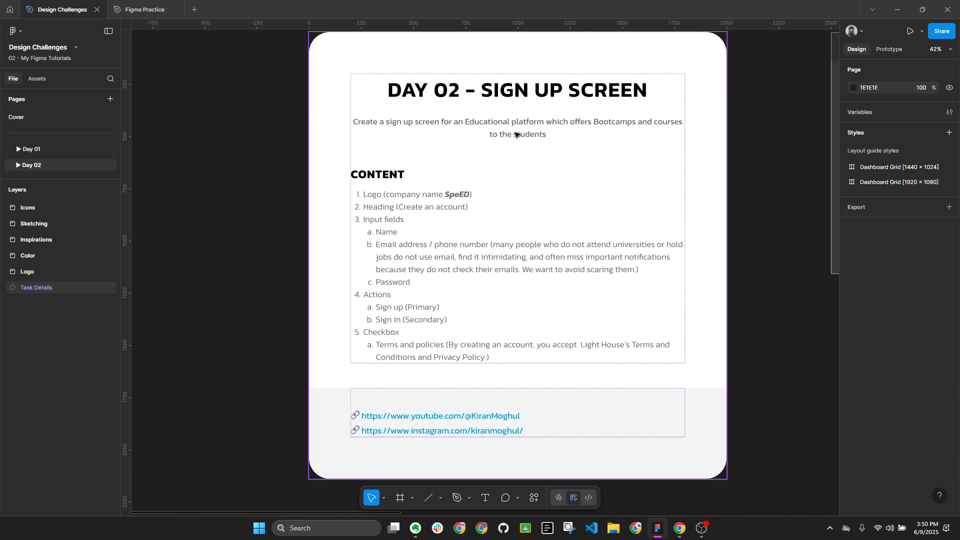
Collapse the Figma layers and open mobbin.com in Chrome
key(alt+l)
click(680, 530)
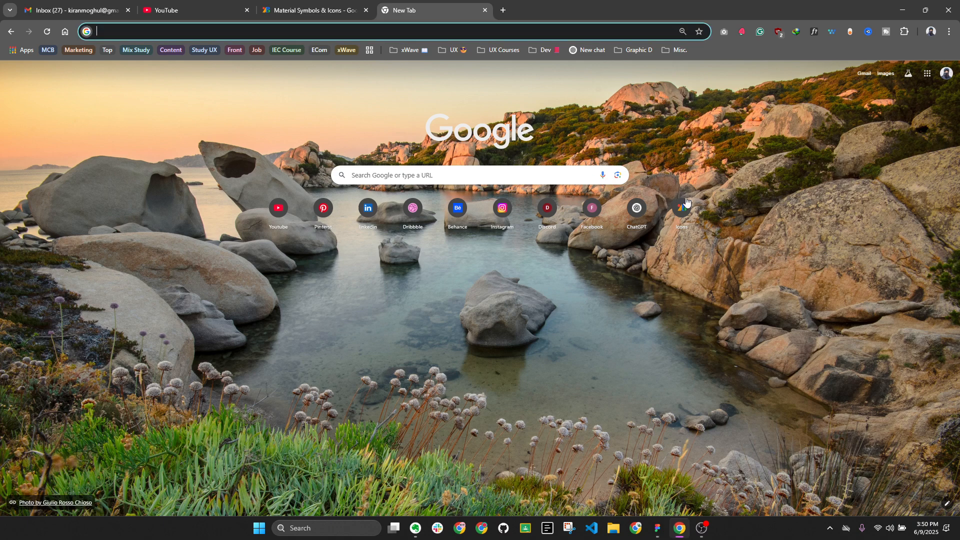
click(539, 32)
text(mobbin)
key(Return)
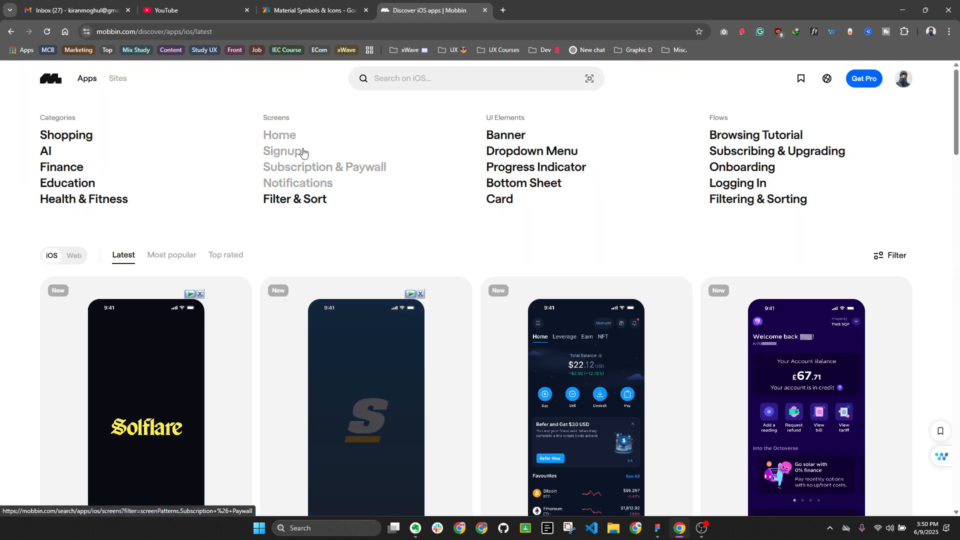
Search Mobbin for 'sign up', show all Signup screens, then switch to web screens
click(391, 80)
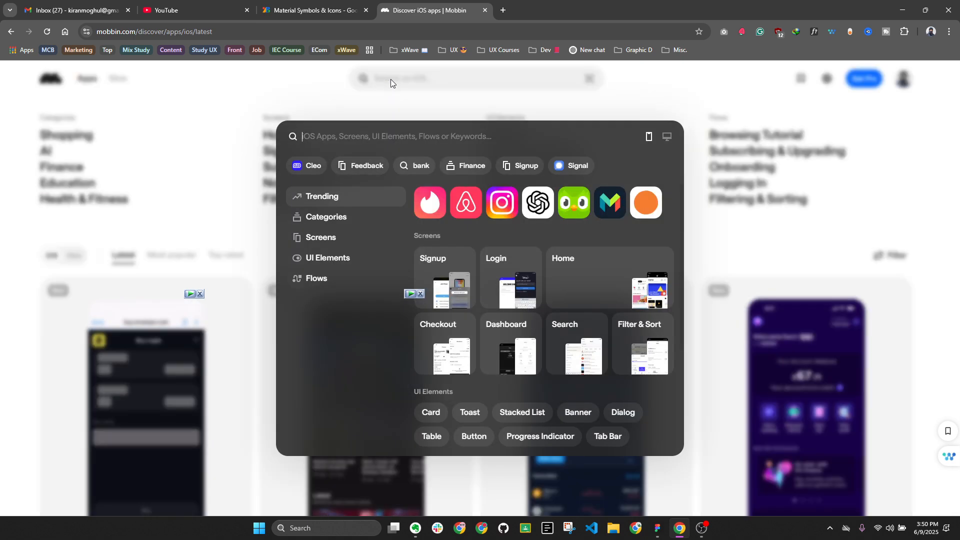
text(sign up)
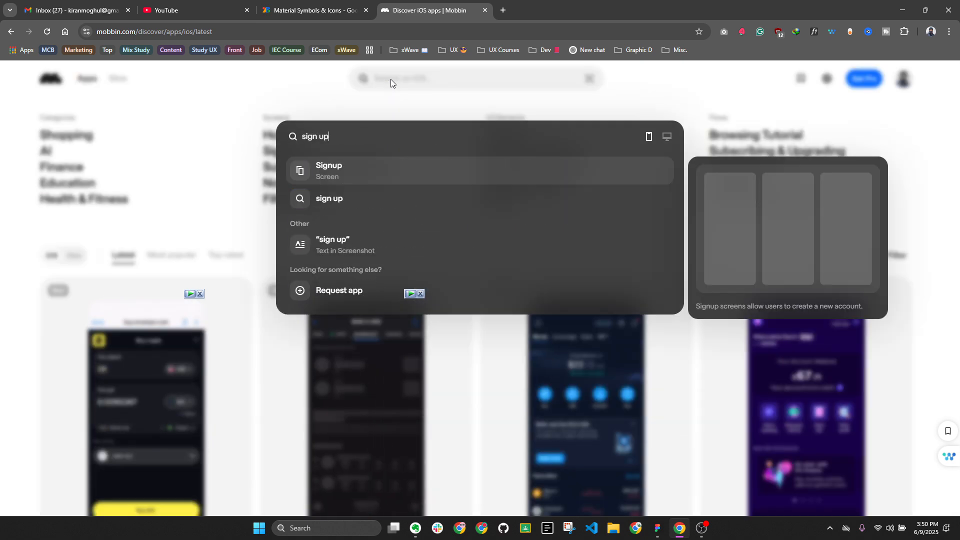
click(330, 171)
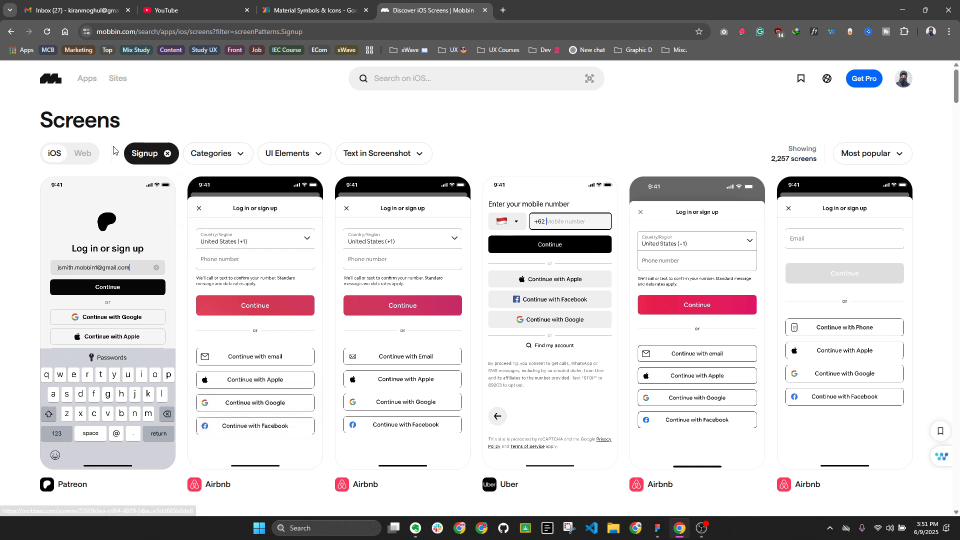
click(85, 154)
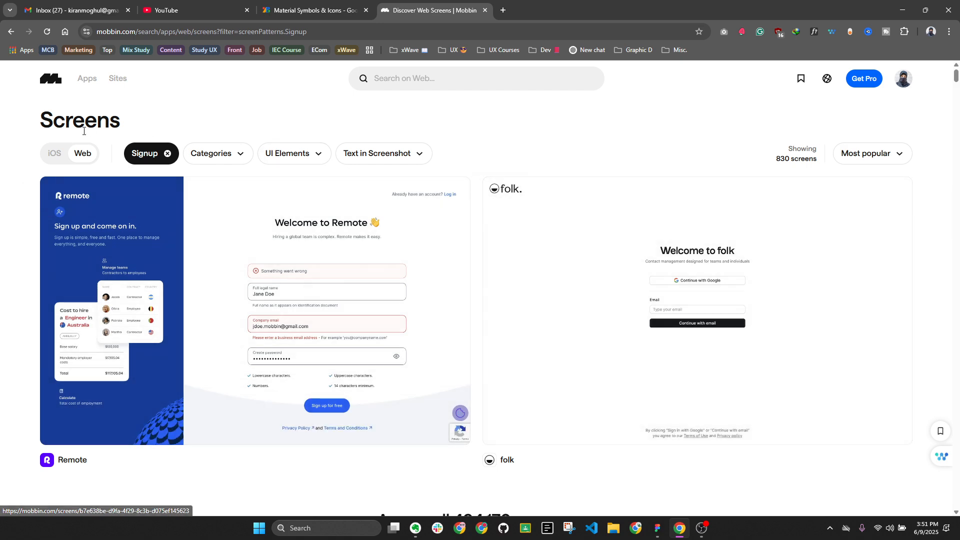
Switch back to iOS, drop the Signup filter and filter by the Education category
click(57, 155)
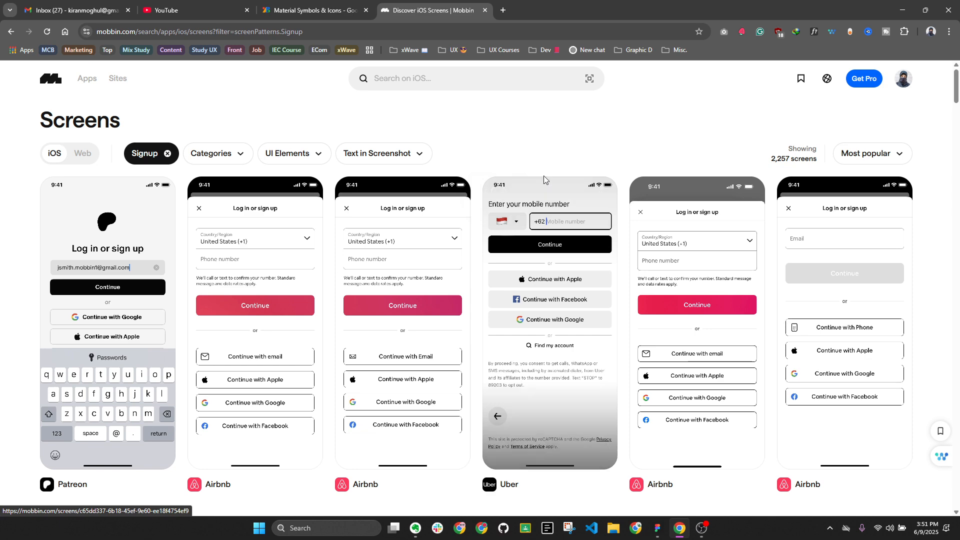
click(167, 154)
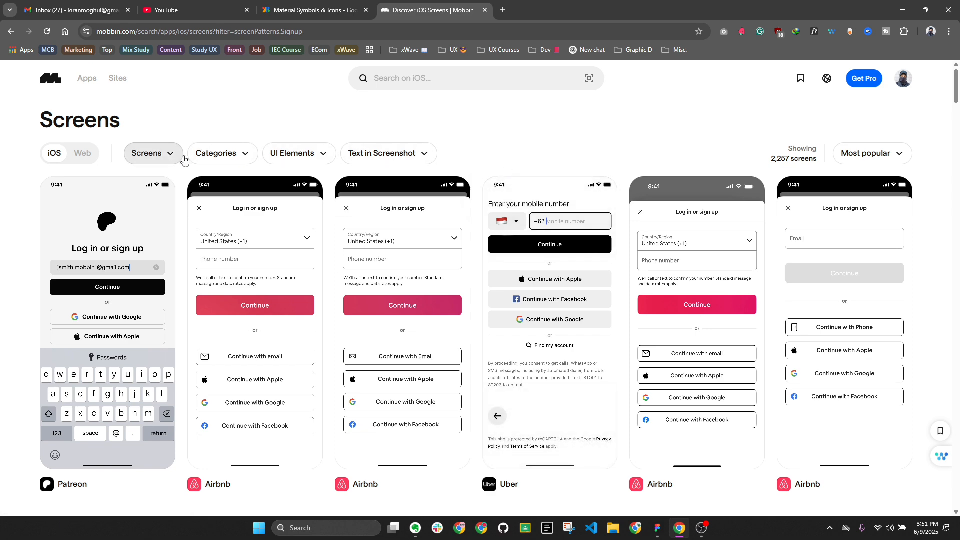
click(224, 156)
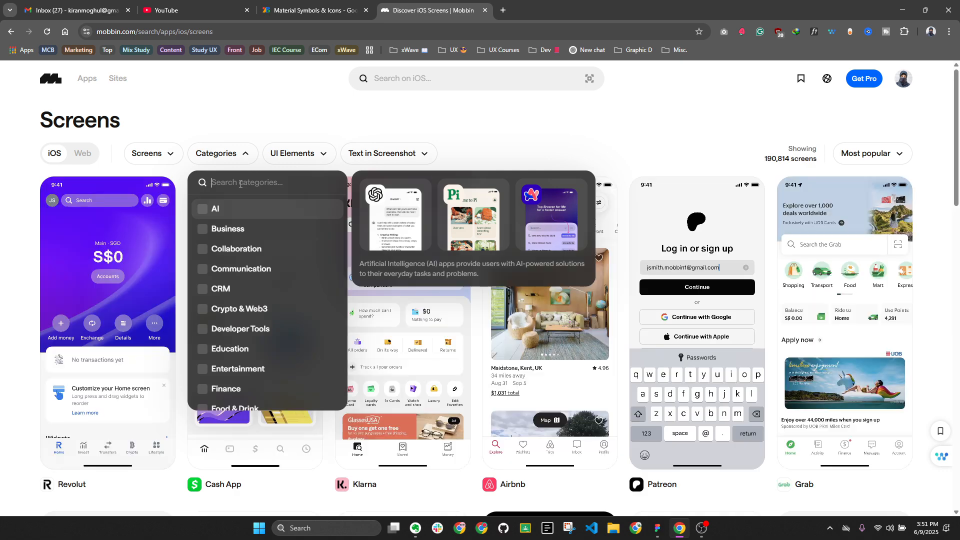
text(edu)
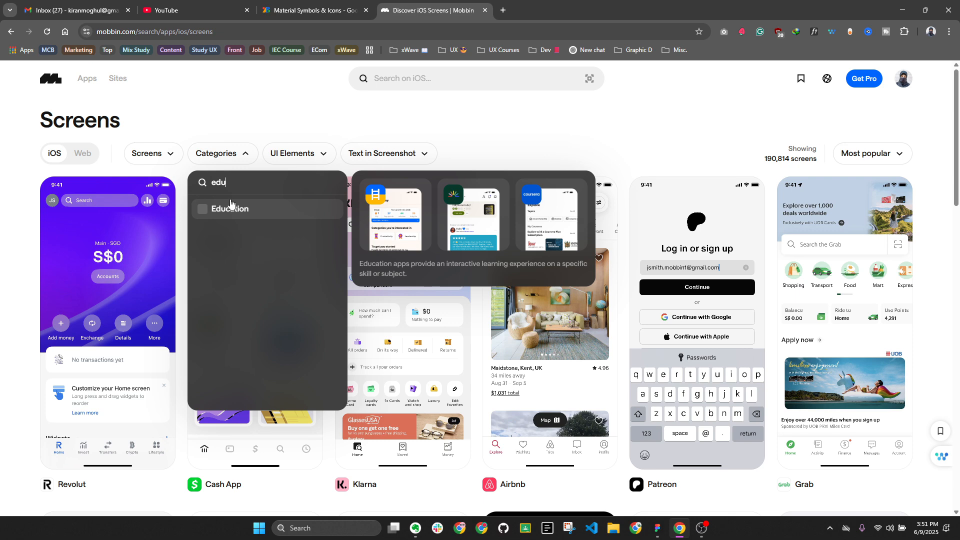
click(231, 208)
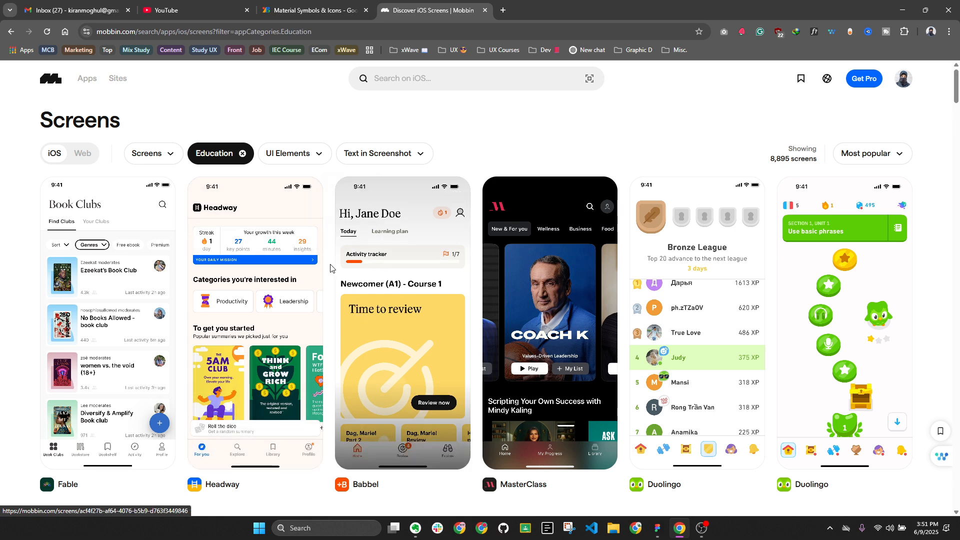
Swap Education for the Text Field UI element filter, then remove that filter too
click(306, 155)
click(242, 153)
click(290, 155)
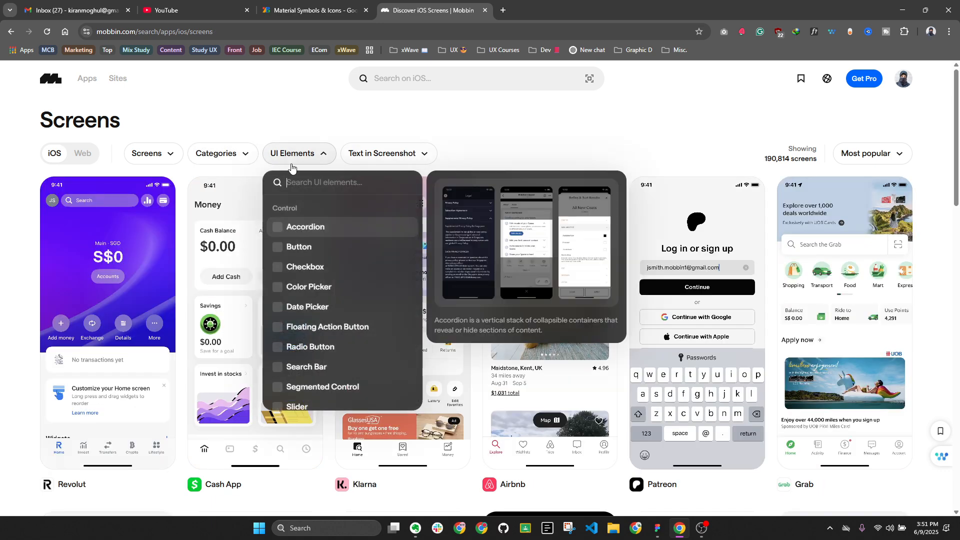
text(form)
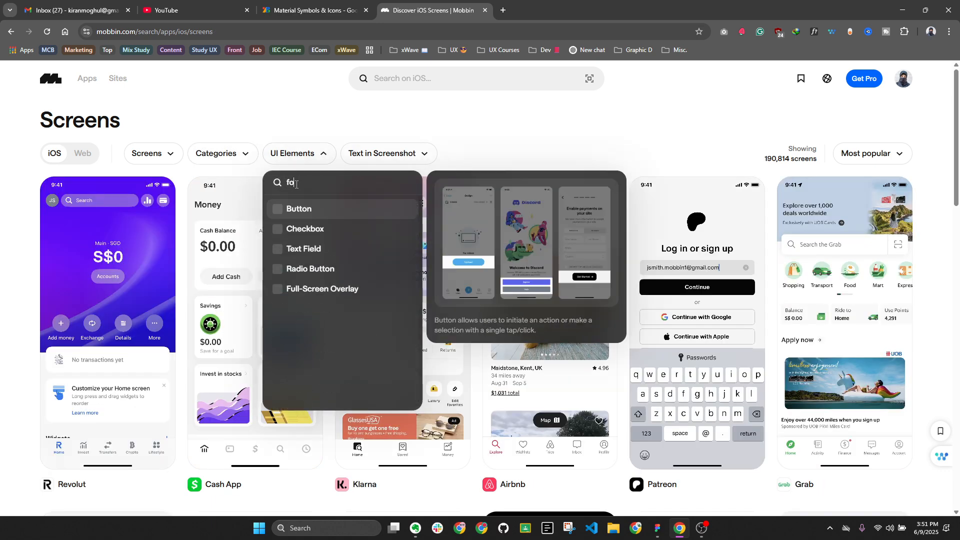
click(308, 253)
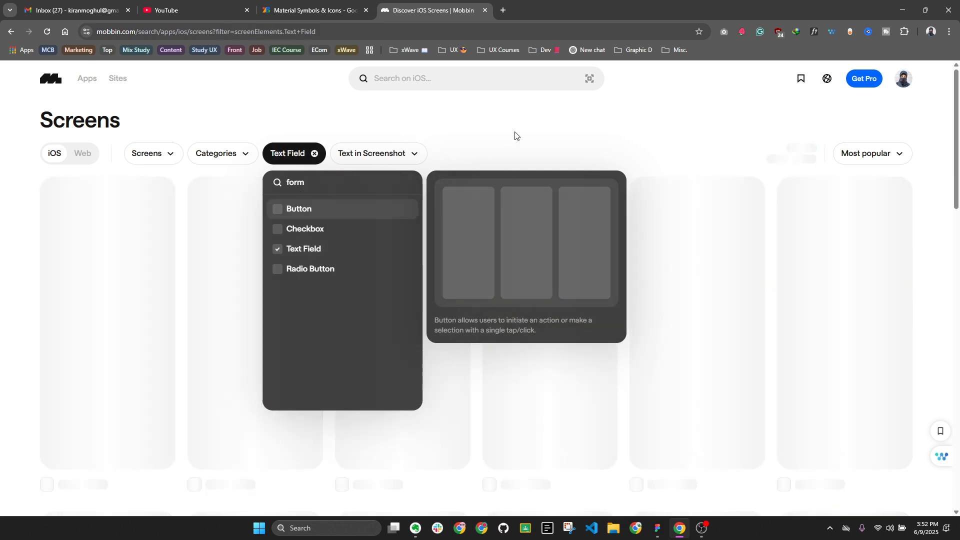
click(514, 135)
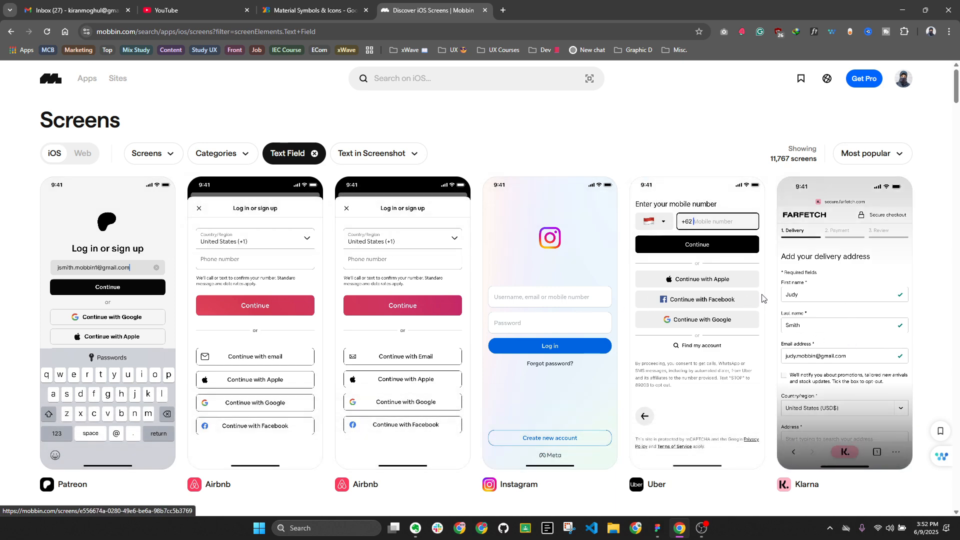
click(315, 155)
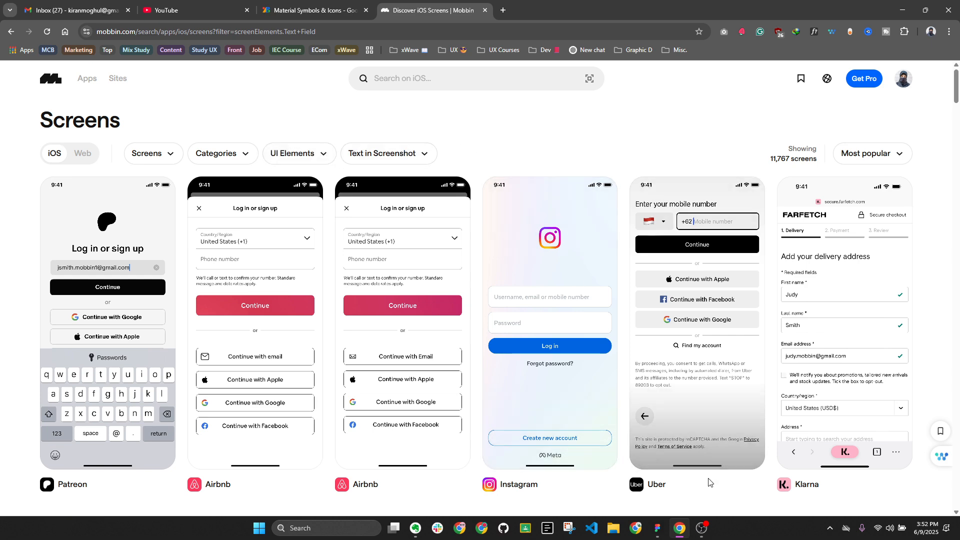
Return from Chrome to the Figma file showing the Day 02 Sign Up brief
key(alt+Tab)
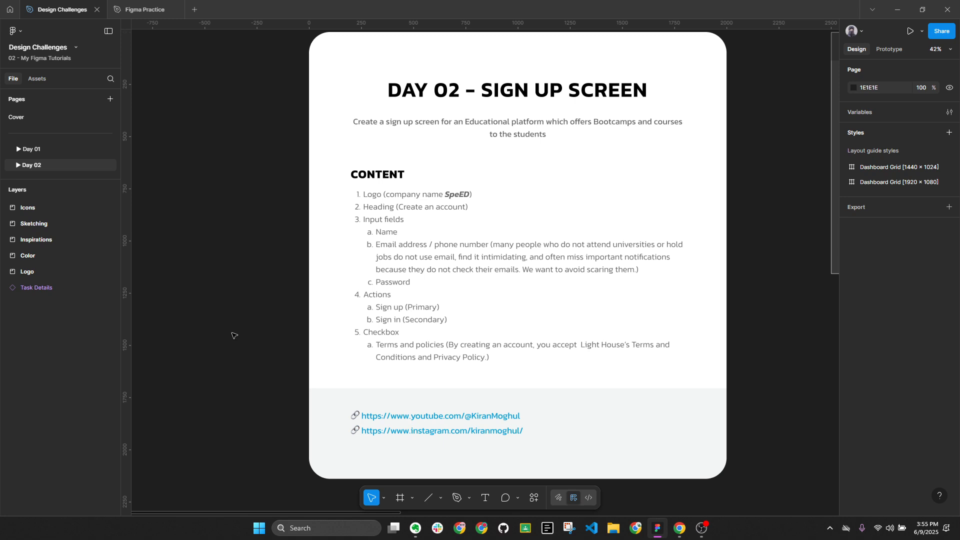
Replace 'Light House' with 'SpeED' in the terms line, matching the surrounding text style
key(alt+l)
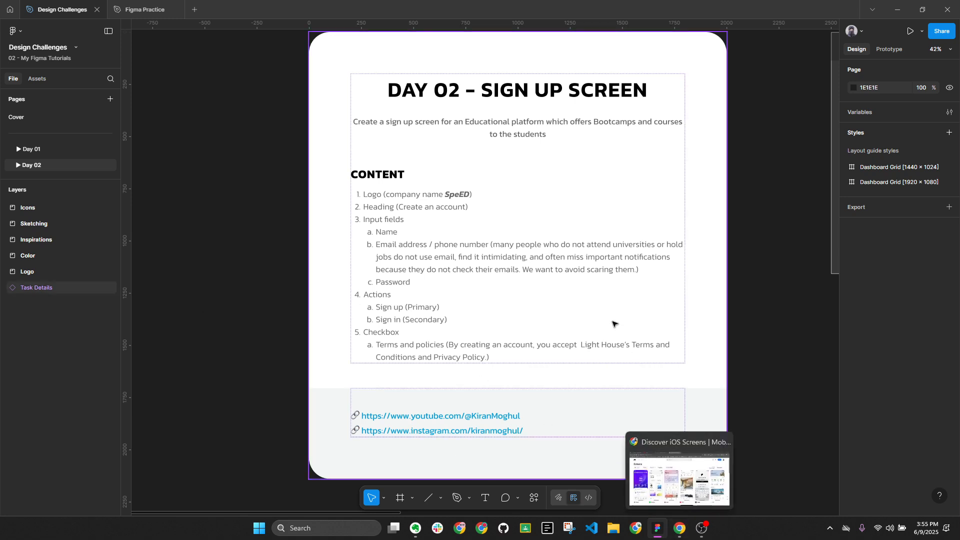
double_click(618, 346)
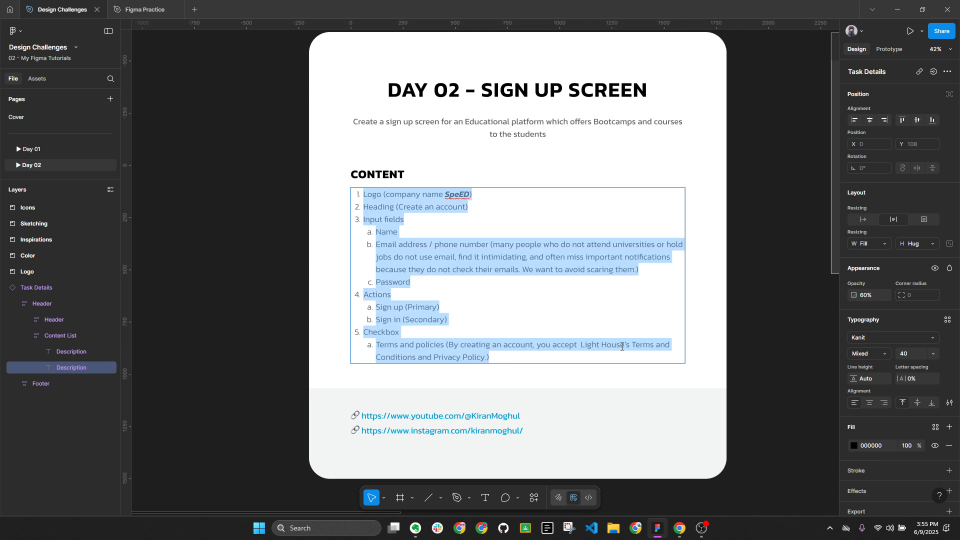
drag(622, 346, 575, 346)
drag(445, 195, 470, 195)
key(ctrl+c)
drag(580, 345, 627, 347)
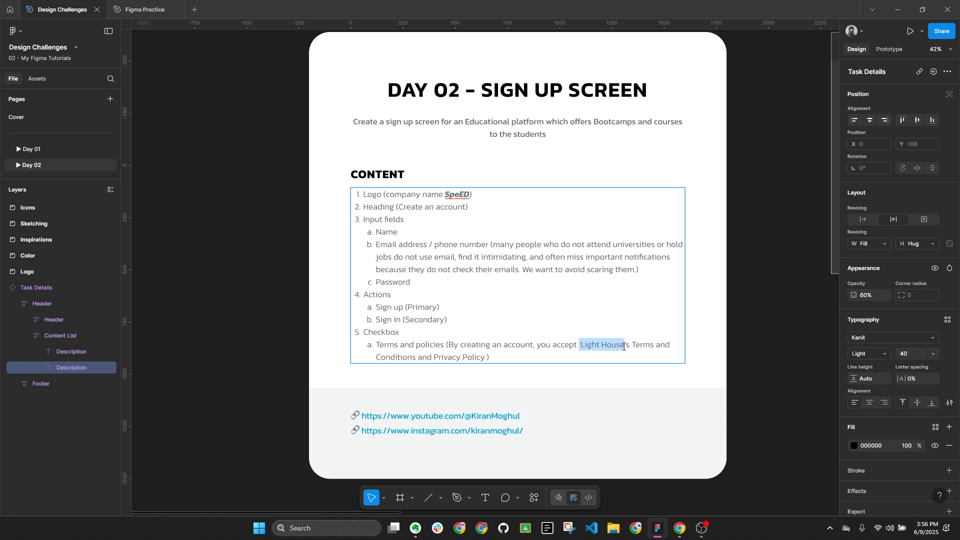
key(ctrl+v)
key(ctrl+z)
key(ctrl+shift+v)
key(Escape)
click(760, 372)
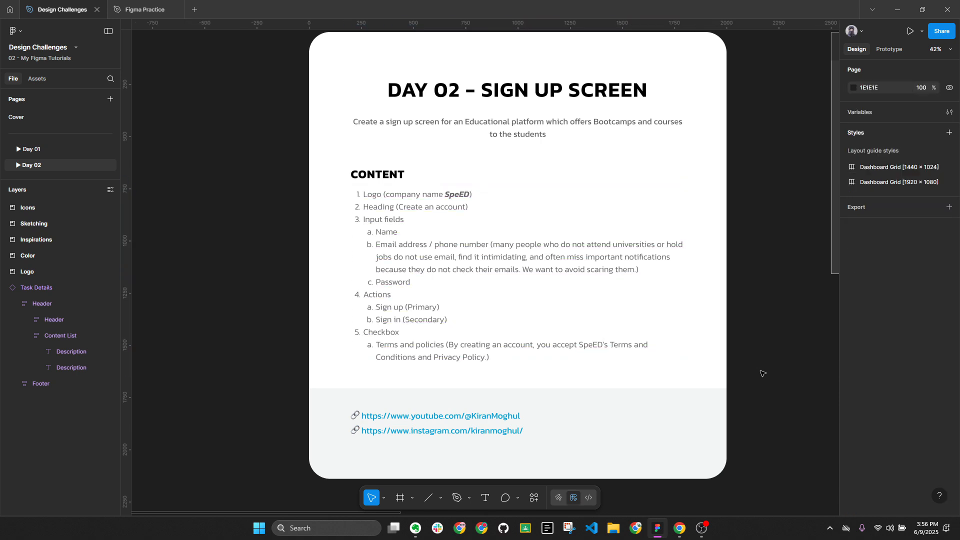
key(alt+l)
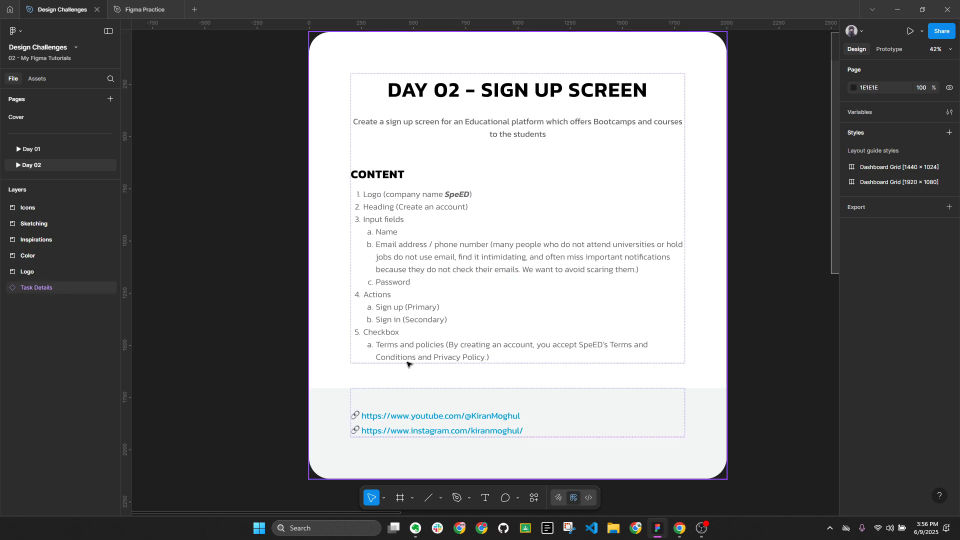
key(alt+l)
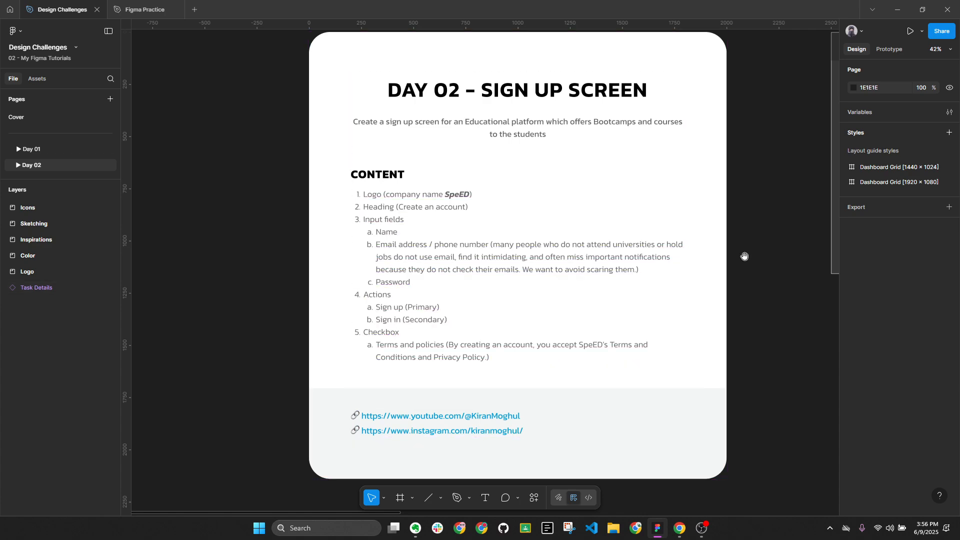
drag(754, 239, 510, 289)
scroll(585, 230, right, 3)
scroll(579, 206, up, 5)
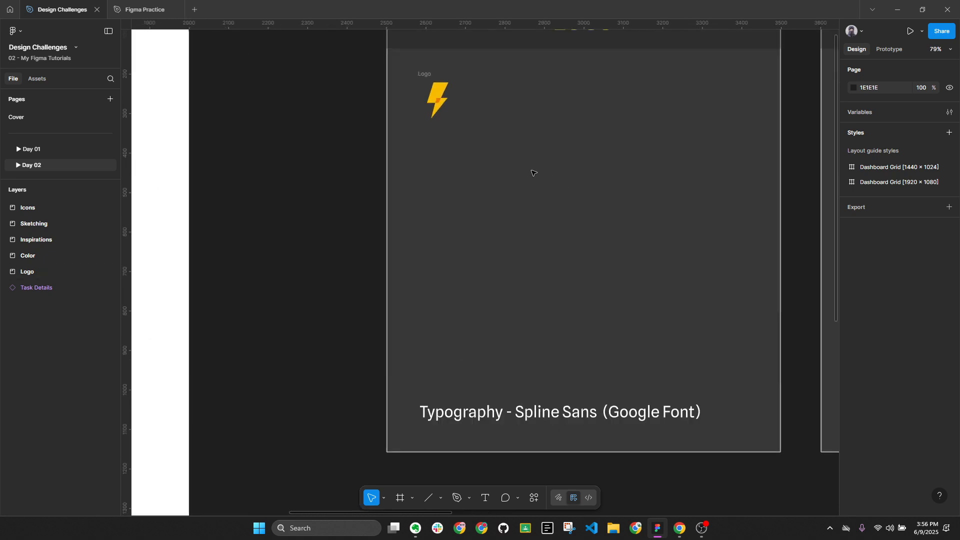
scroll(545, 175, down, 3)
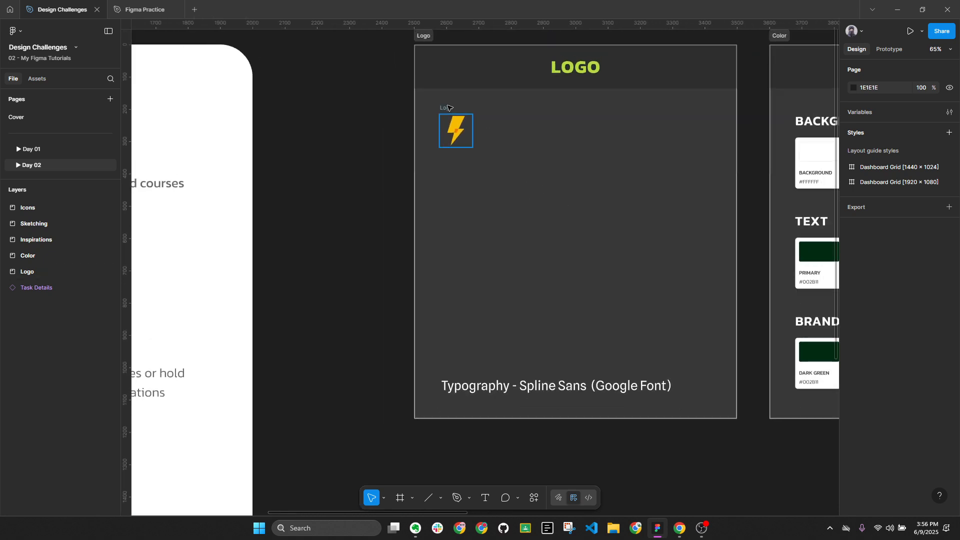
scroll(458, 123, up, 1)
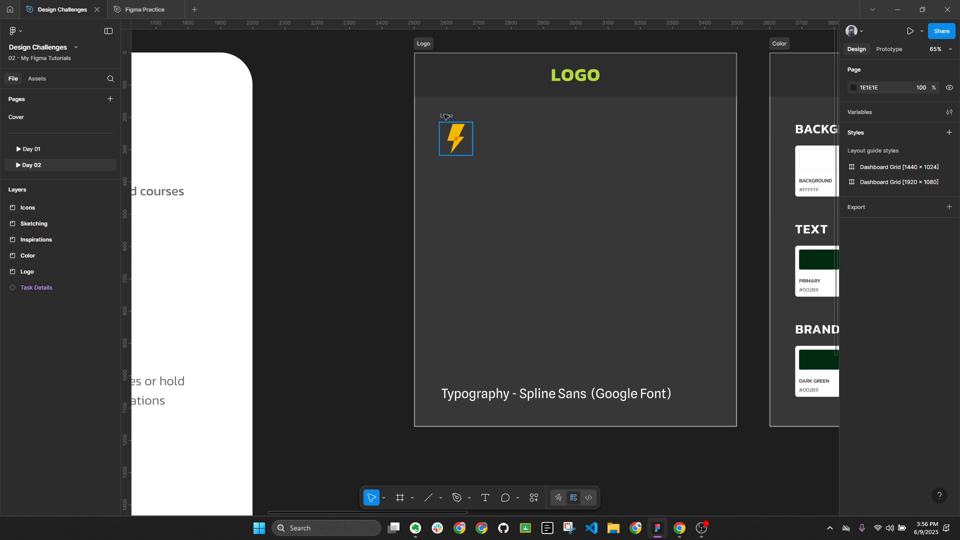
click(446, 117)
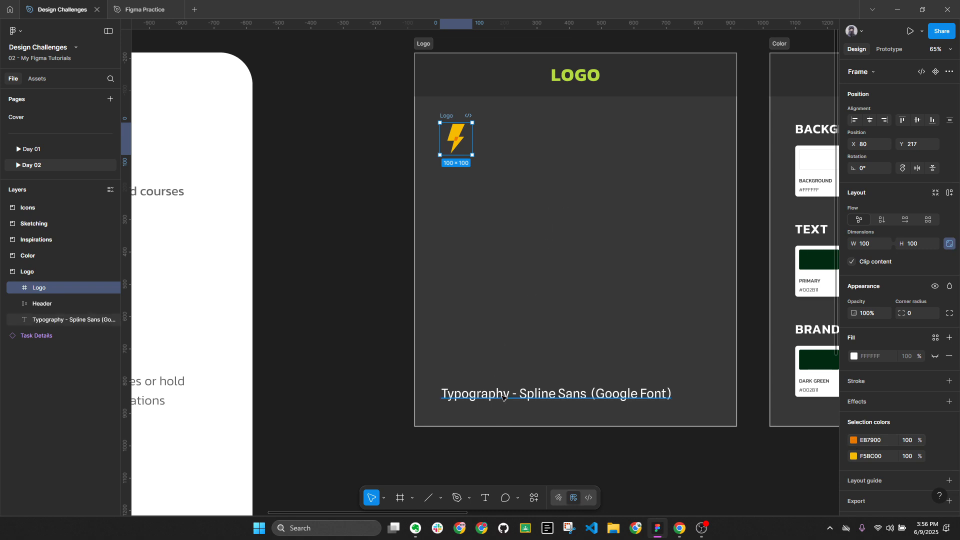
click(456, 398)
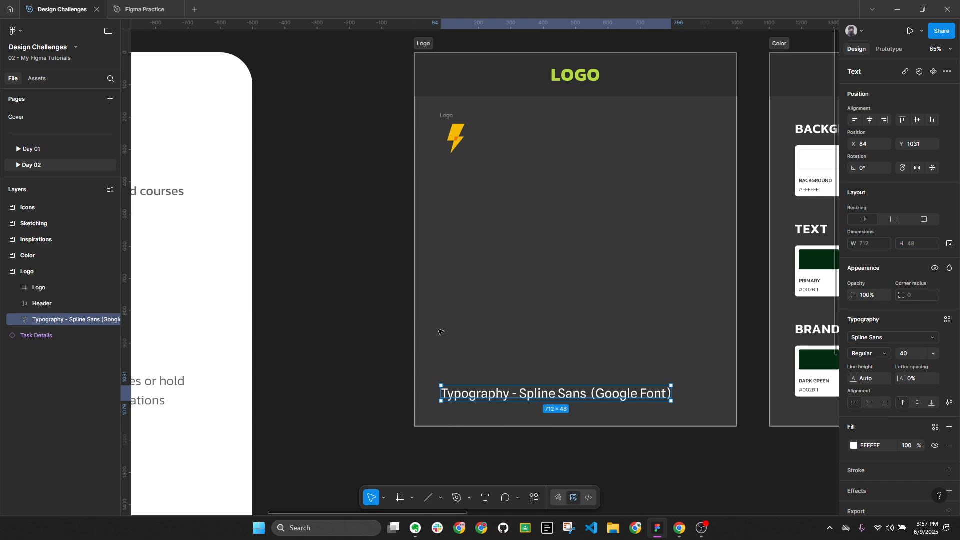
Check the typography sample still uses Spline Sans from Google fonts, then collapse all layers
click(352, 218)
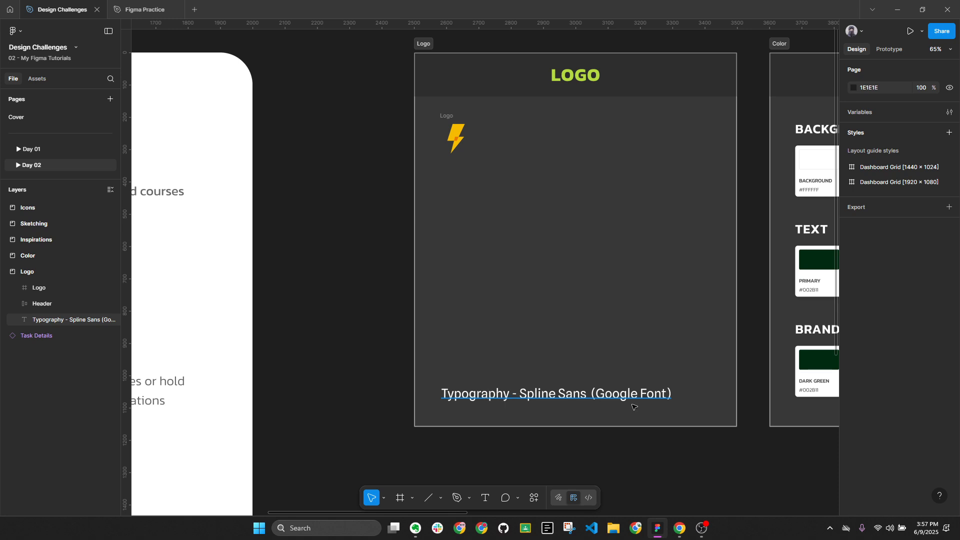
click(561, 399)
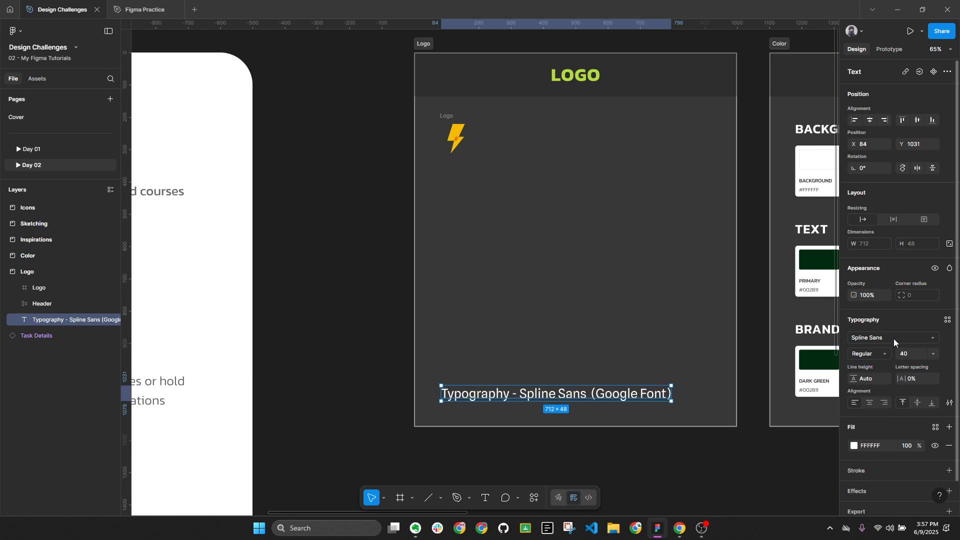
click(914, 335)
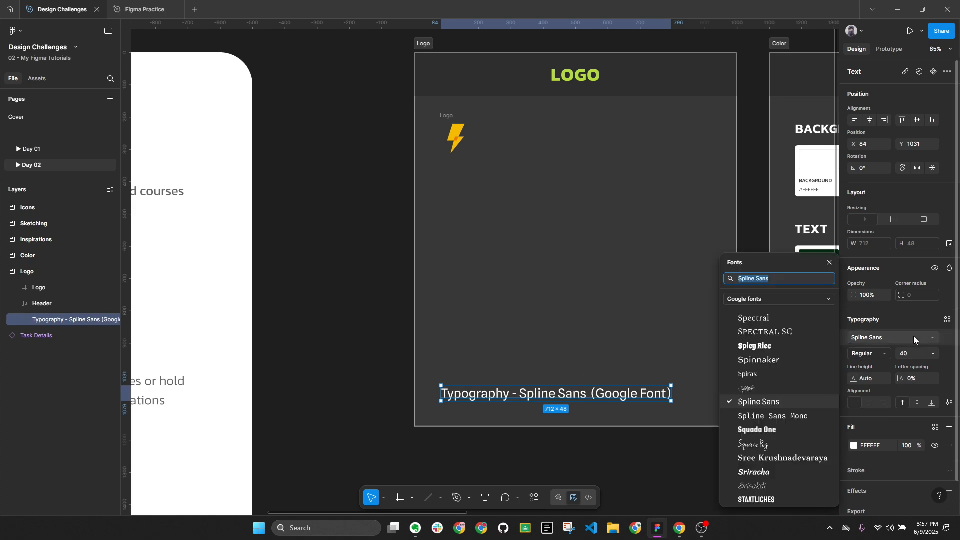
click(766, 297)
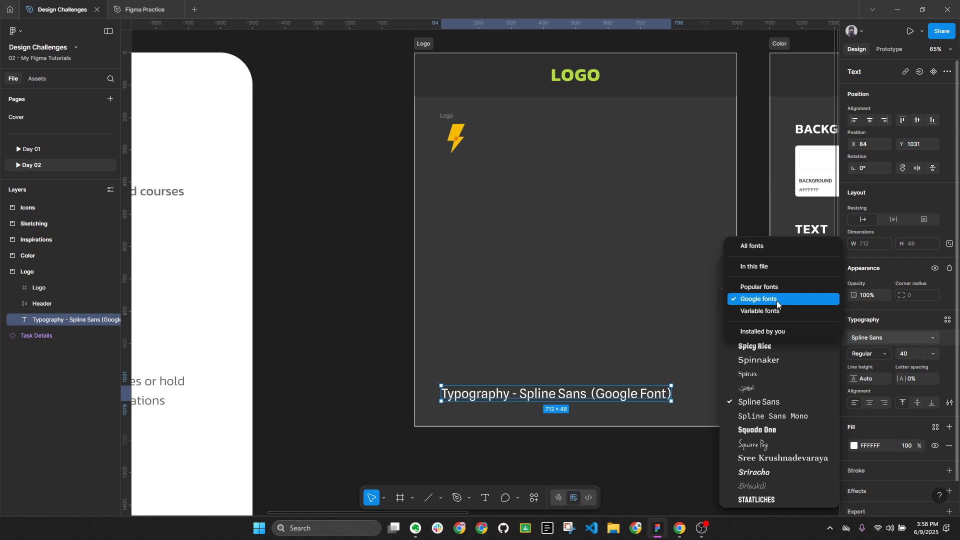
click(871, 323)
click(302, 279)
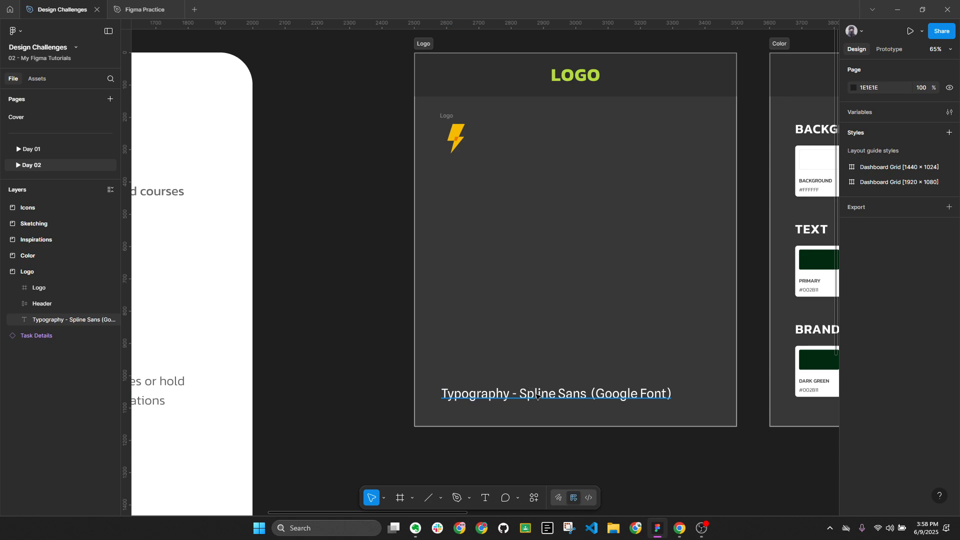
key(alt+l)
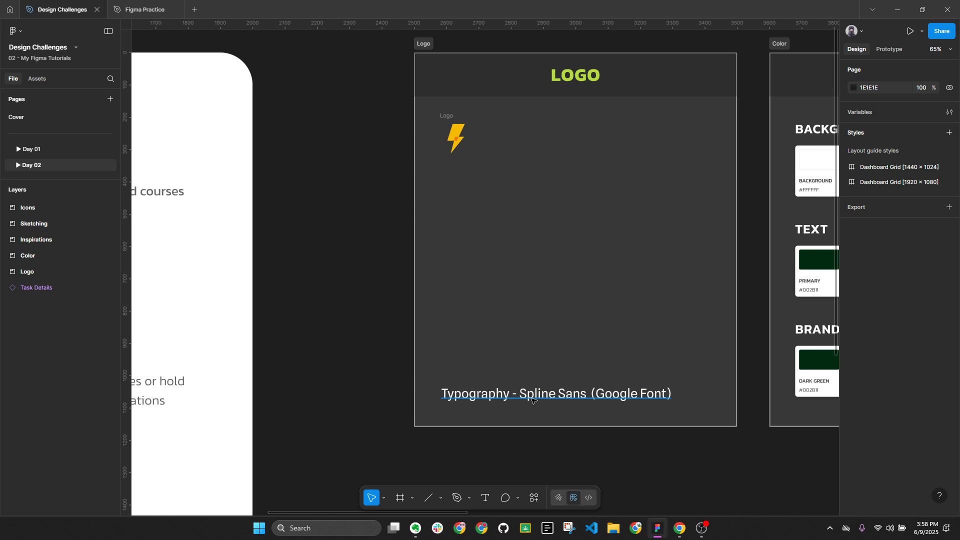
scroll(546, 403, up, 5)
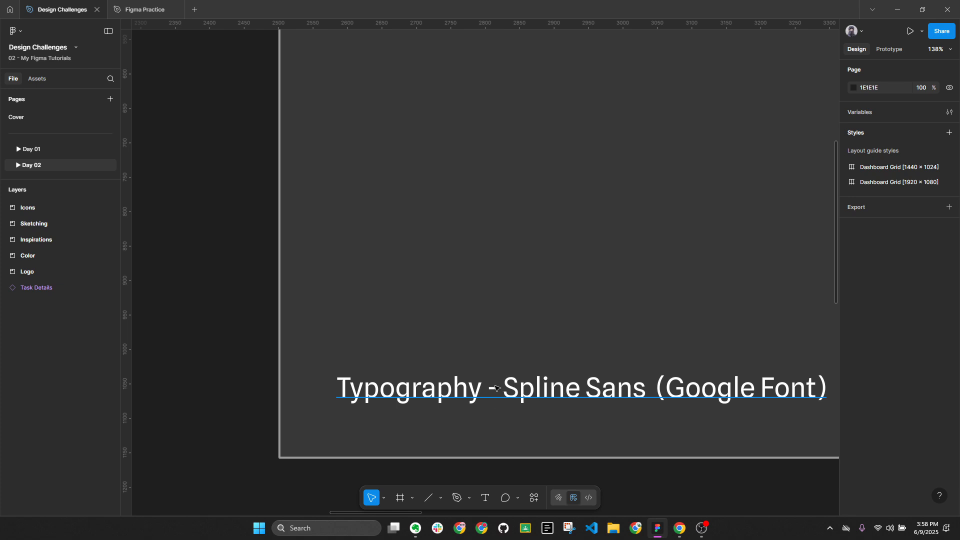
Centre the Color frame on the canvas, collapse layers, and switch to Mobbin in Chrome
ctrl+scroll(496, 389, down, 5)
drag(607, 307, 386, 287)
ctrl+scroll(539, 249, up, 3)
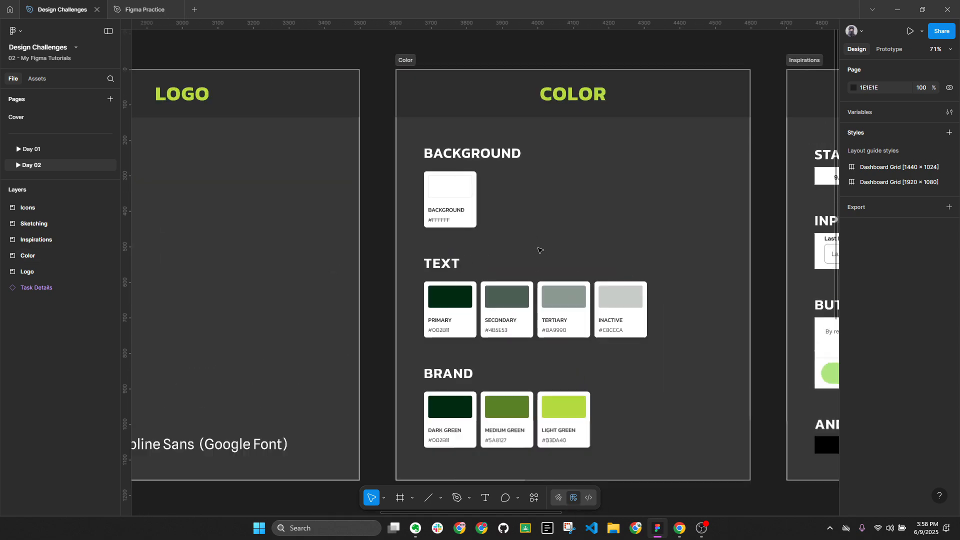
drag(682, 210, 641, 200)
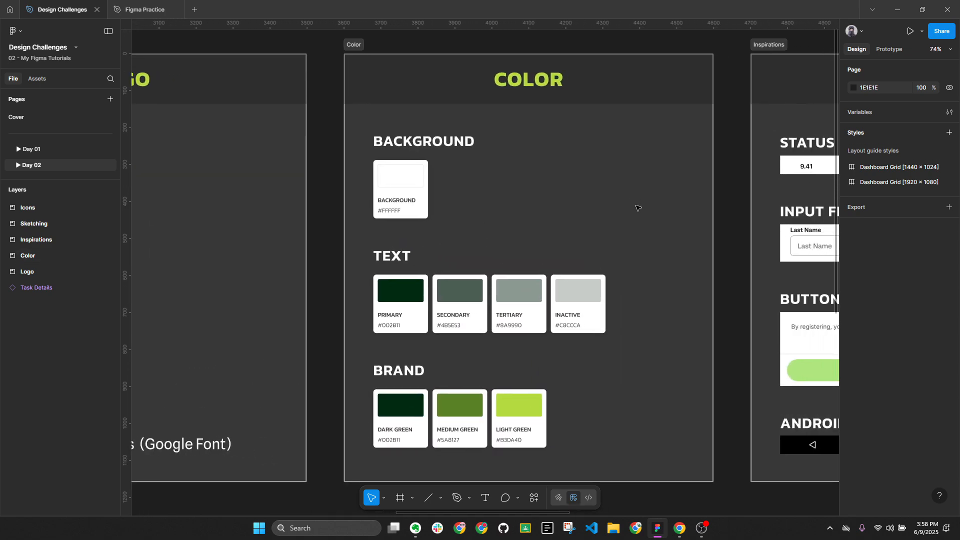
key(alt+l)
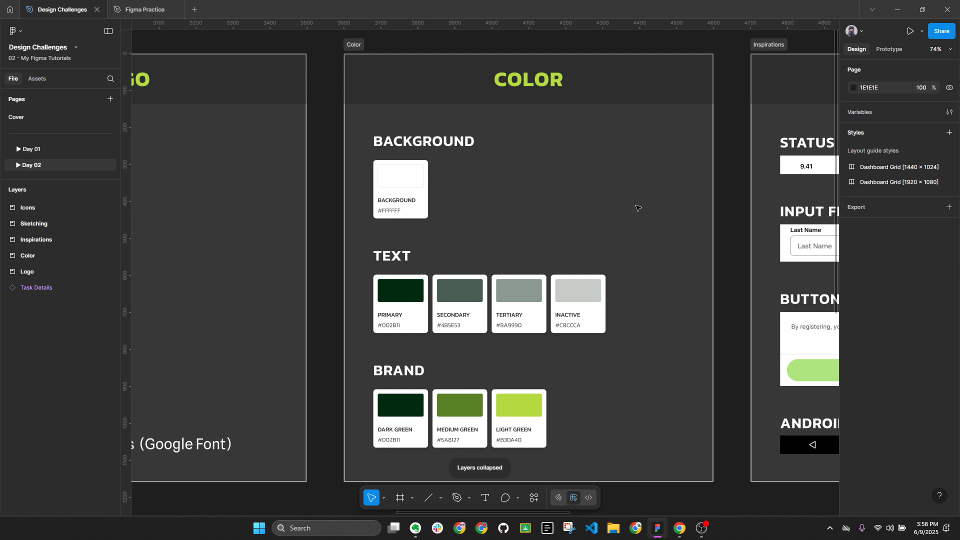
click(680, 528)
Filter Mobbin's iOS screens to the Education category (8,895 screens) and open a new tab
click(220, 154)
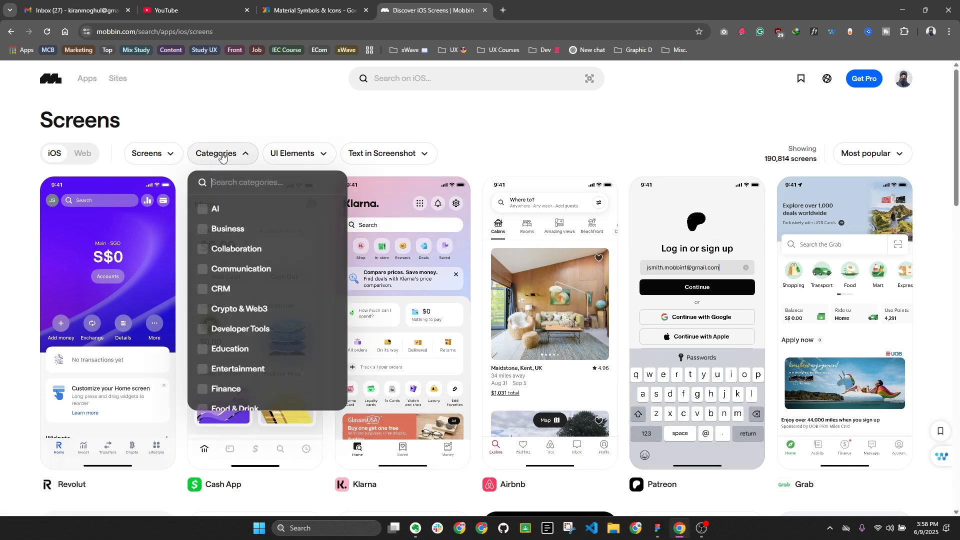
scroll(243, 250, down, 2)
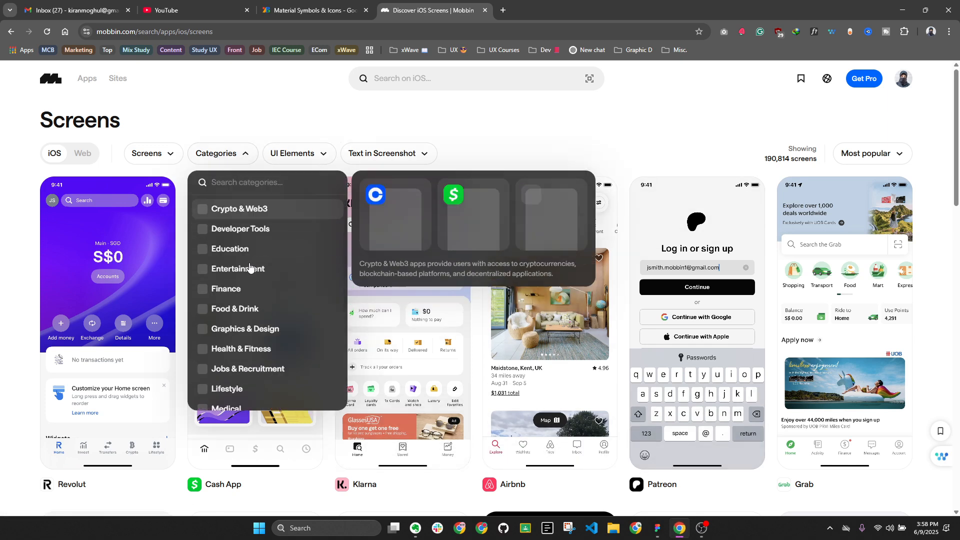
scroll(252, 322, down, 2)
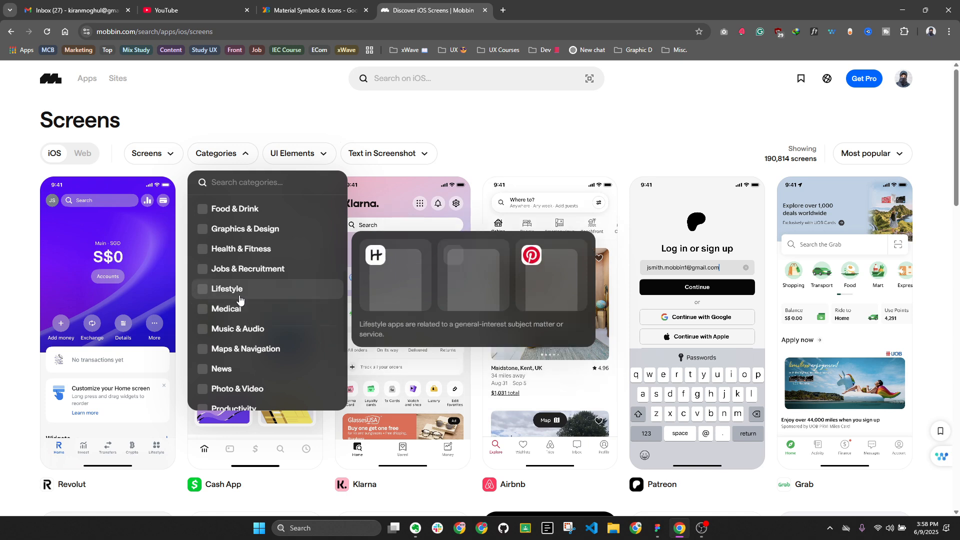
click(245, 182)
text(educ)
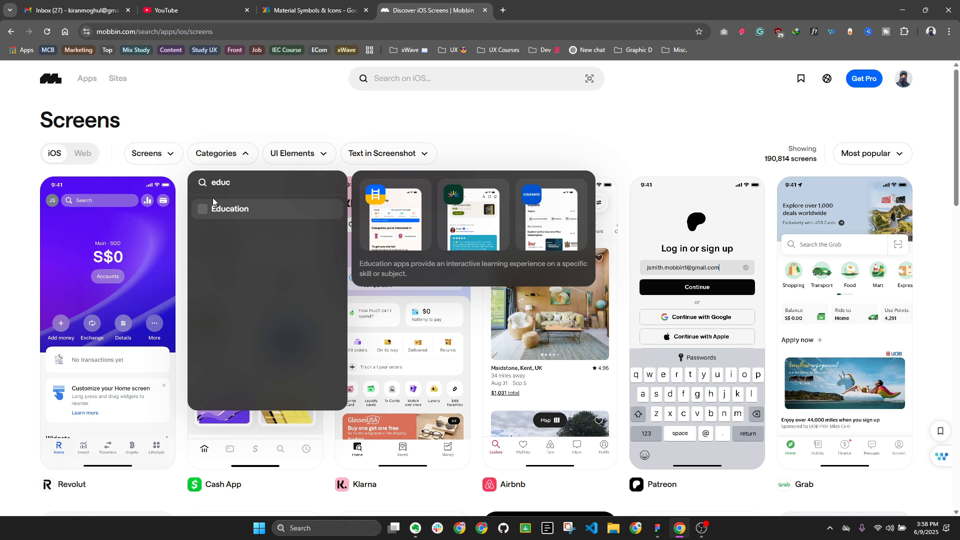
click(214, 205)
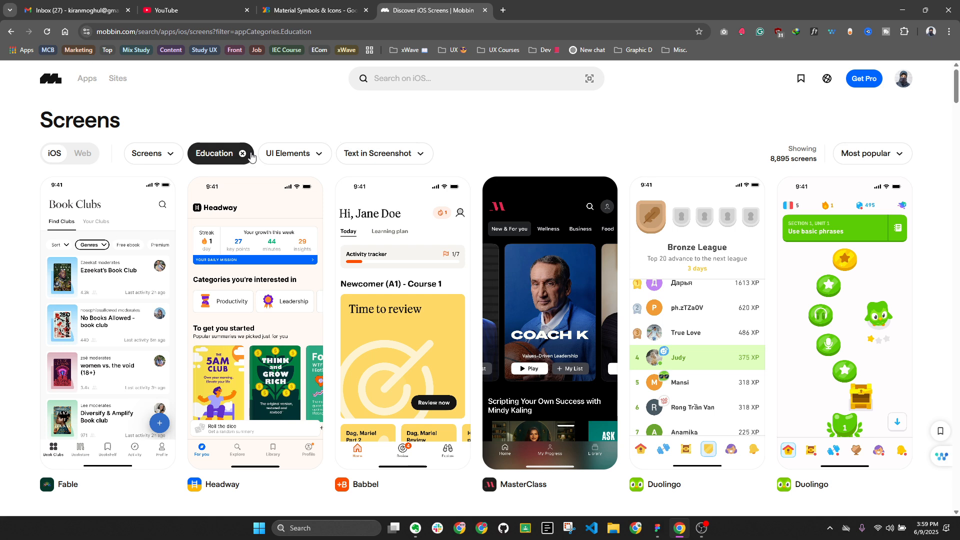
click(499, 11)
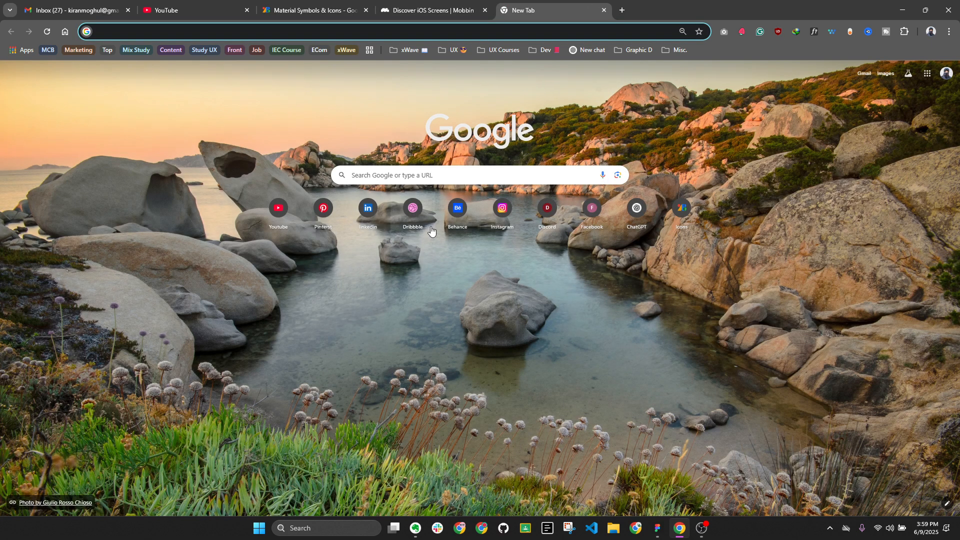
Go to Dribbble and search for 'Color palette' shots
click(414, 222)
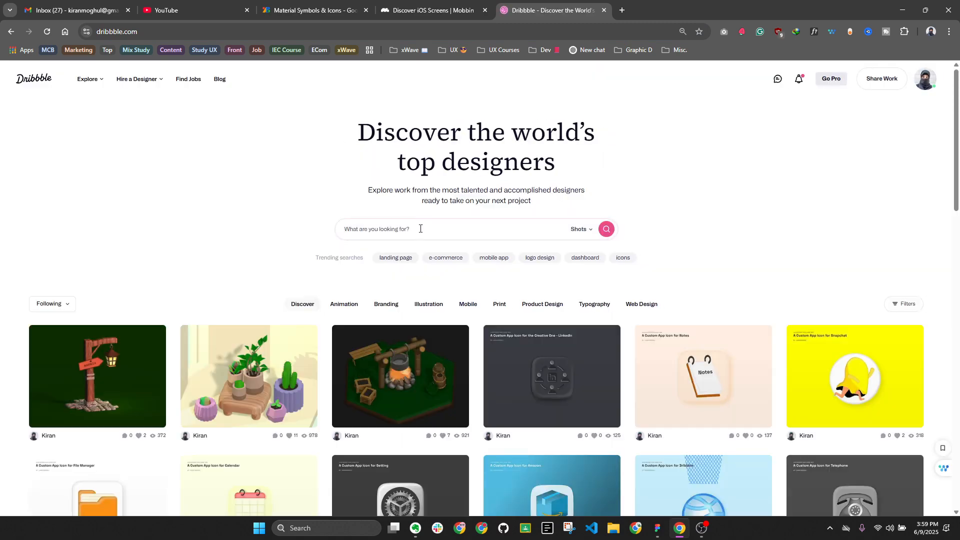
click(421, 229)
text(Color)
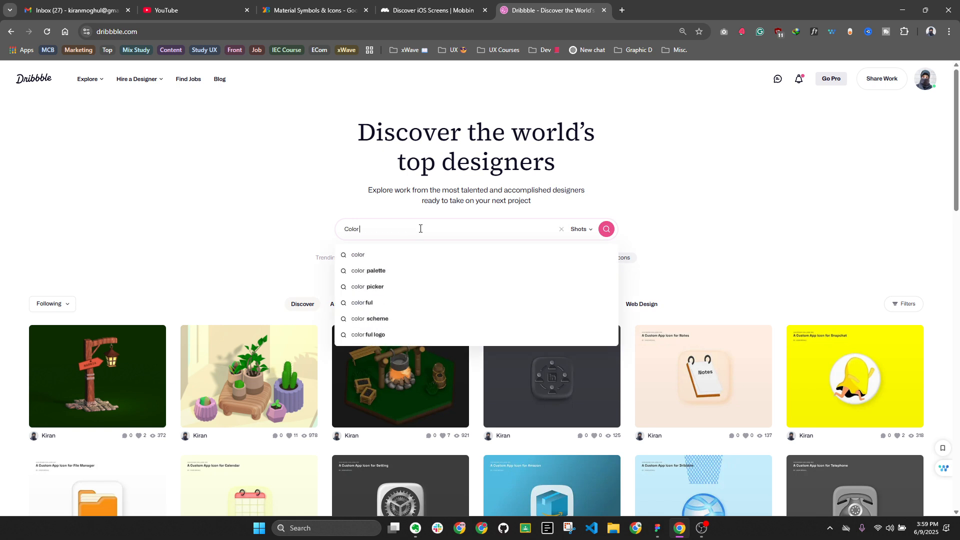
text( palette)
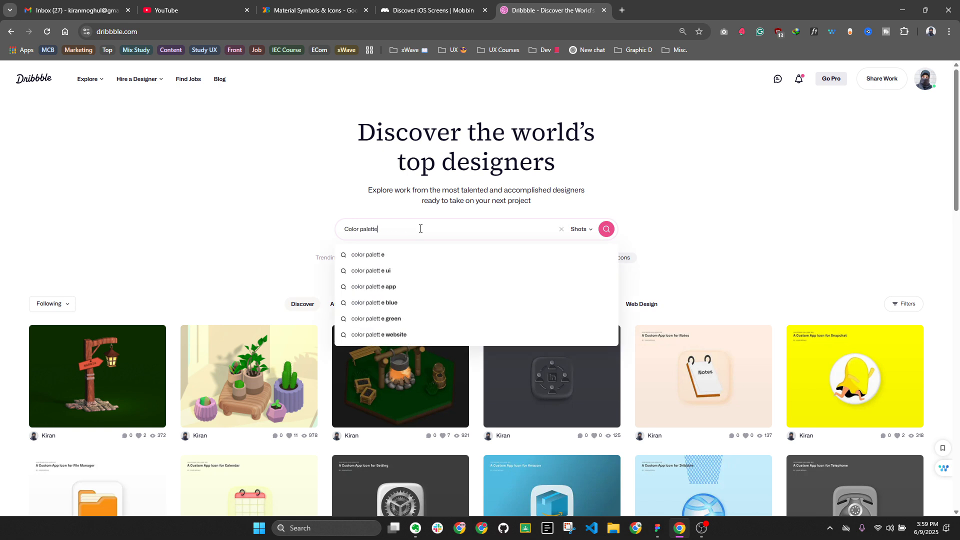
key(Return)
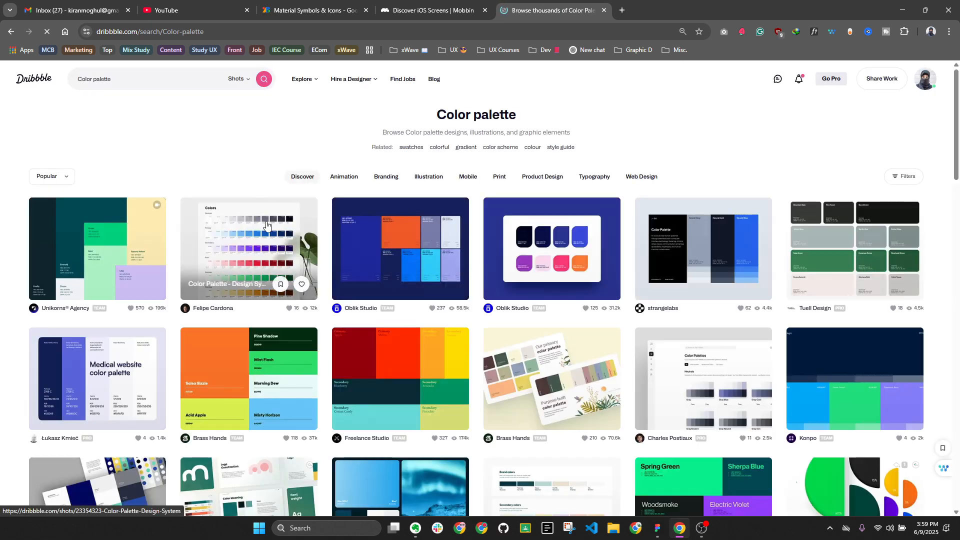
scroll(272, 233, down, 1)
scroll(272, 232, down, 2)
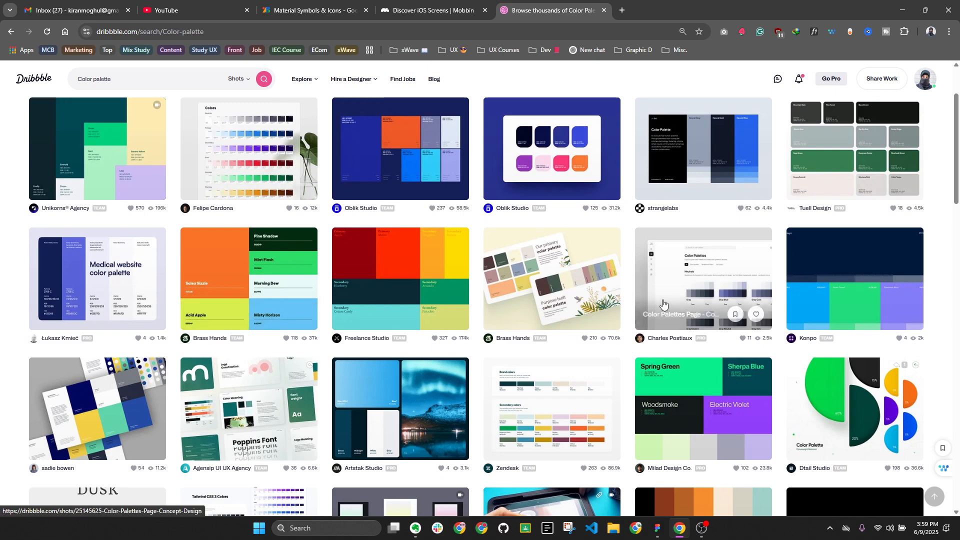
scroll(658, 316, up, 2)
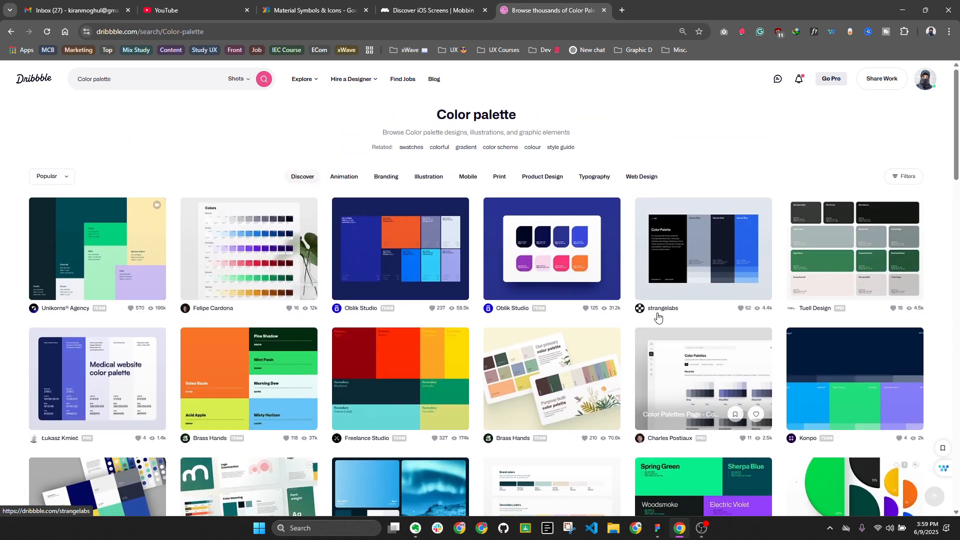
Filter the Color palette results by the lime colour #A5E830
click(904, 183)
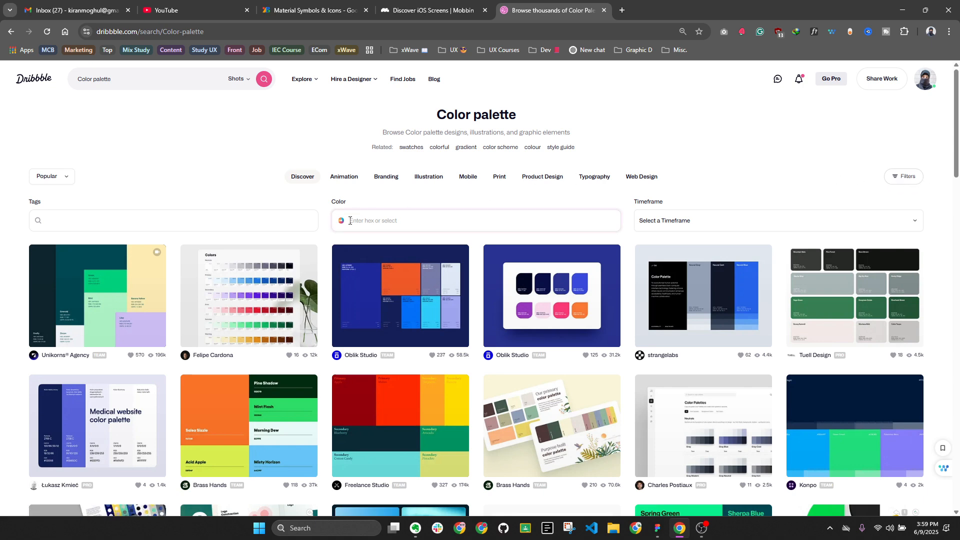
click(368, 221)
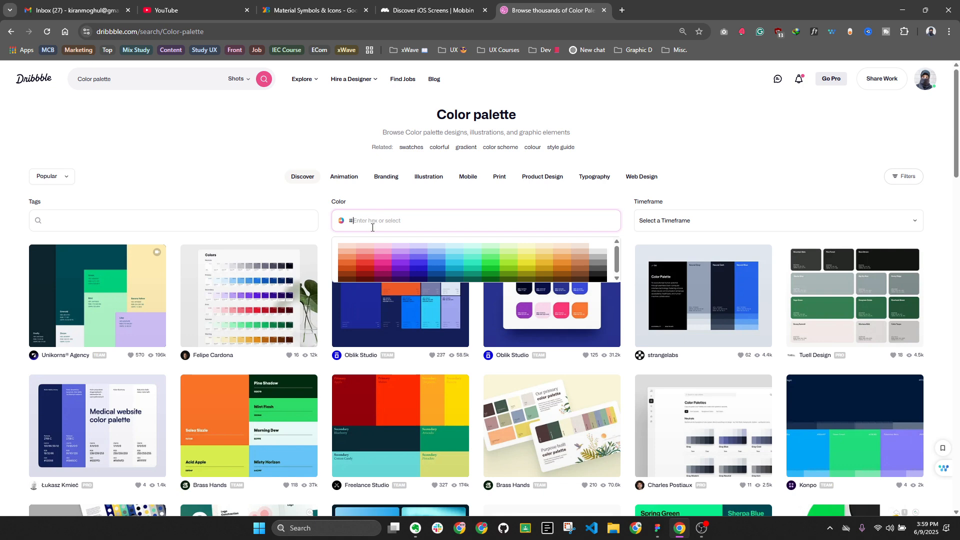
click(513, 271)
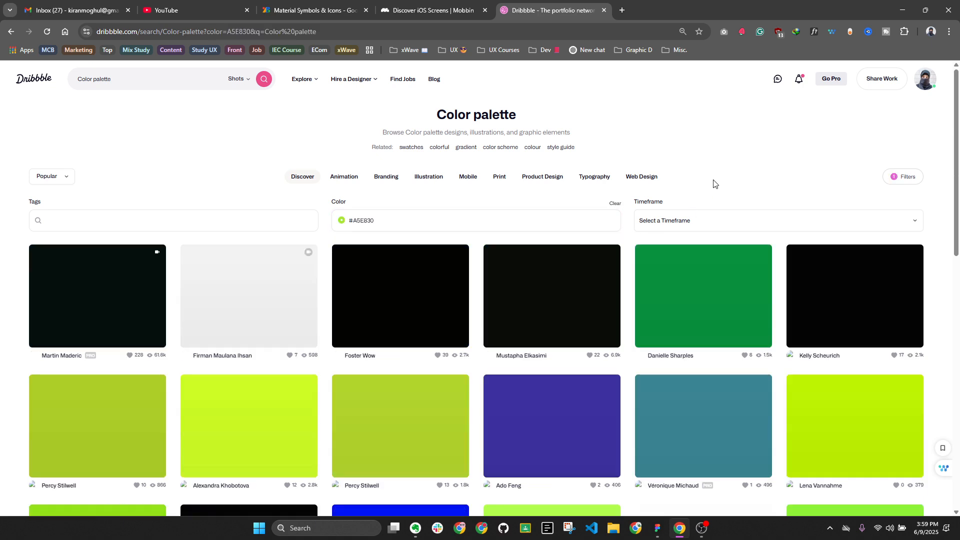
Inspect the Color Palette shot up close, then close it
scroll(457, 270, down, 1)
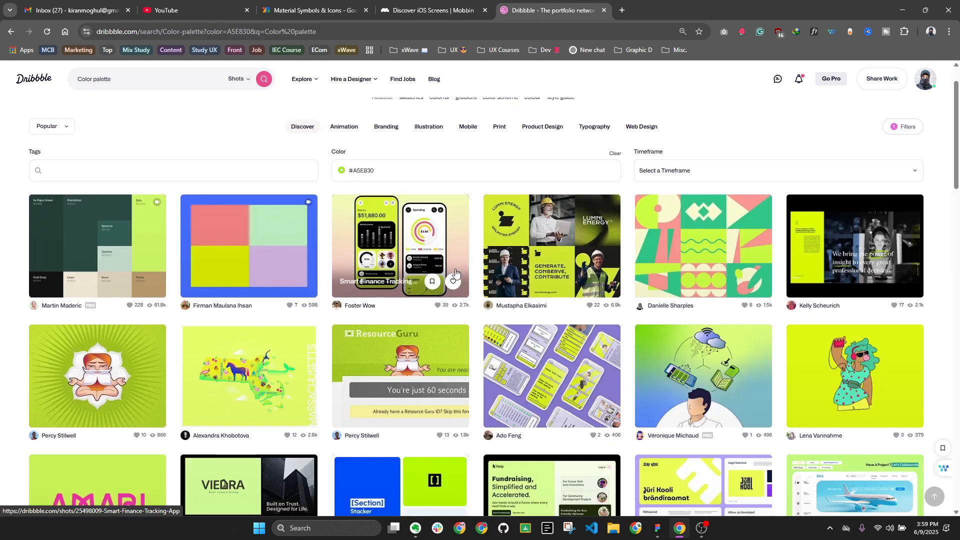
click(100, 234)
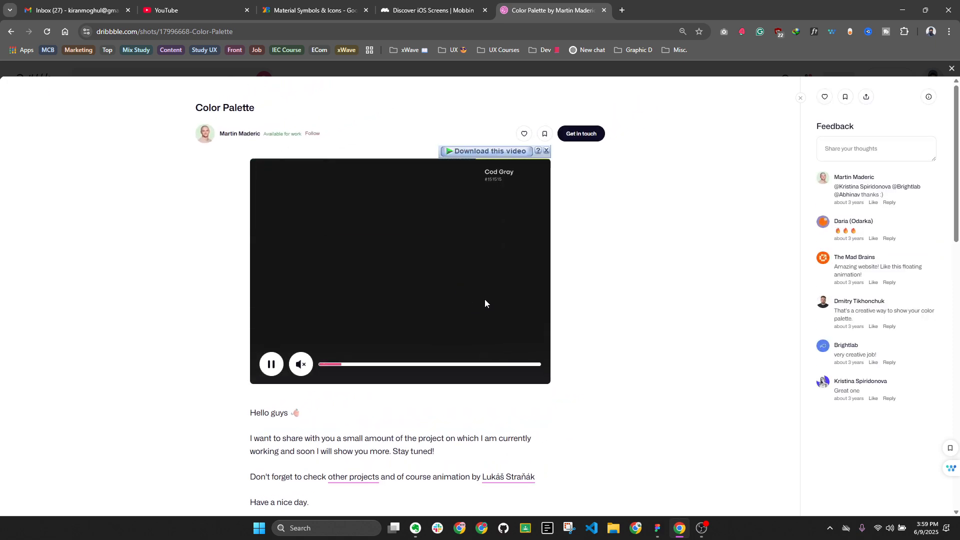
scroll(565, 345, down, 7)
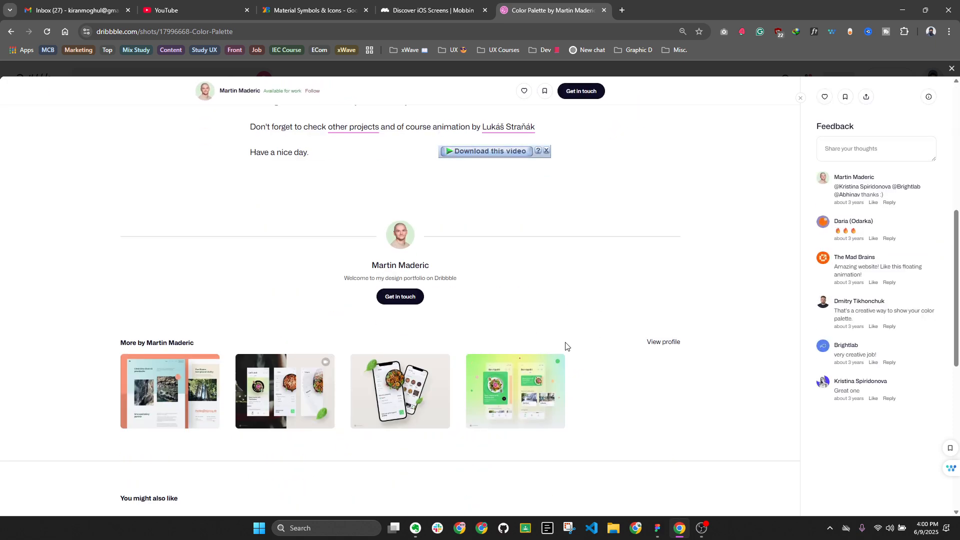
scroll(577, 339, up, 6)
click(951, 70)
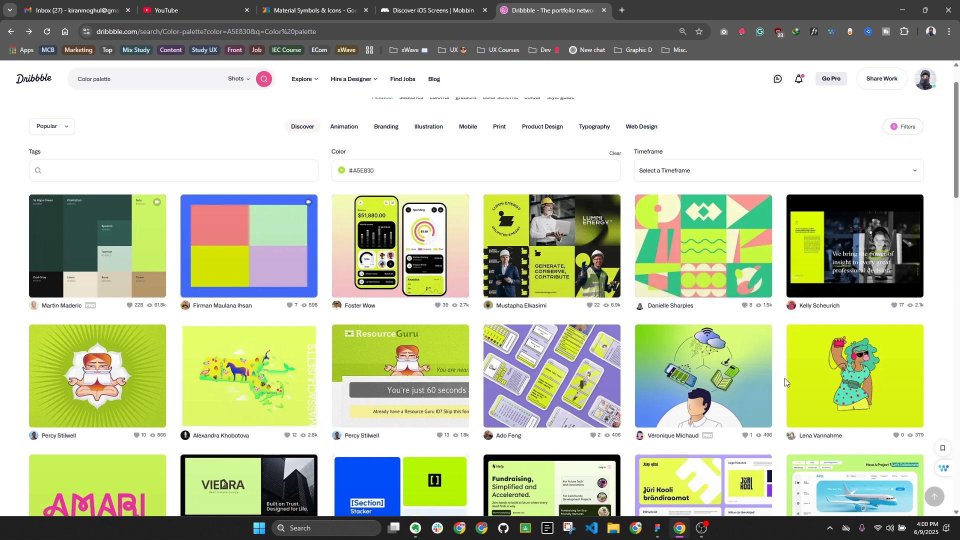
Preview the ticket booking app concept shot, close it, and return to Figma
scroll(785, 383, down, 3)
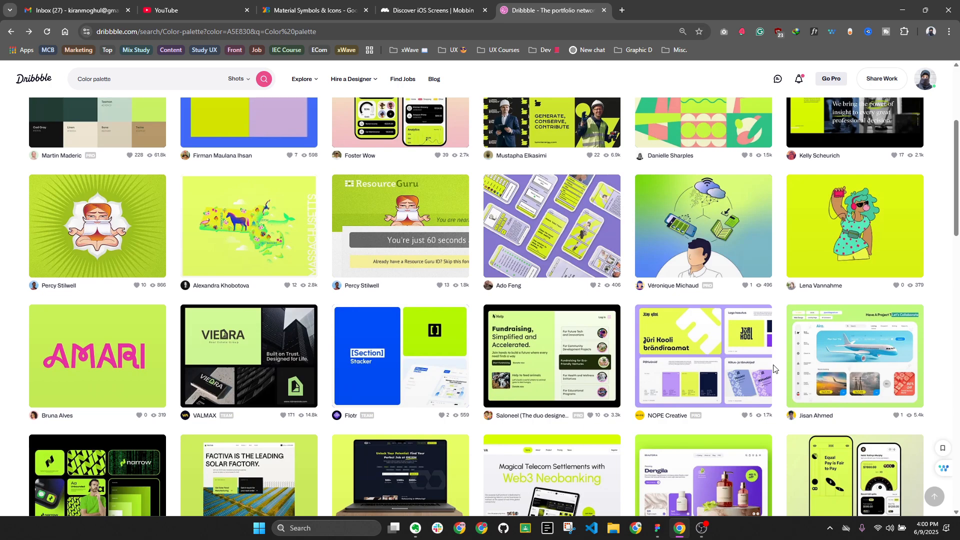
scroll(774, 369, down, 4)
scroll(598, 325, down, 3)
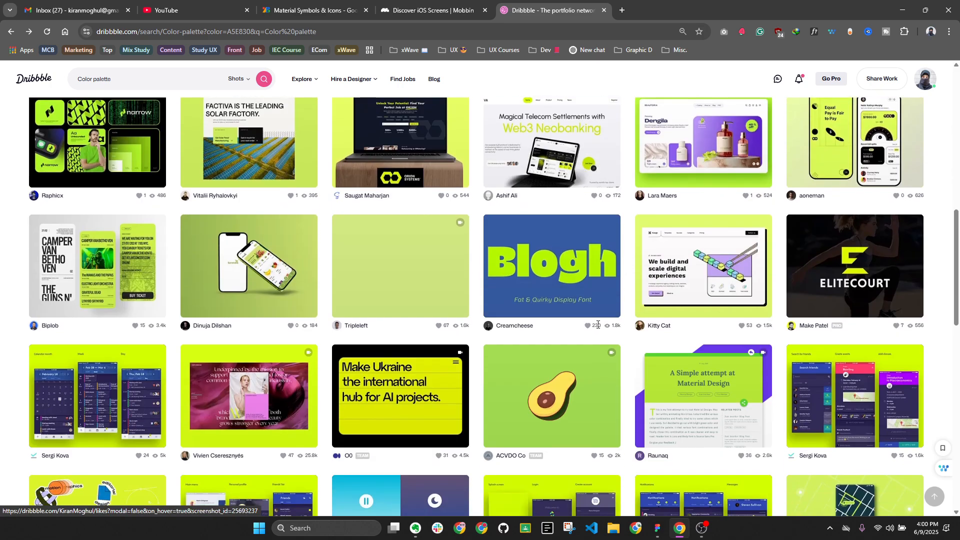
scroll(596, 323, down, 1)
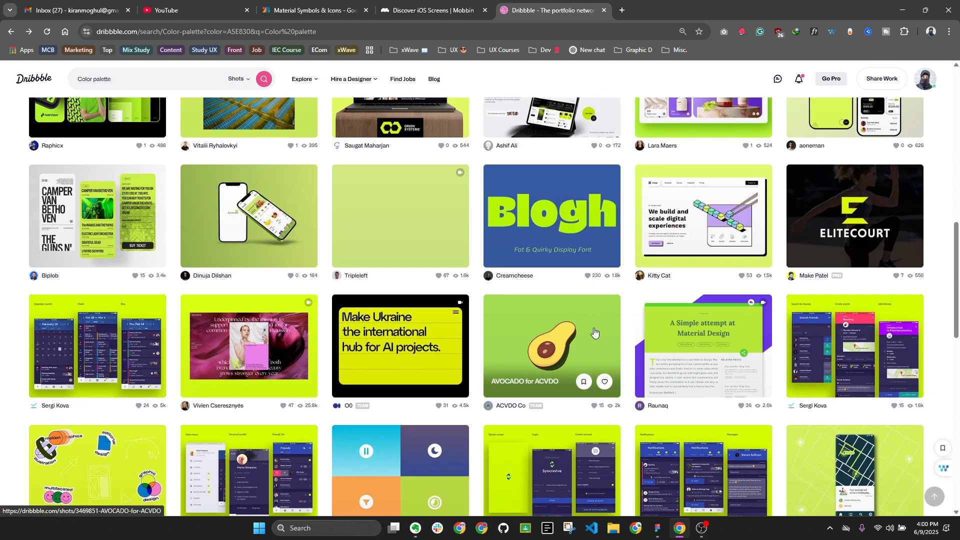
click(74, 204)
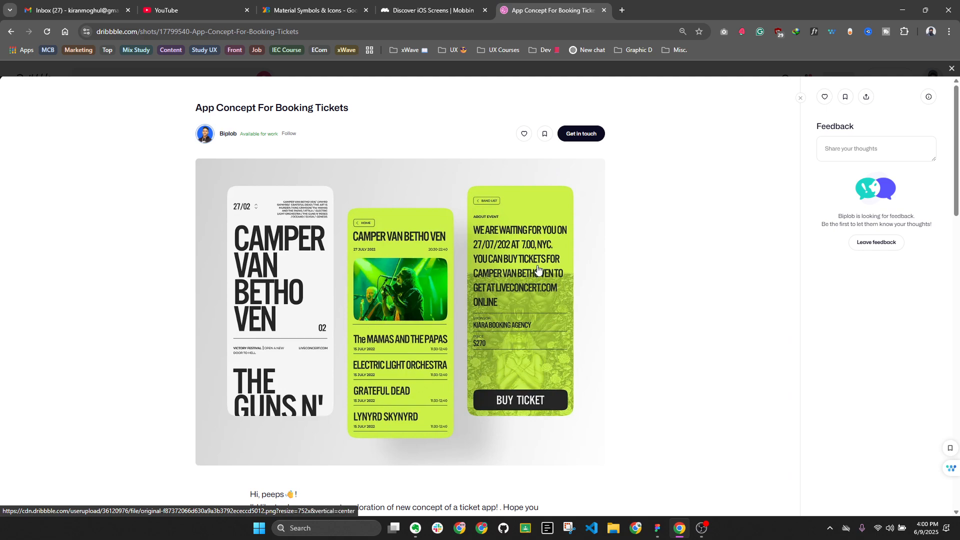
click(952, 69)
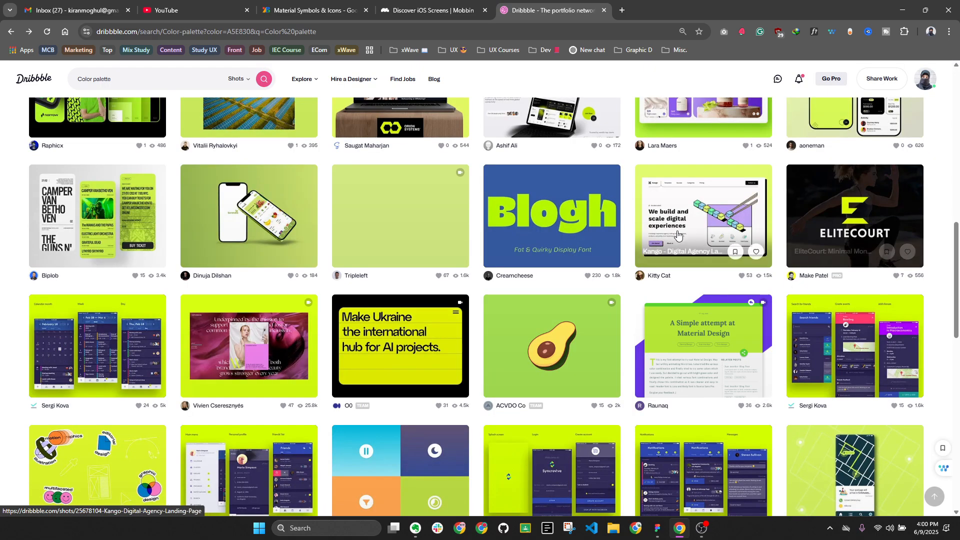
scroll(653, 272, up, 10)
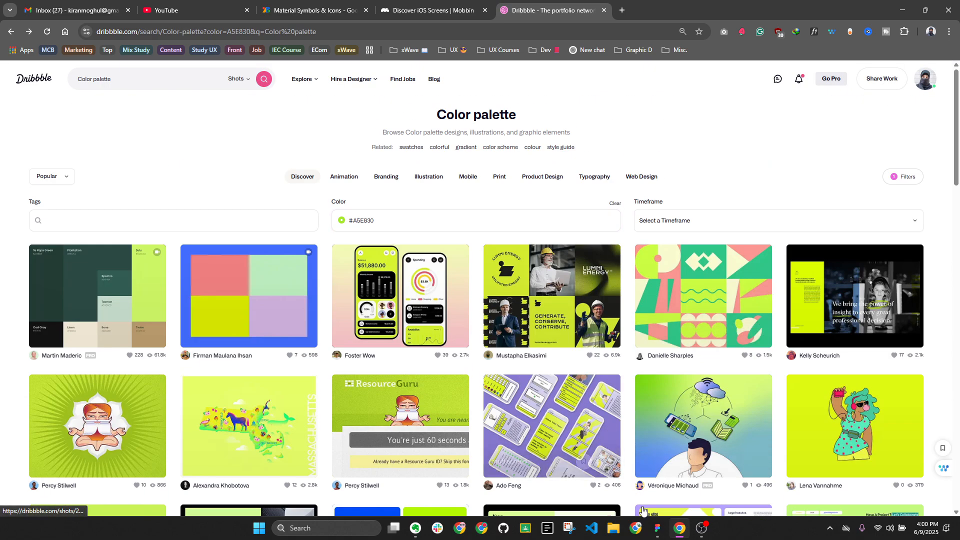
key(alt+Tab)
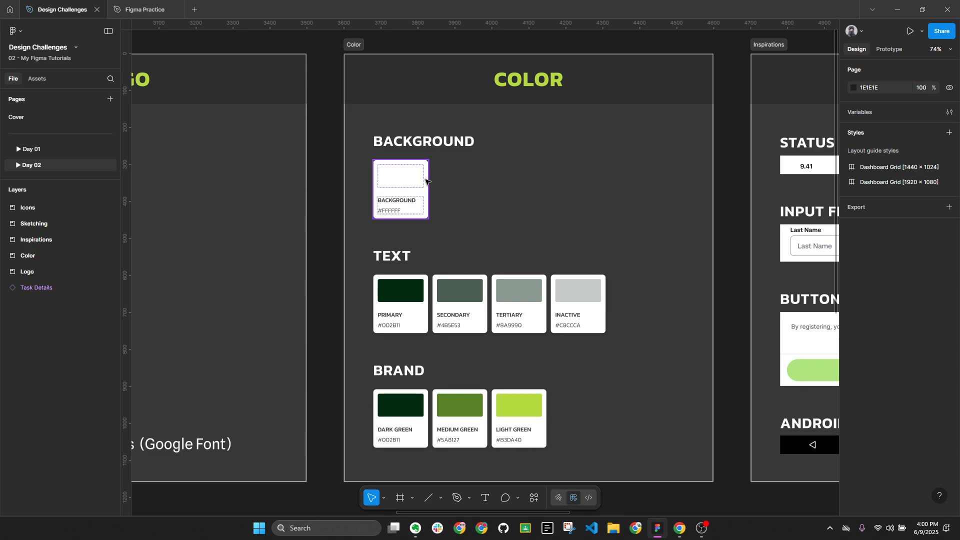
Return to the Mobbin iOS screens tab and remove the Education filter
click(680, 528)
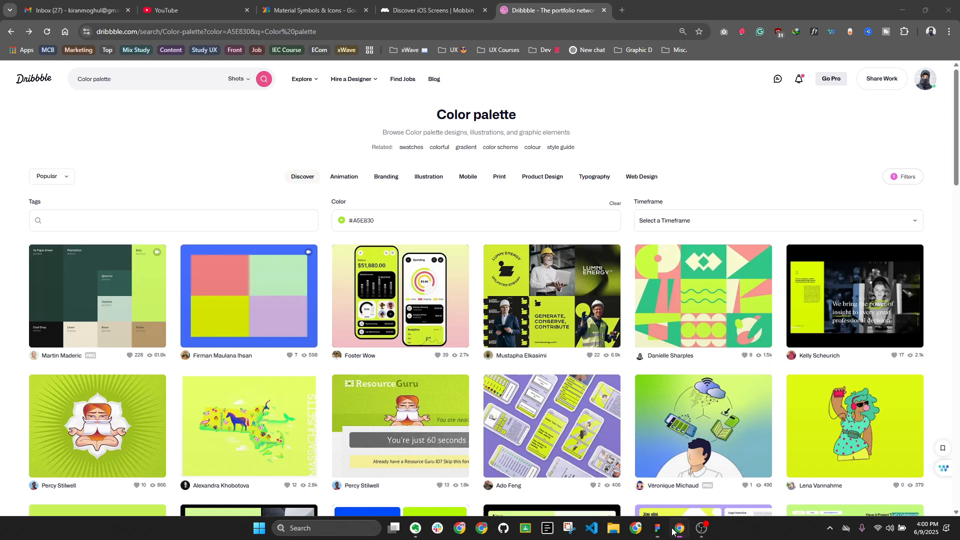
click(419, 6)
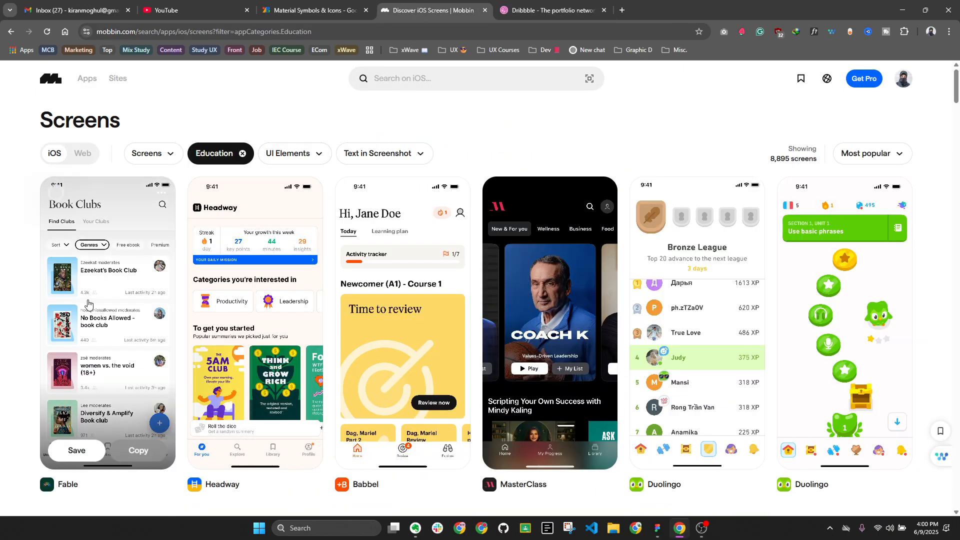
click(243, 153)
Filter to Signup screens and add the Education category, leaving 129 screens
click(152, 153)
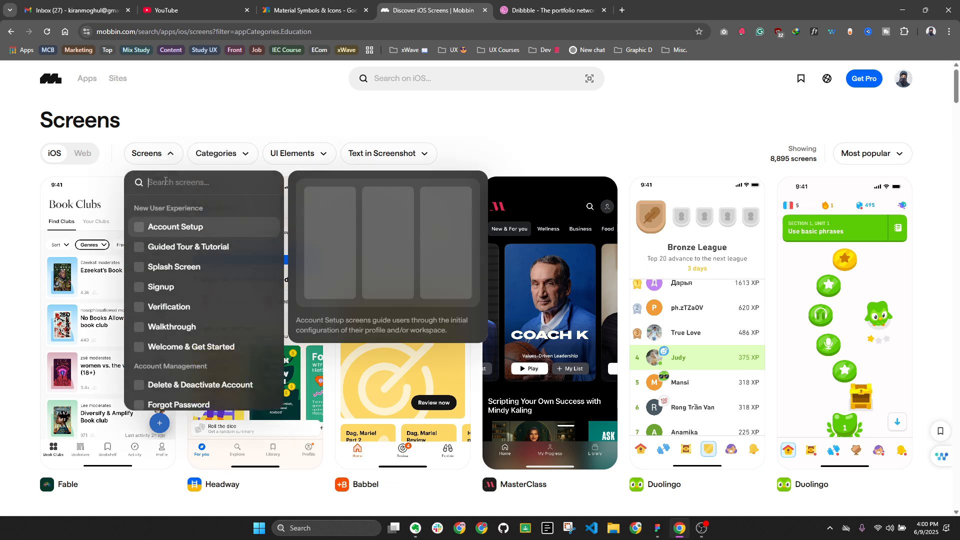
text(sign)
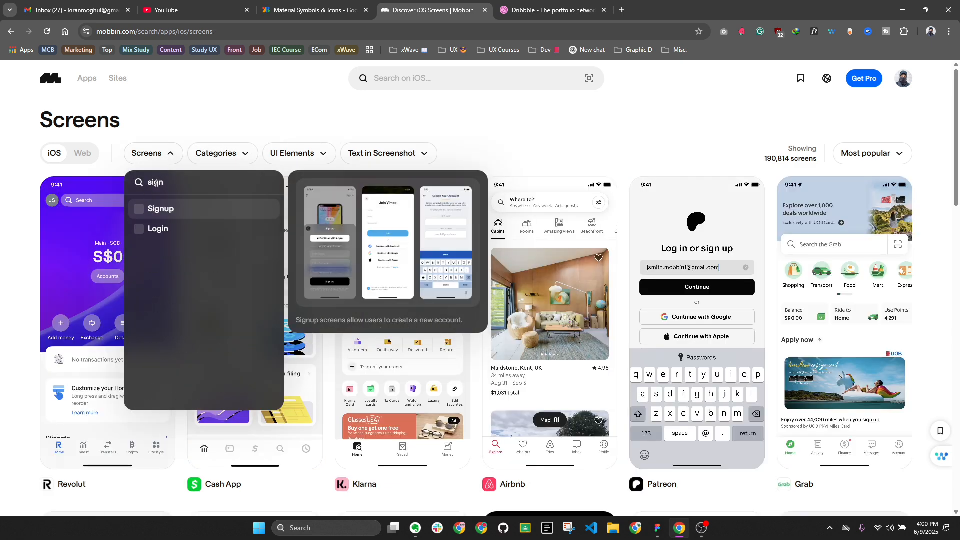
click(170, 209)
click(217, 156)
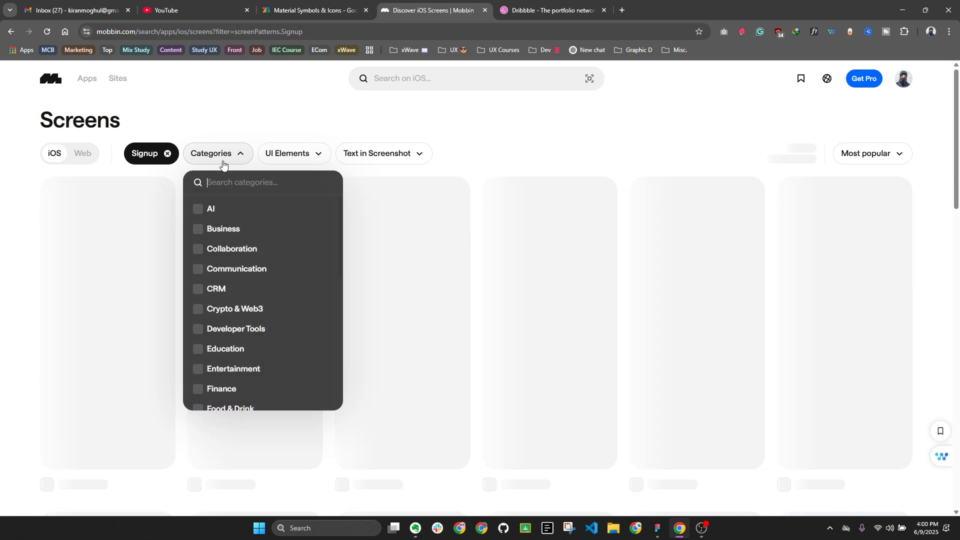
text(ed)
click(258, 209)
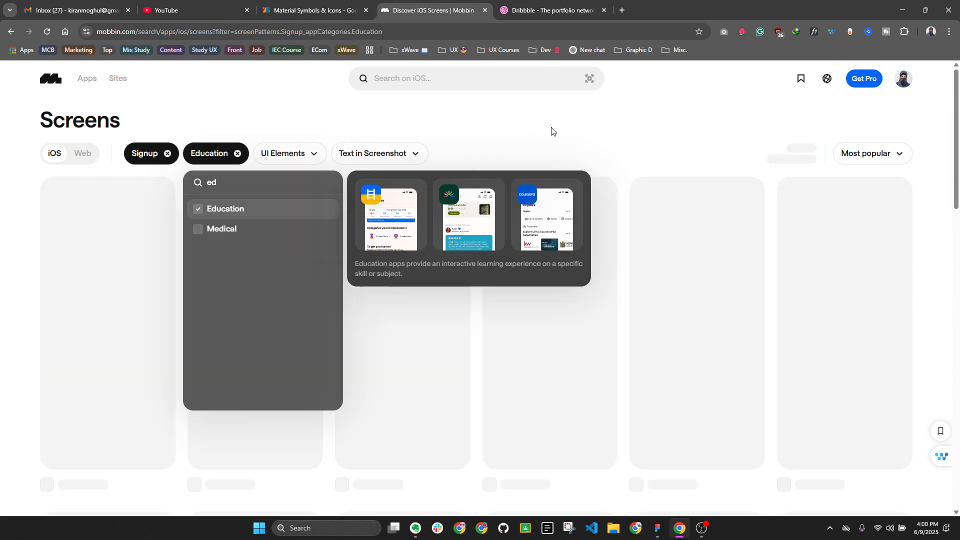
click(533, 138)
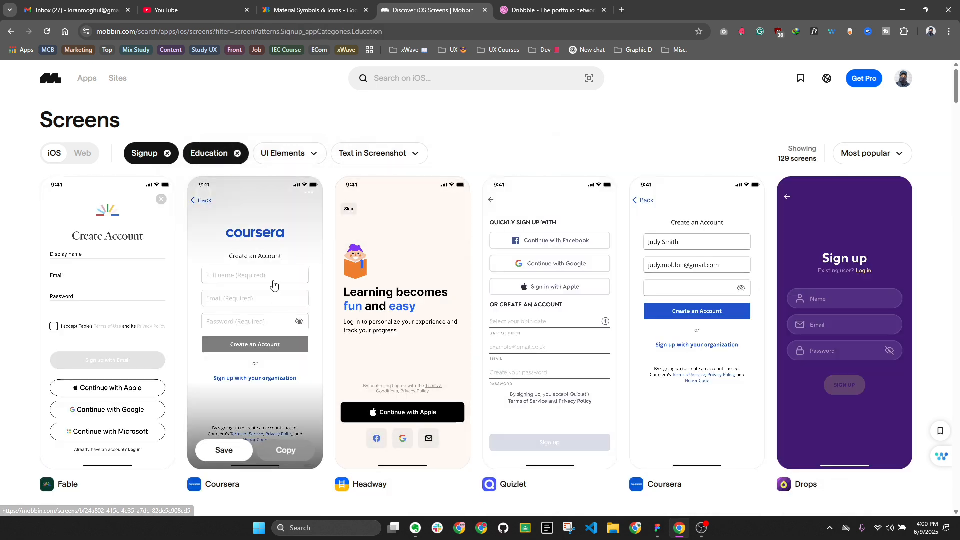
View Coursera's Create an Account screen on Mobbin, then return to Figma's colour swatches
click(255, 310)
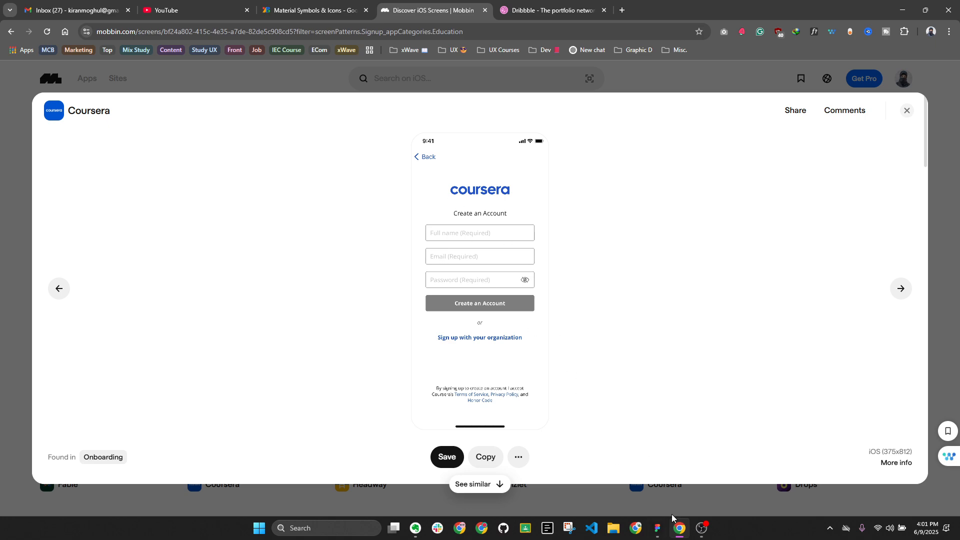
click(658, 528)
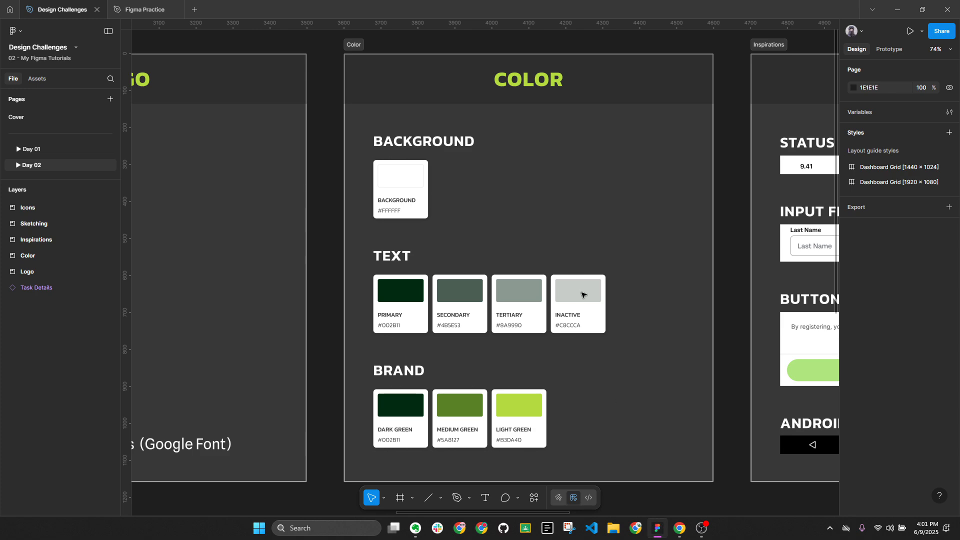
Select the Background swatch and compare it against the Mobbin reference
click(413, 181)
scroll(411, 175, up, 3)
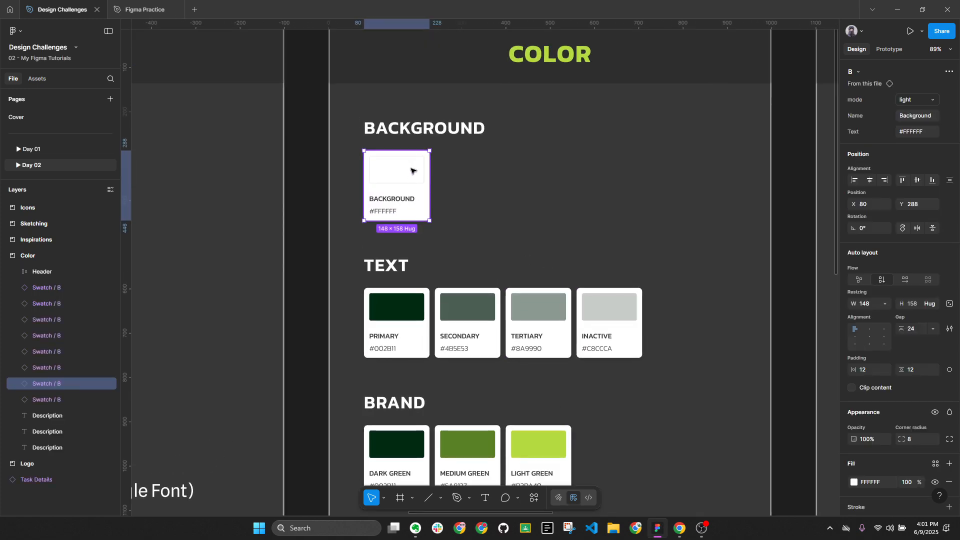
click(679, 528)
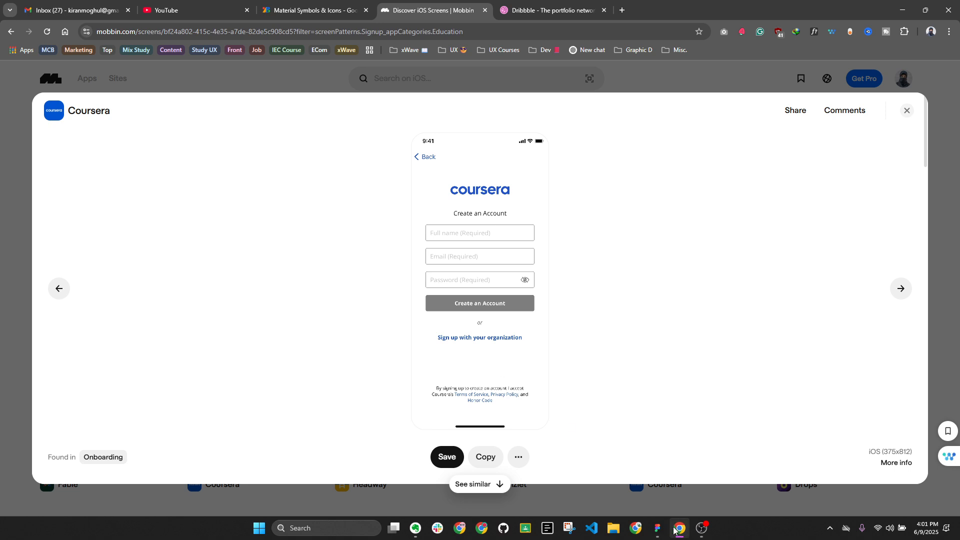
click(657, 528)
Compare the Primary text swatch with Coursera's sign-up screen, then close the Coursera preview
click(414, 330)
scroll(413, 330, down, 1)
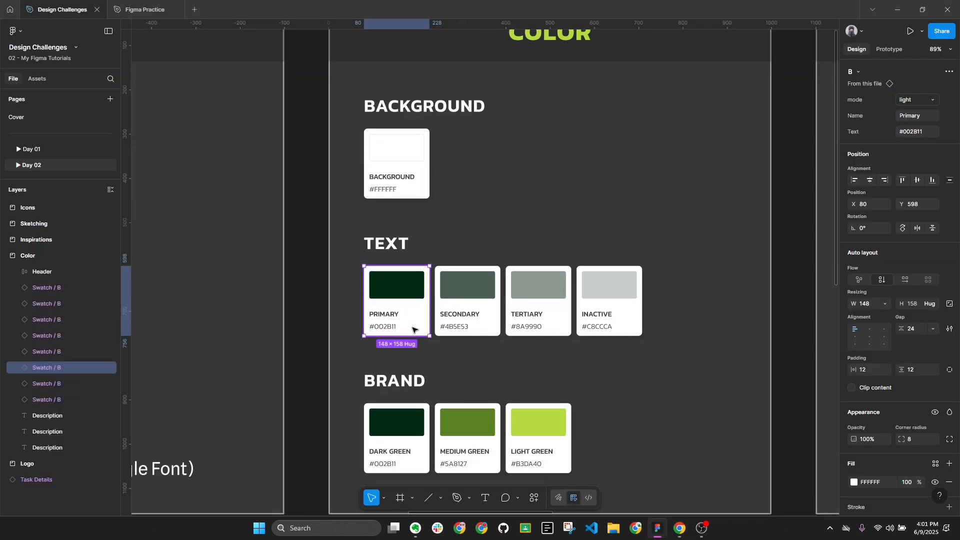
click(680, 528)
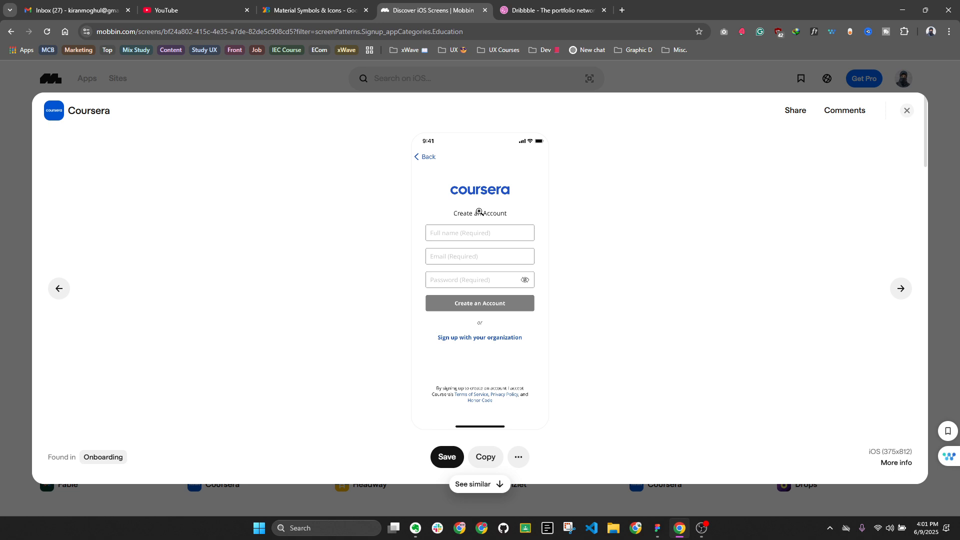
click(658, 525)
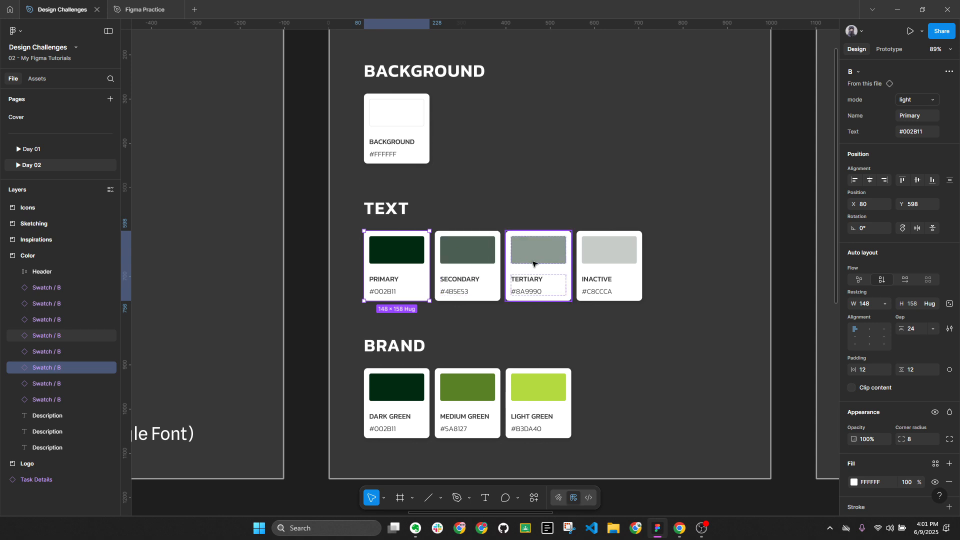
click(679, 528)
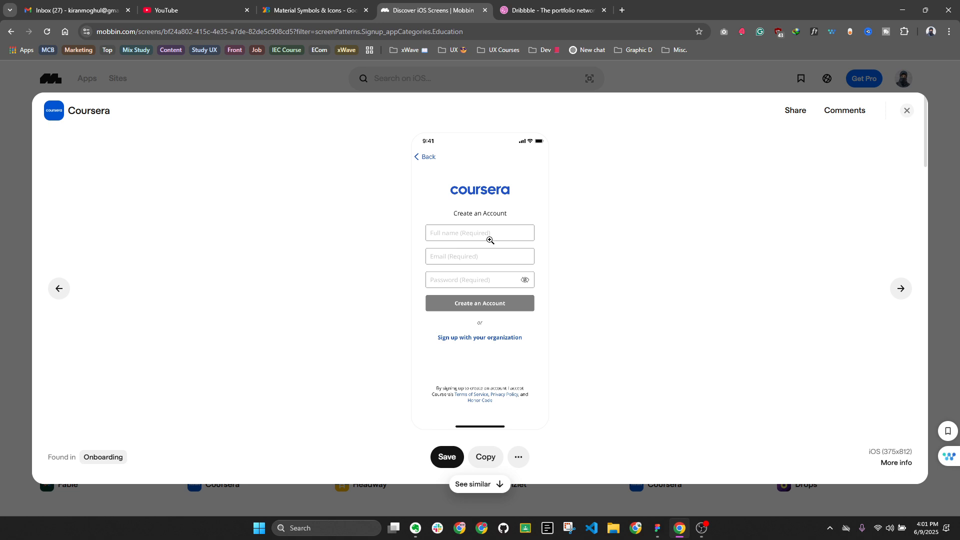
click(907, 111)
Look over Quizlet's sign-up screen on Mobbin, then return to Figma's Color board
scroll(733, 310, down, 2)
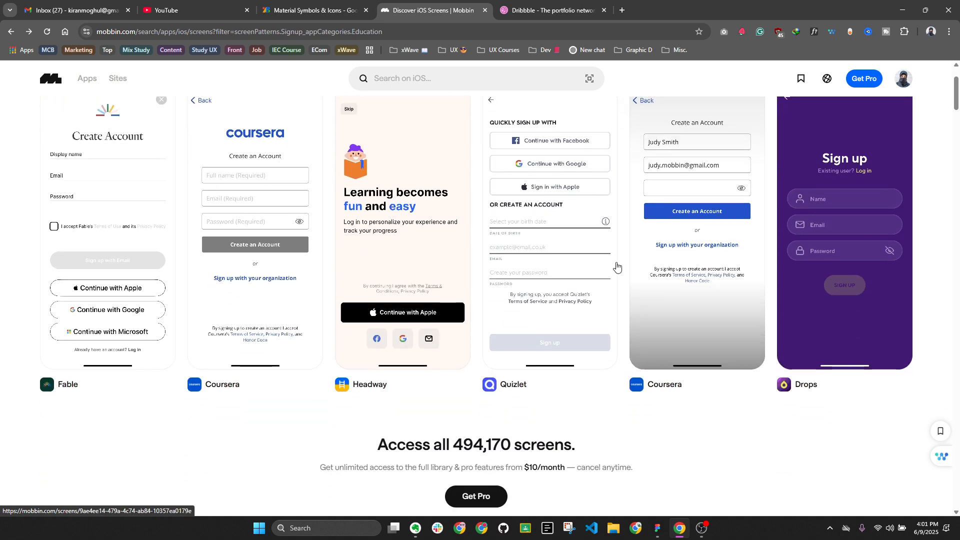
click(580, 270)
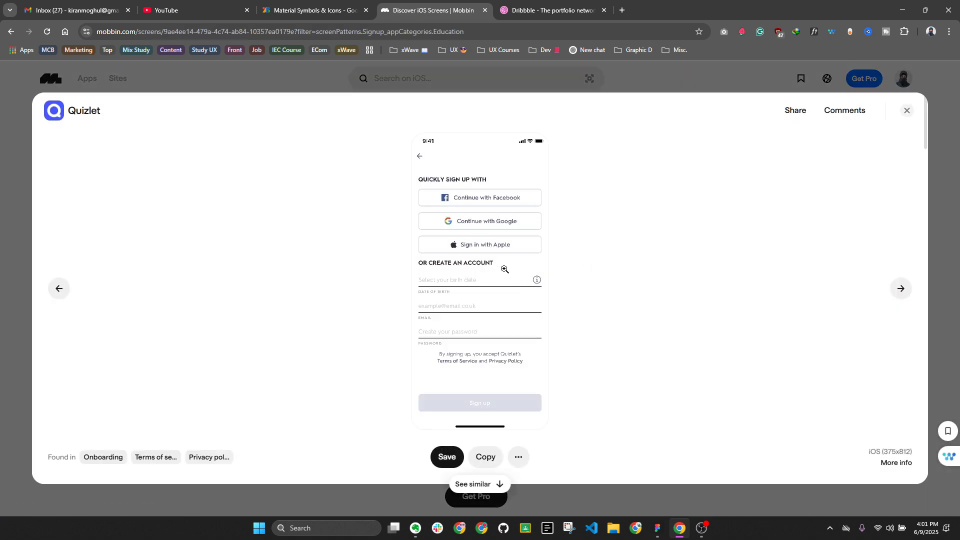
click(905, 112)
click(657, 528)
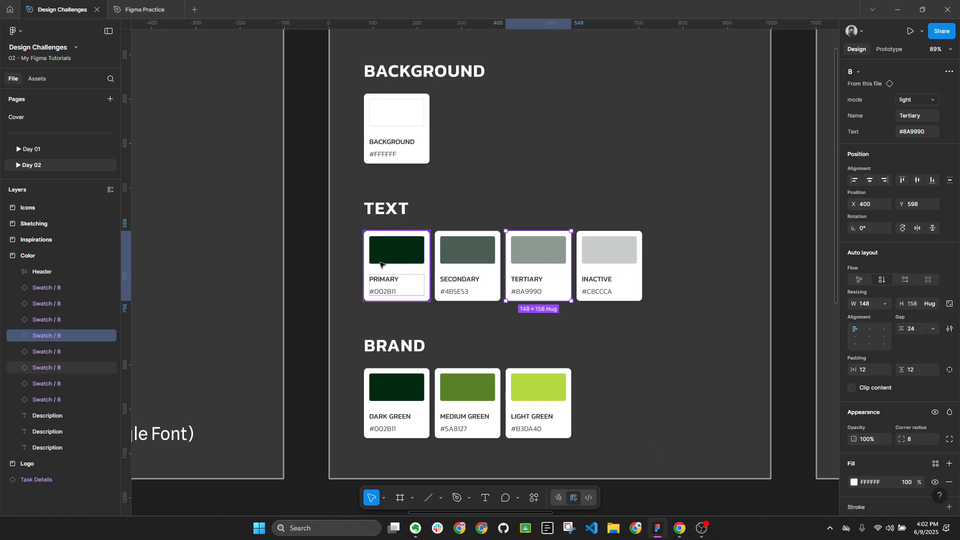
Clear the selection, zoom around the text and brand swatches, and select Medium Green
click(667, 326)
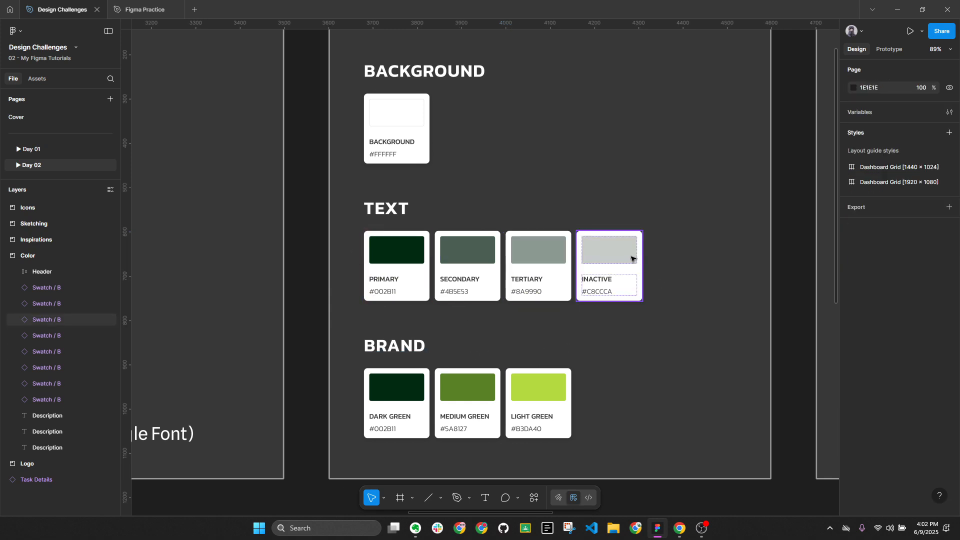
scroll(465, 248, up, 3)
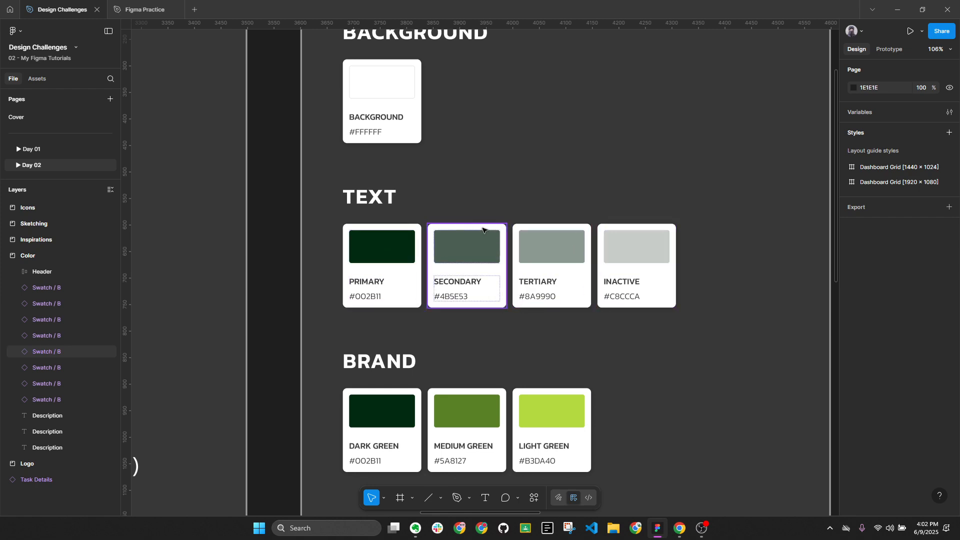
scroll(479, 222, down, 2)
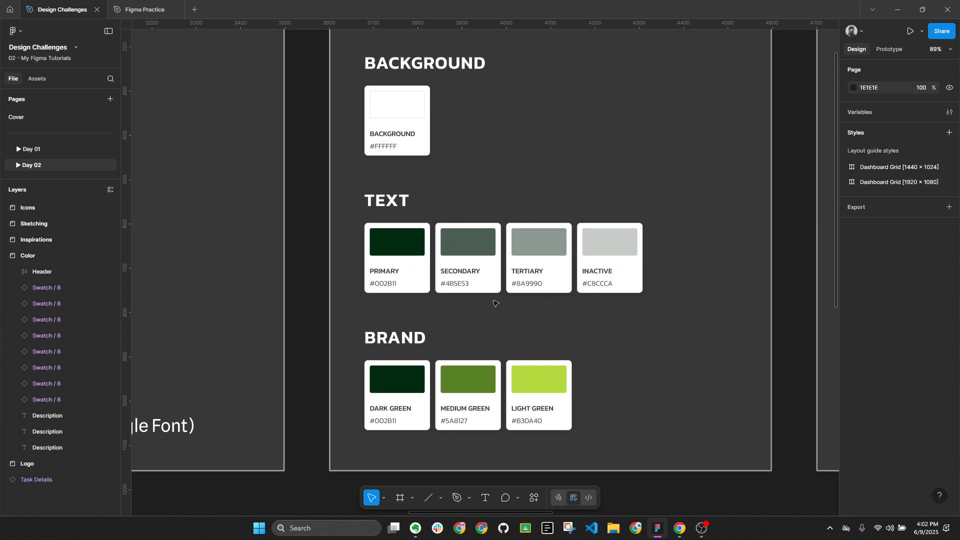
scroll(493, 303, down, 1)
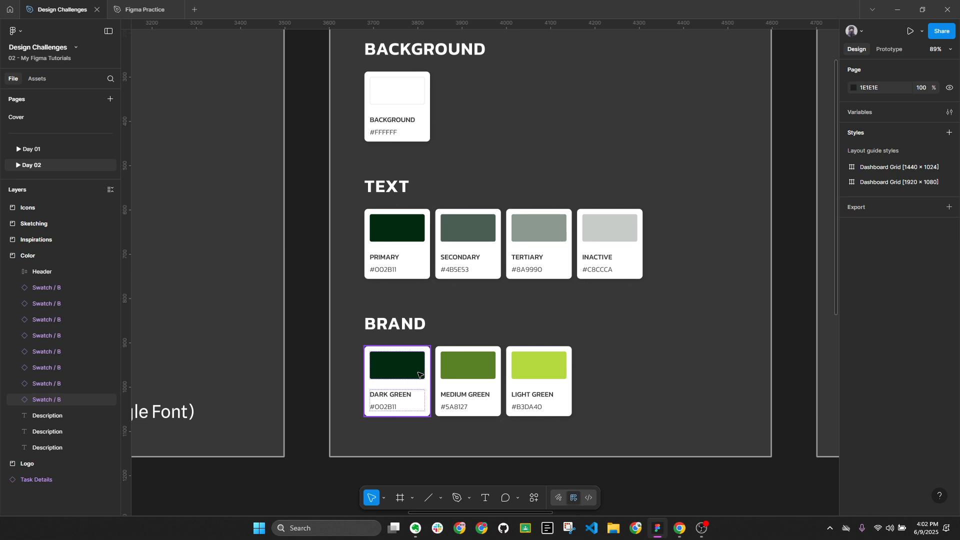
click(468, 391)
ctrl+scroll(453, 400, up, 5)
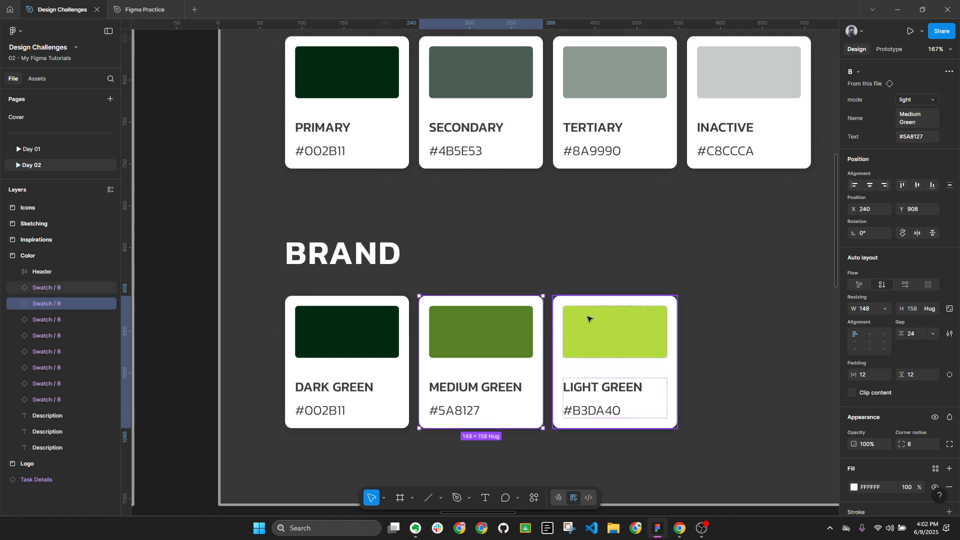
Check Mobbin, pan Figma toward the Inspirations frame, then return to Mobbin's sign-up gallery
click(679, 528)
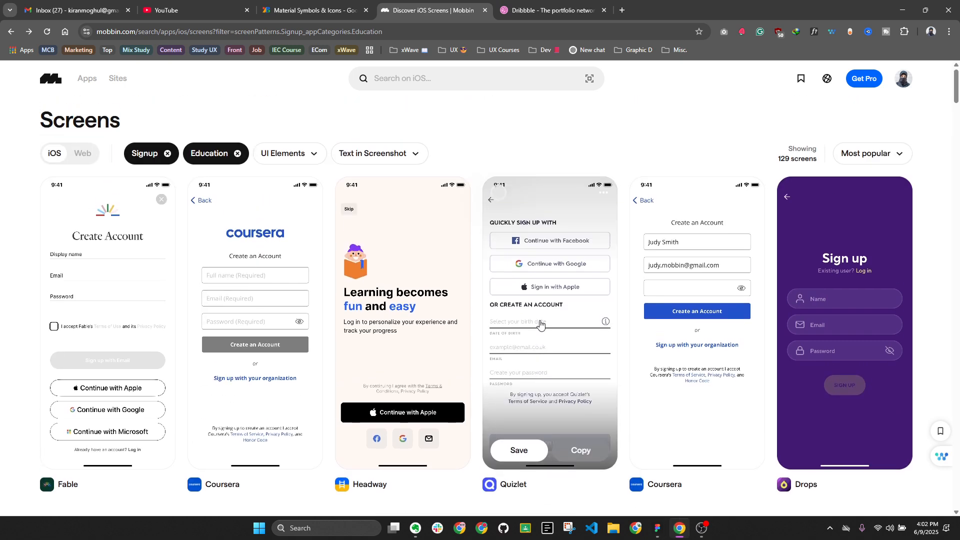
click(657, 529)
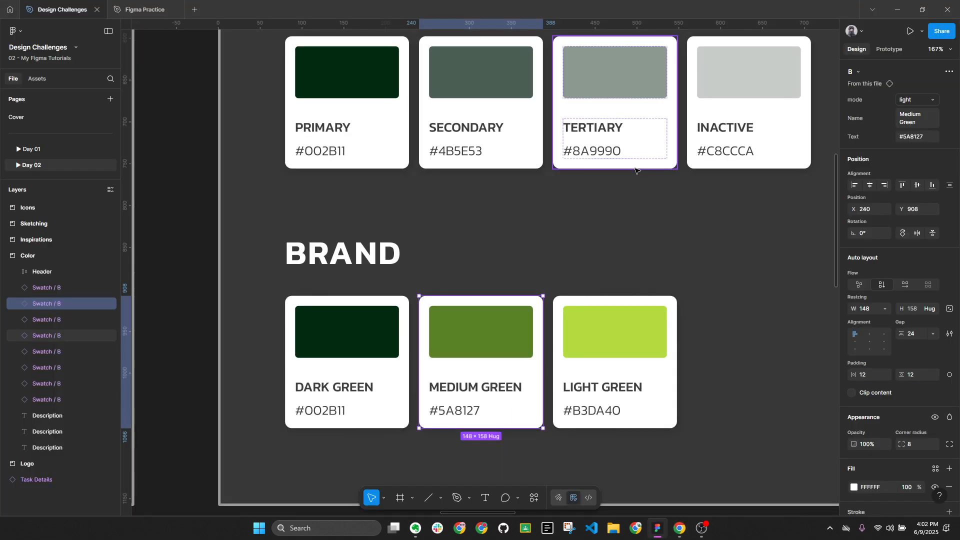
scroll(641, 208, down, 5)
drag(621, 298, 423, 302)
scroll(423, 302, up, 5)
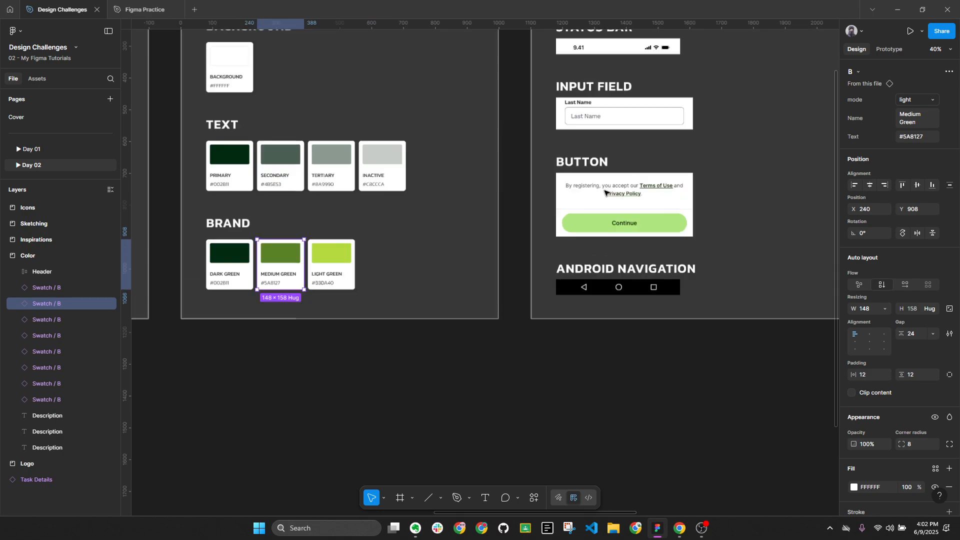
click(680, 528)
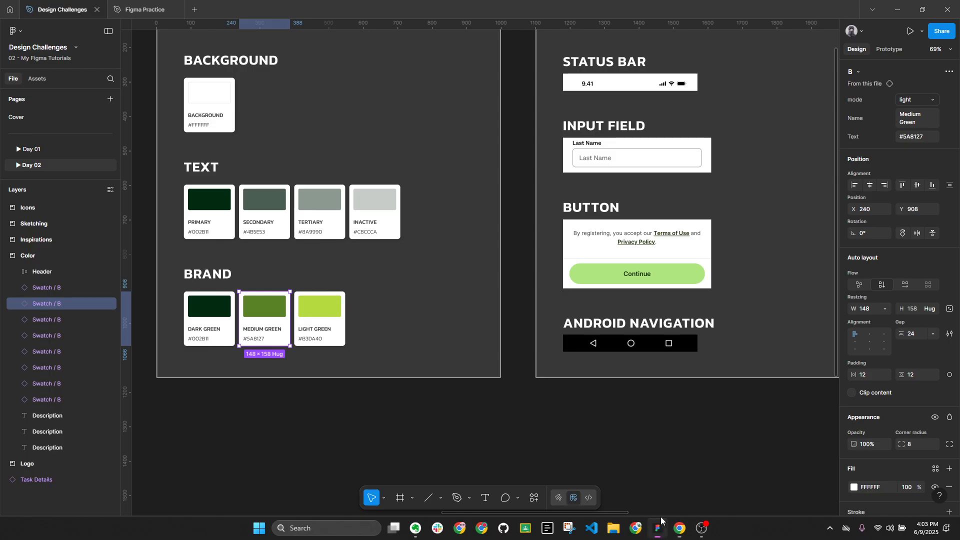
Select the Button reference image in Figma and zoom to fit its Continue button
click(657, 528)
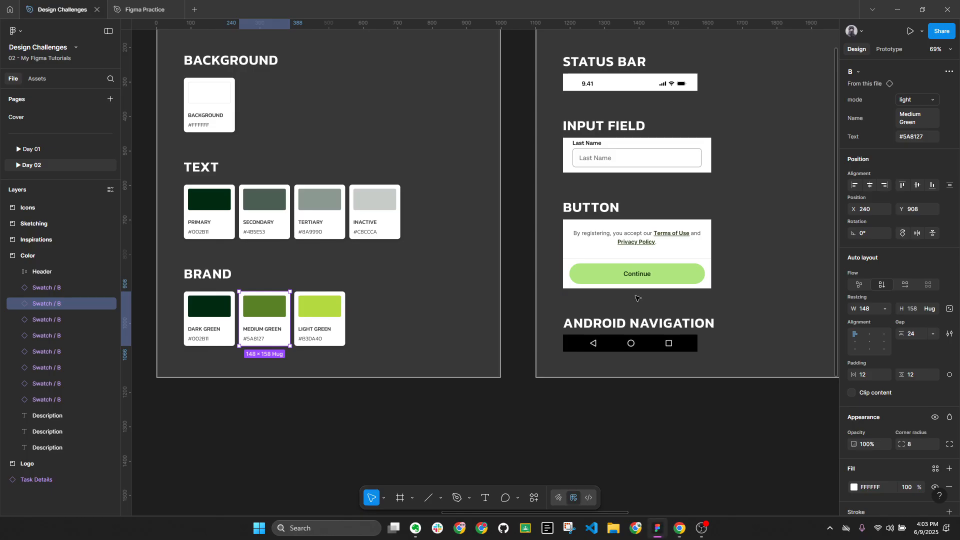
click(633, 249)
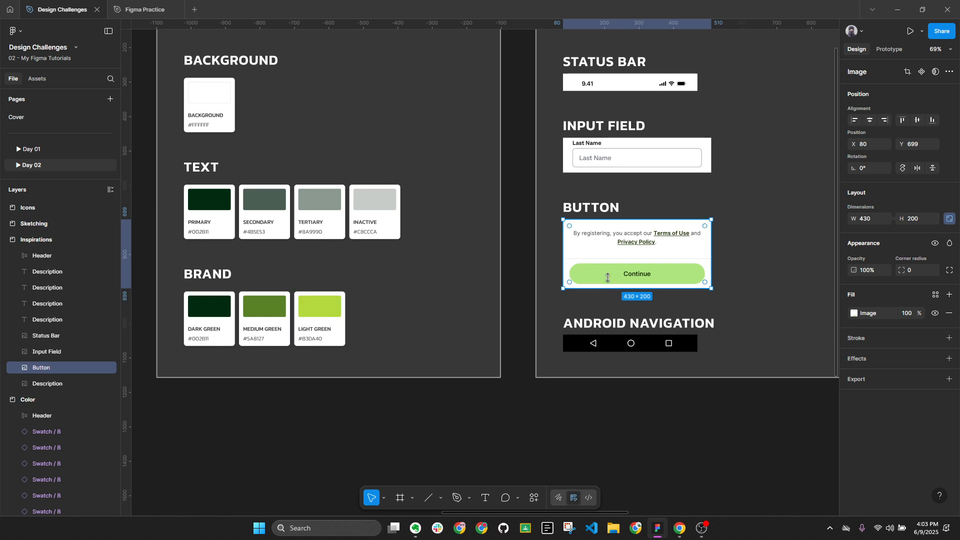
key(shift+2)
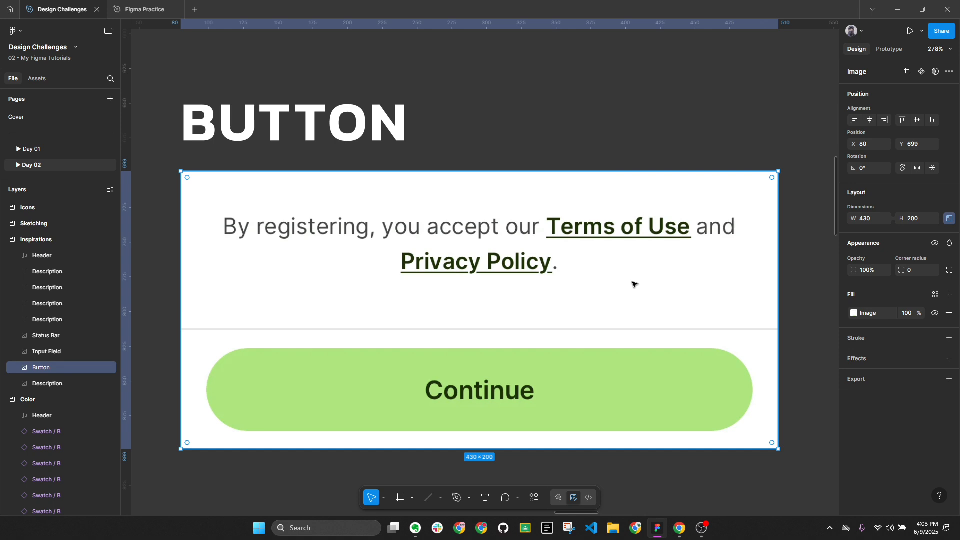
scroll(675, 250, down, 5)
scroll(675, 250, down, 5)
scroll(390, 240, left, 3)
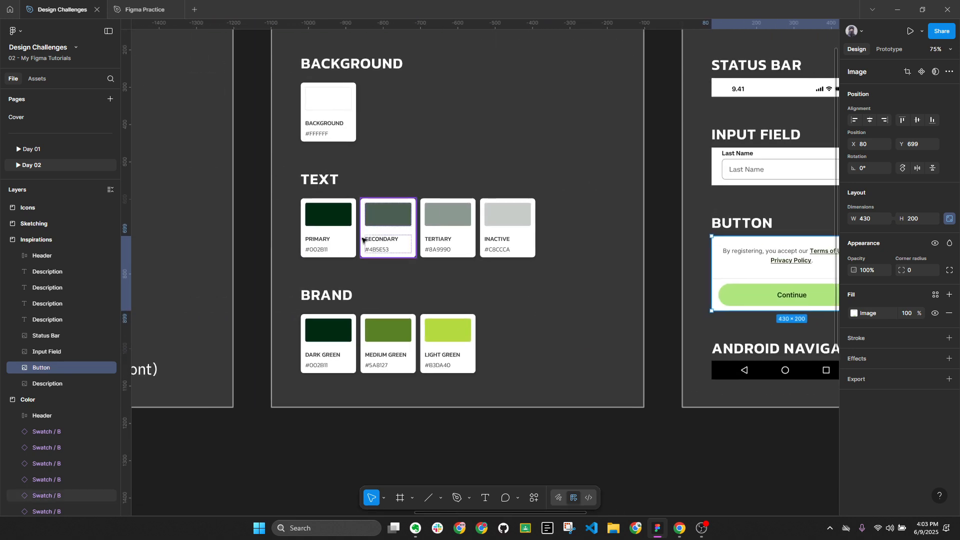
scroll(551, 215, right, 2)
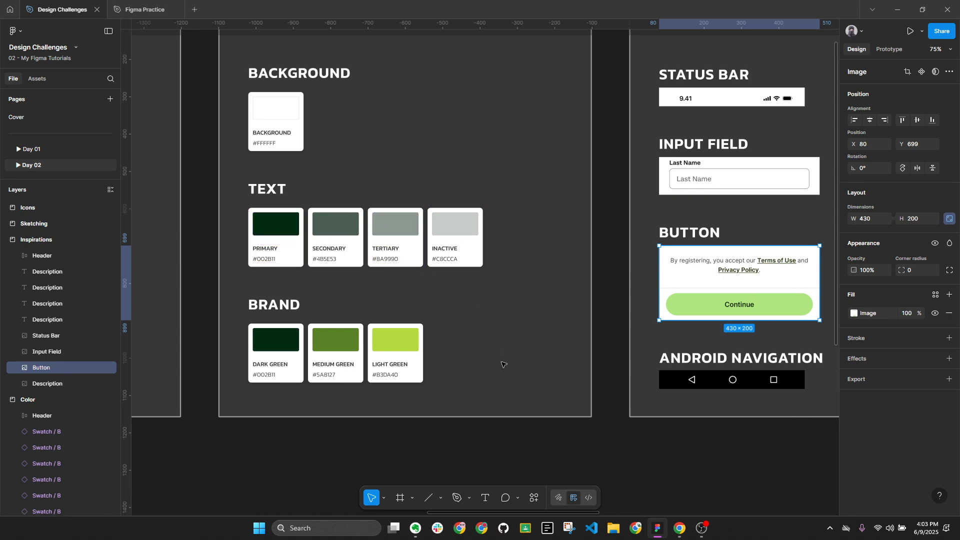
click(301, 442)
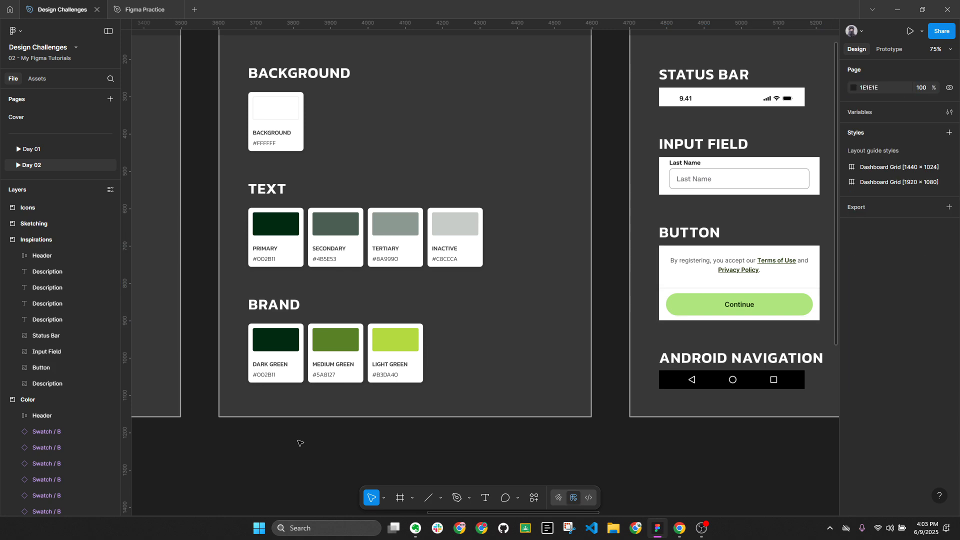
scroll(266, 366, up, 5)
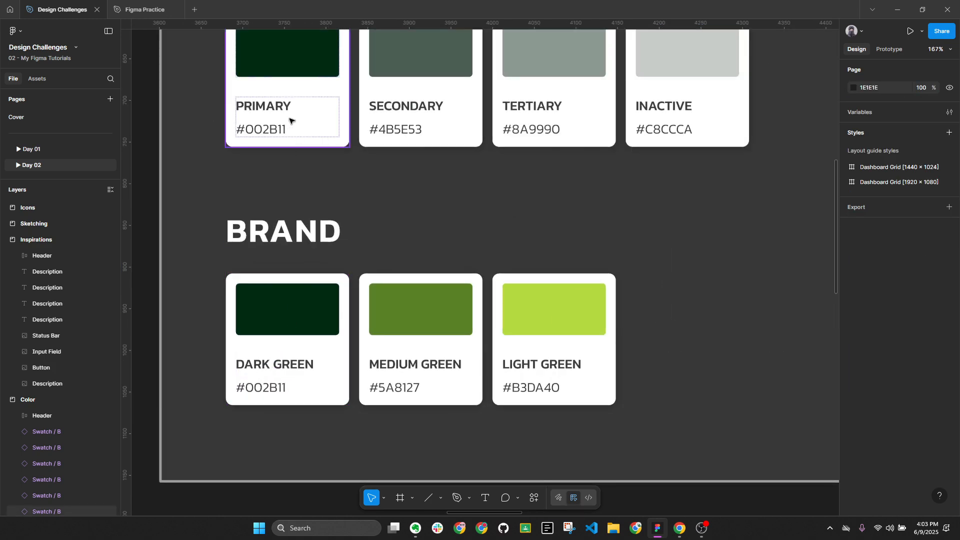
ctrl+click(309, 325)
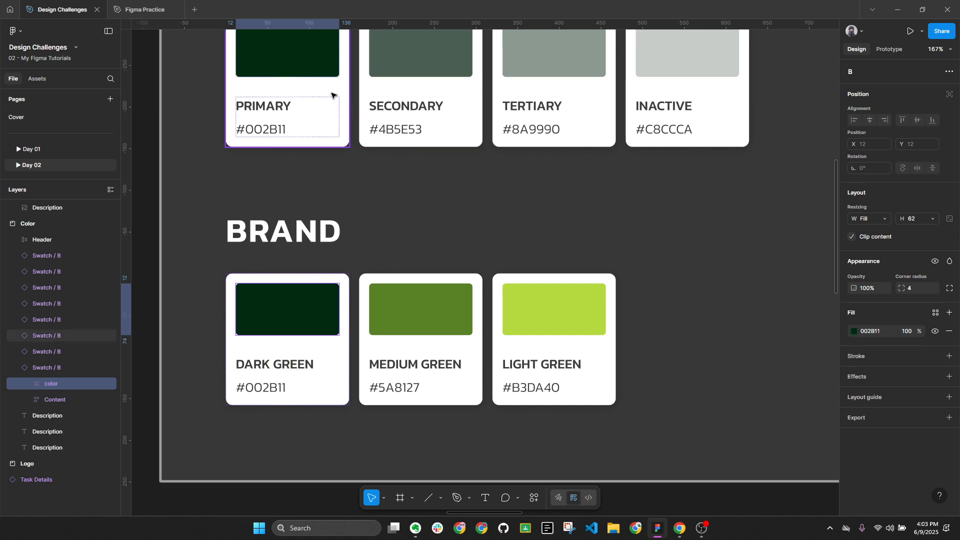
ctrl+shift+click(307, 69)
scroll(328, 319, down, 3)
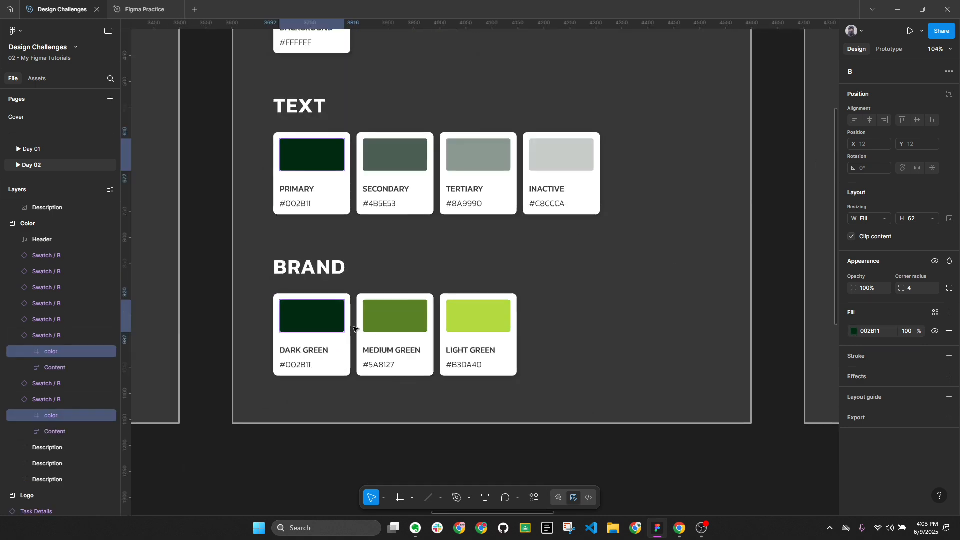
click(395, 329)
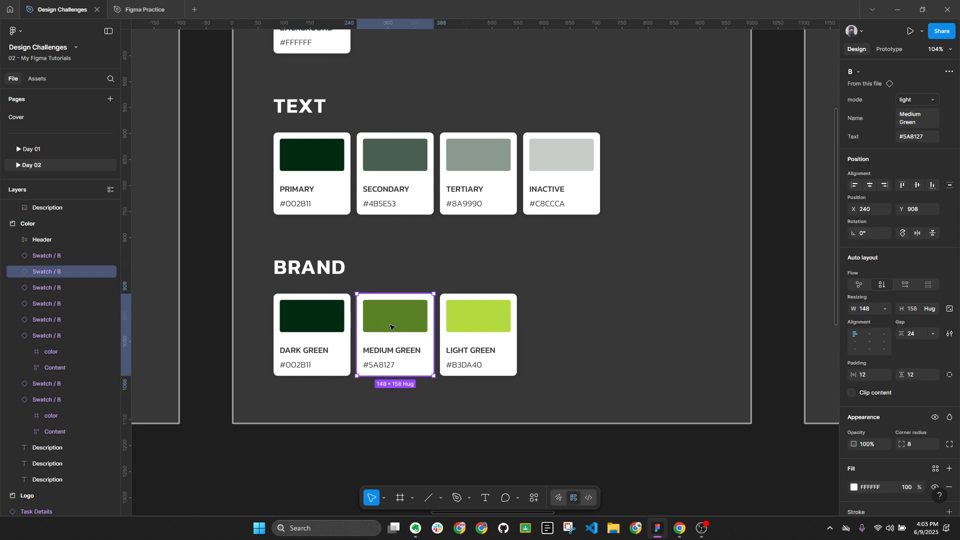
shift+click(303, 334)
key(alt+l)
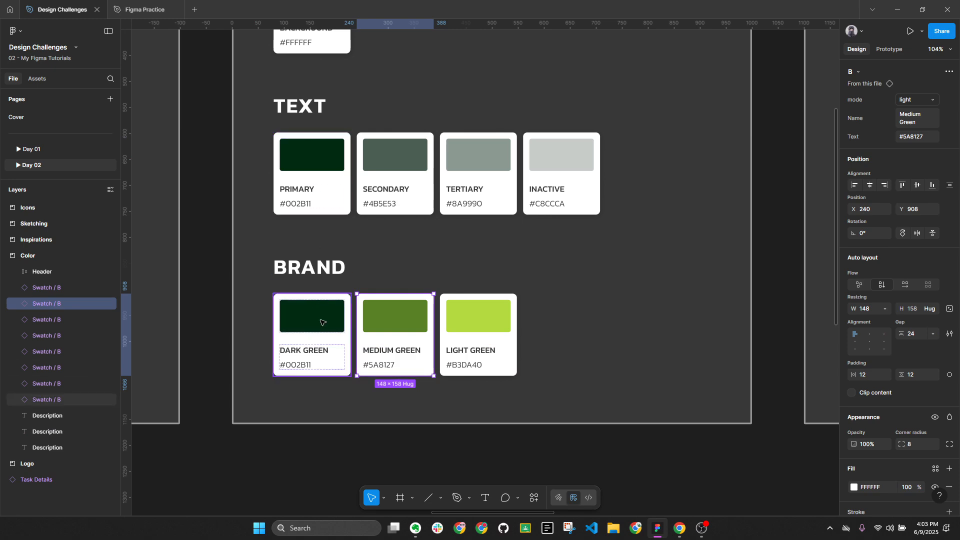
key(alt+l)
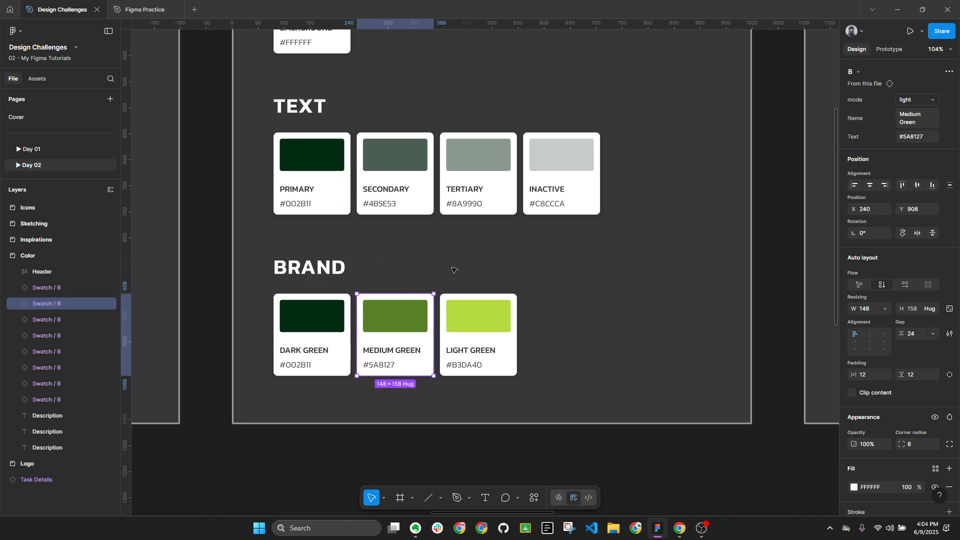
scroll(450, 260, down, 3)
ctrl+scroll(416, 190, down, 3)
Duplicate the Primary, Secondary, Tertiary and Inactive swatch cards below the frame
click(355, 125)
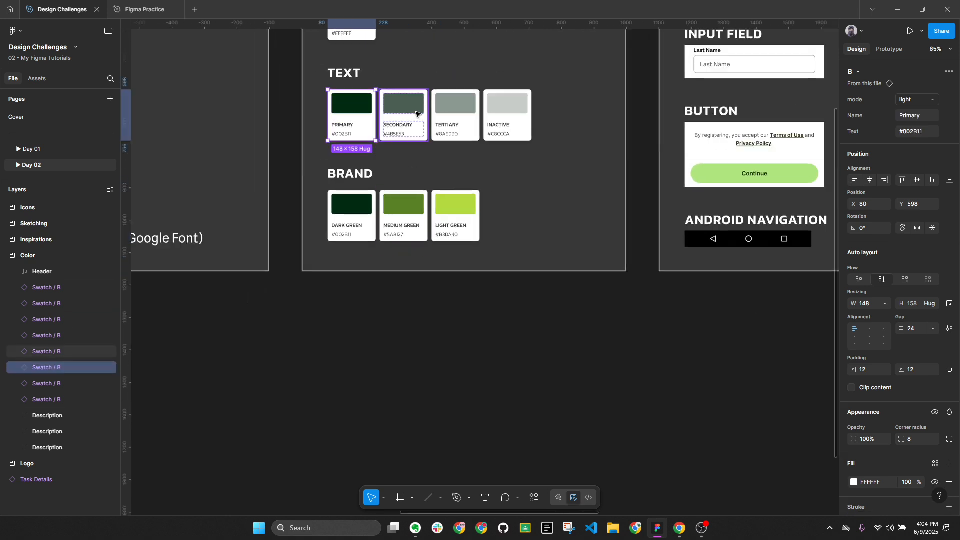
shift+click(416, 114)
shift+click(455, 110)
shift+click(503, 107)
drag(503, 108, 497, 343)
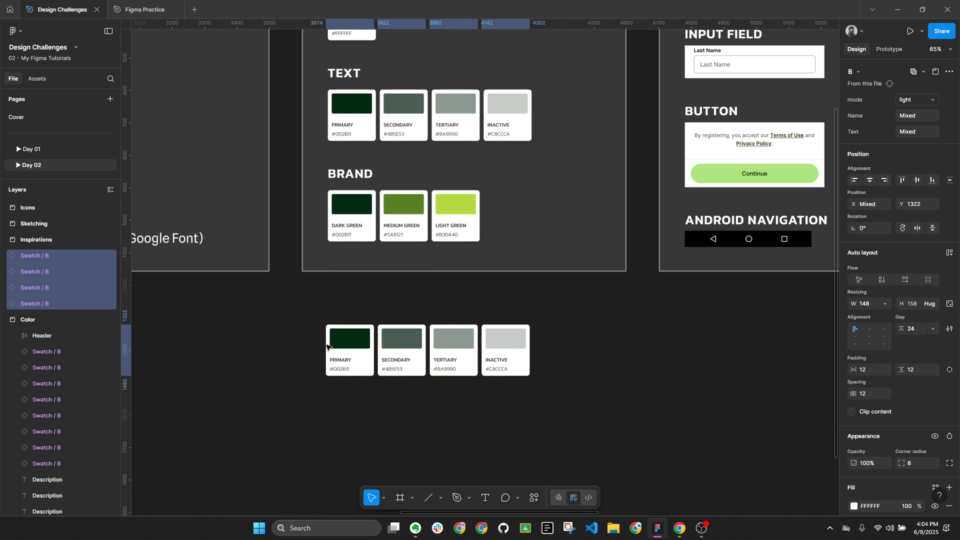
ctrl+scroll(327, 346, up, 5)
Set the copied Primary colour block's fill to saturation 0, then hue 144
double_click(412, 317)
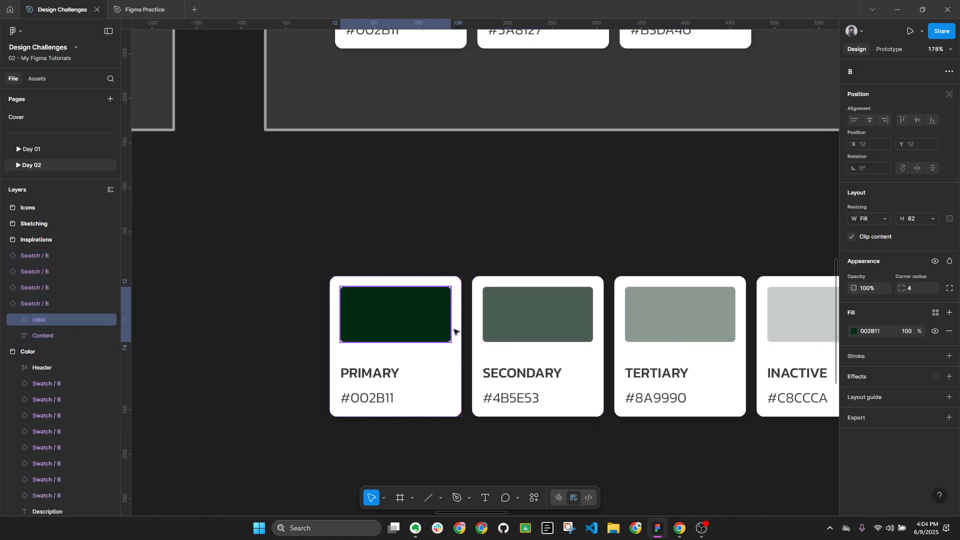
click(854, 332)
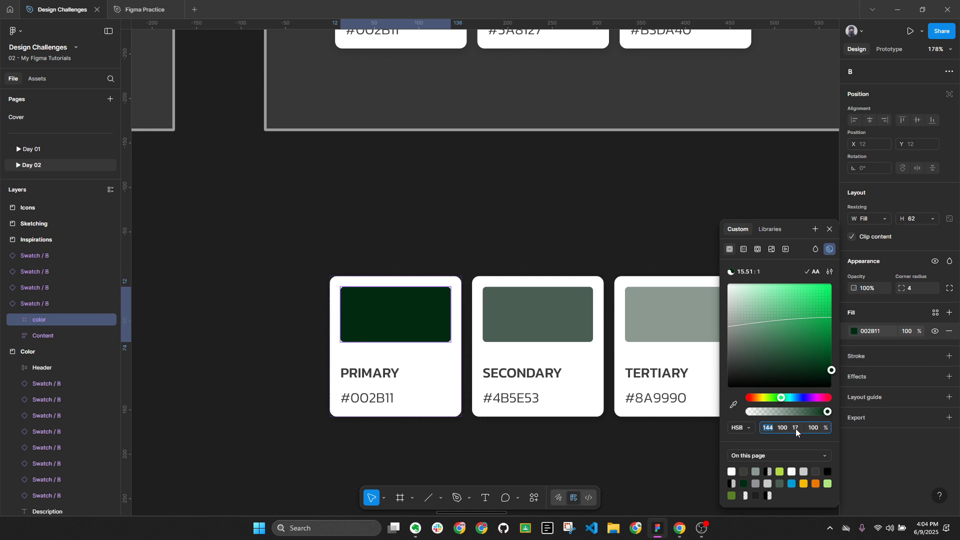
text(0)
key(Return)
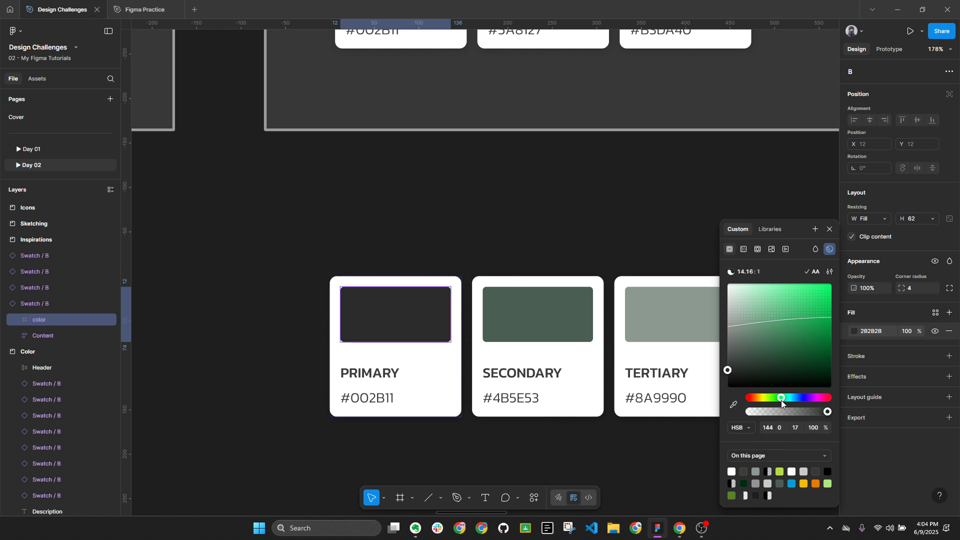
drag(781, 398, 739, 400)
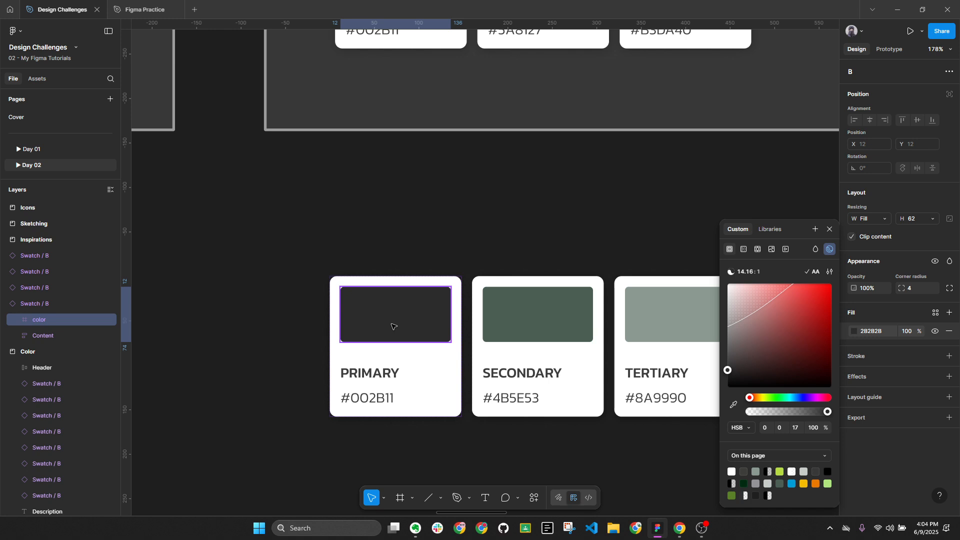
drag(752, 399, 776, 400)
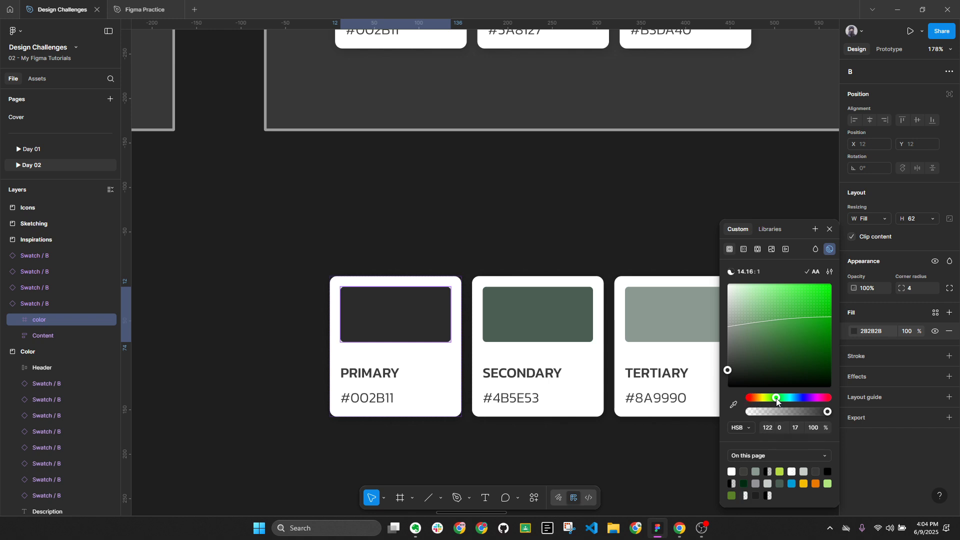
click(768, 429)
text(144)
key(Return)
Restore the copied Primary block to dark green with hue 144 and full saturation
click(448, 427)
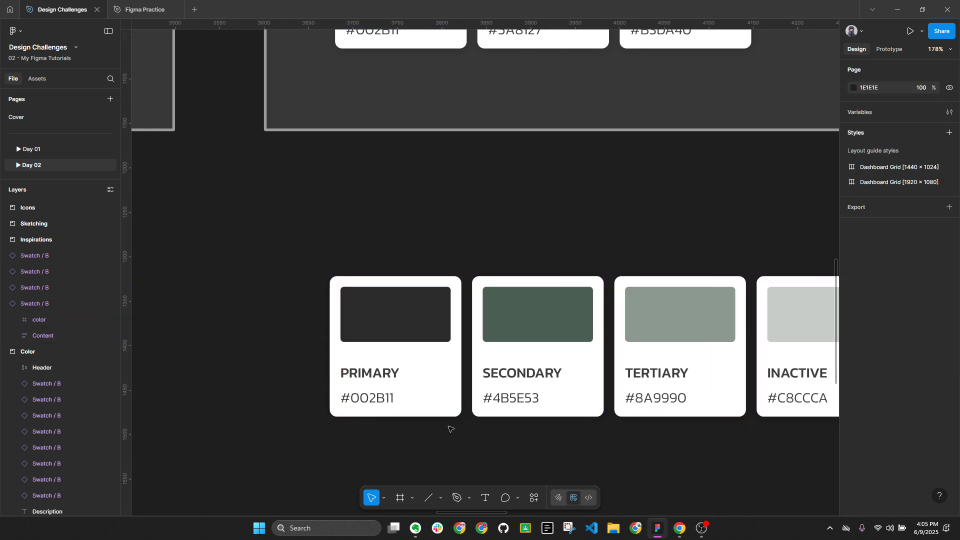
scroll(416, 336, up, 5)
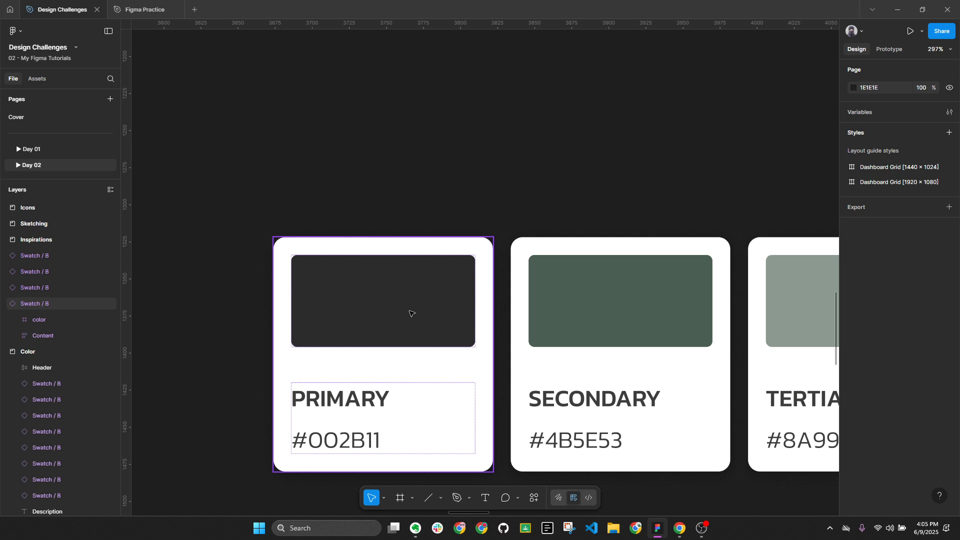
scroll(410, 314, down, 1)
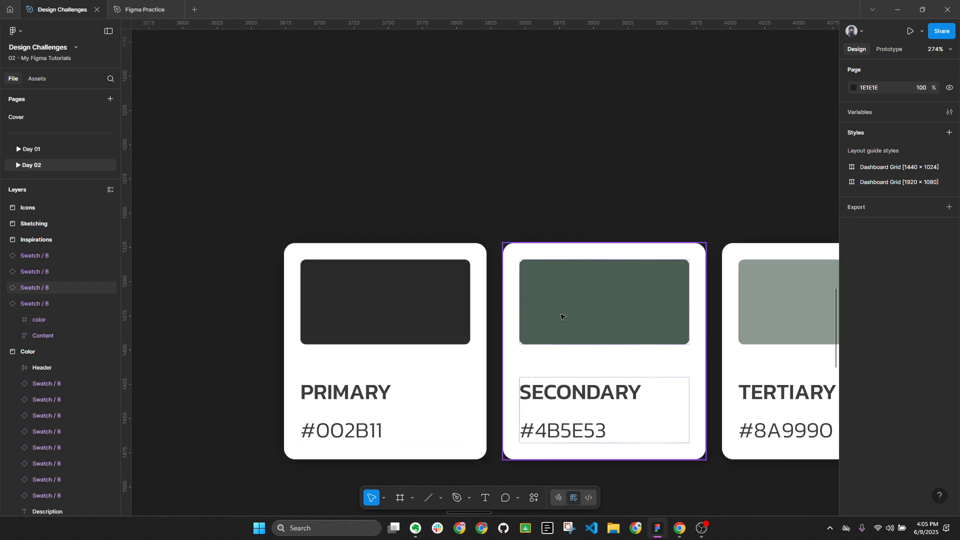
click(627, 315)
drag(628, 315, 533, 306)
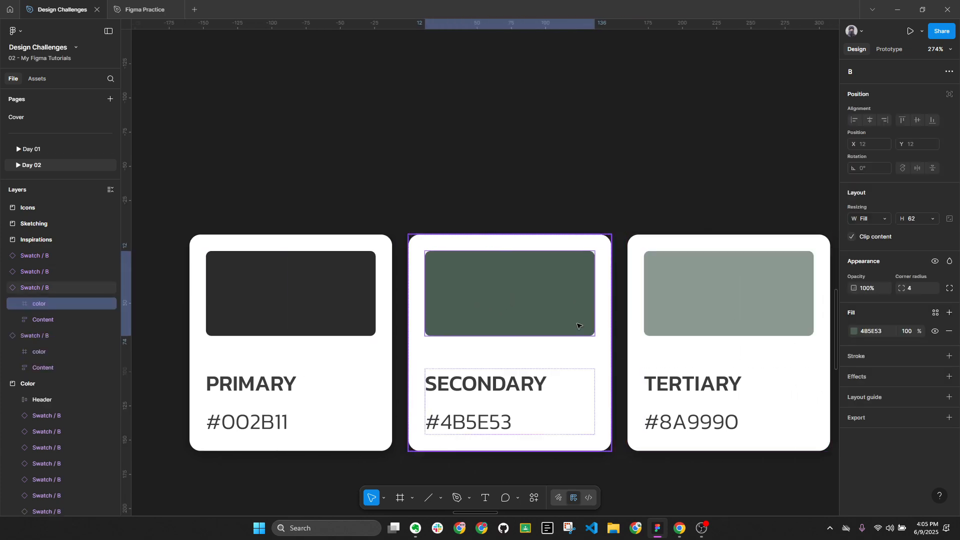
click(349, 313)
click(855, 331)
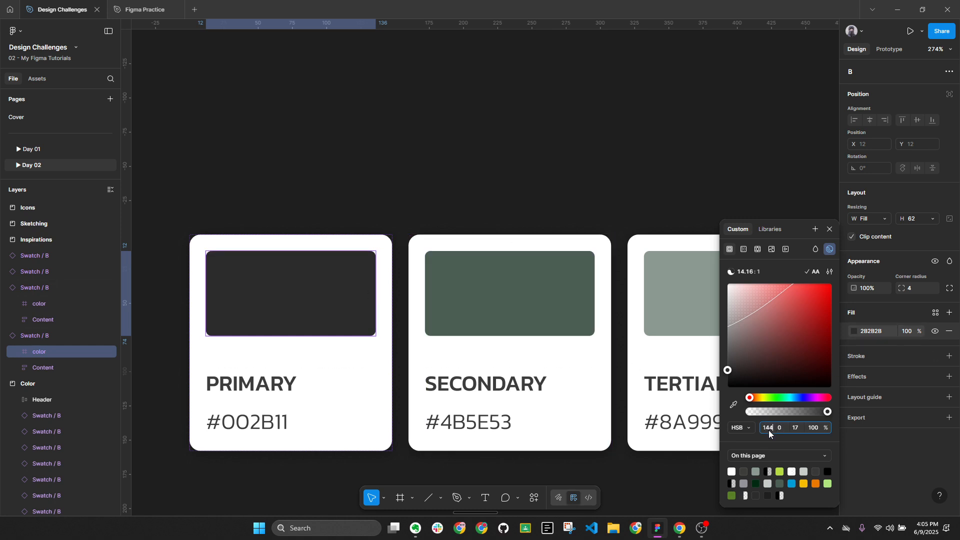
text(144)
key(Tab)
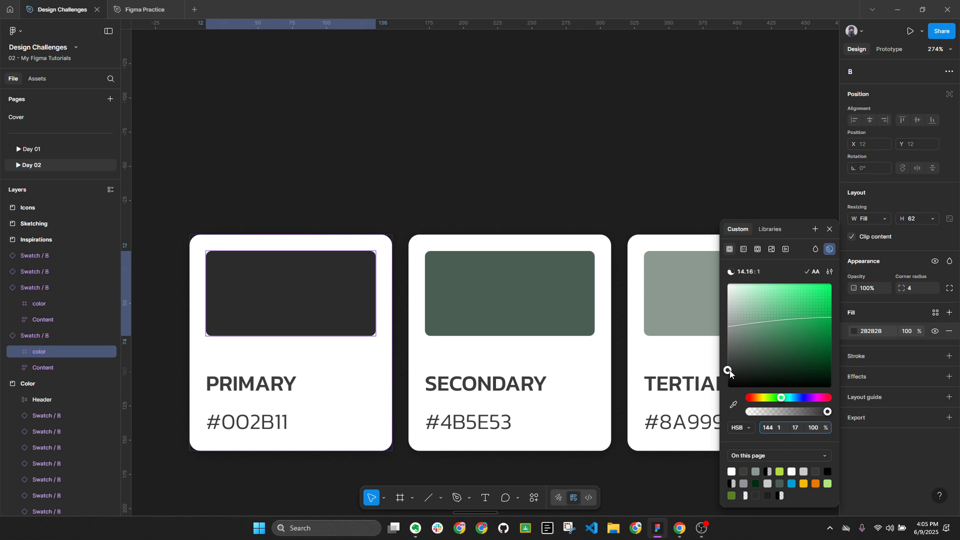
text(00)
key(Return)
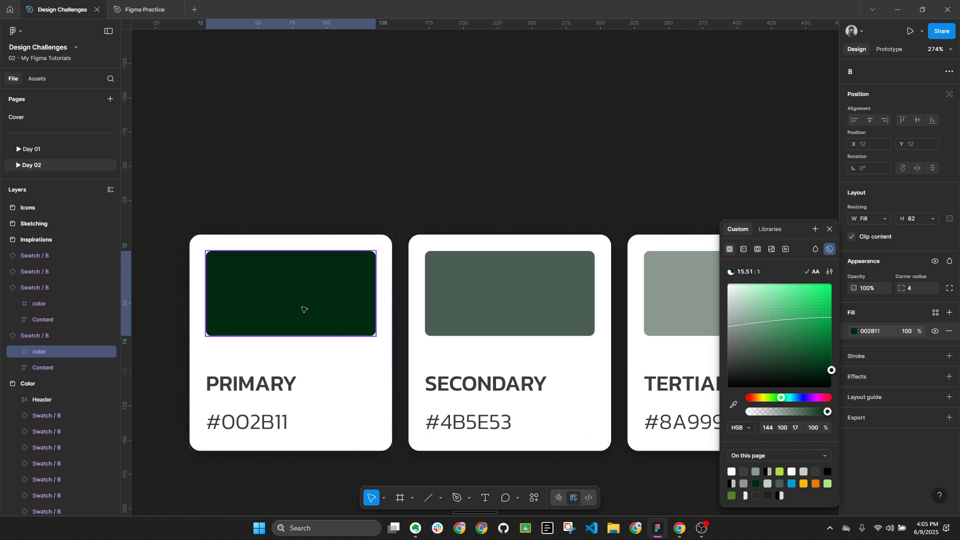
click(709, 147)
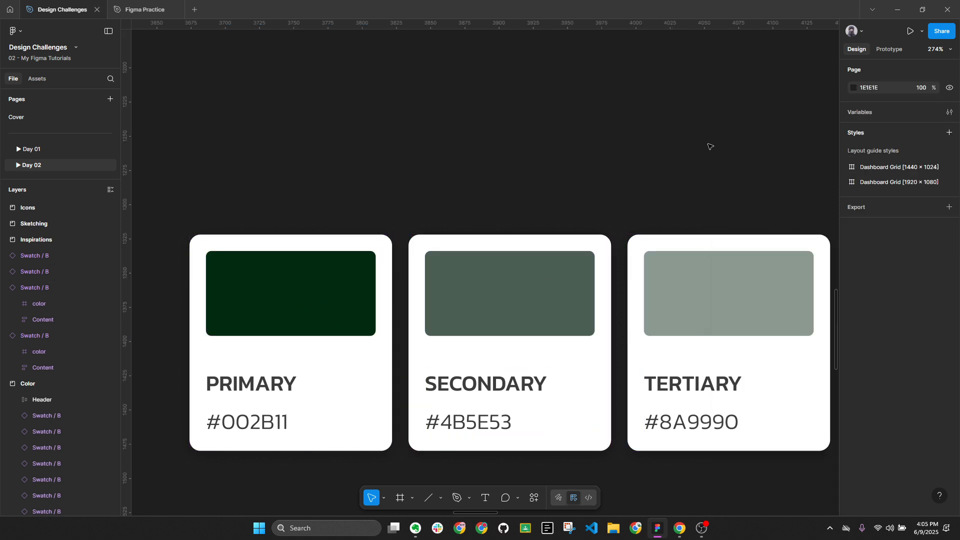
Inspect the Primary and Secondary 4B5E53 fills, then box-select all four text swatch cards
click(266, 299)
click(303, 317)
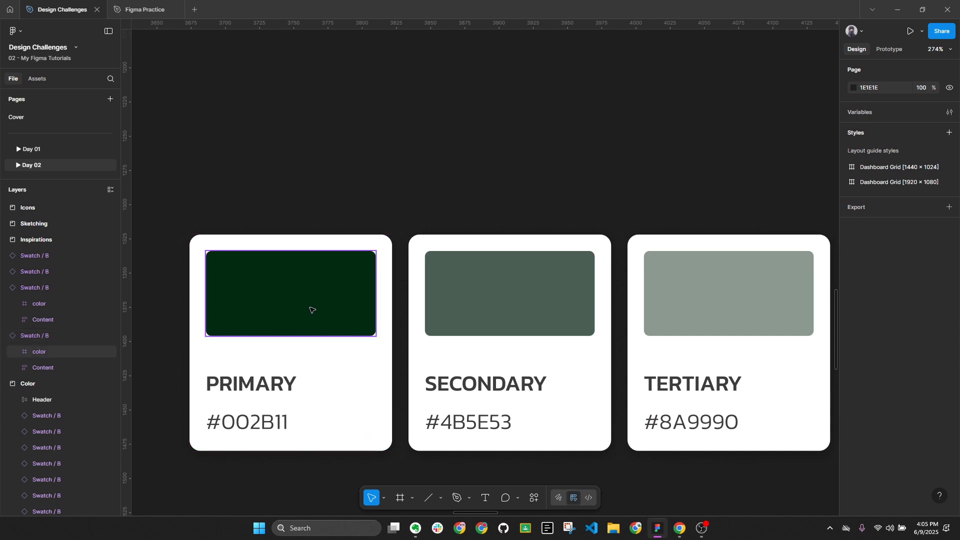
click(854, 331)
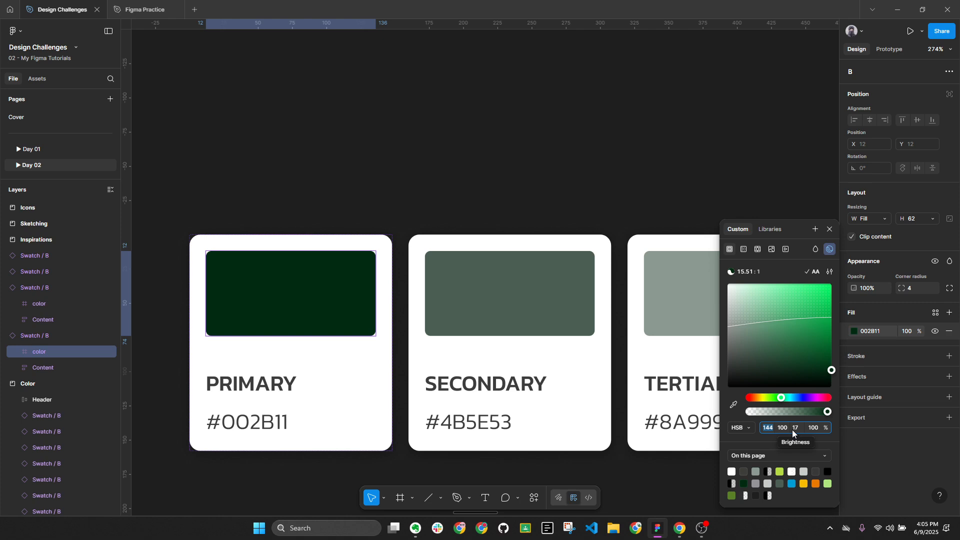
click(498, 306)
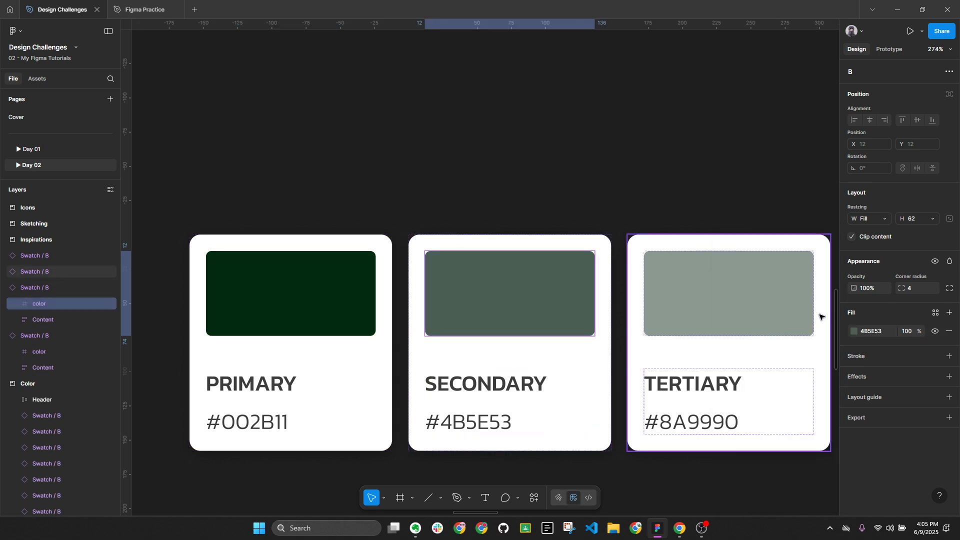
click(854, 331)
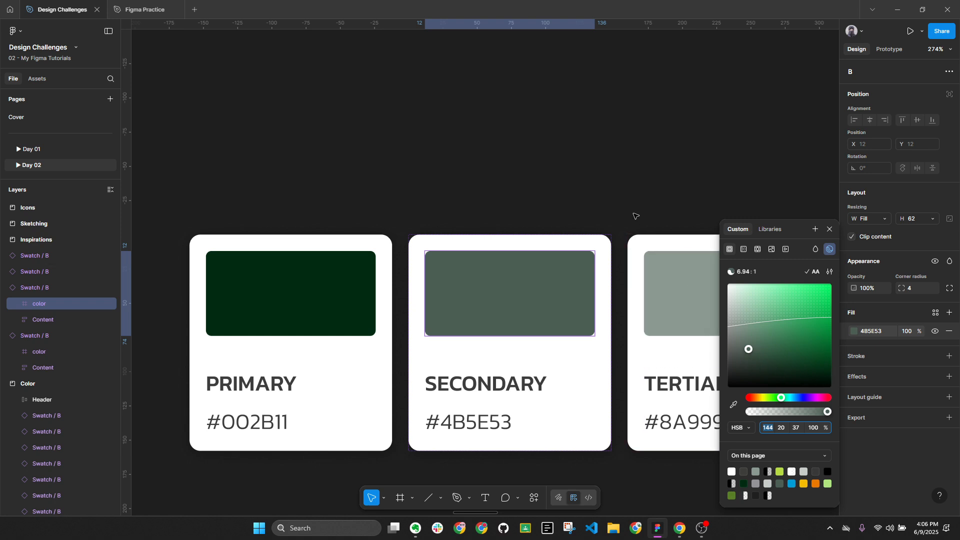
click(565, 200)
scroll(565, 200, down, 5)
drag(342, 185, 809, 340)
key(alt+l)
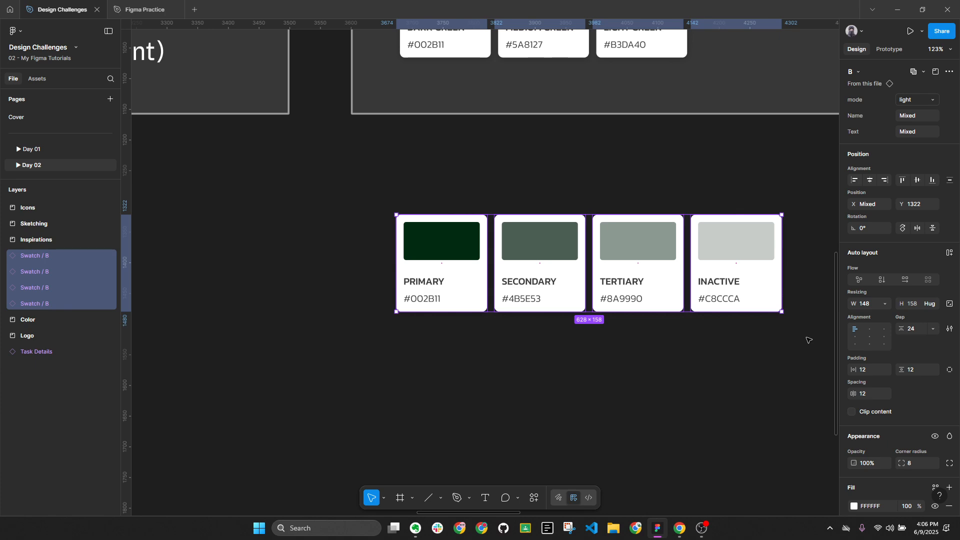
Delete the four duplicate text swatch cards and bring the TEXT and BRAND swatches into view
key(alt+l)
key(Delete)
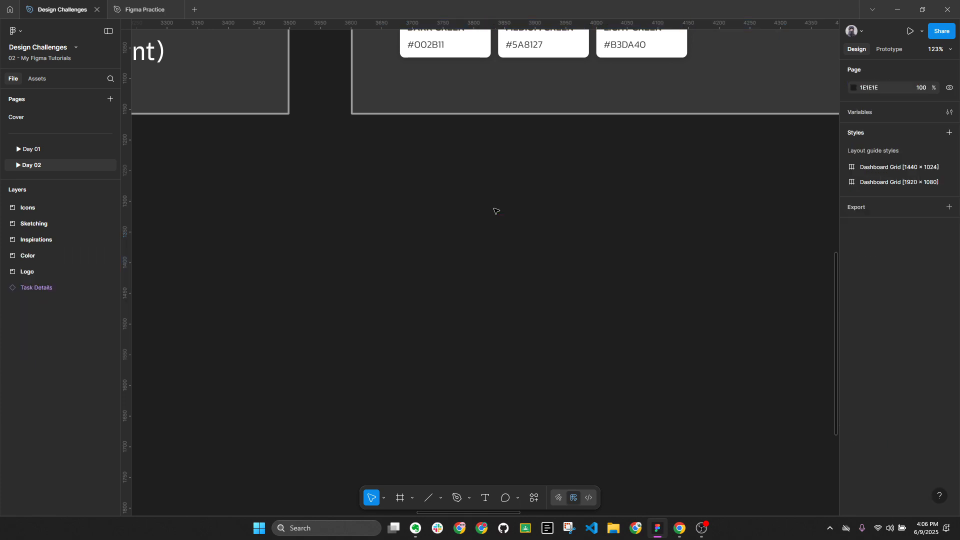
scroll(491, 271, down, 5)
drag(491, 272, 433, 307)
scroll(485, 270, right, 5)
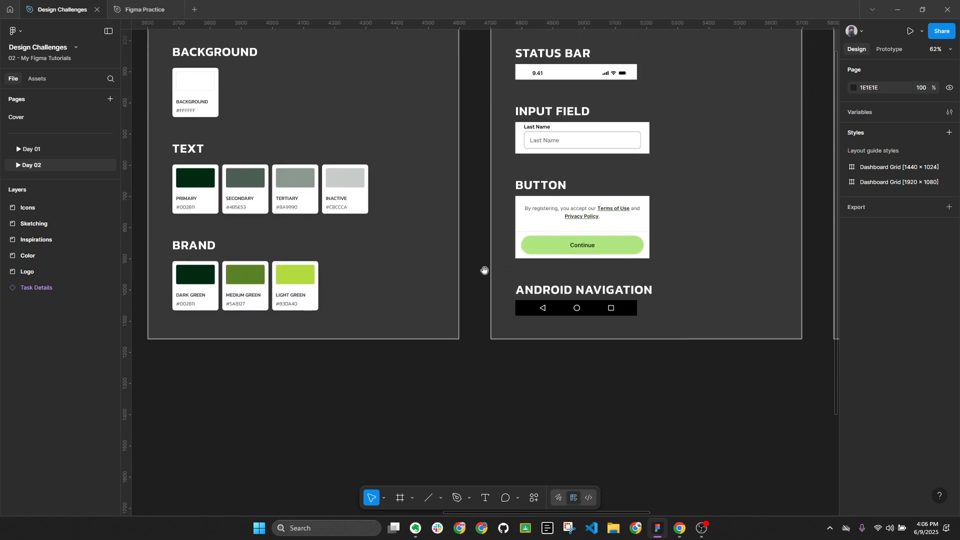
scroll(488, 170, up, 1)
Select the Status Bar and Input Field reference images in the Inspirations frame
click(522, 106)
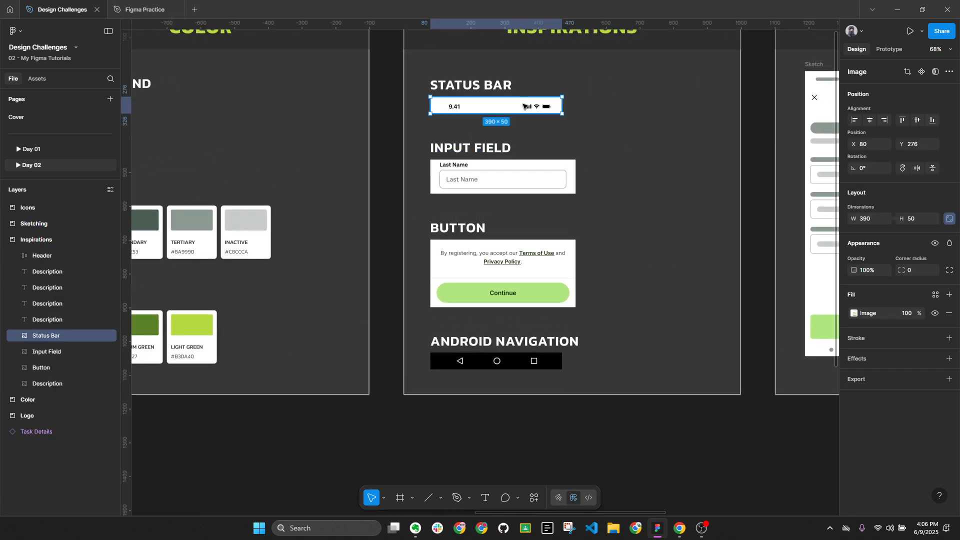
click(537, 170)
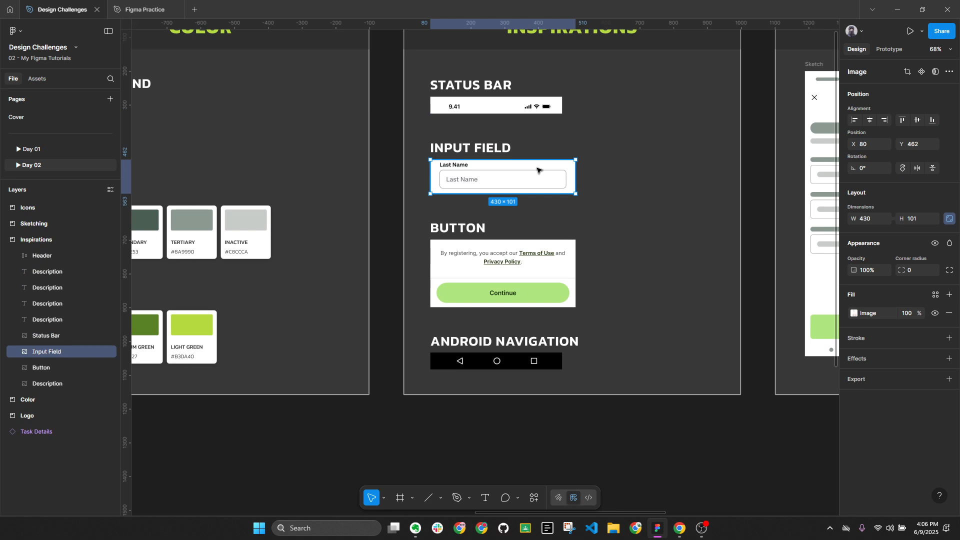
scroll(528, 107, up, 4)
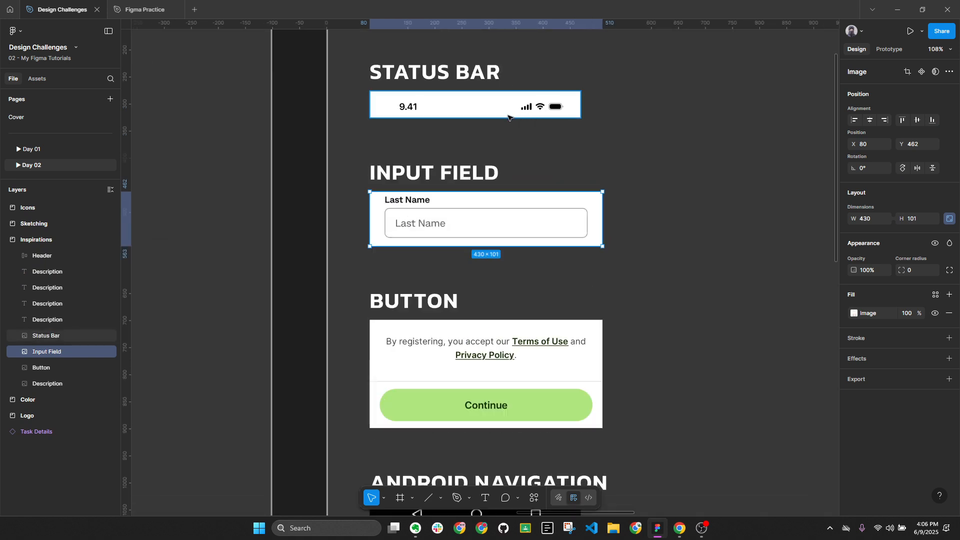
scroll(508, 117, down, 2)
Browse Mobbin's iOS Signup–Education screens, then return to the Figma file
click(679, 527)
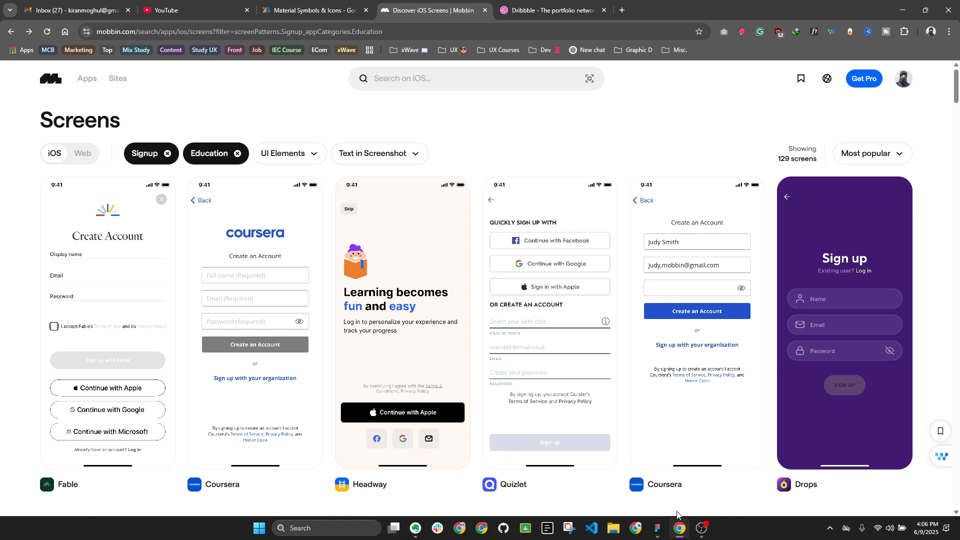
mouse_move(614, 200)
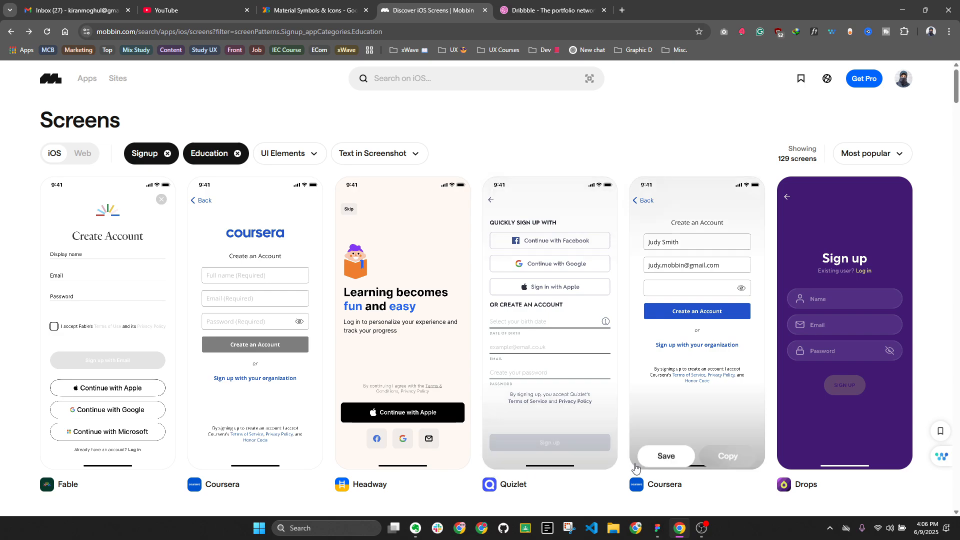
click(657, 528)
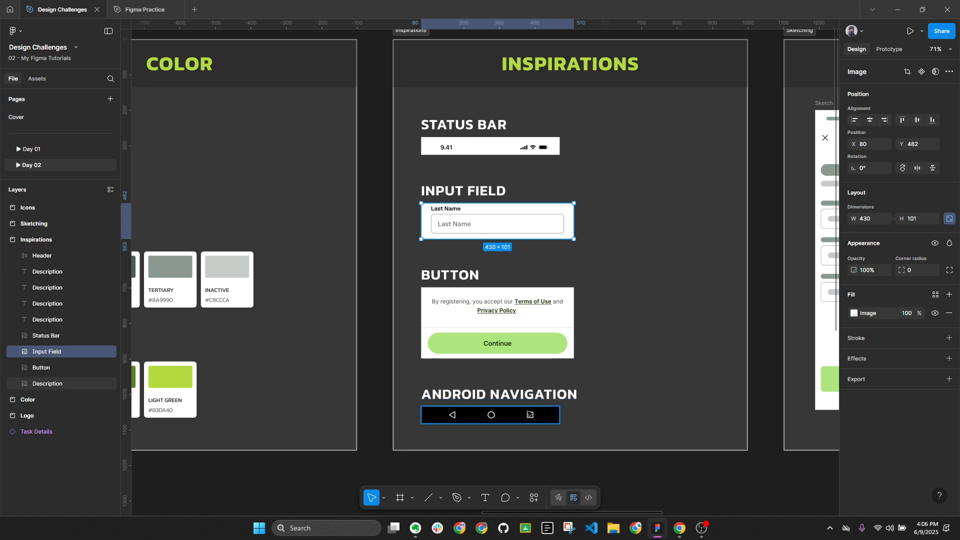
click(530, 414)
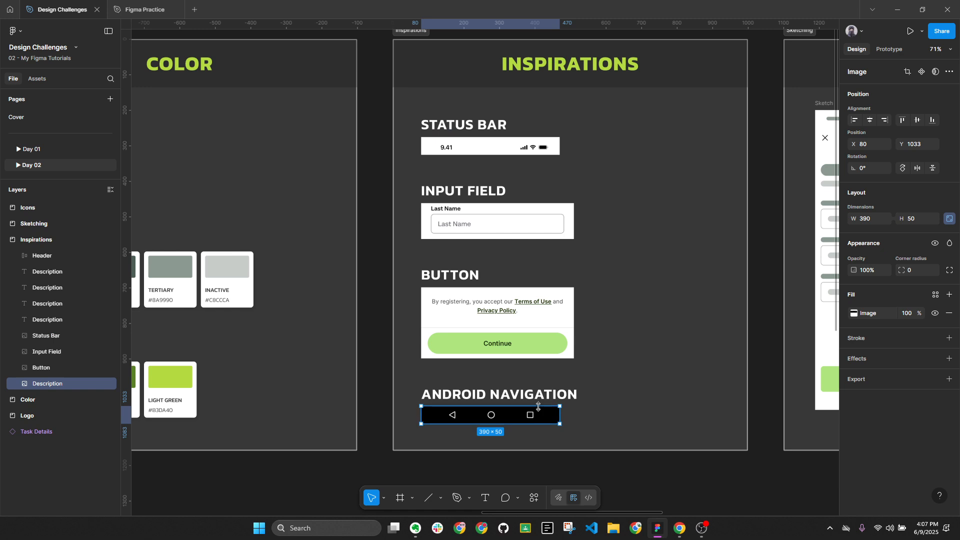
click(679, 528)
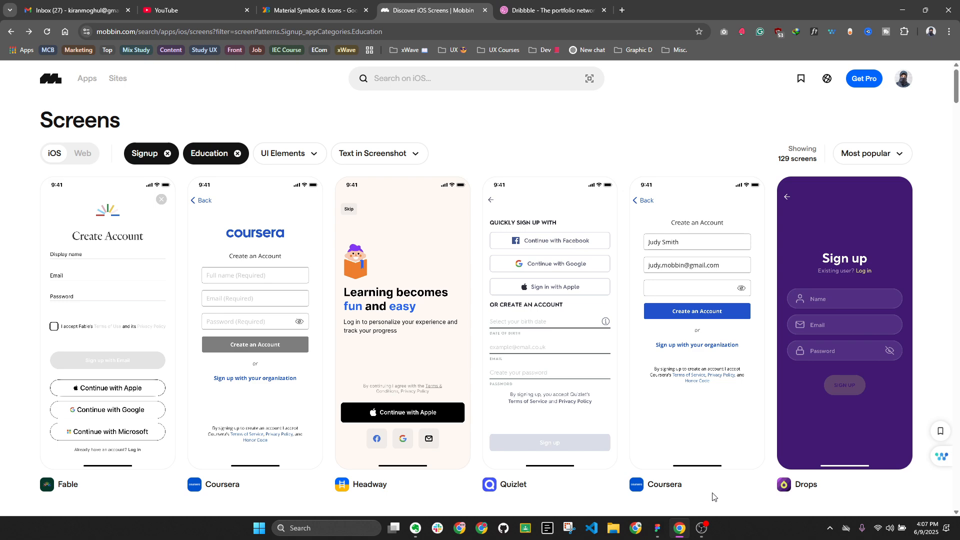
click(658, 528)
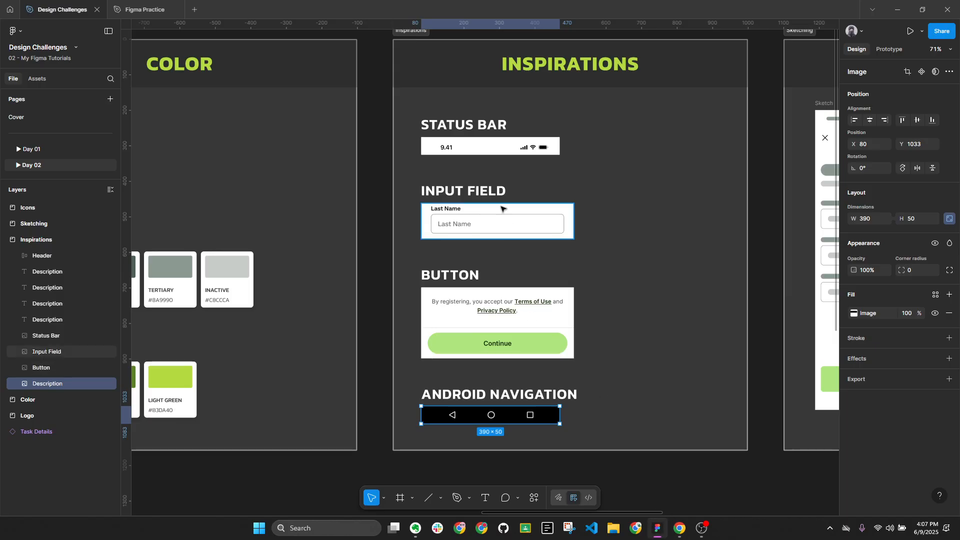
click(504, 222)
scroll(501, 220, down, 5)
scroll(338, 218, left, 8)
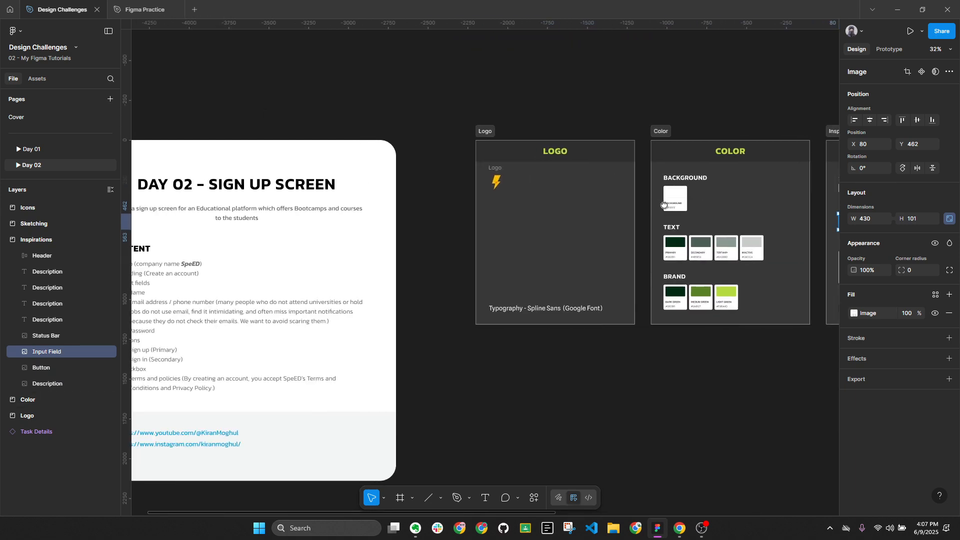
scroll(198, 225, up, 5)
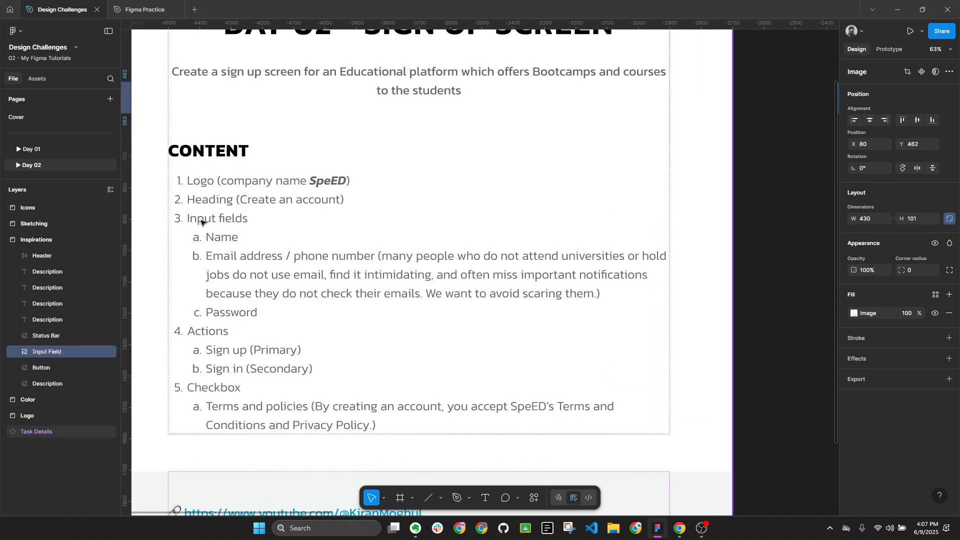
click(226, 336)
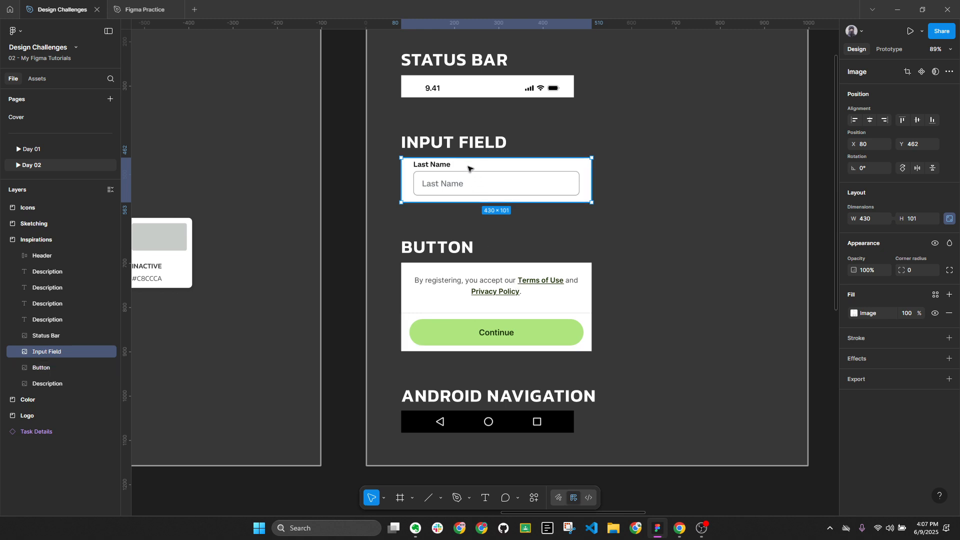
scroll(468, 168, down, 5)
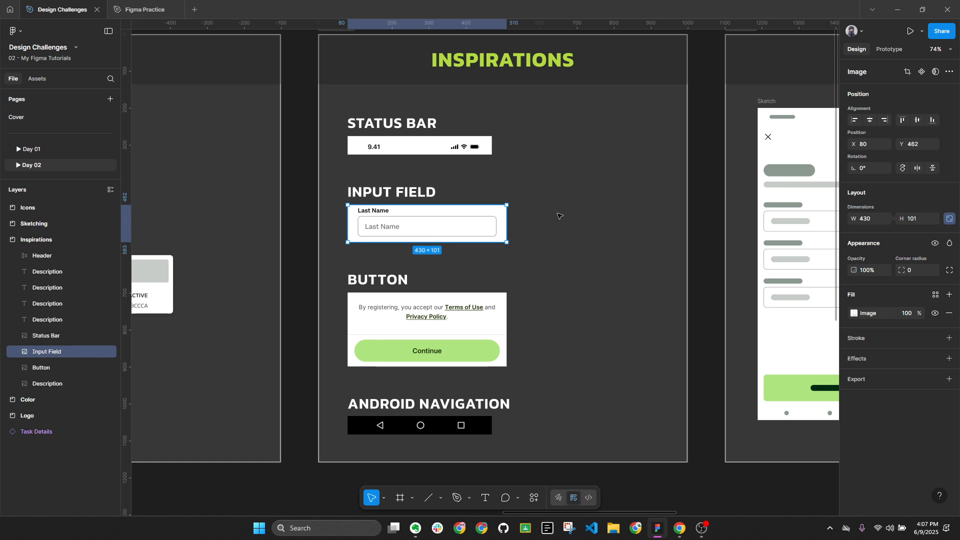
scroll(559, 217, down, 5)
drag(328, 271, 582, 258)
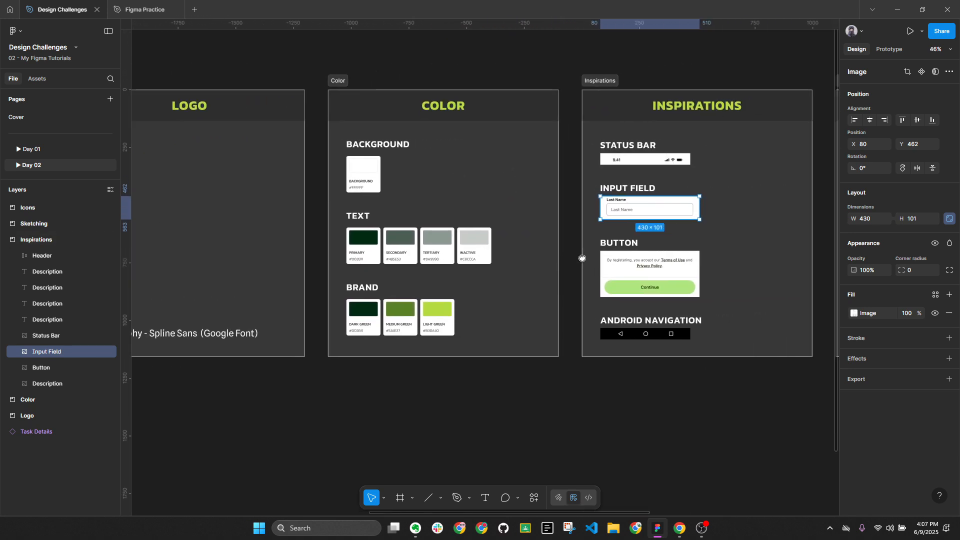
scroll(360, 238, up, 4)
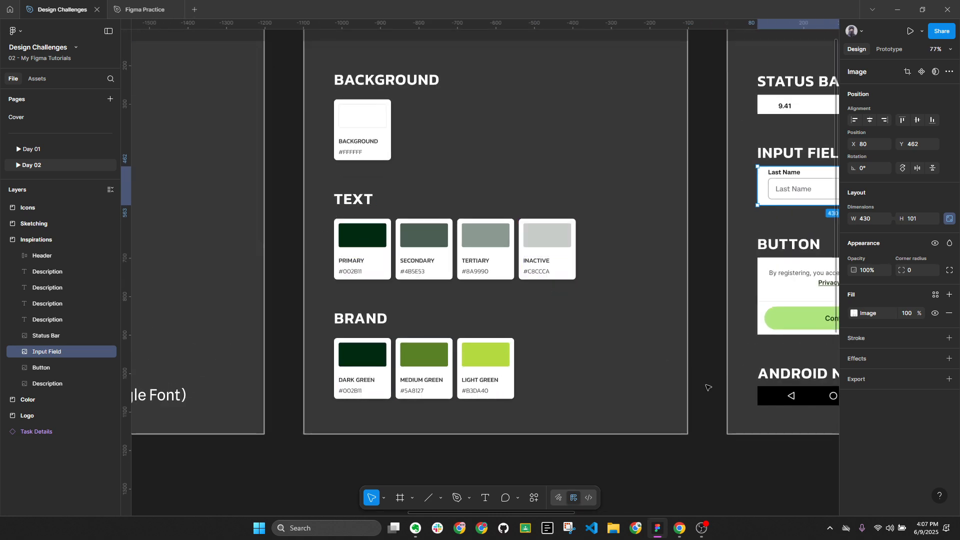
click(679, 528)
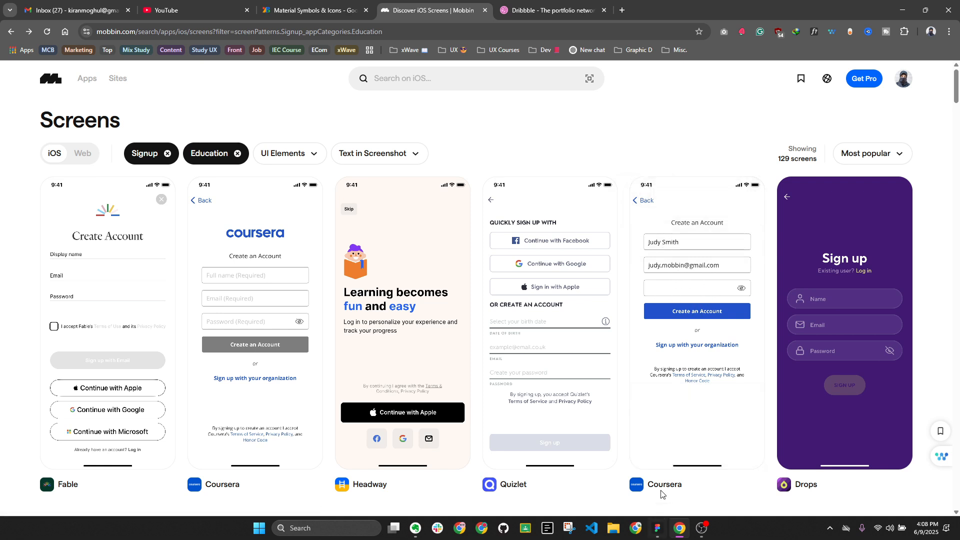
click(658, 528)
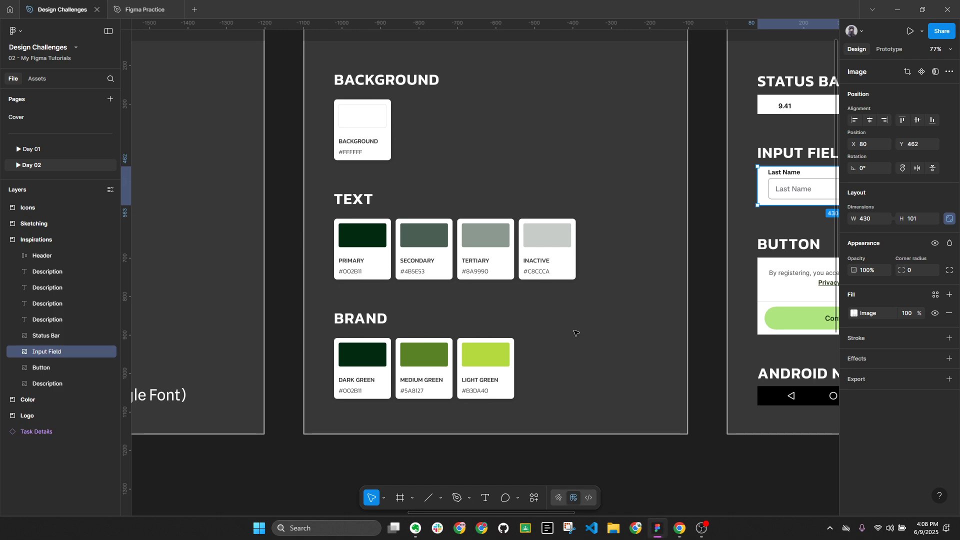
scroll(575, 334, down, 3)
drag(735, 288, 476, 286)
scroll(523, 265, up, 2)
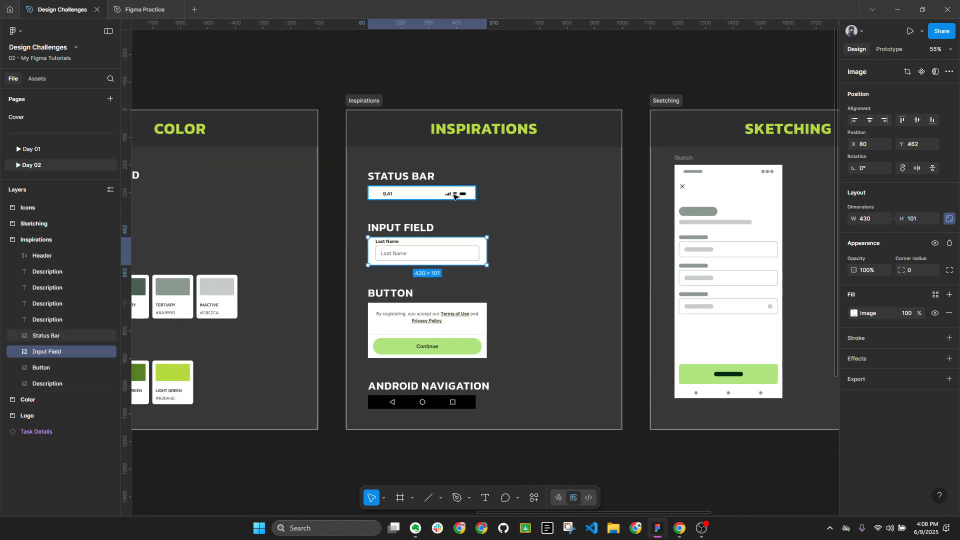
Measure spacing around the Sketching frame's form fields and select its top status row
mouse_move(668, 290)
mouse_down()
mouse_move(499, 270)
mouse_move(375, 279)
mouse_up()
scroll(450, 278, up, 2)
scroll(459, 279, up, 1)
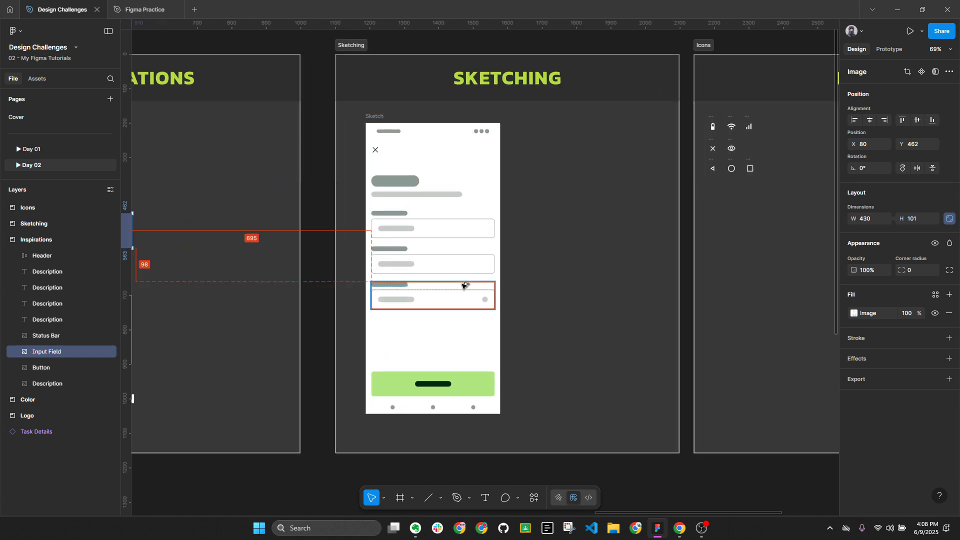
key(alt+l)
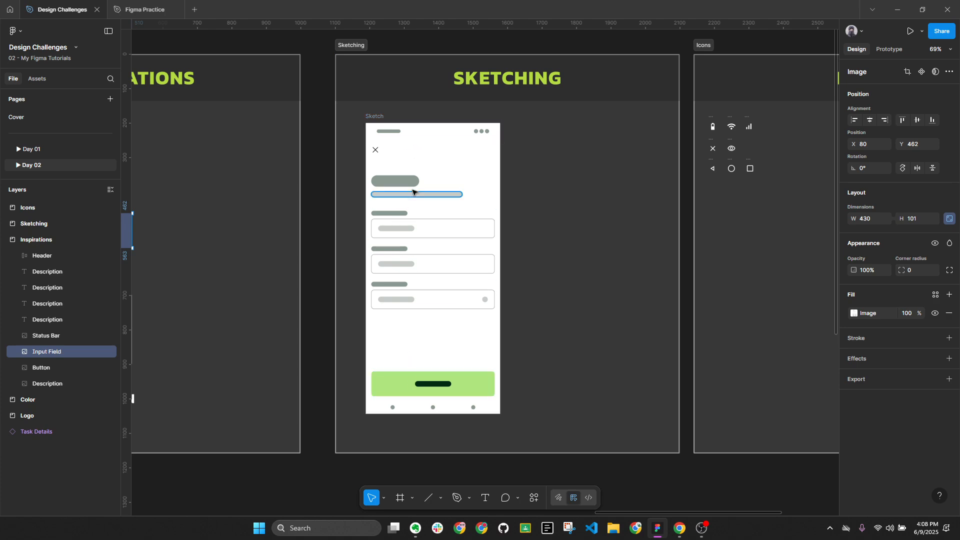
key(alt+l)
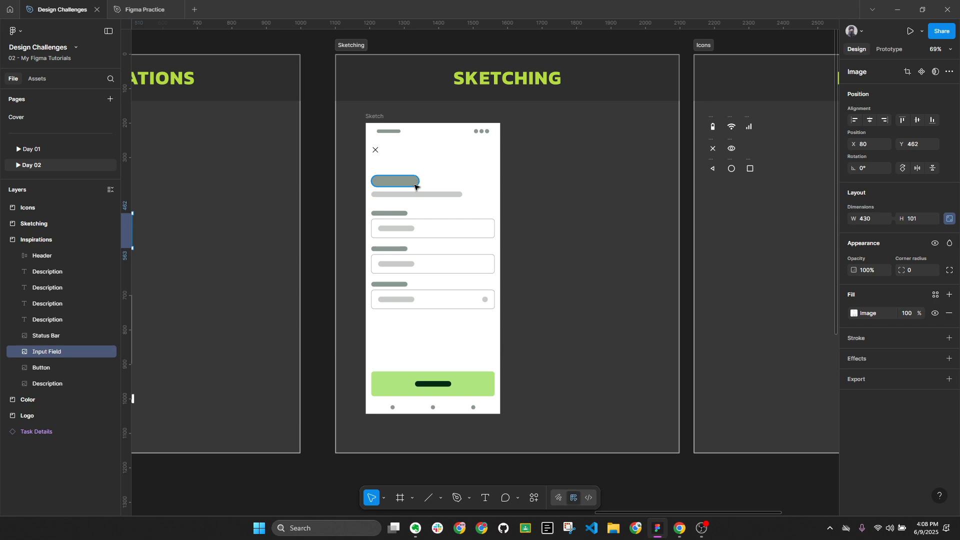
key(alt)
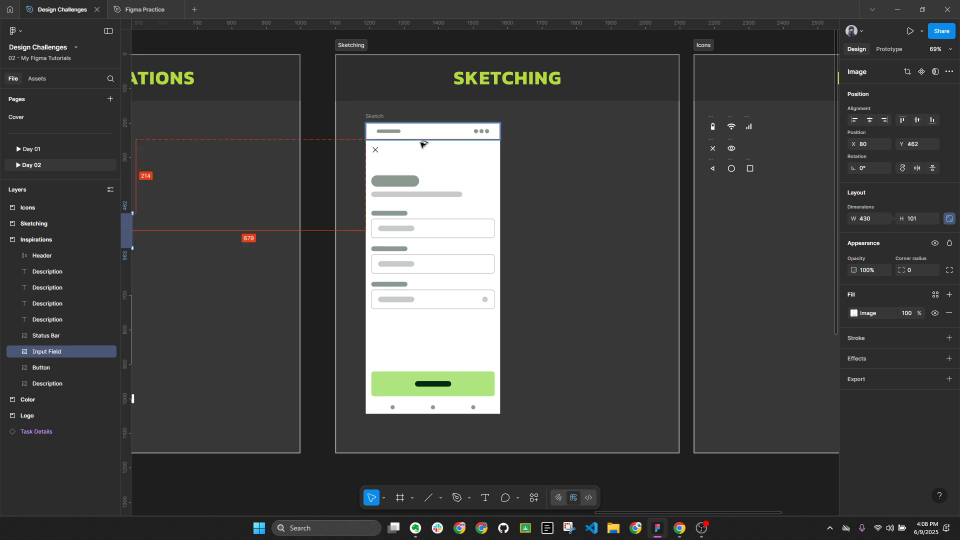
key(alt+l)
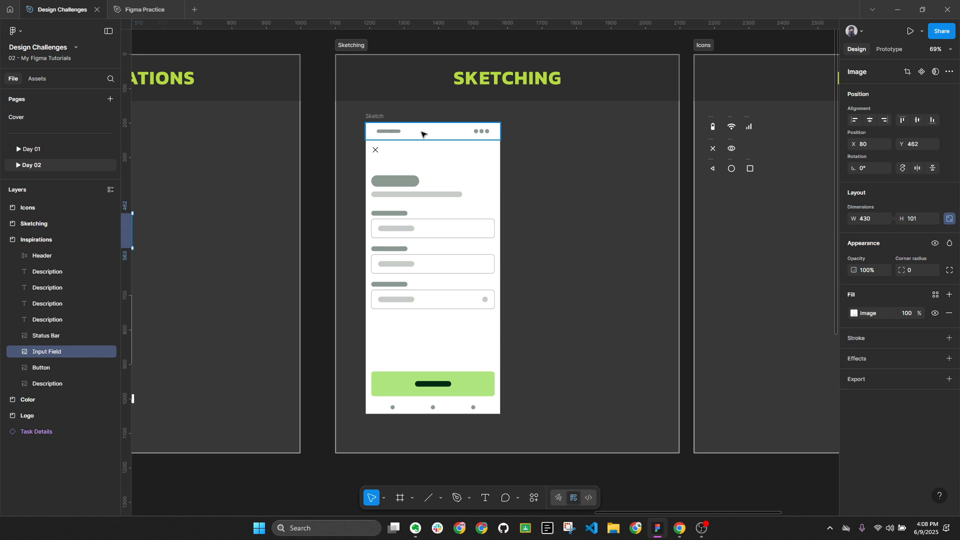
drag(374, 123, 590, 130)
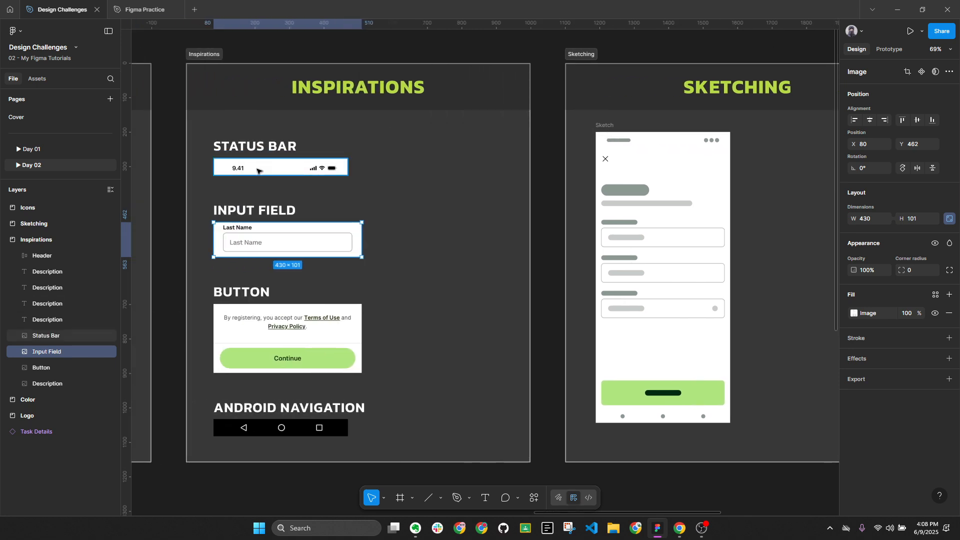
click(661, 145)
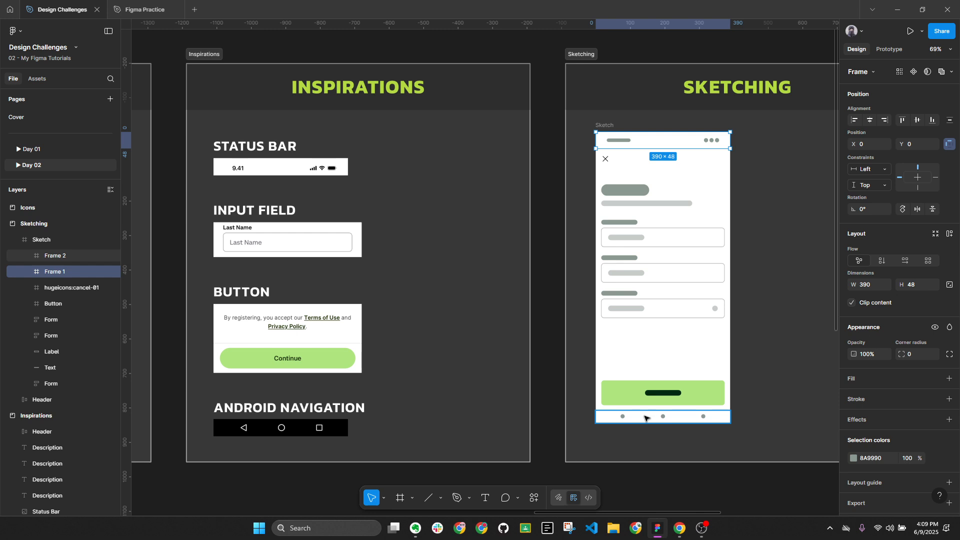
Deselect, pan over to the Icons board, and switch to the browser
click(799, 358)
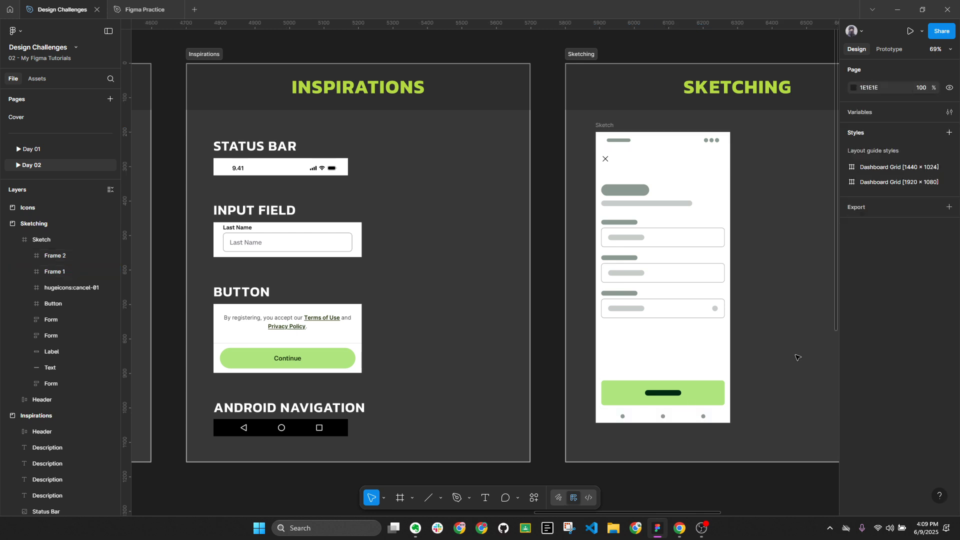
drag(806, 253, 489, 245)
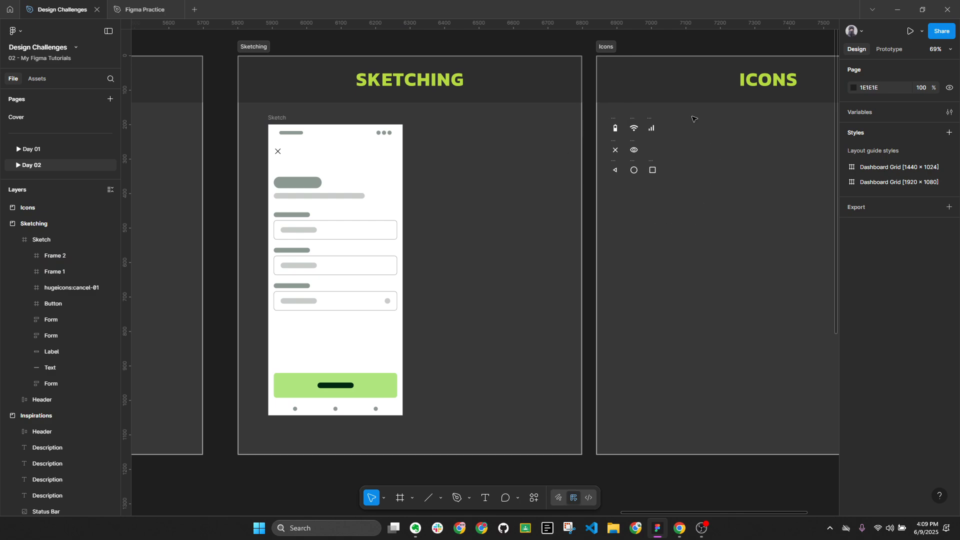
scroll(692, 119, up, 5)
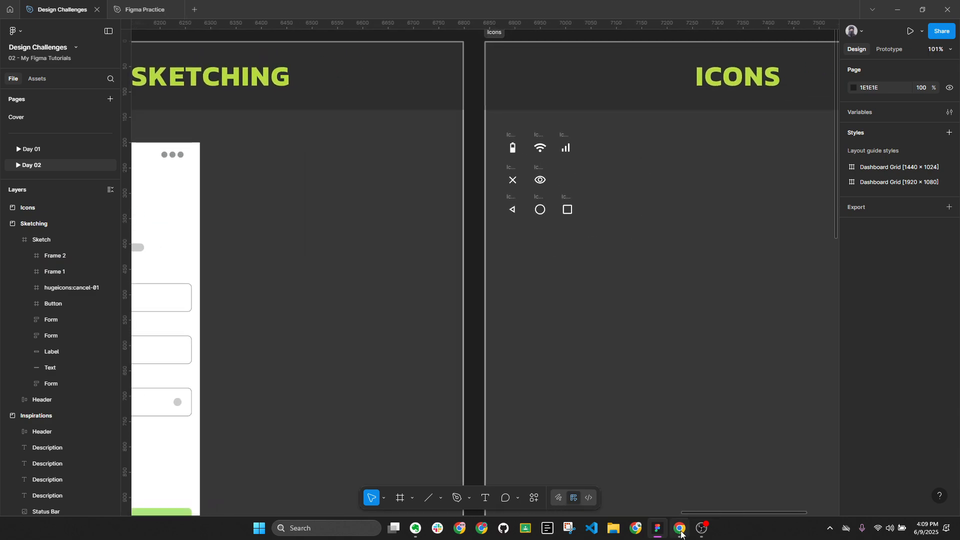
click(680, 529)
Search Google for 'materail icons' and open Google Fonts' Material Symbols and Icons page
click(622, 10)
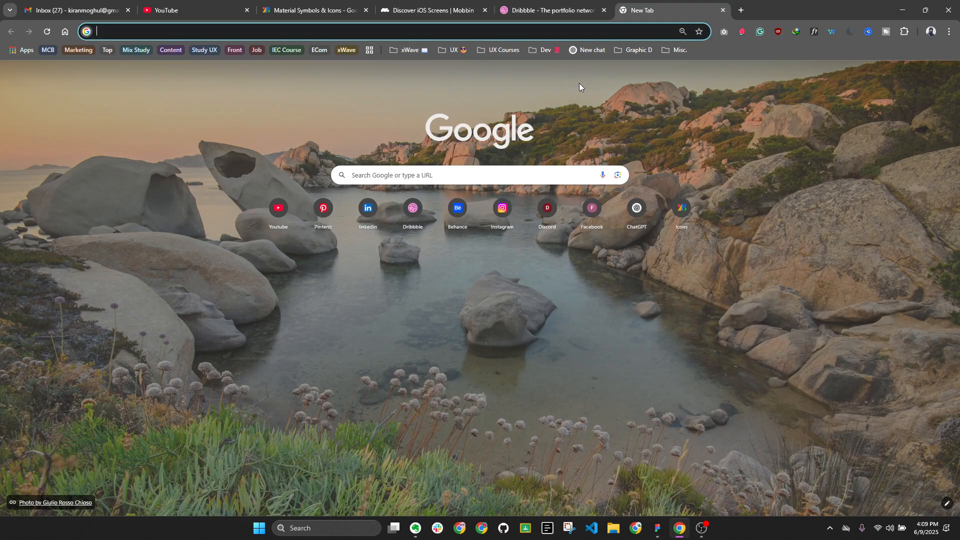
click(682, 210)
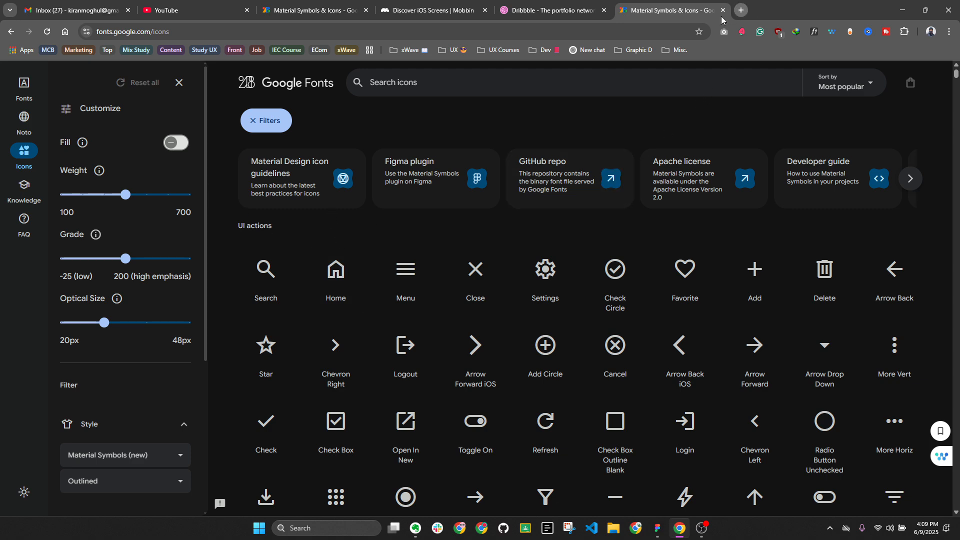
click(741, 10)
text(matera)
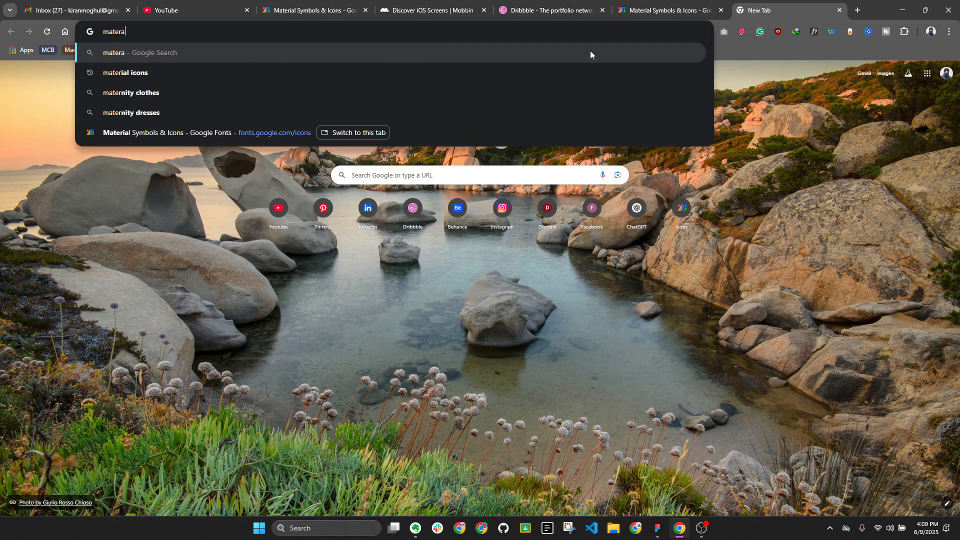
text(il icons)
key(Return)
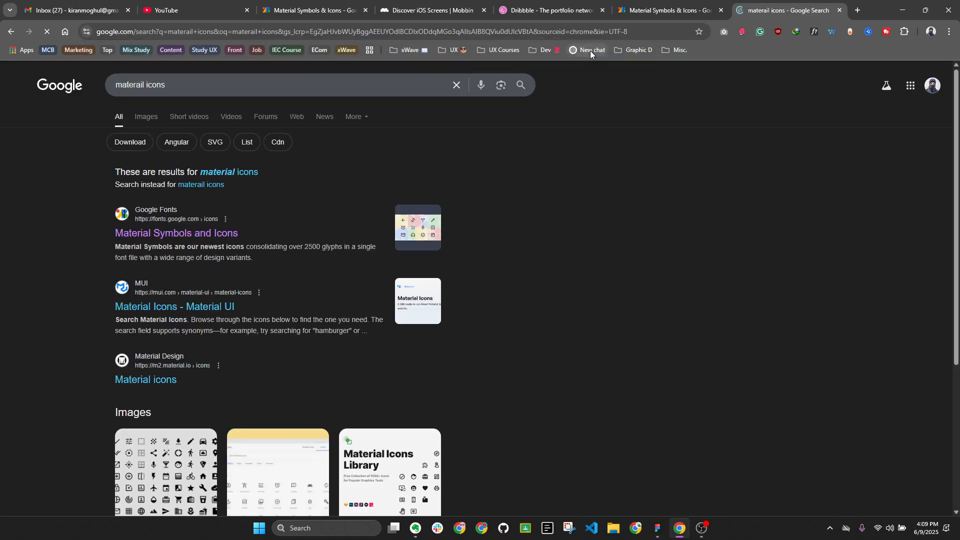
click(167, 234)
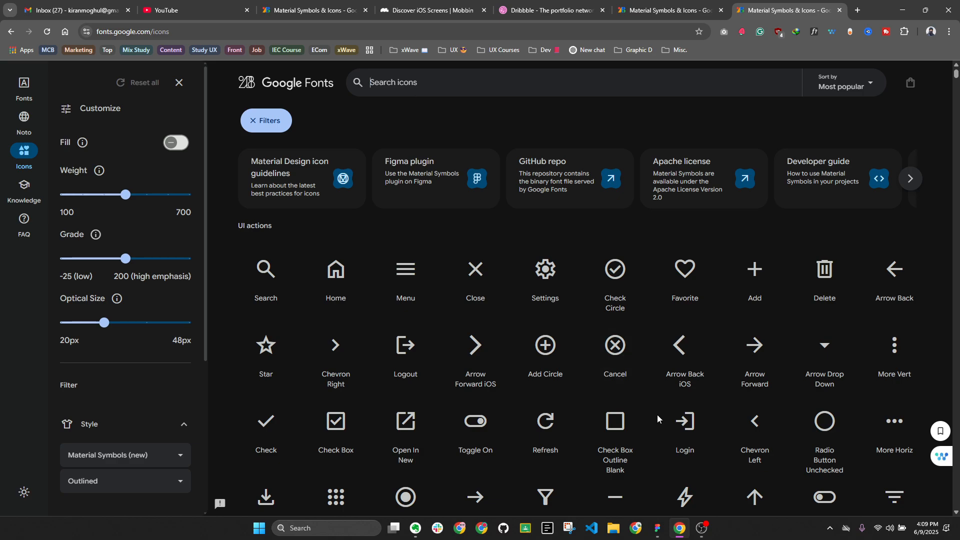
click(659, 526)
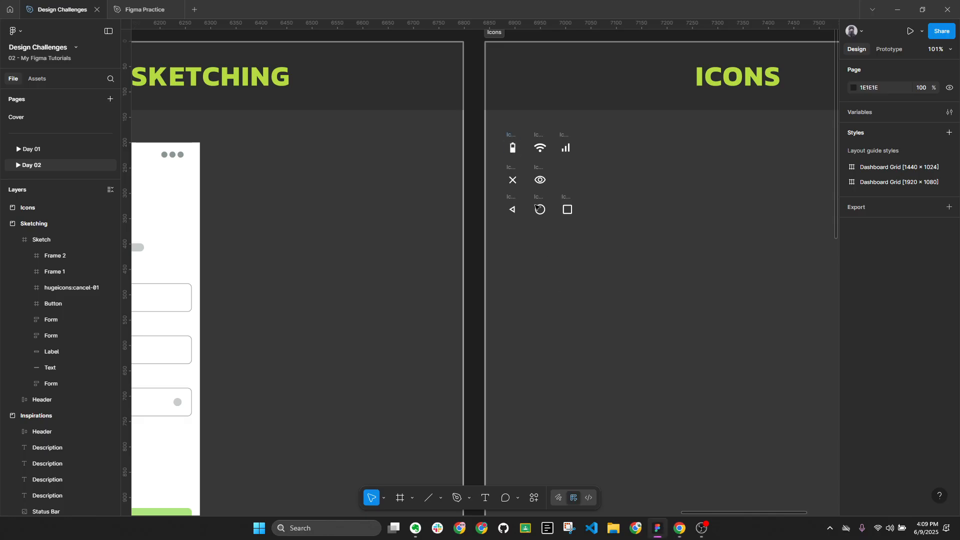
click(679, 528)
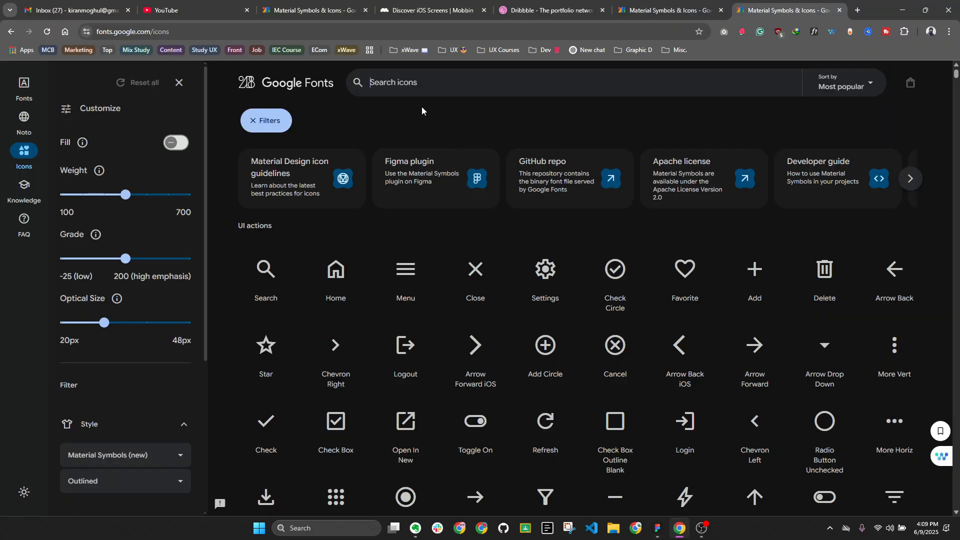
Search 'battery', open the Battery 4 Bar icon and set its colour to white
text(battery)
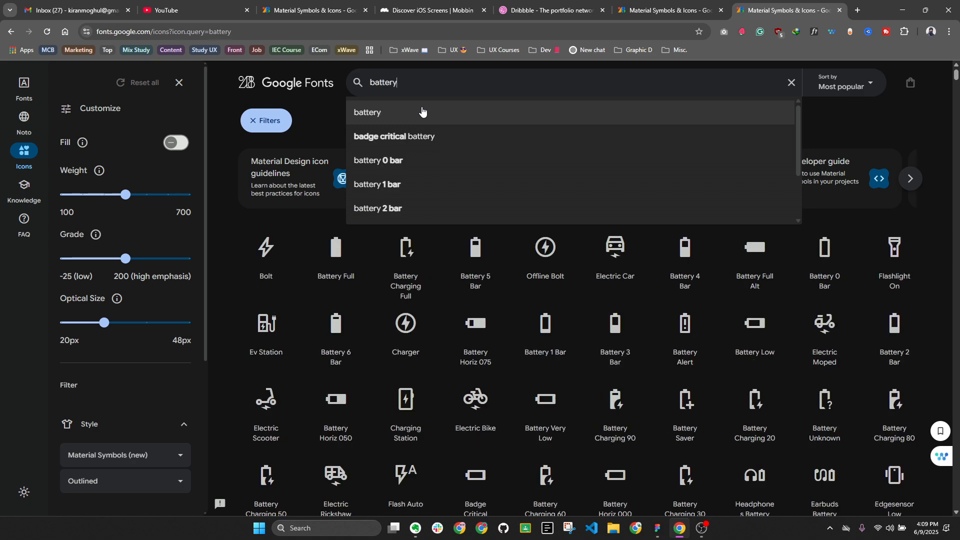
click(421, 112)
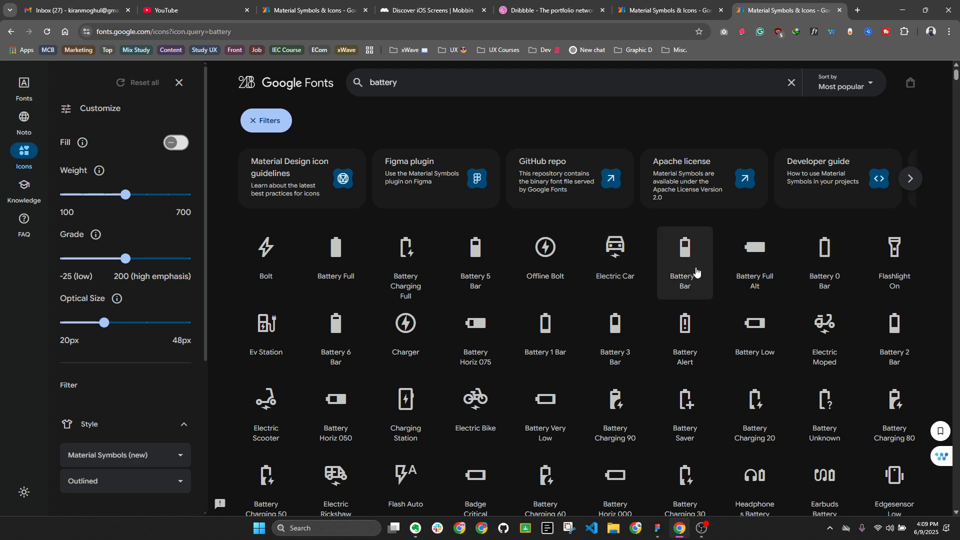
click(688, 261)
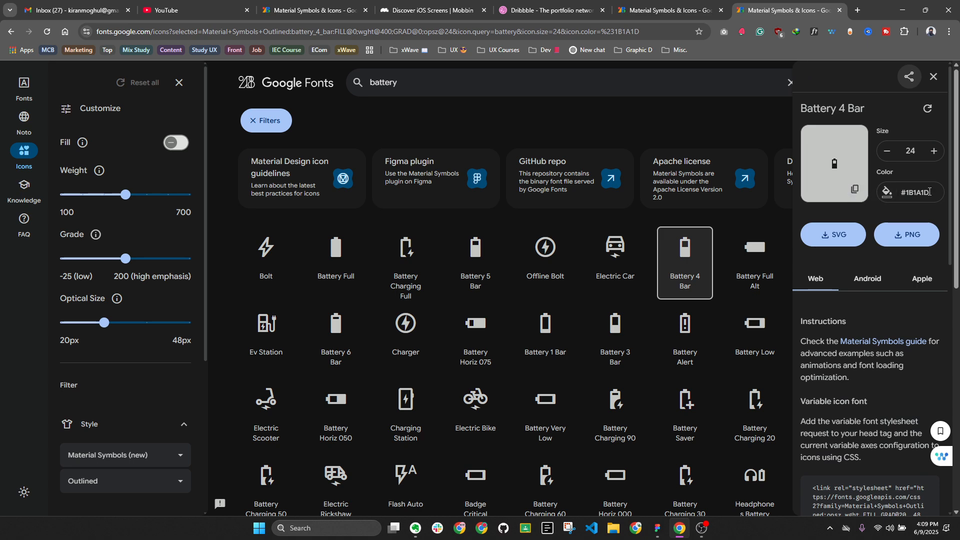
click(887, 191)
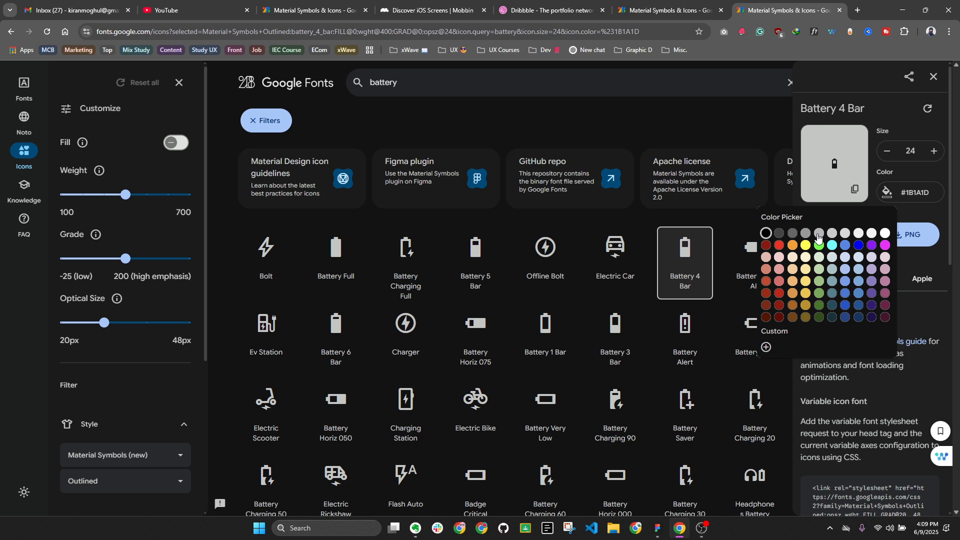
click(886, 233)
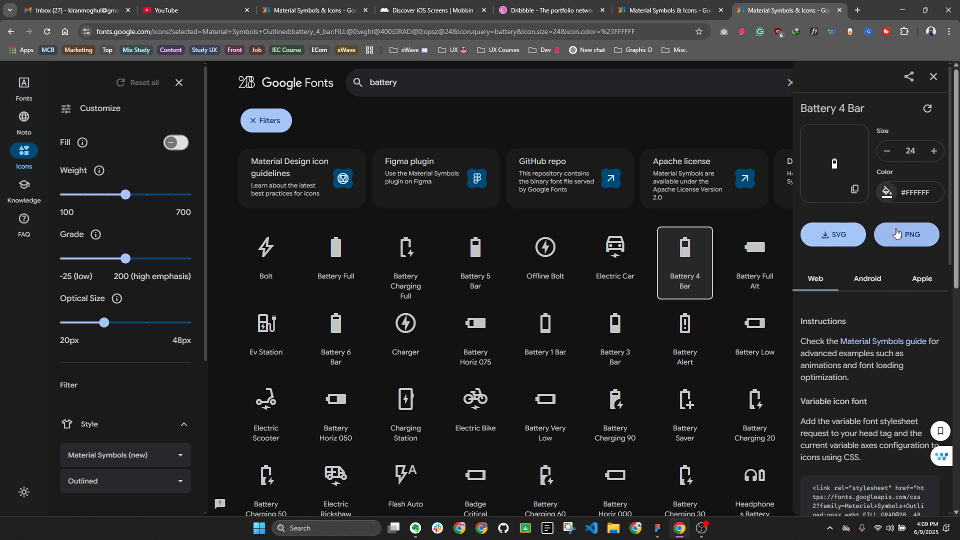
Save the white Battery 4 Bar icon as an SVG in Downloads and copy it to the clipboard
click(856, 195)
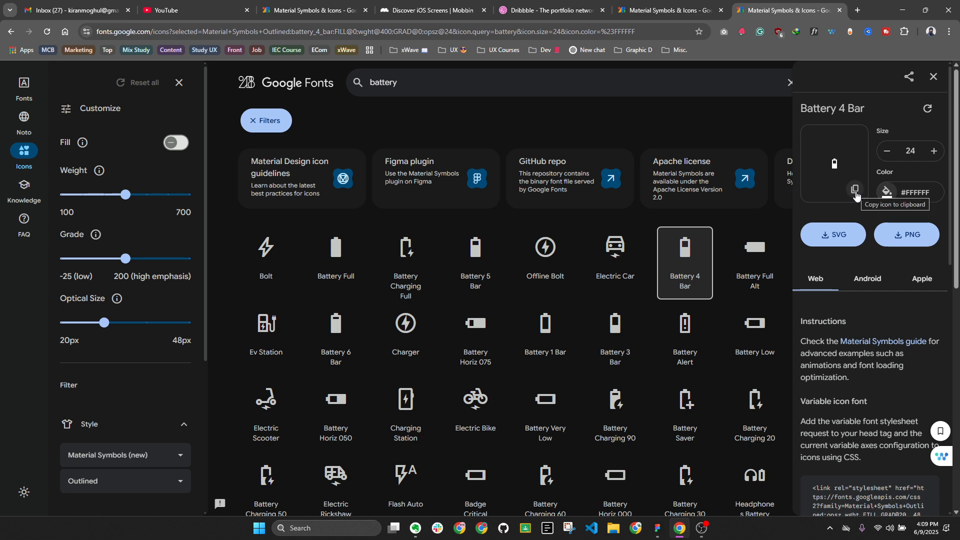
click(826, 239)
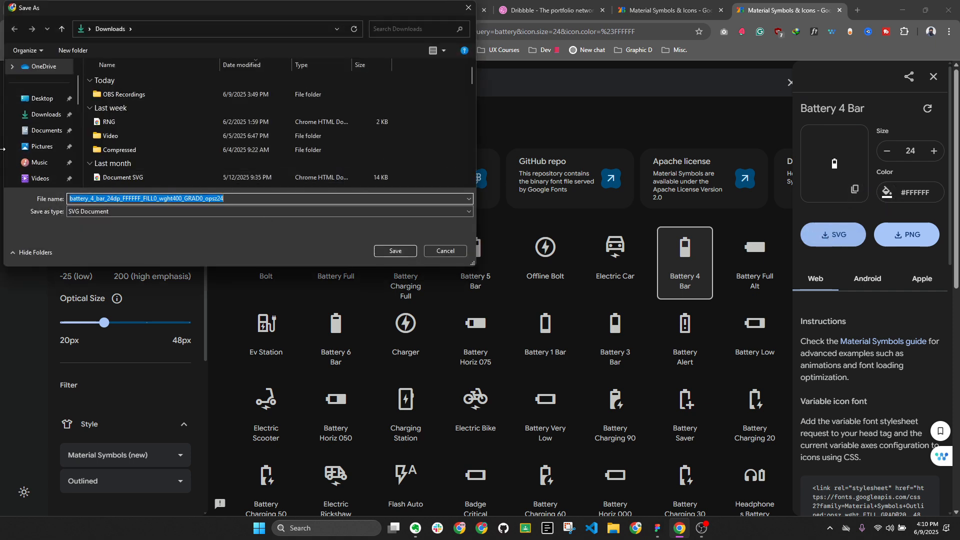
click(40, 116)
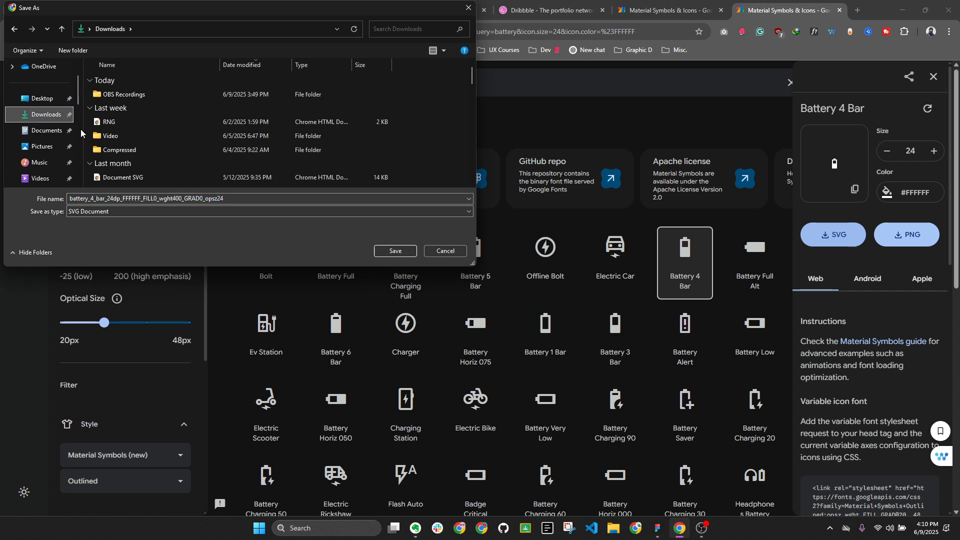
click(400, 251)
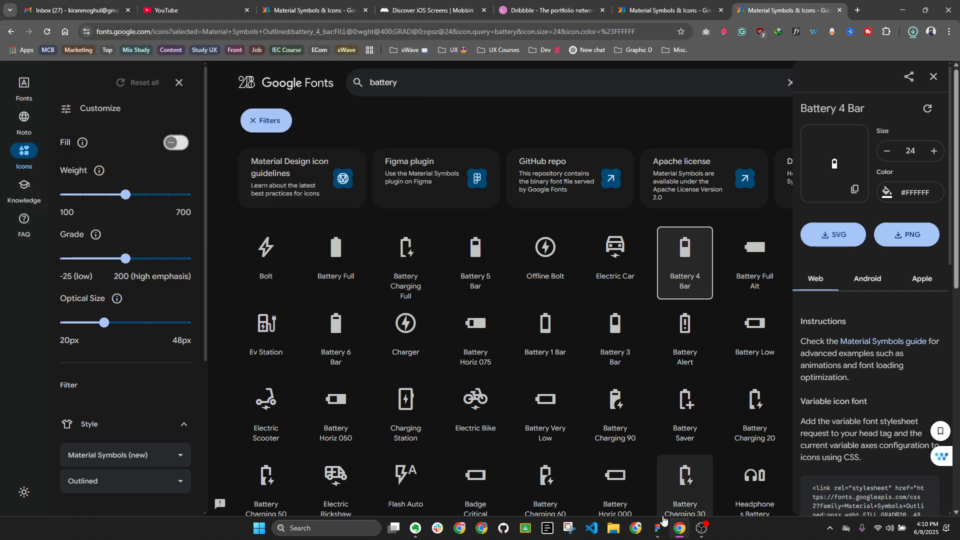
click(854, 190)
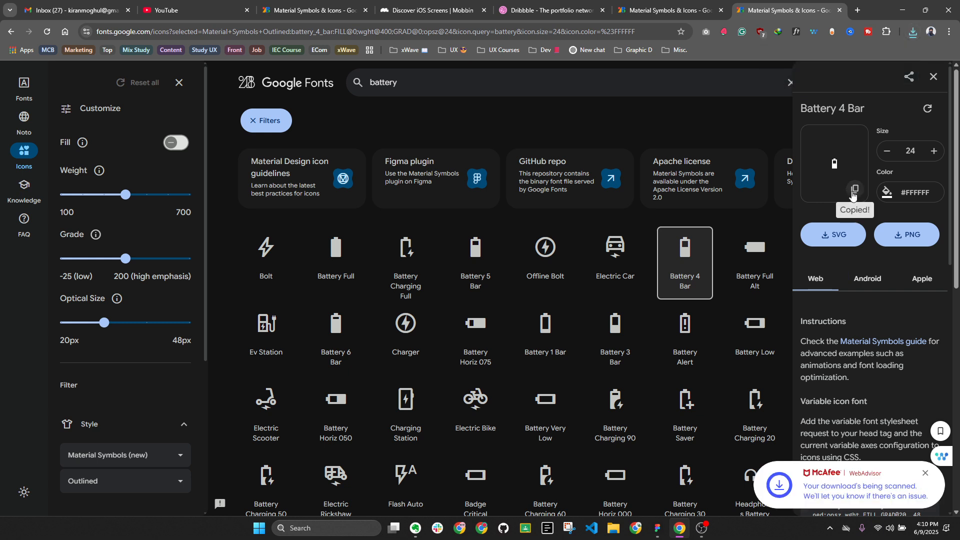
click(854, 192)
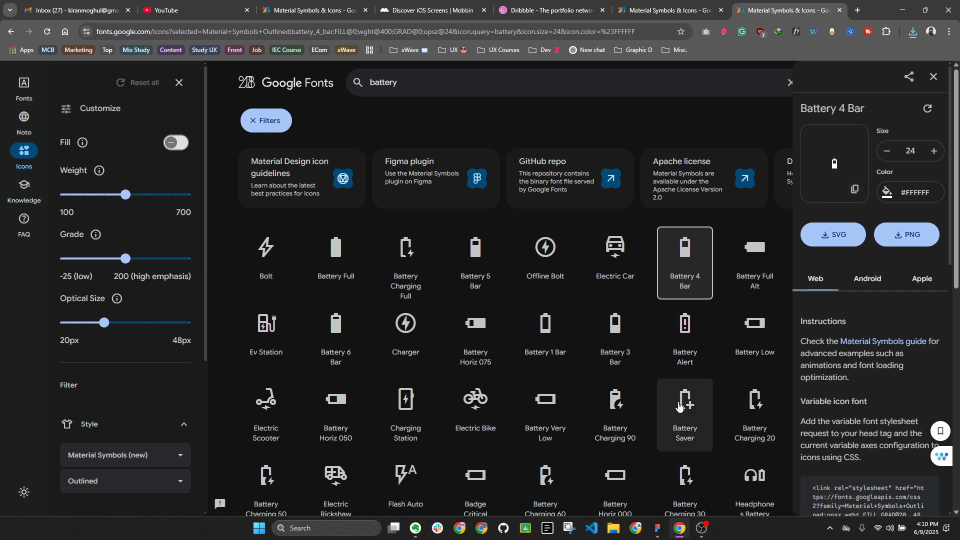
Paste the white 24×24 battery icon near the Icons board and bring up the main menu's File commands
click(658, 528)
key(ctrl+v)
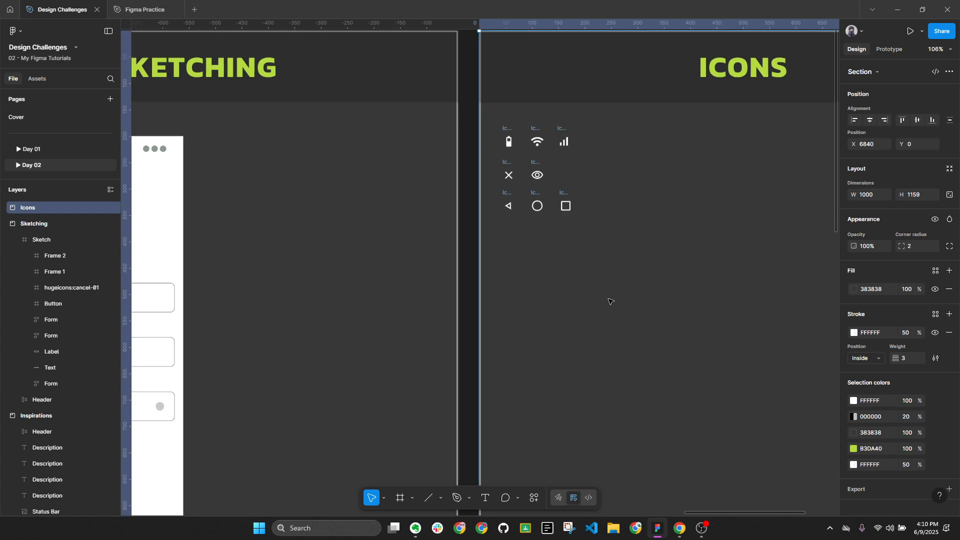
scroll(610, 302, up, 3)
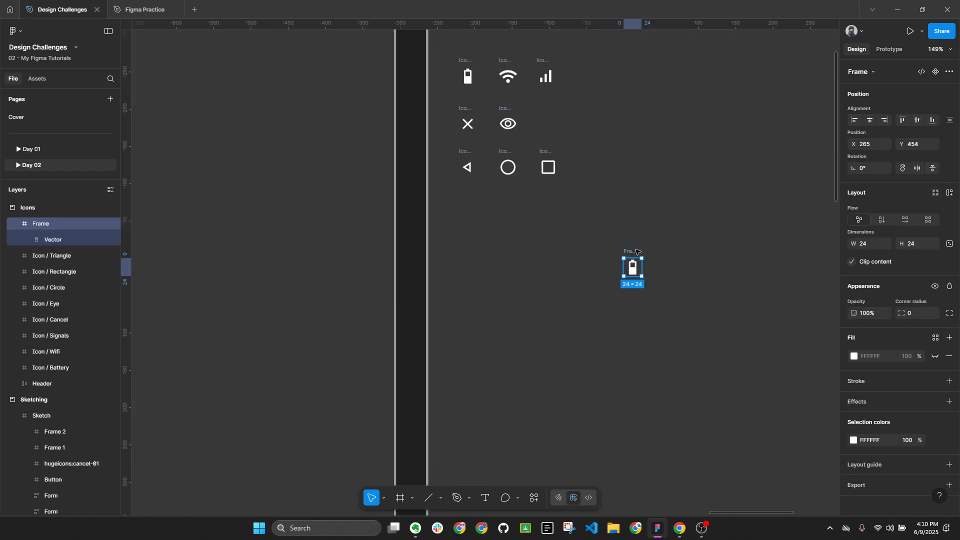
double_click(633, 252)
click(674, 265)
drag(674, 266, 527, 268)
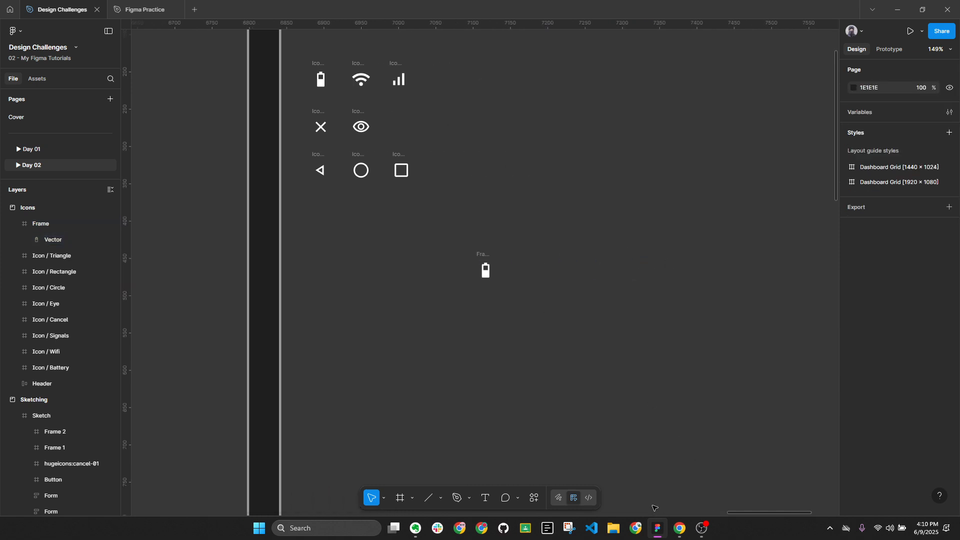
click(18, 34)
mouse_move(33, 72)
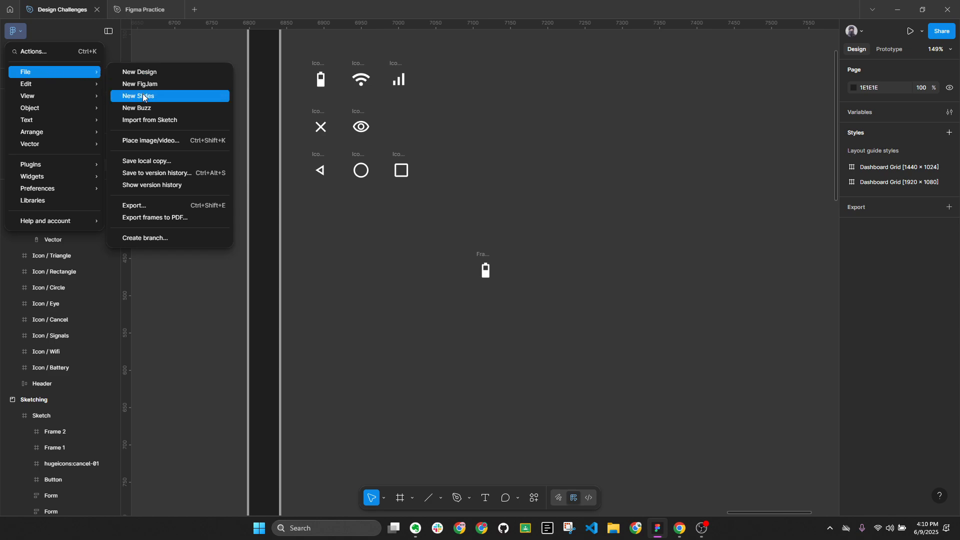
Place the downloaded battery_4_bar_24dp SVG on the Icons board as a second battery icon
click(130, 140)
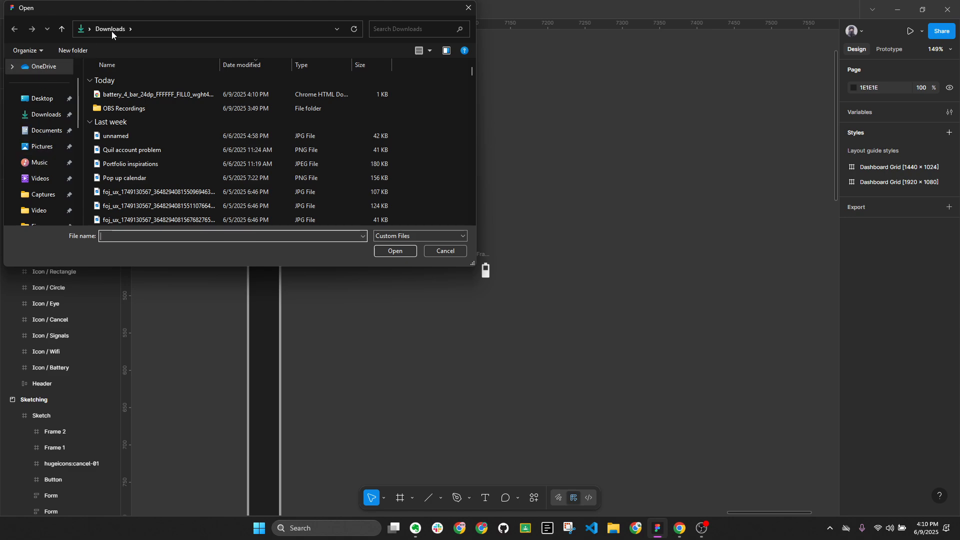
click(126, 95)
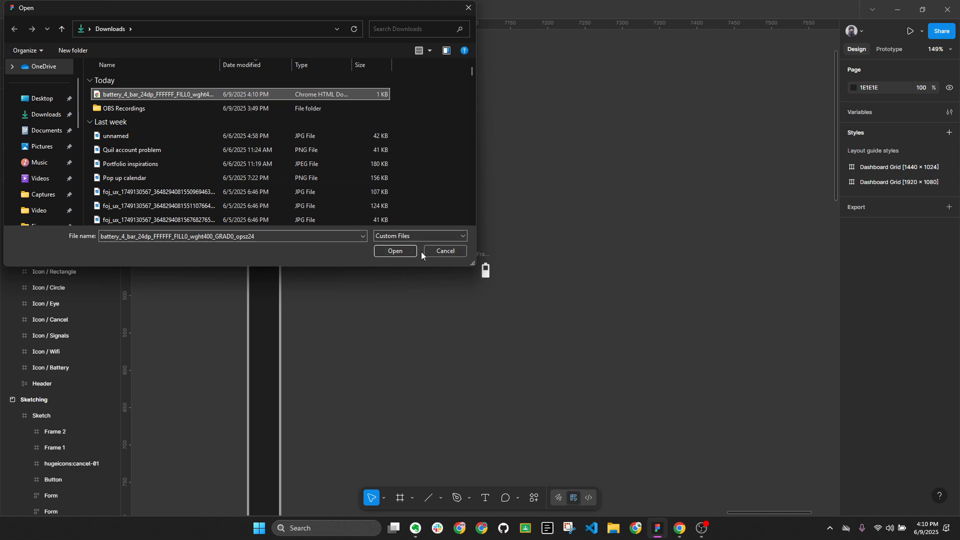
click(401, 252)
click(597, 256)
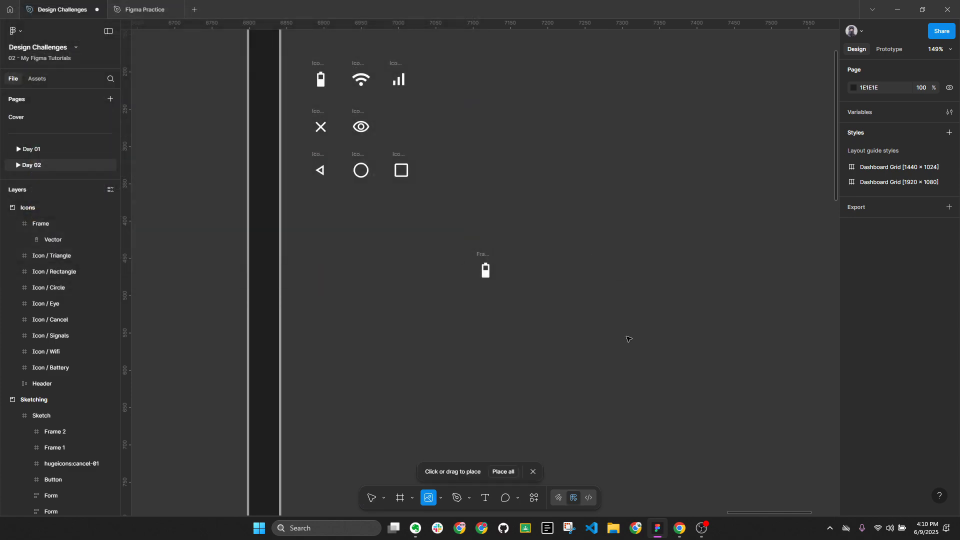
scroll(608, 251, up, 5)
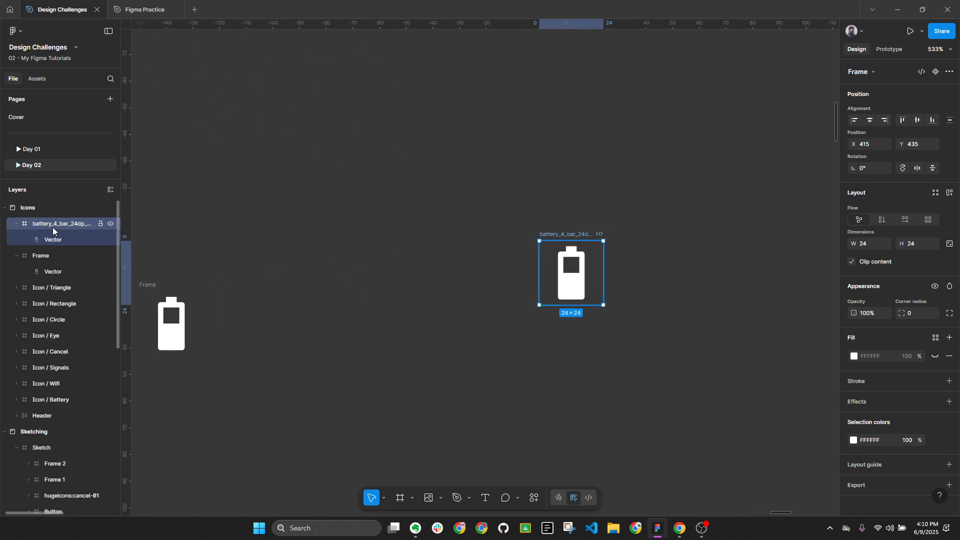
click(680, 528)
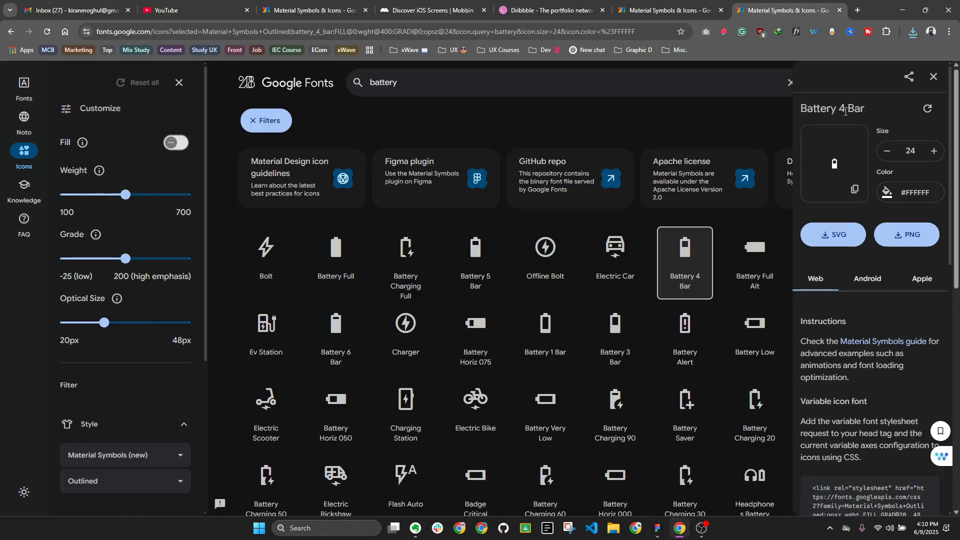
click(674, 533)
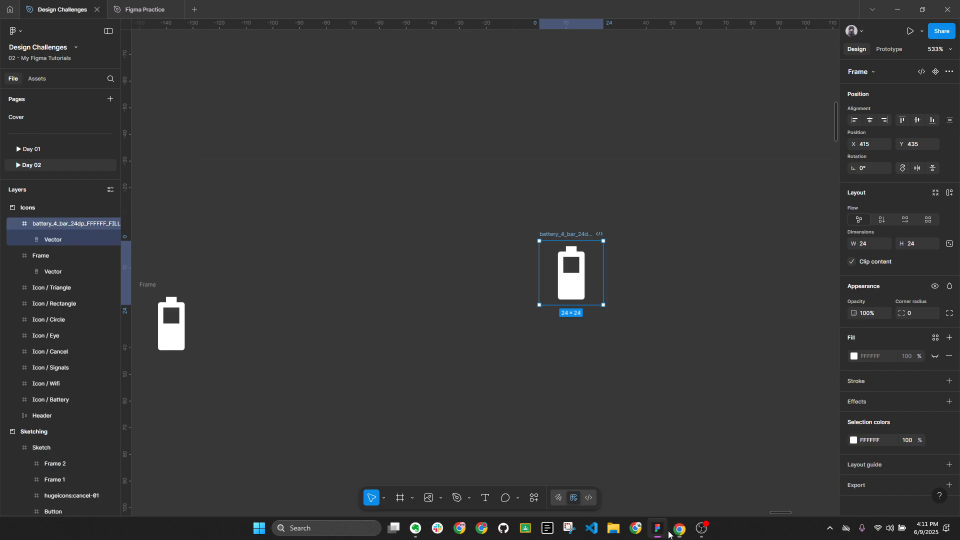
Rename the battery icon frame to 'Icon / Battery' and collapse the layer list
click(655, 238)
scroll(655, 238, down, 3)
click(606, 234)
double_click(611, 235)
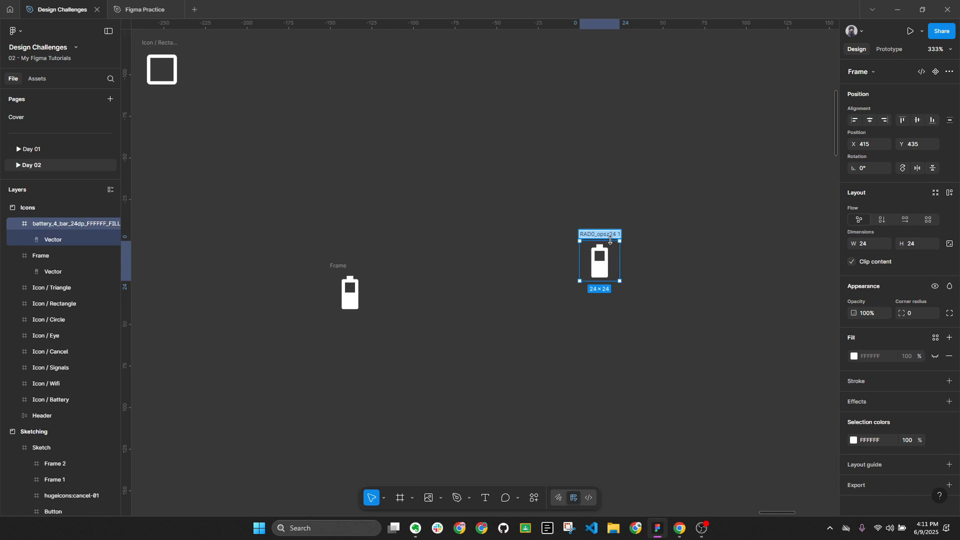
text(Icon /)
text(Battery)
key(Return)
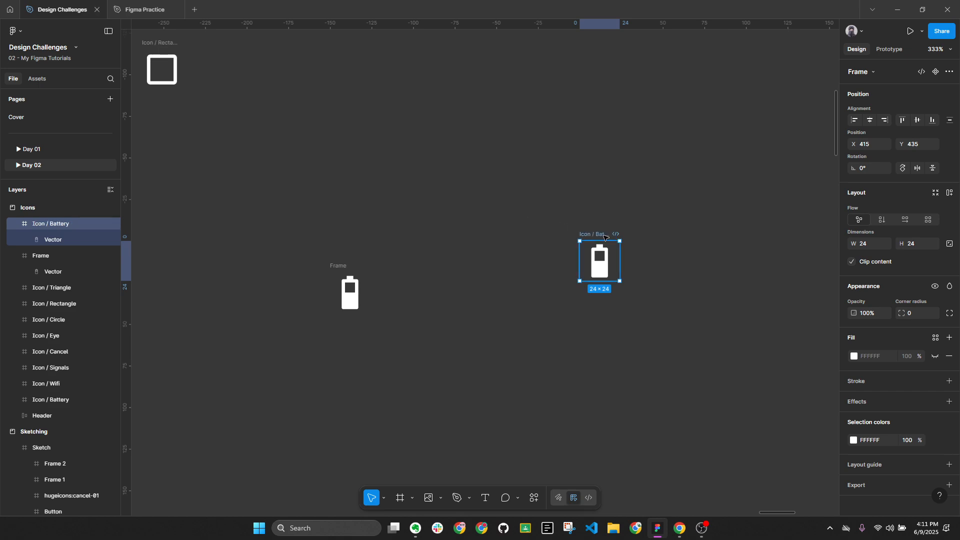
key(alt+l)
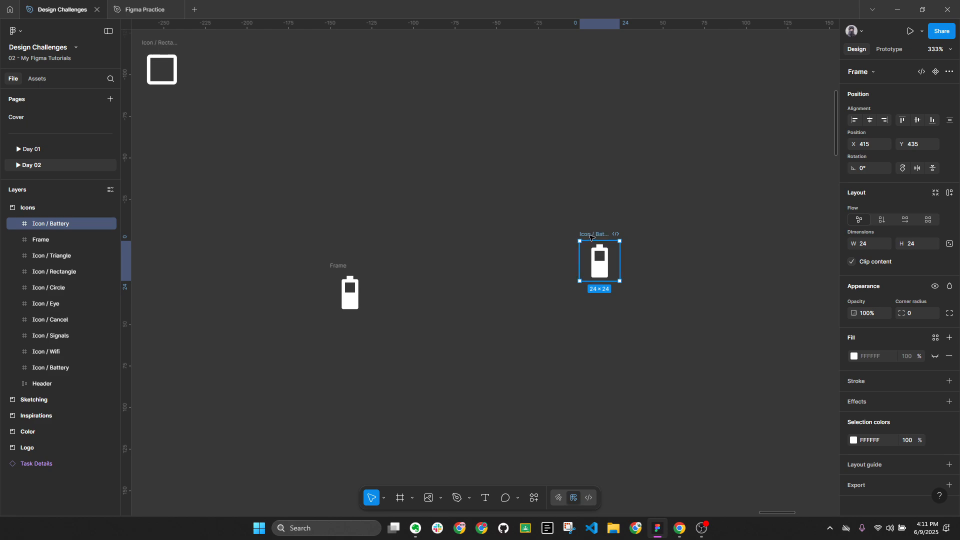
key(alt+l)
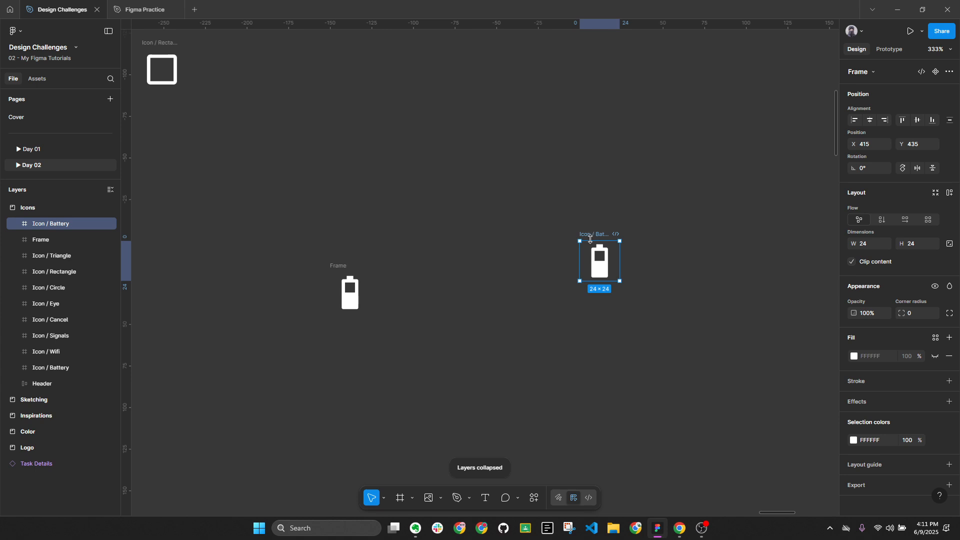
Partly rename the second battery frame, then marquee-select both battery frames and delete them
double_click(338, 266)
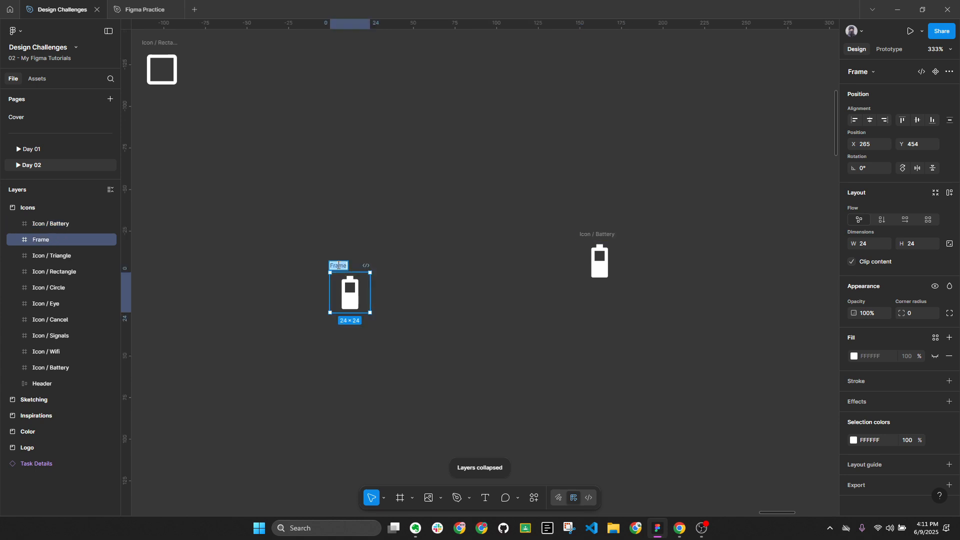
text(Icon / Battery)
key(Return)
click(468, 276)
double_click(46, 244)
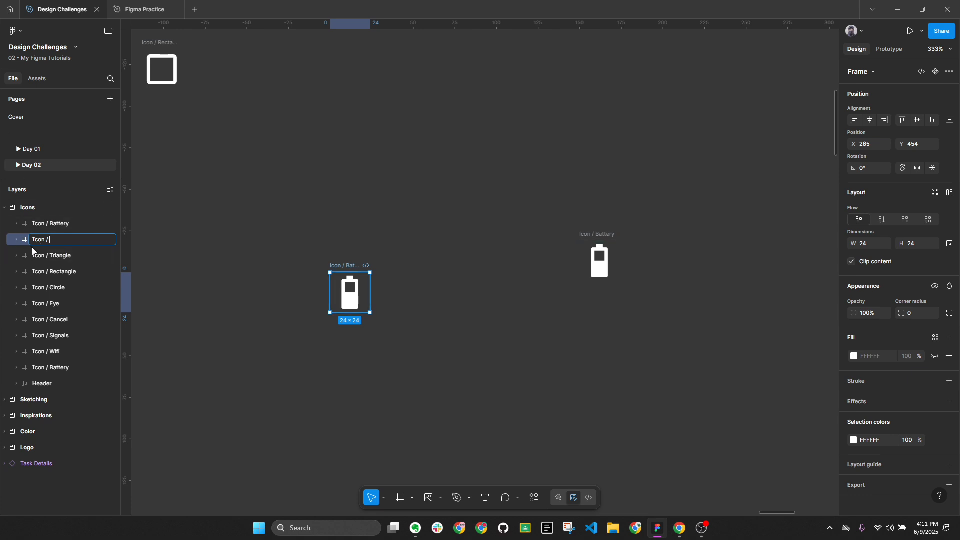
click(343, 362)
drag(298, 223, 786, 442)
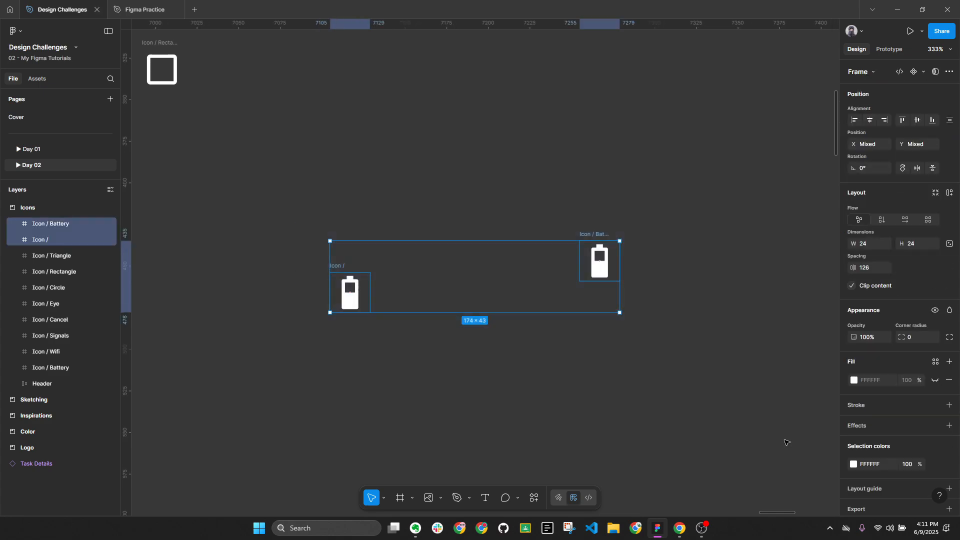
key(Delete)
key(alt+l)
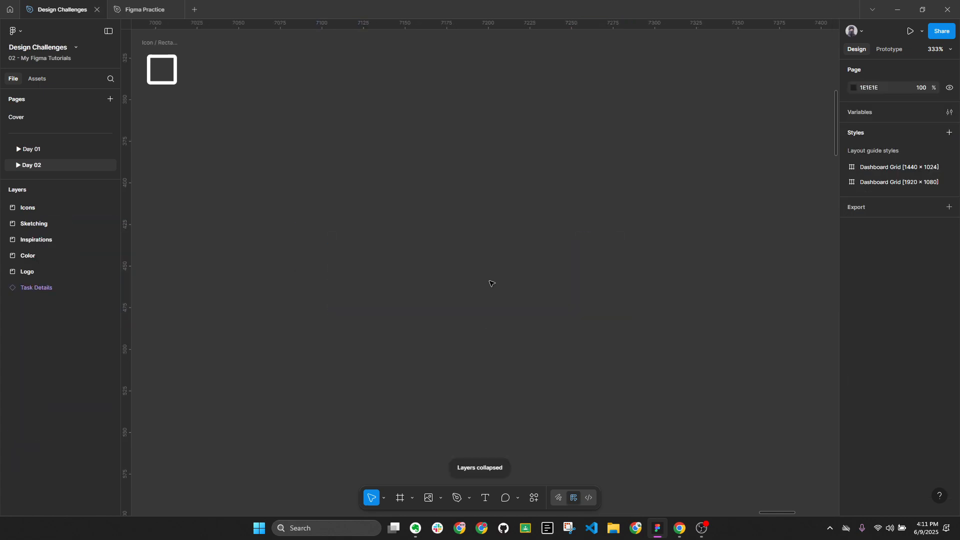
Select all eight icons and tidy them up into a grid
ctrl+scroll(491, 284, down, 3)
scroll(520, 249, left, 3)
scroll(500, 255, up, 2)
ctrl+scroll(329, 89, up, 3)
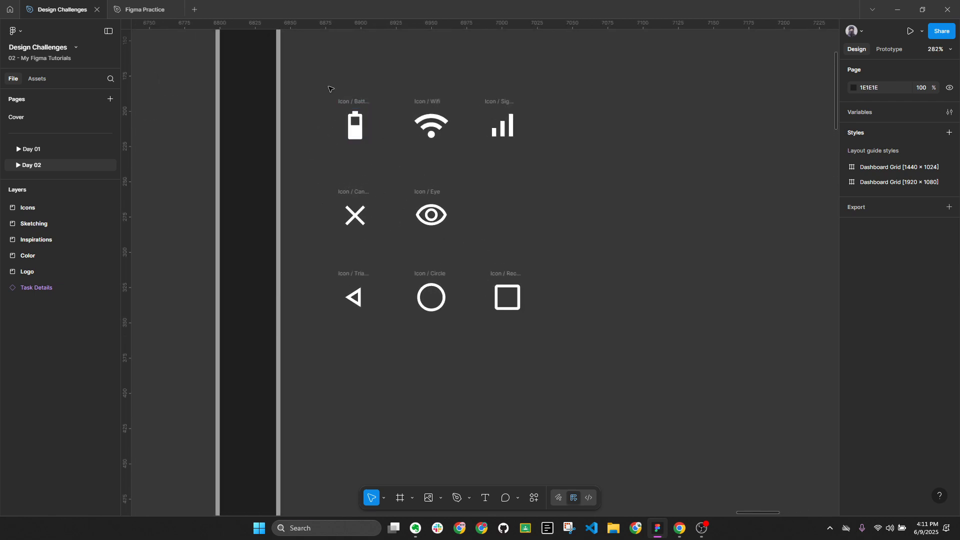
ctrl+scroll(326, 225, up, 3)
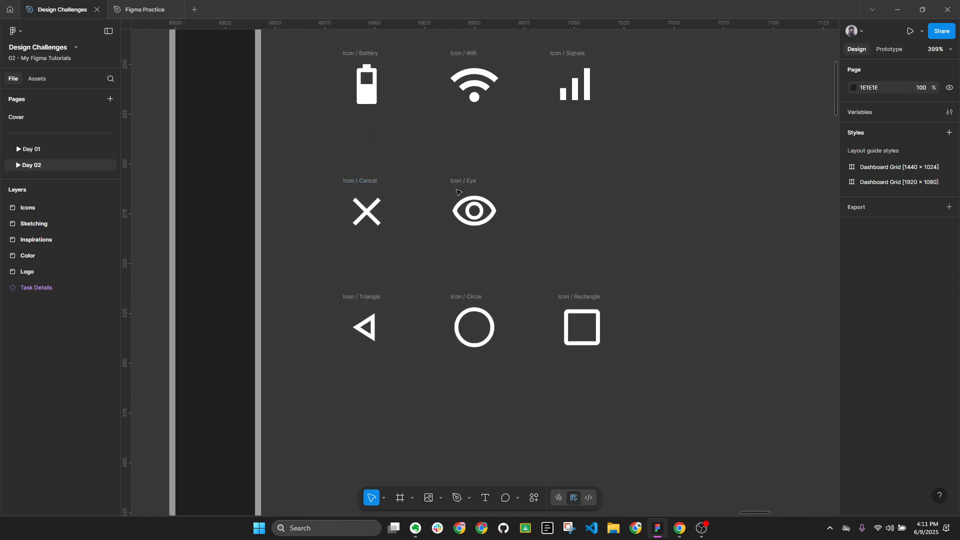
scroll(600, 210, up, 1)
scroll(600, 210, right, 1)
ctrl+scroll(596, 224, down, 1)
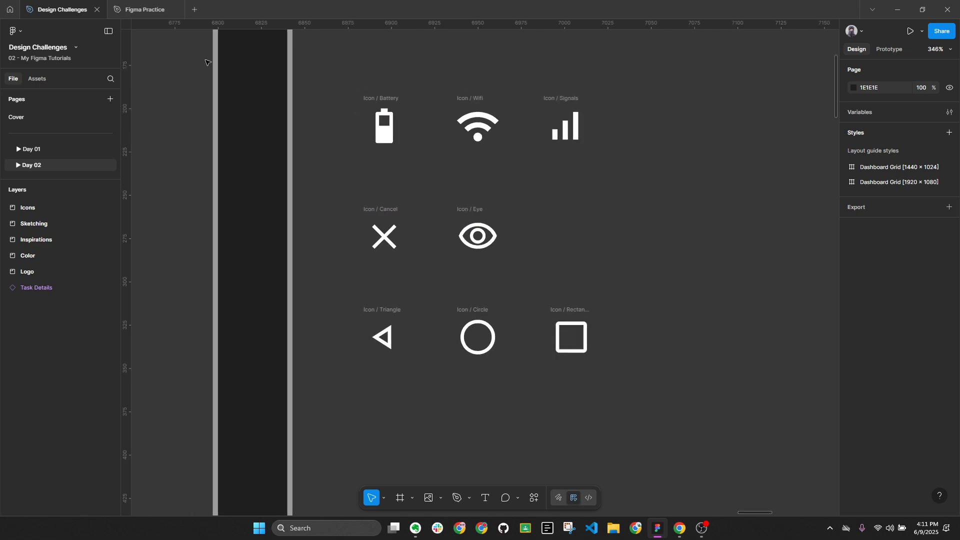
drag(264, 62, 692, 418)
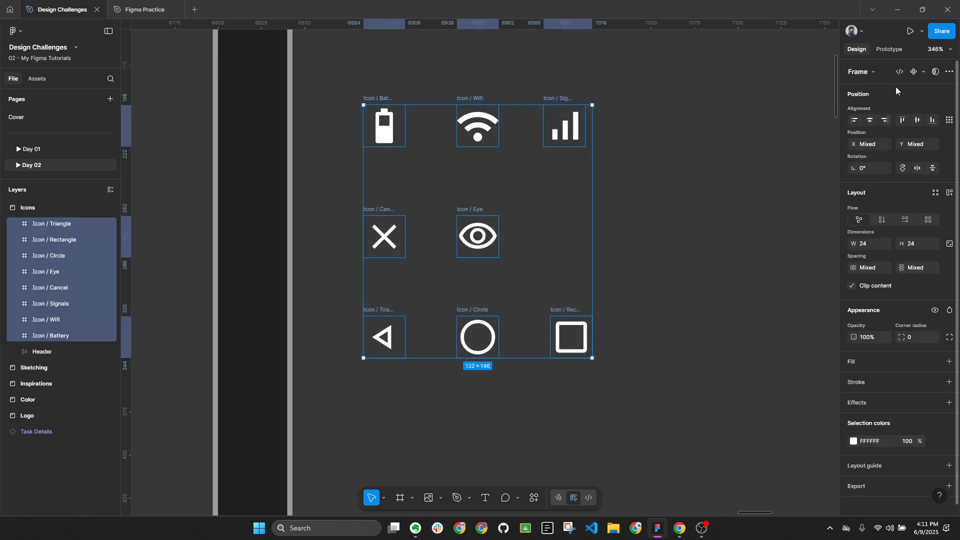
key(ctrl+alt+t)
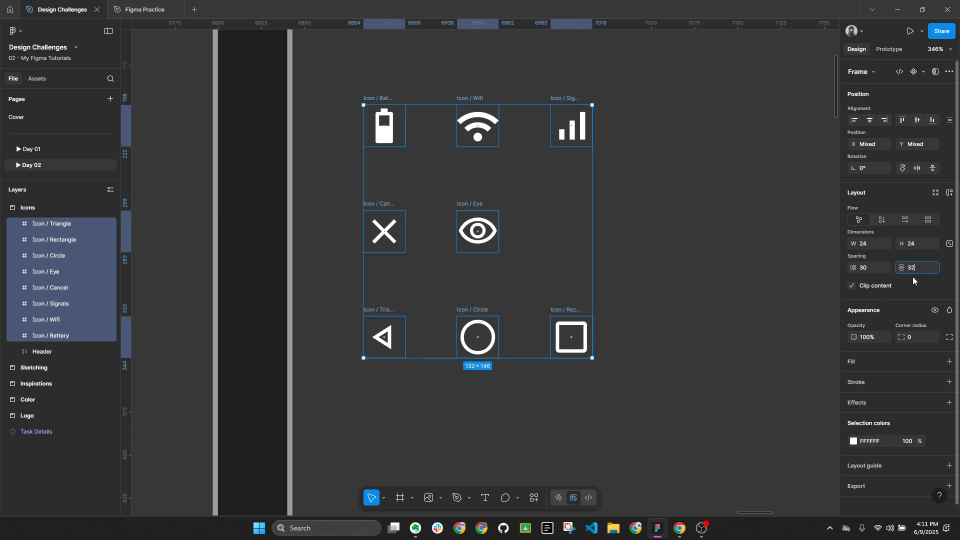
Set both tidy-up spacings to 32 and lock the icons' aspect ratio
key(Return)
text(32)
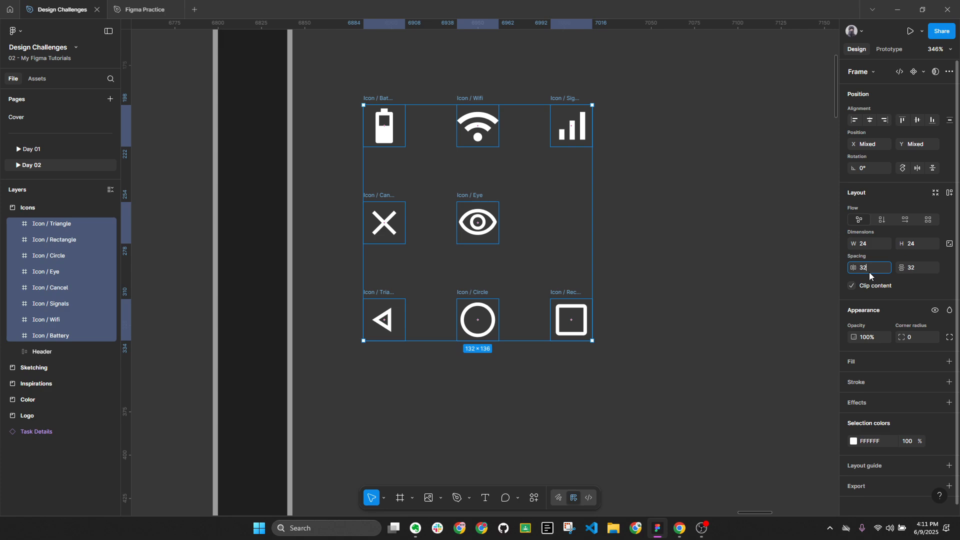
key(Return)
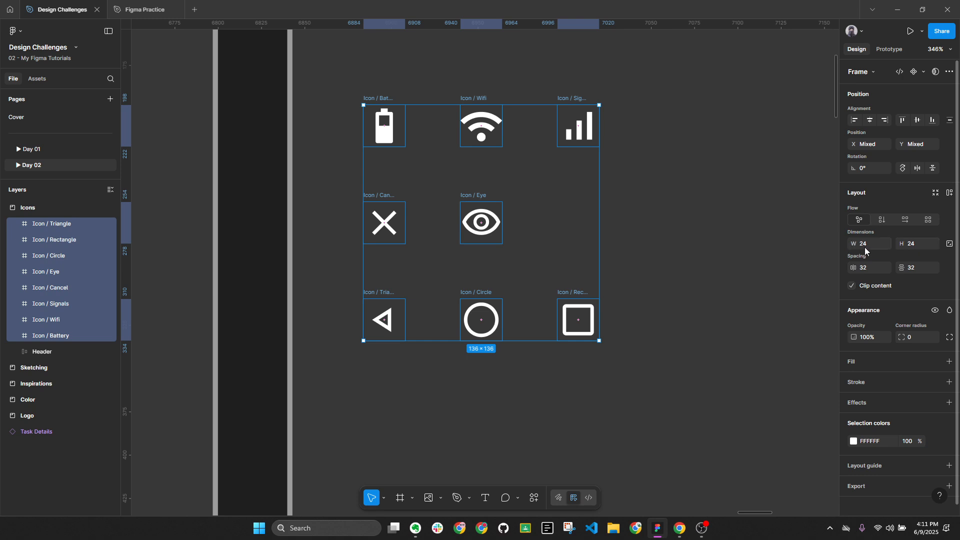
click(950, 248)
Open the component creation options for the selected icons
click(923, 74)
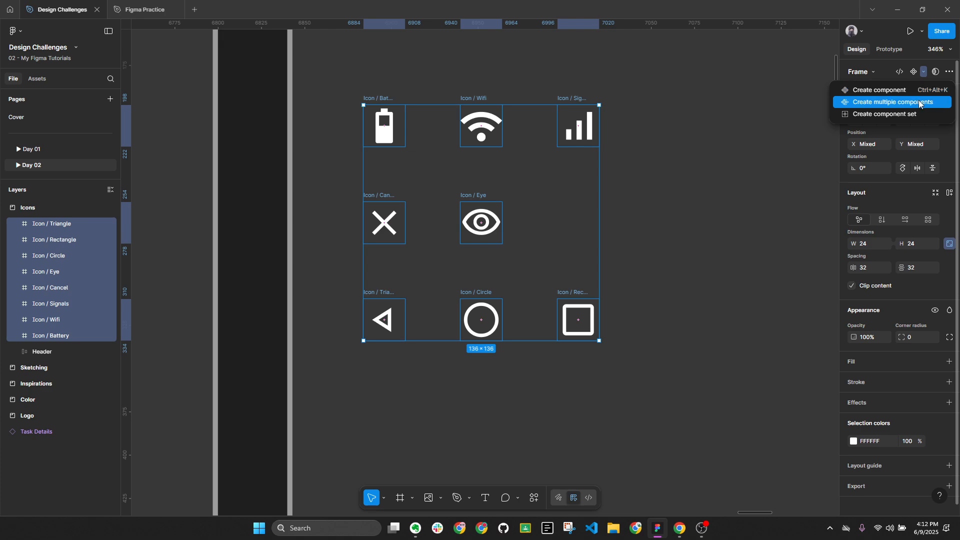
Turn each of the eight selected icons into its own component
click(894, 105)
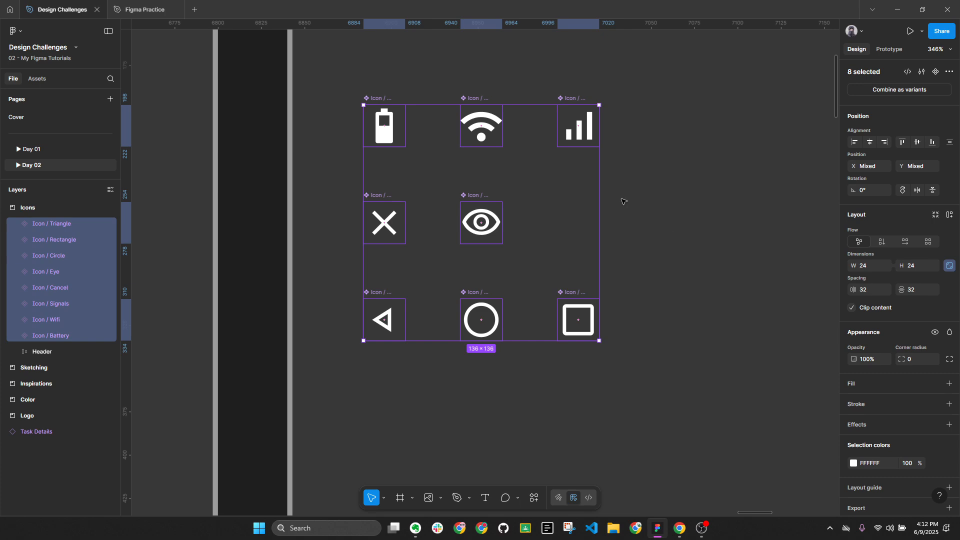
mouse_move(584, 225)
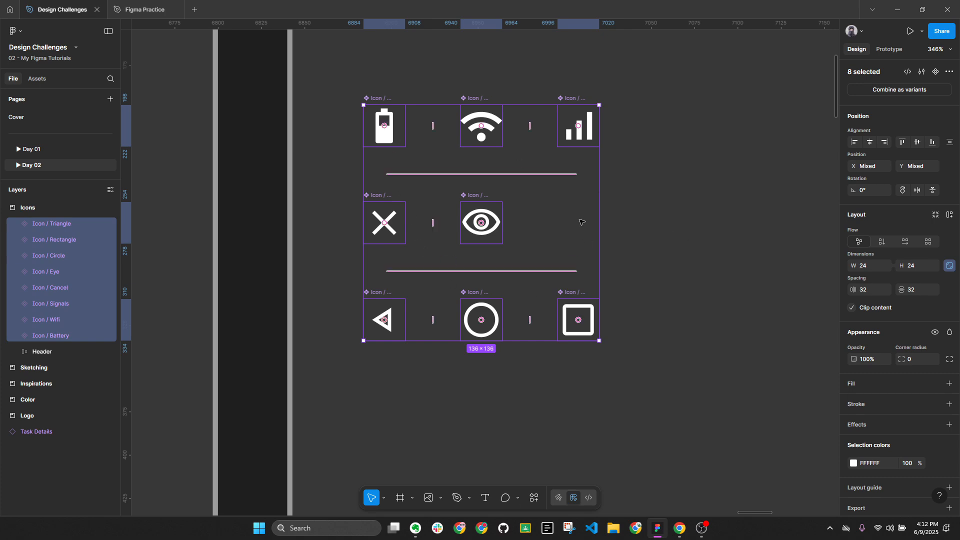
click(634, 236)
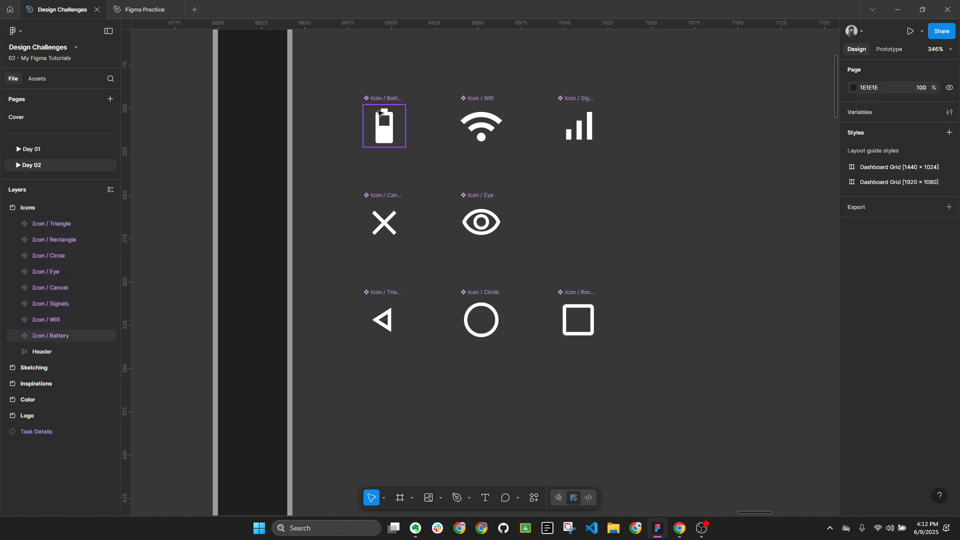
Zoom out across the boards to bring the Sketching board's phone screen into view
scroll(378, 101, down, 10)
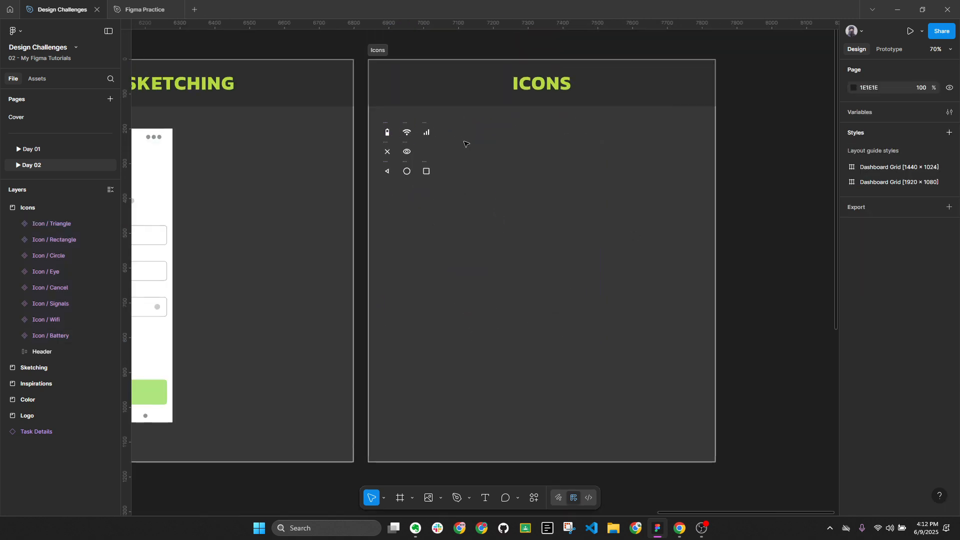
scroll(532, 148, down, 2)
click(444, 96)
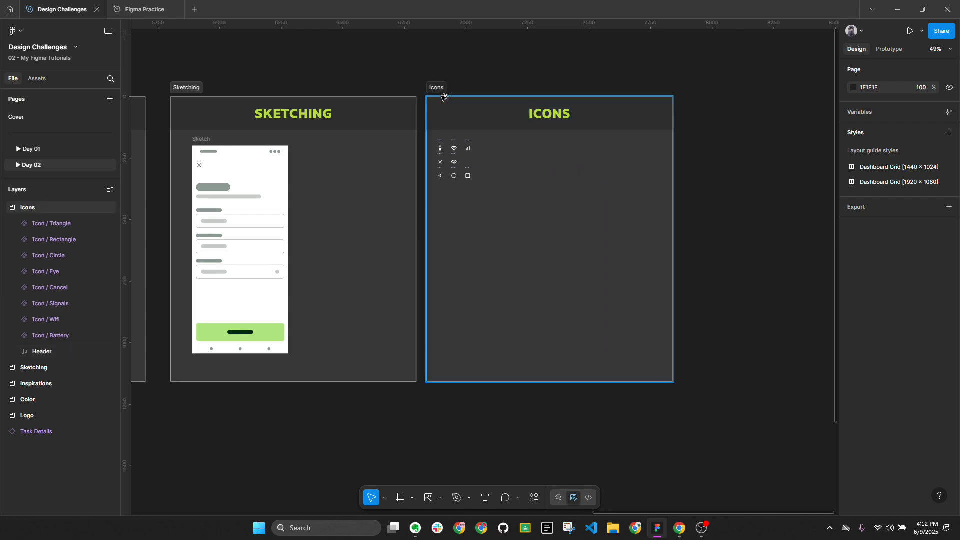
key(alt+l)
key(Escape)
scroll(644, 97, down, 3)
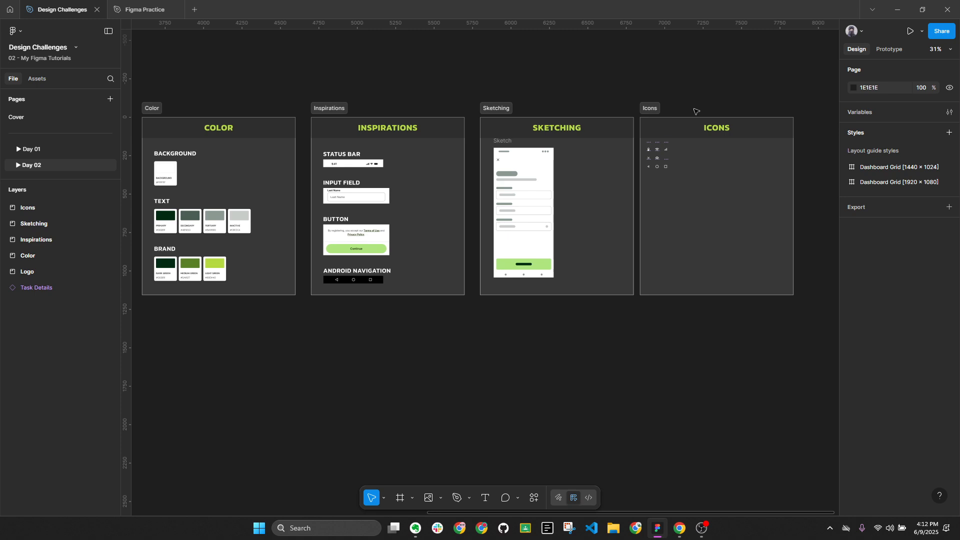
scroll(640, 167, up, 2)
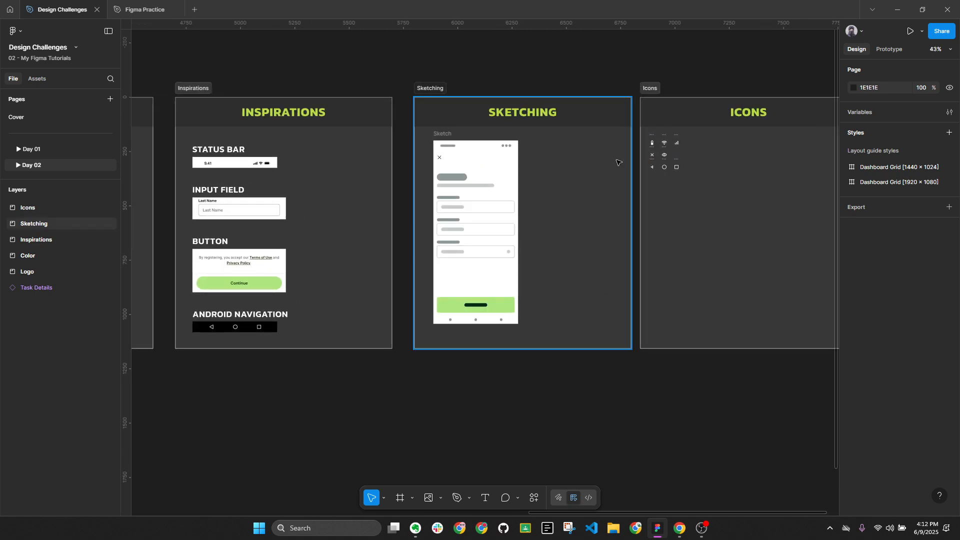
scroll(607, 159, up, 2)
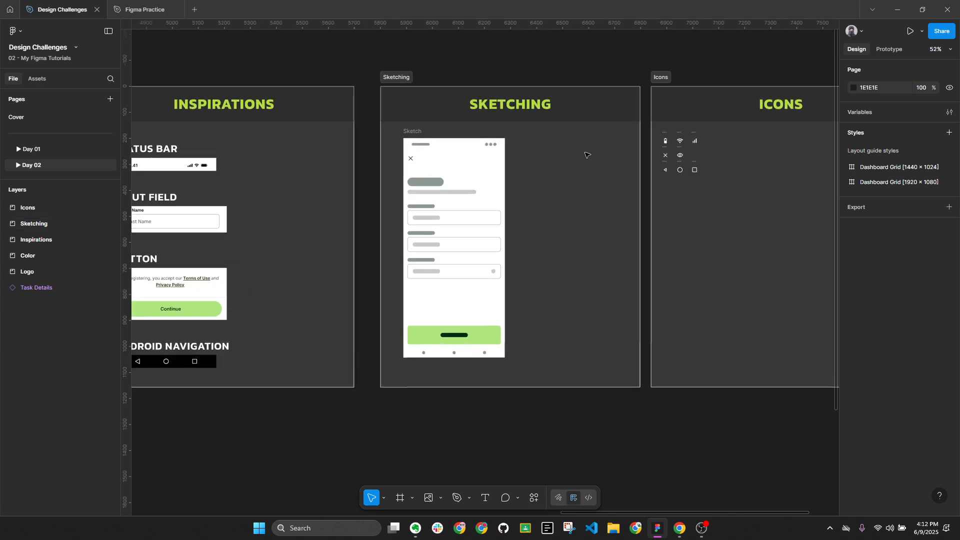
scroll(625, 184, up, 1)
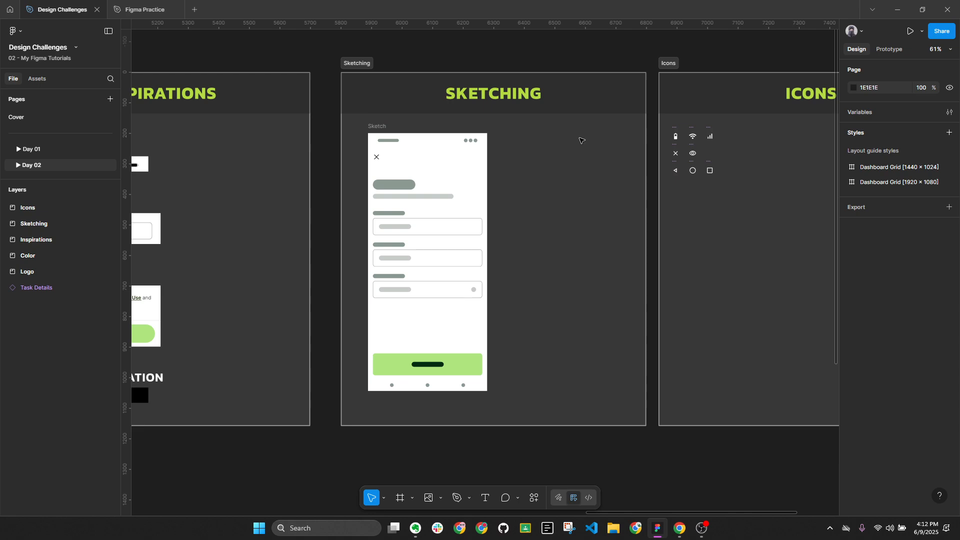
Add a 390×844 iPhone 13 & 14 frame beside the Sketch on the Sketching board
click(430, 141)
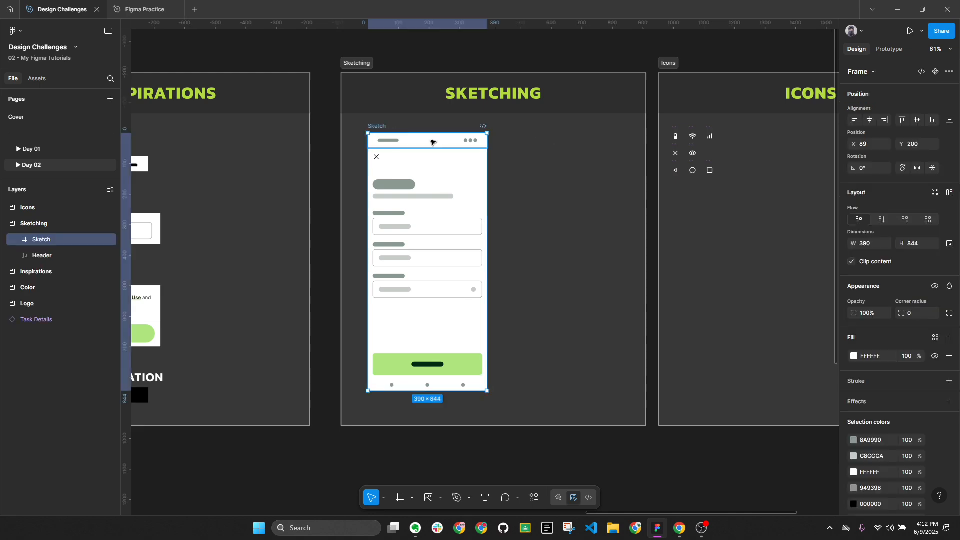
click(611, 202)
key(f)
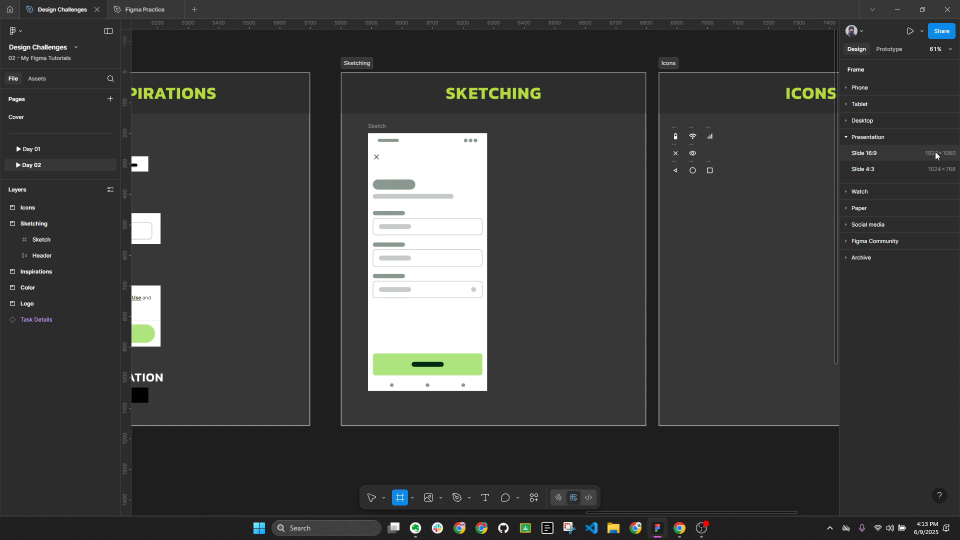
click(862, 89)
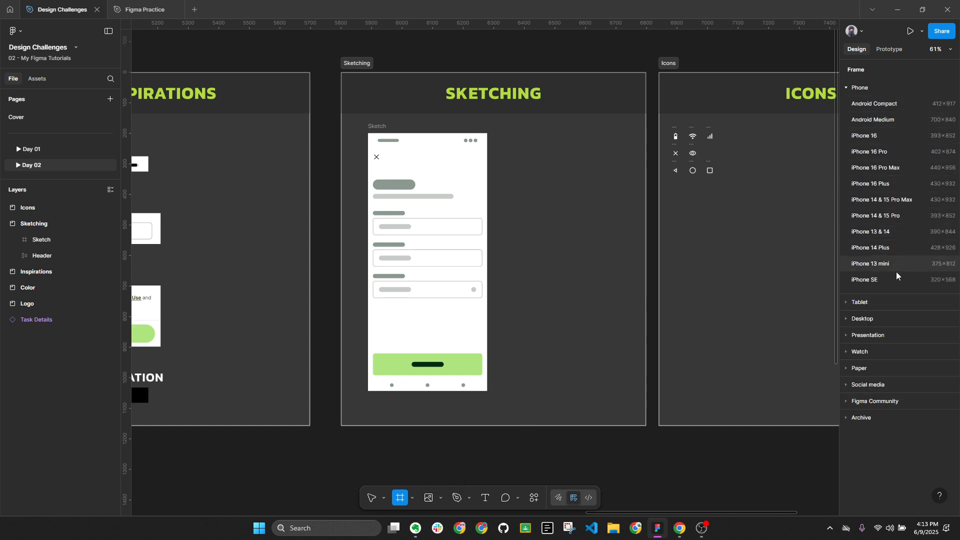
click(891, 231)
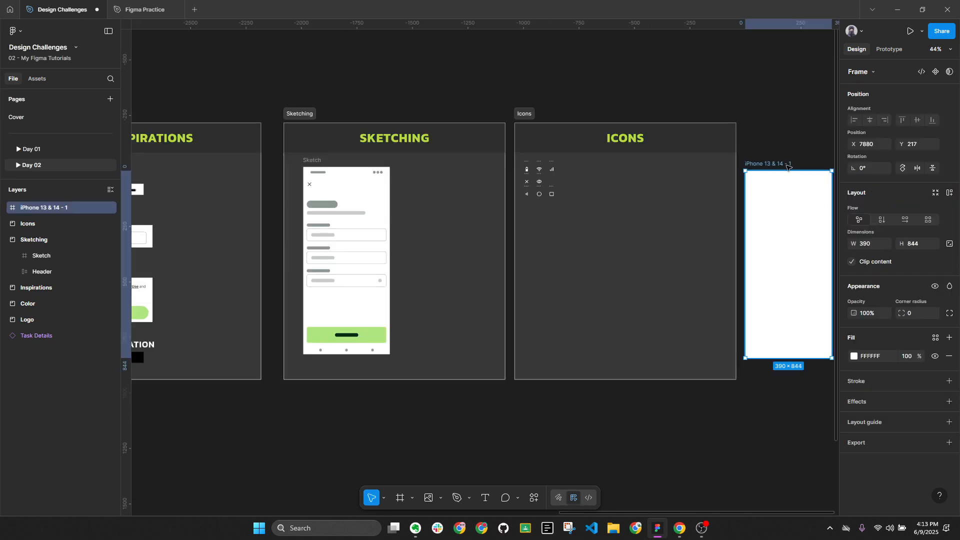
mouse_move(773, 237)
mouse_down()
mouse_move(420, 157)
mouse_move(766, 145)
mouse_move(621, 145)
mouse_up()
scroll(443, 161, down, 3)
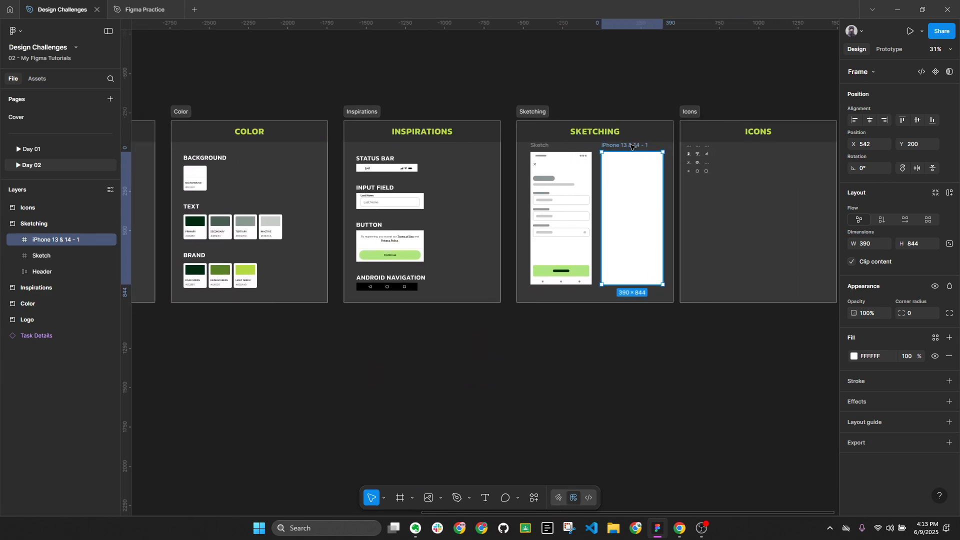
scroll(618, 145, up, 5)
Rename the new frame 'Sign Up screen'
double_click(603, 145)
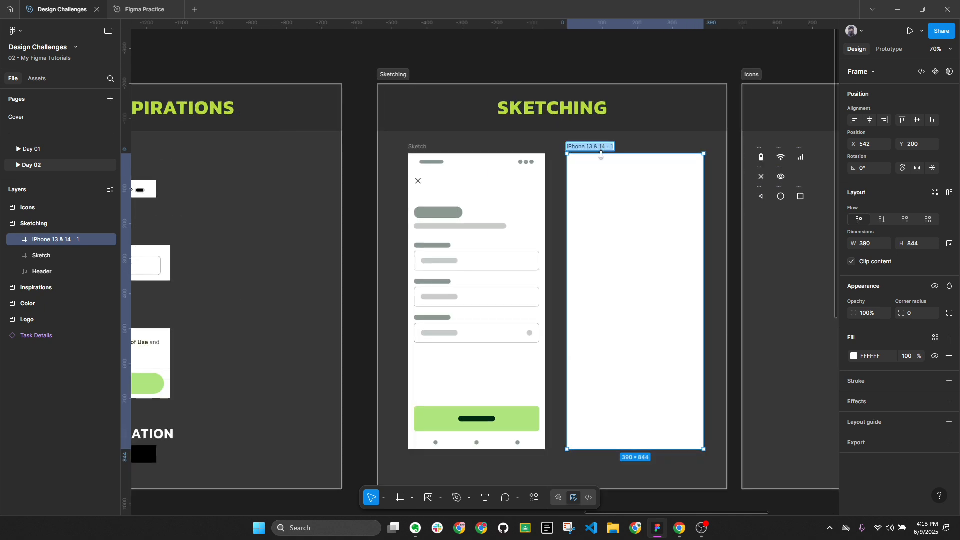
text(design)
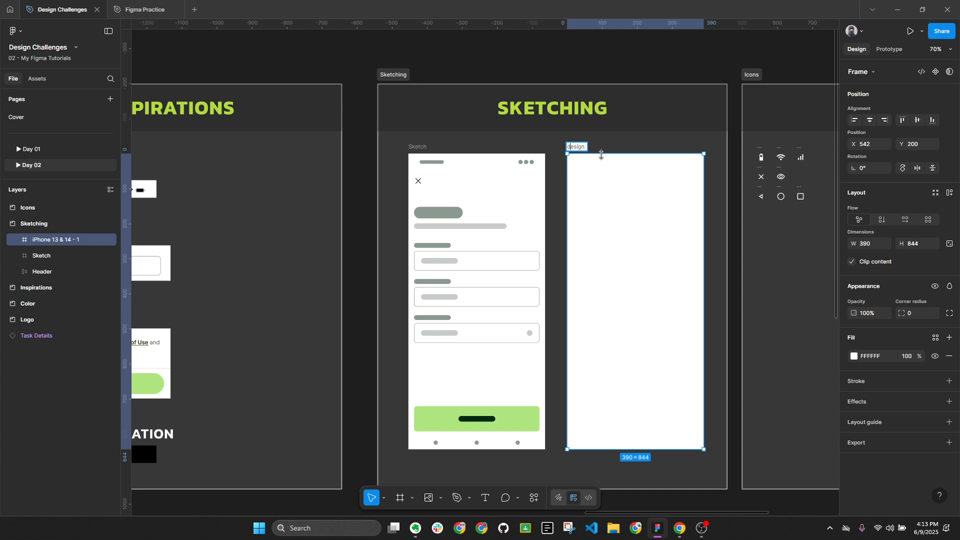
key(BackSpace)
key(ctrl+a)
text(S)
key(Return)
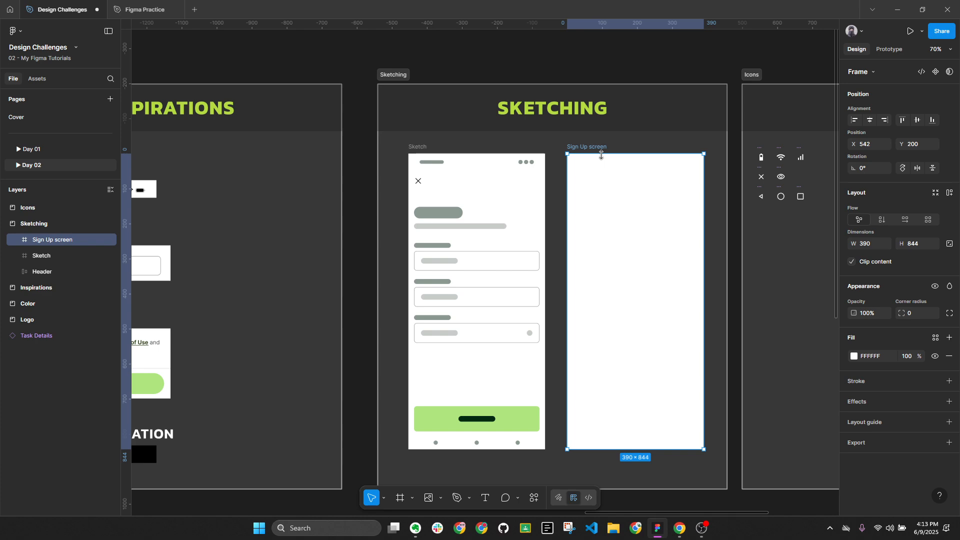
key(alt+l)
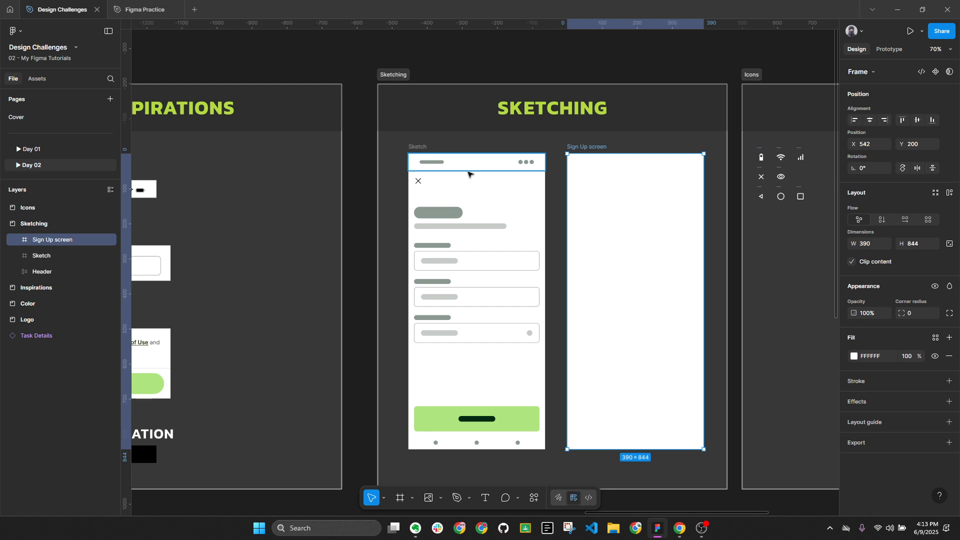
Place the Battery icon from the Assets panel onto the canvas
drag(653, 187, 557, 180)
scroll(579, 191, up, 3)
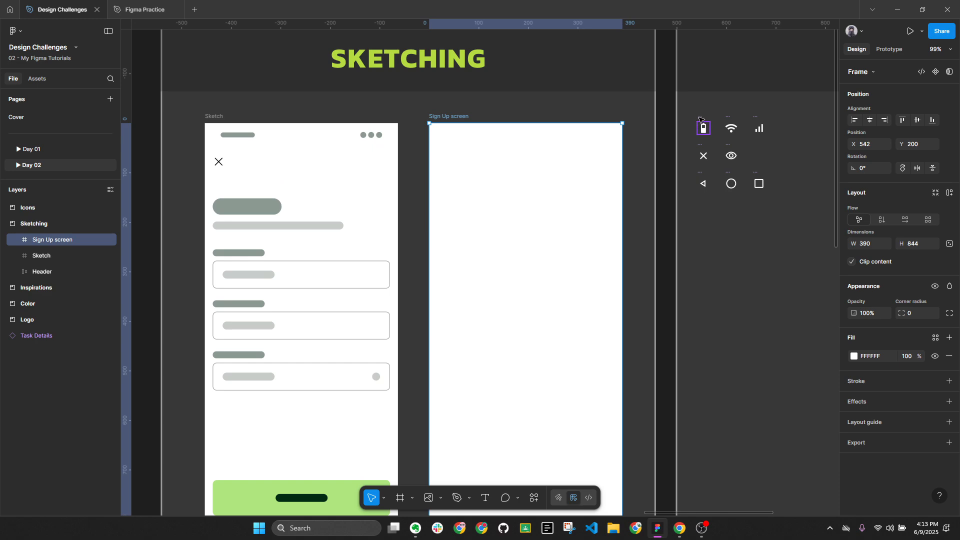
scroll(572, 126, down, 3)
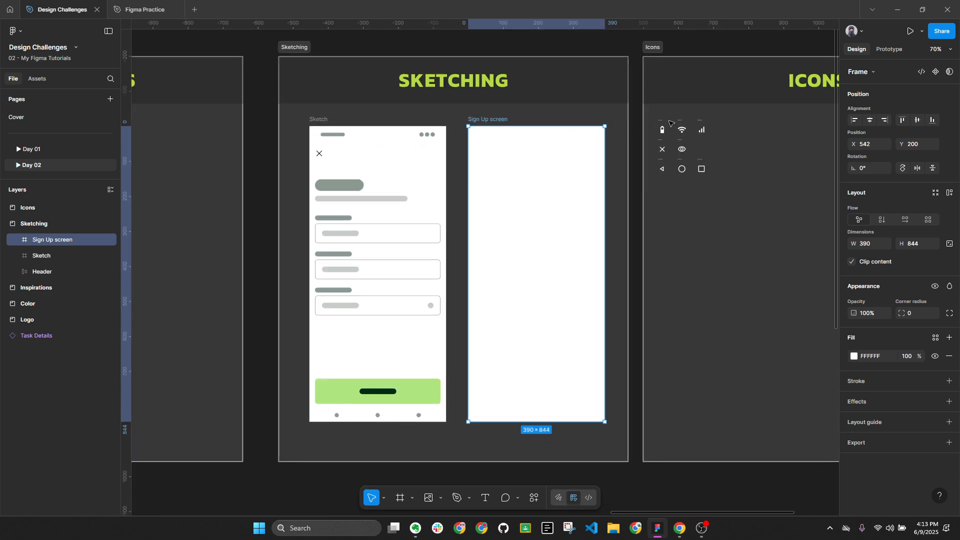
scroll(665, 125, up, 4)
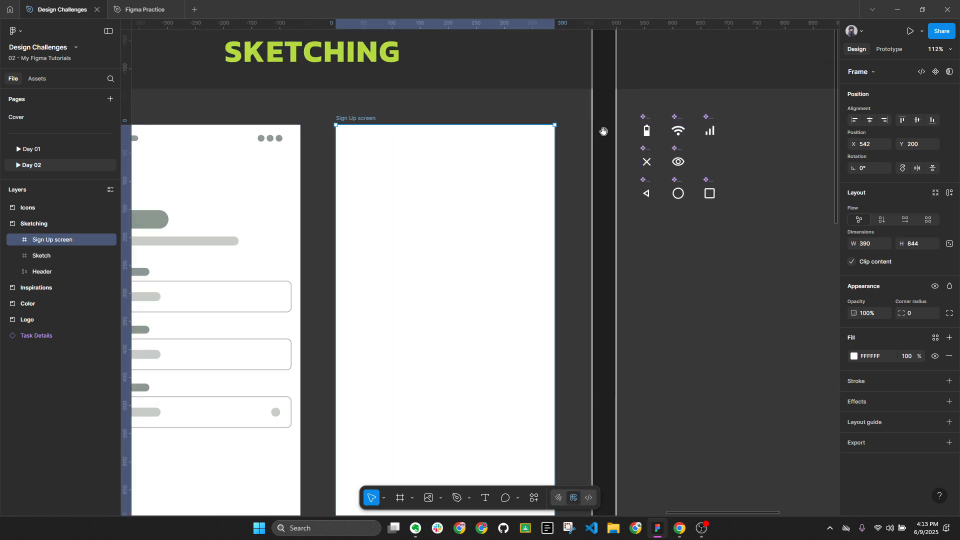
drag(604, 131, 841, 146)
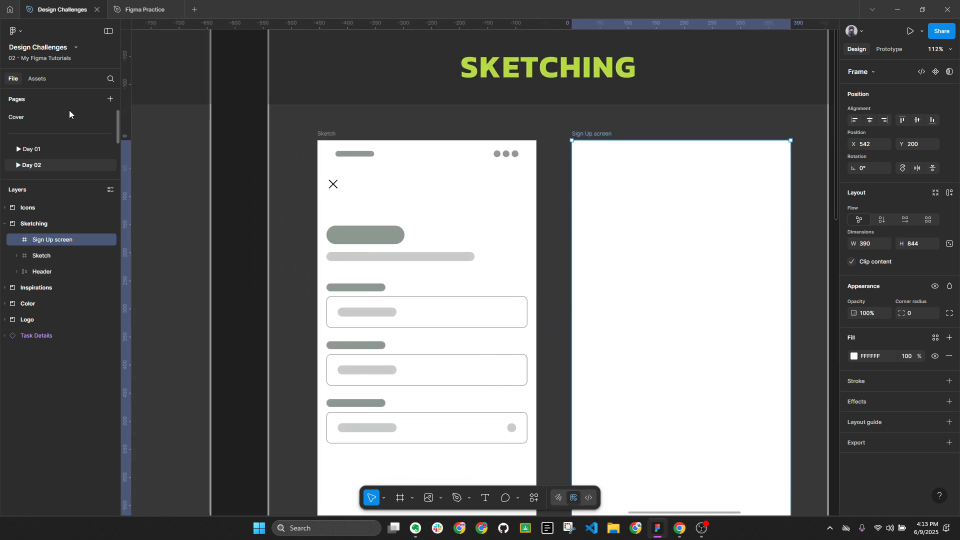
click(33, 80)
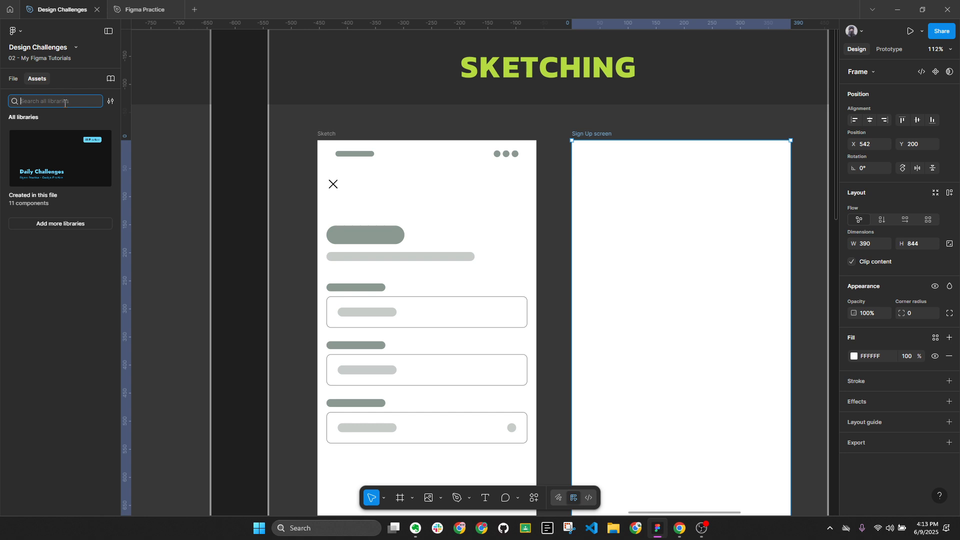
click(208, 130)
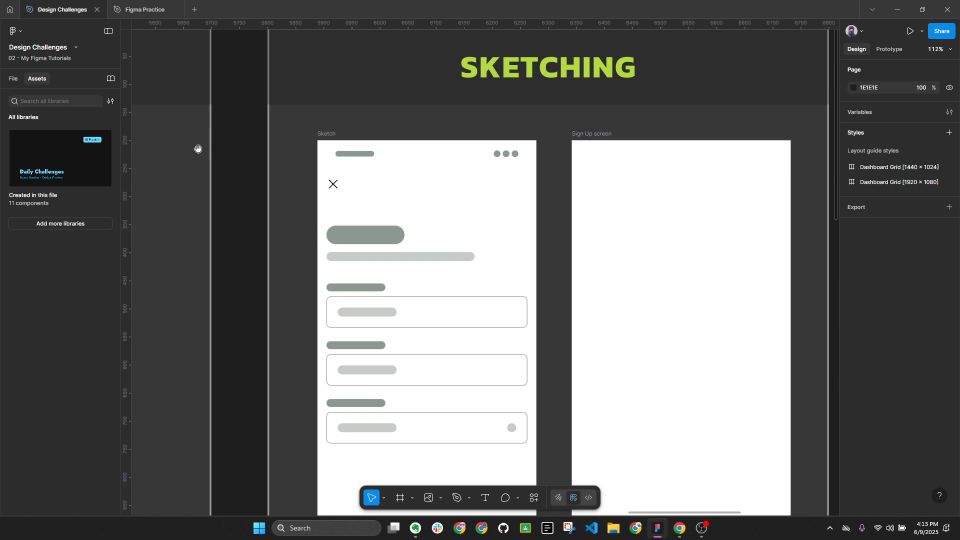
scroll(197, 148, right, 15)
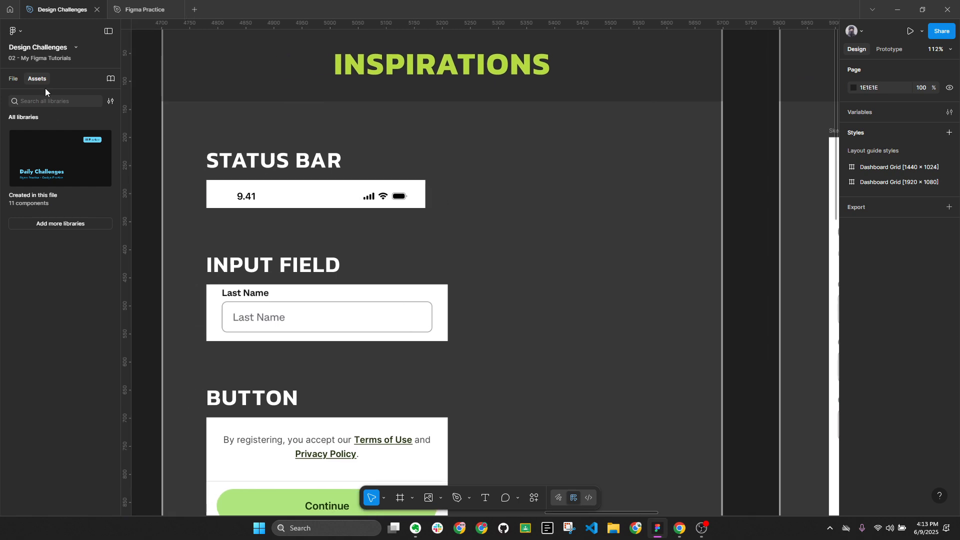
click(49, 100)
text(batter)
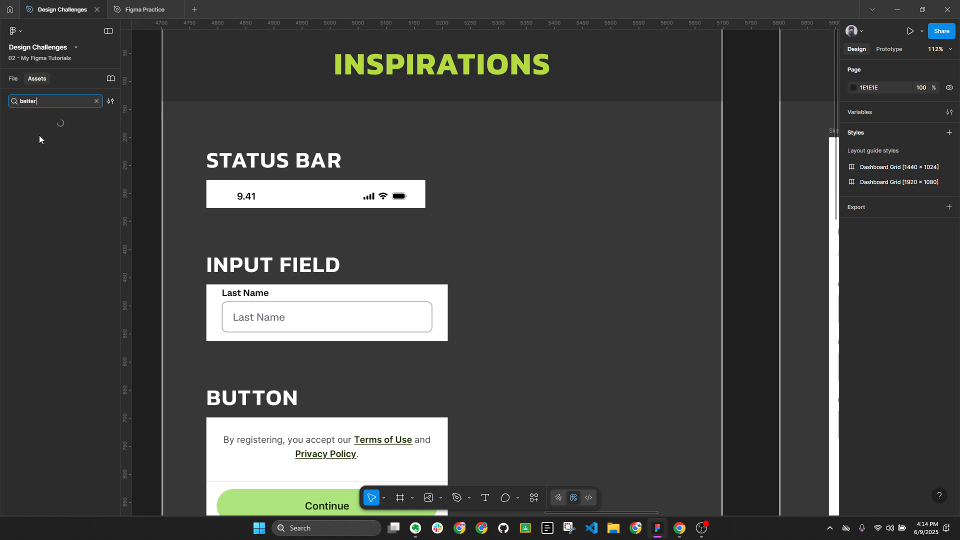
drag(33, 139, 550, 173)
Place the Wifi and Signals icons beside the battery from the Assets panel
click(96, 101)
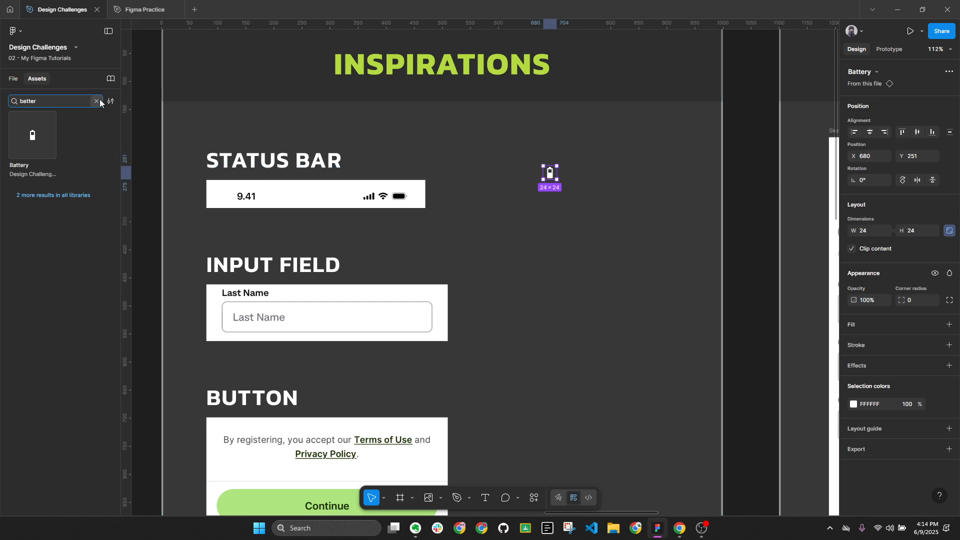
text(icon)
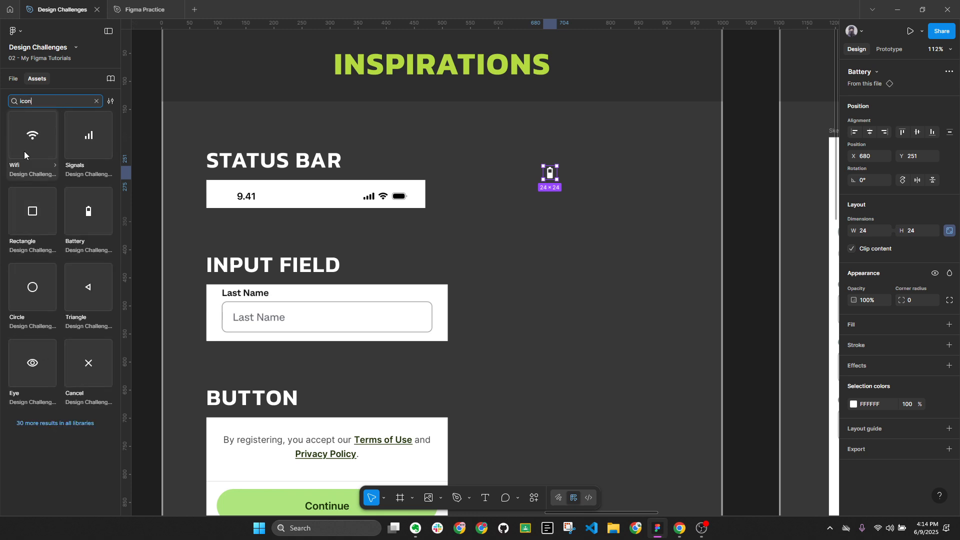
drag(24, 152, 517, 173)
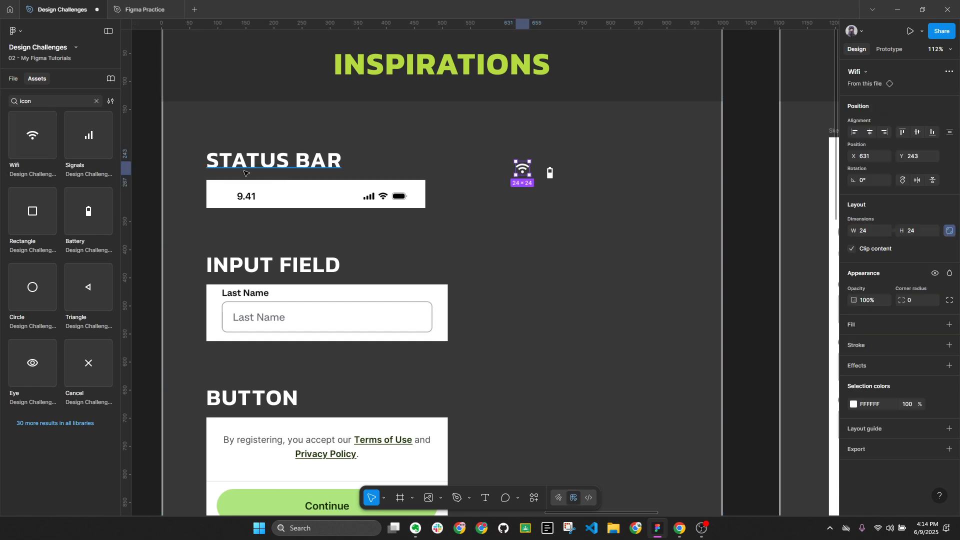
drag(83, 146, 489, 173)
click(96, 101)
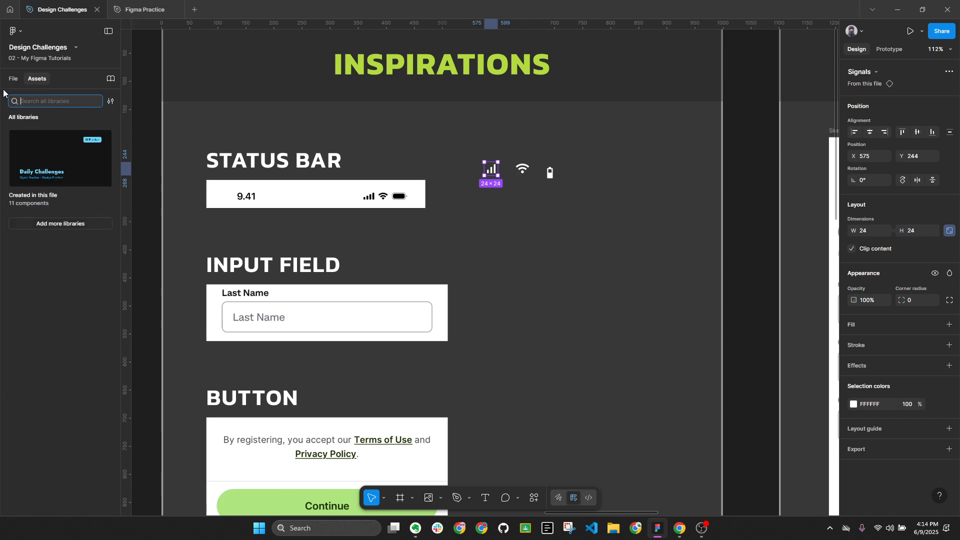
click(13, 78)
Move the three status icons into the Sign Up screen frame and top-align them
click(511, 181)
drag(563, 186, 478, 156)
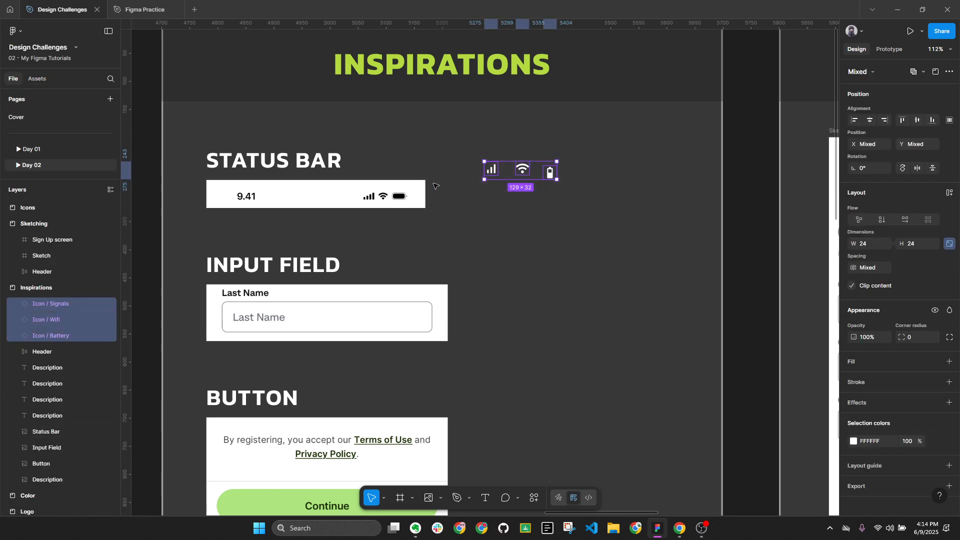
key(Delete)
scroll(511, 182, down, 5)
drag(612, 156, 425, 157)
scroll(432, 160, up, 5)
click(461, 195)
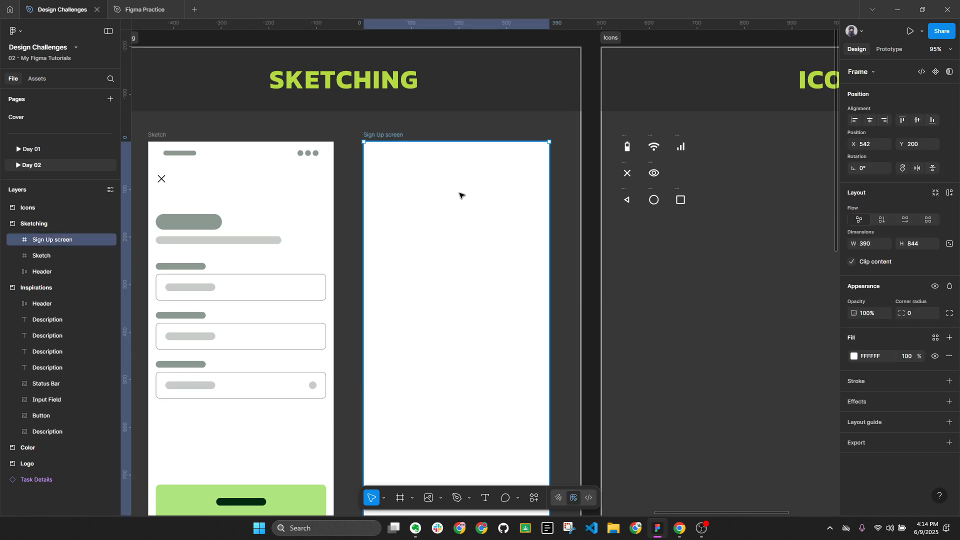
key(ctrl+v)
scroll(465, 188, up, 3)
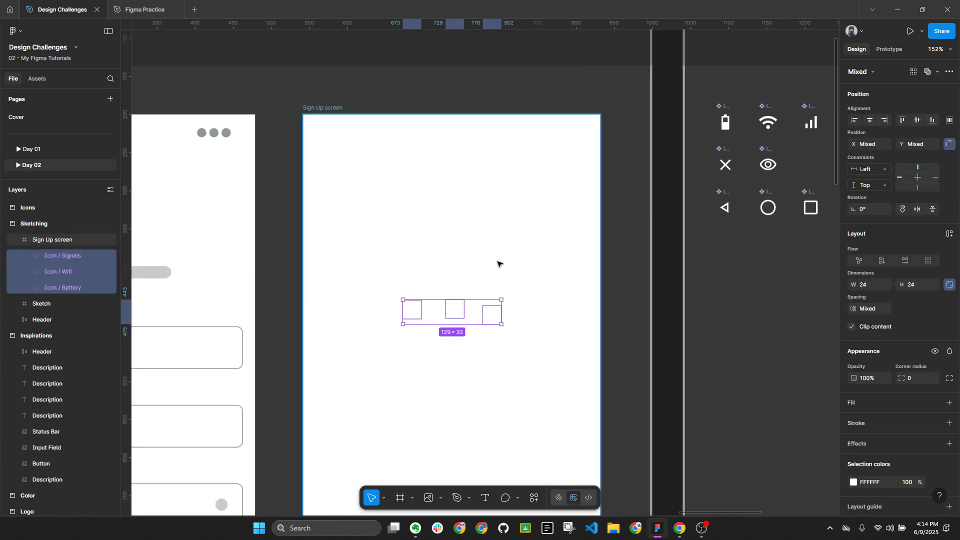
click(903, 120)
Select all eight icons on the Icons board and scroll across the canvas
click(320, 108)
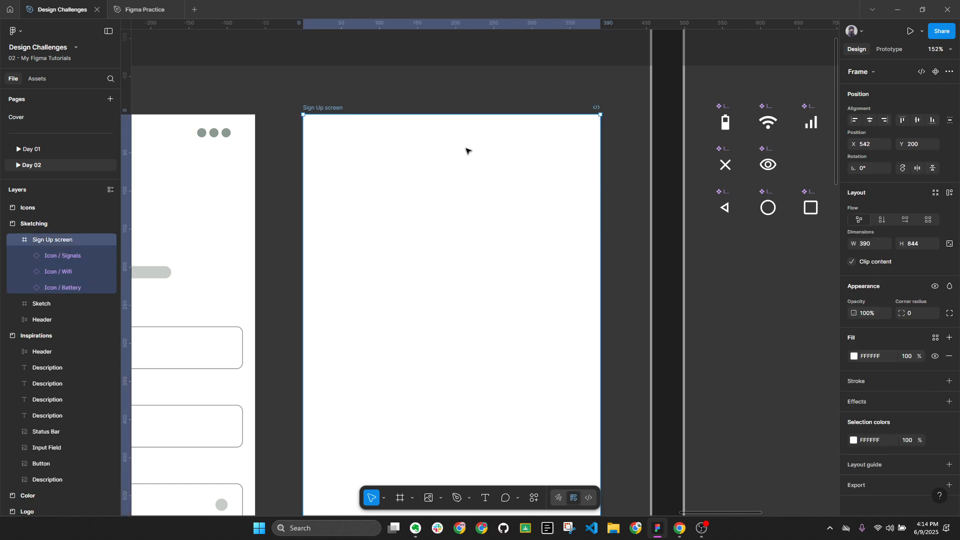
key(alt+l)
scroll(515, 122, right, 3)
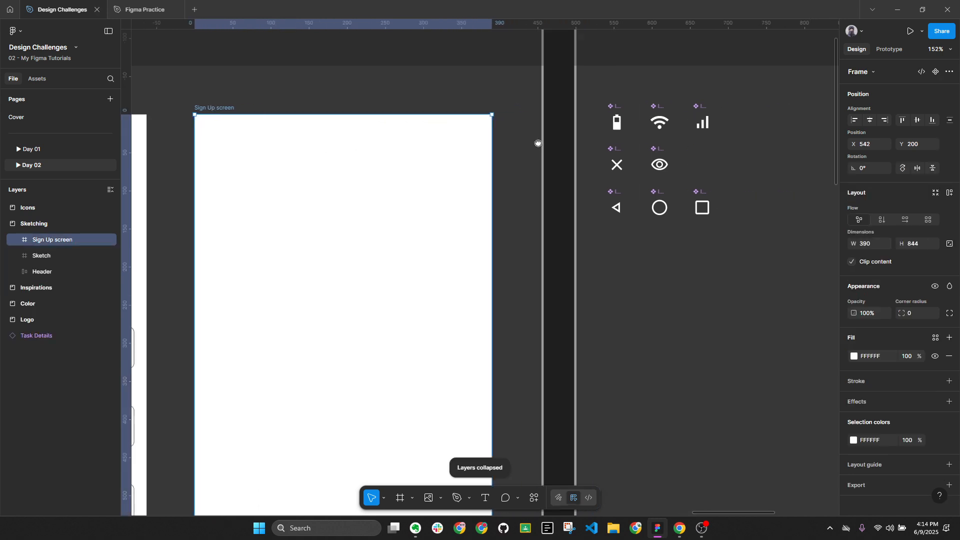
drag(526, 92, 728, 246)
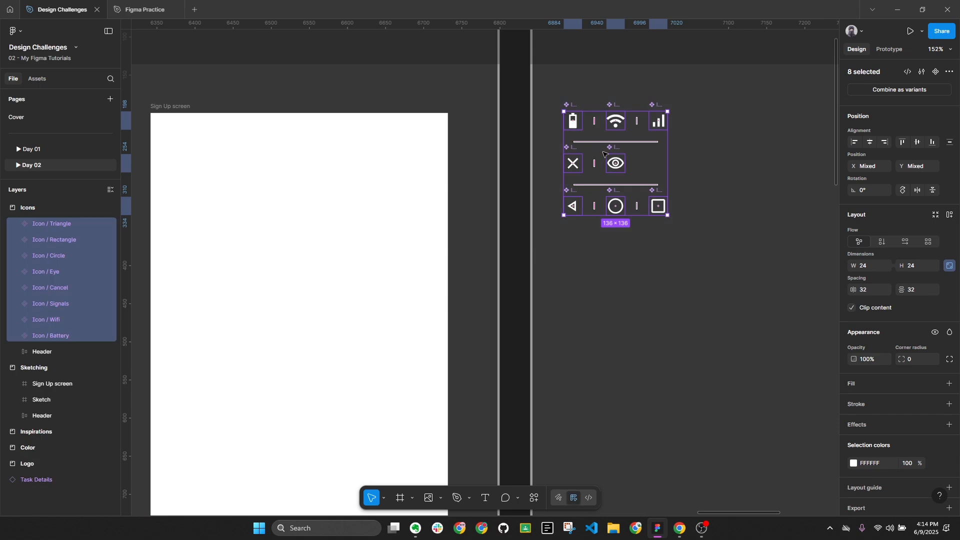
scroll(746, 180, down, 1)
scroll(709, 165, down, 5)
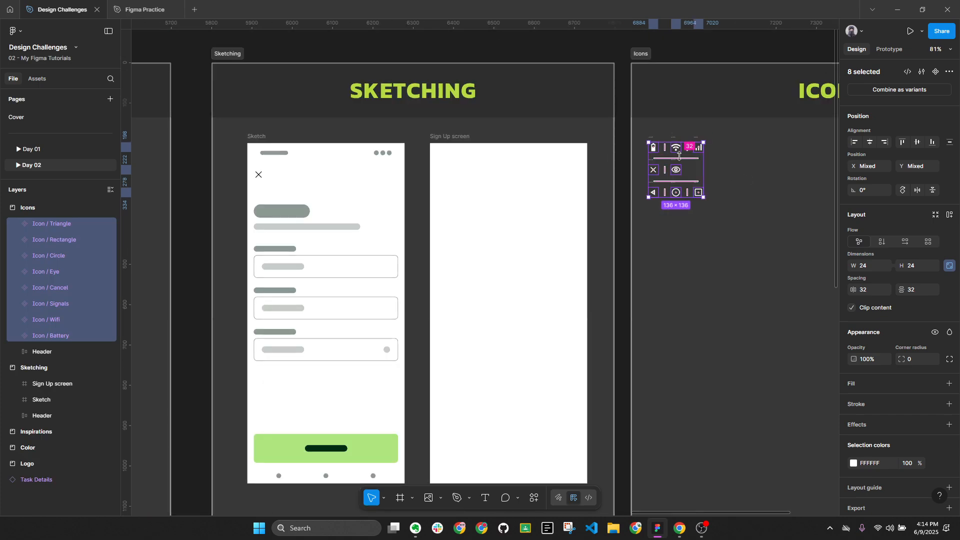
scroll(629, 270, left, 6)
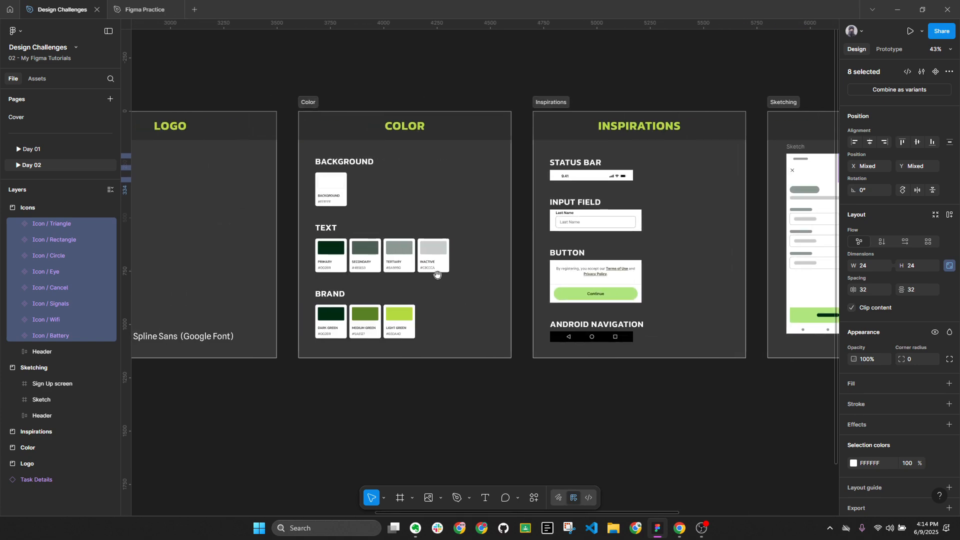
scroll(319, 228, up, 4)
scroll(319, 228, up, 2)
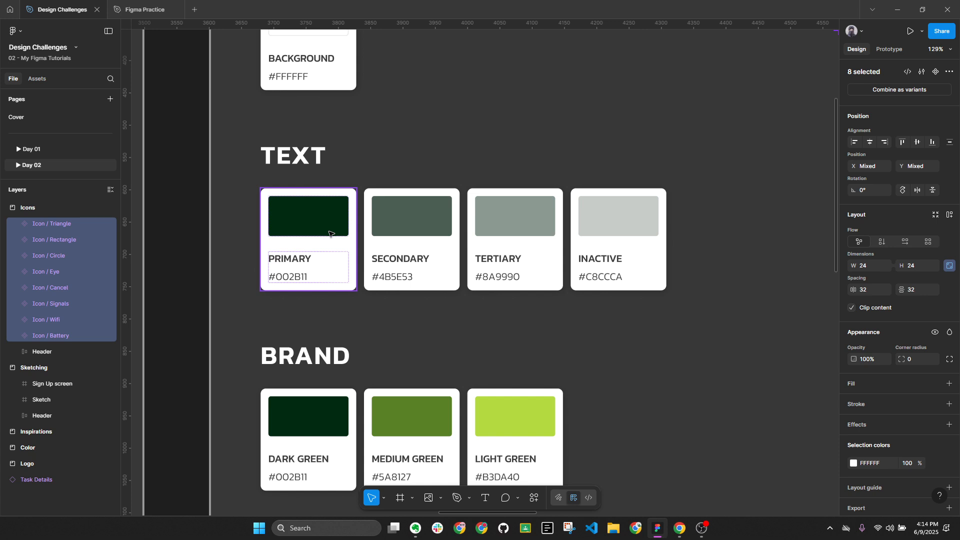
Sample the dark green PRIMARY colour from the canvas for the icons
click(854, 463)
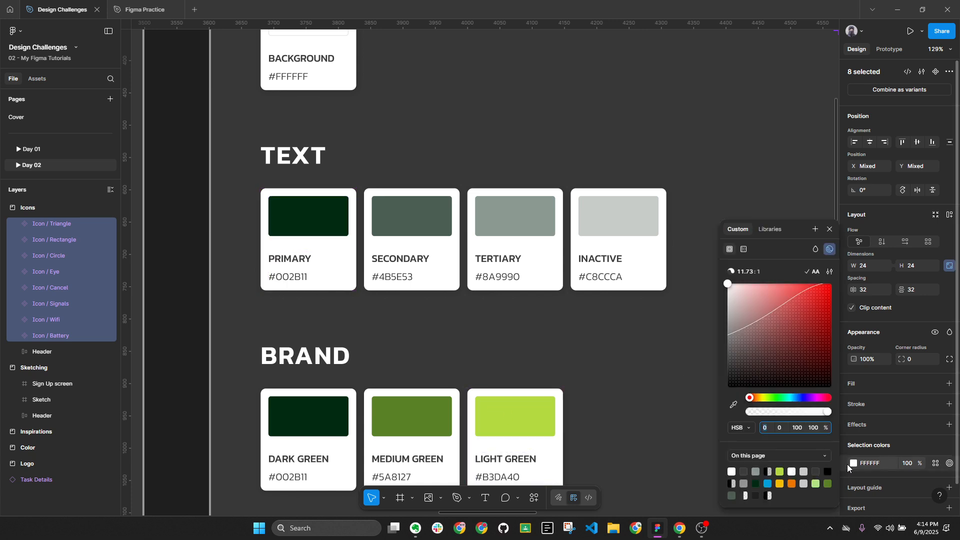
click(734, 404)
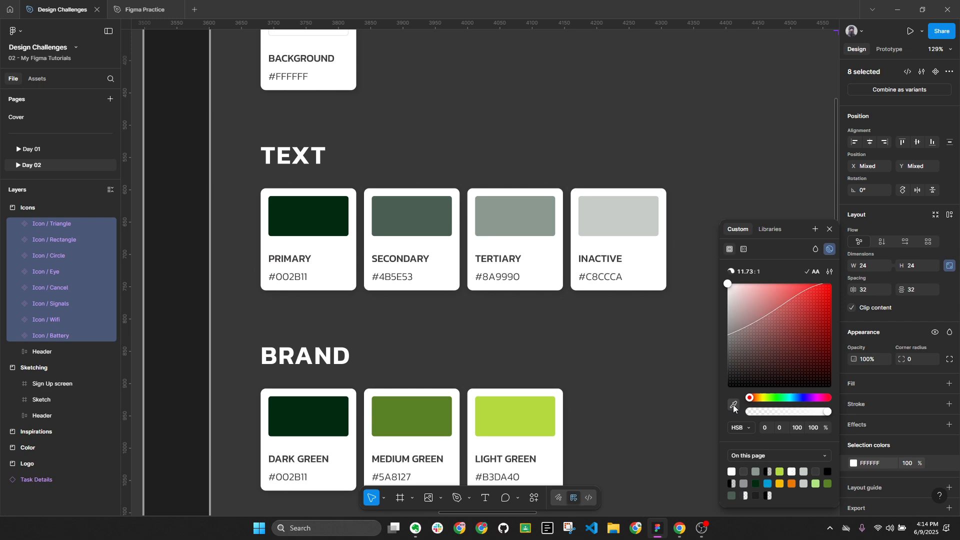
click(303, 204)
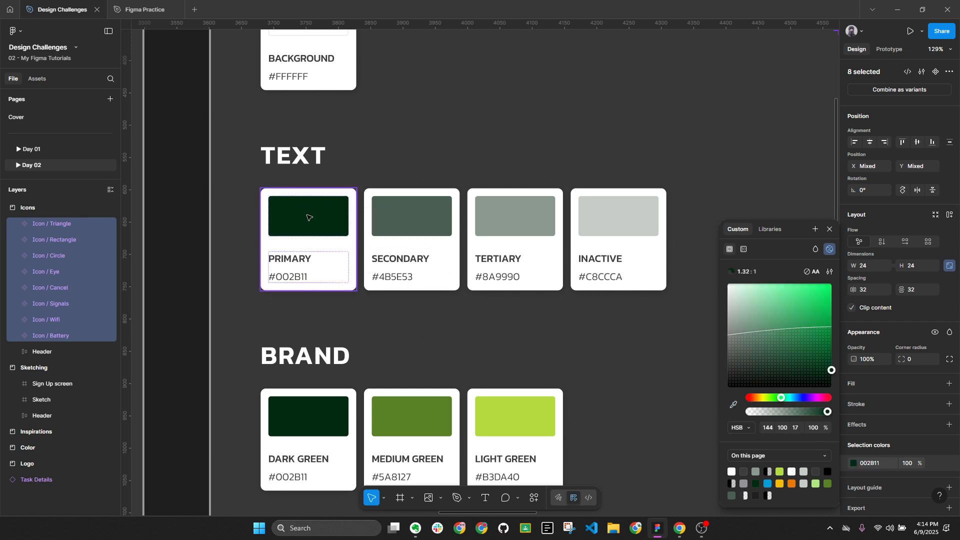
click(667, 167)
Change the Icons section's fill to lime green B3DA40
ctrl+scroll(650, 160, down, 6)
scroll(630, 150, right, 5)
ctrl+scroll(619, 139, up, 5)
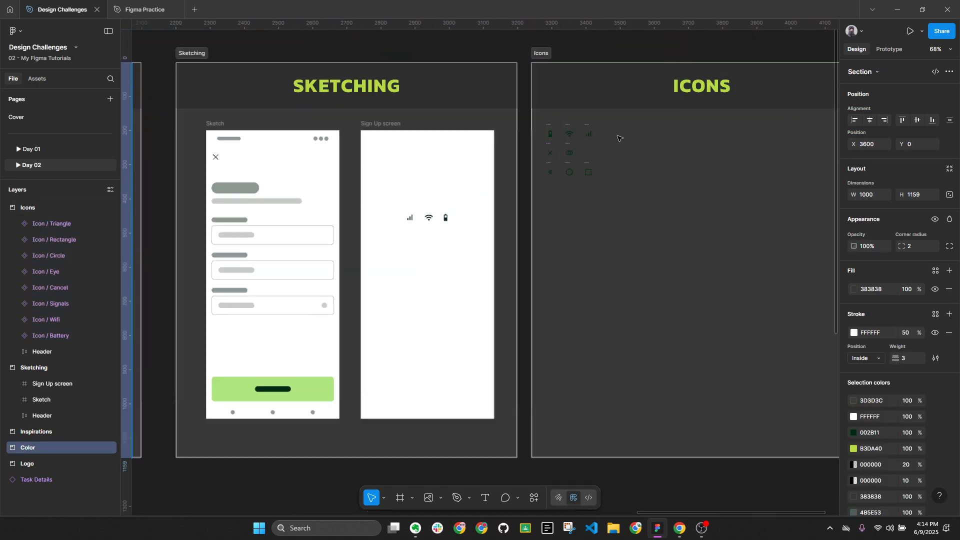
ctrl+scroll(618, 139, up, 4)
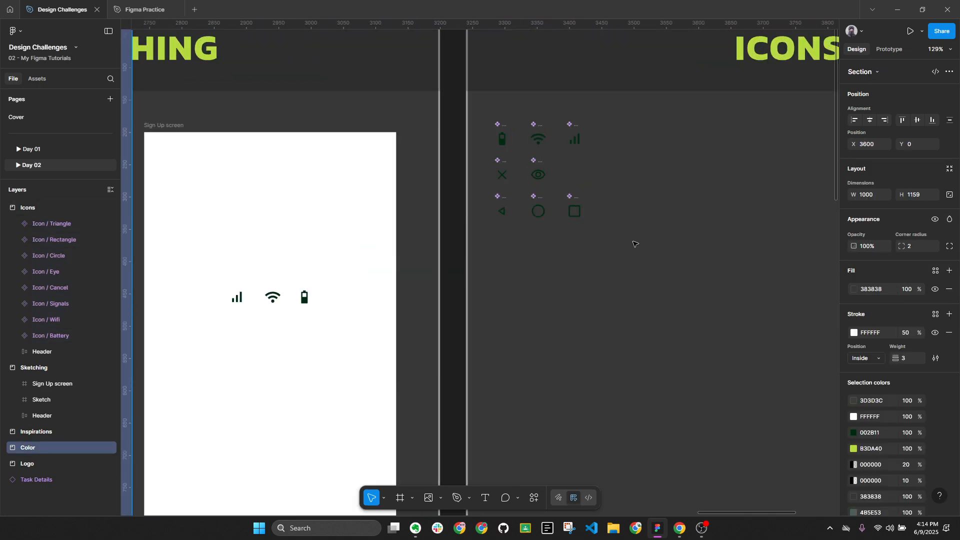
ctrl+scroll(530, 186, down, 4)
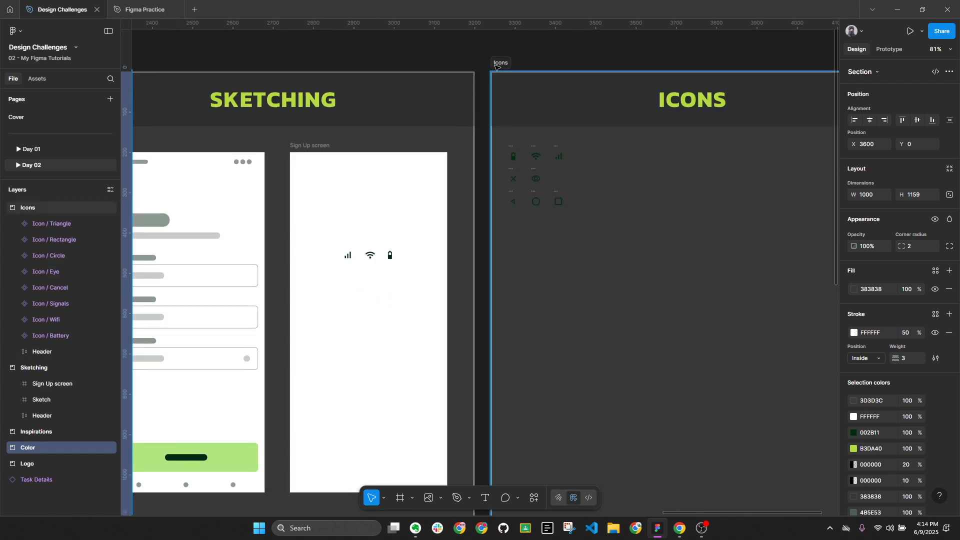
click(503, 72)
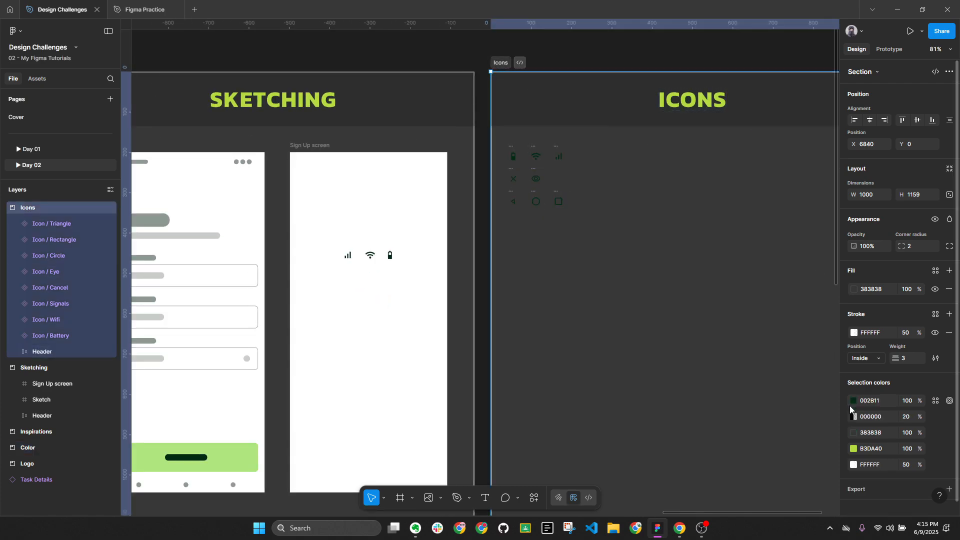
click(885, 449)
click(883, 293)
key(Return)
ctrl+scroll(521, 152, up, 5)
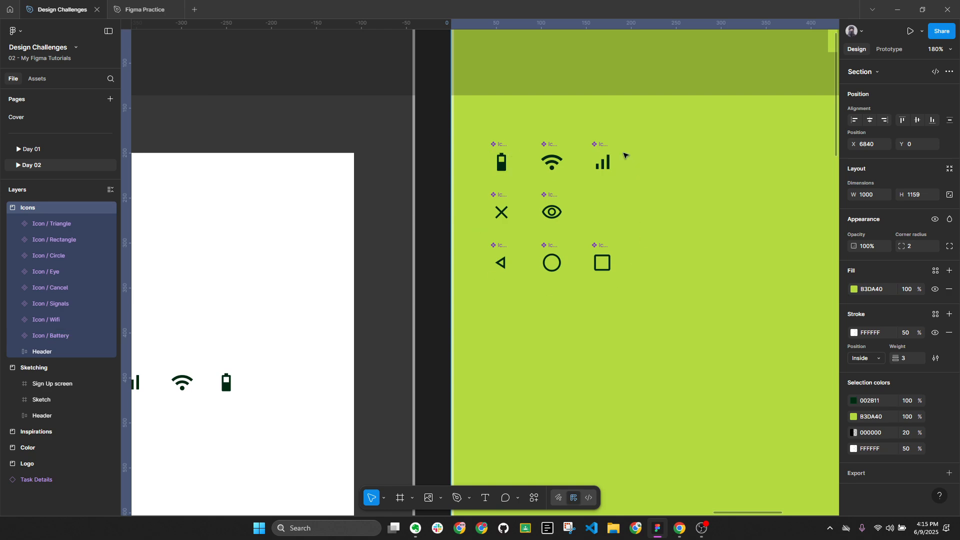
Move the Signals, Wifi and Battery icons together to the Sign Up frame's top-right corner
drag(418, 303, 729, 240)
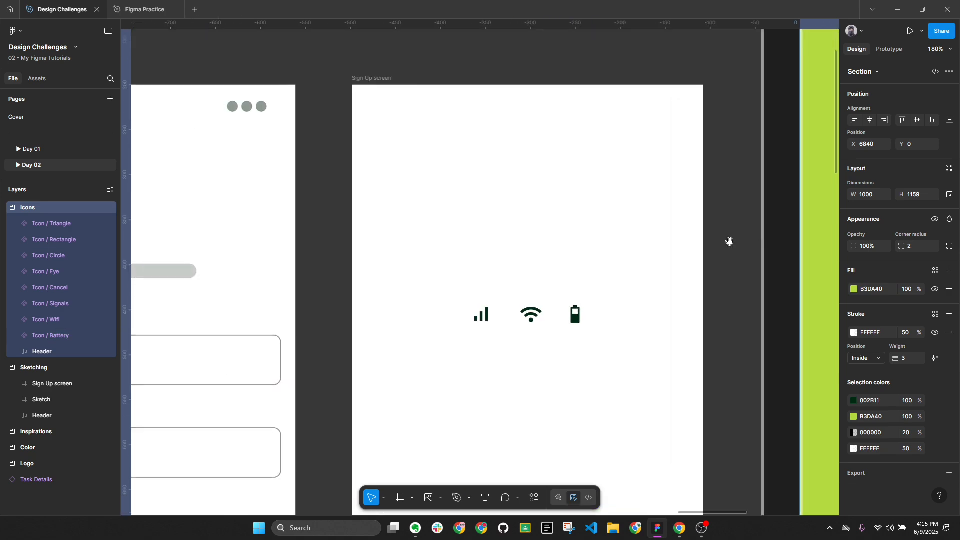
click(483, 321)
shift+click(531, 316)
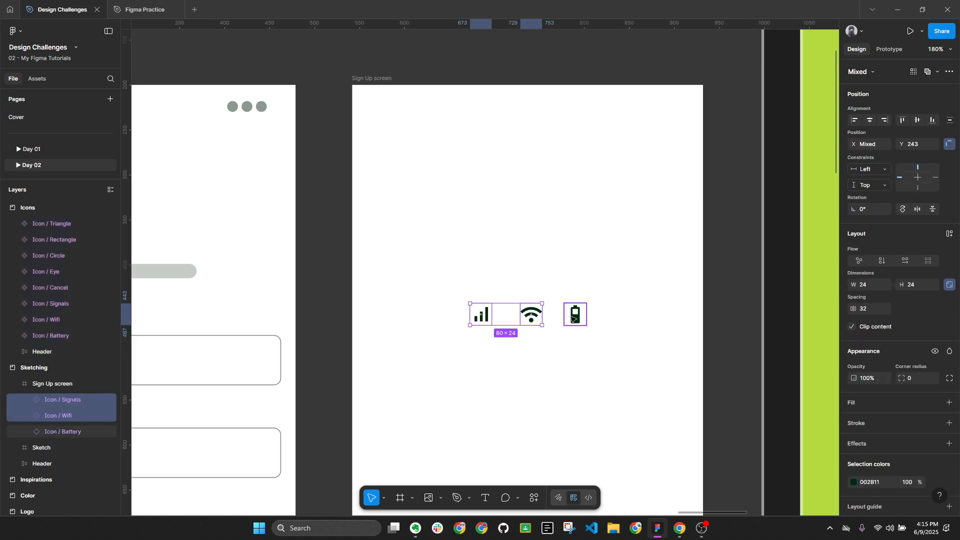
click(576, 316)
key(ctrl+a)
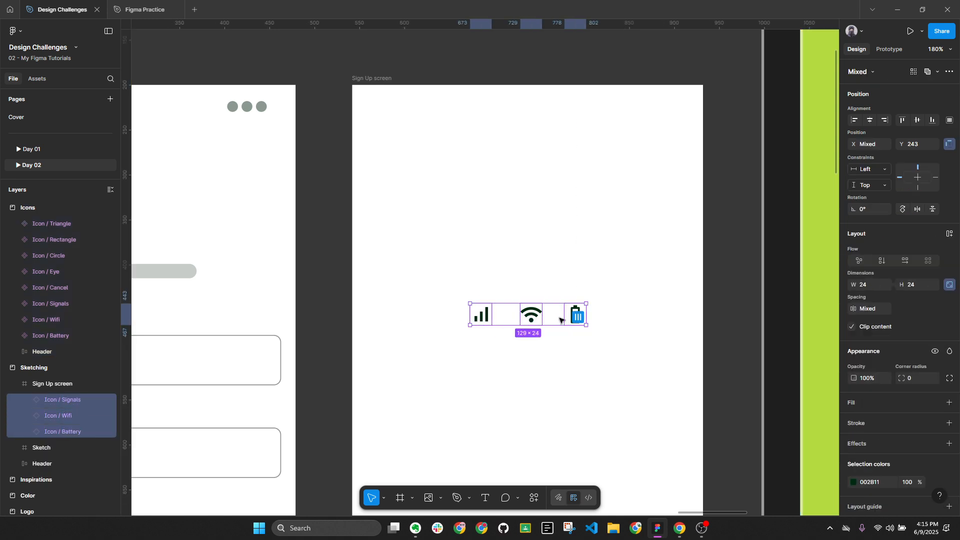
drag(566, 323, 652, 122)
scroll(598, 148, right, 5)
scroll(598, 148, up, 1)
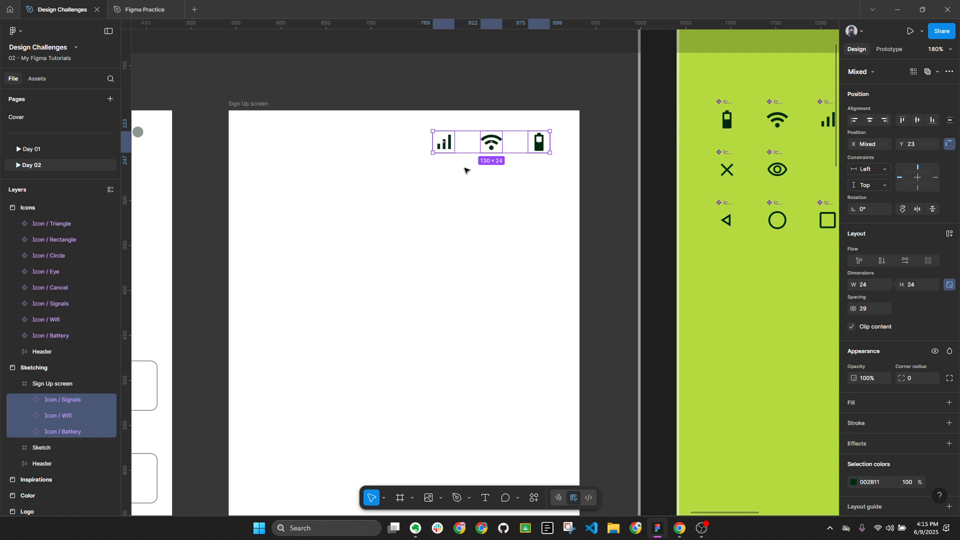
Delete a stray battery icon copy, then select the Sign Up frame and collapse layers with Alt+L
click(727, 118)
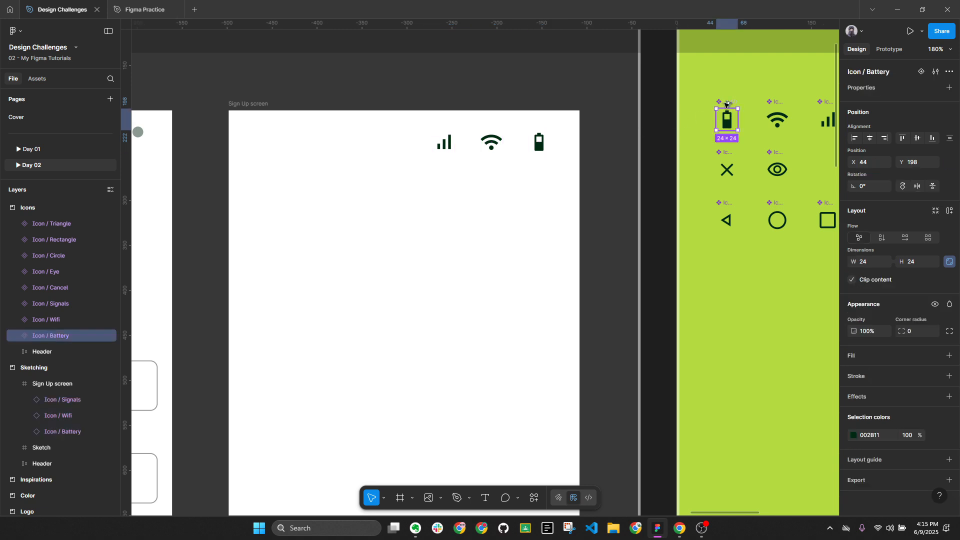
drag(725, 104, 736, 368)
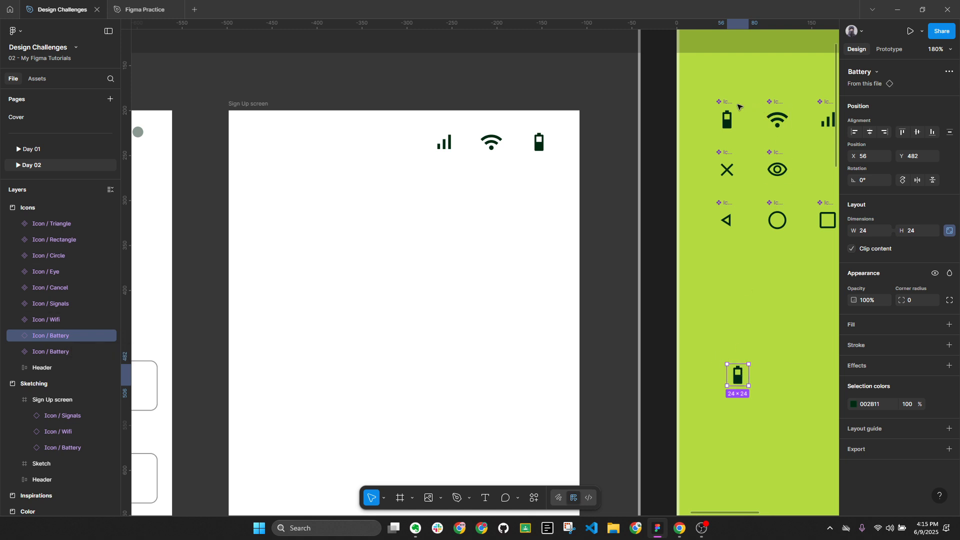
key(Delete)
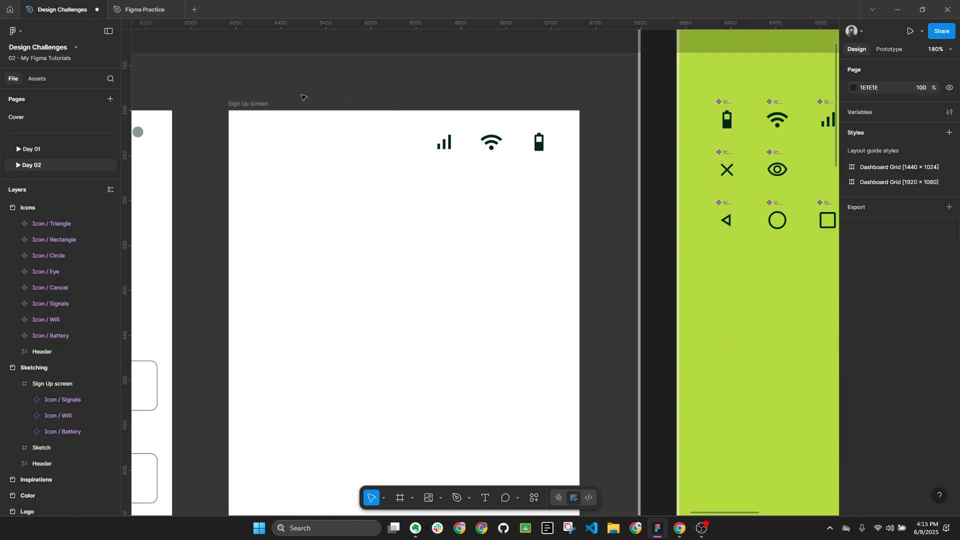
click(247, 104)
key(alt+l)
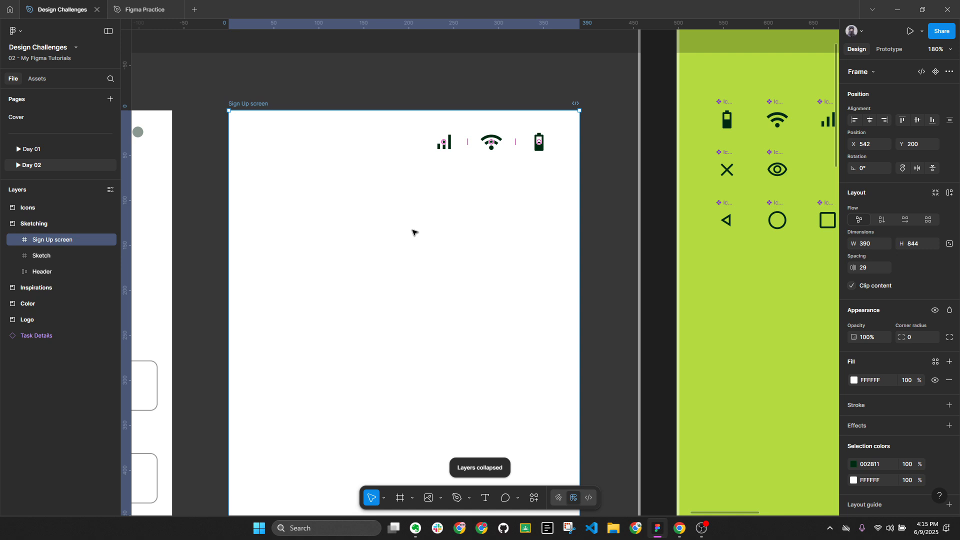
scroll(449, 230, up, 1)
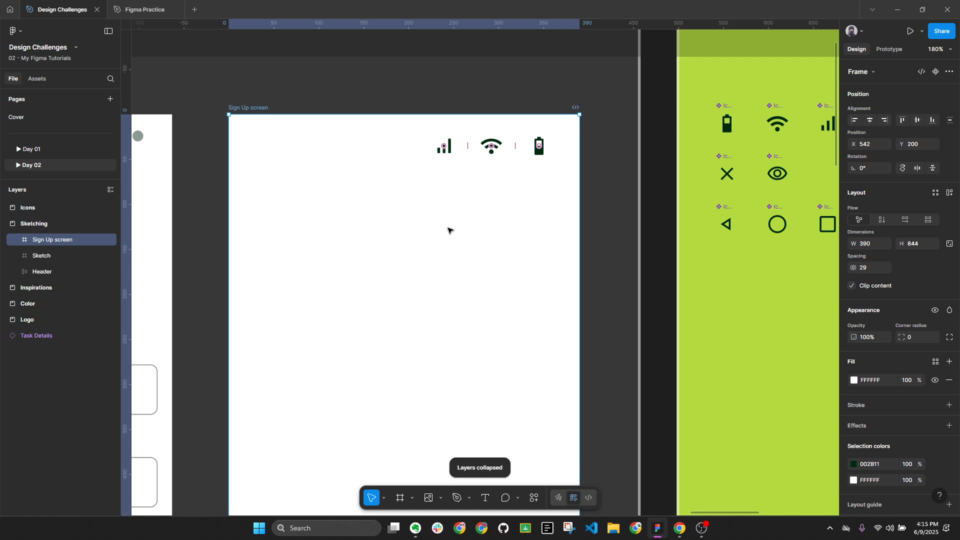
scroll(450, 221, down, 3)
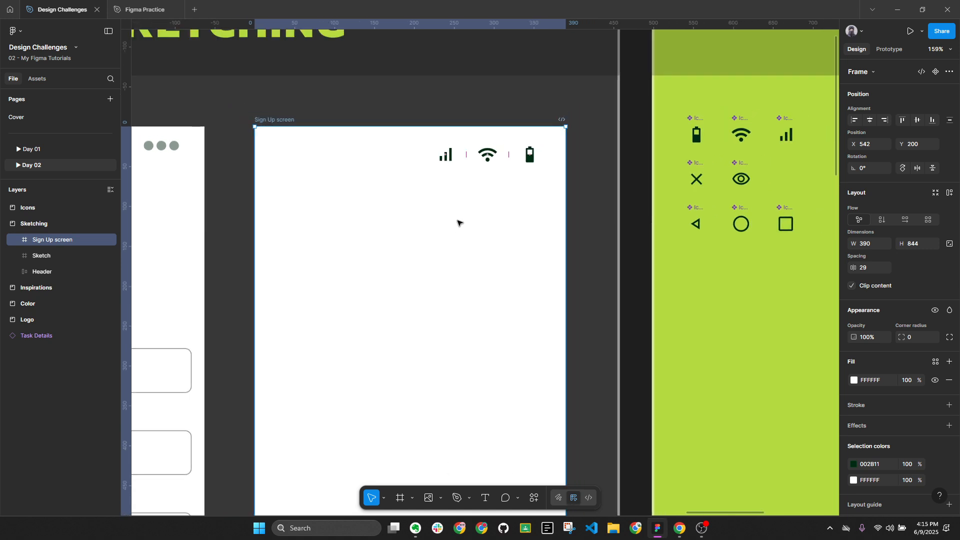
drag(459, 220, 506, 202)
scroll(506, 202, down, 2)
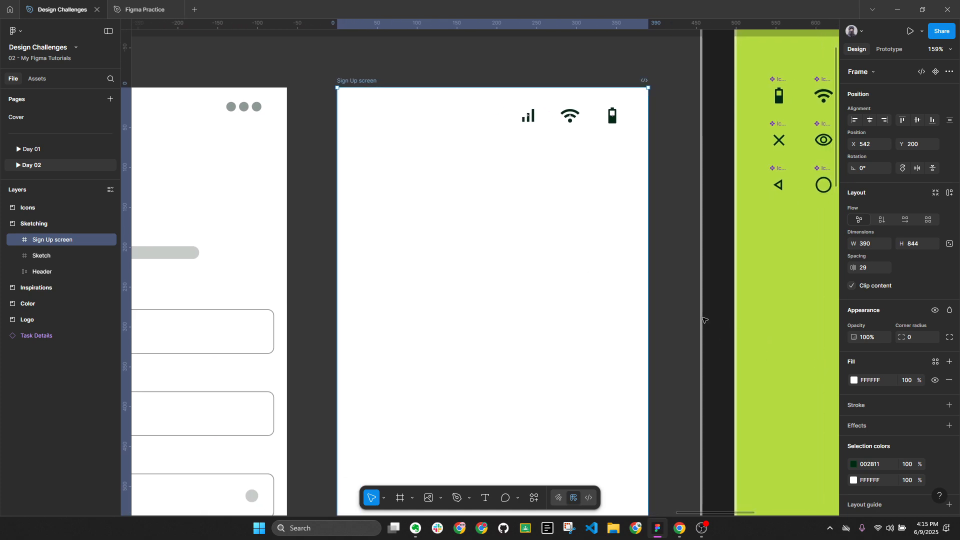
scroll(906, 352, down, 1)
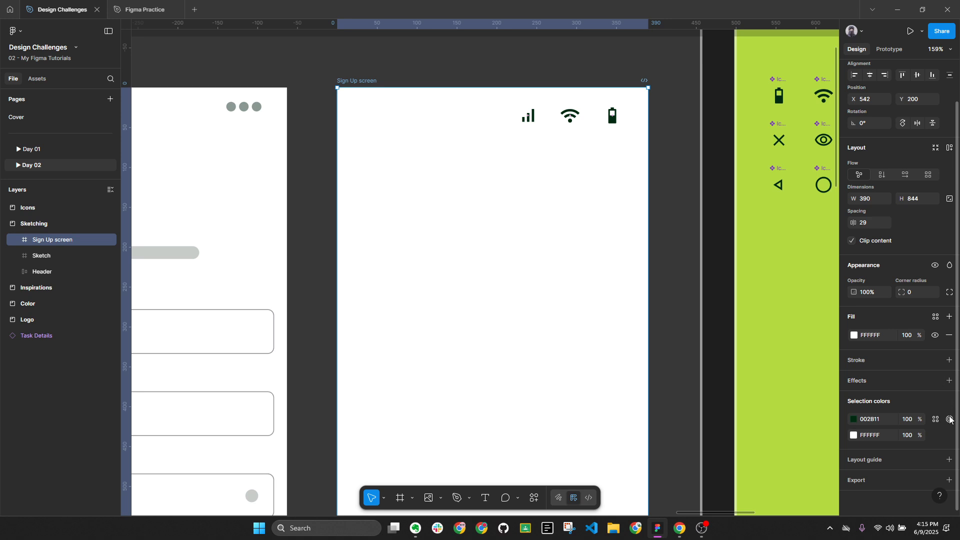
Add a 4-column layout guide to the Sign Up screen frame
click(950, 466)
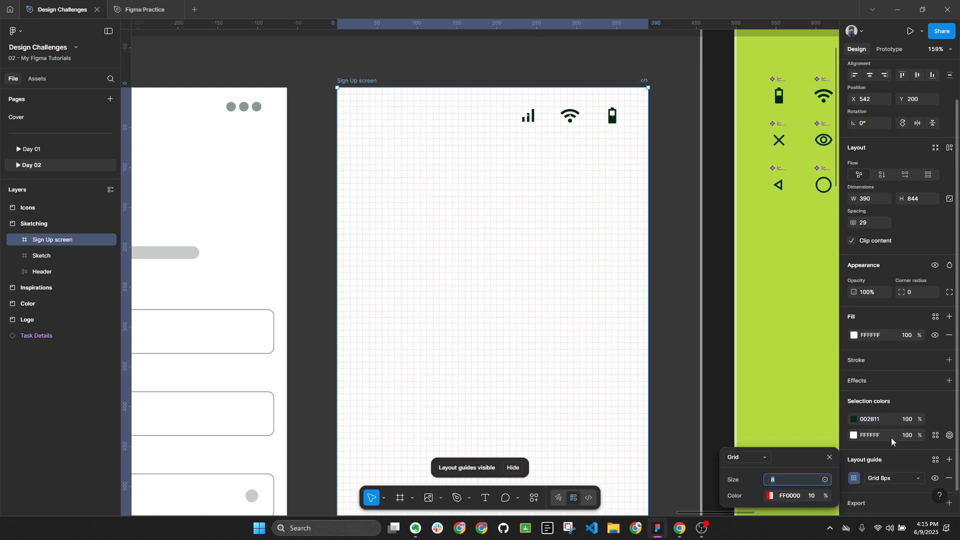
click(758, 460)
click(760, 469)
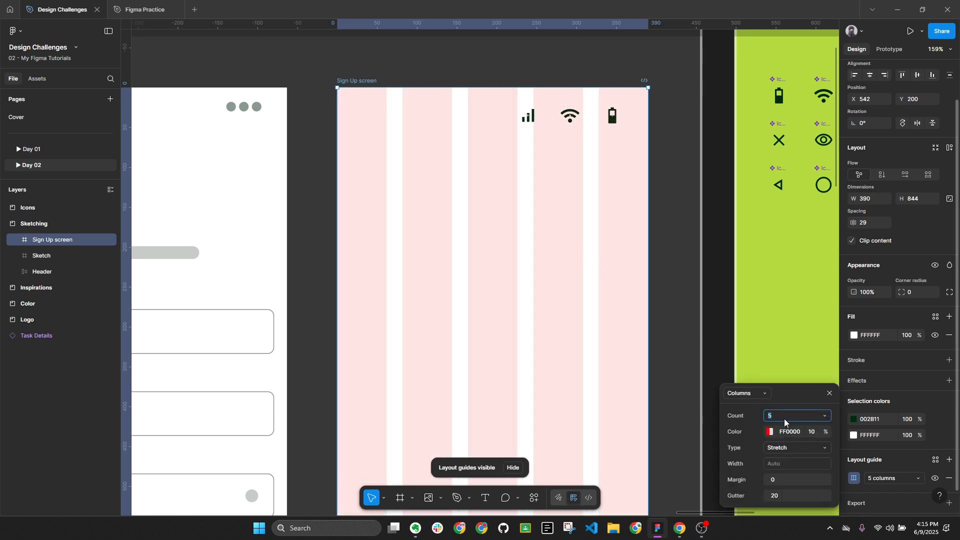
key(Return)
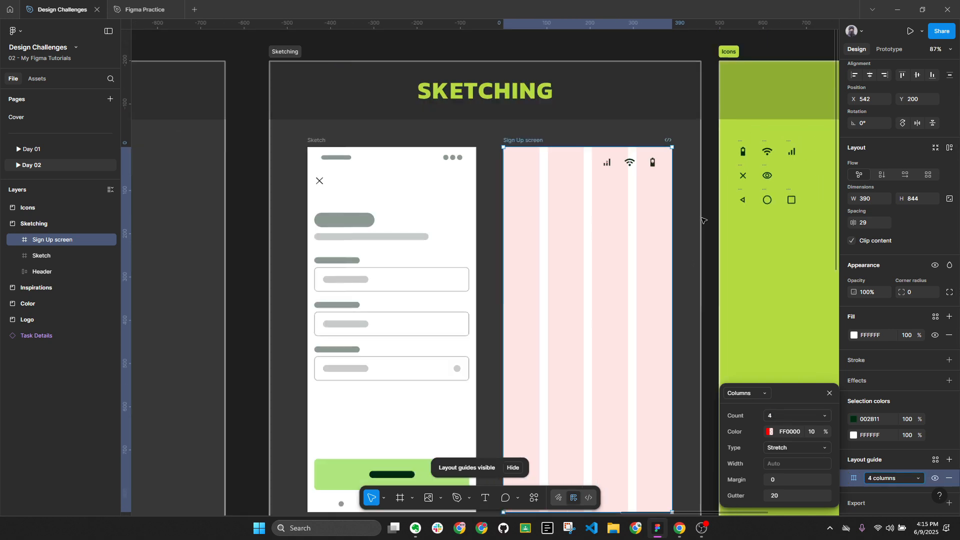
scroll(695, 217, down, 3)
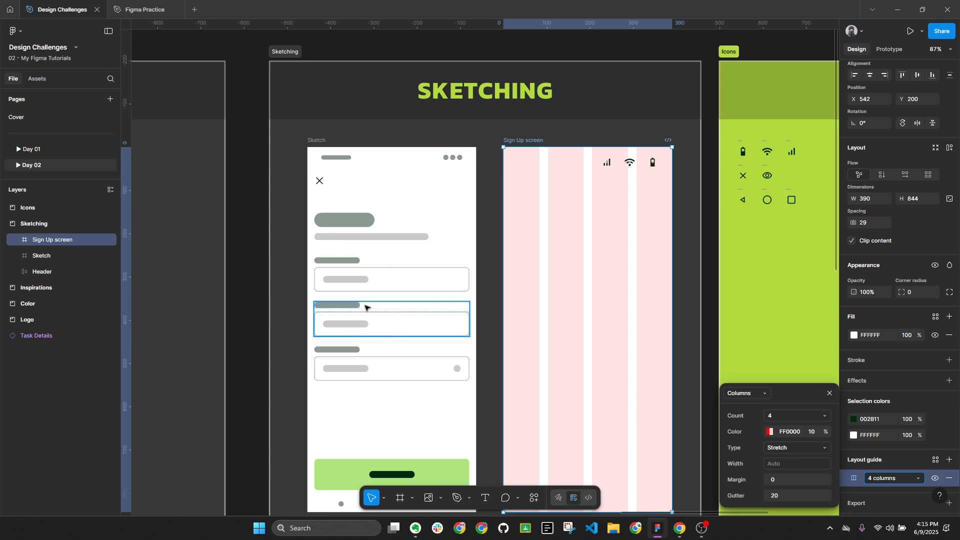
Colour the column guides grey A3A3A3, then select the guide margin field
click(770, 432)
click(608, 295)
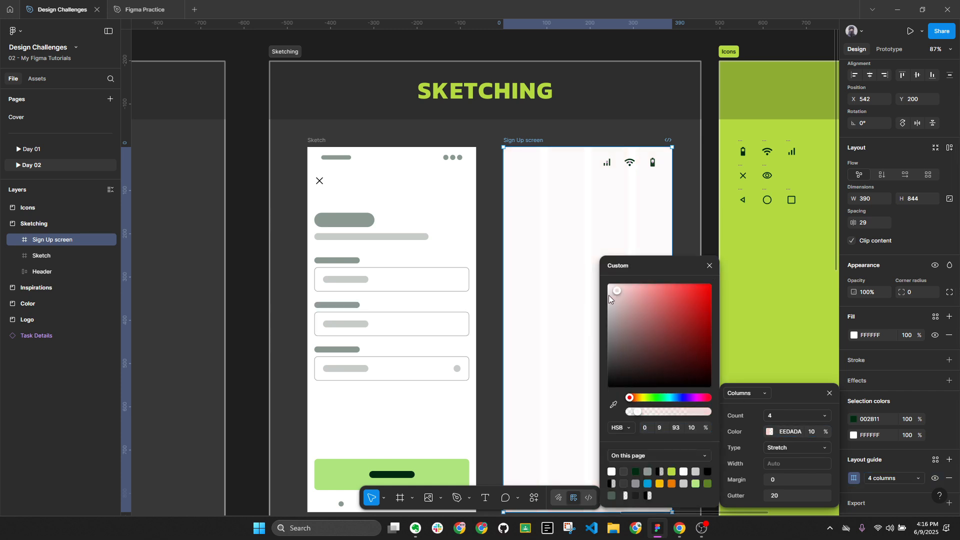
drag(609, 293, 596, 325)
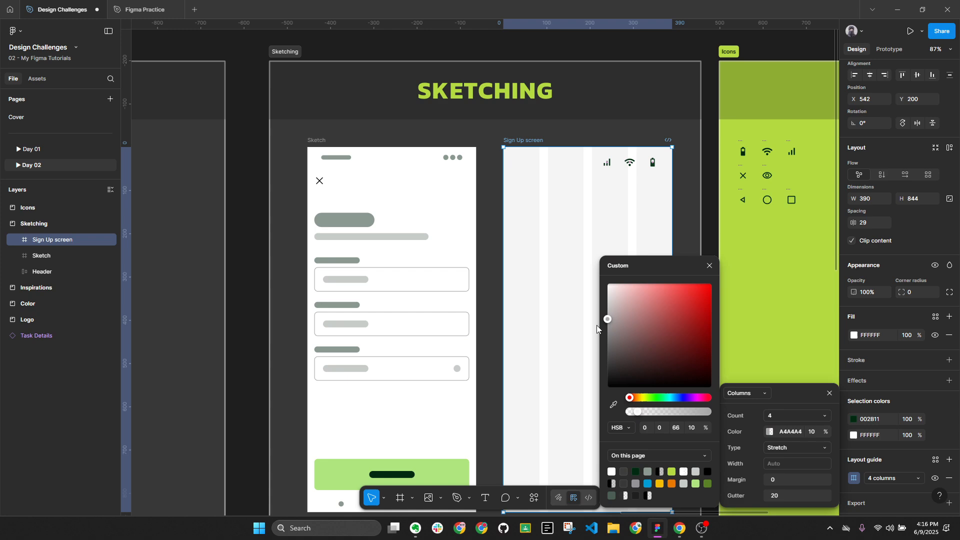
click(709, 267)
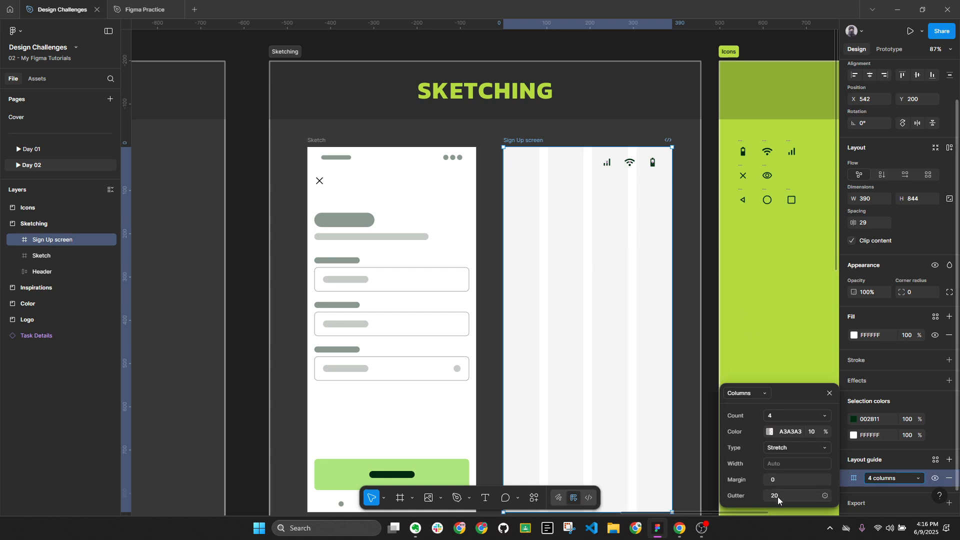
click(783, 480)
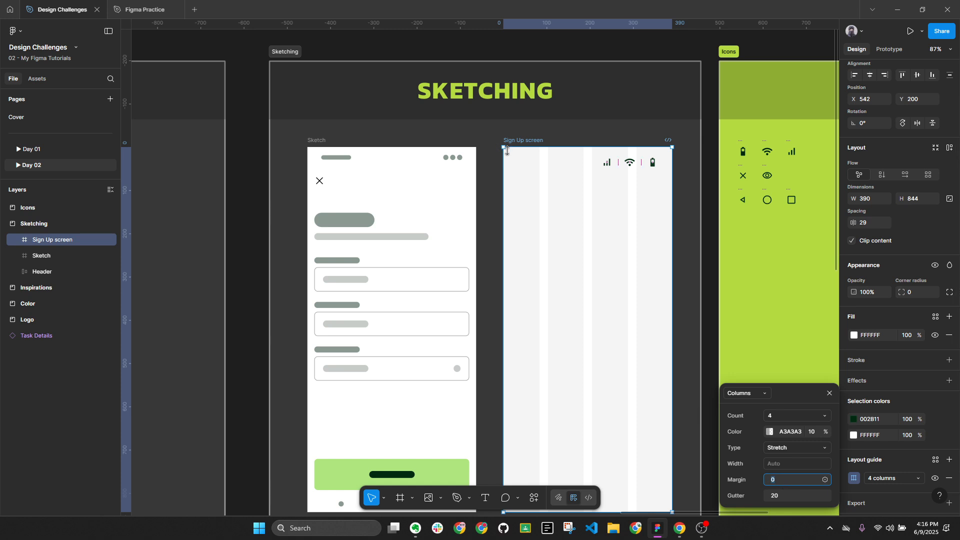
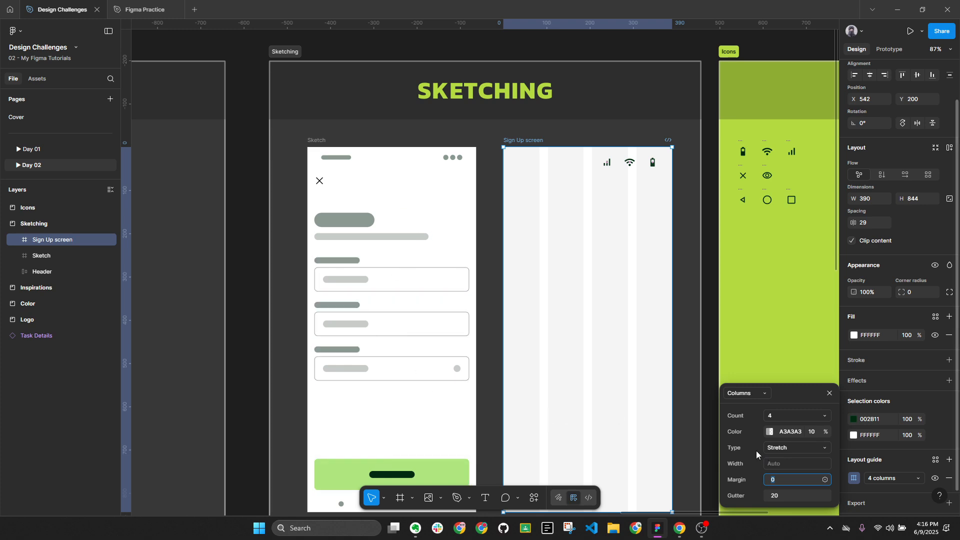
Set the 4-column layout grid's margin to 24 and gutter to 16
text(20)
key(BackSpace)
text(4)
key(Return)
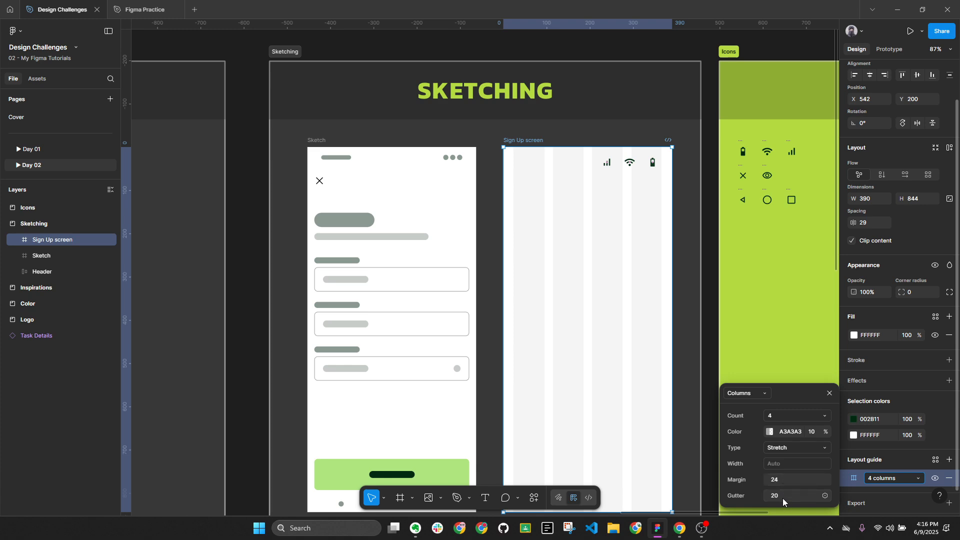
click(782, 497)
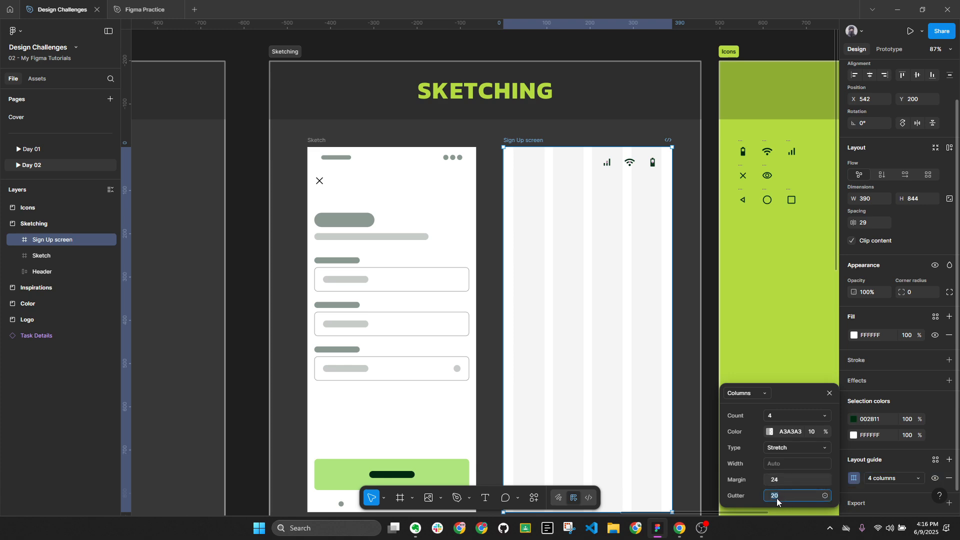
text(16)
key(Return)
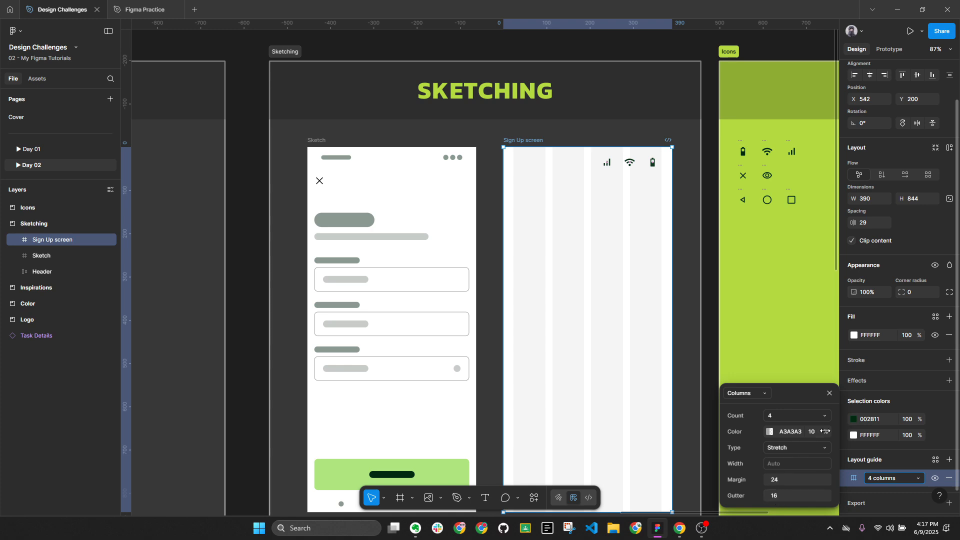
Move the battery icon to the screen's right edge and place the Wi-Fi icon beside it
click(830, 394)
scroll(654, 166, up, 2)
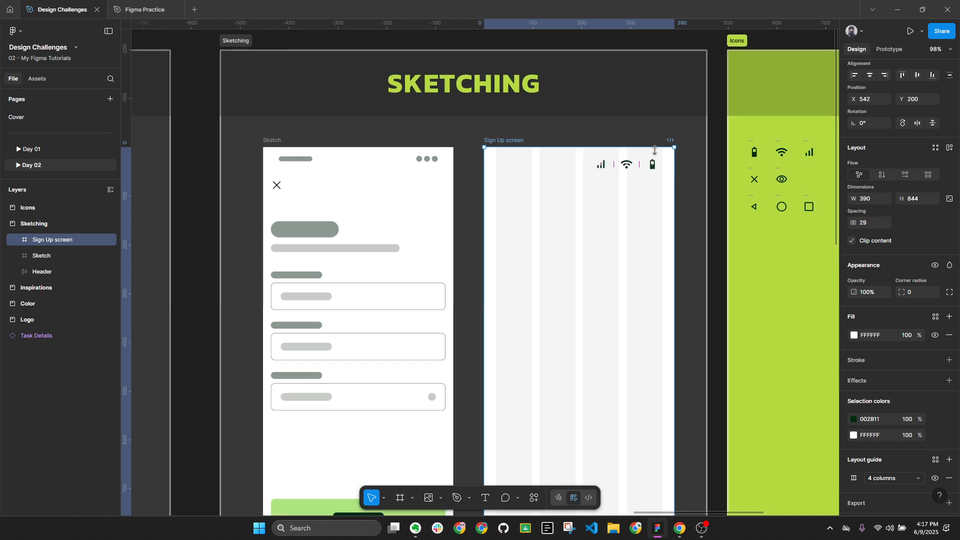
click(653, 165)
shift+click(626, 165)
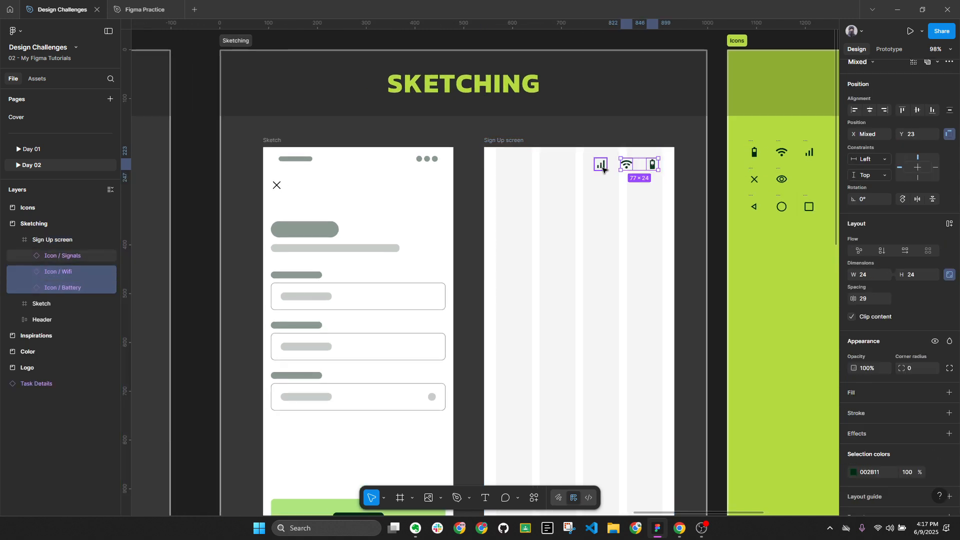
shift+click(602, 165)
scroll(629, 169, up, 4)
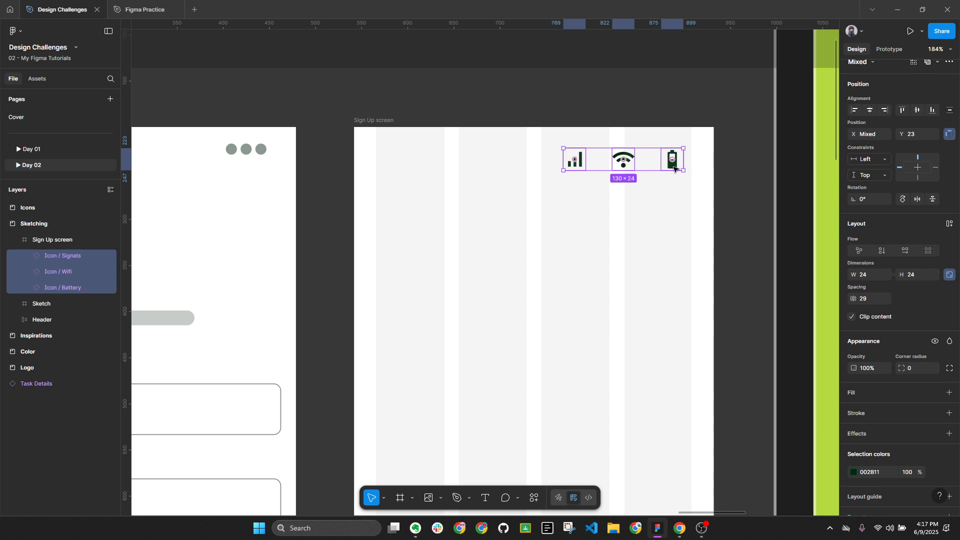
click(674, 168)
scroll(674, 166, up, 3)
drag(674, 165, 686, 163)
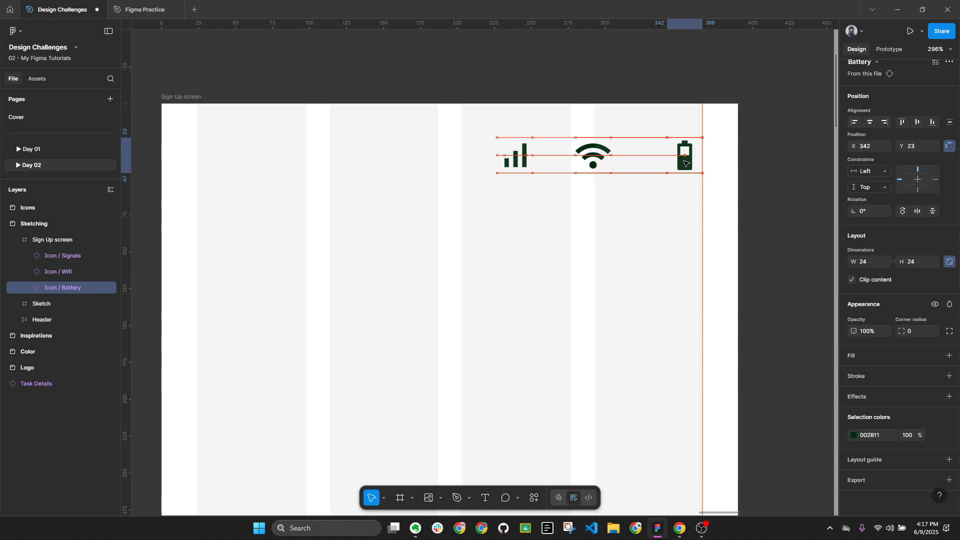
drag(593, 158, 630, 157)
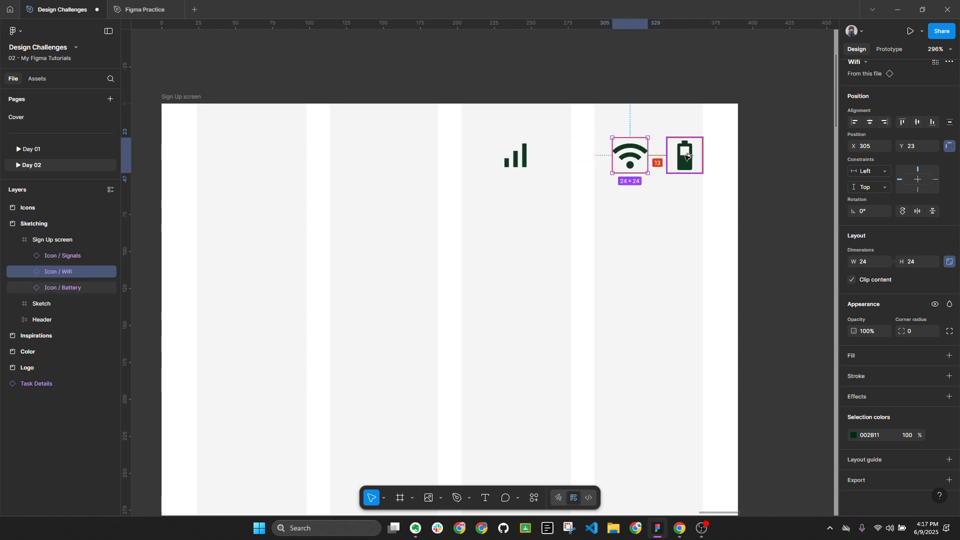
key(Right)
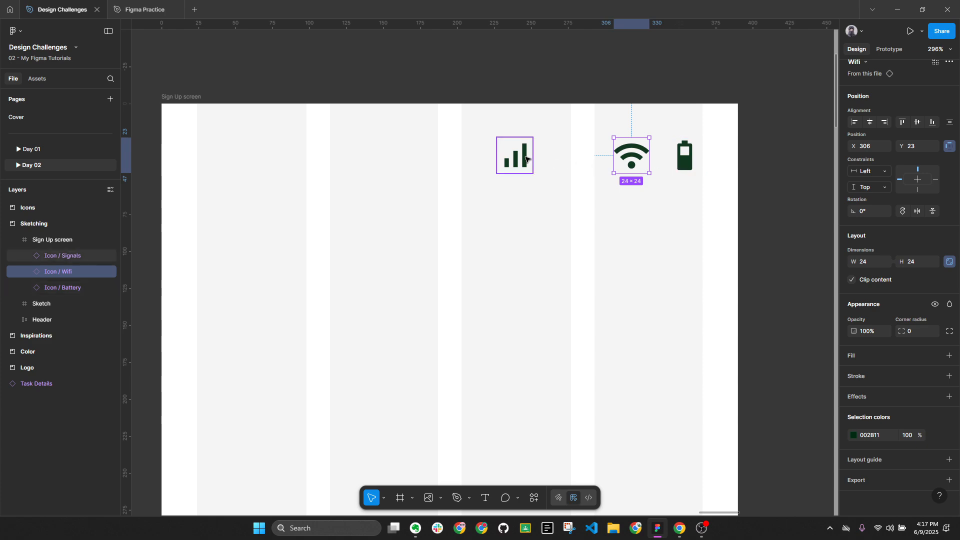
Move the signal icon next to Wi-Fi, checking the gap with a temporary measuring rectangle
drag(526, 159, 589, 159)
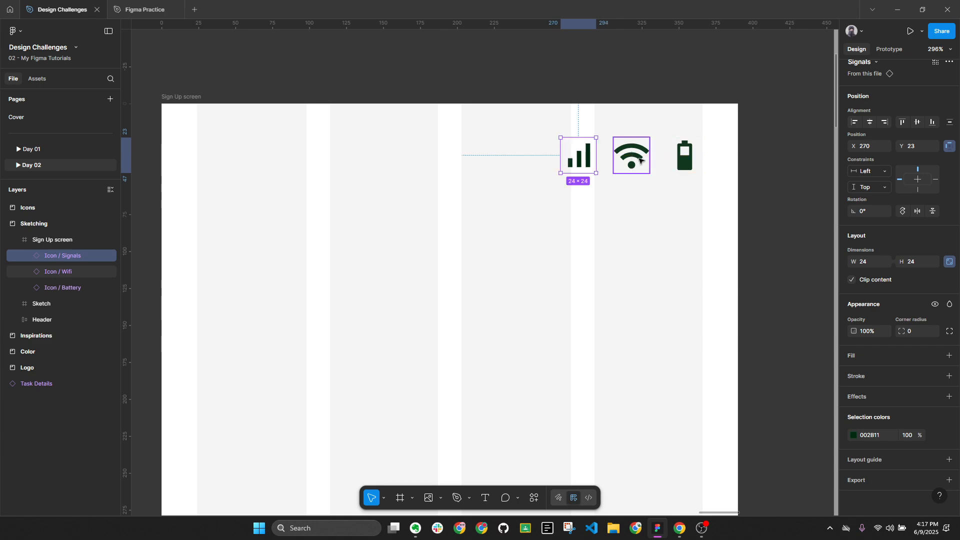
scroll(676, 163, down, 3)
scroll(422, 199, down, 5)
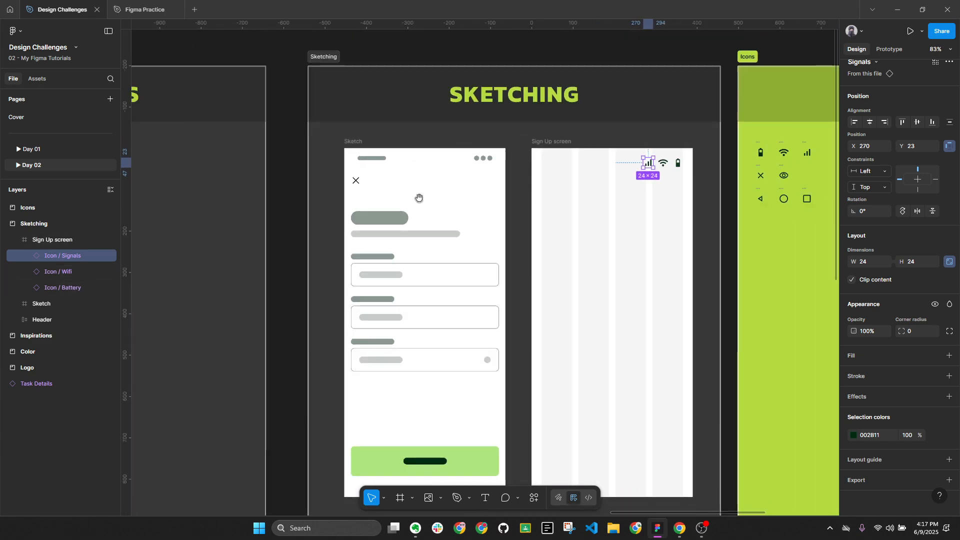
scroll(423, 200, left, 8)
scroll(419, 202, up, 10)
scroll(420, 203, up, 5)
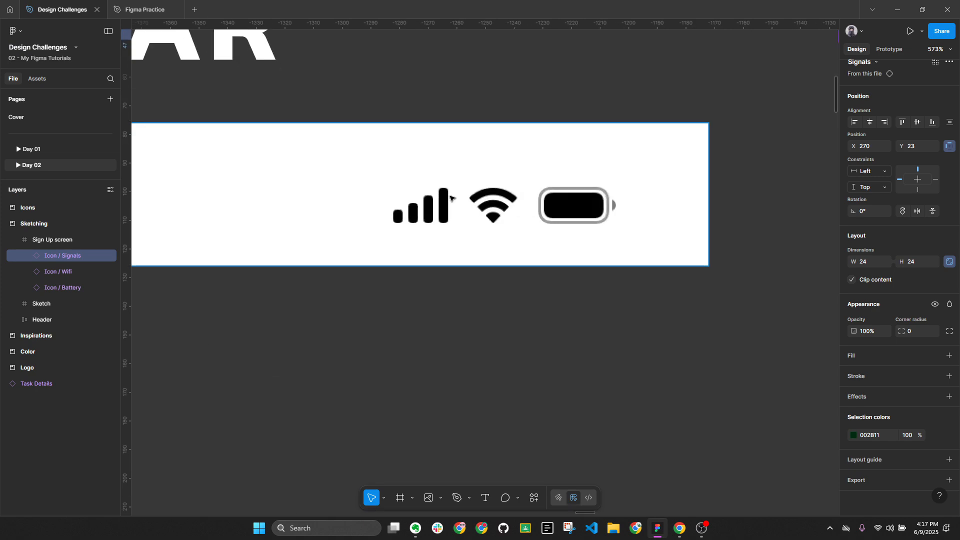
key(r)
scroll(454, 176, up, 1)
drag(451, 170, 466, 265)
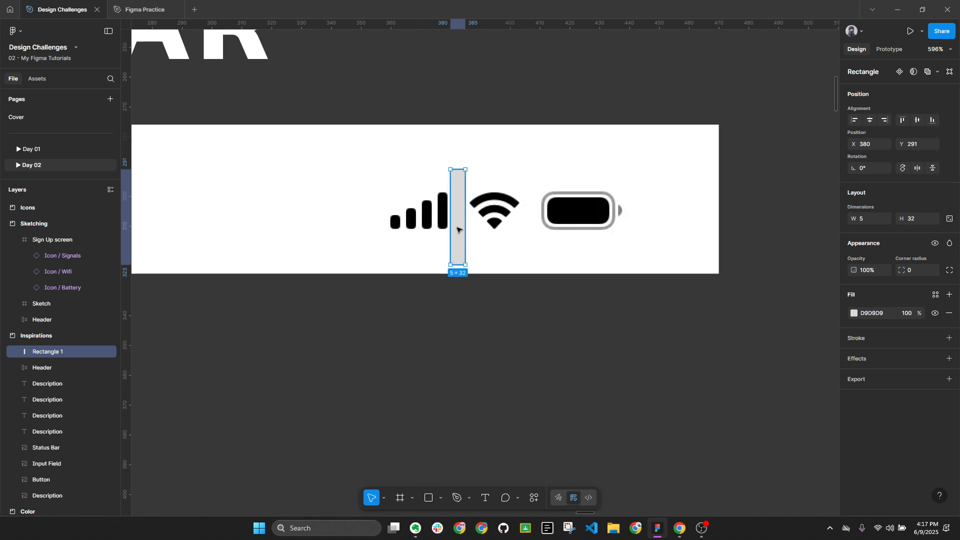
drag(450, 230, 454, 230)
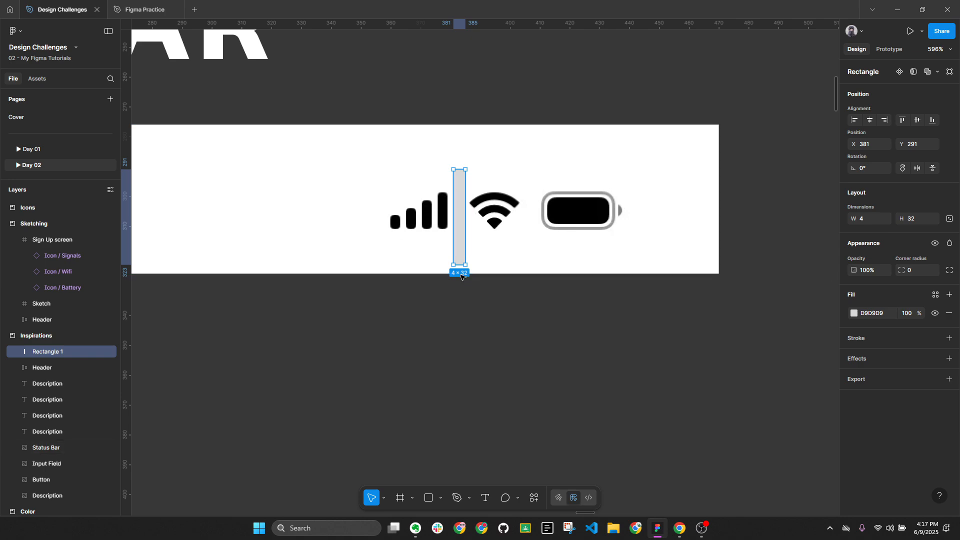
key(Delete)
Select the signal, Wi-Fi and battery icons together to confirm their even 12 spacing
scroll(483, 206, down, 5)
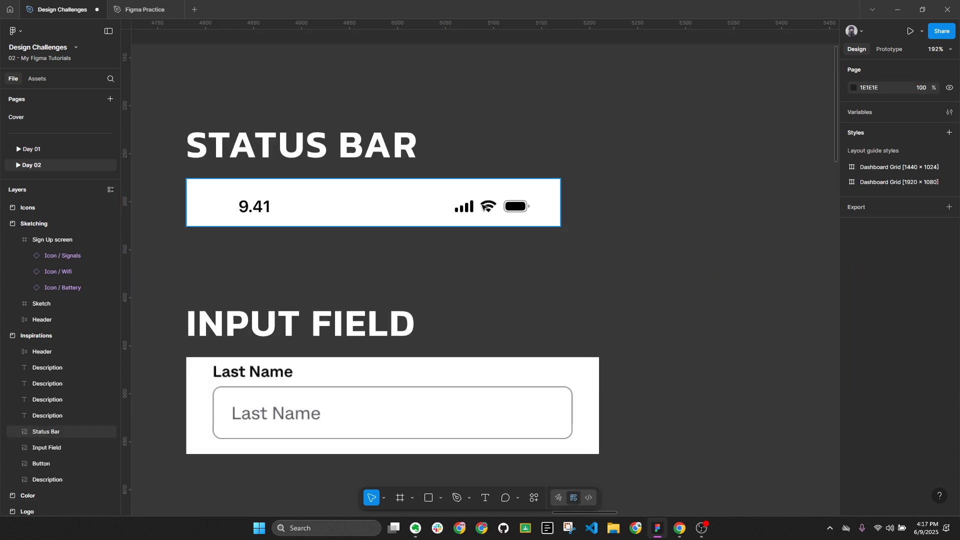
scroll(484, 207, down, 3)
scroll(658, 201, right, 10)
scroll(615, 219, up, 10)
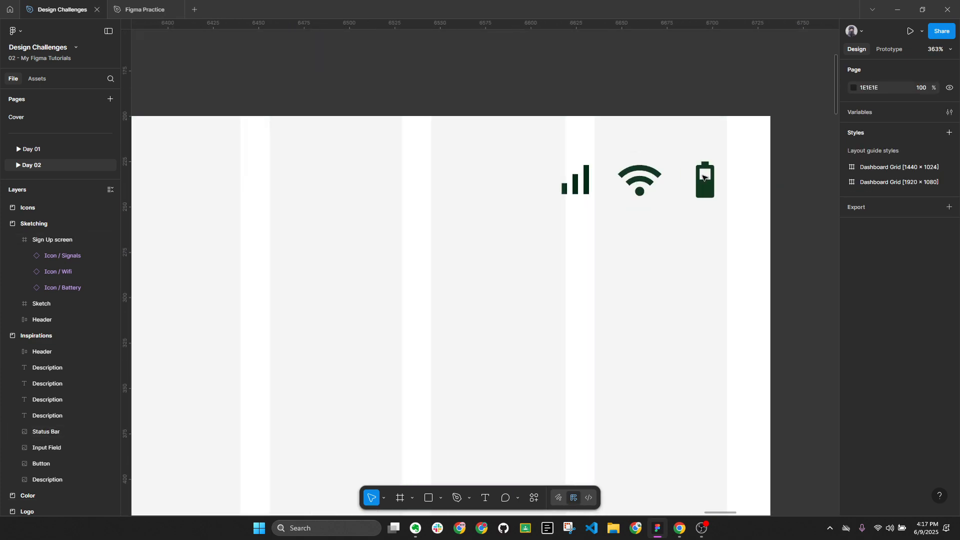
click(703, 178)
shift+click(641, 176)
shift+click(587, 183)
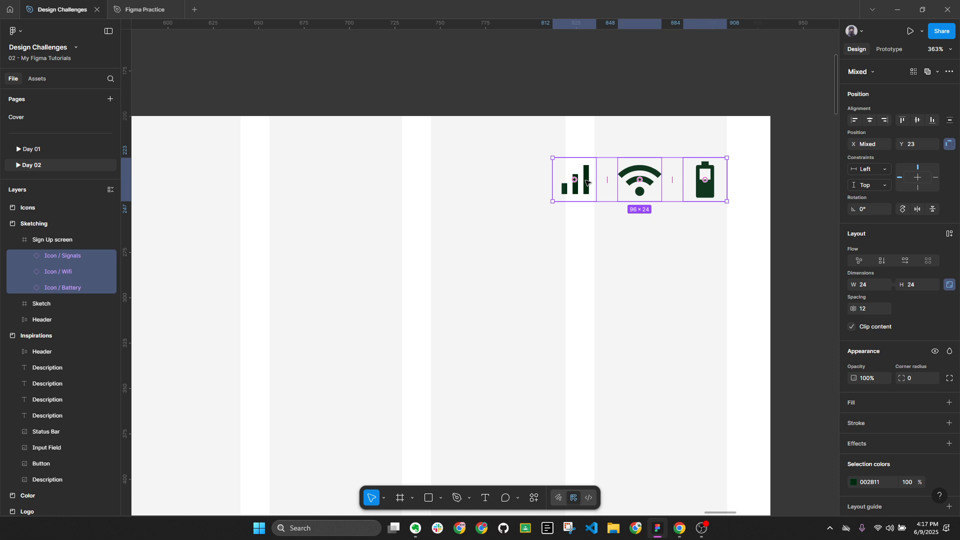
click(714, 230)
scroll(713, 230, down, 5)
Select the Spline Sans typography text in the Logo frame
scroll(496, 203, down, 4)
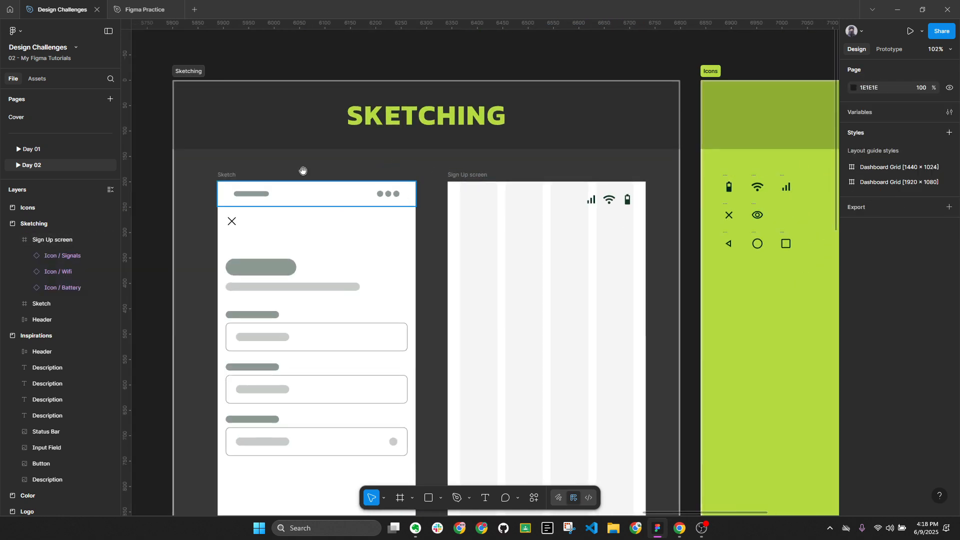
scroll(302, 200, left, 8)
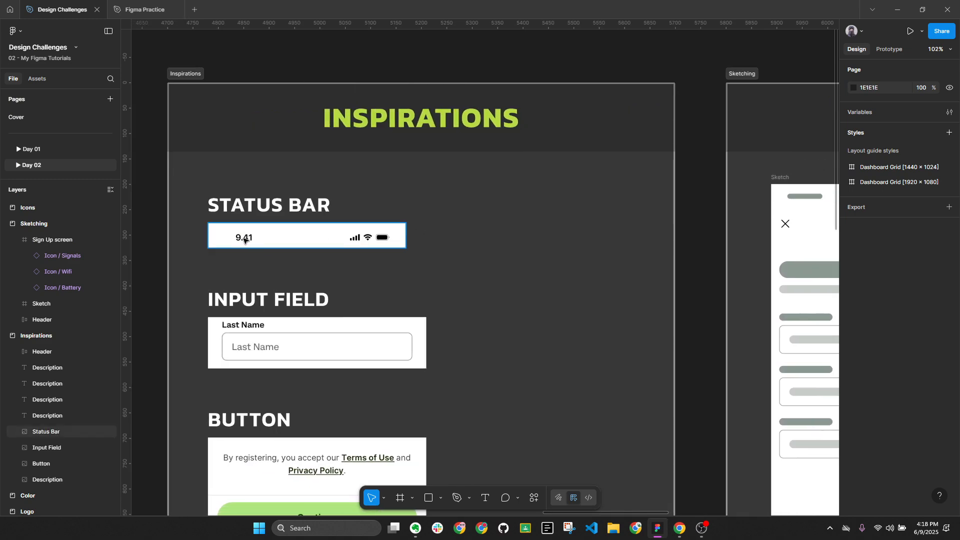
scroll(373, 260, right, 15)
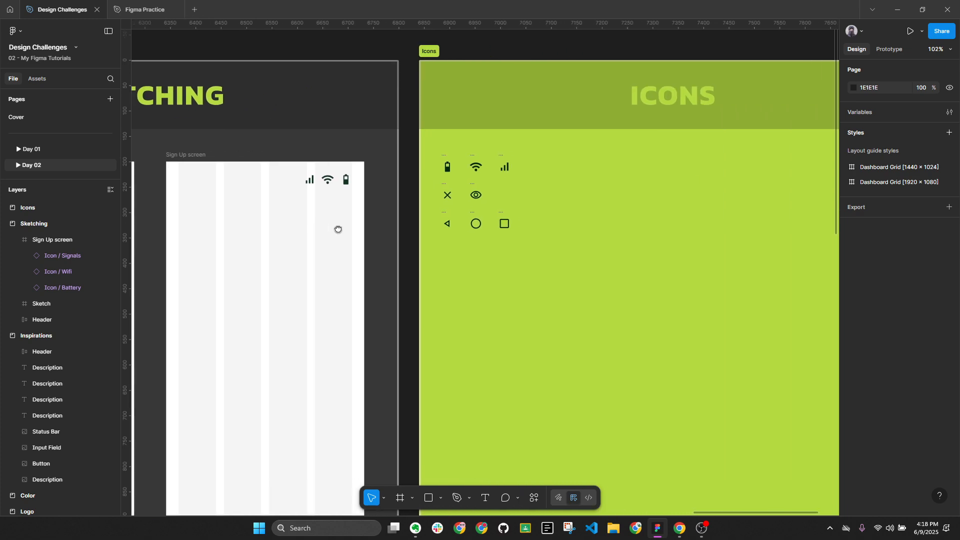
scroll(338, 229, down, 5)
scroll(510, 249, left, 15)
scroll(200, 286, up, 4)
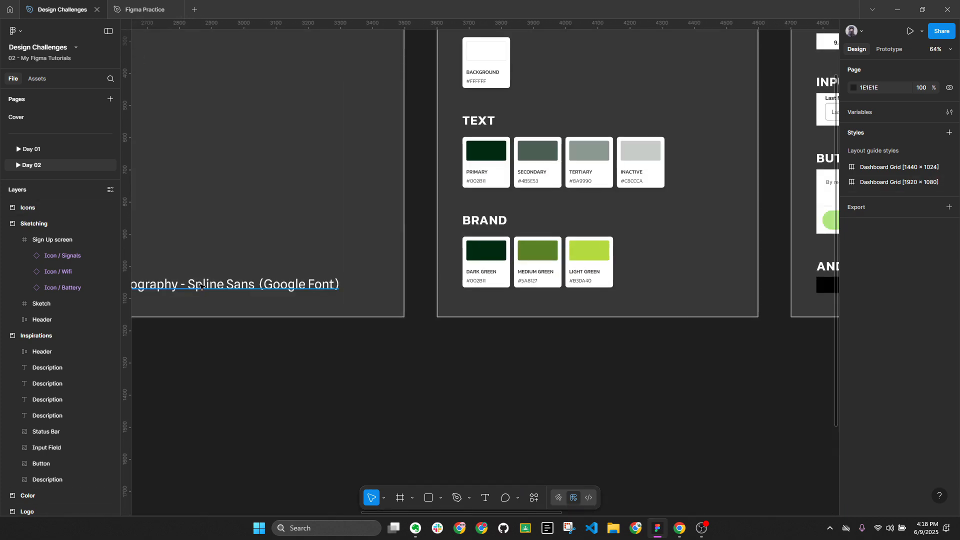
click(200, 287)
Paste the typography text into the Sign Up screen below the status icons, at X 18, Y 116
scroll(250, 295, down, 3)
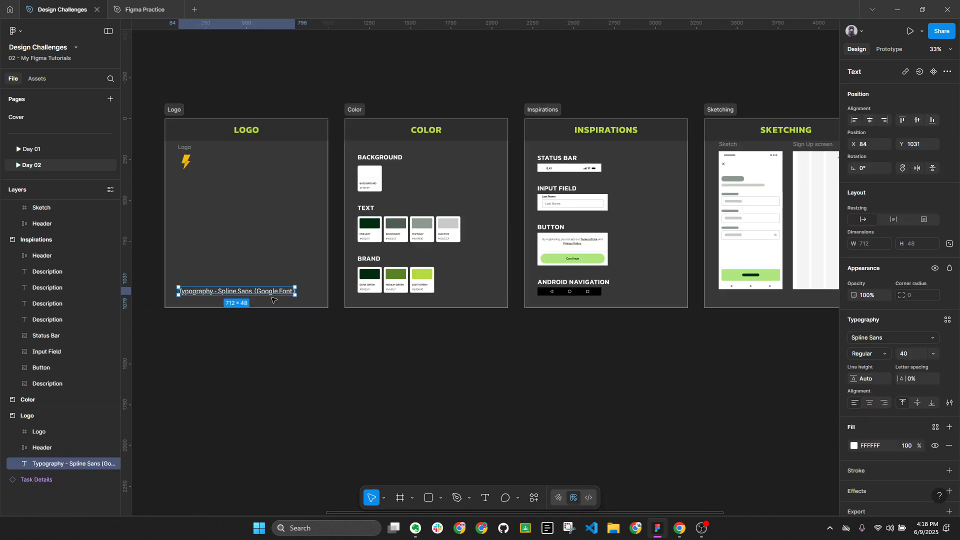
scroll(300, 290, right, 5)
scroll(696, 199, up, 5)
scroll(625, 210, right, 3)
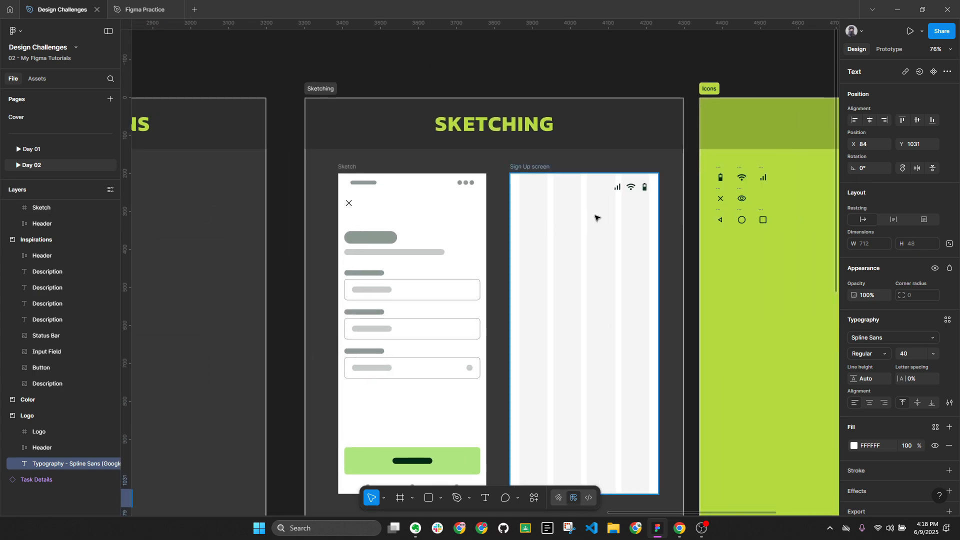
scroll(585, 225, up, 4)
key(ctrl+v)
drag(499, 260, 655, 223)
scroll(706, 155, up, 4)
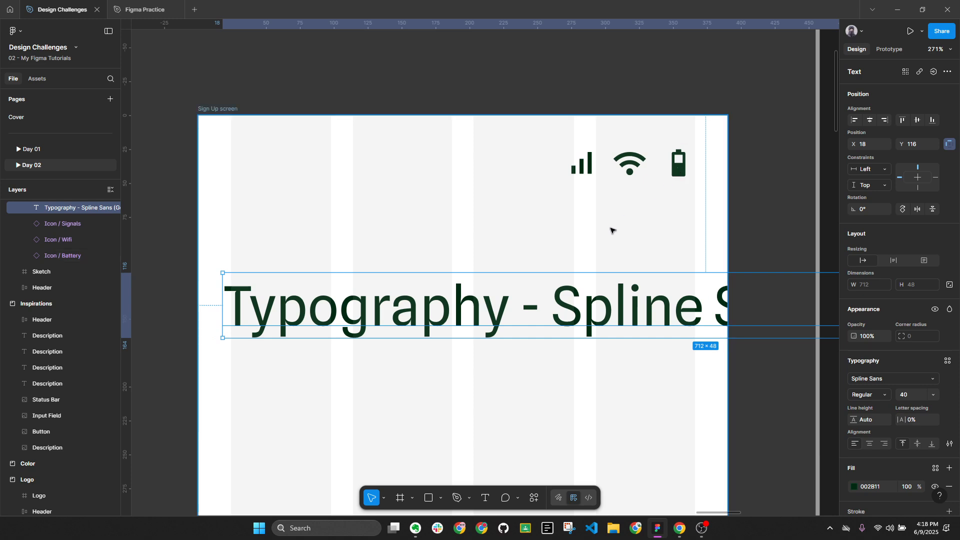
scroll(615, 270, down, 1)
Change the pasted text to 04:18 at font size 12
double_click(592, 299)
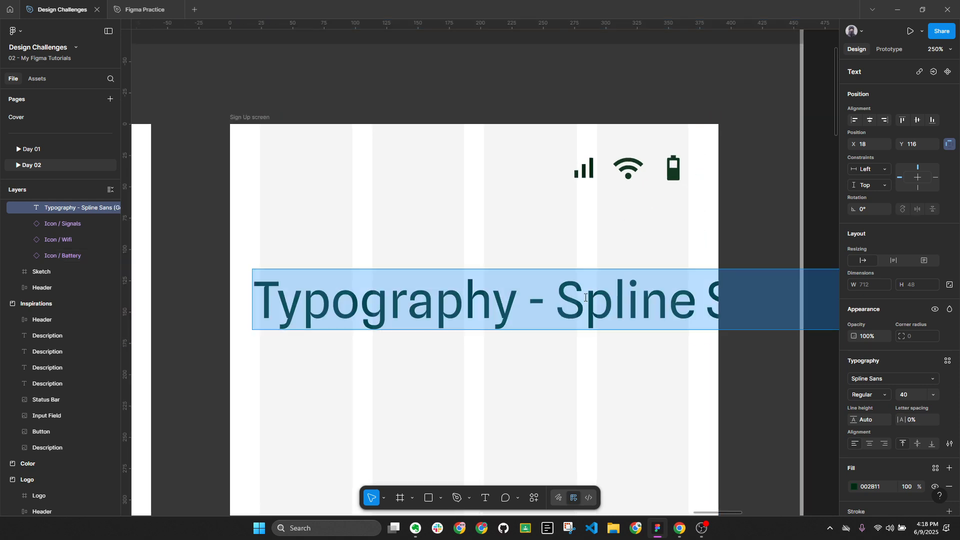
text(0)
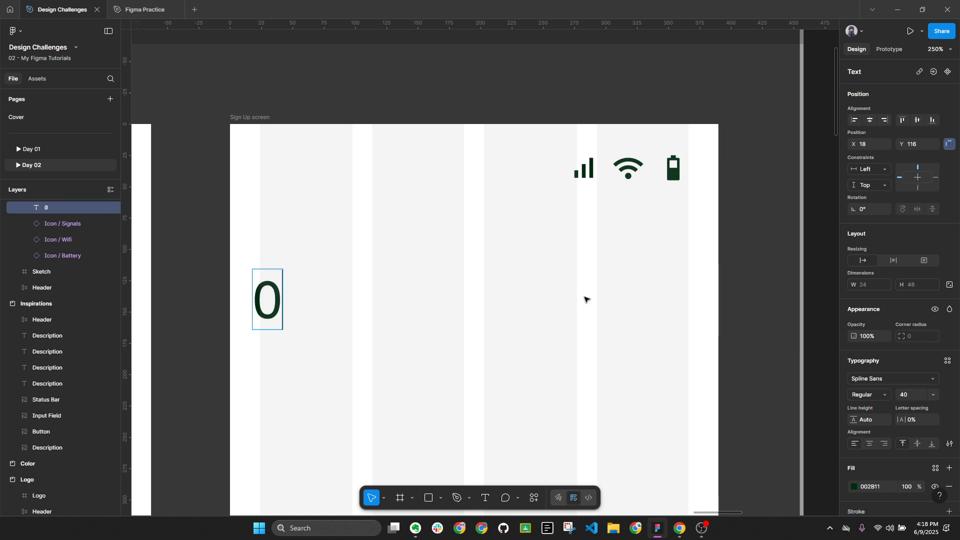
text(4:18)
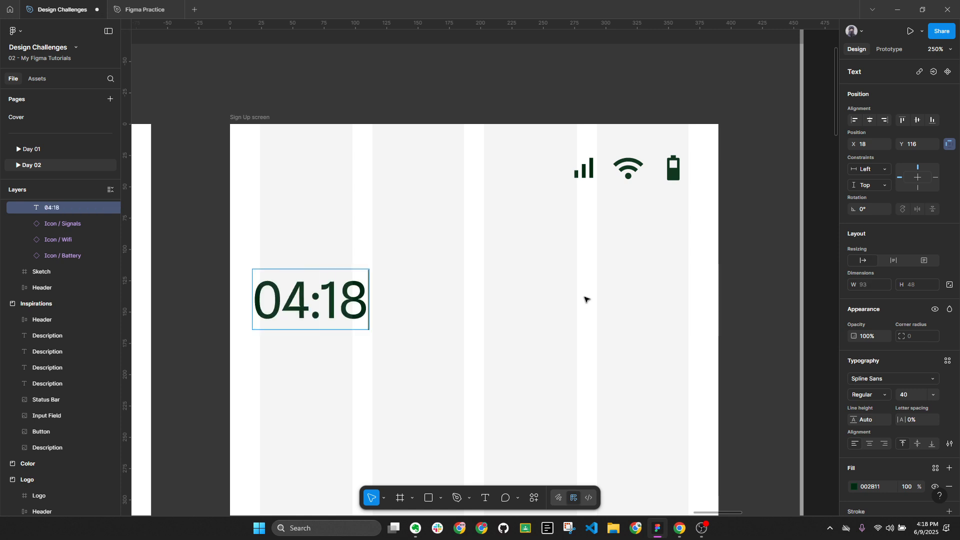
key(Escape)
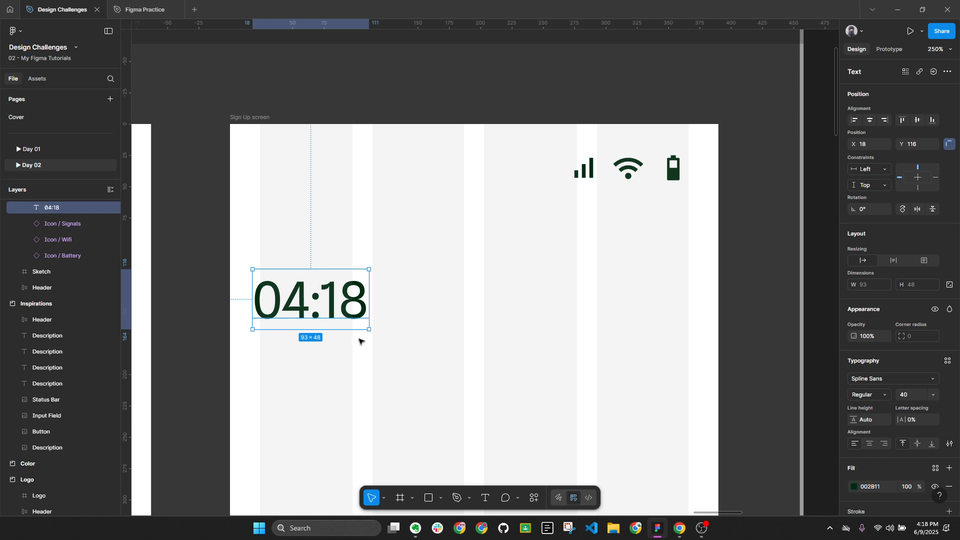
click(933, 395)
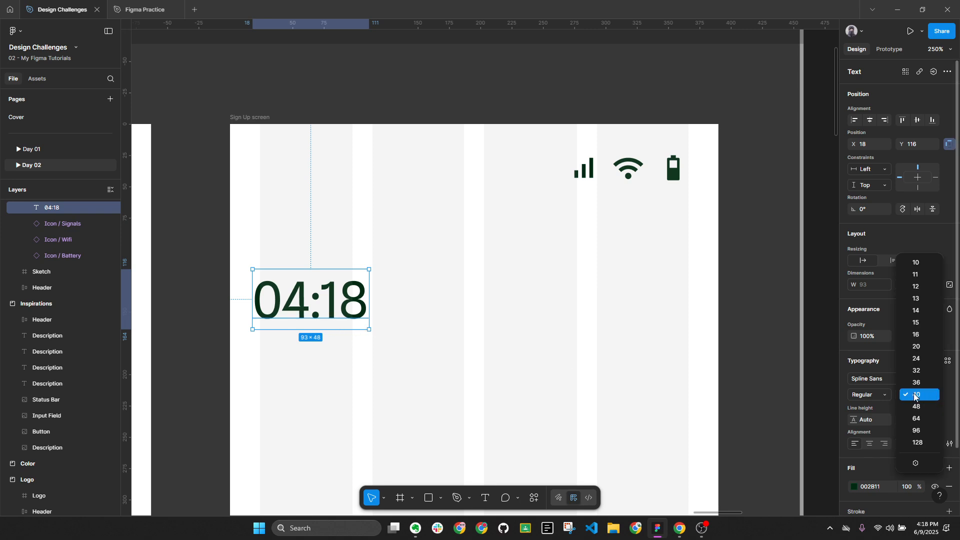
click(919, 287)
Paste a copy of the 04:18 time beside the 9.41 time in Inspirations and set it to size 14
click(469, 324)
click(280, 278)
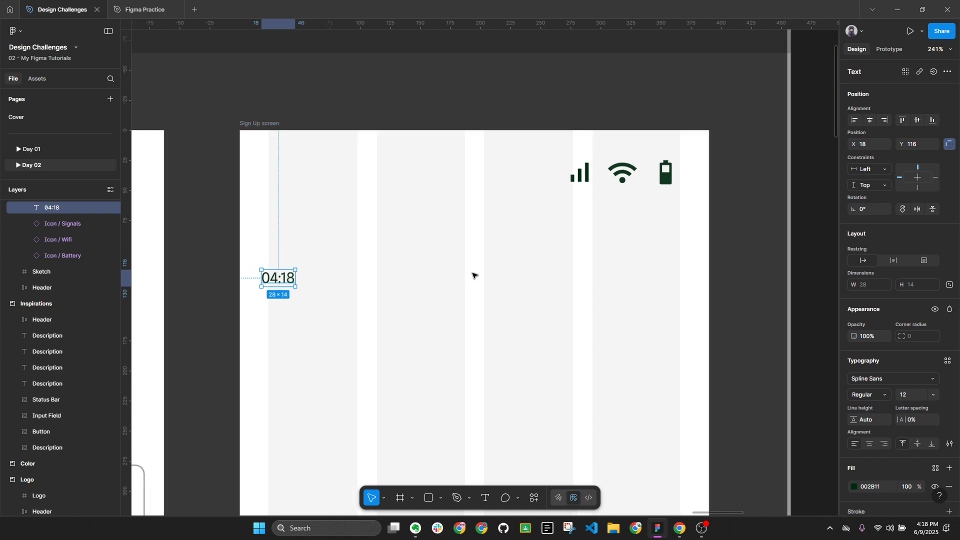
scroll(474, 274, down, 5)
scroll(463, 266, left, 10)
scroll(564, 270, up, 8)
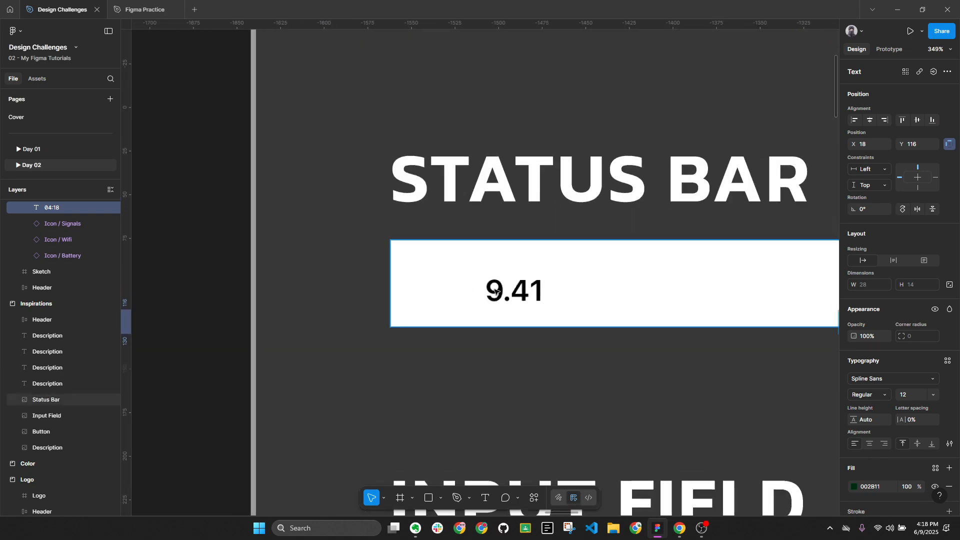
key(ctrl+v)
drag(483, 269, 616, 295)
click(934, 353)
click(908, 366)
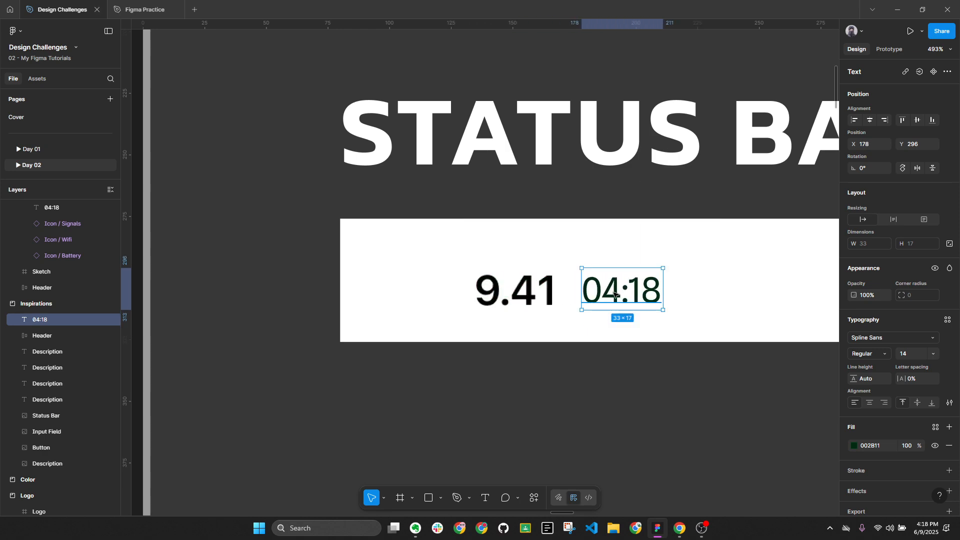
Change the copy to 4:18 in SemiBold, then cut it out of Inspirations
double_click(607, 294)
key(Left)
key(Delete)
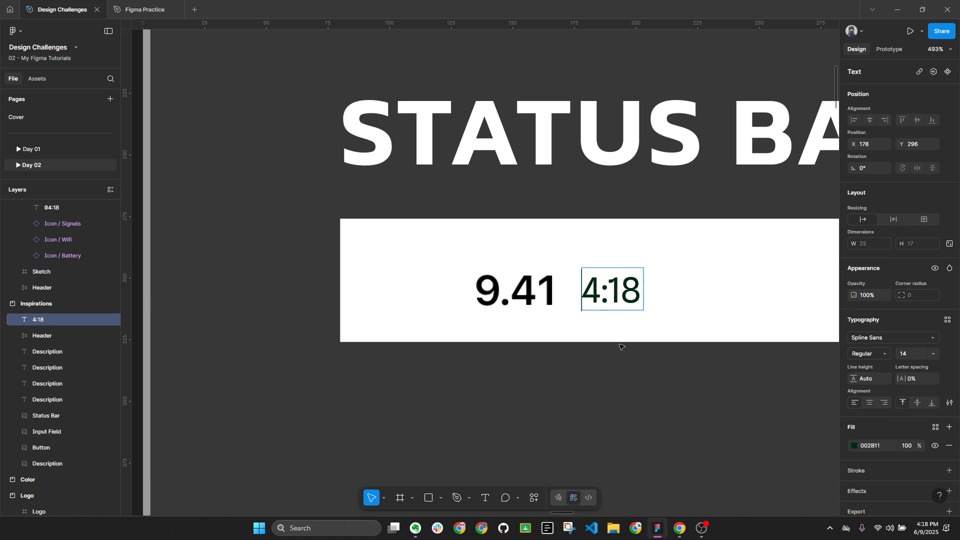
key(Escape)
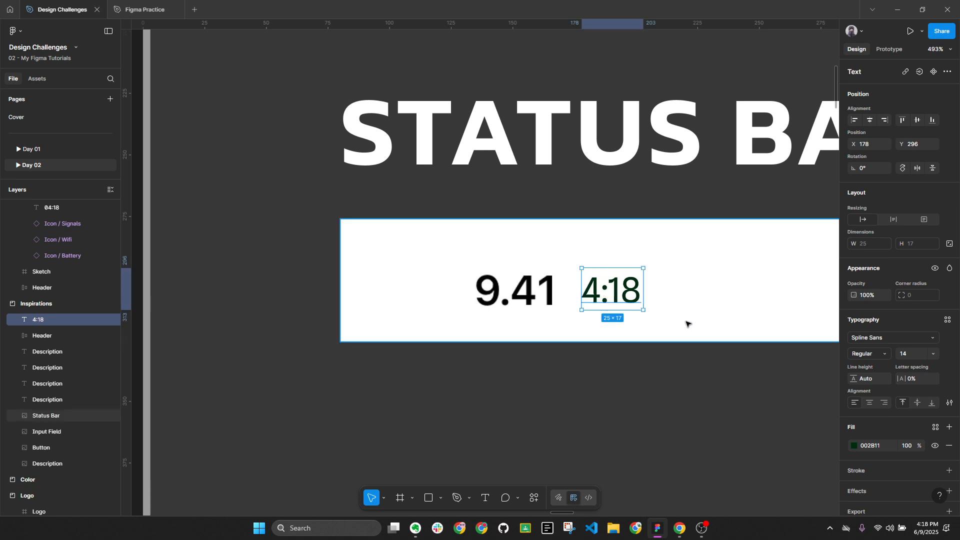
click(665, 308)
click(628, 295)
click(888, 356)
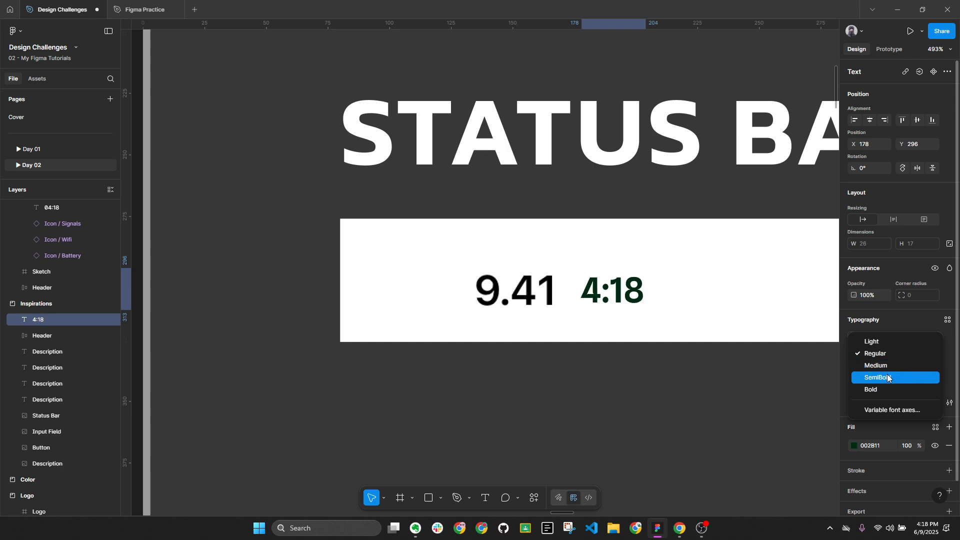
click(889, 379)
key(Delete)
scroll(544, 257, down, 10)
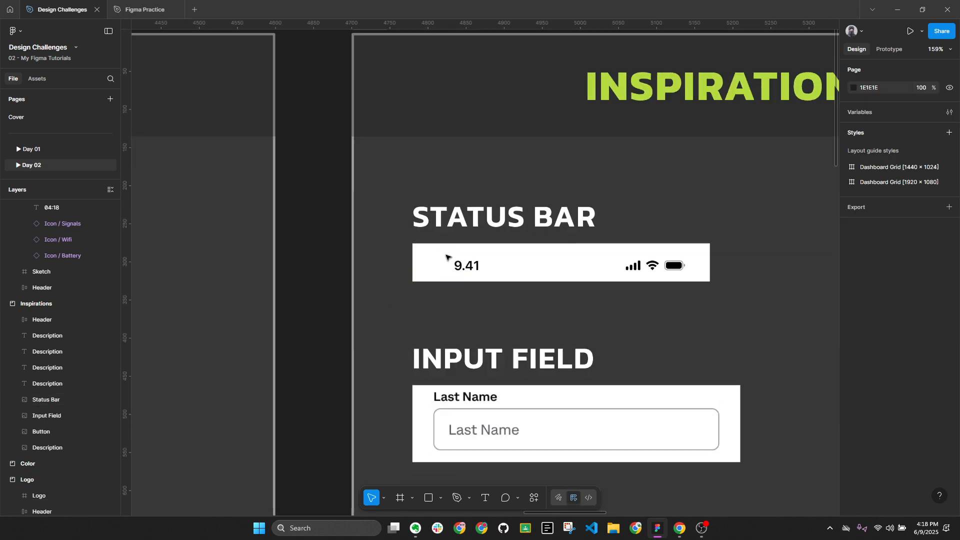
Replace the Sign Up screen's 04:18 with the styled 4:18 and move it up into the status bar row
scroll(489, 246, up, 5)
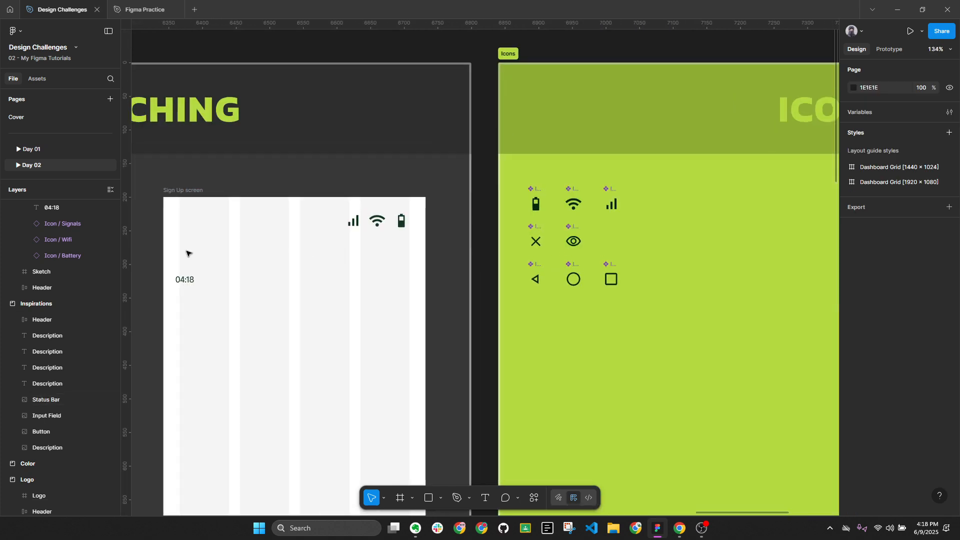
click(185, 280)
right_click(185, 281)
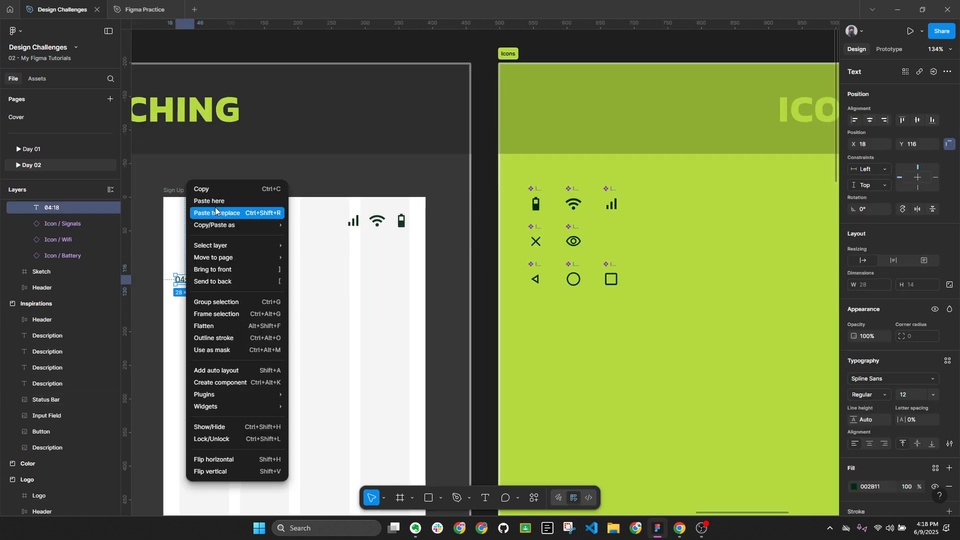
click(215, 212)
drag(190, 280, 193, 222)
scroll(461, 248, left, 5)
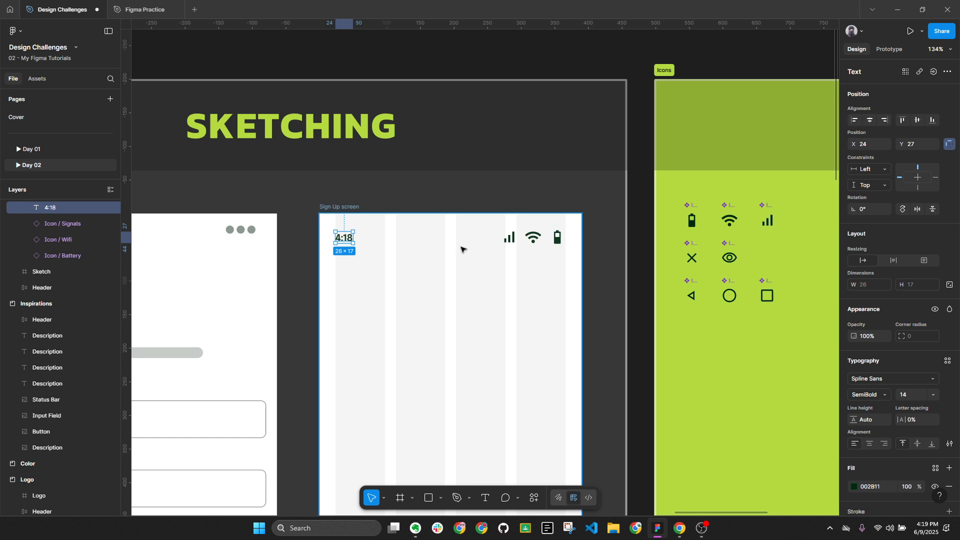
scroll(588, 271, left, 8)
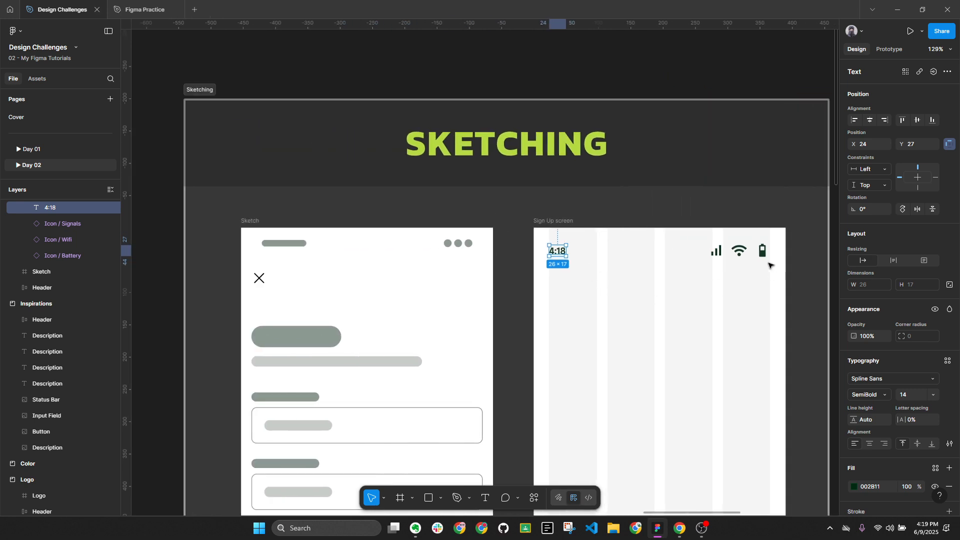
scroll(758, 229, up, 5)
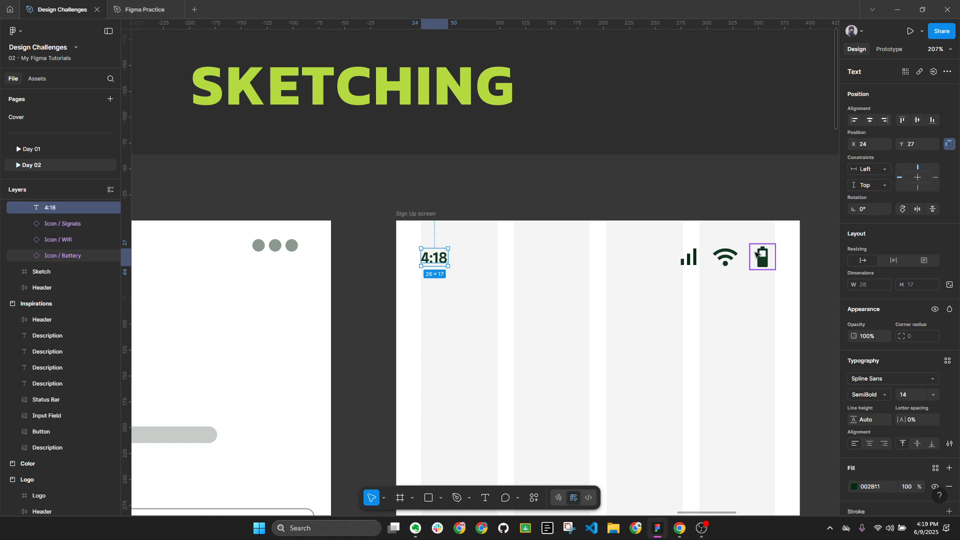
Compare with the Mobbin signup examples in the browser, then select the status bar layers
click(679, 528)
click(428, 10)
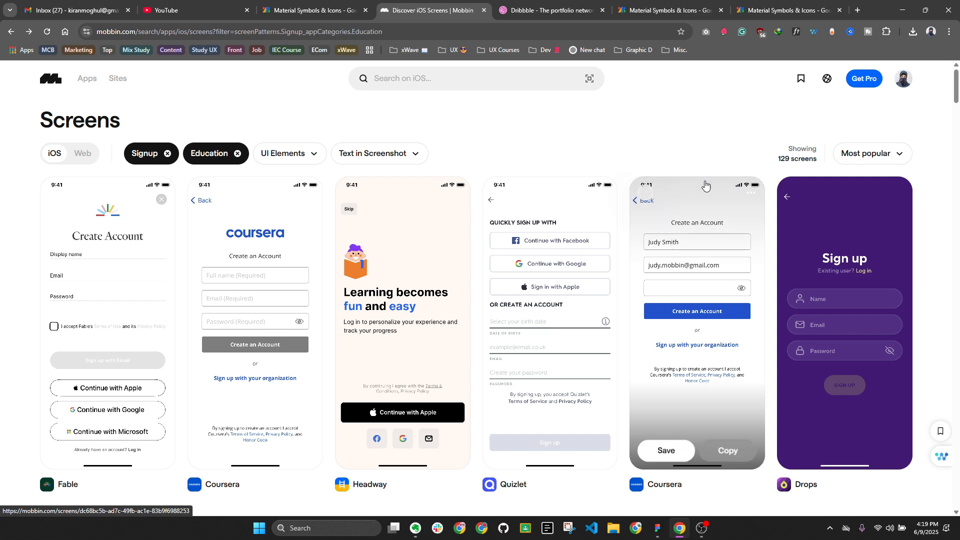
click(657, 528)
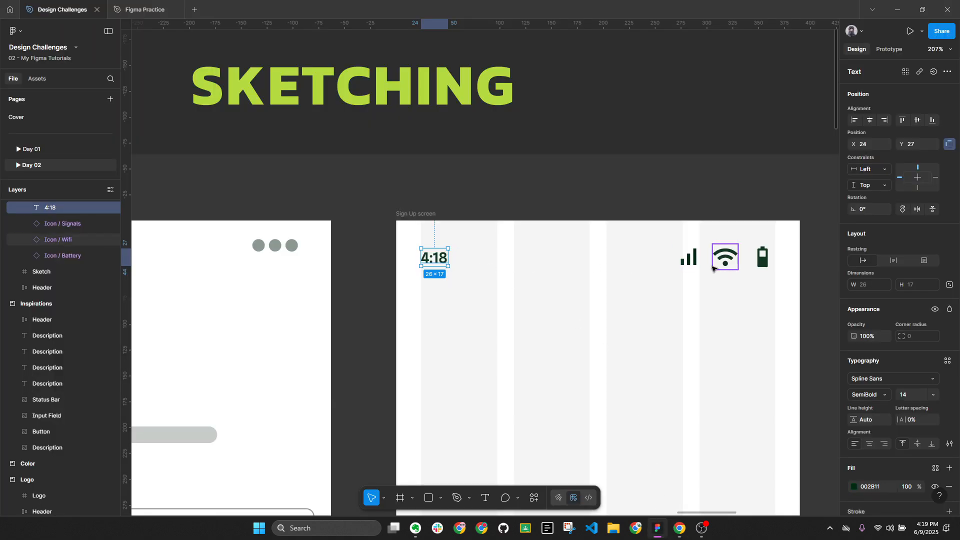
key(ctrl+a)
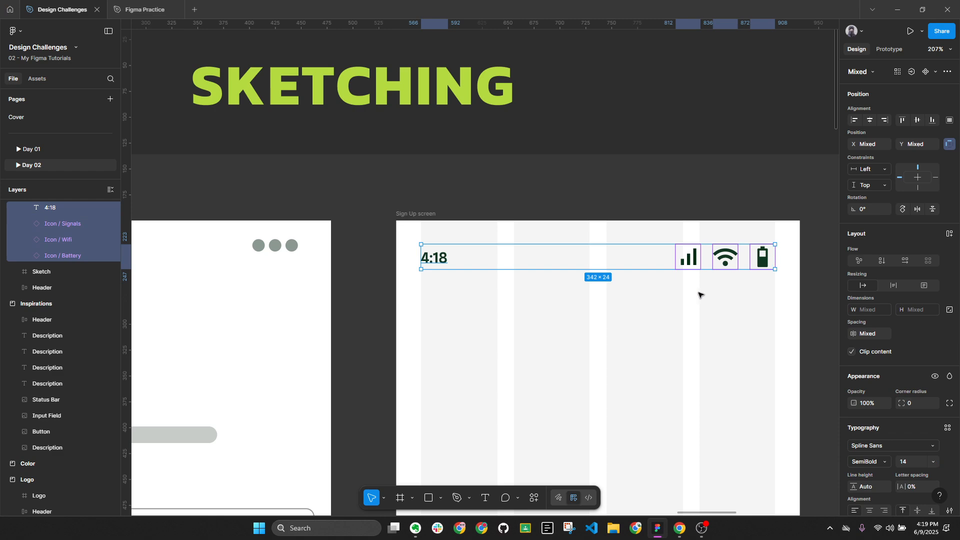
right_click(685, 261)
key(Escape)
click(686, 261)
Select the signal, Wi-Fi and battery icons and collapse the layer list
shift+click(726, 258)
shift+click(764, 260)
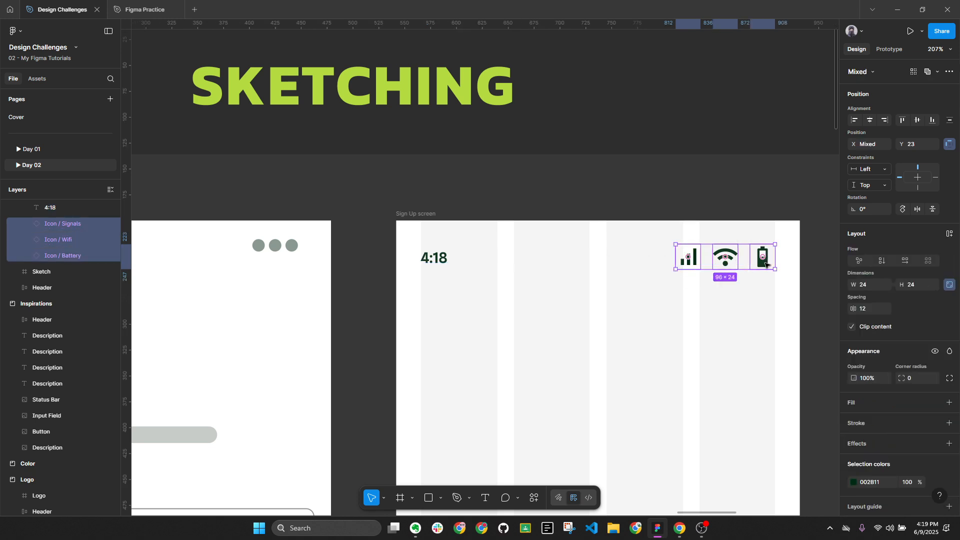
key(alt+l)
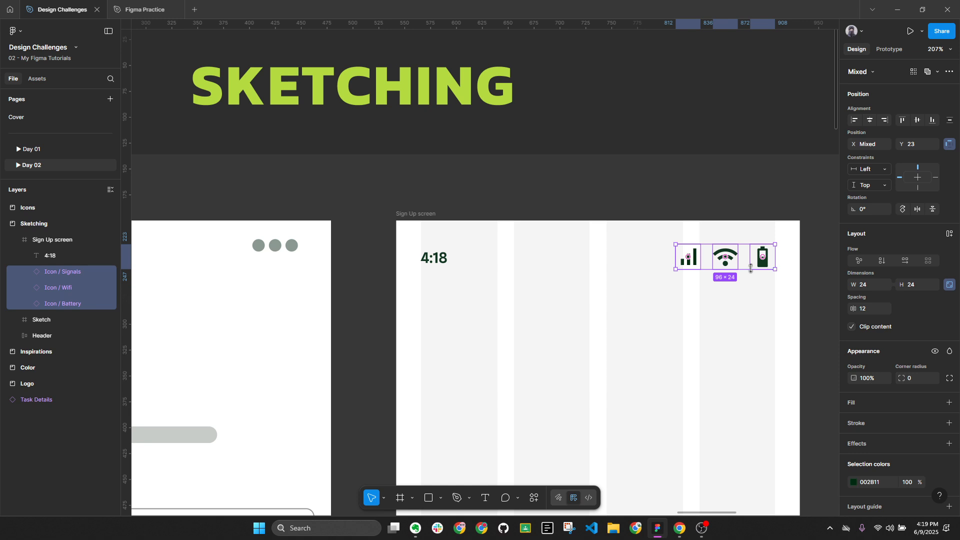
drag(758, 290, 735, 290)
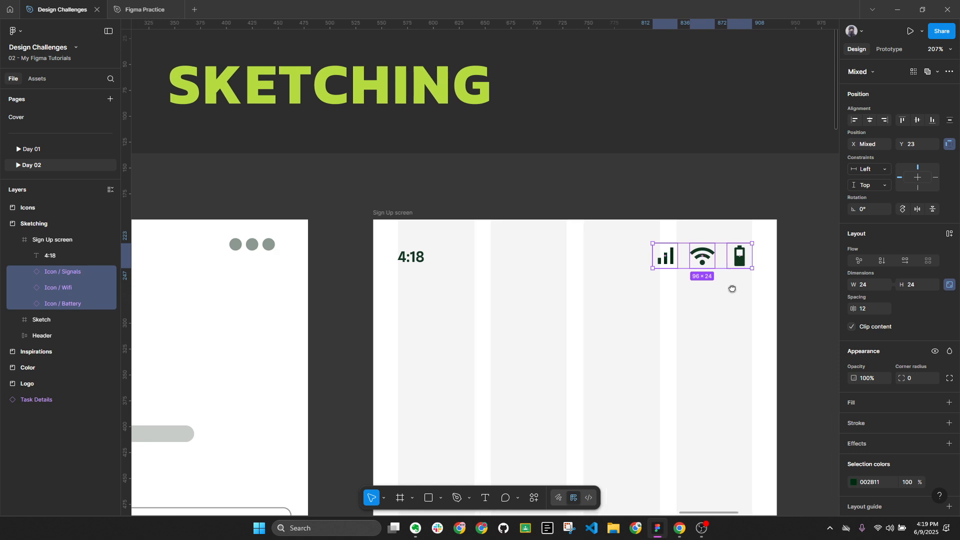
click(527, 300)
Draw a frame over the status bar row, align it to X 0, Y 0, and shorten its height
key(f)
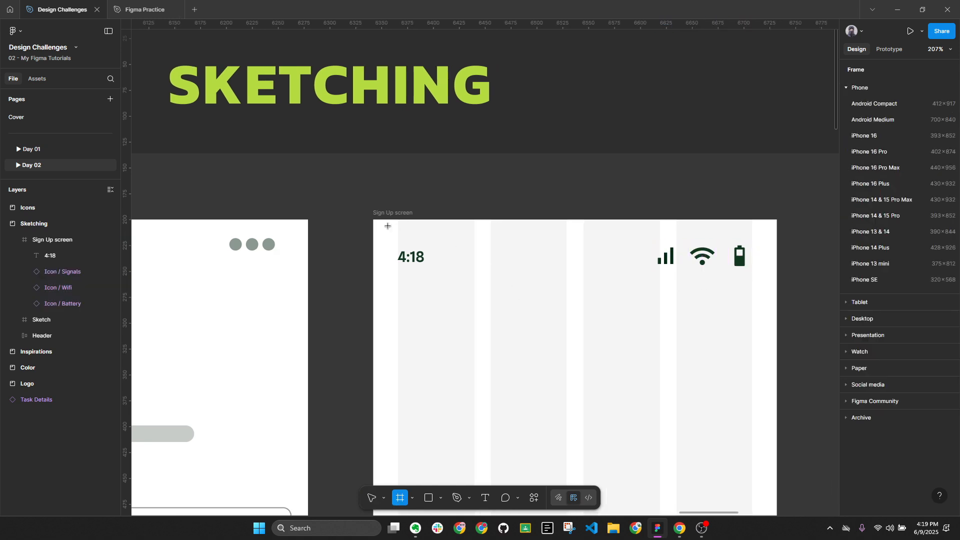
drag(376, 222, 779, 292)
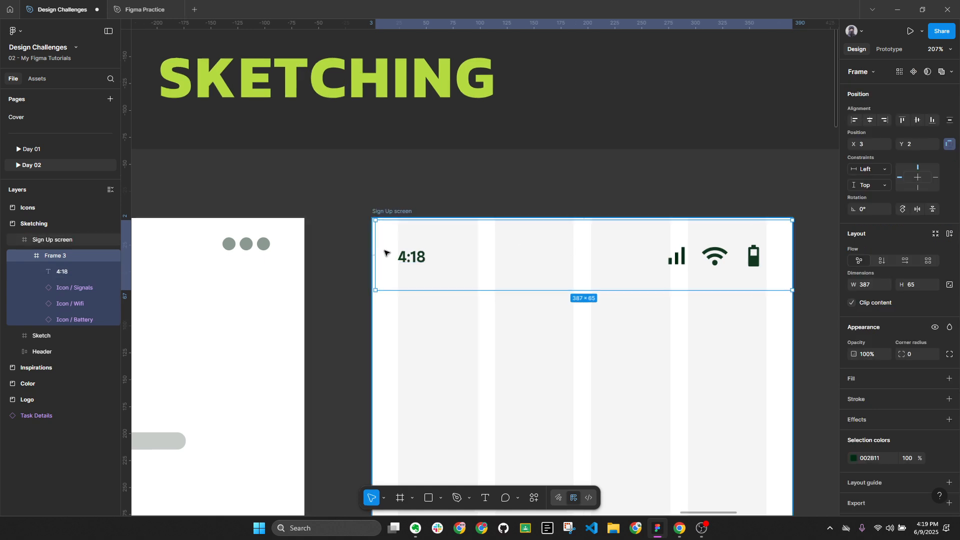
scroll(374, 256, up, 3)
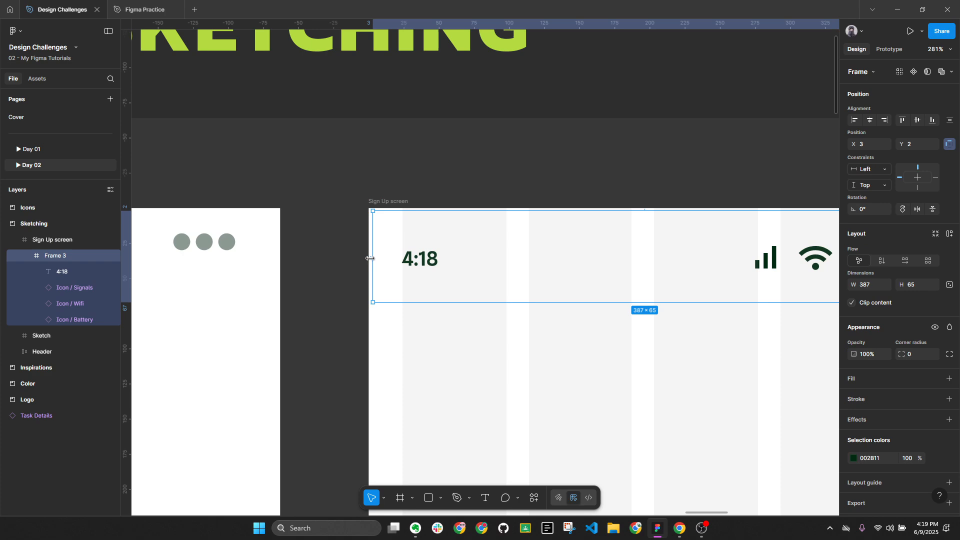
drag(370, 258, 367, 258)
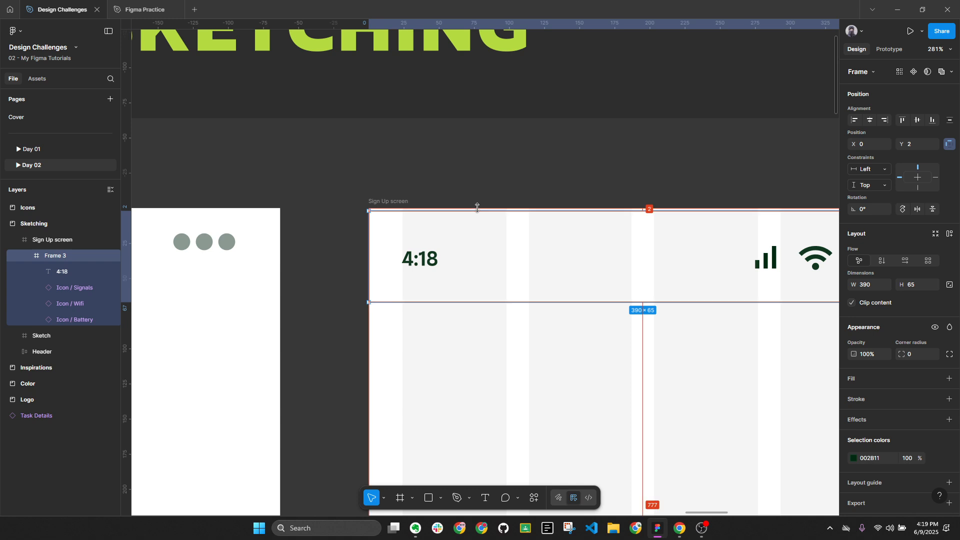
key(Up)
key(Up)
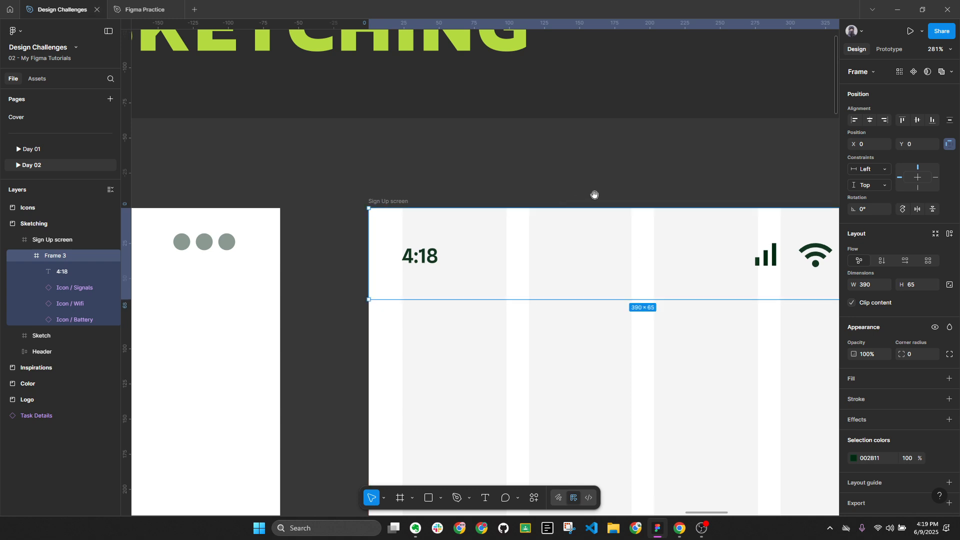
scroll(595, 194, right, 5)
scroll(594, 194, down, 1)
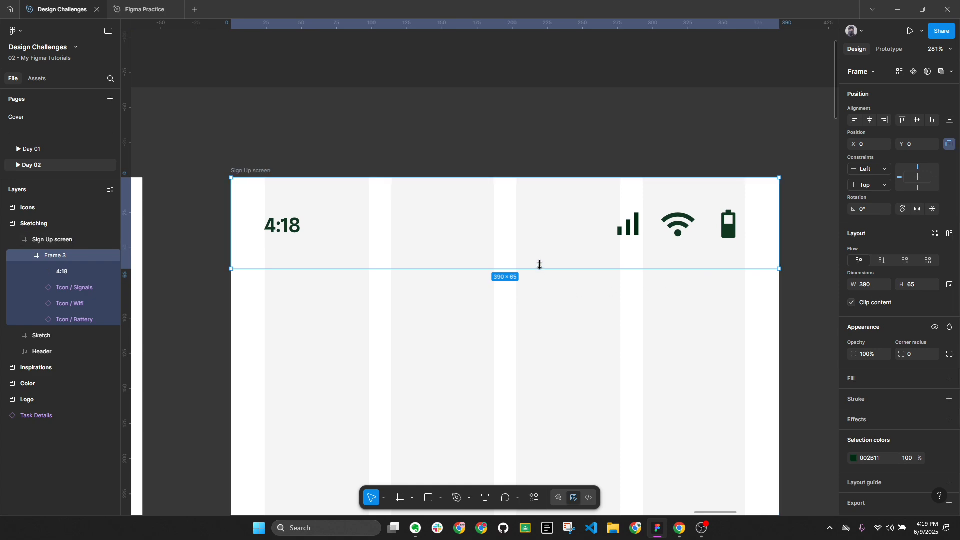
drag(539, 268, 541, 250)
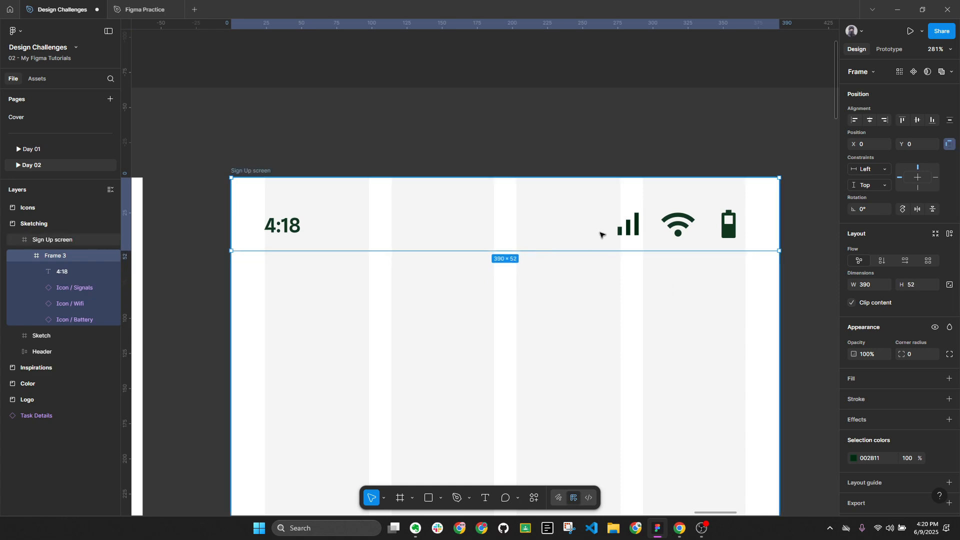
Select the time and status icons inside Frame 3 and centre them vertically
click(722, 231)
shift+click(680, 228)
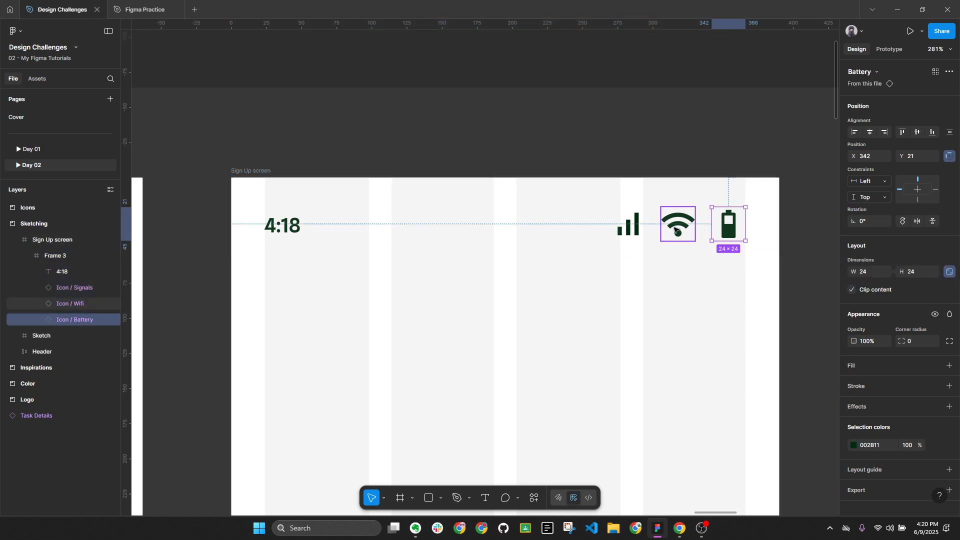
shift+click(638, 230)
key(ctrl+a)
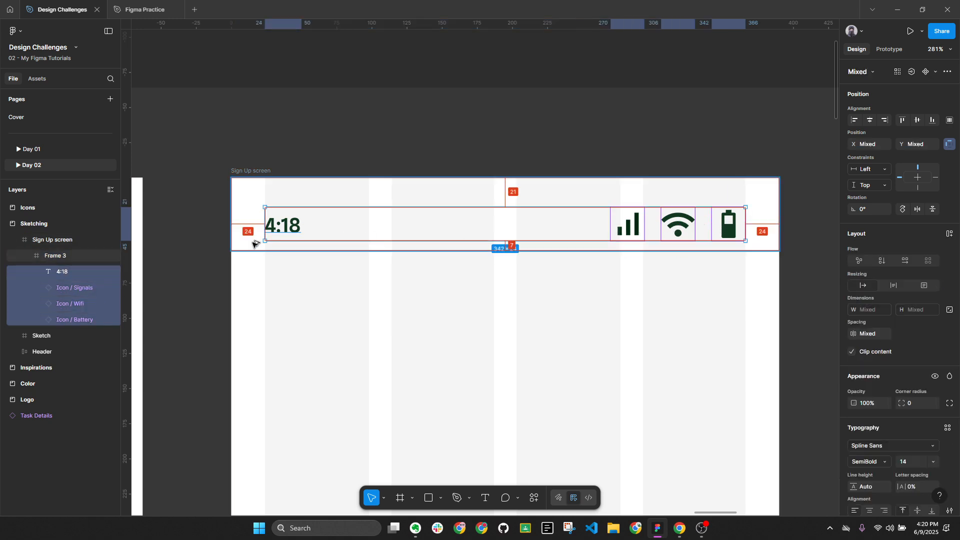
click(918, 122)
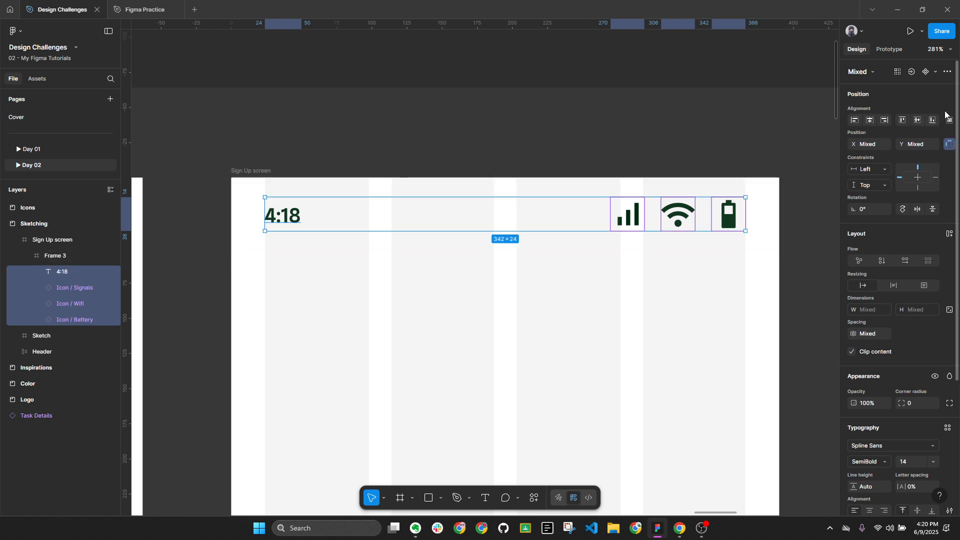
click(917, 121)
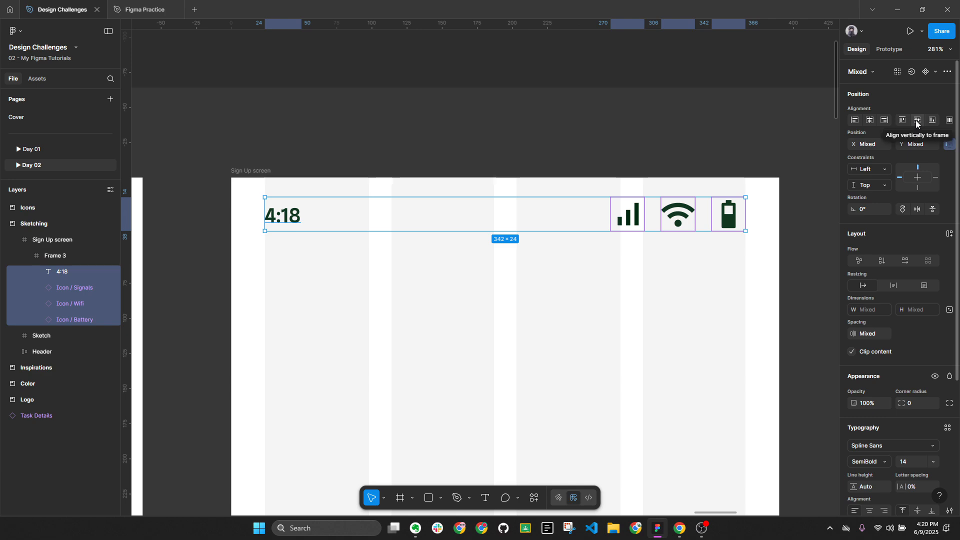
click(917, 120)
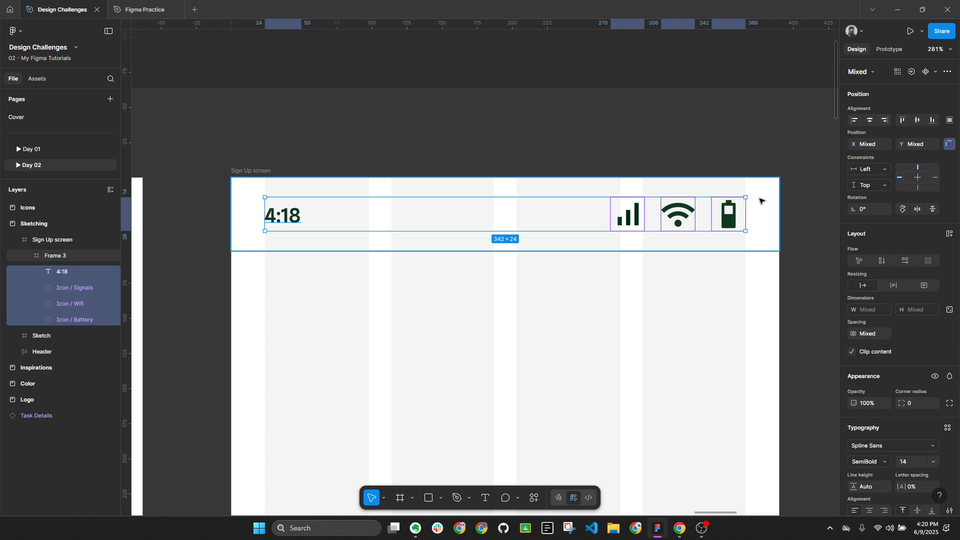
Pan to the Inspirations status bar example for reference, then back to the Sign Up screen
scroll(831, 220, down, 4)
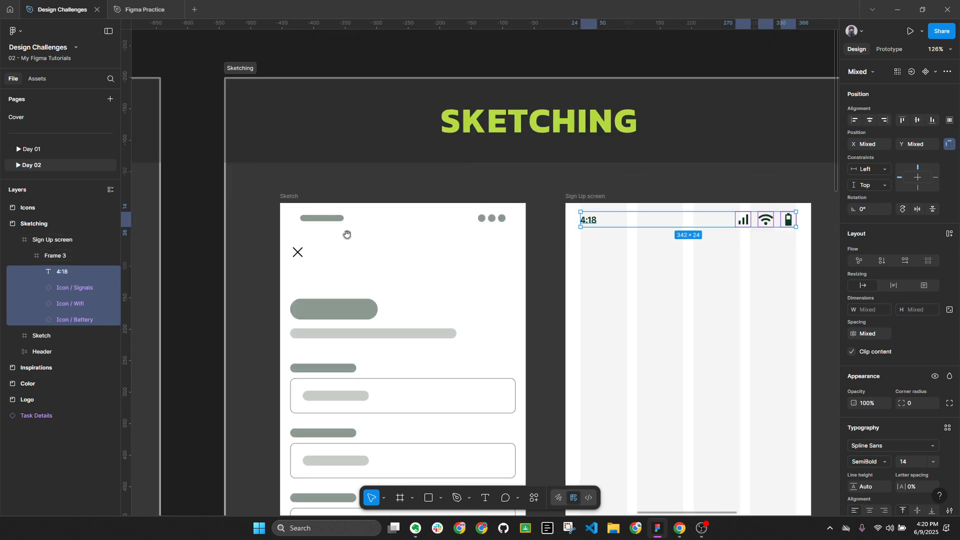
drag(345, 234, 838, 227)
drag(351, 212, 665, 185)
scroll(536, 227, up, 5)
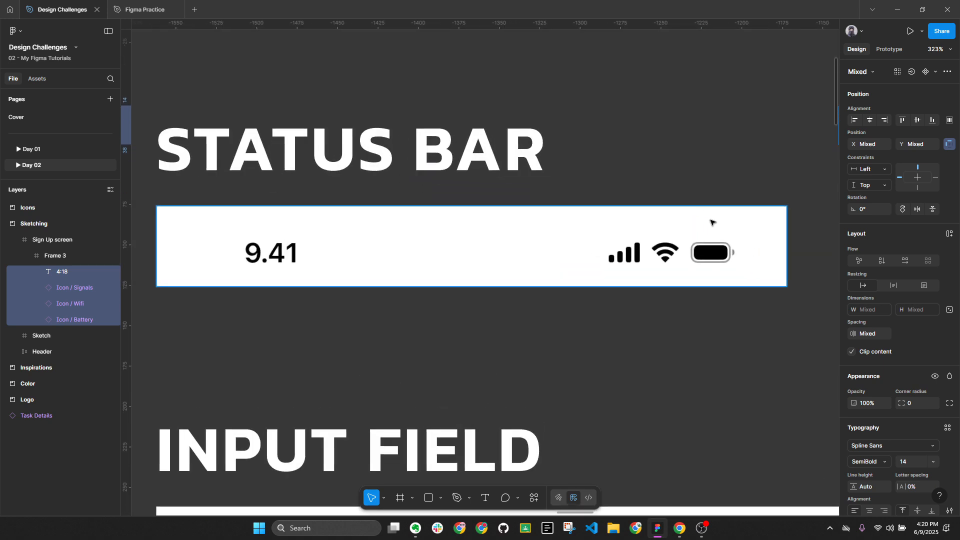
scroll(343, 168, down, 5)
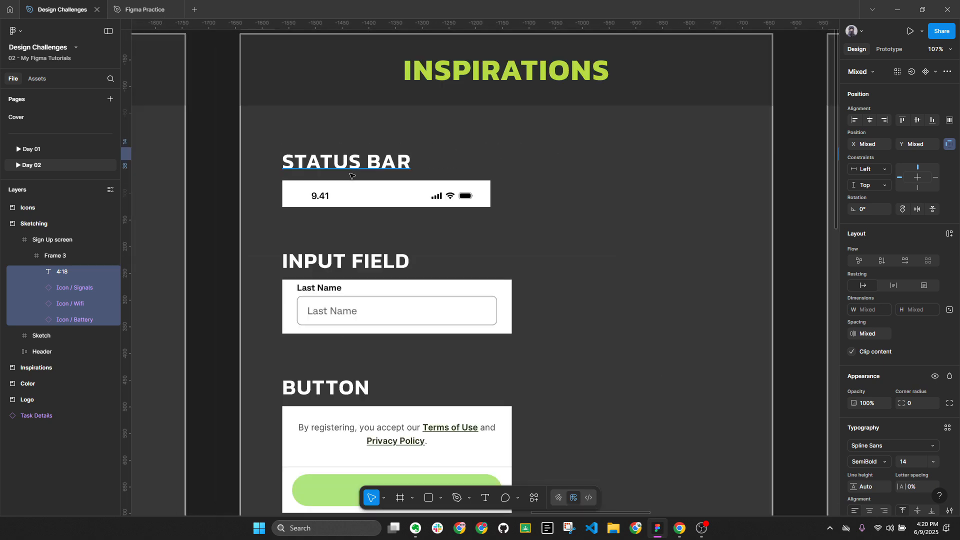
drag(615, 188, 230, 187)
drag(621, 216, 408, 220)
scroll(656, 155, up, 3)
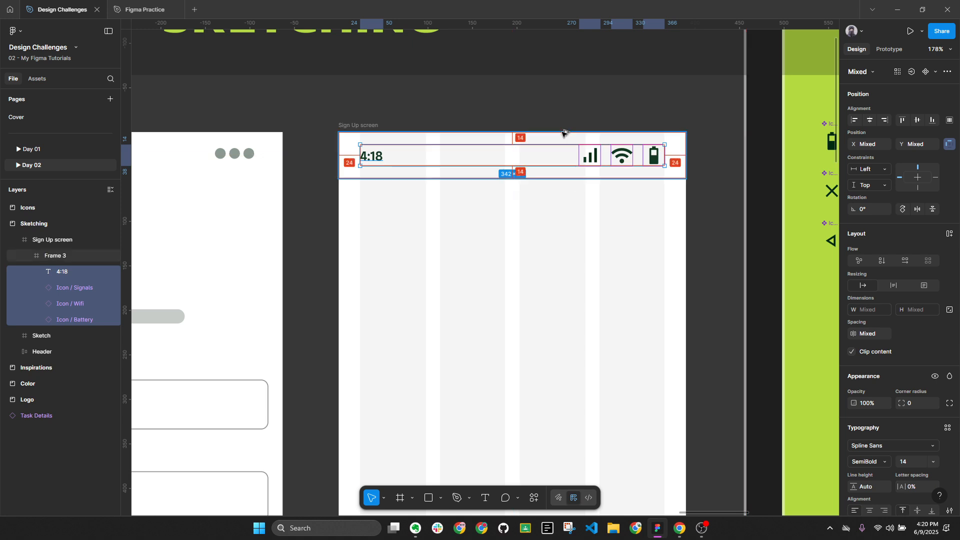
Nudge the time and icons down, check their spacing, and select the parent Frame 3
key(Down)
key(Down)
key(Down)
key(Down)
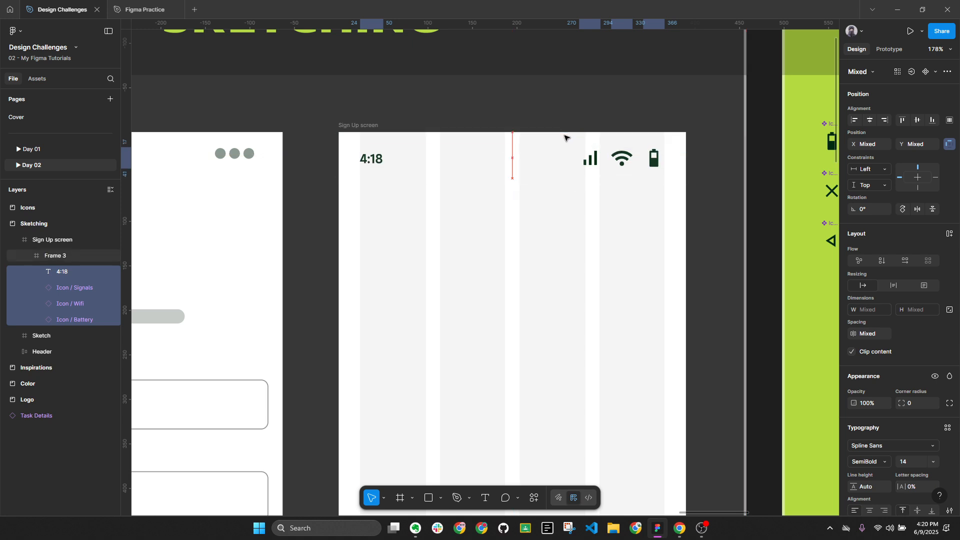
key(alt)
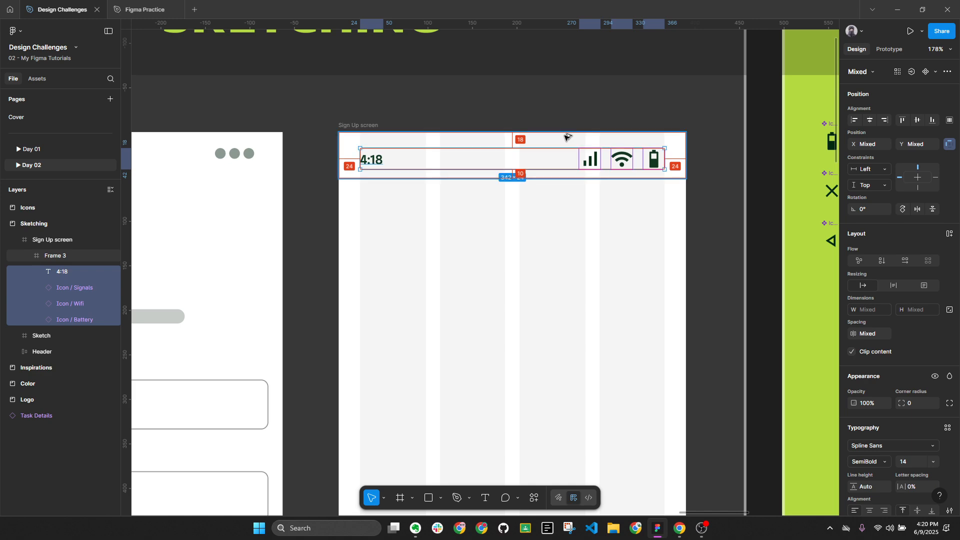
key(alt+l)
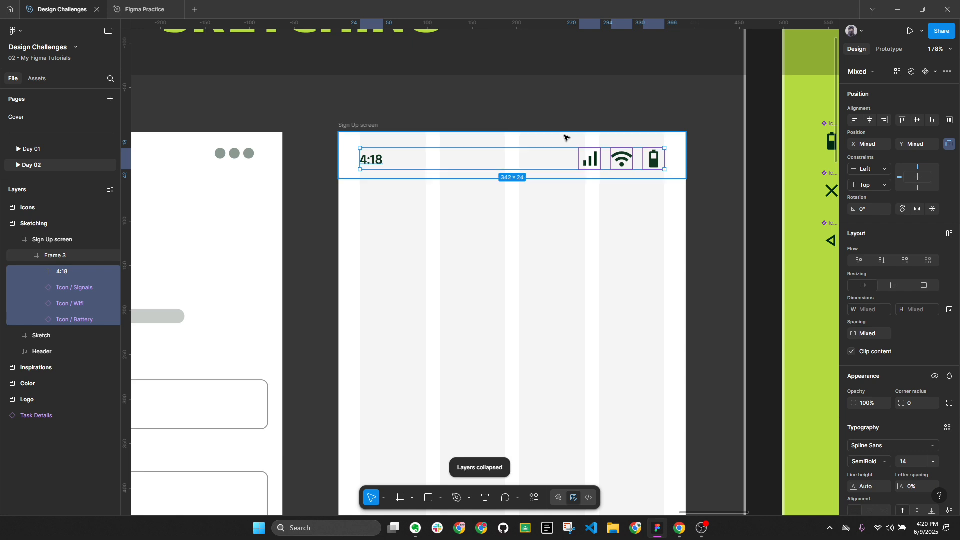
click(600, 145)
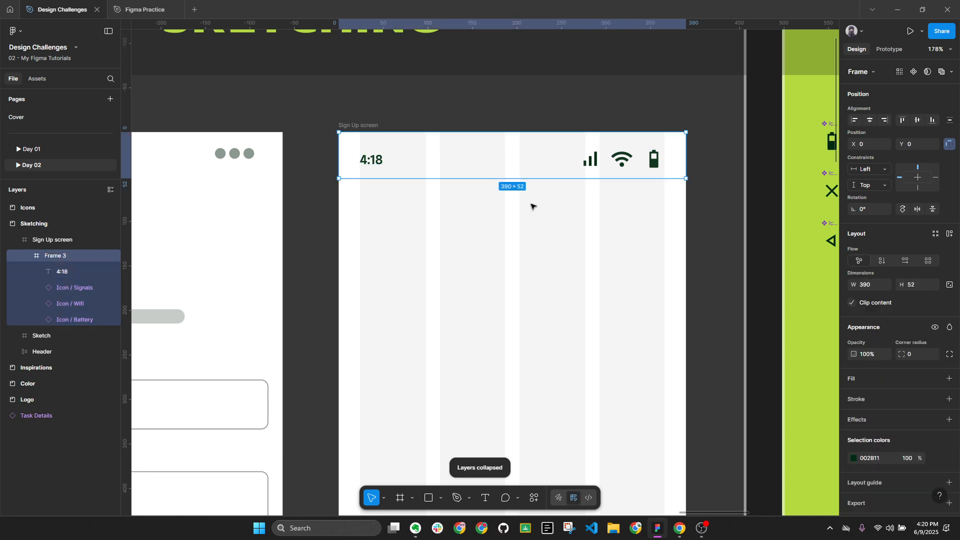
key(alt+l)
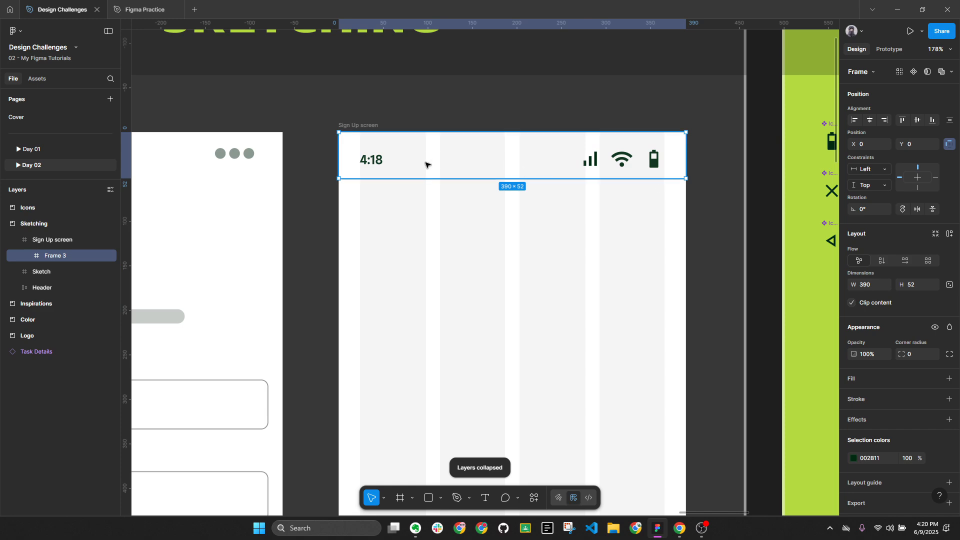
Rename the Frame 3 layer to 'Status Bar' in the Layers panel and collapse the layer tree
click(361, 126)
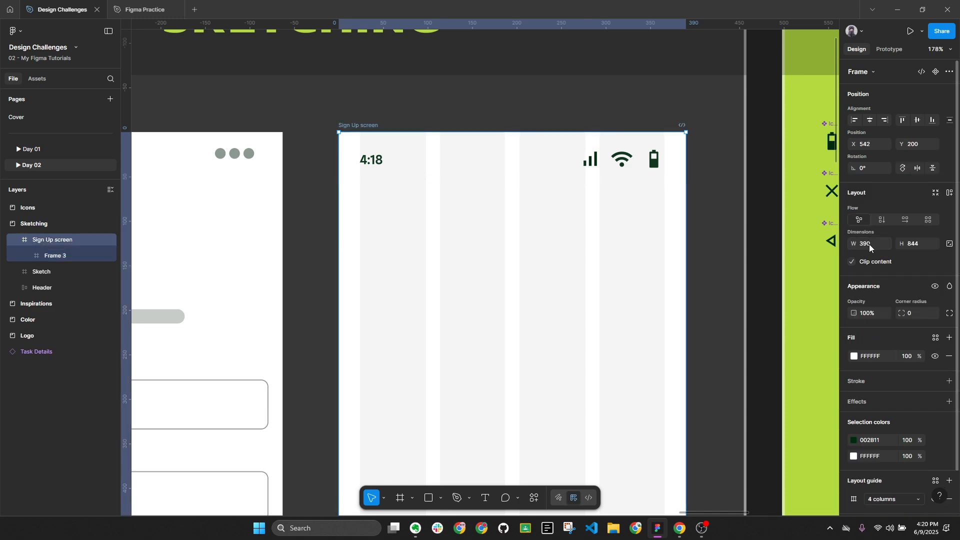
click(367, 156)
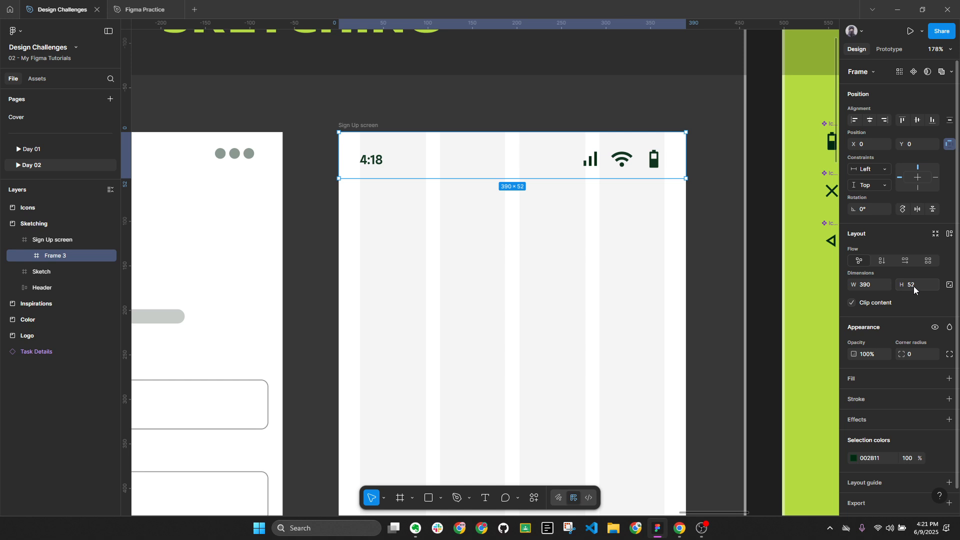
double_click(57, 255)
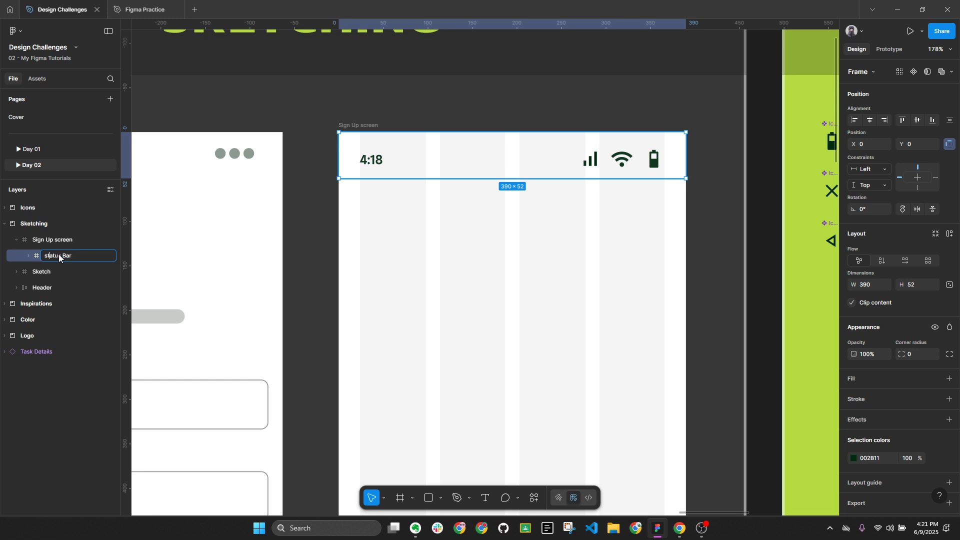
key(Return)
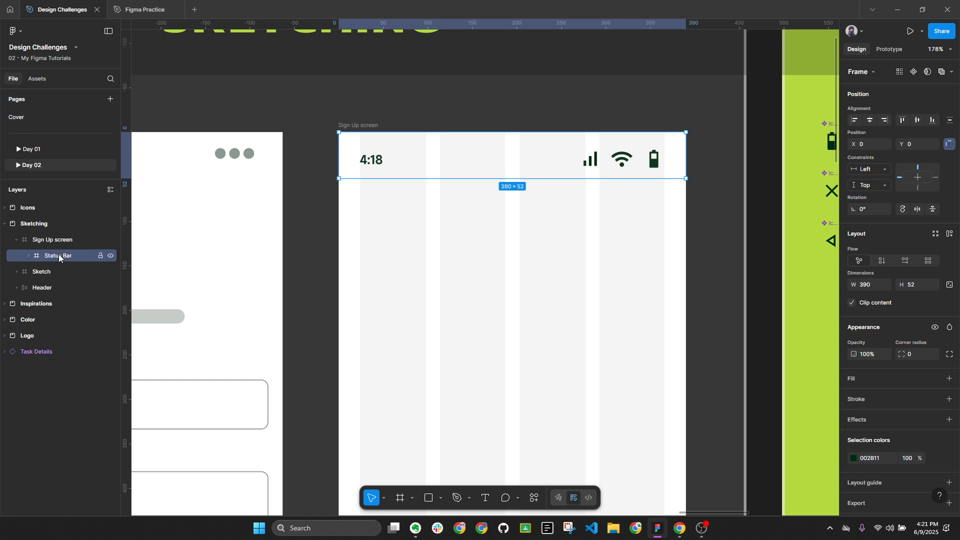
key(alt+l)
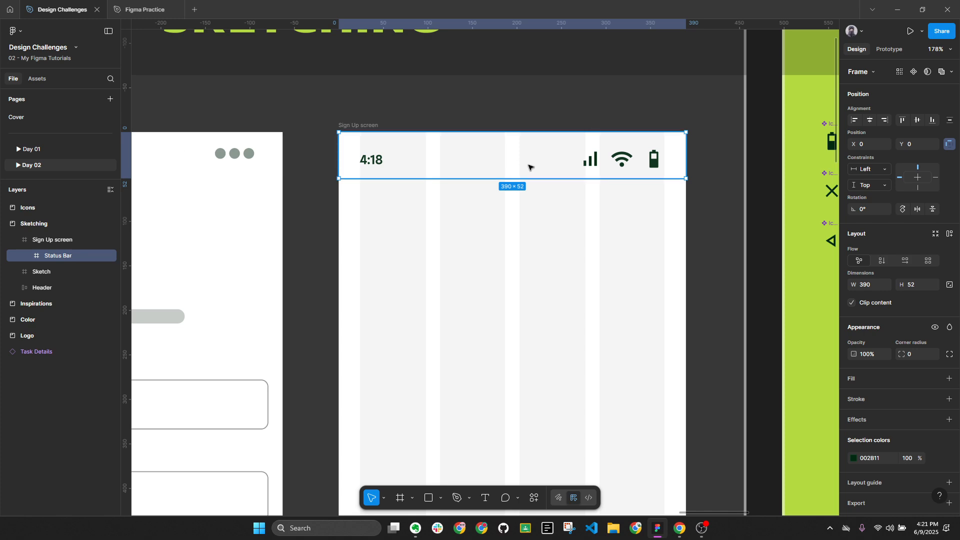
key(alt+l)
scroll(612, 173, down, 2)
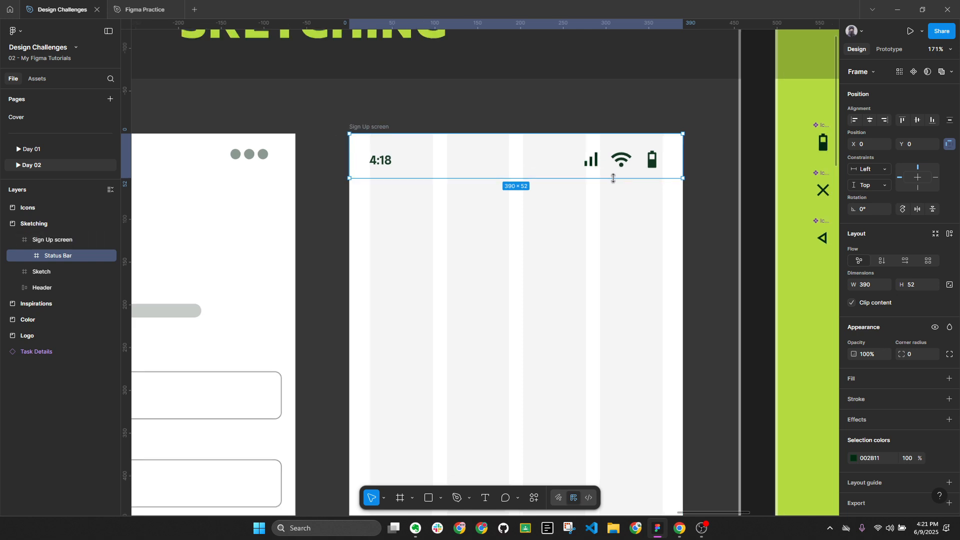
Duplicate the cancel X icon from the icon set onto the Sign Up screen, below the time
drag(437, 167, 605, 176)
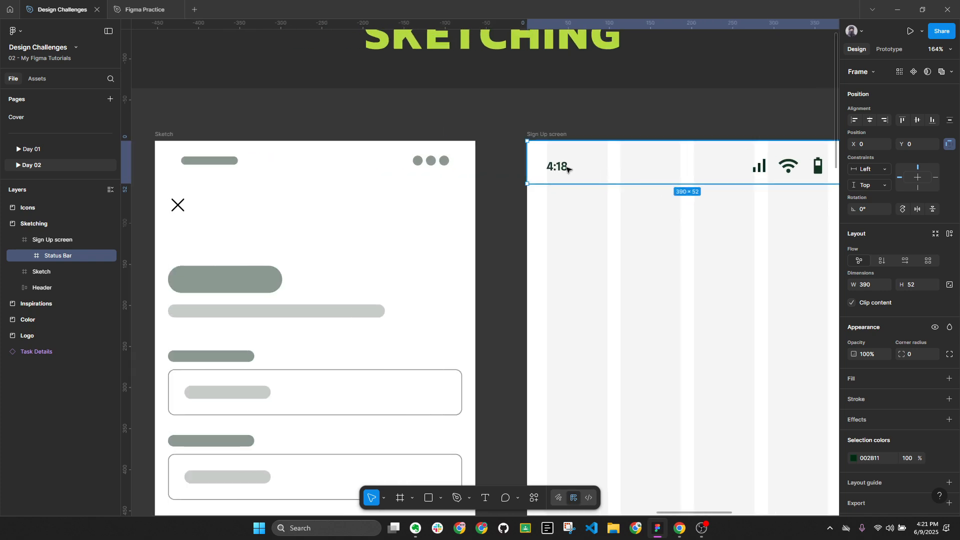
drag(709, 251, 478, 214)
click(760, 146)
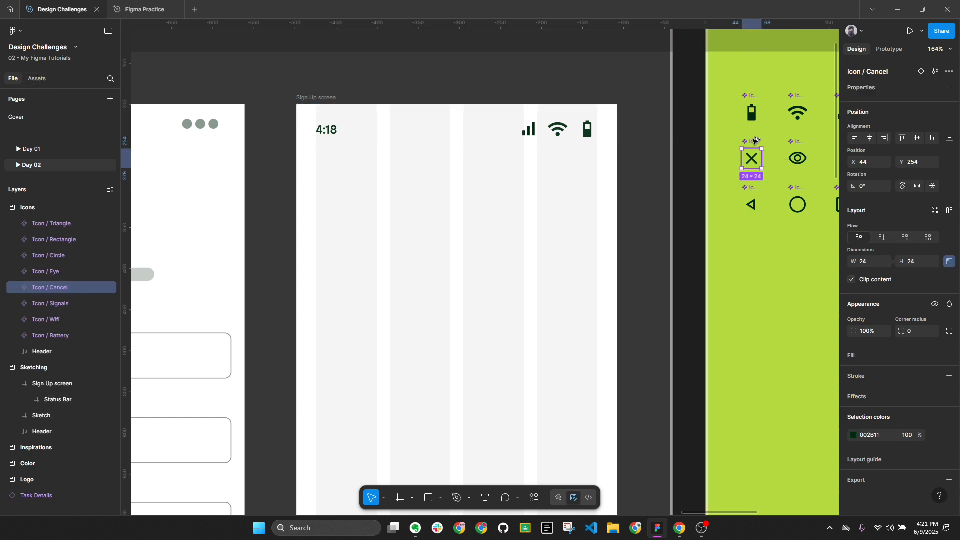
drag(760, 176, 700, 345)
drag(620, 321, 328, 178)
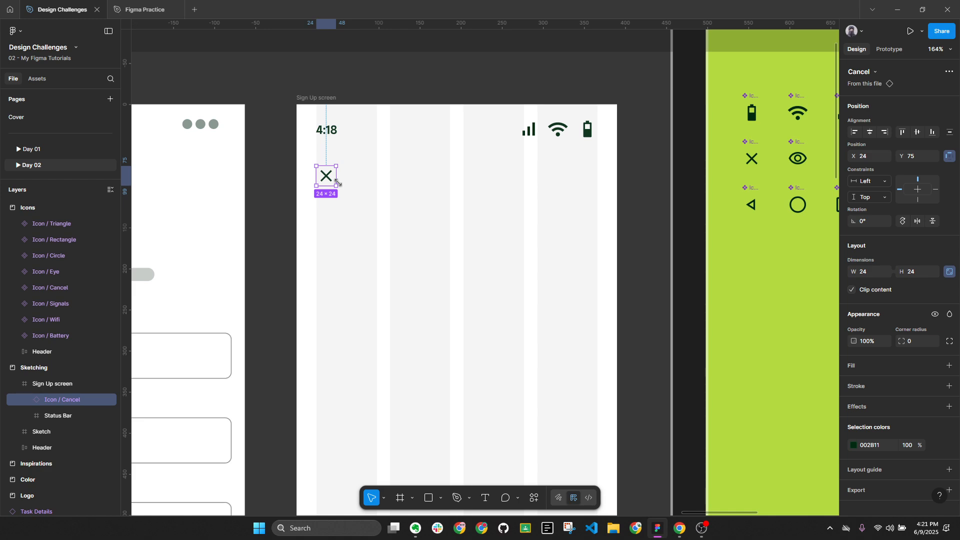
Reposition the X icon copy above the screen, check its spacing, then nudge it down over the screen
drag(339, 173, 397, 80)
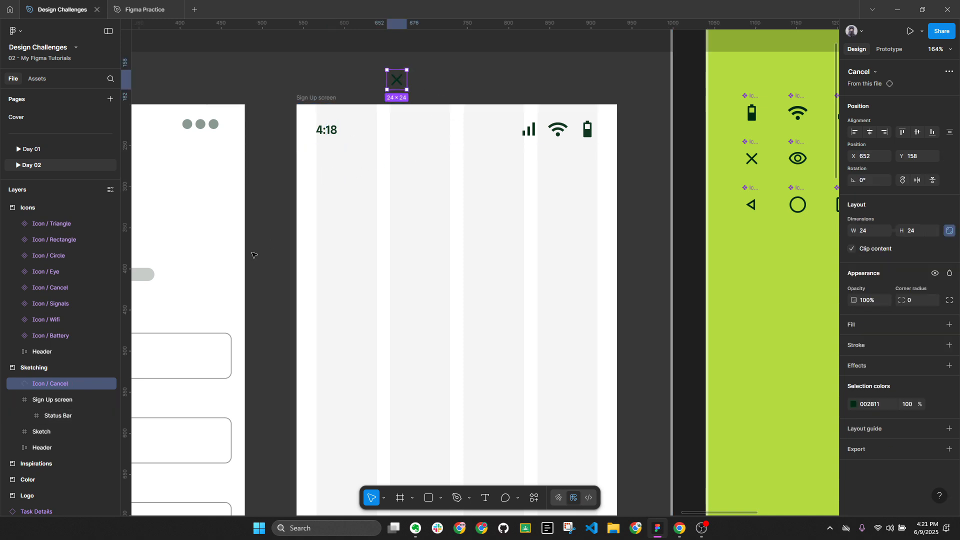
key(alt)
key(alt+l)
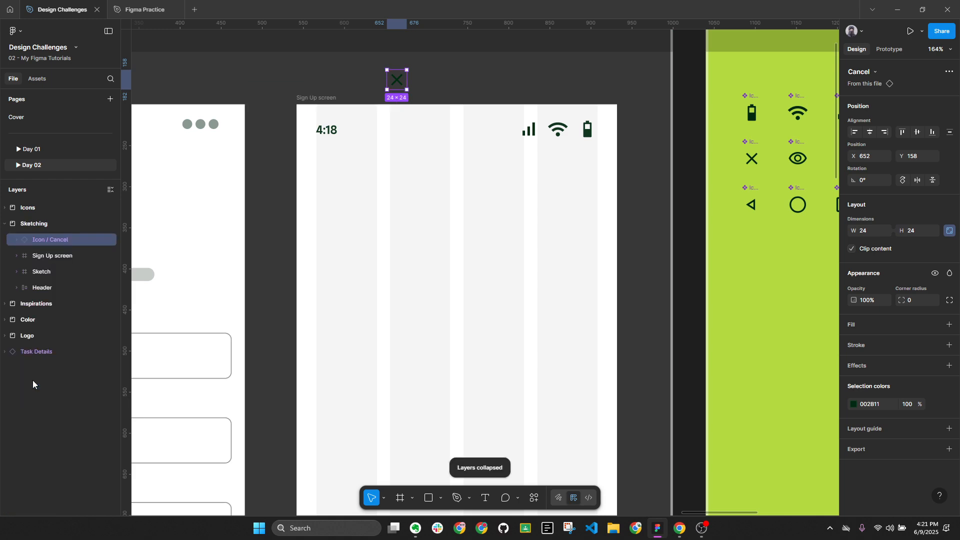
click(316, 101)
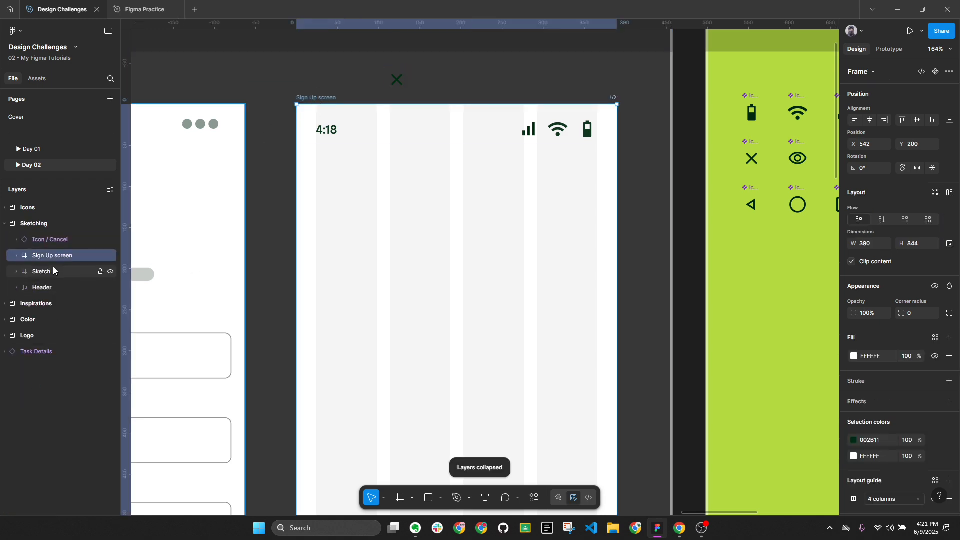
click(16, 257)
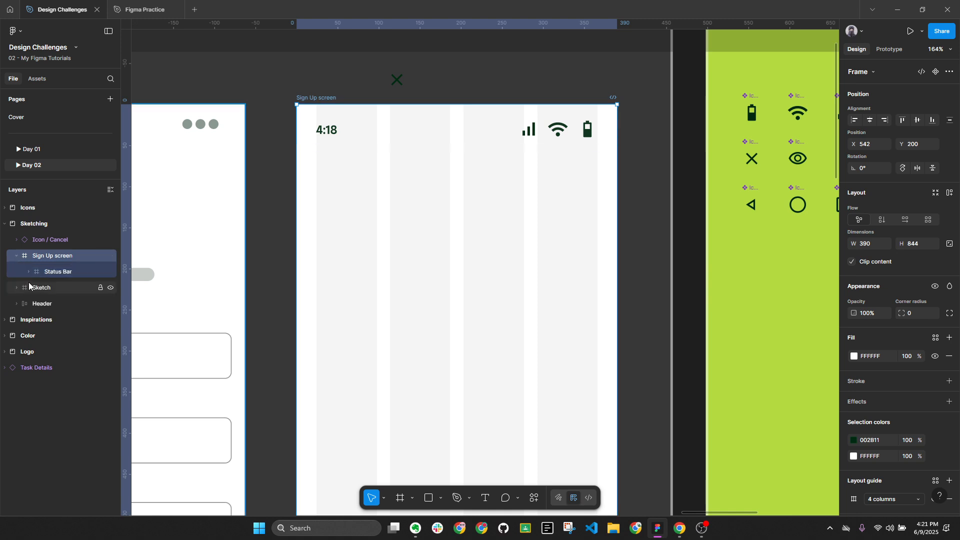
click(28, 274)
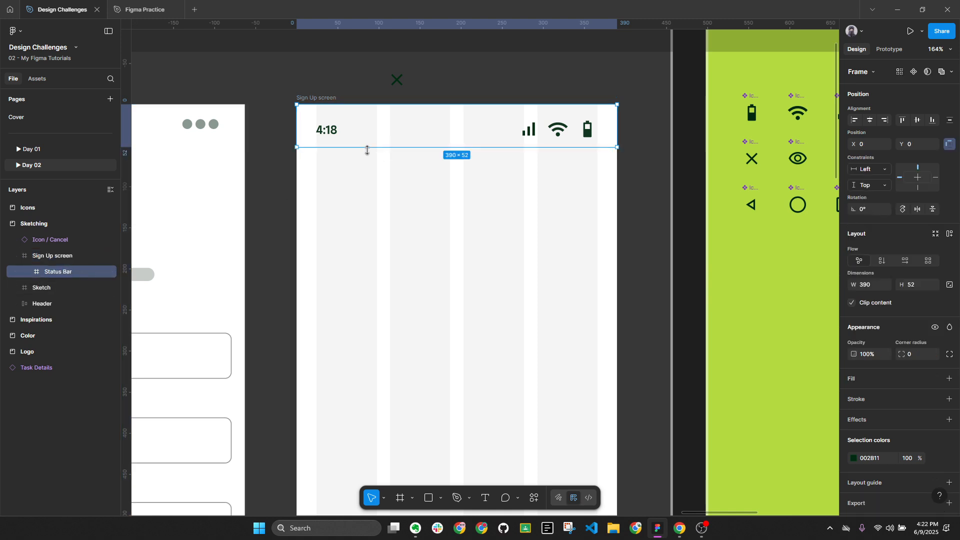
click(397, 84)
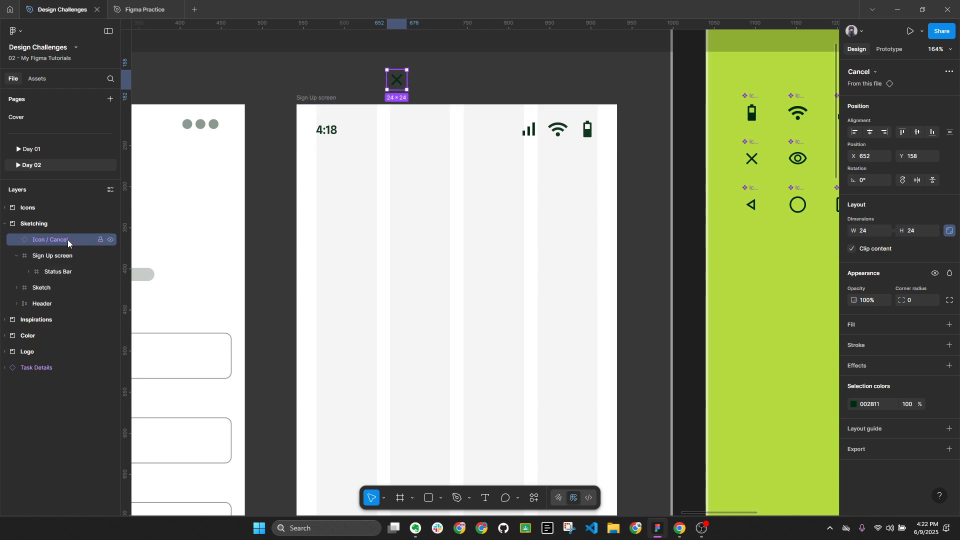
key(shift+Down)
key(shift+Down)
key(shift+Down)
key(shift+Down)
key(shift+Down)
key(shift+Down)
key(shift+Down)
key(shift+Down)
key(shift+Down)
key(shift+Down)
key(shift+Down)
key(shift+Down)
key(shift+Down)
key(shift+Down)
key(shift+Down)
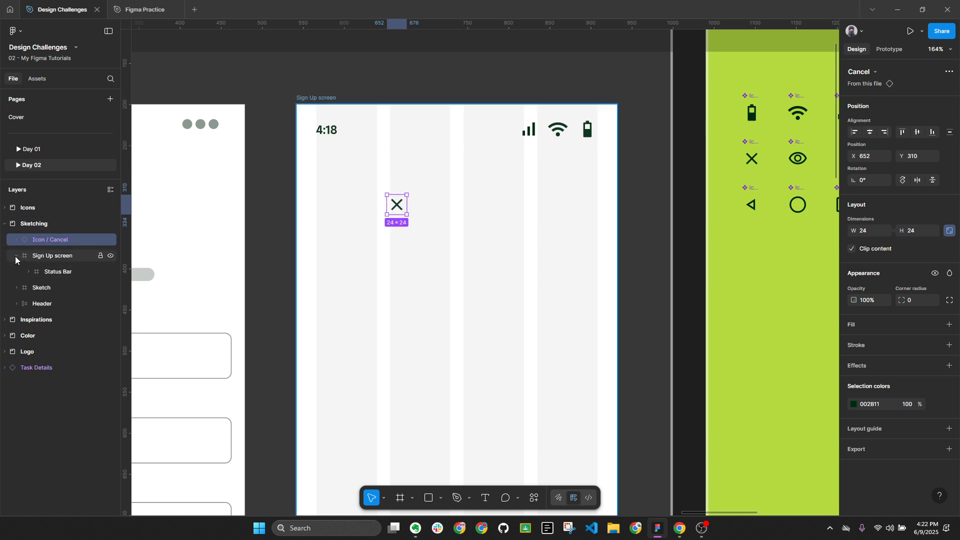
Preview the Sign Up screen as an iPhone 14 prototype
click(321, 99)
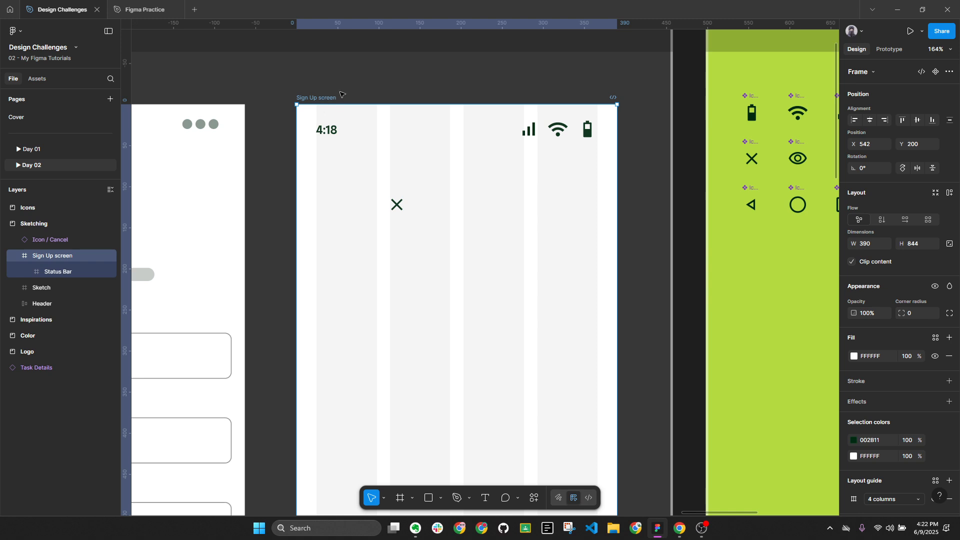
key(alt+l)
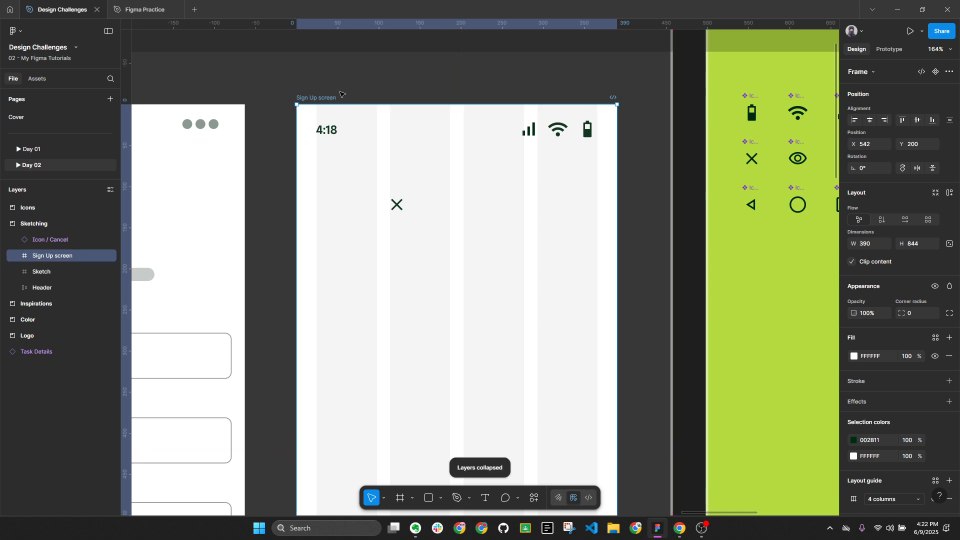
click(911, 31)
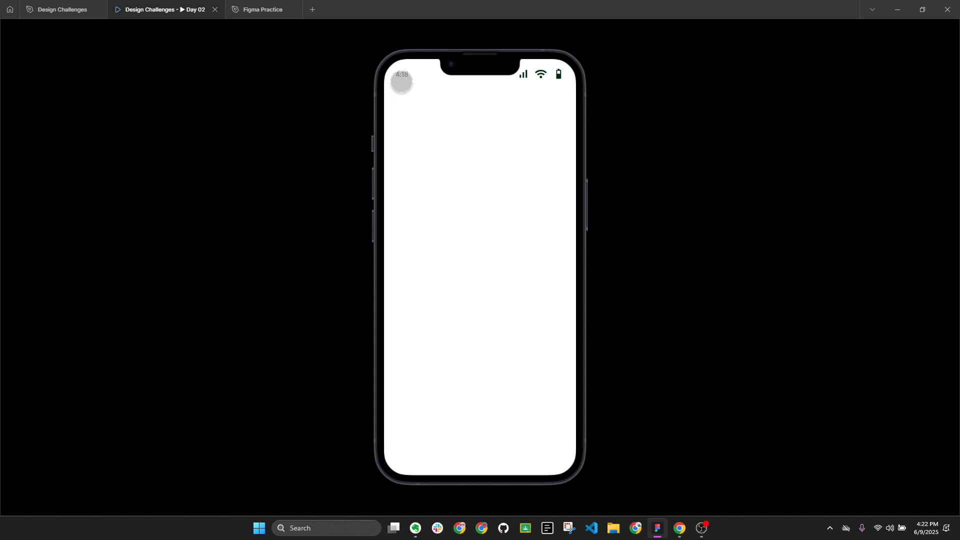
Back in the design file, drag the cancel X icon into the Sign Up screen just below 4:18
click(59, 4)
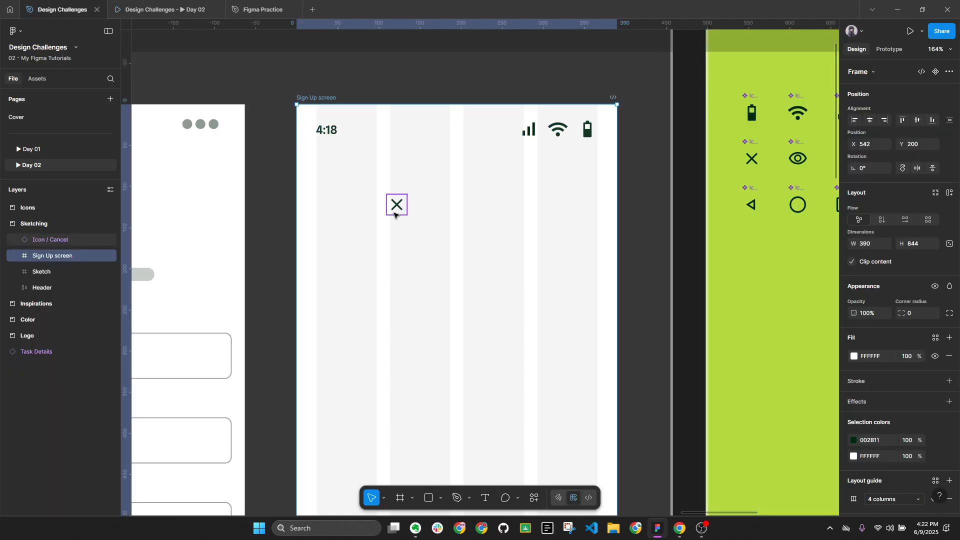
click(394, 214)
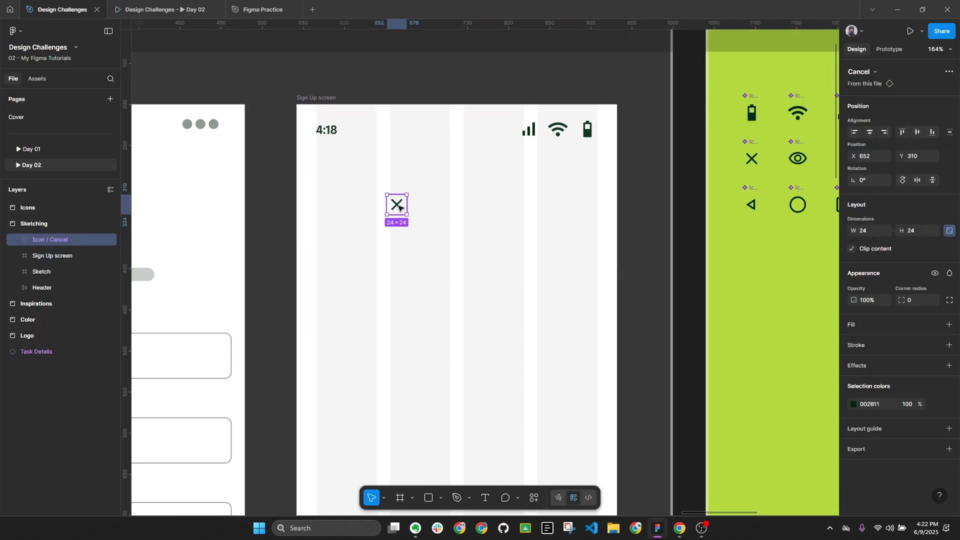
drag(399, 207, 328, 179)
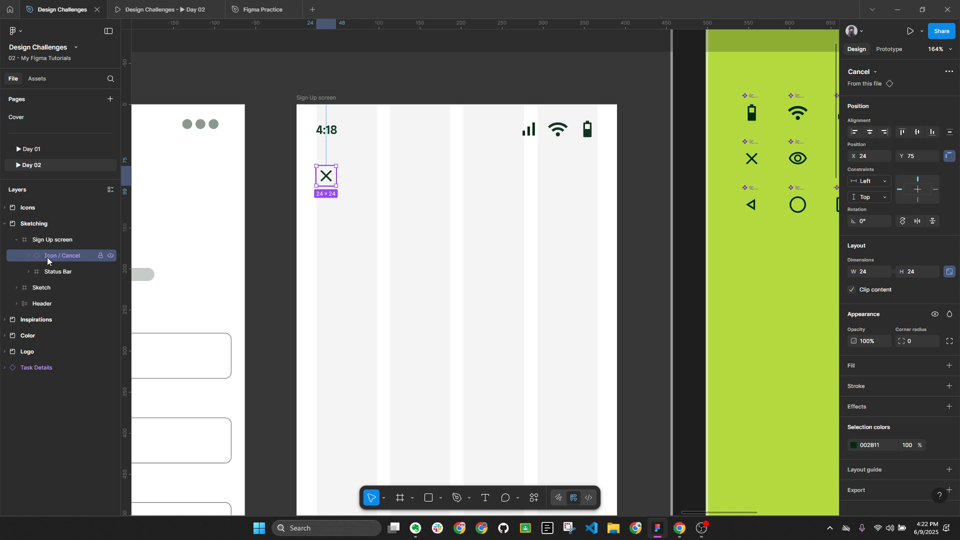
Nudge the cancel icon down 1px, try it inside the Status Bar, then undo that move
key(alt)
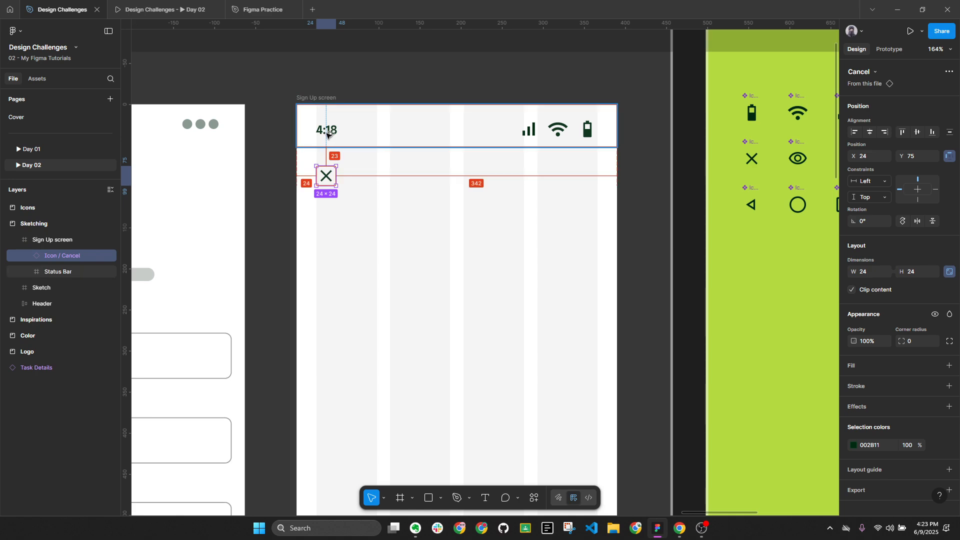
key(Down)
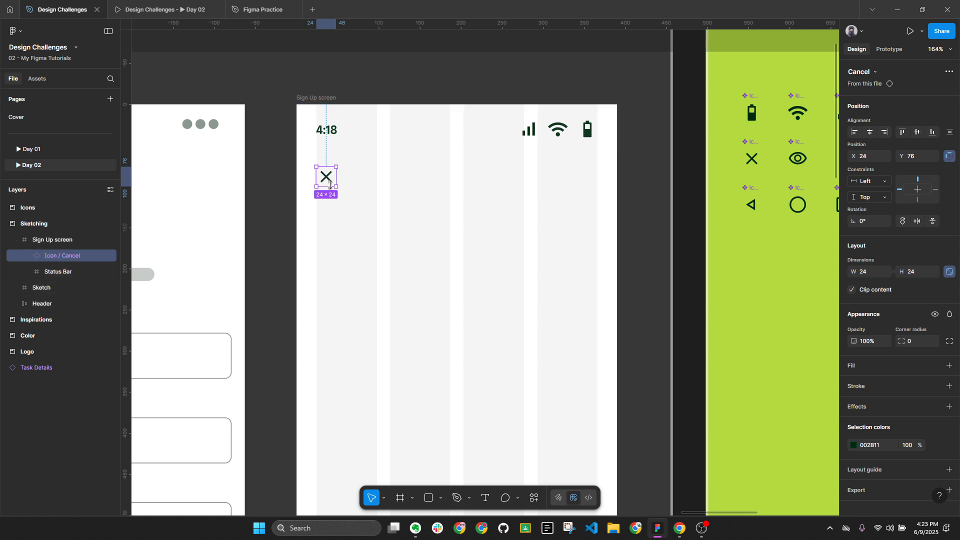
drag(326, 176, 381, 139)
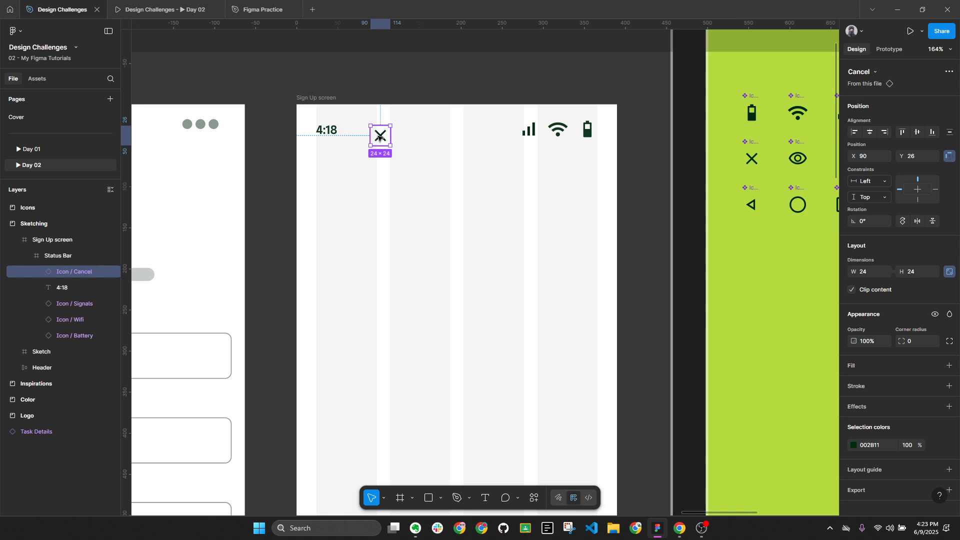
drag(380, 136, 379, 139)
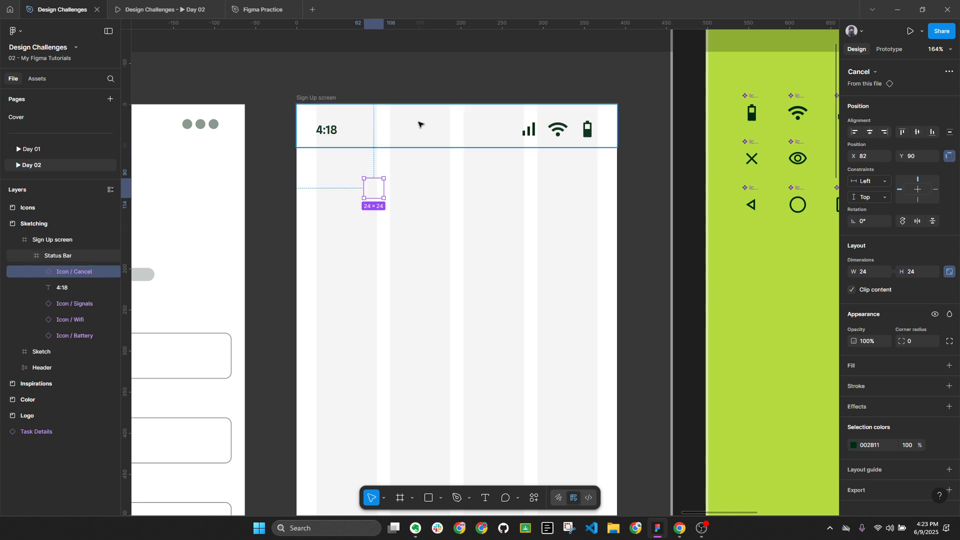
click(436, 134)
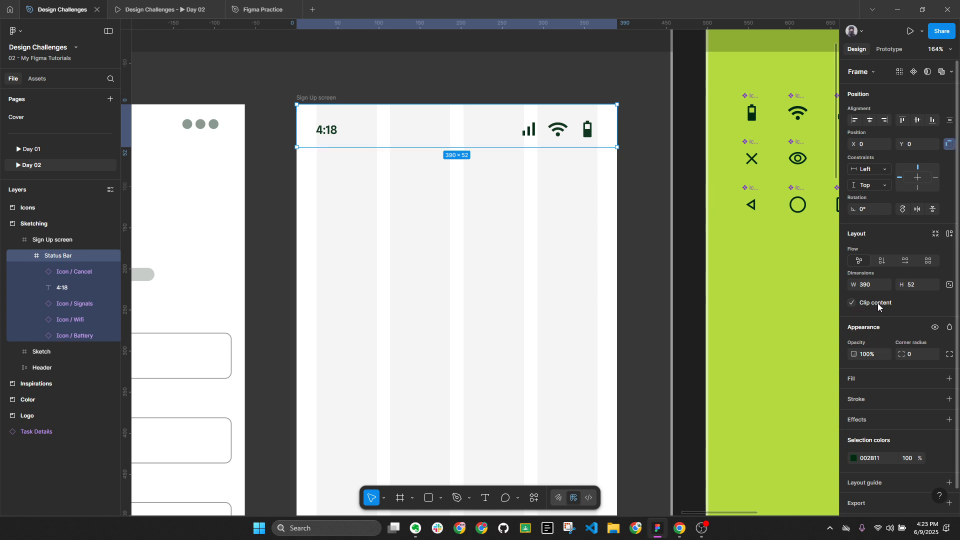
key(ctrl+z)
key(ctrl+z)
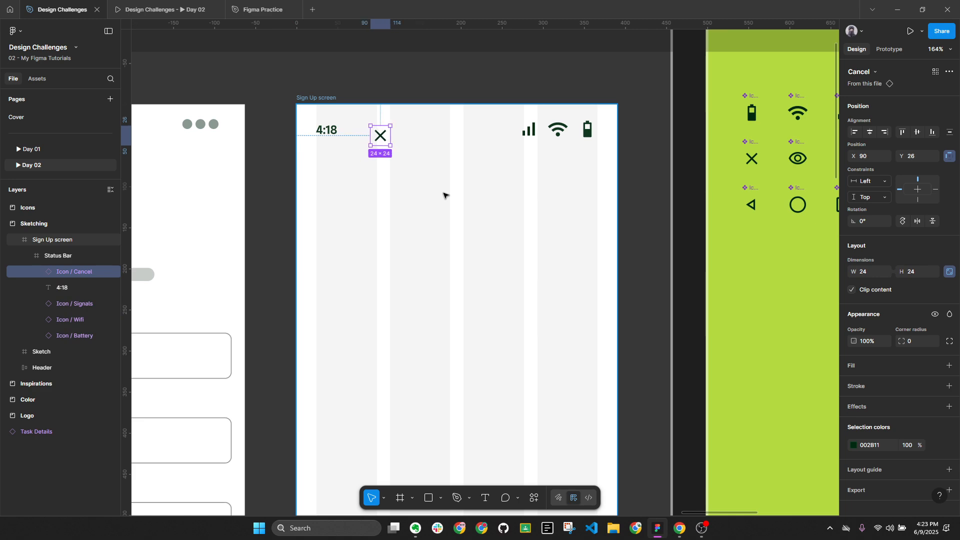
key(ctrl+z)
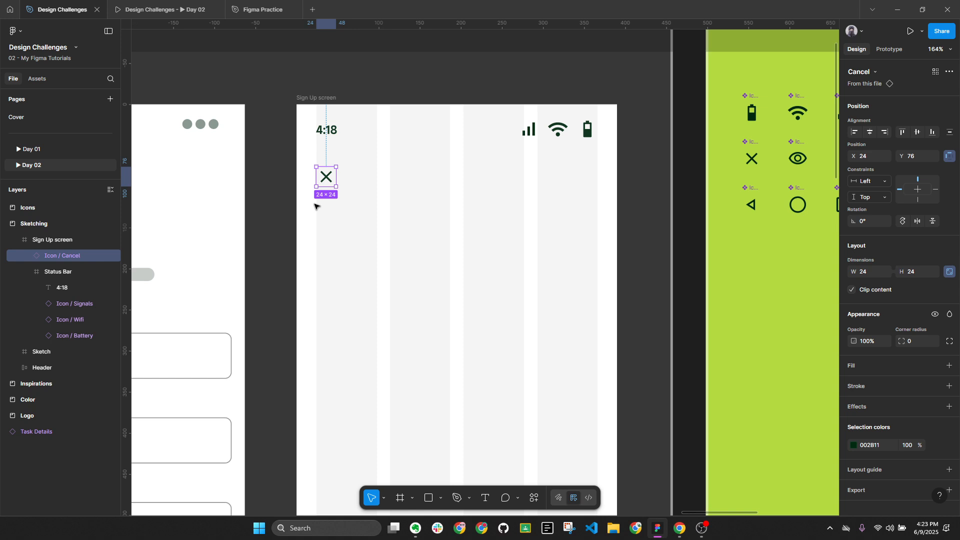
Collapse the Status Bar layers and reselect the cancel icon at X 24, Y 76
click(418, 124)
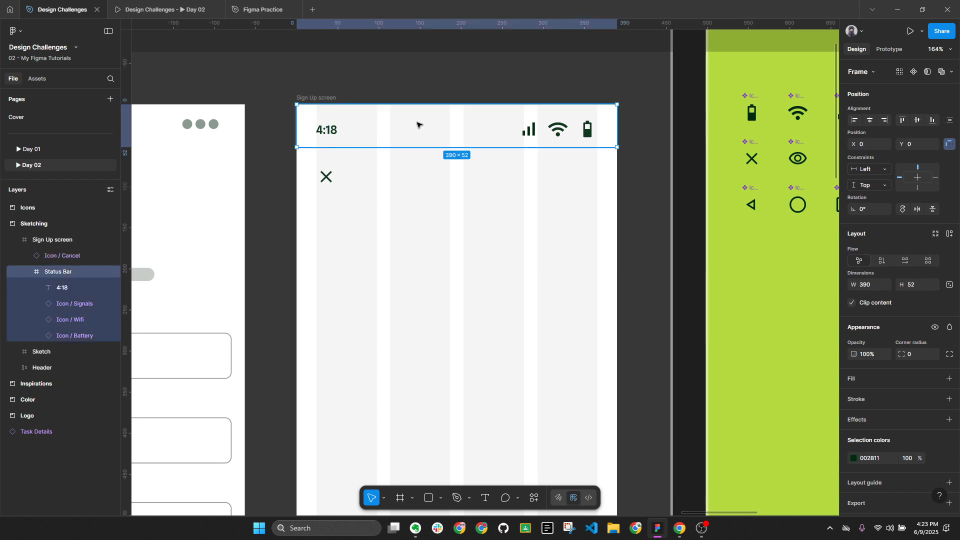
key(alt+l)
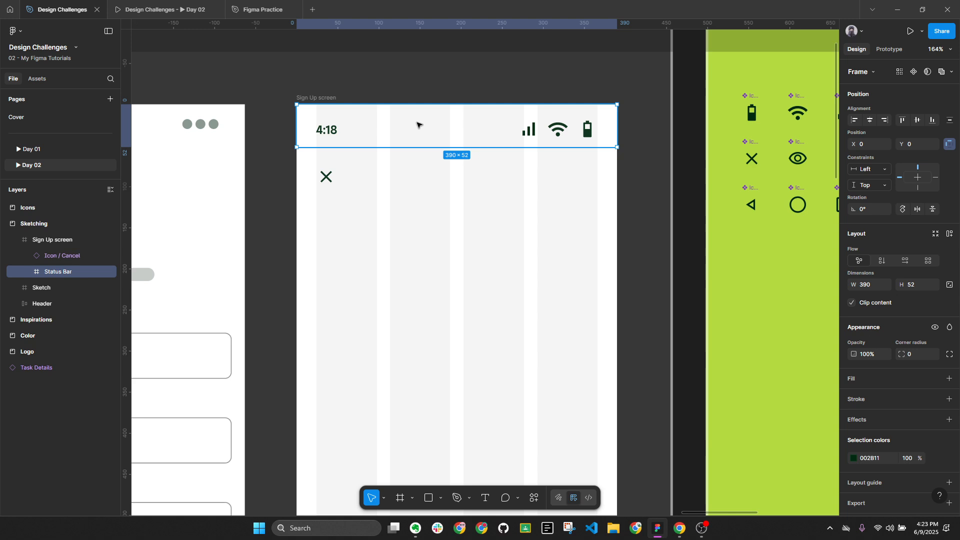
click(331, 179)
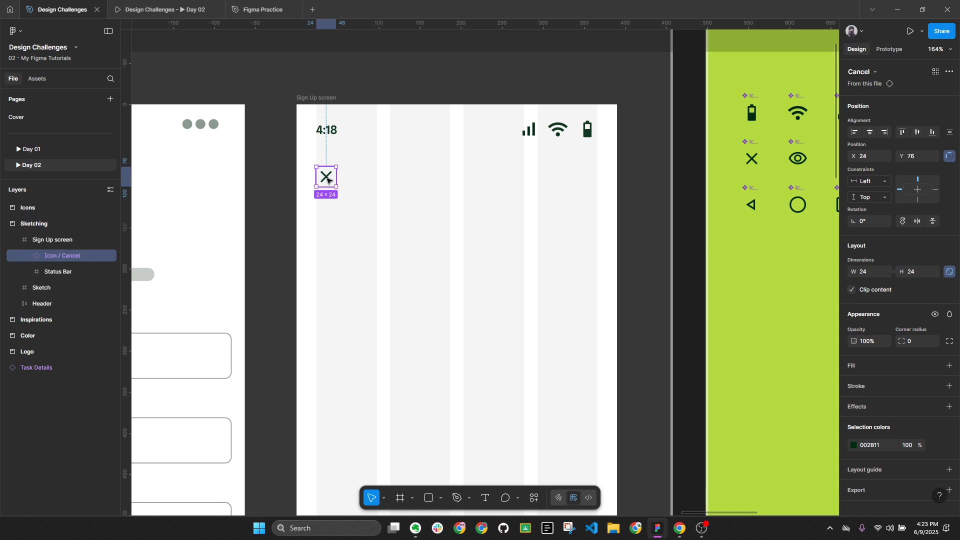
scroll(328, 181, up, 2)
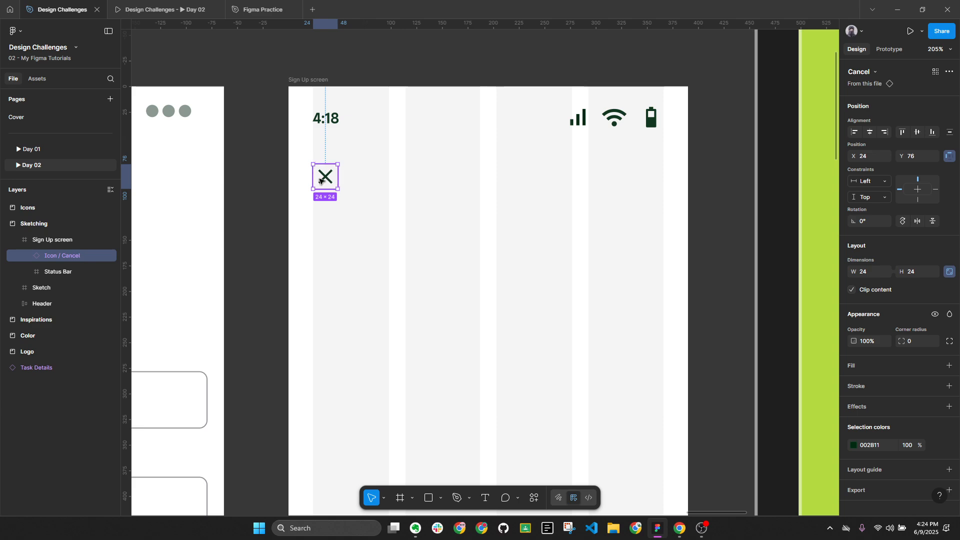
Frame the cancel icon and rename the new Frame 3 to 'Button / Icon Only'
right_click(323, 181)
mouse_move(333, 194)
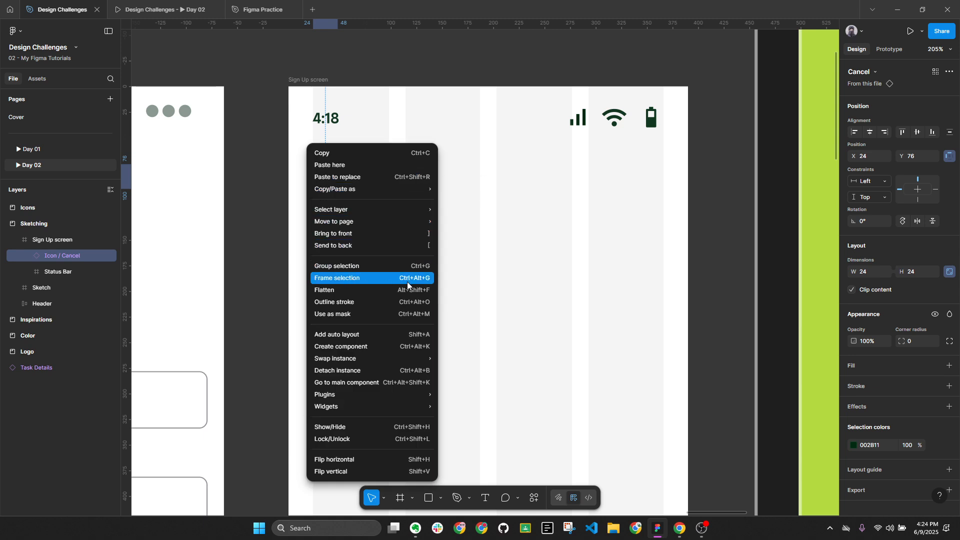
click(336, 279)
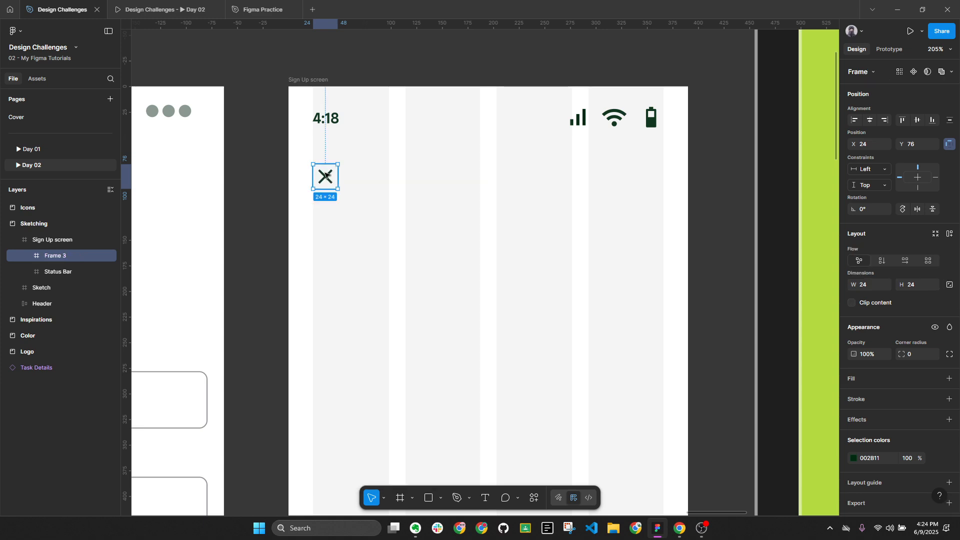
double_click(74, 258)
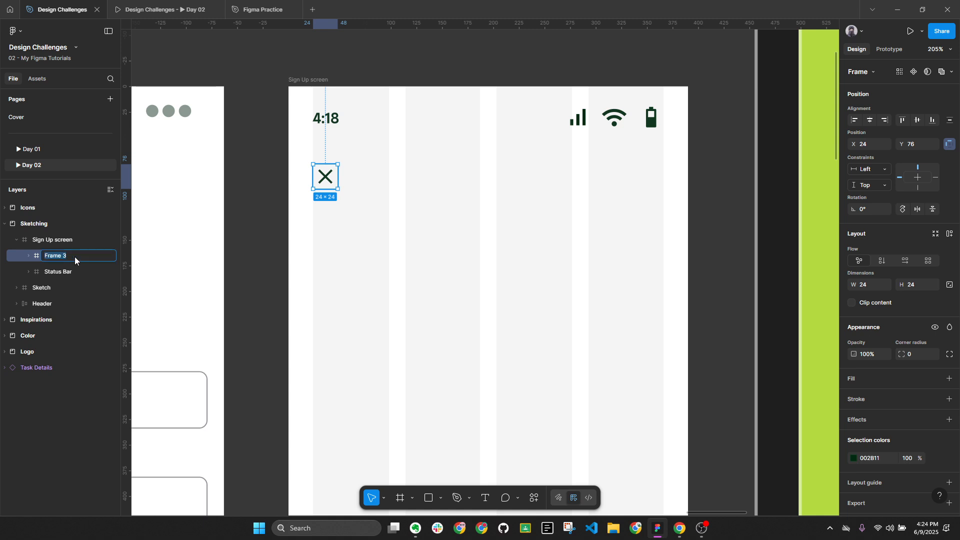
text(Button / Icon Only)
key(Return)
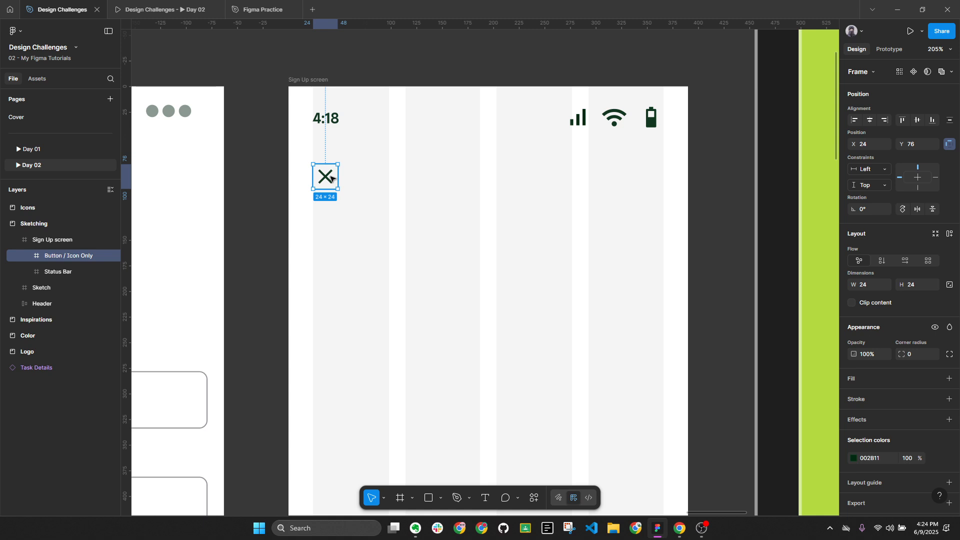
scroll(317, 177, up, 5)
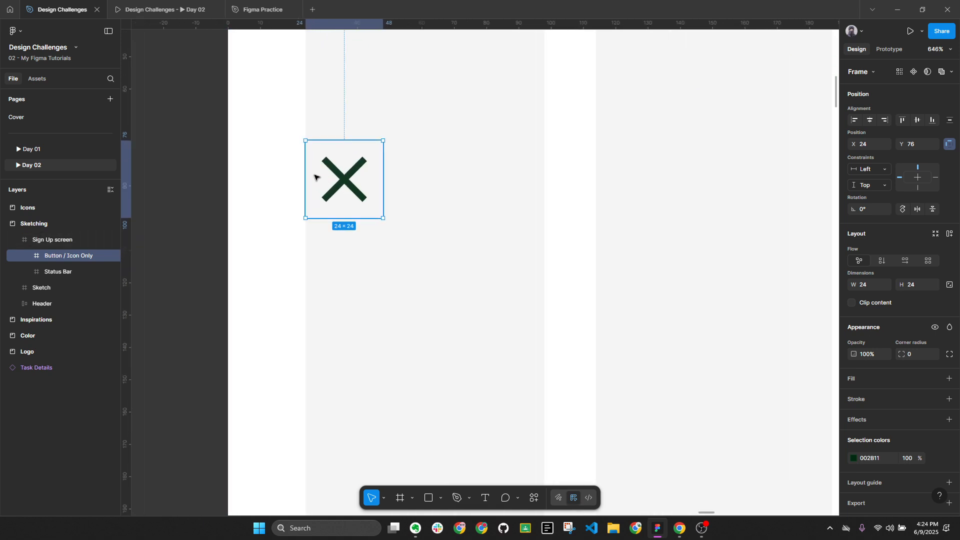
key(alt+l)
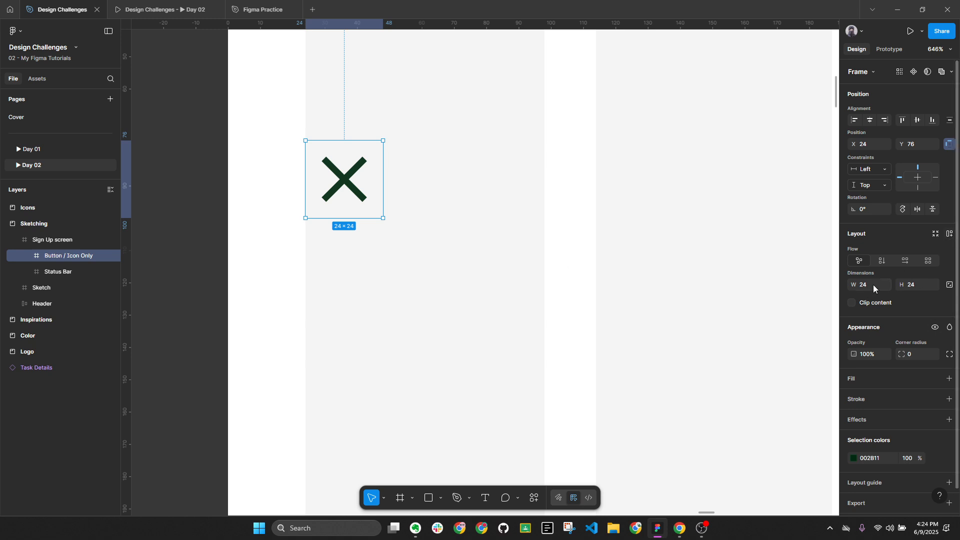
Lock proportions and set the frame width to 48, making it 48 × 48
click(950, 285)
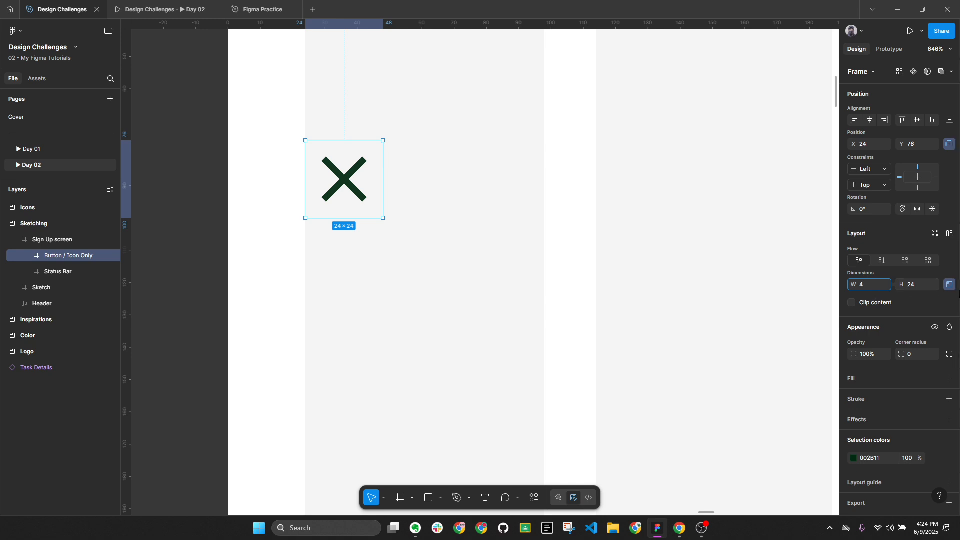
key(Return)
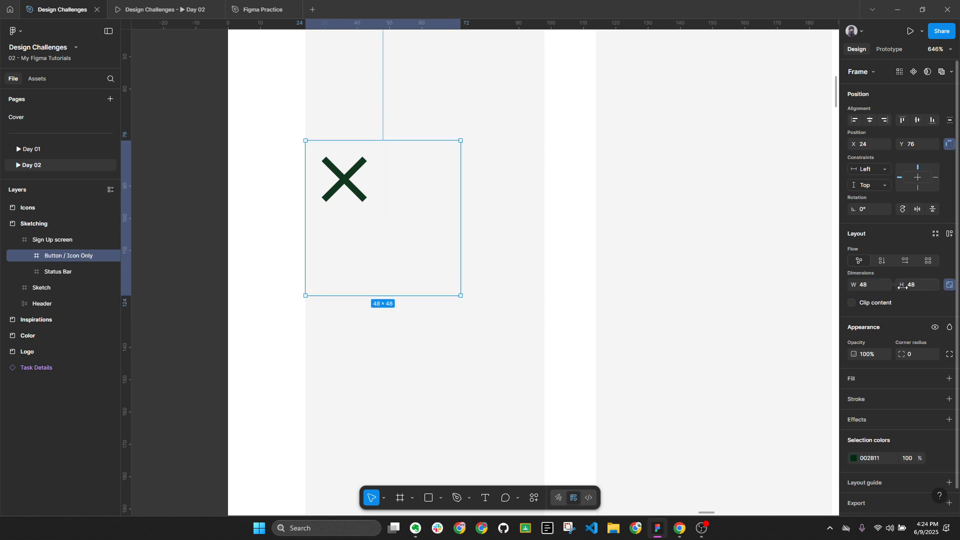
scroll(503, 252, down, 10)
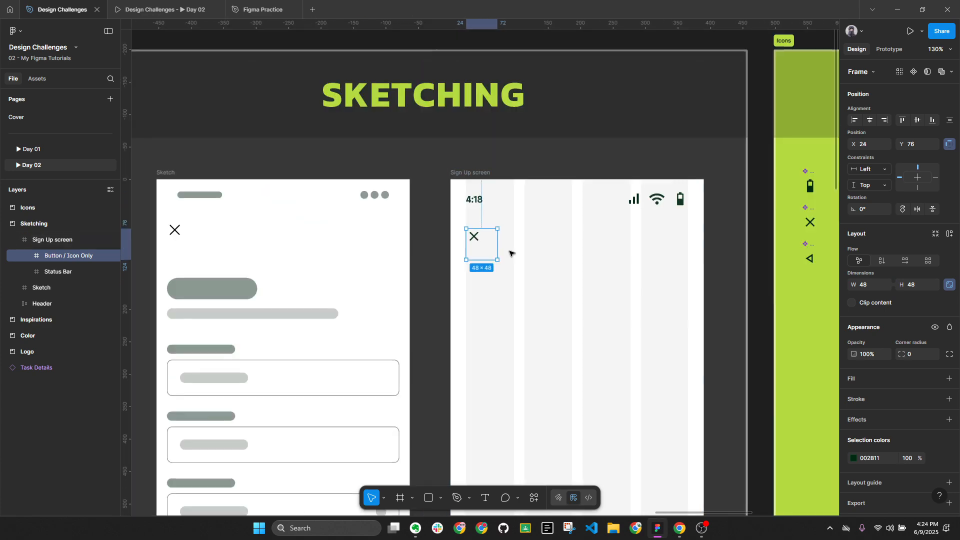
mouse_move(511, 253)
mouse_down()
mouse_move(775, 226)
mouse_move(680, 210)
mouse_up()
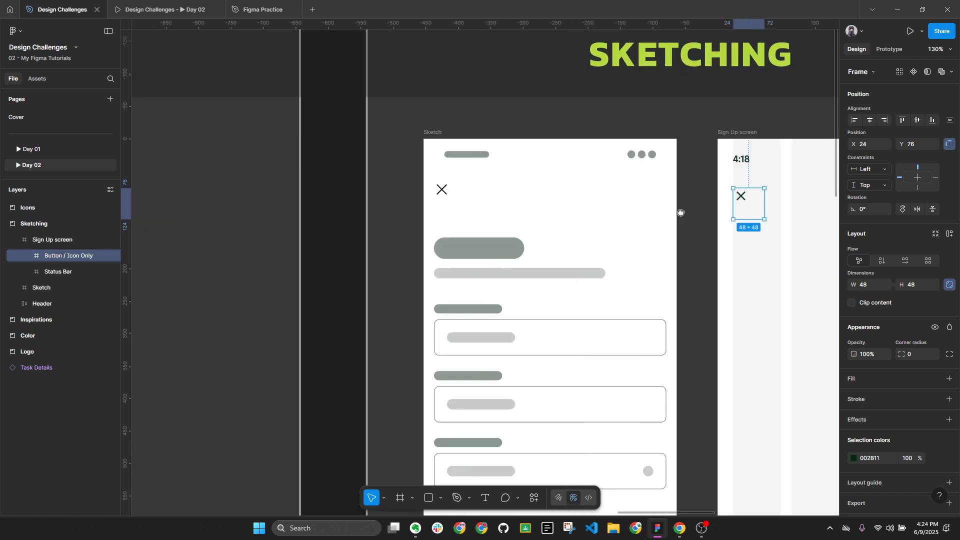
scroll(679, 210, down, 5)
scroll(500, 196, up, 6)
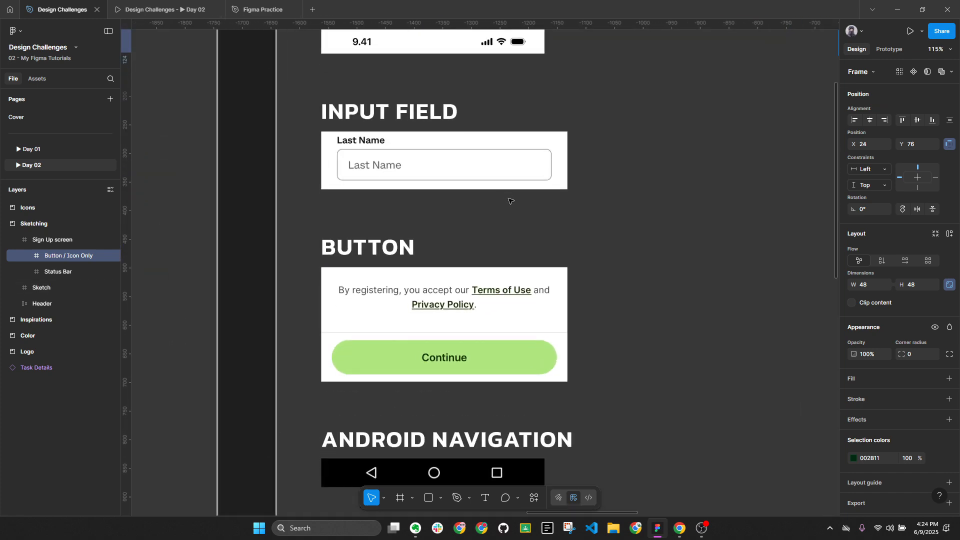
scroll(511, 199, down, 5)
scroll(261, 195, up, 4)
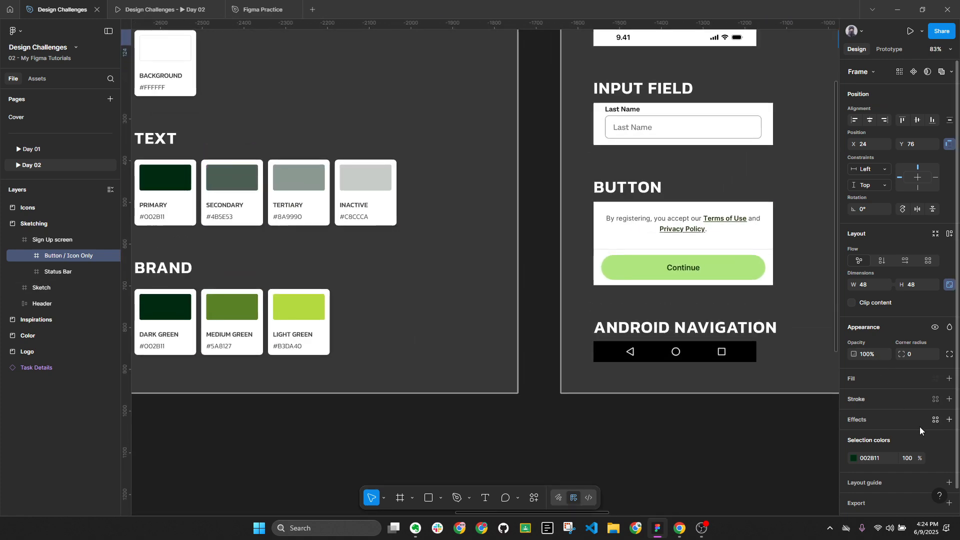
Add a fill to the button frame, sampling the Inactive swatch colour
click(949, 378)
click(854, 397)
click(733, 404)
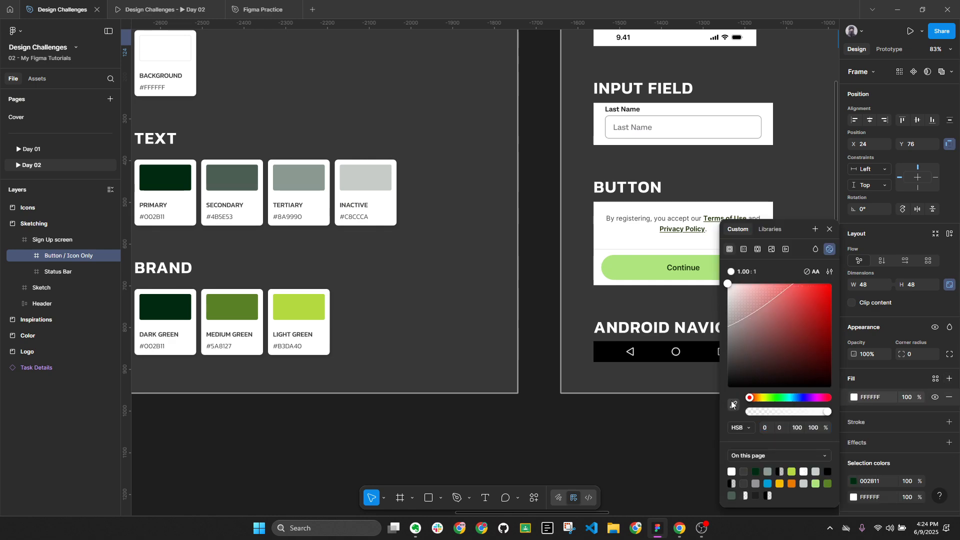
click(380, 179)
scroll(380, 180, down, 5)
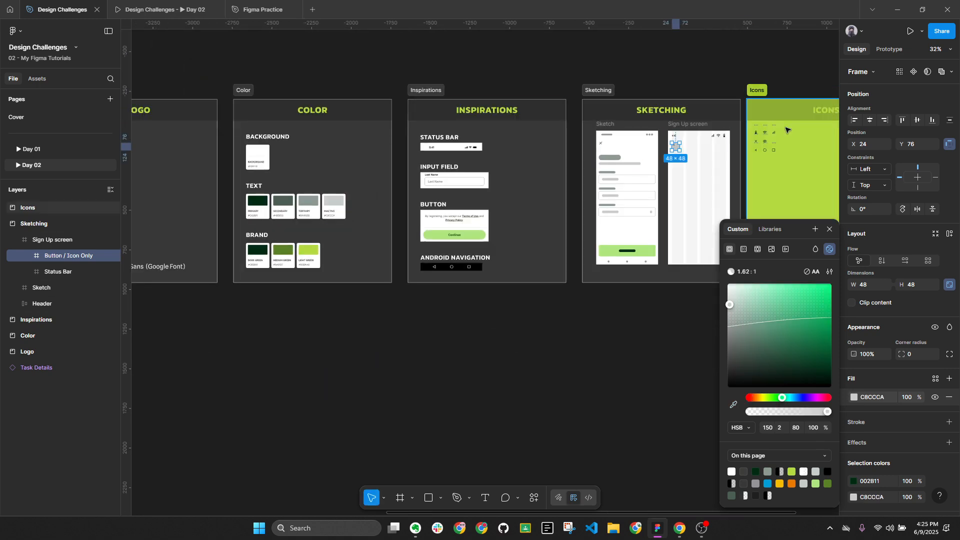
scroll(715, 127, up, 5)
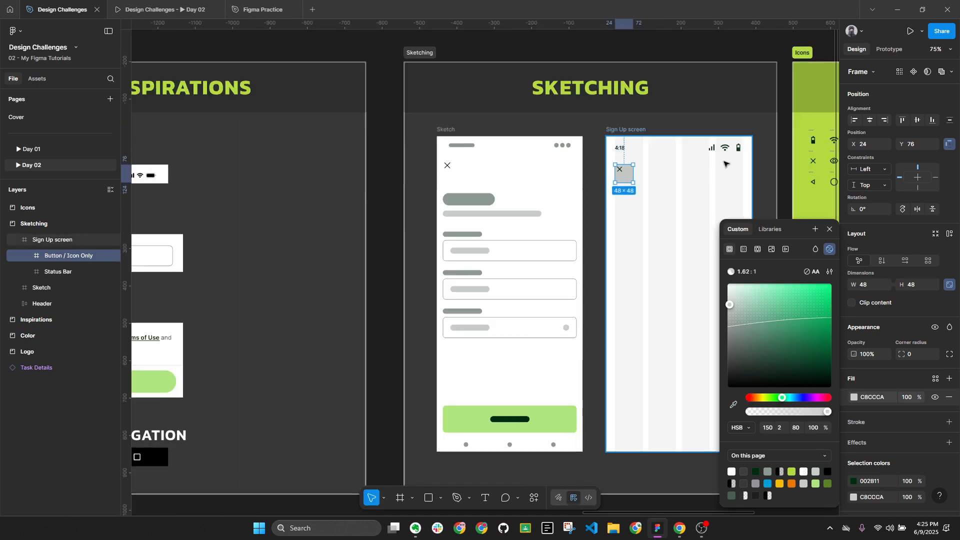
scroll(725, 164, down, 5)
Resample the fill from Light Green and lighten it to pale green F6FFDD
click(733, 403)
scroll(386, 251, up, 8)
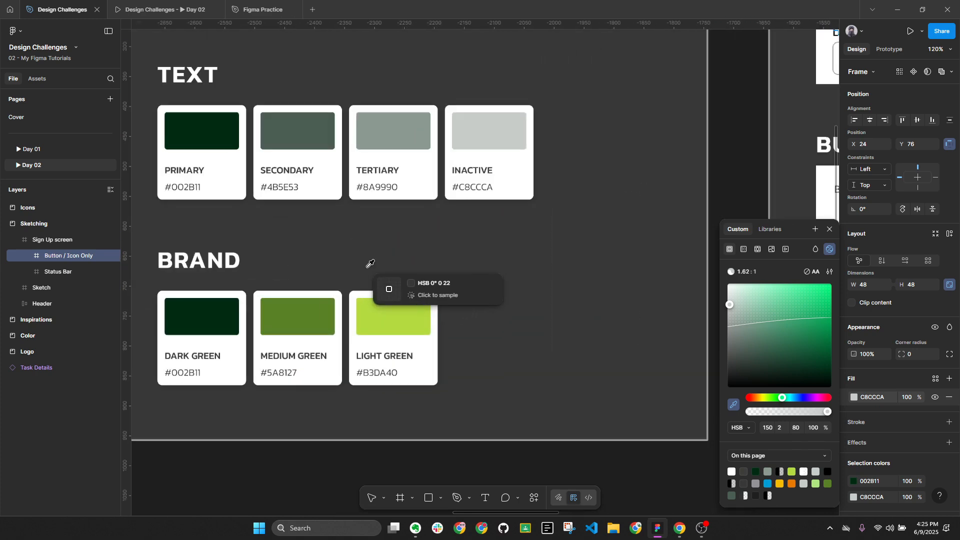
click(413, 315)
scroll(413, 314, down, 8)
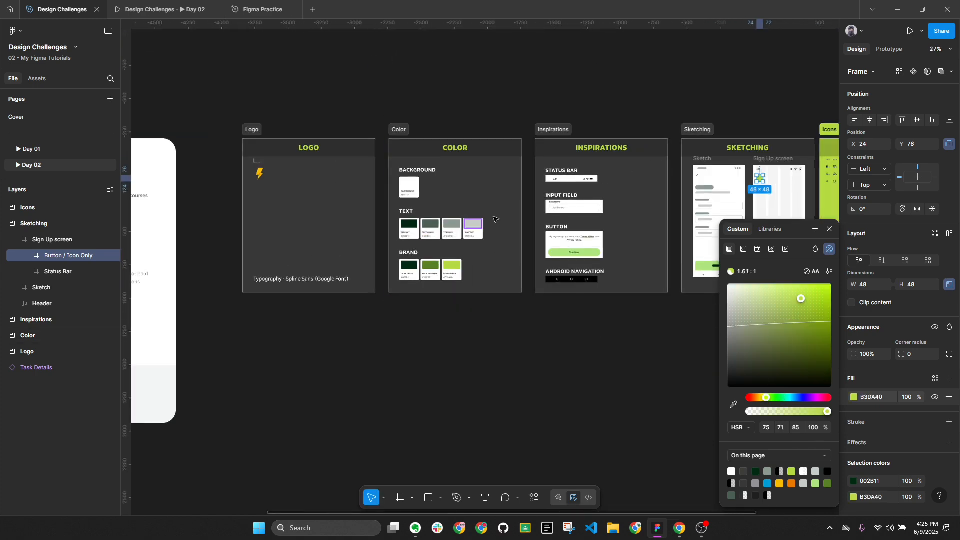
scroll(777, 177, up, 8)
scroll(744, 189, up, 8)
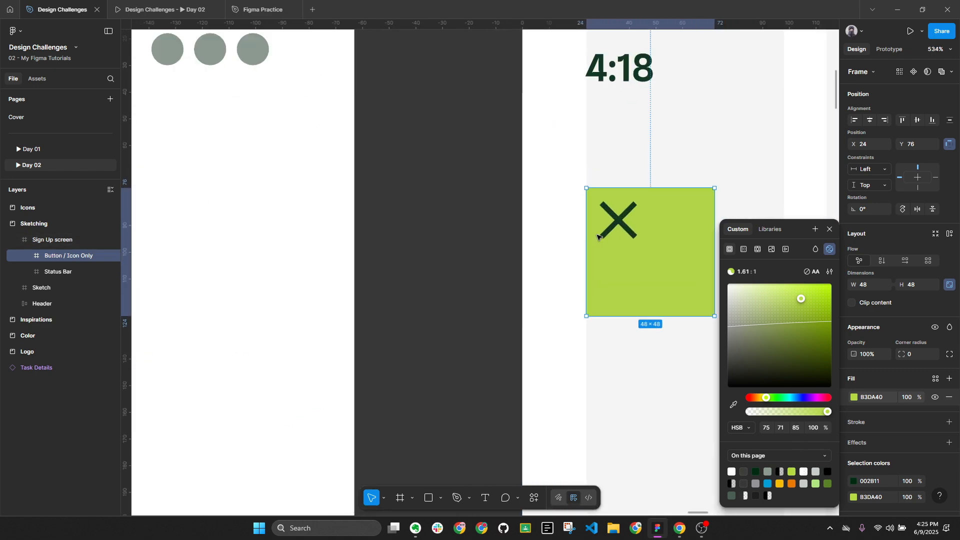
drag(800, 300, 743, 285)
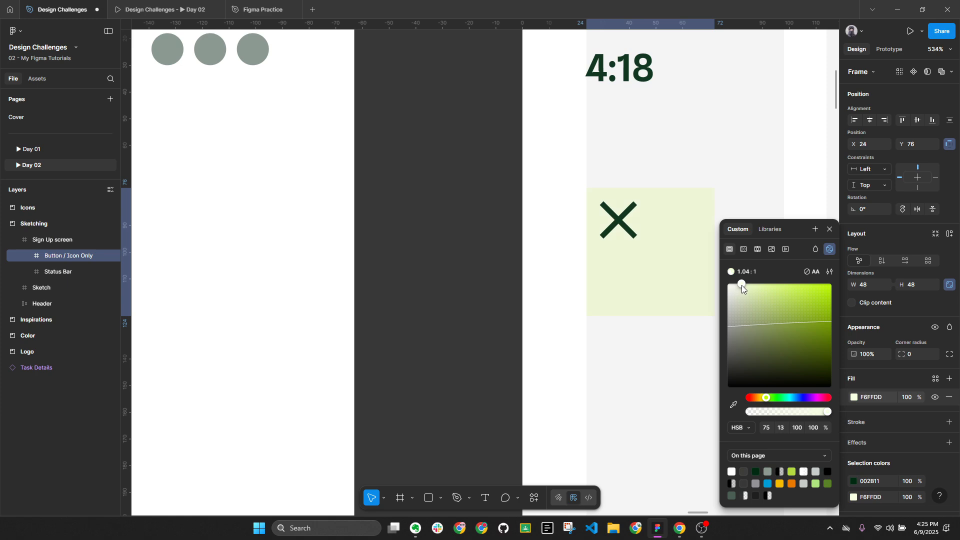
click(692, 334)
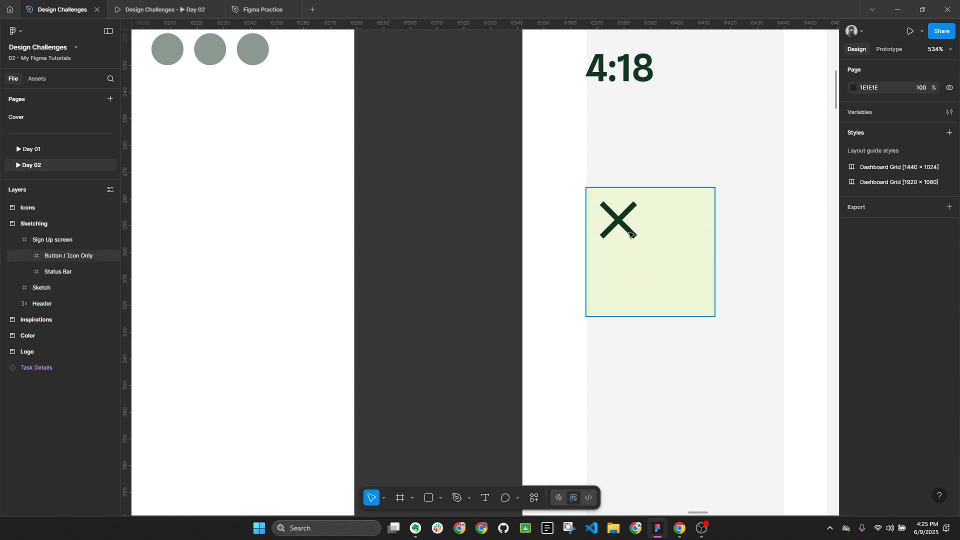
Centre the X icon horizontally and vertically in its button frame, at X 12, Y 12
key(alt+l)
scroll(631, 235, right, 4)
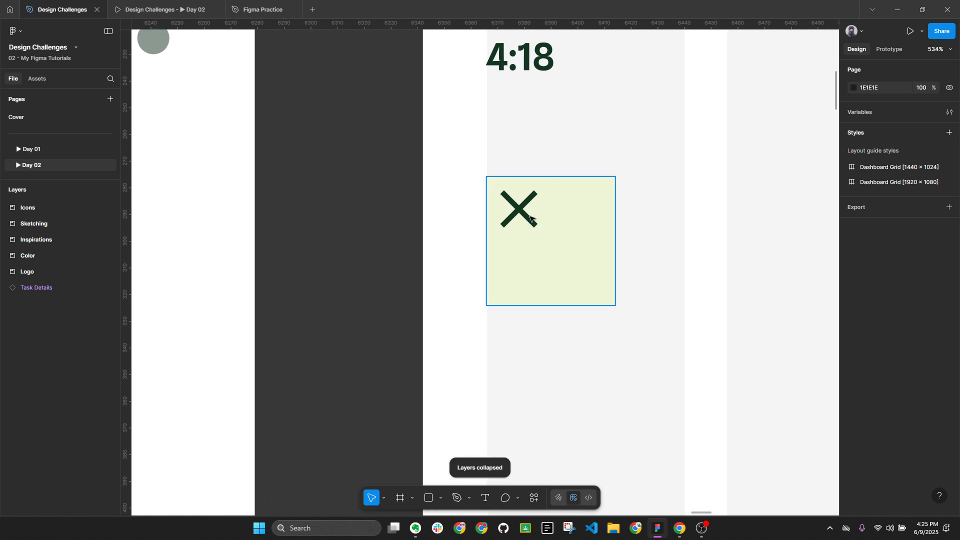
click(530, 220)
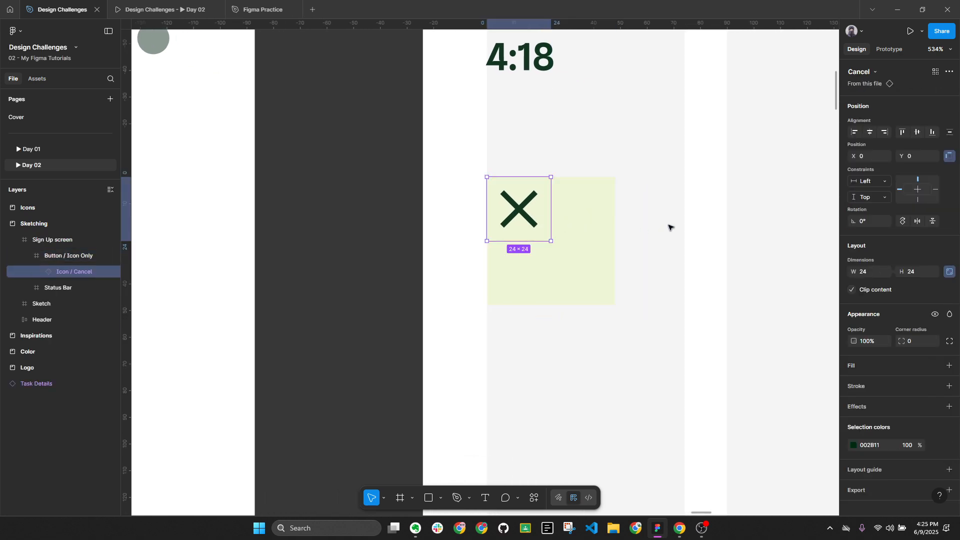
click(870, 132)
click(918, 132)
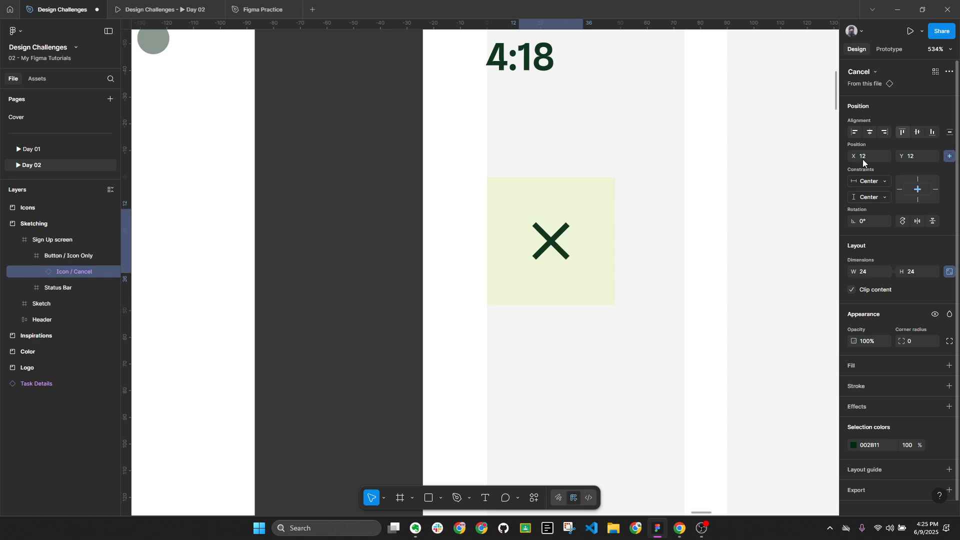
Select the 48 × 48 button frame and bring the Sign Up screen's top area into view
click(603, 250)
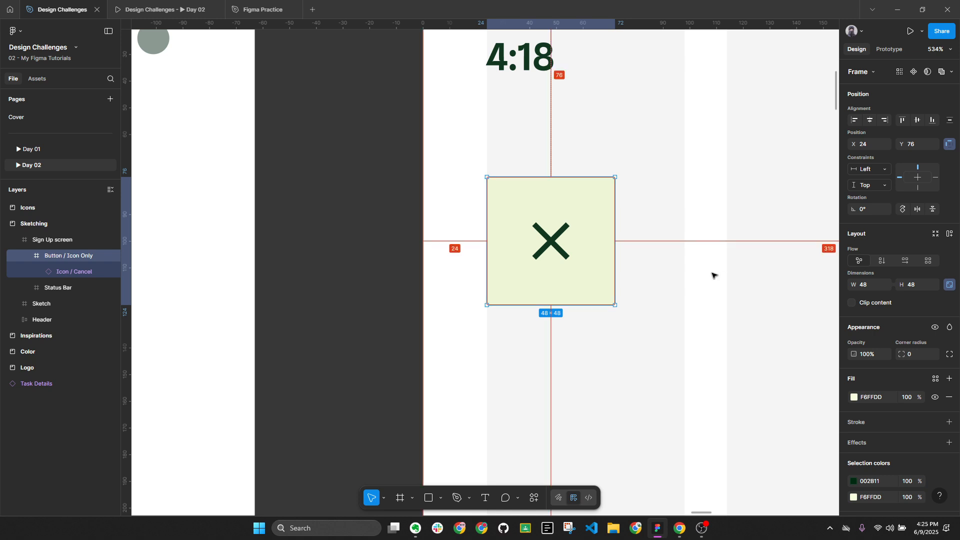
key(alt+l)
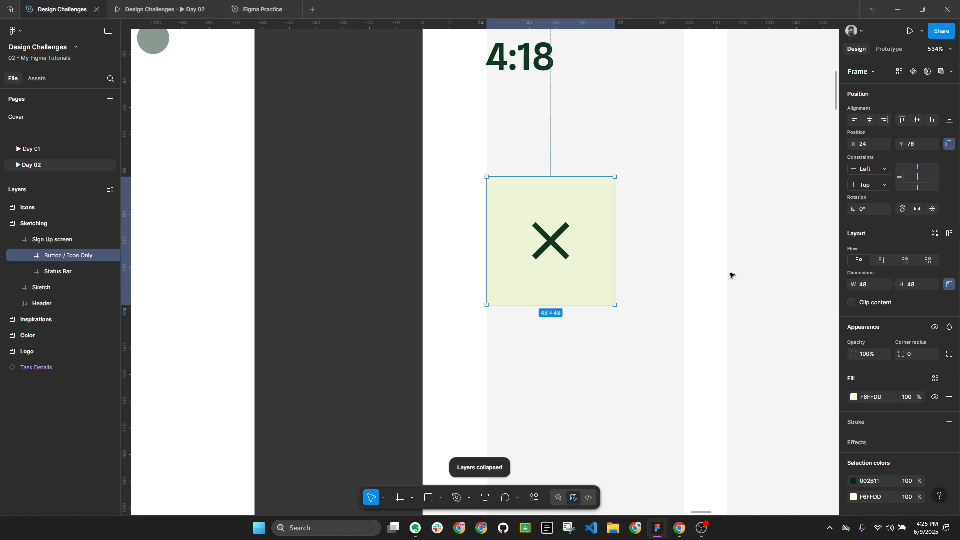
scroll(665, 250, down, 5)
drag(509, 355, 685, 189)
scroll(744, 218, down, 4)
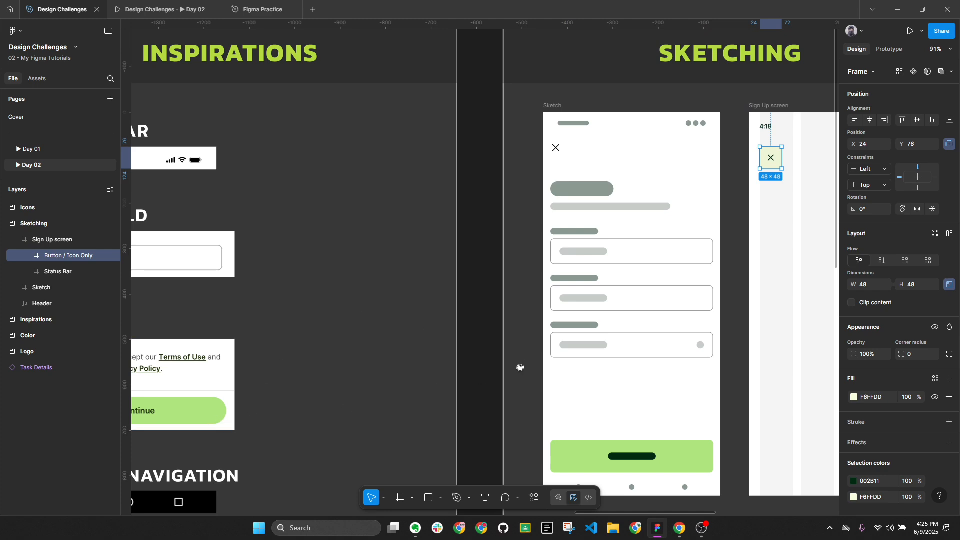
scroll(518, 367, right, 3)
scroll(583, 187, up, 10)
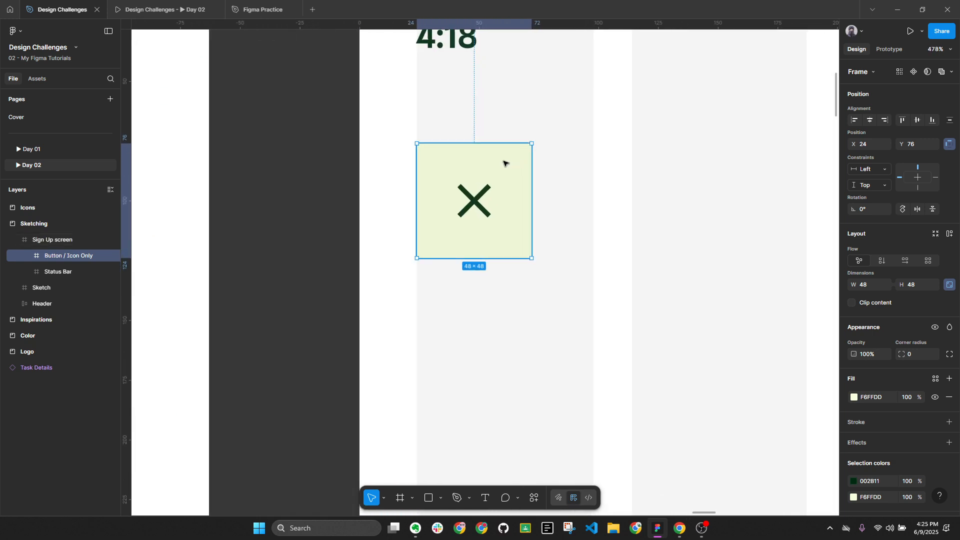
scroll(568, 161, down, 5)
drag(611, 150, 481, 163)
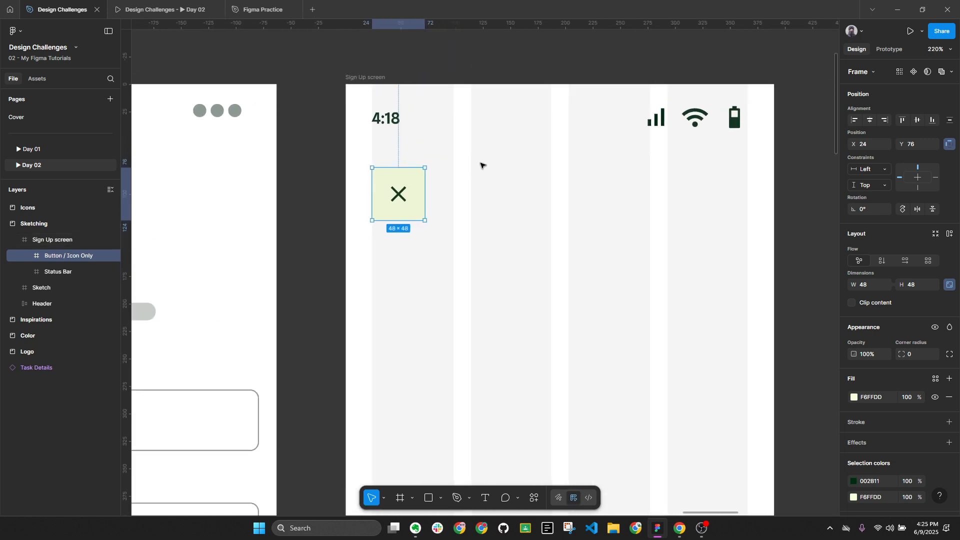
Post a 'Corner' comment and pin it just left of the close button
key(c)
click(407, 170)
text(Corner)
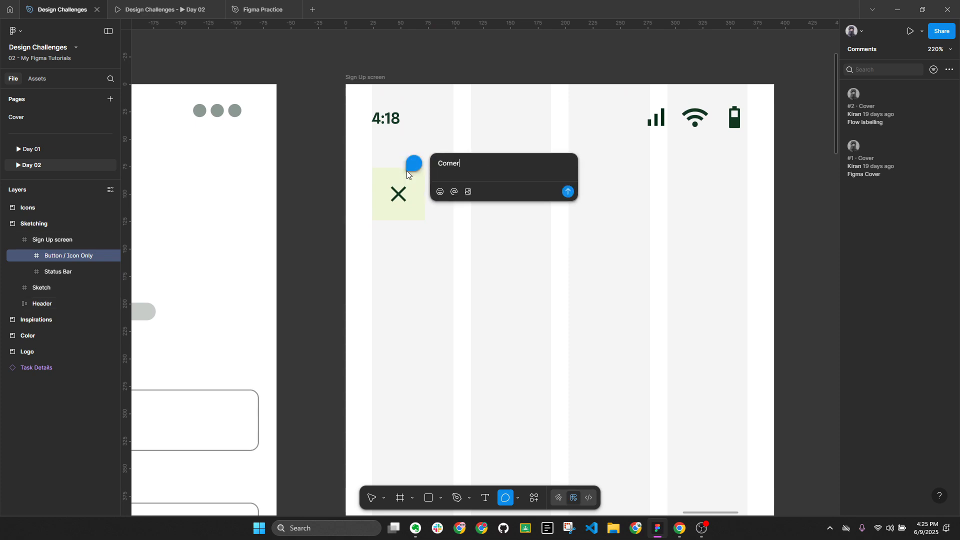
key(Return)
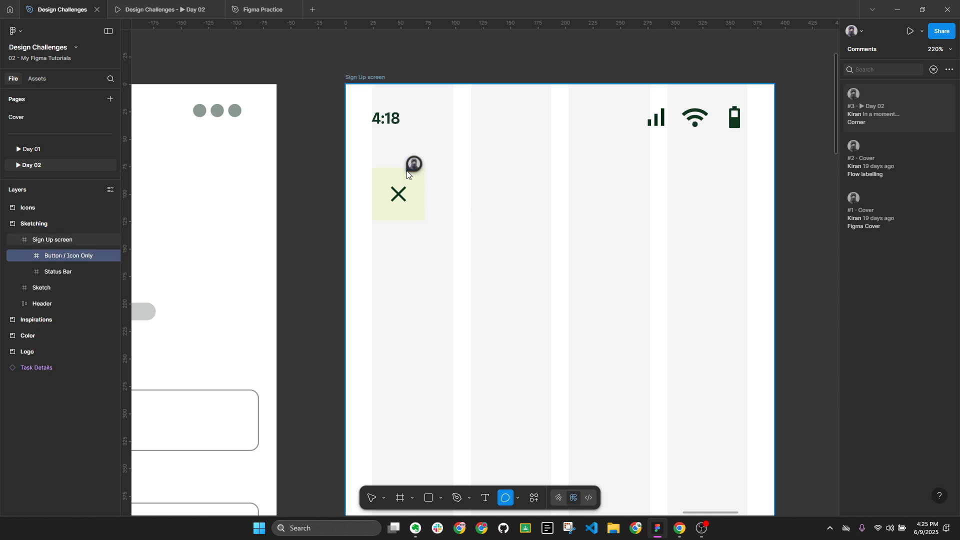
drag(406, 170, 329, 169)
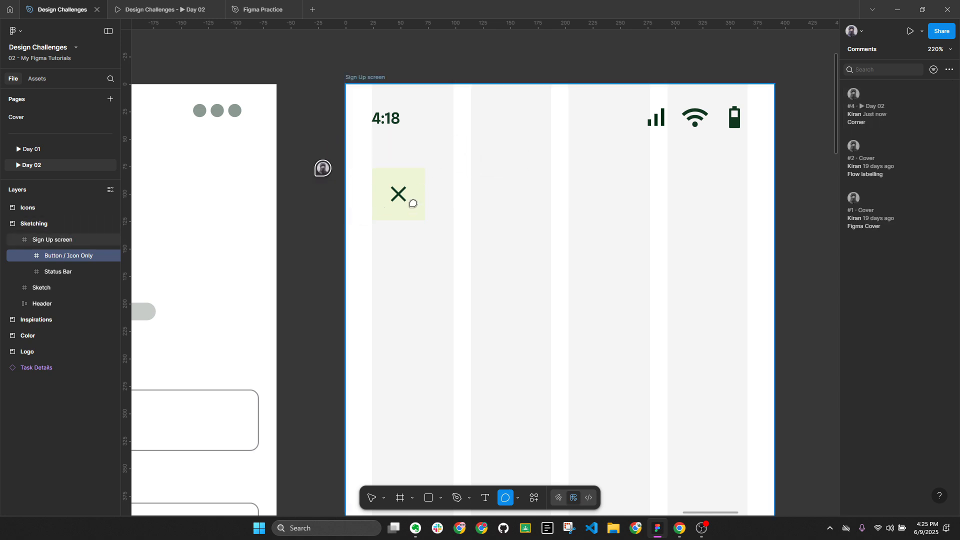
click(415, 174)
key(Escape)
key(Escape)
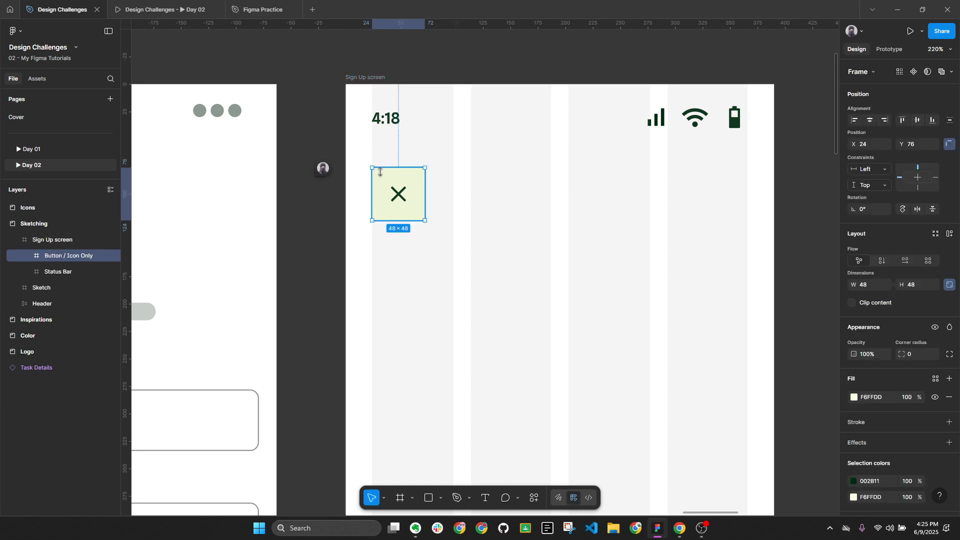
Exit commenting and select the 4:18 time text in the status bar
key(alt+l)
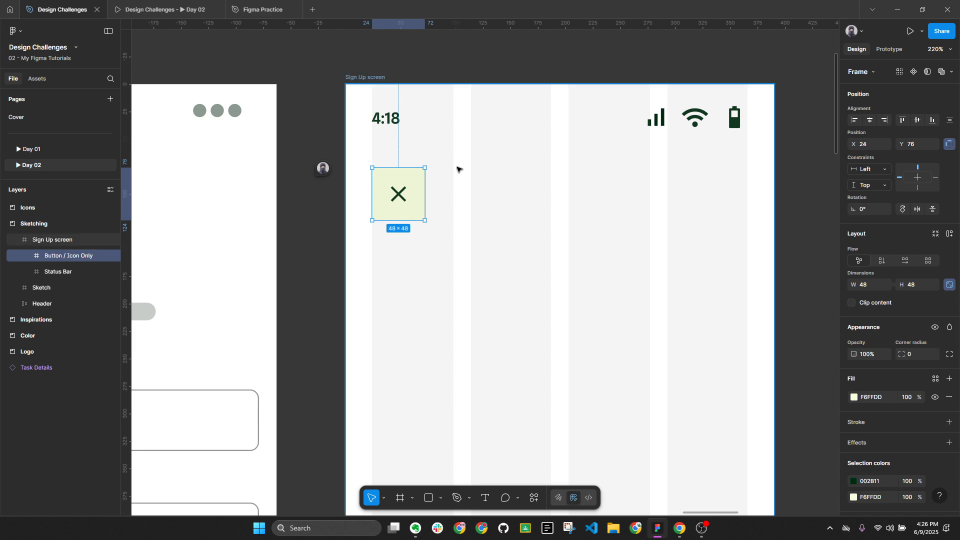
double_click(394, 119)
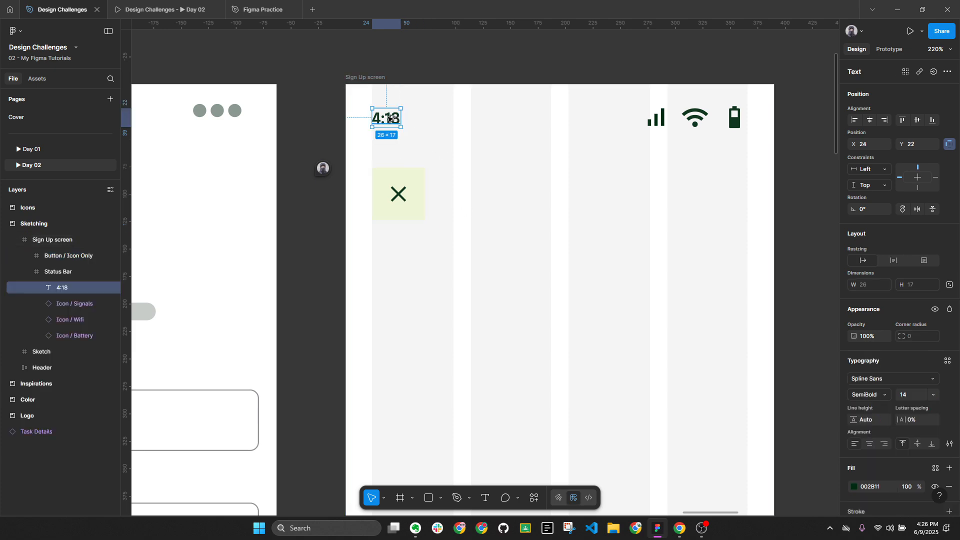
Paste a copy of the 4:18 text into the Sign Up screen at X 24, Y 160
key(ctrl+c)
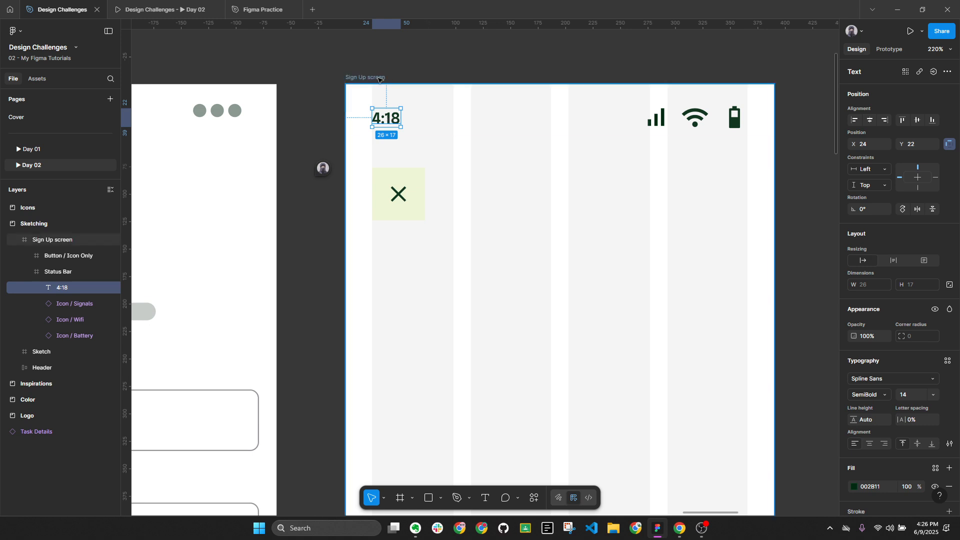
click(463, 232)
key(ctrl+v)
drag(398, 120, 394, 272)
drag(399, 274, 396, 272)
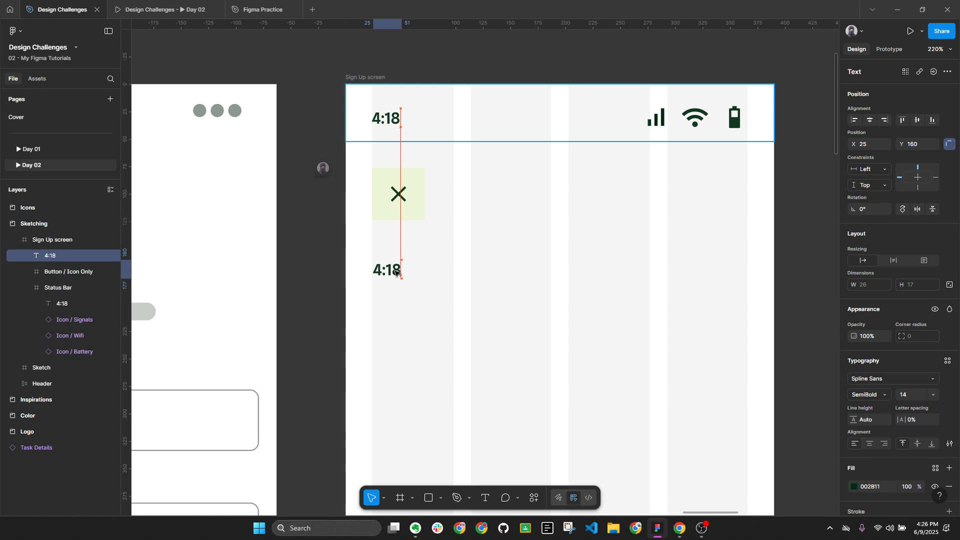
key(alt+l)
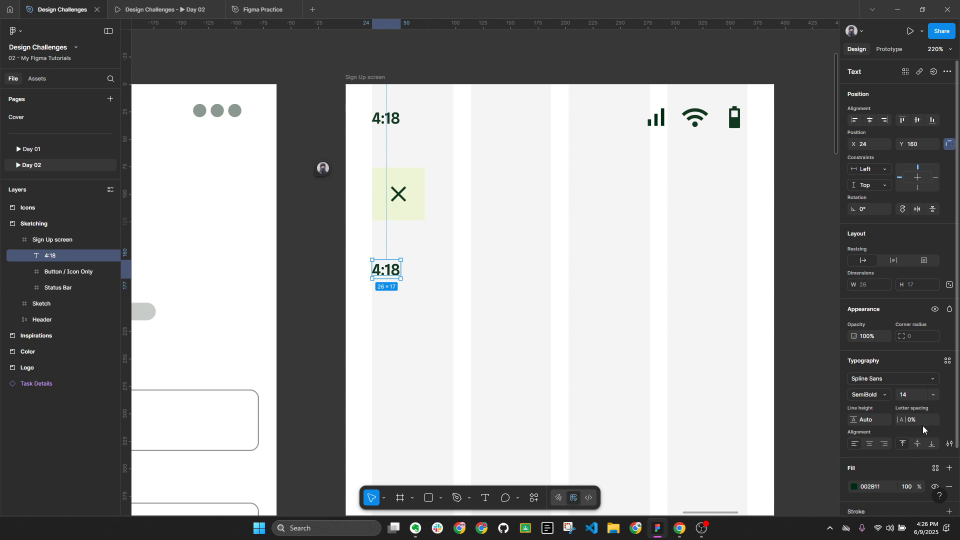
key(alt)
scroll(452, 344, down, 5)
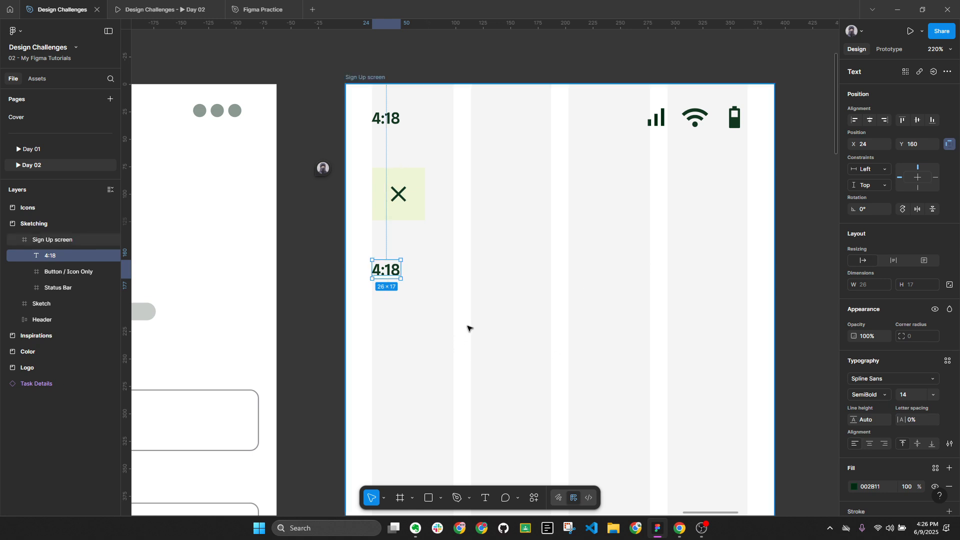
Bring the Sketch frame beside the Sign Up screen and check the 4:18 copy's text
drag(429, 315, 638, 287)
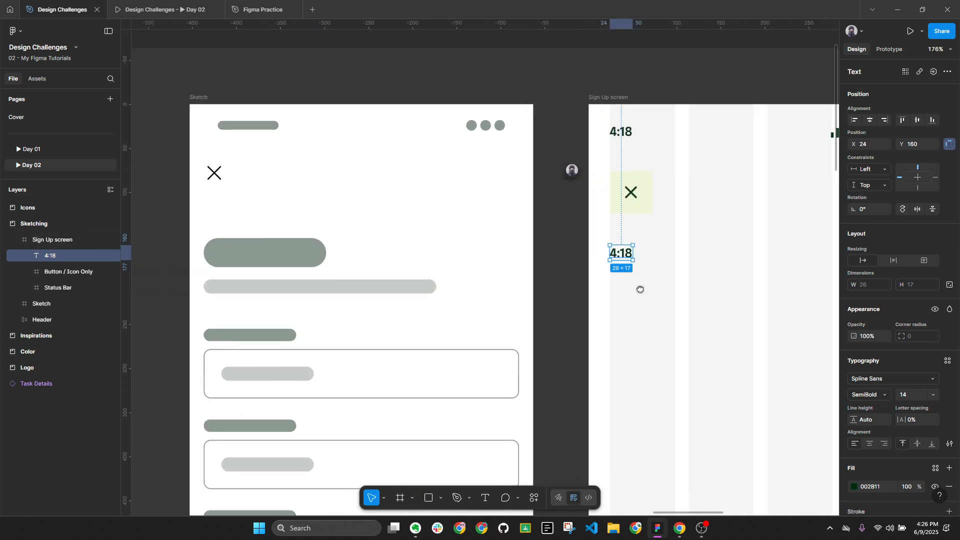
key(Return)
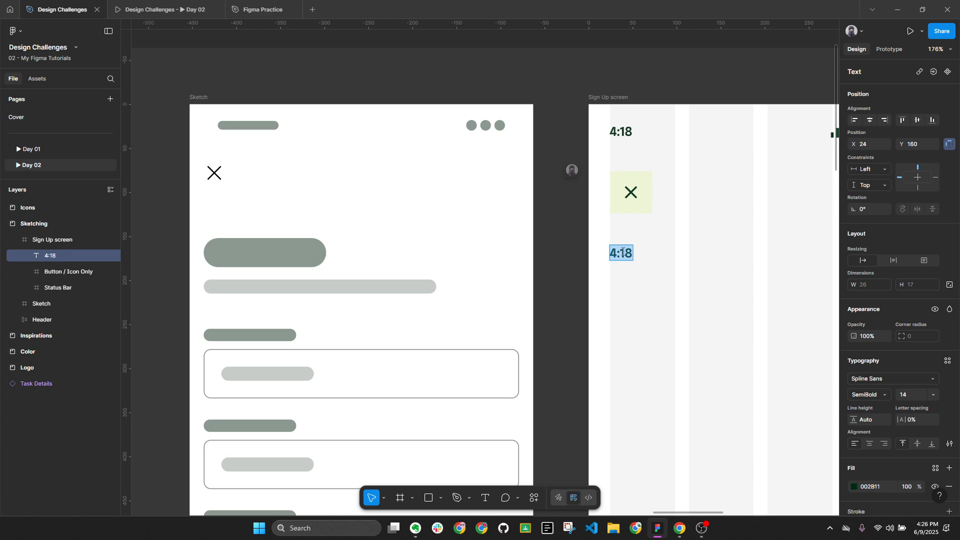
key(Escape)
scroll(698, 280, down, 8)
scroll(439, 241, left, 10)
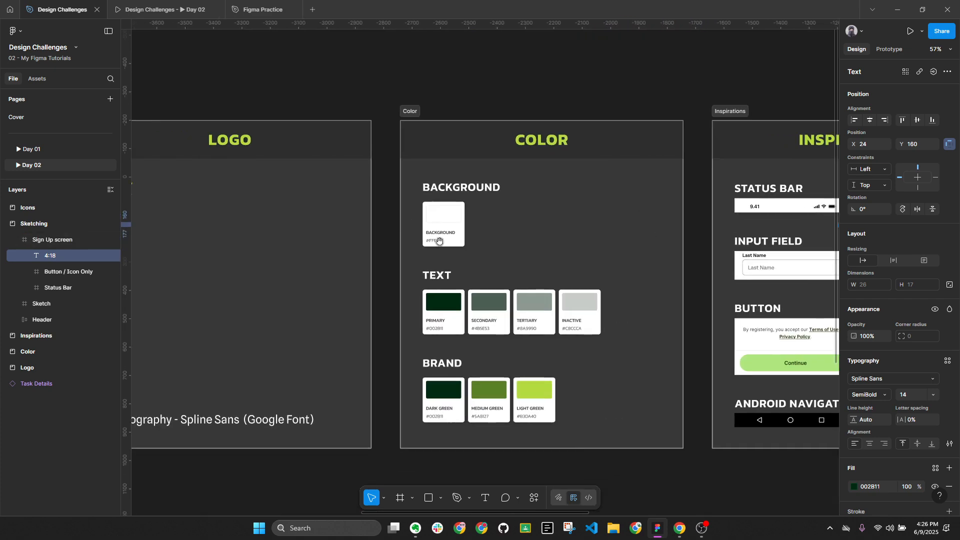
scroll(439, 240, left, 10)
scroll(275, 379, up, 5)
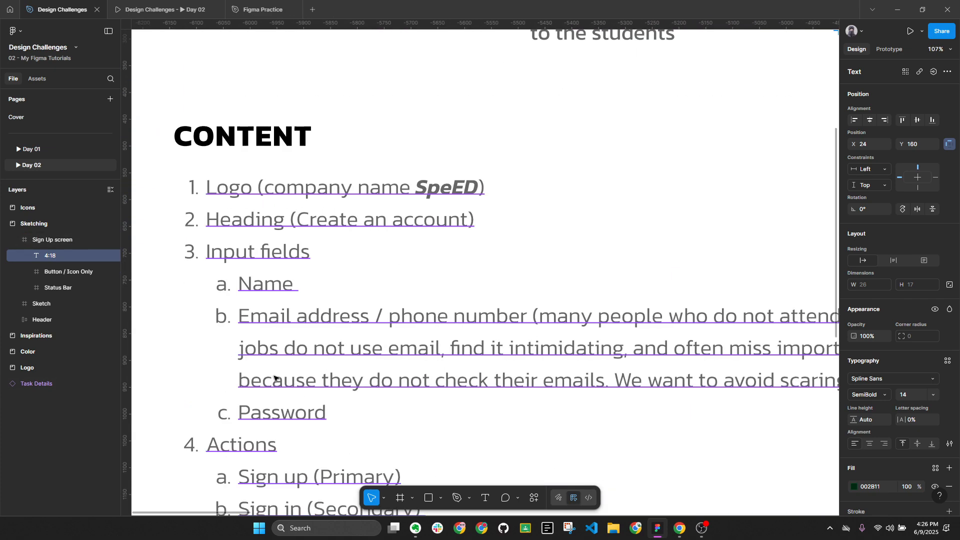
scroll(431, 281, down, 5)
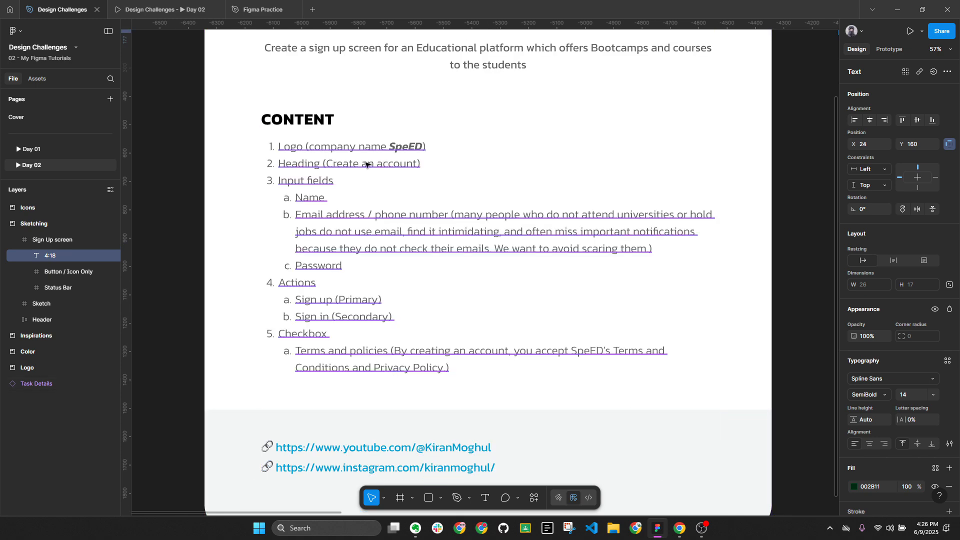
Select the 'Create an account' wording in the Content list text
double_click(367, 165)
drag(326, 164, 414, 165)
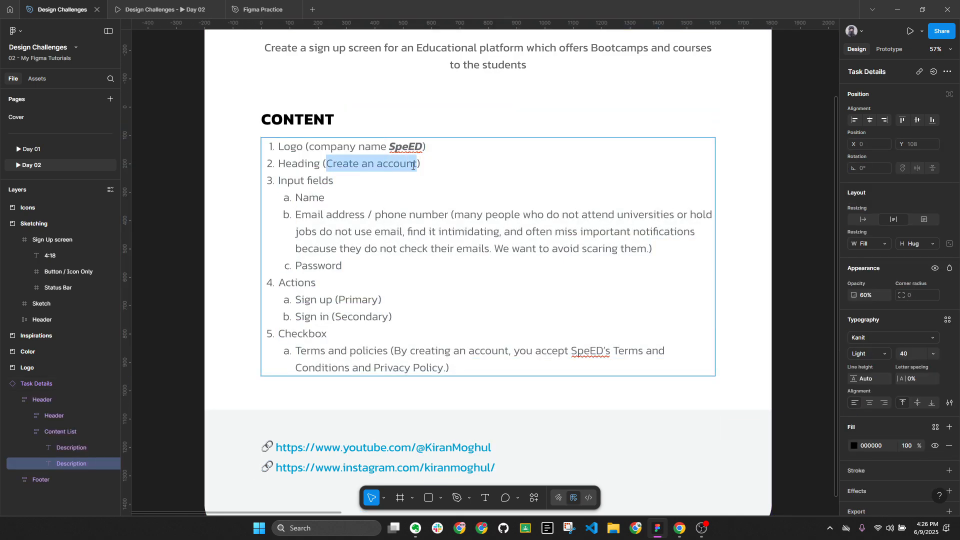
scroll(510, 285, down, 5)
click(678, 255)
scroll(610, 145, right, 10)
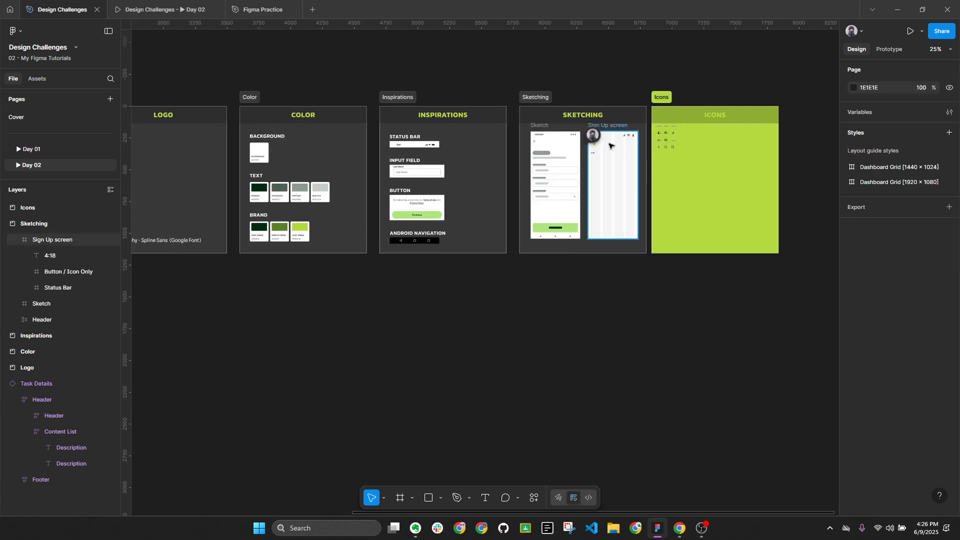
scroll(610, 145, up, 10)
Replace the 4:18 copy's text on the Sign Up screen with 'Create an account'
click(564, 171)
key(ctrl+v)
key(ctrl+z)
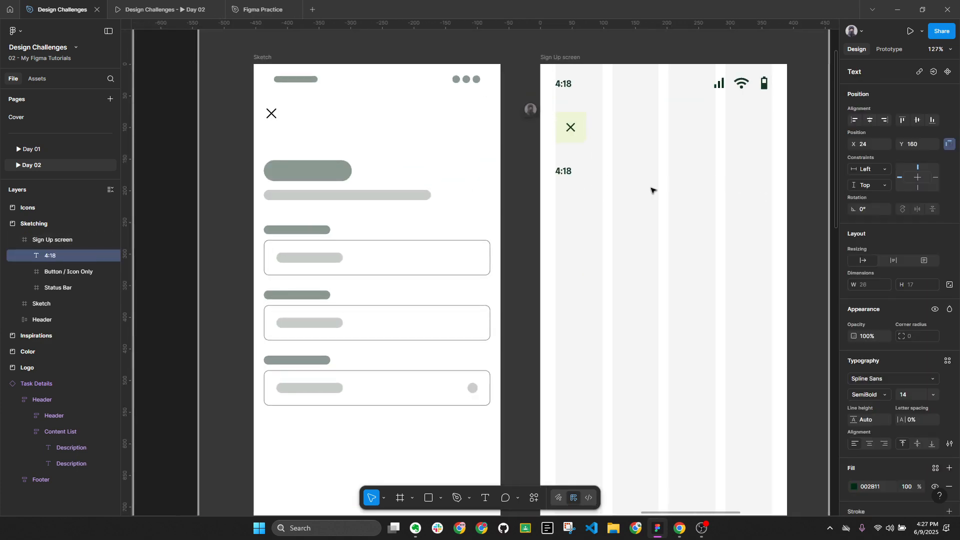
double_click(571, 171)
scroll(571, 171, up, 5)
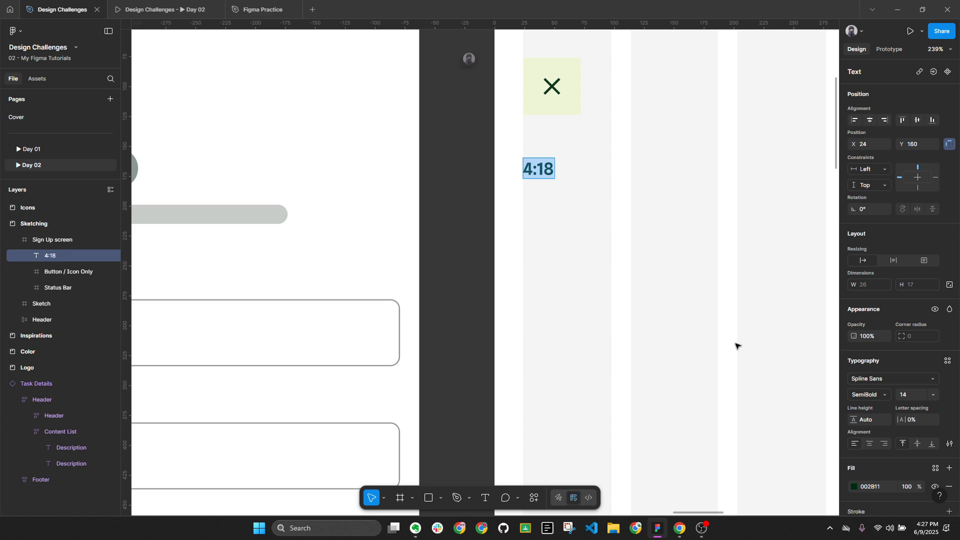
text(Create an account)
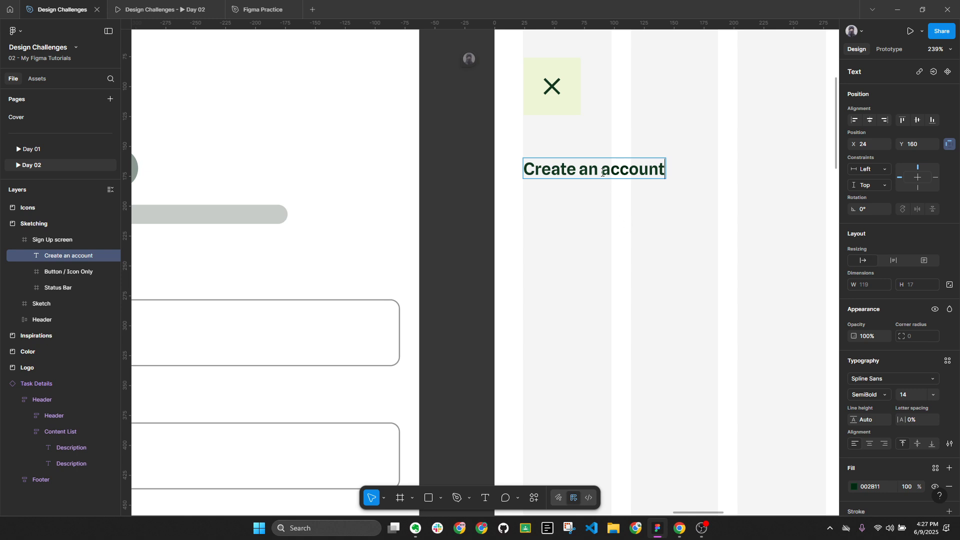
Commit the heading at X 24, Y 160, collapse all layers, and drag a duplicate below
click(611, 206)
click(611, 206)
click(588, 168)
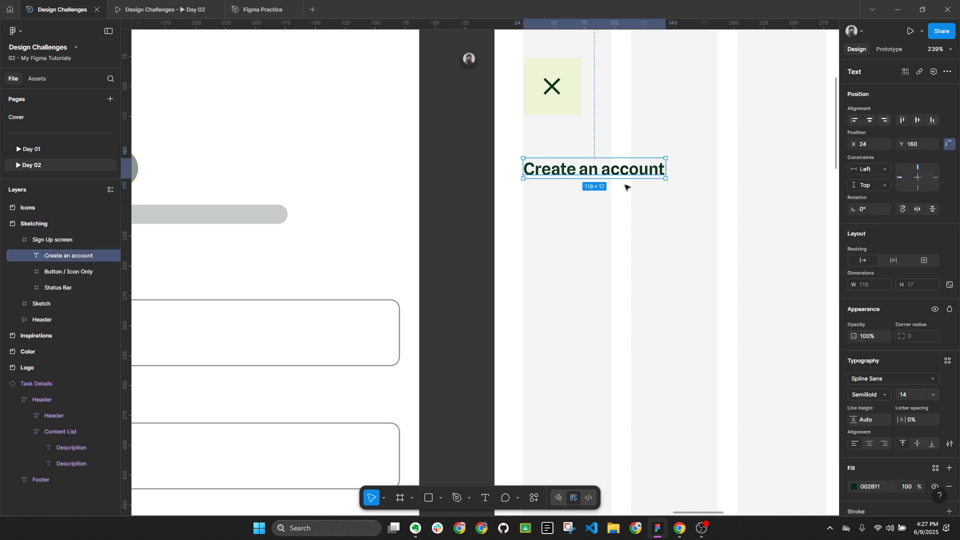
key(alt)
key(alt+l)
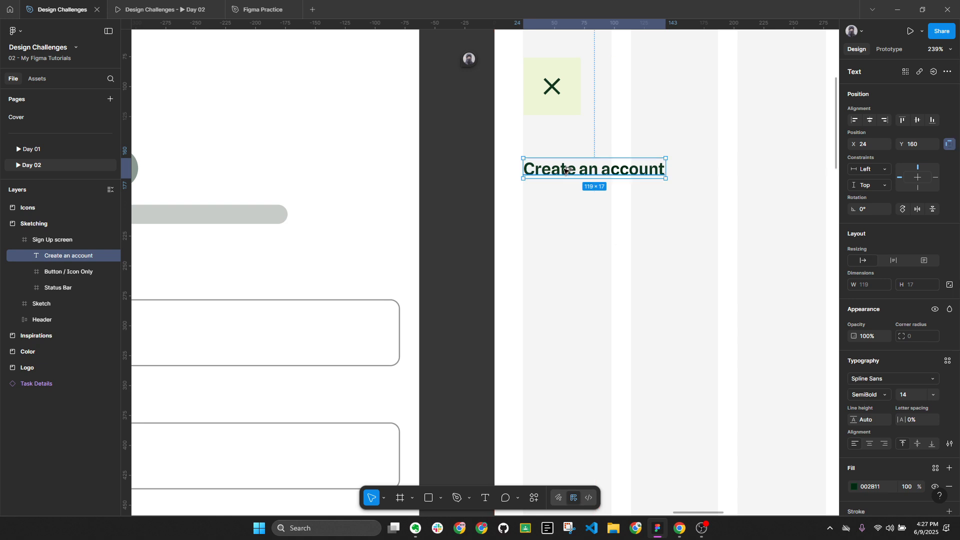
drag(565, 171, 566, 198)
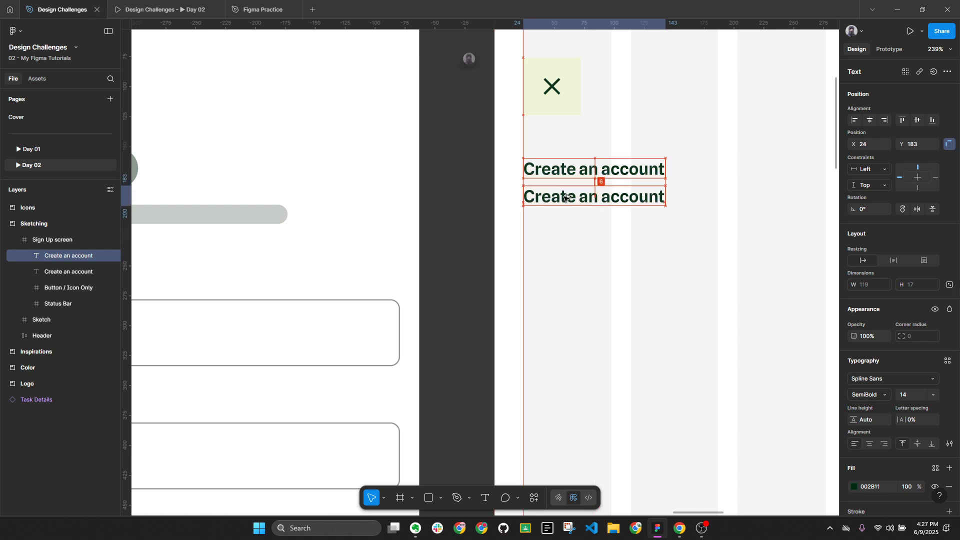
Nudge the heading duplicate down to an 8 px gap and set its weight to Regular
key(Down)
key(Down)
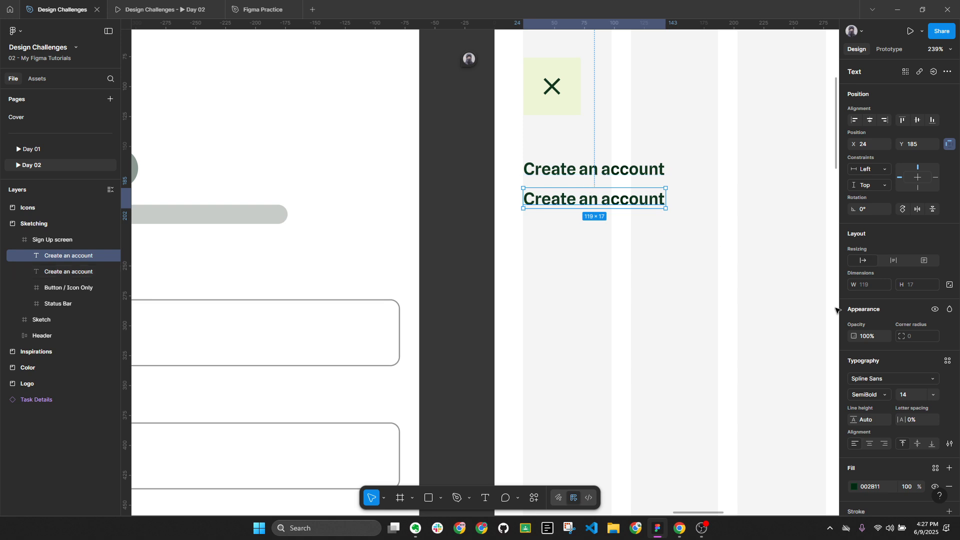
click(885, 396)
click(877, 370)
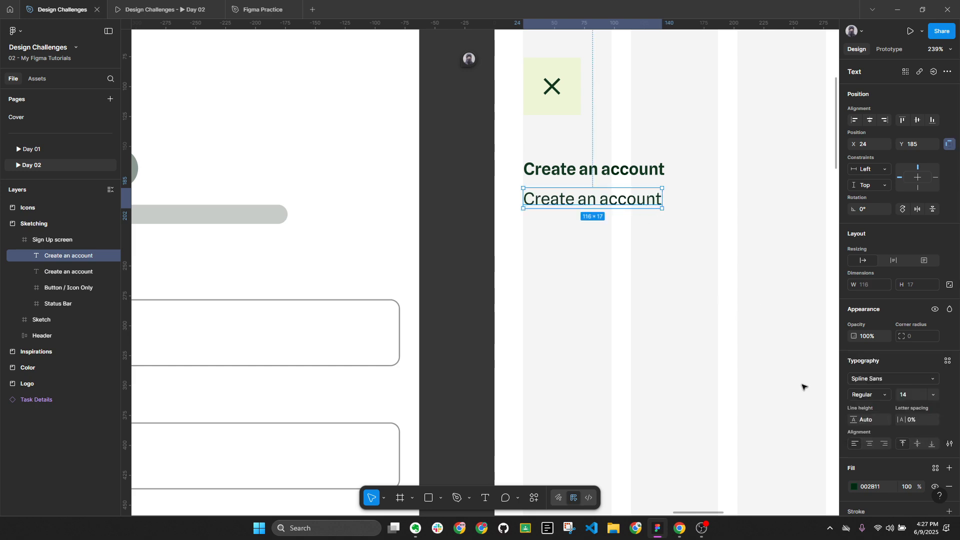
Retype the duplicate's text as 'Lorem ipsum', keeping Regular weight
double_click(622, 201)
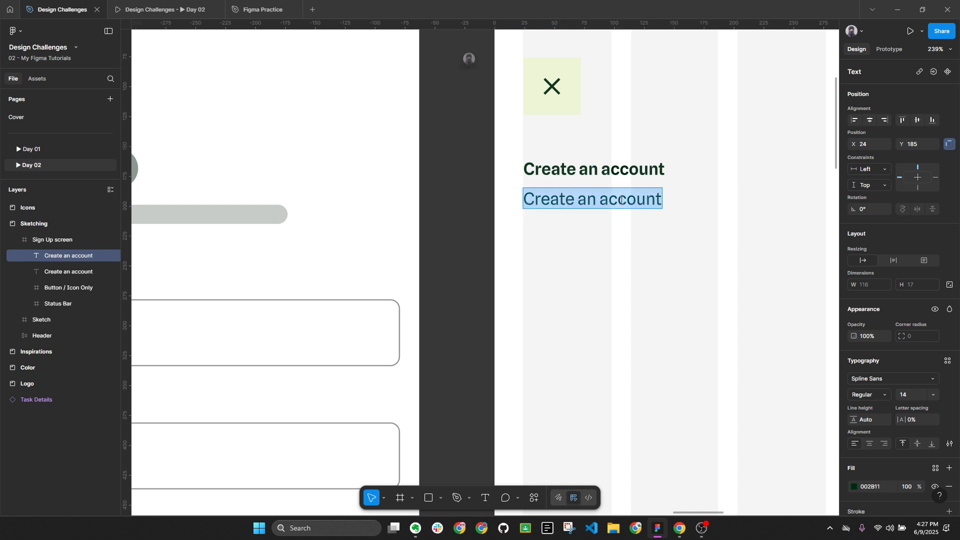
text(Lorek)
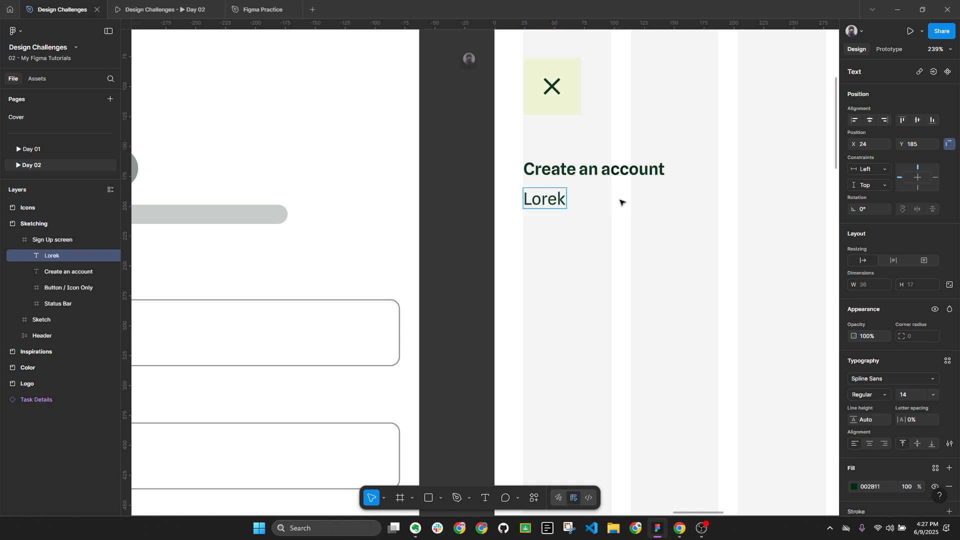
key(BackSpace)
text(m)
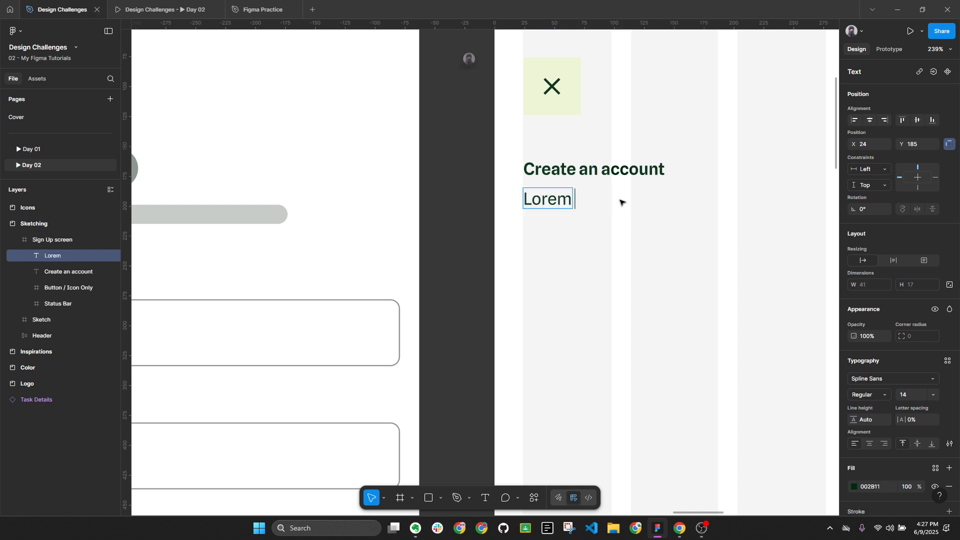
click(854, 396)
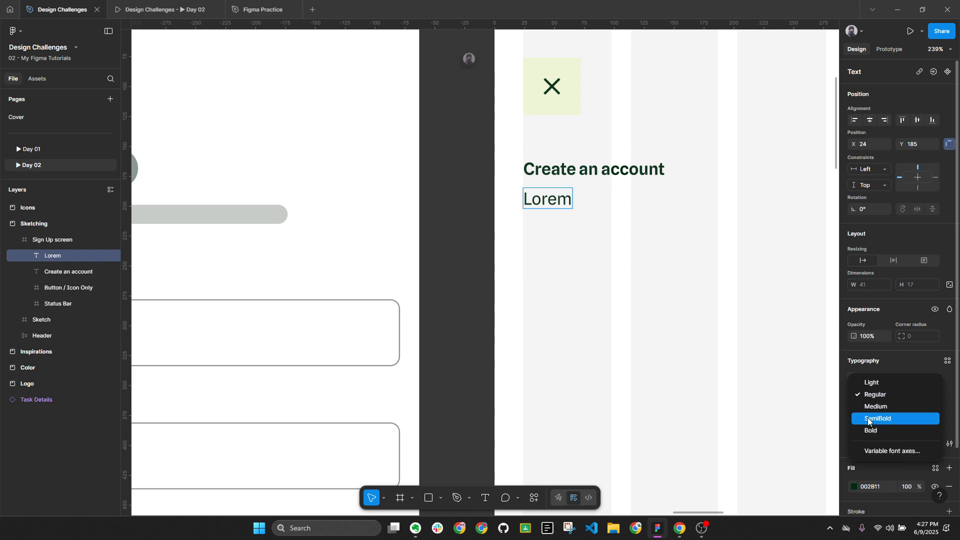
click(643, 259)
click(549, 199)
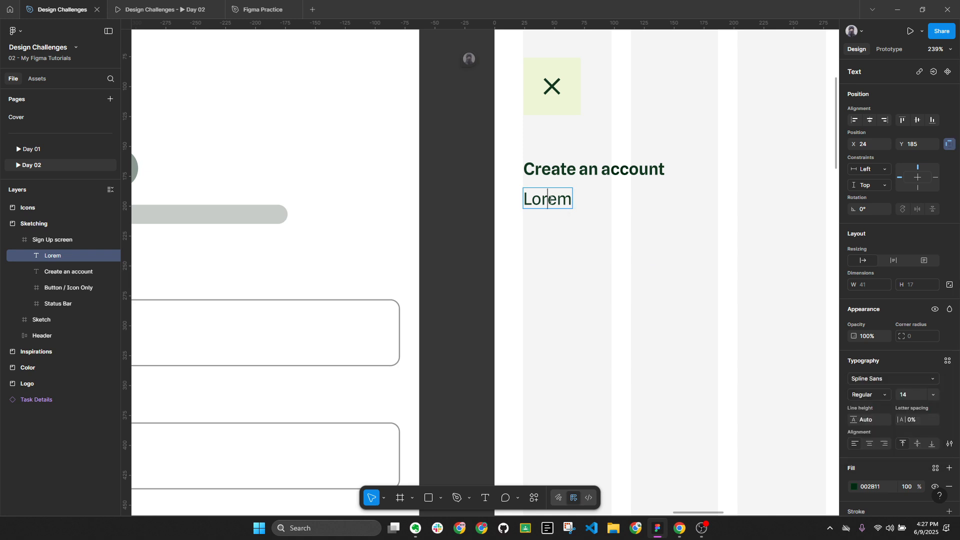
double_click(550, 199)
click(571, 200)
text(ipsum)
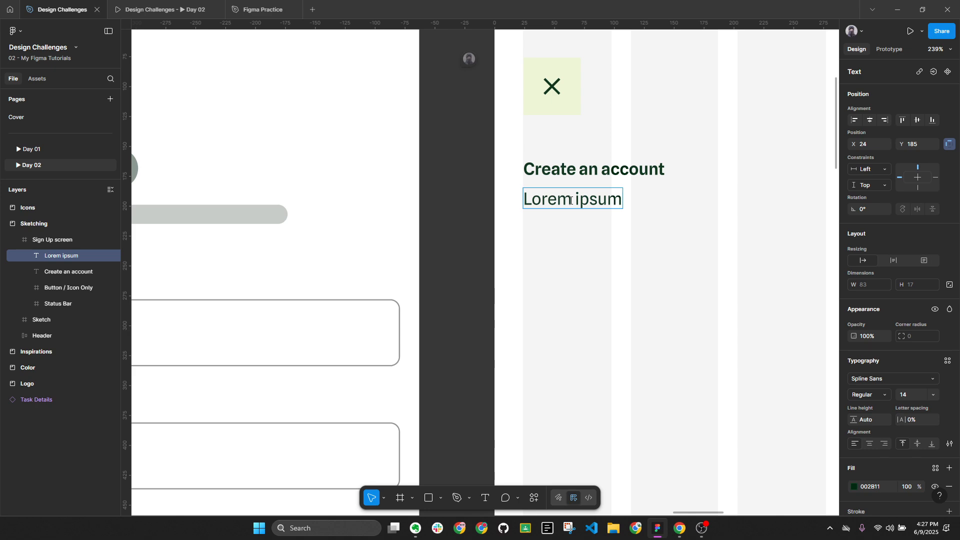
click(680, 528)
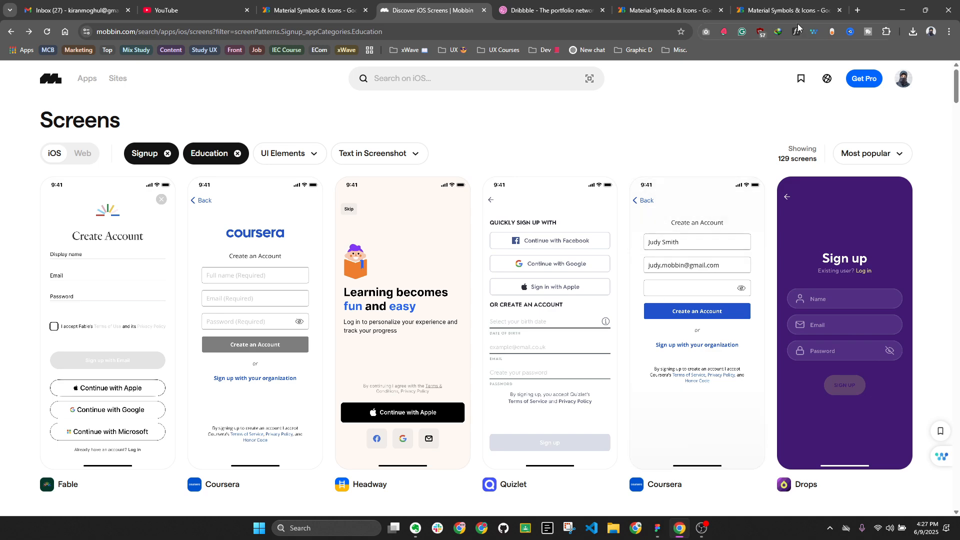
Search Google for a lorem ipsum generator and open lipsum.com
click(857, 10)
text(lo)
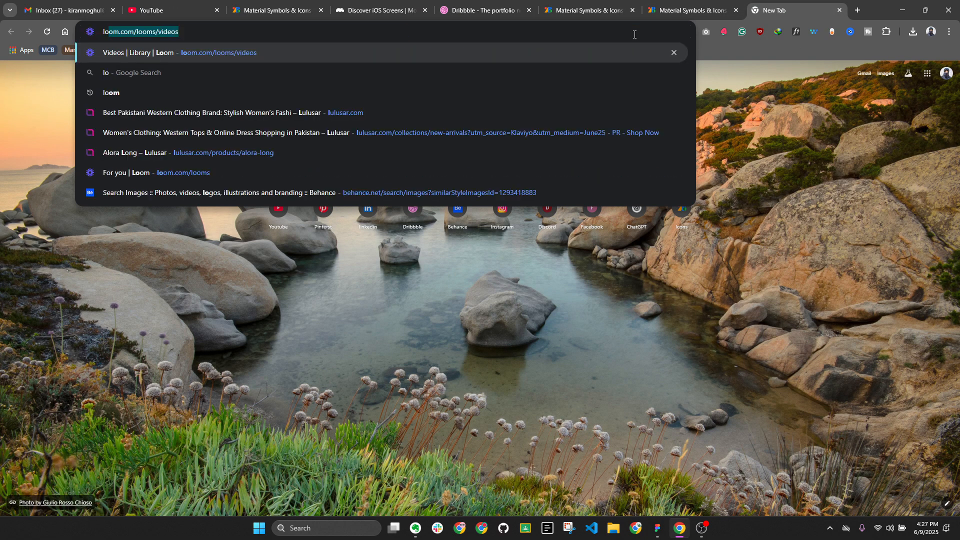
text(rem ipsu,)
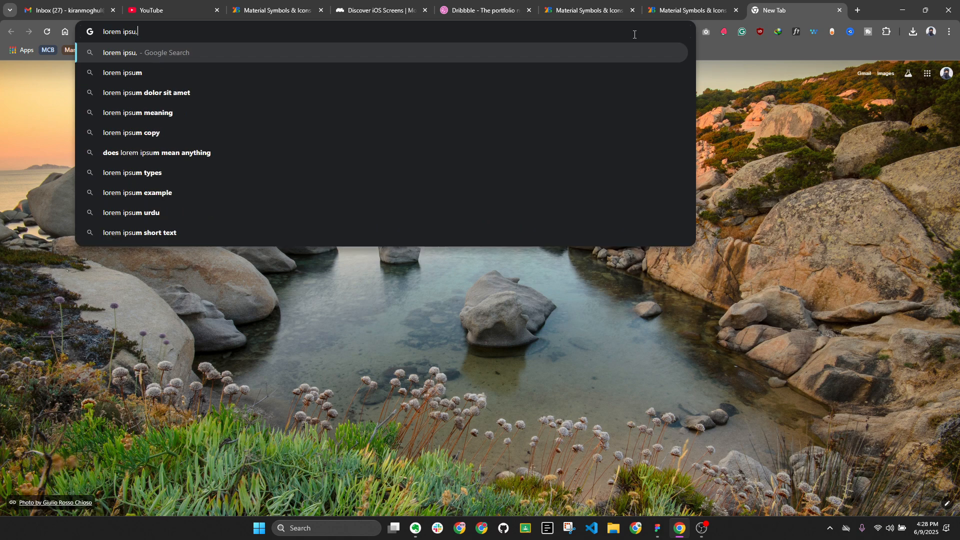
key(BackSpace)
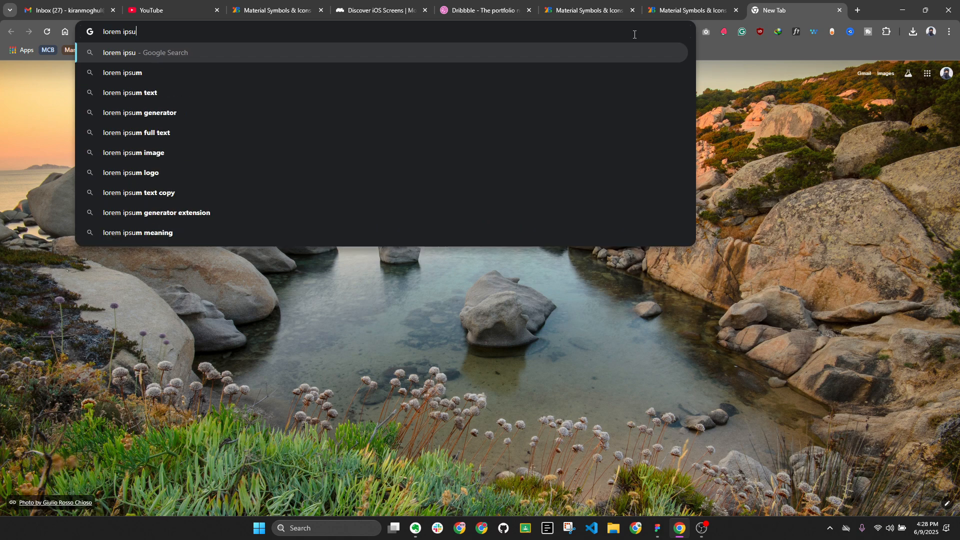
text(m gen)
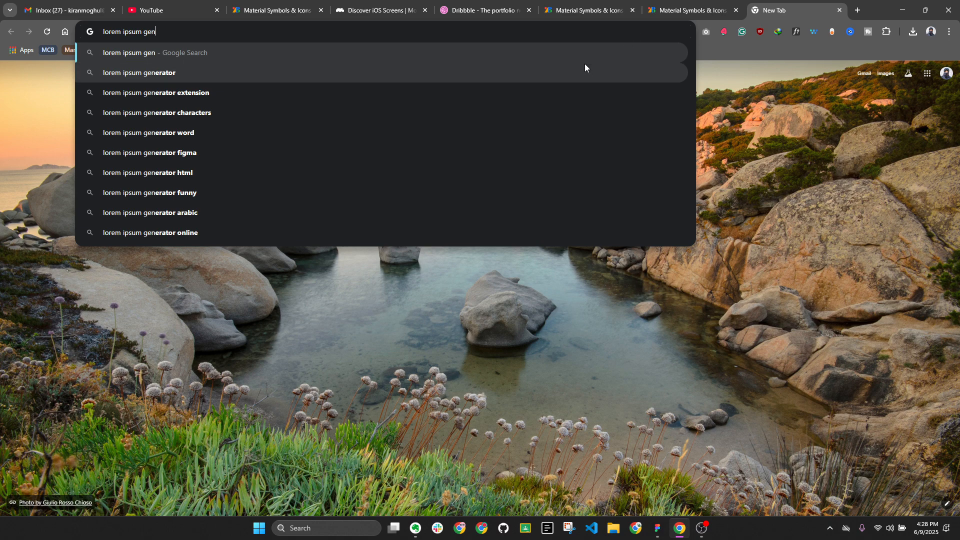
click(585, 68)
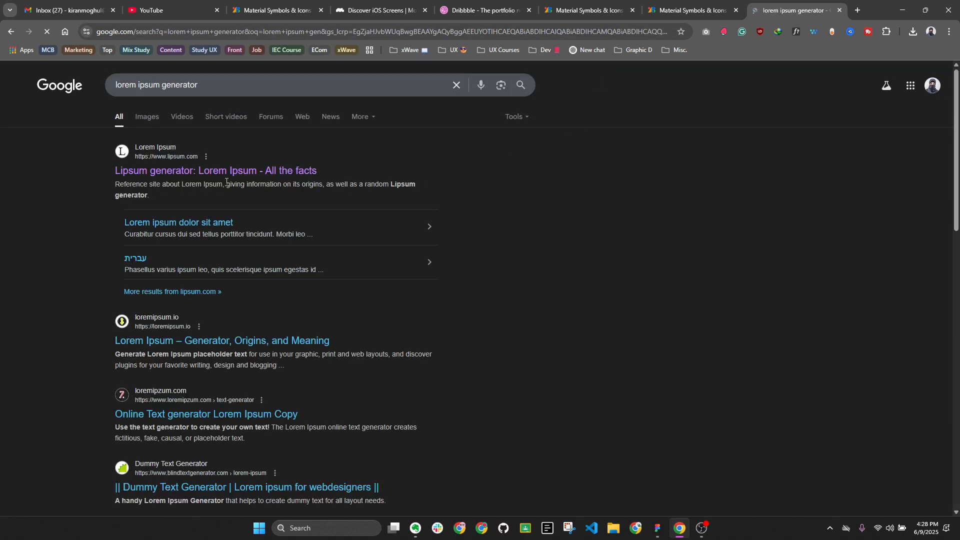
click(227, 173)
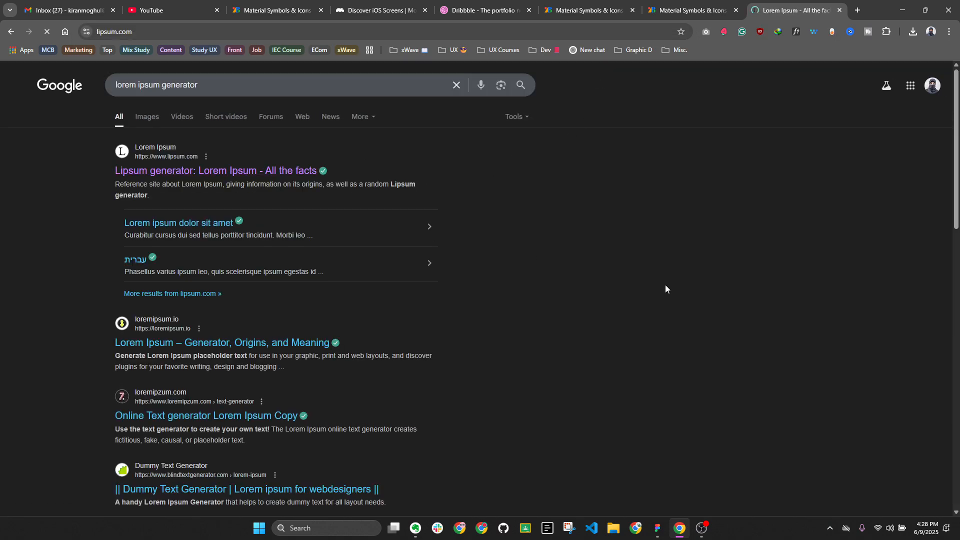
Generate 10 words of Lorem Ipsum and select the generated sentence
scroll(665, 290, down, 3)
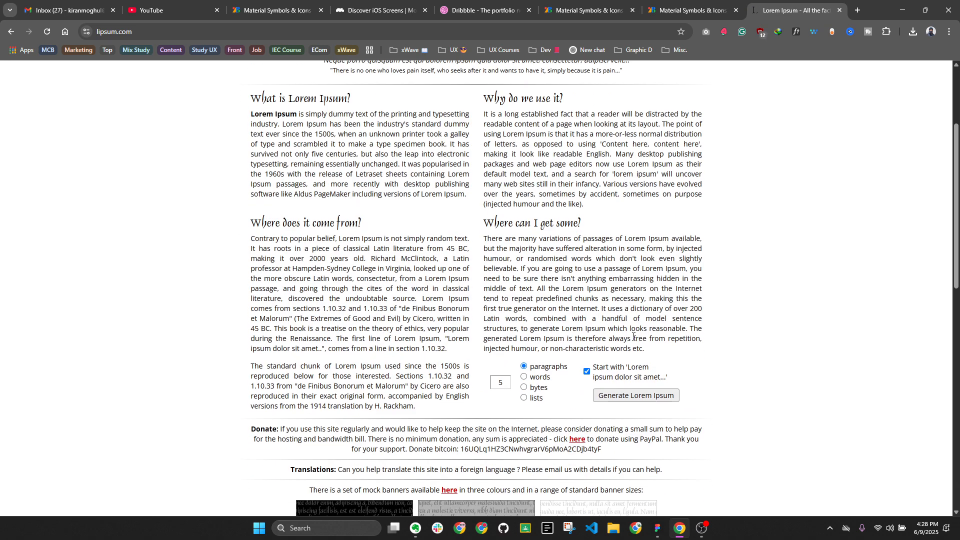
click(533, 379)
double_click(494, 383)
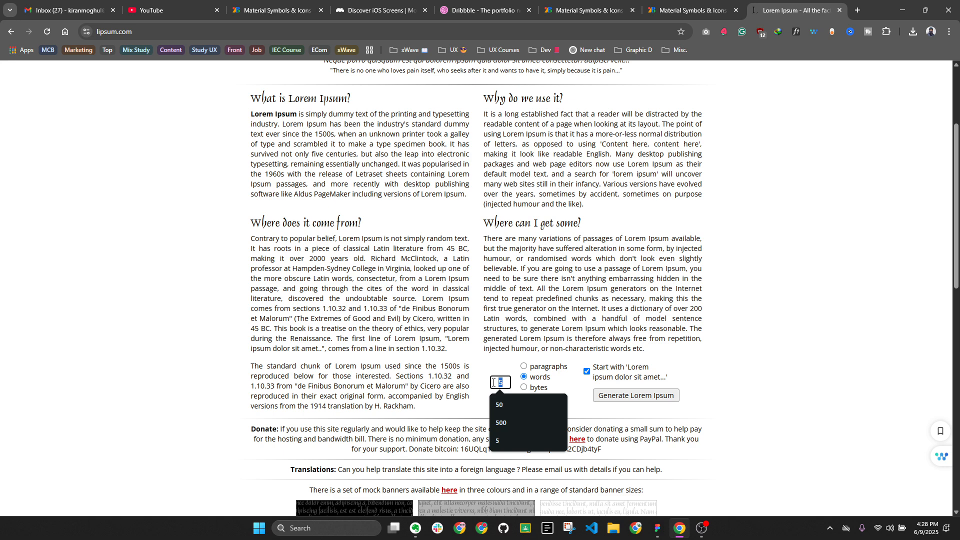
text(10)
click(600, 395)
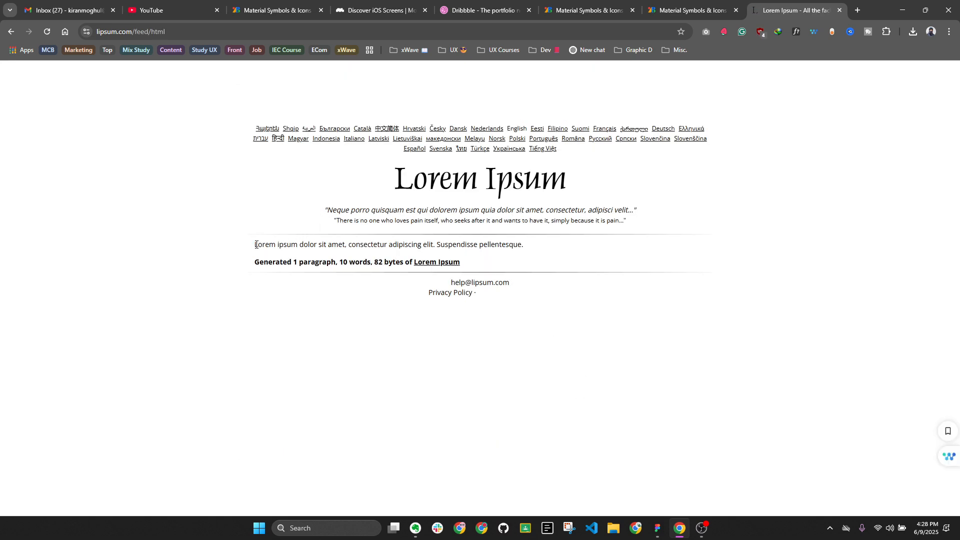
drag(256, 244, 344, 246)
key(ctrl+c)
Paste the phrase over the subtitle so it reads 'Lorem ipsum dolor sit amet.'
click(658, 529)
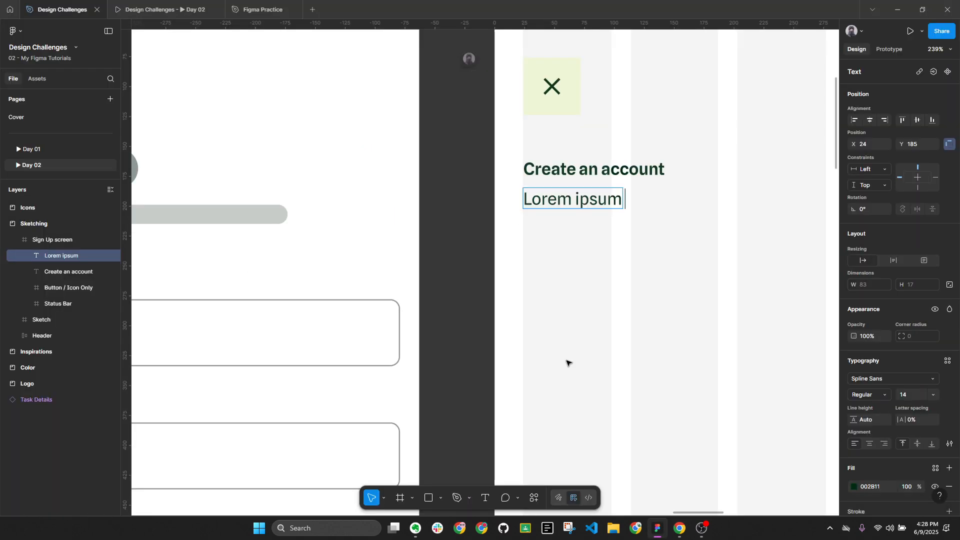
key(ctrl+a)
key(ctrl+v)
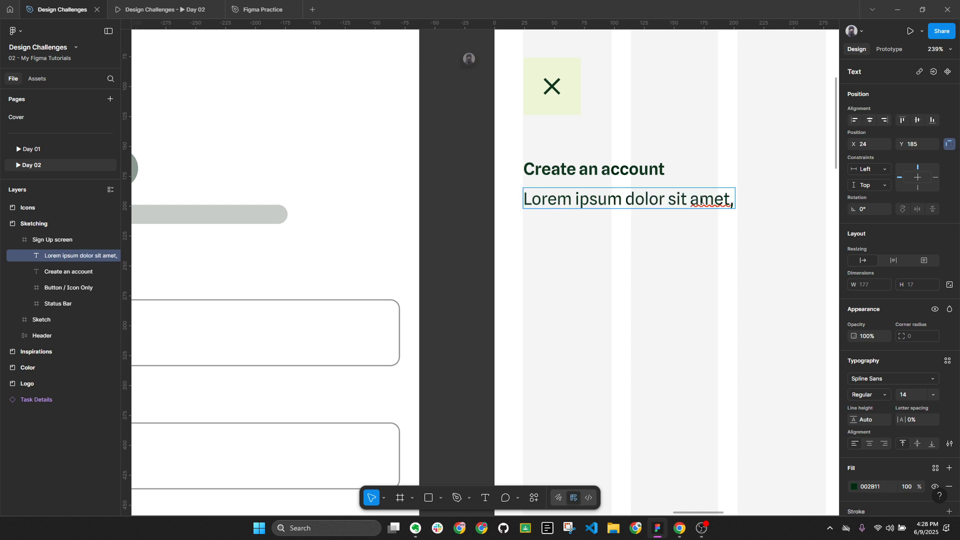
key(BackSpace)
text(.)
click(687, 264)
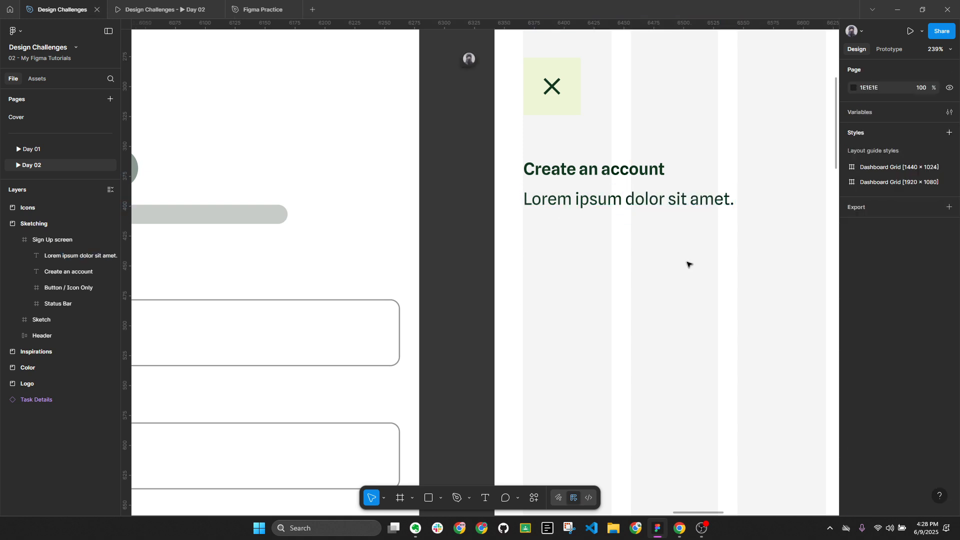
Collapse the layer groups and view the Sign Up screen at 100% zoom
key(alt+l)
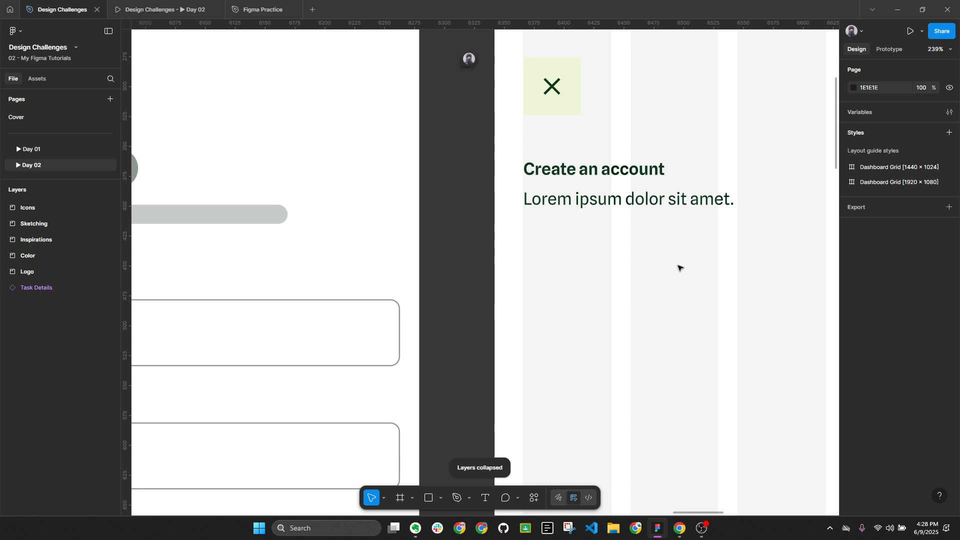
scroll(650, 250, down, 5)
scroll(600, 230, right, 3)
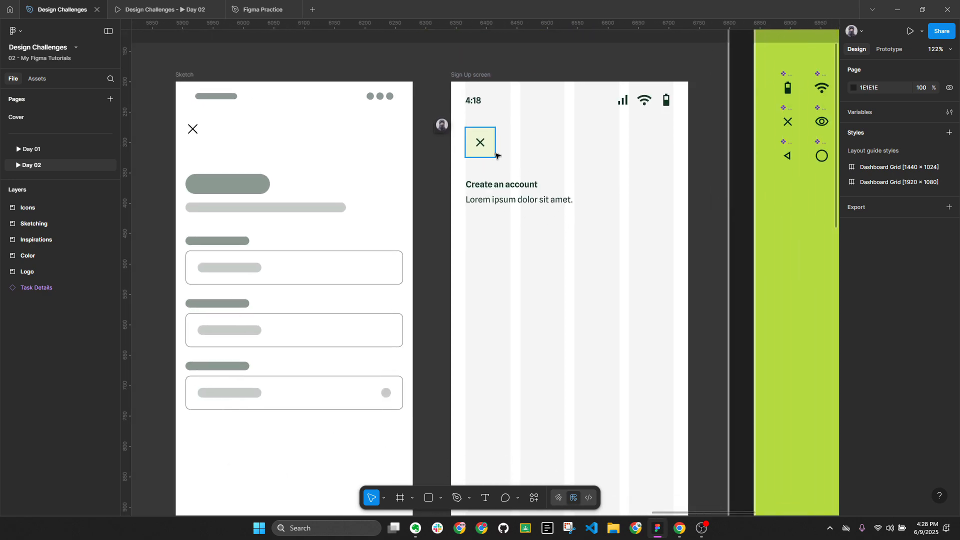
click(485, 77)
key(alt+l)
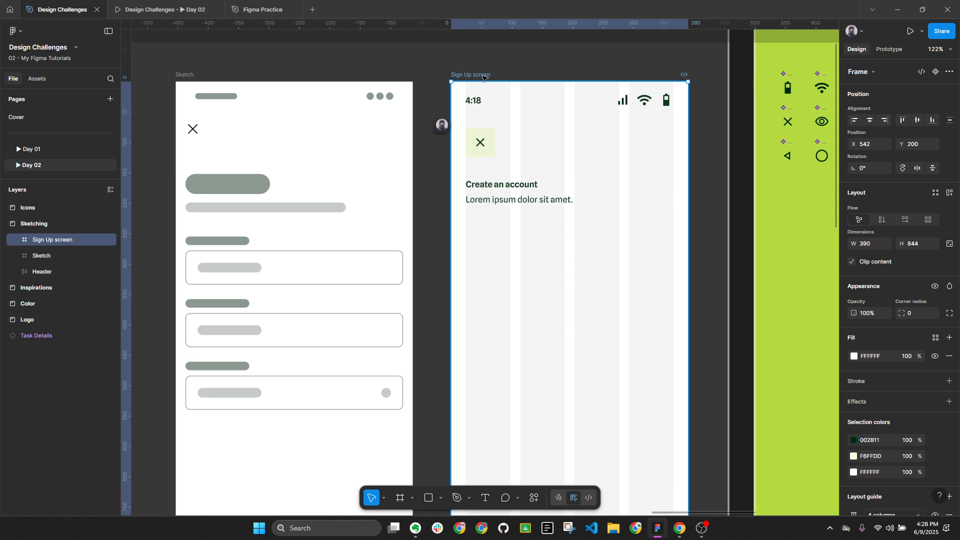
click(516, 186)
shift+click(537, 199)
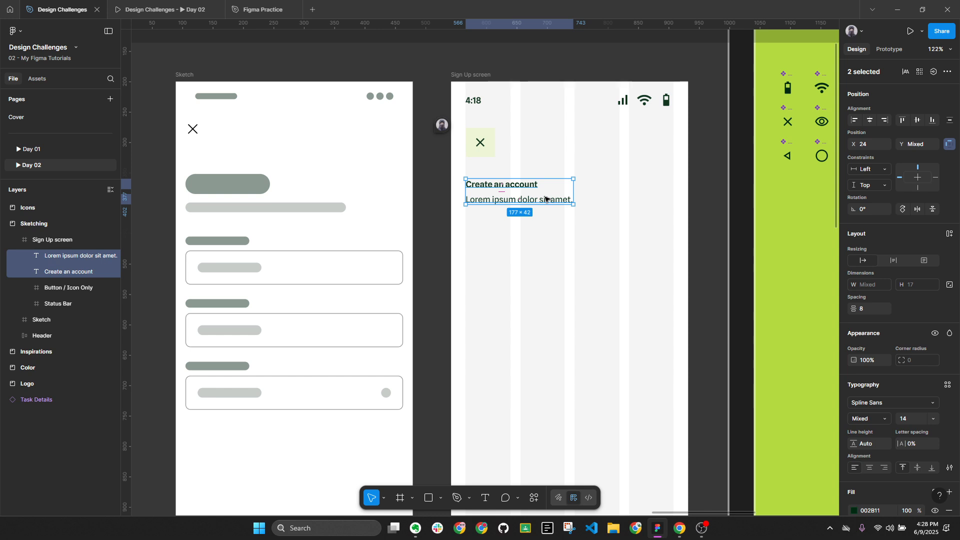
click(936, 49)
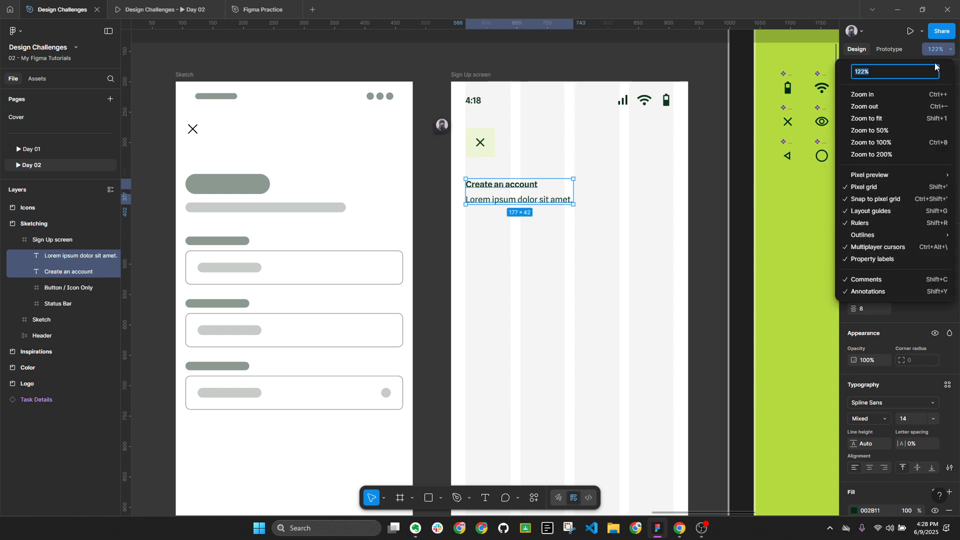
click(893, 143)
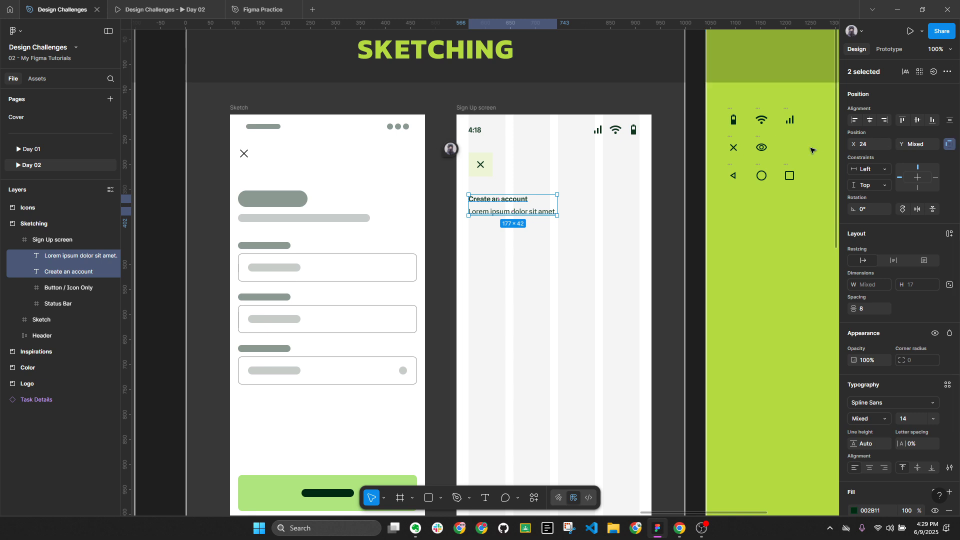
click(594, 246)
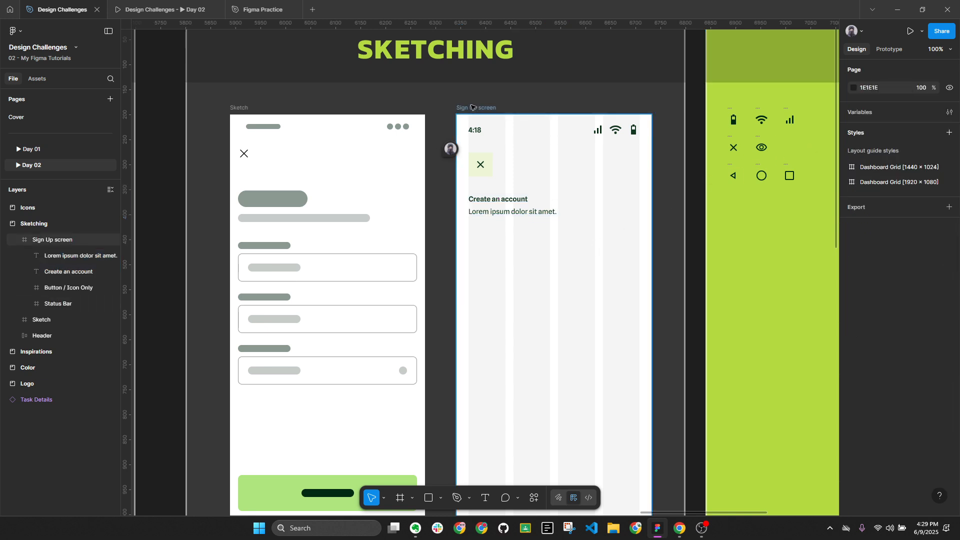
Set both the Create an account heading and Lorem ipsum subtitle to font size 16
key(alt+l)
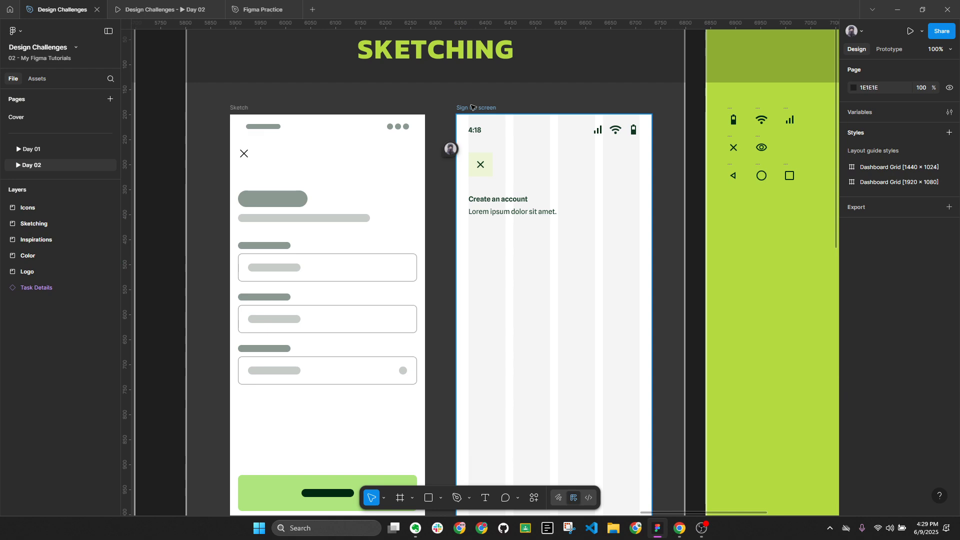
click(520, 199)
shift+click(542, 215)
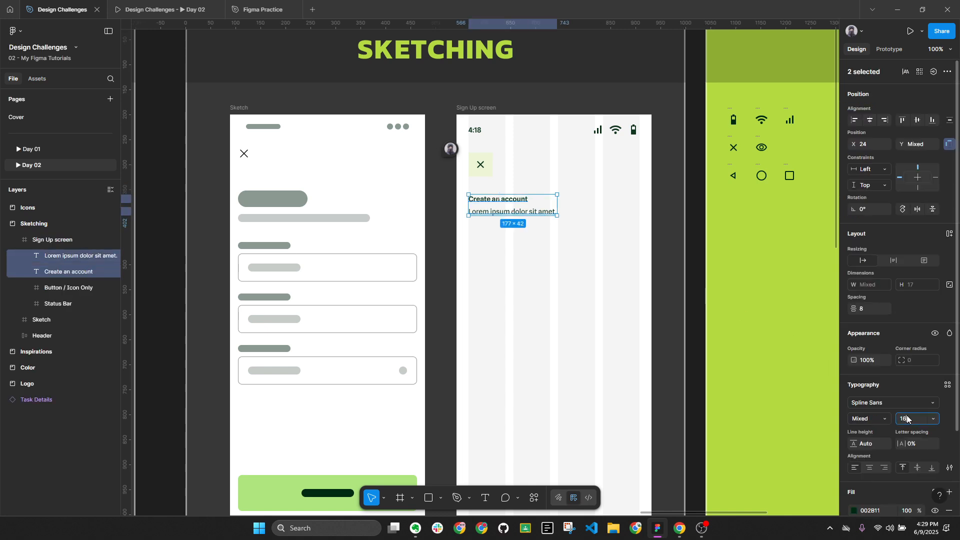
key(Return)
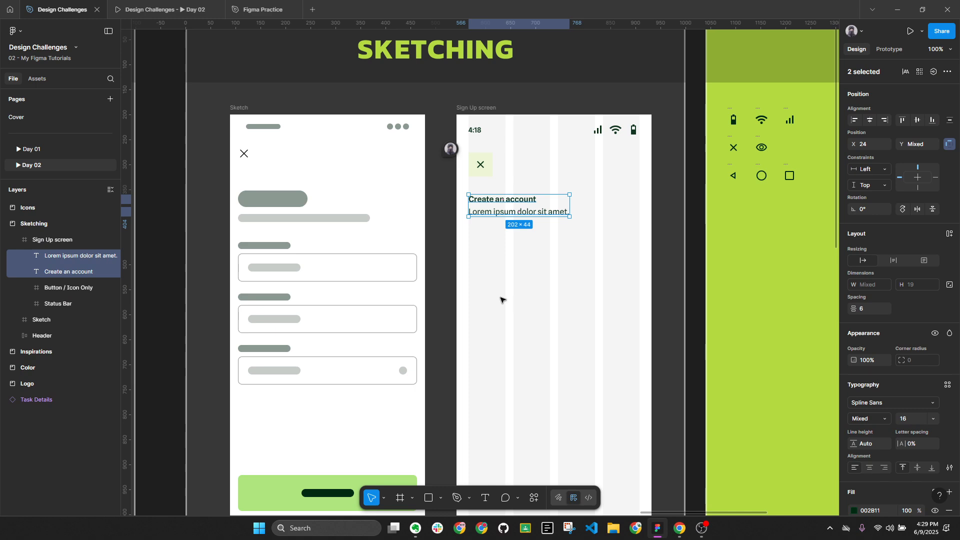
click(501, 299)
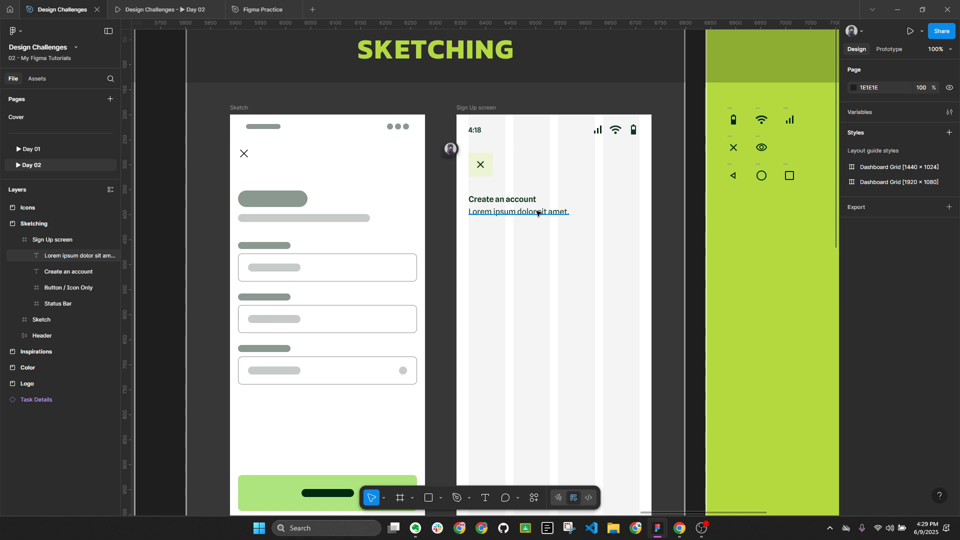
key(alt+l)
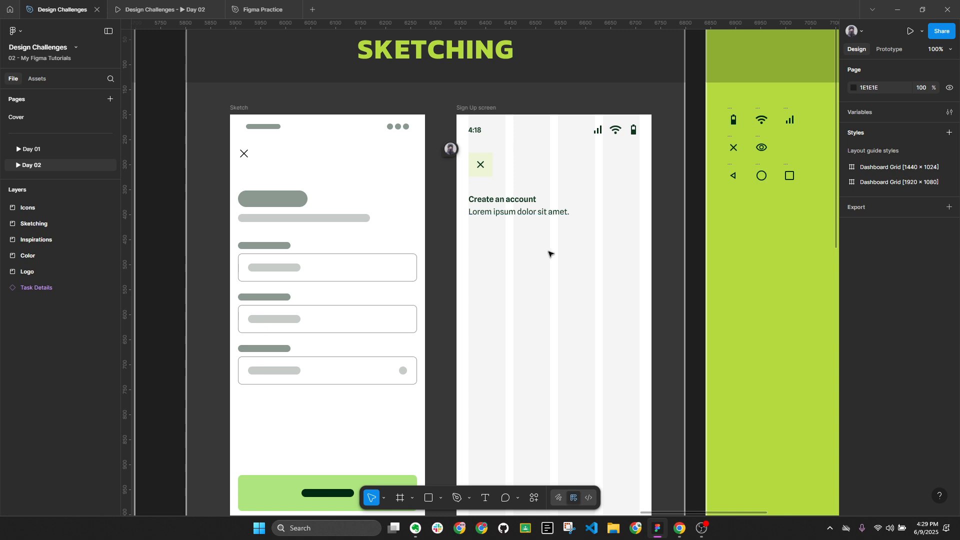
Duplicate the Lorem ipsum subtitle just below itself
click(504, 214)
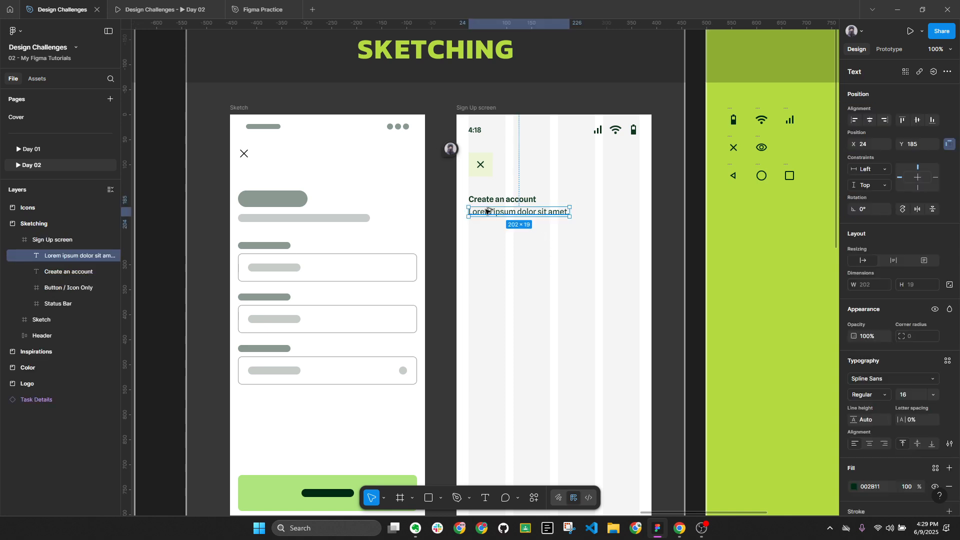
drag(493, 212, 498, 240)
scroll(437, 254, down, 5)
scroll(437, 254, left, 1)
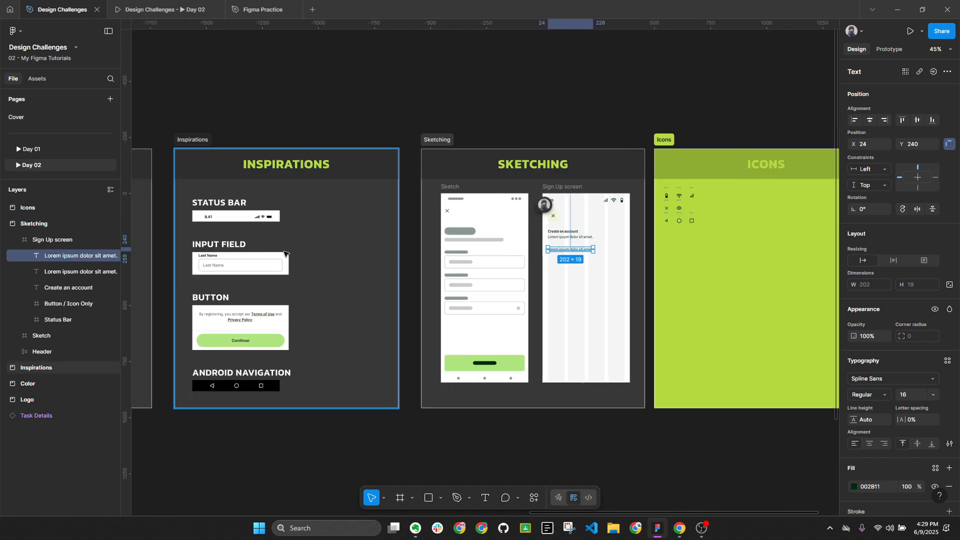
Paste the Input Field image from Inspirations into the Sign Up screen below the text
click(226, 266)
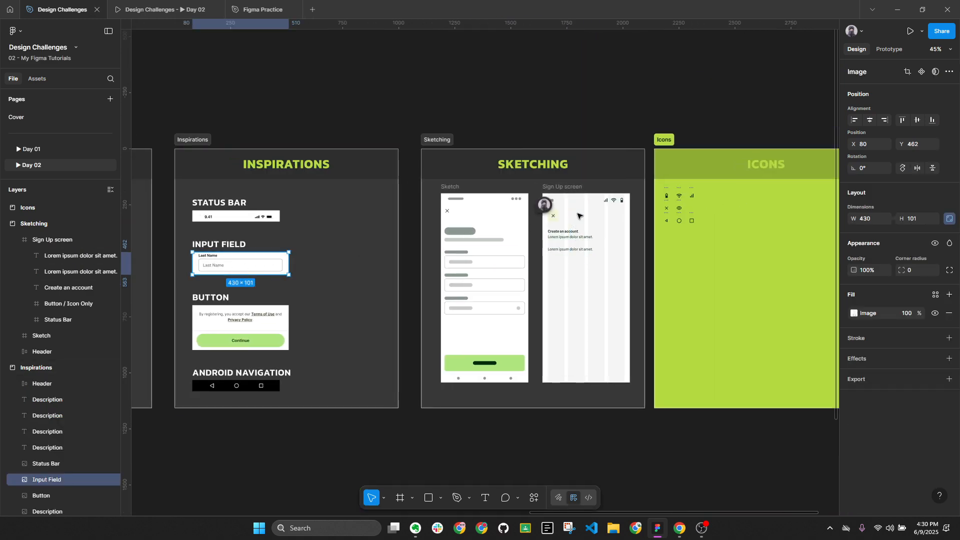
click(604, 286)
scroll(603, 287, up, 5)
key(ctrl+v)
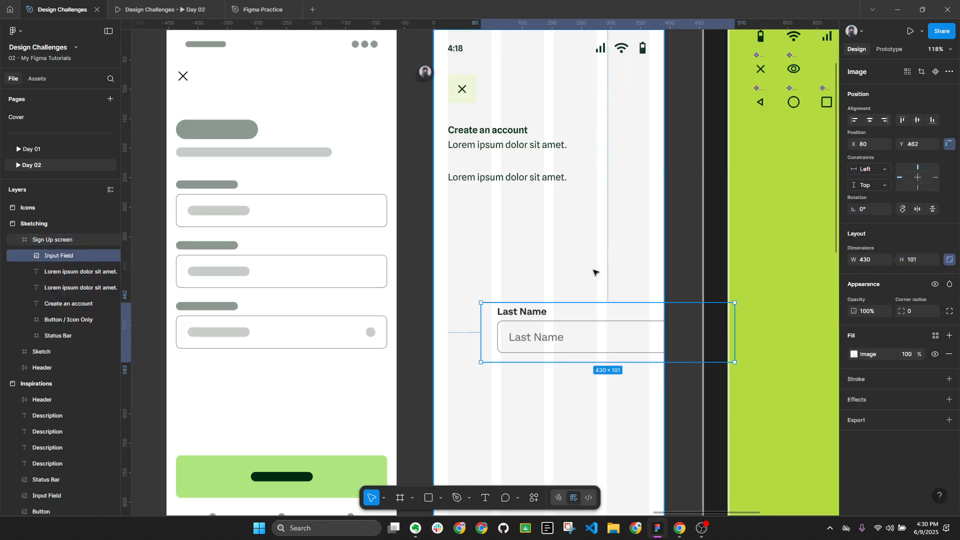
drag(593, 328, 591, 260)
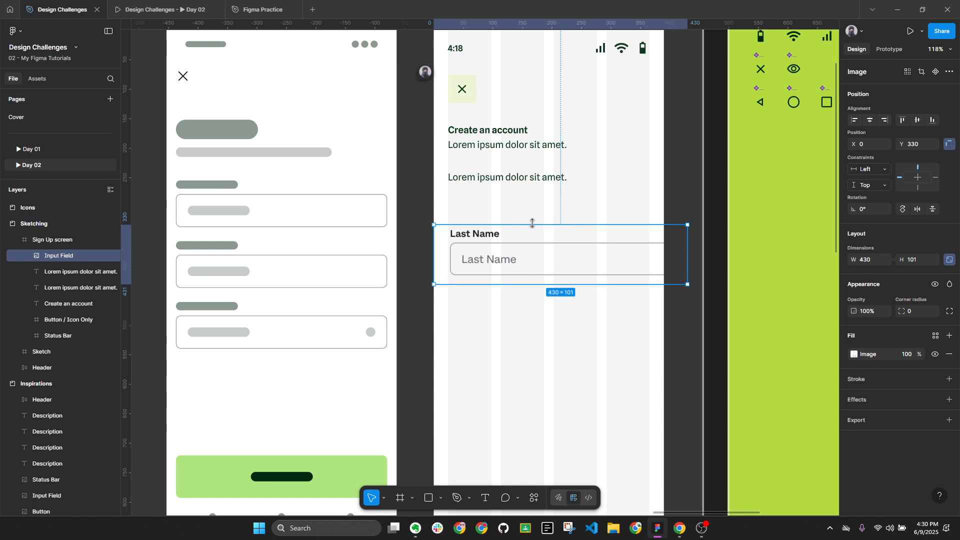
key(alt+l)
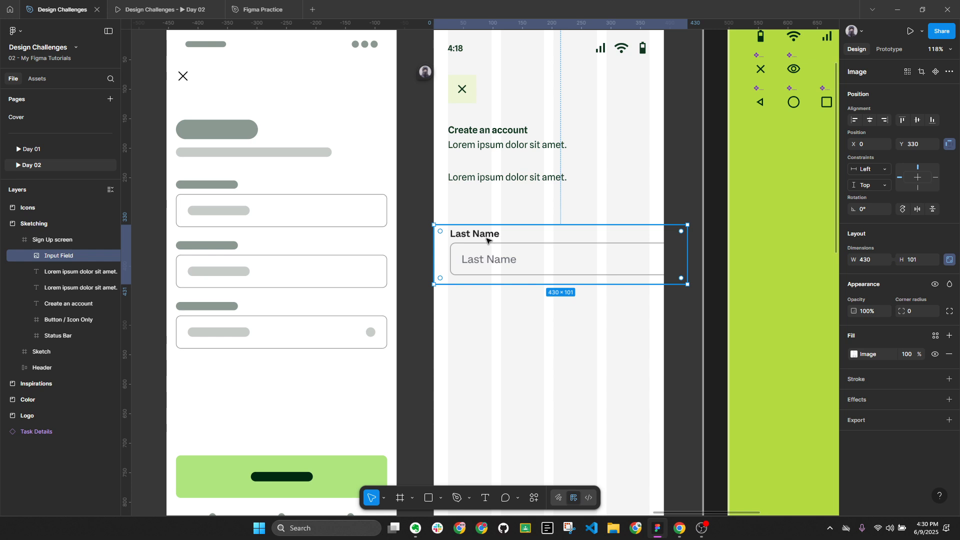
Send the pasted Last Name input field to the bottom of the layer stack
scroll(493, 220, up, 2)
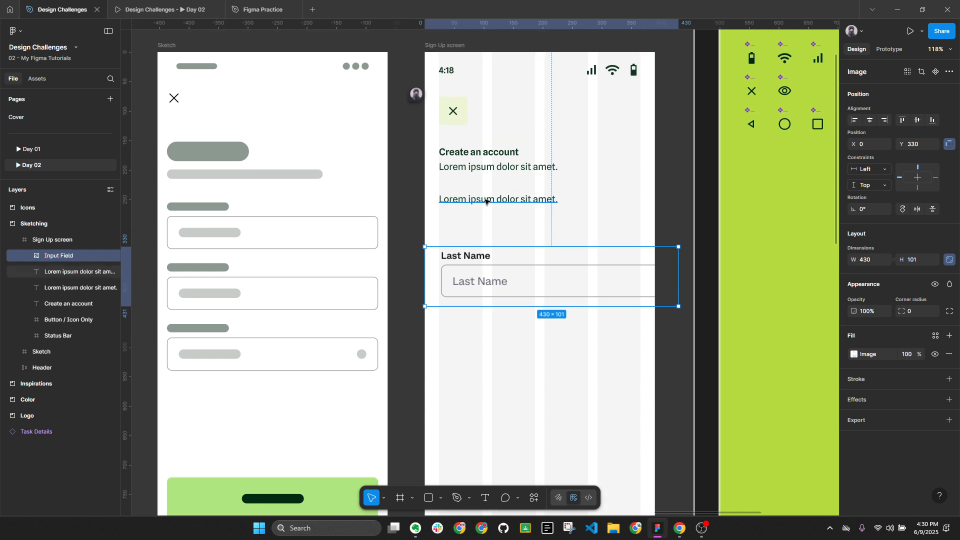
click(485, 201)
click(480, 284)
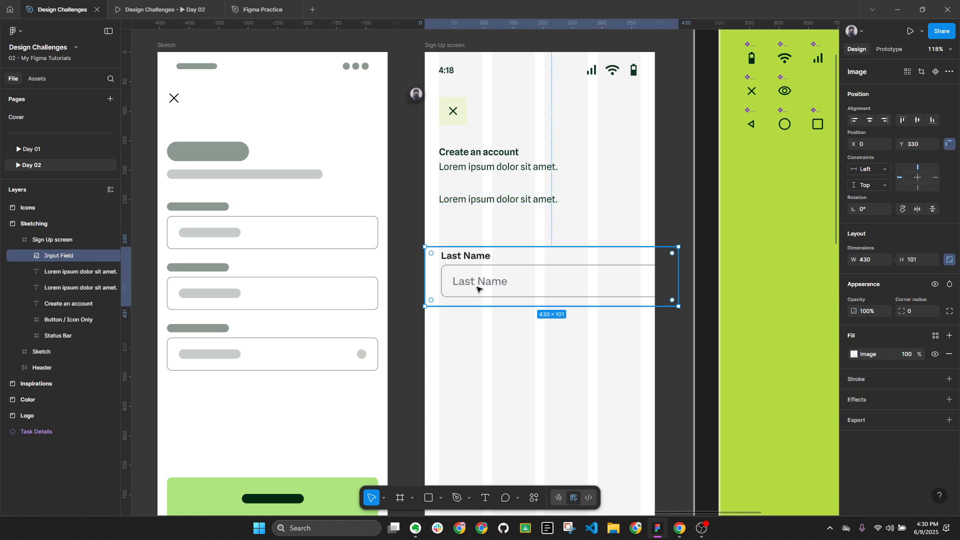
key(ctrl+alt+[)
Retype the second Lorem ipsum line as 'Name'
click(470, 201)
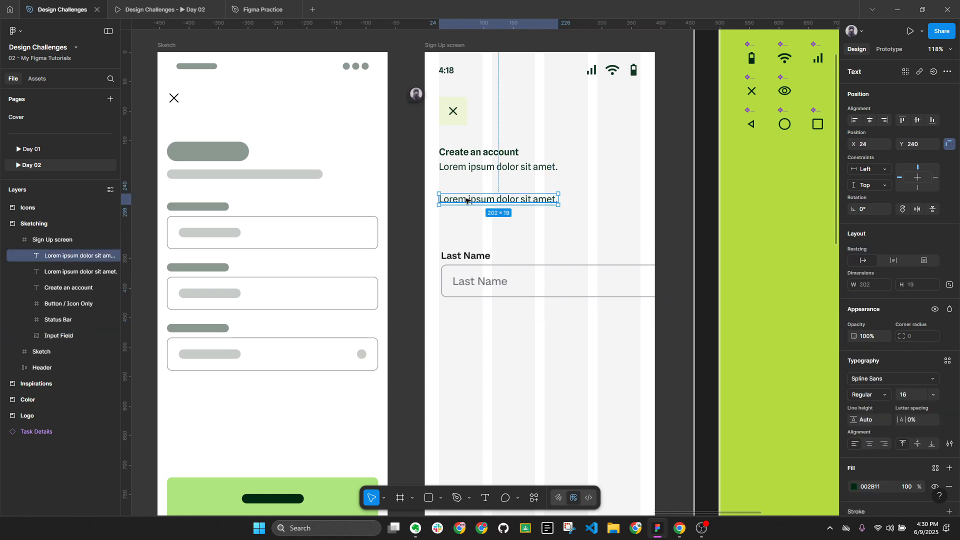
scroll(492, 203, up, 2)
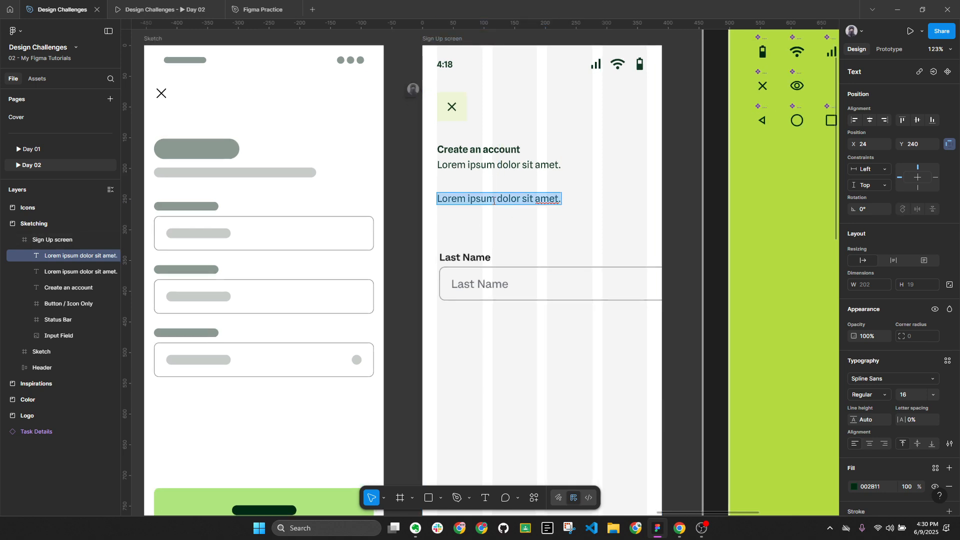
key(shift+1)
scroll(570, 250, left, 10)
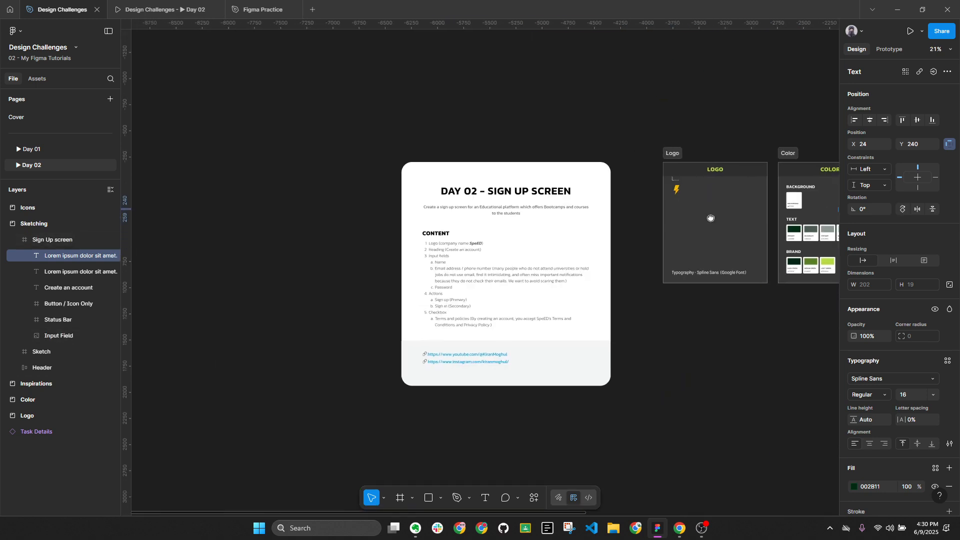
scroll(430, 270, up, 10)
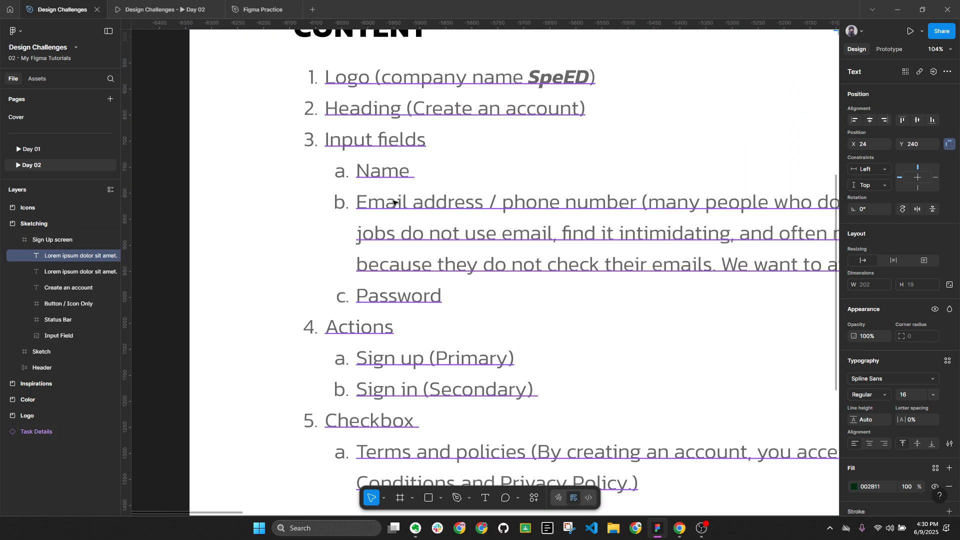
key(shift+1)
scroll(697, 255, right, 10)
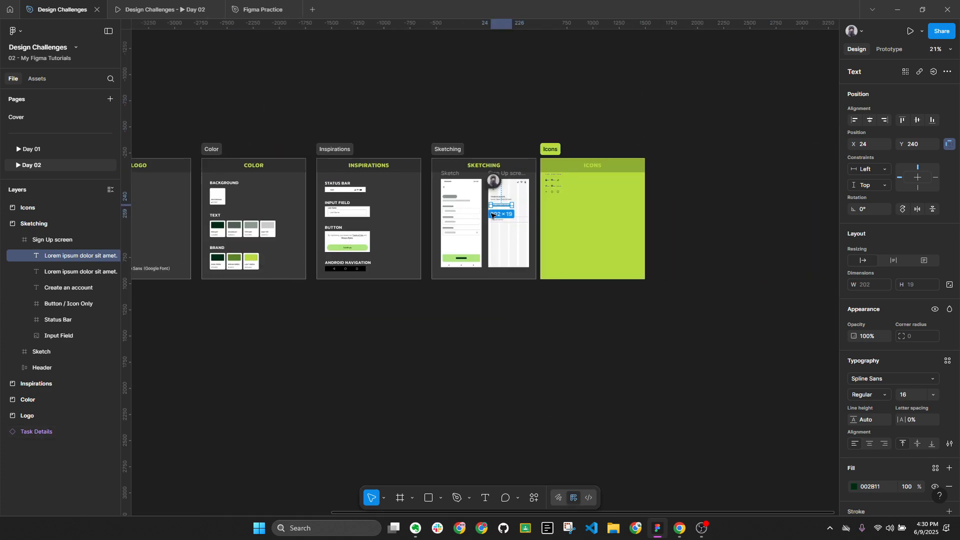
scroll(475, 180, up, 10)
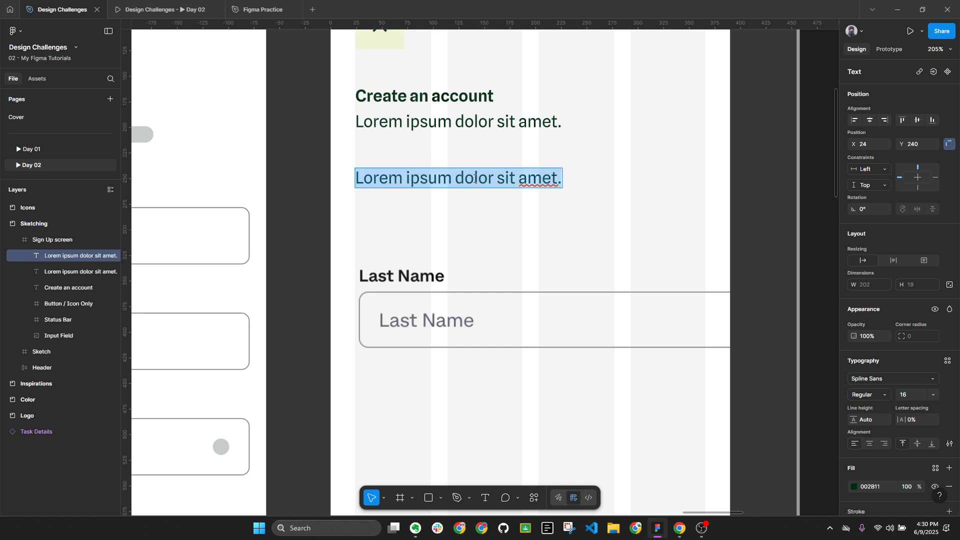
text(Name)
key(Escape)
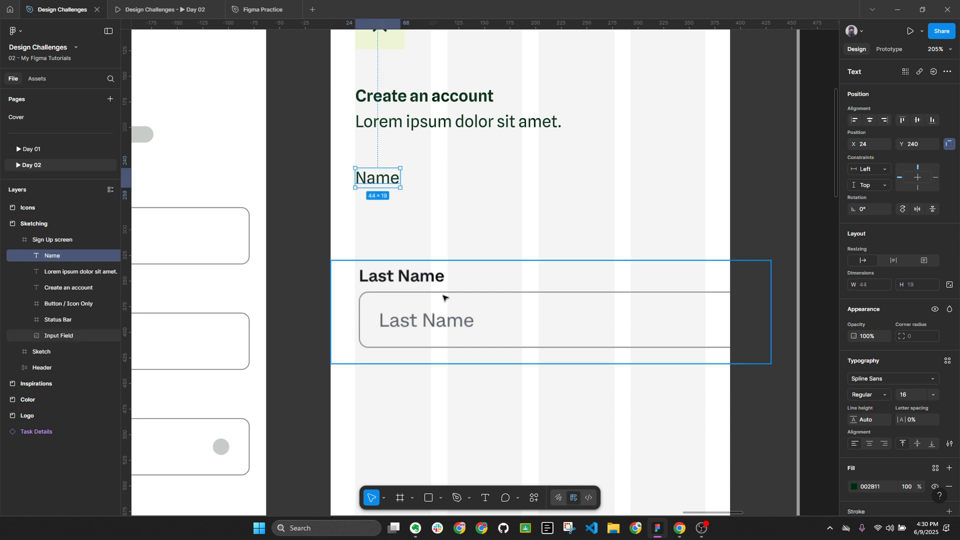
key(alt)
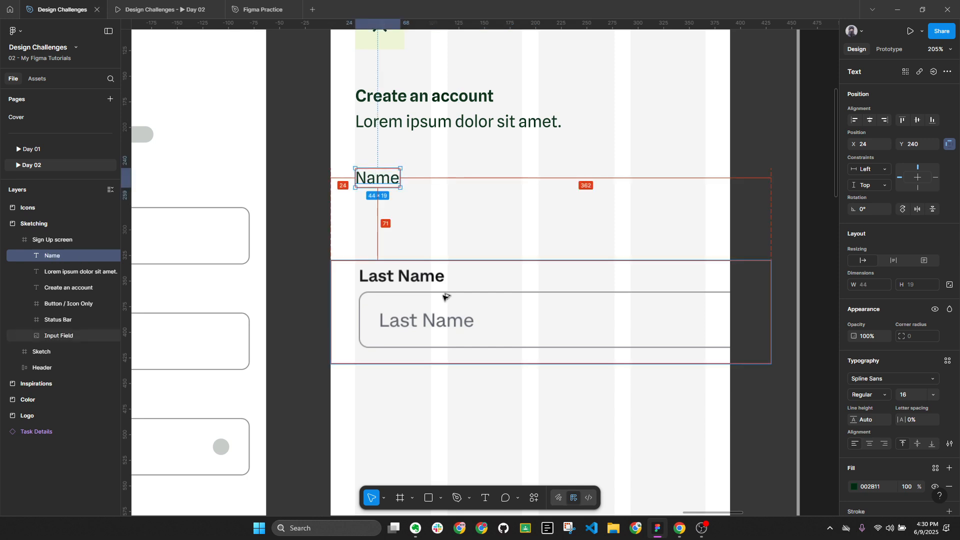
key(alt+l)
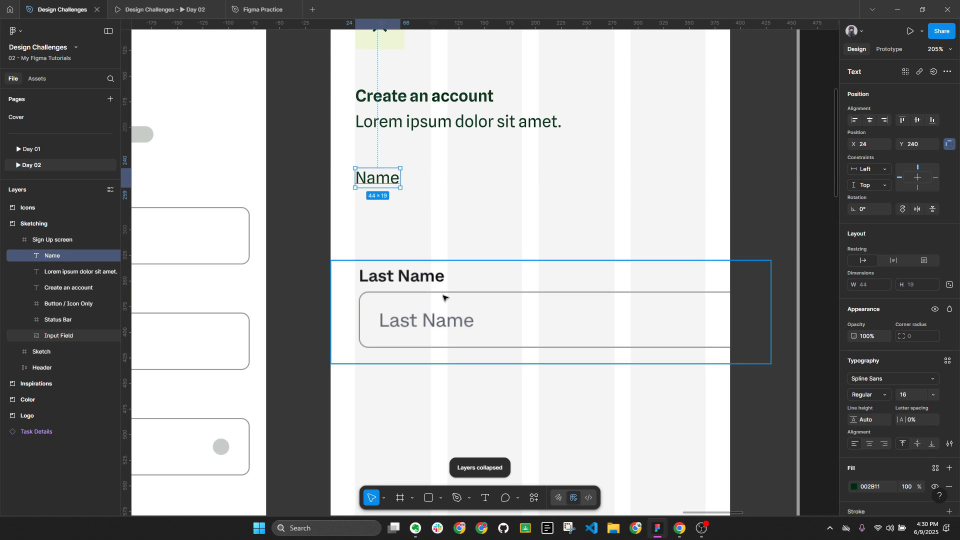
Add 'Full' before Name to form the 'Full Name' label, undoing an accidental move
double_click(361, 178)
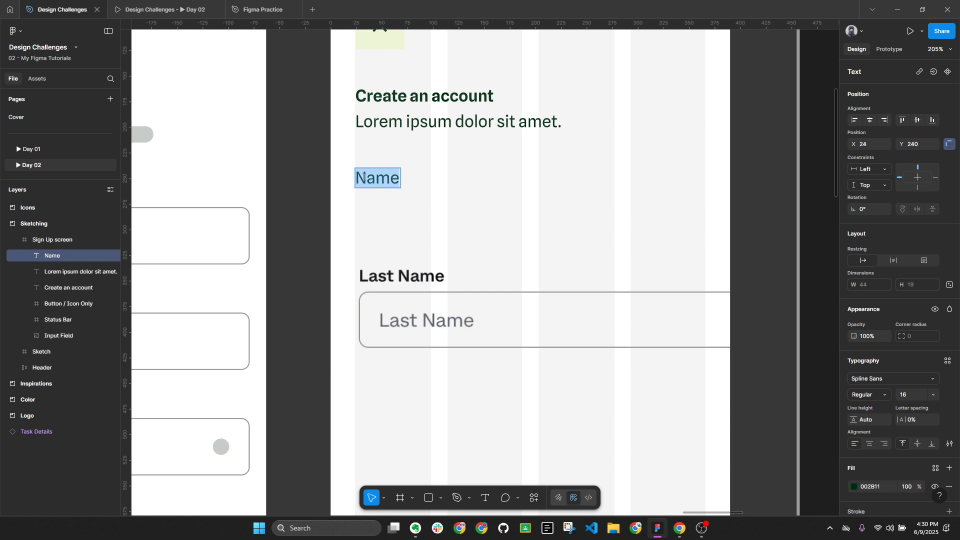
click(357, 176)
text(Full)
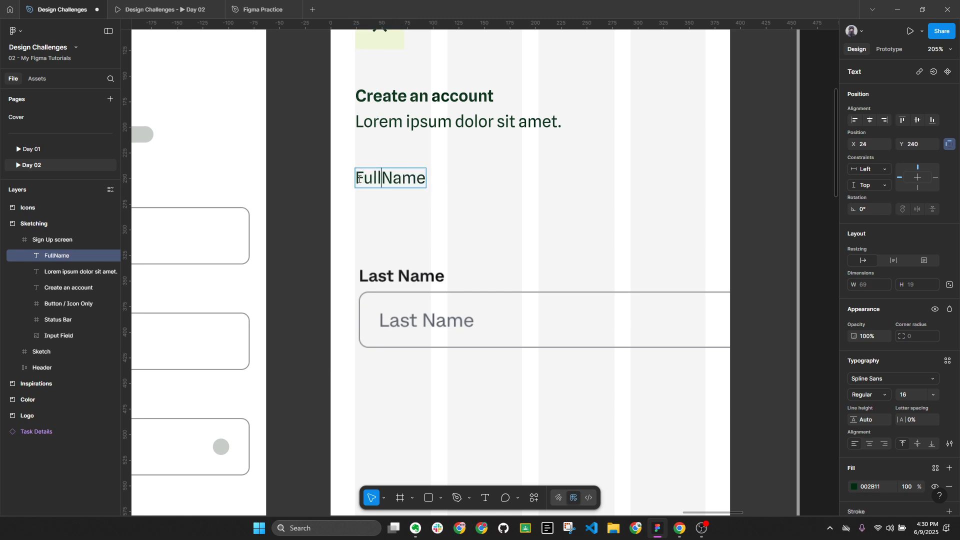
key(Escape)
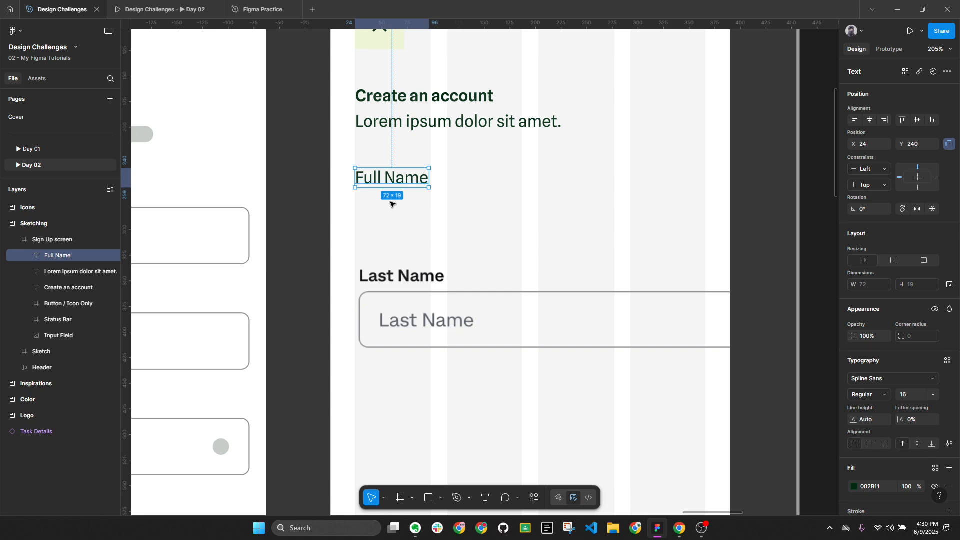
key(alt+l)
drag(404, 186, 415, 283)
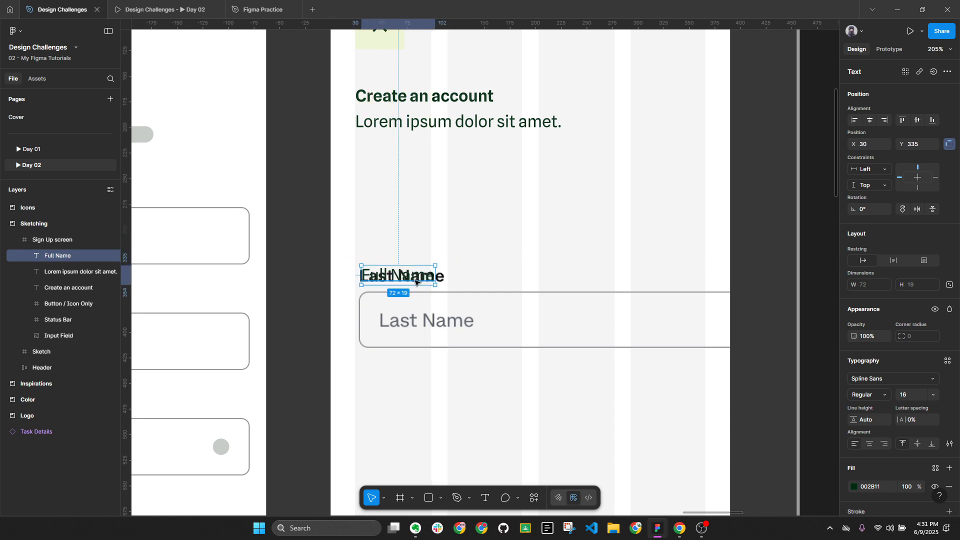
key(ctrl+z)
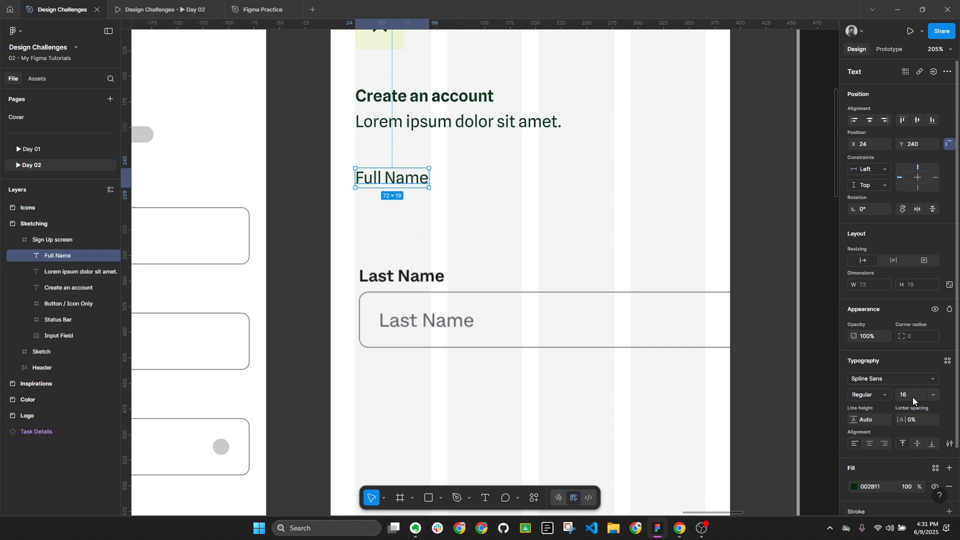
click(868, 395)
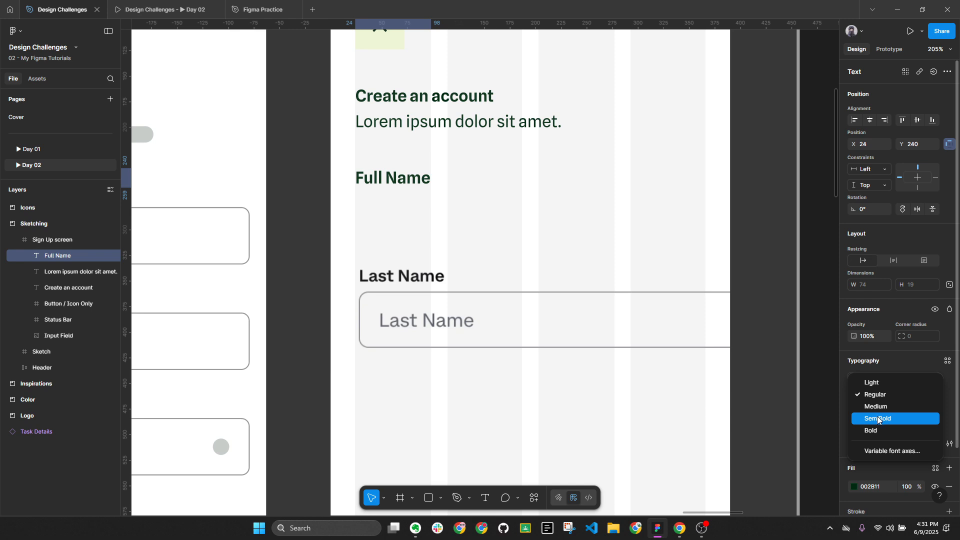
click(877, 419)
click(486, 212)
scroll(484, 200, up, 1)
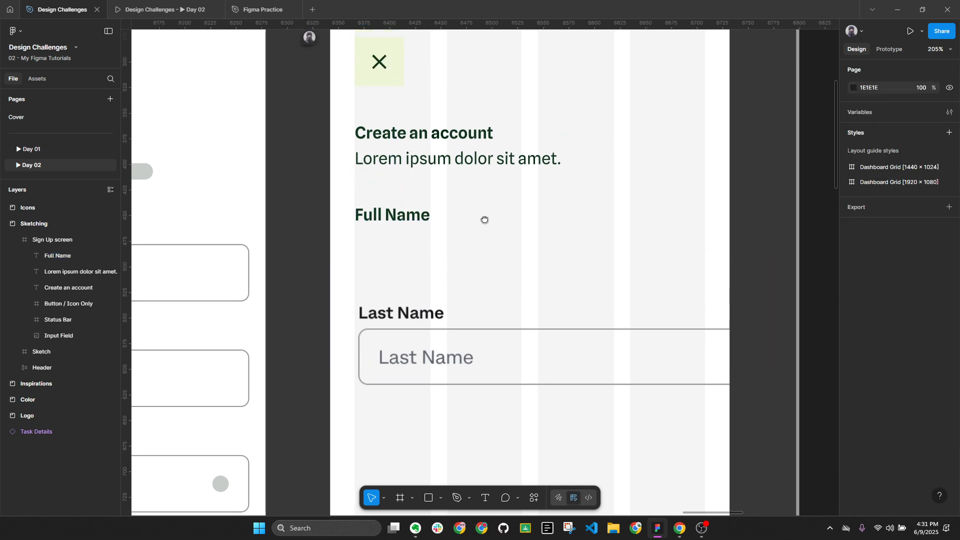
click(427, 136)
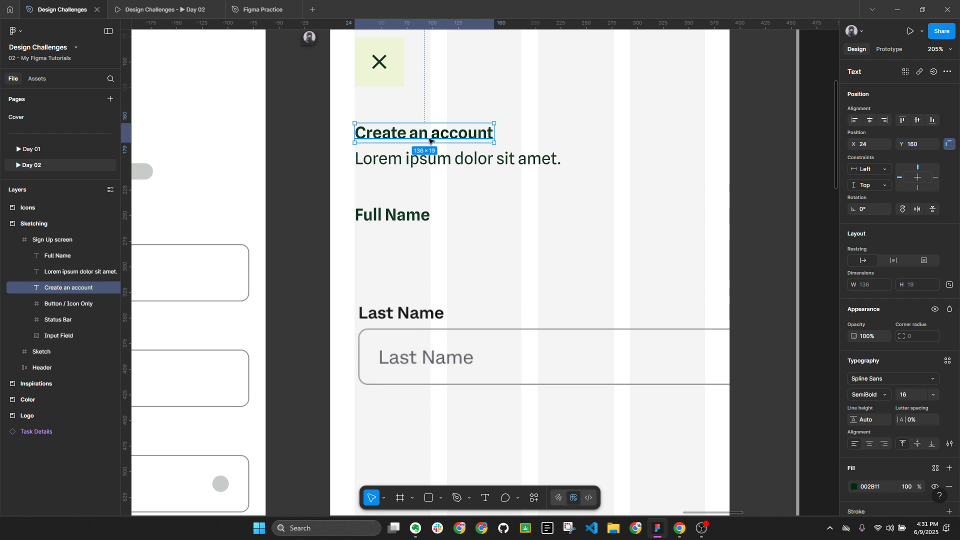
click(877, 396)
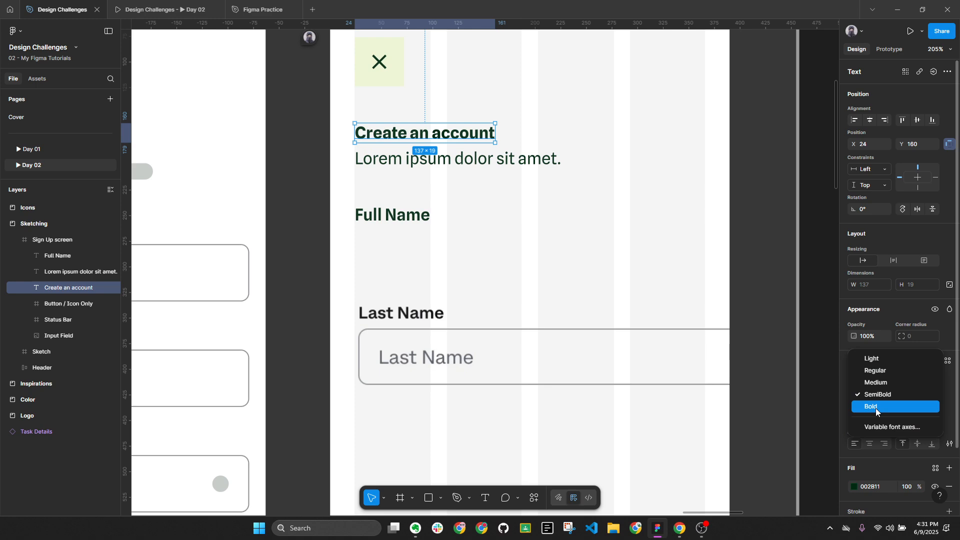
click(873, 397)
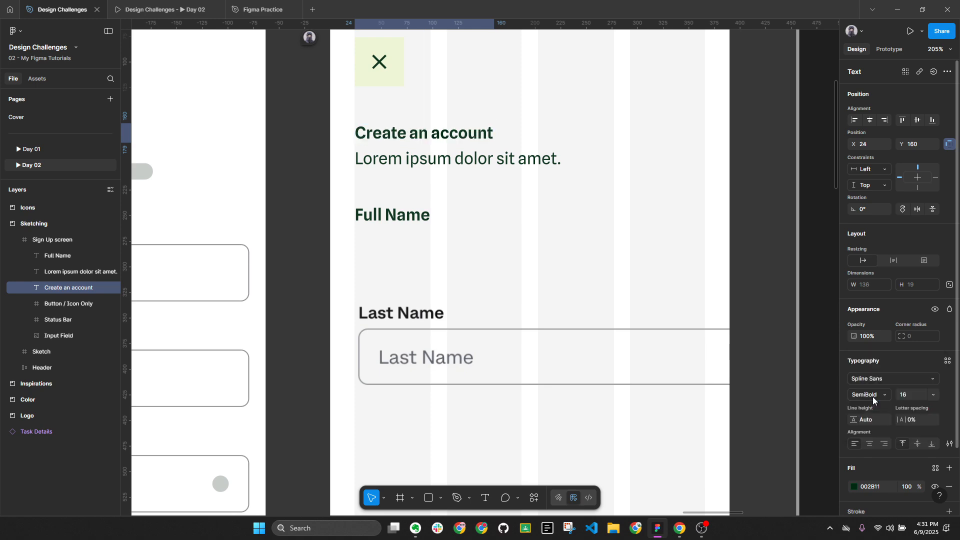
click(585, 205)
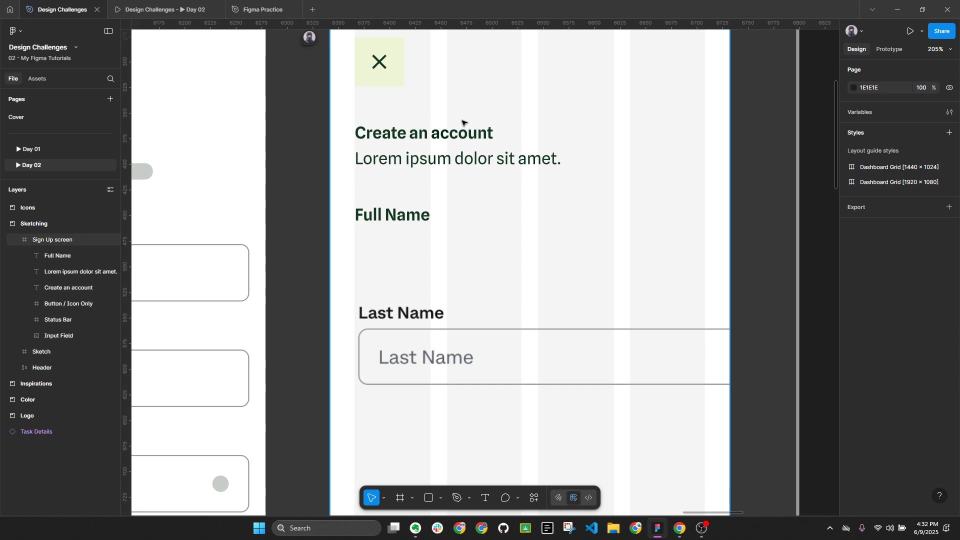
click(464, 132)
click(882, 396)
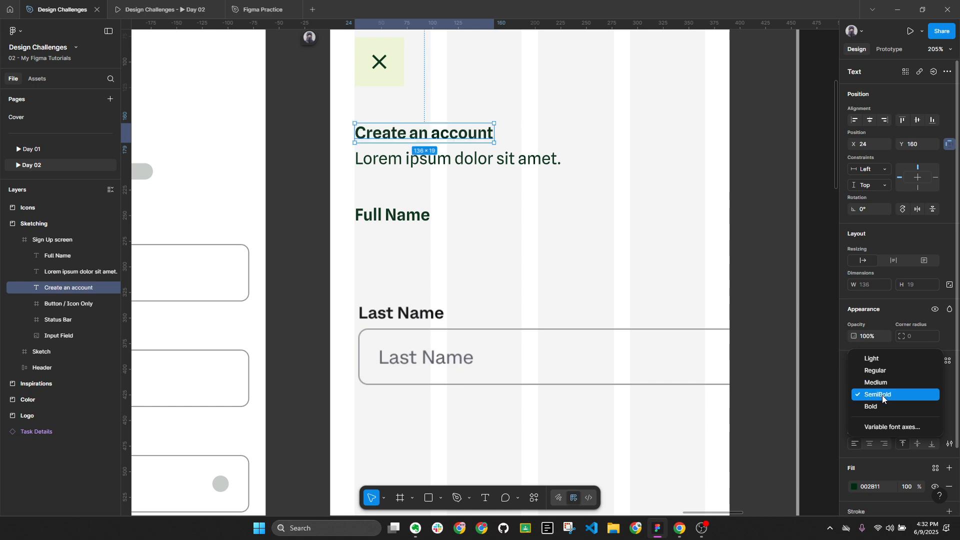
click(883, 395)
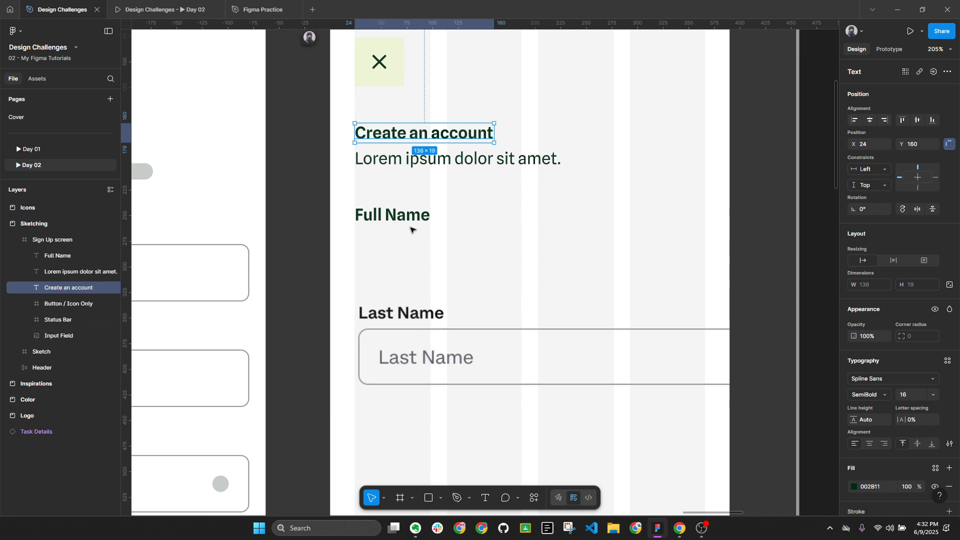
click(399, 216)
Duplicate the Full Name label just below itself and set the copy to Regular weight
drag(399, 216, 394, 267)
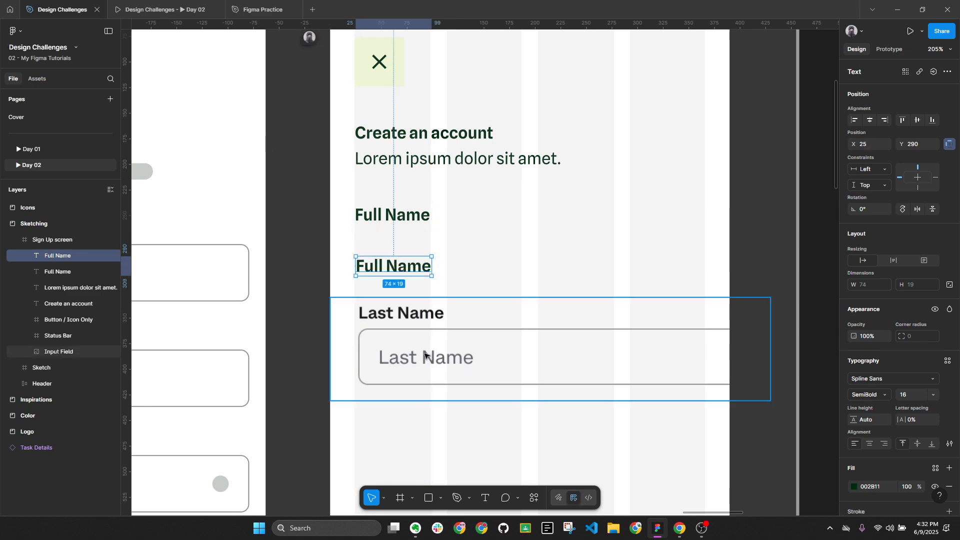
click(881, 398)
click(873, 369)
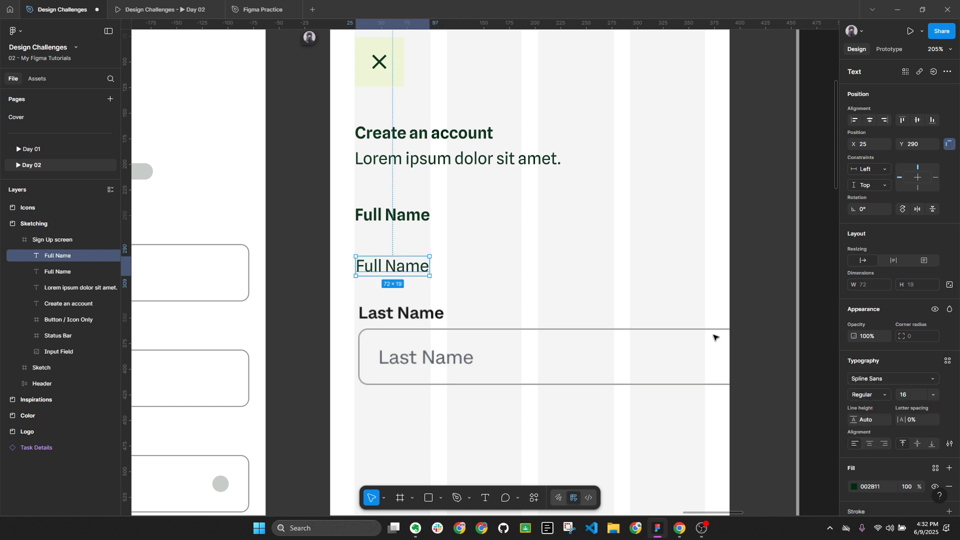
Retype the copy as the placeholder 'Enter your full legal name'
double_click(418, 271)
text(Last)
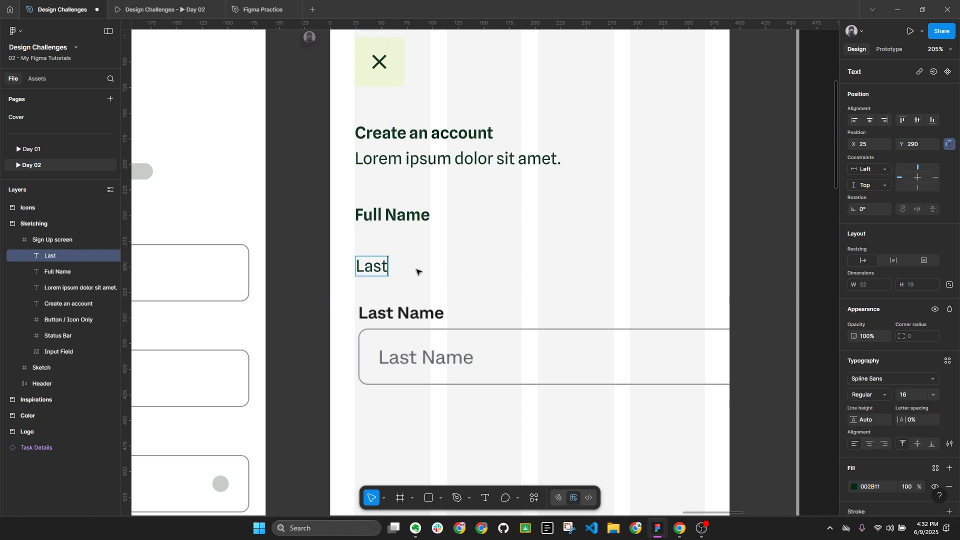
text( Name)
key(ctrl+a)
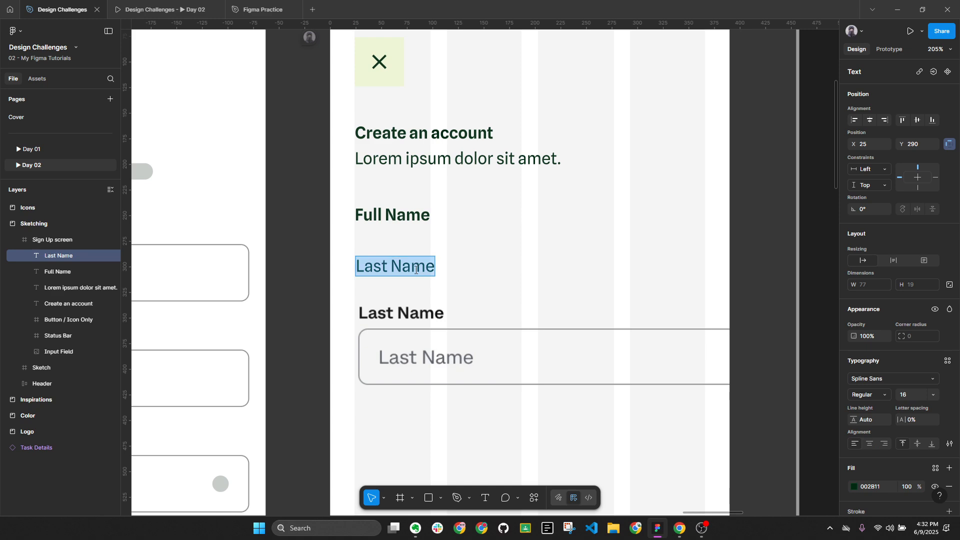
text(Enter)
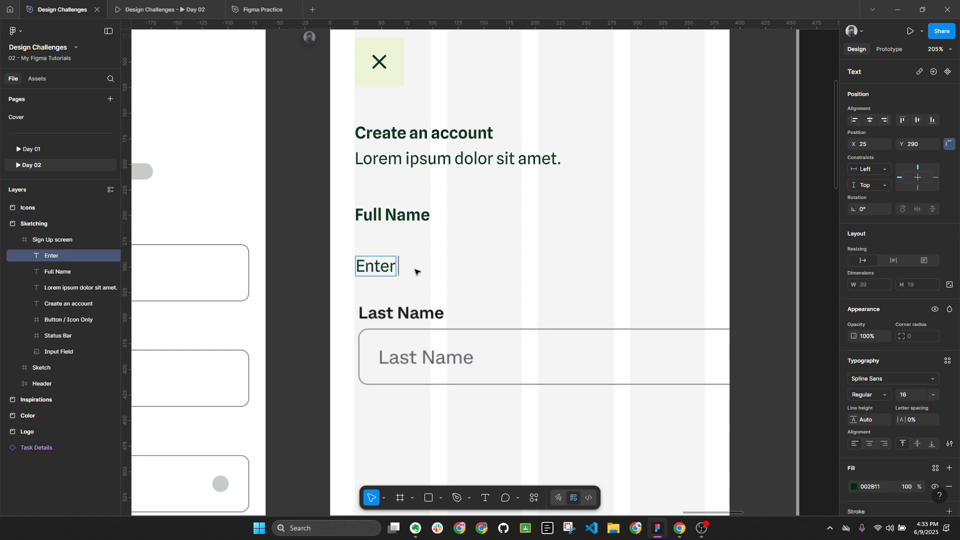
text(your)
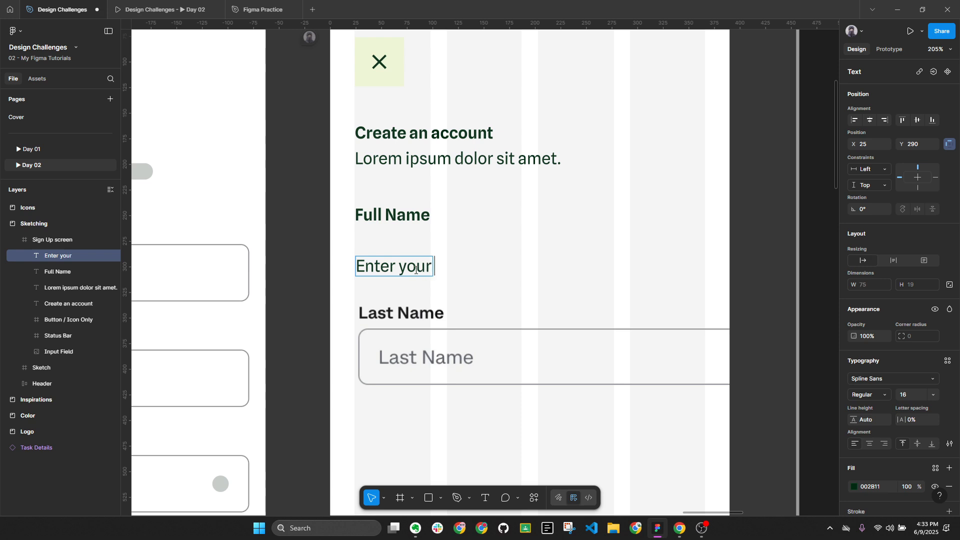
text( full le)
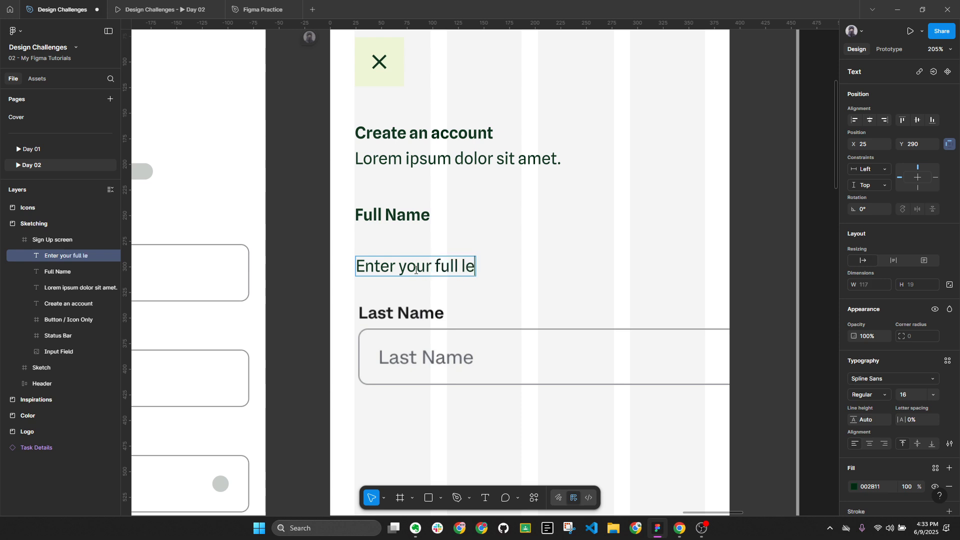
text(gal name)
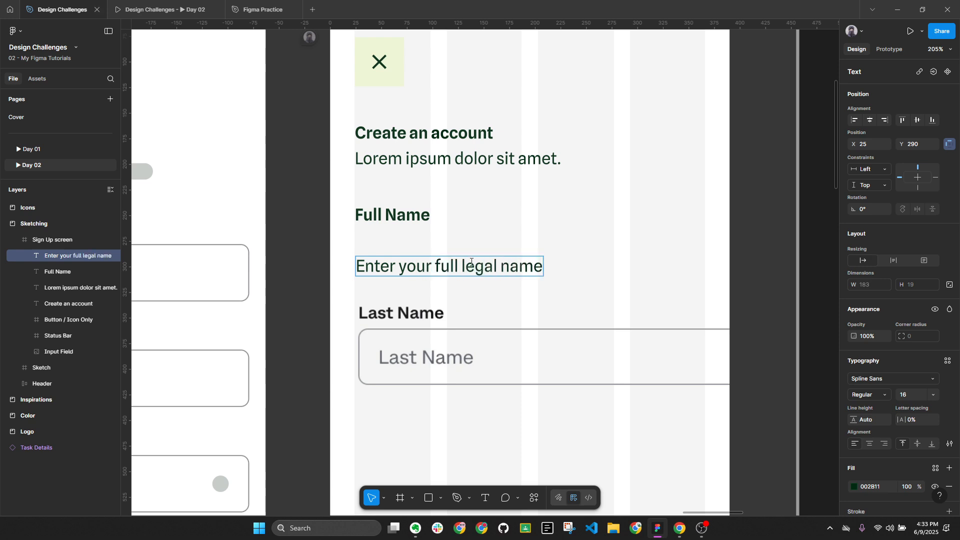
drag(385, 218, 326, 224)
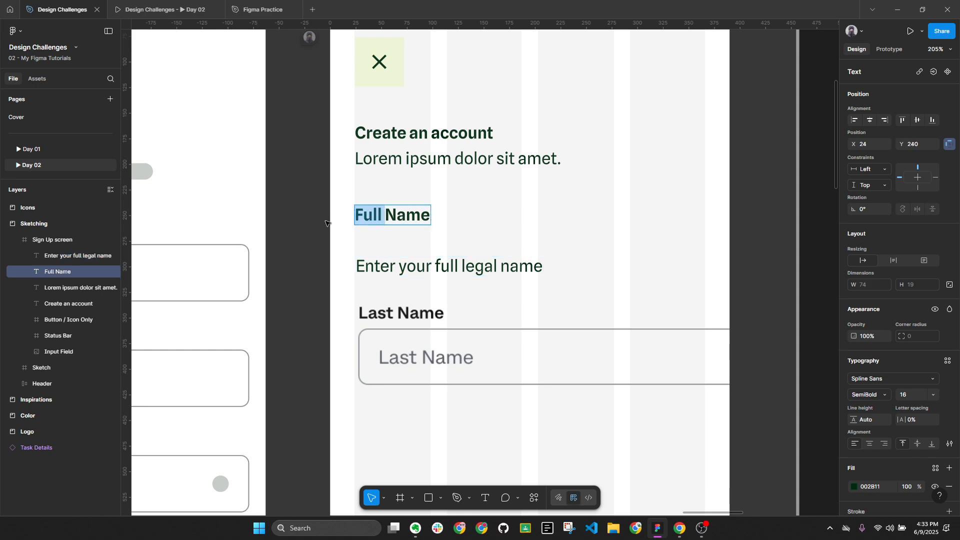
Change Full to Legal so the label reads 'Legal Name'
text(Legal)
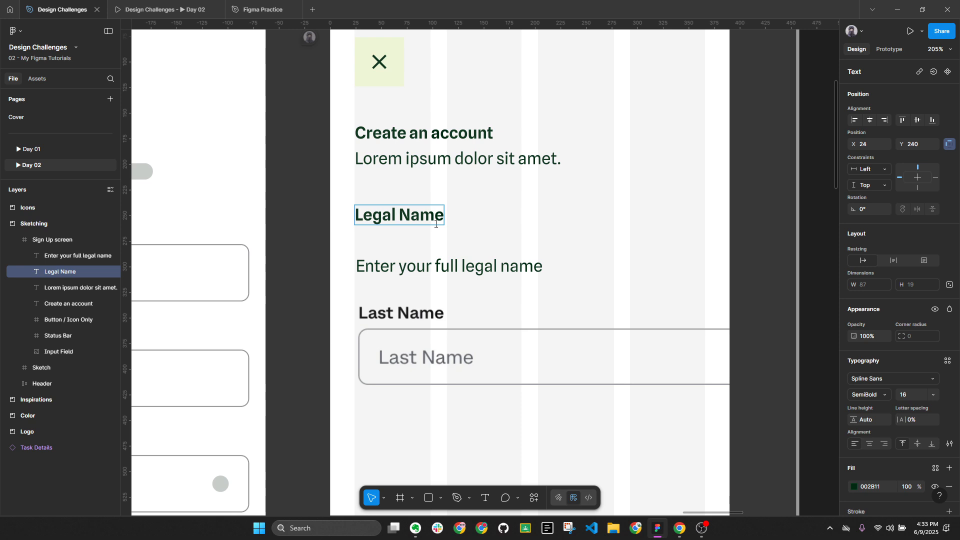
key(Escape)
click(514, 270)
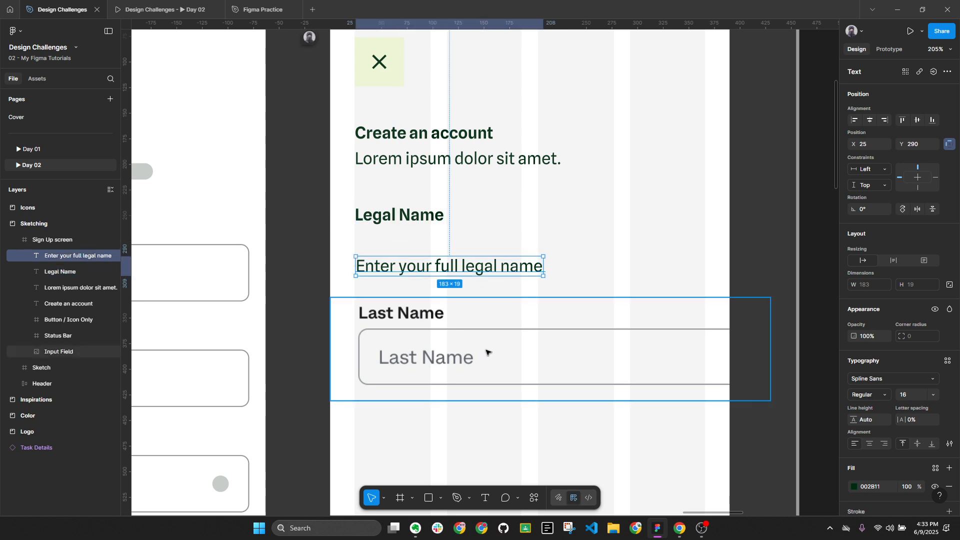
scroll(480, 348, down, 1)
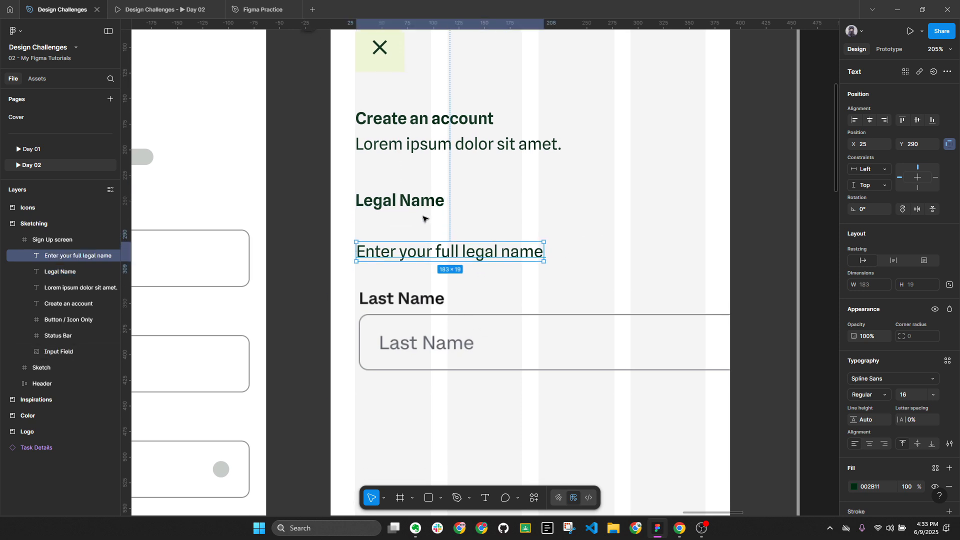
click(484, 388)
Draw a grey rectangle block over the Last Name field, stretching its top edge up slightly
key(r)
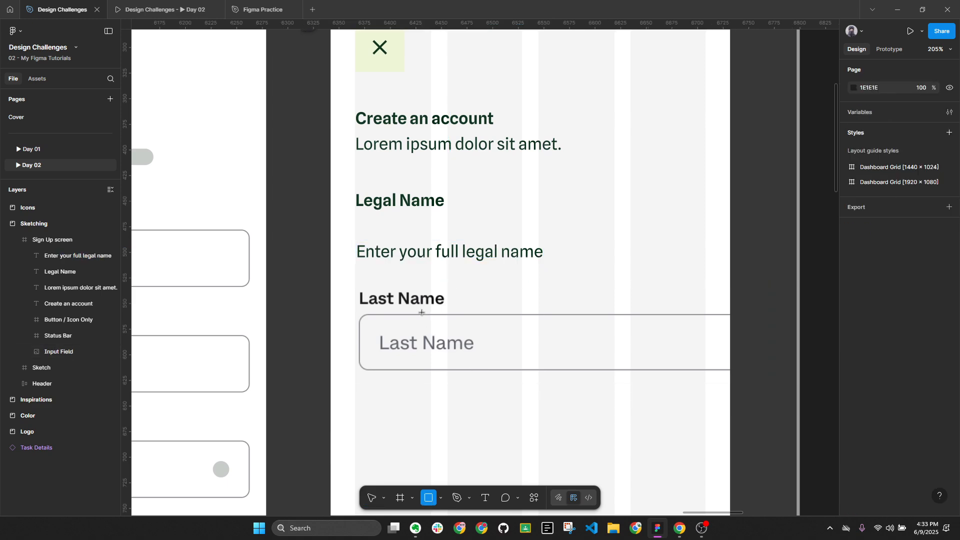
drag(466, 319, 514, 372)
scroll(490, 346, up, 3)
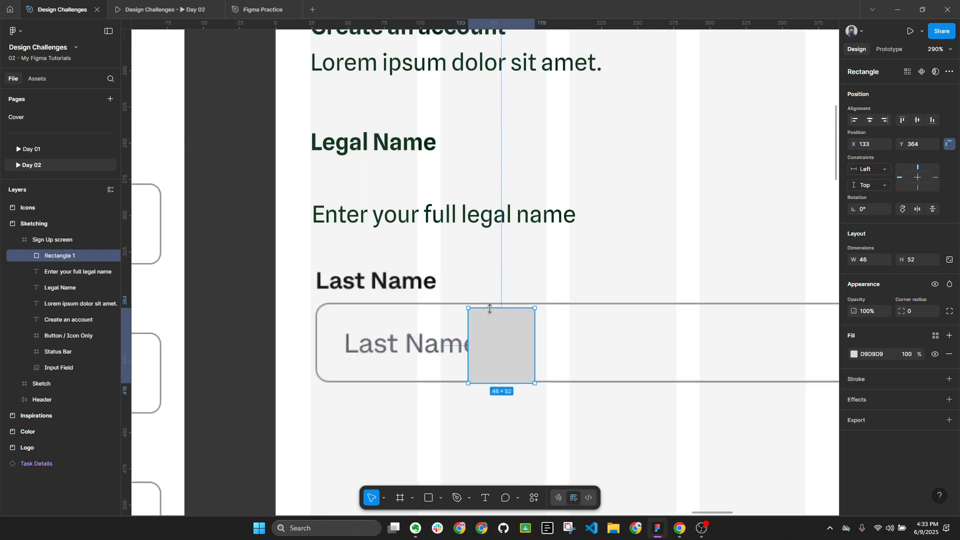
drag(490, 309, 487, 304)
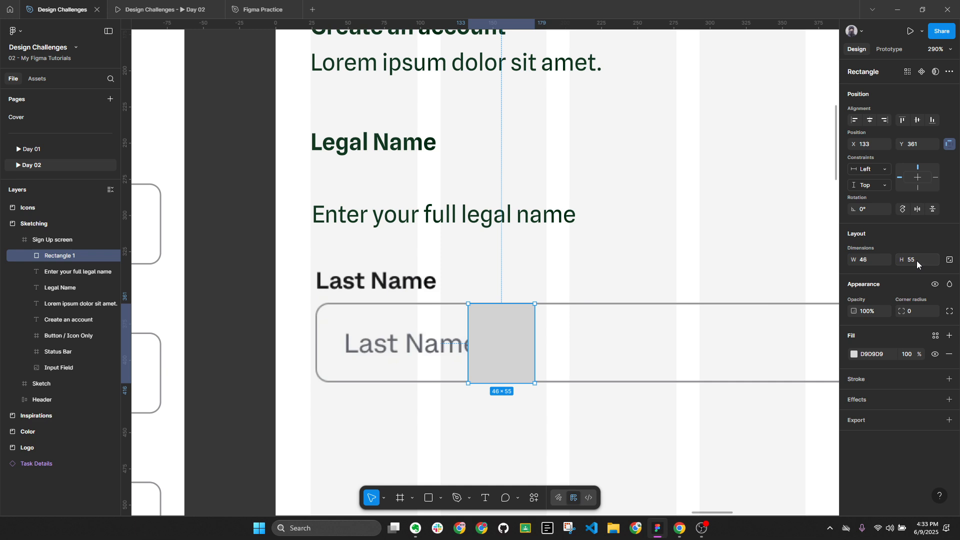
Move the Input Field and block down, and nudge the placeholder text slightly right
scroll(468, 302, down, 2)
scroll(468, 302, down, 3)
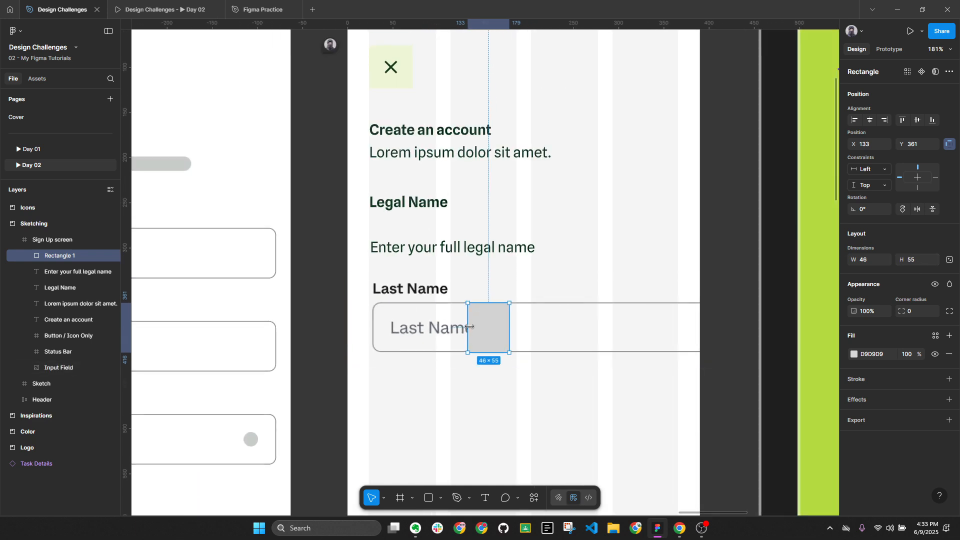
shift+click(404, 299)
key(shift+Down)
key(shift+Down)
key(shift+Down)
key(shift+Down)
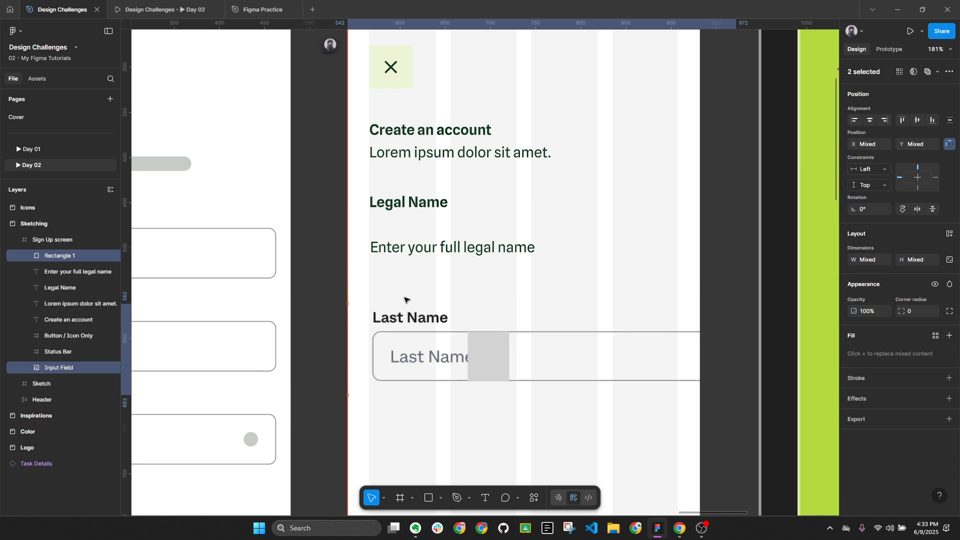
key(Escape)
click(433, 248)
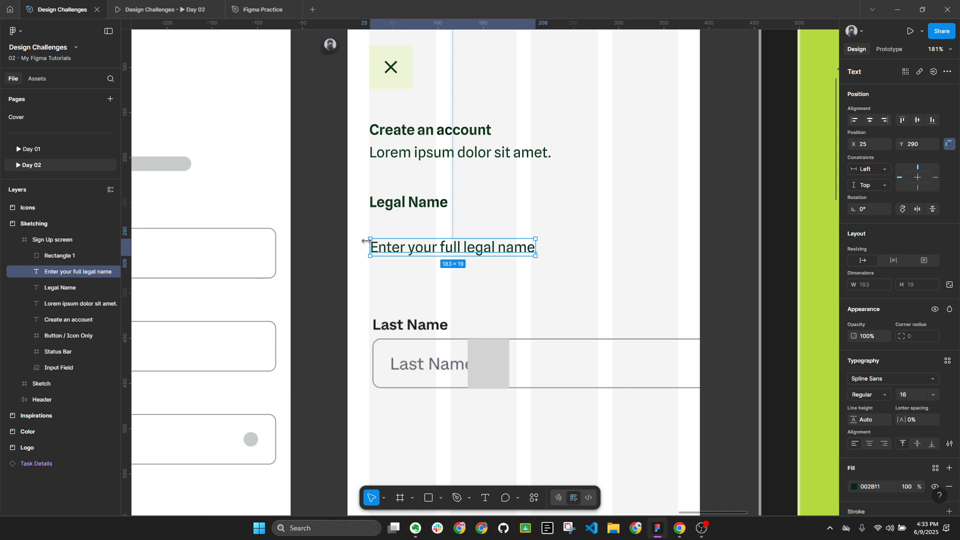
drag(400, 246, 414, 248)
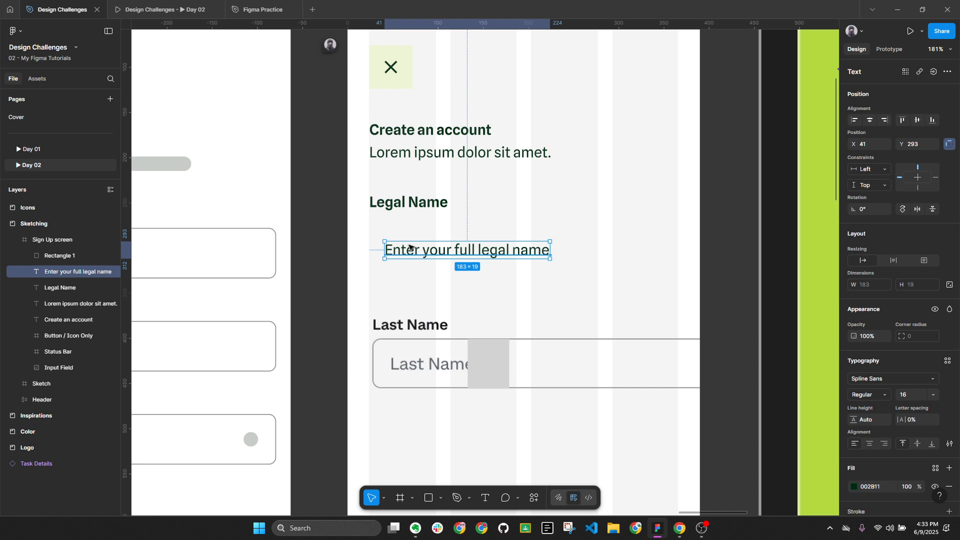
Wrap the placeholder text in a new frame, trimming its left edge to x 24
key(f)
drag(367, 224, 678, 267)
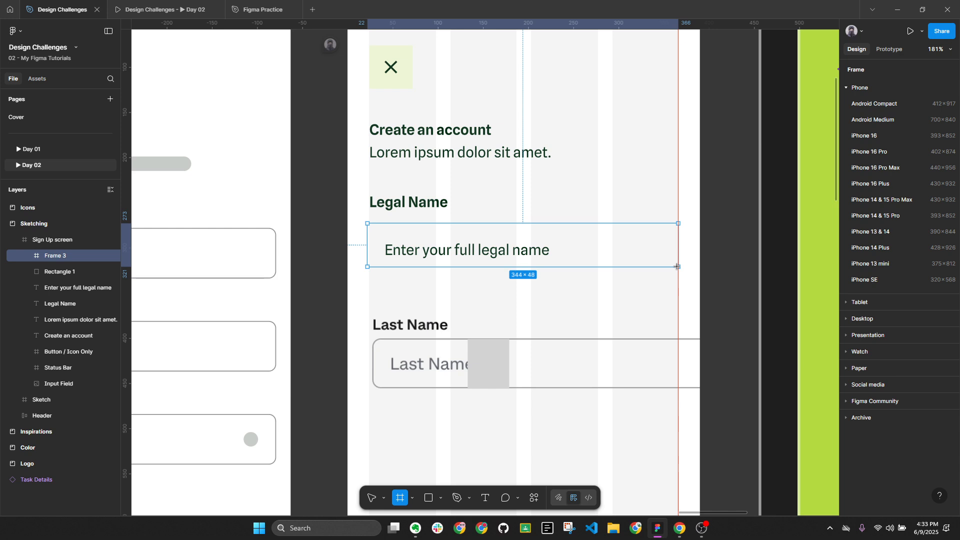
drag(678, 267, 677, 267)
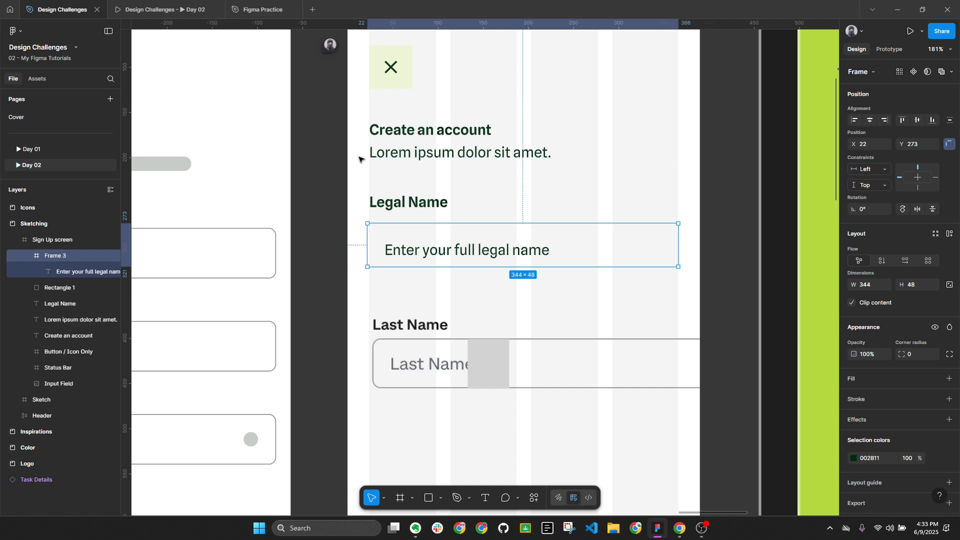
scroll(369, 244, up, 10)
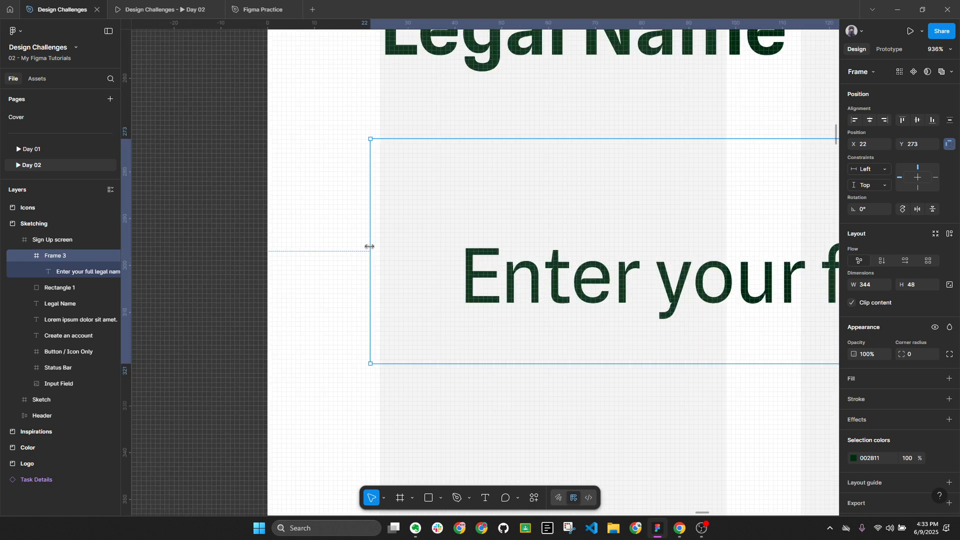
drag(369, 246, 380, 247)
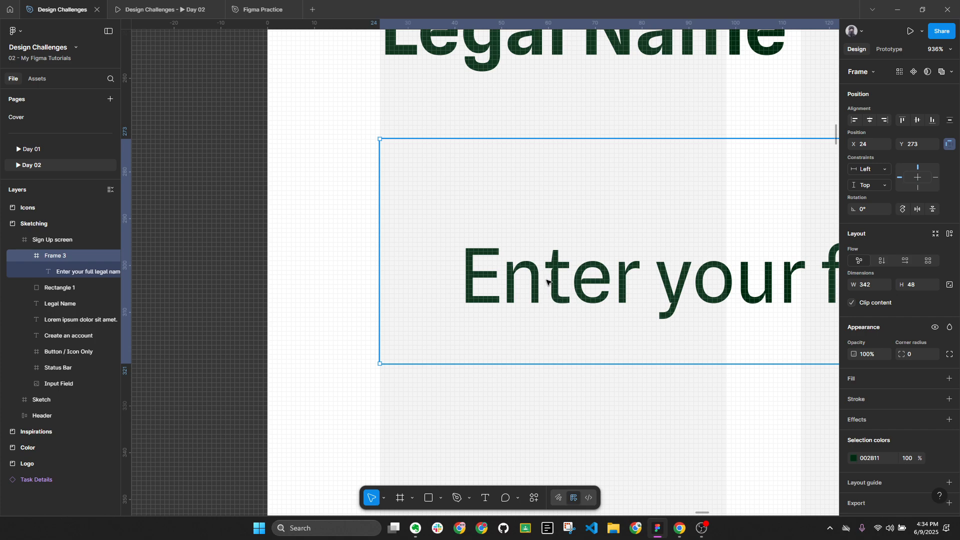
Set the input frame's height to 56
key(alt+l)
scroll(548, 282, down, 5)
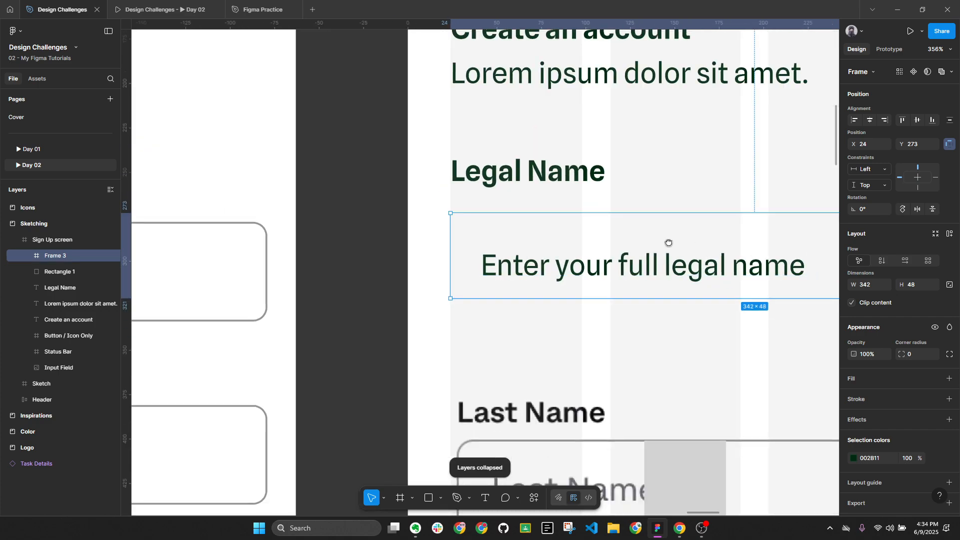
scroll(671, 245, right, 5)
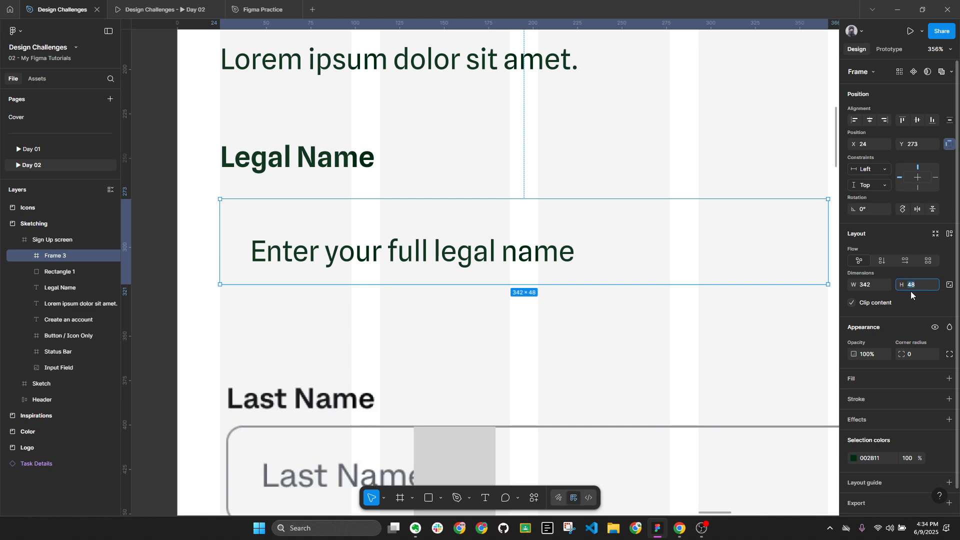
text(6)
key(Return)
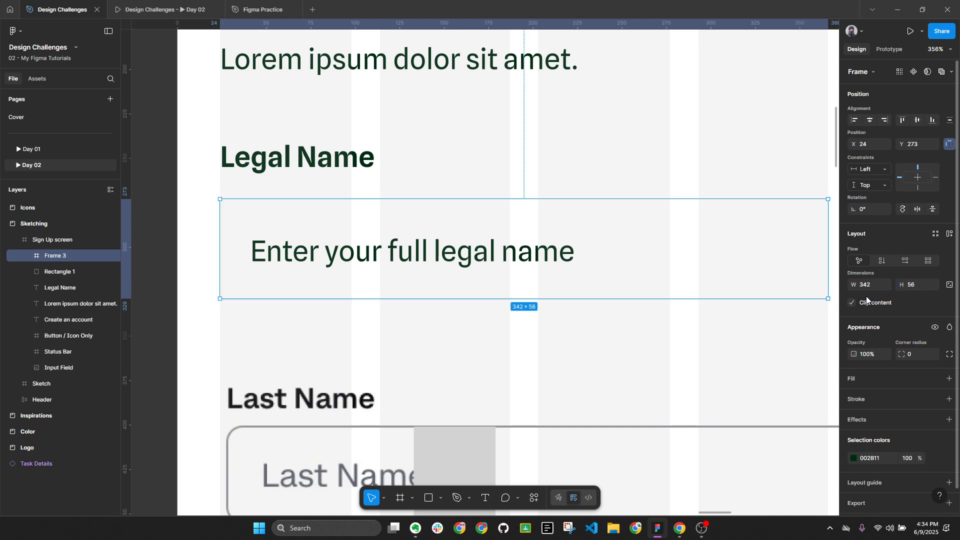
Give the input box a 1 px black inside stroke
scroll(456, 242, down, 1)
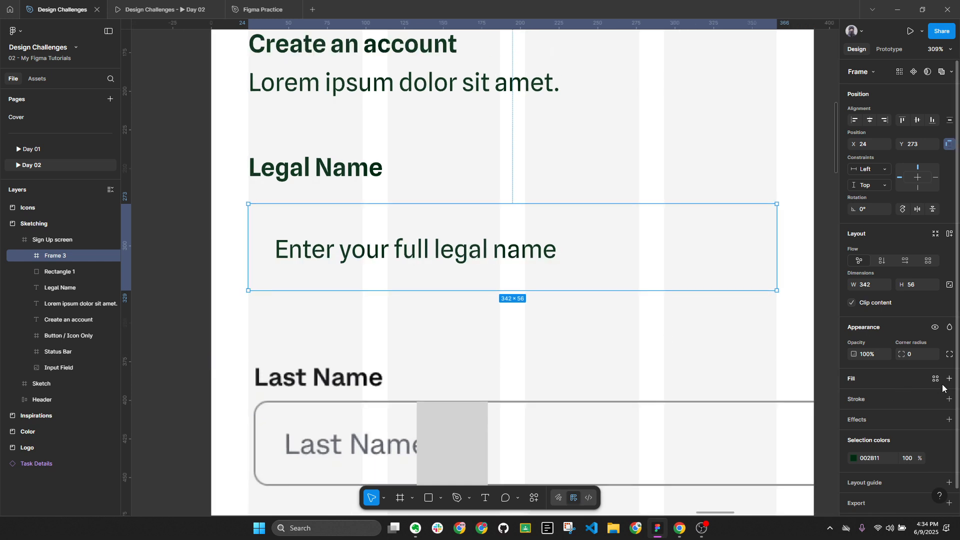
click(948, 404)
scroll(626, 247, left, 2)
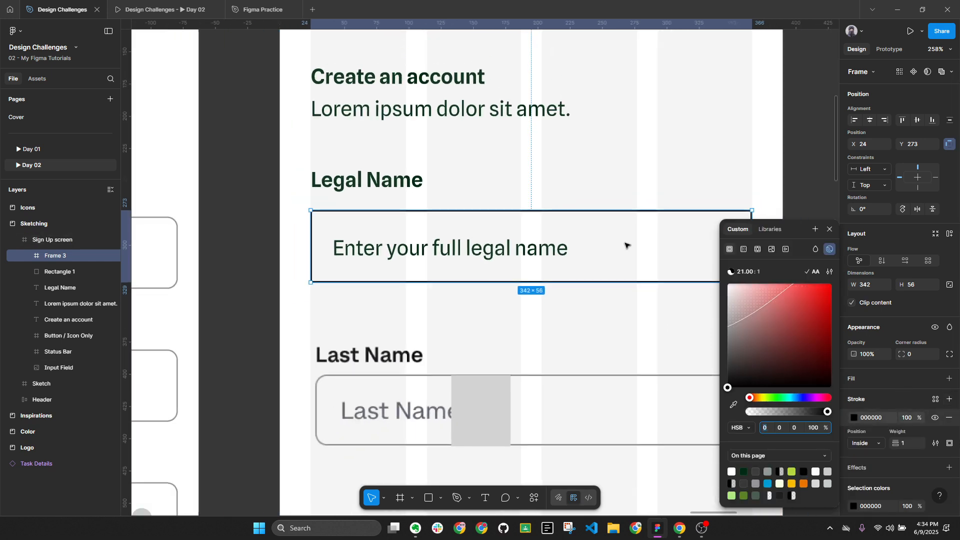
scroll(616, 320, down, 1)
click(617, 320)
Set the placeholder text's vertical constraint to Center inside the box
click(523, 251)
click(523, 251)
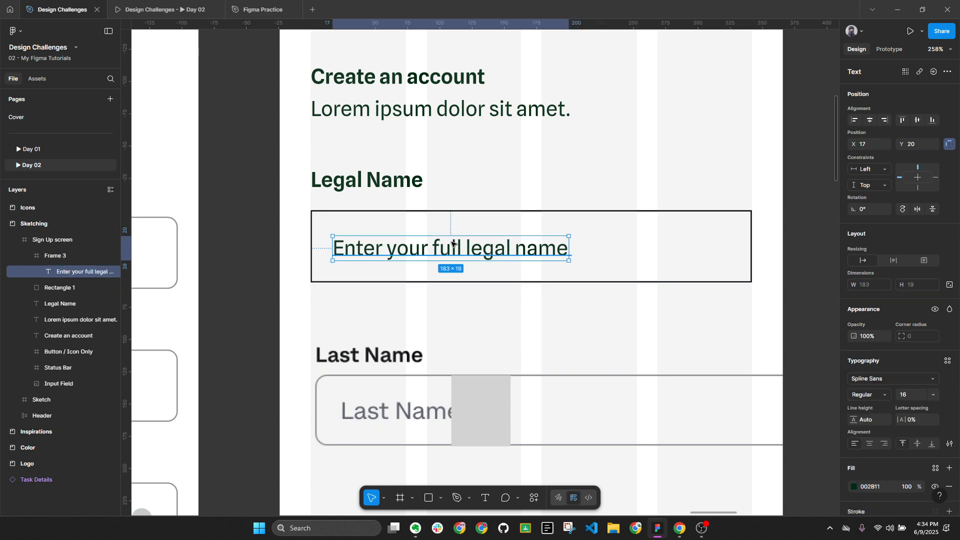
click(918, 119)
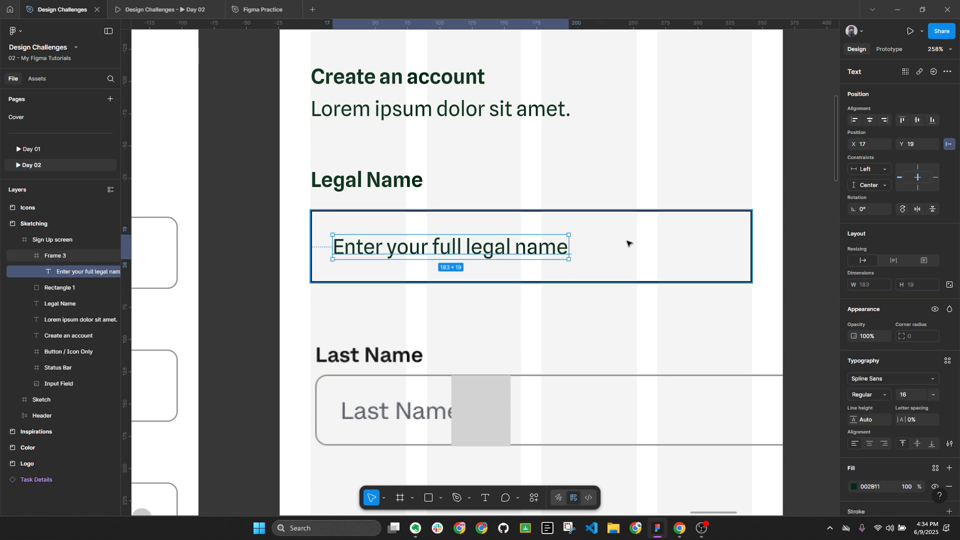
click(598, 245)
Delete the grey block (Rectangle 1) over the Last Name field
click(356, 311)
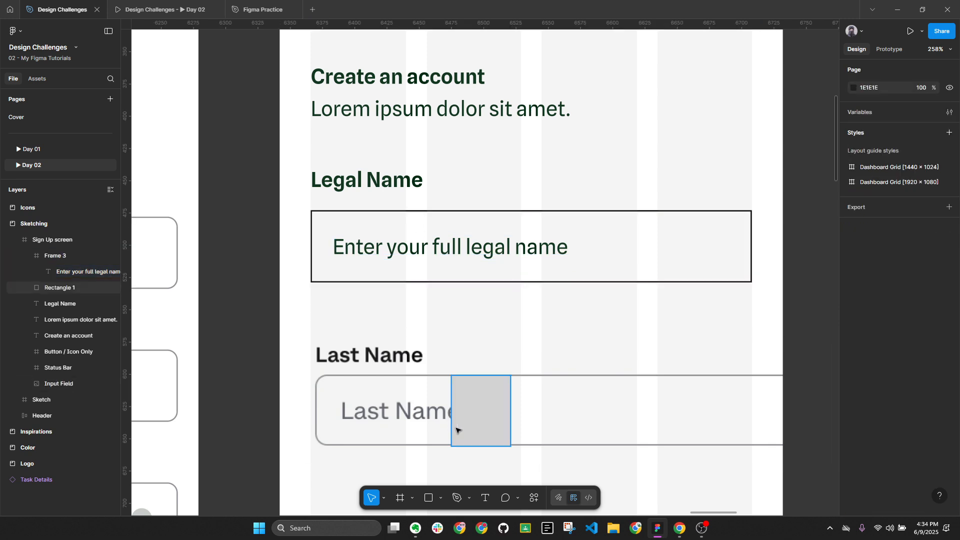
click(473, 416)
key(Delete)
click(425, 379)
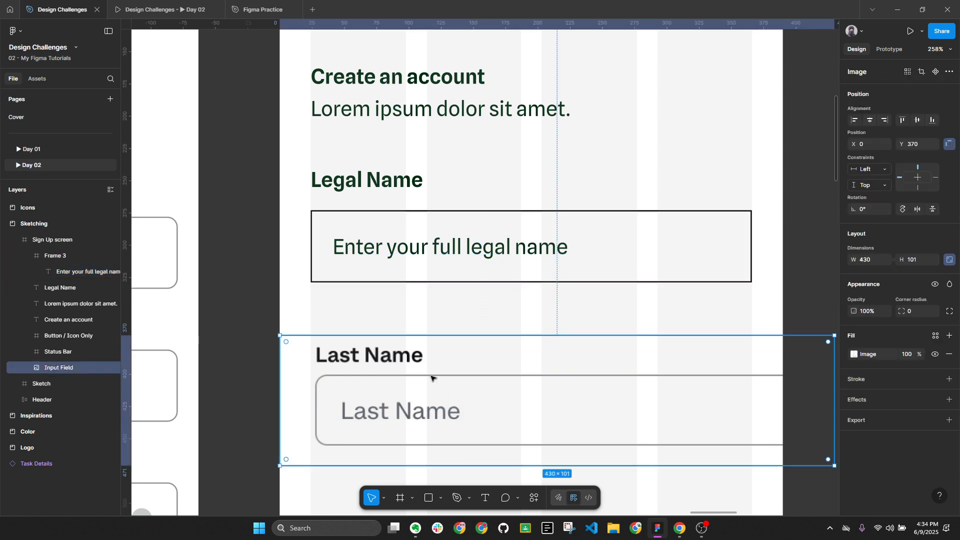
click(404, 244)
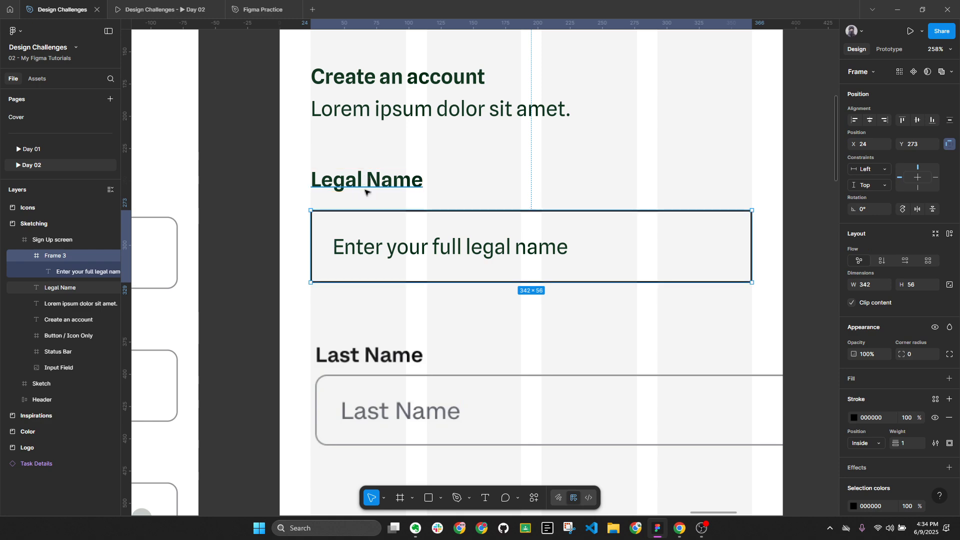
click(434, 338)
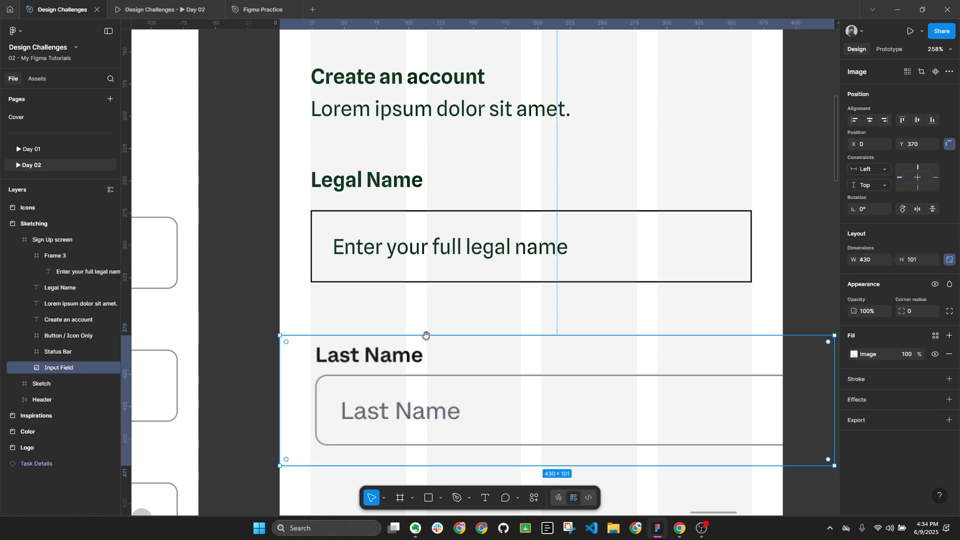
scroll(383, 365, down, 1)
Draw a new rectangle near Last Name and resize it into a 57×8 spacer bar
key(r)
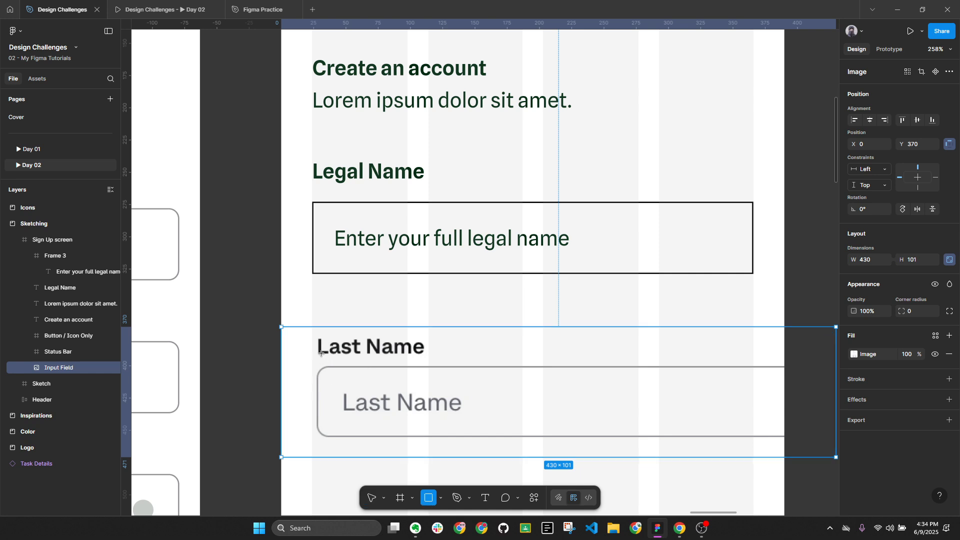
click(321, 353)
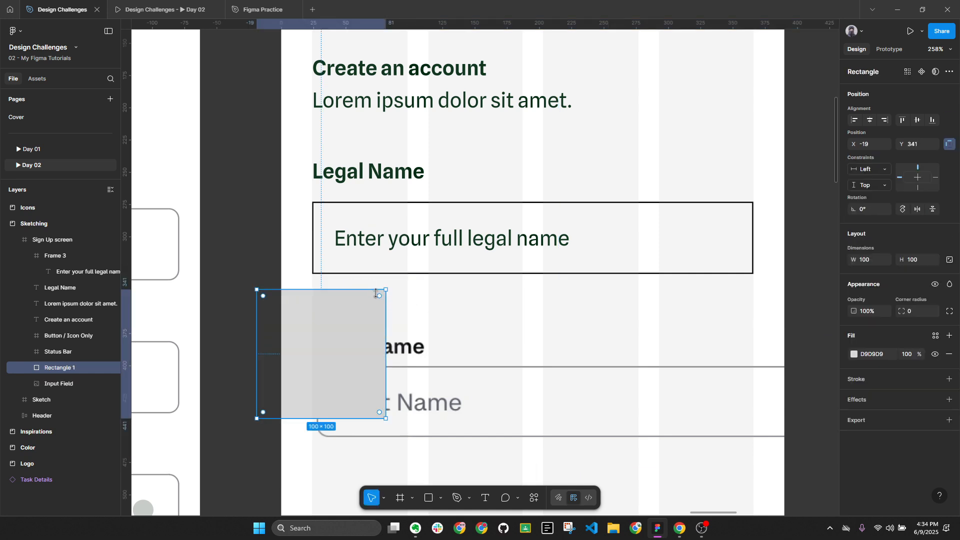
drag(376, 293, 377, 357)
scroll(362, 386, up, 2)
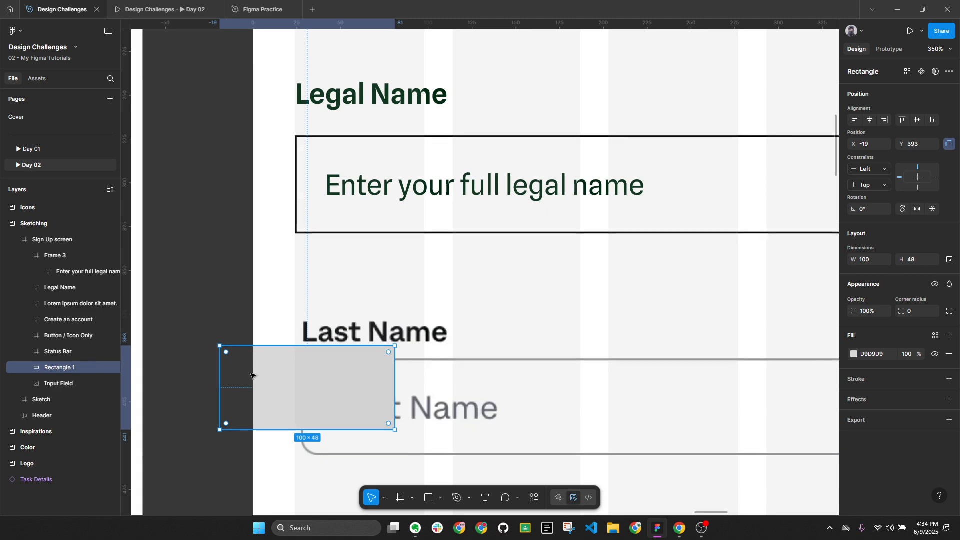
drag(220, 380, 295, 380)
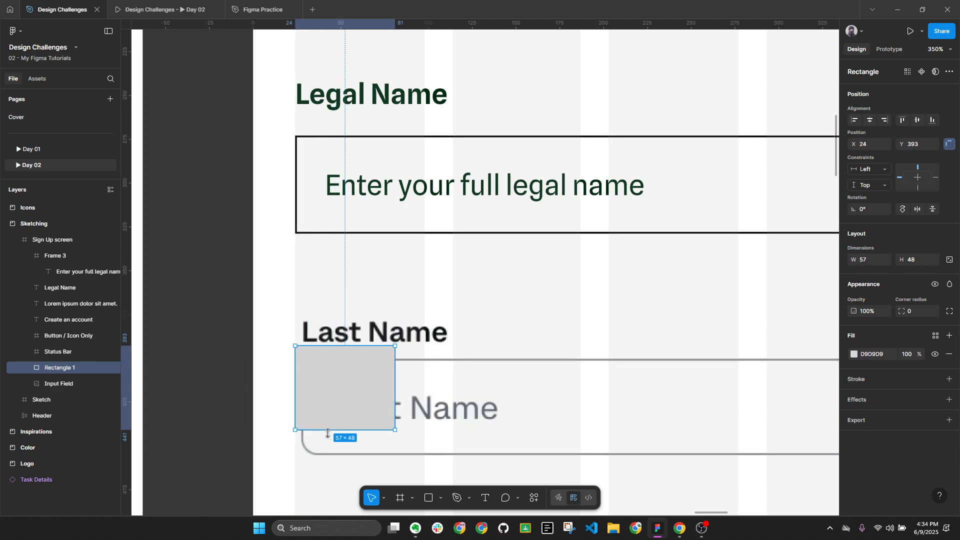
drag(328, 434, 335, 358)
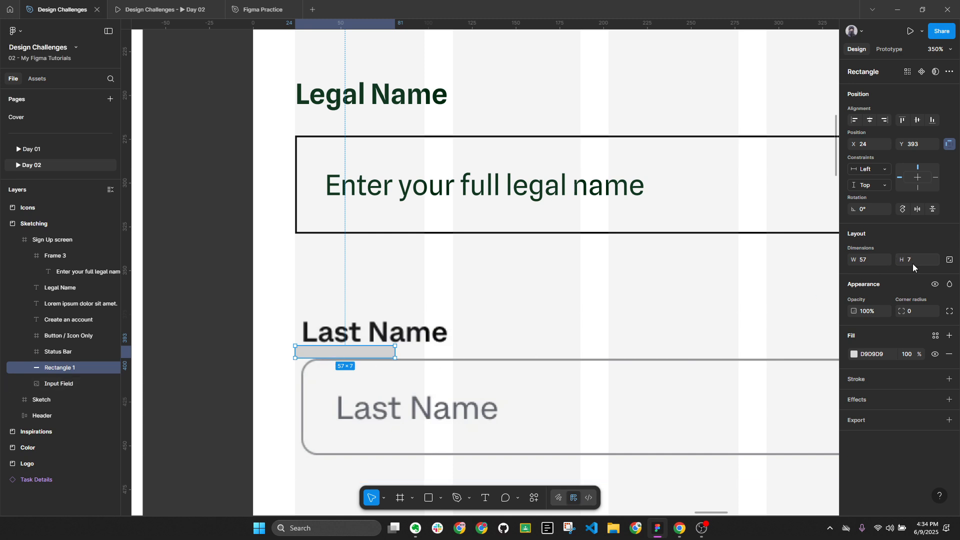
scroll(324, 341, up, 5)
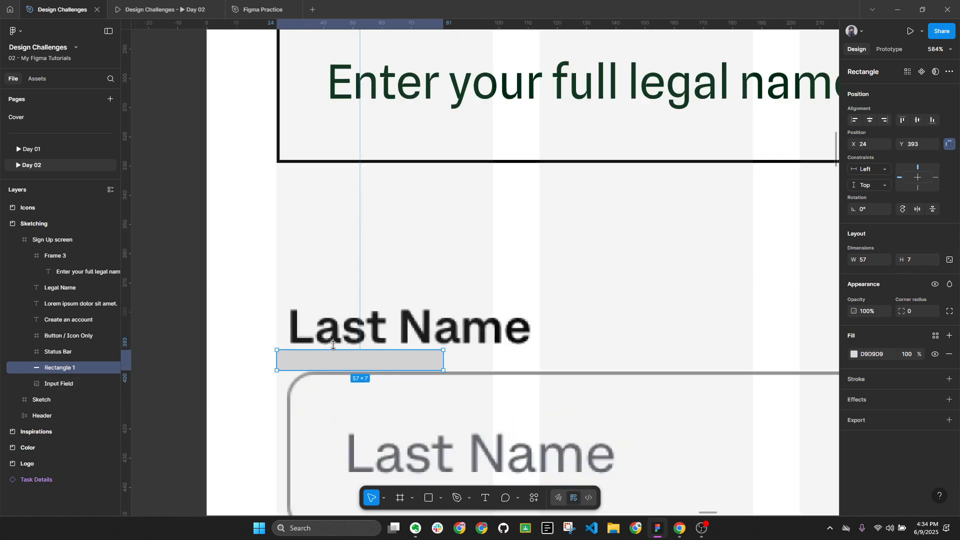
drag(333, 345, 334, 348)
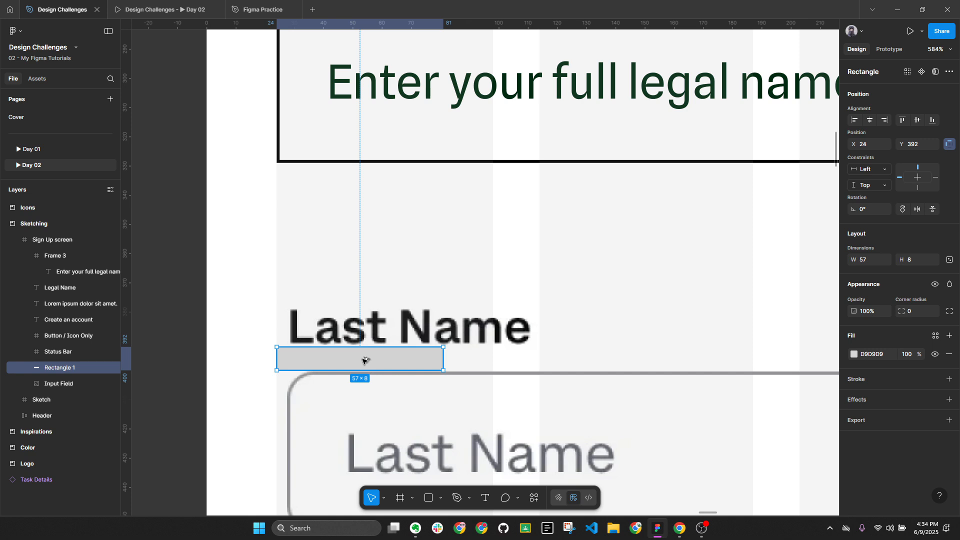
Nudge the legal-name input box up to Y 267, 8 px below Legal Name
key(alt+l)
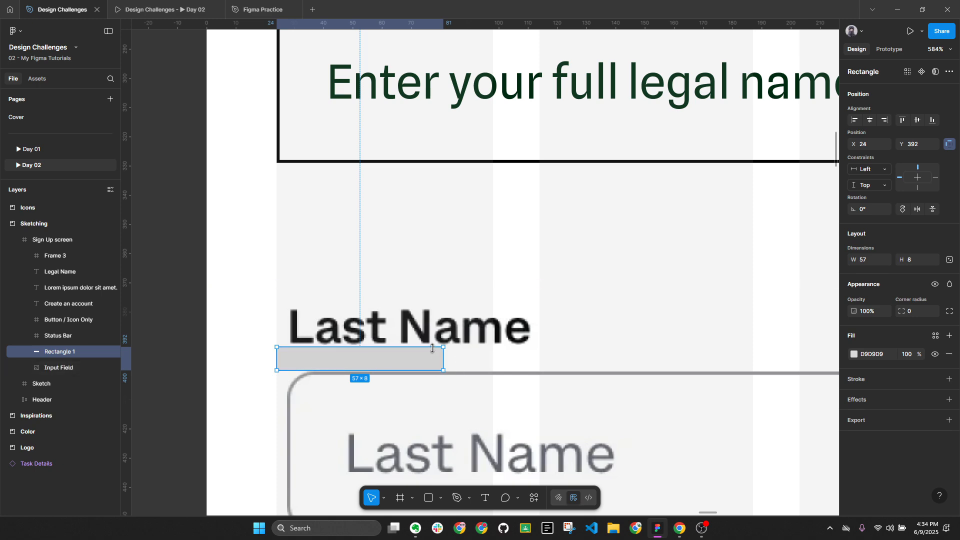
scroll(434, 345, down, 5)
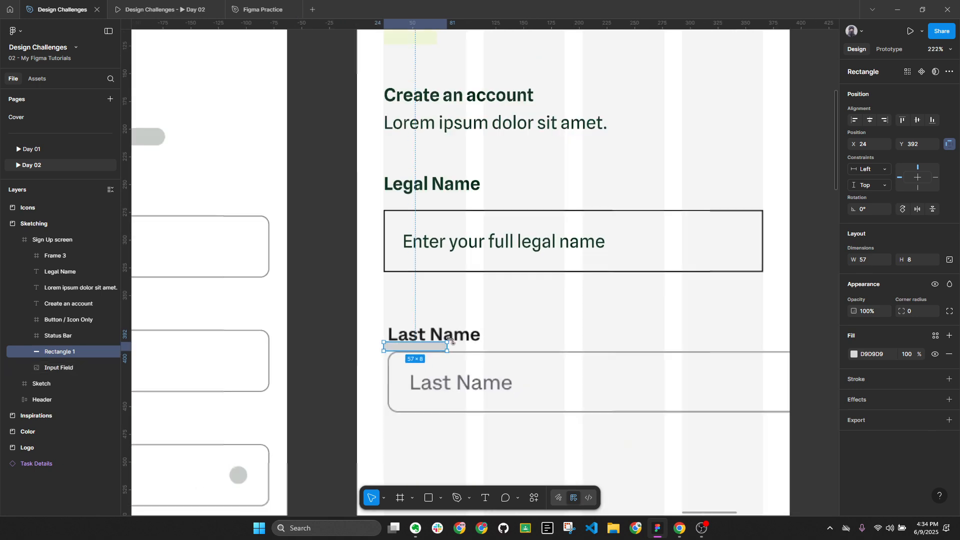
click(440, 182)
scroll(433, 223, up, 4)
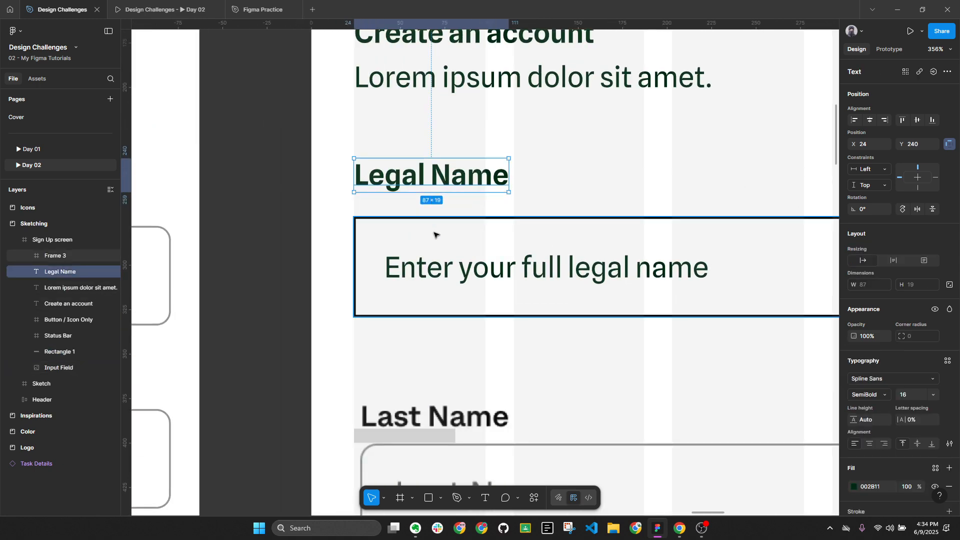
click(435, 226)
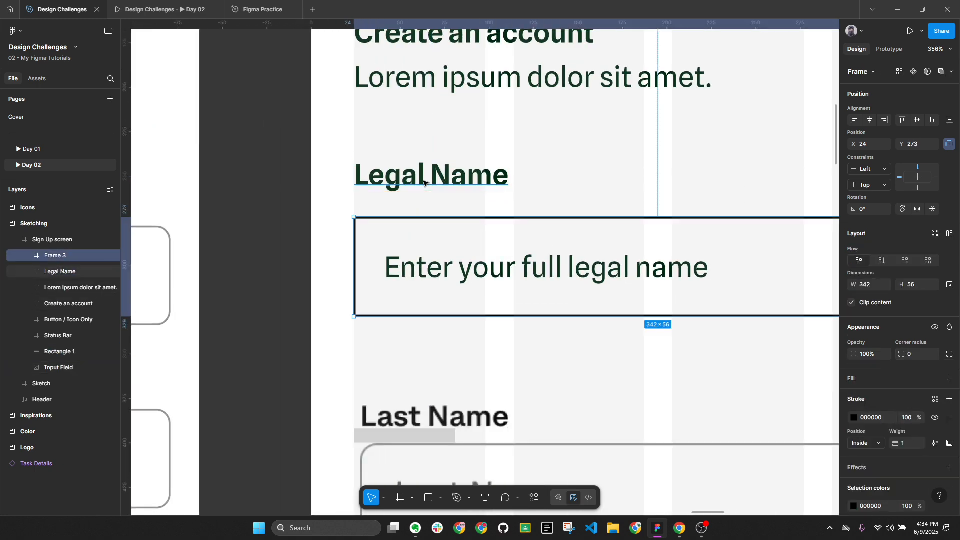
key(Up)
key(Up)
key(Up)
key(Up)
key(Up)
key(Up)
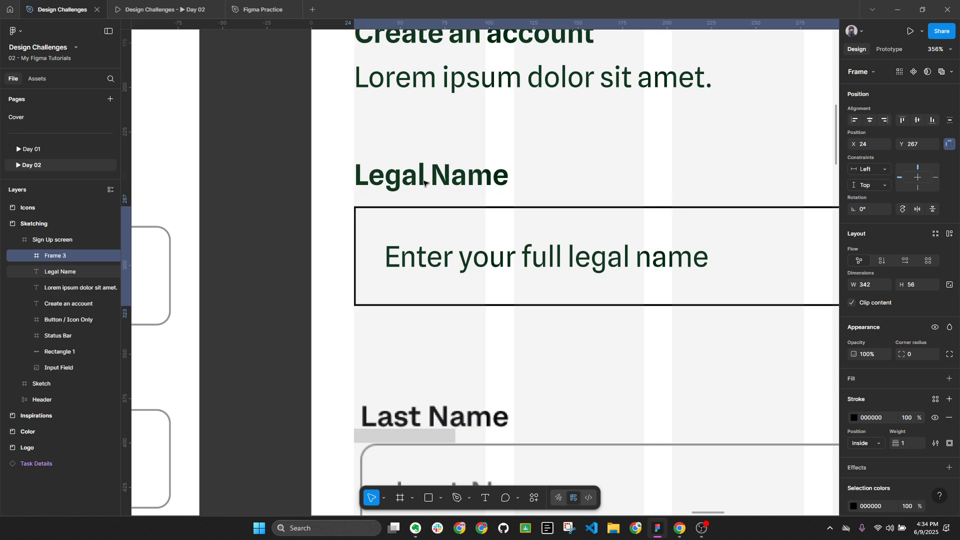
click(936, 53)
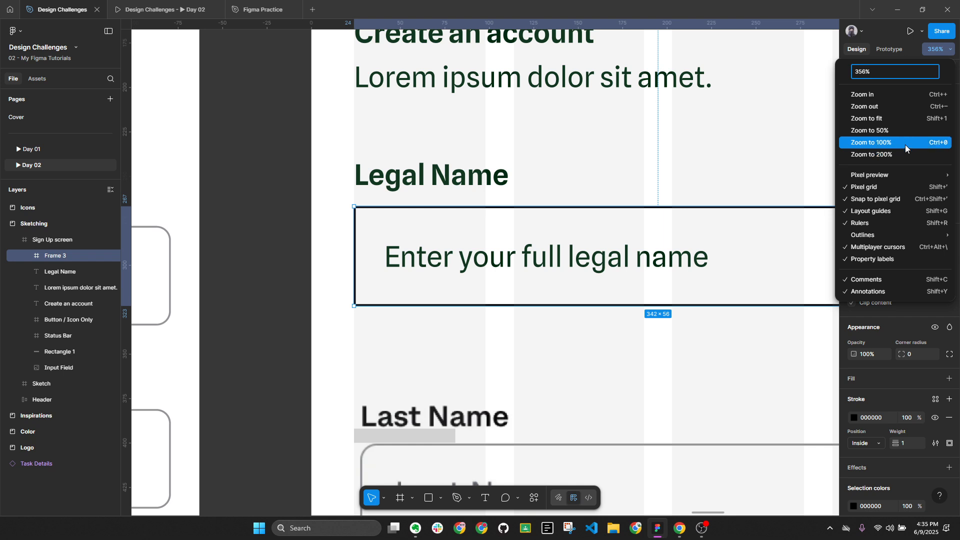
click(906, 144)
click(590, 295)
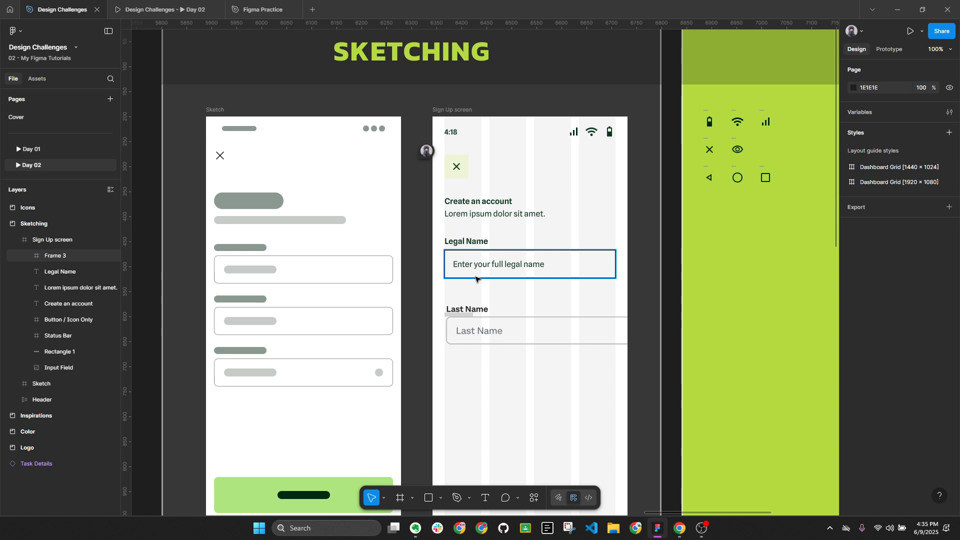
key(alt+l)
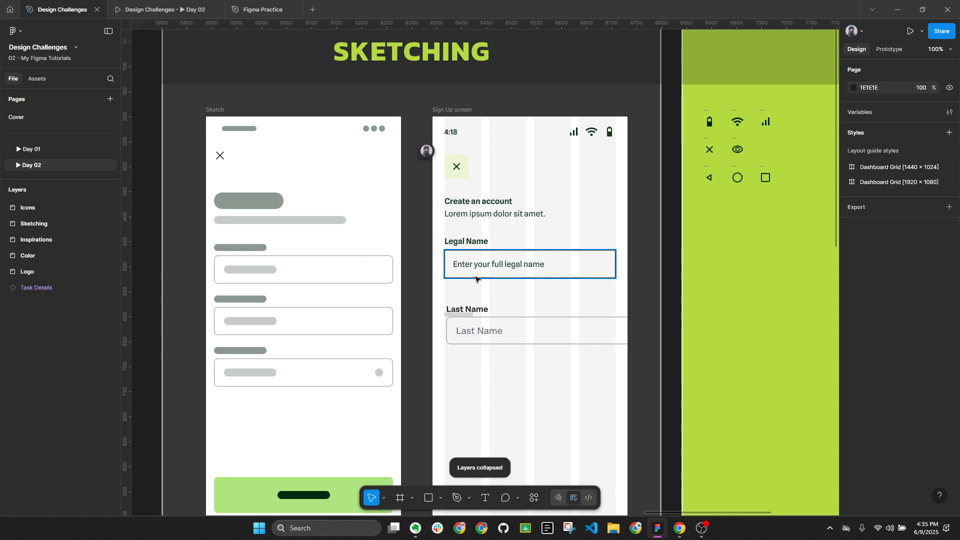
click(465, 242)
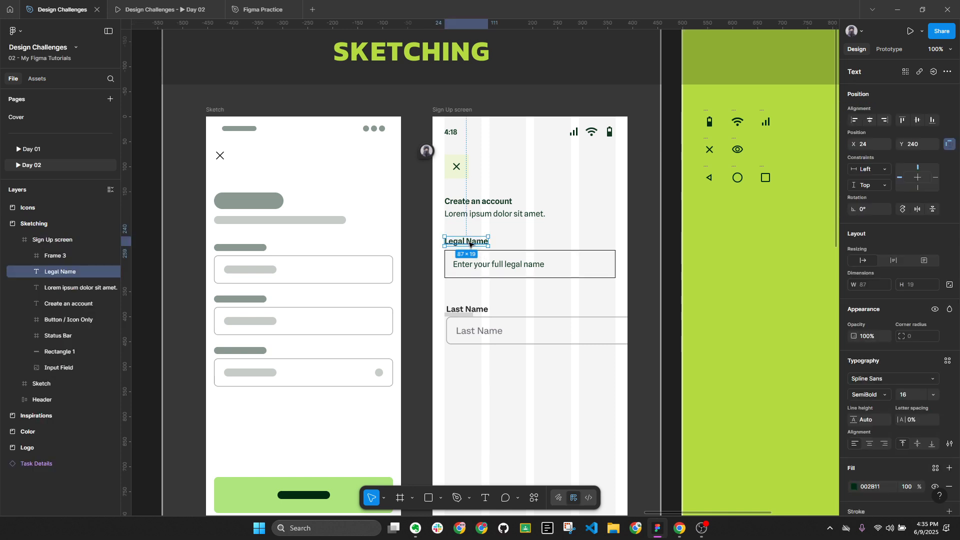
click(950, 444)
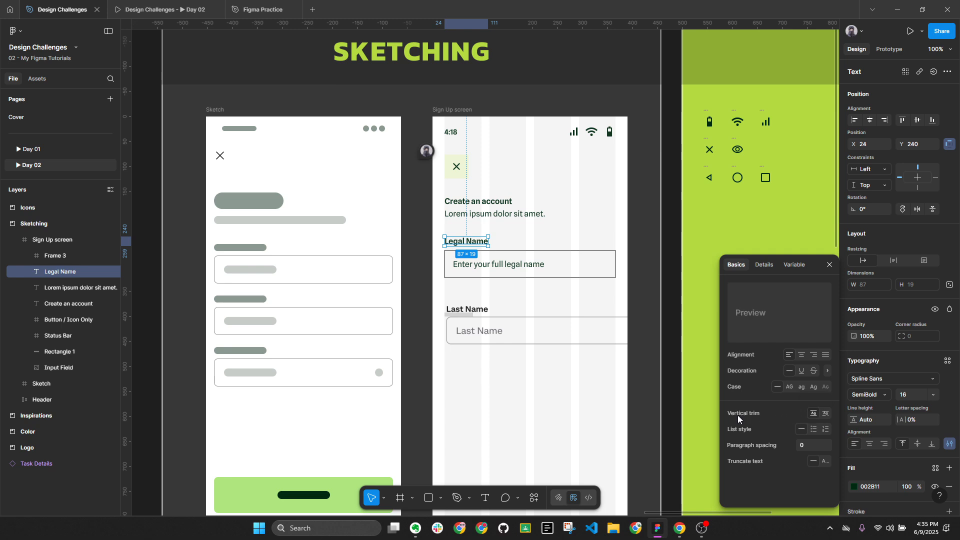
click(830, 265)
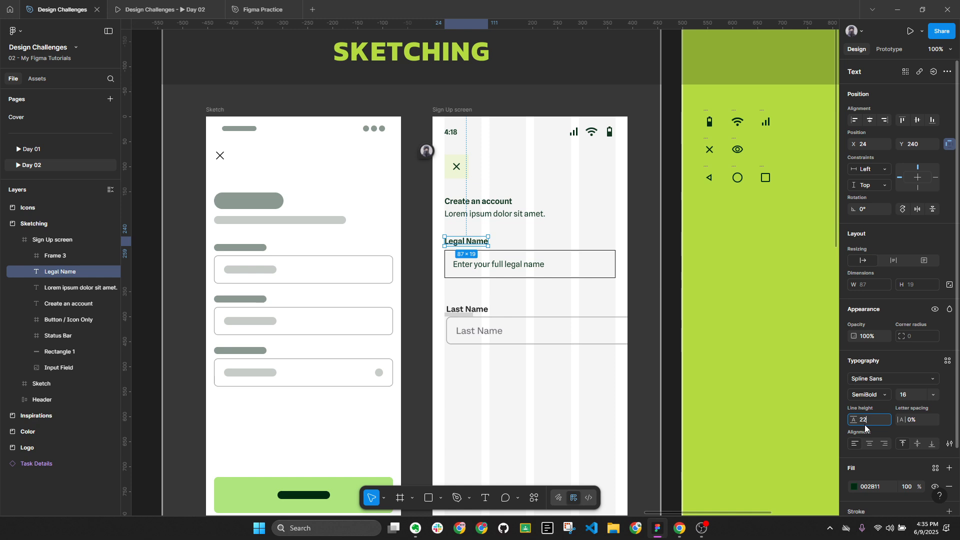
Apply a 22 line height to the Legal Name label and nudge it up 3 px
key(Return)
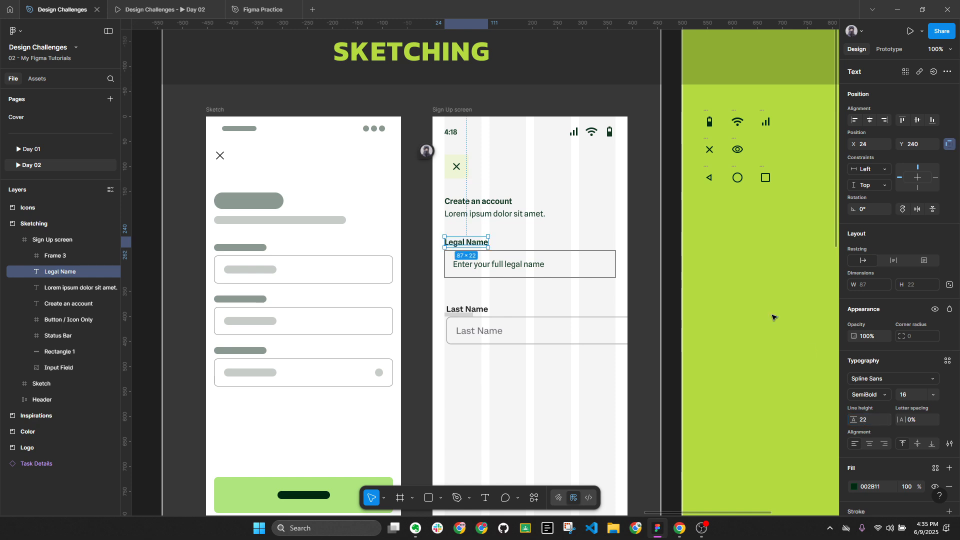
scroll(476, 247, up, 5)
key(alt)
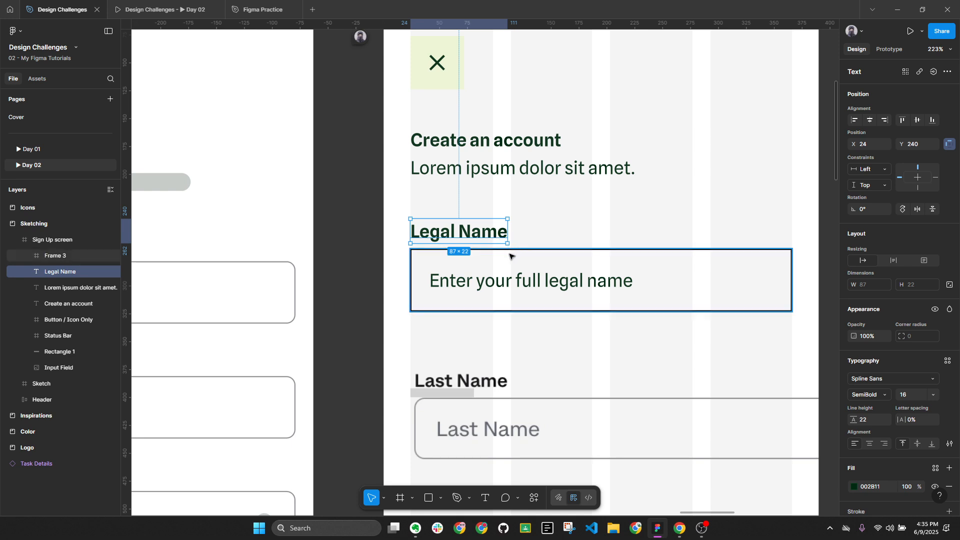
key(Up)
key(Up)
key(Up)
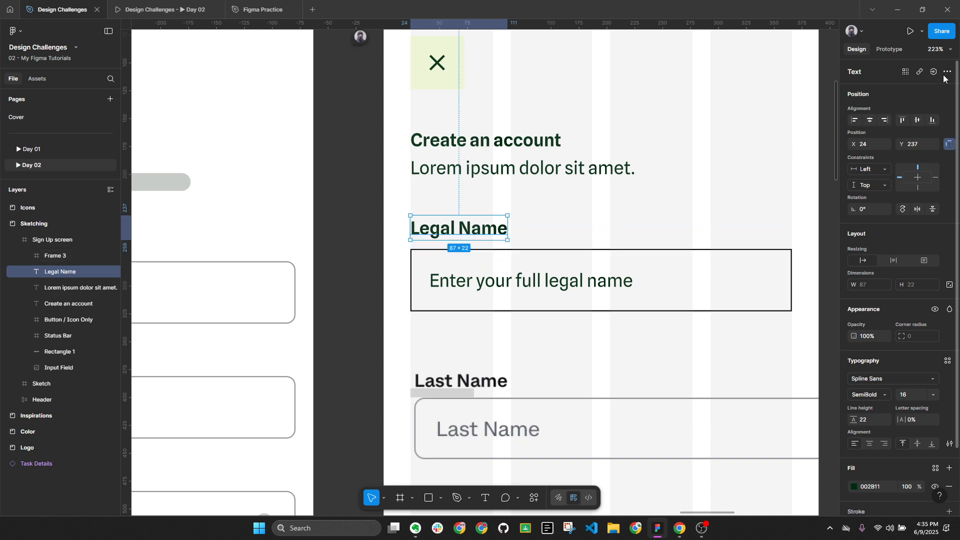
Return to 100% zoom and change the Legal Name label's line height to 20
click(937, 49)
click(881, 144)
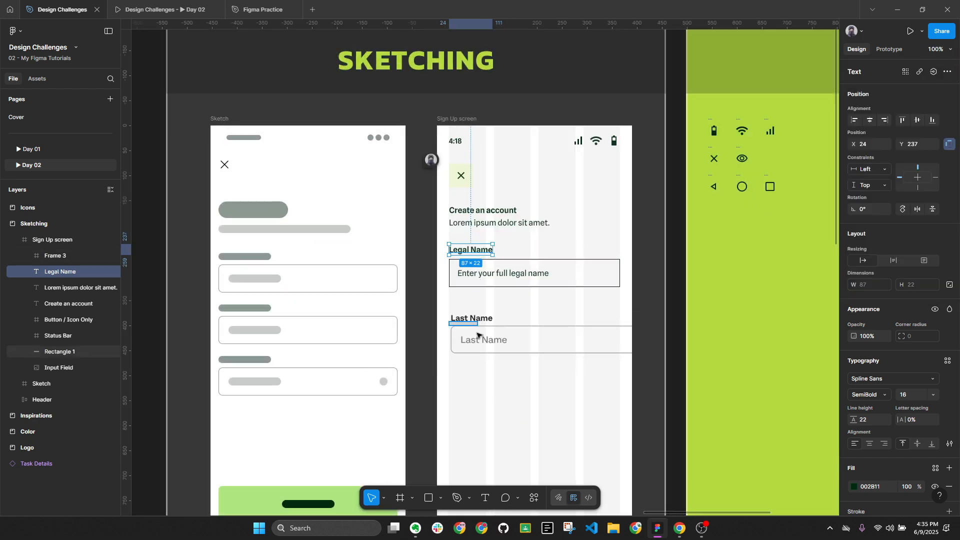
key(Escape)
click(488, 253)
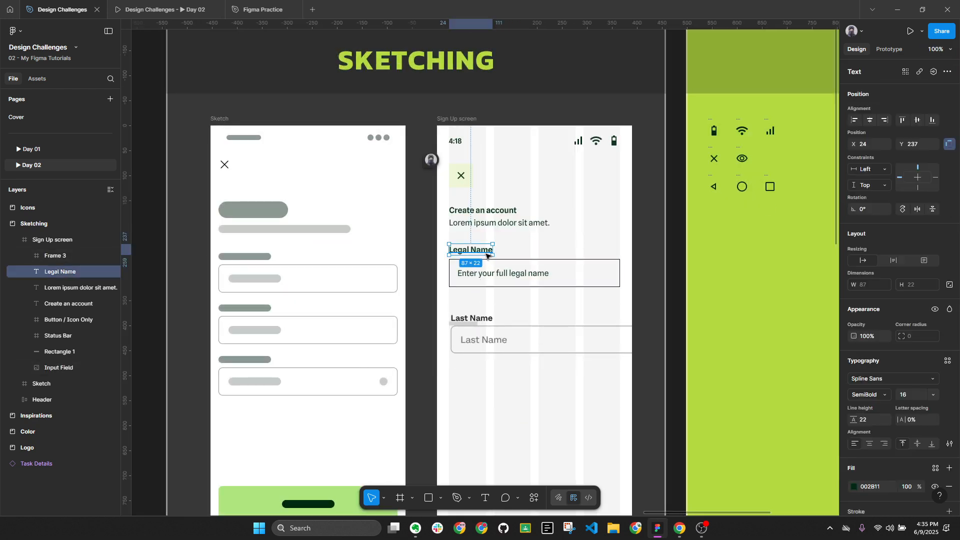
click(875, 419)
text(20)
key(Return)
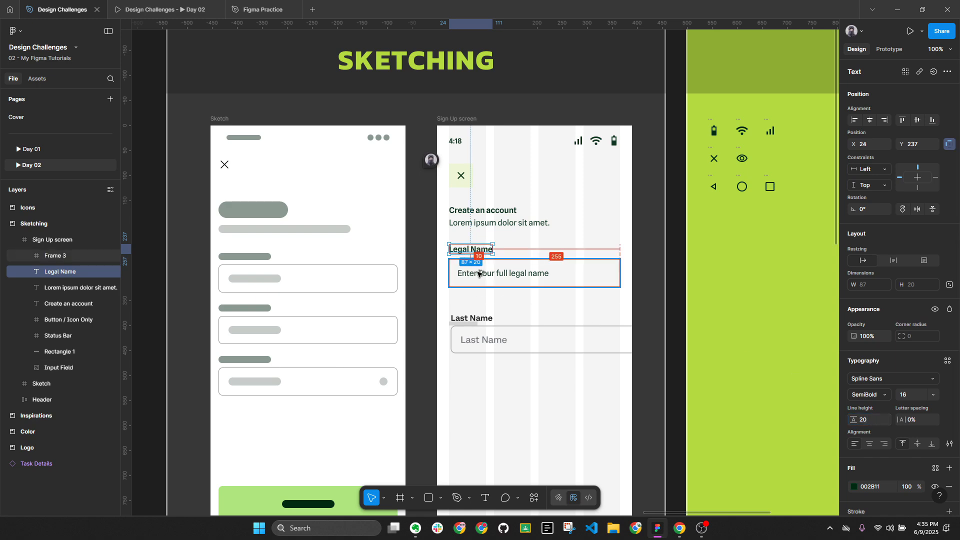
Select the legal name placeholder, the description text and the Create an account heading together
key(Escape)
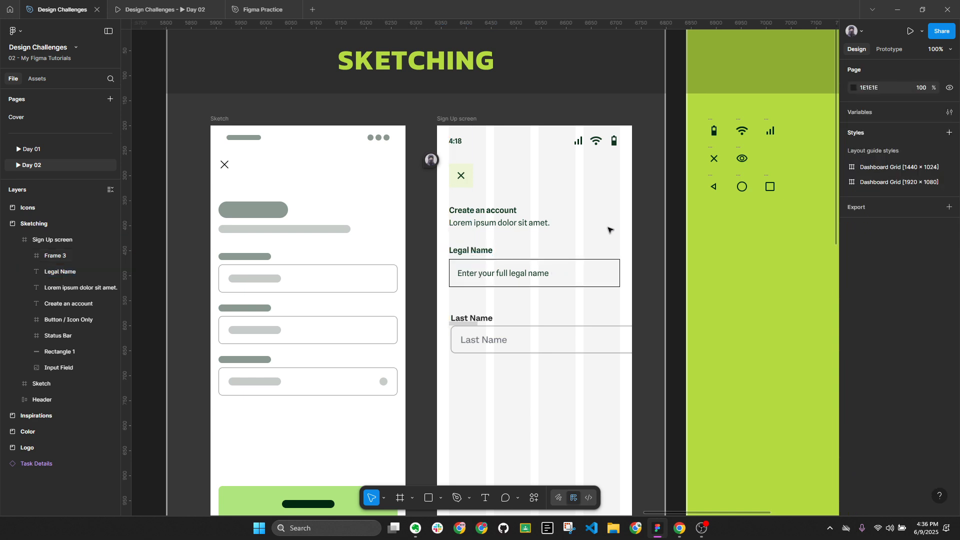
click(505, 250)
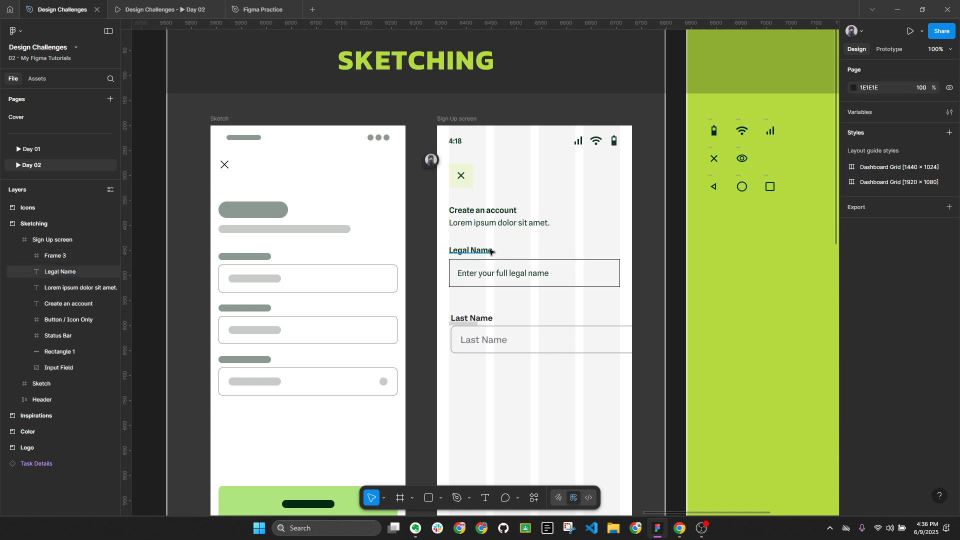
double_click(526, 272)
shift+click(500, 223)
shift+click(482, 210)
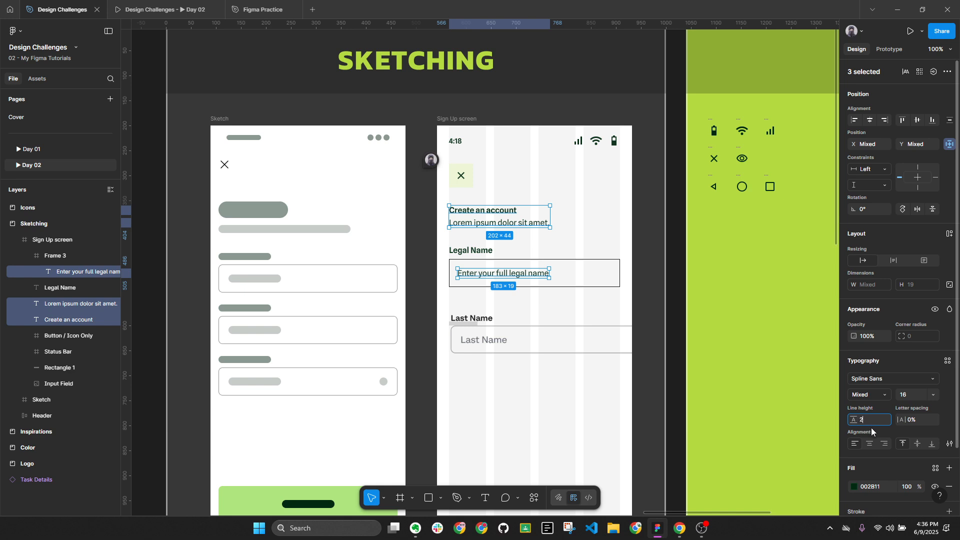
Give the heading, description and placeholder texts a line height of 20
key(Return)
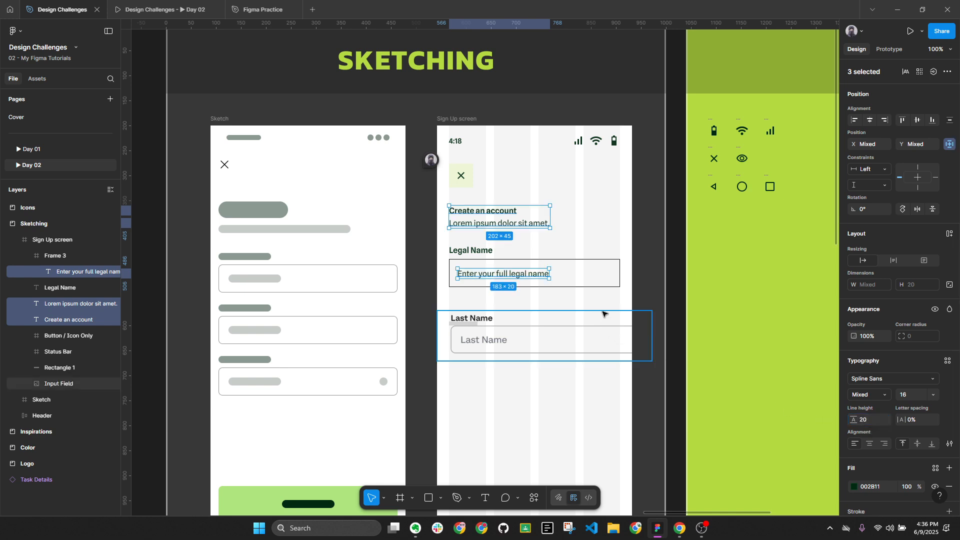
key(Escape)
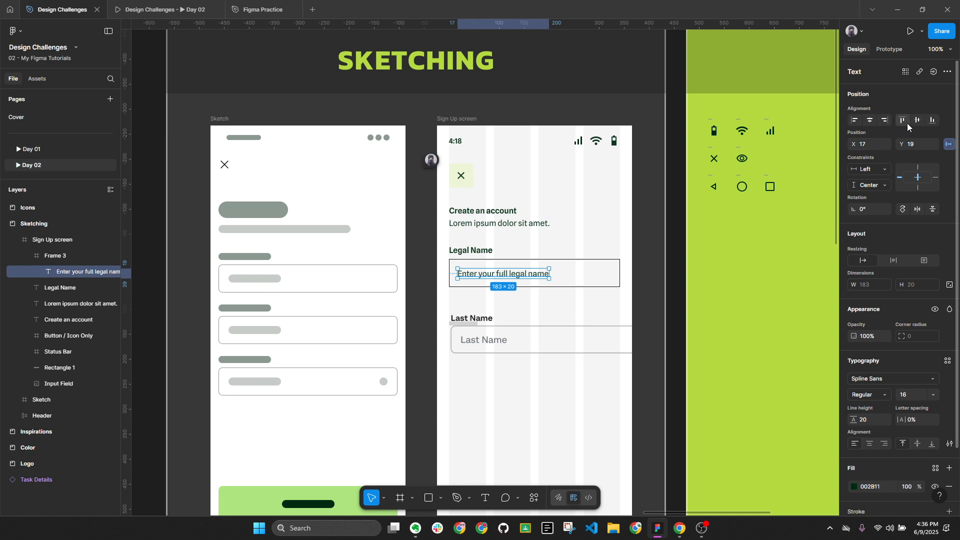
click(447, 307)
Drag the Last Name label and field down together, then check the Legal Name label
drag(444, 300, 597, 365)
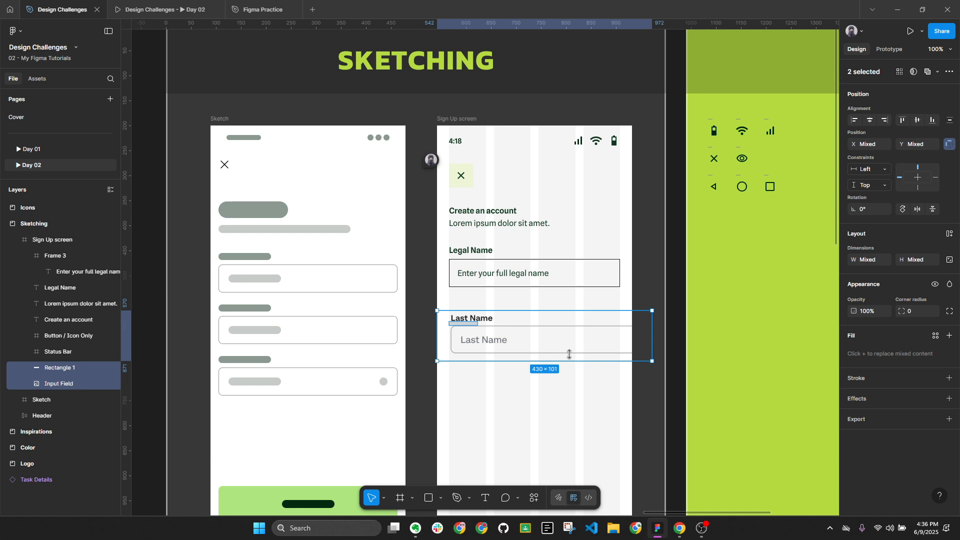
drag(554, 331, 553, 373)
click(495, 302)
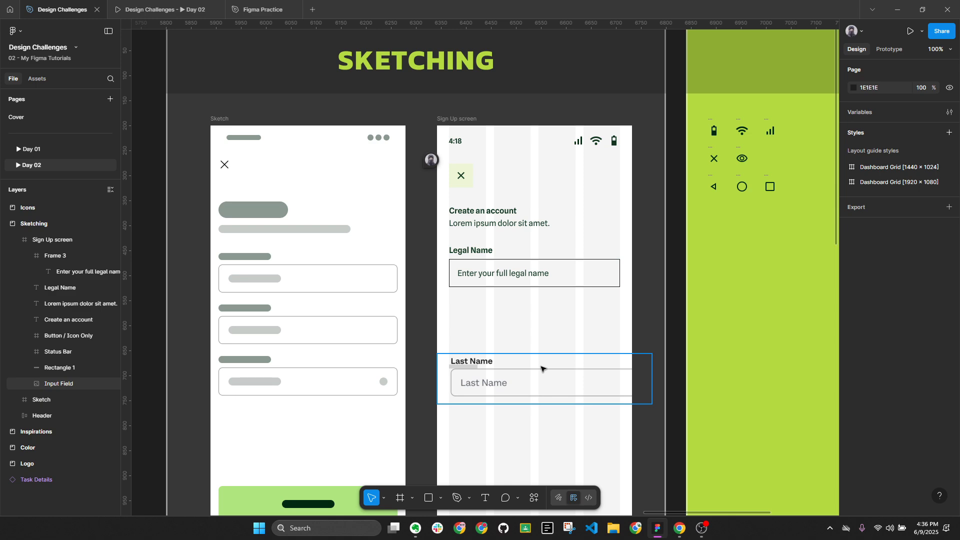
scroll(479, 376, up, 5)
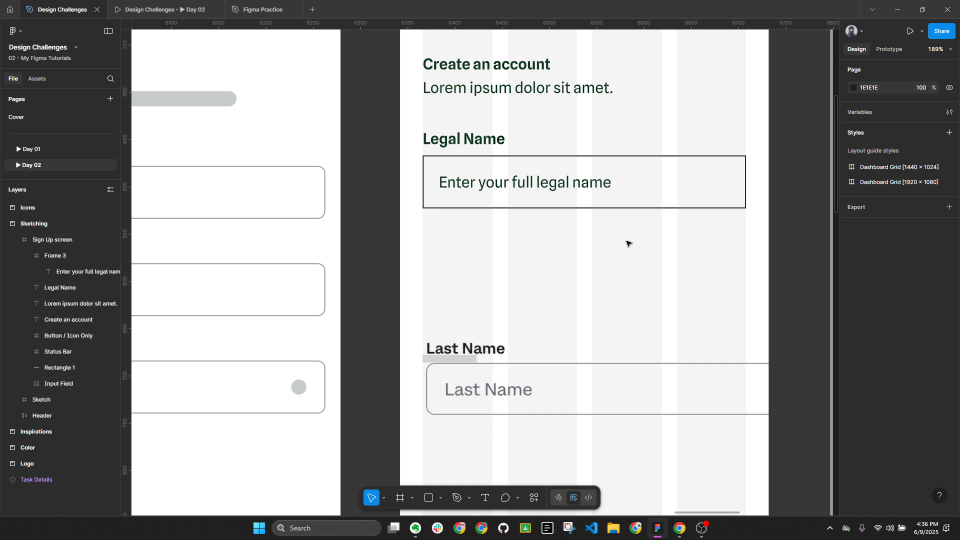
scroll(629, 243, down, 10)
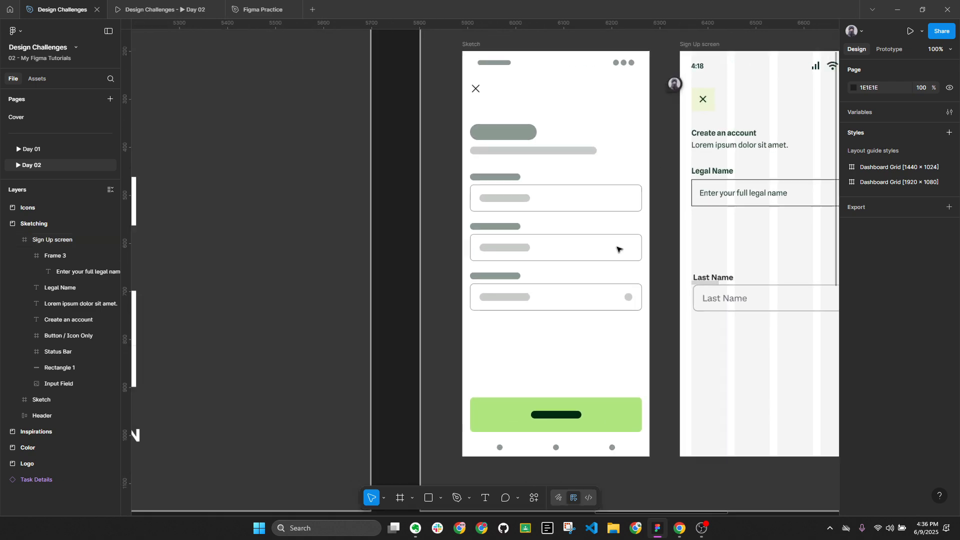
scroll(501, 250, left, 3)
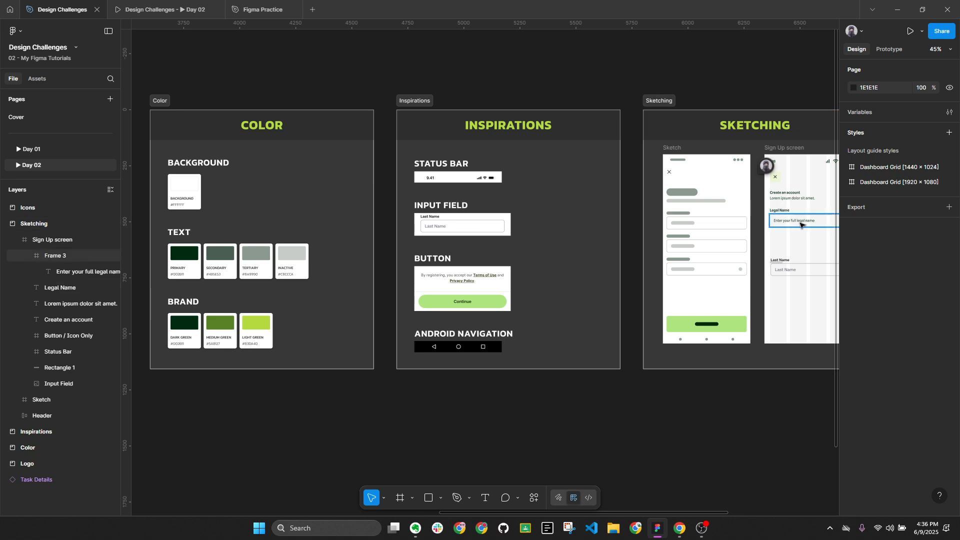
scroll(781, 220, up, 2)
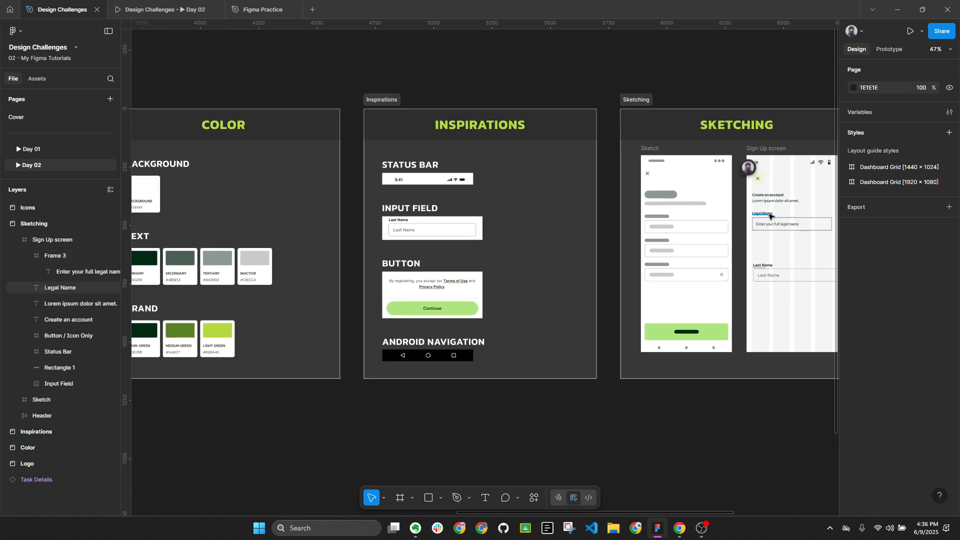
click(768, 214)
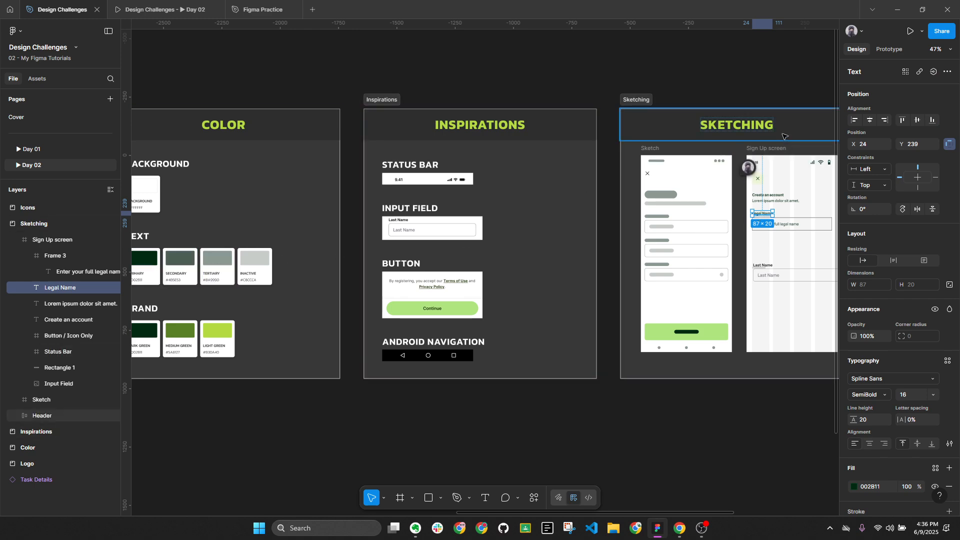
scroll(794, 153, down, 1)
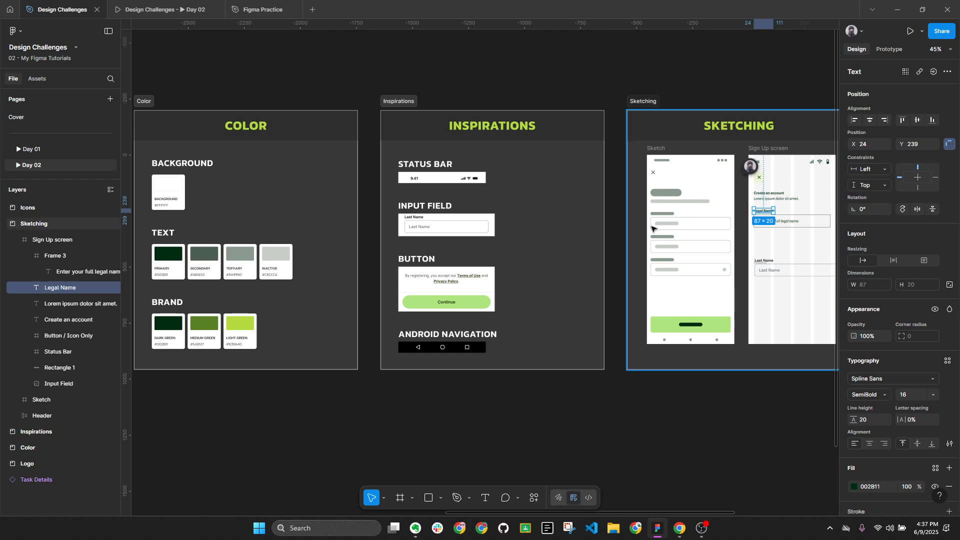
Select the legal name placeholder and eyedrop the Secondary swatch colour onto it
click(804, 225)
double_click(789, 225)
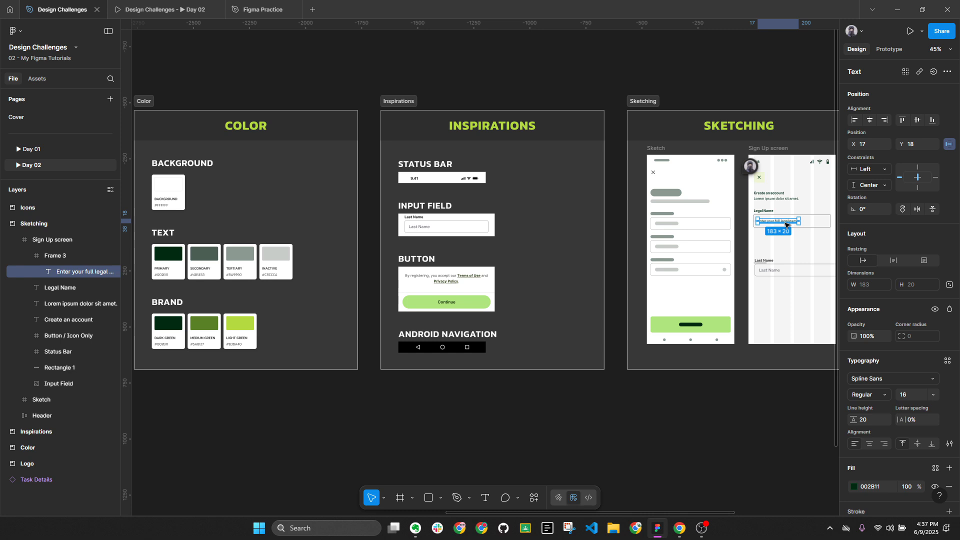
key(i)
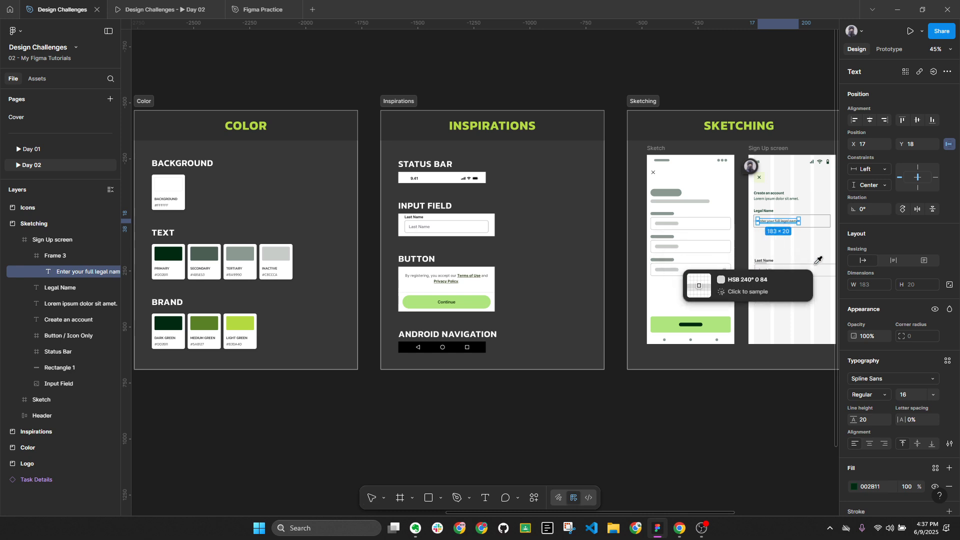
click(211, 252)
key(Escape)
Bring the Color frames into view and try the INACTIVE swatch grey on the placeholder
scroll(815, 238, up, 8)
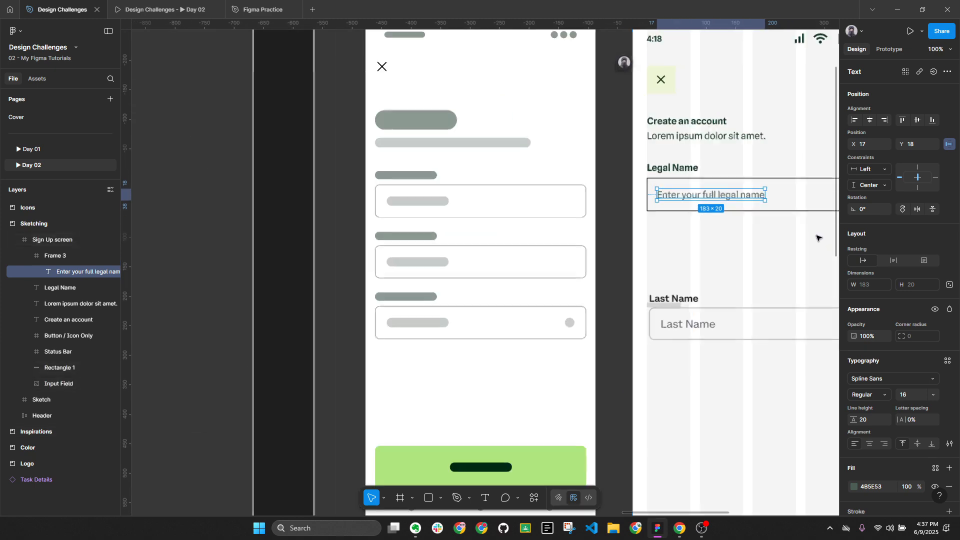
drag(811, 238, 696, 250)
scroll(663, 235, up, 1)
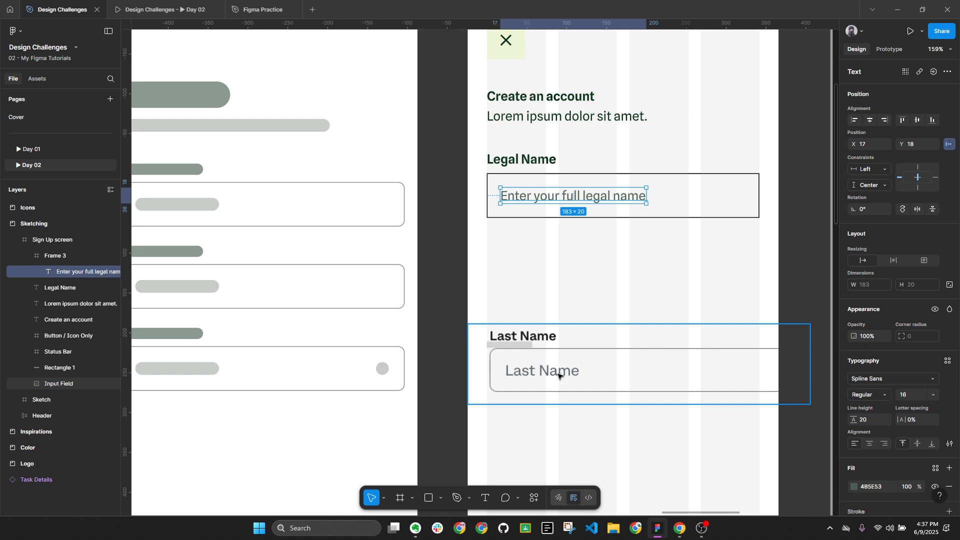
scroll(694, 223, down, 5)
drag(350, 250, 653, 255)
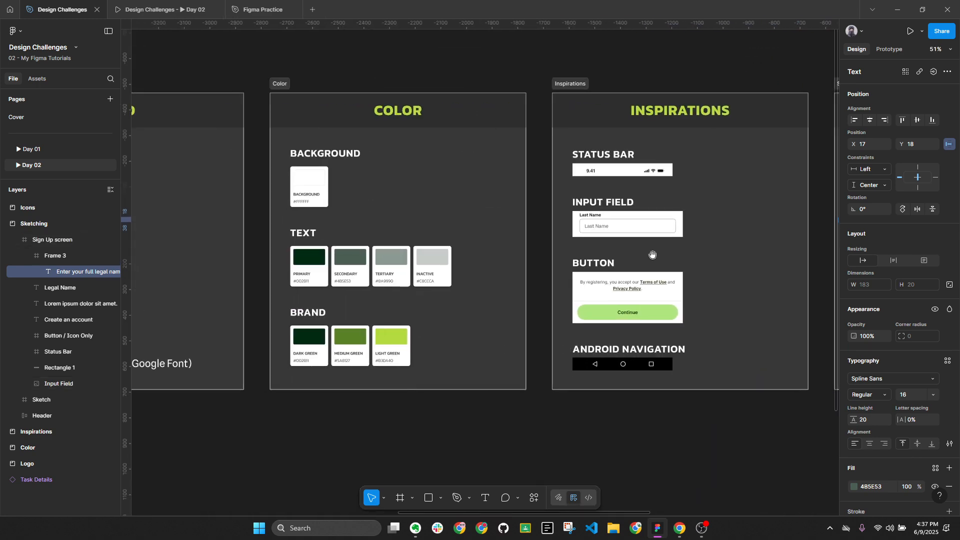
scroll(441, 270, up, 3)
key(i)
click(422, 251)
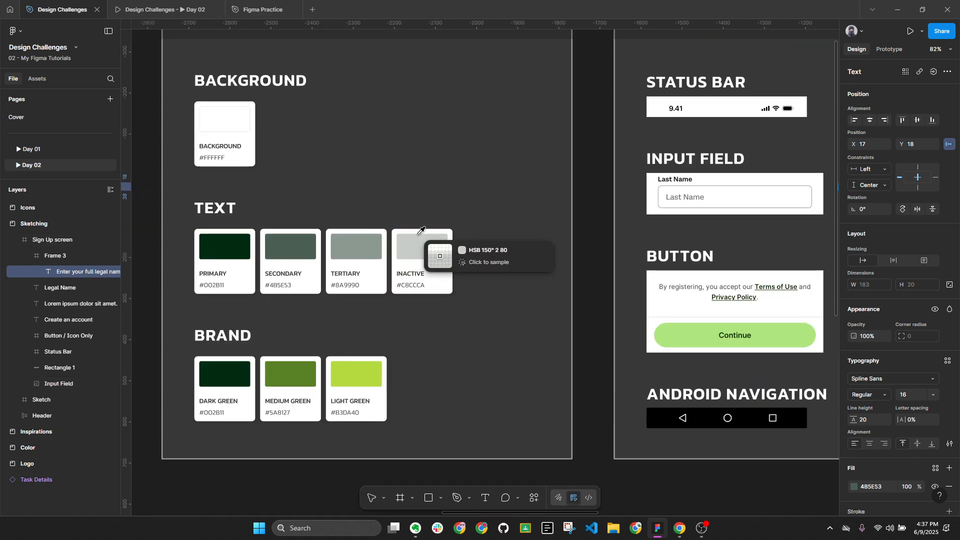
scroll(534, 240, down, 5)
scroll(534, 240, up, 2)
scroll(534, 241, up, 5)
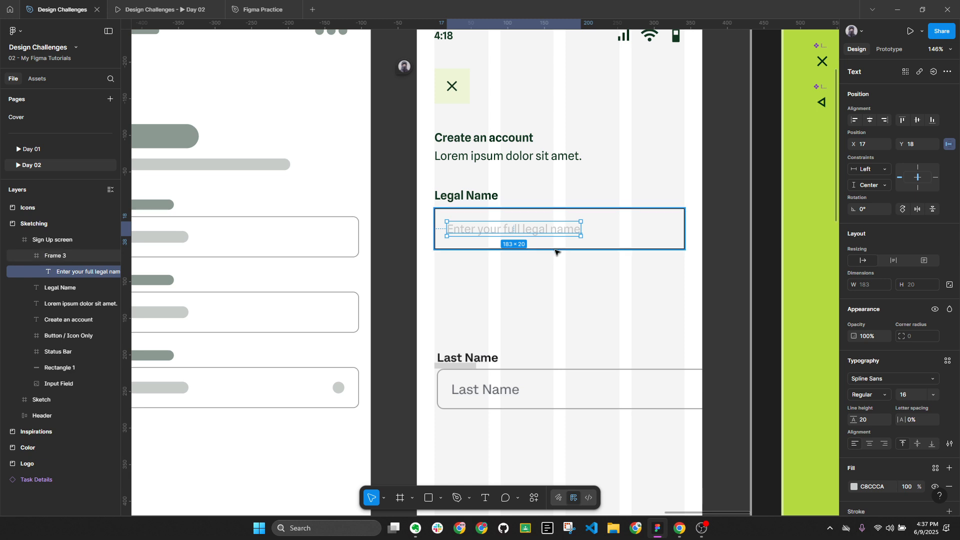
Recolour the placeholder with the Tertiary swatch grey 8A9990 and zoom to it
key(alt)
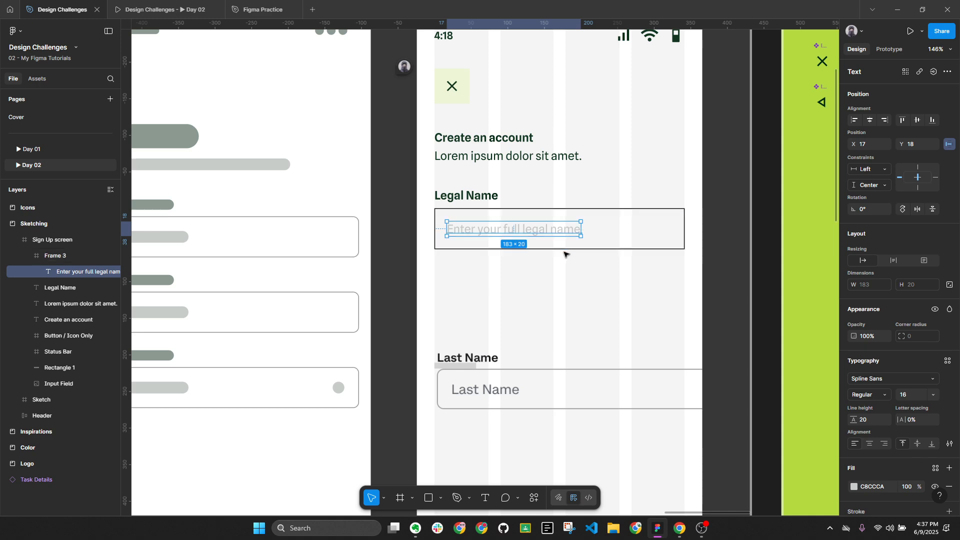
scroll(564, 255, down, 10)
scroll(350, 250, left, 5)
scroll(198, 275, up, 8)
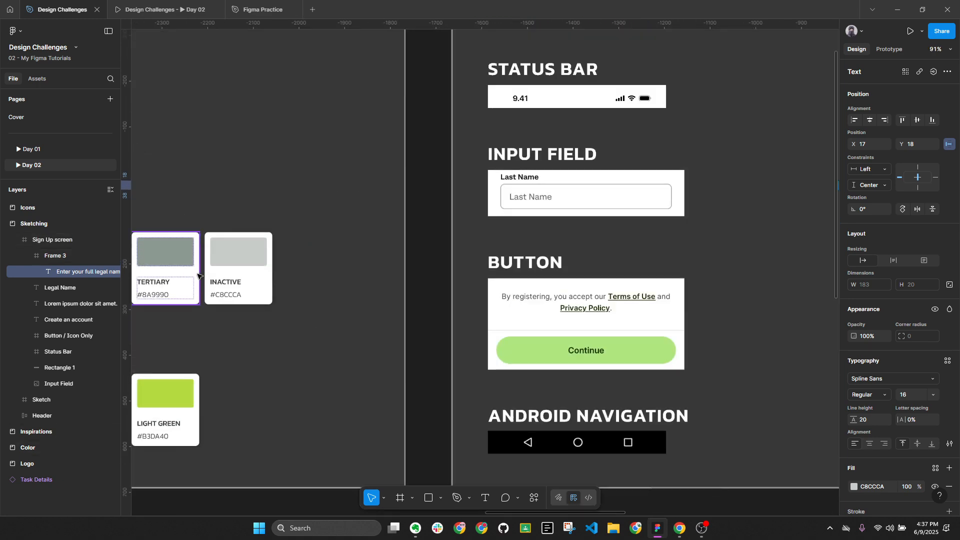
key(i)
click(168, 252)
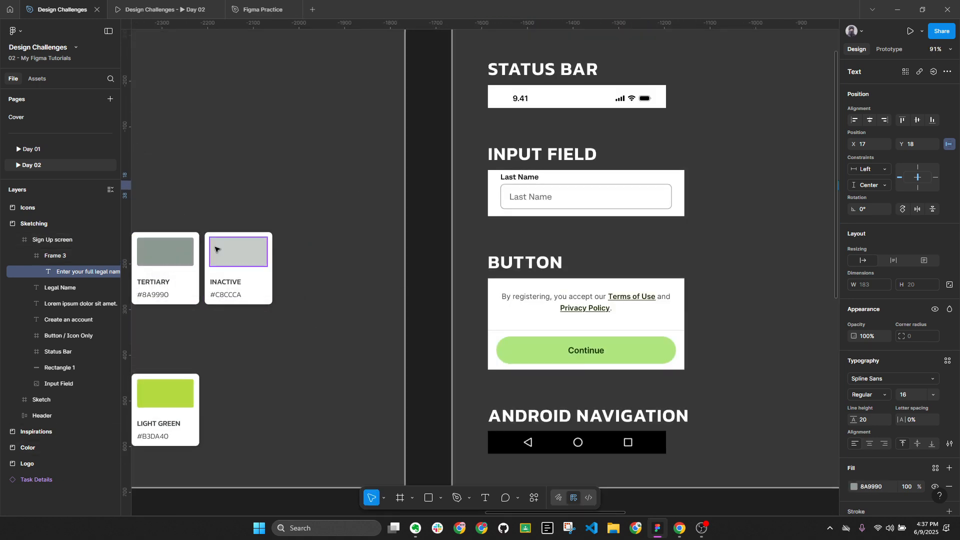
key(shift+2)
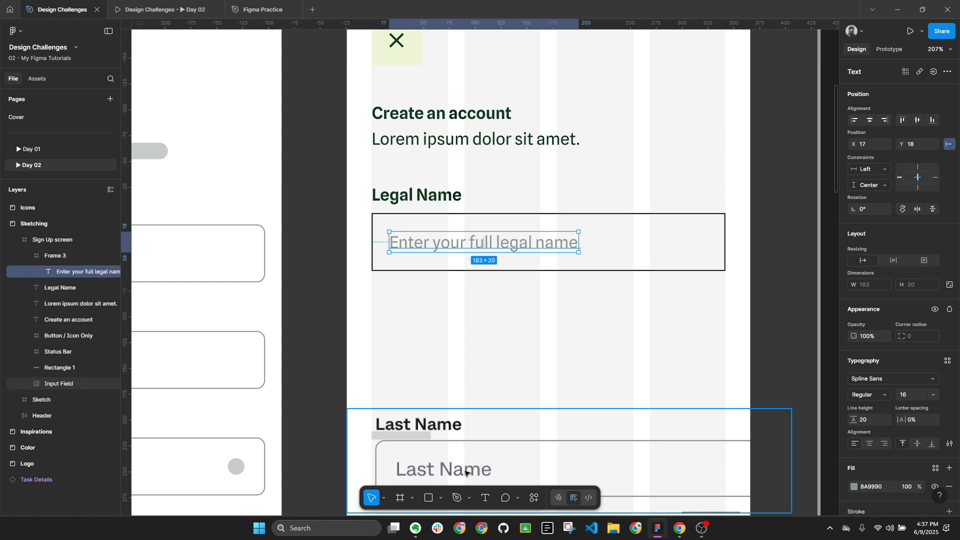
scroll(506, 250, down, 1)
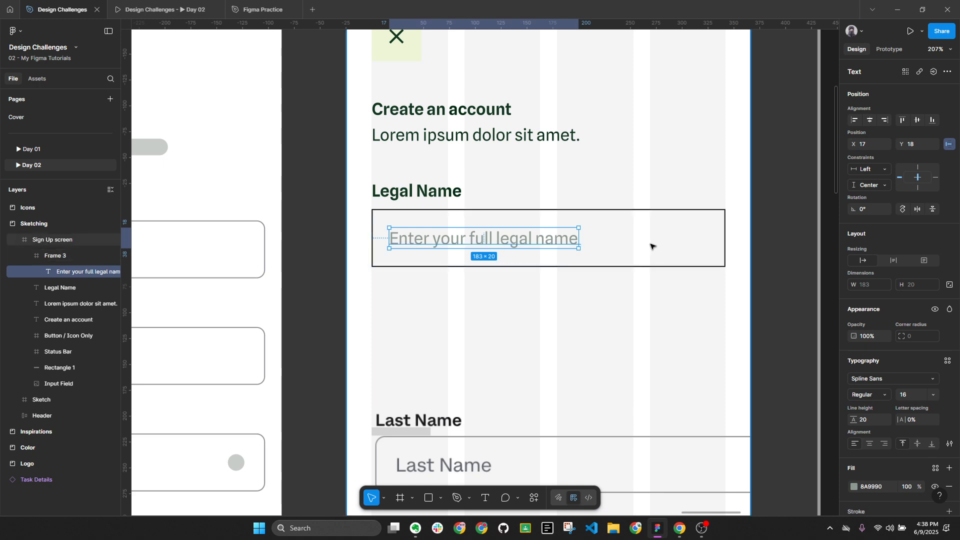
key(Escape)
key(Escape)
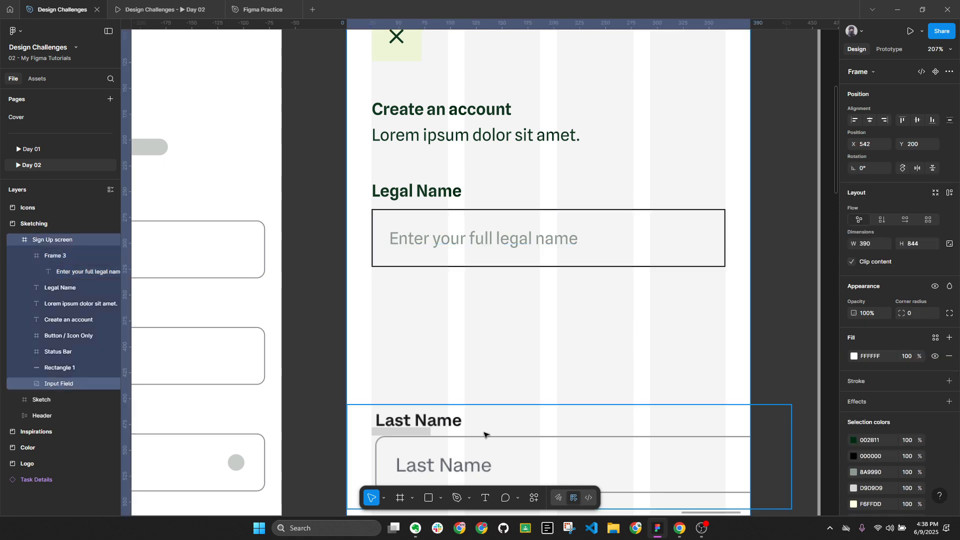
Rename the legal-name box layer Frame 3 to 'Input Field'
click(697, 229)
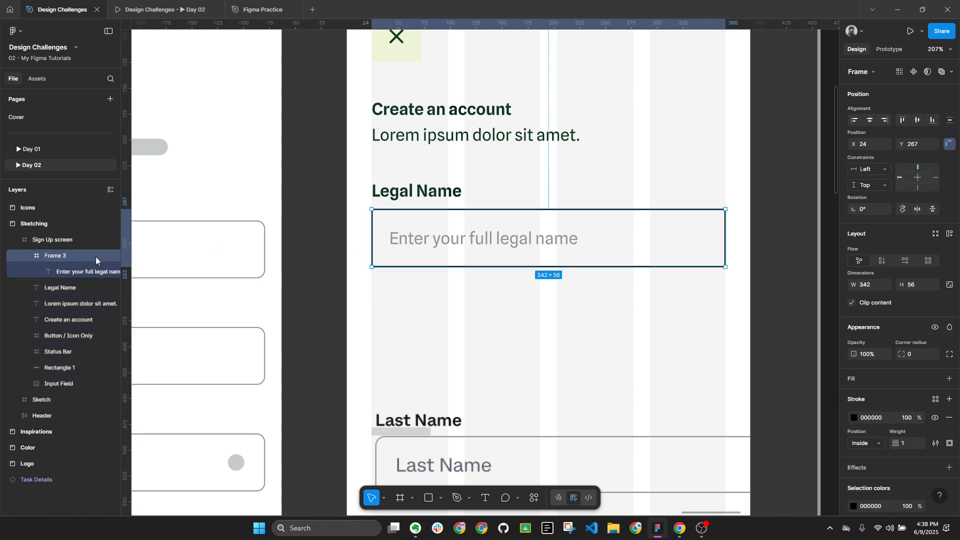
double_click(68, 256)
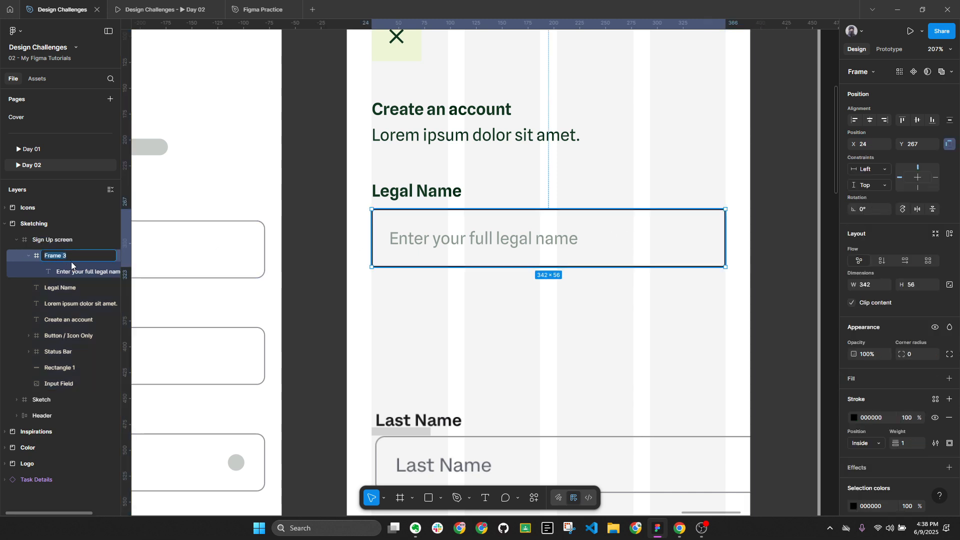
text(Input Field)
key(Return)
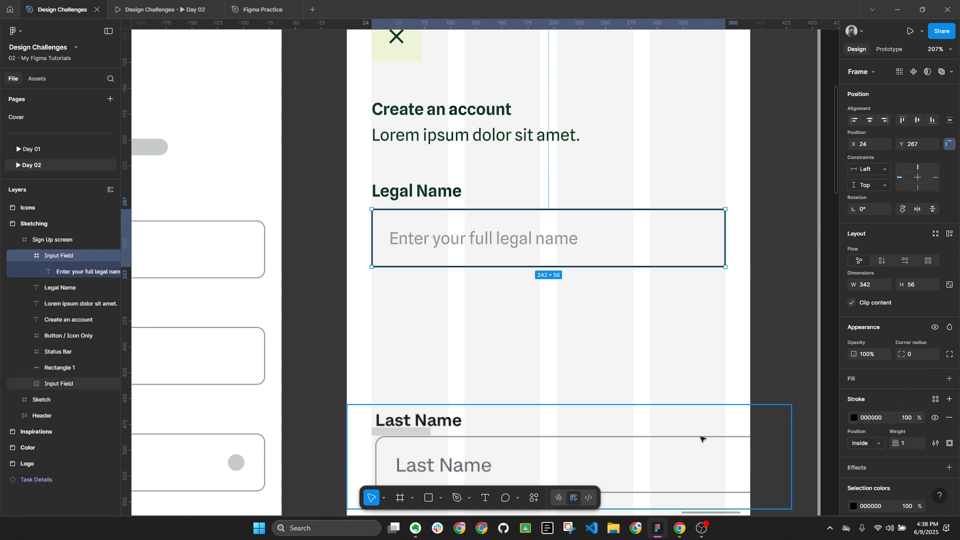
Give the Input Field a stroke in the Inactive swatch colour C8CCCA
click(854, 418)
click(734, 405)
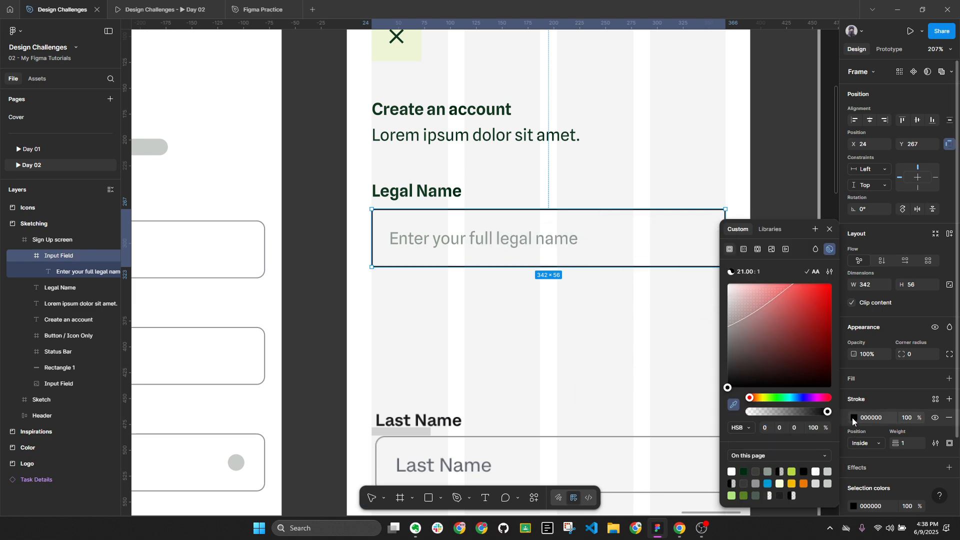
scroll(656, 278, down, 10)
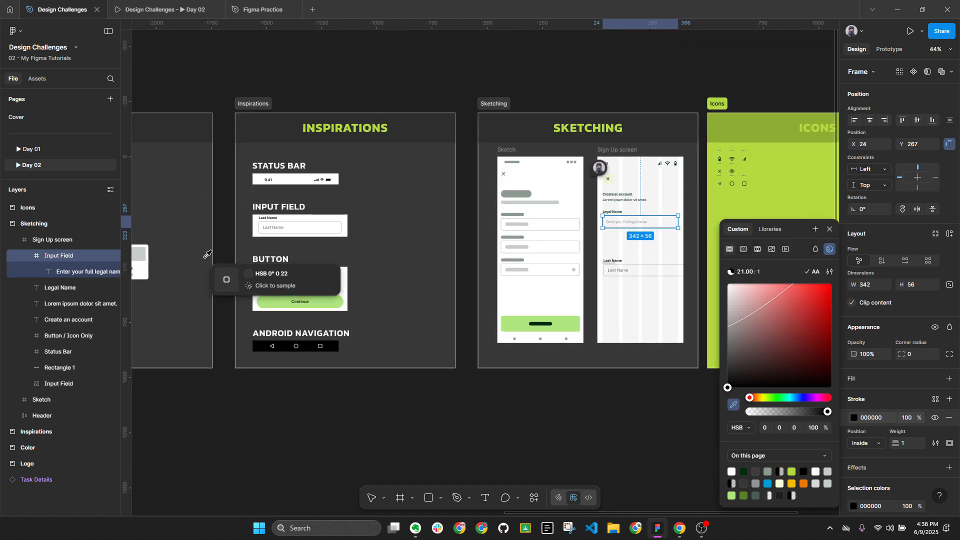
scroll(225, 260, left, 3)
scroll(243, 263, up, 8)
click(234, 233)
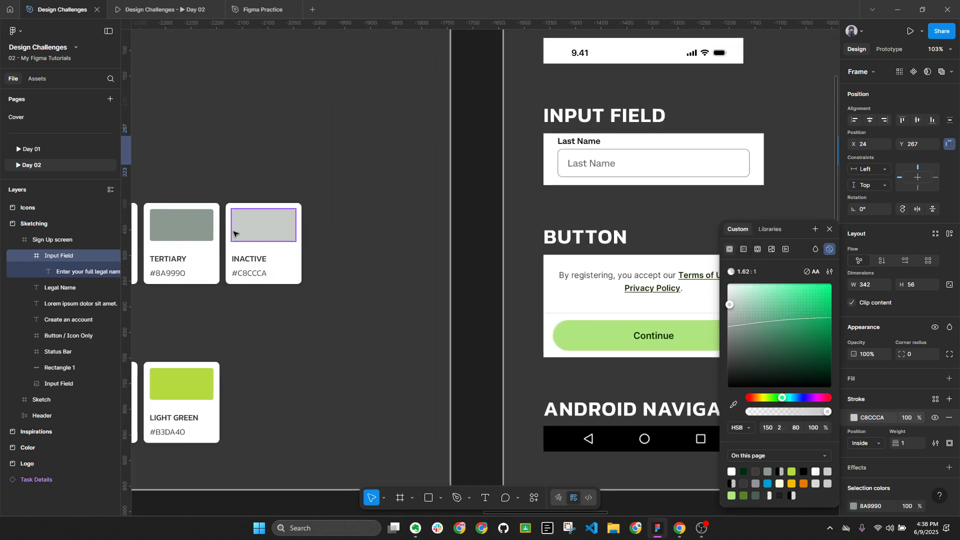
key(shift+2)
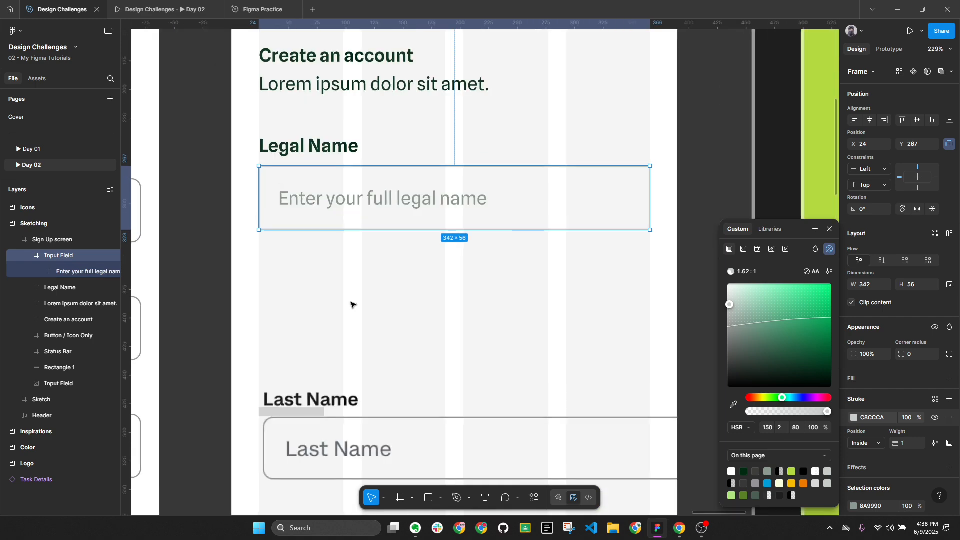
click(351, 305)
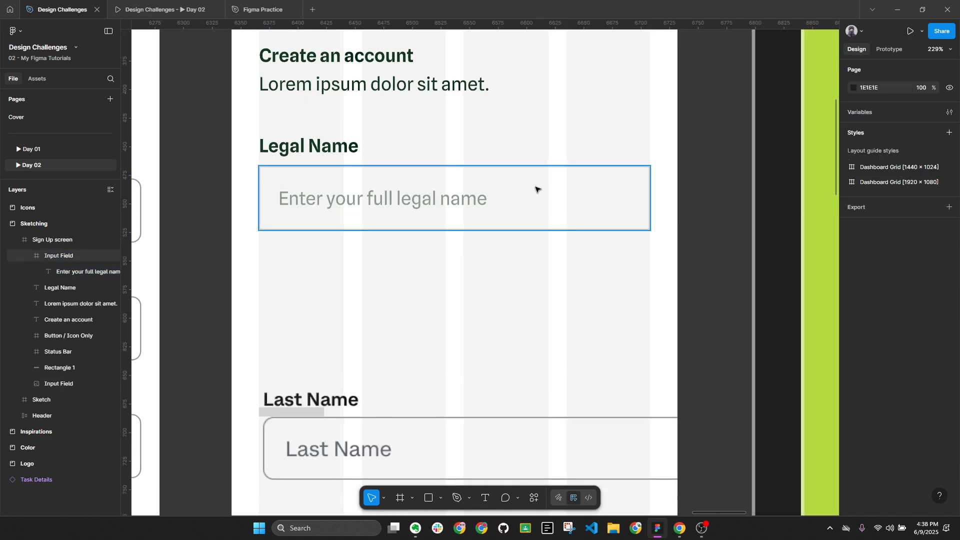
Set the Input Field's corner radius to 8
click(551, 198)
key(alt+l)
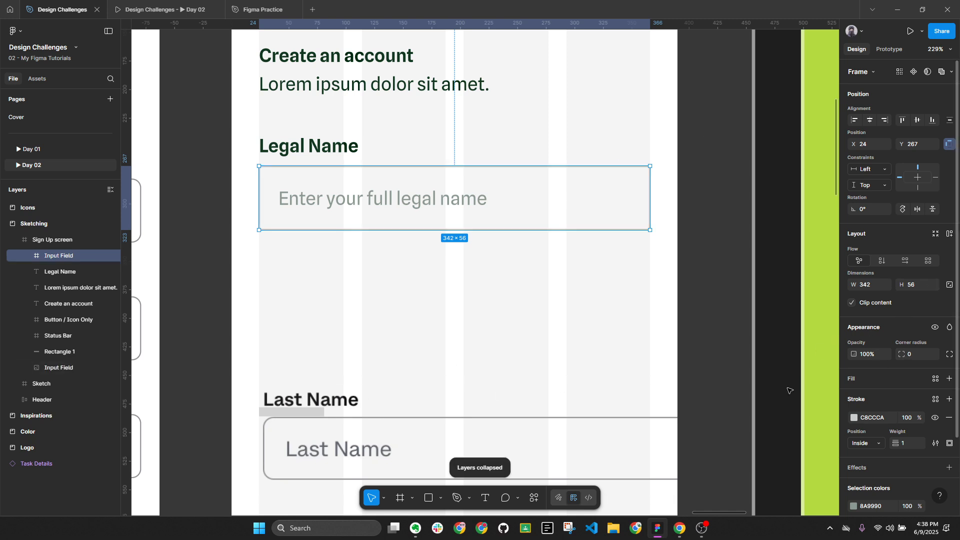
click(924, 355)
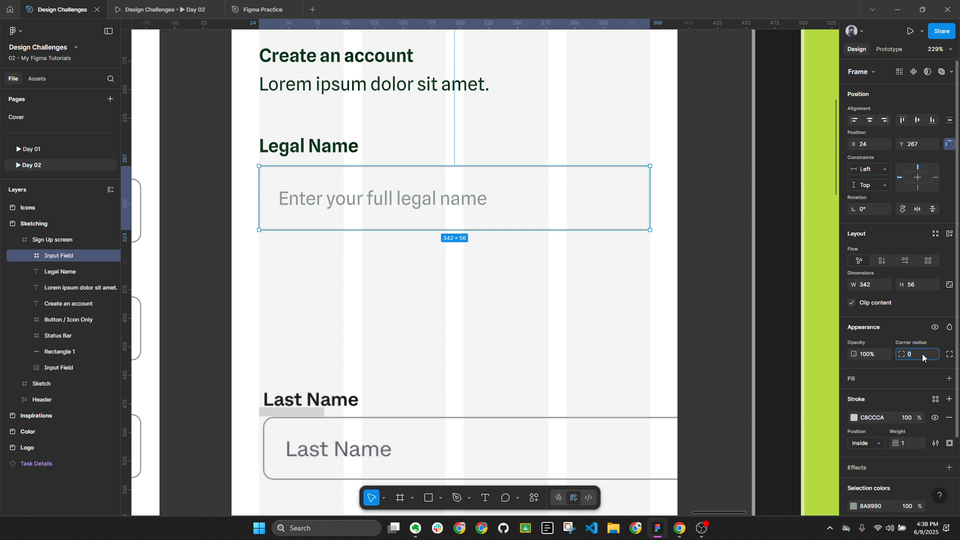
text(8)
key(Return)
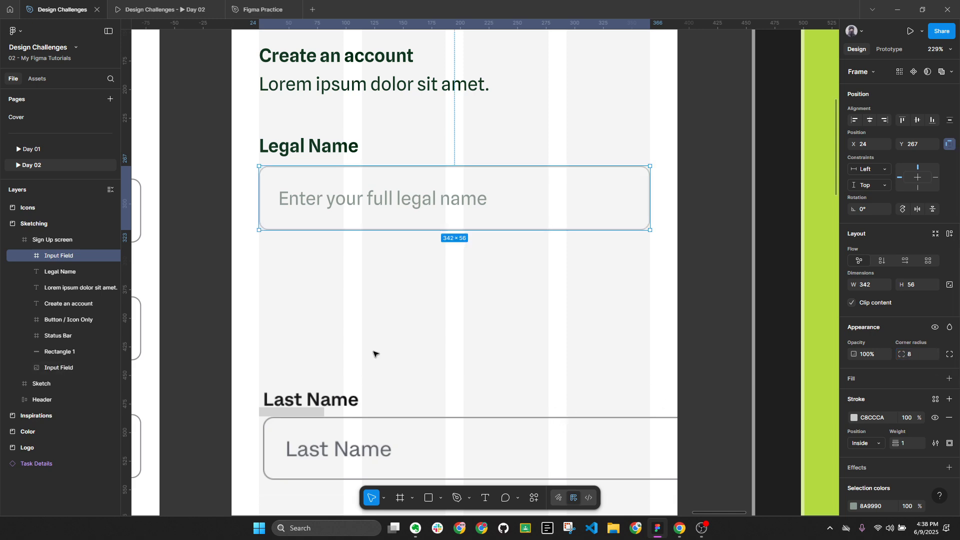
scroll(374, 354, down, 2)
Draw a trial 39×37 square with about 12 corner rounding by the Last Name field
scroll(381, 345, up, 5)
key(r)
click(361, 306)
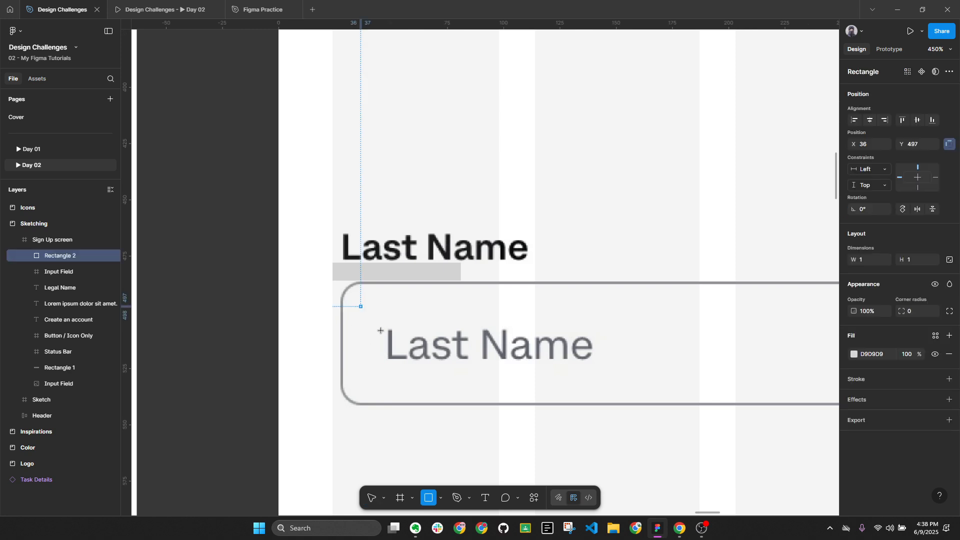
scroll(383, 329, up, 5)
mouse_move(381, 331)
mouse_down()
mouse_move(337, 298)
mouse_move(336, 246)
mouse_move(394, 265)
mouse_move(369, 242)
mouse_move(347, 272)
mouse_move(363, 289)
mouse_up()
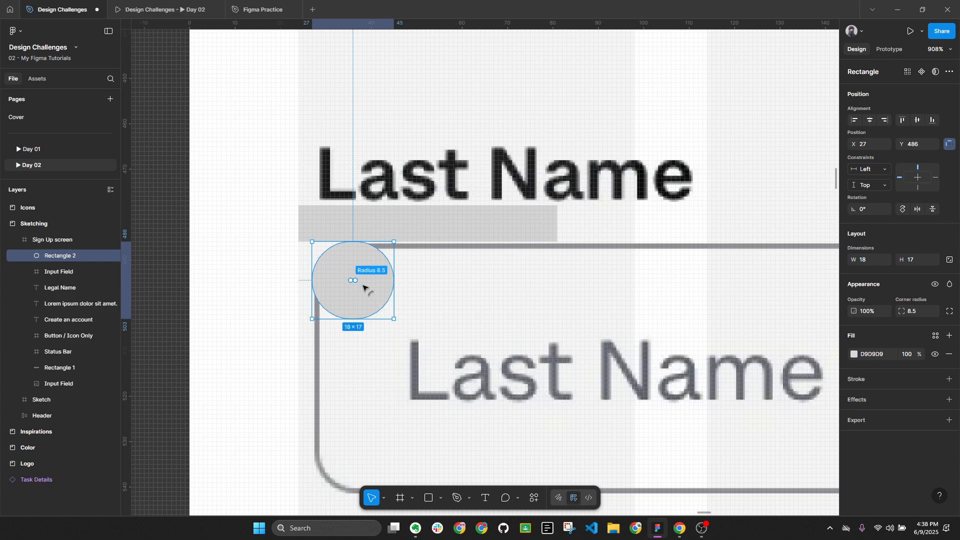
drag(394, 319, 489, 410)
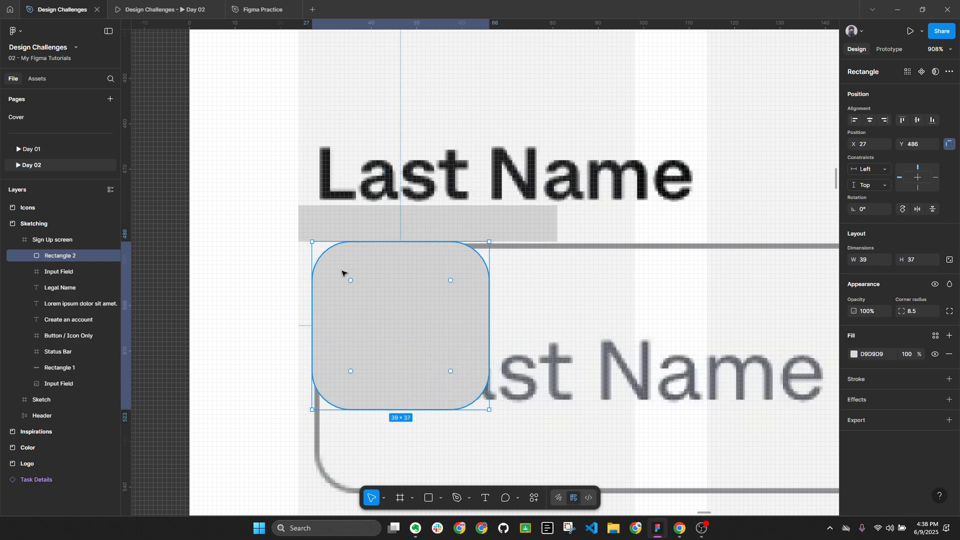
scroll(343, 274, up, 3)
drag(353, 283, 374, 297)
scroll(393, 314, down, 9)
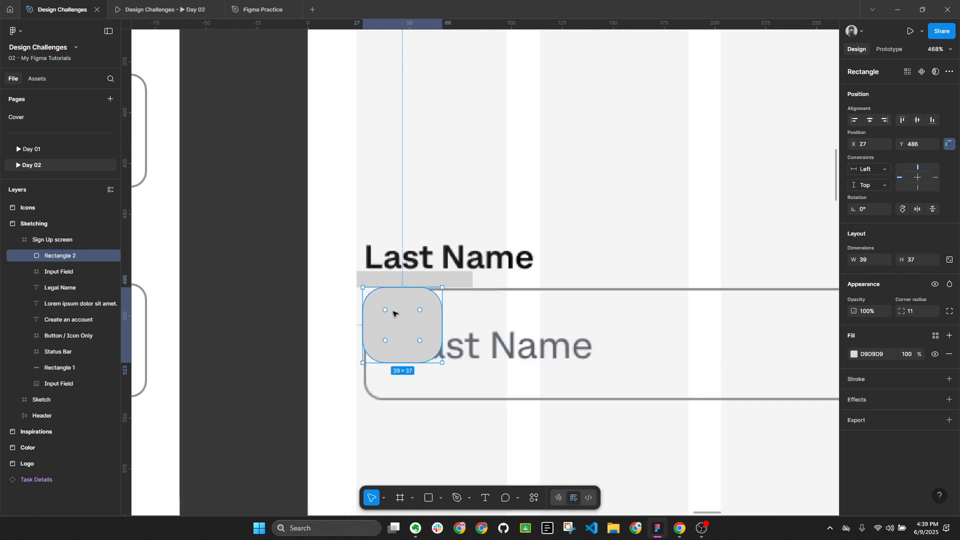
scroll(456, 224, down, 6)
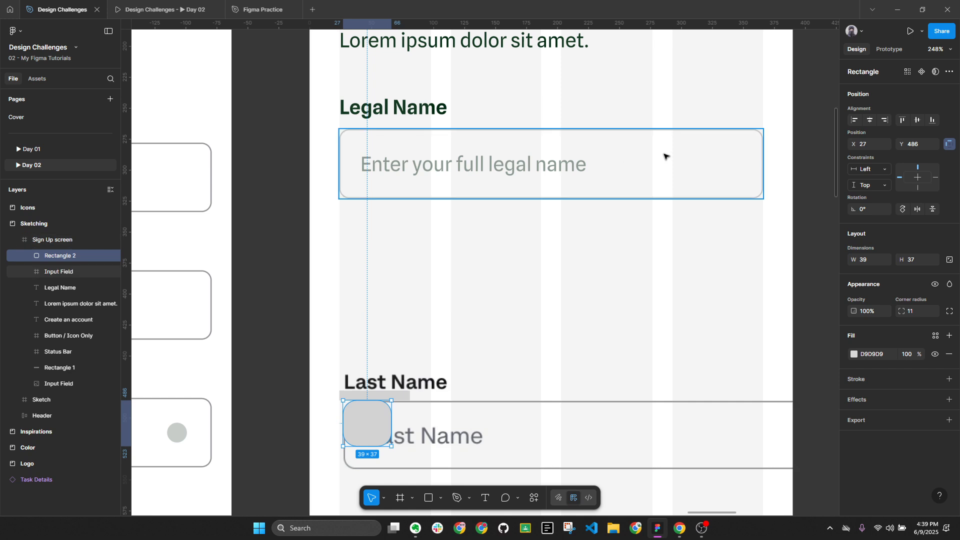
Set the legal-name Input Field's corner radius to 10
click(665, 156)
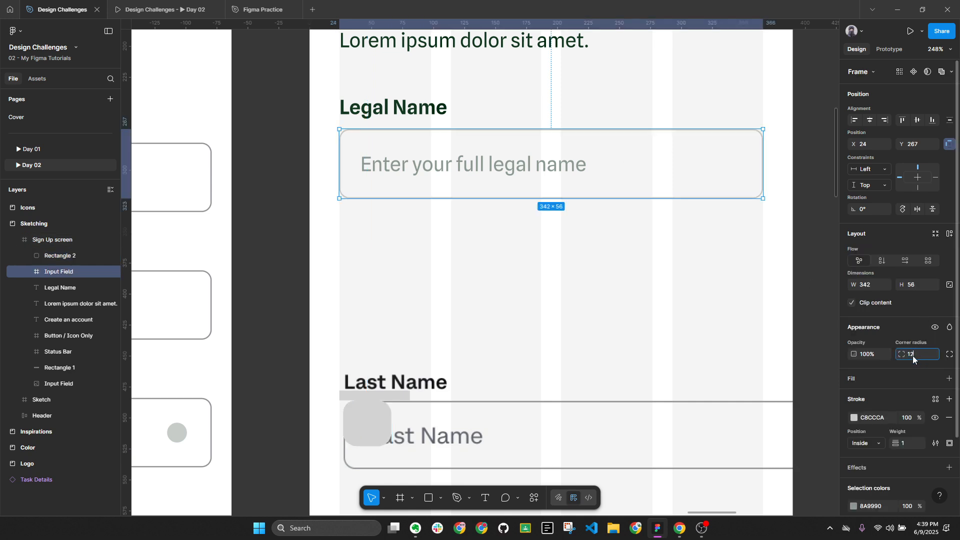
click(562, 293)
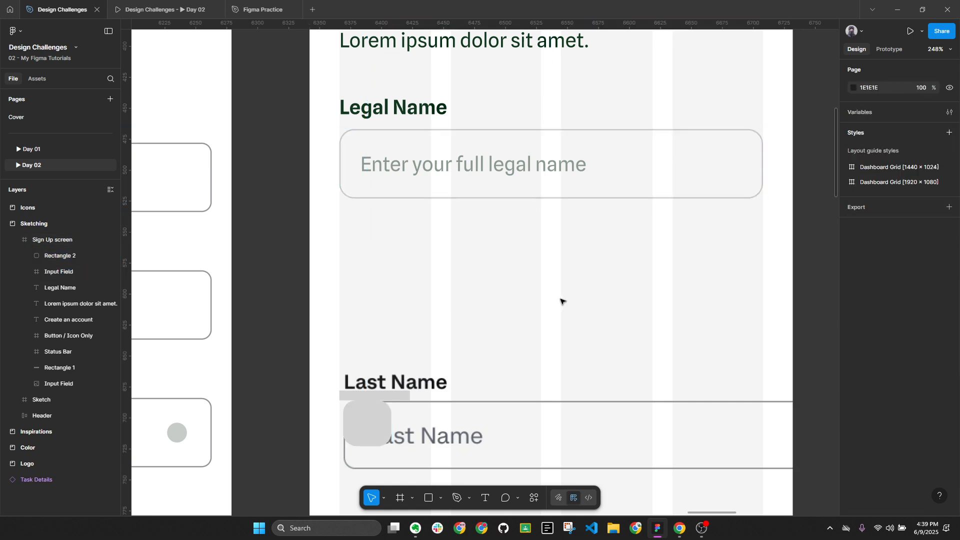
click(662, 195)
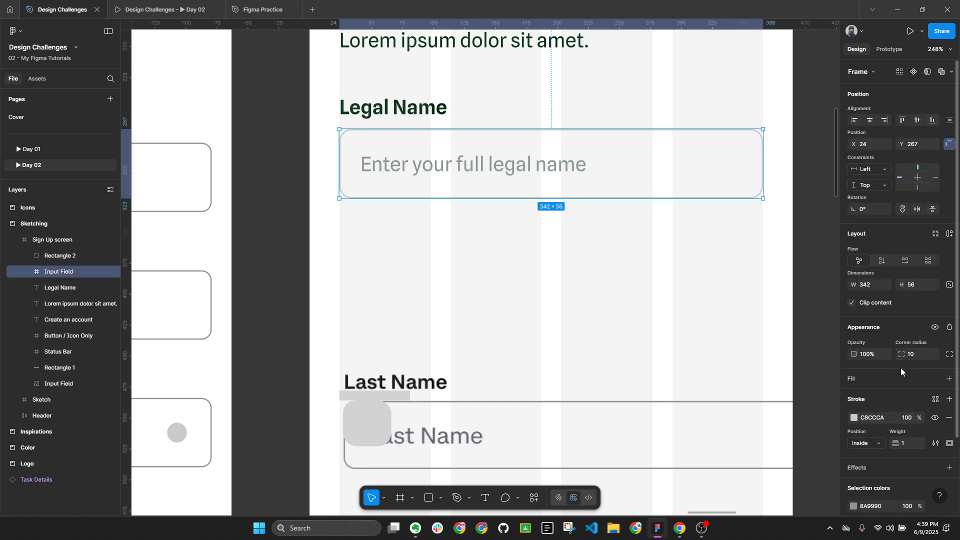
click(579, 286)
scroll(405, 311, down, 1)
scroll(405, 310, down, 2)
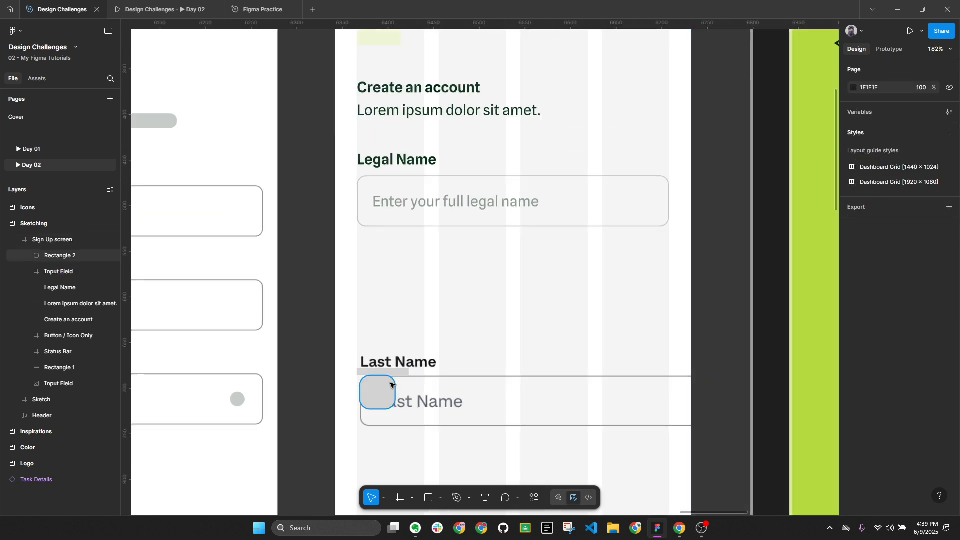
Delete the trial rounded square over the Last Name field
click(376, 398)
key(Delete)
key(alt+l)
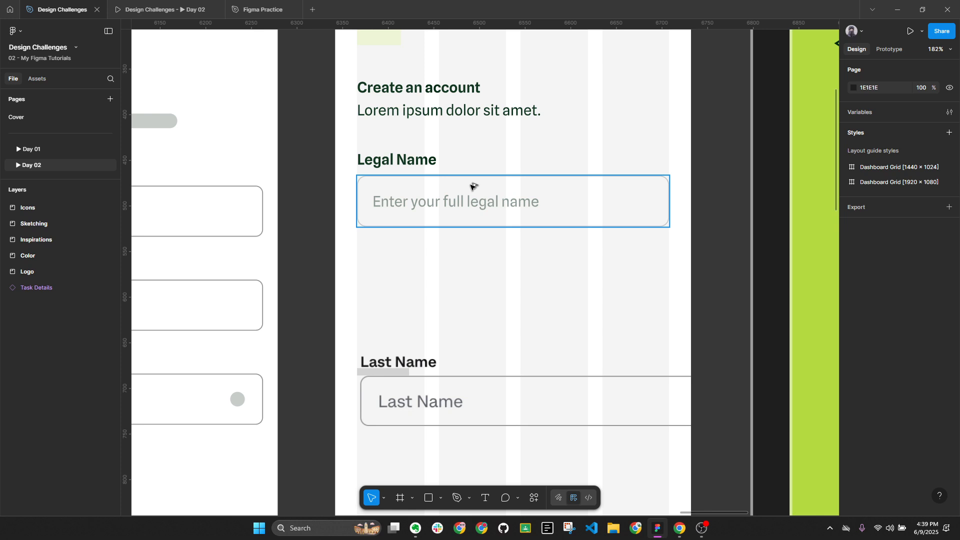
key(alt+l)
key(alt+l)
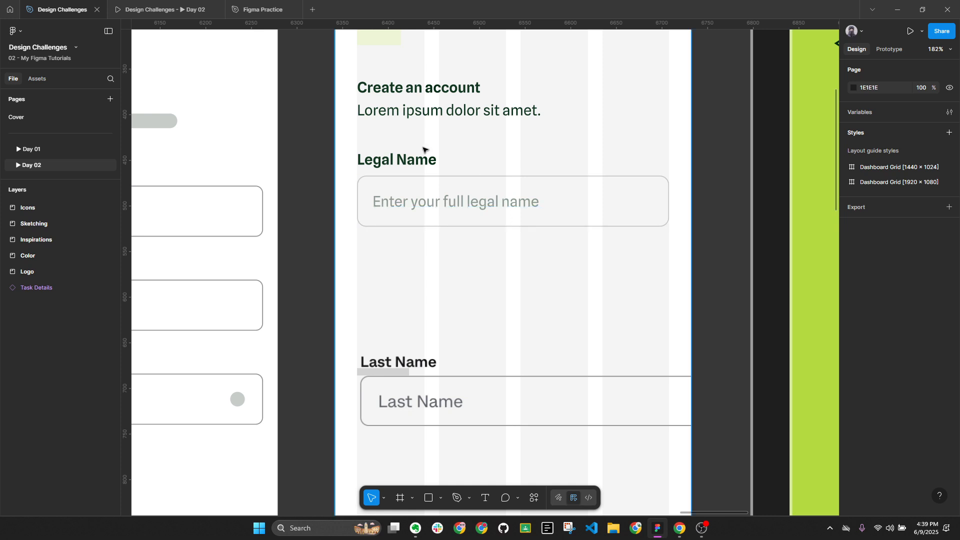
scroll(489, 264, down, 1)
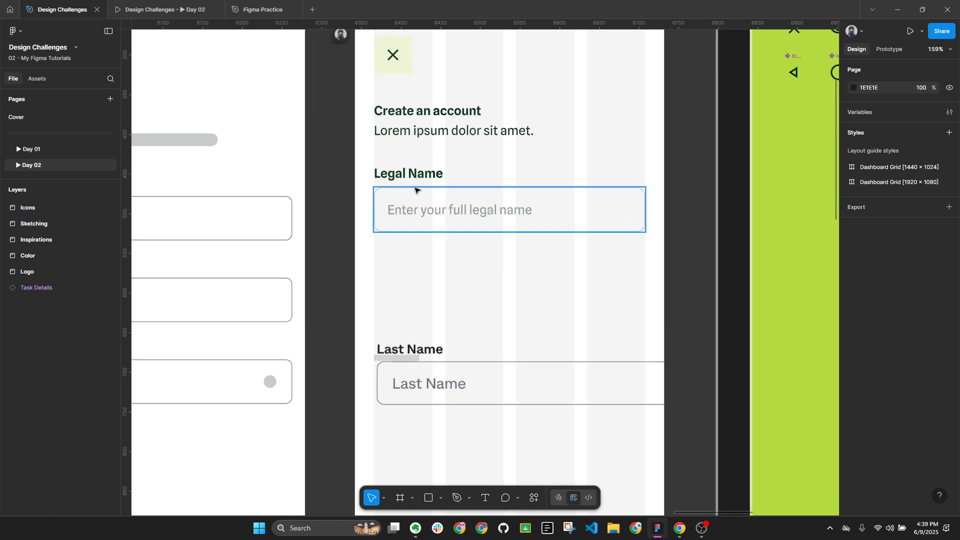
Wrap the Legal Name label and Input Field in a new frame named 'Form'
click(415, 176)
shift+click(448, 211)
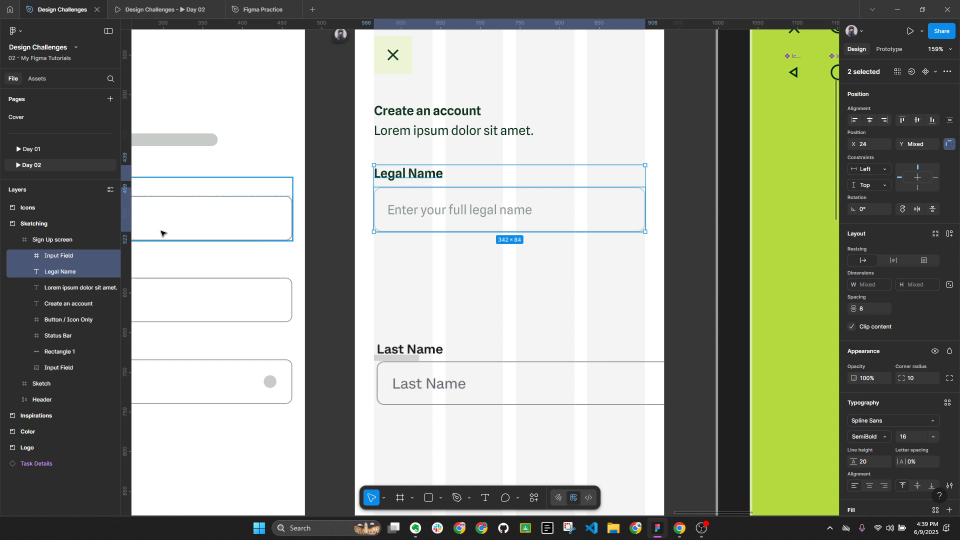
right_click(69, 257)
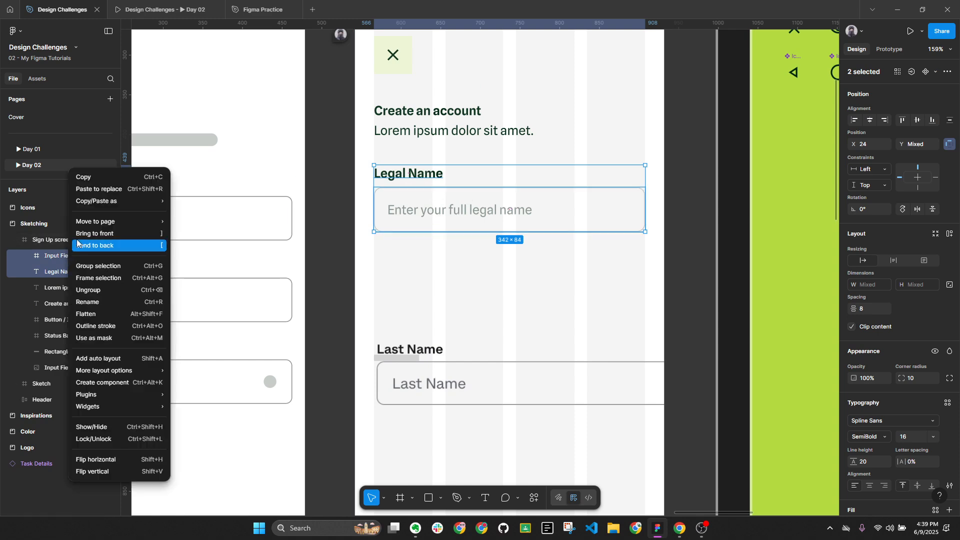
click(92, 278)
double_click(57, 257)
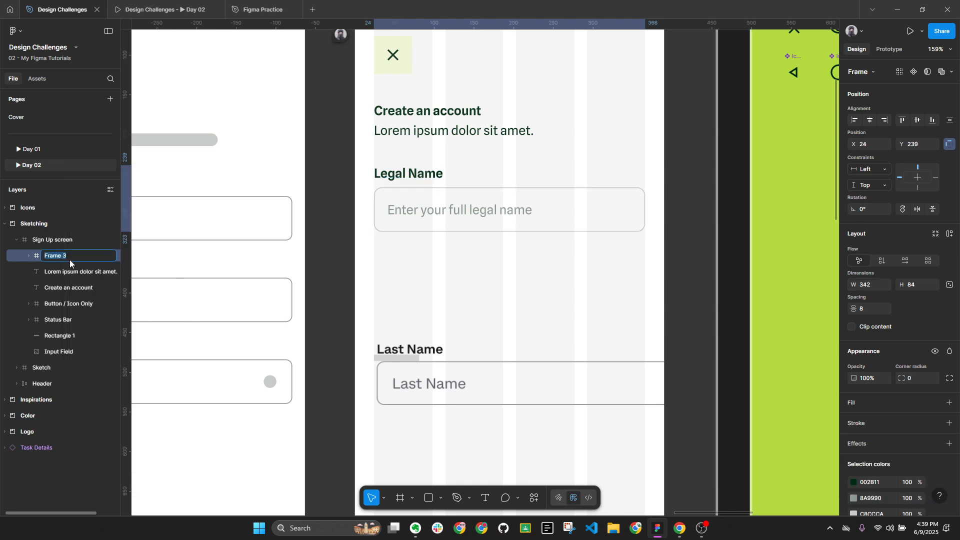
text(Form)
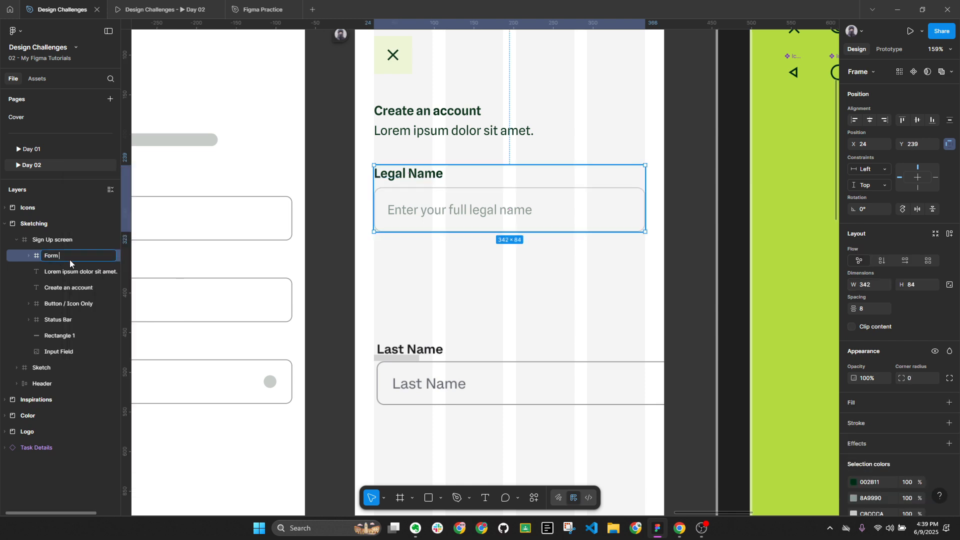
key(Return)
key(alt+l)
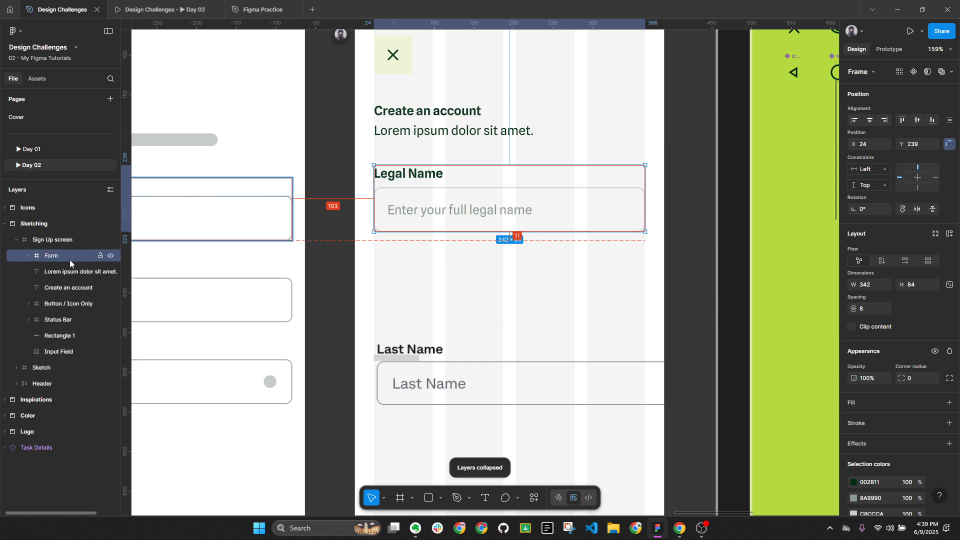
Delete the old Last Name input image and the bar beneath it
click(470, 359)
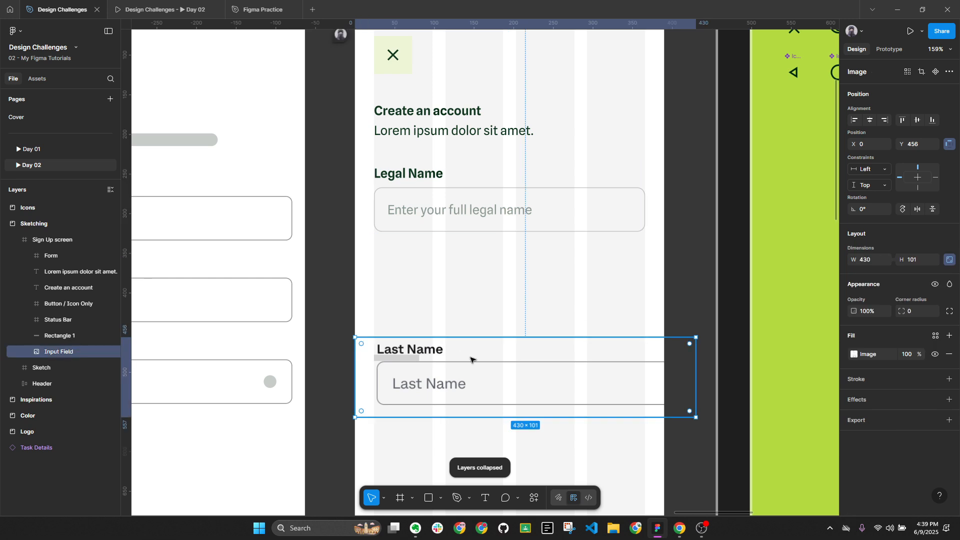
shift+click(411, 359)
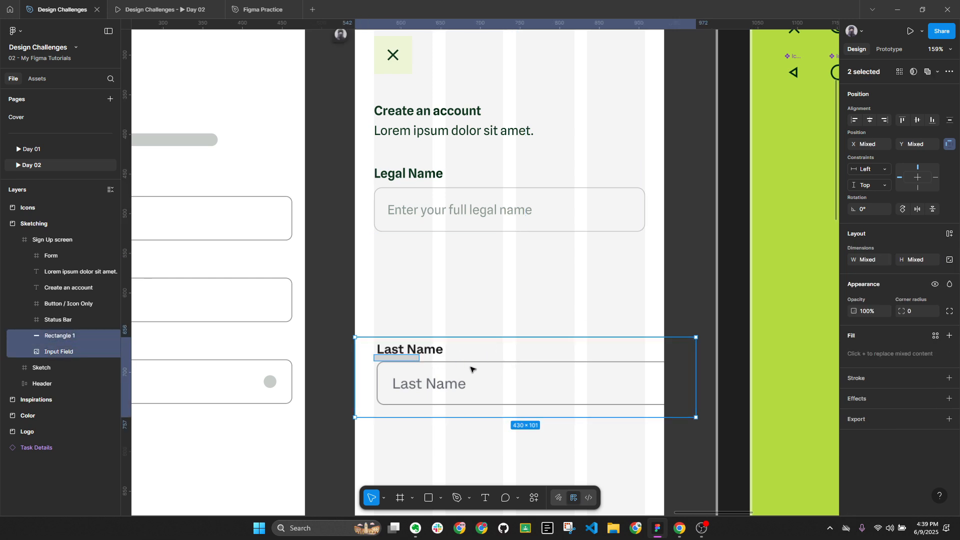
key(Delete)
click(472, 187)
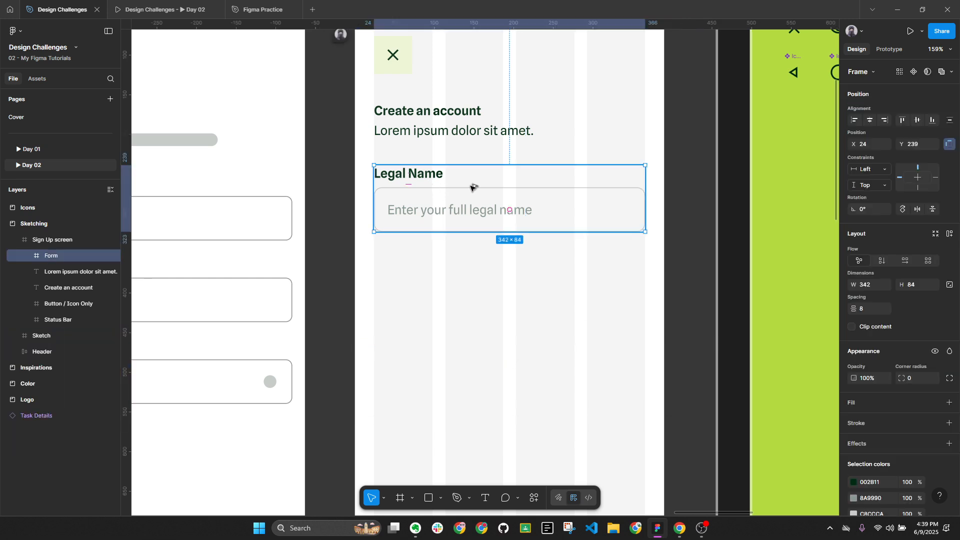
key(alt+l)
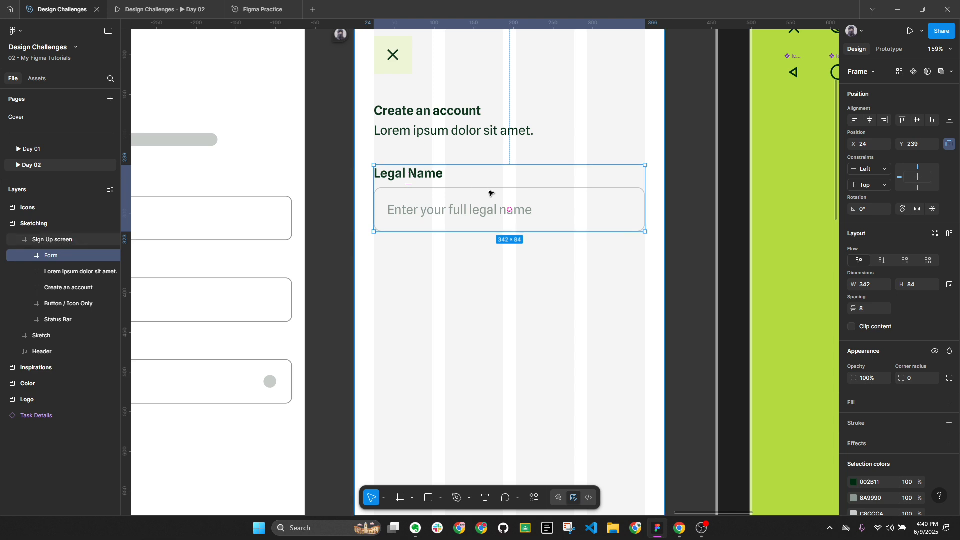
scroll(445, 258, down, 2)
scroll(392, 199, left, 5)
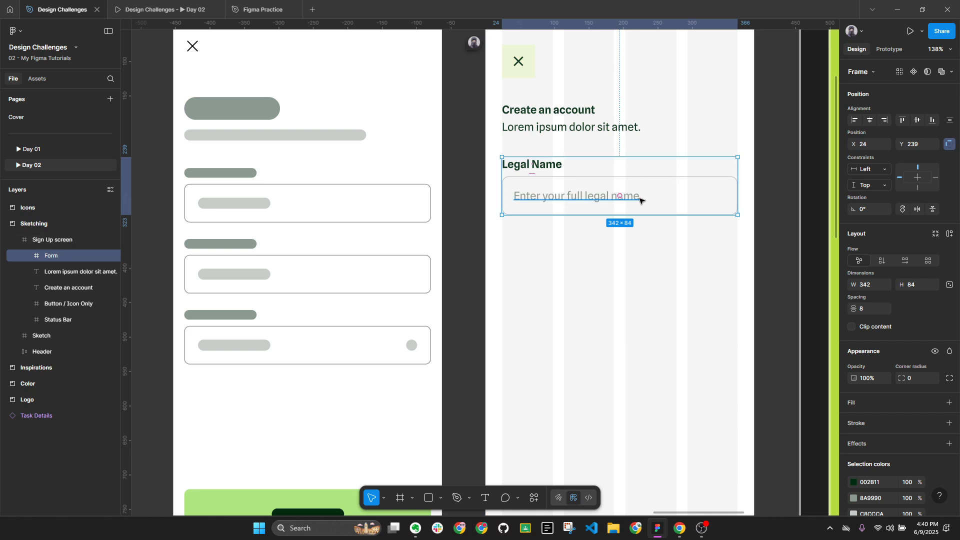
Zoom in on the Legal Name heading and select the Form's Input Field frame
scroll(640, 200, up, 5)
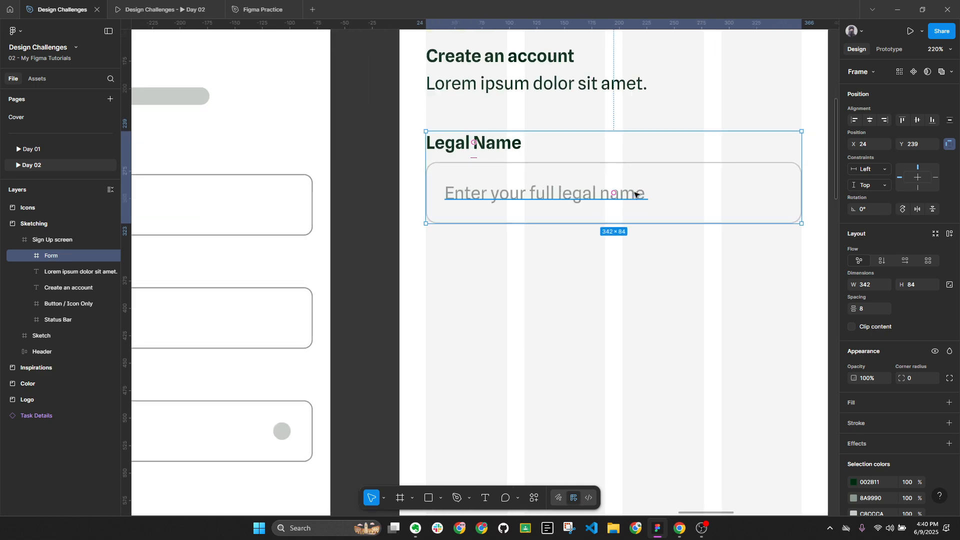
double_click(639, 195)
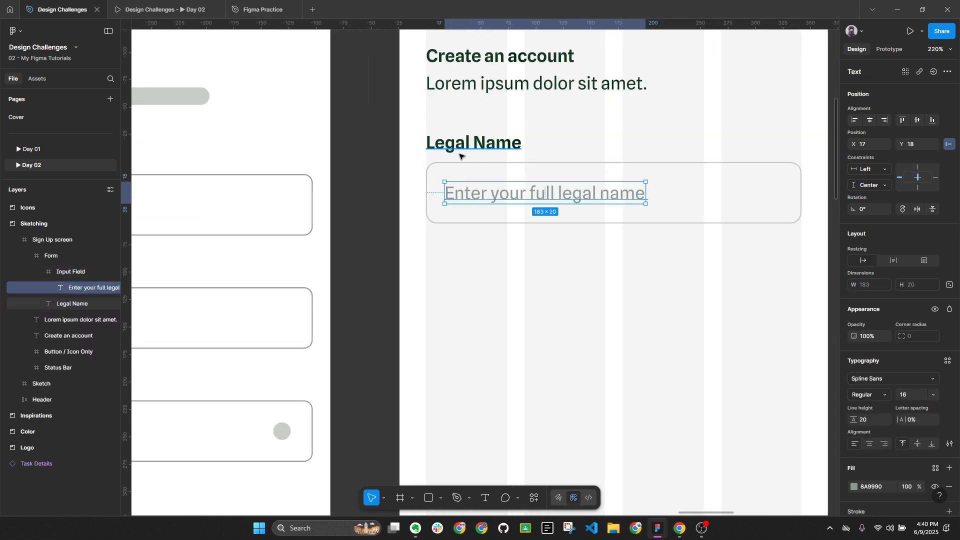
click(461, 146)
key(shift+2)
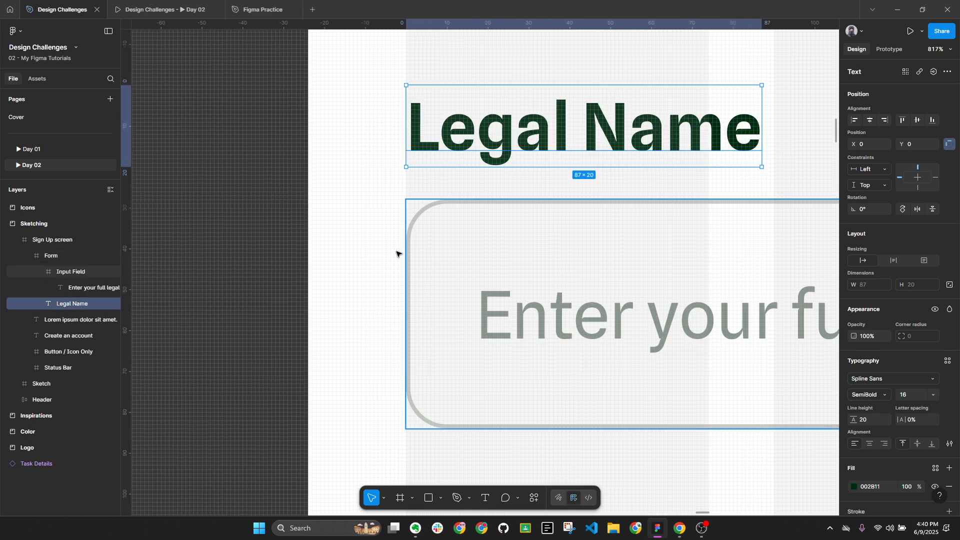
key(Escape)
click(477, 155)
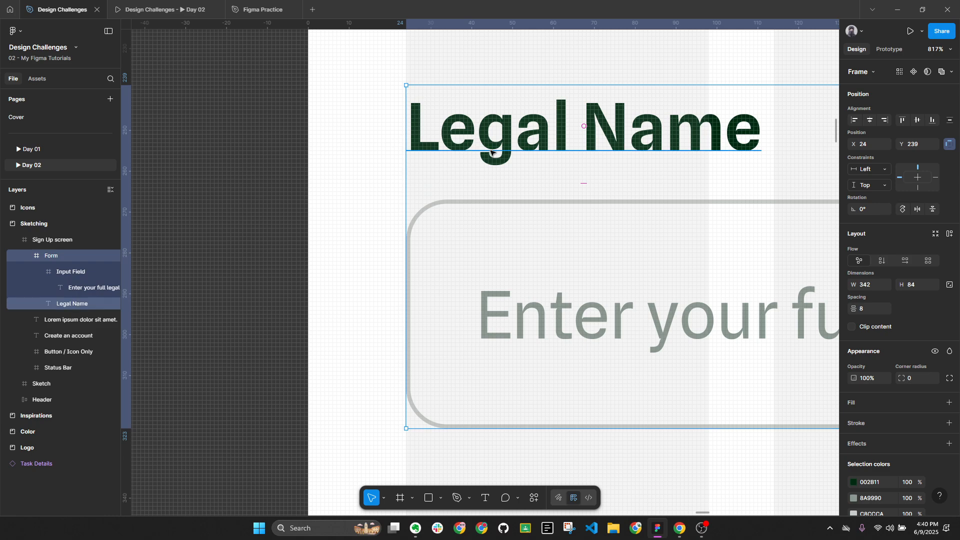
click(440, 139)
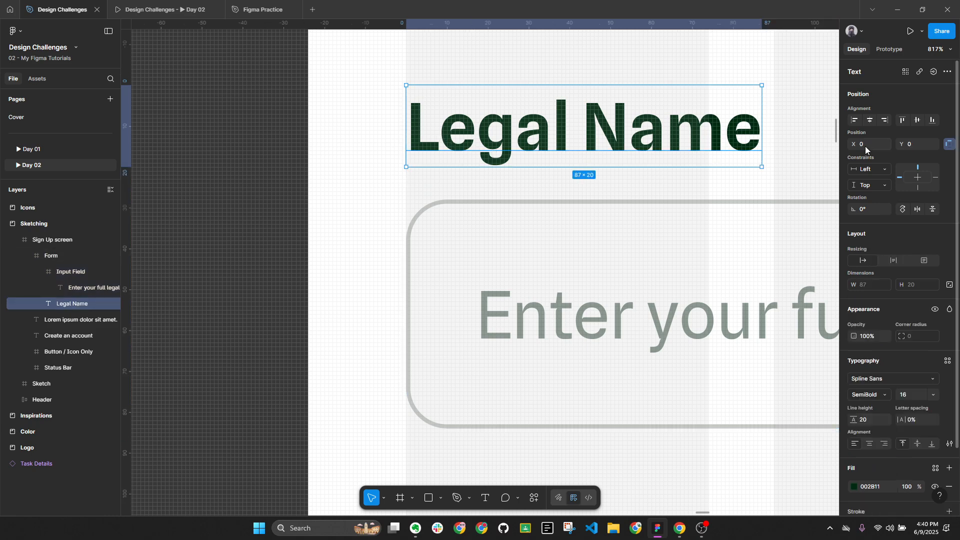
click(510, 246)
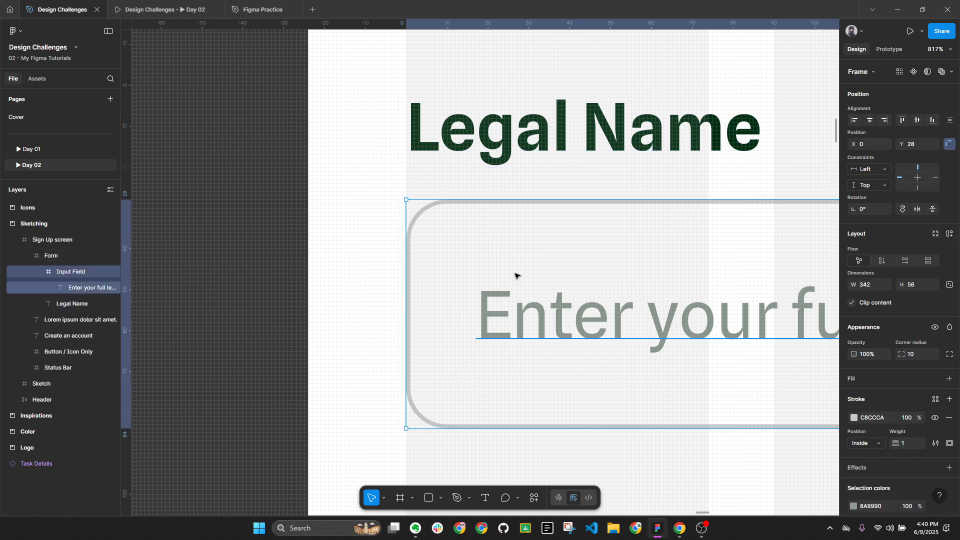
Nudge the placeholder text to X 20, Y 18 inside the input field
scroll(525, 292, down, 3)
click(584, 286)
scroll(600, 257, right, 3)
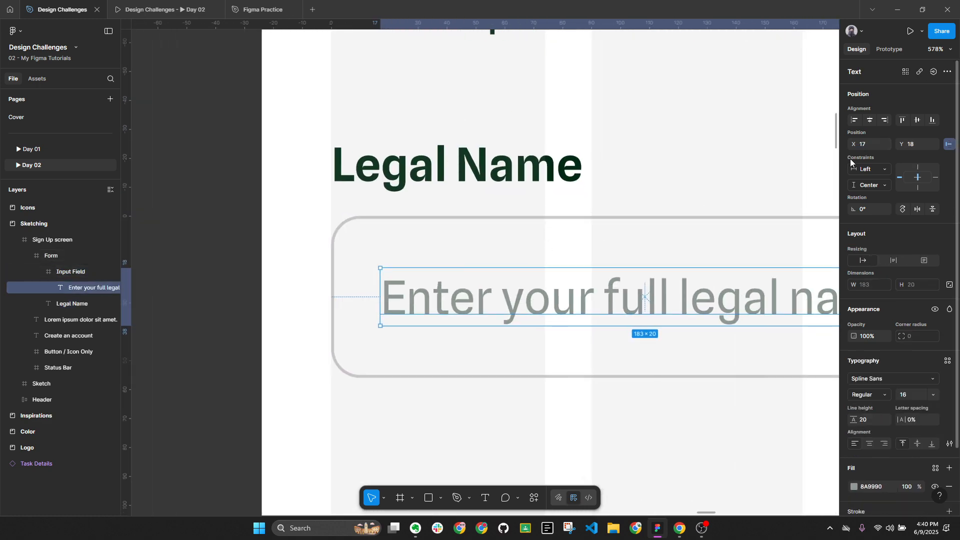
key(alt)
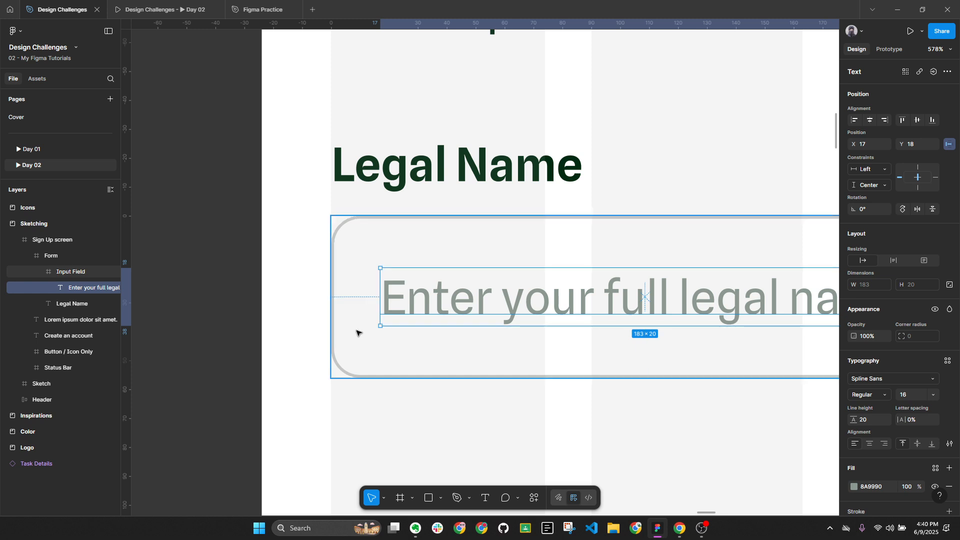
key(Left)
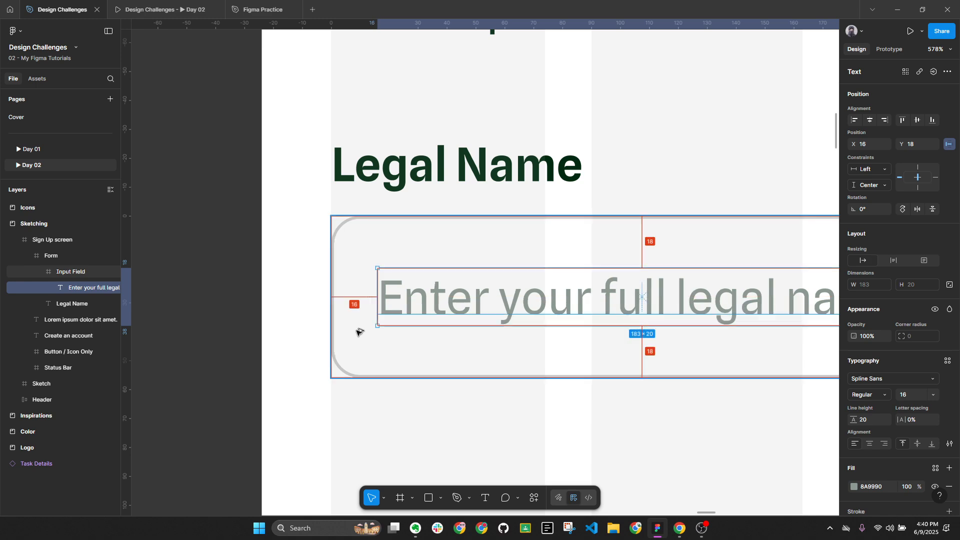
scroll(358, 332, down, 3)
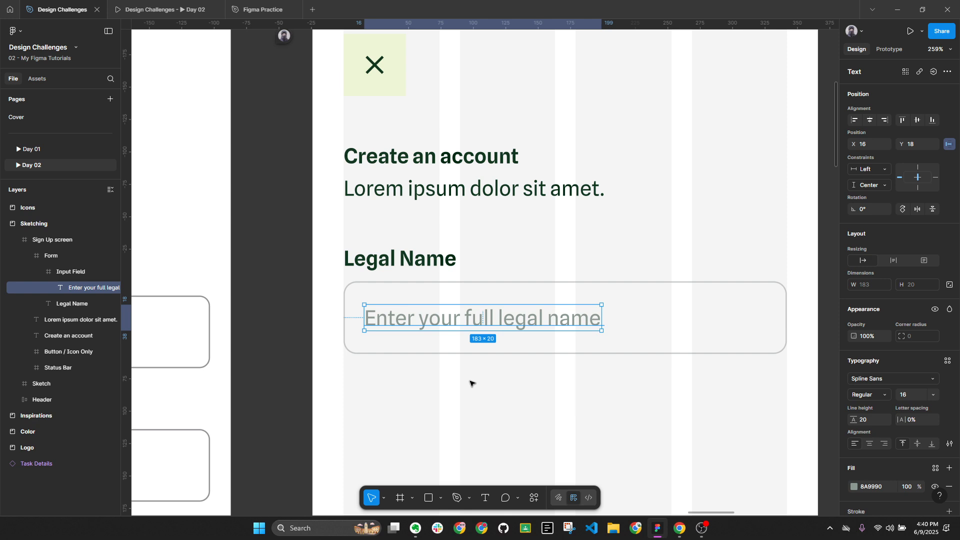
key(Right)
key(Right)
key(Right)
key(Right)
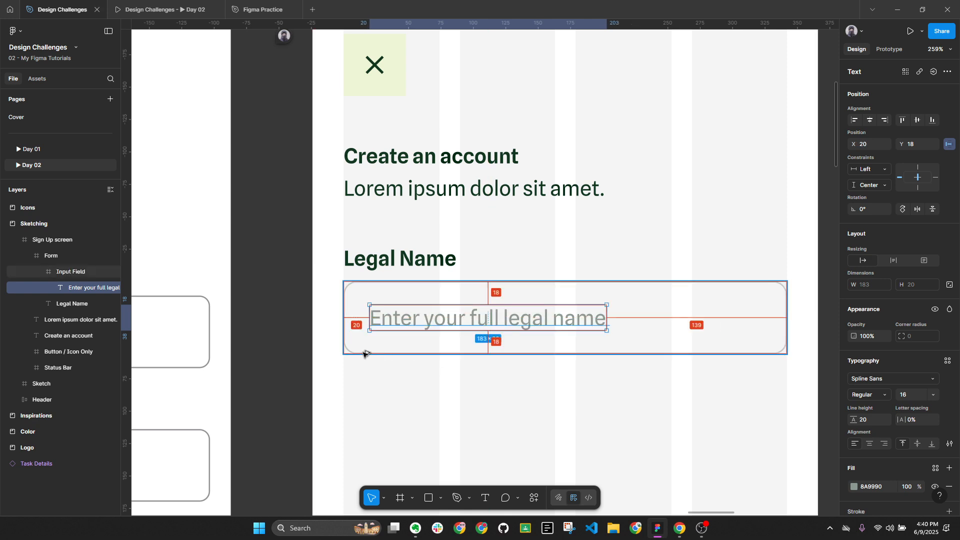
click(435, 407)
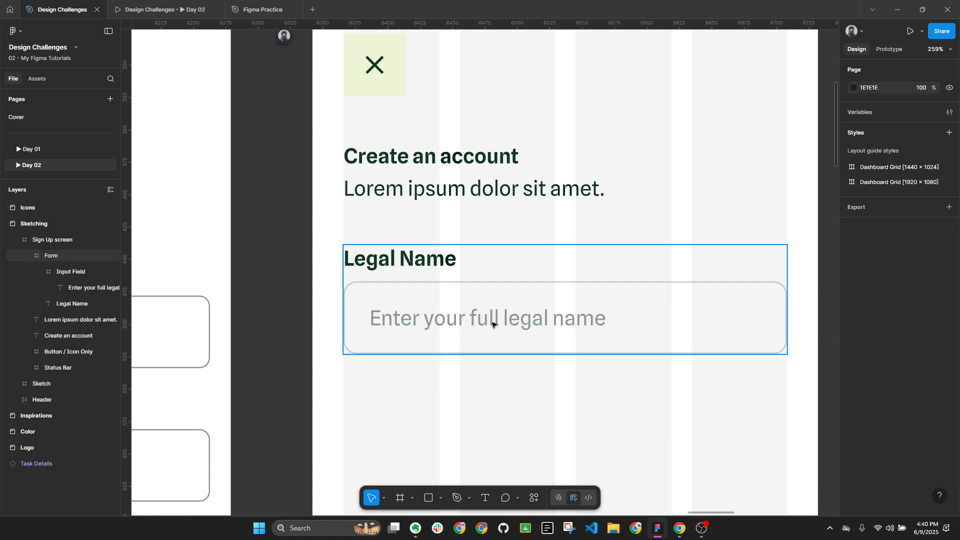
key(alt+l)
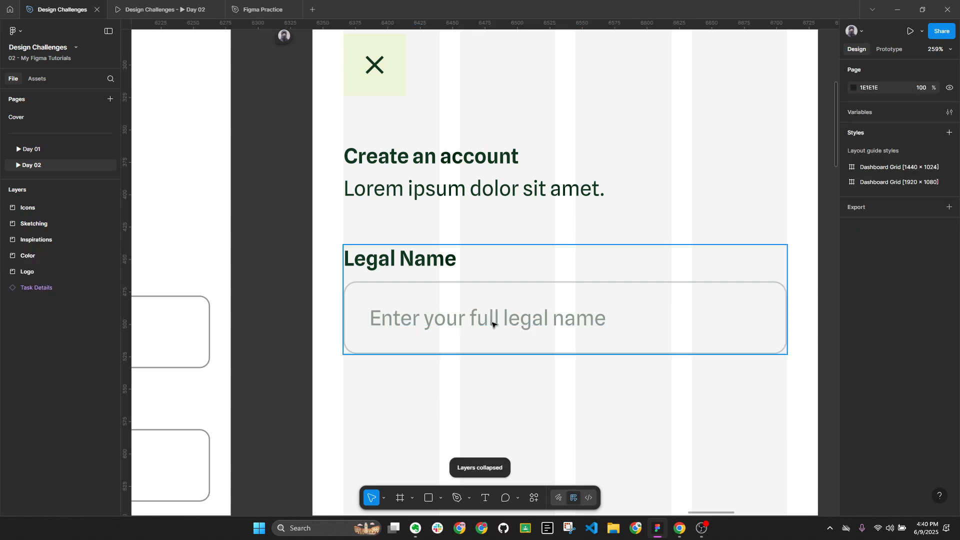
Duplicate the Legal Name form below the original and nudge the copy down 1 px
click(494, 306)
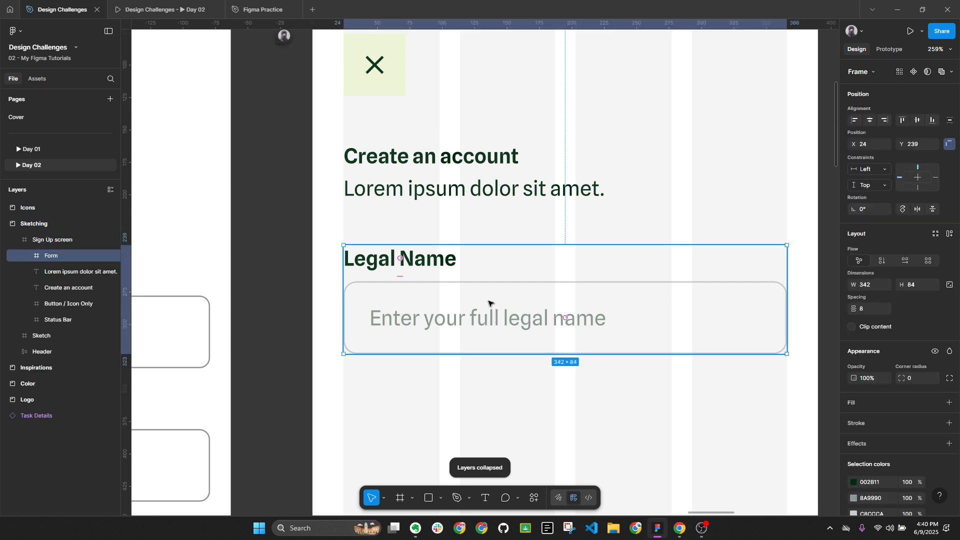
scroll(498, 300, down, 2)
drag(500, 296, 484, 320)
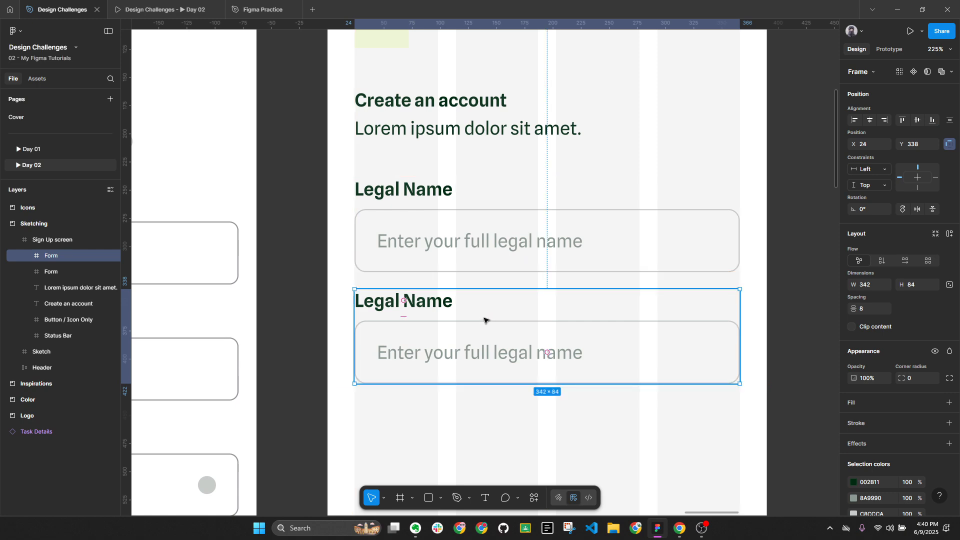
key(alt+l)
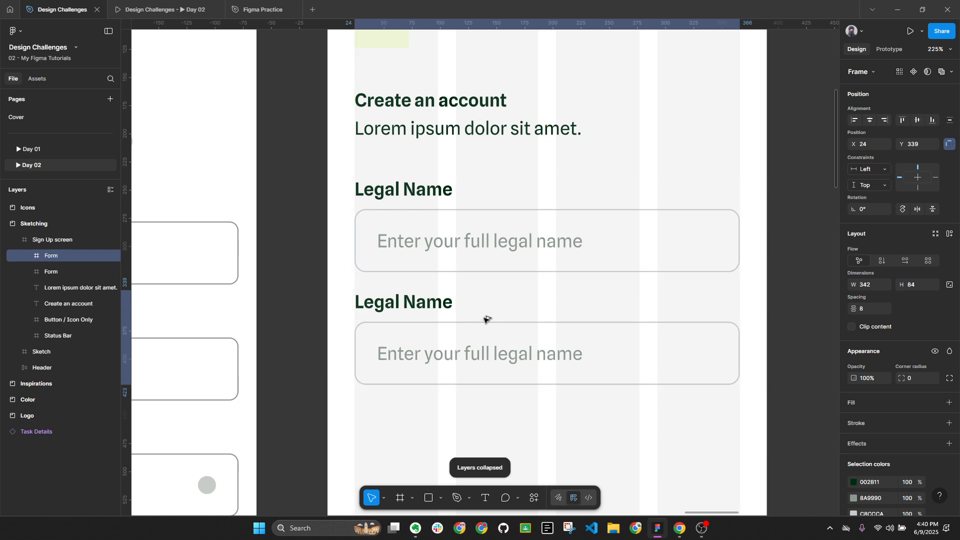
key(Down)
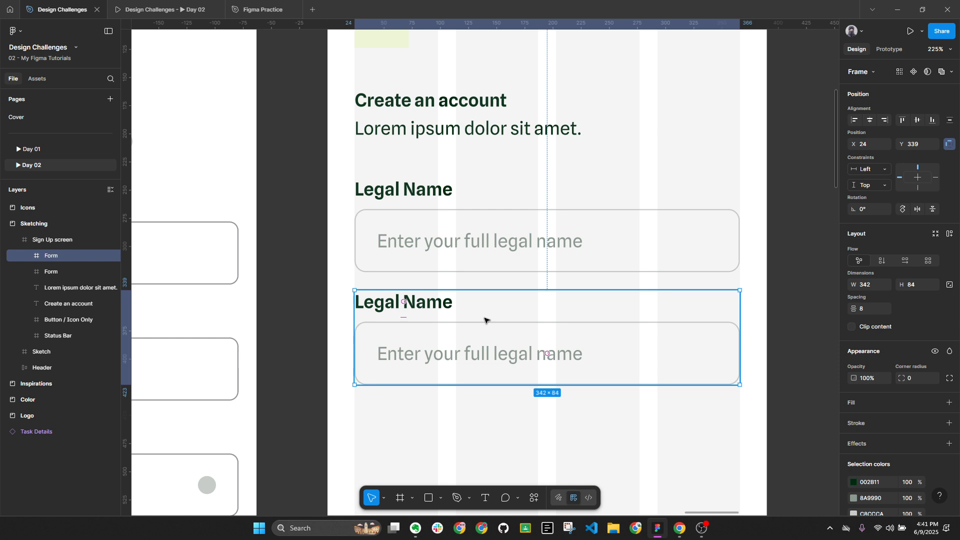
key(alt)
Measure the heading-to-field spacing and the gap between the two forms
ctrl+click(402, 191)
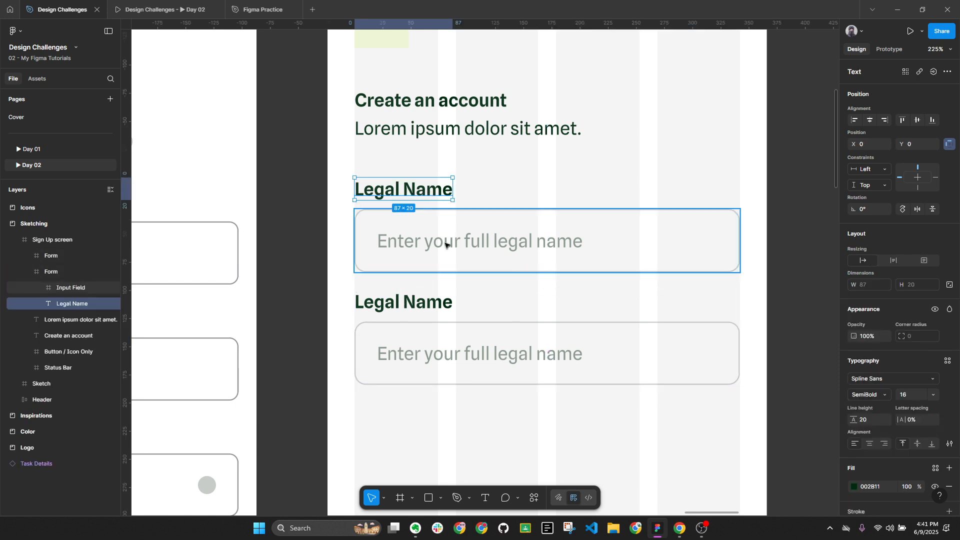
key(alt)
click(510, 321)
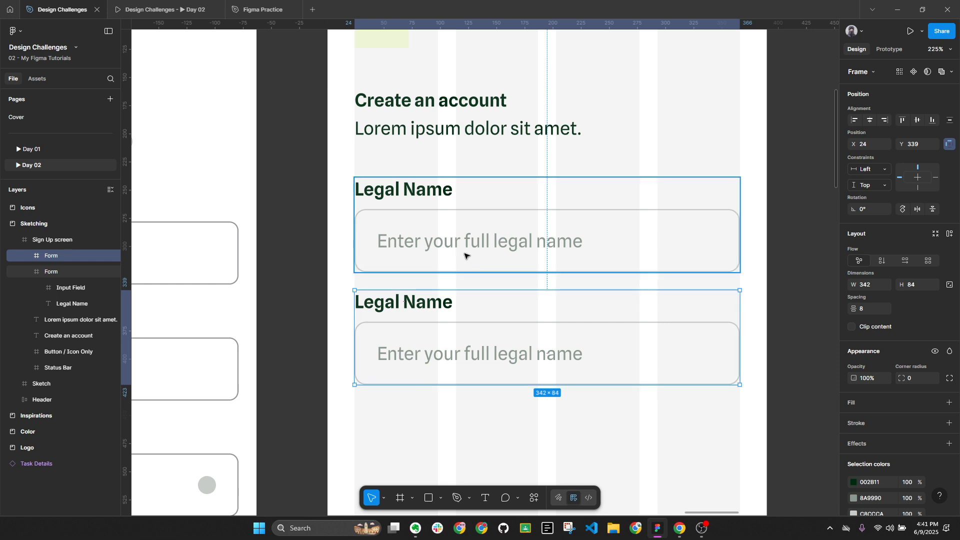
scroll(798, 307, down, 1)
scroll(740, 302, right, 2)
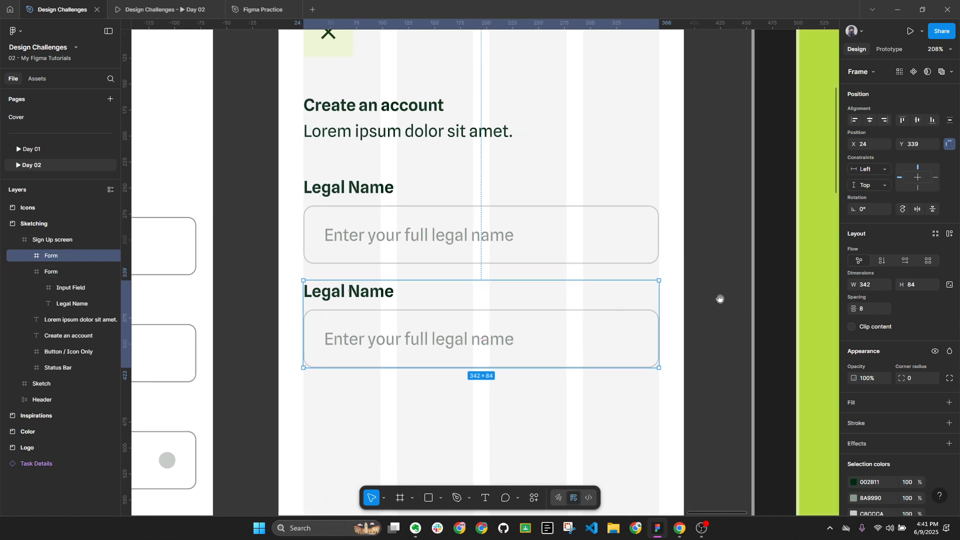
click(764, 304)
key(alt+l)
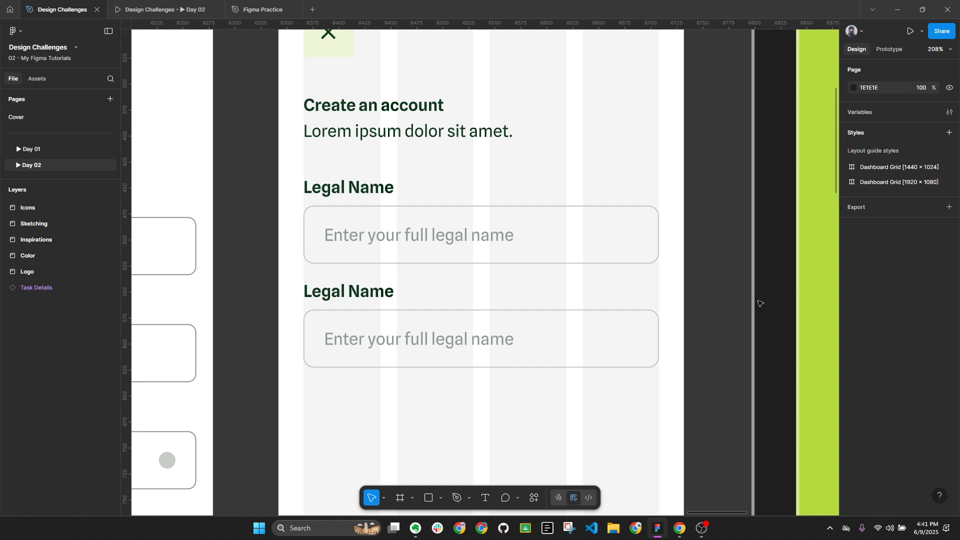
Check the first form's label and field against the second form, then zoom to 100%
click(364, 187)
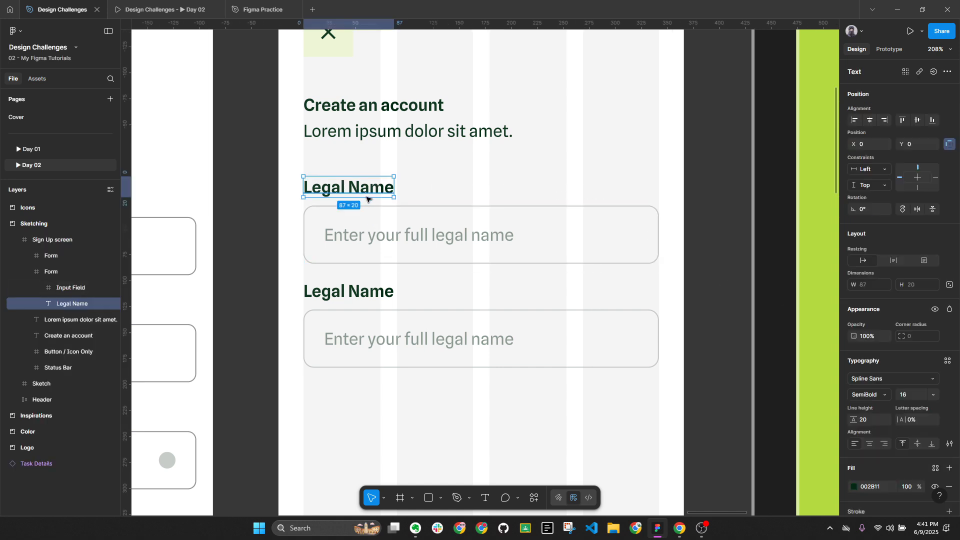
click(371, 211)
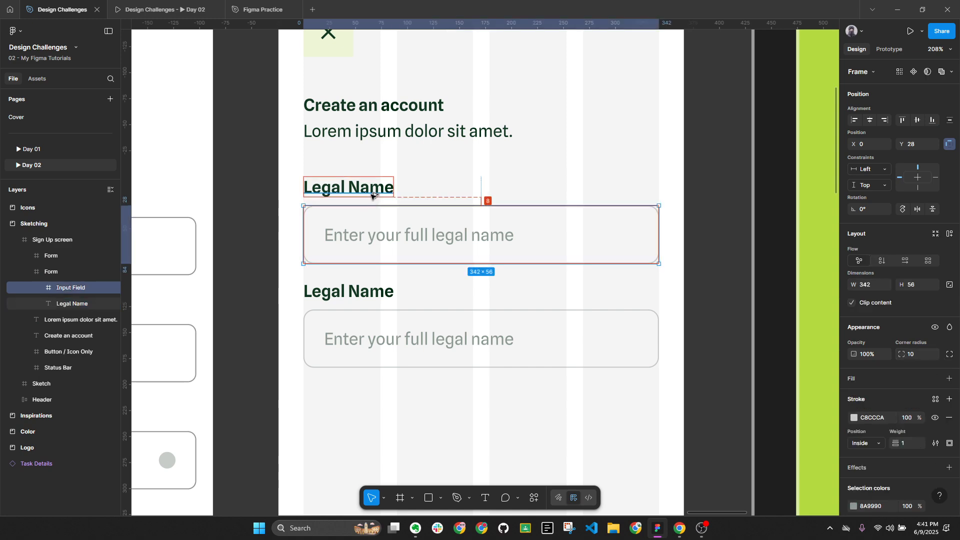
click(534, 288)
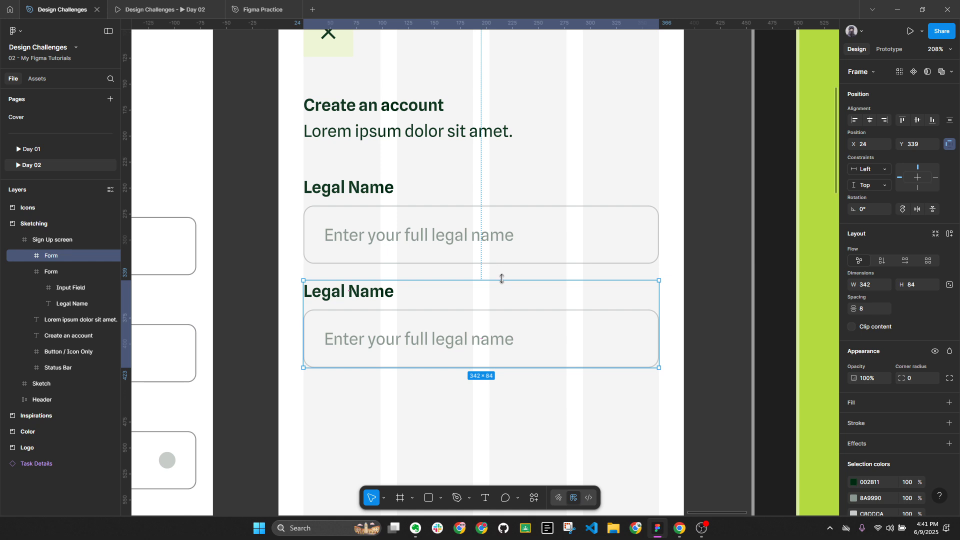
key(alt+l)
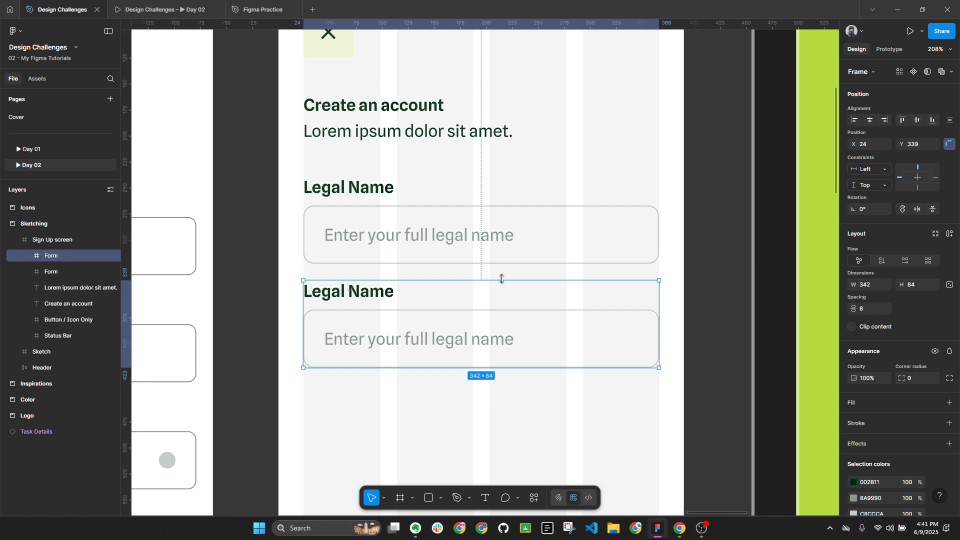
key(alt)
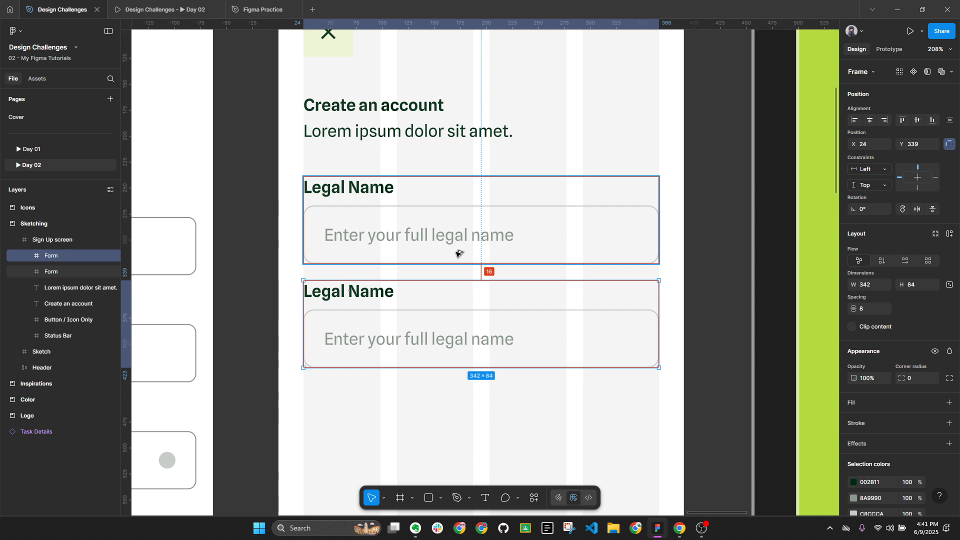
click(932, 55)
click(892, 138)
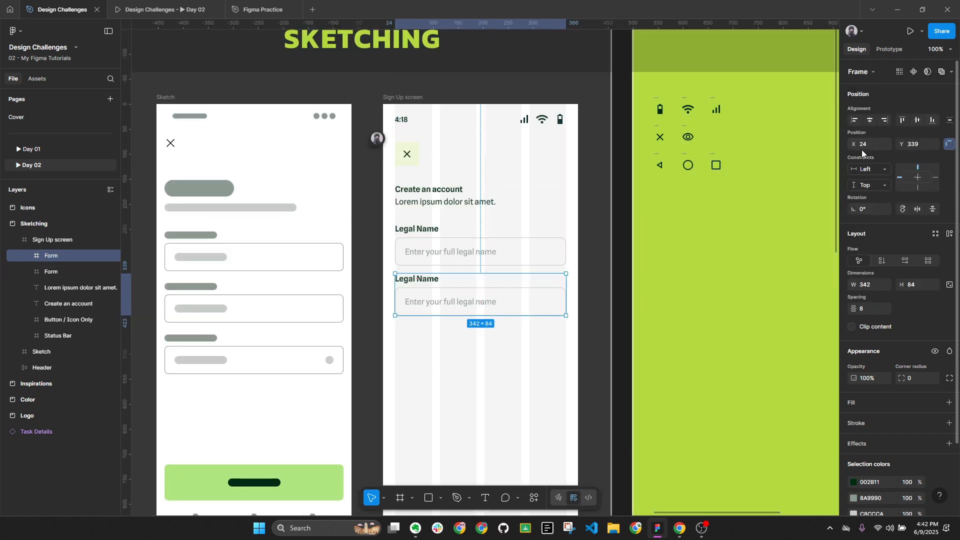
click(550, 372)
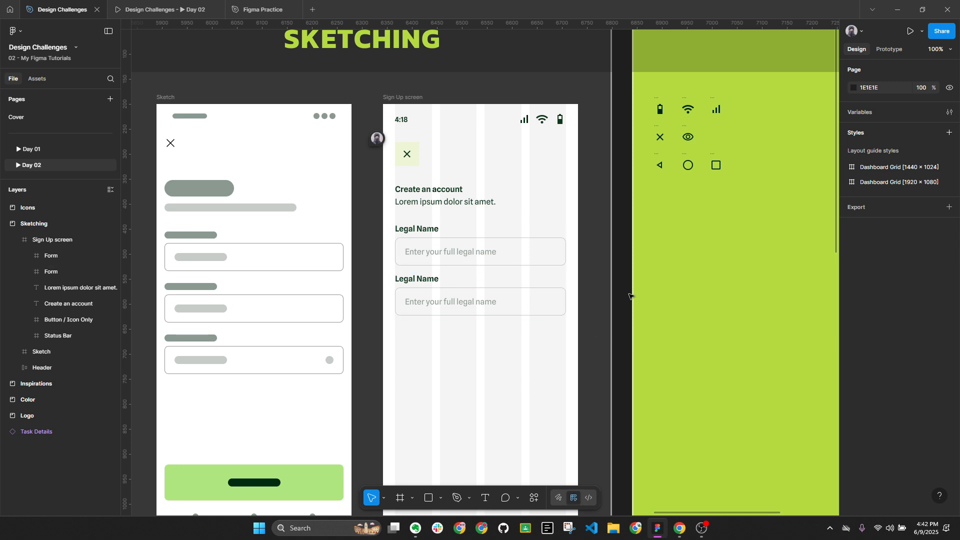
Hide the Sign Up screen frame's column layout guides
click(422, 102)
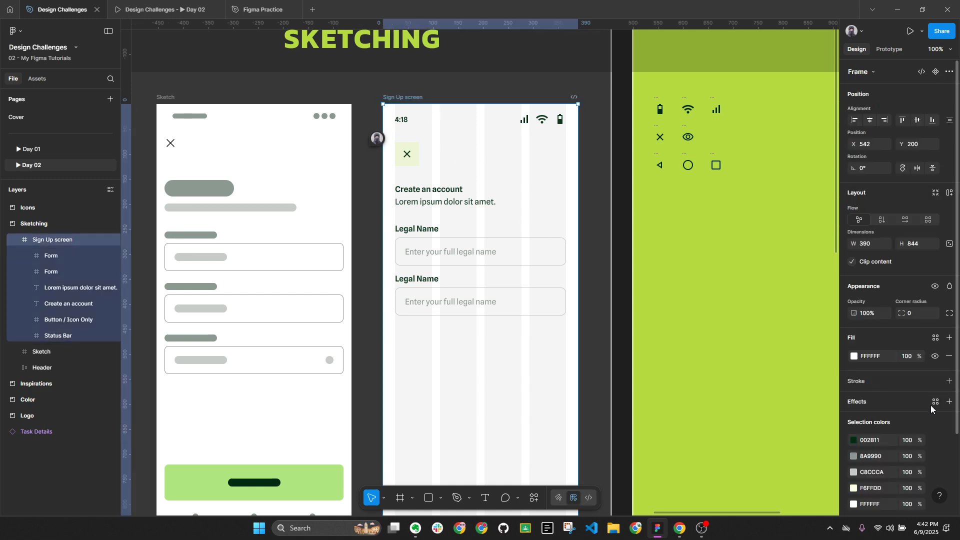
scroll(932, 409, down, 3)
click(935, 457)
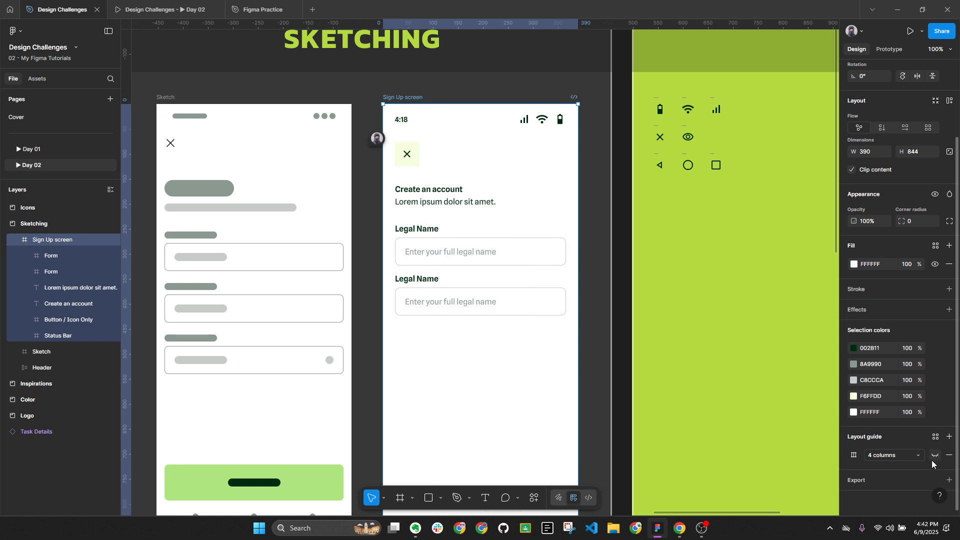
click(604, 304)
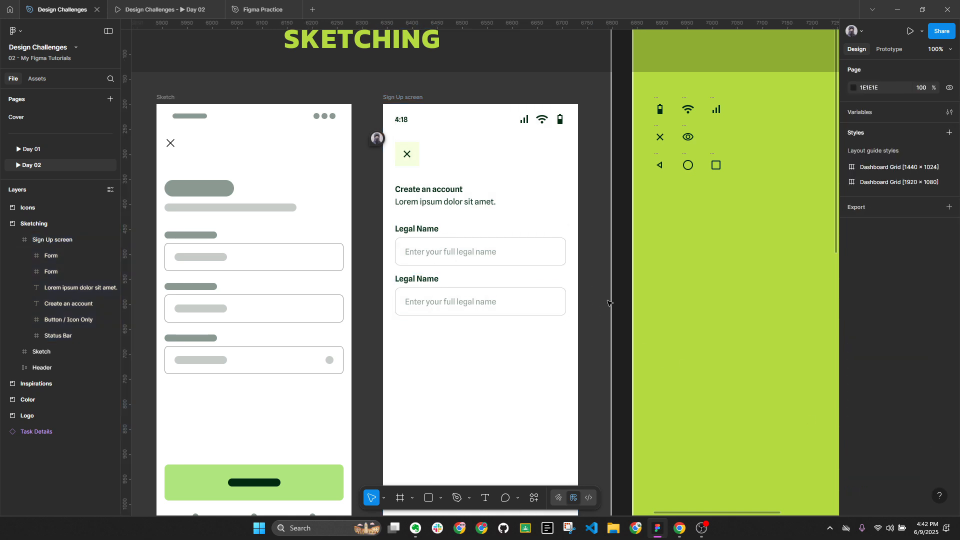
Zoom in to inspect the second form's Legal Name label
click(432, 275)
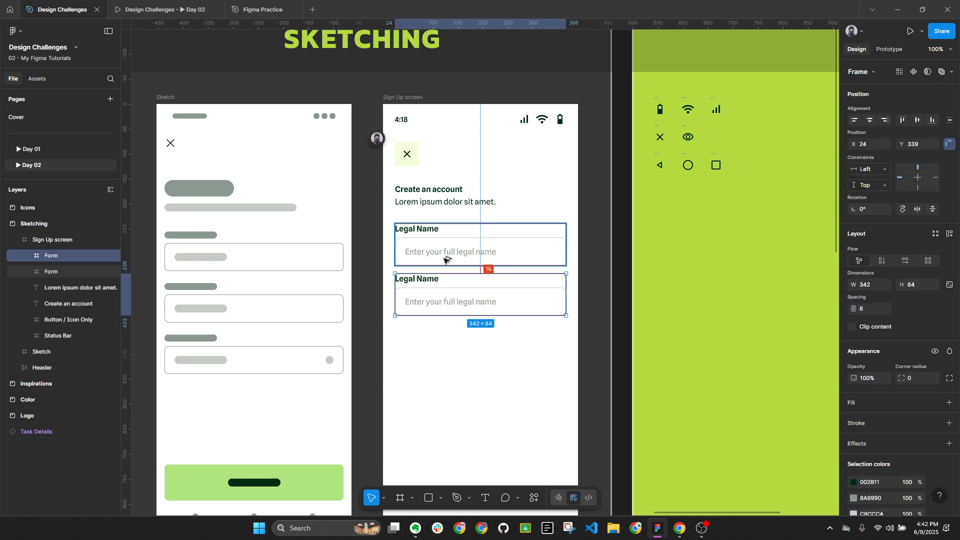
key(alt+l)
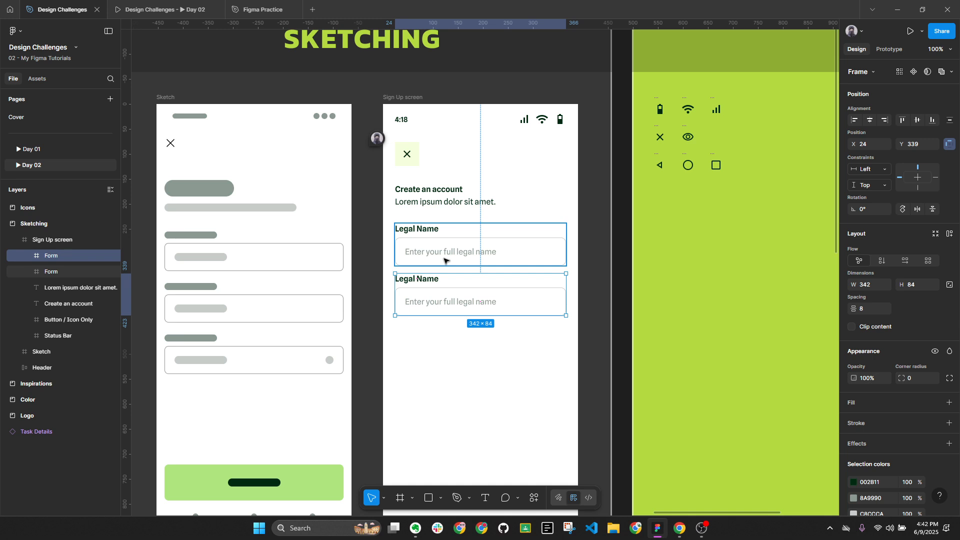
double_click(430, 282)
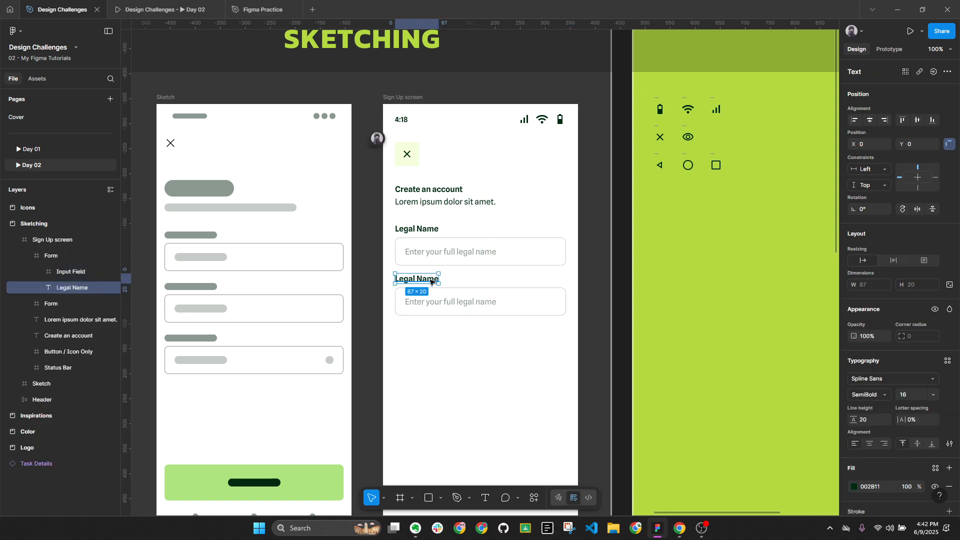
key(shift+2)
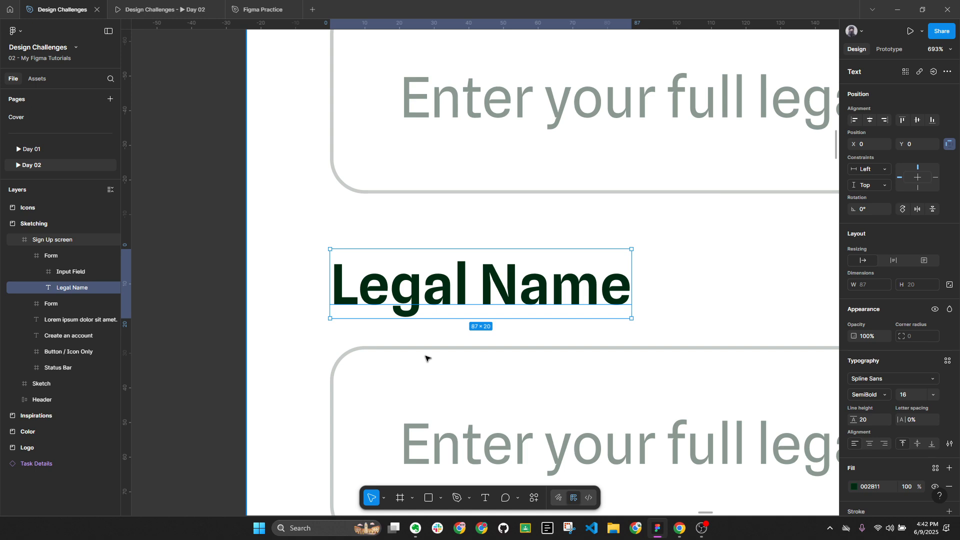
scroll(475, 257, down, 10)
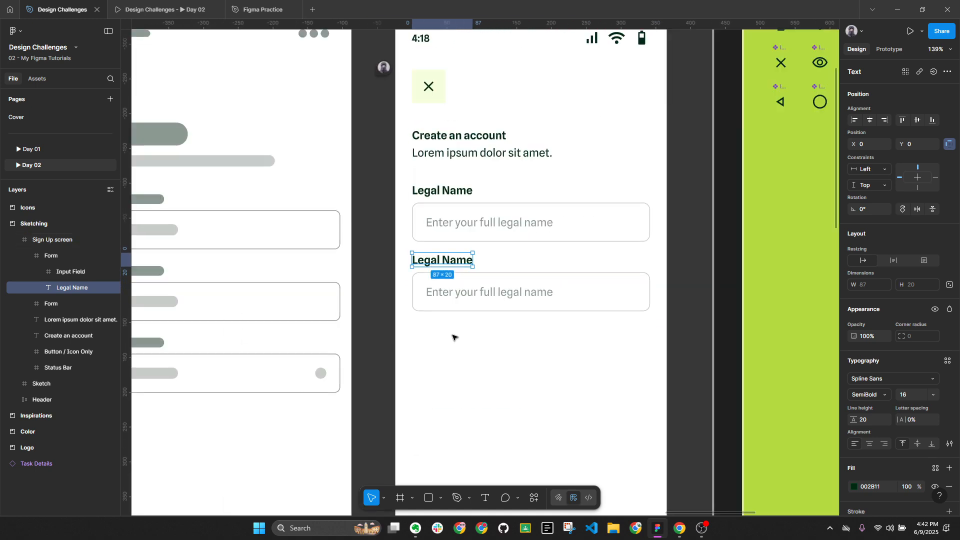
click(453, 337)
At 100% zoom, move the lower form group down 8 px
click(470, 267)
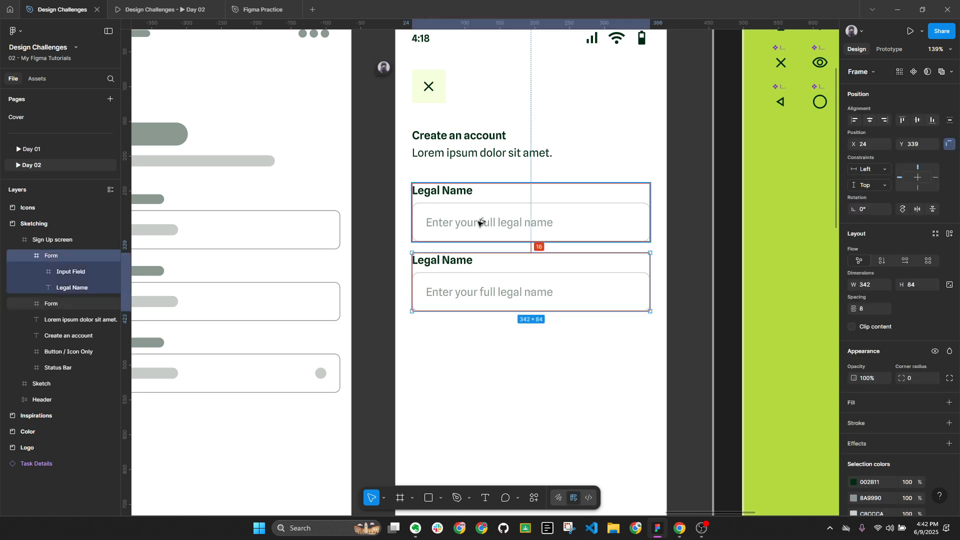
key(alt+l)
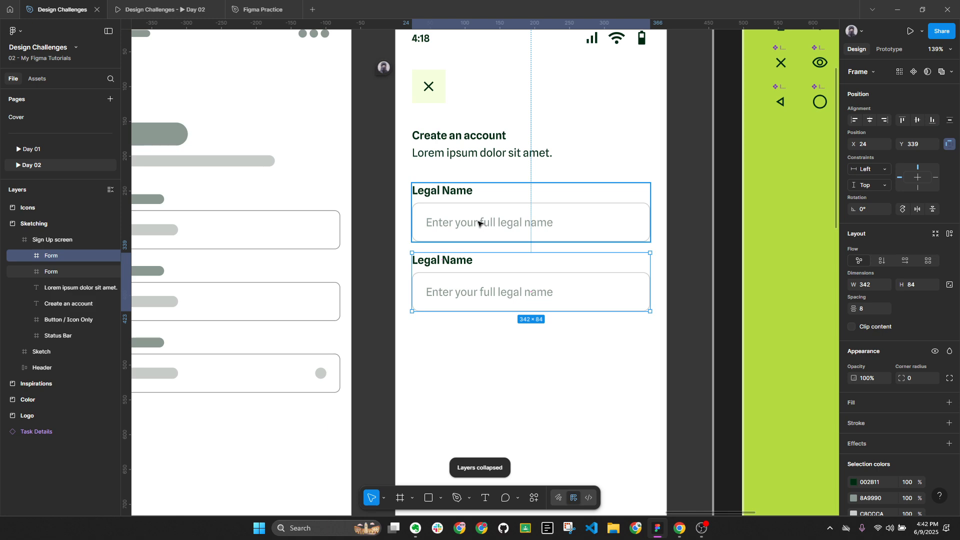
click(937, 49)
click(902, 144)
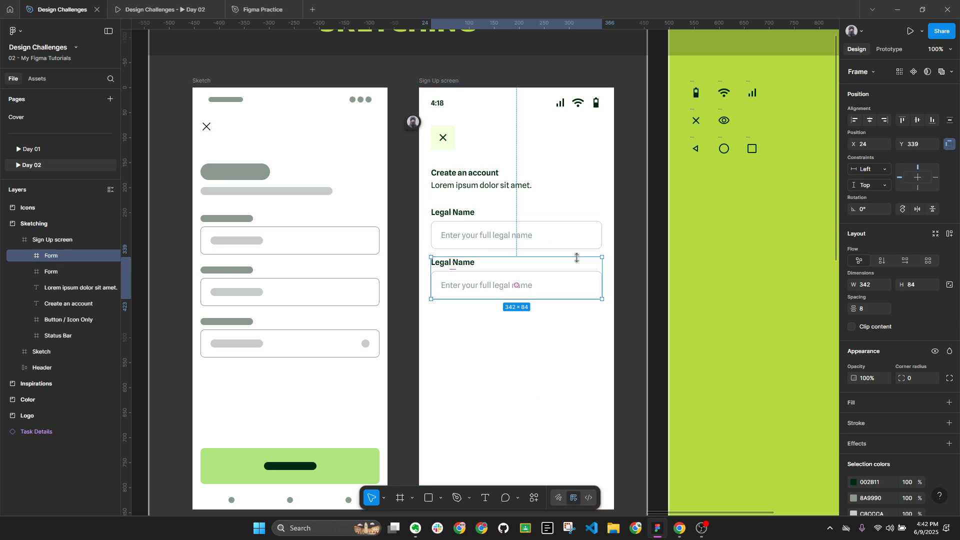
key(alt)
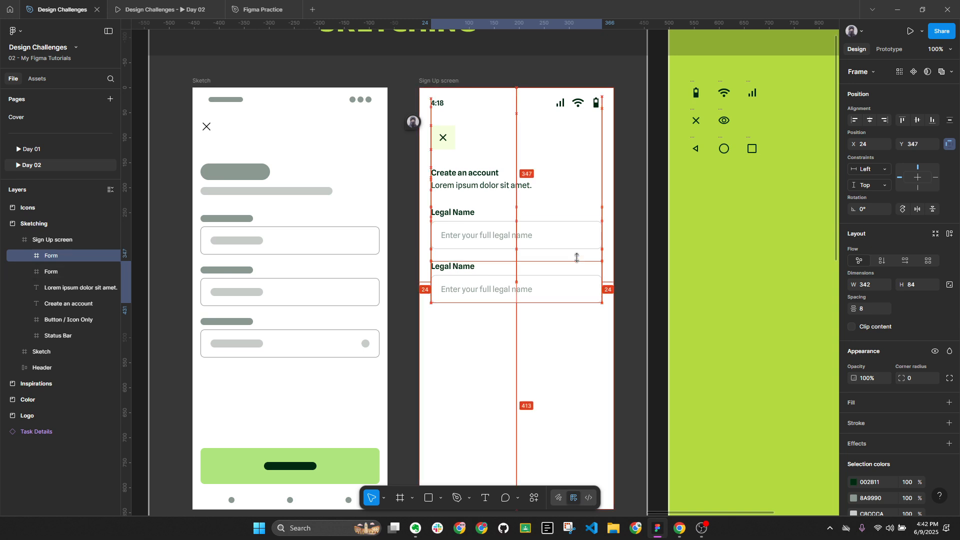
key(shift+Down)
click(557, 383)
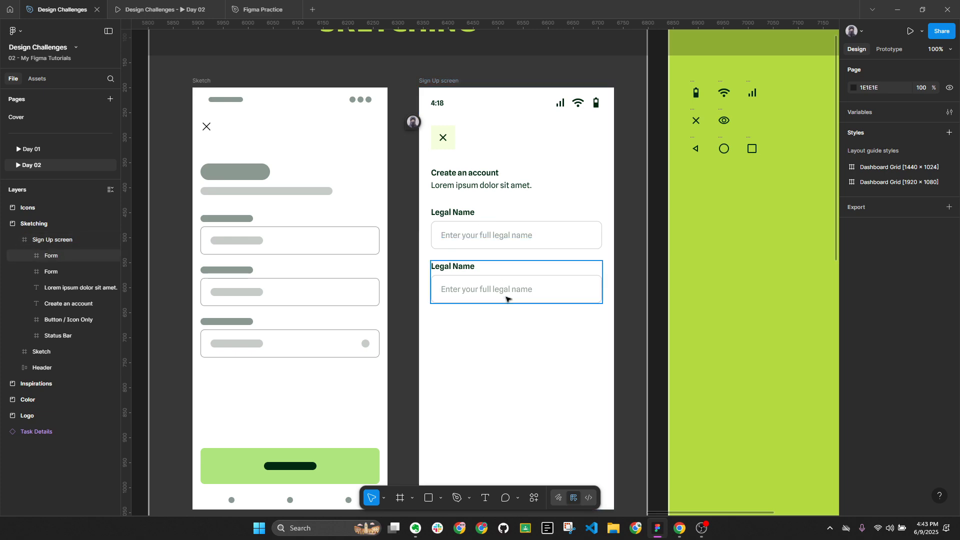
scroll(553, 298, down, 1)
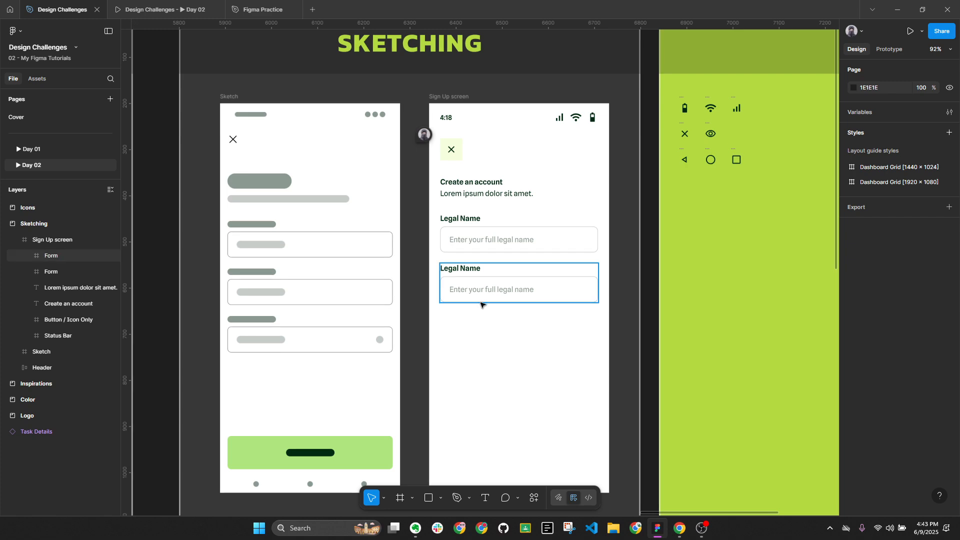
drag(449, 291, 810, 270)
scroll(795, 278, down, 3)
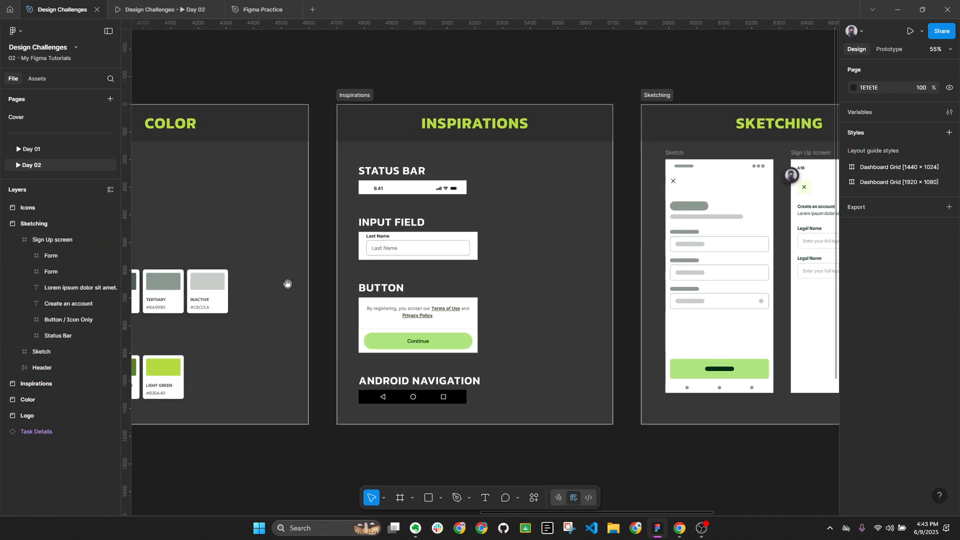
drag(288, 283, 783, 262)
drag(389, 266, 889, 258)
scroll(301, 265, left, 8)
scroll(350, 300, down, 4)
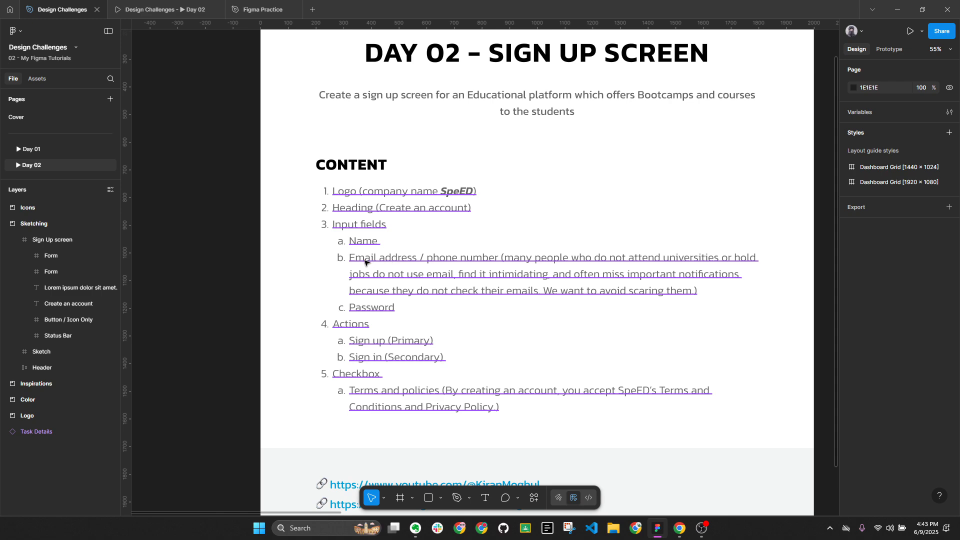
scroll(463, 265, down, 5)
drag(532, 275, 312, 253)
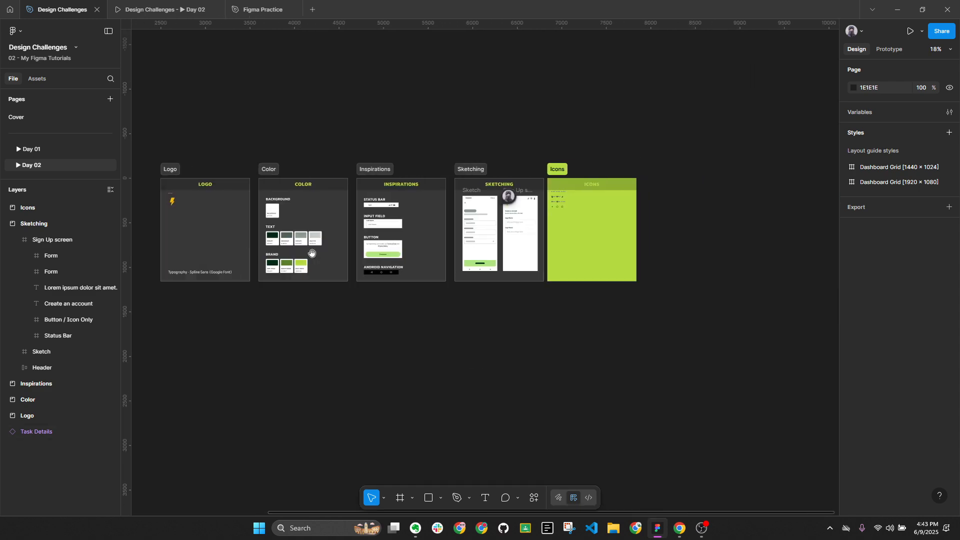
scroll(550, 225, up, 10)
Rename the second form's label to 'Email / Phone Number'
double_click(602, 202)
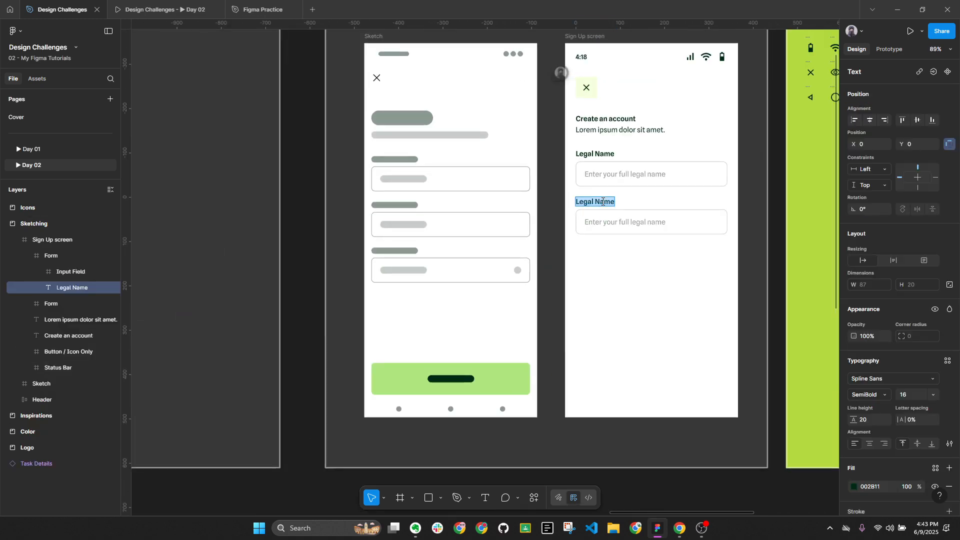
text(Email / Phone)
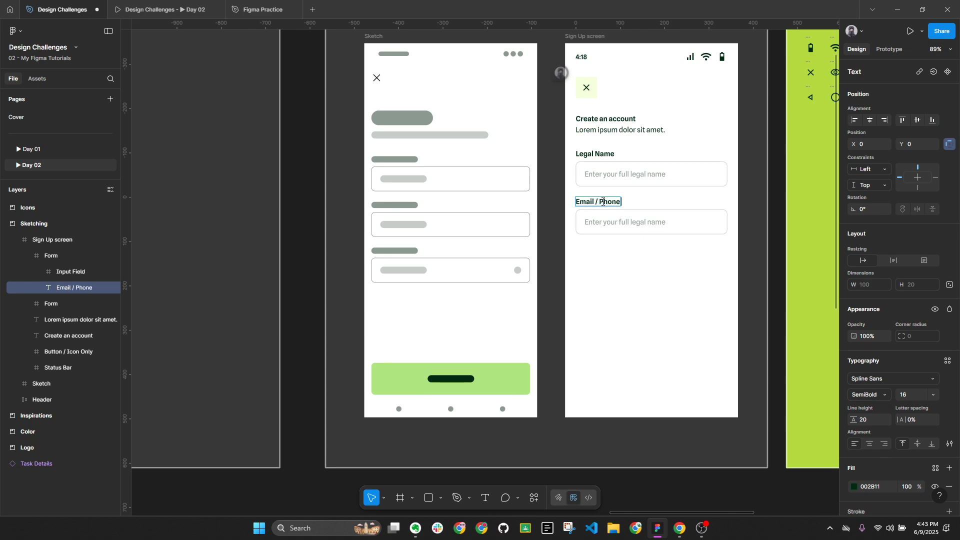
text( Number)
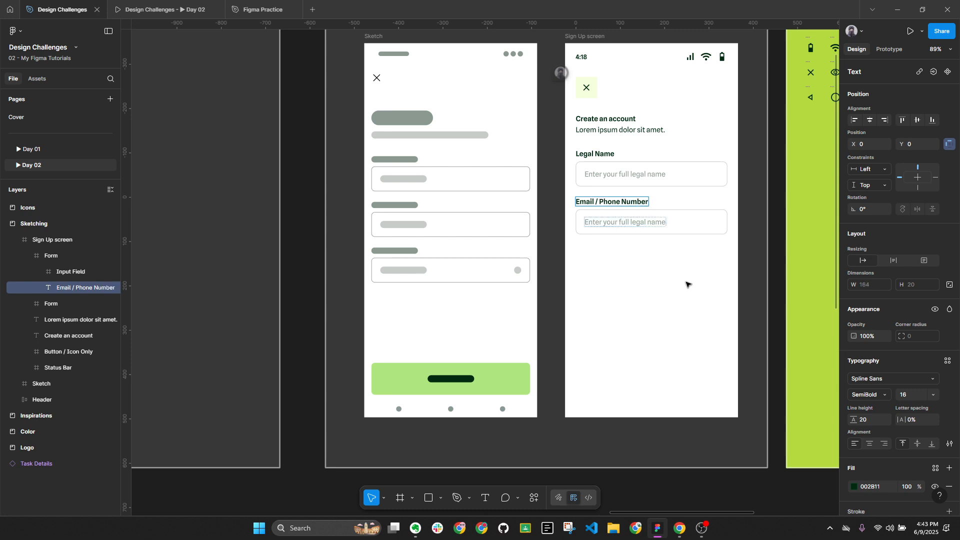
key(Escape)
key(Escape)
Change the field's placeholder to 'Enter your email or phone number'
double_click(644, 224)
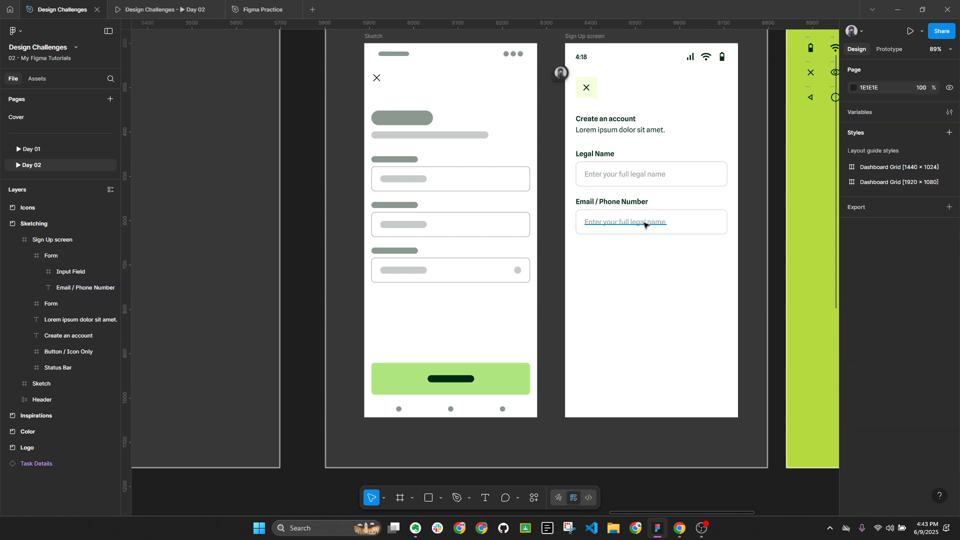
text(Enter)
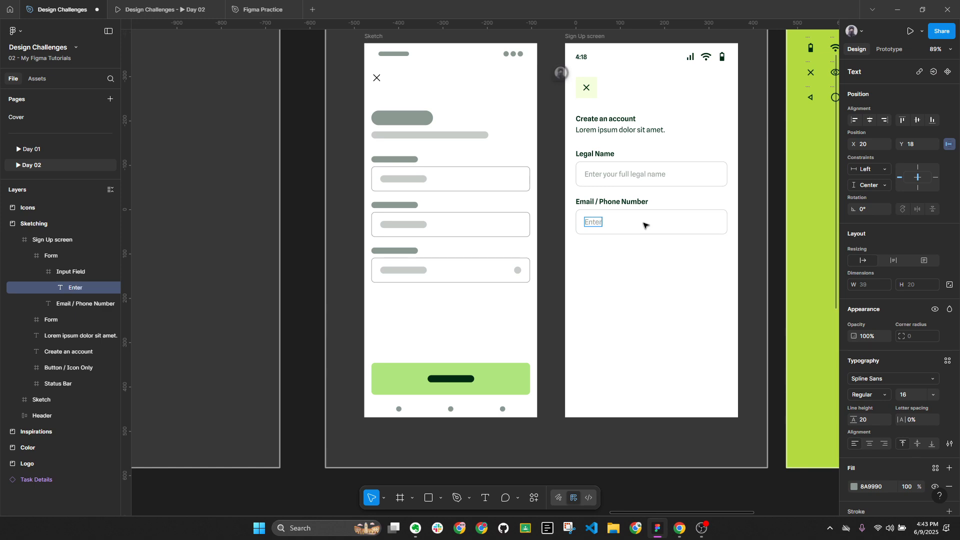
text( your phone number)
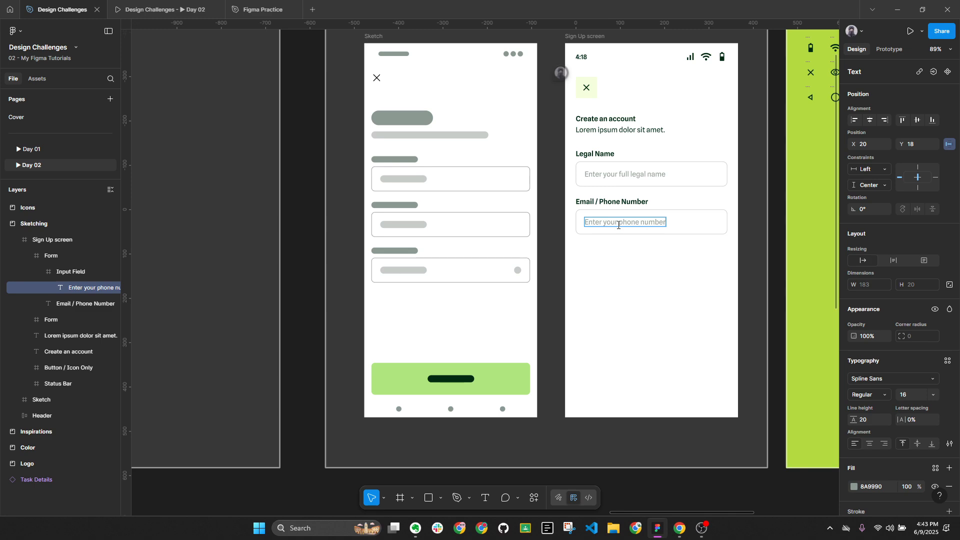
text(email or)
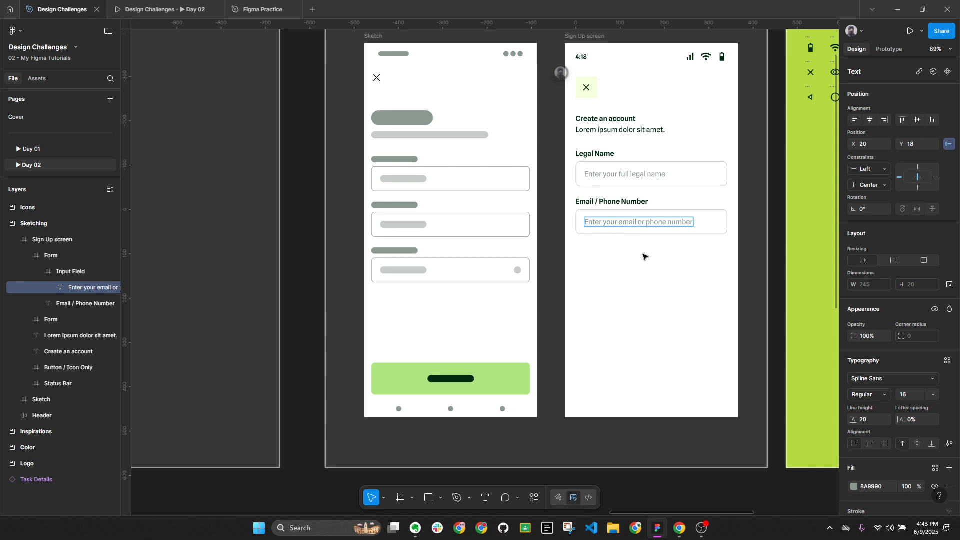
click(670, 259)
click(649, 217)
key(alt+l)
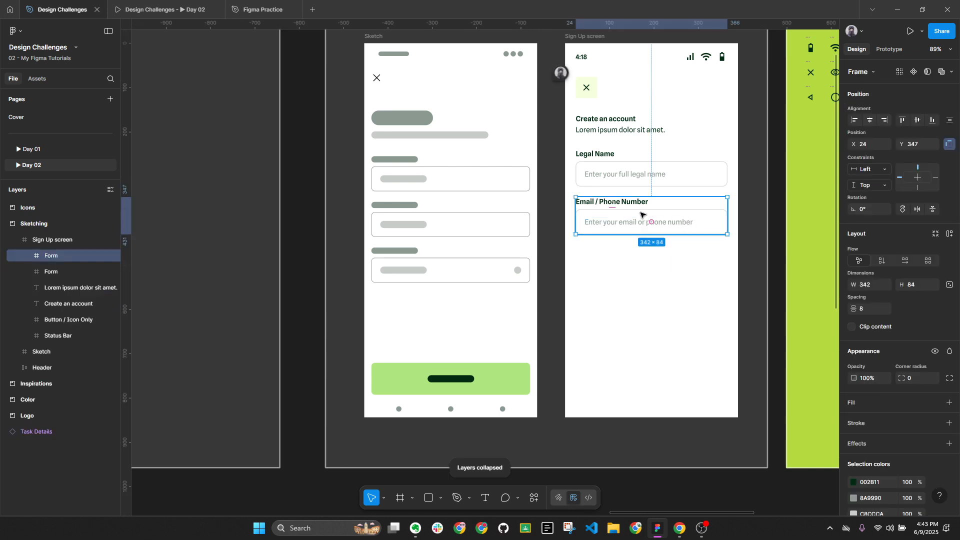
Duplicate the Email / Phone Number form below the original, 24 apart
drag(640, 224, 638, 255)
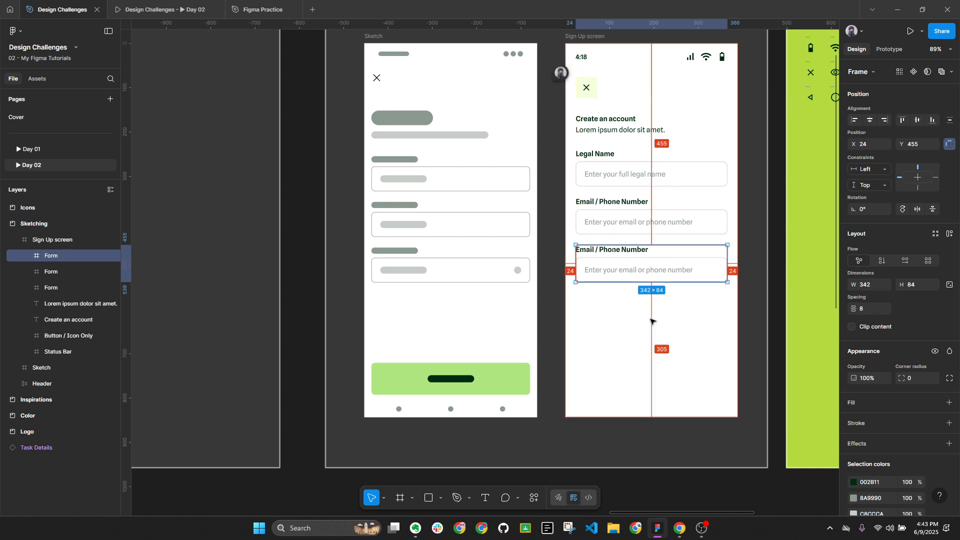
key(alt+l)
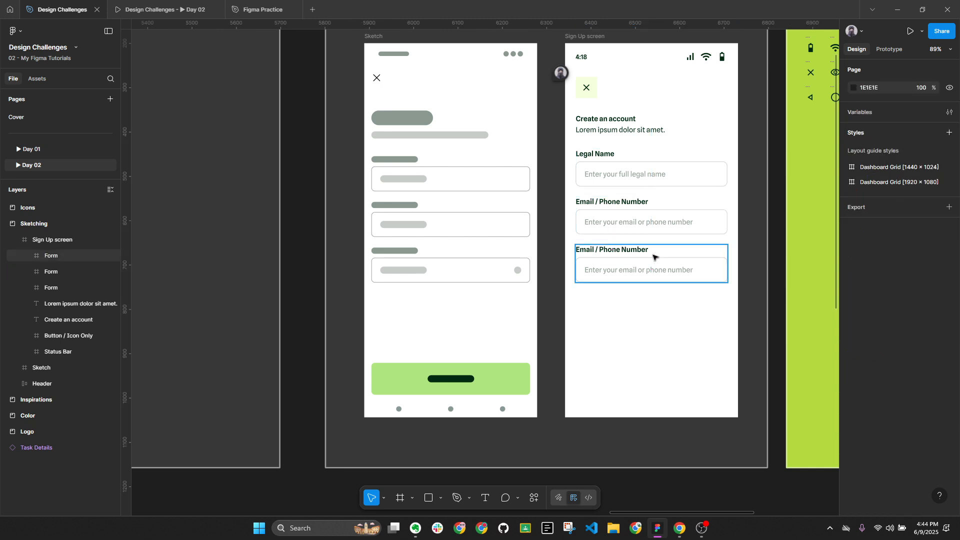
shift+click(645, 220)
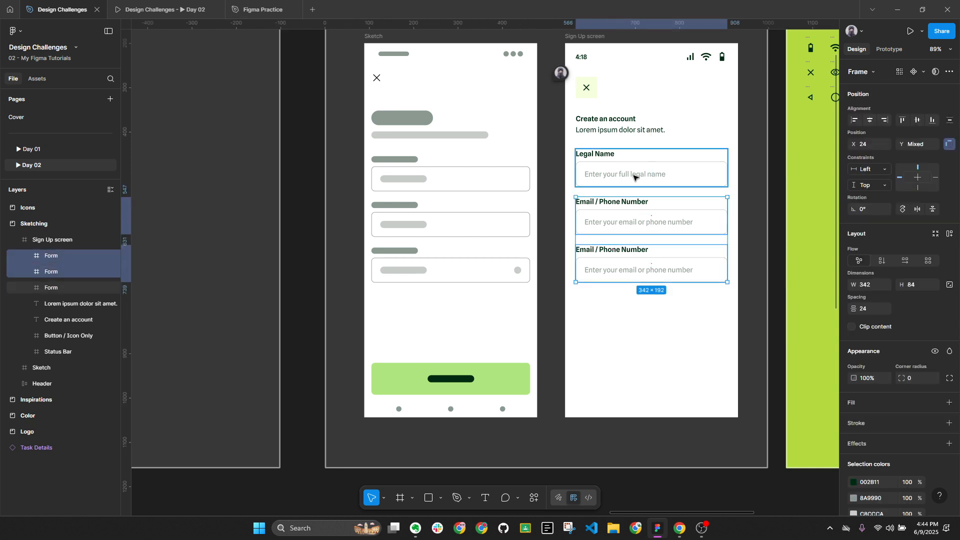
click(649, 265)
click(669, 321)
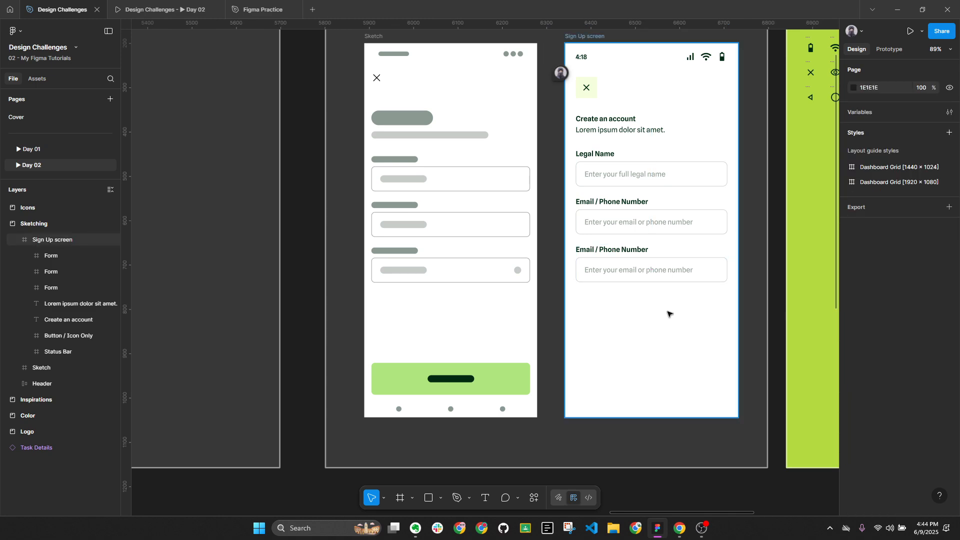
Browse over to the Task Details frame and back toward the Sketching and Icons frames
scroll(678, 309, down, 5)
key(n)
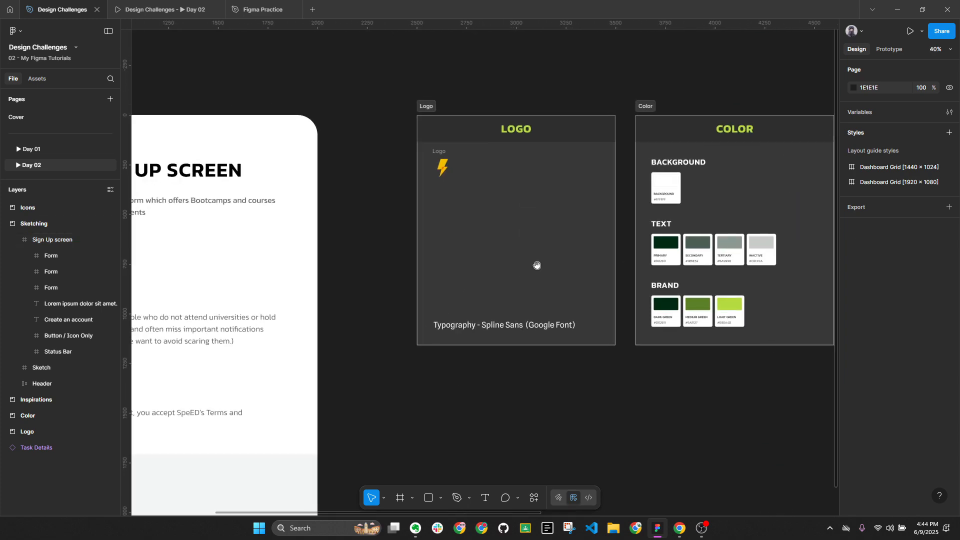
scroll(515, 253, up, 4)
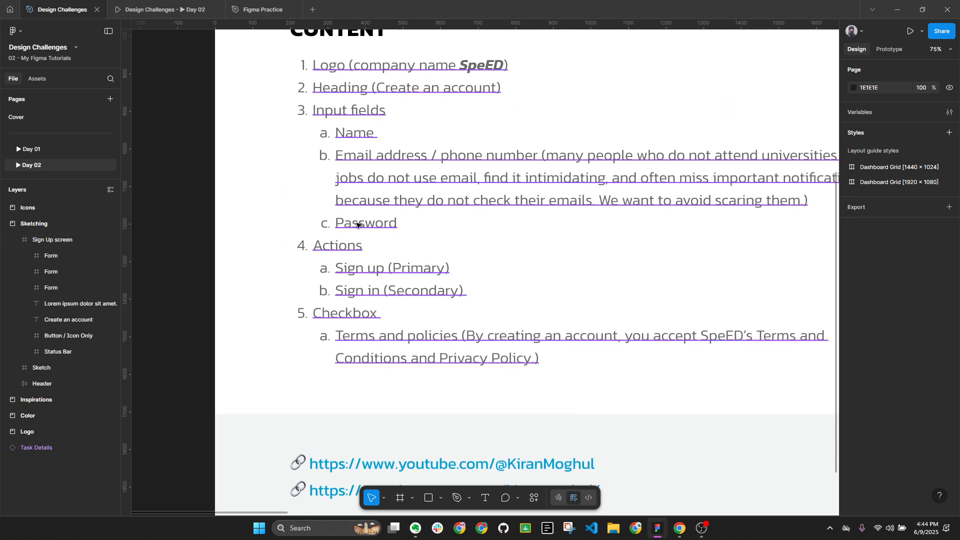
key(n)
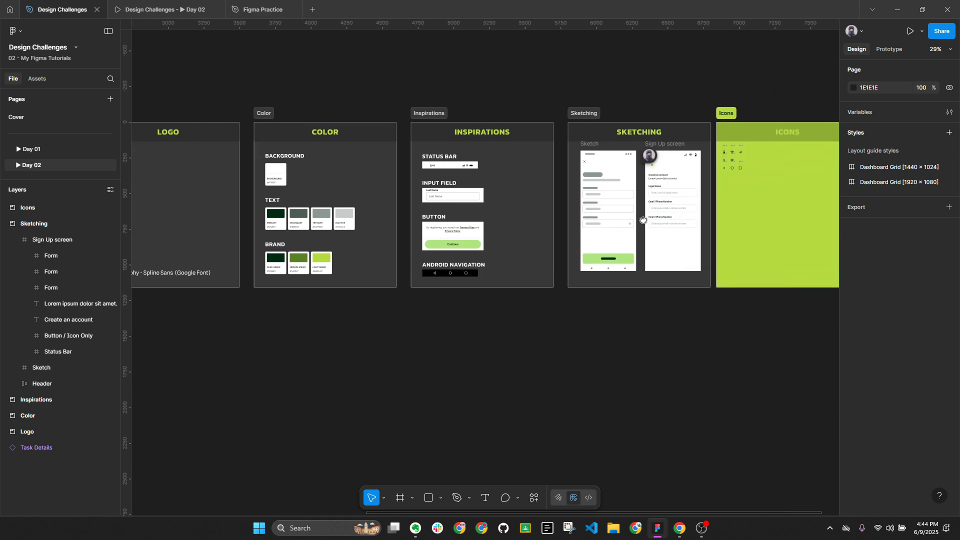
scroll(643, 220, up, 8)
Rename the third form's label to 'Password'
double_click(643, 247)
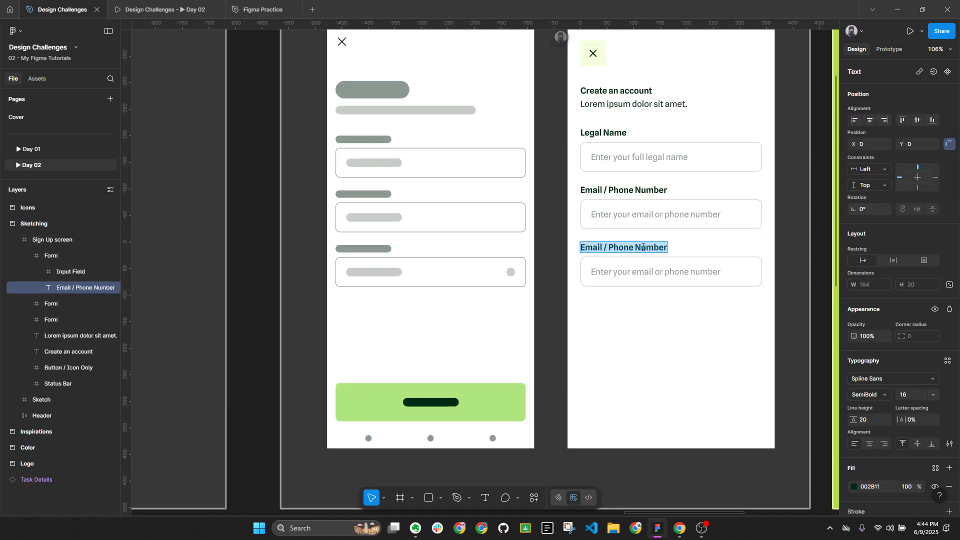
text(Password)
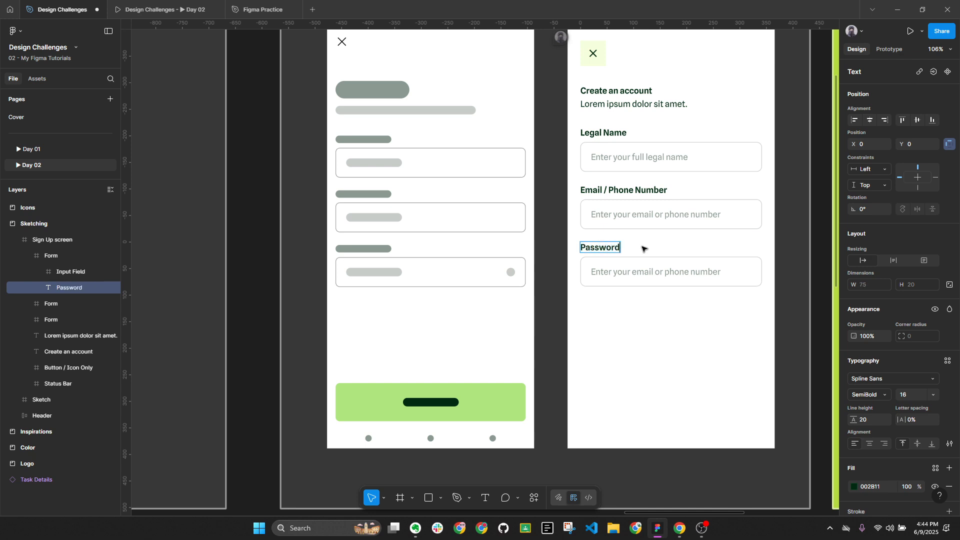
key(Escape)
Change the Password field's placeholder to 'Enter a password'
scroll(620, 312, right, 3)
double_click(591, 288)
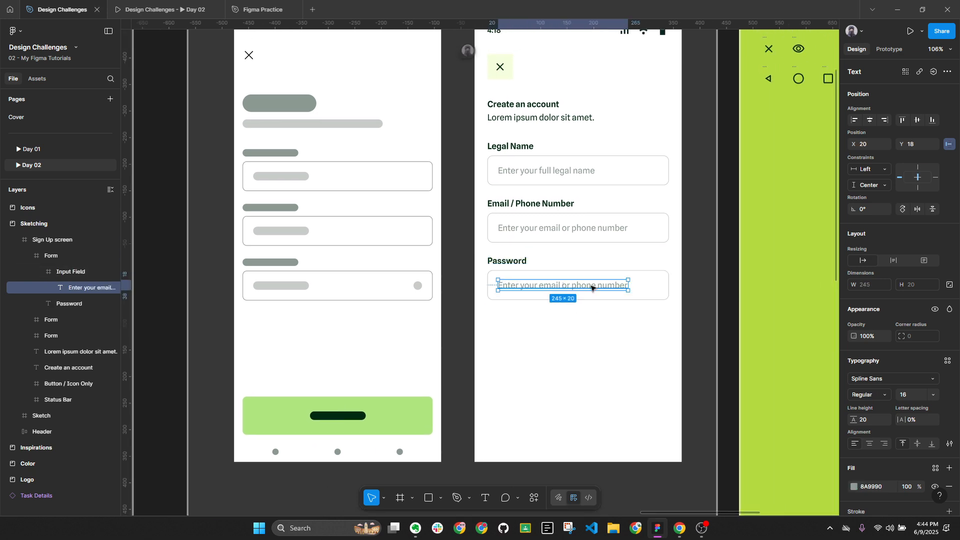
double_click(534, 291)
text(Enter)
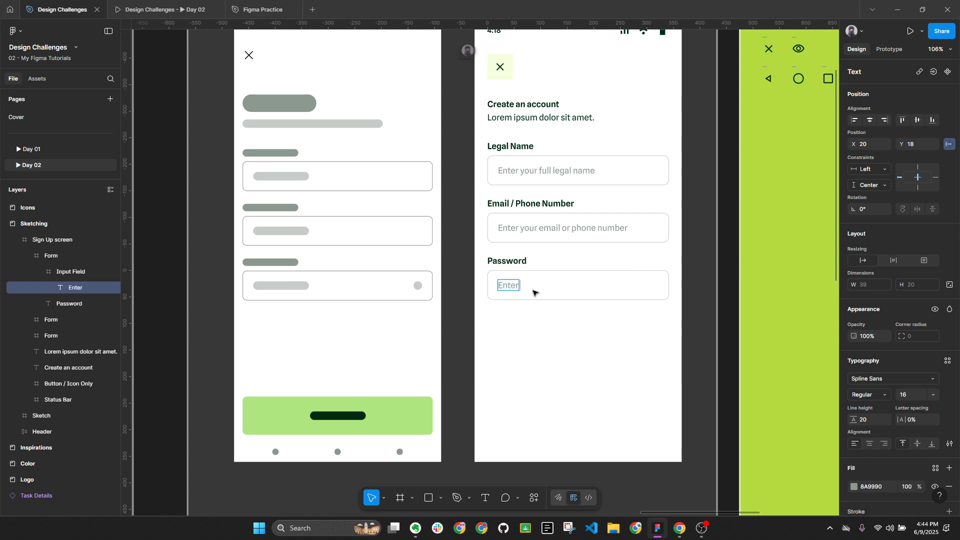
text( a password)
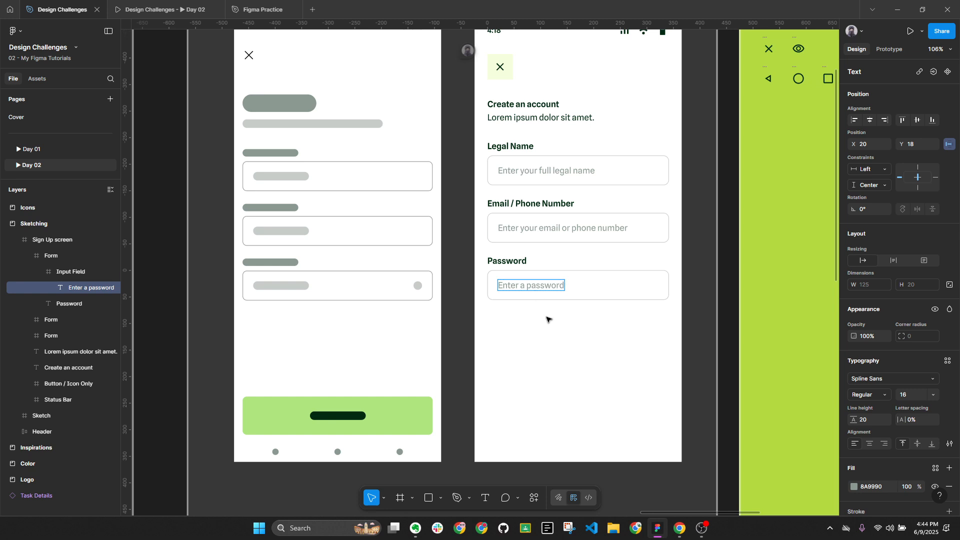
key(Escape)
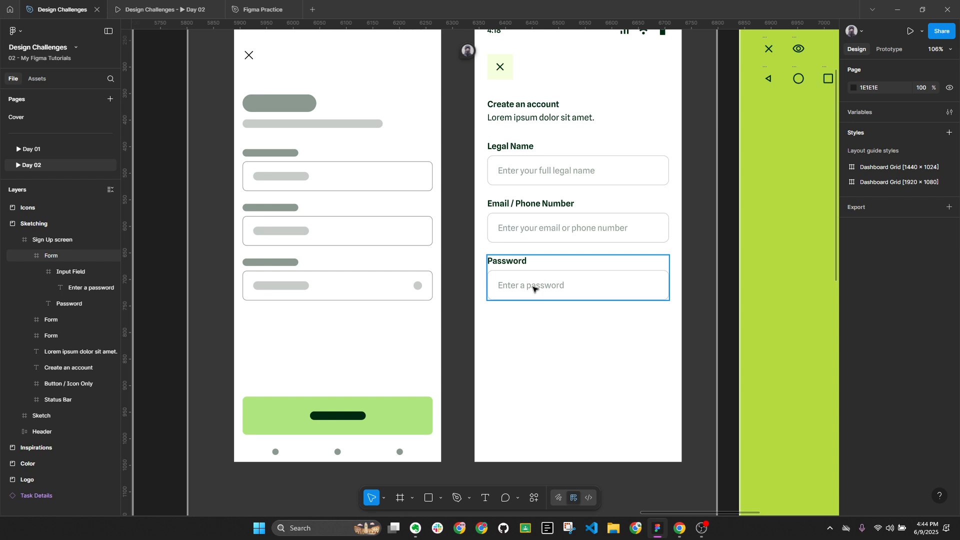
key(alt+l)
key(Escape)
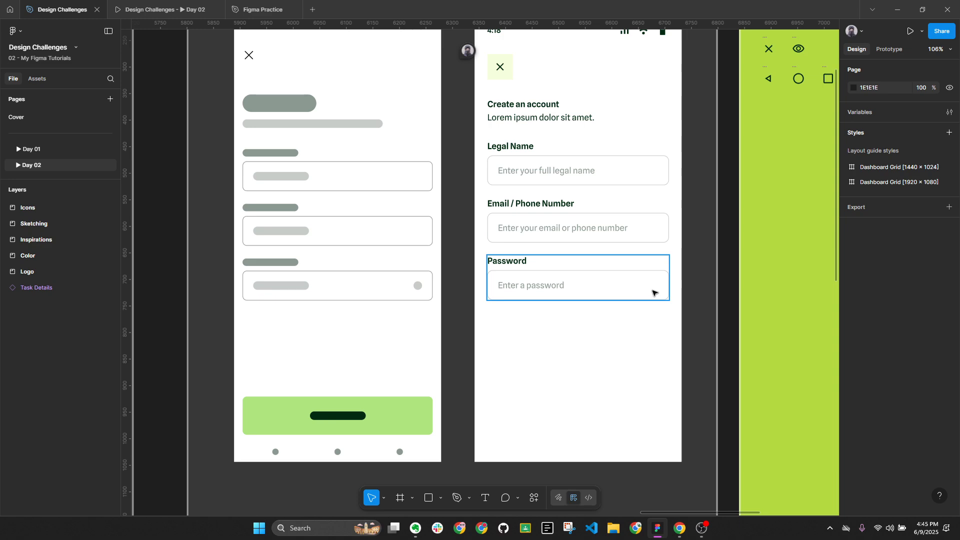
Select the Icon / Eye component in the Icons frame and switch to the browser
drag(714, 268, 594, 308)
click(679, 89)
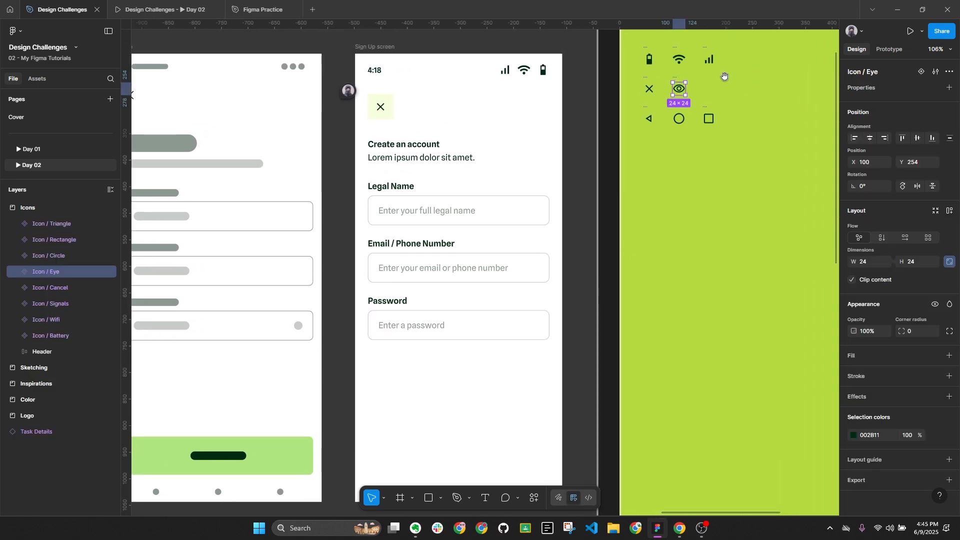
scroll(649, 100, up, 5)
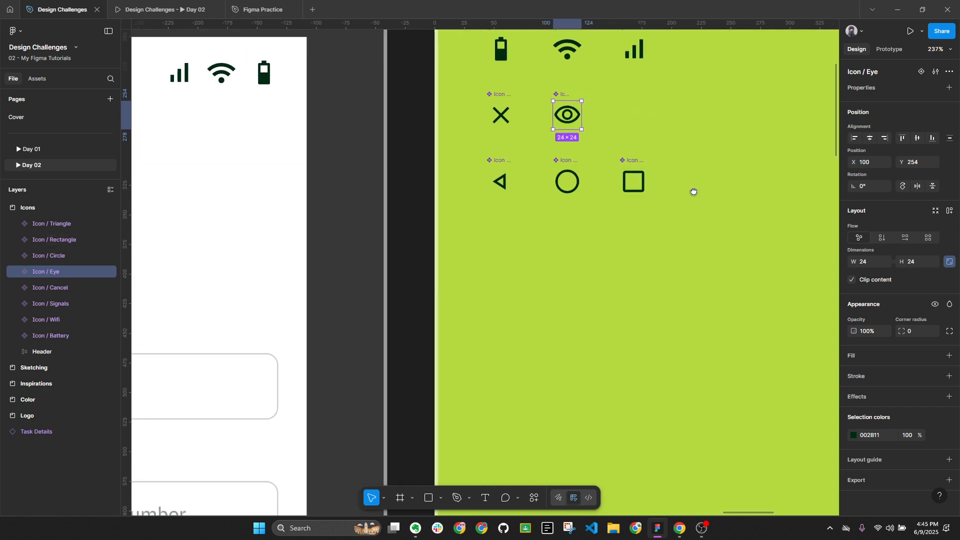
click(680, 529)
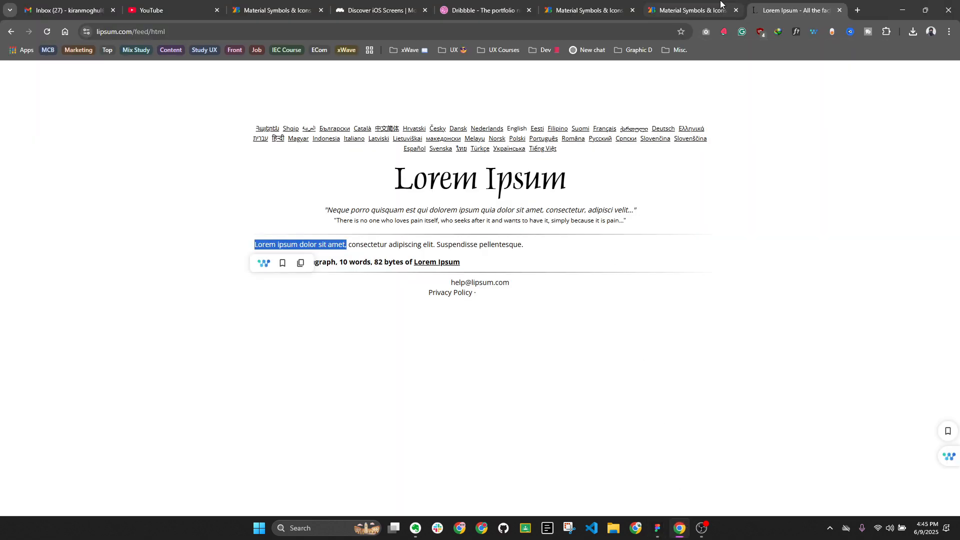
Search Mobbin screens for 'password'
click(371, 9)
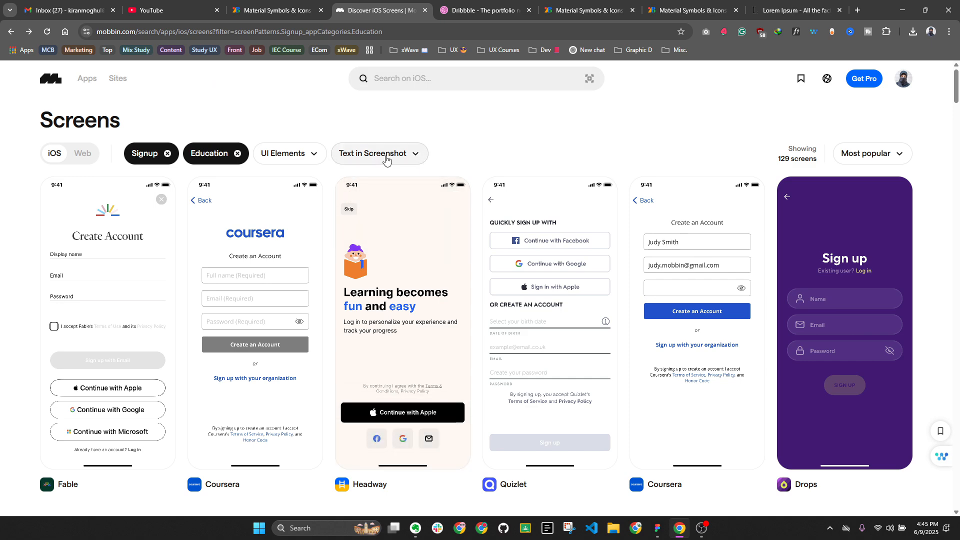
click(383, 88)
text(passwor)
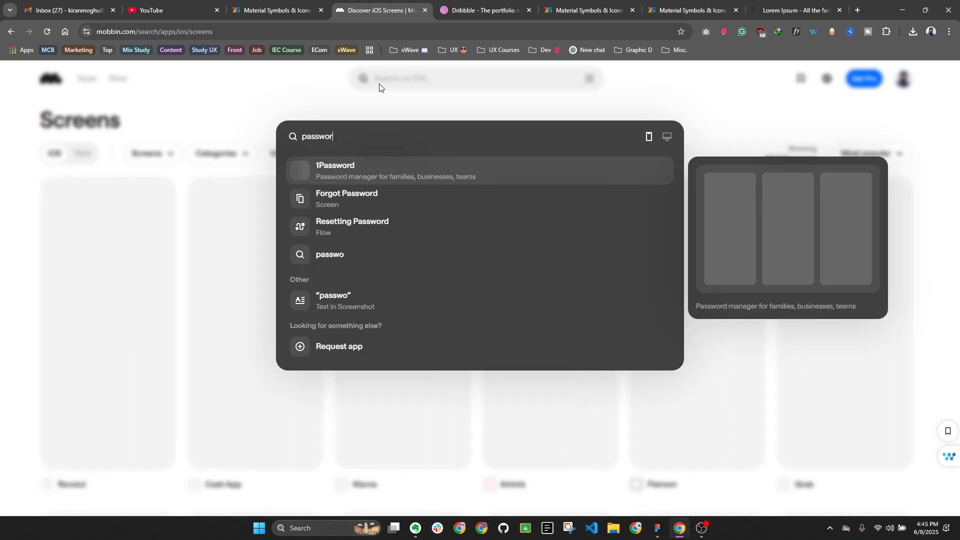
text(d)
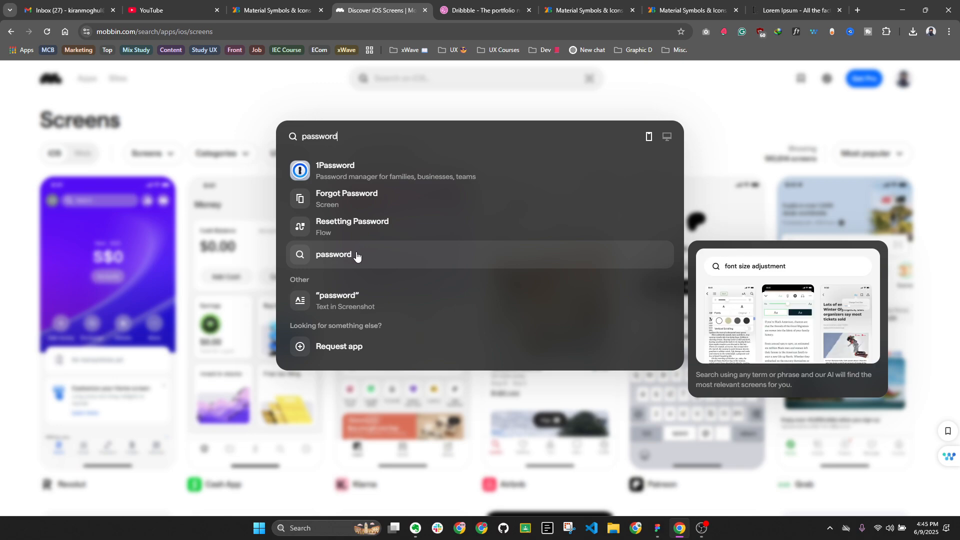
key(Escape)
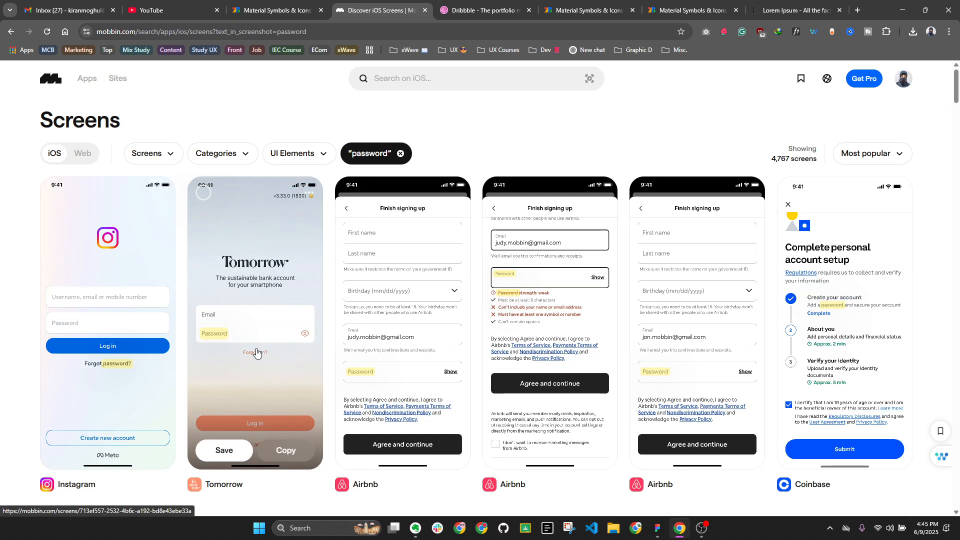
scroll(279, 333, down, 1)
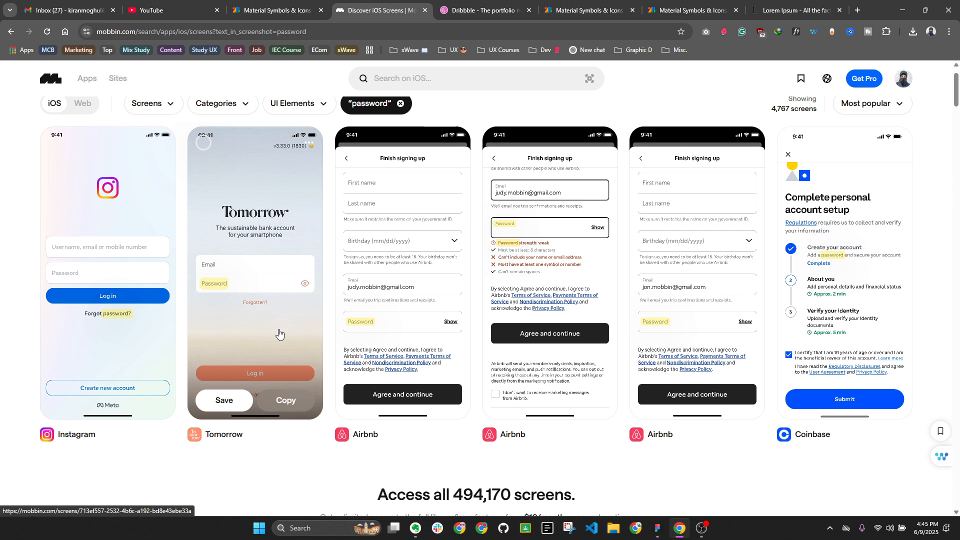
scroll(278, 334, up, 1)
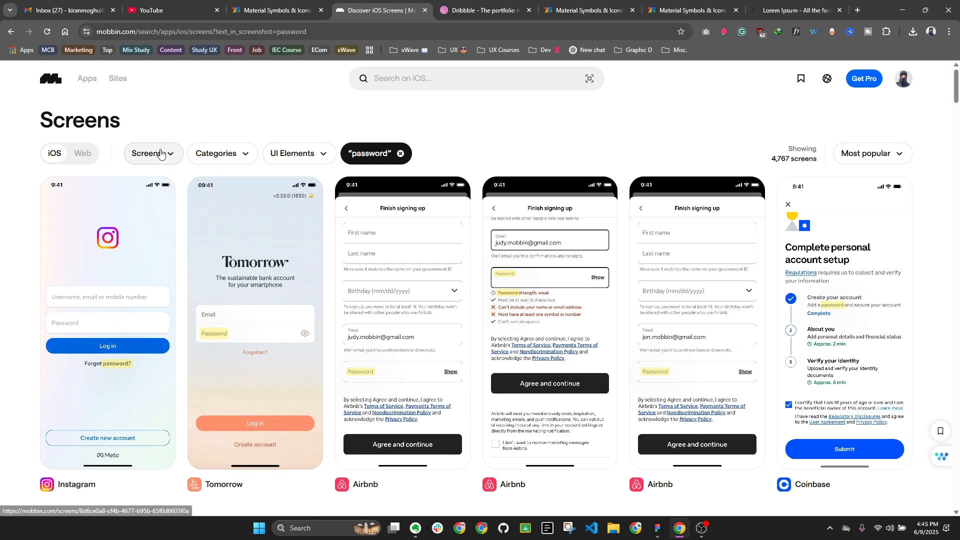
Filter the results to Signup screens
click(161, 154)
text(sin)
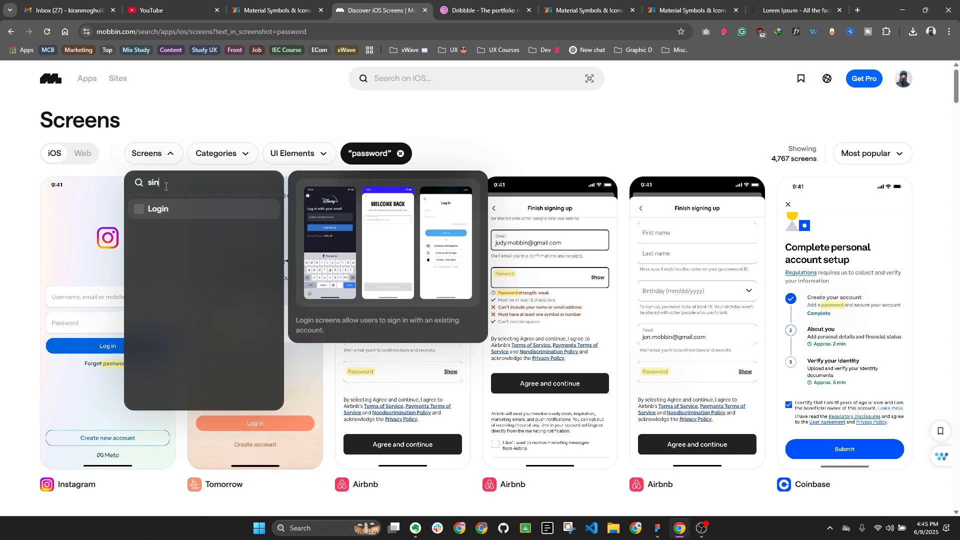
key(BackSpace)
text(gn)
click(152, 210)
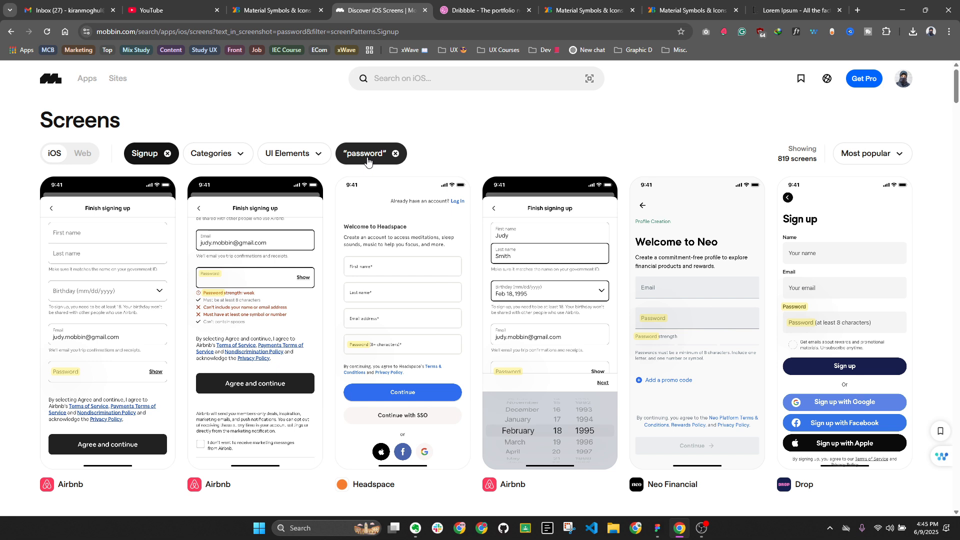
Narrow the screens to the Education category
mouse_move(300, 279)
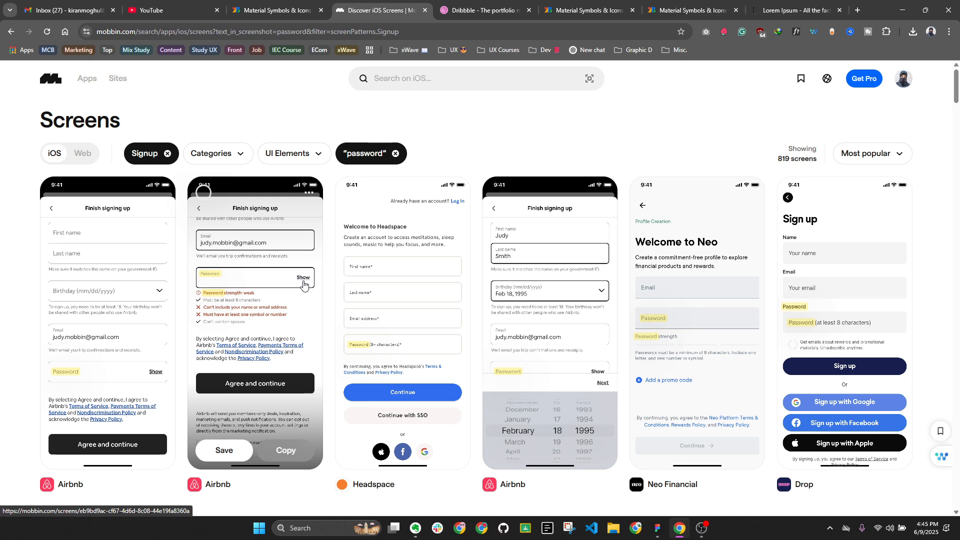
mouse_move(753, 306)
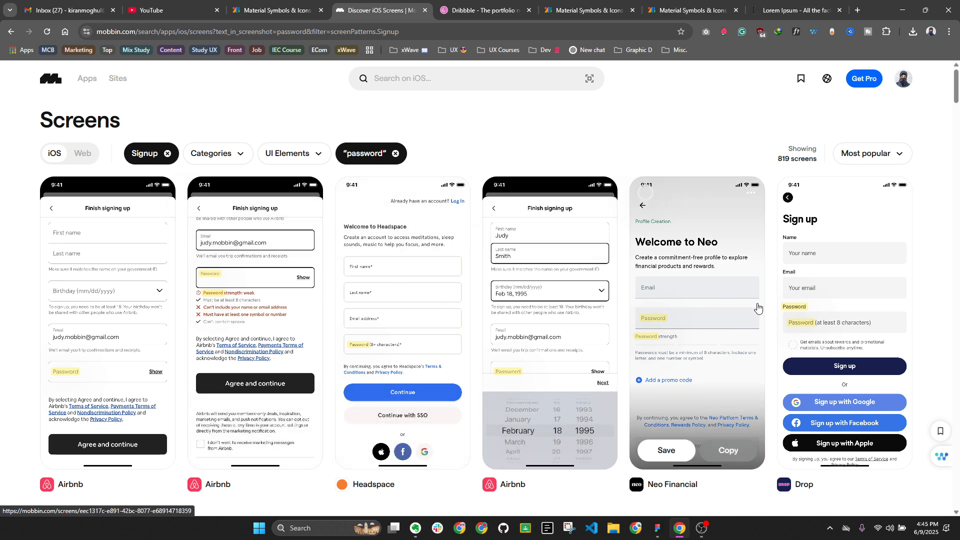
scroll(574, 315, down, 1)
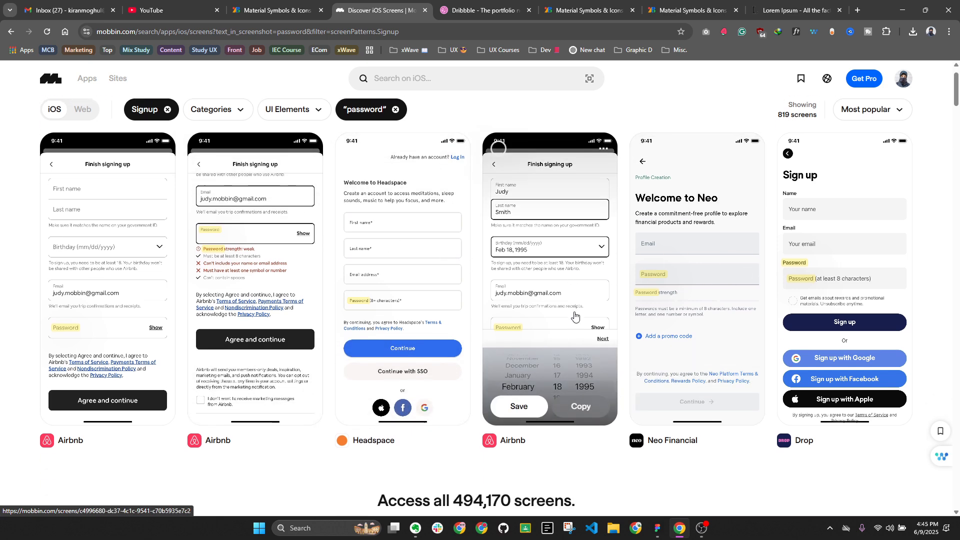
scroll(575, 314, up, 1)
click(236, 153)
text(ed)
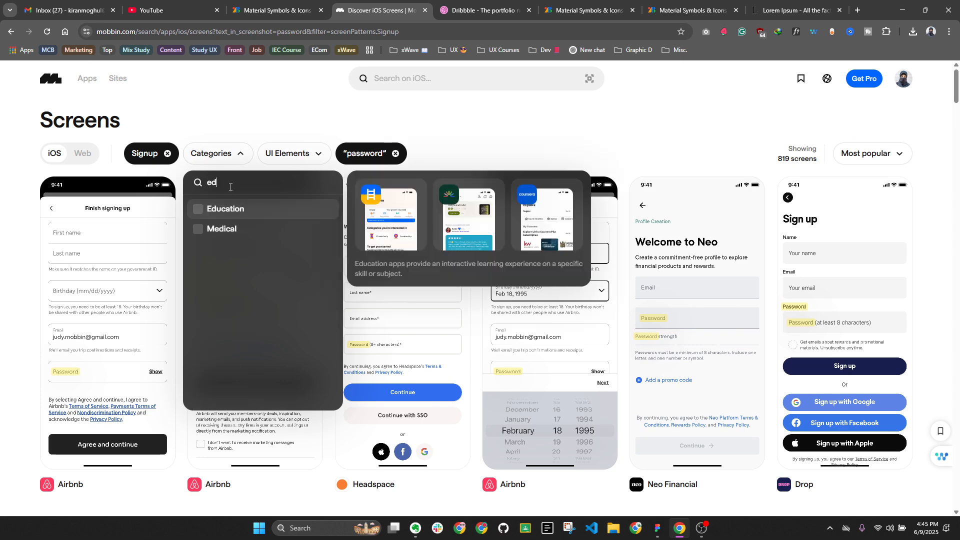
click(235, 210)
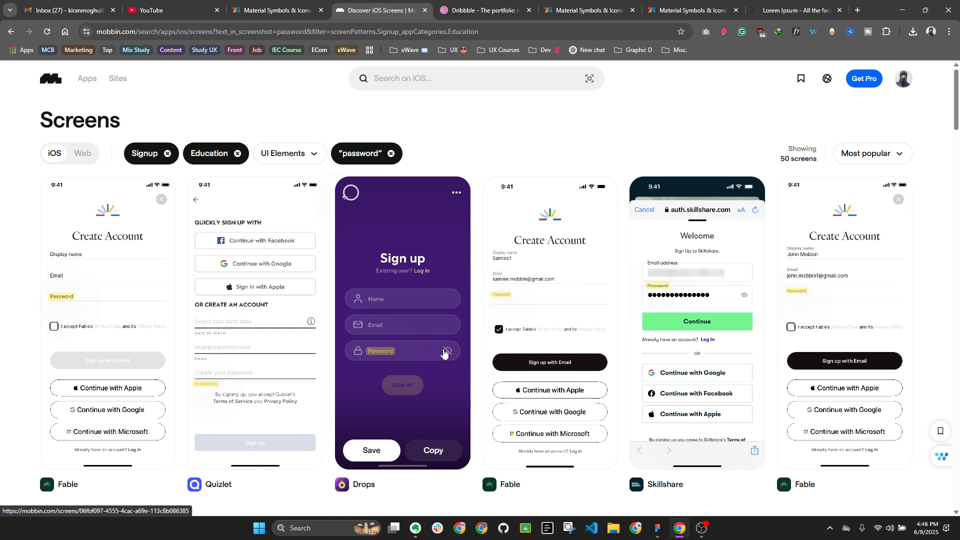
Search Material Symbols for 'eye' and copy the Visibility Off icon
click(690, 10)
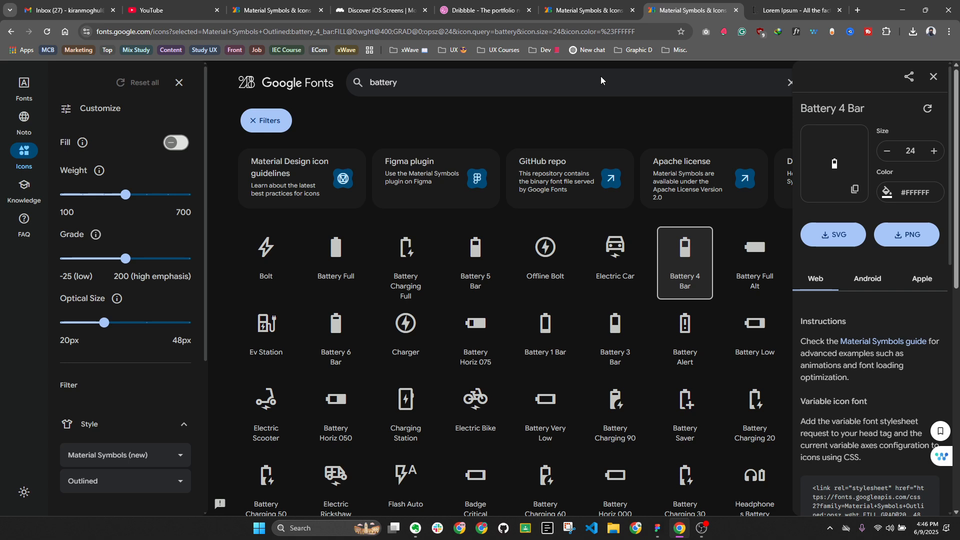
click(406, 86)
text(eye)
key(Return)
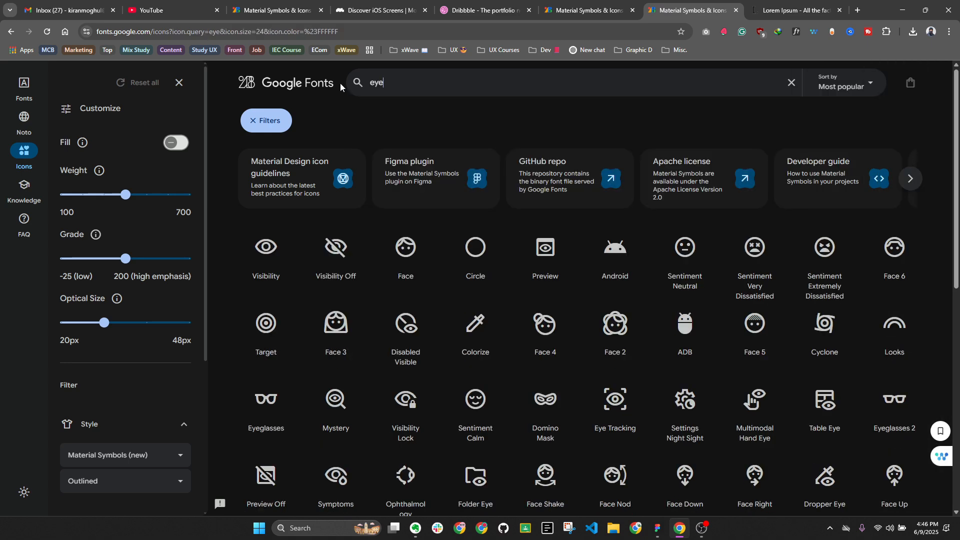
click(332, 247)
click(853, 198)
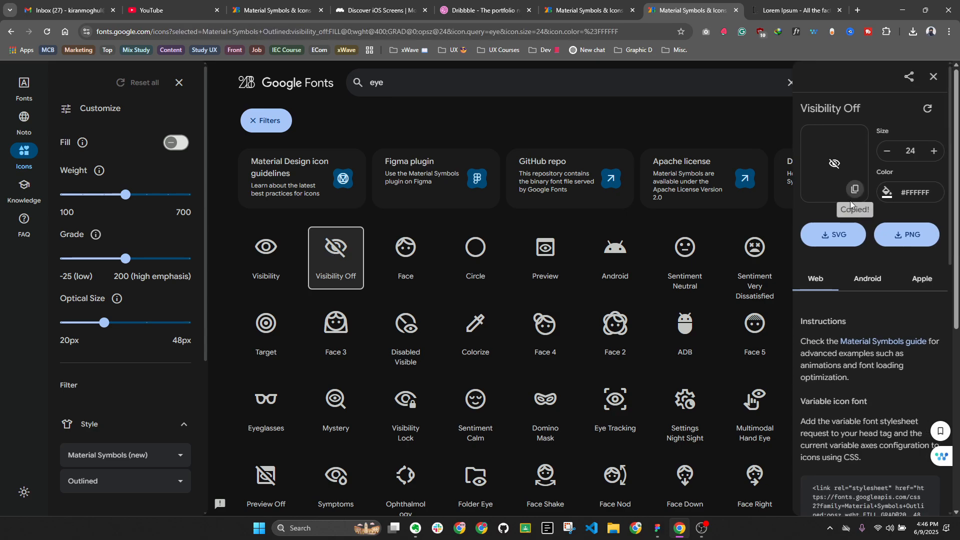
click(658, 529)
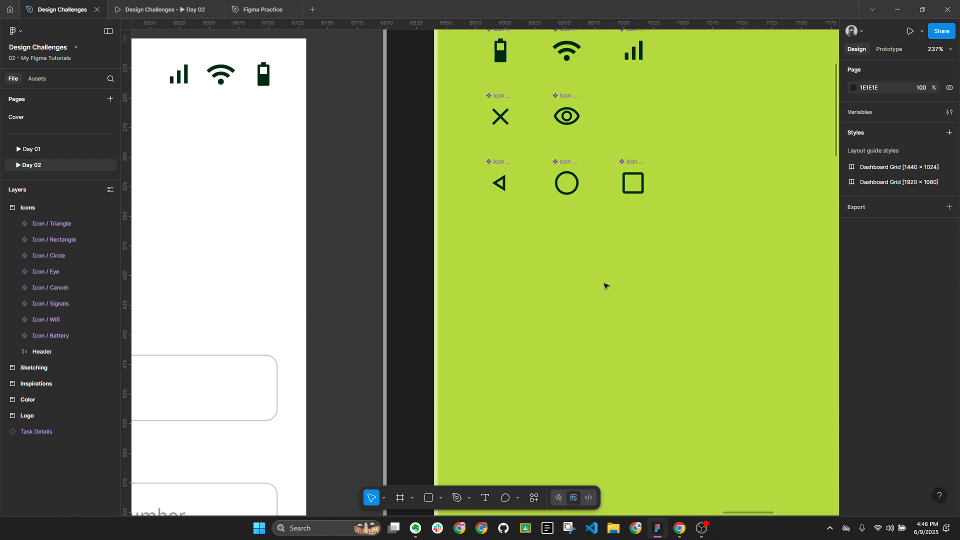
Paste the crossed-out eye beside the eye icon, remove its white fill, and color it dark green
key(ctrl+v)
drag(477, 243, 631, 90)
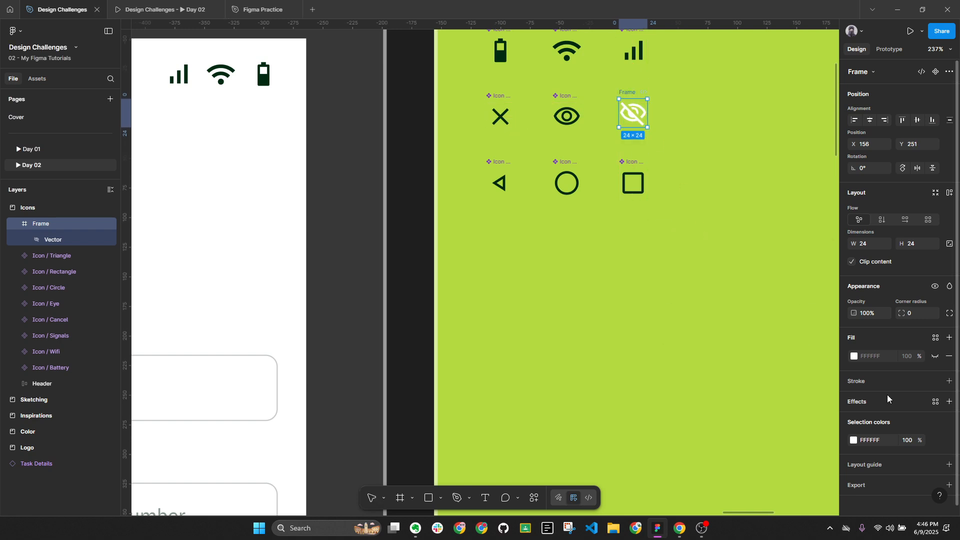
click(950, 356)
click(854, 417)
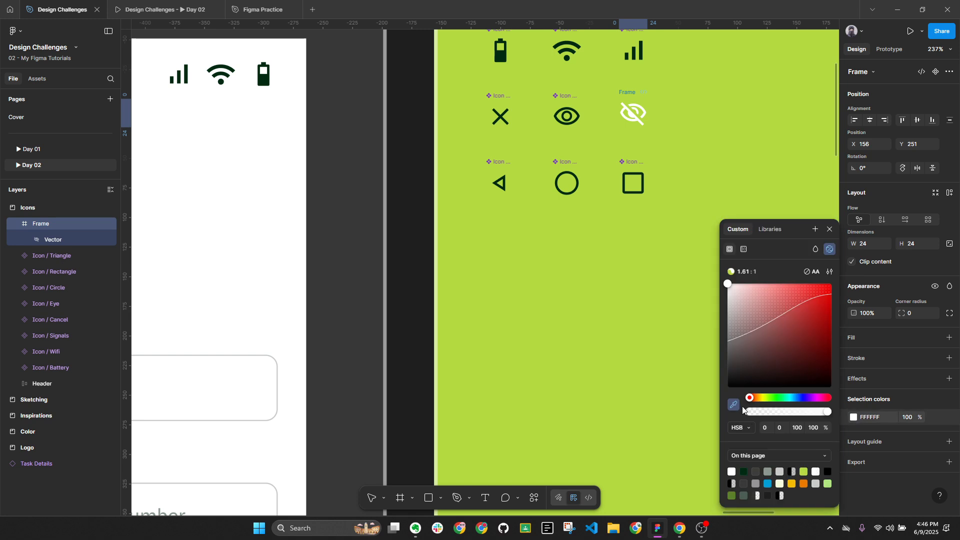
click(734, 404)
scroll(642, 157, up, 1)
scroll(642, 157, up, 5)
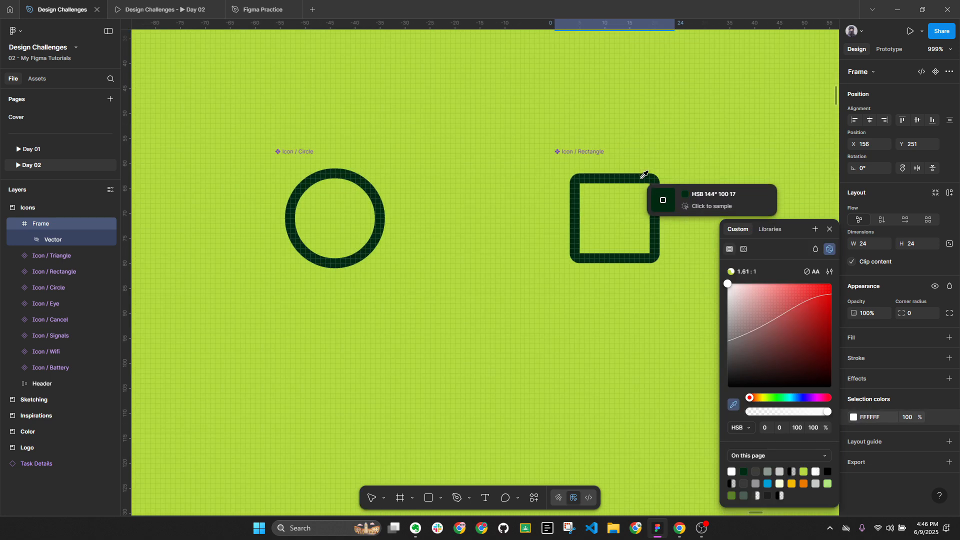
click(643, 189)
scroll(633, 207, down, 3)
scroll(633, 207, down, 3)
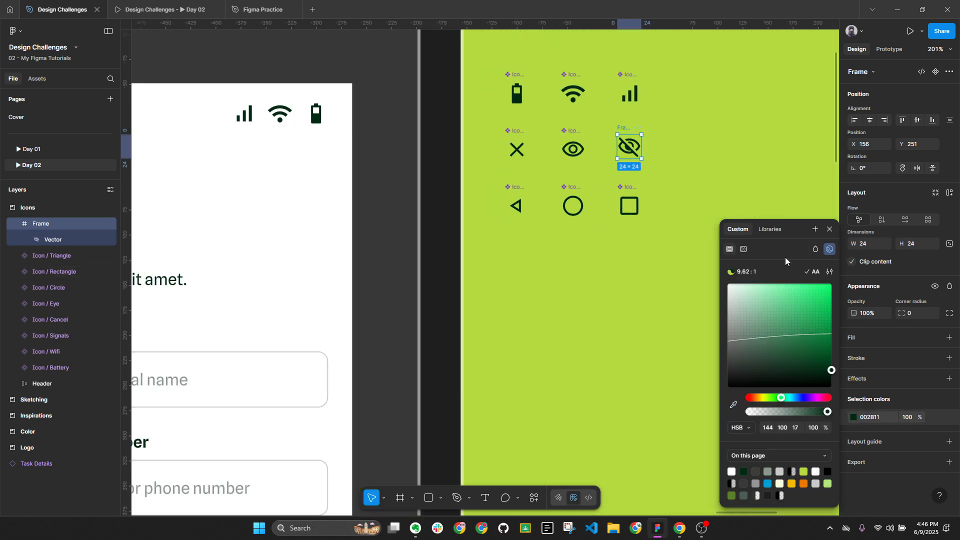
click(830, 229)
Toggle the eye icon's ready-for-dev status on and back off
click(573, 149)
key(ctrl+alt+e)
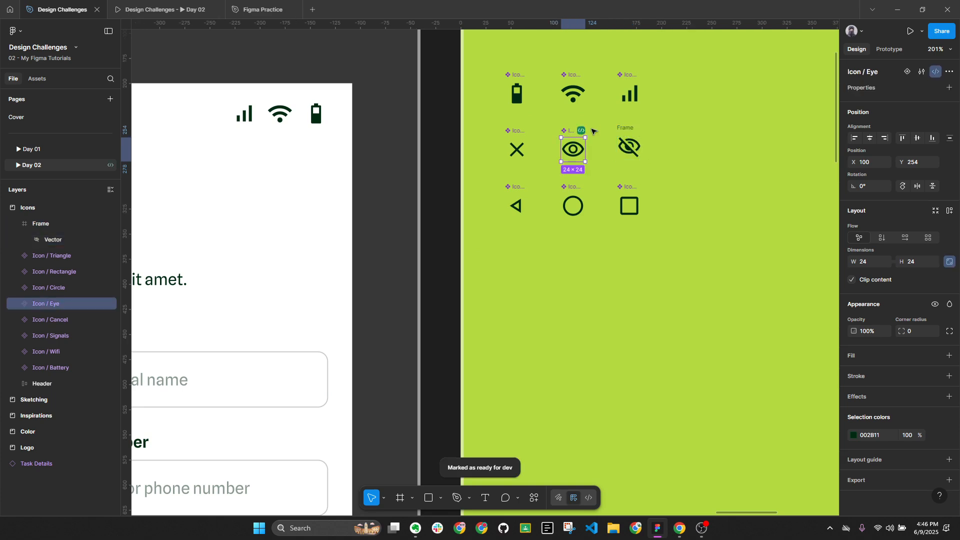
scroll(595, 133, up, 2)
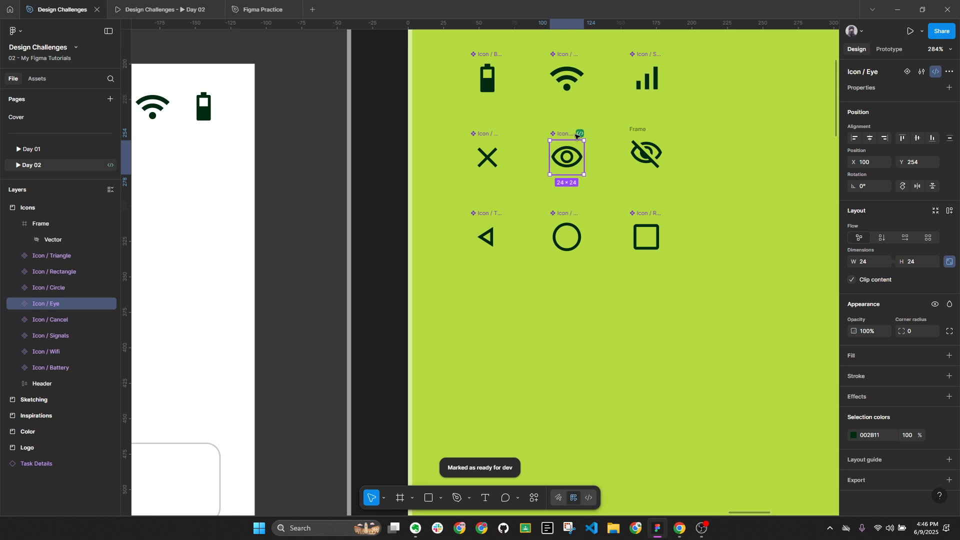
click(576, 135)
click(575, 184)
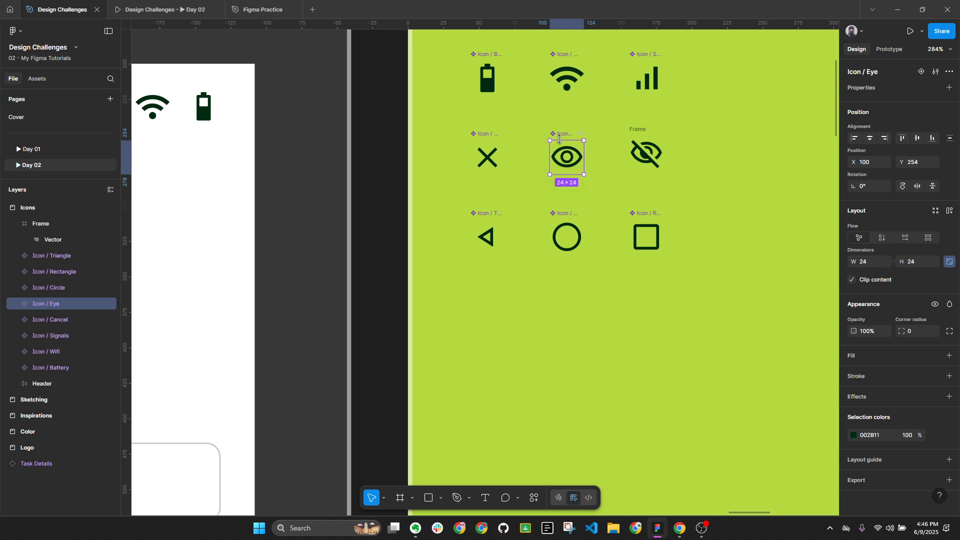
Rename the new icon 'Icon / Visibility Off' and the eye icon 'Icon / Visibility On'
double_click(562, 133)
key(ctrl+c)
click(638, 129)
double_click(641, 129)
key(ctrl+v)
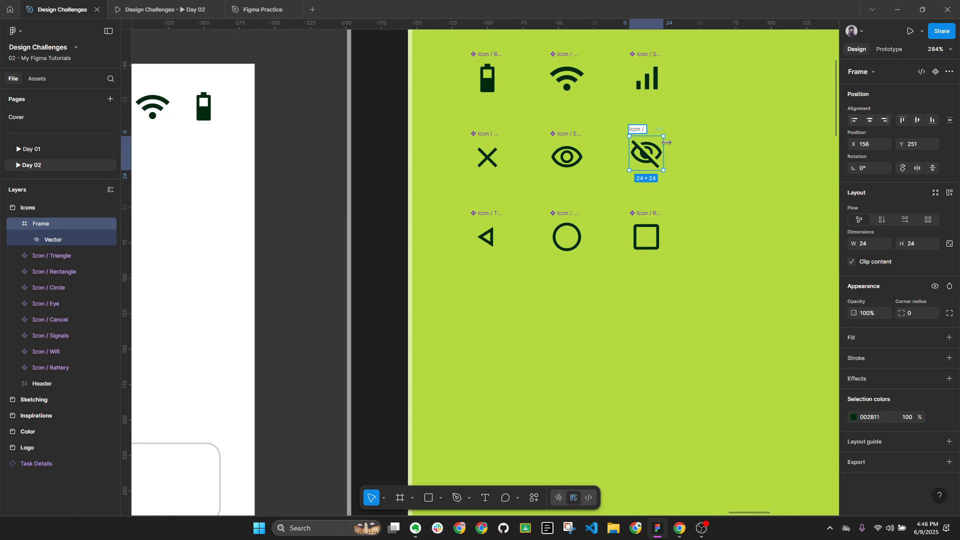
text(ty Off)
click(566, 134)
double_click(569, 134)
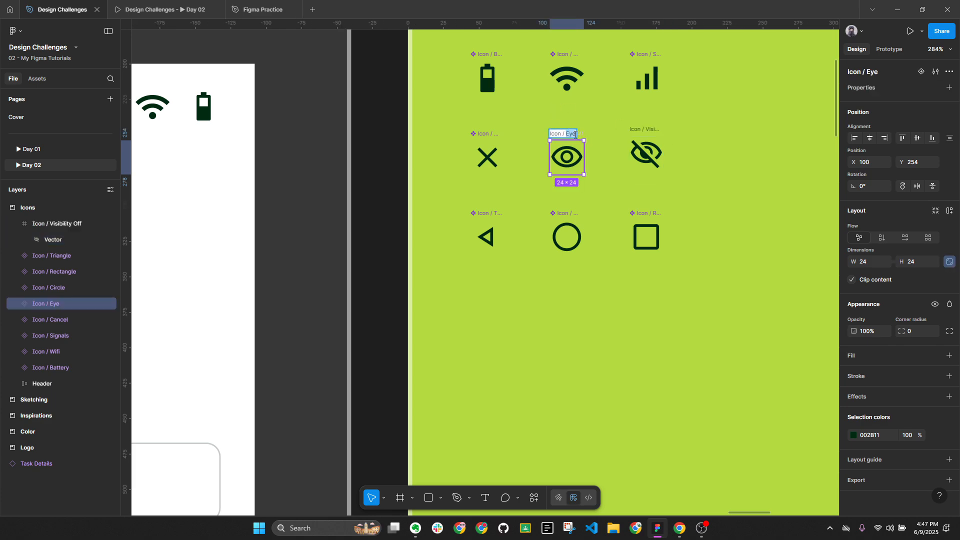
text(Visibility On)
key(Return)
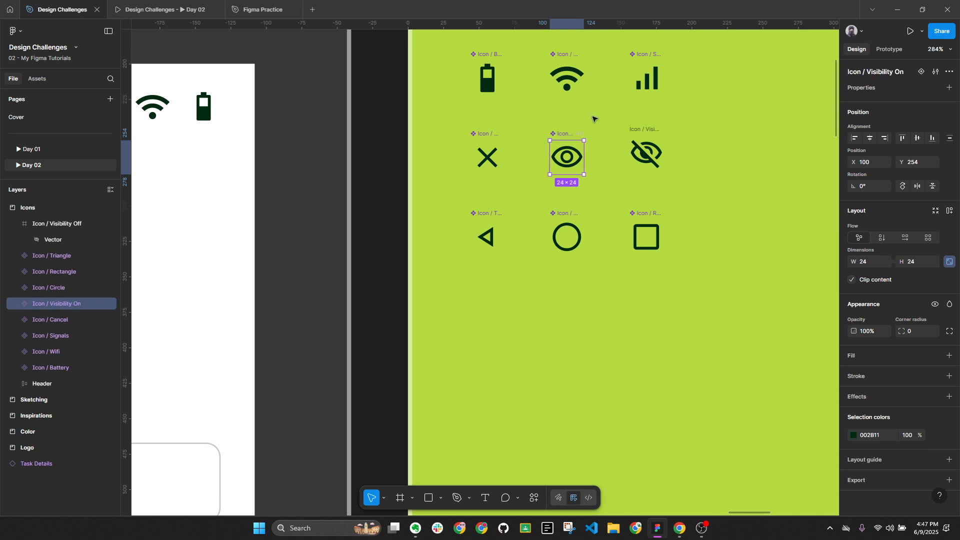
Align Icon / Visibility Off with the eye icon, make it a component, and duplicate it
click(653, 128)
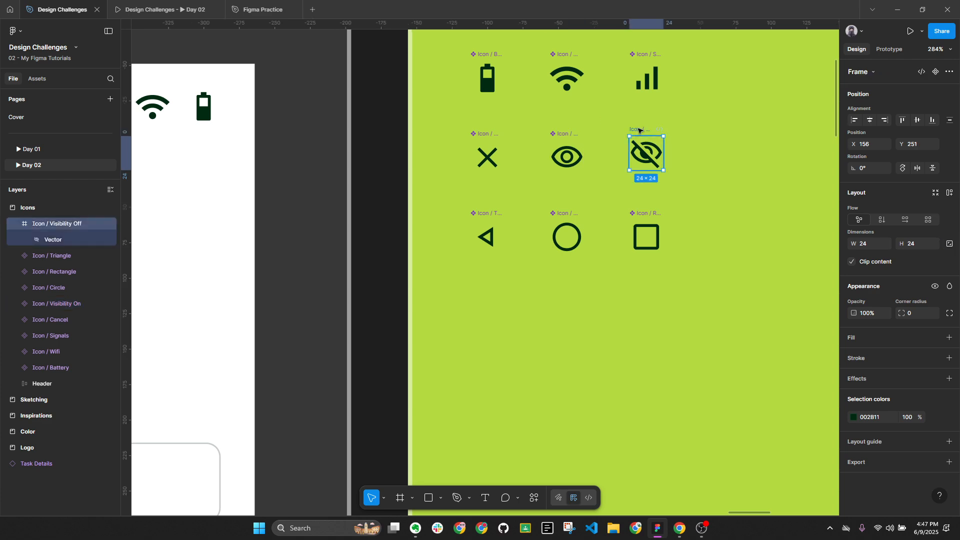
drag(641, 131, 641, 136)
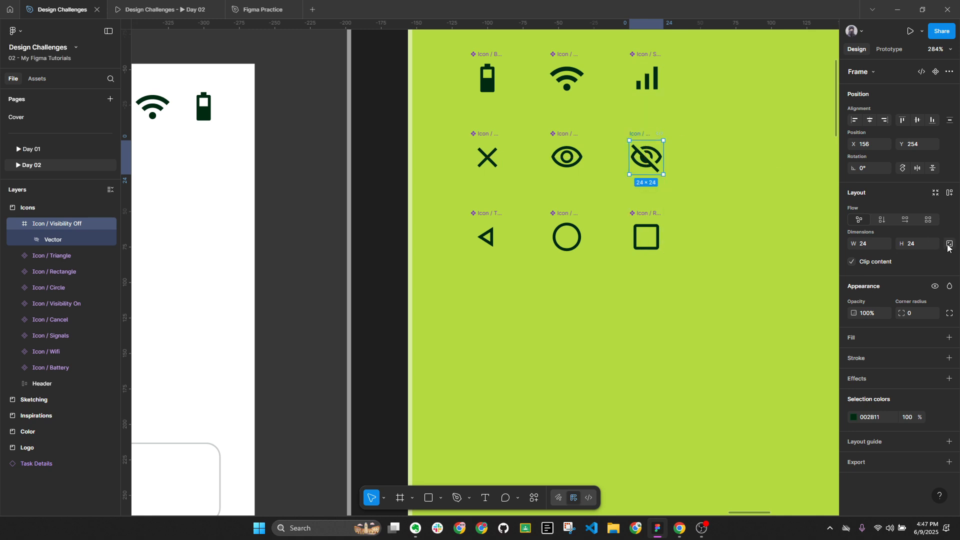
click(936, 72)
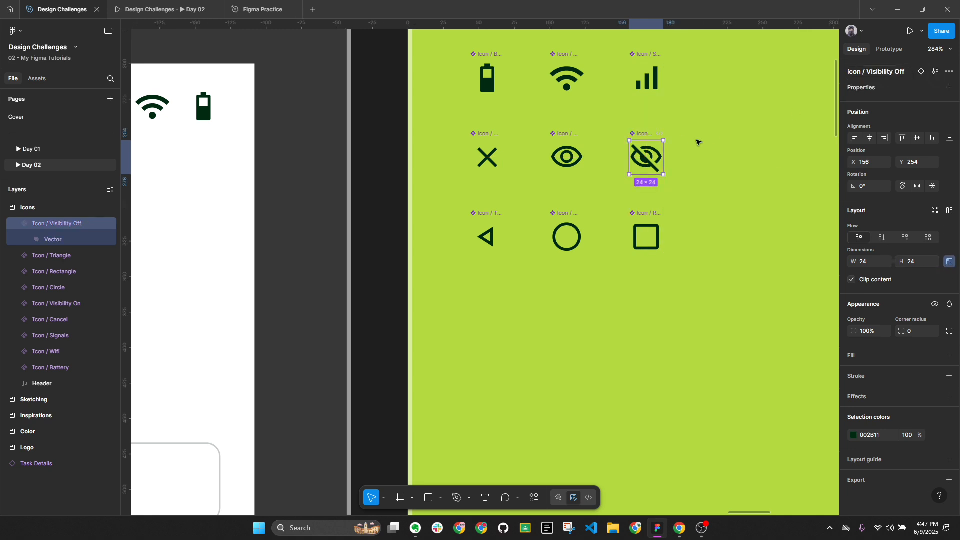
drag(642, 135, 775, 232)
Delete the stray Visibility Off copy and paste the icon into the Enter a password field
key(Delete)
ctrl+scroll(781, 237, down, 5)
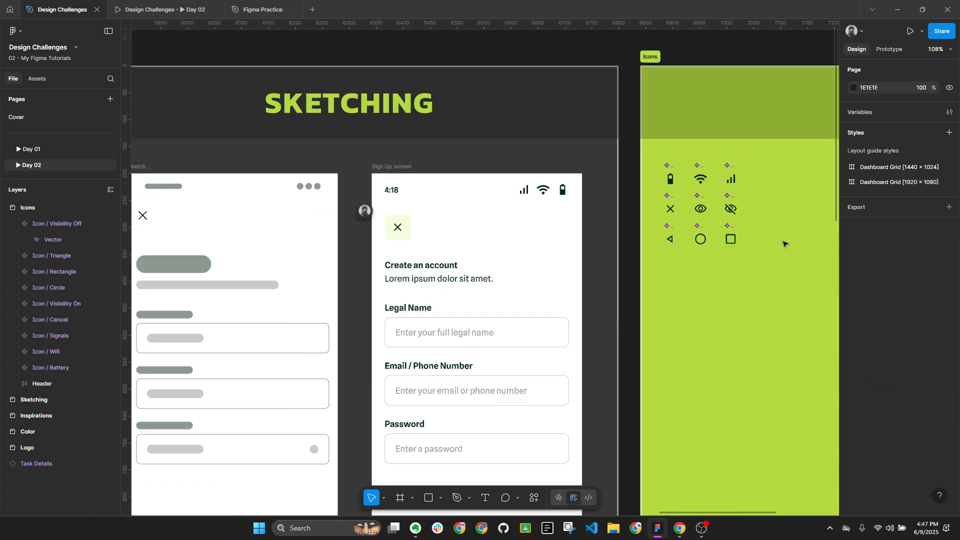
scroll(506, 341, down, 3)
click(497, 328)
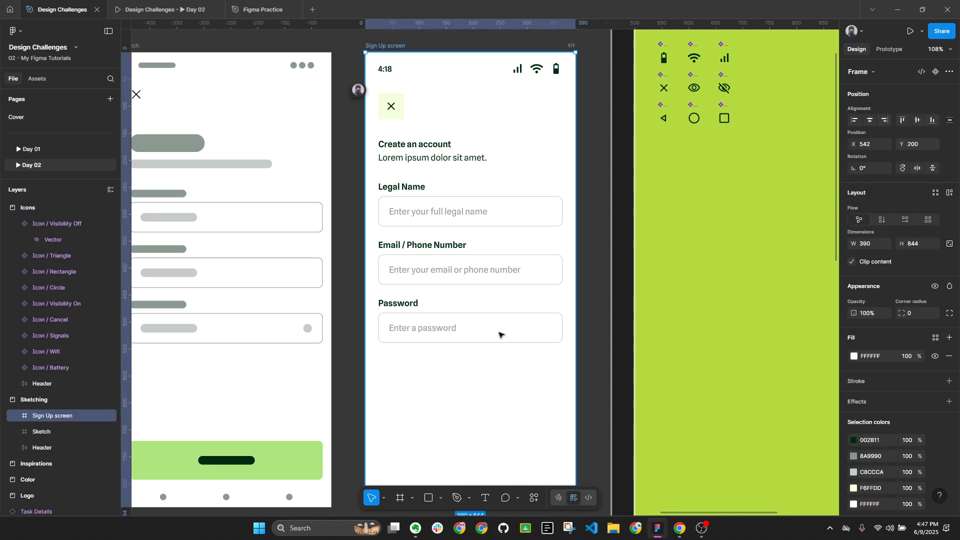
double_click(511, 323)
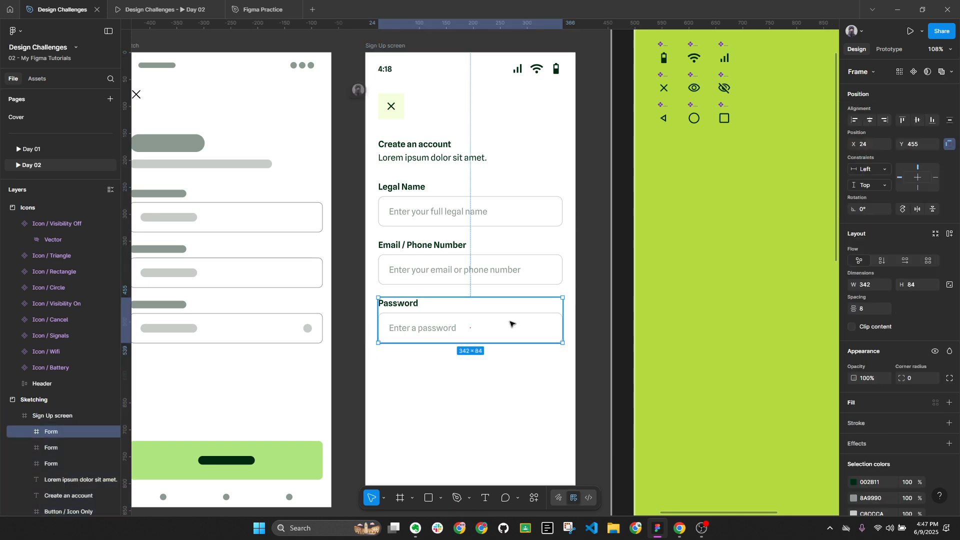
double_click(511, 323)
key(Escape)
drag(460, 316, 468, 260)
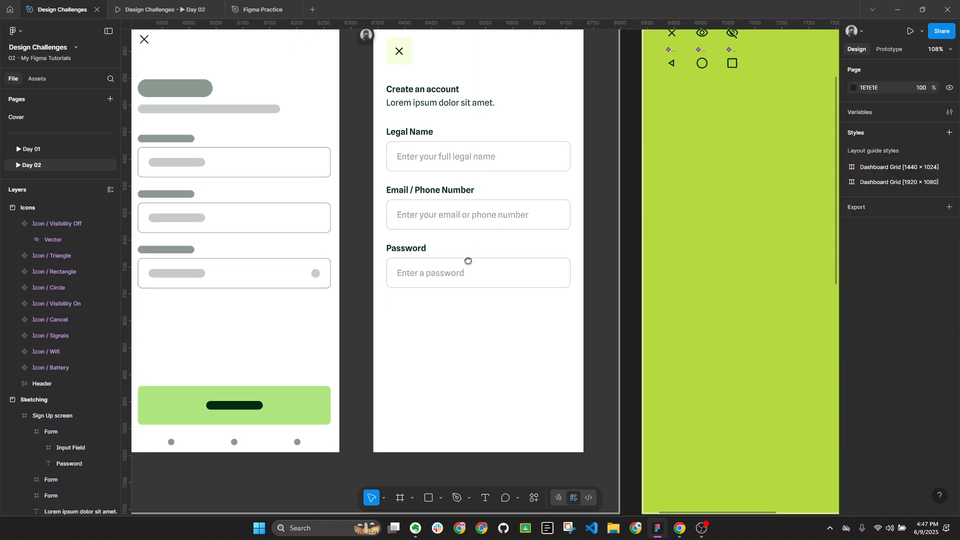
ctrl+click(442, 262)
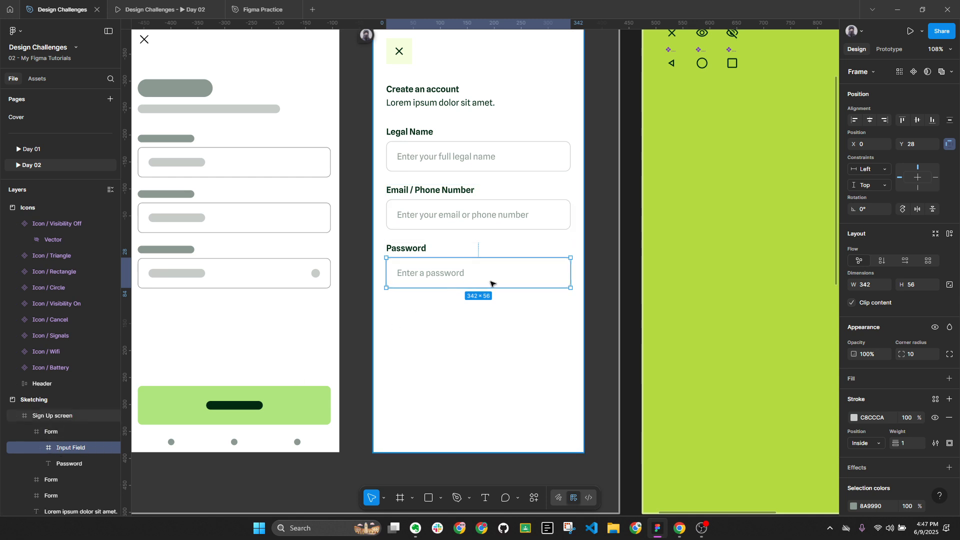
key(ctrl+v)
Centre the eye icon vertically in the password field and nudge it toward the right edge
scroll(525, 273, up, 3)
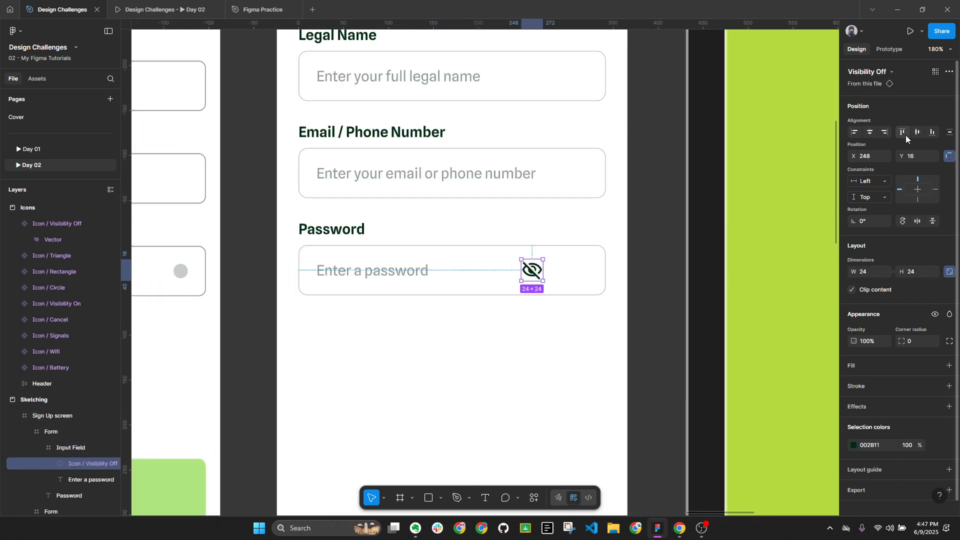
click(914, 132)
key(Right)
key(shift+Right)
key(shift+Right)
key(shift+Right)
key(shift+Right)
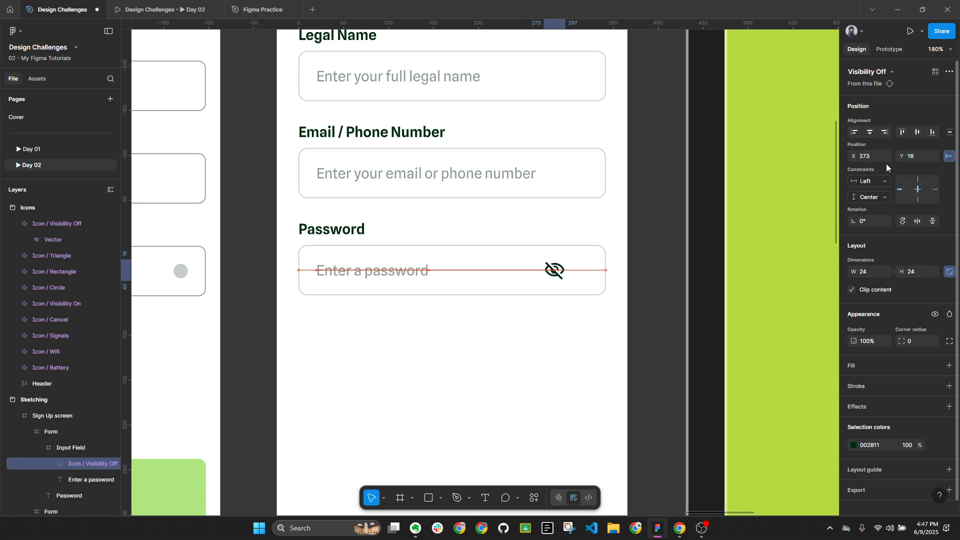
click(423, 270)
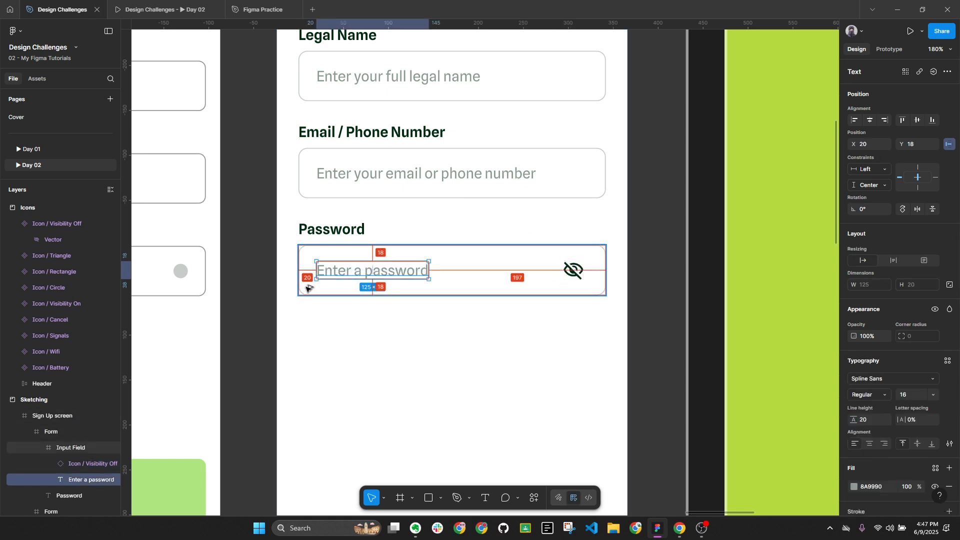
click(574, 273)
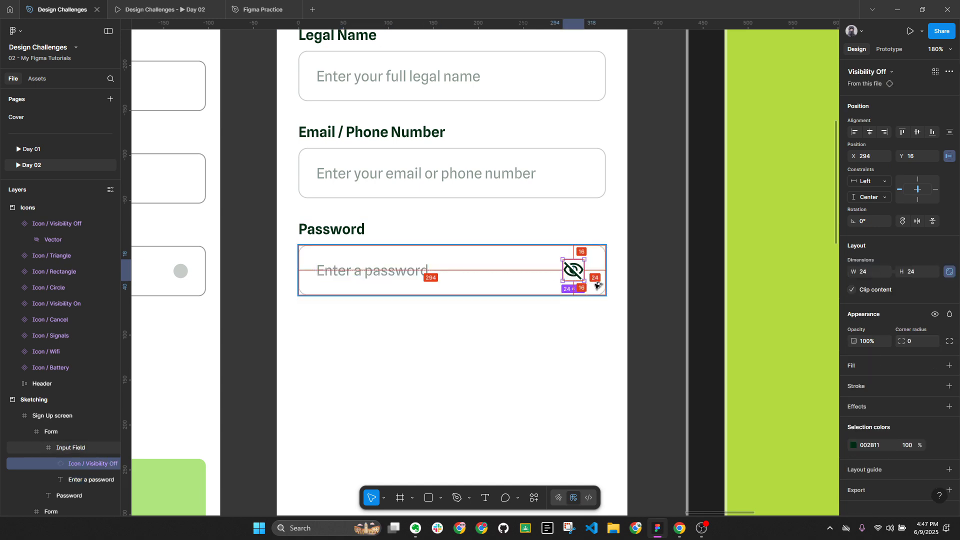
key(Right)
key(Right)
key(Right)
key(Right)
key(Right)
key(Right)
key(Right)
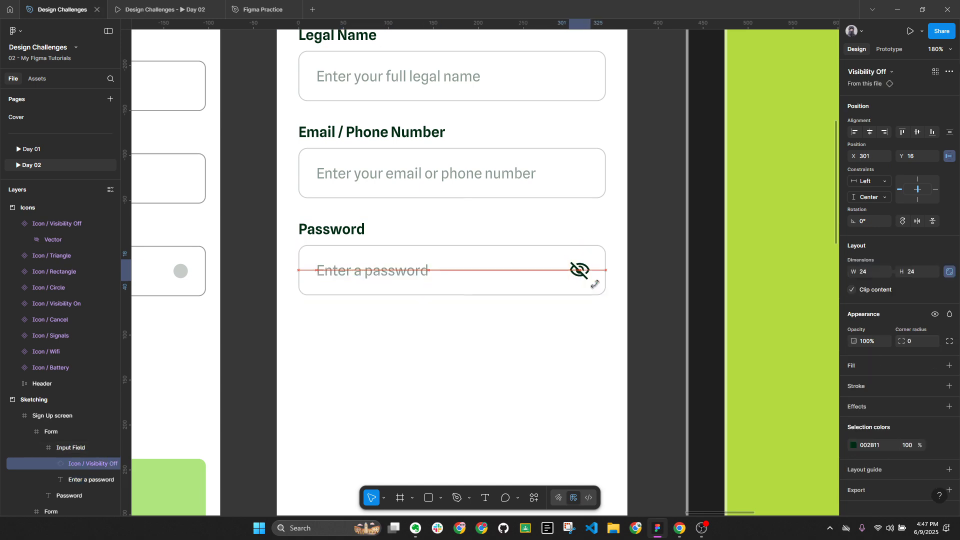
key(Left)
key(Left)
key(Left)
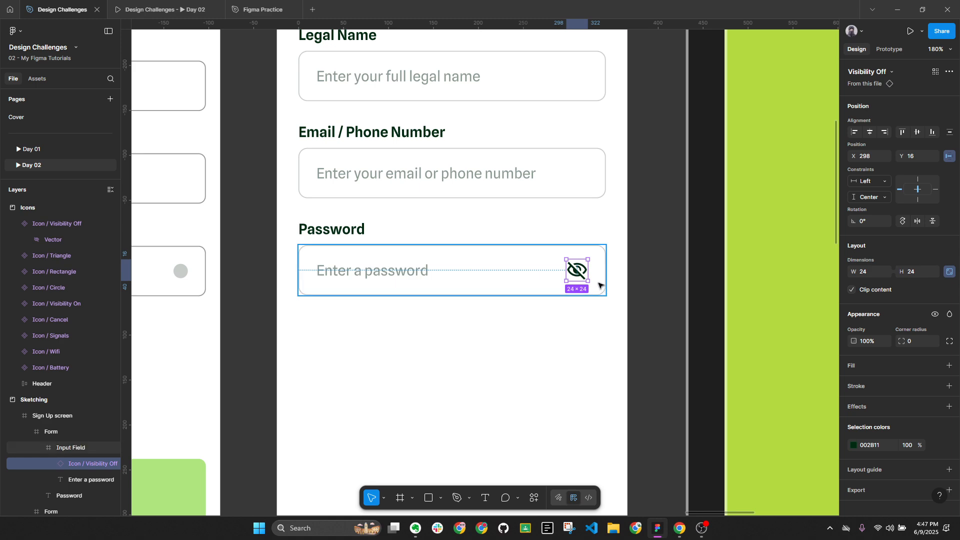
key(Right)
key(Right)
key(Right)
key(Right)
key(Right)
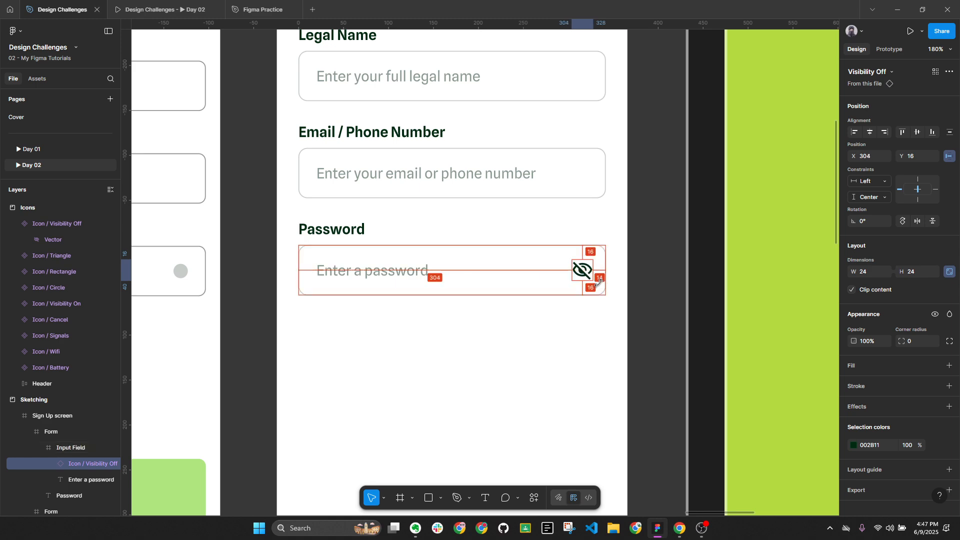
key(Left)
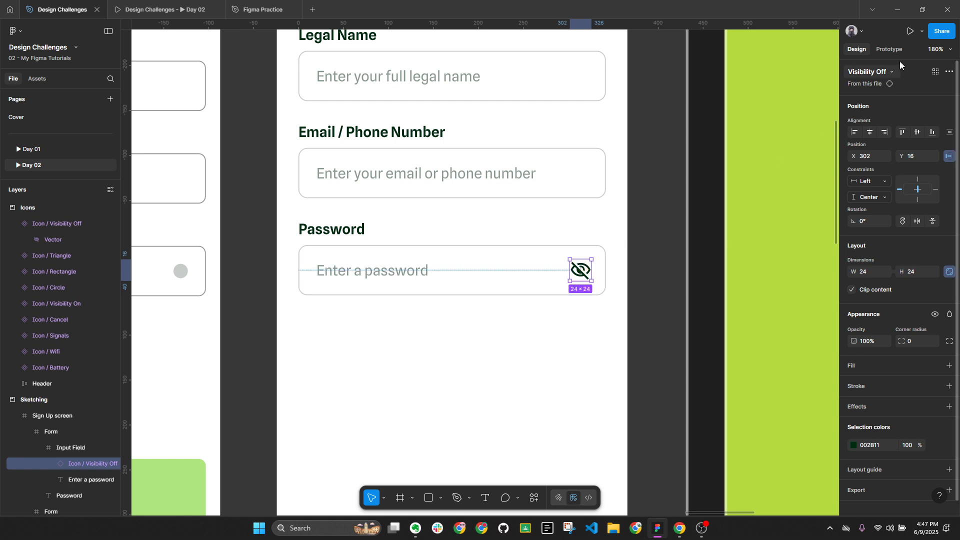
At 100% zoom, fine-tune the eye icon to X 298 at the field's right end
click(937, 49)
click(896, 143)
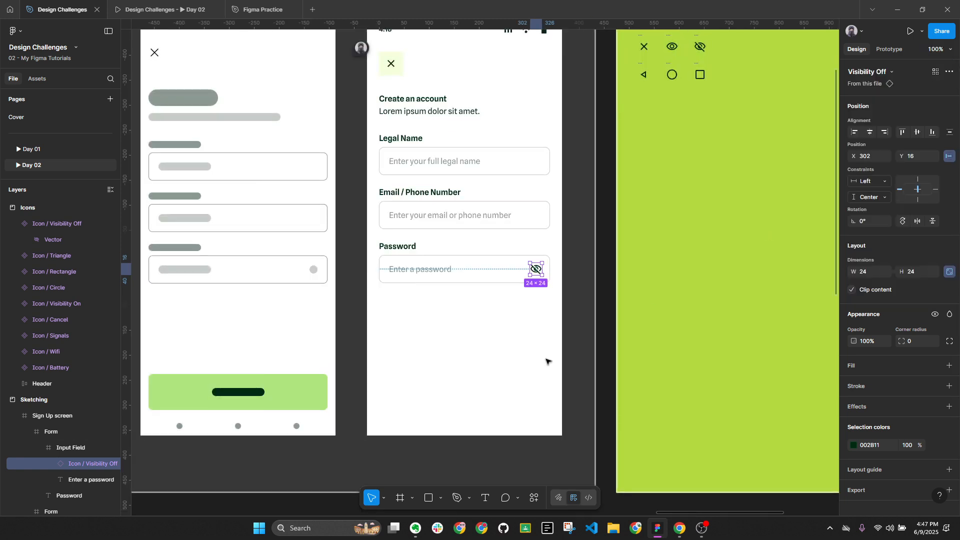
click(550, 380)
double_click(535, 269)
double_click(537, 270)
key(Escape)
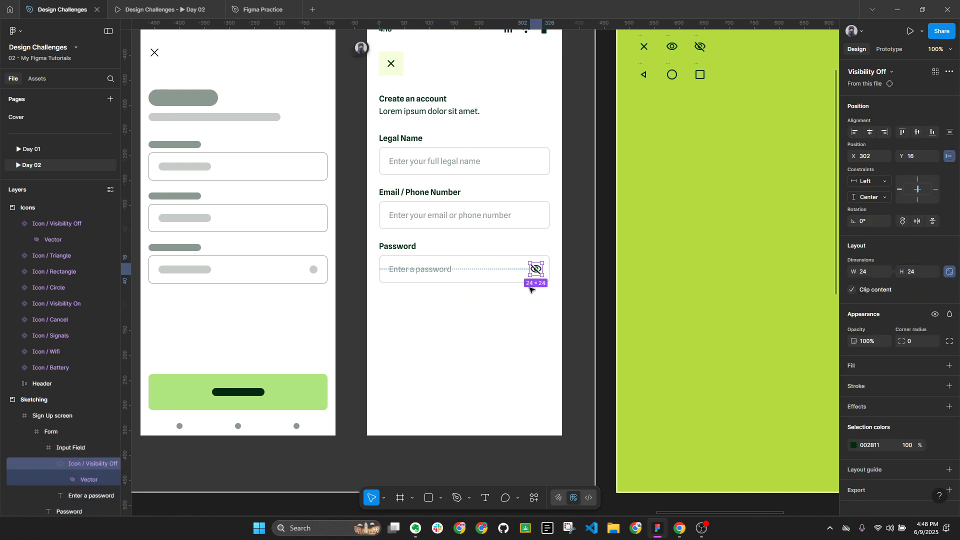
drag(536, 280, 530, 290)
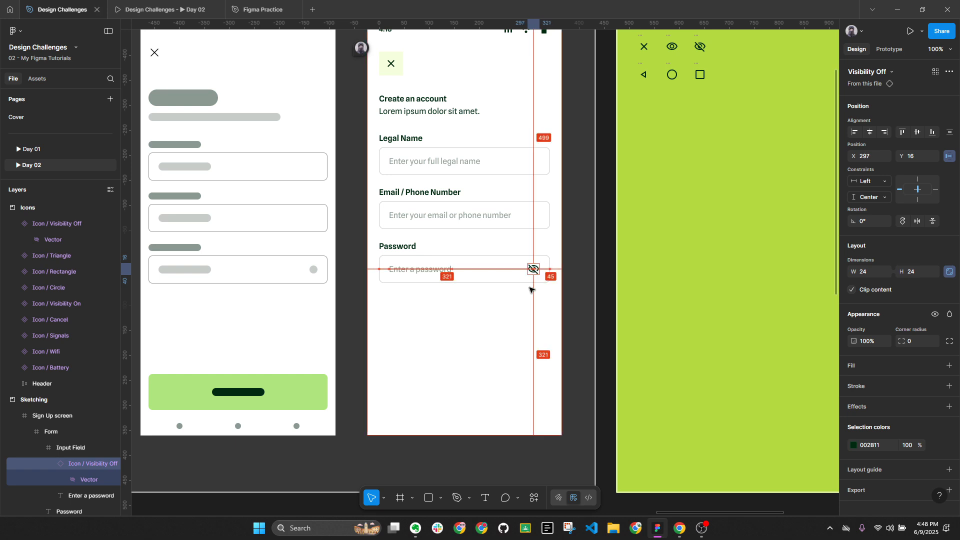
scroll(551, 269, up, 5)
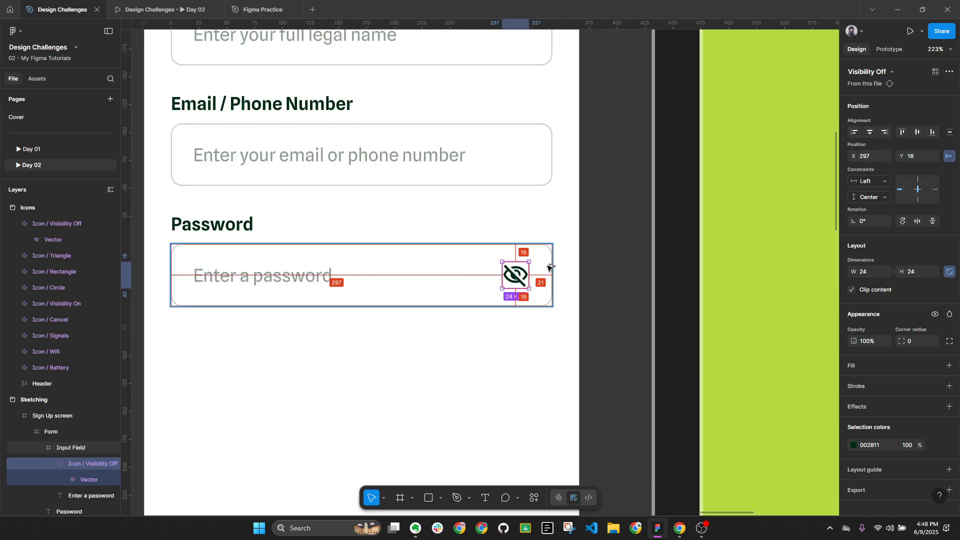
key(Right)
scroll(554, 271, down, 5)
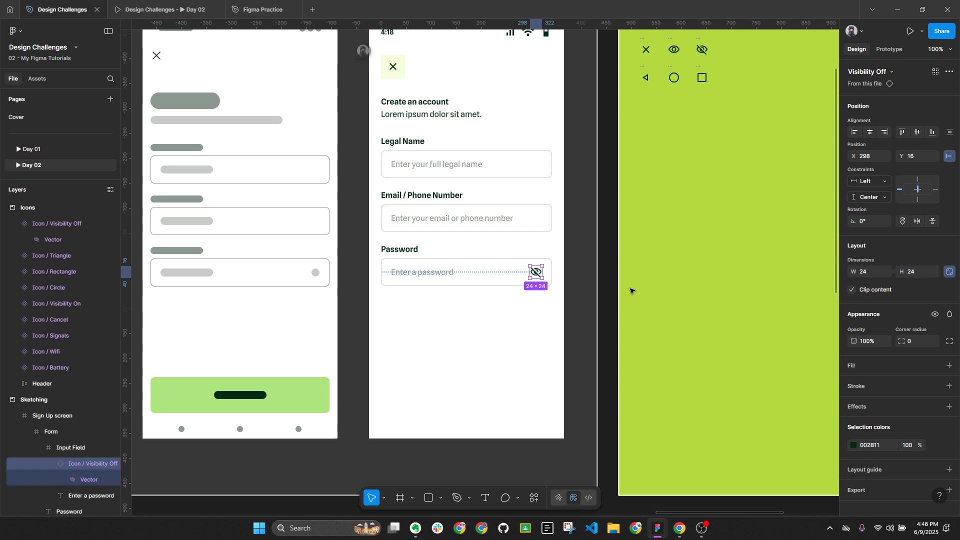
Compare with the Mobbin sign-up references, then reselect the eye icon in Figma
click(635, 450)
click(679, 529)
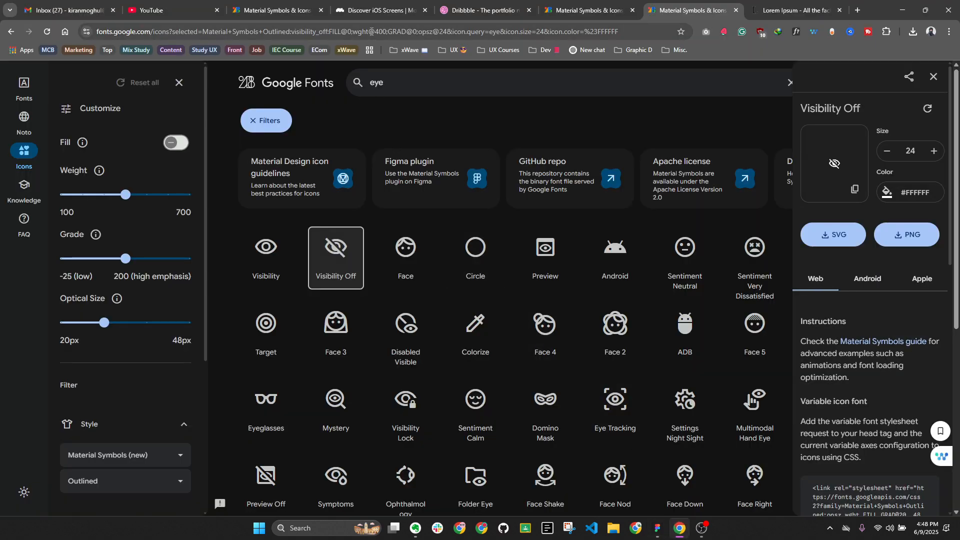
click(381, 10)
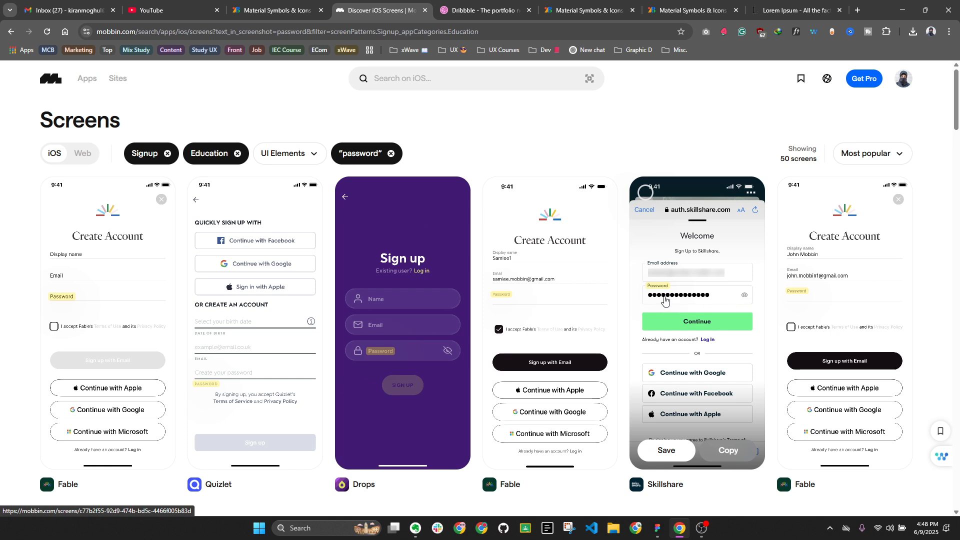
click(658, 528)
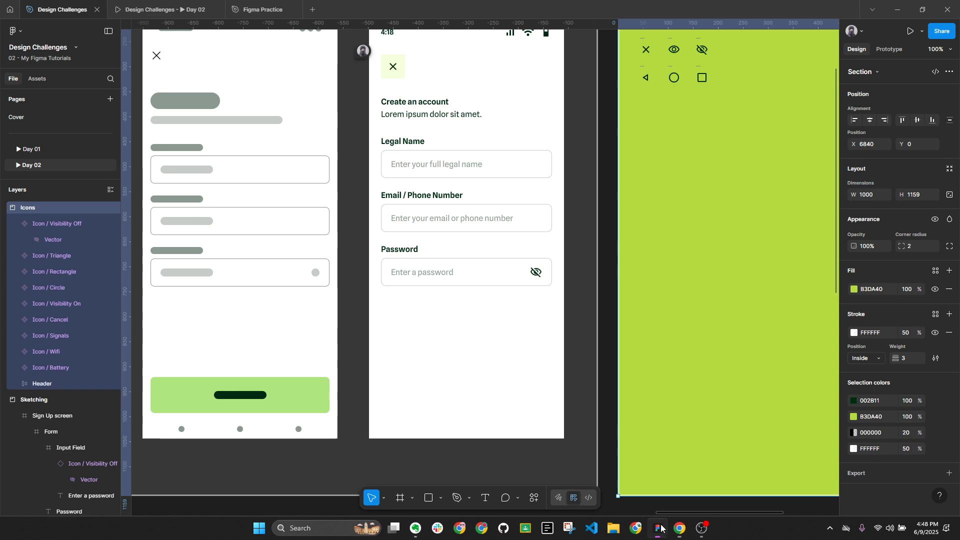
click(531, 276)
click(535, 273)
Recolour the eye icon to #4B5E53 by sampling the Secondary text swatch
scroll(537, 272, down, 15)
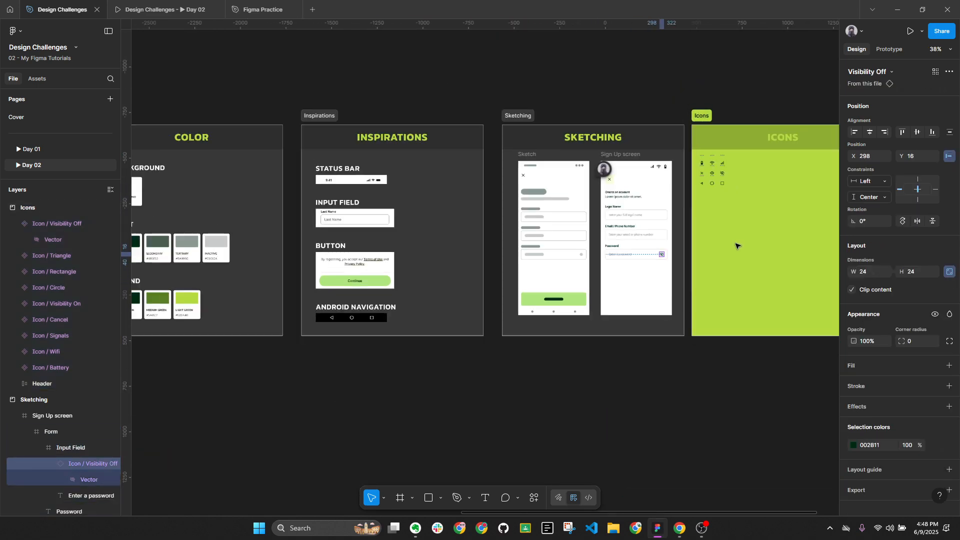
scroll(315, 245, up, 5)
scroll(351, 210, down, 4)
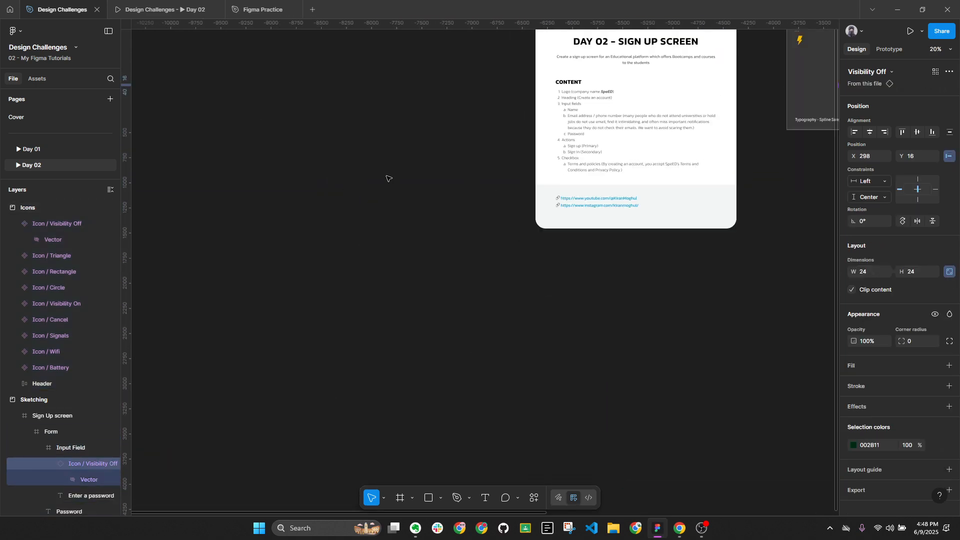
scroll(420, 135, down, 4)
scroll(504, 141, up, 6)
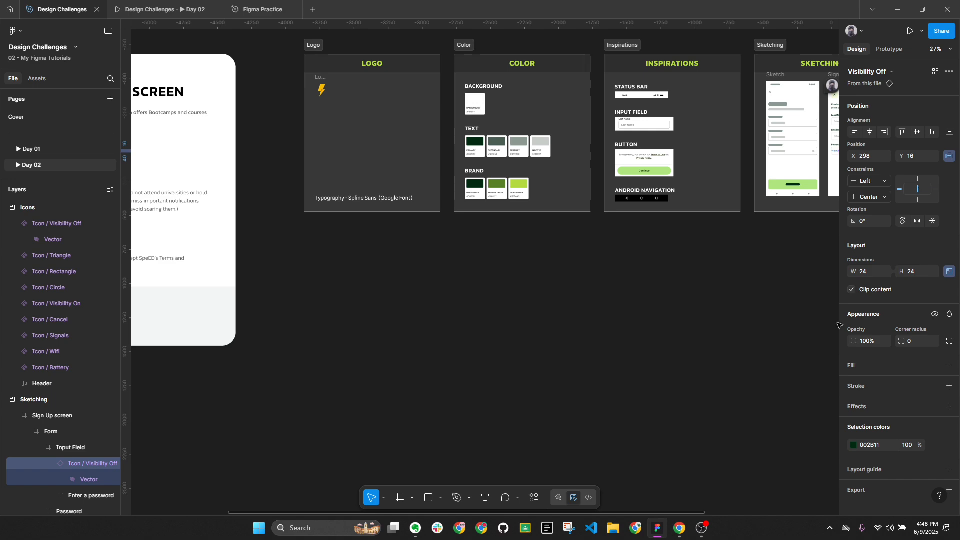
click(854, 445)
click(734, 405)
scroll(515, 145, up, 8)
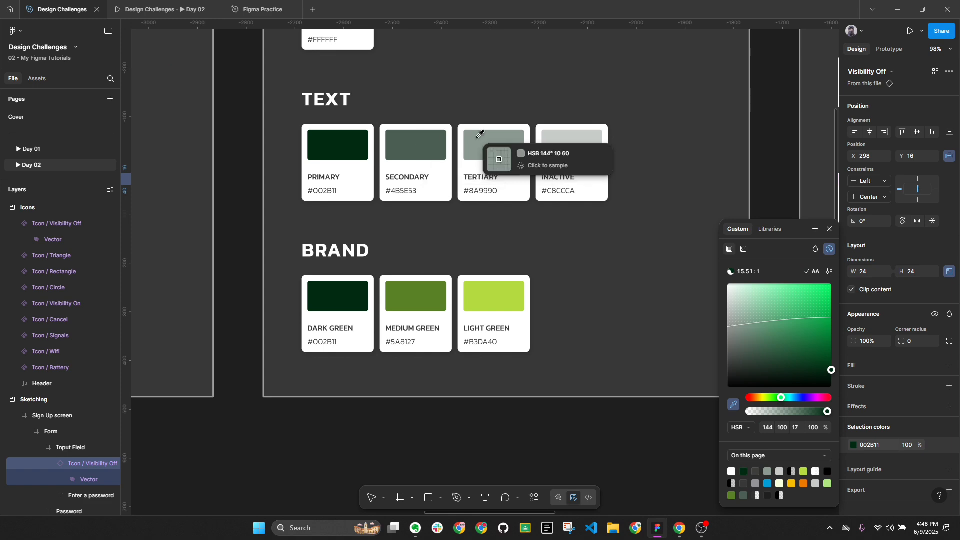
click(415, 143)
Close the colour picker and collapse all groups in the layer tree
scroll(447, 279, down, 8)
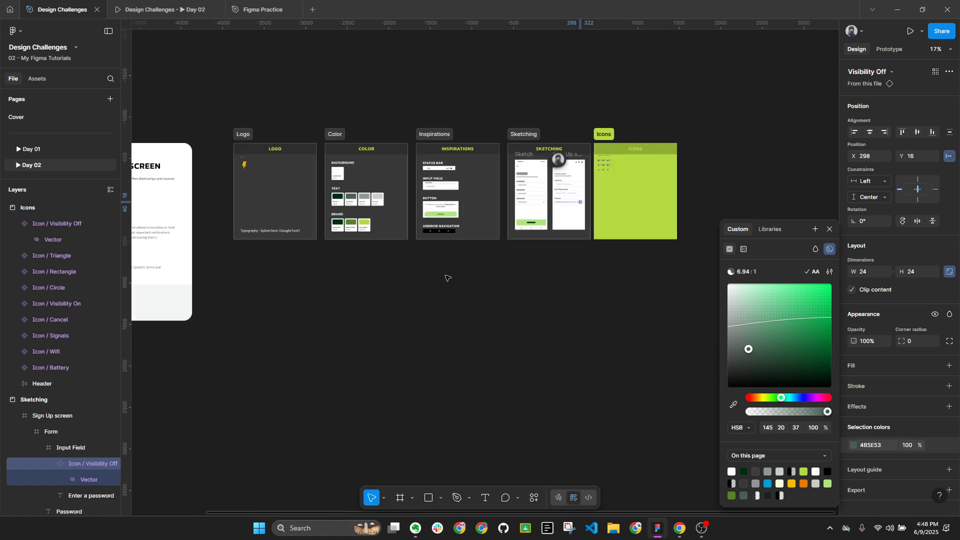
click(446, 278)
scroll(551, 236, up, 10)
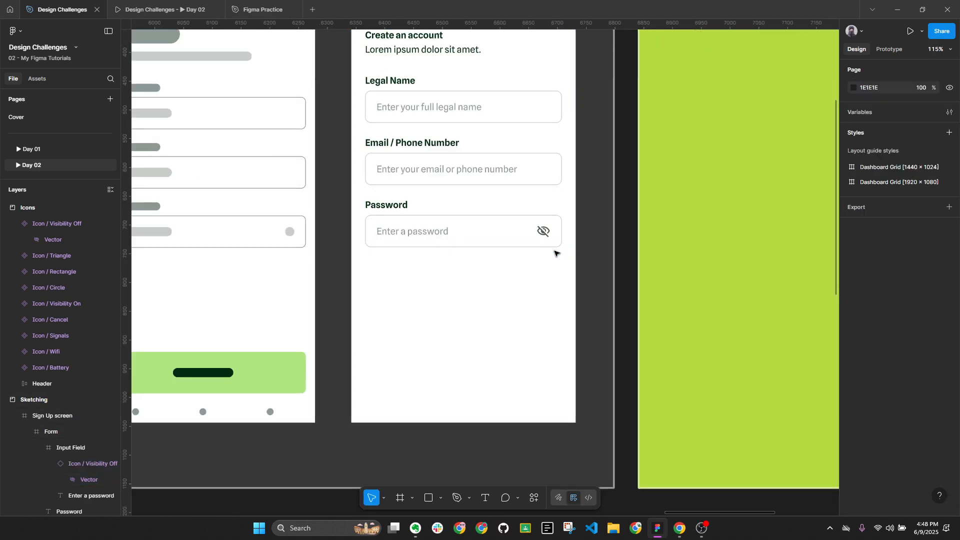
key(alt+l)
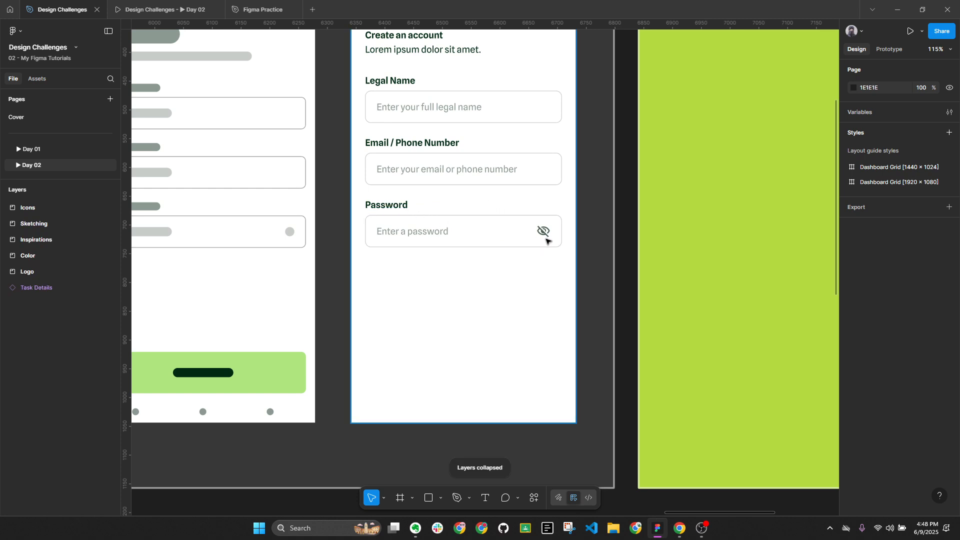
click(670, 531)
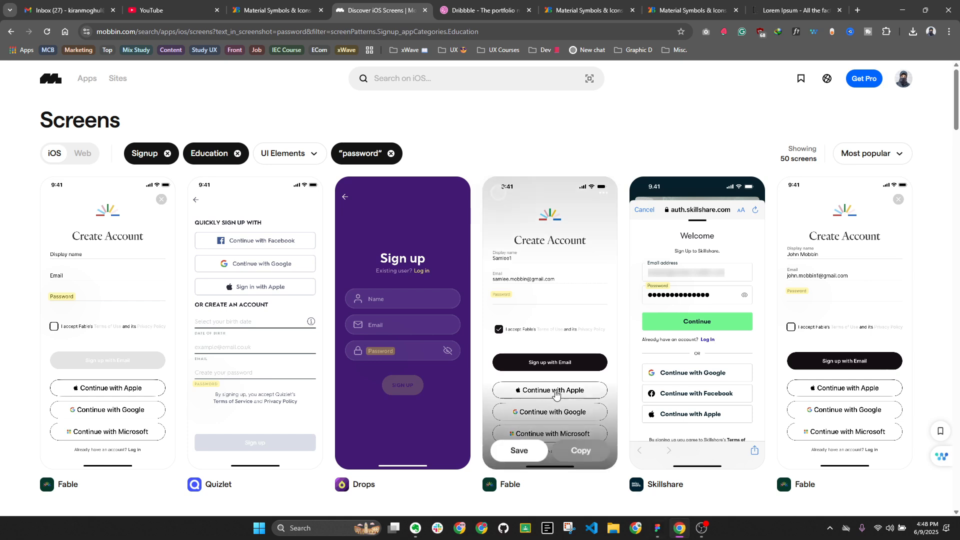
Review the Mobbin password sign-up references, then go back to the Figma file
mouse_move(664, 299)
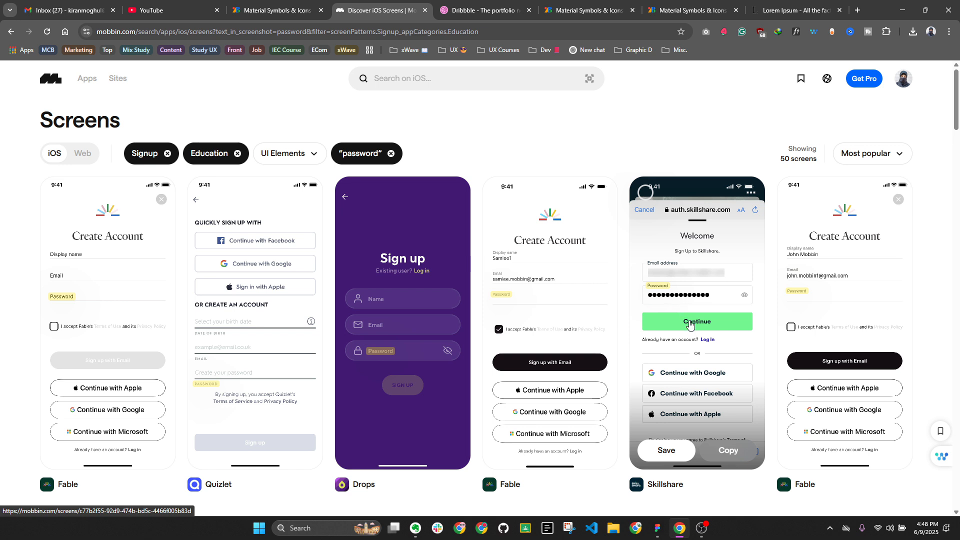
click(658, 528)
scroll(559, 283, down, 5)
Zoom in to 72% on the Sign Up screen frame in the Sketching section
scroll(558, 284, down, 3)
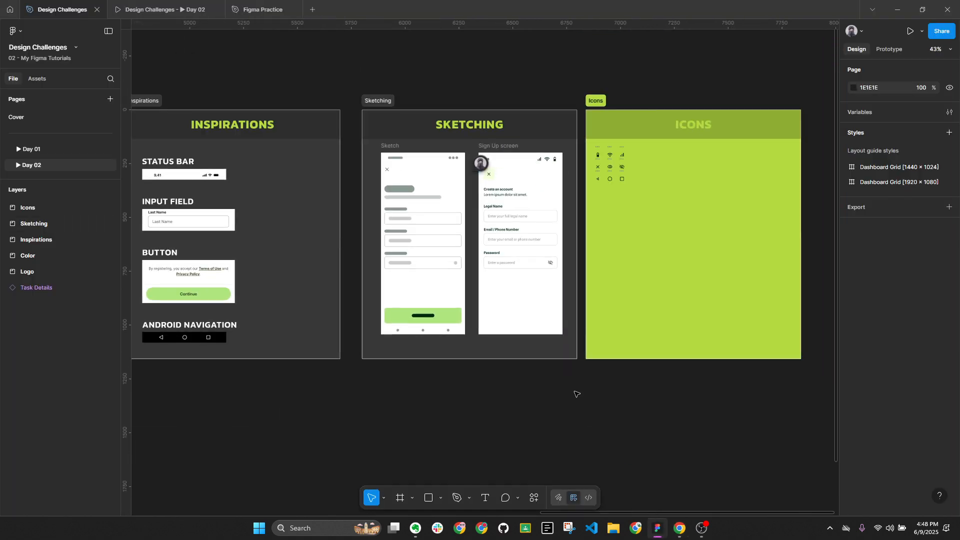
key(alt+l)
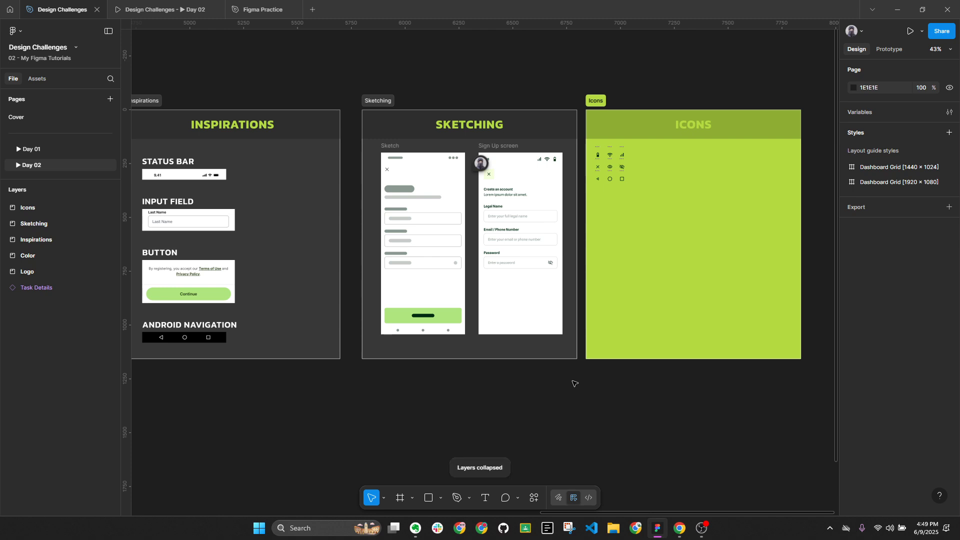
scroll(540, 225, up, 5)
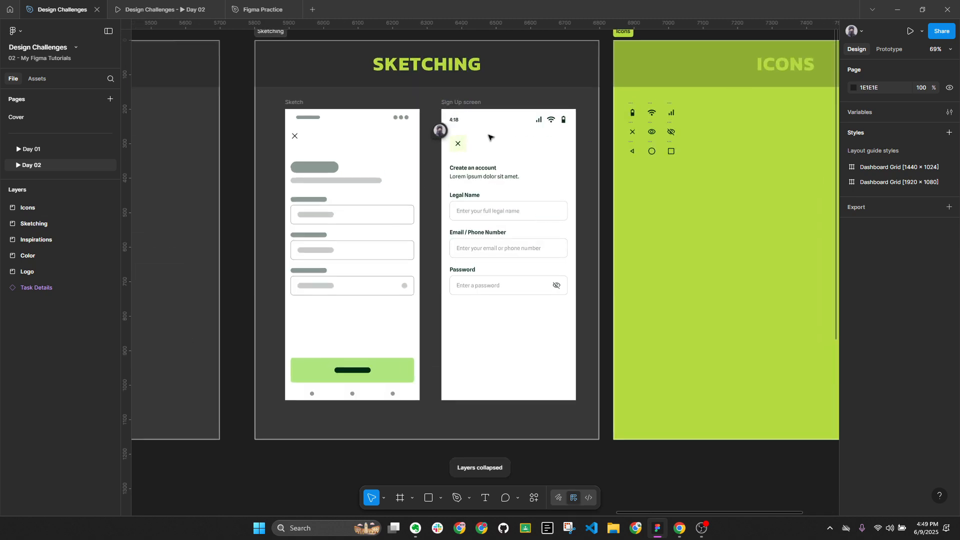
click(470, 102)
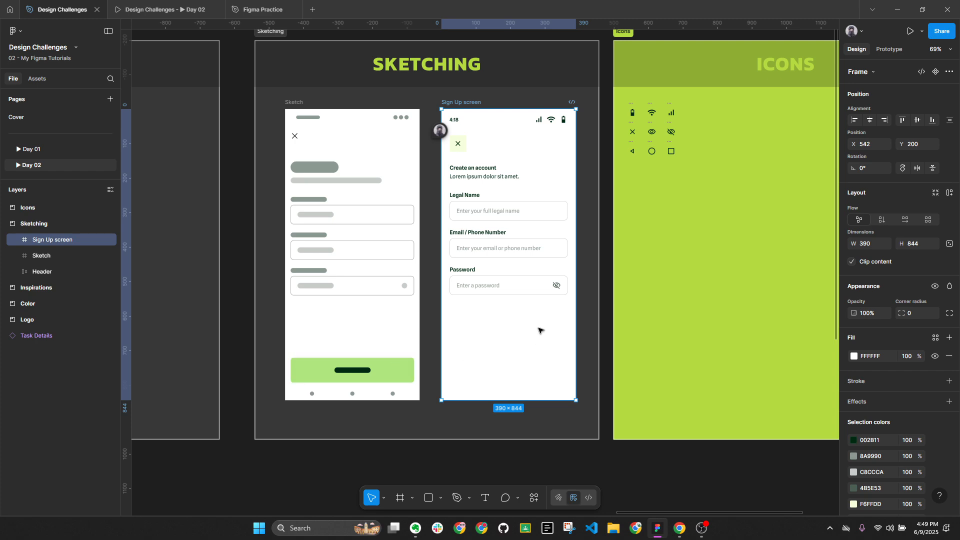
scroll(529, 318, down, 5)
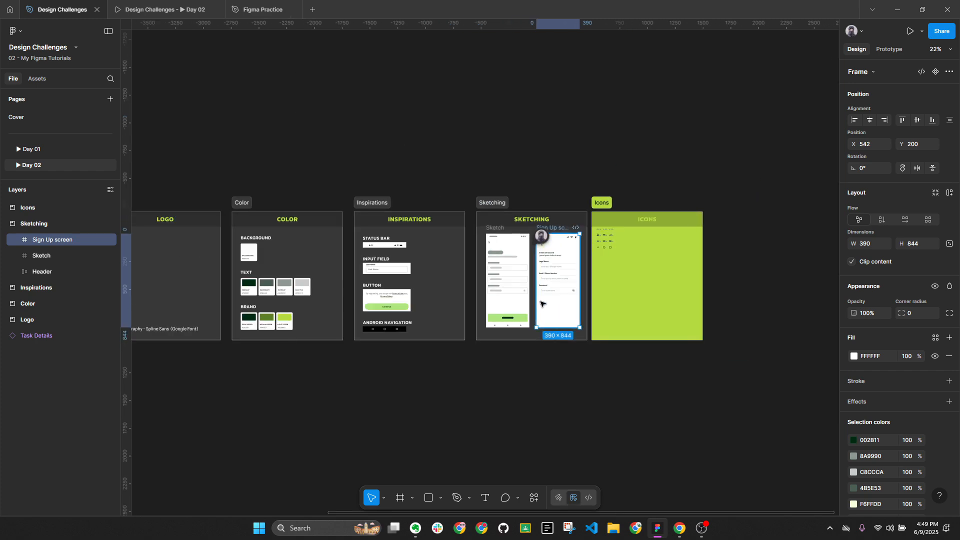
scroll(726, 261, left, 10)
scroll(368, 265, down, 2)
scroll(350, 275, up, 5)
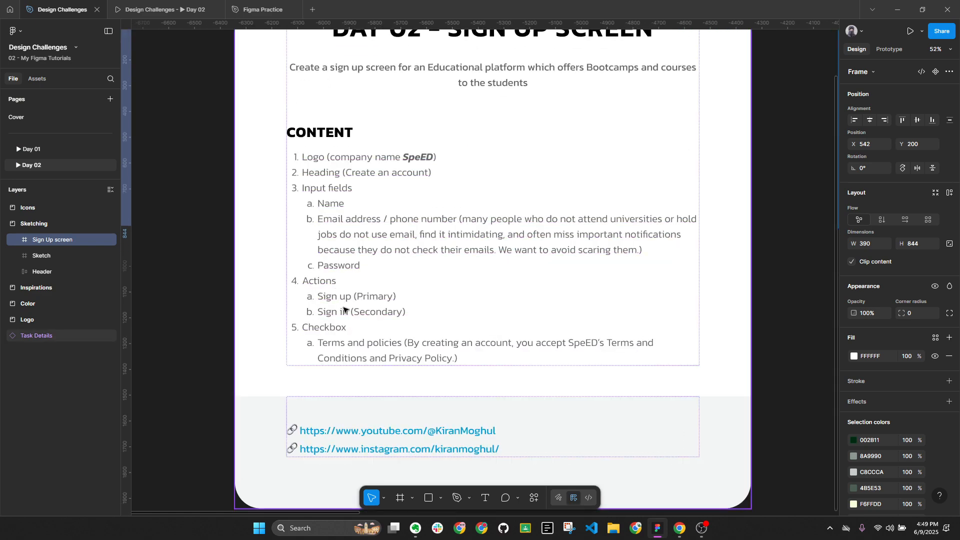
scroll(354, 314, down, 5)
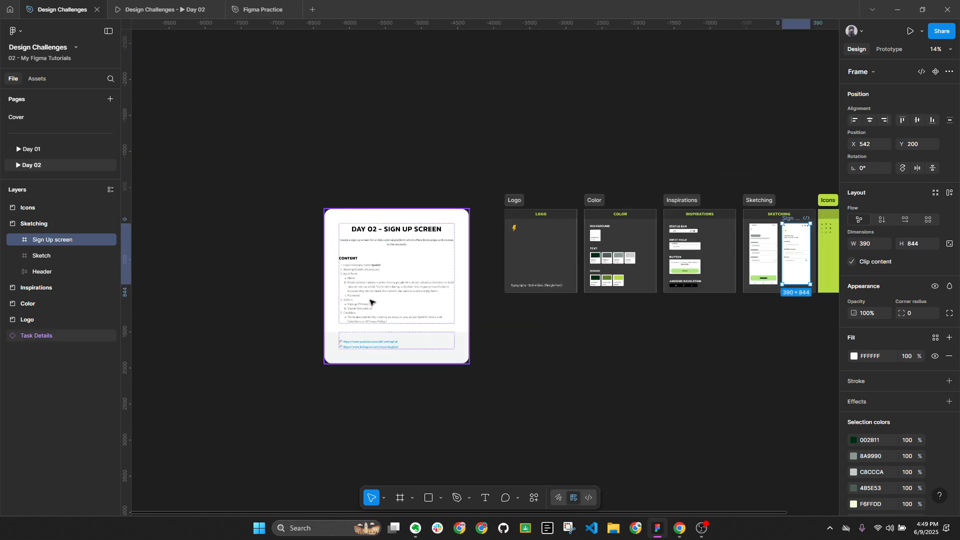
scroll(577, 210, up, 8)
scroll(554, 273, up, 2)
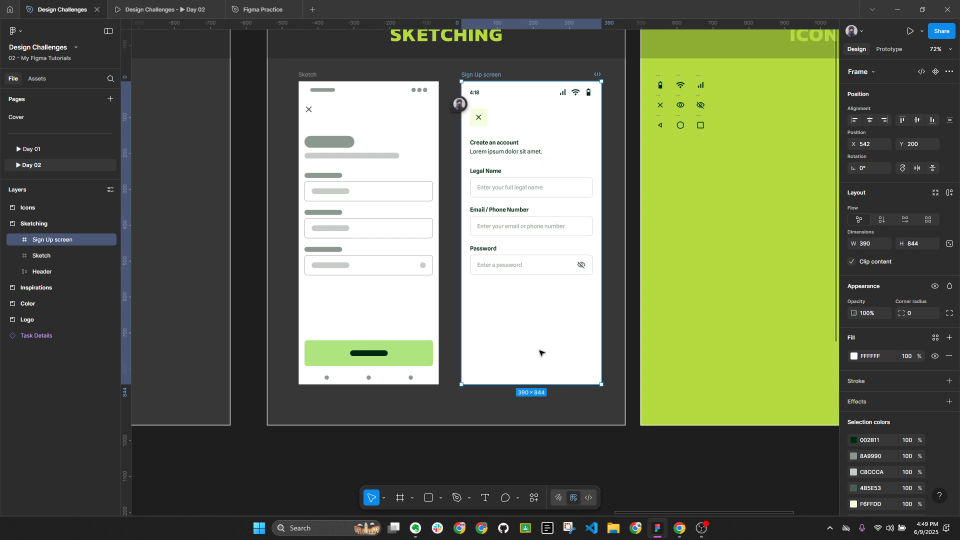
Duplicate the Create an account heading to near the bottom of the screen
click(497, 147)
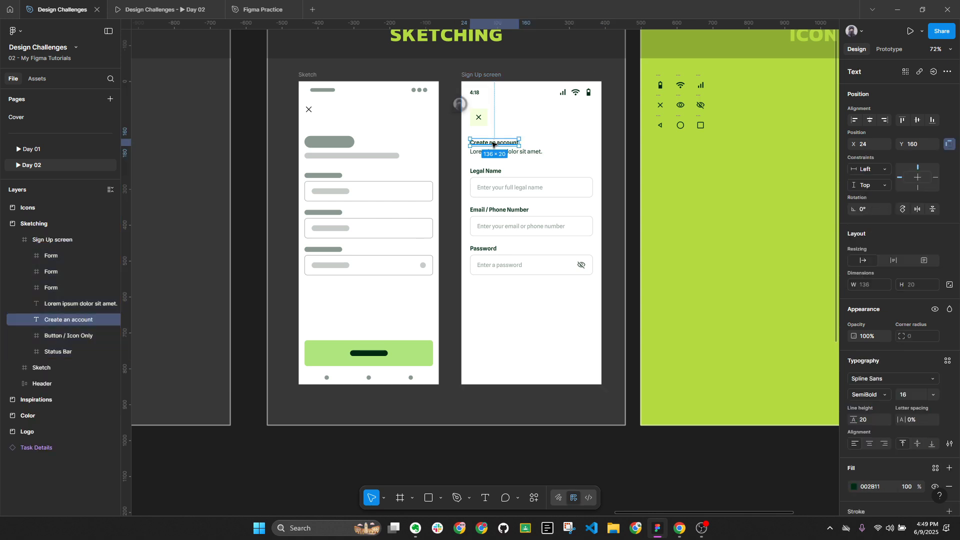
drag(497, 146, 531, 358)
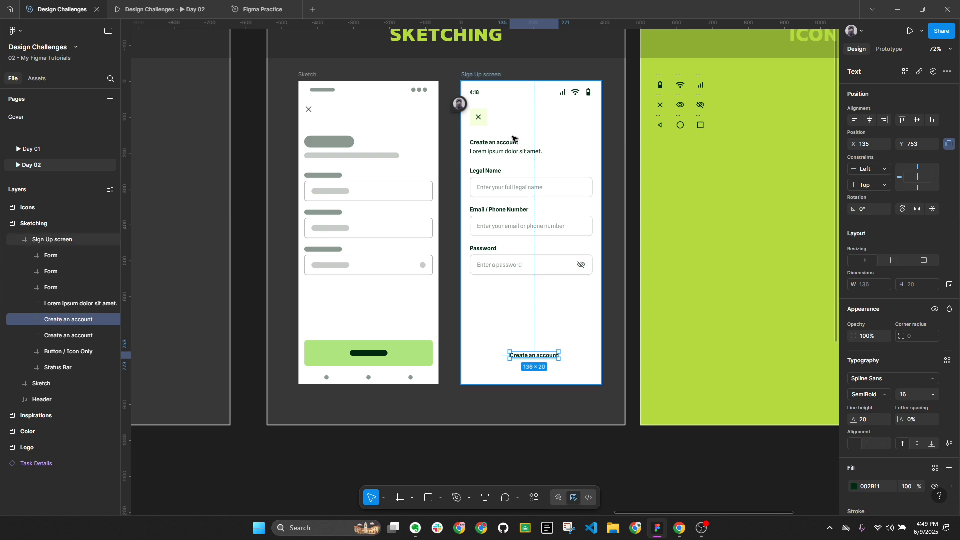
click(485, 143)
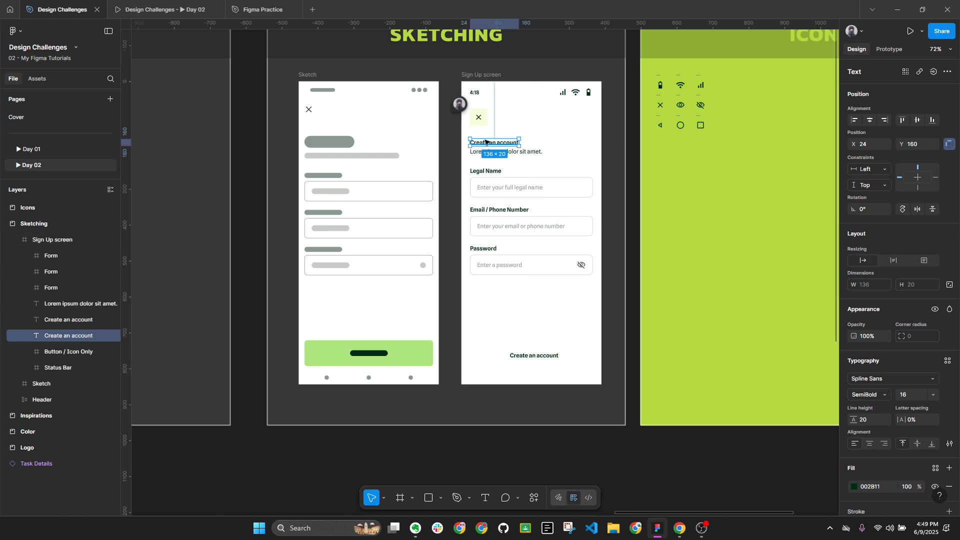
click(530, 357)
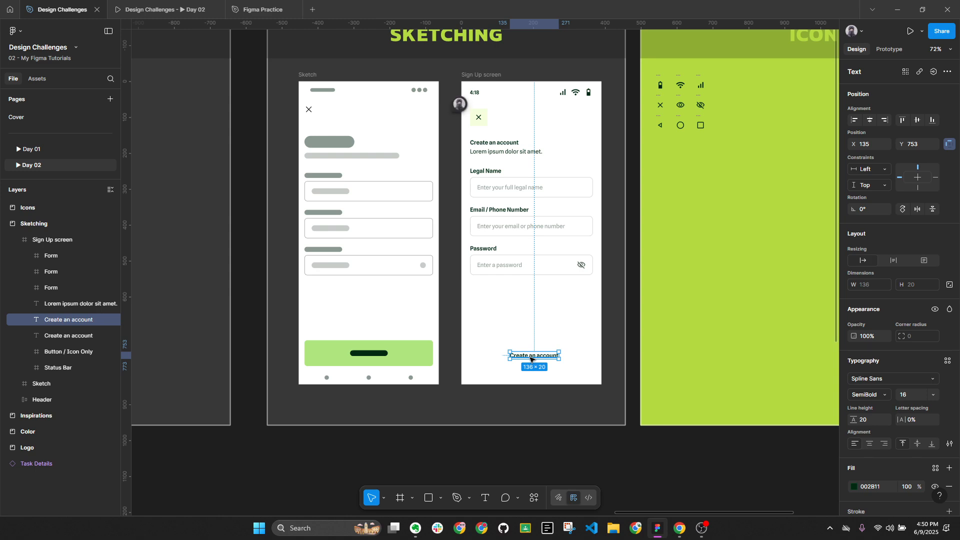
Change the copy's text to 'Sign Up' and undo the stray change to the top heading
key(Return)
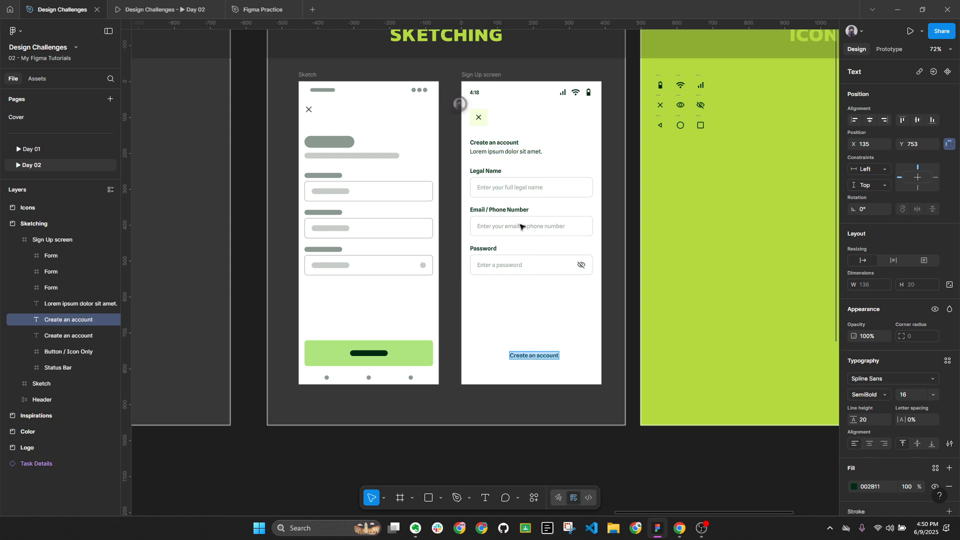
text(Sign)
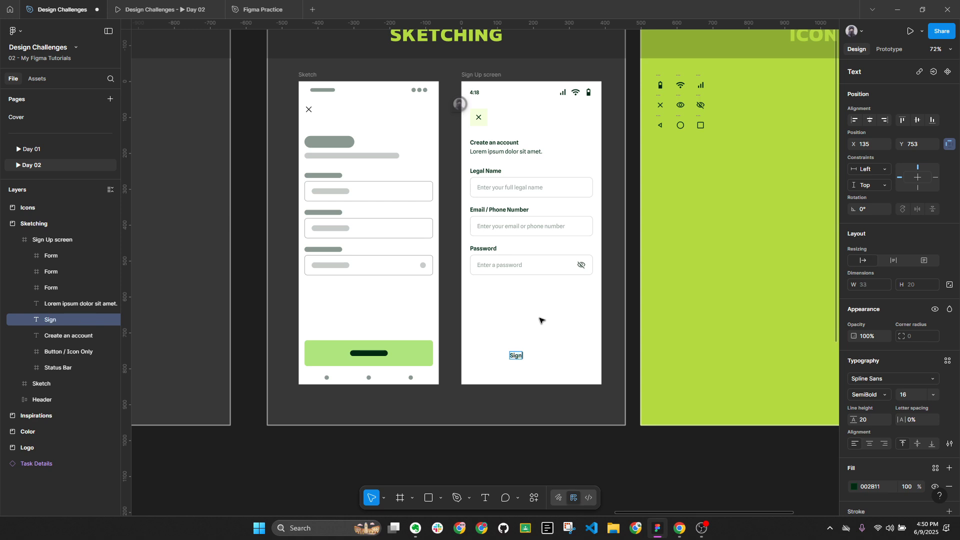
text( U)
click(505, 145)
key(ctrl+shift+r)
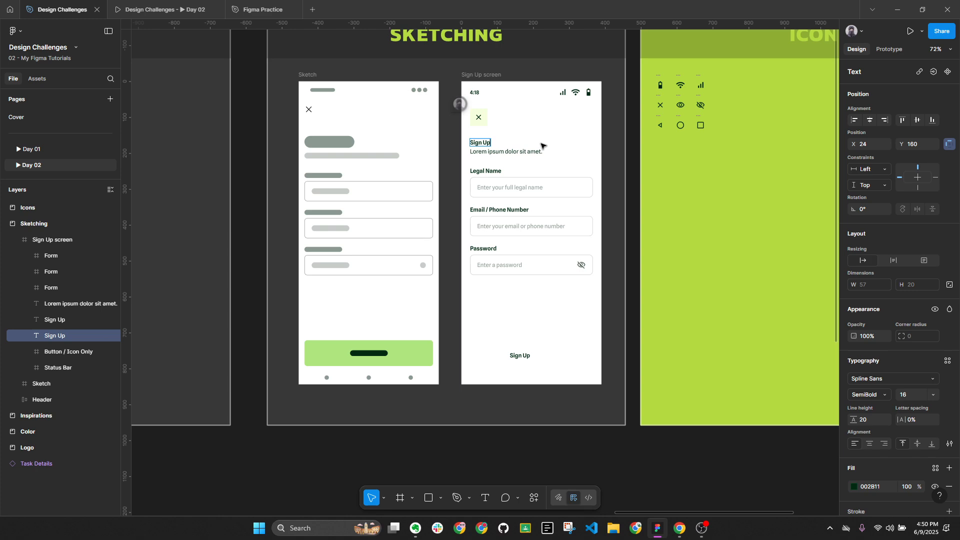
key(ctrl+z)
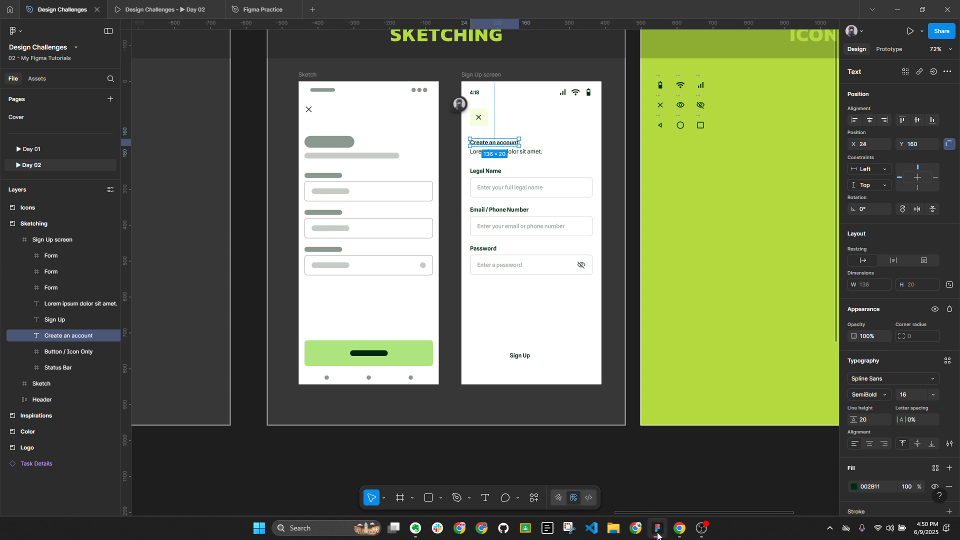
click(678, 530)
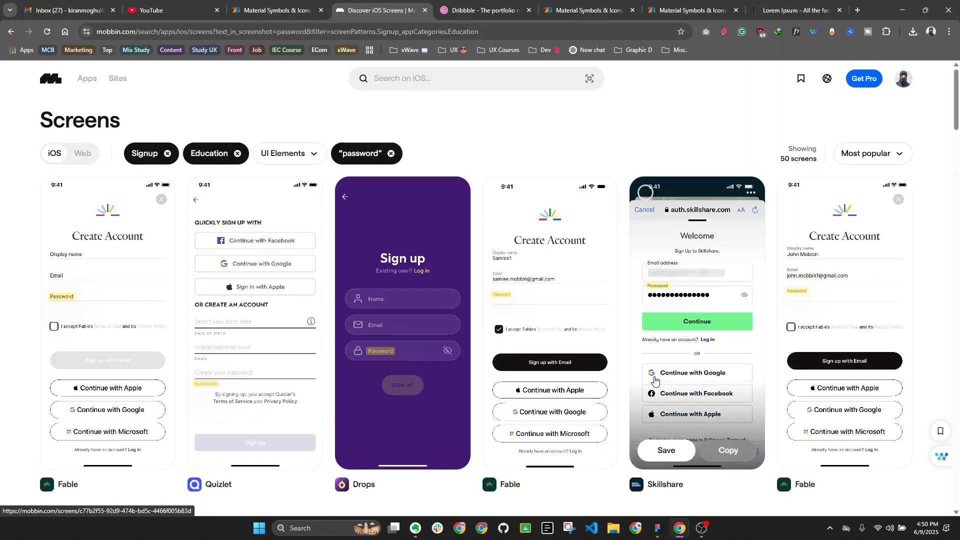
Swap Mobbin's Education category filter for Finance, showing 77 password sign-up screens
scroll(655, 380, down, 1)
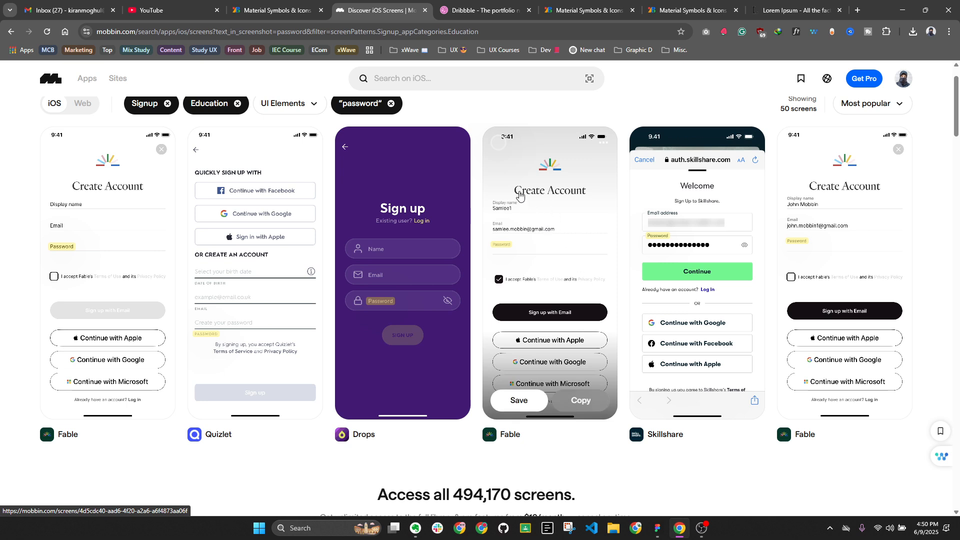
mouse_move(673, 531)
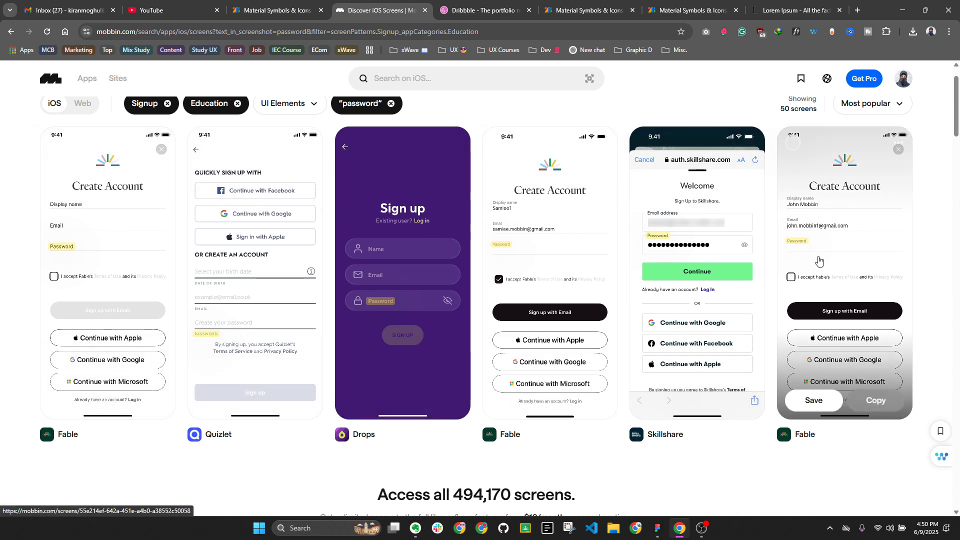
scroll(550, 226, up, 1)
click(237, 153)
click(216, 153)
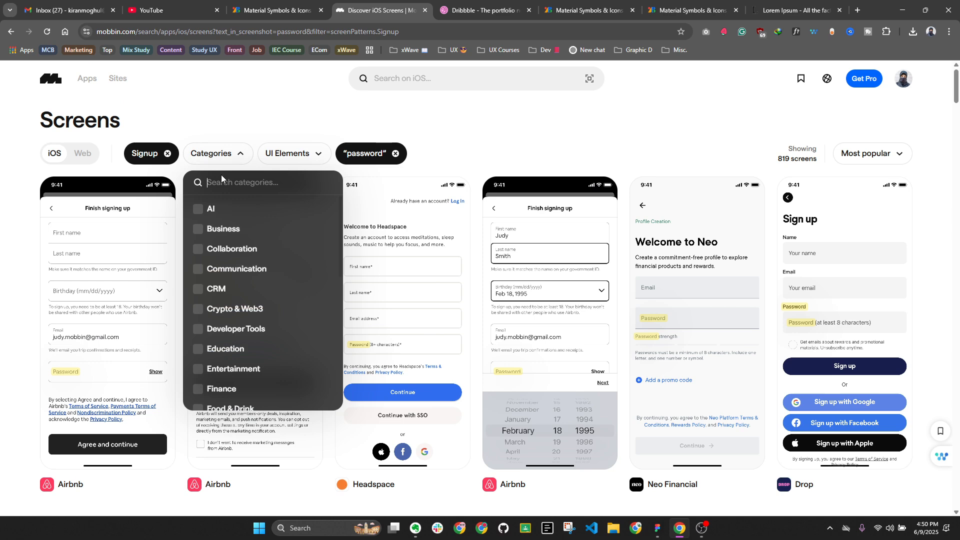
text(fin)
click(225, 209)
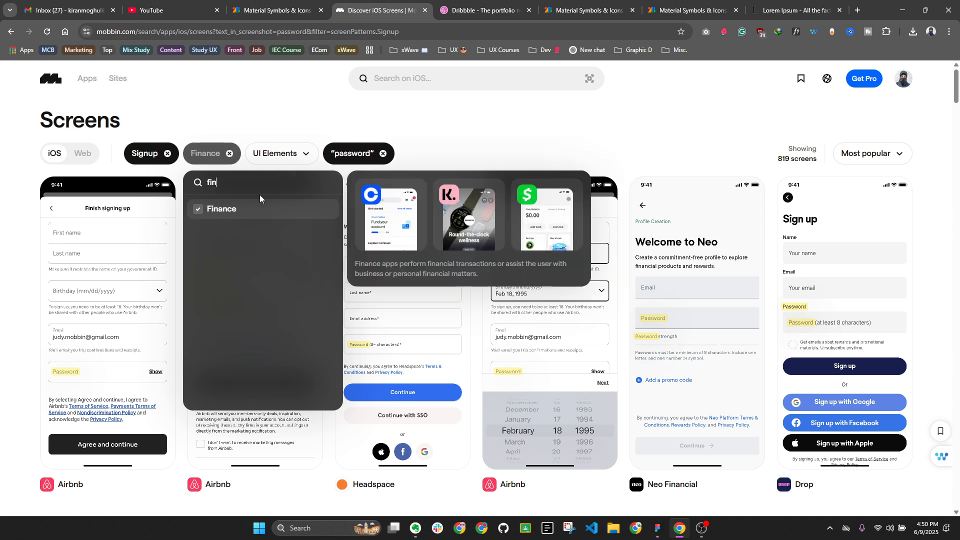
scroll(376, 210, down, 1)
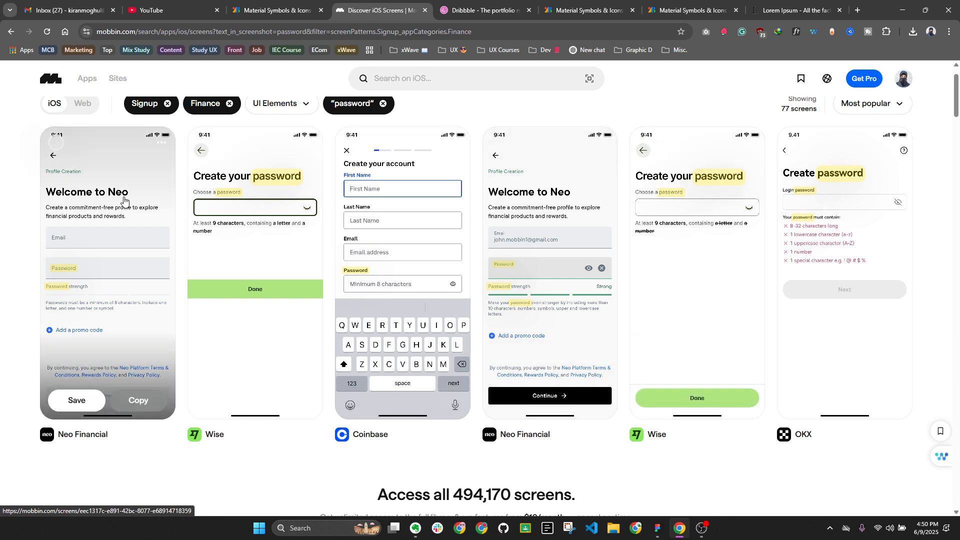
click(658, 527)
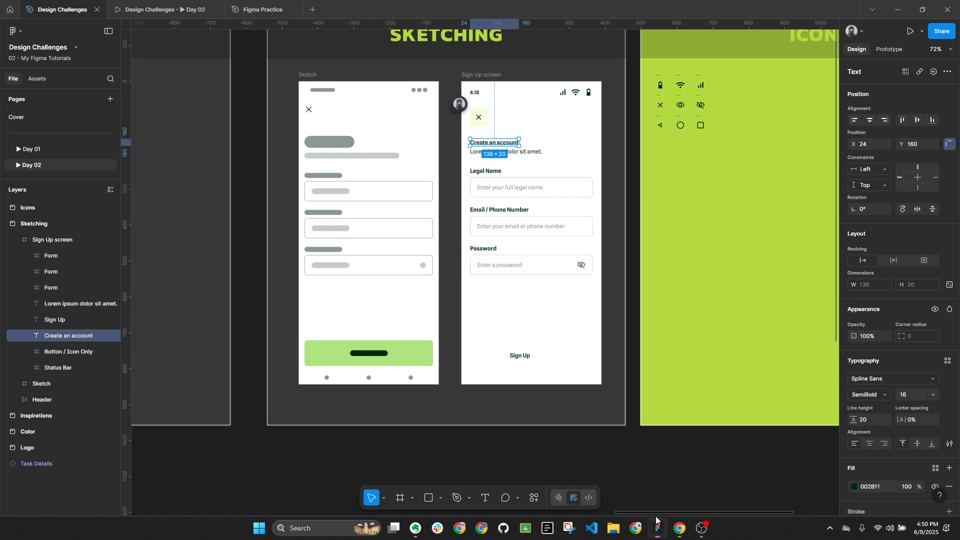
Check the company name SpeED in the Task Details brief
click(692, 388)
scroll(692, 388, down, 5)
drag(686, 328, 618, 248)
scroll(324, 255, up, 5)
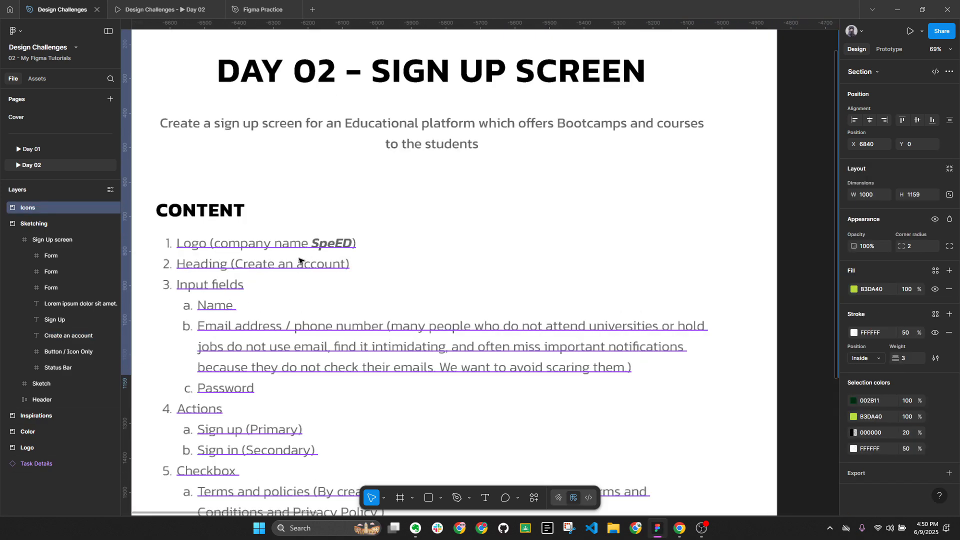
double_click(325, 245)
shift+click(356, 245)
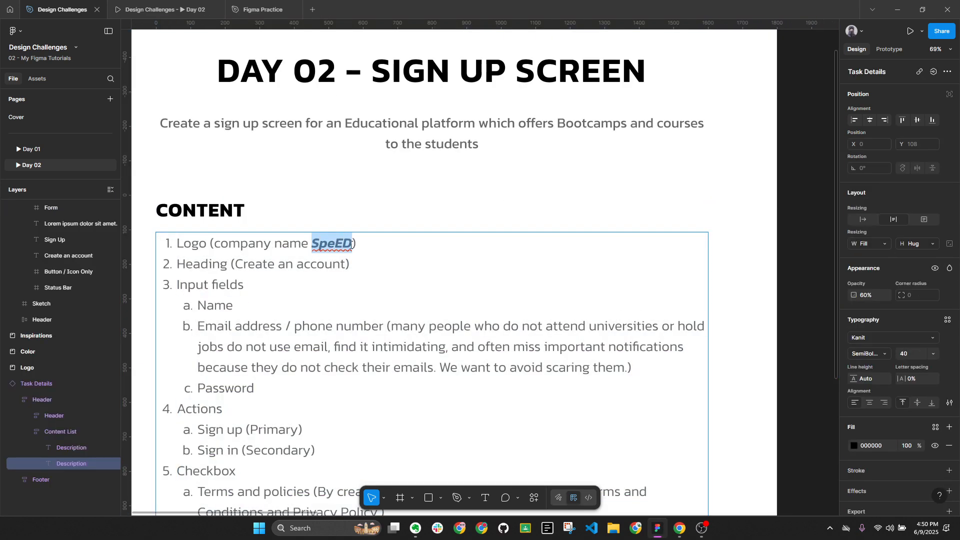
scroll(356, 245, down, 8)
click(509, 350)
scroll(565, 238, up, 3)
scroll(565, 238, up, 3)
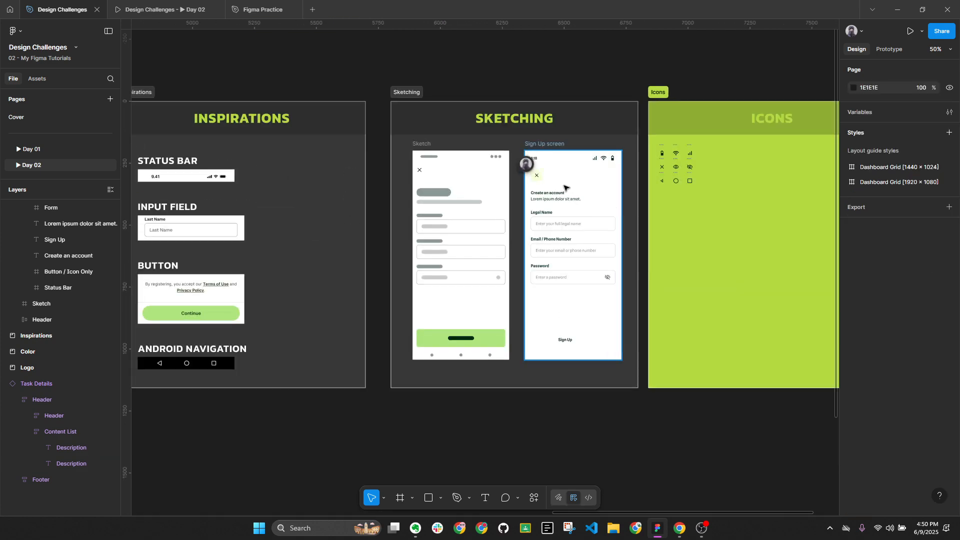
Retitle the Create an account heading to 'Welcome to SpeED'
click(565, 192)
double_click(564, 192)
scroll(565, 196, up, 2)
double_click(565, 196)
text(Welcom)
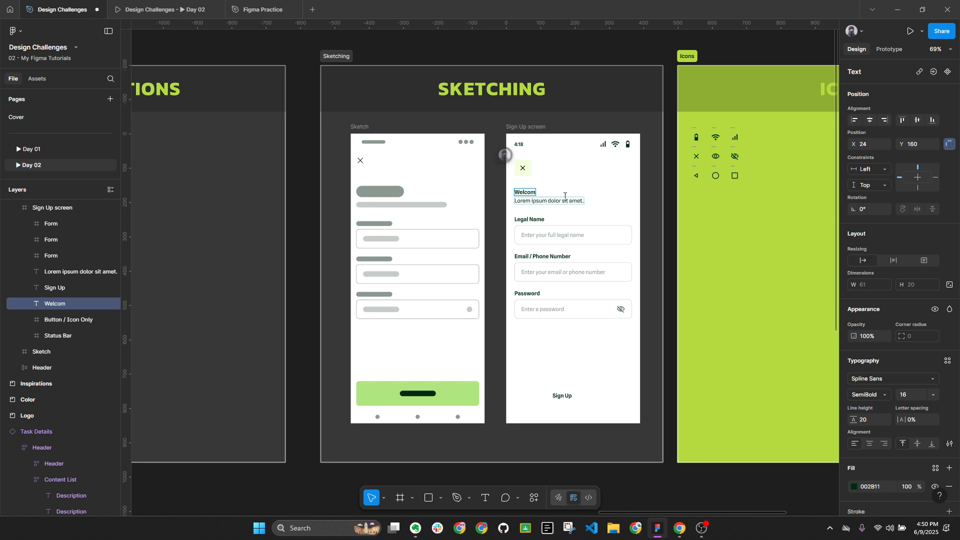
text(e to SpeED)
scroll(516, 180, up, 3)
key(Escape)
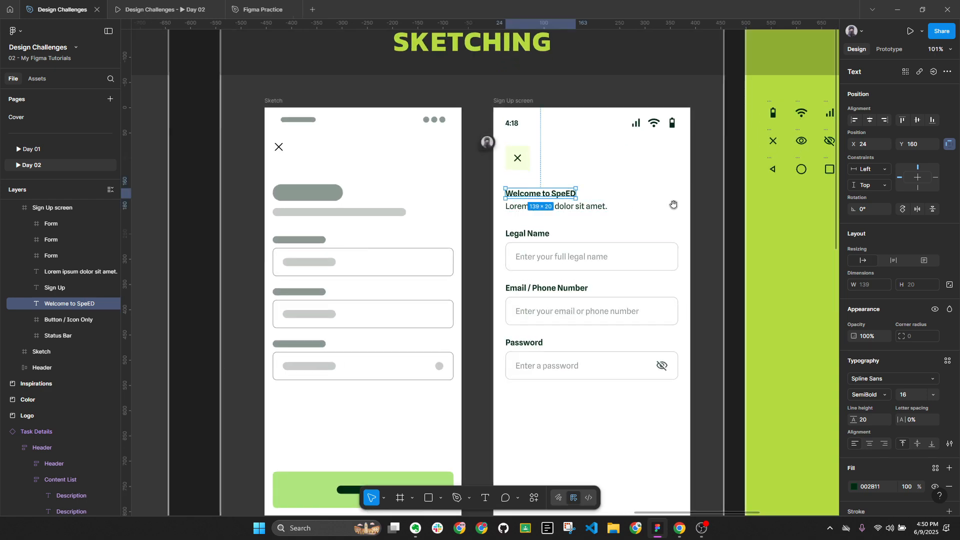
Centre the bottom Sign Up text horizontally on the screen at X 167
drag(674, 204, 596, 165)
click(499, 453)
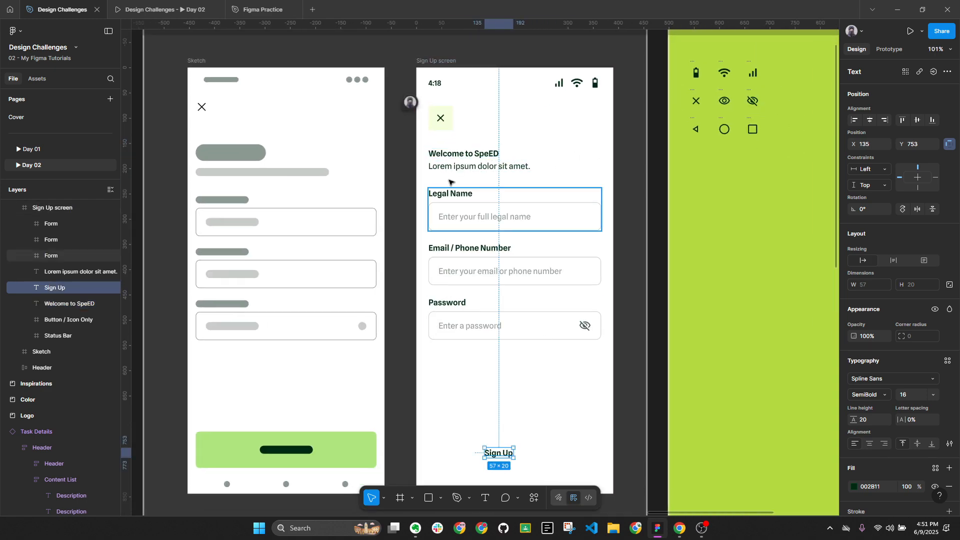
key(Right)
key(Right)
key(Right)
key(Right)
key(Right)
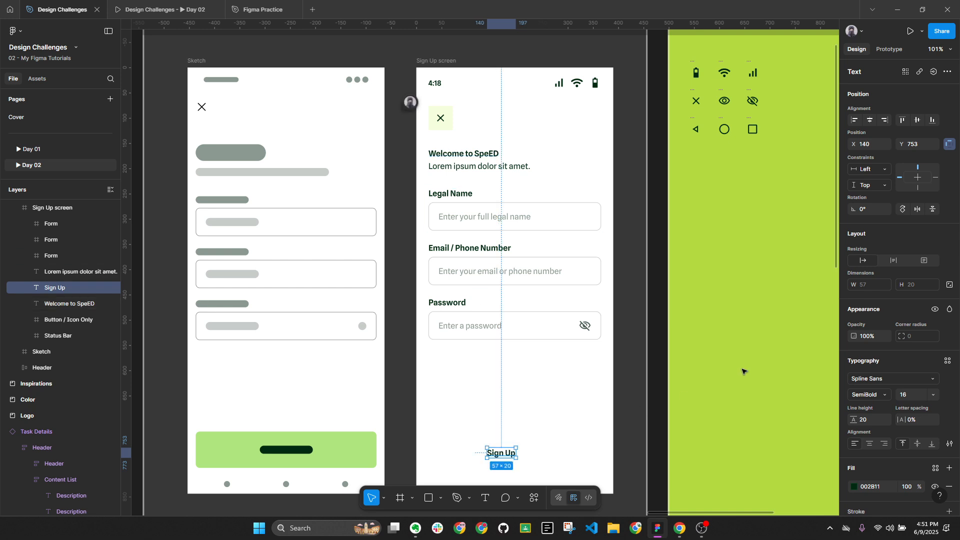
click(870, 120)
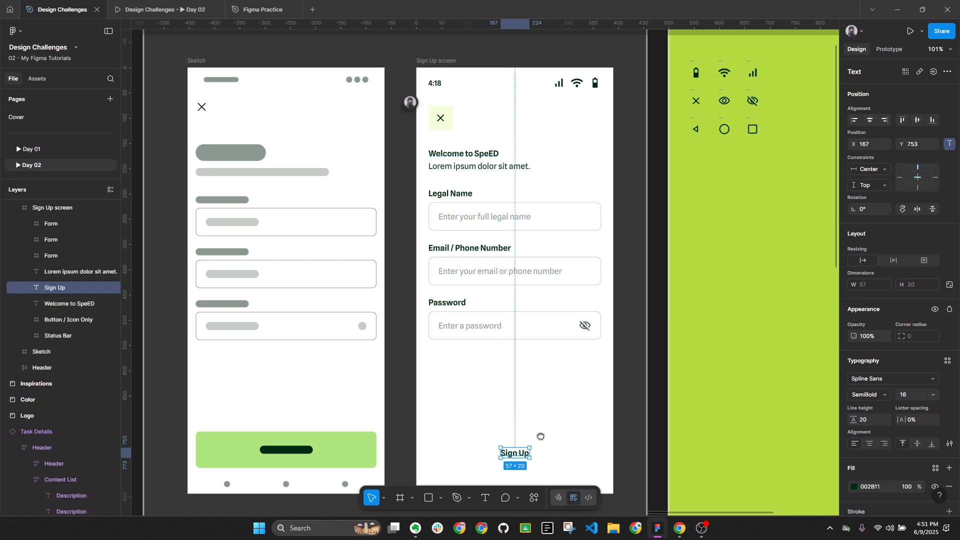
scroll(540, 437, down, 2)
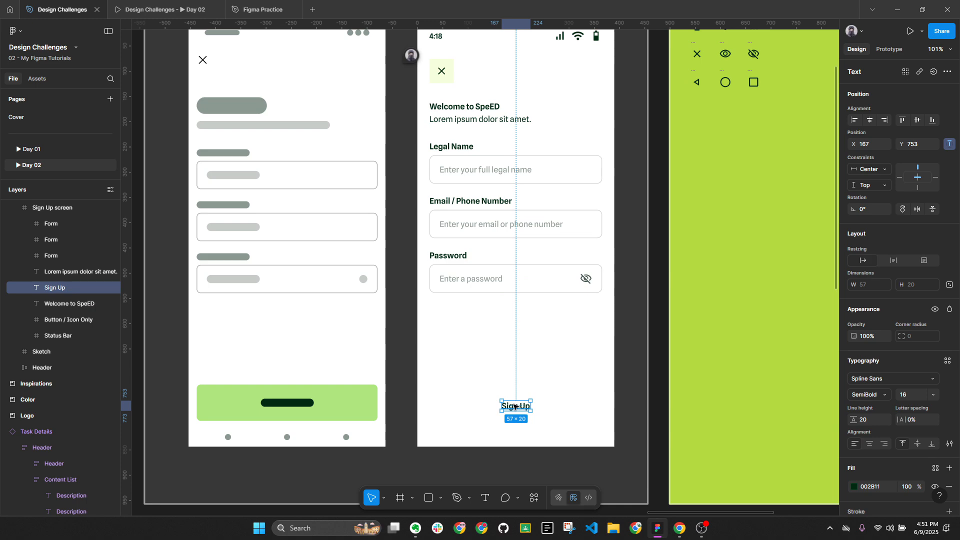
click(466, 398)
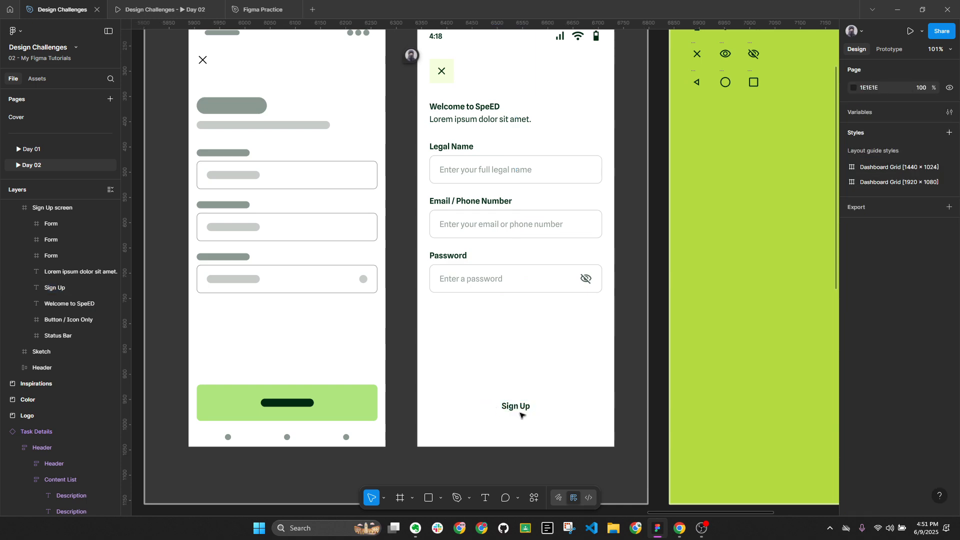
click(522, 407)
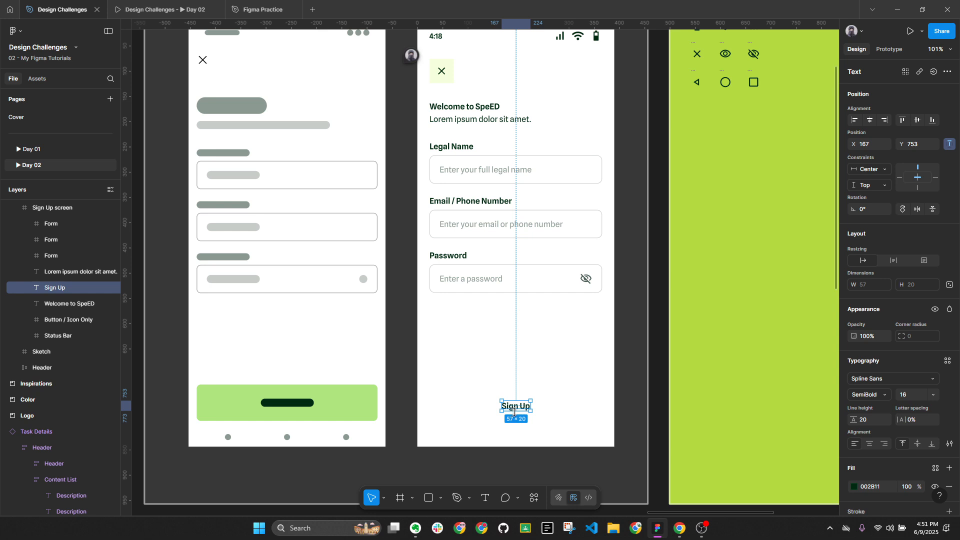
Wrap the Sign Up text in an auto-layout frame named Button
key(shift+a)
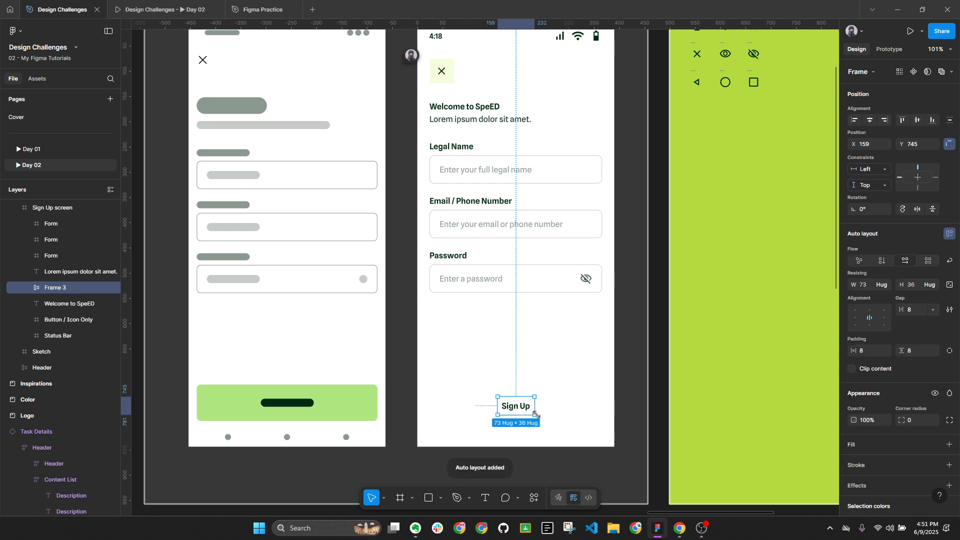
double_click(86, 289)
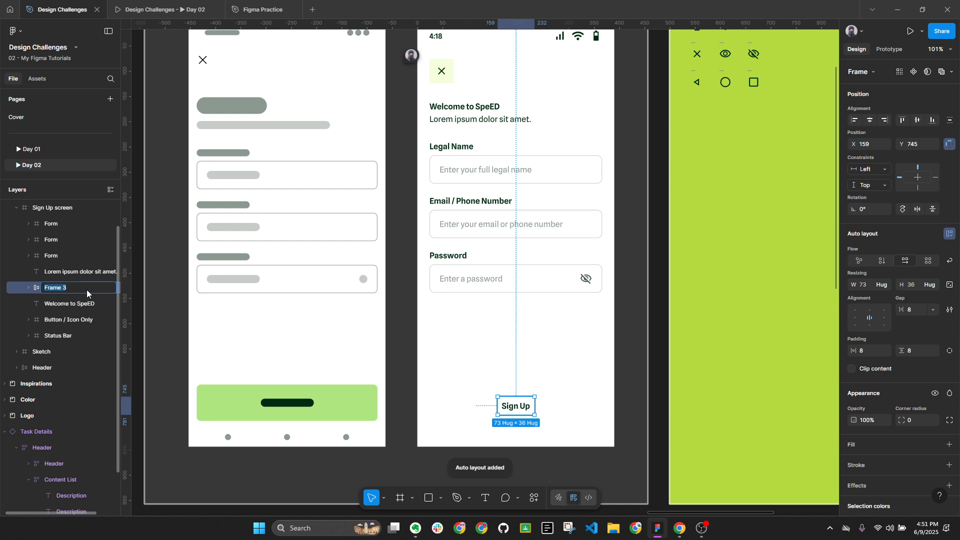
text(Button)
key(Return)
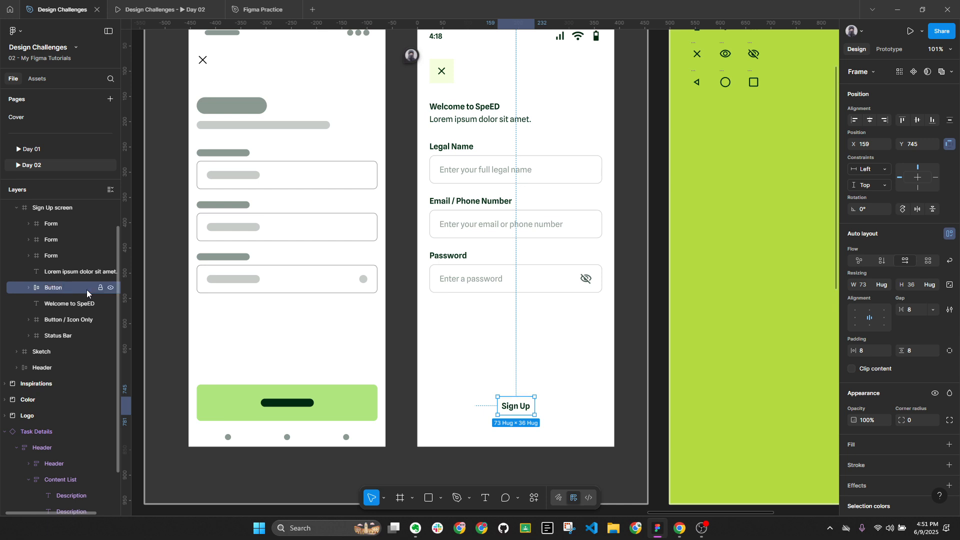
key(alt+l)
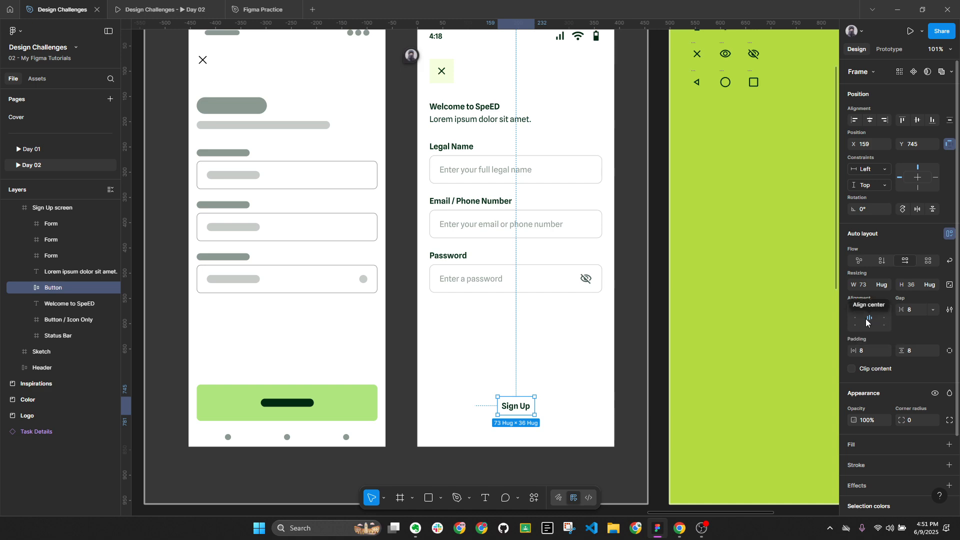
Give the Button 0 vertical padding, a fixed 48 height and a white FFFFFF fill
click(915, 352)
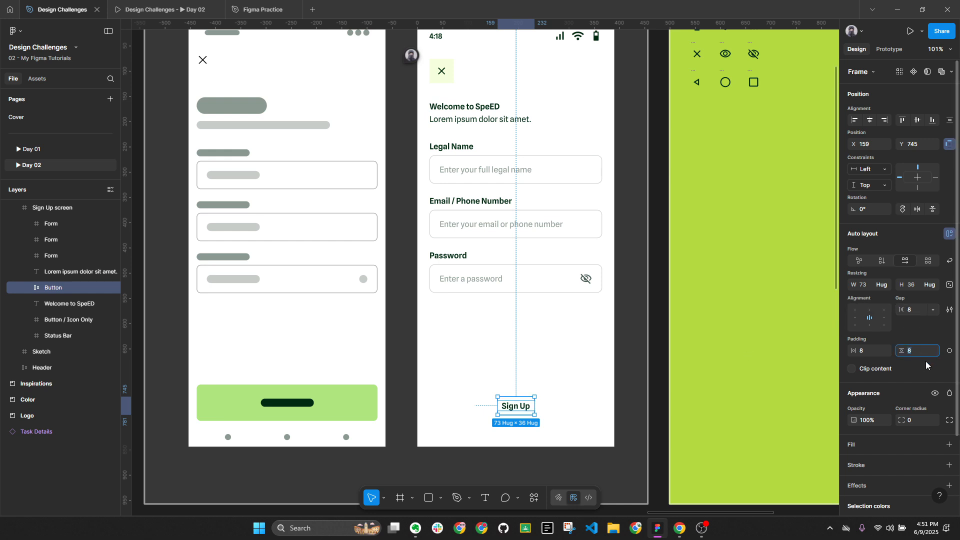
text(0)
key(Return)
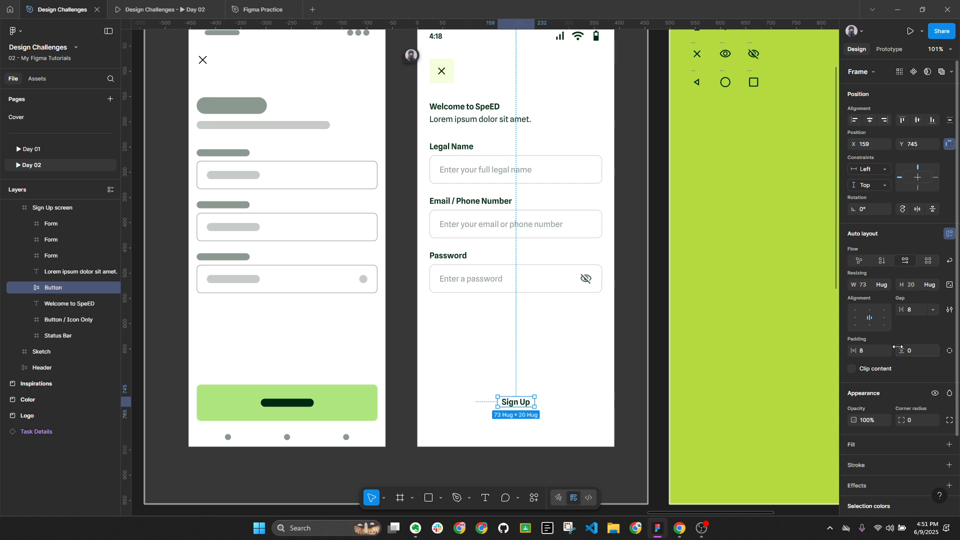
click(931, 285)
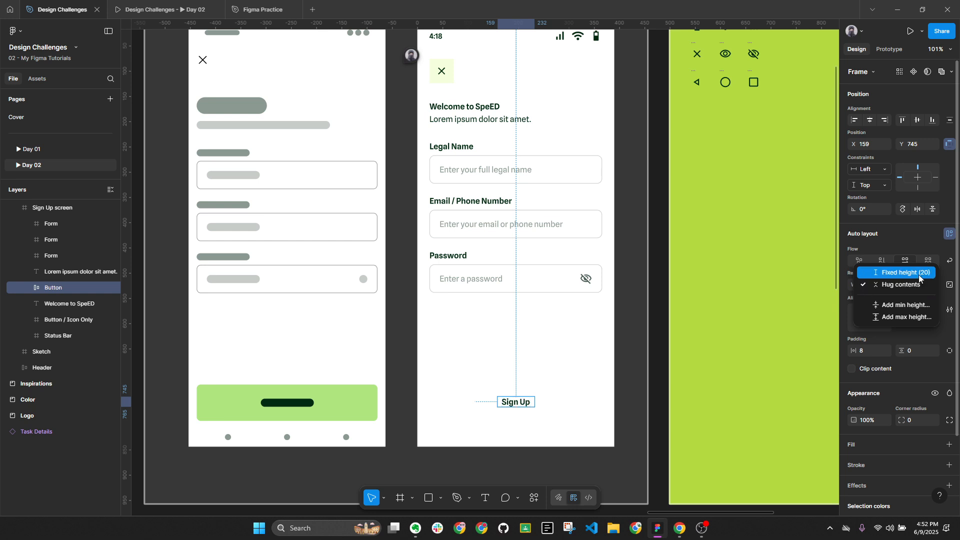
click(919, 275)
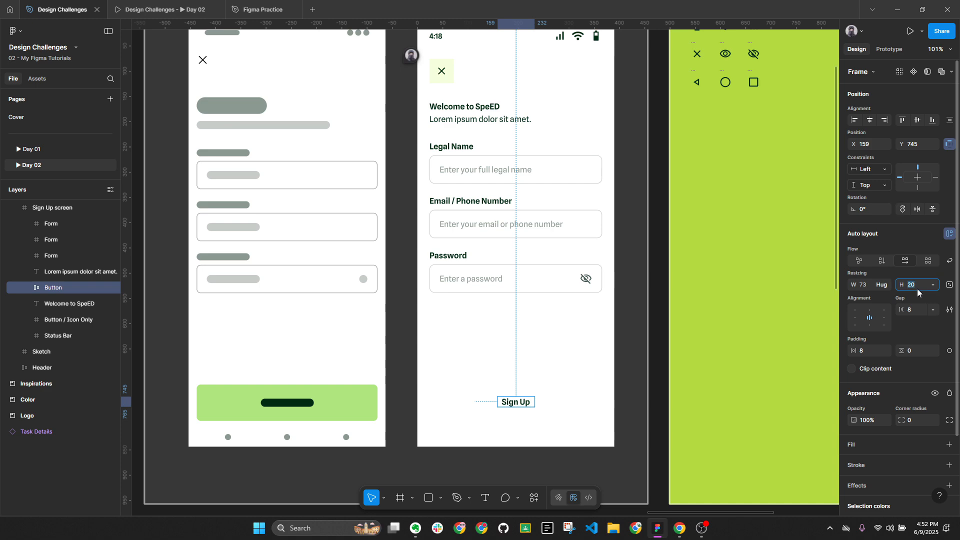
text(48)
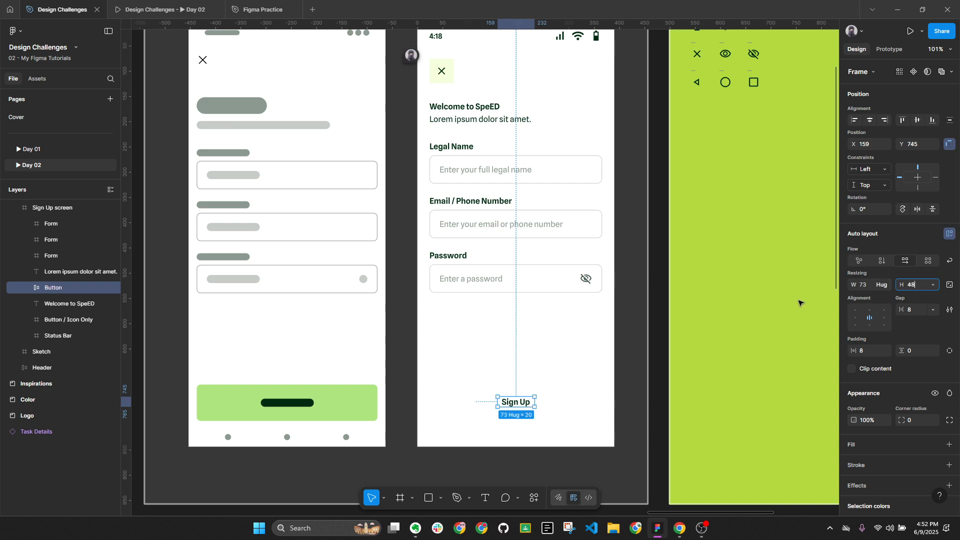
key(Return)
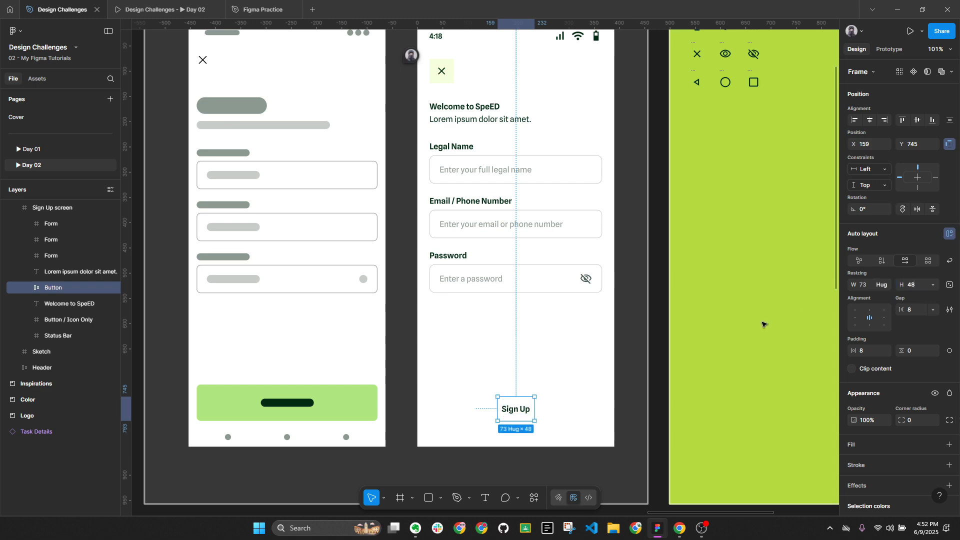
click(950, 445)
click(854, 463)
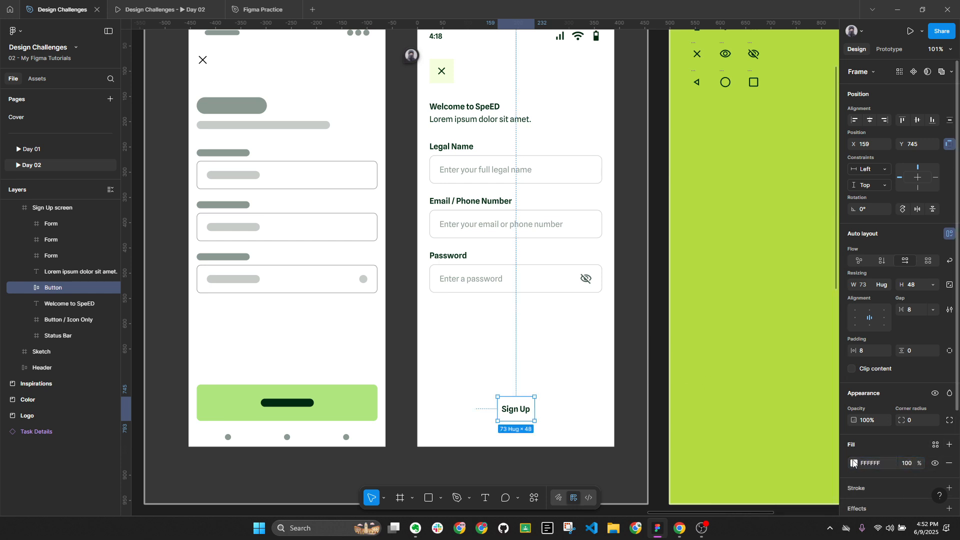
Look up the Medium Green swatch's hex code, 5A8127, in the Color frame
click(658, 351)
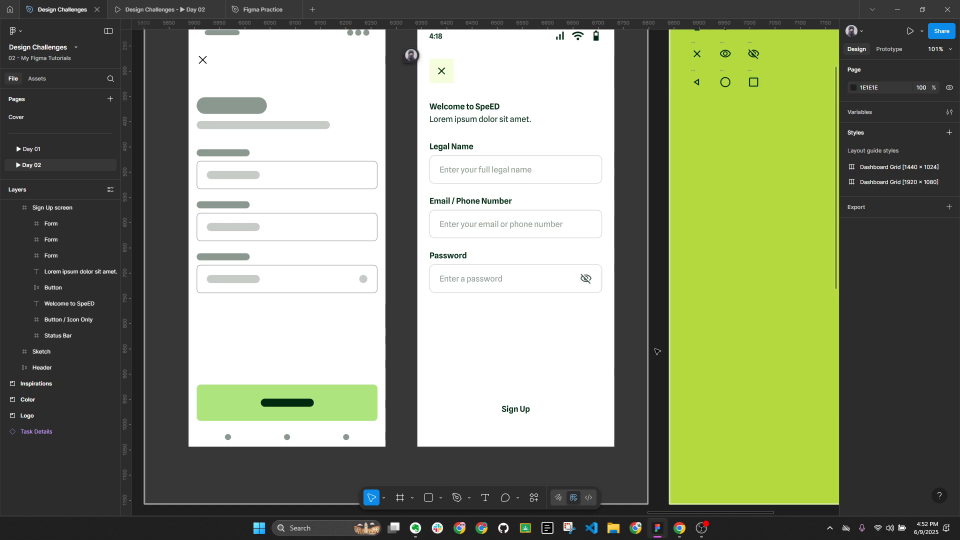
scroll(658, 352, down, 5)
scroll(385, 366, up, 4)
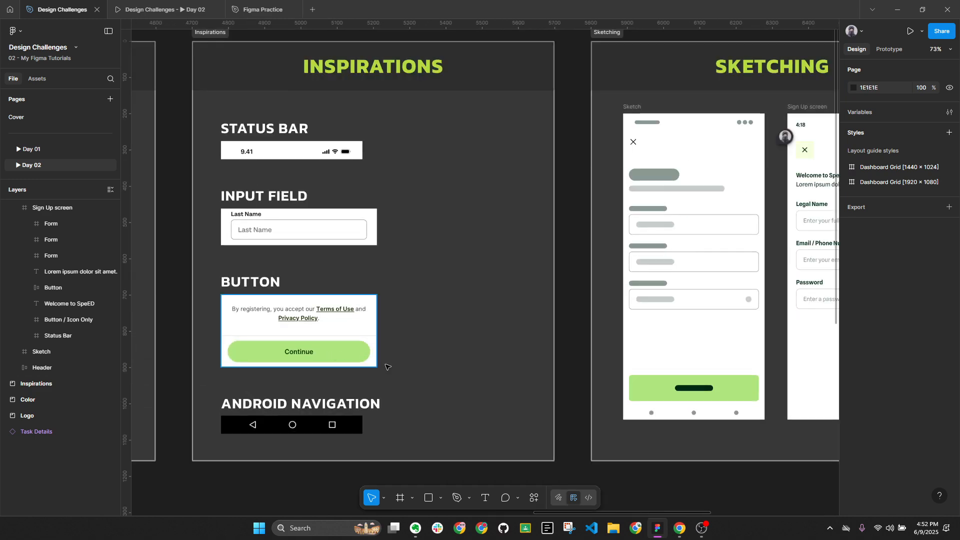
scroll(676, 356, right, 2)
scroll(643, 352, down, 5)
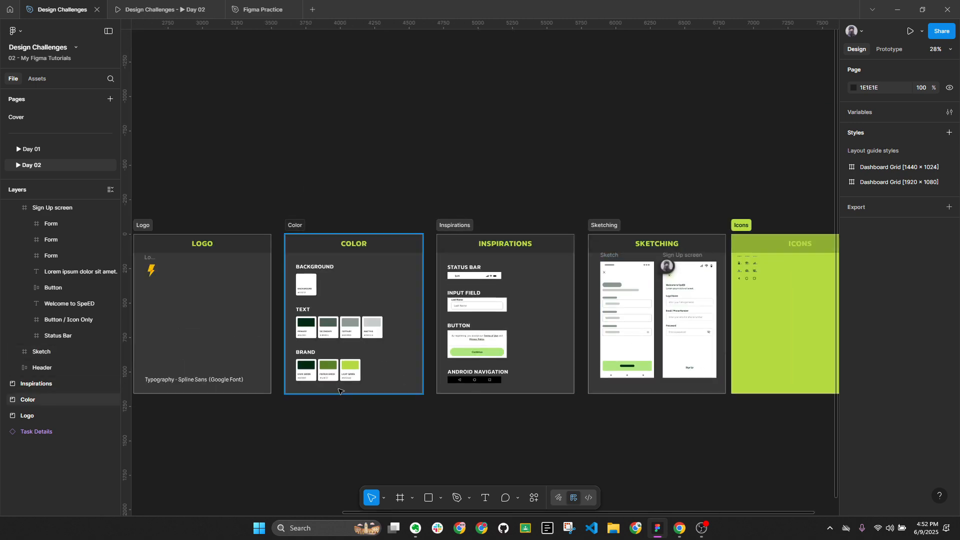
scroll(338, 392, up, 3)
double_click(323, 348)
click(890, 332)
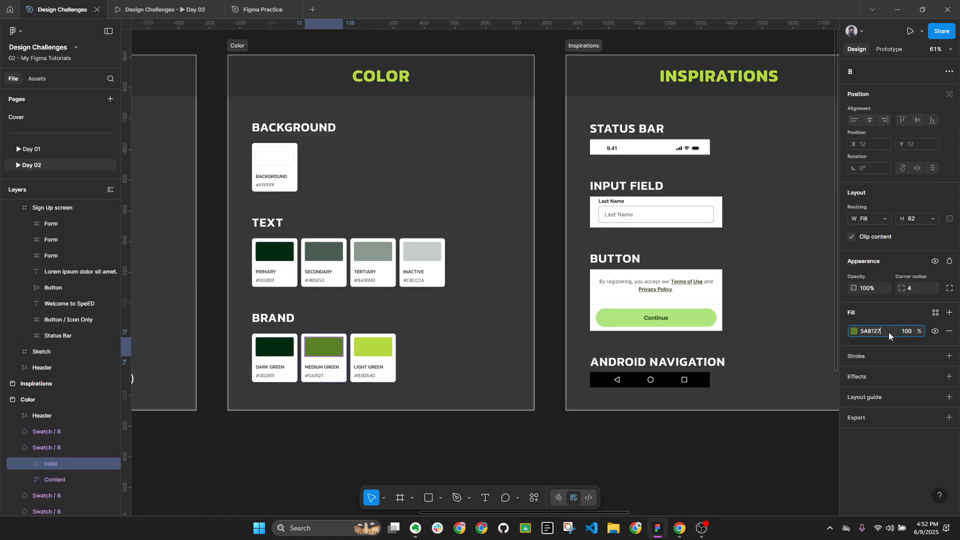
click(686, 440)
Fill the Sign Up button with medium green 5A8127
scroll(686, 439, right, 4)
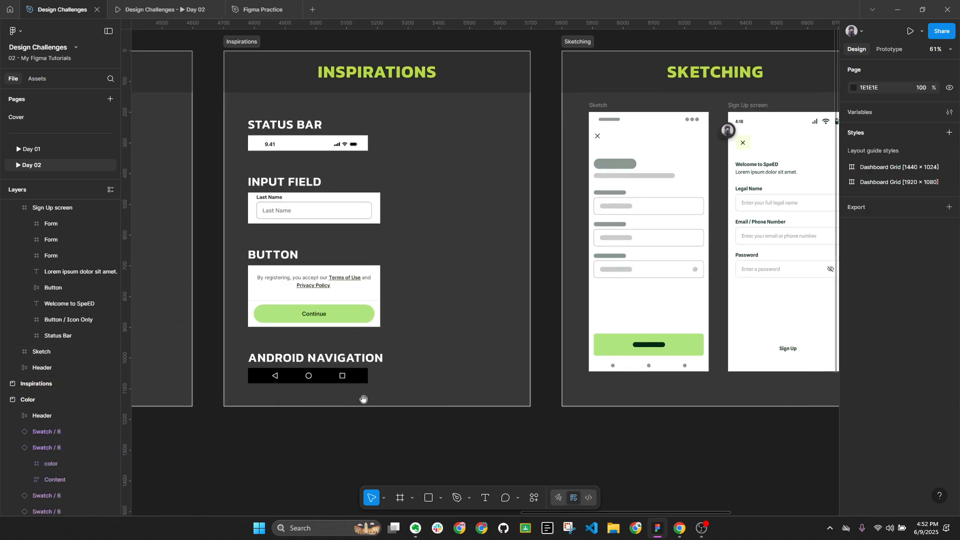
scroll(650, 350, up, 3)
scroll(598, 358, up, 3)
click(600, 356)
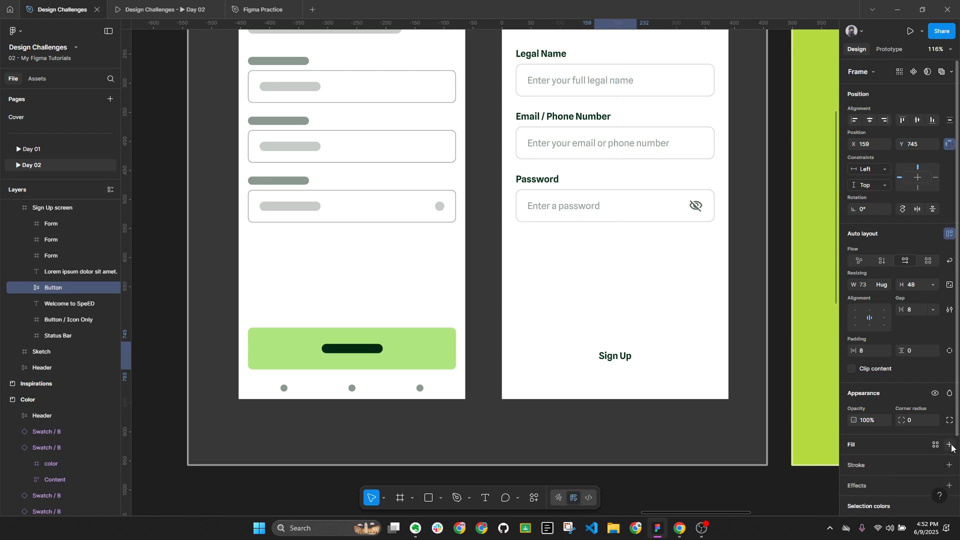
click(855, 463)
click(882, 463)
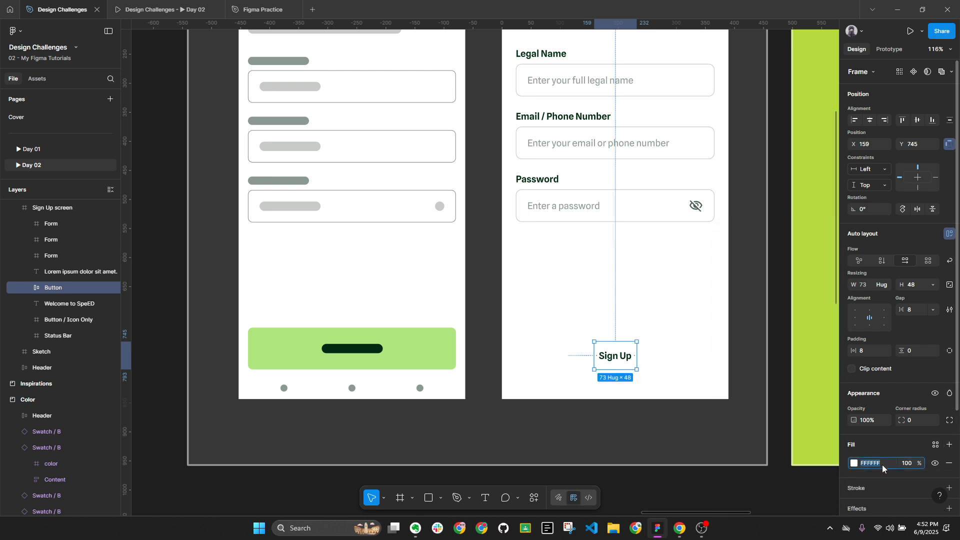
key(Return)
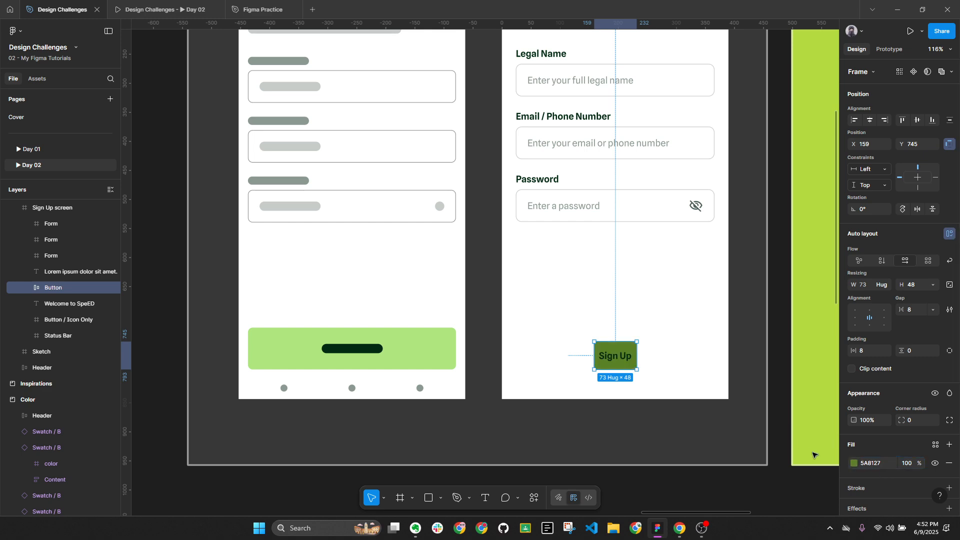
Read the Light Green swatch's hex code from the Color swatches
click(703, 415)
scroll(709, 390, down, 4)
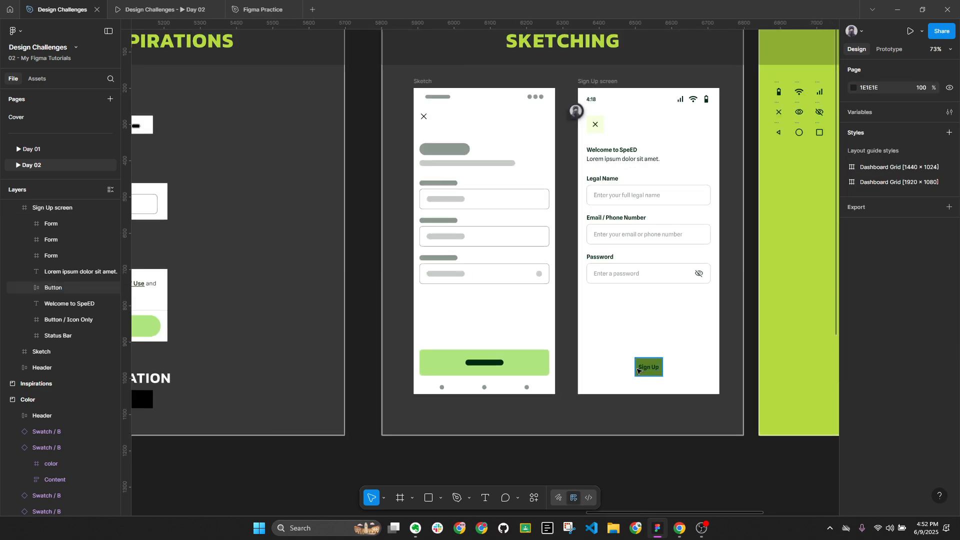
drag(617, 309, 807, 299)
scroll(807, 299, left, 10)
click(388, 307)
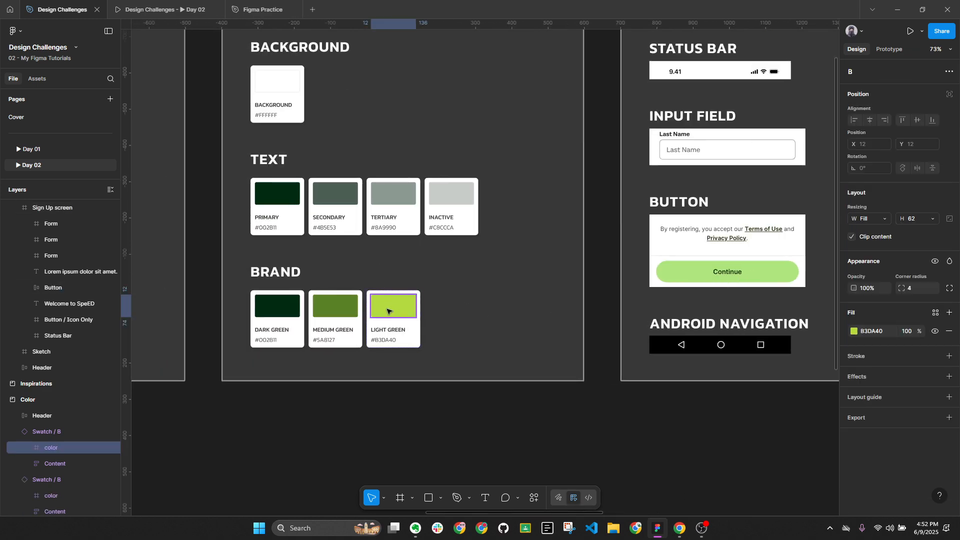
click(698, 415)
scroll(386, 350, right, 8)
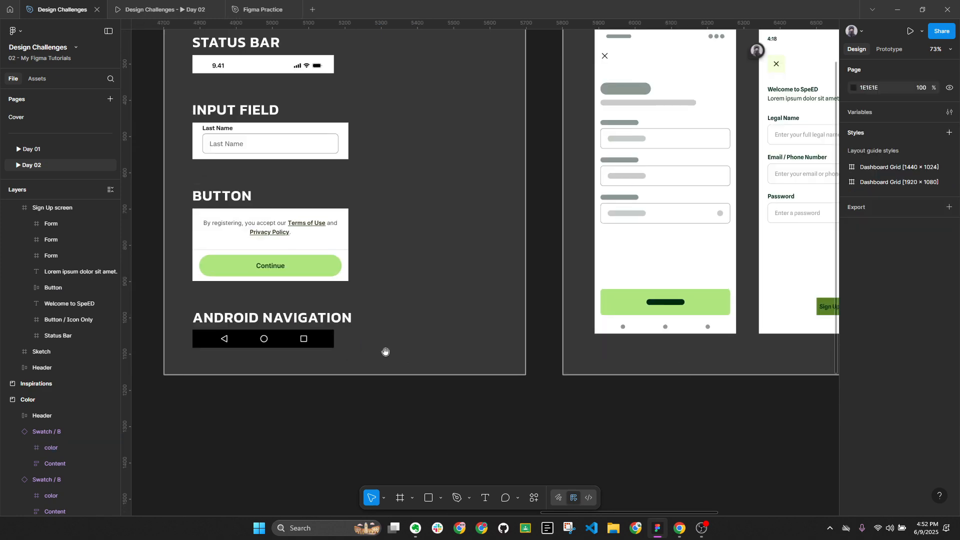
scroll(607, 317, up, 5)
Change the button's fill to light green B3DA40
click(531, 299)
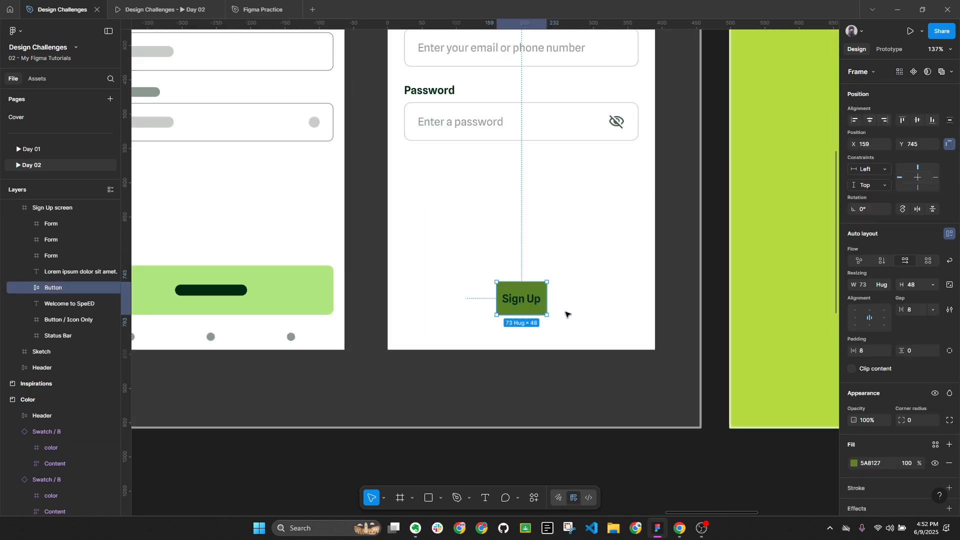
click(883, 465)
key(Return)
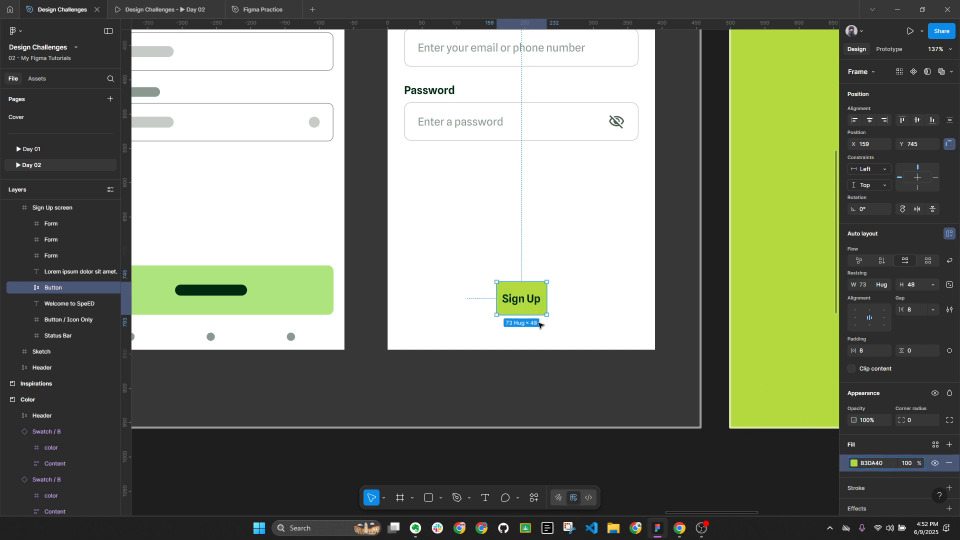
click(574, 369)
click(525, 306)
scroll(525, 306, up, 3)
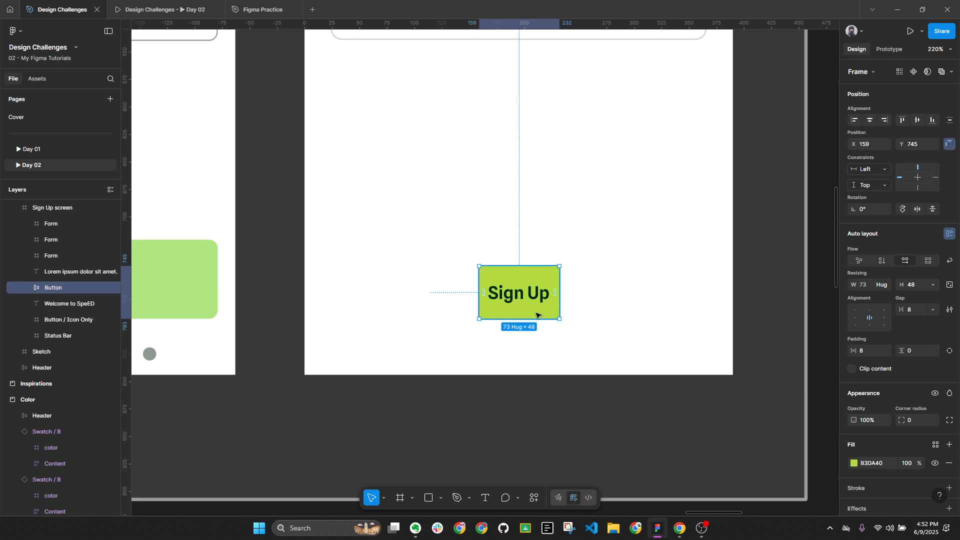
scroll(548, 320, down, 3)
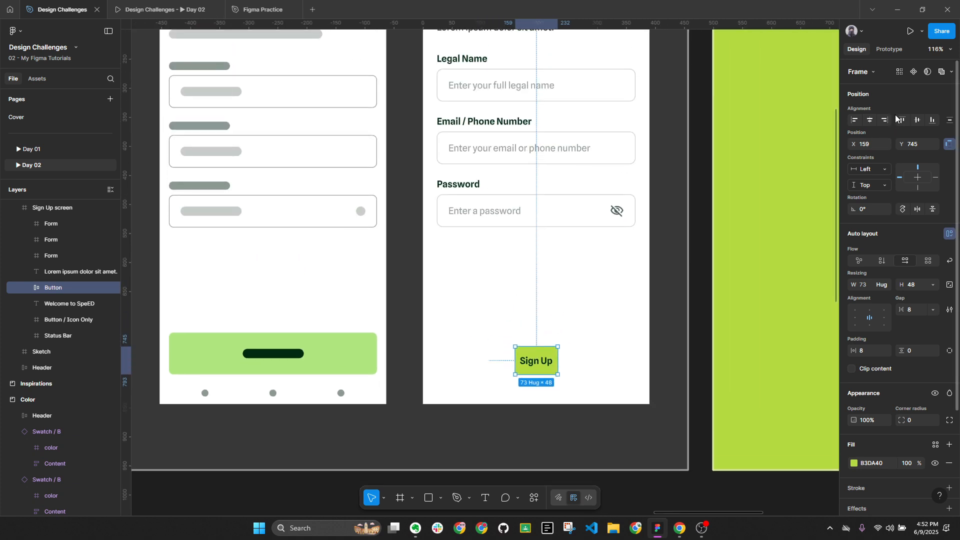
At 100% zoom, raise the Sign Up button's height from 48 to 56
click(940, 49)
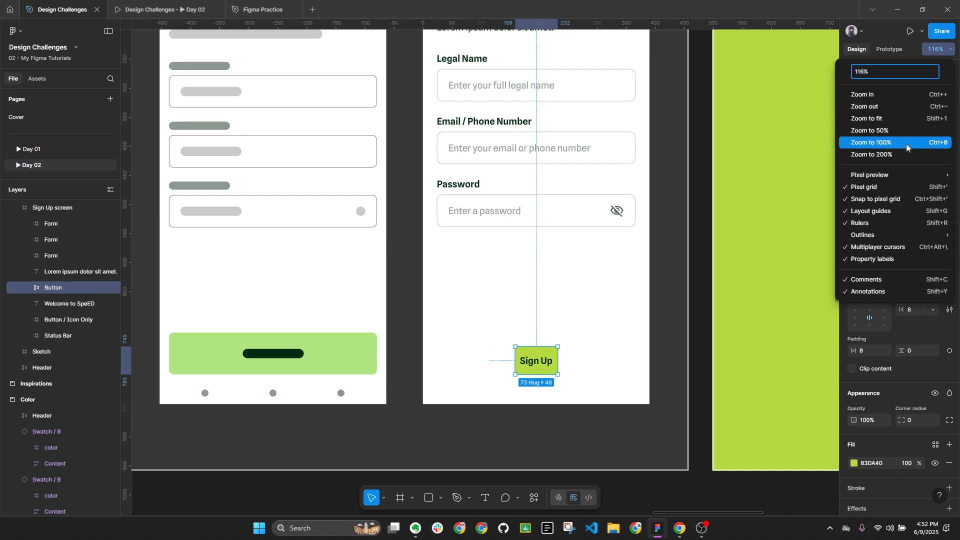
click(908, 146)
scroll(697, 199, up, 2)
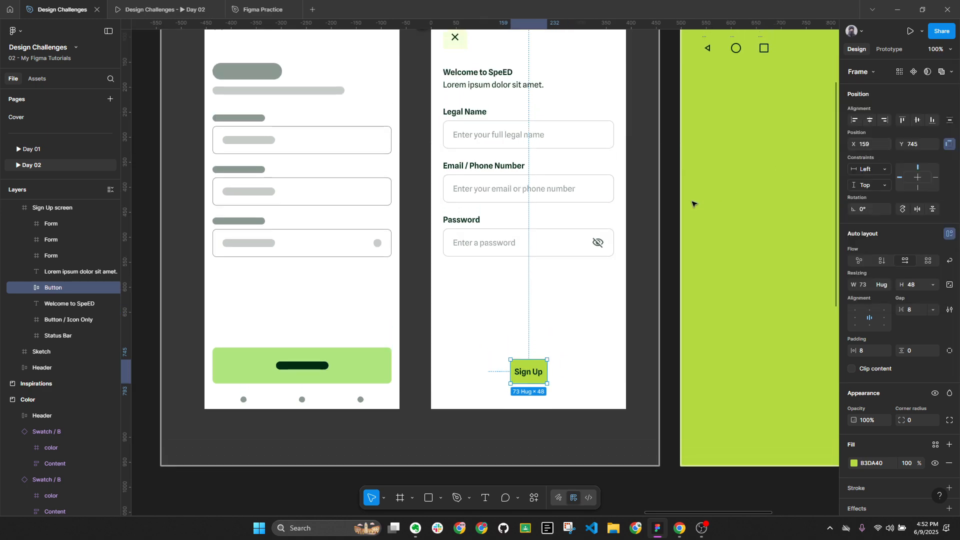
click(551, 393)
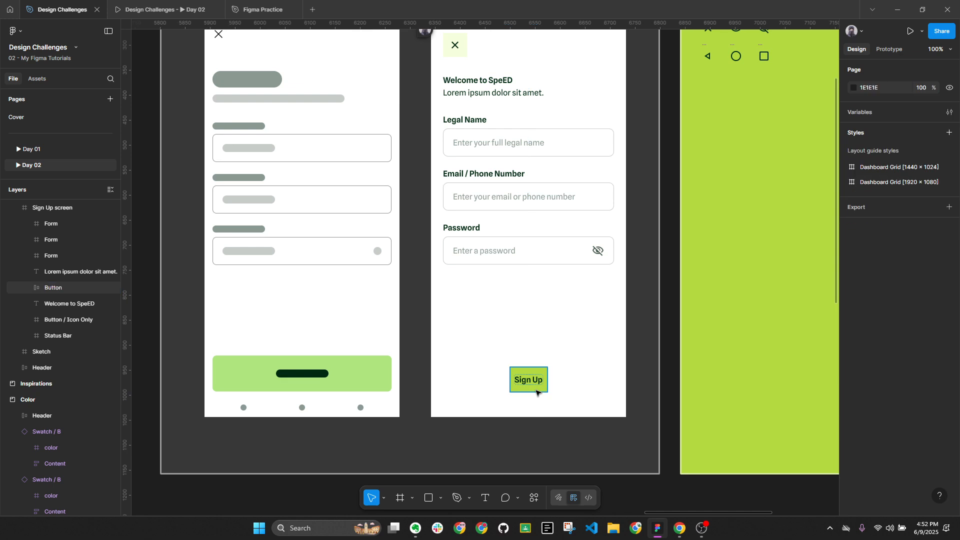
click(583, 245)
double_click(583, 245)
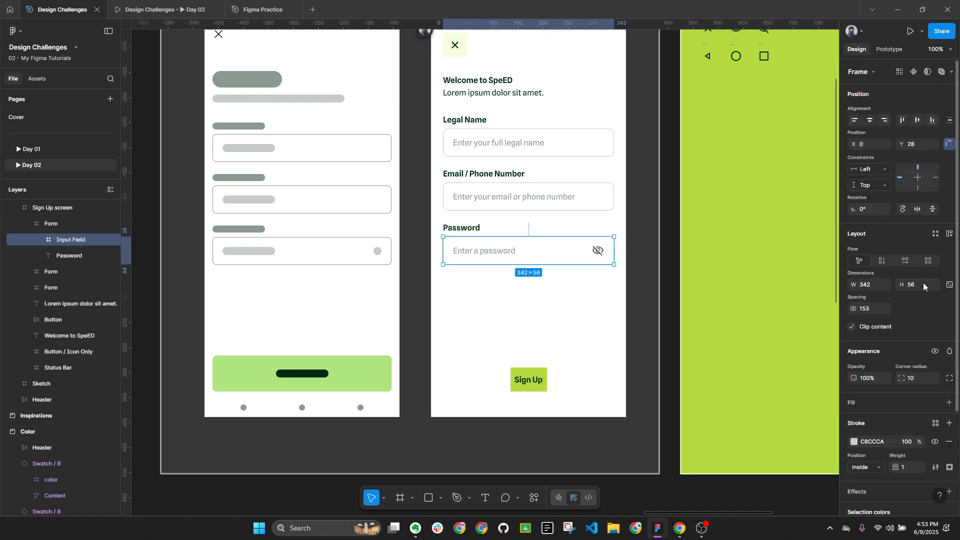
click(609, 376)
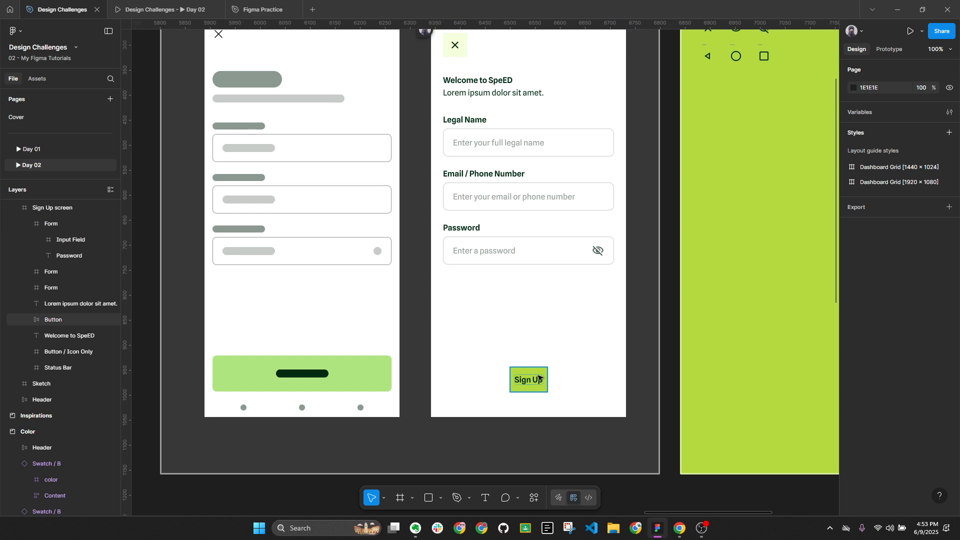
click(541, 379)
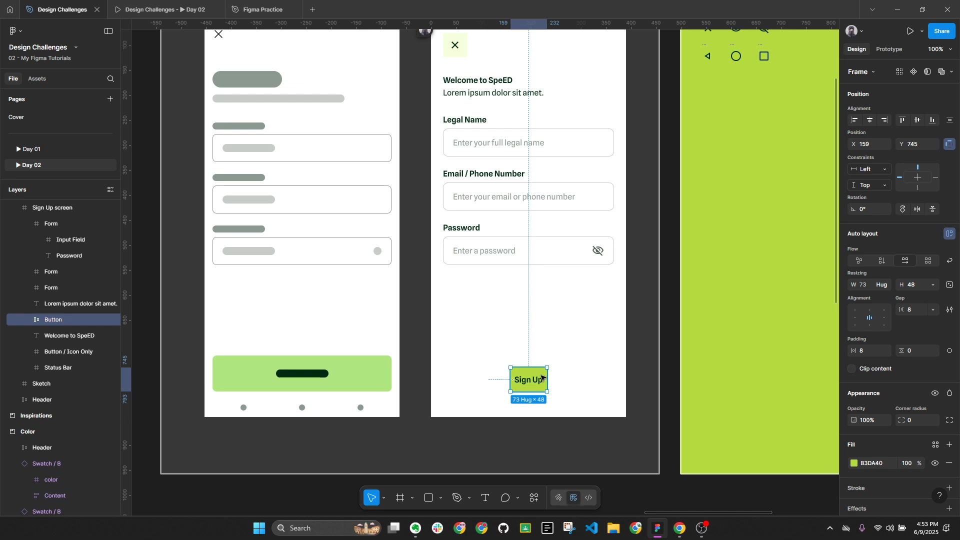
click(923, 284)
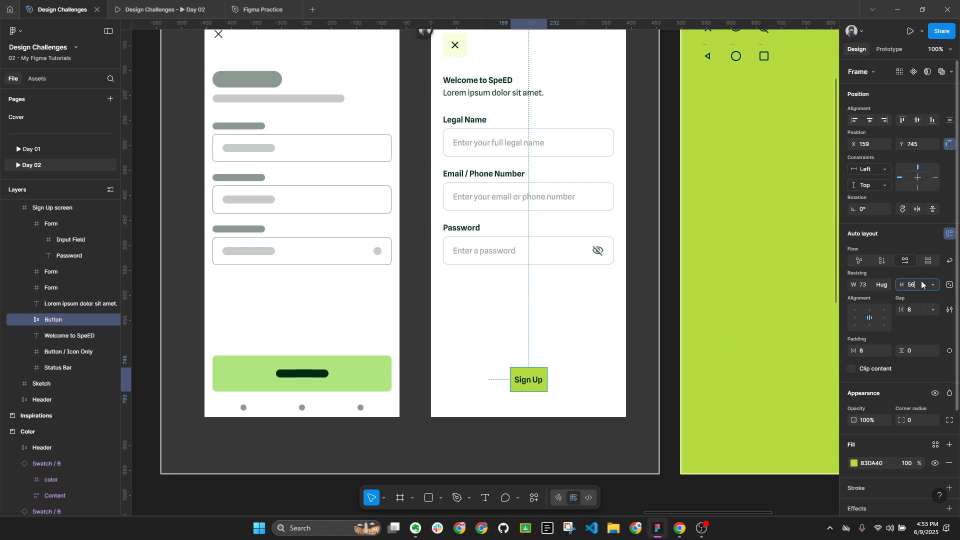
key(Return)
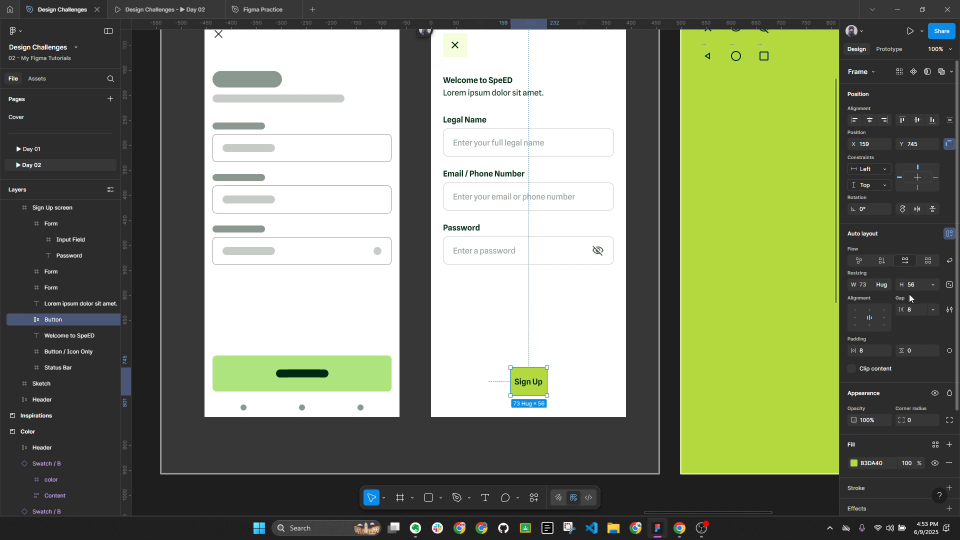
click(599, 408)
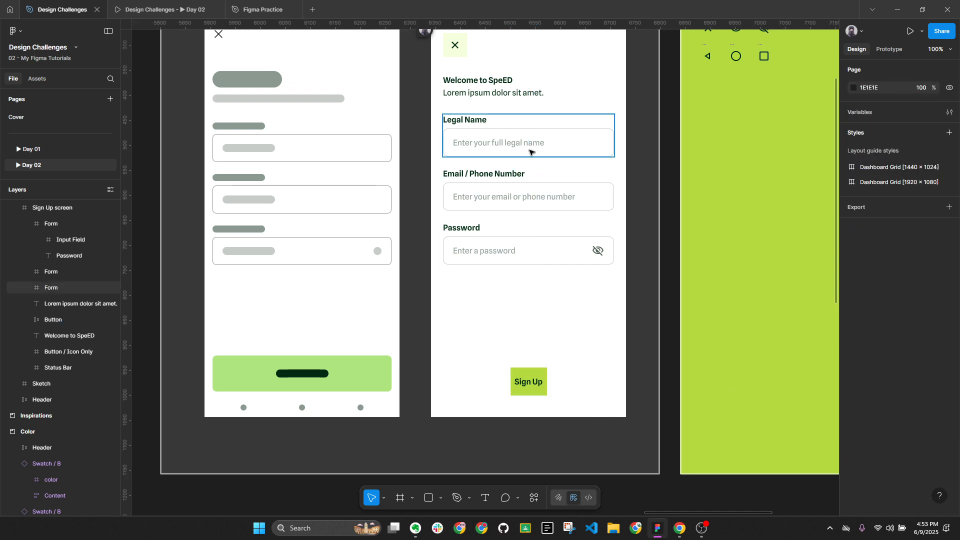
click(545, 380)
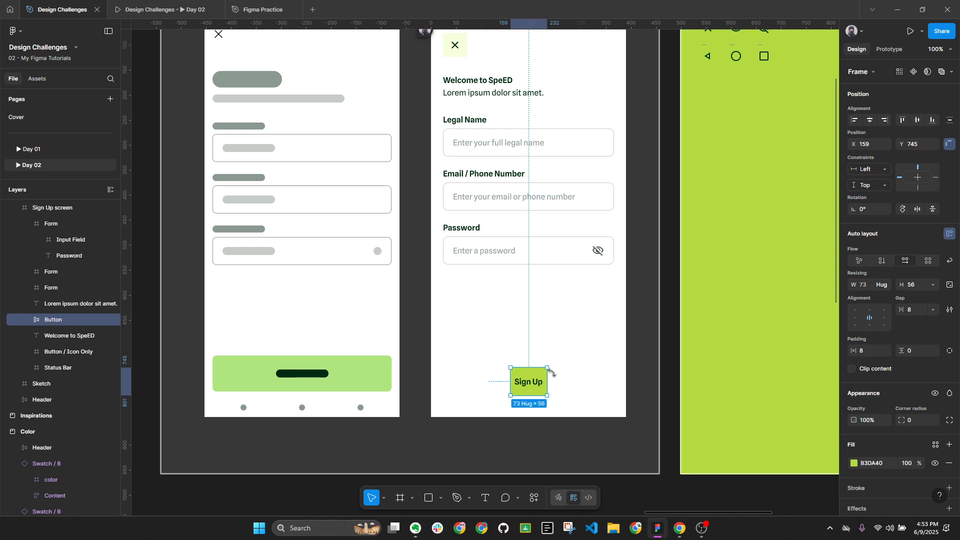
click(469, 252)
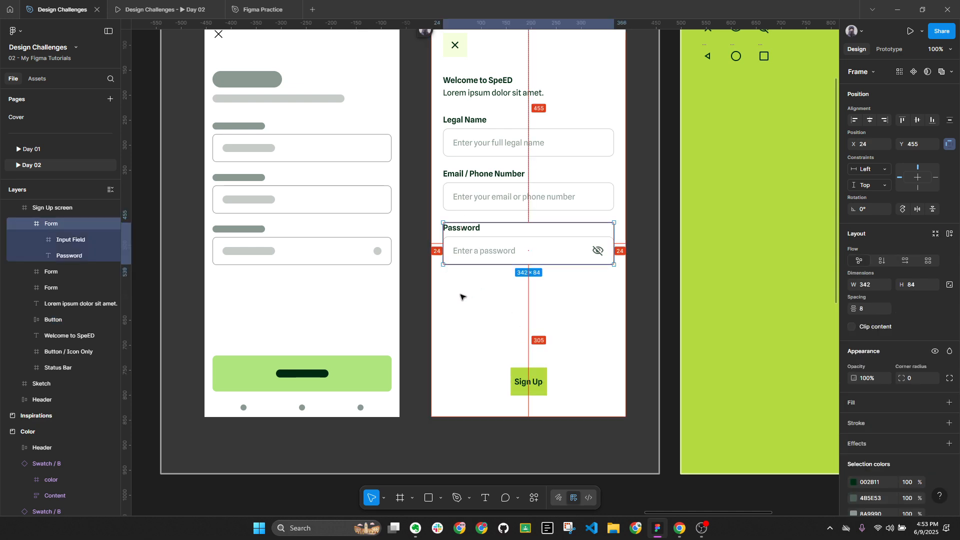
Show the four column layout guides on the Sign Up screen frame
scroll(510, 123, up, 2)
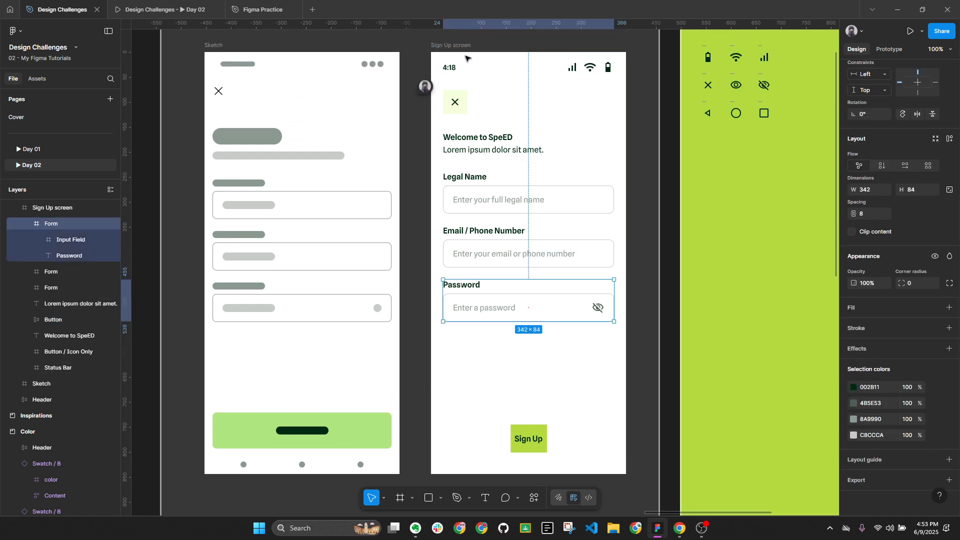
click(451, 45)
scroll(936, 370, down, 1)
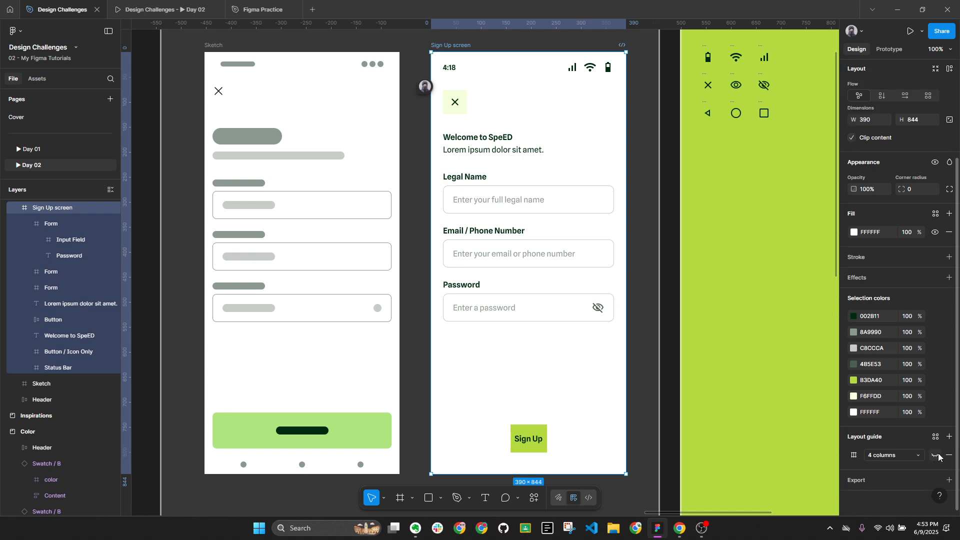
click(935, 455)
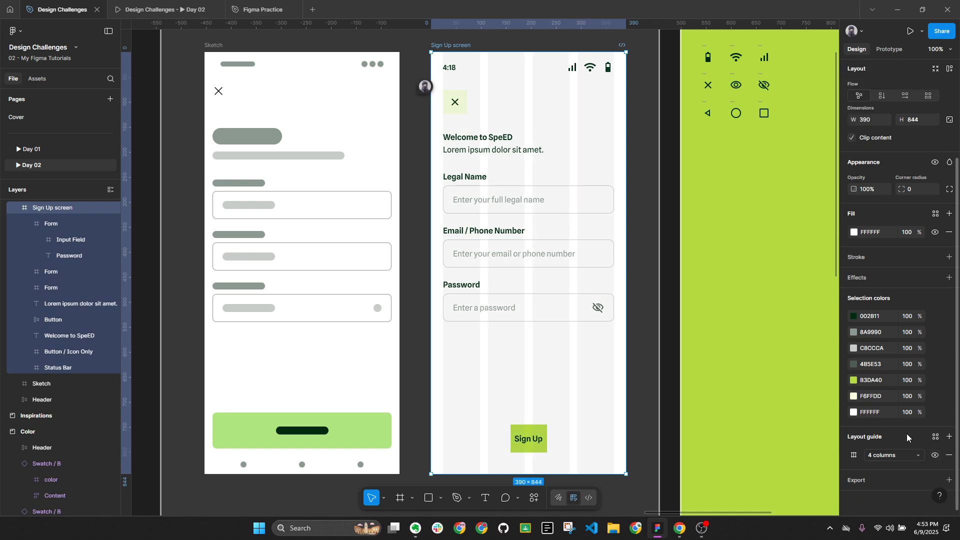
Left-align the button with the Password form, stretch it to the right margin, and move it up to Y 728
click(534, 435)
shift+click(450, 315)
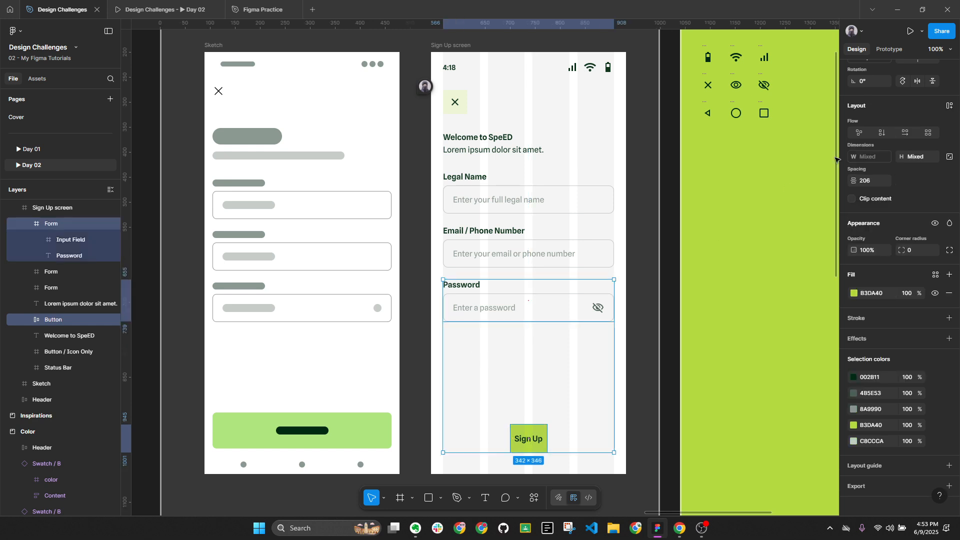
click(855, 120)
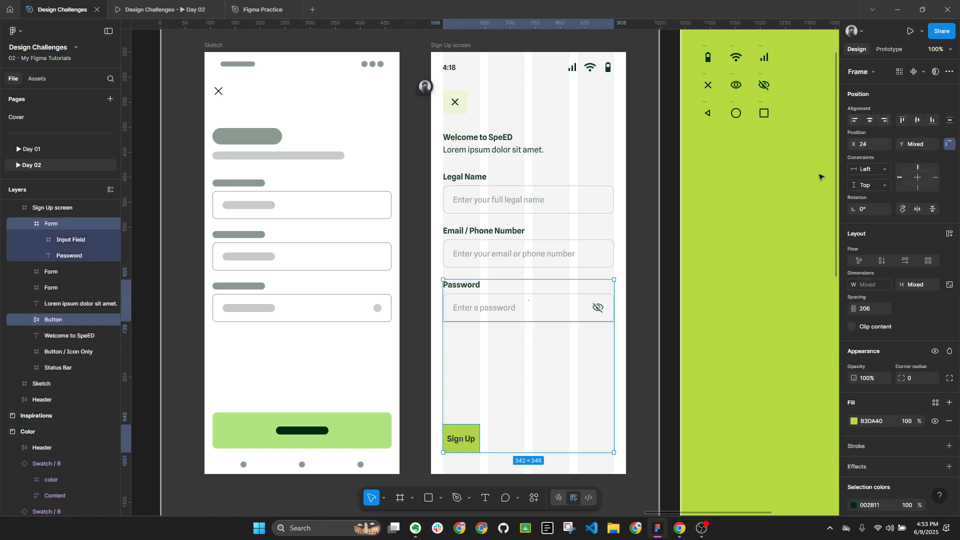
click(470, 444)
drag(478, 439, 613, 446)
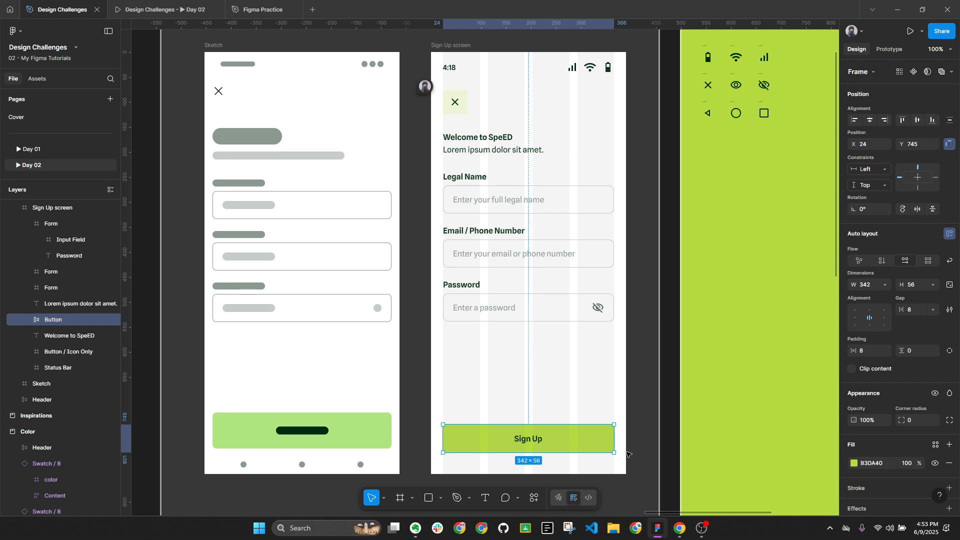
drag(603, 439, 602, 431)
key(Up)
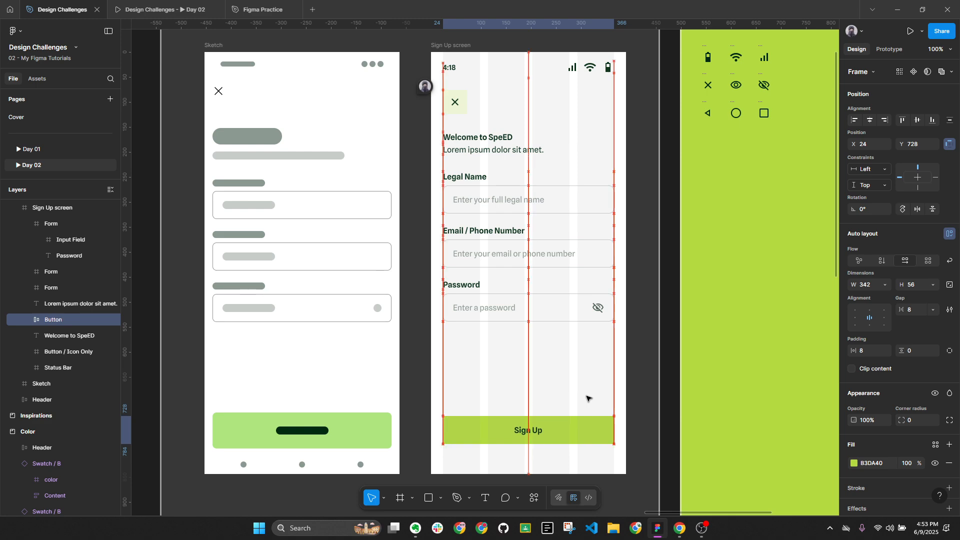
Compare with the Inspirations reference button, then reselect the Sign Up button
click(660, 359)
scroll(660, 358, down, 2)
drag(398, 326, 781, 268)
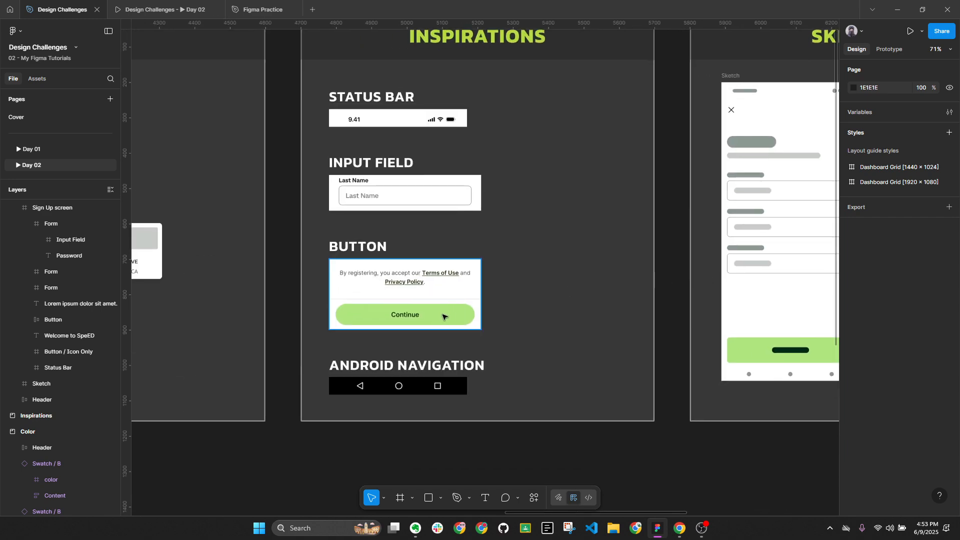
drag(638, 301, 342, 290)
click(656, 340)
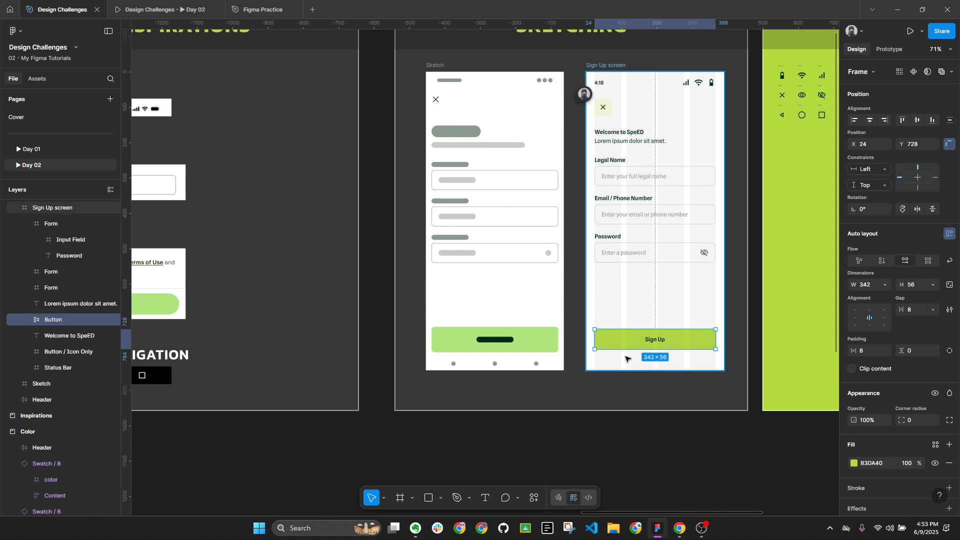
scroll(549, 355, down, 1)
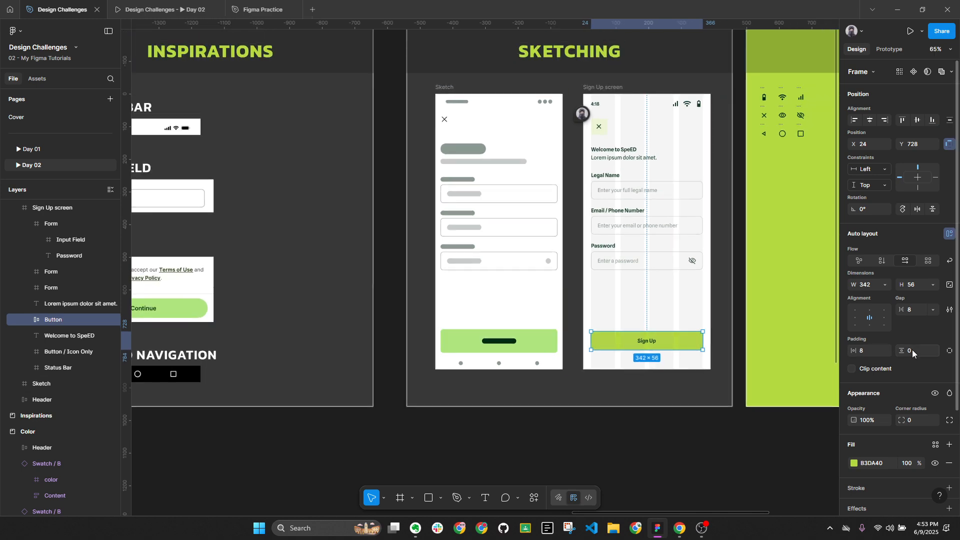
Set the Sign Up button's corner radius to 100 for a pill shape
mouse_move(902, 420)
mouse_down()
mouse_move(359, 417)
mouse_move(895, 422)
mouse_up()
click(924, 424)
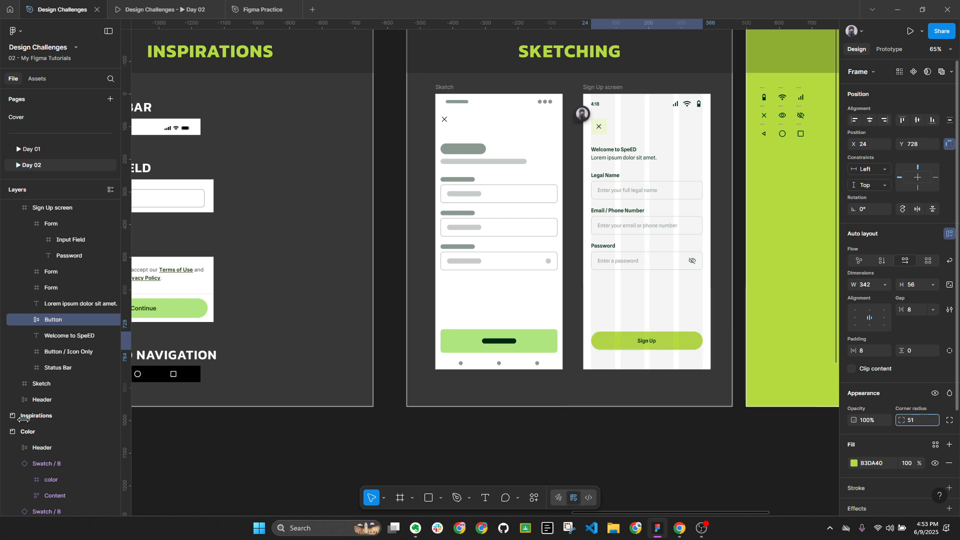
text(63)
key(Return)
text(100)
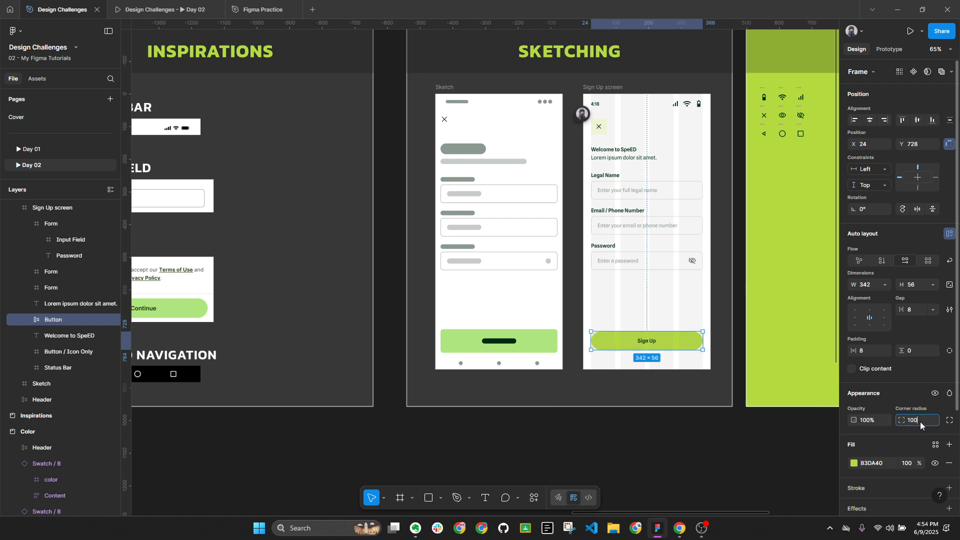
key(Return)
click(691, 417)
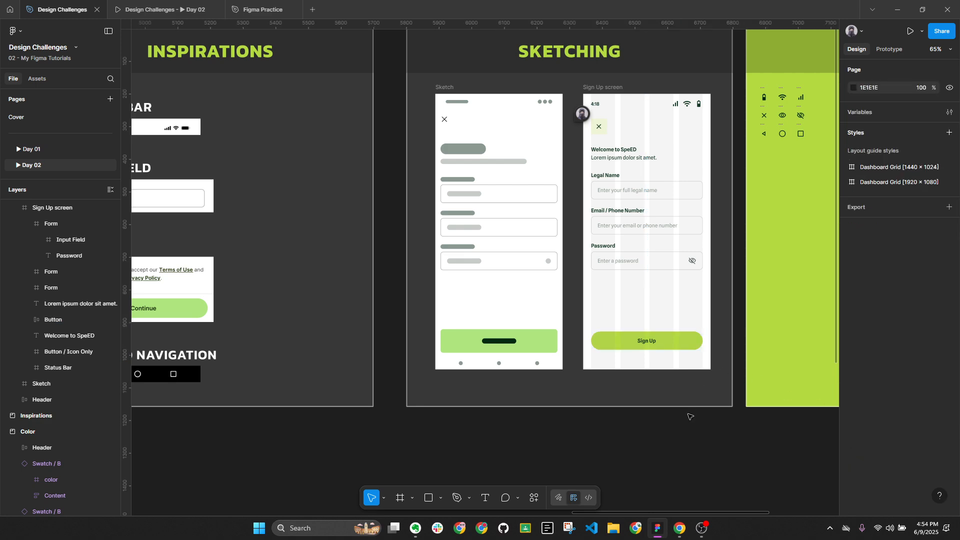
scroll(615, 386, right, 3)
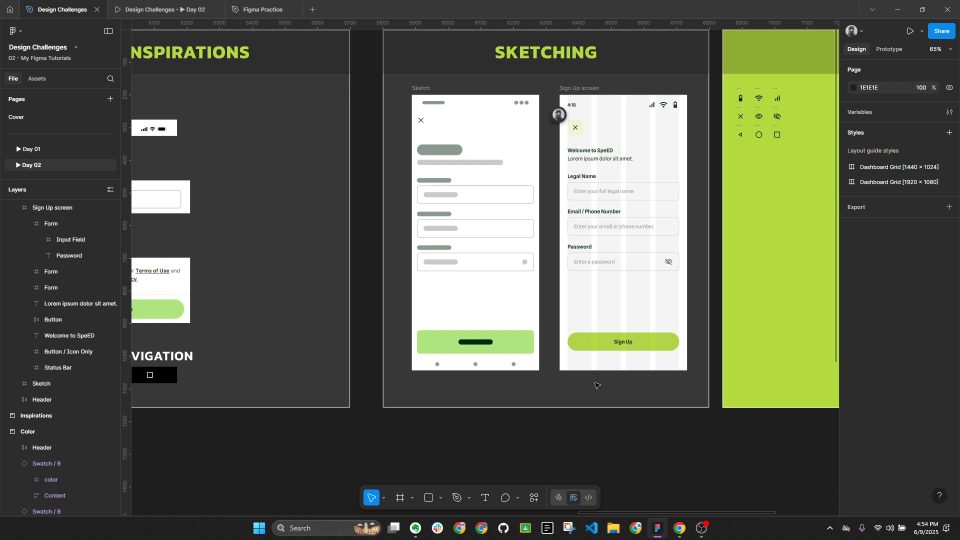
Give the Sign Up label a 20 px font size with 24 line height
double_click(623, 343)
scroll(630, 345, up, 5)
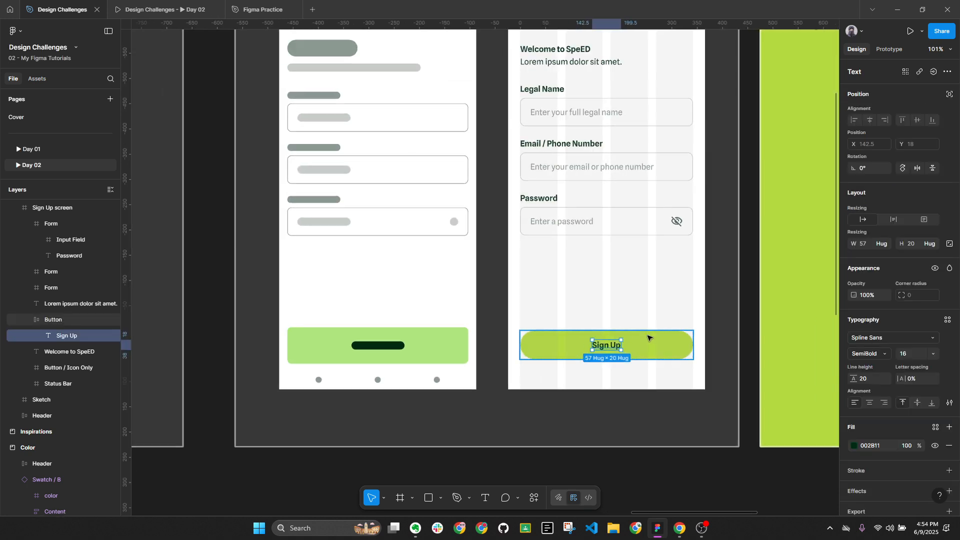
scroll(656, 303, up, 3)
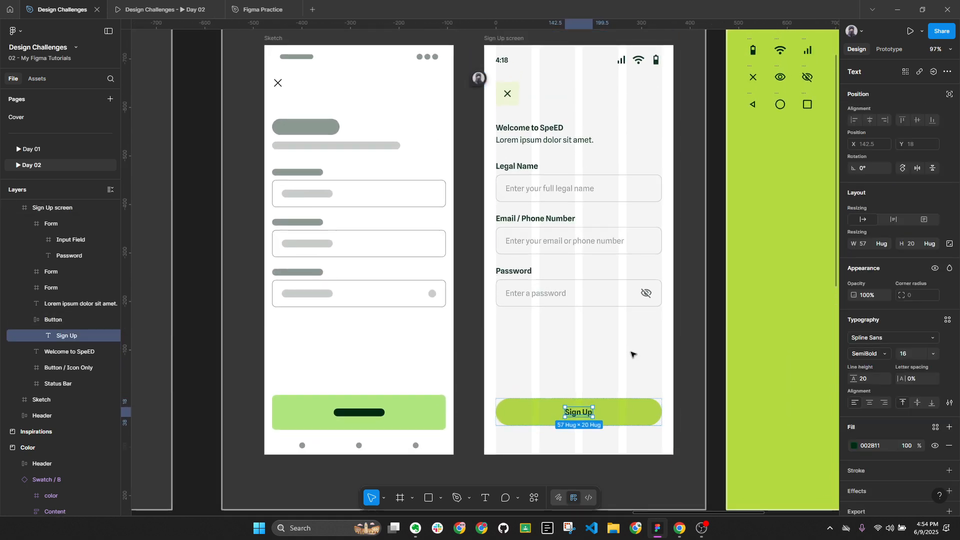
click(937, 49)
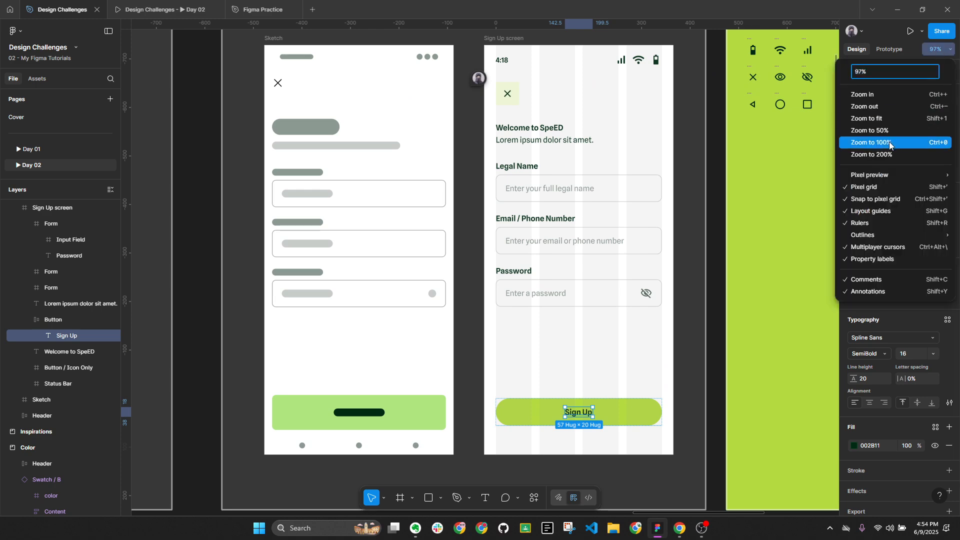
click(884, 145)
key(alt+l)
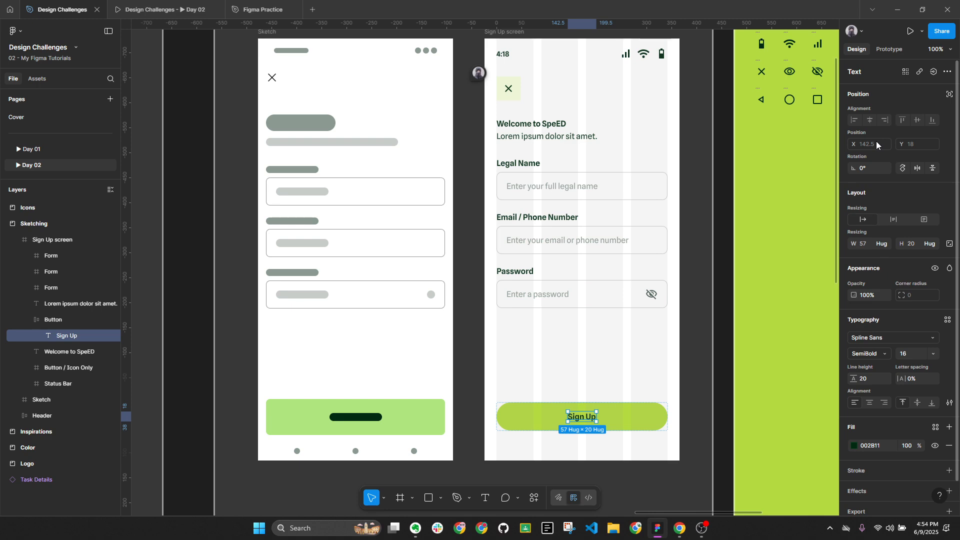
click(904, 357)
text(1)
key(Return)
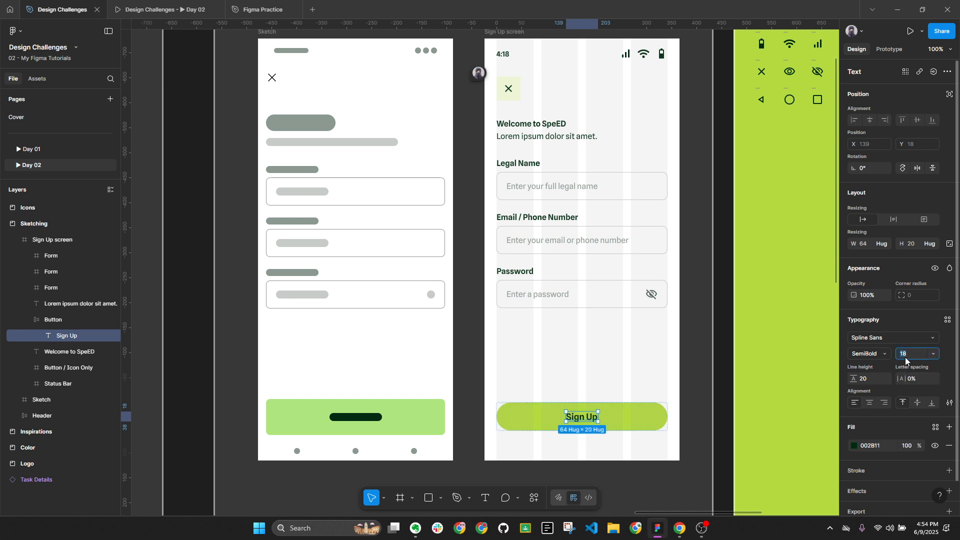
text(20)
key(Return)
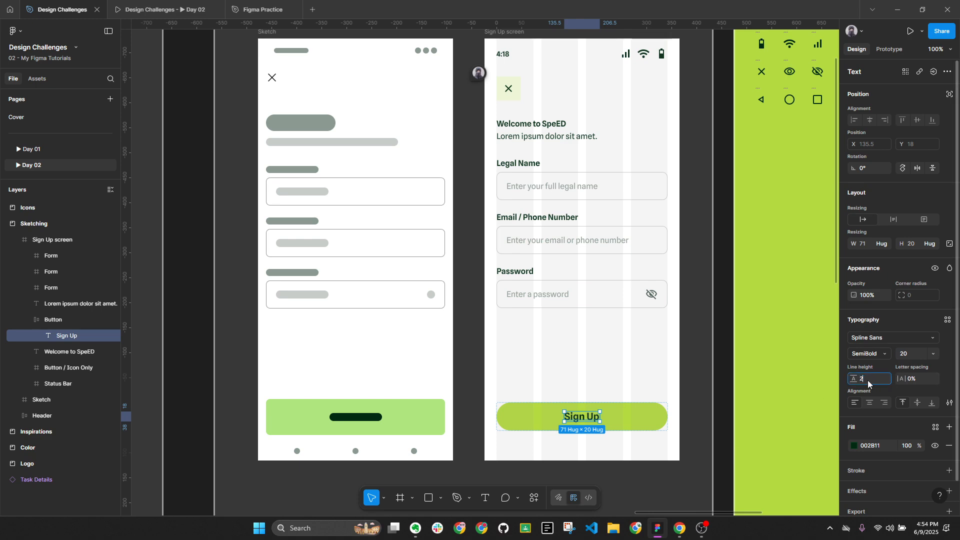
key(Return)
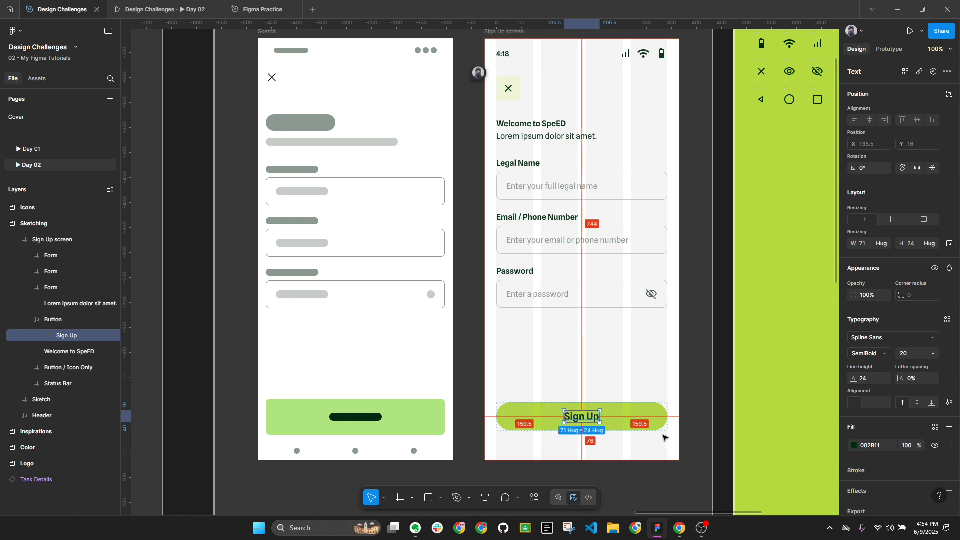
click(711, 455)
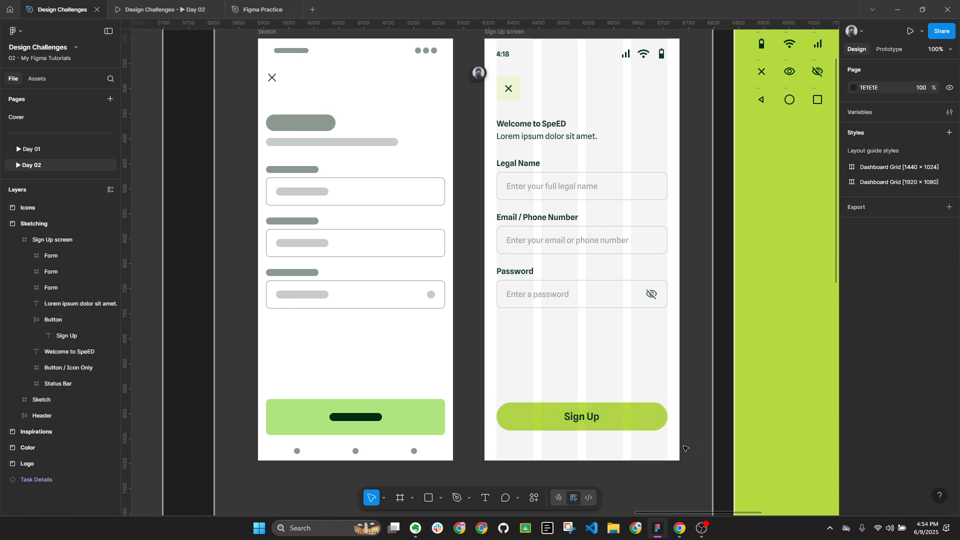
Check the Sign Up button's distances to the screen frame edges
click(628, 426)
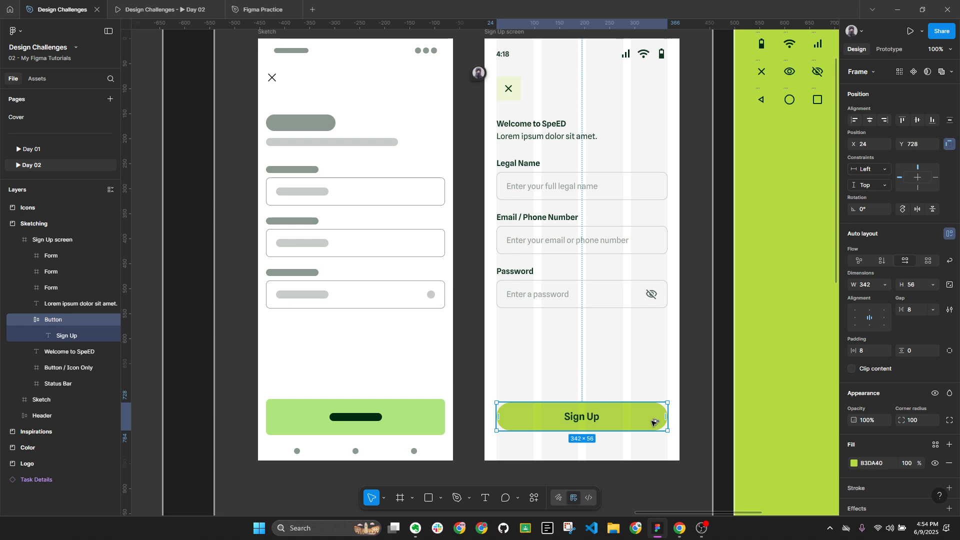
key(alt+l)
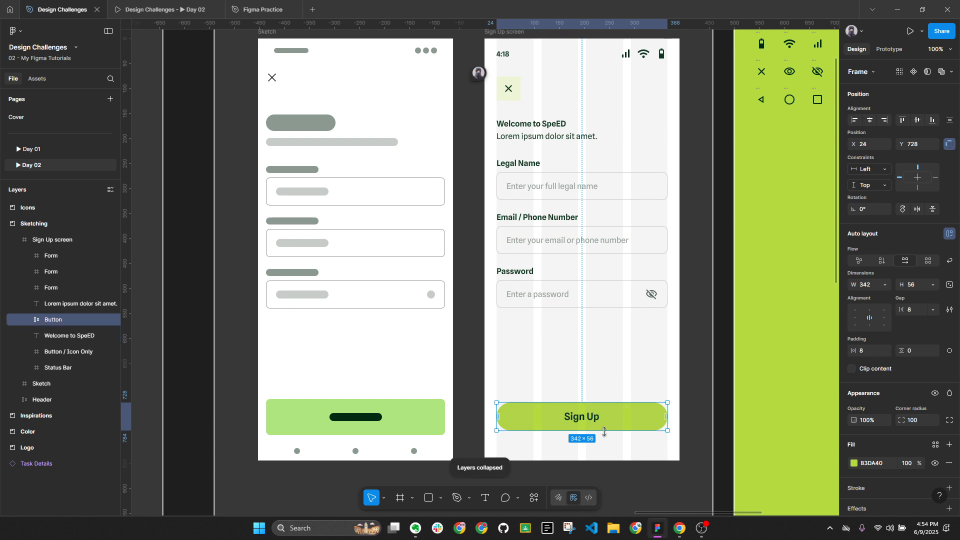
key(alt)
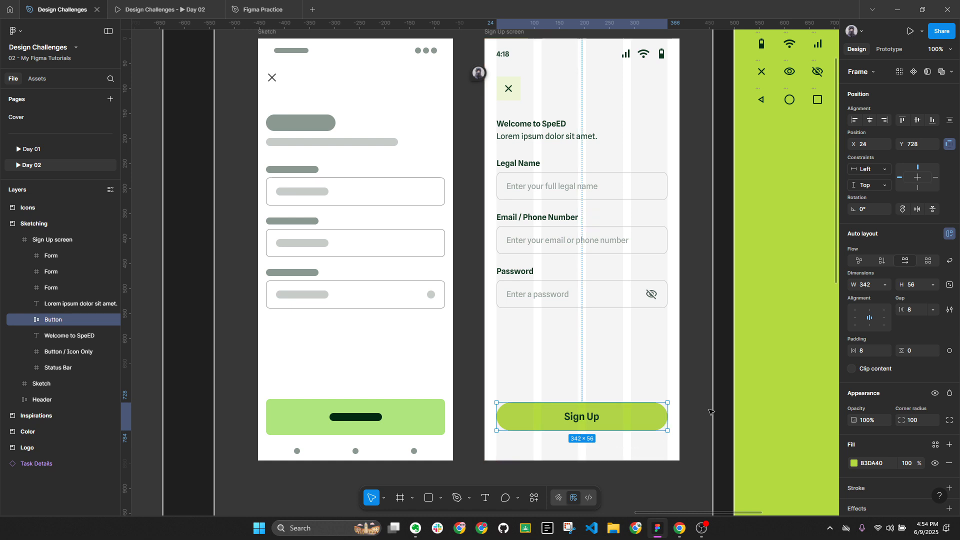
key(Escape)
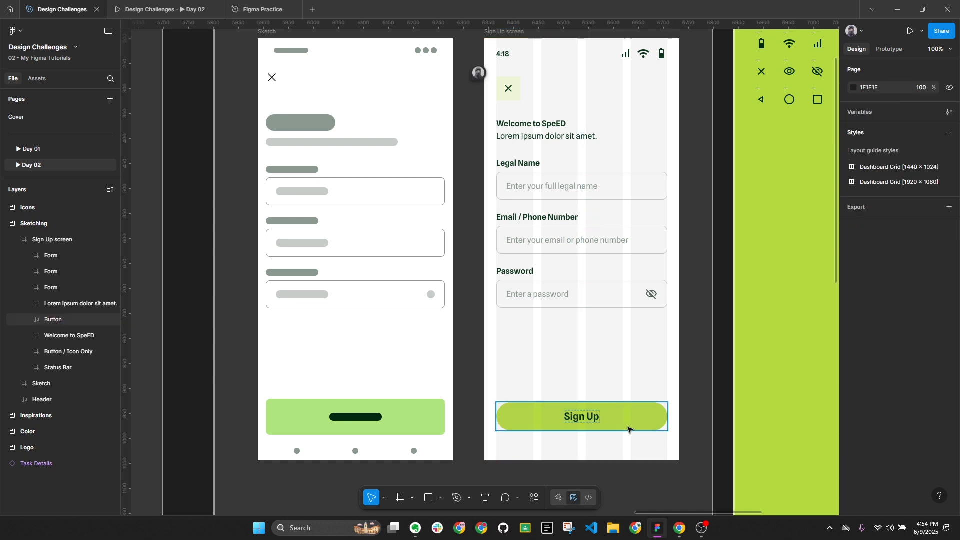
click(628, 428)
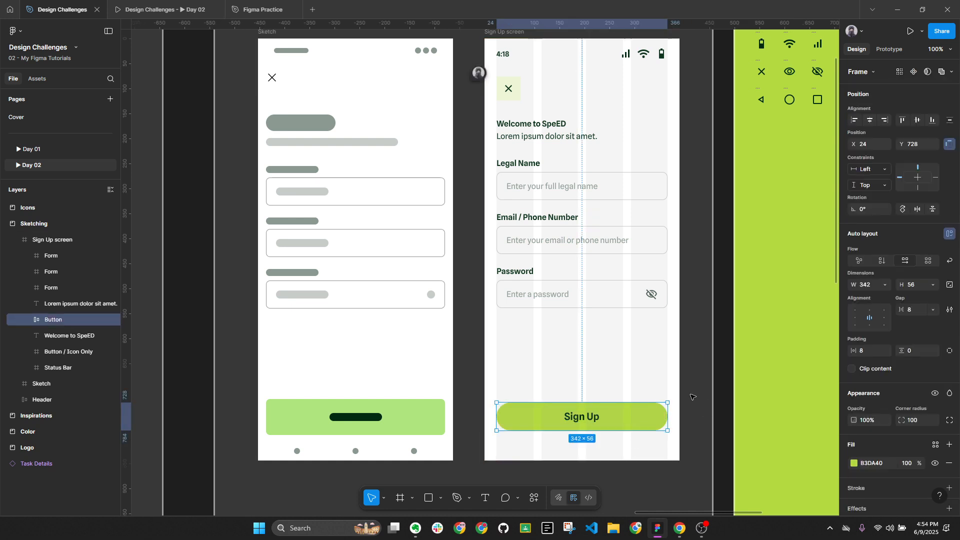
scroll(691, 397, down, 5)
scroll(678, 236, left, 10)
scroll(275, 321, up, 5)
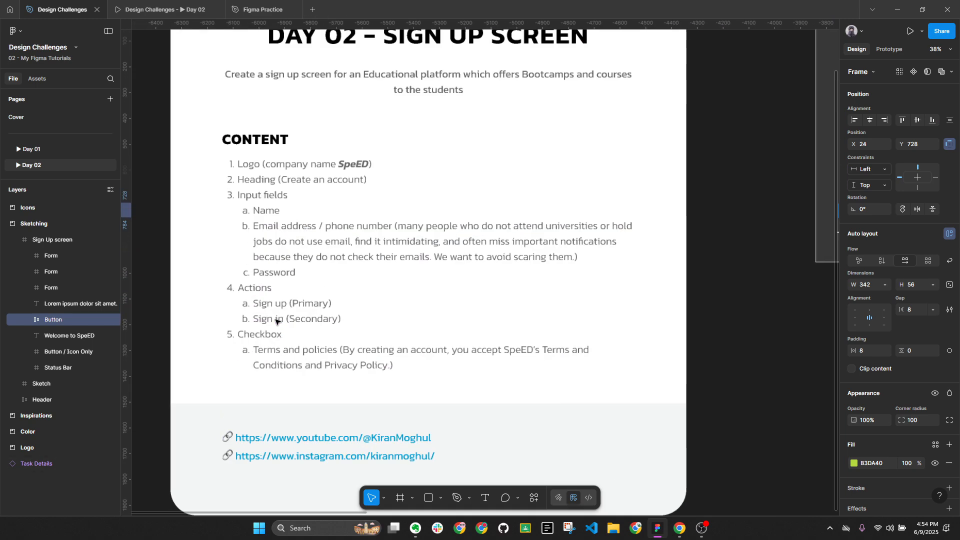
scroll(276, 321, up, 3)
scroll(275, 298, down, 5)
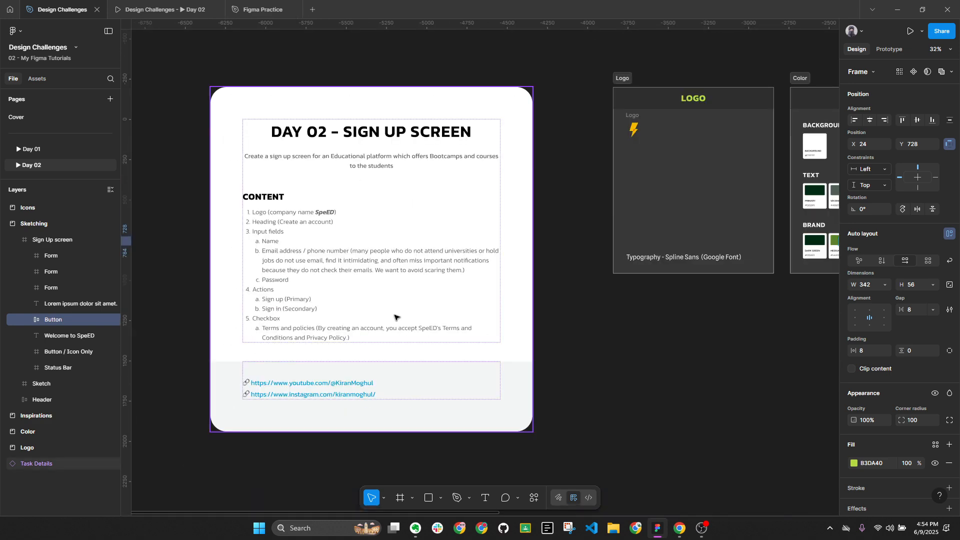
scroll(212, 300, right, 8)
scroll(461, 222, up, 4)
scroll(461, 222, up, 2)
scroll(461, 222, right, 1)
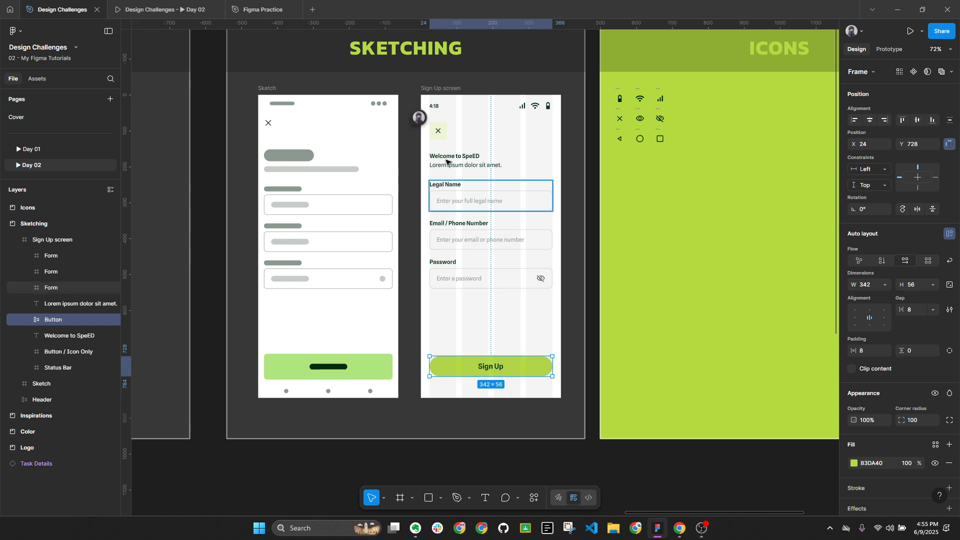
Check the close button's spacing to the screen edges, then bring up the Mobbin page in Chrome
click(439, 132)
key(alt)
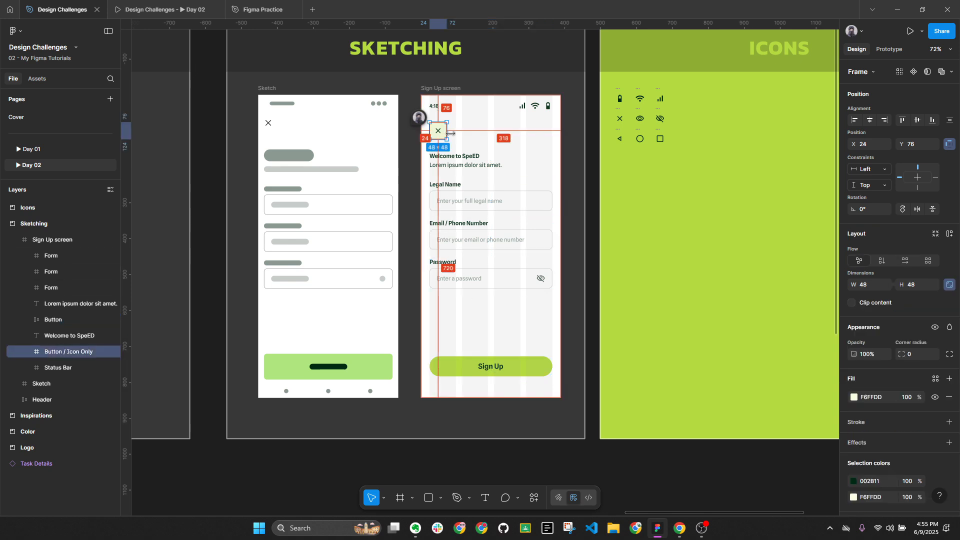
key(alt+l)
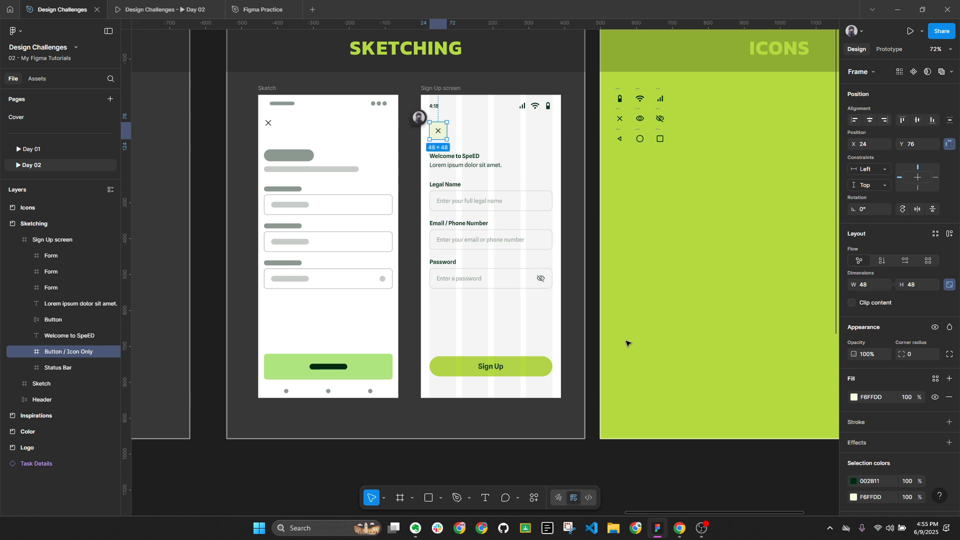
click(680, 529)
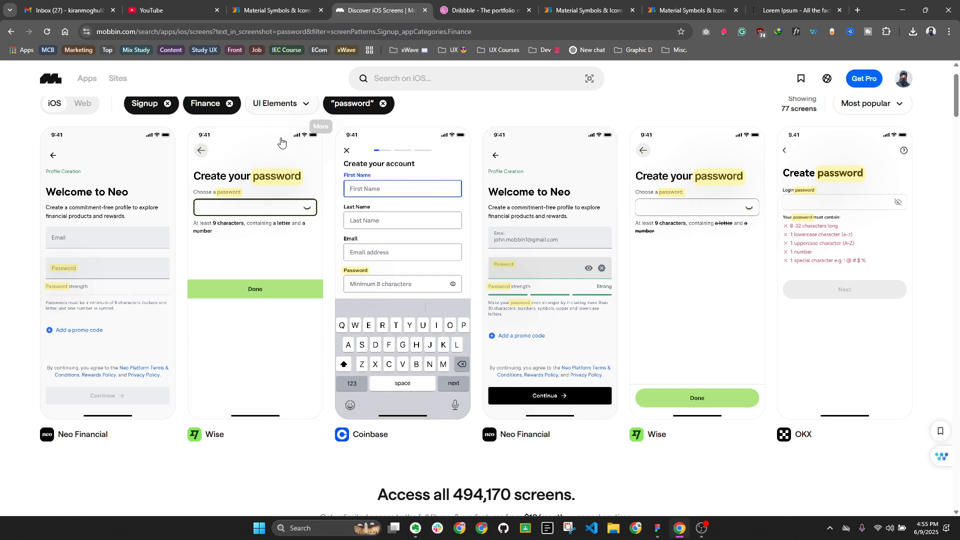
Browse the Mobbin finance password sign-up screens, then return to the Figma file
scroll(860, 288, up, 1)
mouse_move(681, 243)
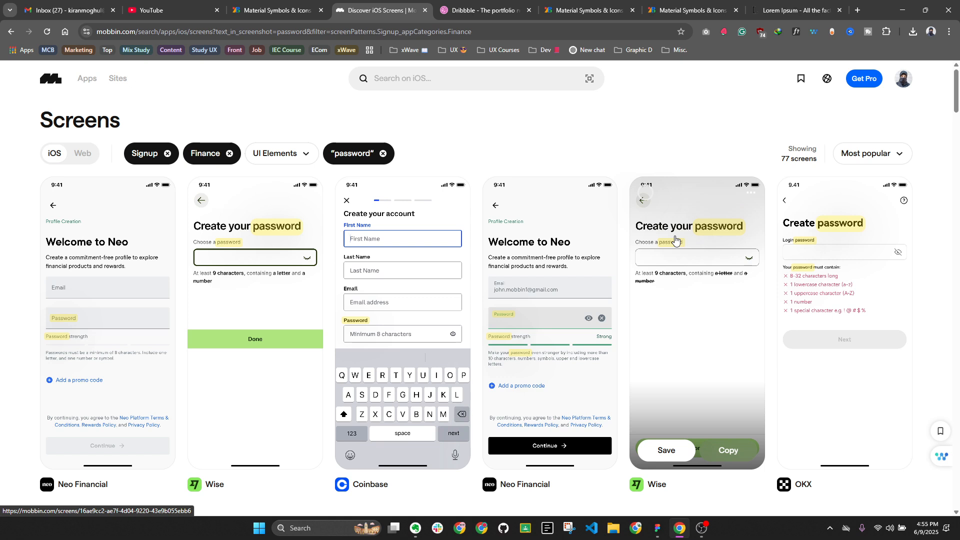
key(alt+Tab)
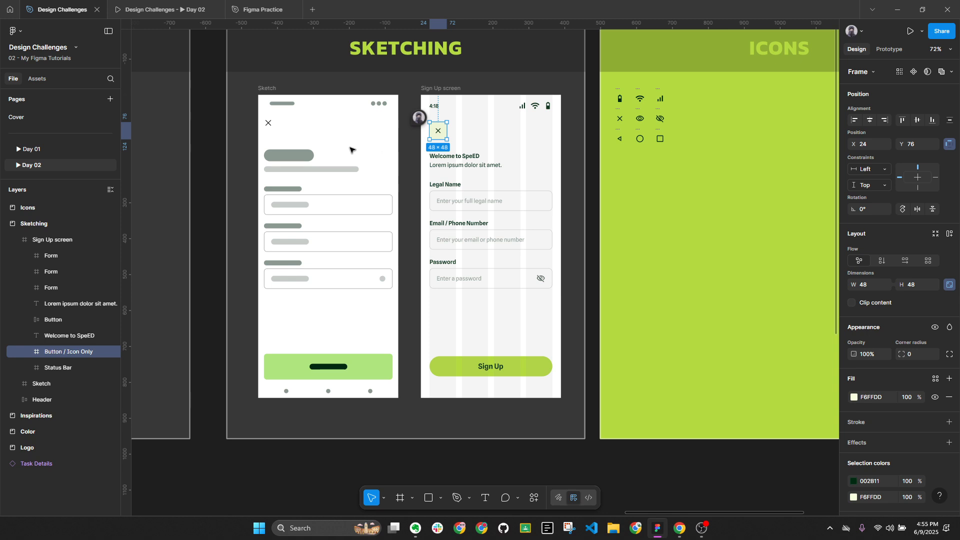
Apply strikethrough to 'Sign in (Secondary)' in the Day 02 task list
click(464, 361)
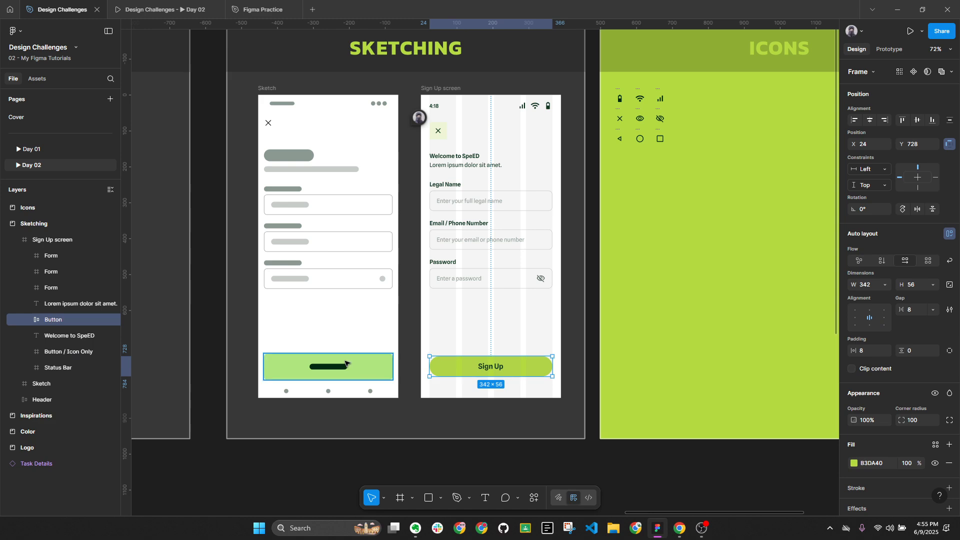
scroll(372, 350, down, 5)
scroll(367, 279, left, 8)
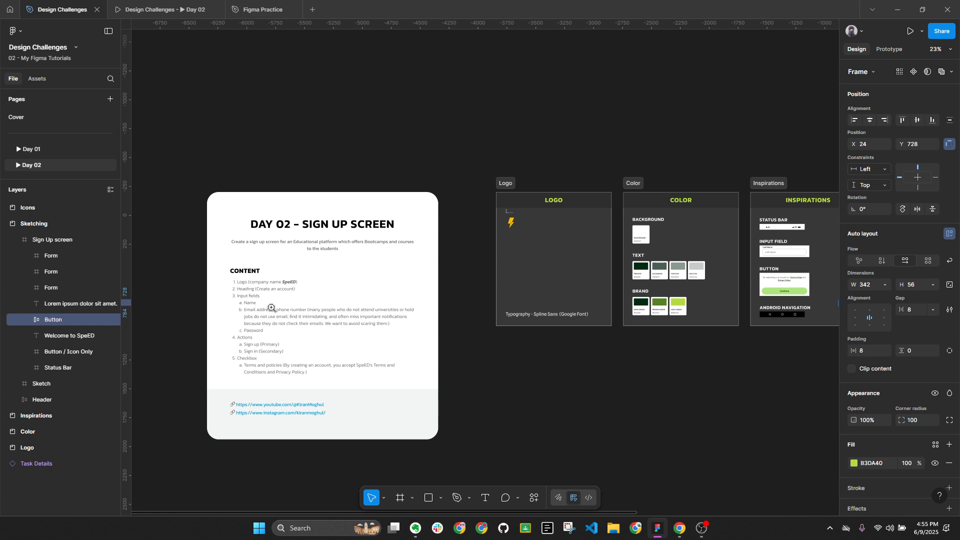
scroll(292, 376, up, 5)
triple_click(292, 376)
key(Down)
key(End)
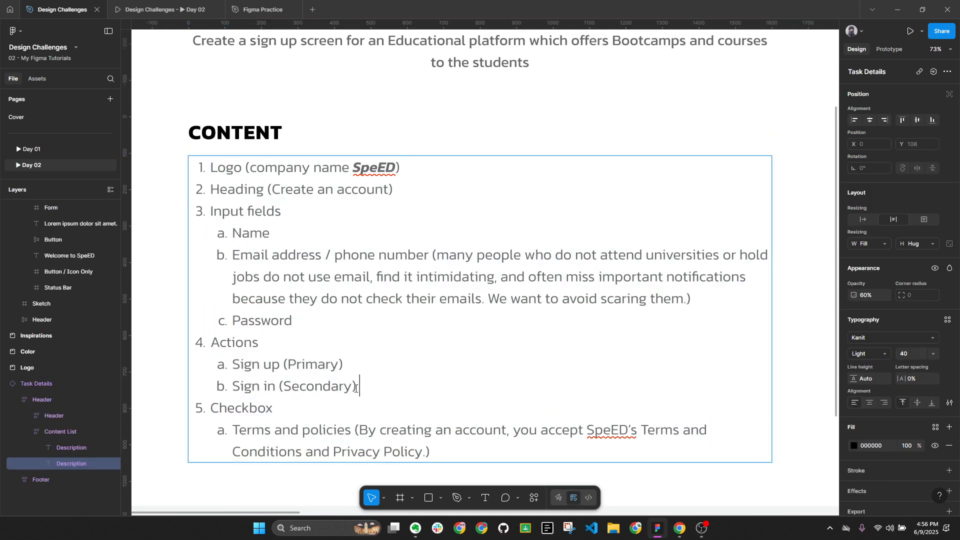
key(shift+Home)
click(949, 402)
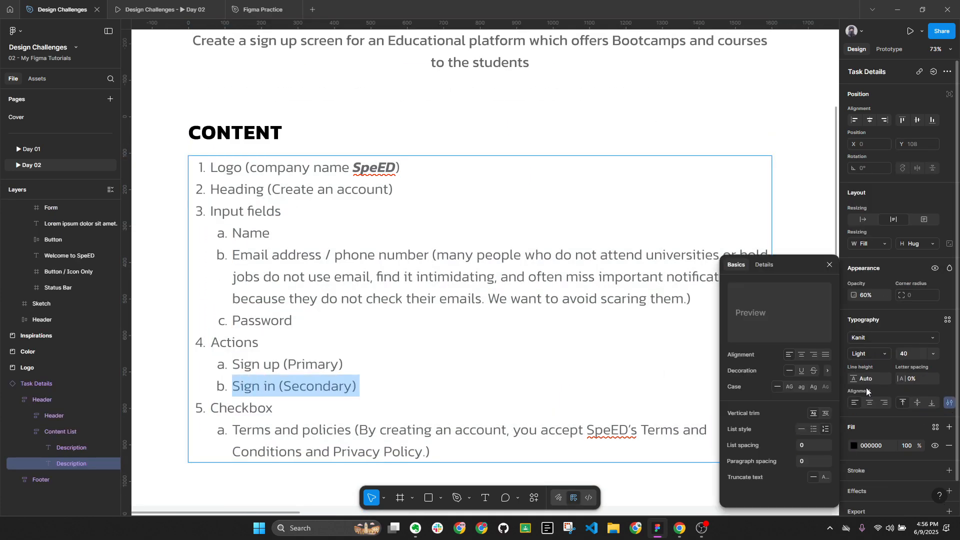
click(815, 371)
scroll(397, 318, down, 3)
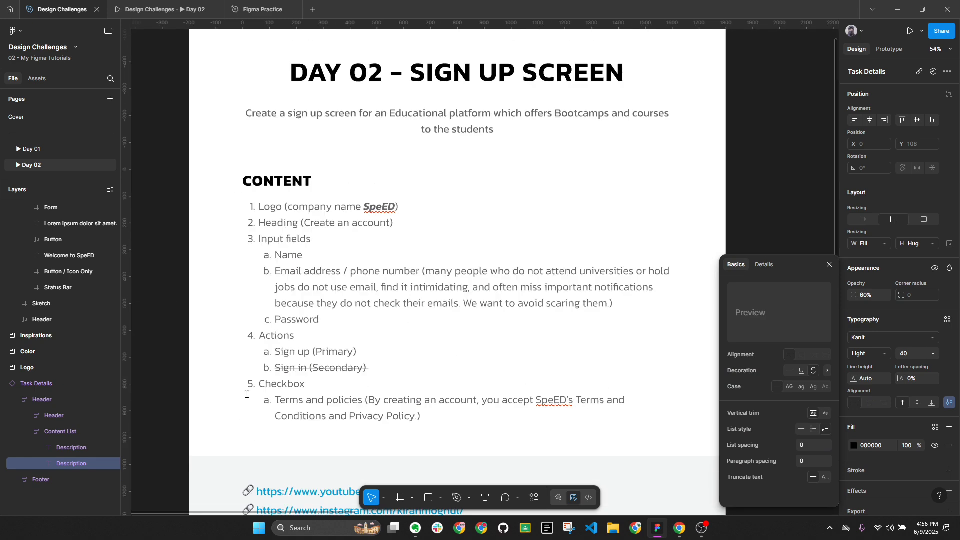
key(Escape)
Pan from the Task Details frame back to the Sketching board with the Sign Up screen
click(194, 349)
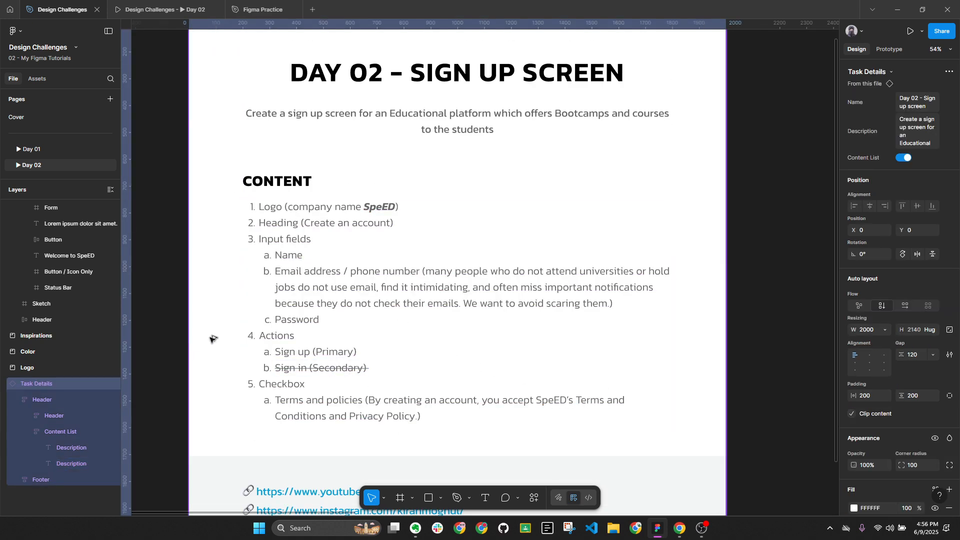
key(alt+l)
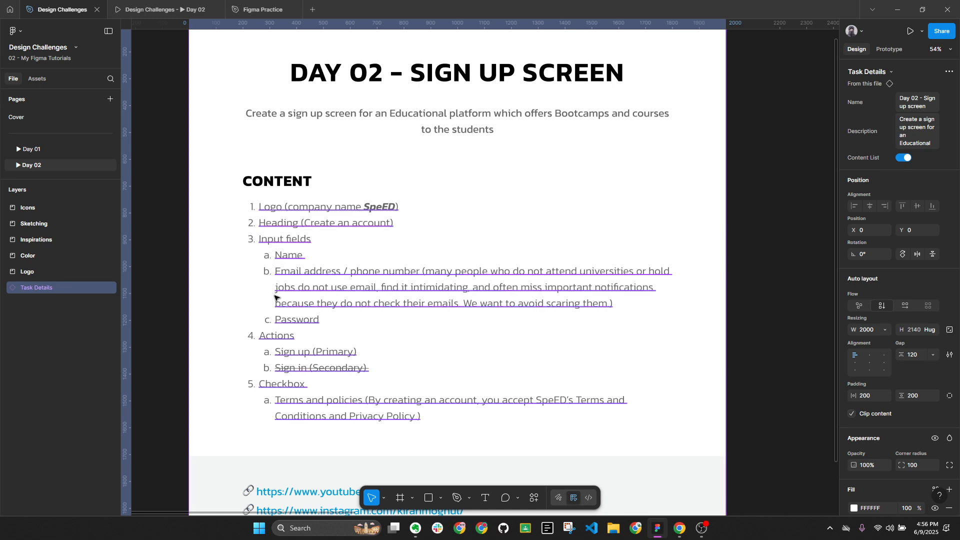
scroll(276, 298, down, 3)
drag(492, 262, 260, 269)
drag(690, 275, 607, 279)
scroll(607, 279, up, 4)
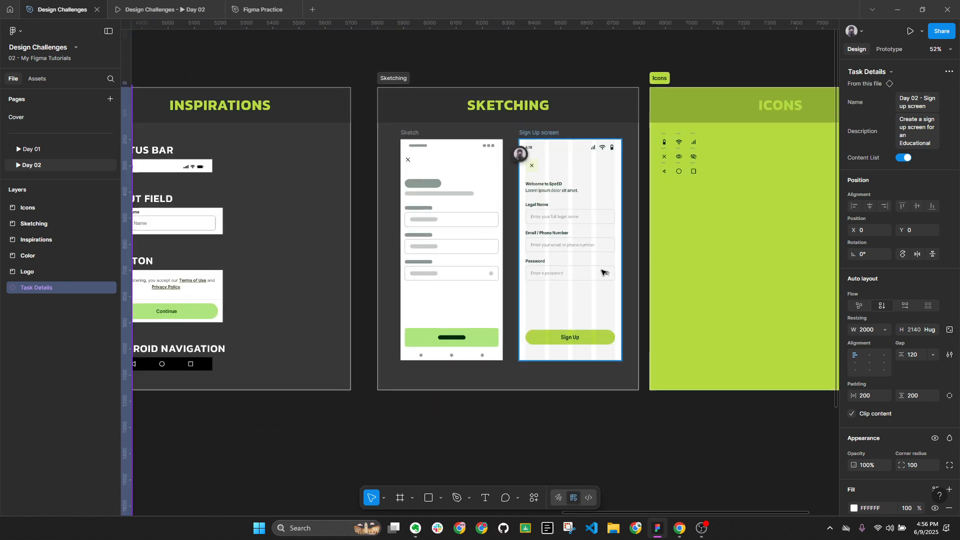
drag(495, 314, 903, 287)
scroll(454, 293, up, 5)
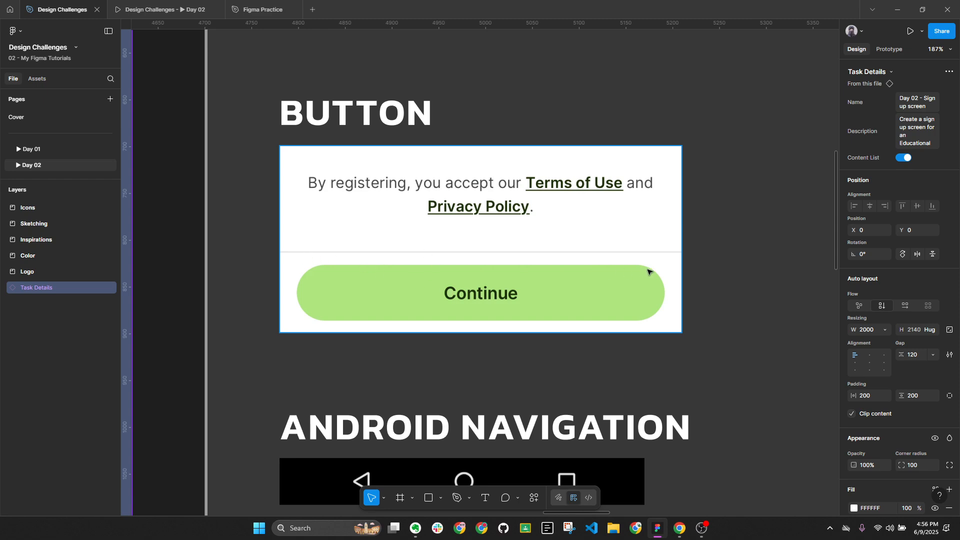
scroll(556, 239, down, 6)
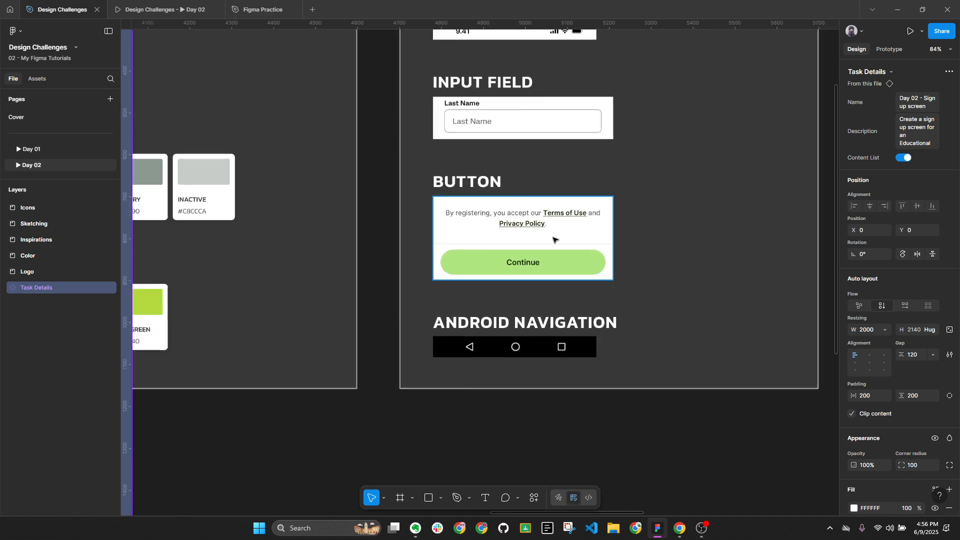
drag(720, 229, 368, 210)
scroll(541, 231, up, 2)
scroll(541, 234, up, 2)
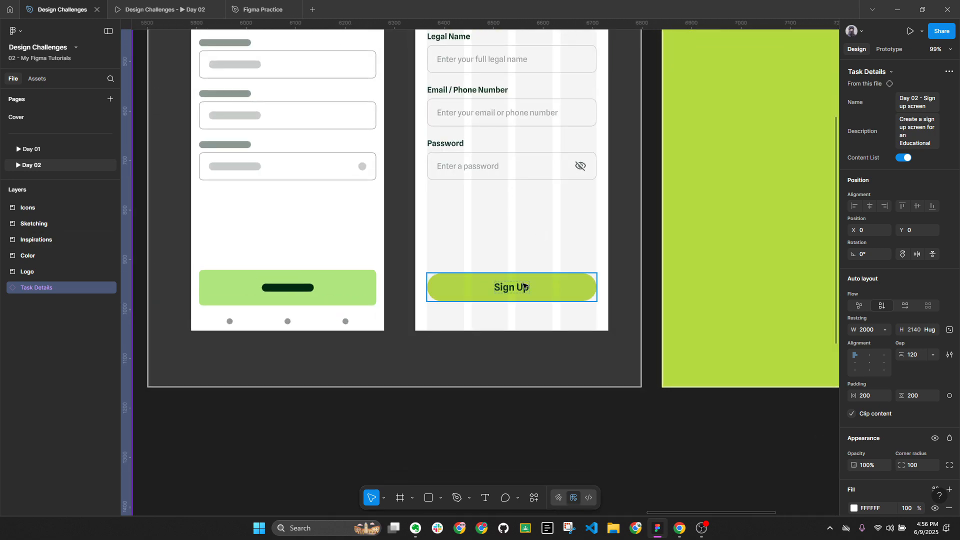
click(527, 285)
scroll(527, 285, up, 2)
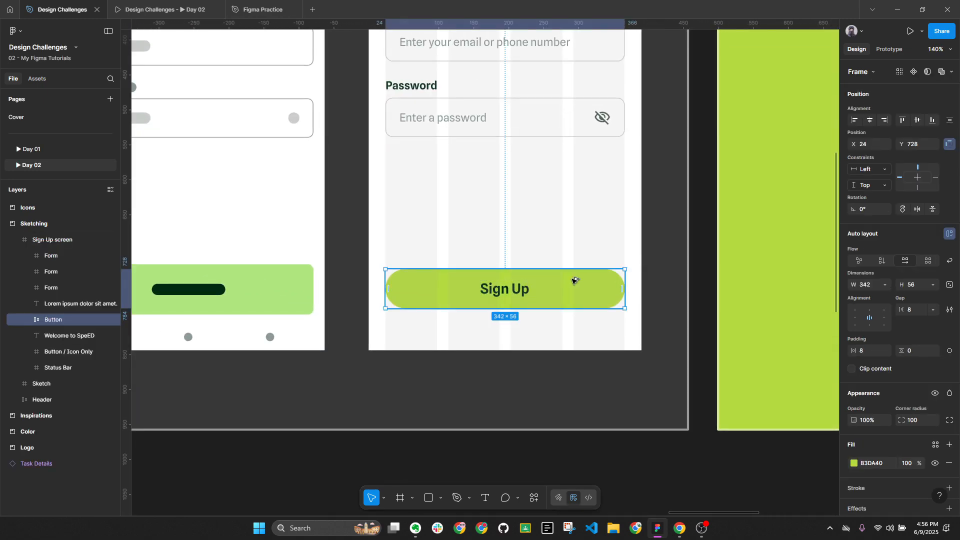
key(alt+l)
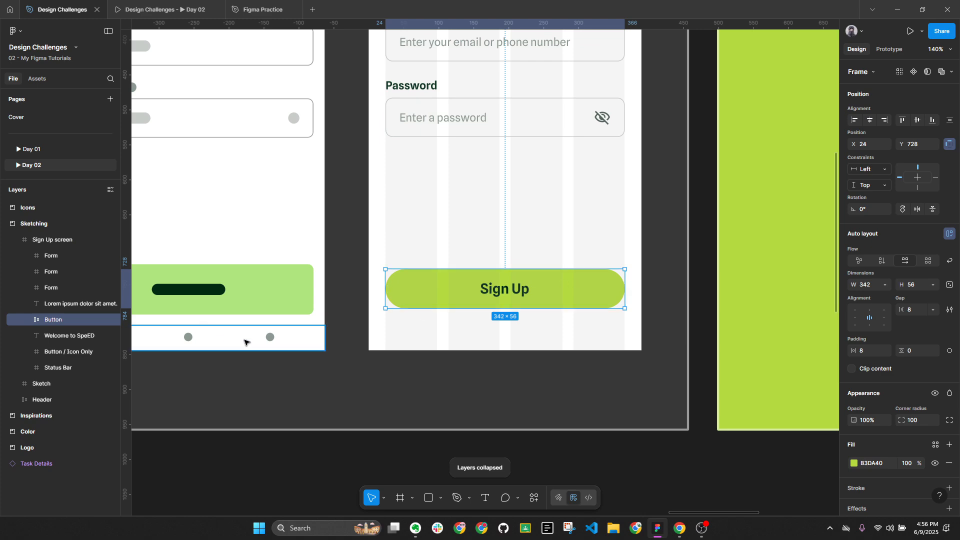
scroll(280, 338, down, 3)
drag(253, 337, 327, 342)
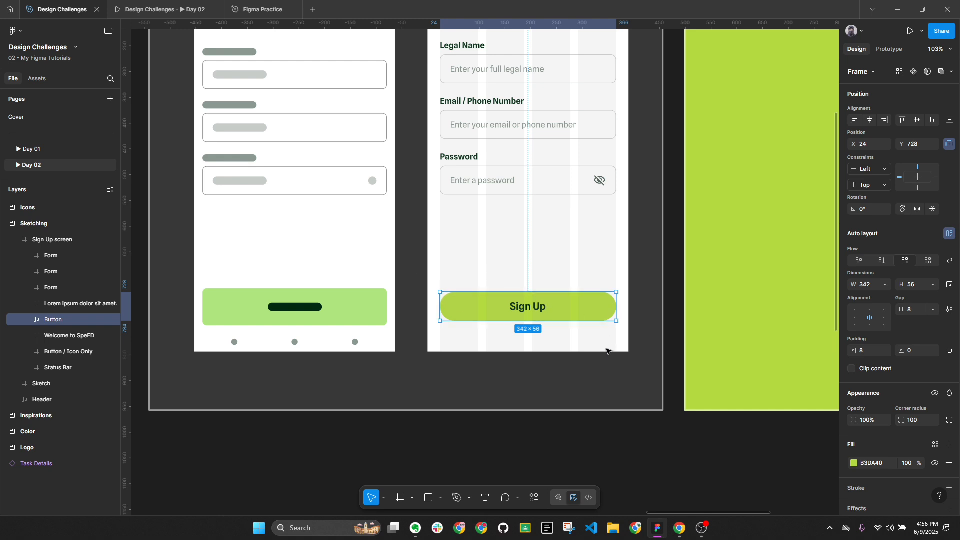
Draw a 390×32 frame at Y 812 along the bottom of the Sign Up screen
key(Escape)
key(f)
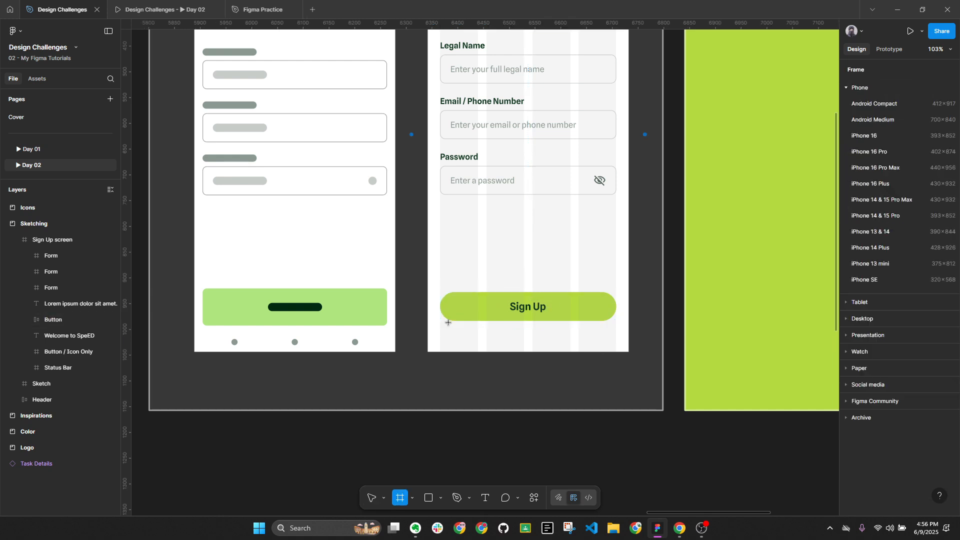
drag(434, 326, 628, 352)
scroll(439, 345, up, 3)
drag(435, 340, 428, 340)
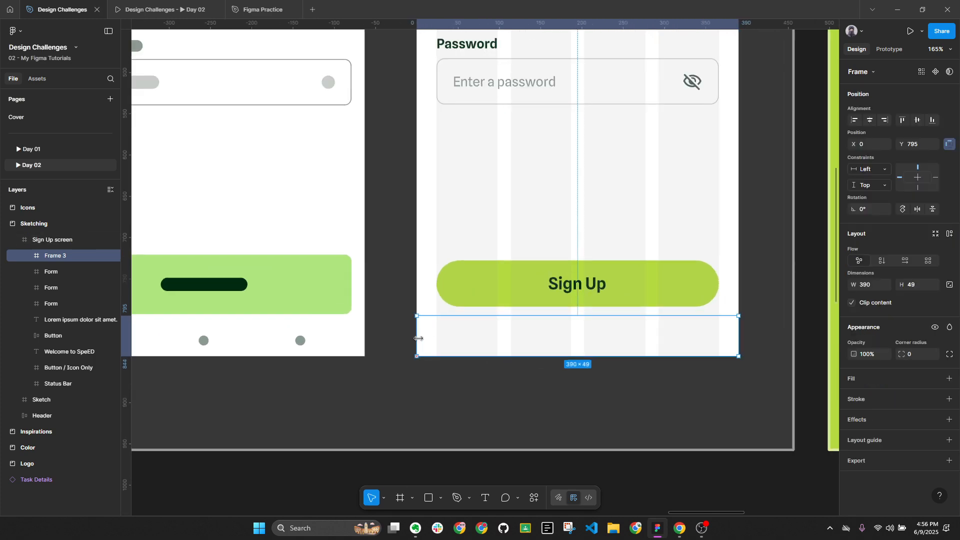
scroll(511, 326, up, 3)
drag(569, 315, 566, 335)
key(alt+l)
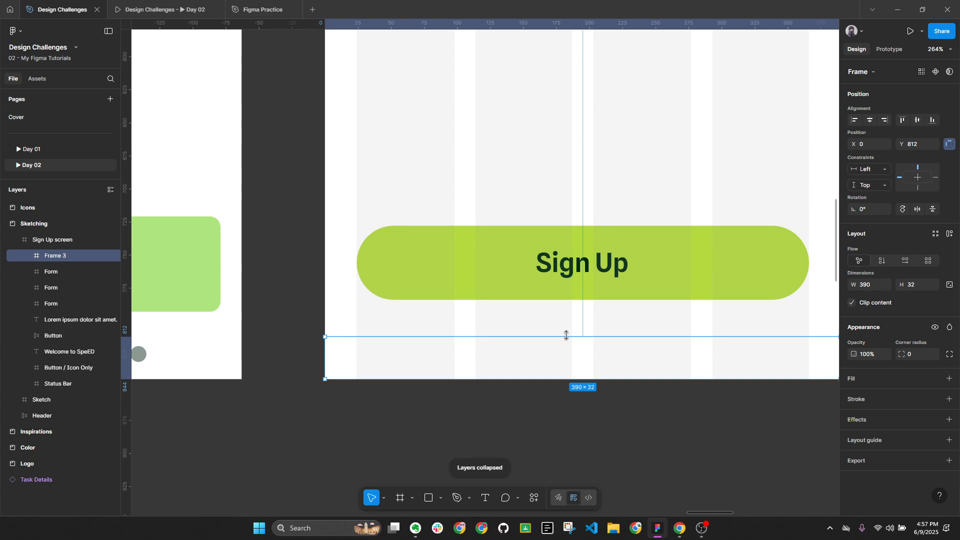
Name the new frame 'Android Navigation' and zoom out to show both screens
double_click(64, 256)
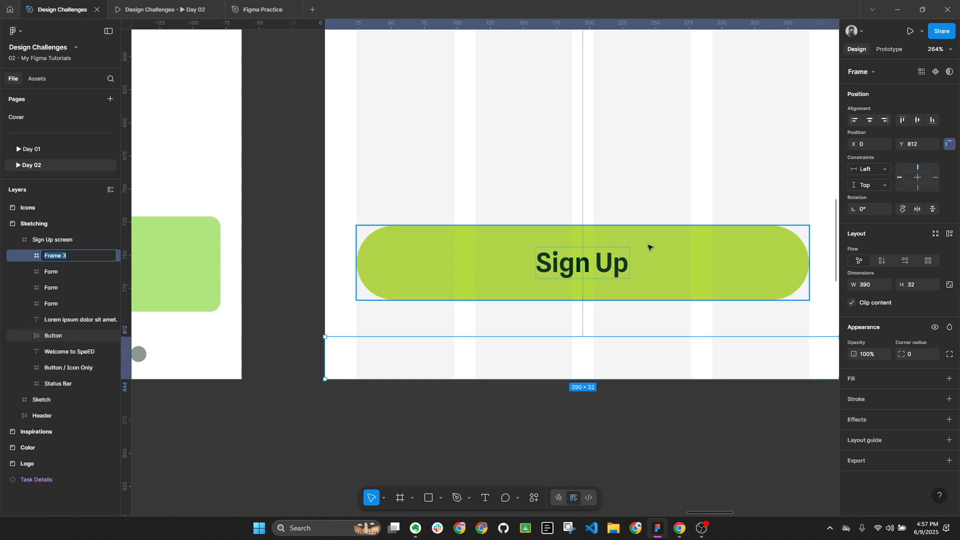
text(Na)
text(Android)
key(Return)
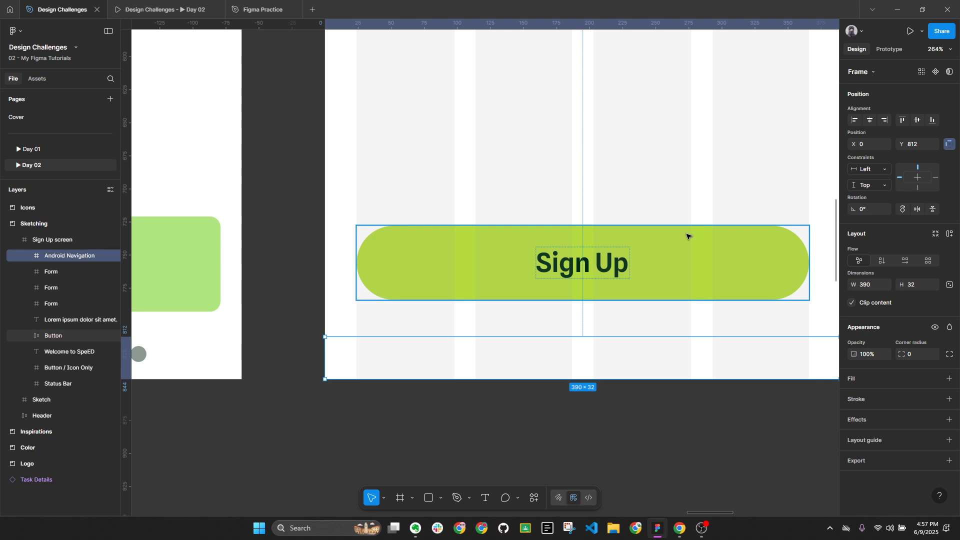
scroll(598, 358, down, 4)
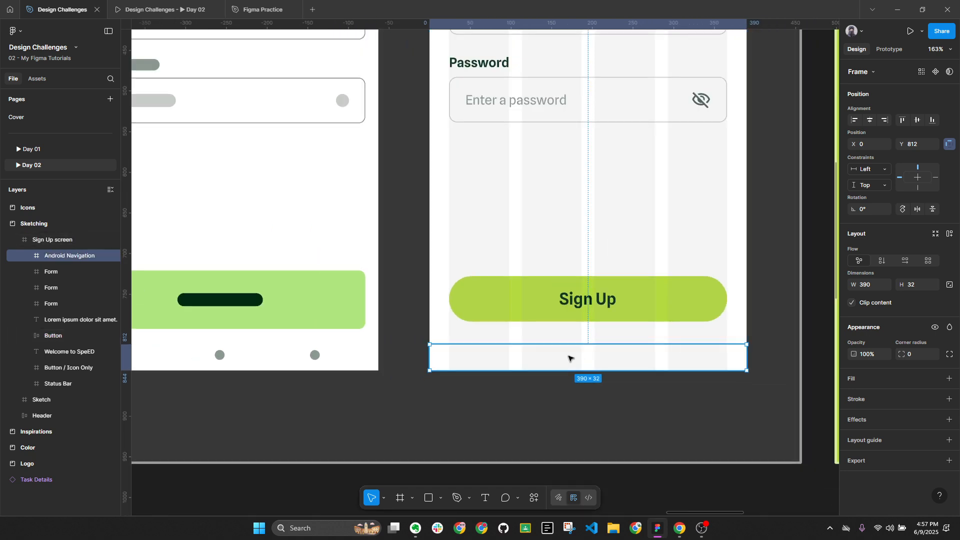
scroll(569, 359, down, 5)
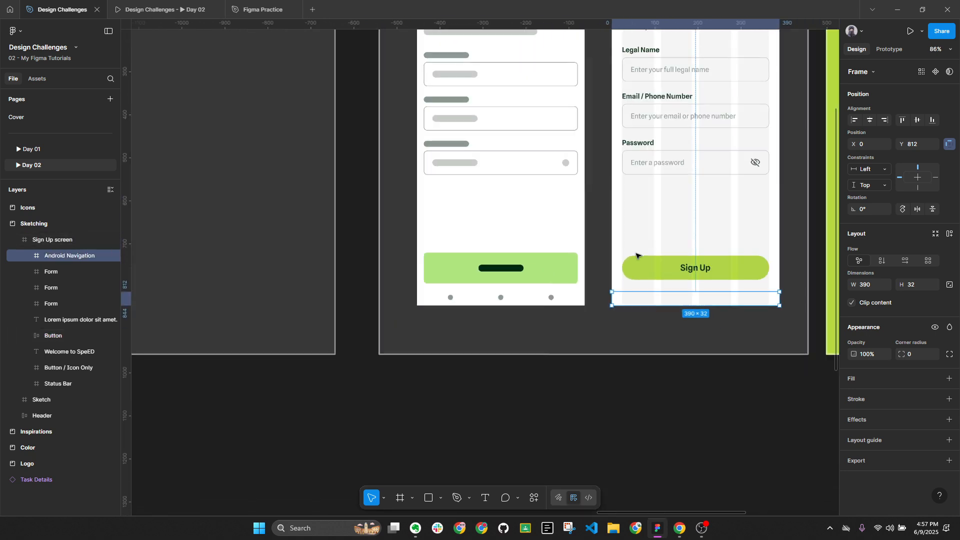
drag(695, 200, 456, 315)
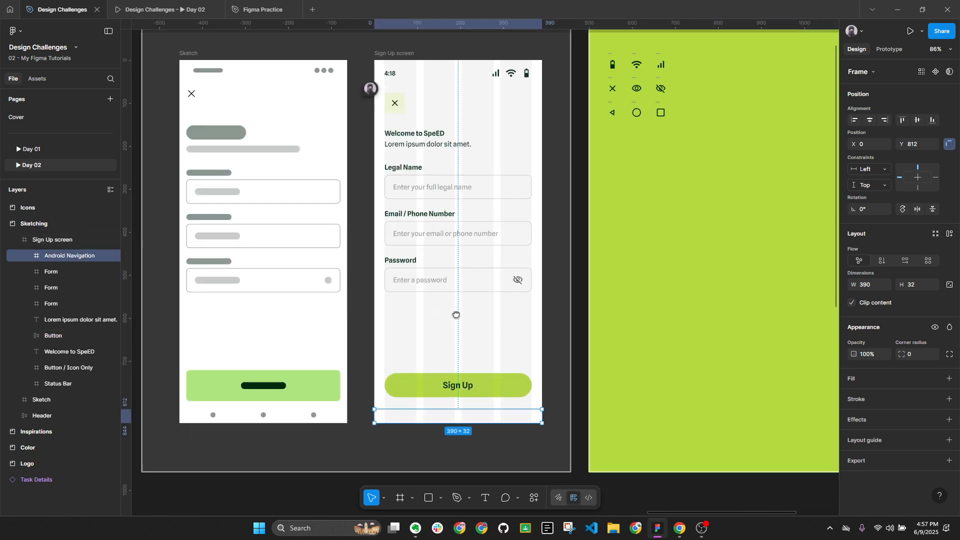
scroll(444, 433, up, 4)
Search the Assets library for 'tr' and place the Triangle icon in the navigation bar
scroll(527, 430, down, 2)
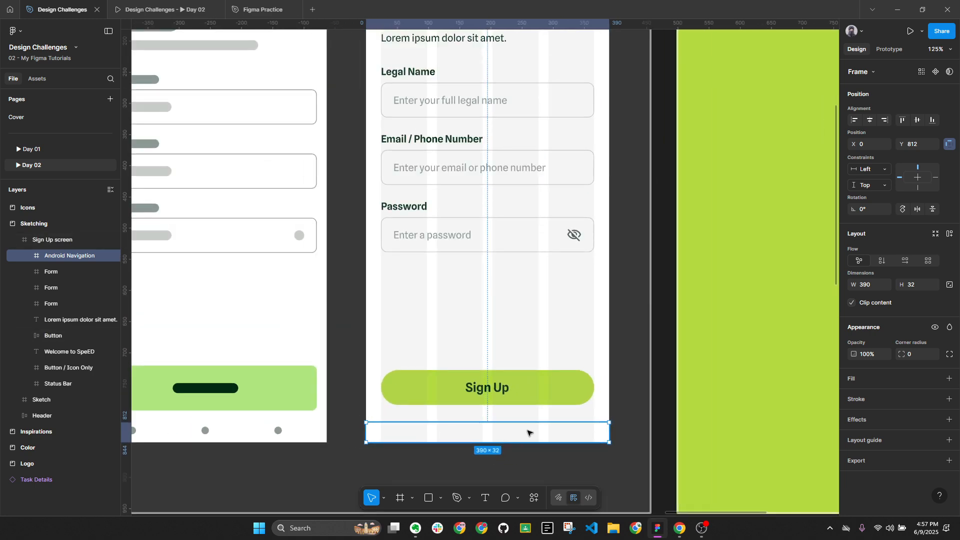
click(37, 78)
scroll(315, 227, down, 1)
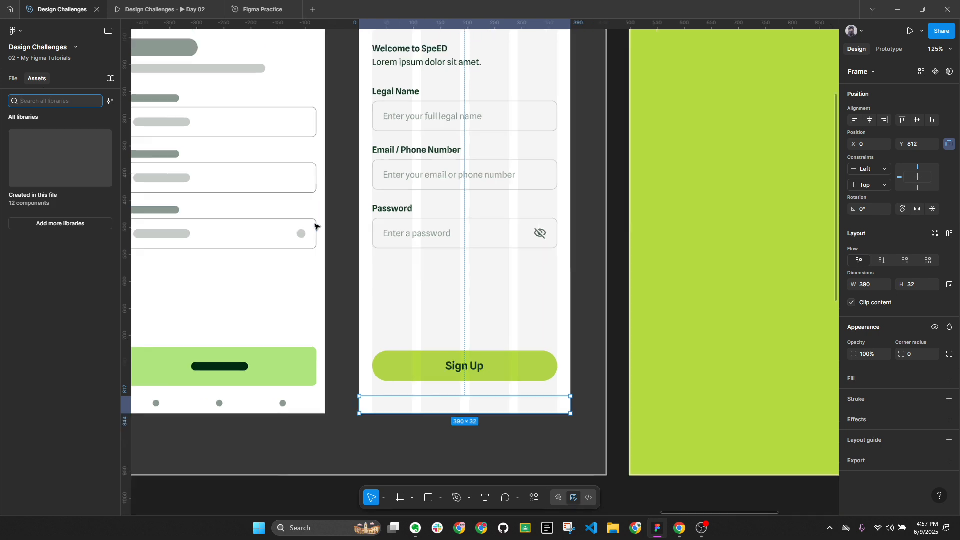
scroll(315, 226, down, 3)
scroll(315, 227, up, 2)
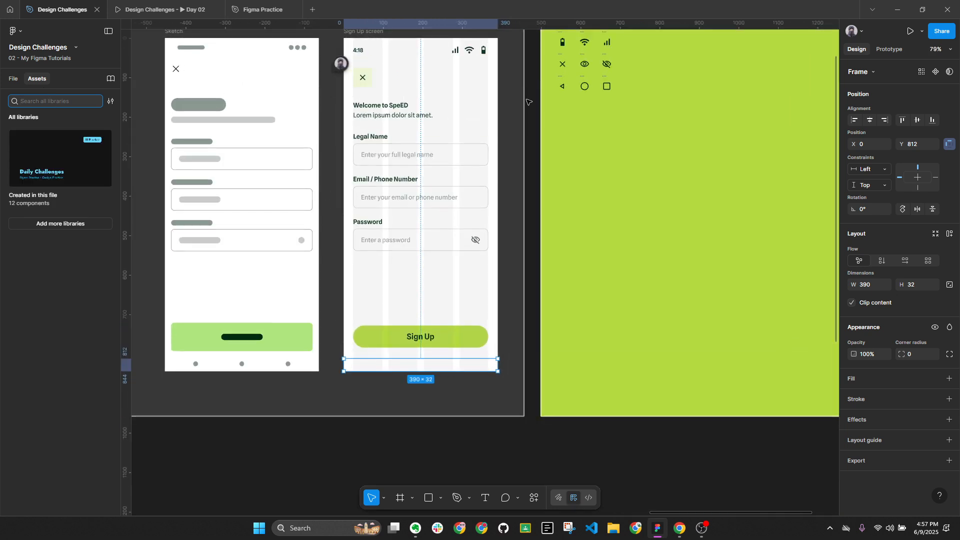
click(67, 96)
key(t)
key(r)
key(i)
key(a)
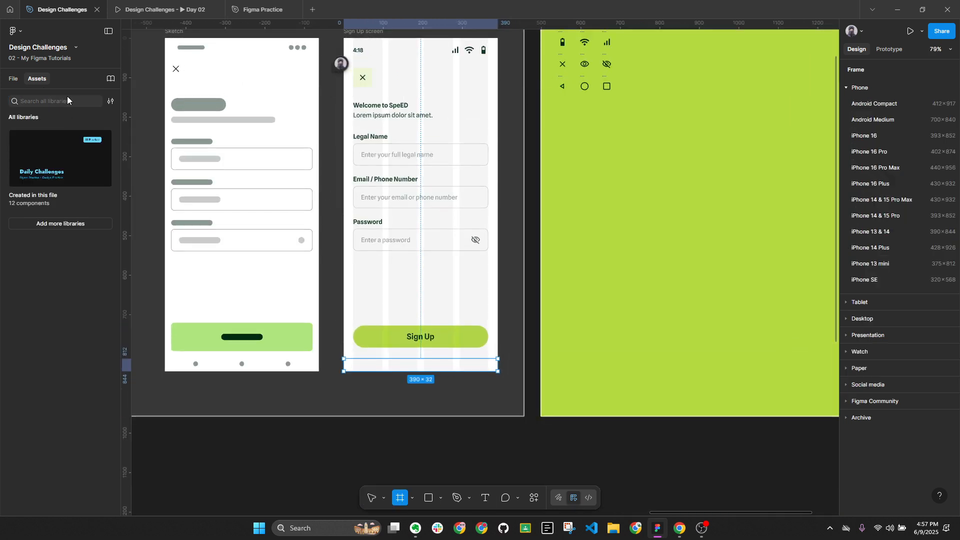
click(39, 100)
text(tr)
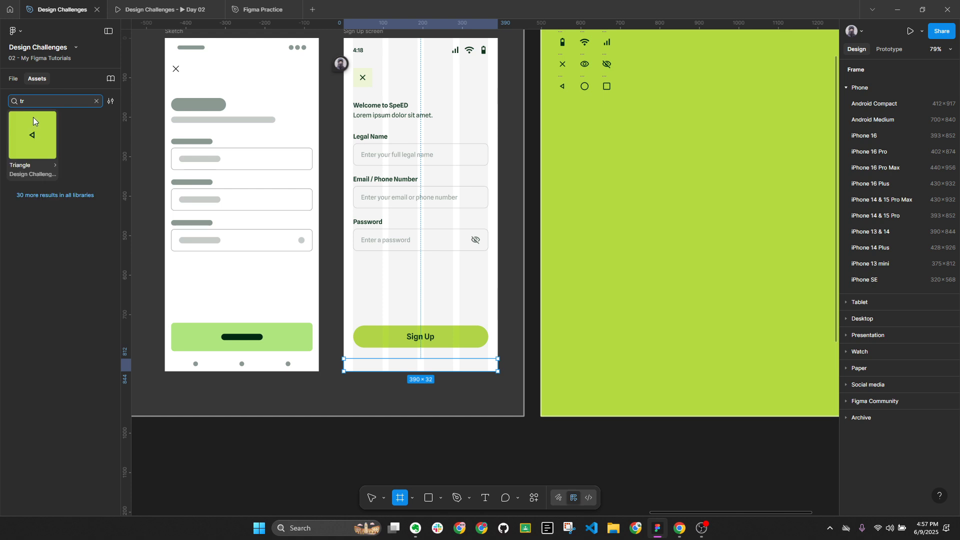
drag(36, 134, 367, 366)
Search assets for 'ico' and add the Circle and Rectangle icons to the Android Navigation frame
click(97, 101)
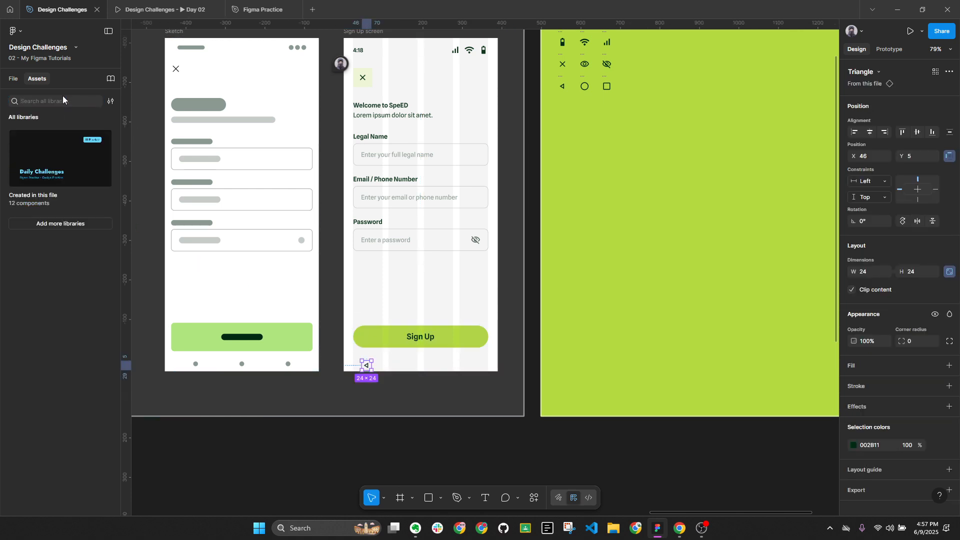
key(o)
key(Home)
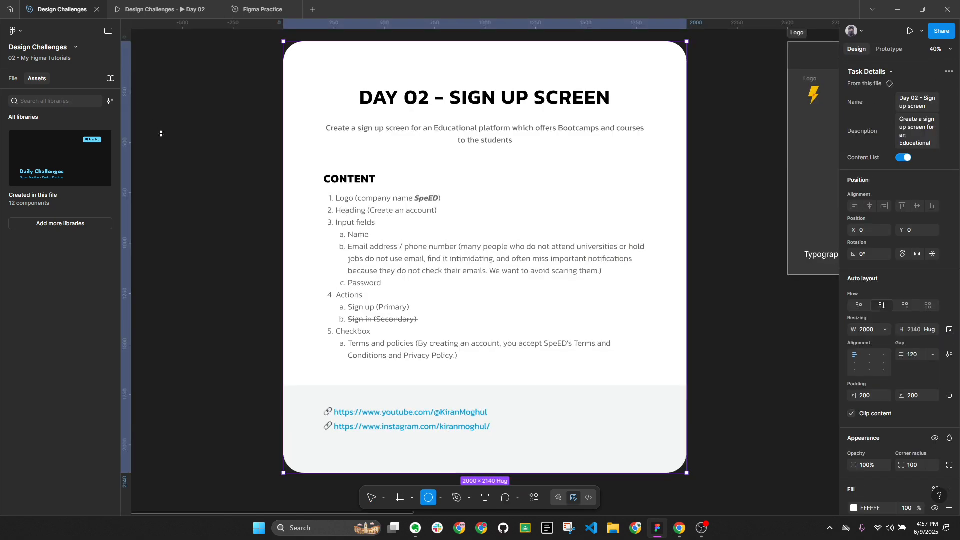
key(shift+1)
scroll(388, 236, up, 10)
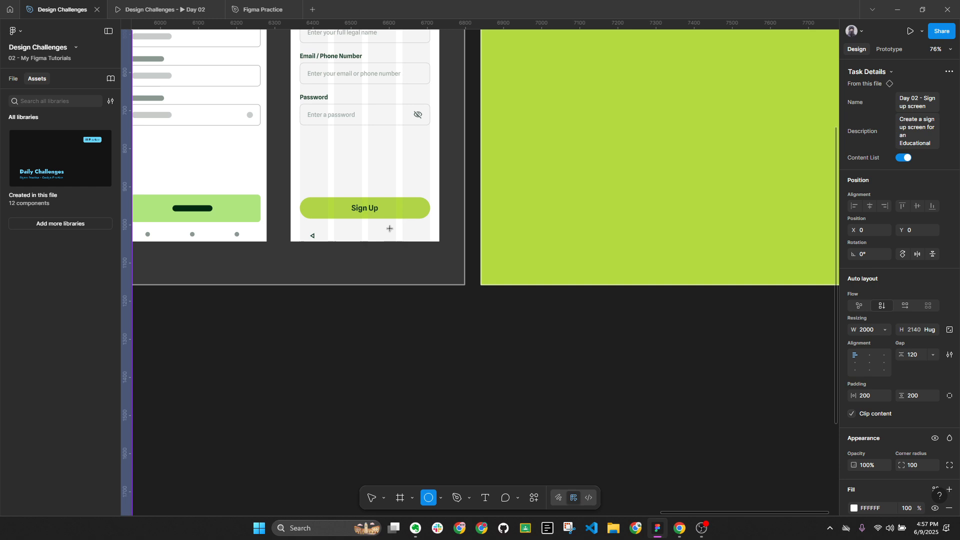
key(v)
click(317, 236)
scroll(309, 238, up, 4)
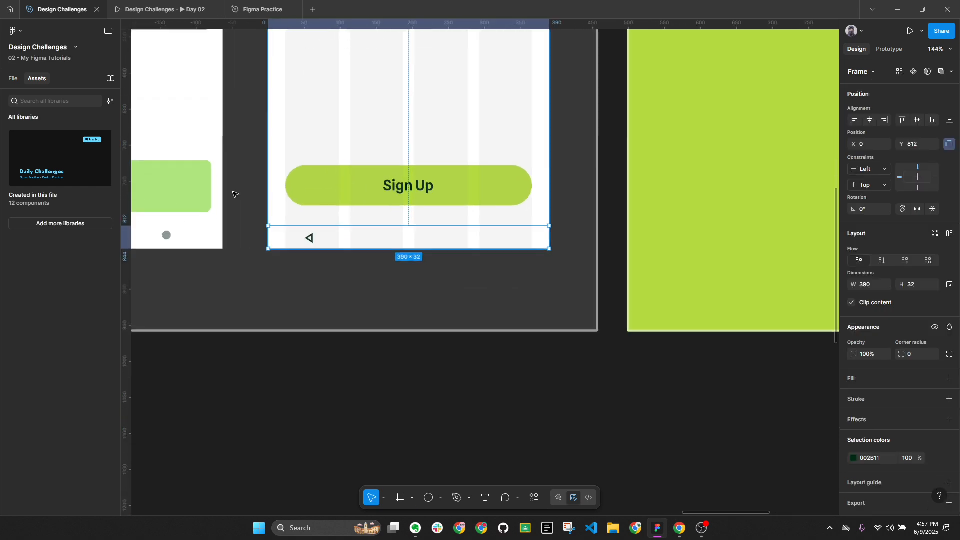
click(46, 101)
text(icon)
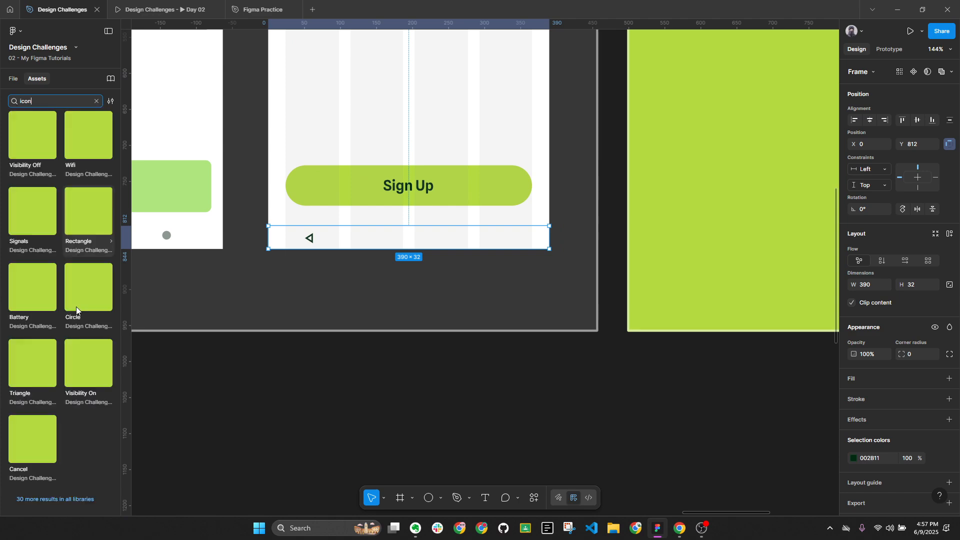
drag(79, 294, 396, 249)
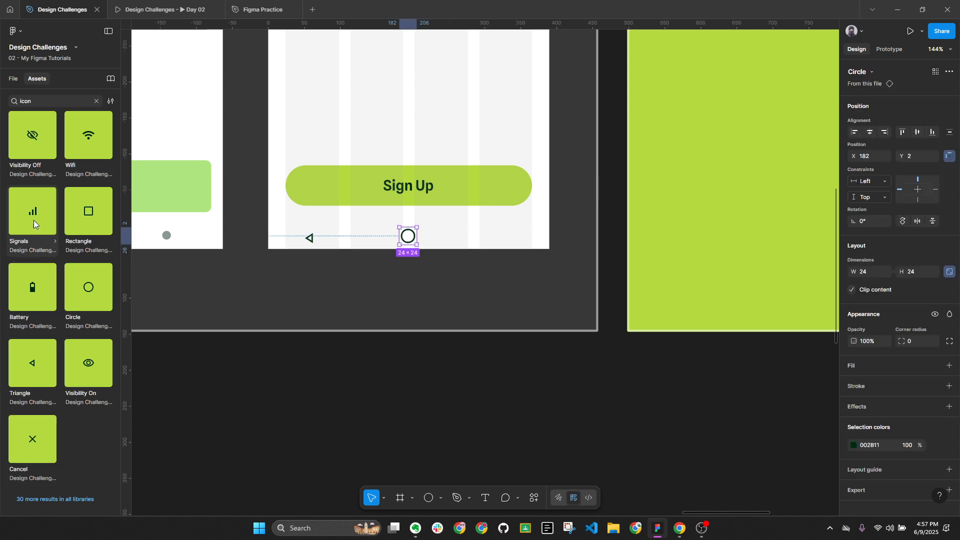
drag(87, 214, 466, 238)
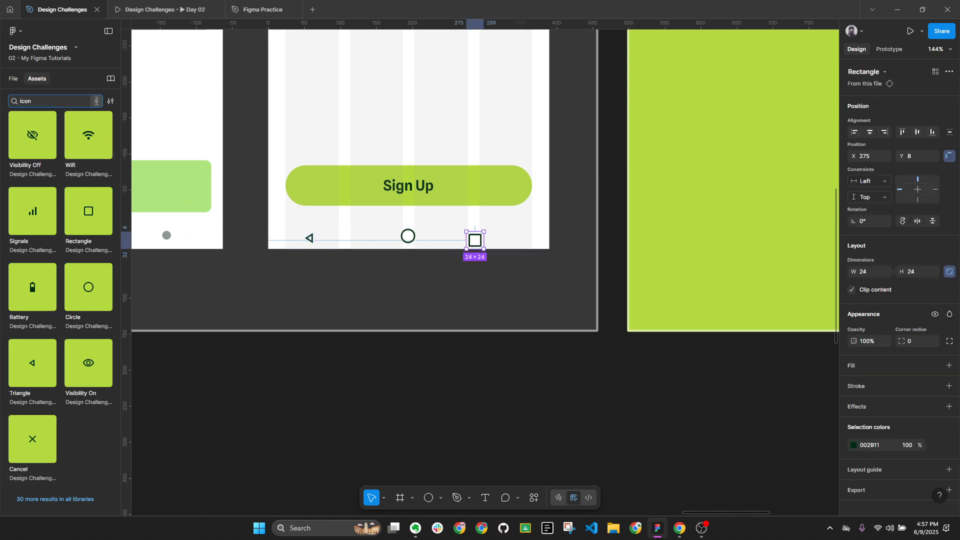
Compare with the reference Android navigation bar and line up the triangle, circle and square icons
key(alt+1)
scroll(457, 319, down, 5)
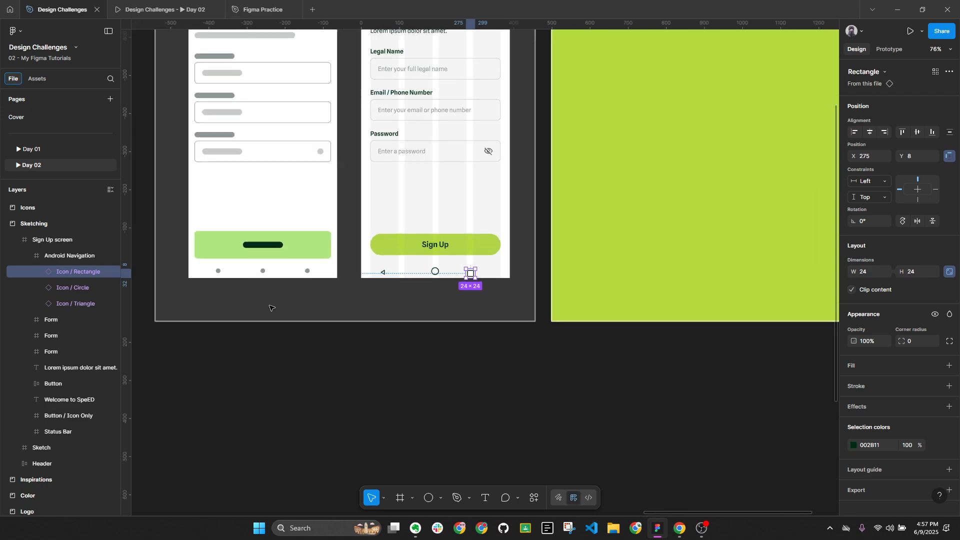
drag(272, 306, 725, 302)
scroll(433, 301, left, 10)
drag(423, 304, 433, 301)
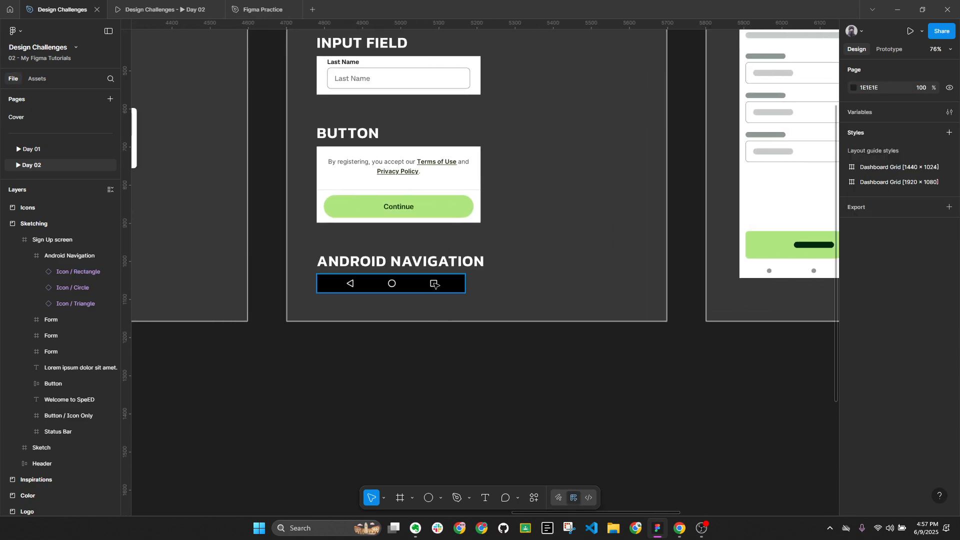
scroll(647, 298, right, 10)
scroll(503, 318, up, 5)
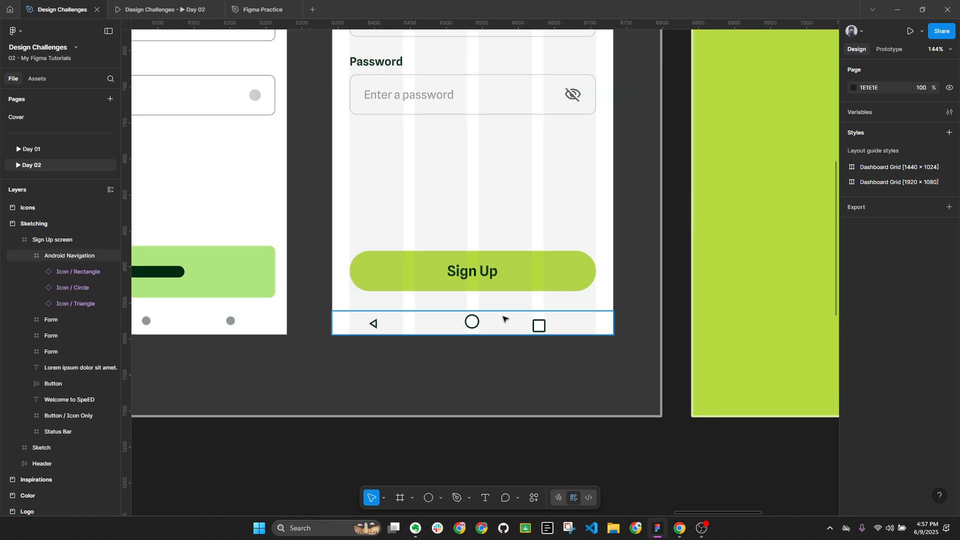
click(472, 322)
scroll(548, 297, up, 1)
scroll(548, 297, up, 1)
click(538, 330)
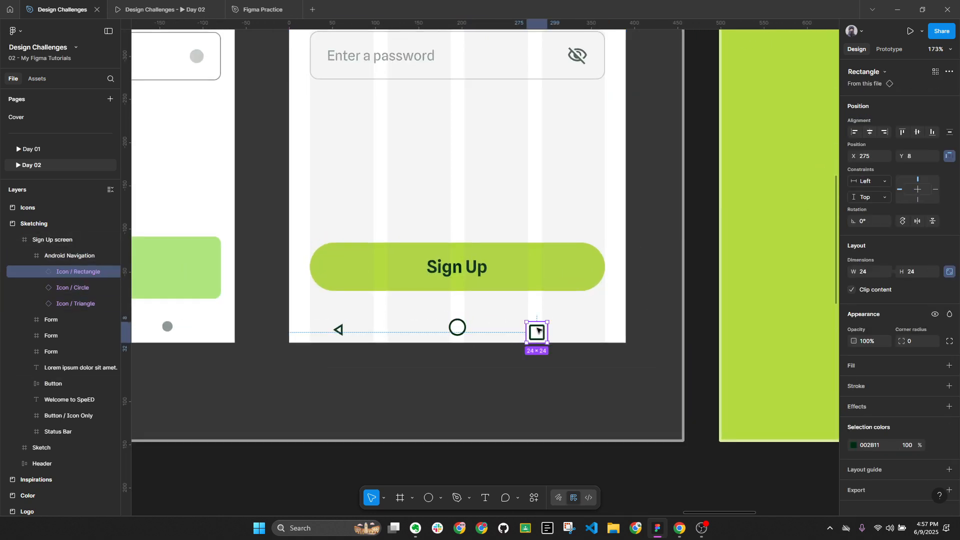
drag(534, 335, 537, 330)
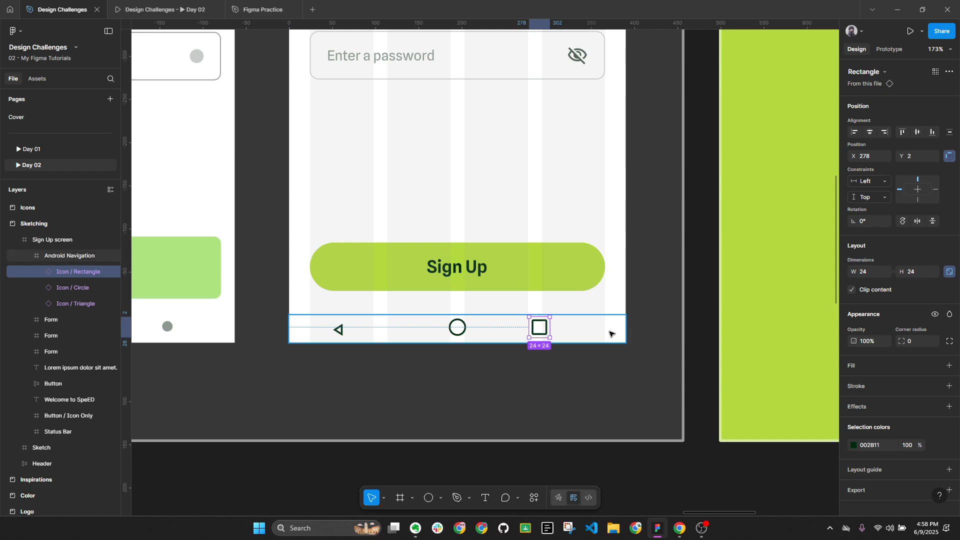
drag(338, 329, 368, 330)
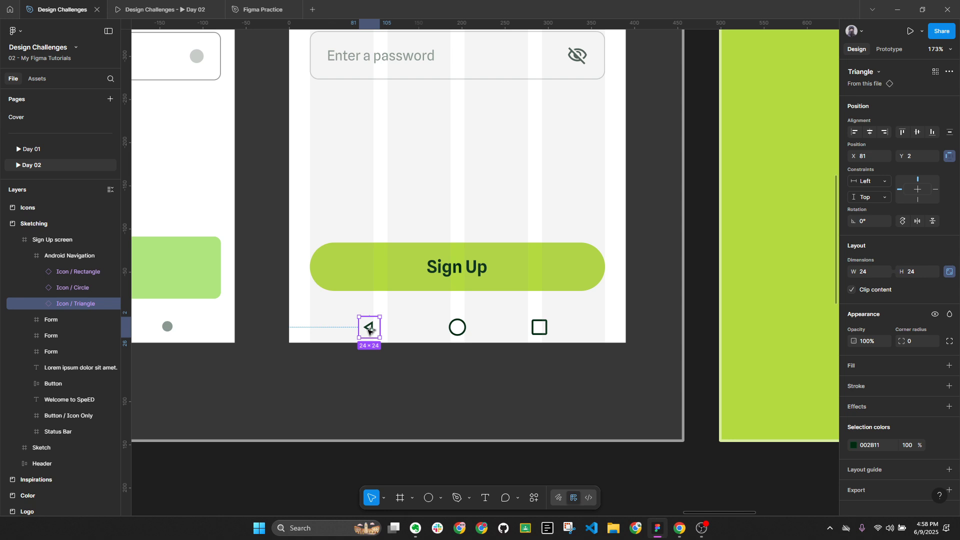
Space the triangle, circle and square icons 80 apart and centre them vertically in the bar
click(540, 328)
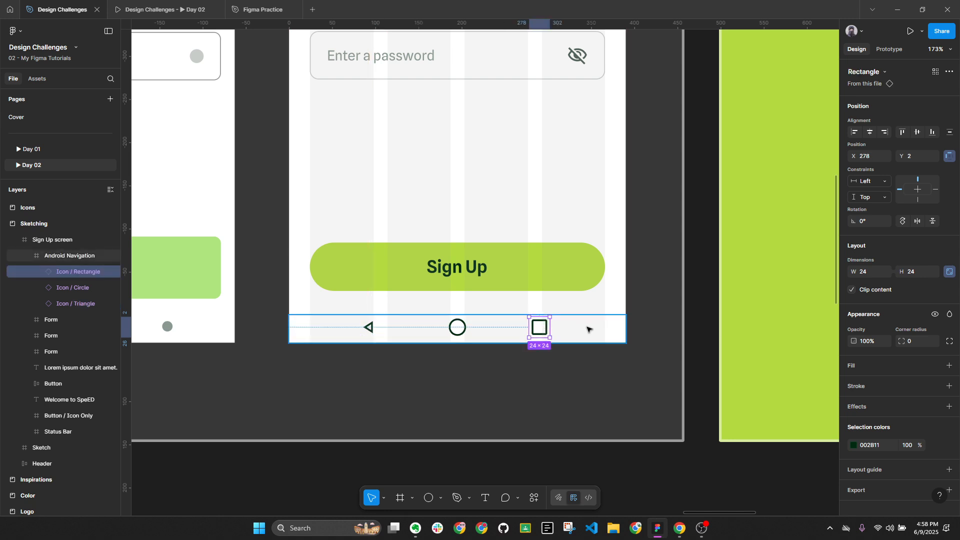
key(alt)
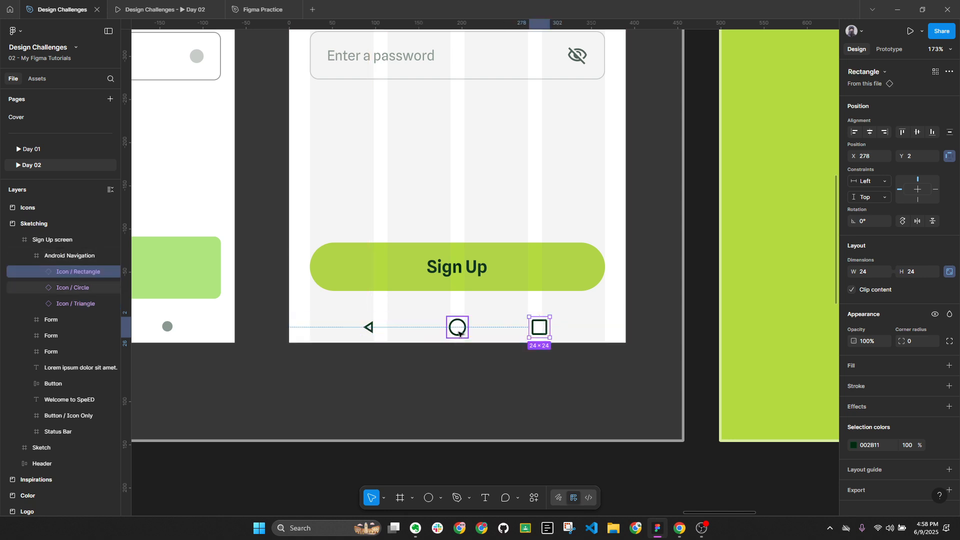
shift+click(458, 332)
shift+click(369, 328)
click(870, 309)
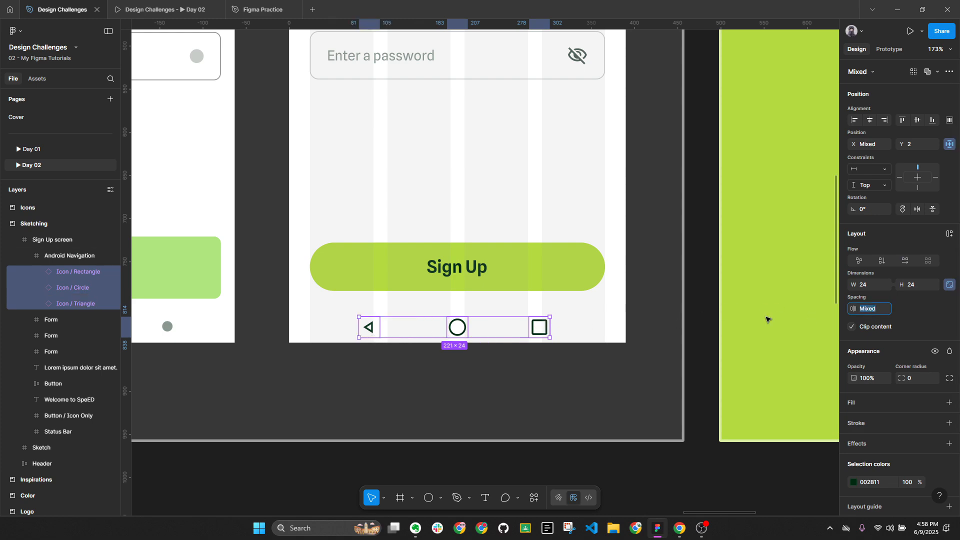
text(75)
key(Return)
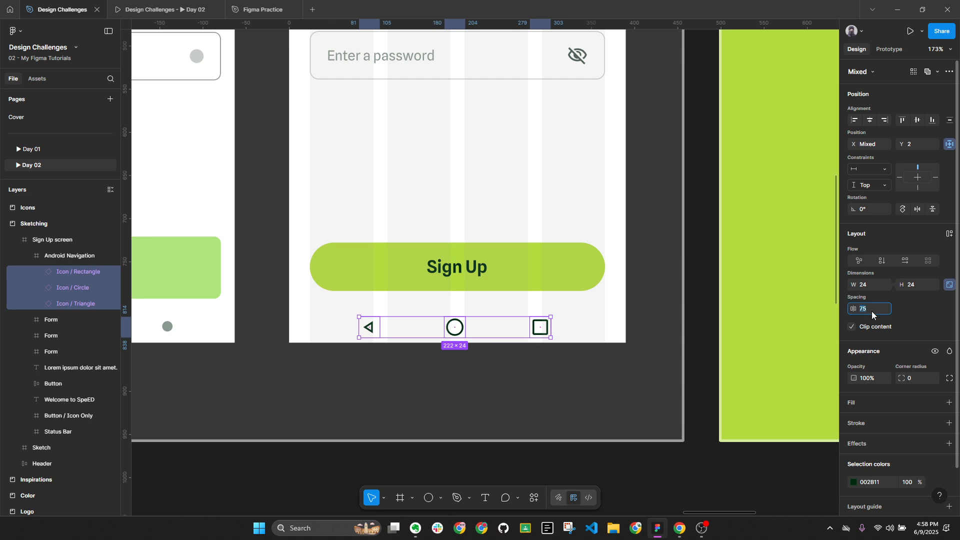
text(80)
key(Return)
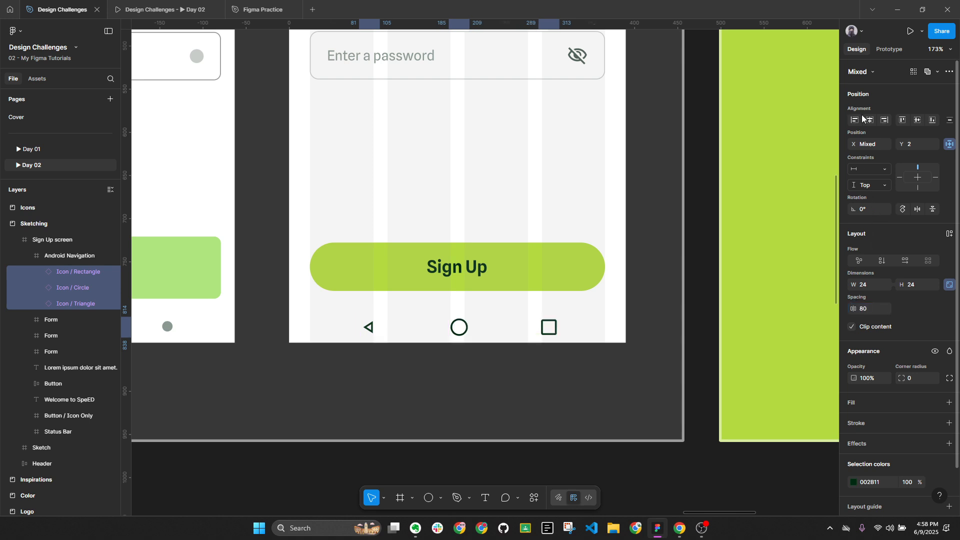
key(alt)
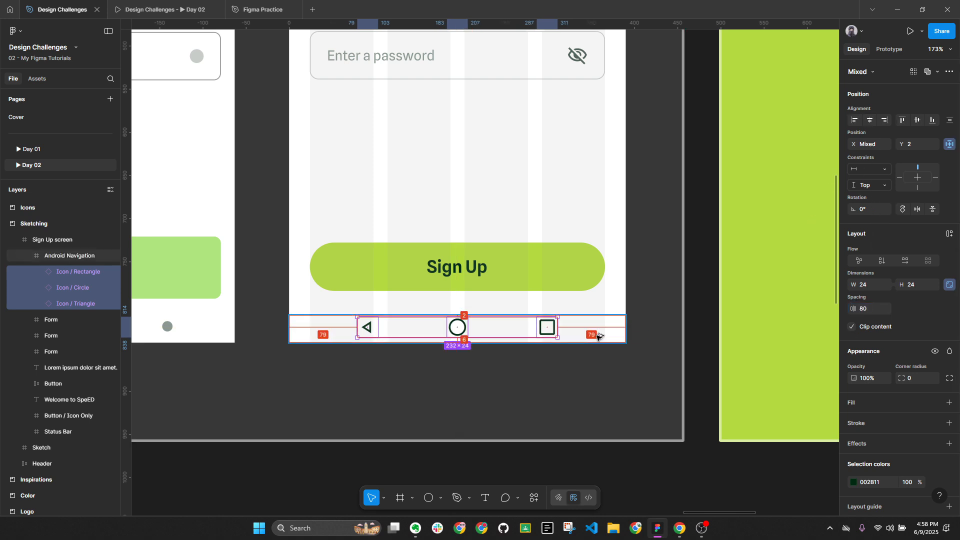
click(920, 122)
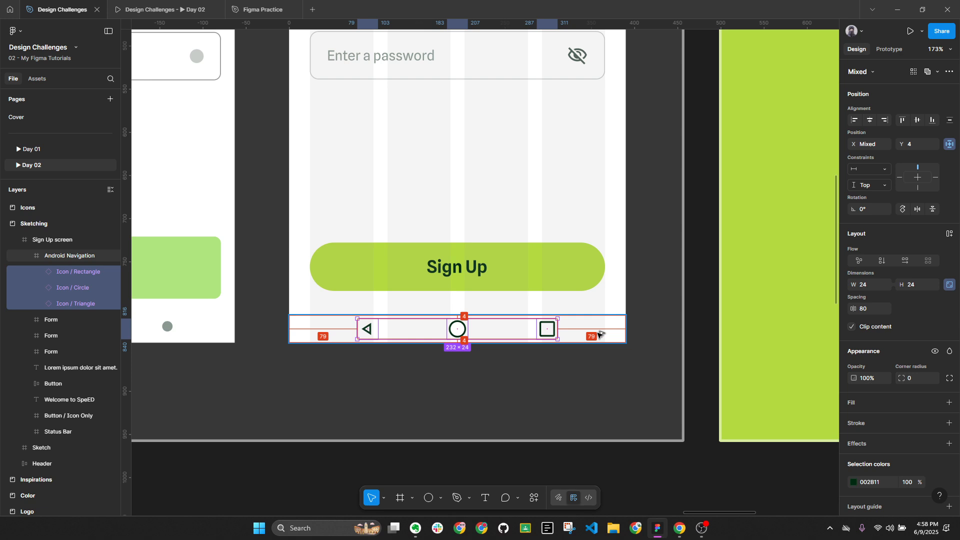
scroll(600, 334, down, 3)
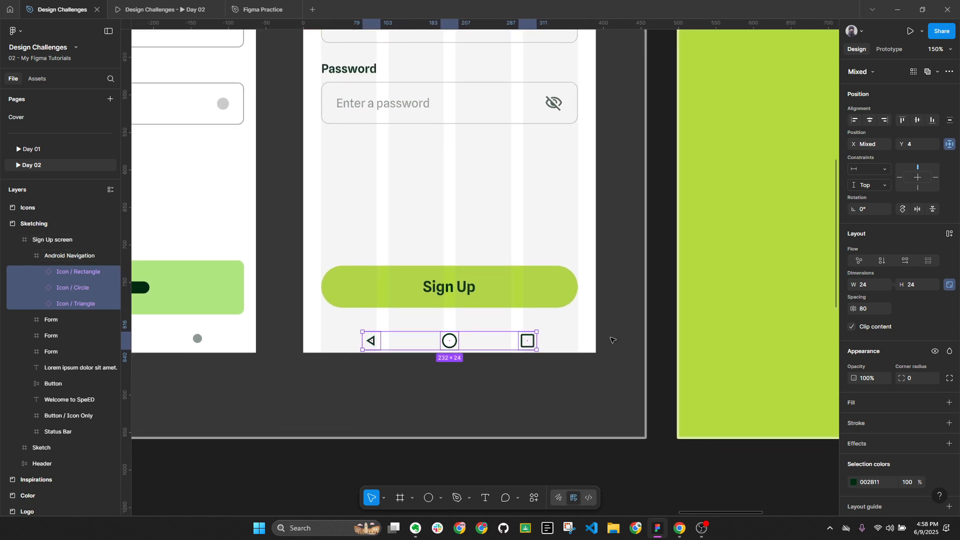
Make the navigation bar 40 tall, resize the icons to 20×20, and centre them both ways
click(447, 333)
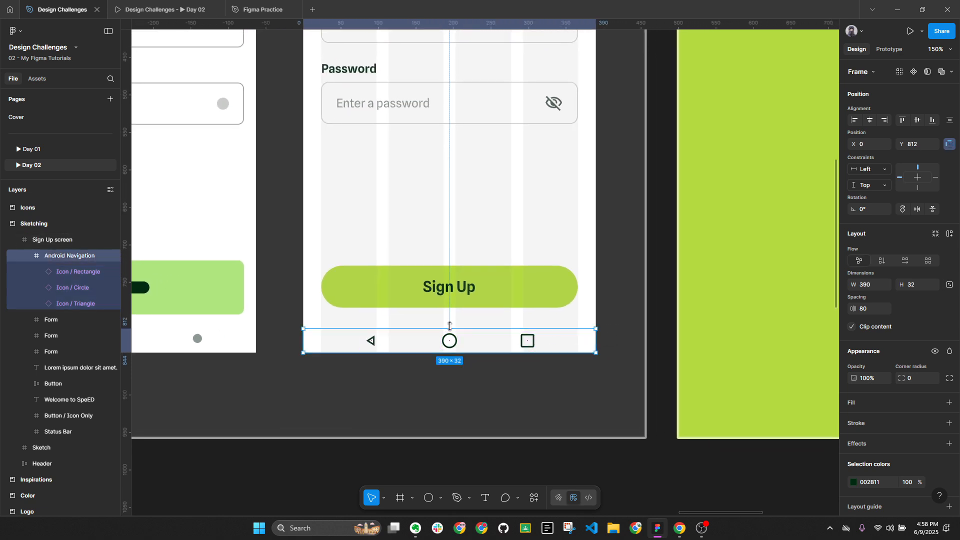
scroll(445, 330, up, 5)
drag(443, 326, 442, 322)
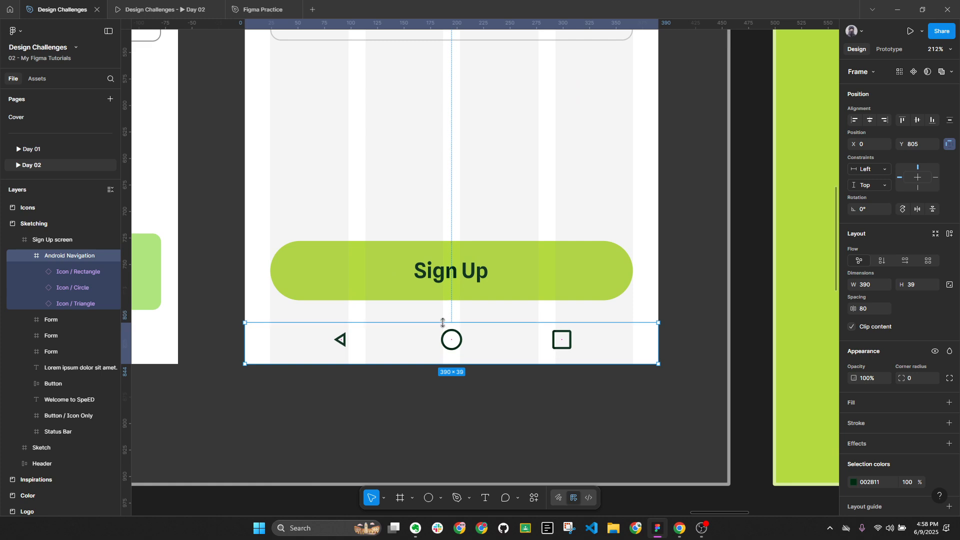
click(454, 339)
shift+click(561, 339)
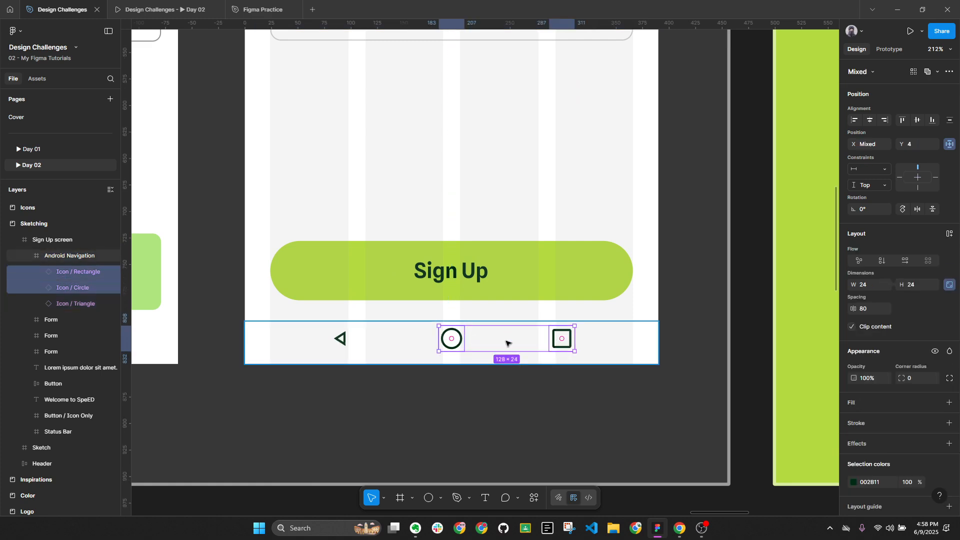
shift+click(341, 339)
click(914, 124)
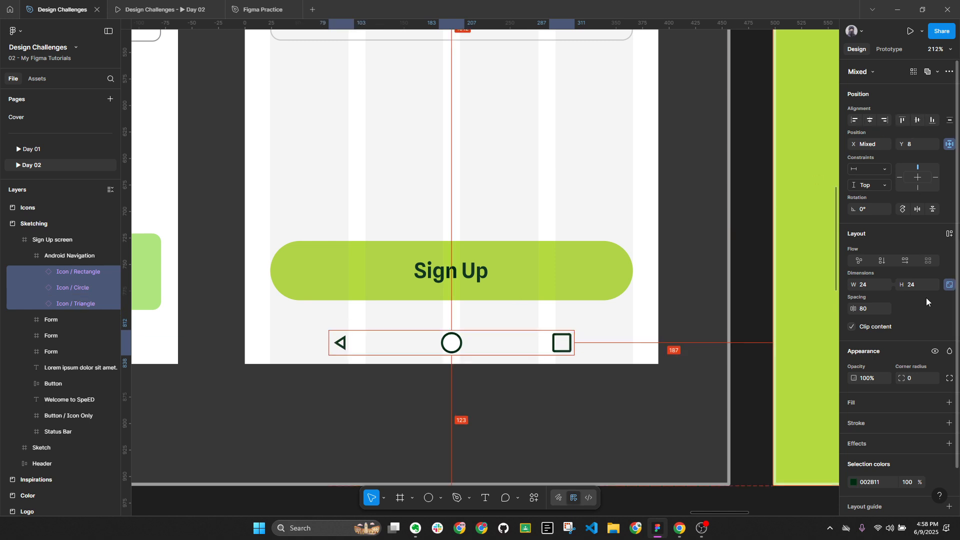
text(20)
key(Return)
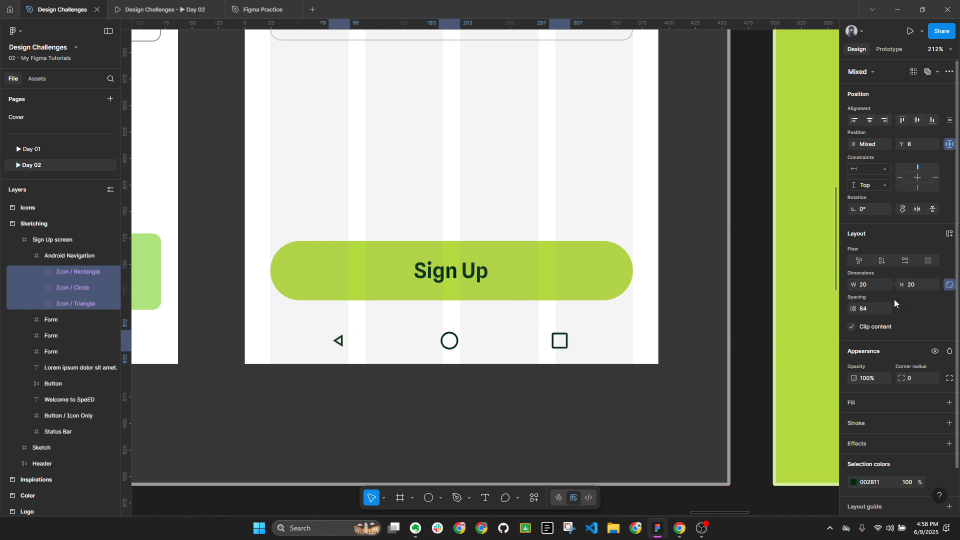
key(alt)
key(alt)
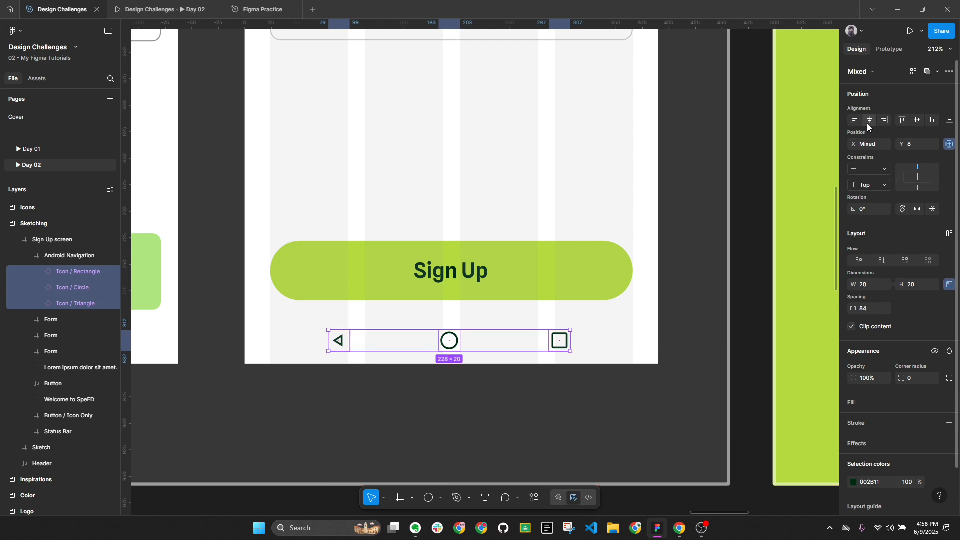
click(869, 122)
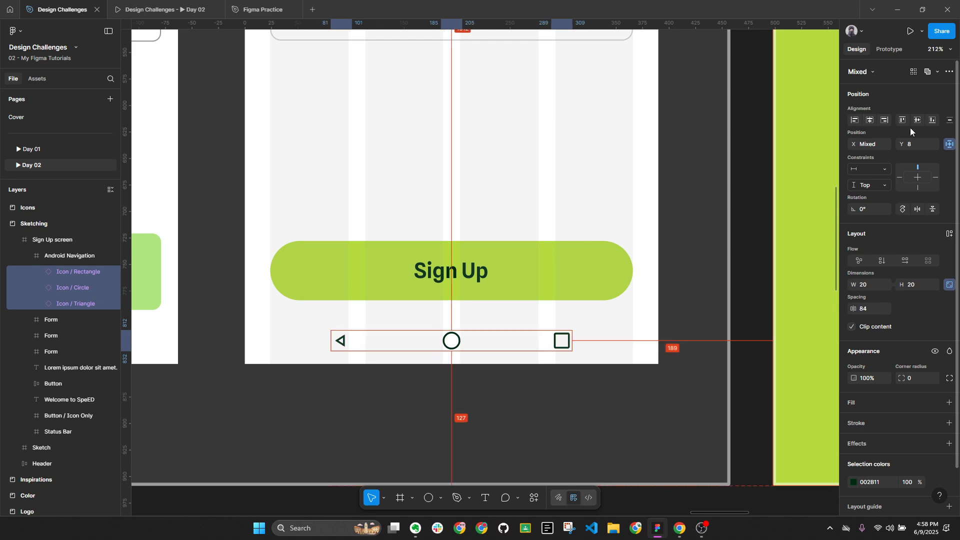
click(916, 121)
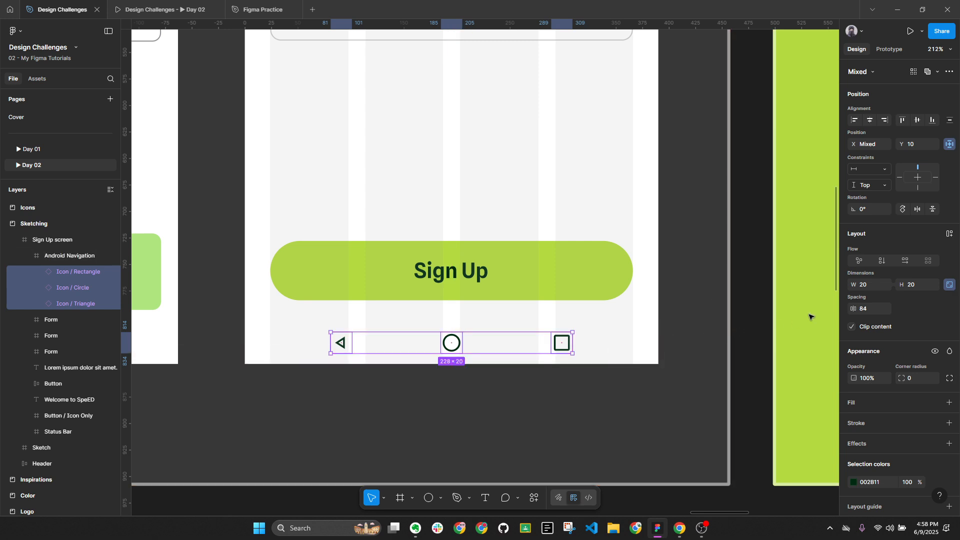
Keep 80 icon spacing and re-centre the row horizontally, undoing an accidental stacking of icons
click(871, 310)
key(Return)
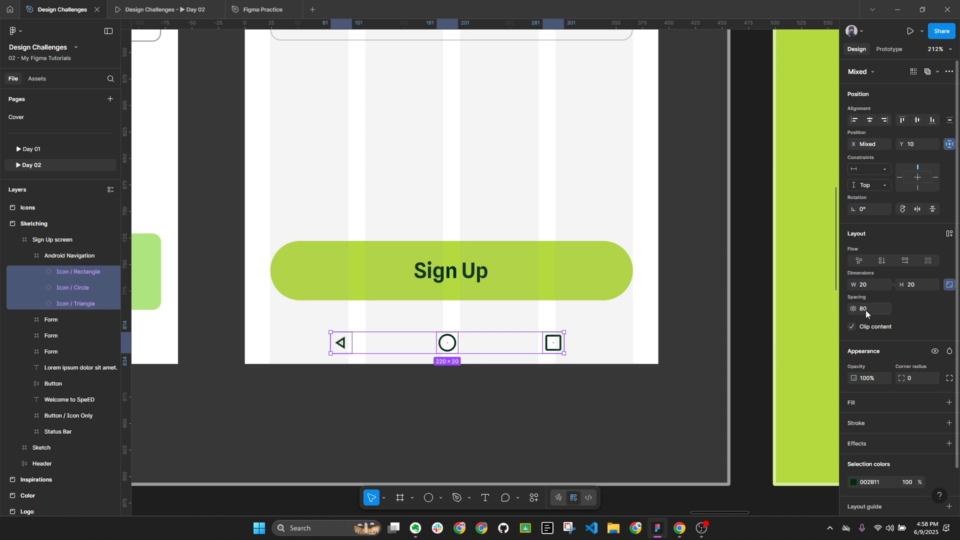
key(alt)
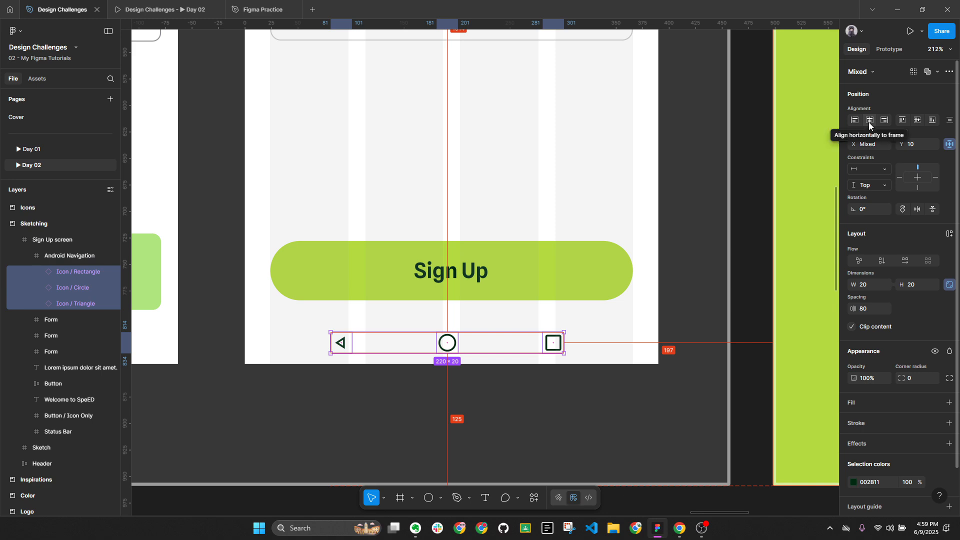
click(869, 122)
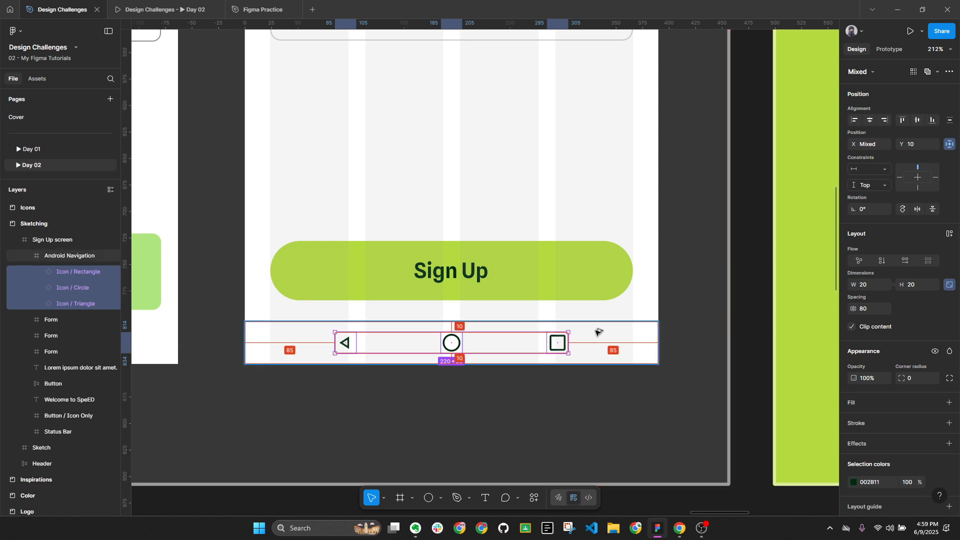
click(872, 121)
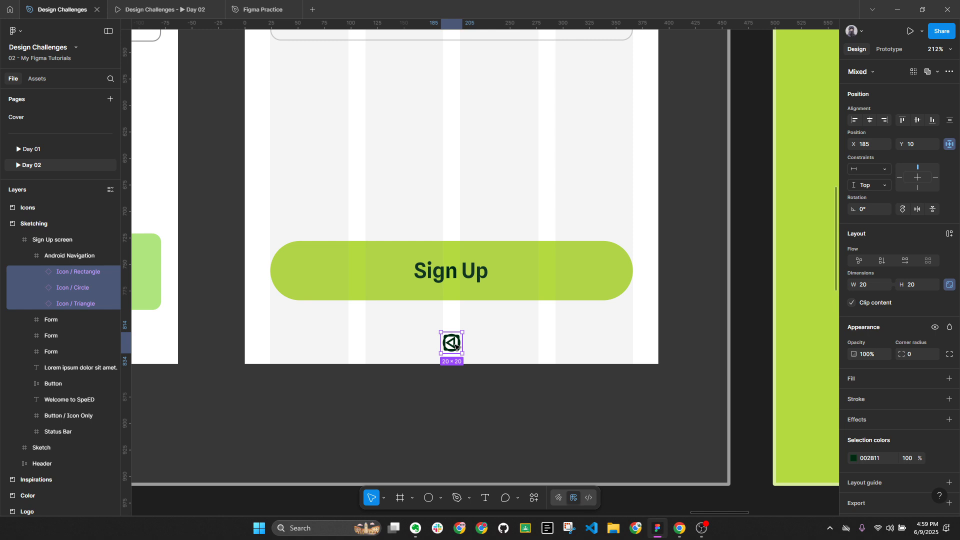
key(ctrl+z)
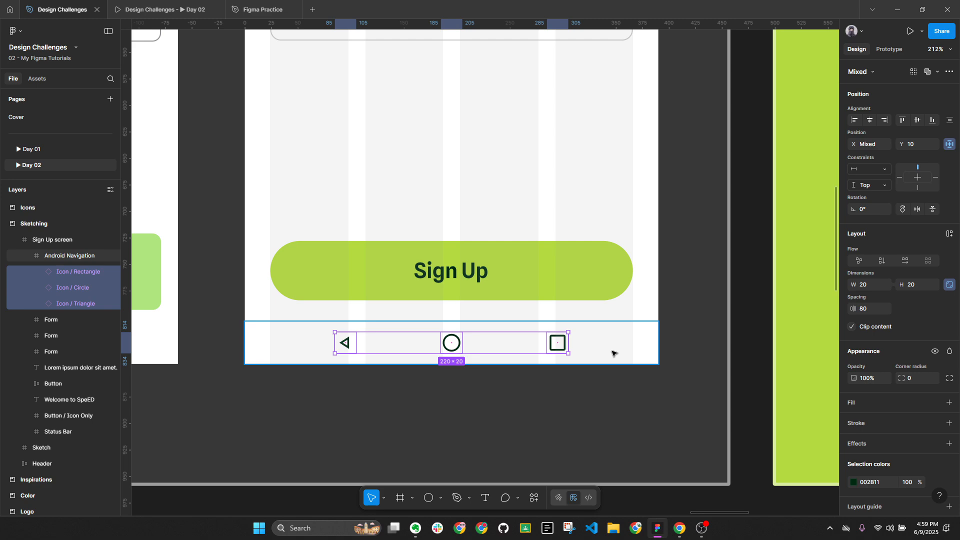
key(alt)
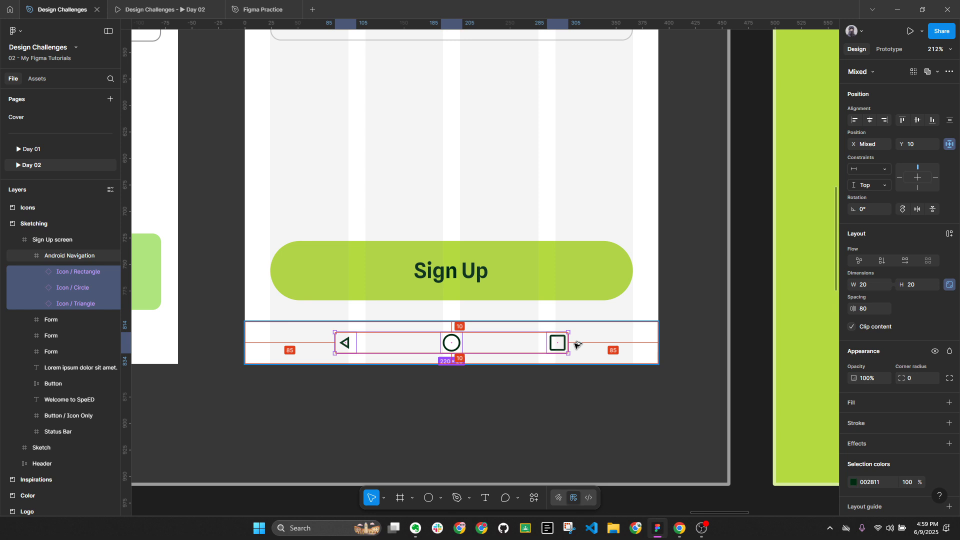
key(alt)
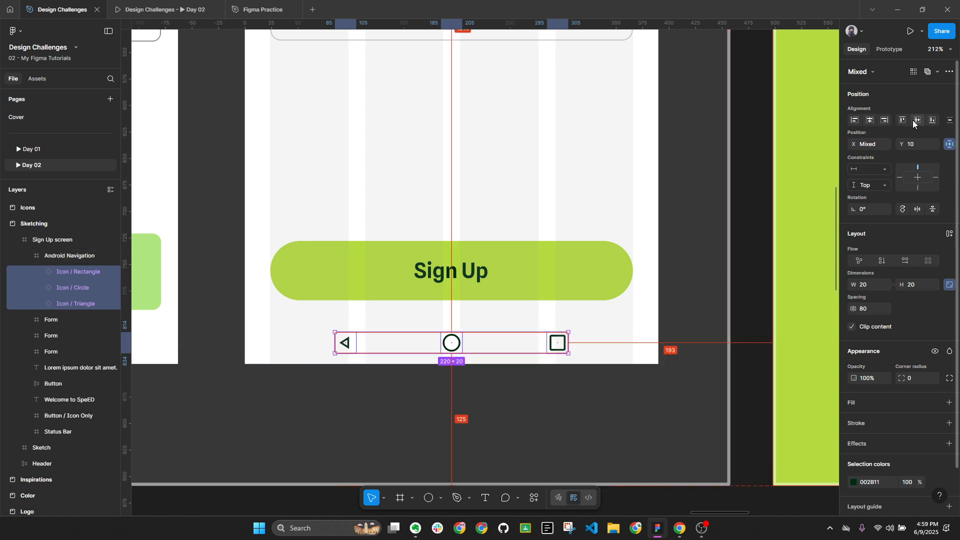
Check the Android Navigation bar's placement against the Sign Up button
click(619, 342)
scroll(621, 341, down, 5)
scroll(643, 335, up, 2)
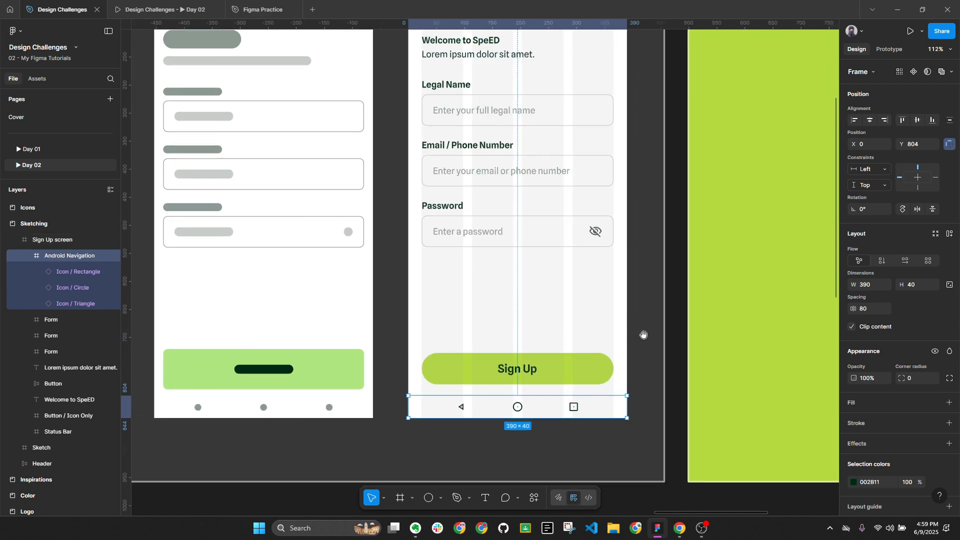
click(568, 371)
scroll(545, 415, up, 3)
click(539, 400)
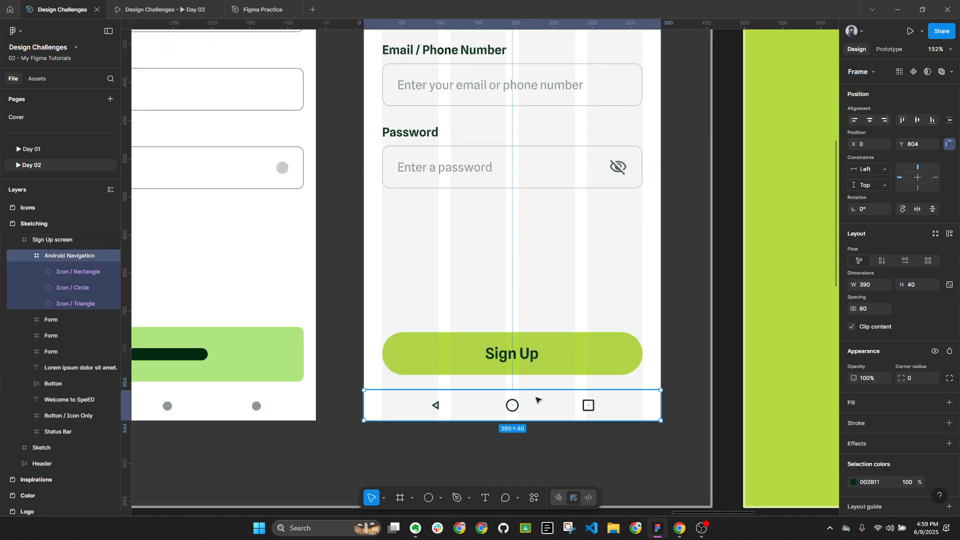
click(538, 356)
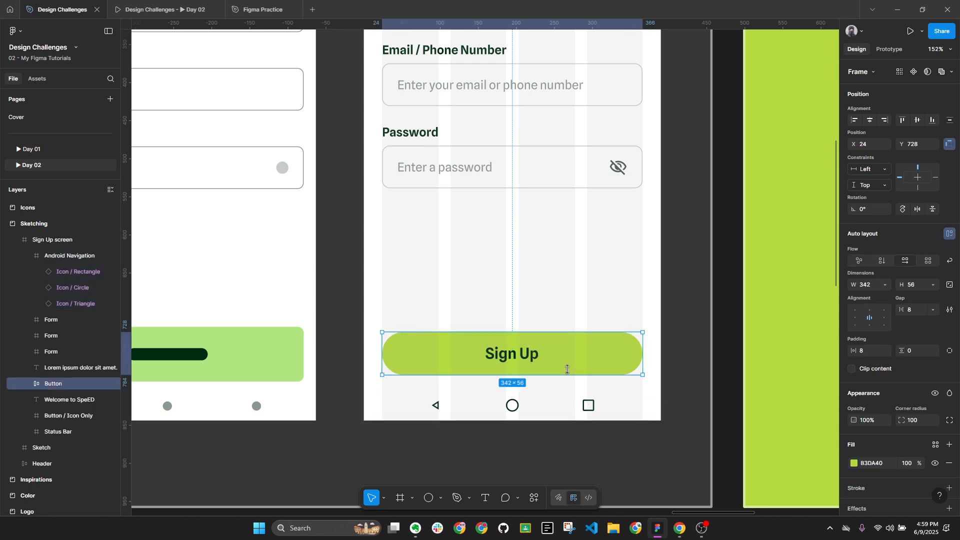
click(568, 412)
scroll(762, 411, down, 5)
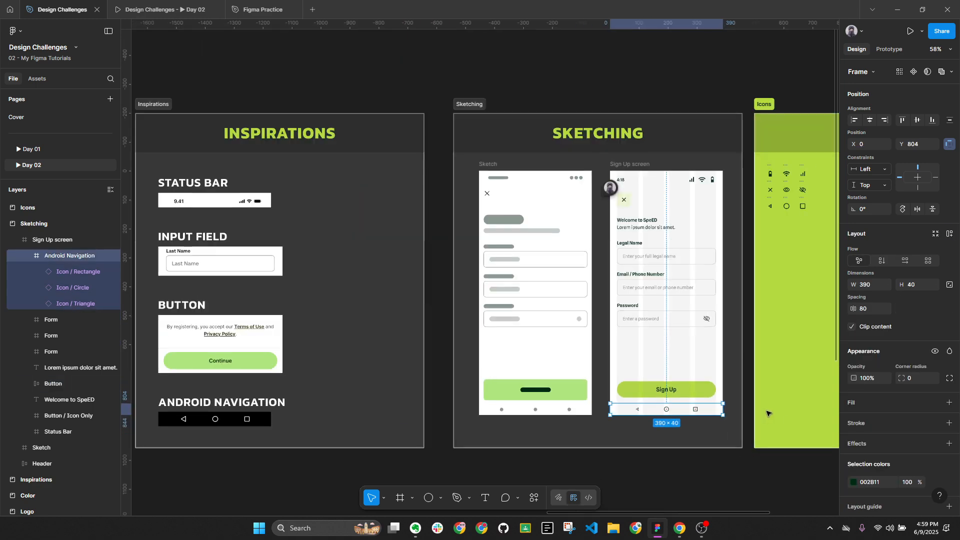
Recolour the icons to the Secondary grey-green by sampling its swatch with the eyedropper
click(854, 482)
click(733, 405)
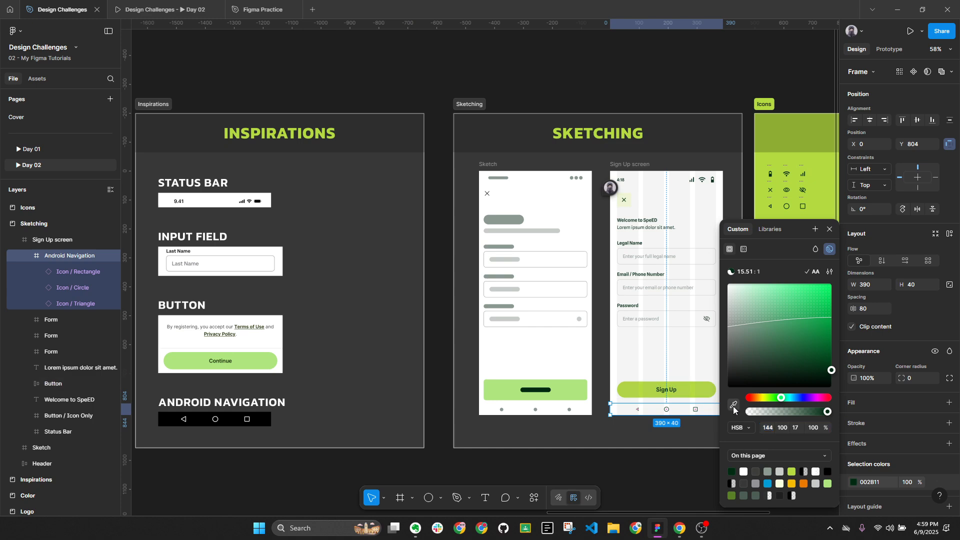
scroll(450, 310, left, 5)
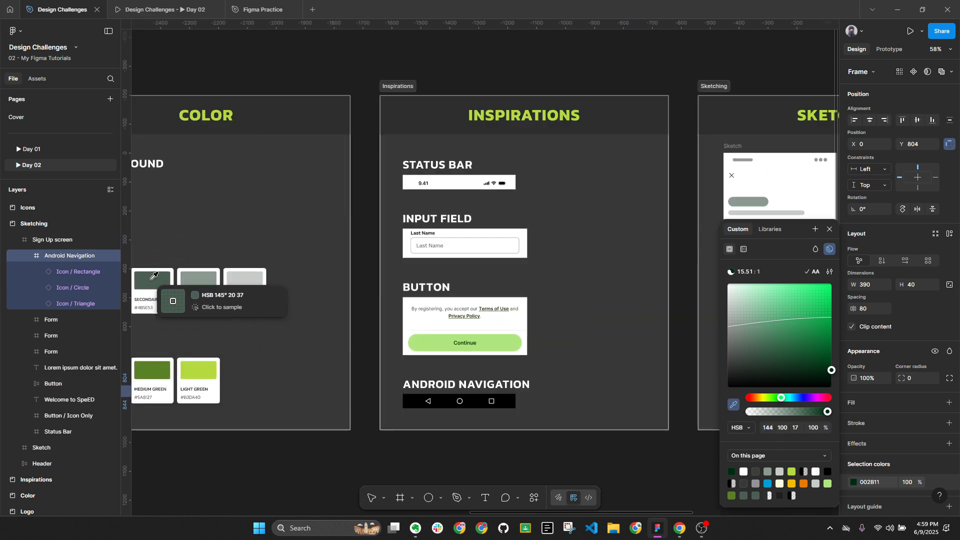
click(153, 278)
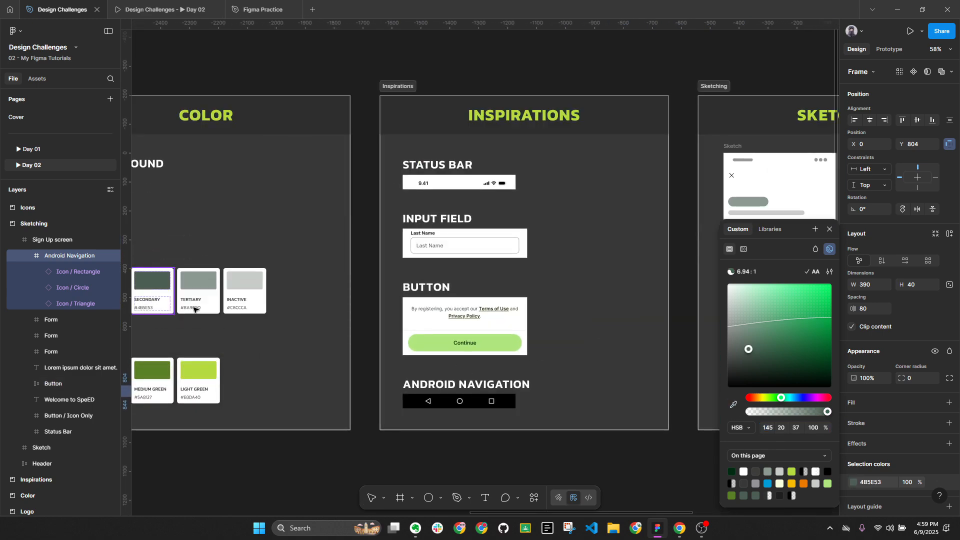
scroll(225, 306, down, 4)
click(475, 398)
scroll(515, 353, up, 7)
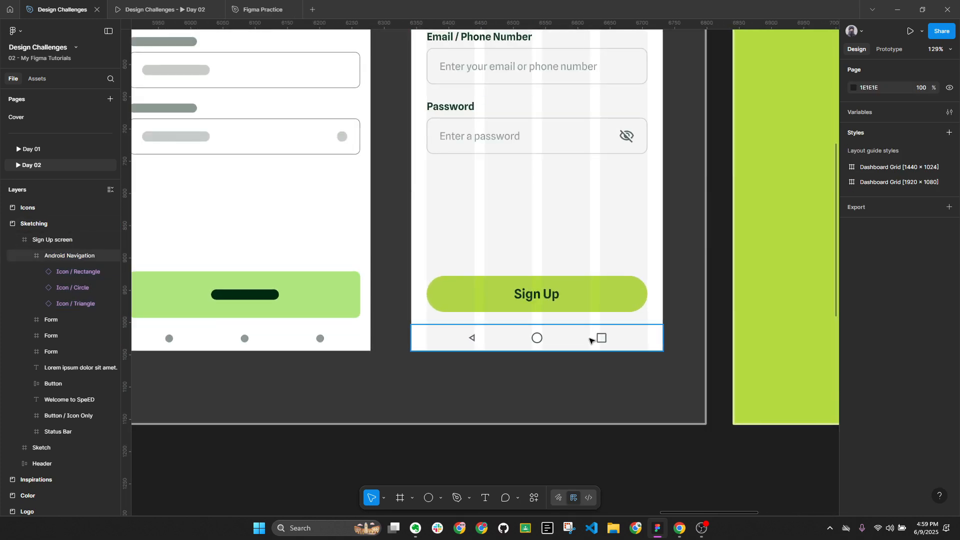
Move the 430×200 Continue button and terms-notice reference image beneath the Sketching frame
click(569, 298)
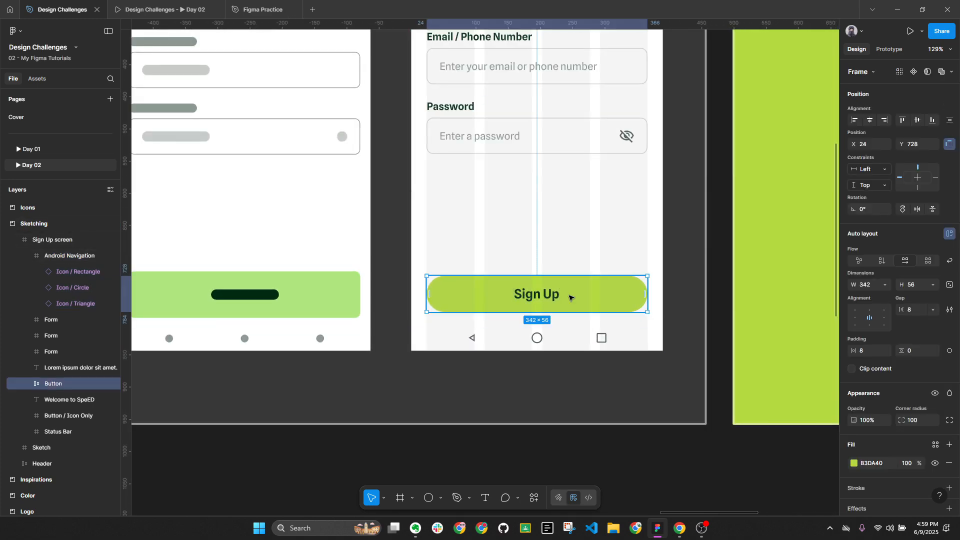
scroll(433, 295, down, 5)
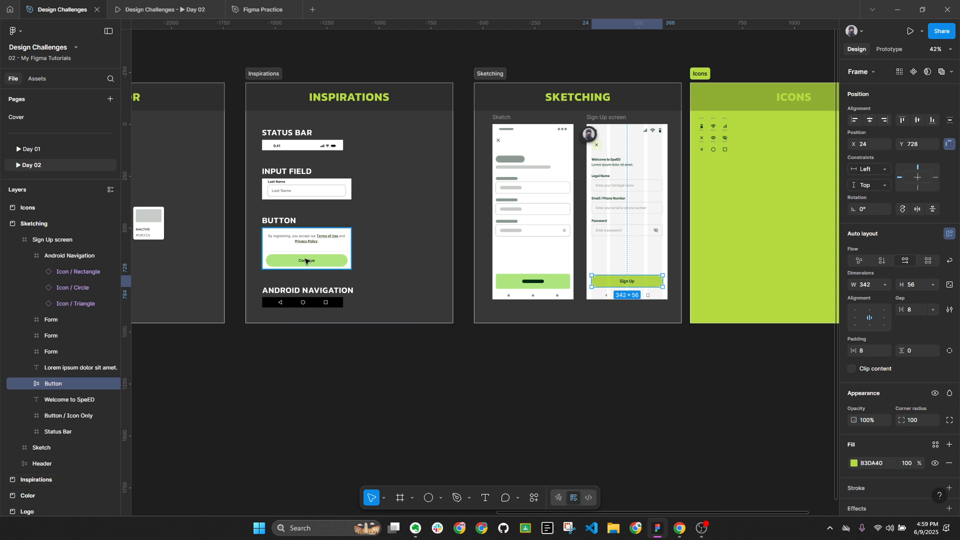
mouse_move(305, 238)
mouse_down()
mouse_move(622, 323)
mouse_move(640, 347)
mouse_move(595, 370)
mouse_up()
scroll(650, 342, up, 3)
scroll(622, 430, up, 2)
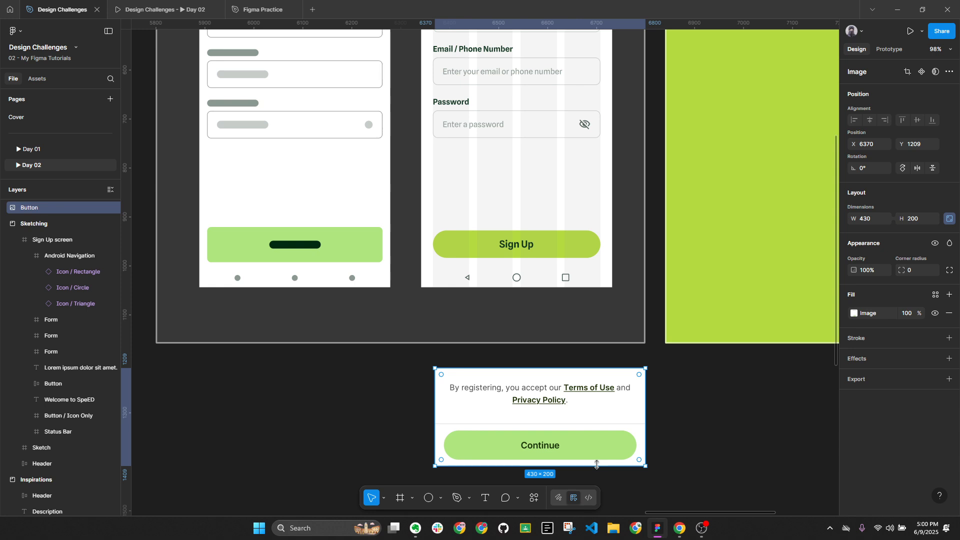
click(505, 235)
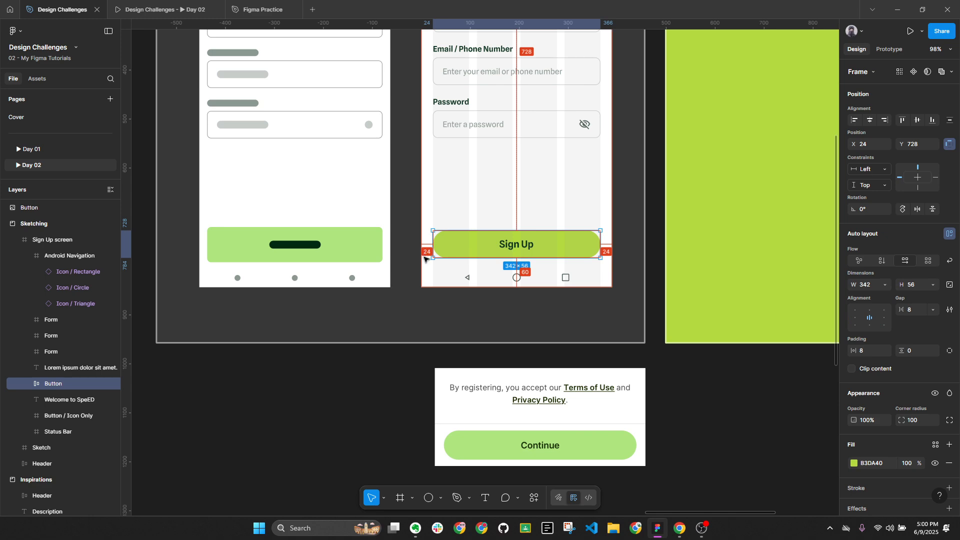
right_click(453, 242)
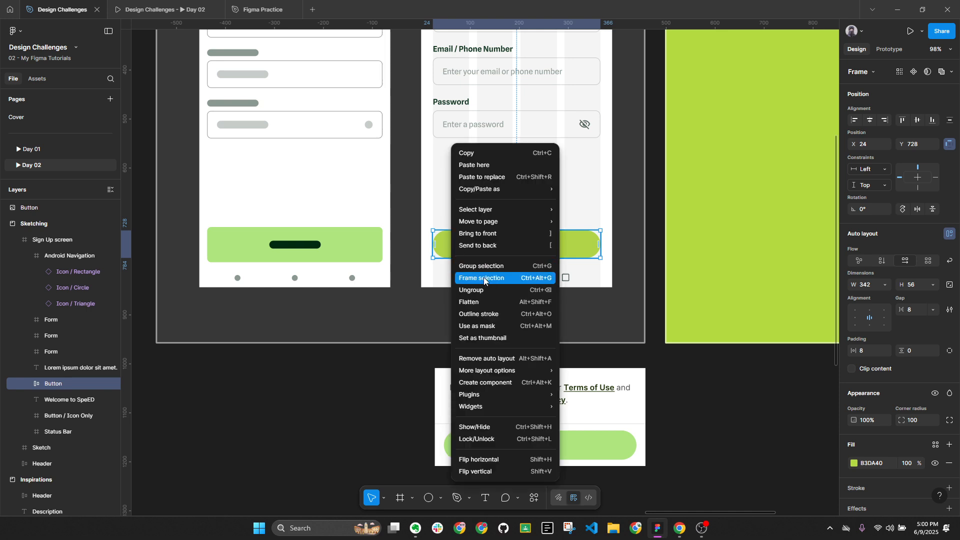
click(485, 280)
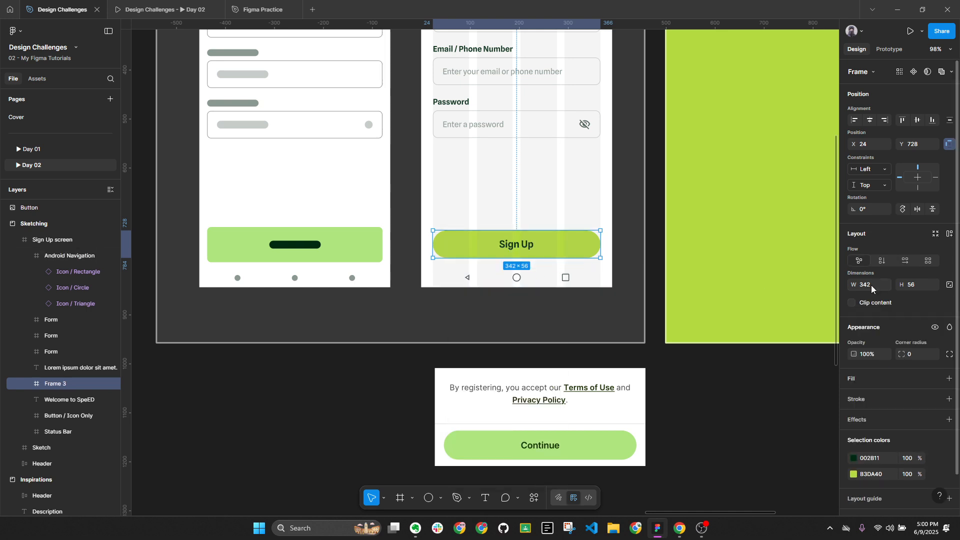
key(shift+a)
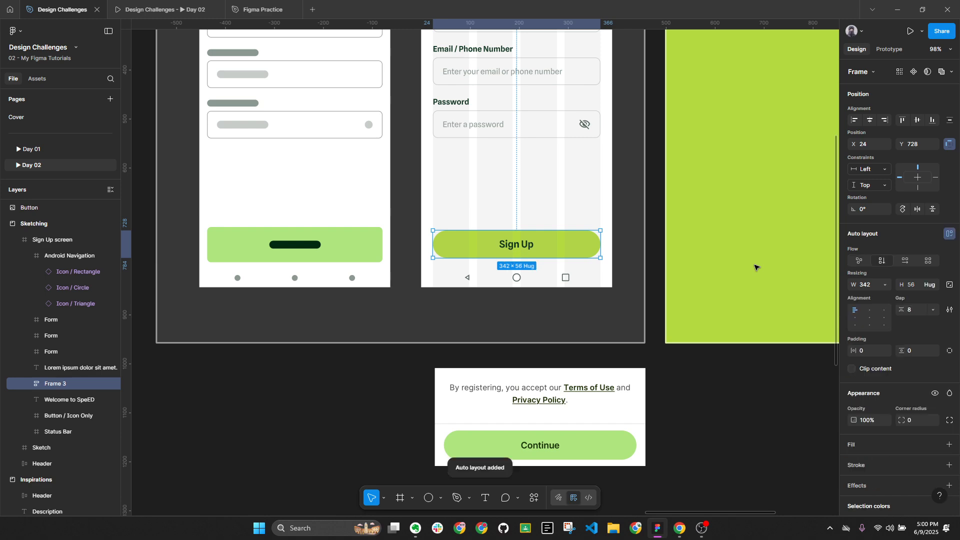
double_click(58, 386)
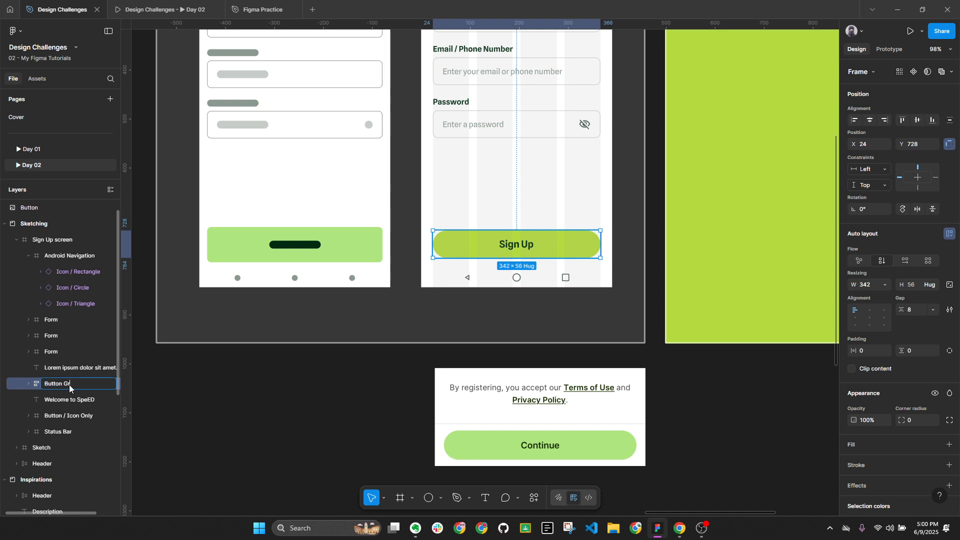
text(Button Group)
key(Return)
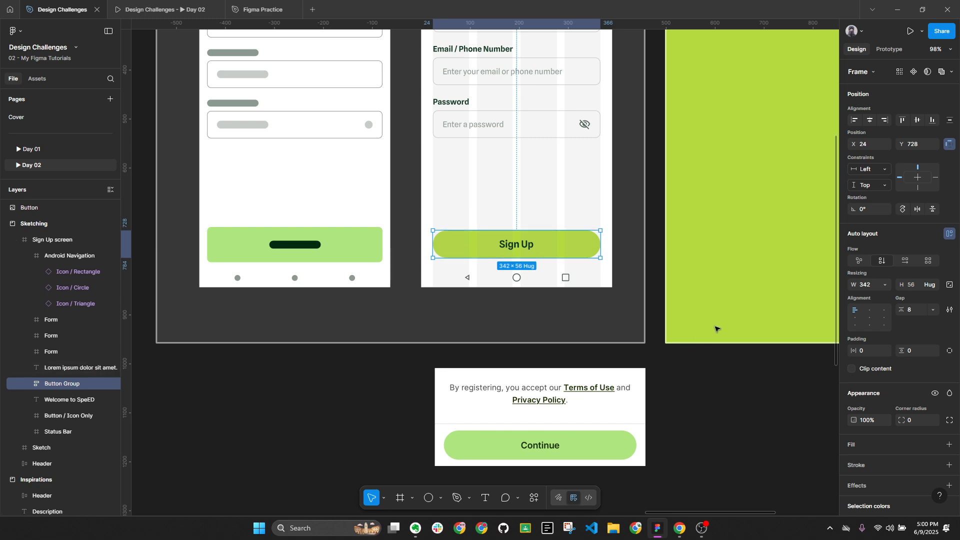
key(alt)
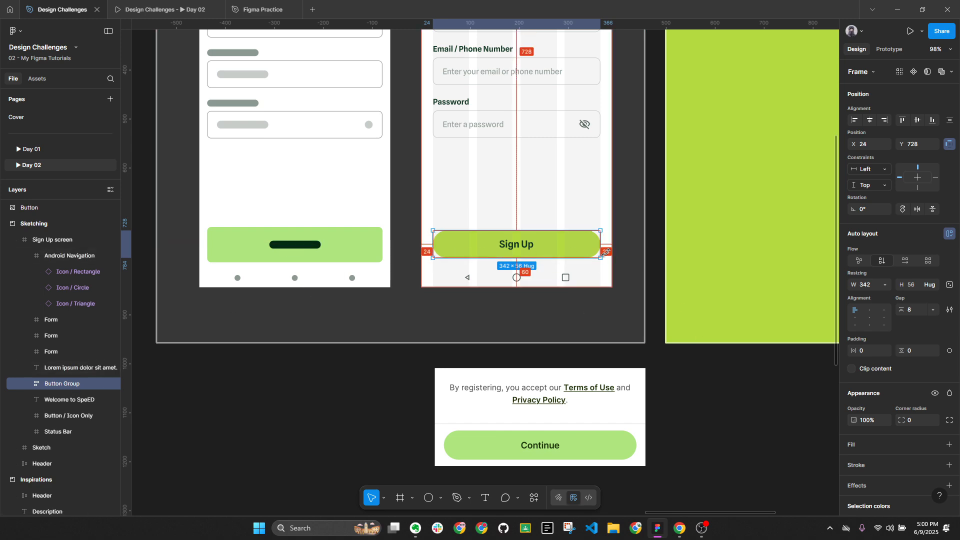
click(863, 353)
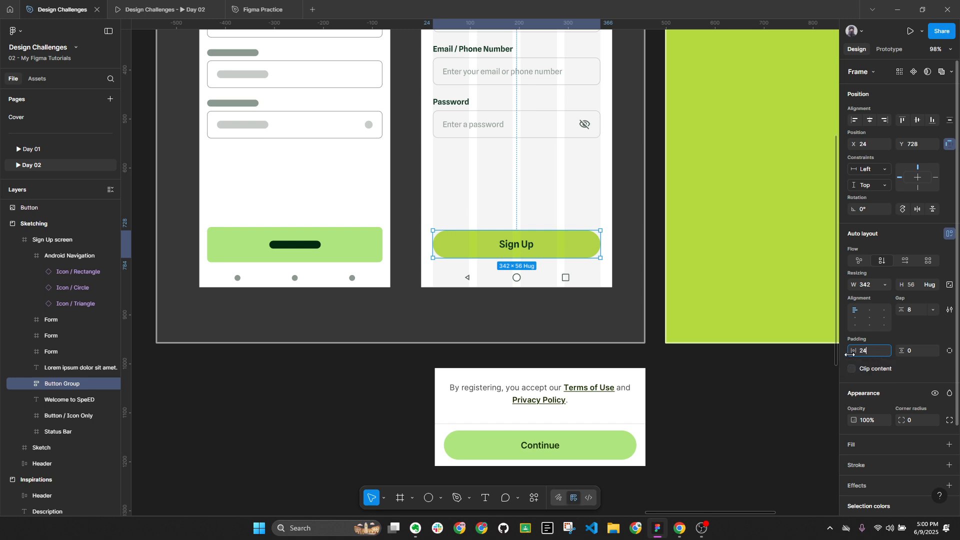
key(Return)
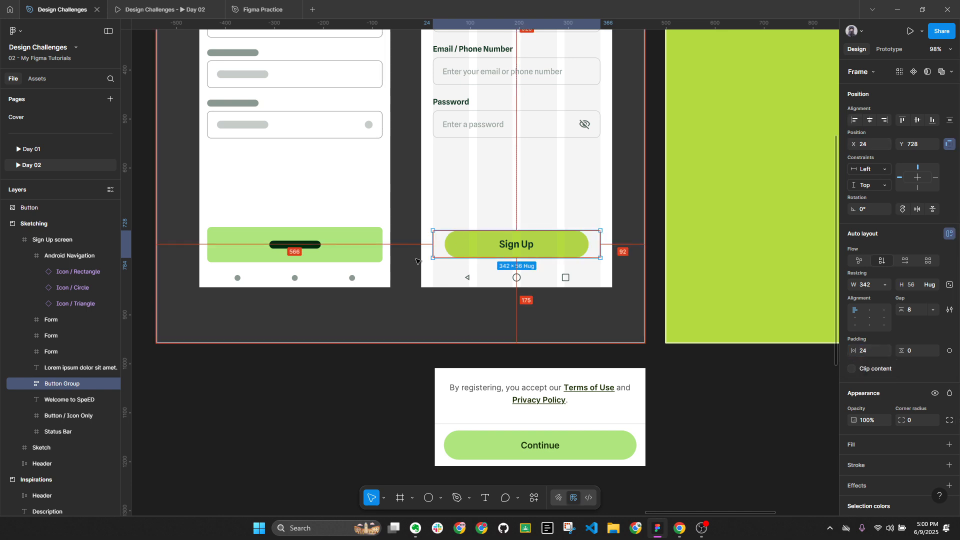
key(alt+a)
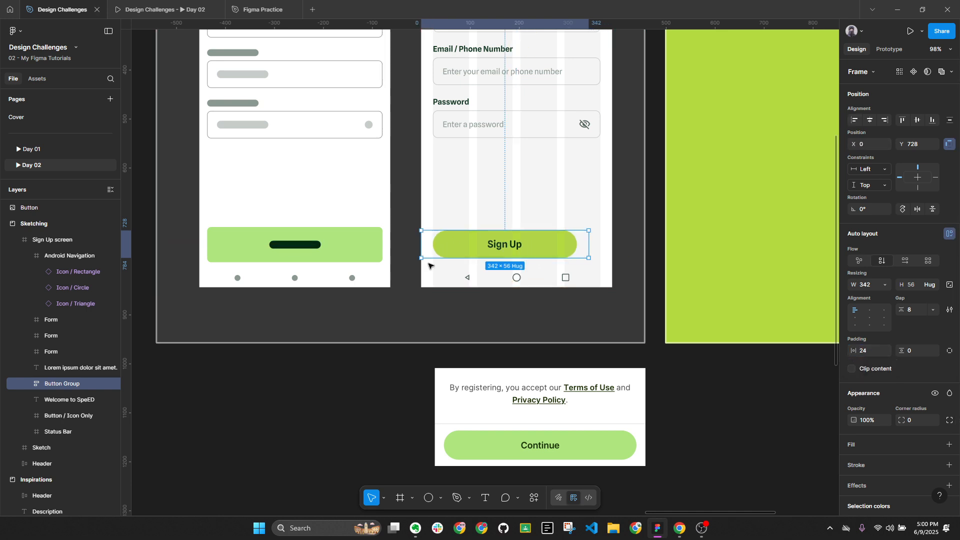
scroll(464, 253, up, 3)
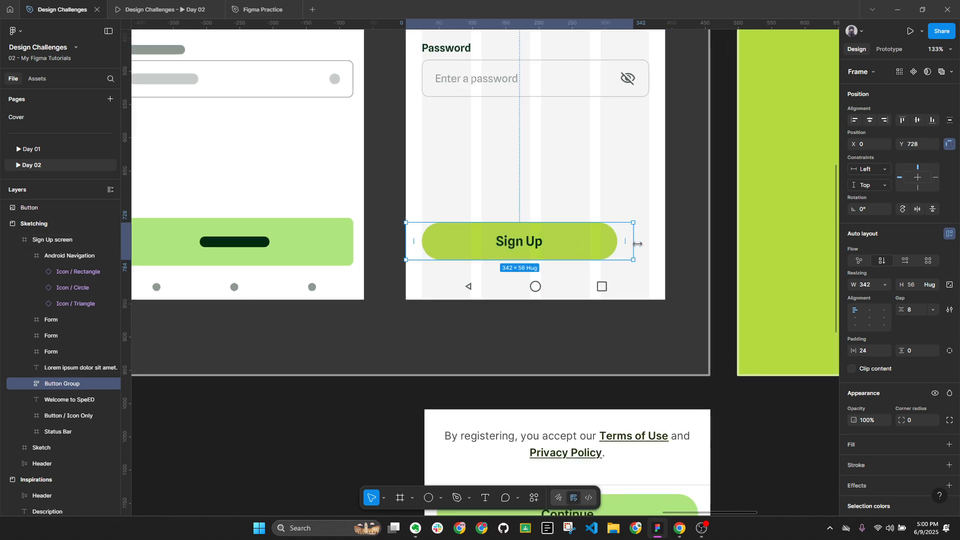
drag(634, 246, 665, 246)
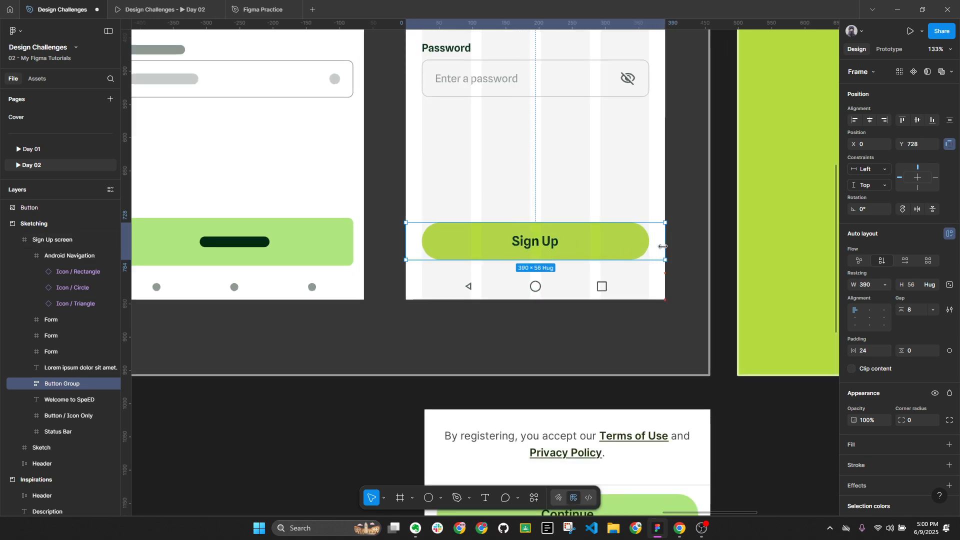
double_click(623, 248)
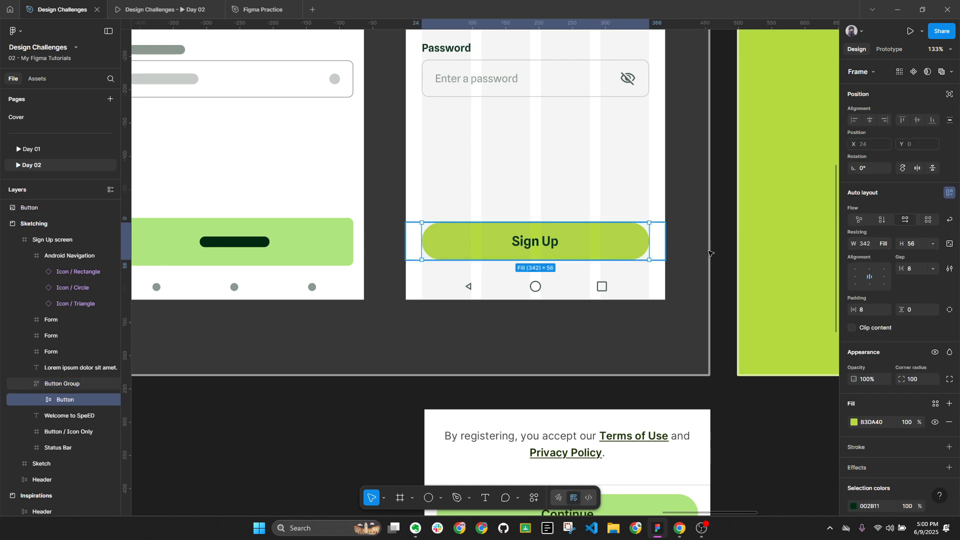
click(885, 244)
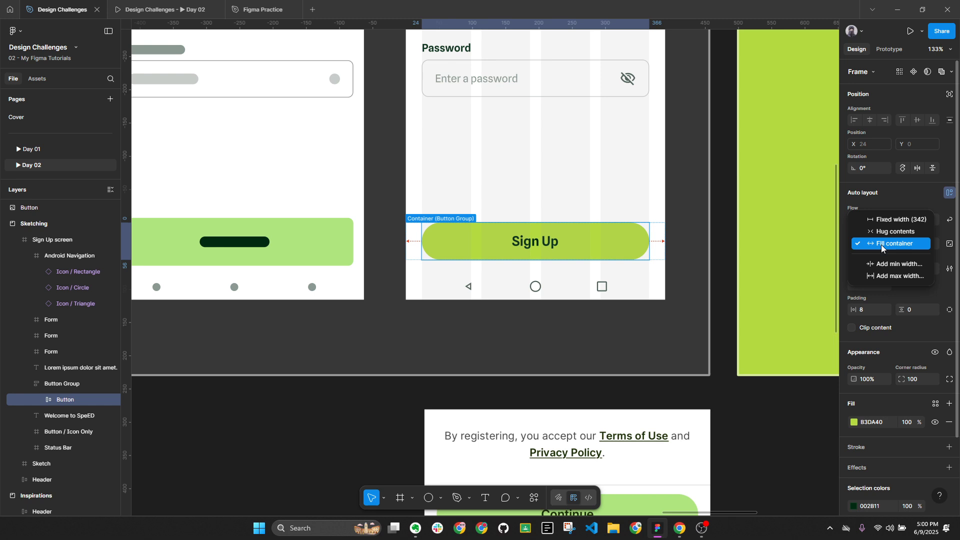
click(894, 199)
click(631, 278)
click(633, 249)
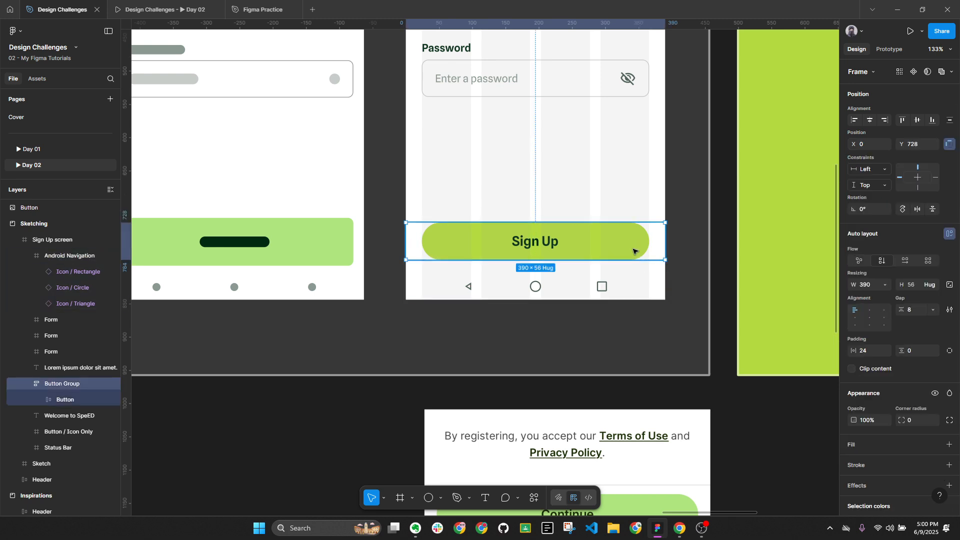
key(alt+l)
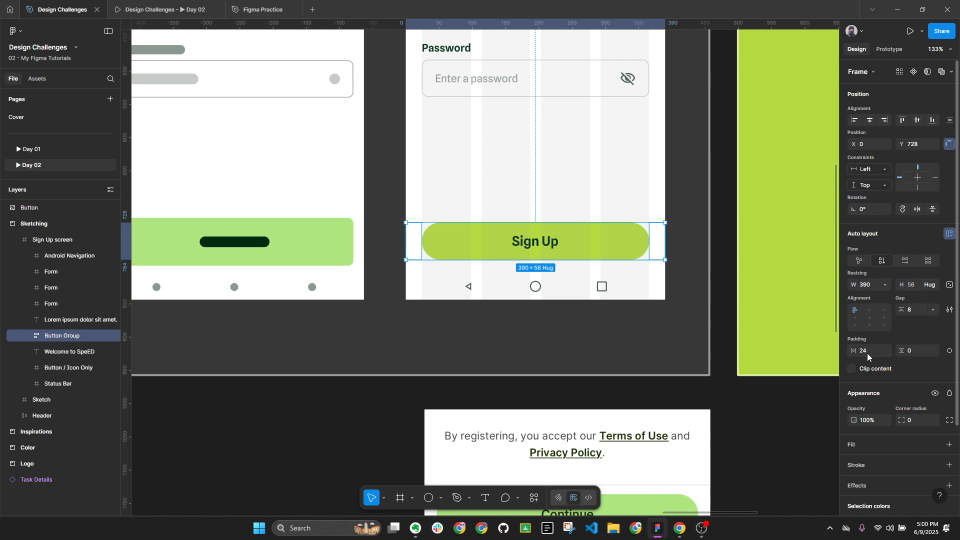
Set the Button Group's vertical padding to 16 and nudge it down toward the navigation bar
click(921, 351)
text(16)
key(Return)
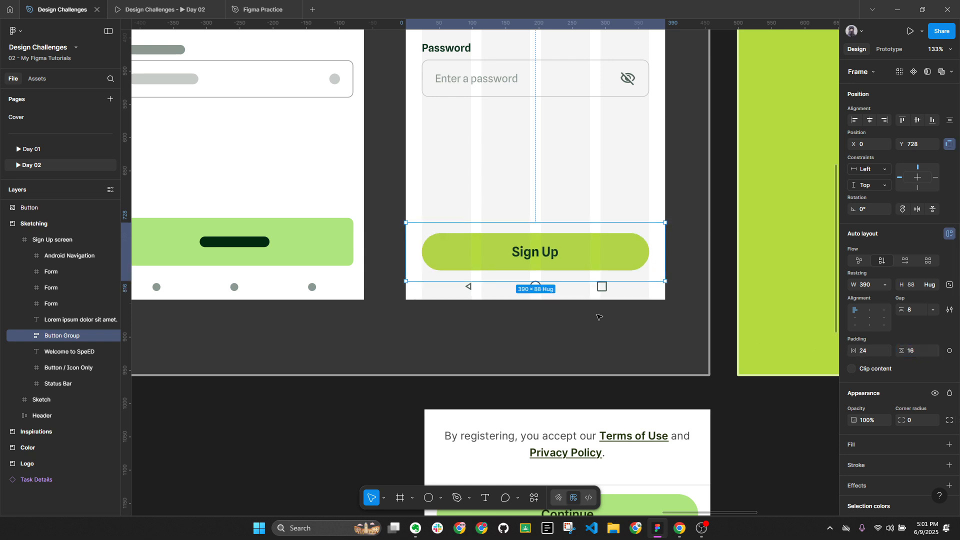
drag(555, 270, 554, 254)
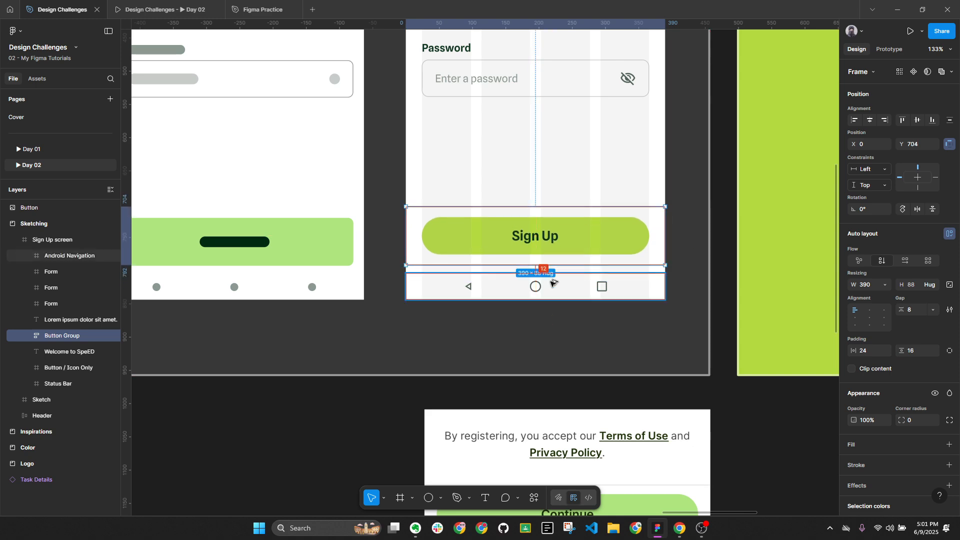
key(shift+Down)
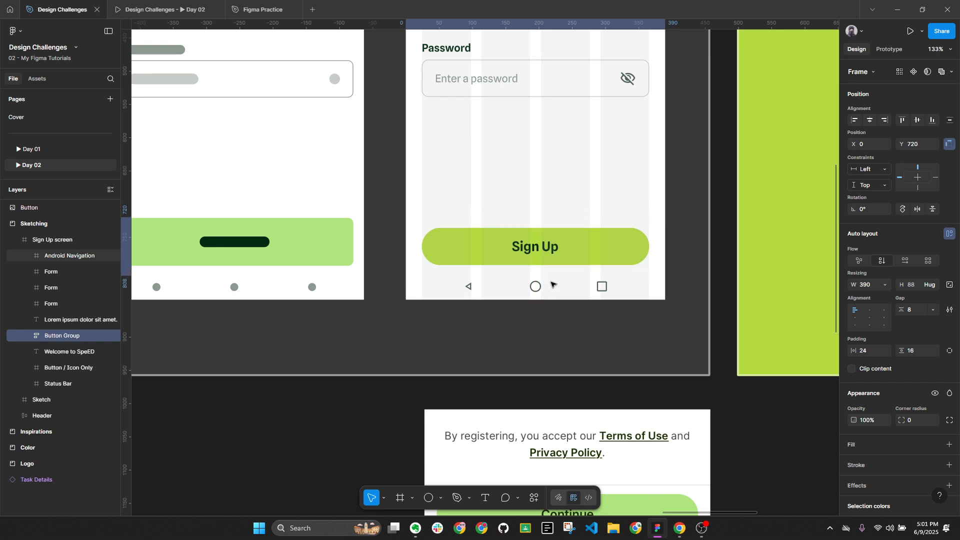
key(Down)
key(Down)
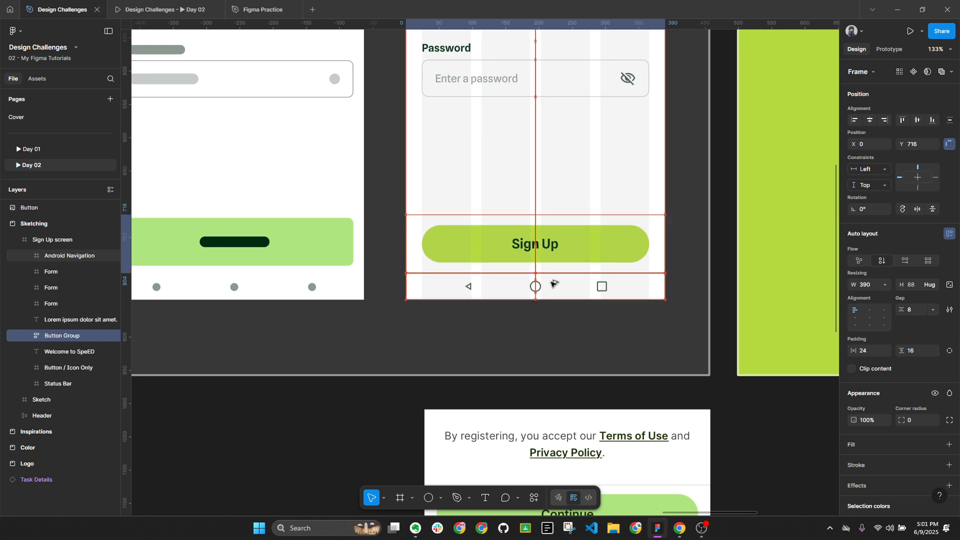
Give the navigation bar a temporary grey fill and nudge the button group onto it at Y 716
click(600, 290)
click(949, 402)
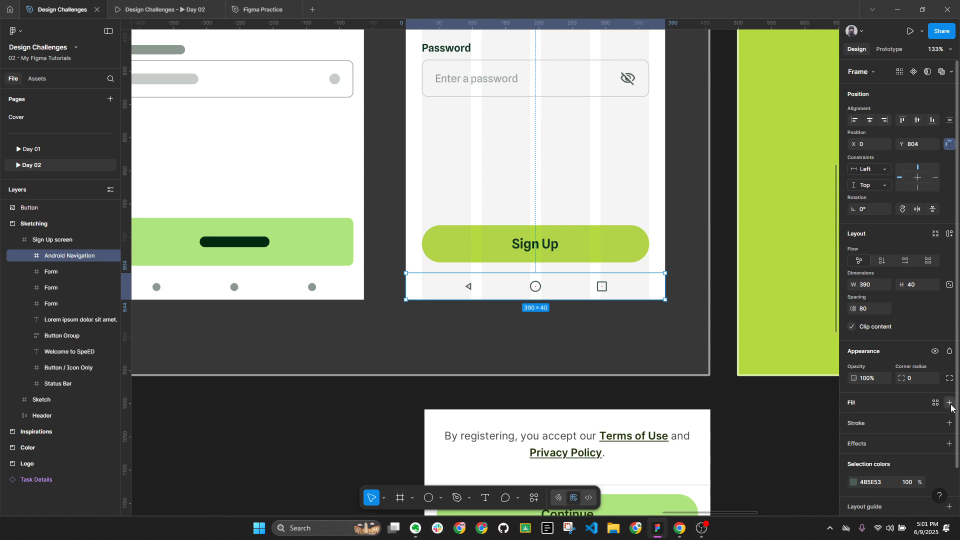
click(853, 421)
drag(757, 330, 665, 346)
click(619, 333)
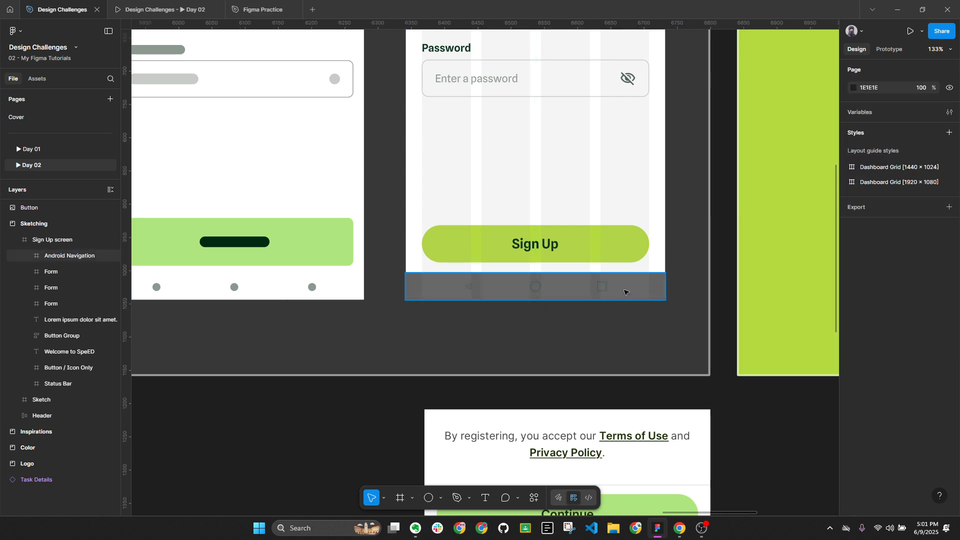
click(626, 290)
click(615, 260)
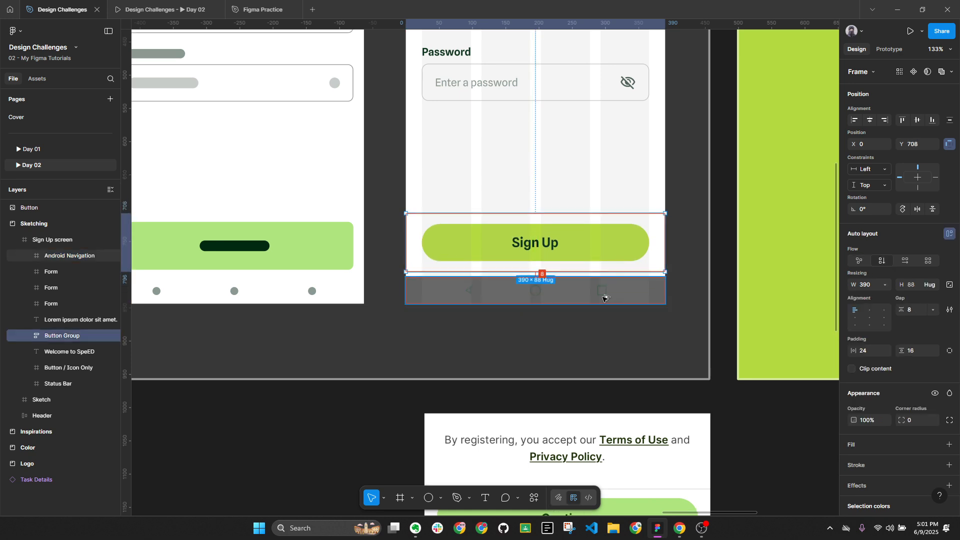
key(Down)
key(Down)
key(Down)
key(Down)
key(Down)
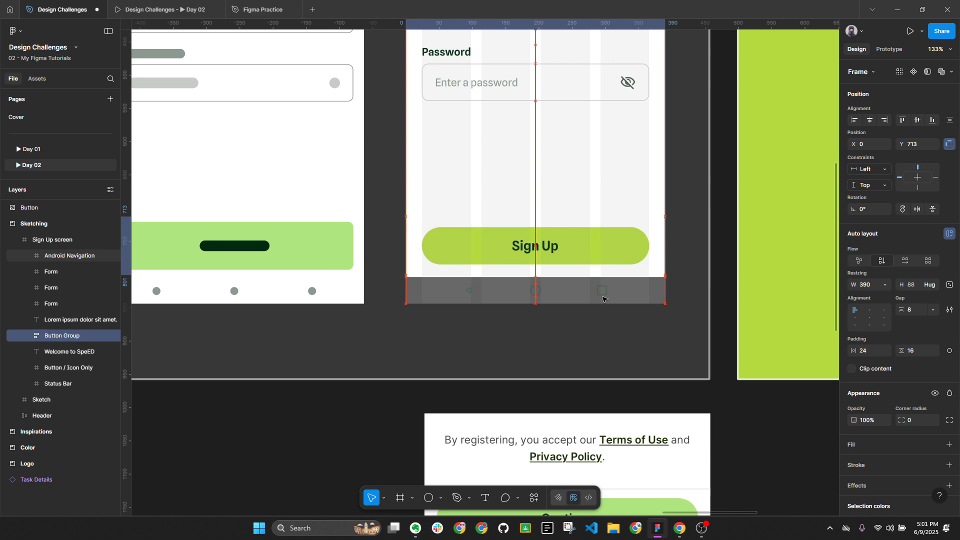
key(Down)
key(Down)
key(Down)
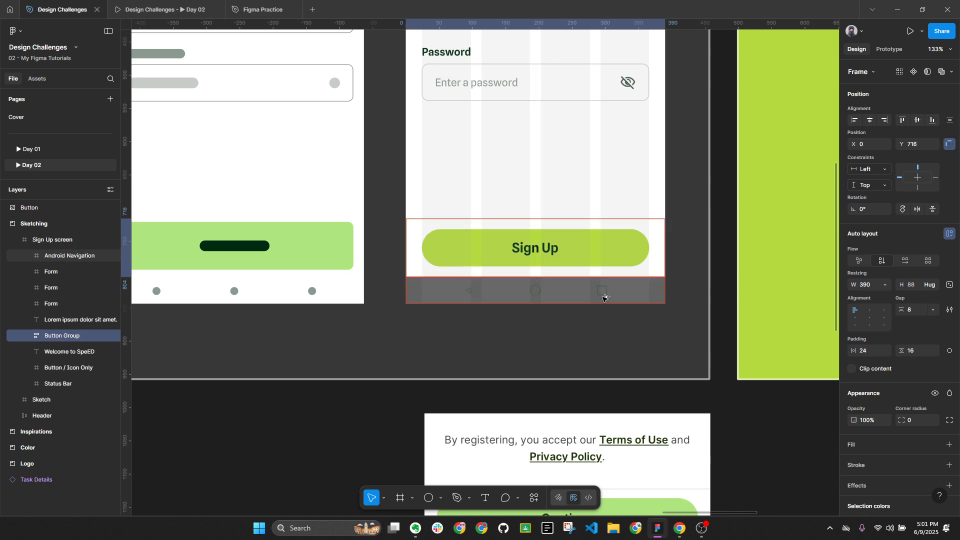
Remove the temporary grey fill from the Android Navigation bar
click(604, 297)
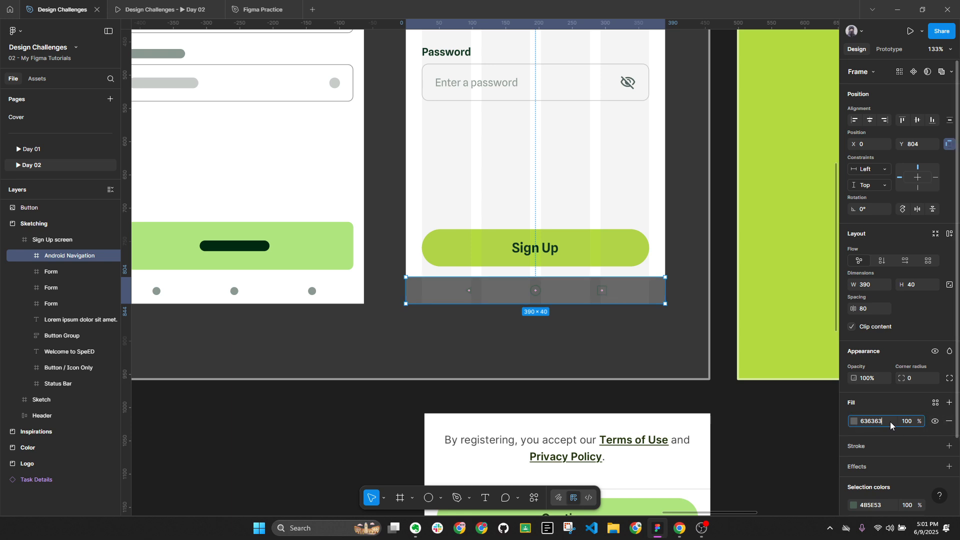
click(949, 422)
key(Escape)
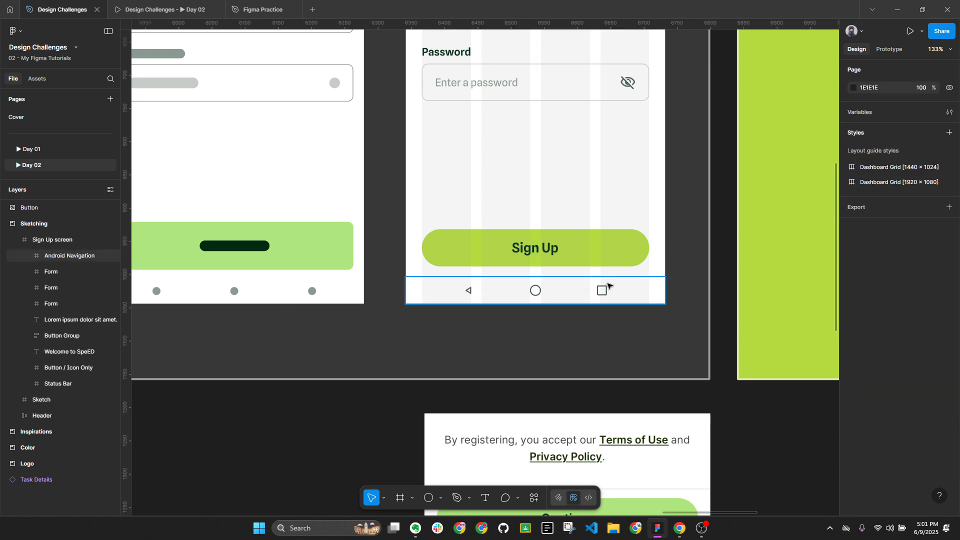
click(609, 257)
key(alt+l)
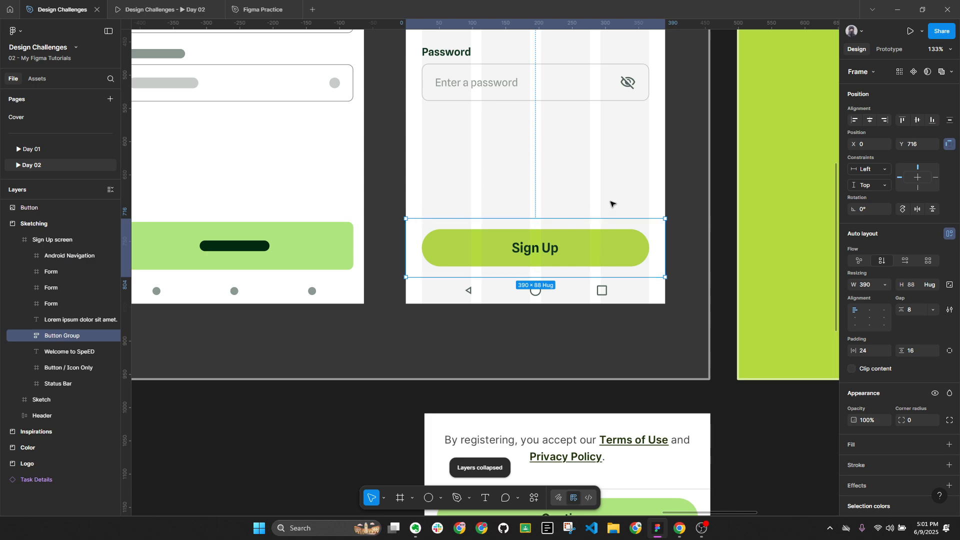
Add a stroke to Button Group in C8CCCA, the password field's border colour
click(950, 465)
click(854, 484)
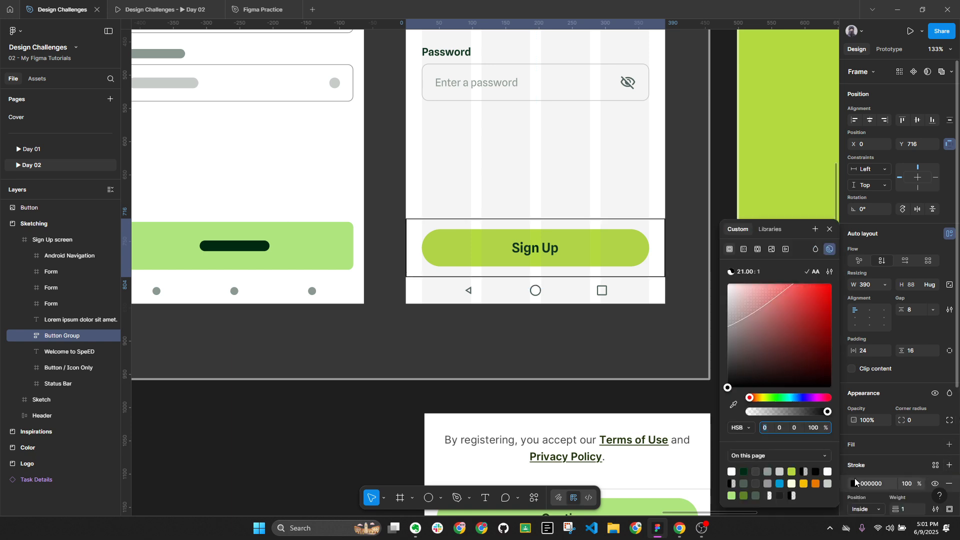
click(855, 484)
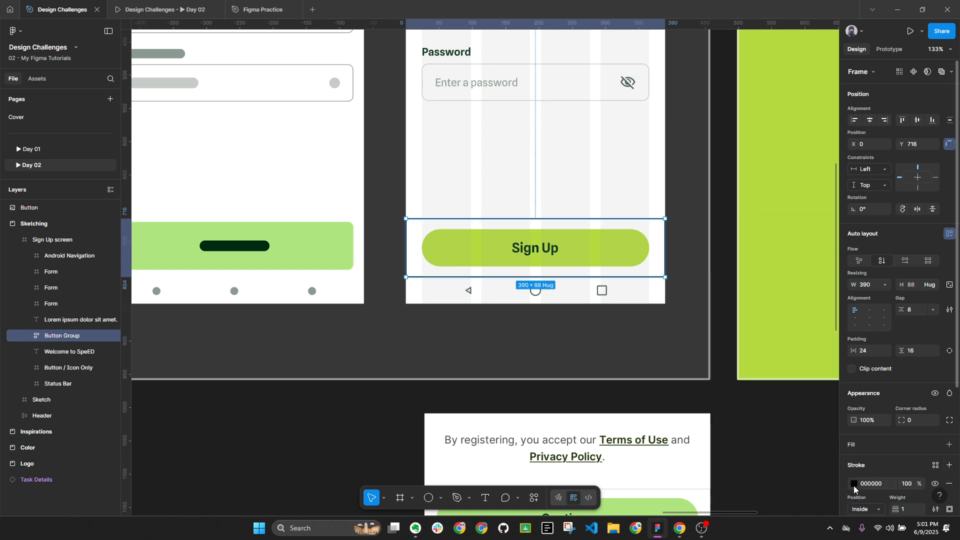
click(854, 485)
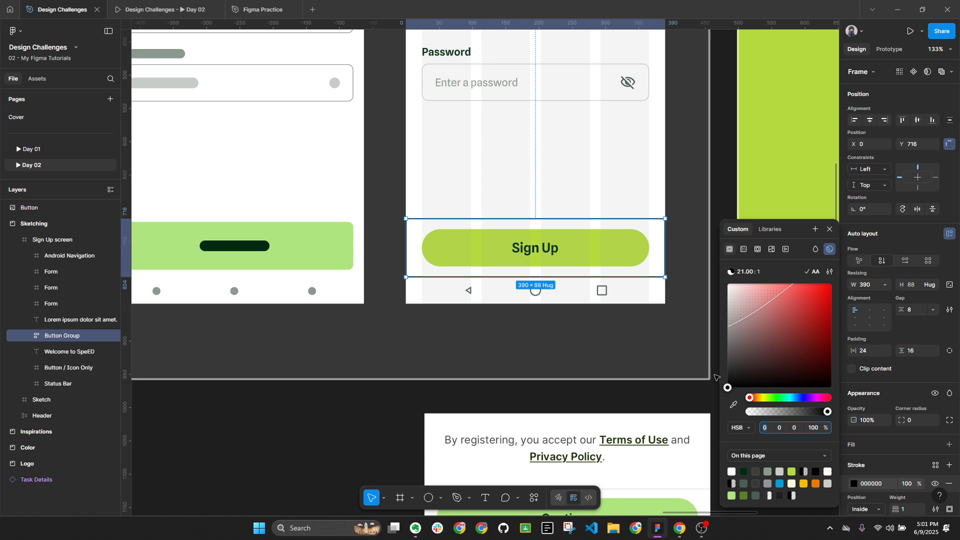
click(830, 230)
double_click(600, 73)
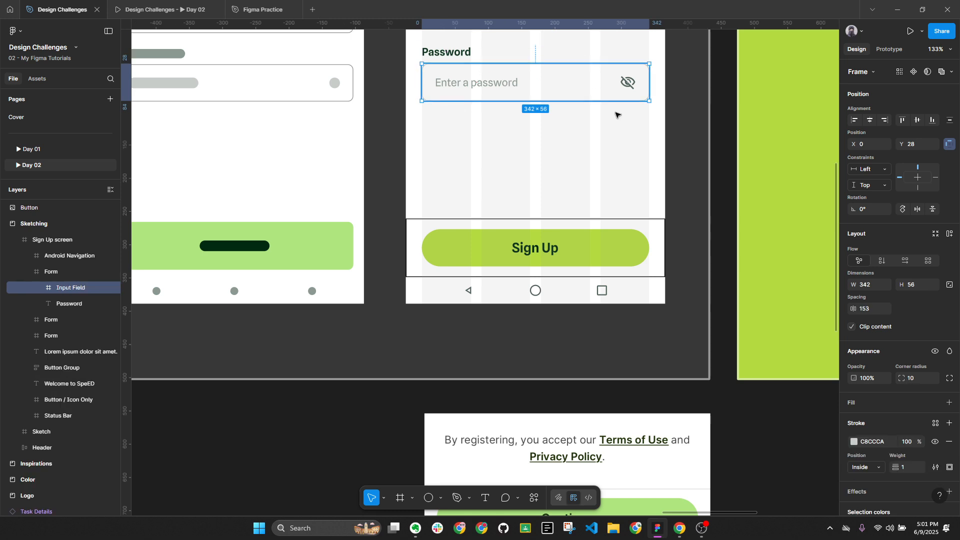
click(876, 444)
click(596, 225)
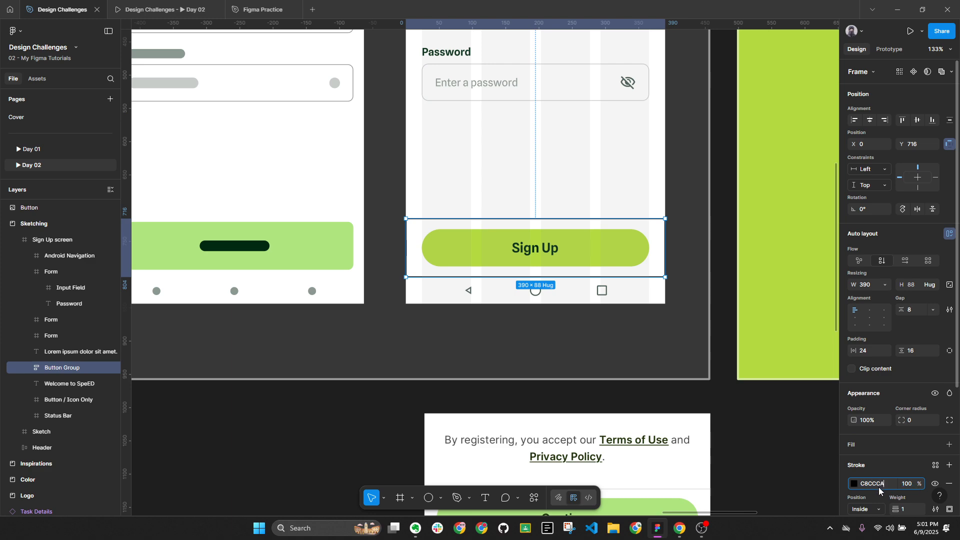
key(Return)
click(689, 338)
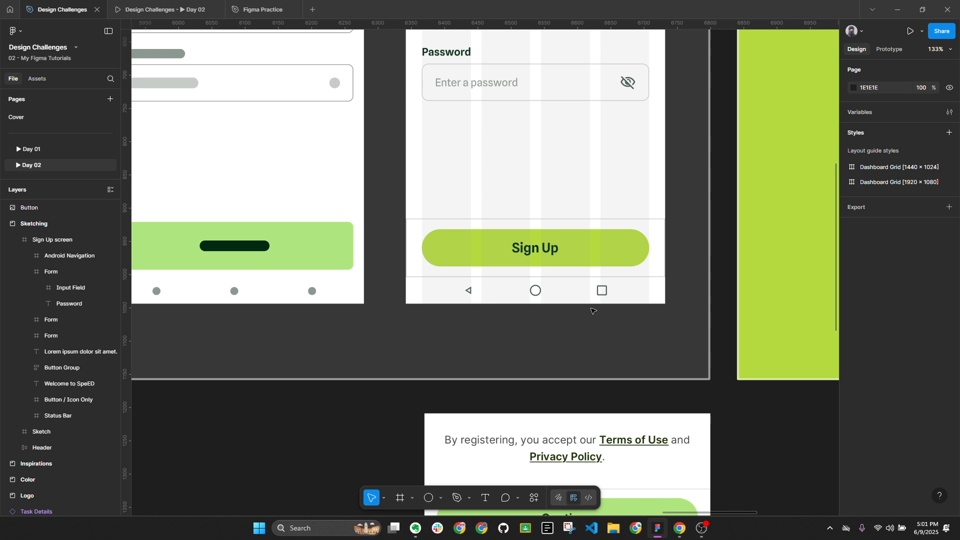
Limit the Button Group's stroke to the top edge only
scroll(592, 300, up, 3)
scroll(680, 310, down, 3)
scroll(625, 340, down, 5)
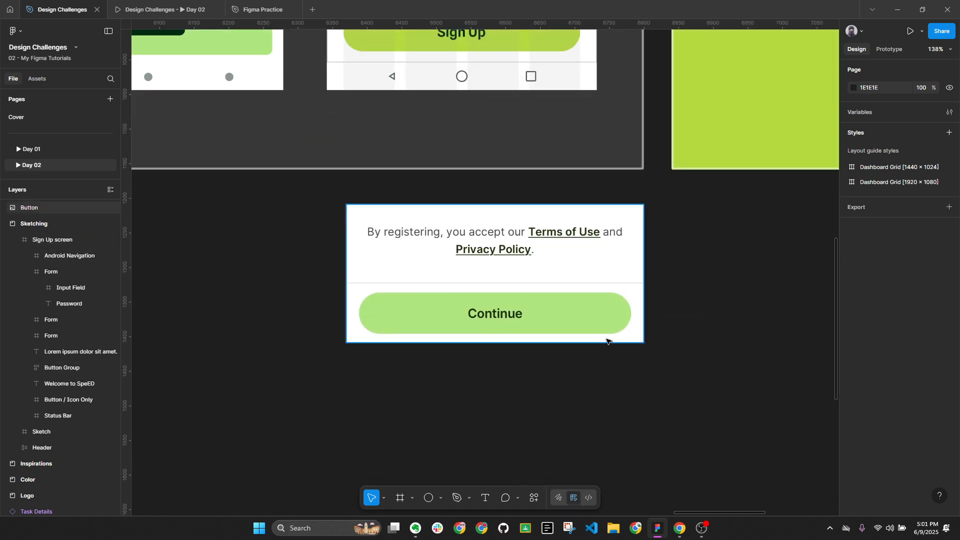
scroll(607, 342, up, 3)
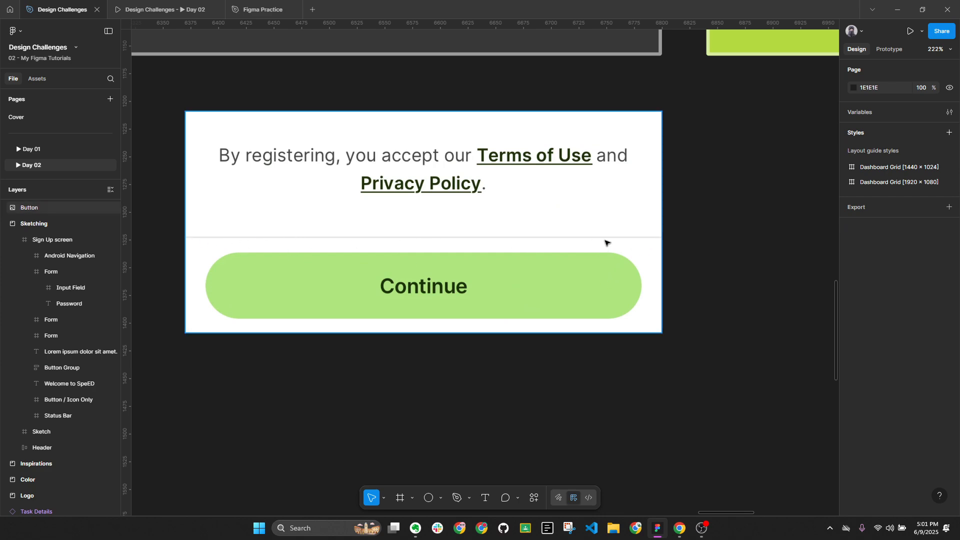
scroll(575, 242, up, 5)
click(525, 112)
scroll(534, 208, up, 2)
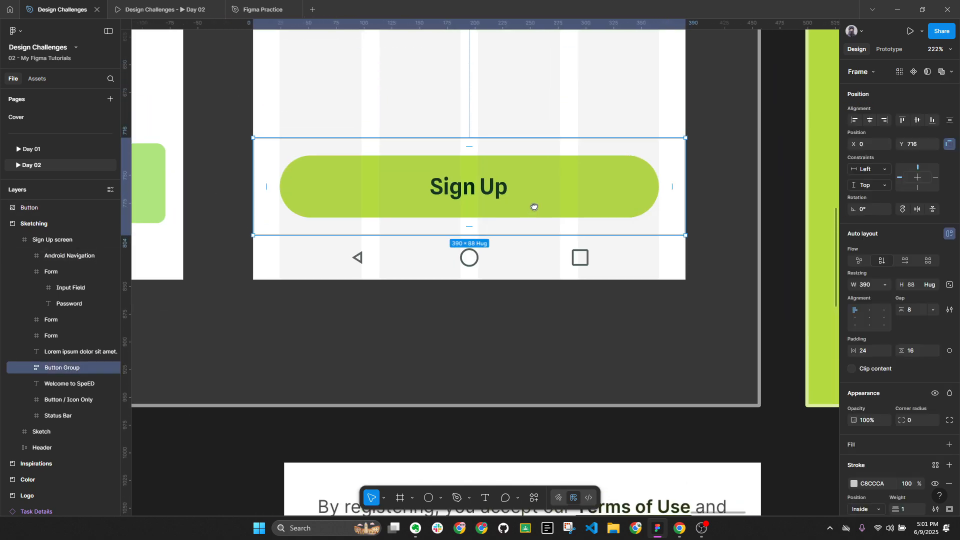
scroll(915, 405, down, 2)
click(950, 410)
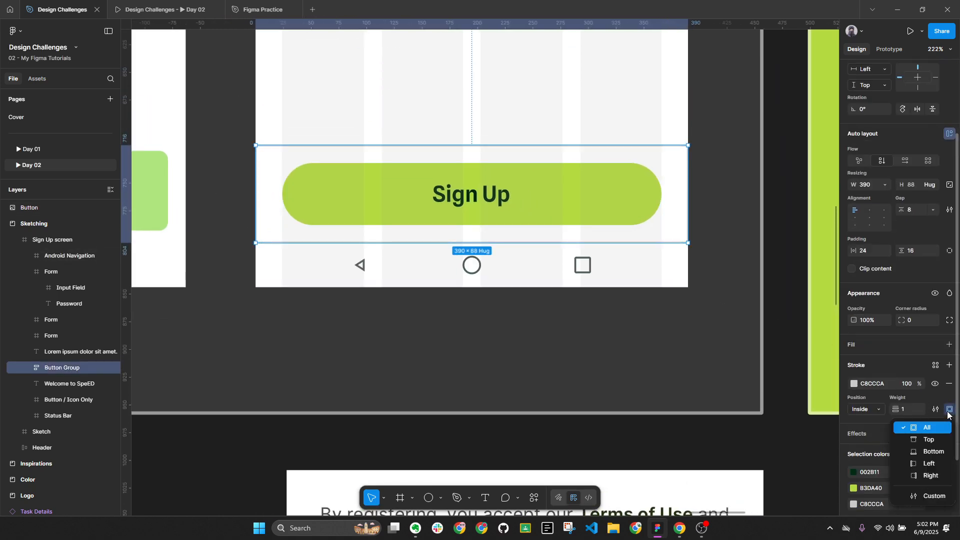
click(931, 440)
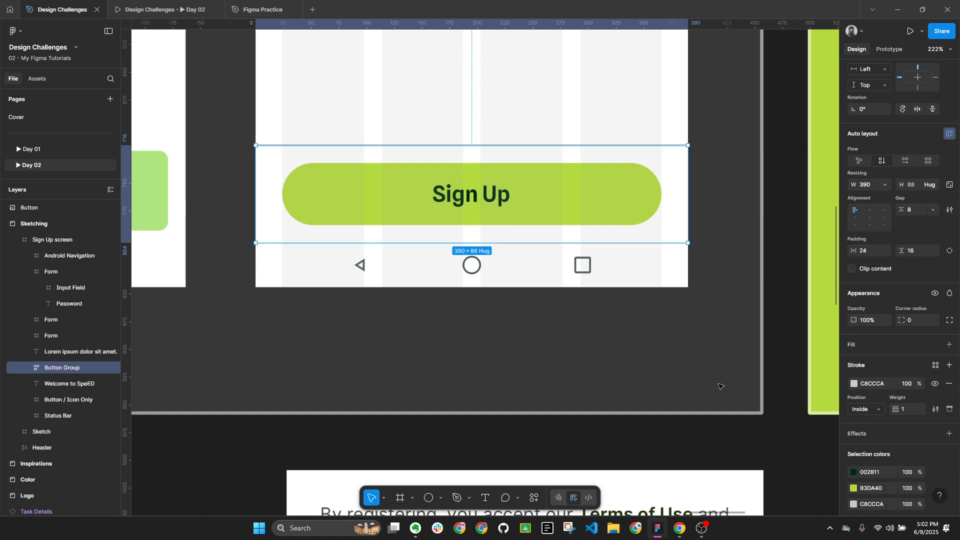
click(709, 379)
key(alt+l)
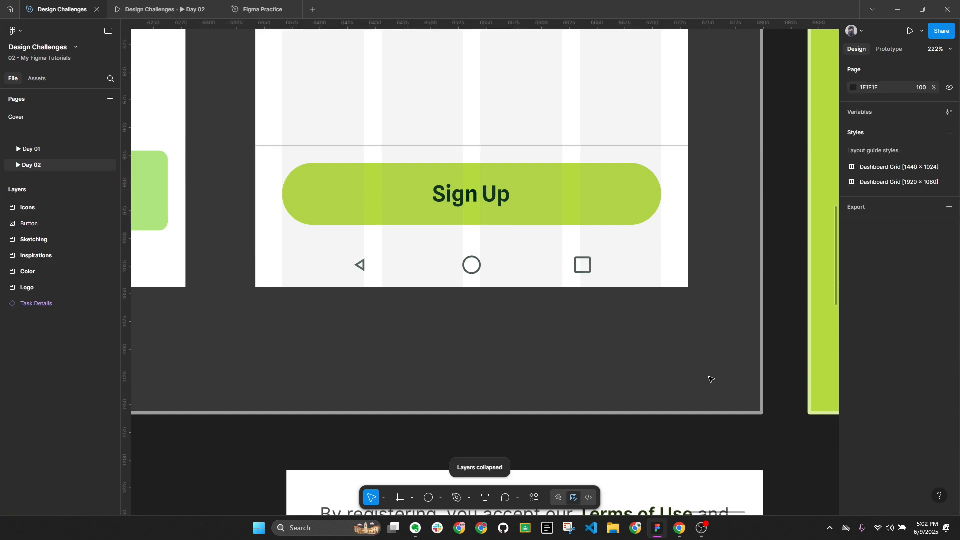
Pan to the Day 02 brief's content list and select its Terms and policies checkbox line
scroll(680, 326, down, 5)
scroll(672, 303, up, 2)
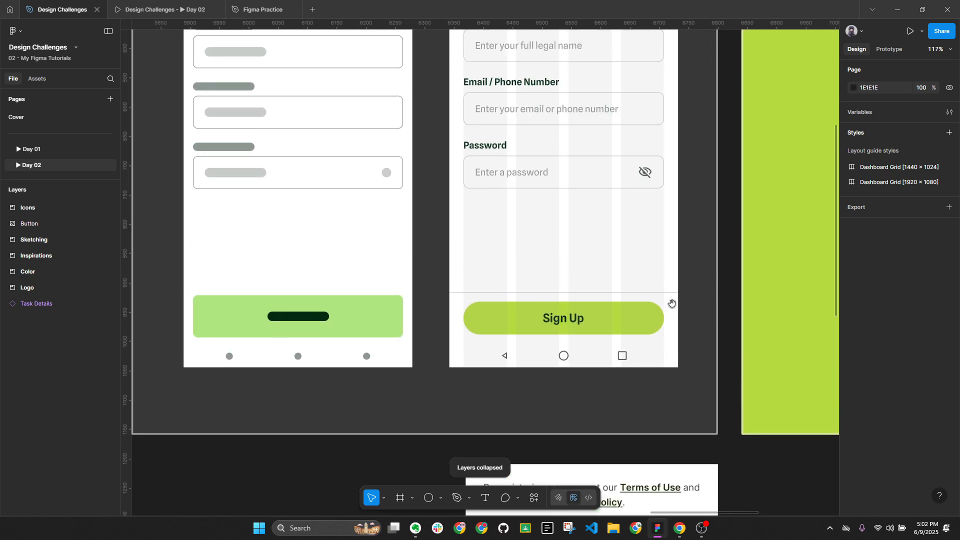
scroll(642, 289, up, 4)
scroll(586, 294, down, 1)
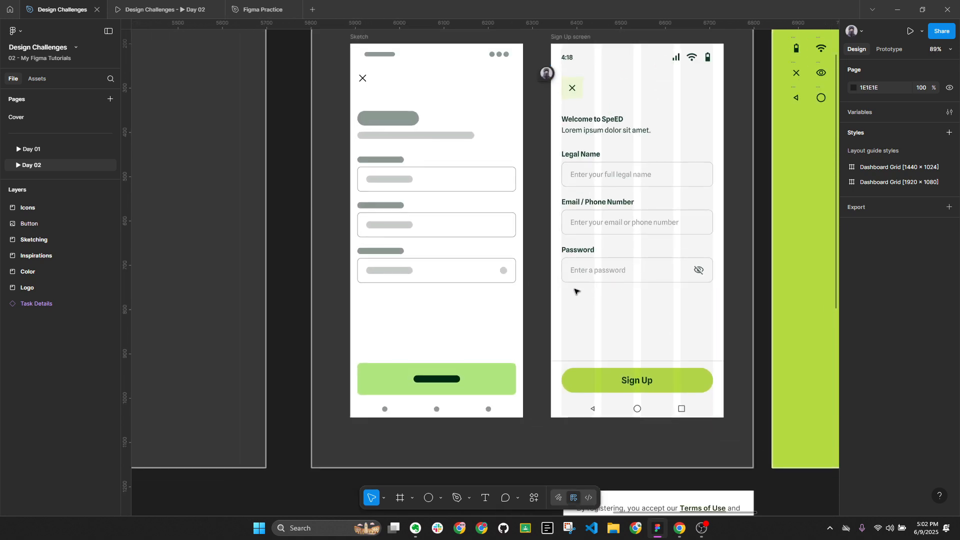
scroll(503, 299, down, 3)
scroll(570, 368, right, 3)
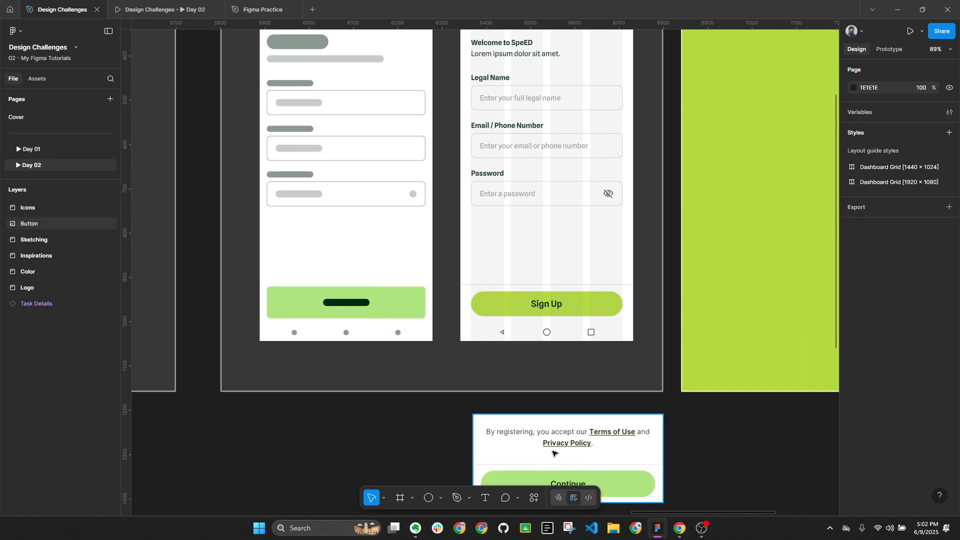
scroll(503, 436, up, 5)
scroll(645, 315, down, 5)
scroll(480, 255, left, 10)
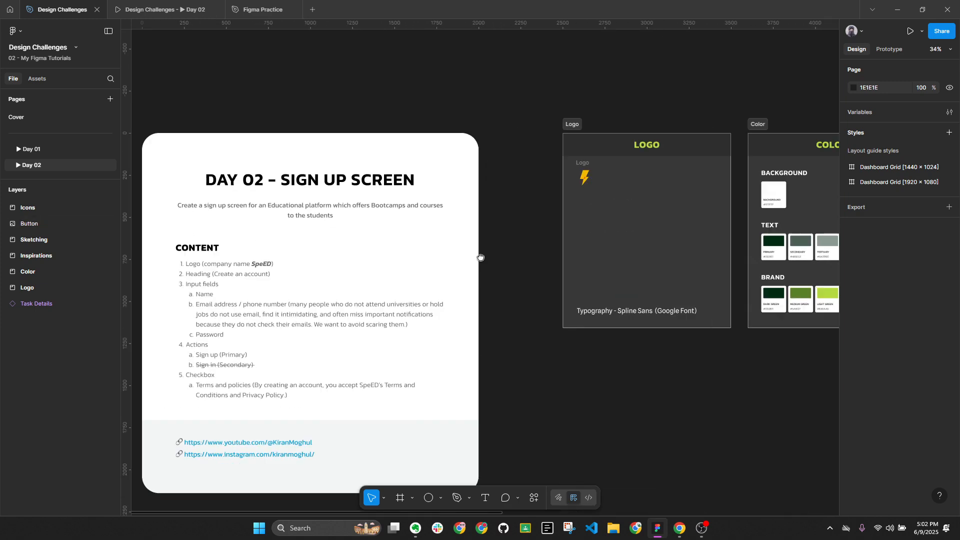
scroll(314, 346, up, 4)
scroll(314, 347, up, 2)
double_click(321, 332)
drag(442, 351, 270, 332)
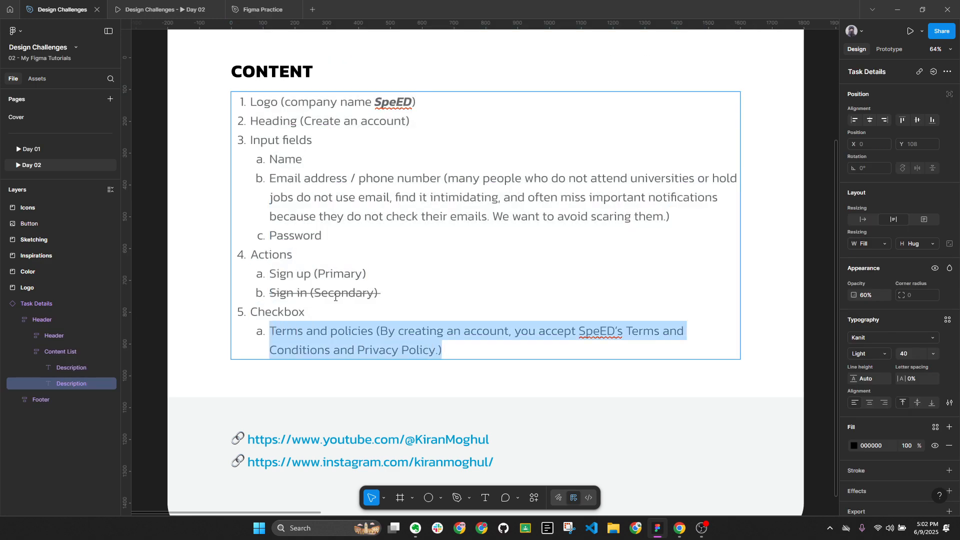
Extend the brief text selection to include the T of Terms
scroll(400, 275, down, 5)
click(570, 324)
drag(571, 324, 420, 300)
scroll(594, 255, up, 10)
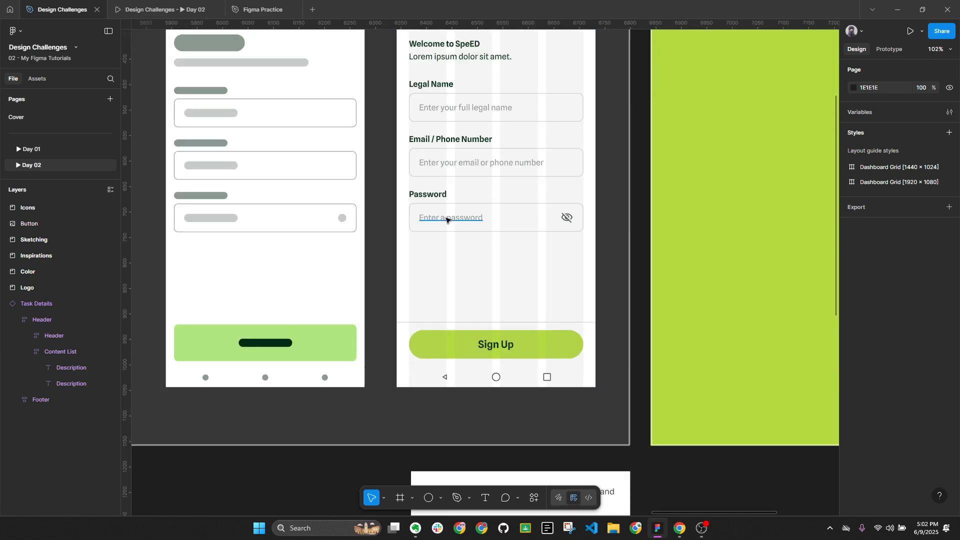
Duplicate the Password label above Sign Up, paste the terms sentence into it, and set Regular weight
click(428, 197)
drag(427, 196, 427, 304)
double_click(428, 303)
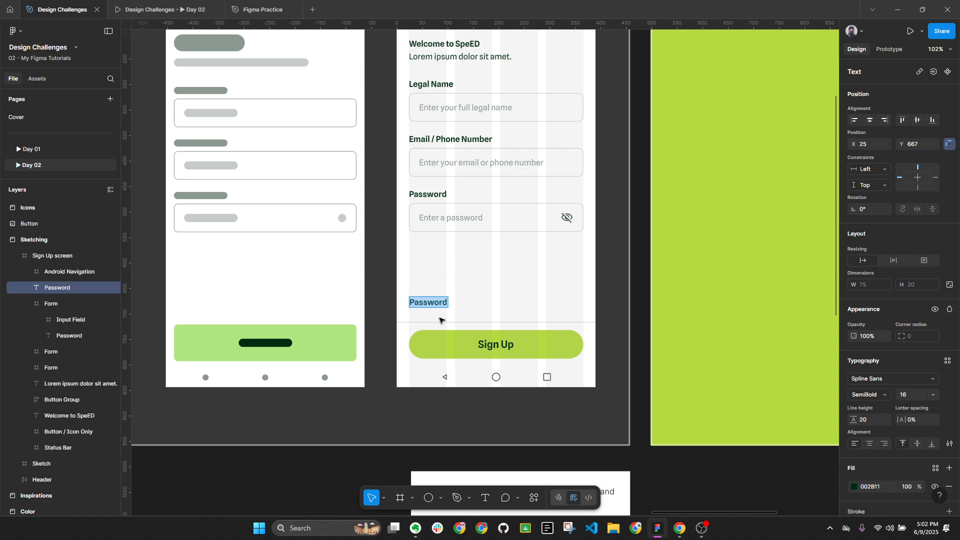
key(ctrl+v)
key(Escape)
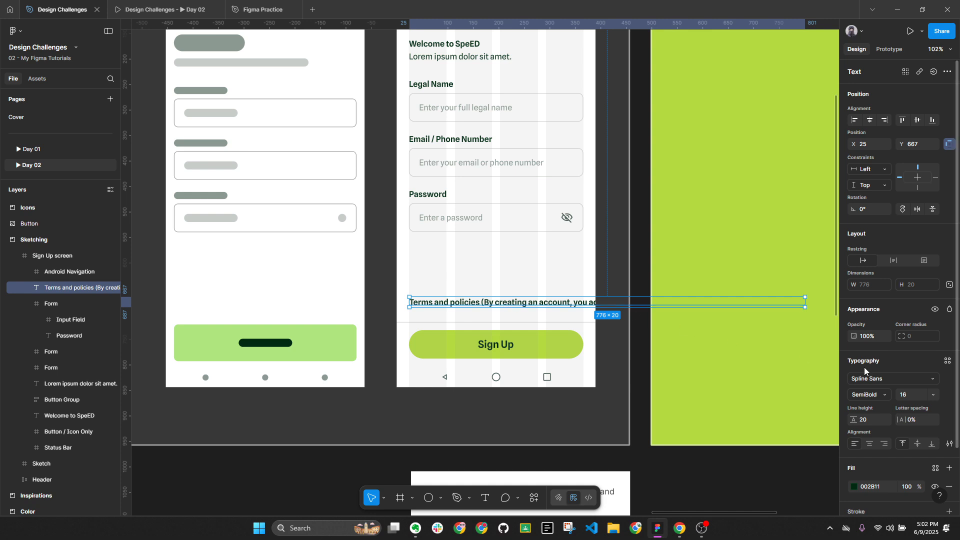
click(869, 396)
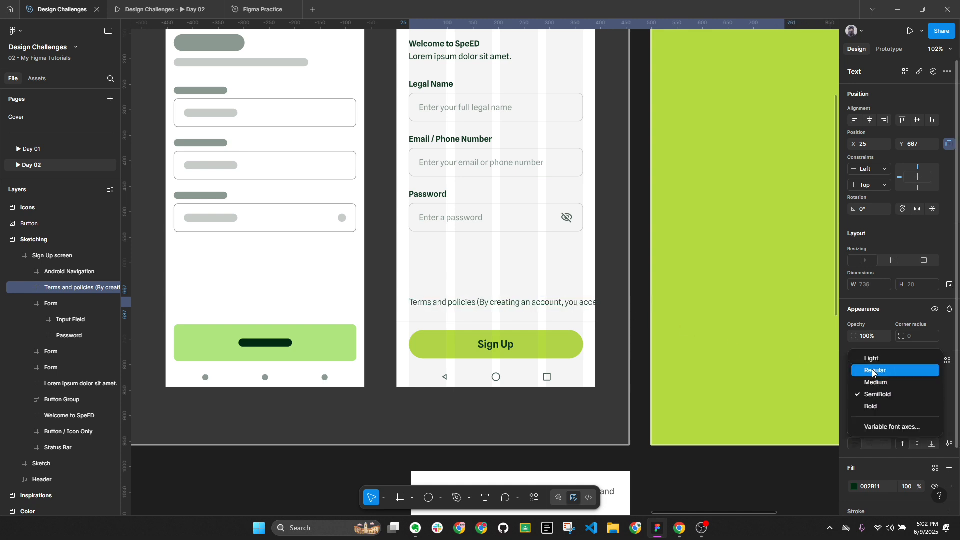
click(866, 371)
Fill the consent text with the SECONDARY grey 4B5E53 sampled from its swatch
scroll(634, 248, down, 10)
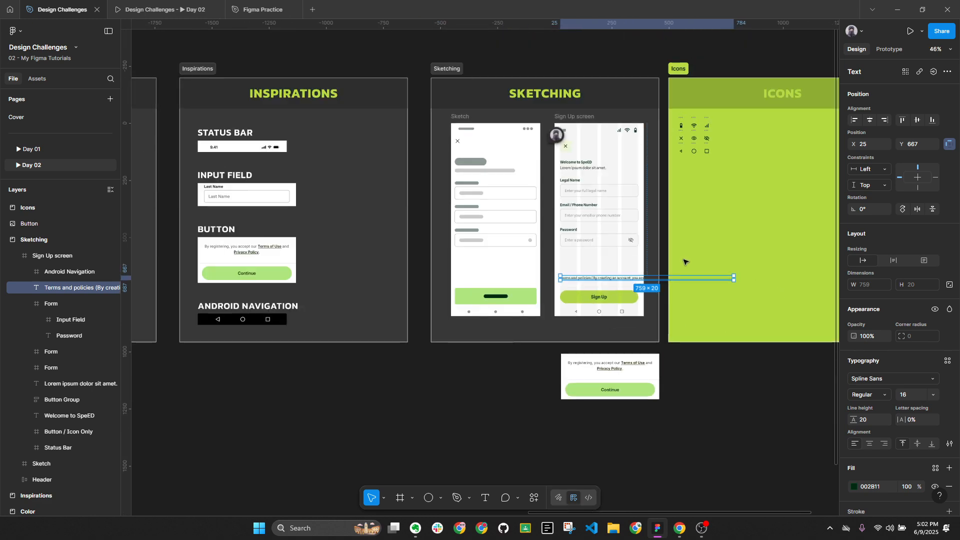
scroll(156, 286, up, 3)
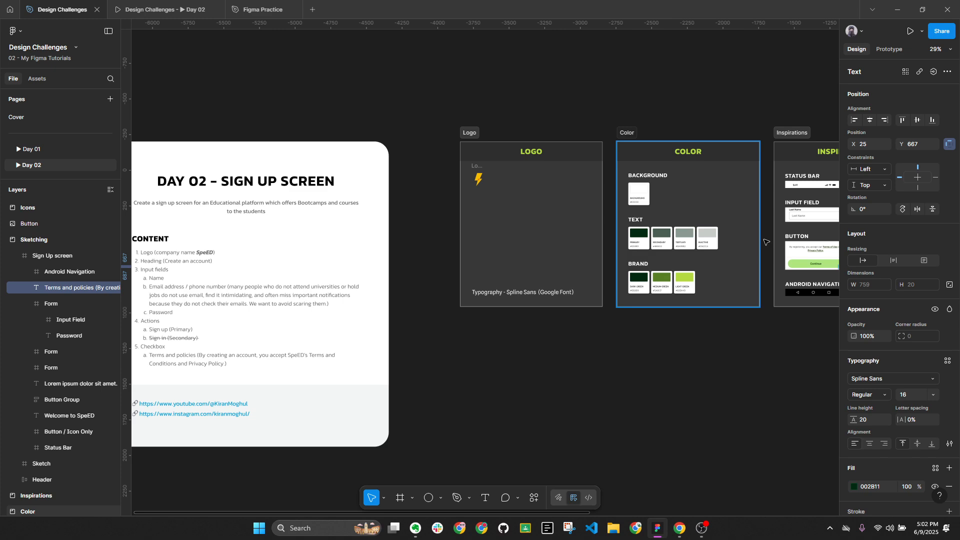
scroll(722, 237, up, 5)
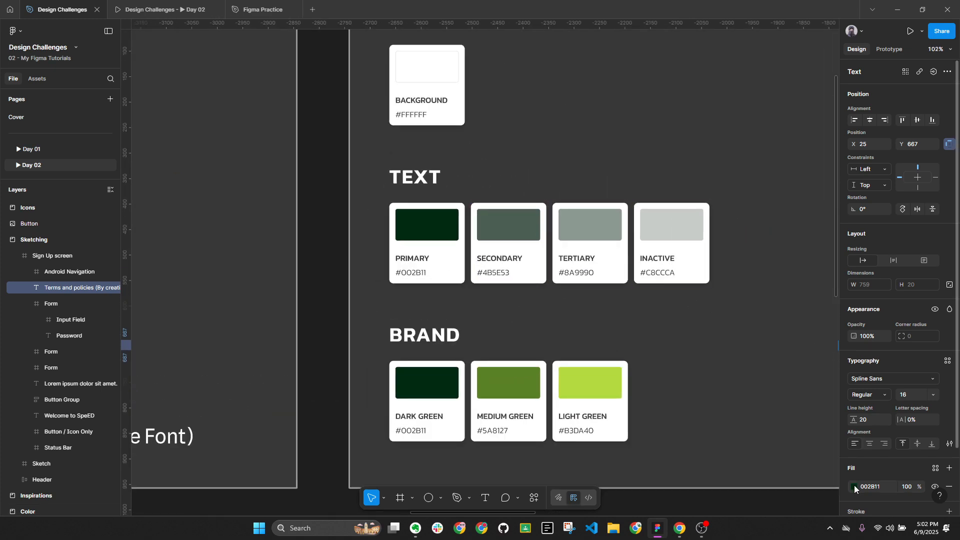
click(855, 486)
click(733, 404)
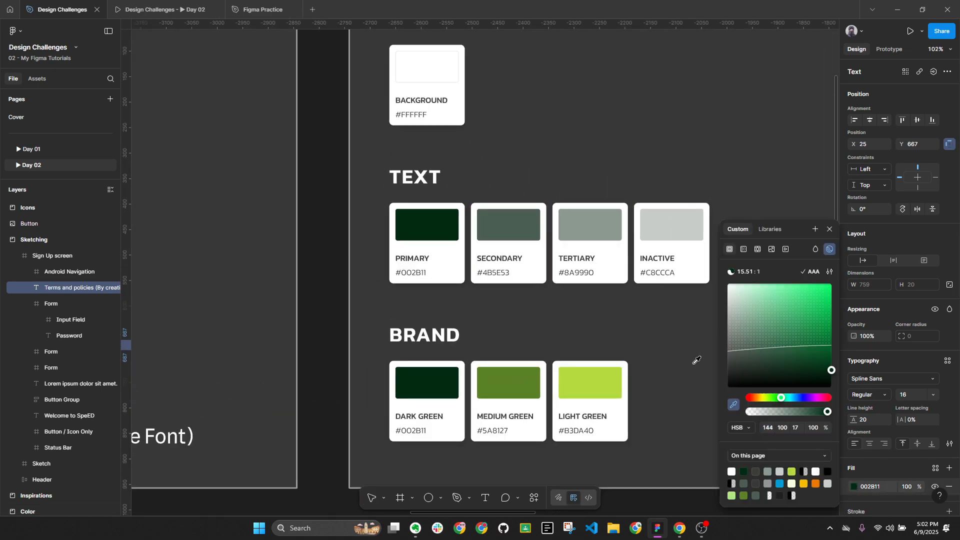
click(541, 221)
scroll(540, 220, down, 5)
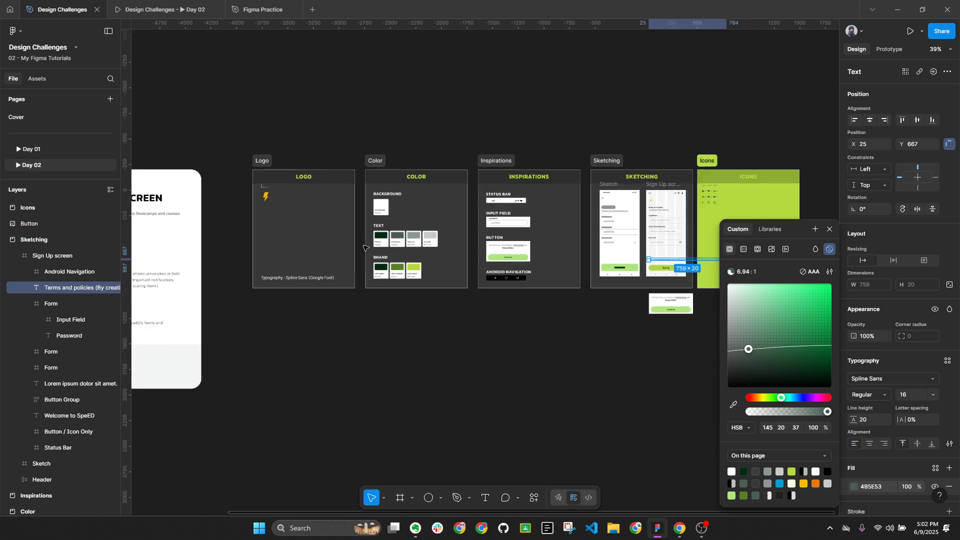
scroll(673, 243, up, 6)
key(Escape)
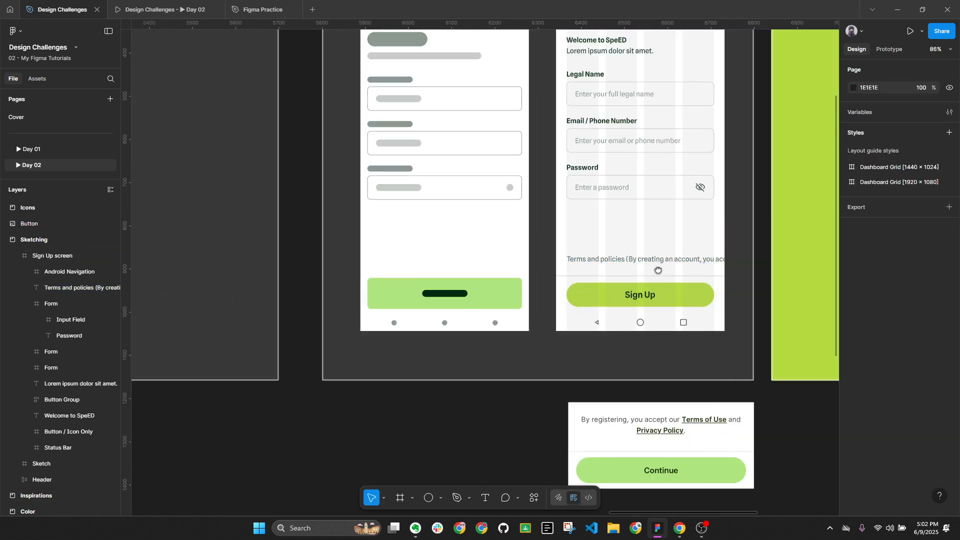
Narrow the consent text box to 342 wide, centre-align it, and nudge it above Sign Up
click(546, 271)
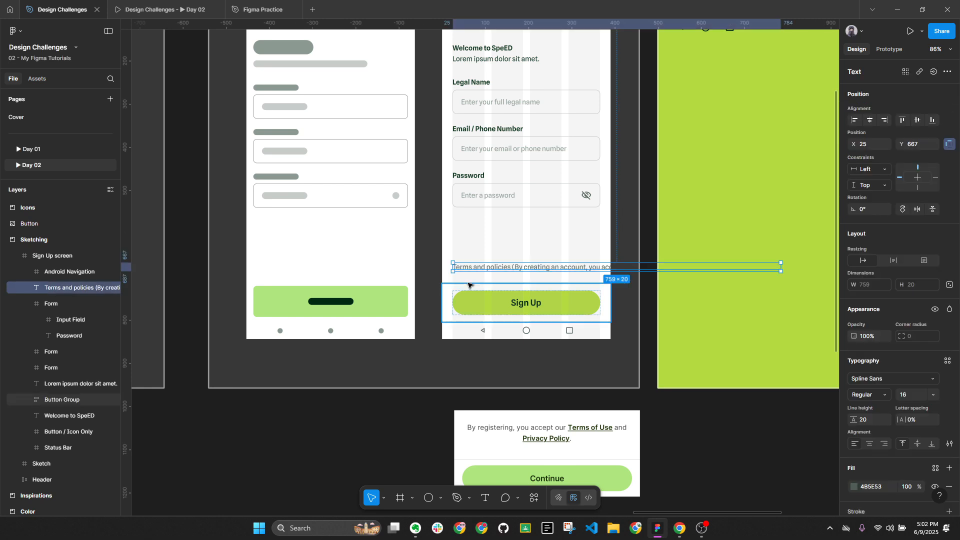
scroll(476, 282, up, 3)
key(Left)
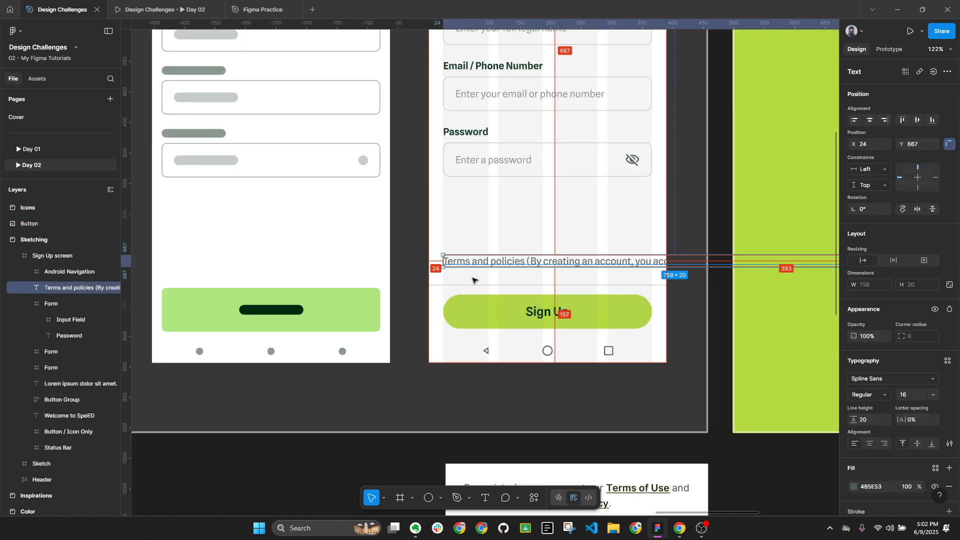
scroll(604, 242, down, 2)
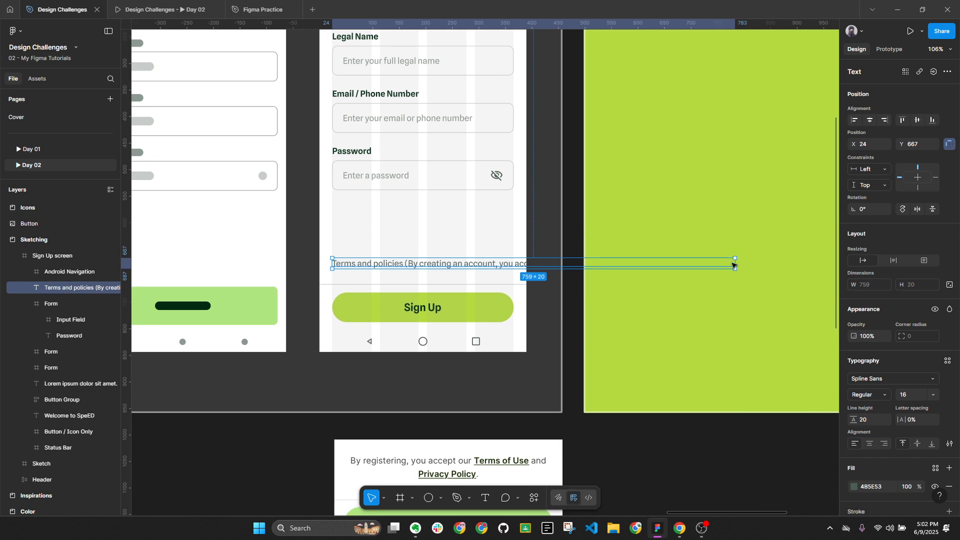
drag(736, 264, 514, 264)
scroll(468, 265, up, 5)
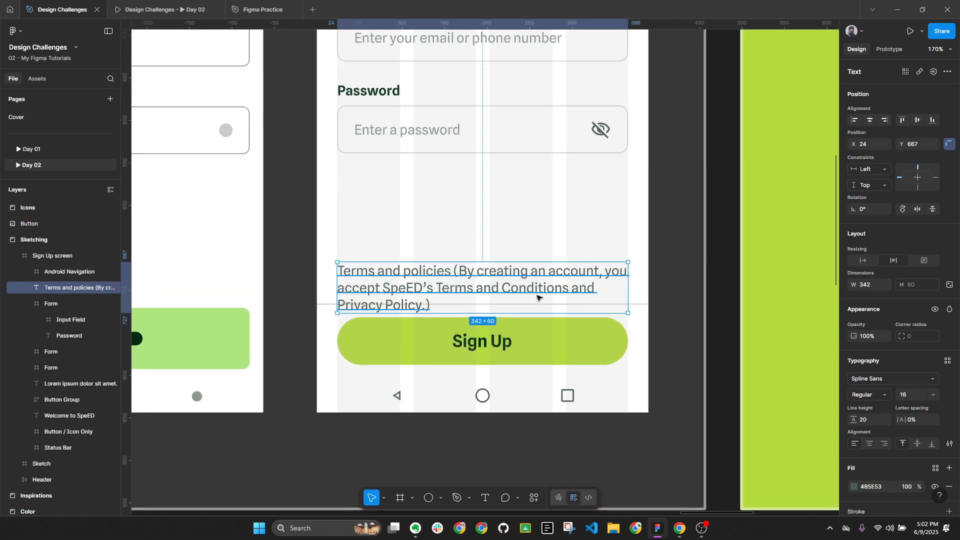
click(870, 444)
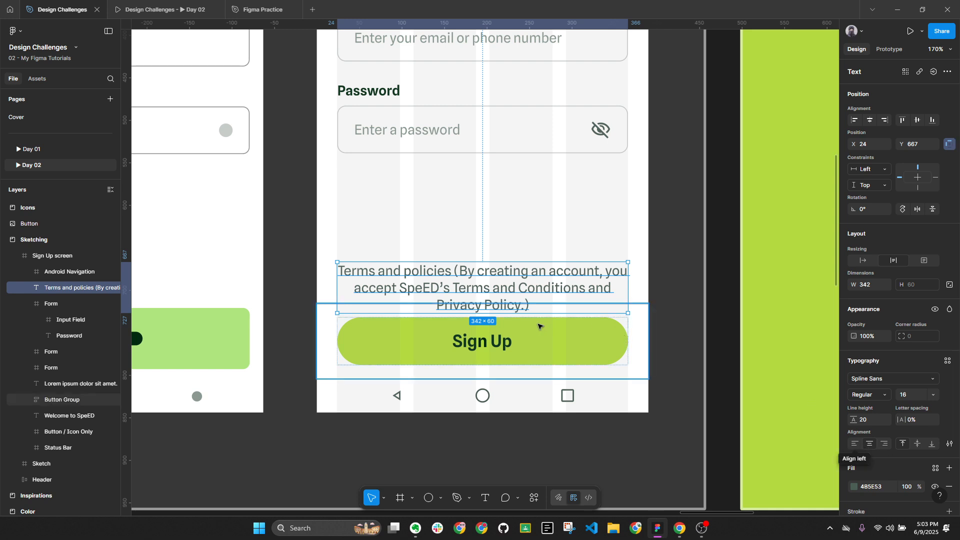
key(shift+Up)
key(shift+Up)
key(shift+Up)
key(shift+Up)
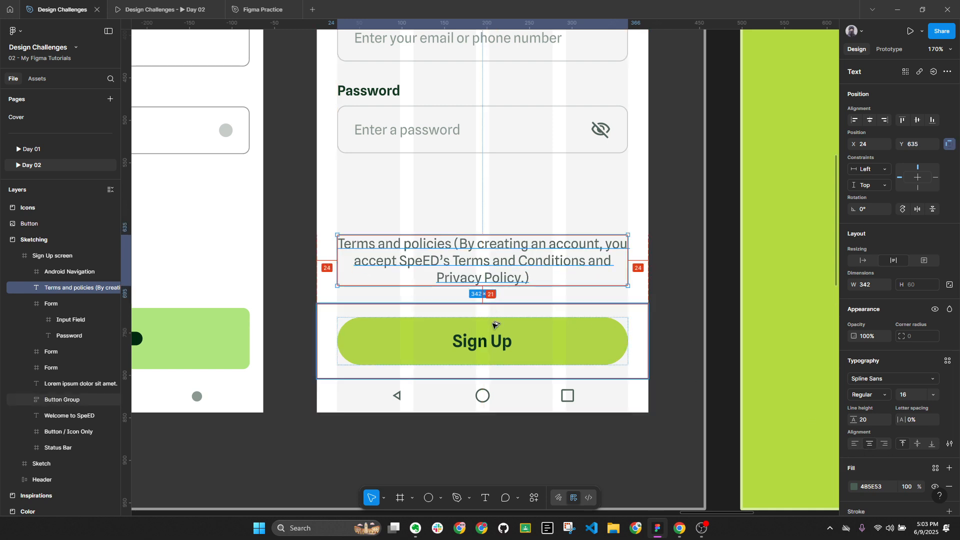
key(Down)
key(Down)
key(Down)
key(Down)
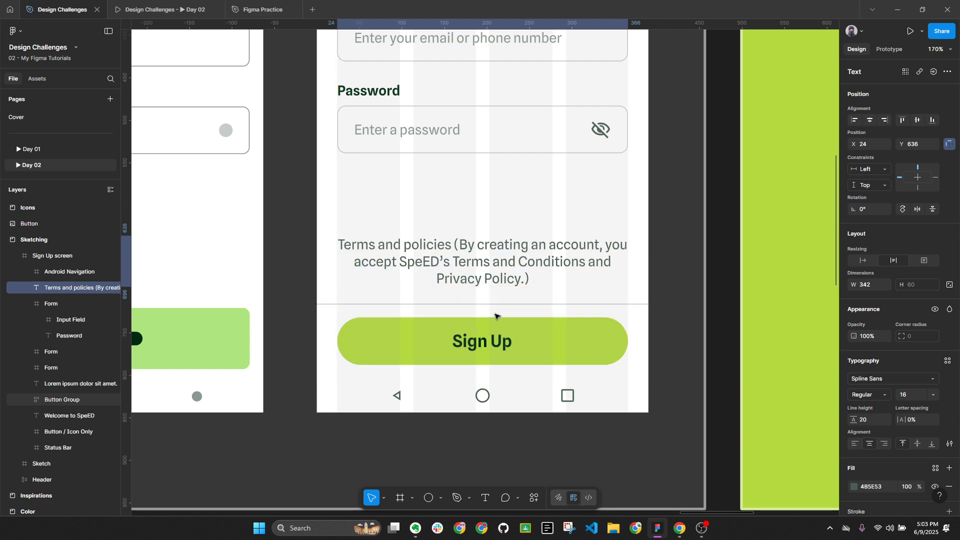
Delete the 'Terms and policies (' prefix and closing bracket from the consent text
key(Down)
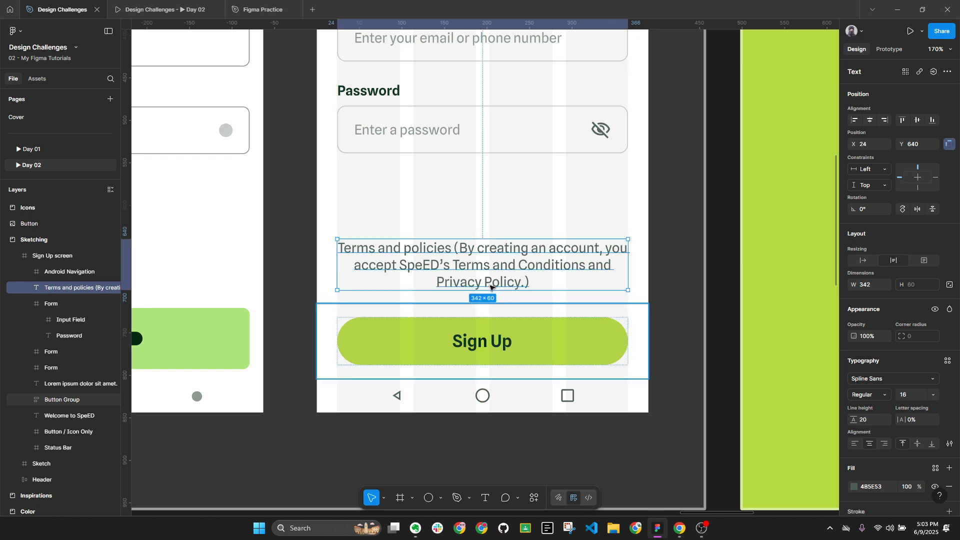
double_click(479, 245)
drag(462, 246, 336, 252)
key(BackSpace)
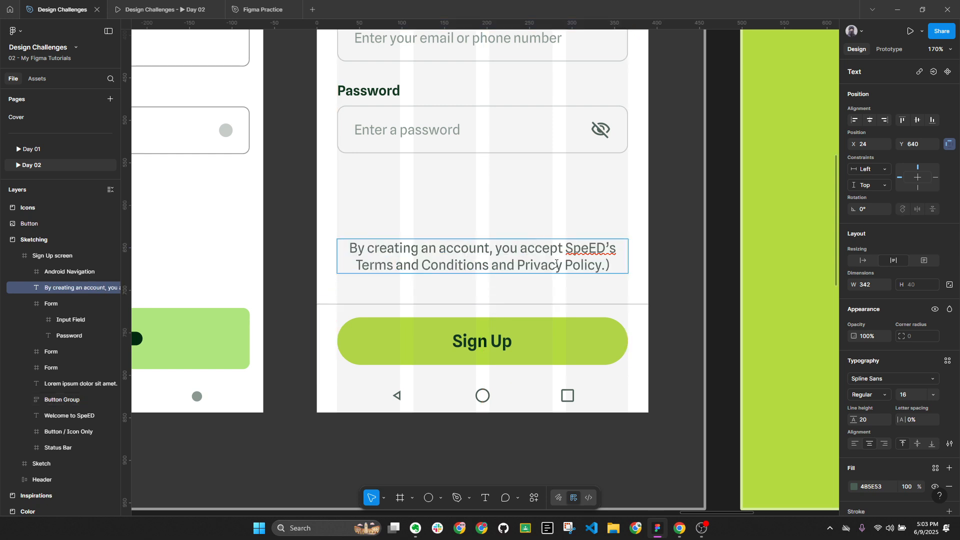
key(BackSpace)
key(Escape)
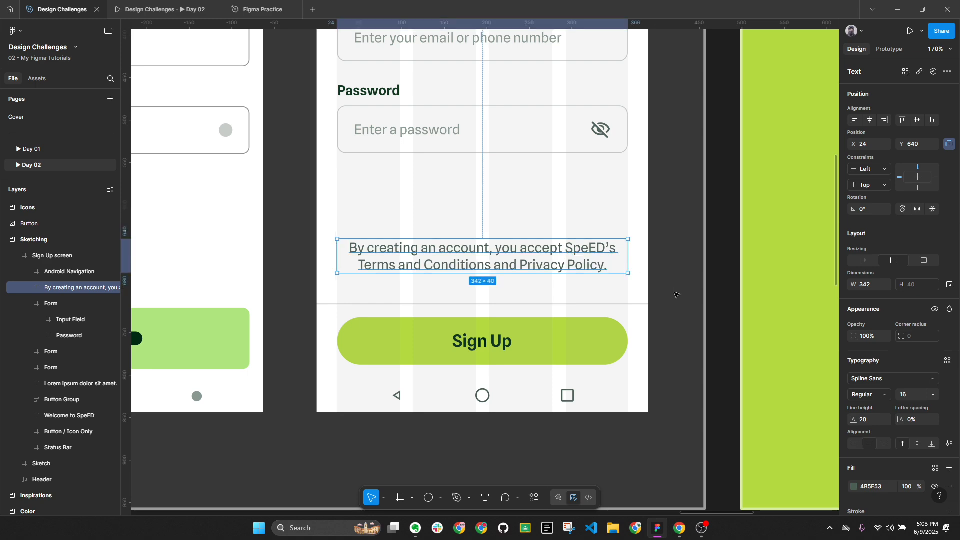
key(shift+Down)
key(shift+Down)
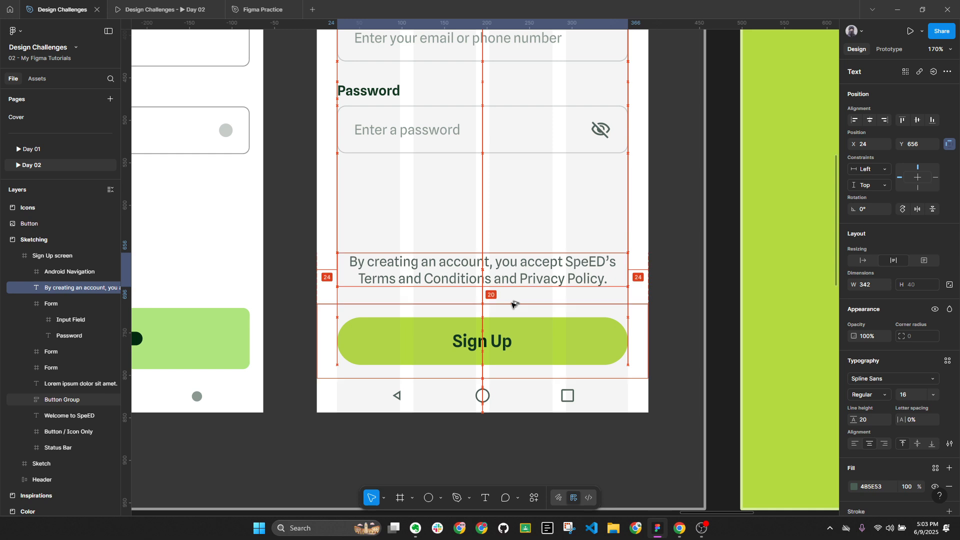
scroll(627, 307, down, 5)
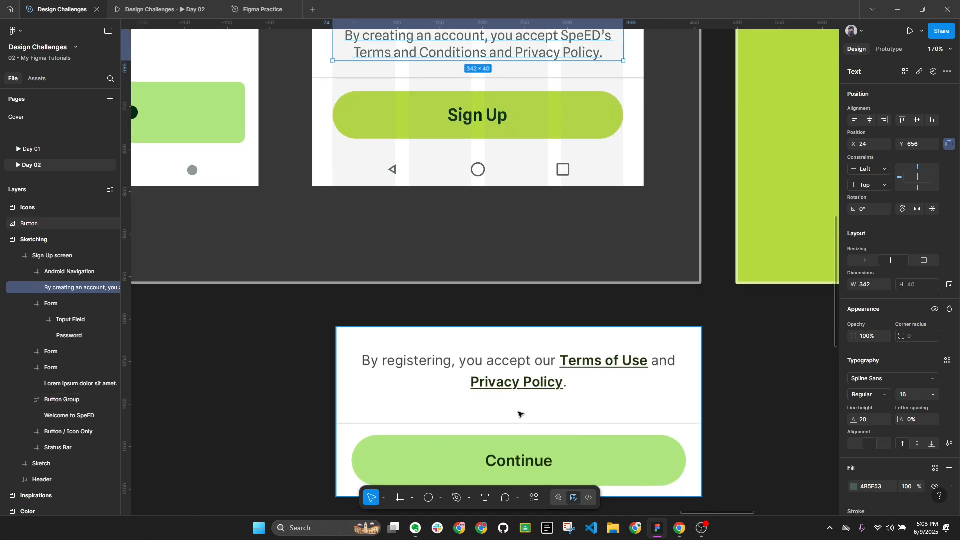
Draw a grey rectangle under the reference Privacy Policy text and adjust its height
key(r)
drag(482, 402, 591, 422)
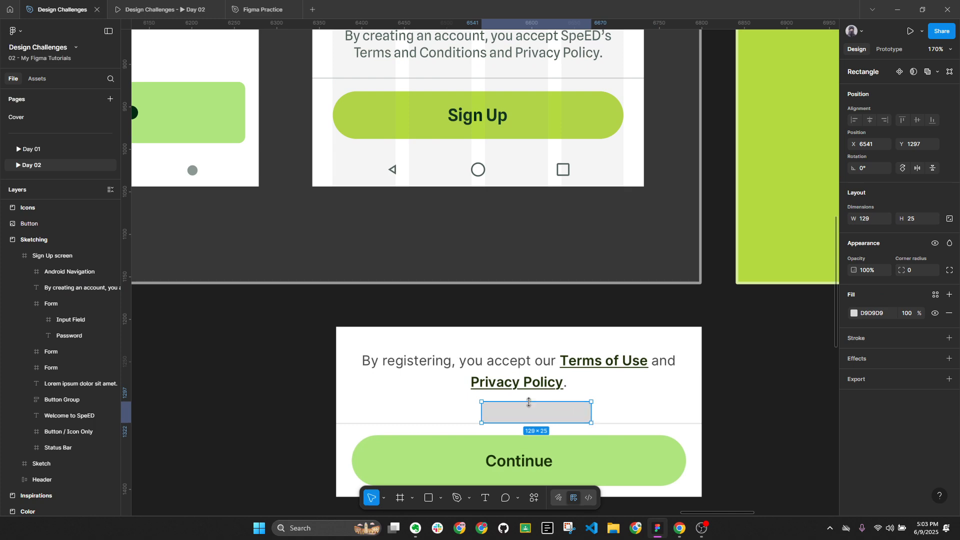
drag(529, 401, 529, 396)
drag(529, 322, 534, 461)
Reposition the two-line consent text about 32 above Sign Up, checking it at 100% zoom
click(506, 193)
key(alt)
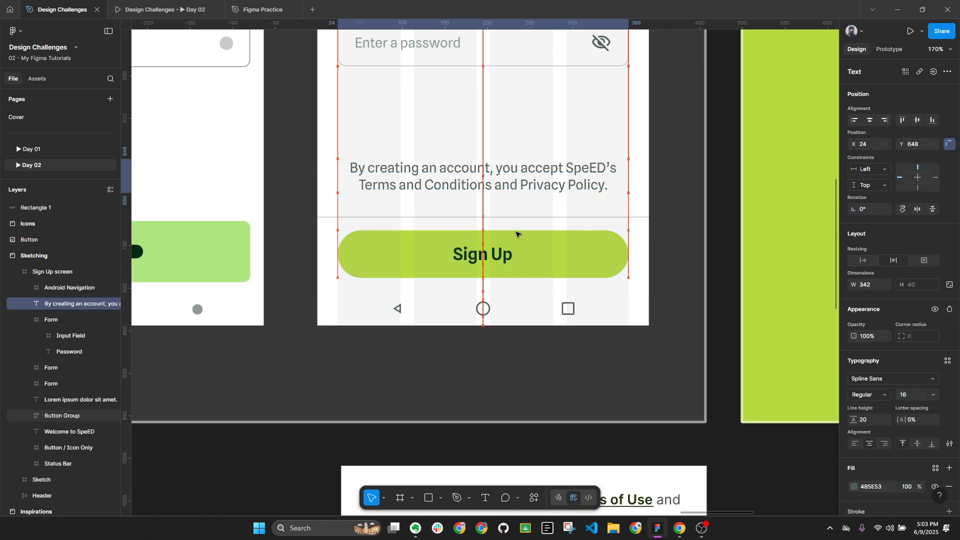
key(Up)
key(Up)
key(Up)
key(Up)
key(Up)
key(Up)
key(Up)
key(Up)
key(Up)
key(Up)
key(Up)
key(Up)
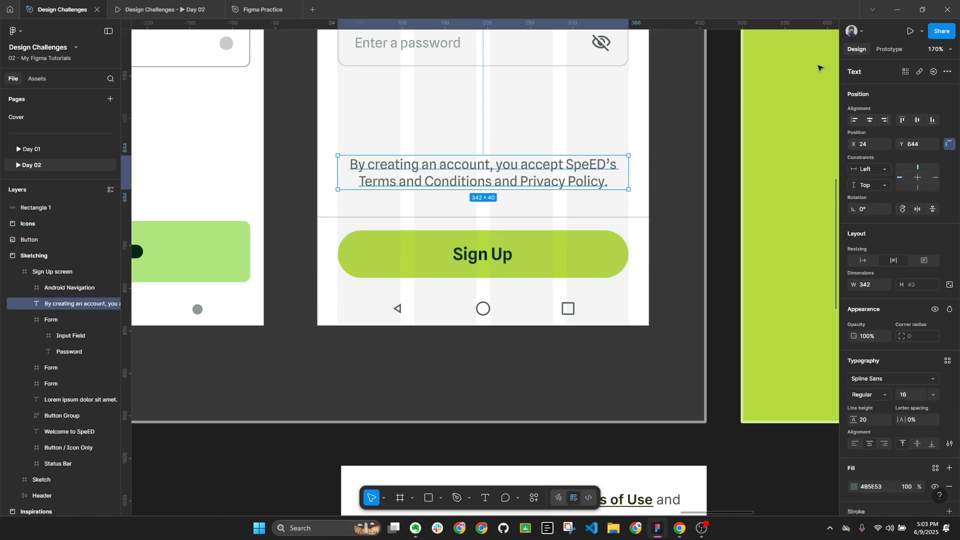
click(934, 49)
click(872, 142)
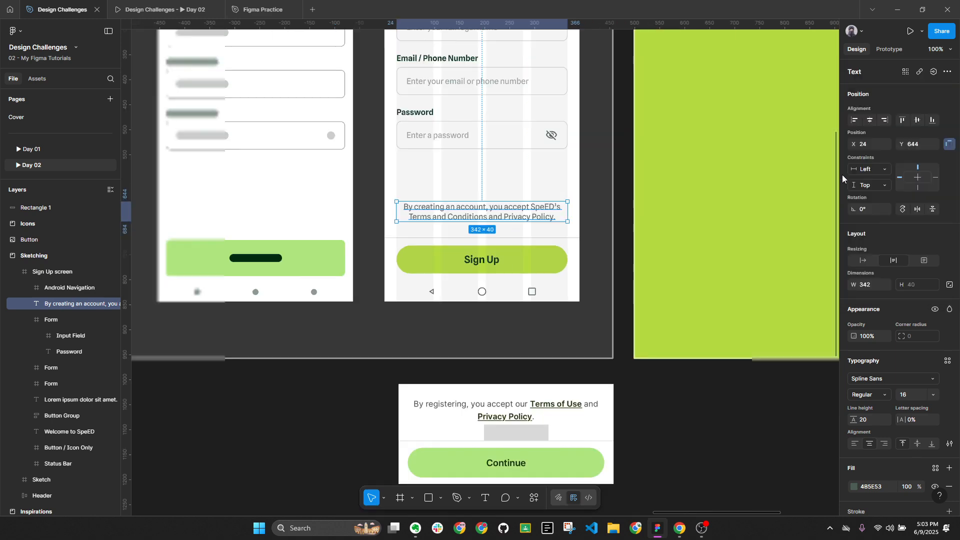
key(Escape)
scroll(639, 210, up, 2)
scroll(630, 210, down, 1)
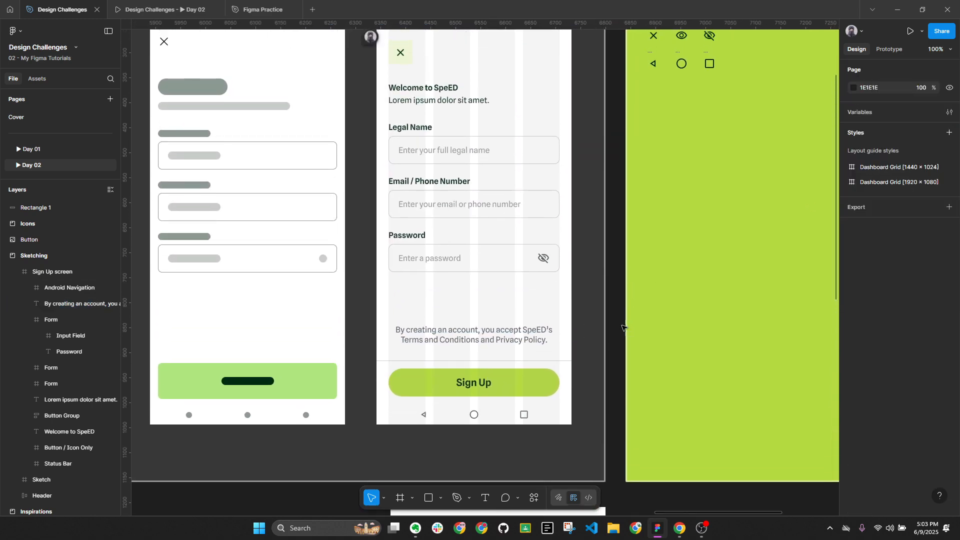
click(935, 49)
click(896, 144)
drag(516, 341, 515, 345)
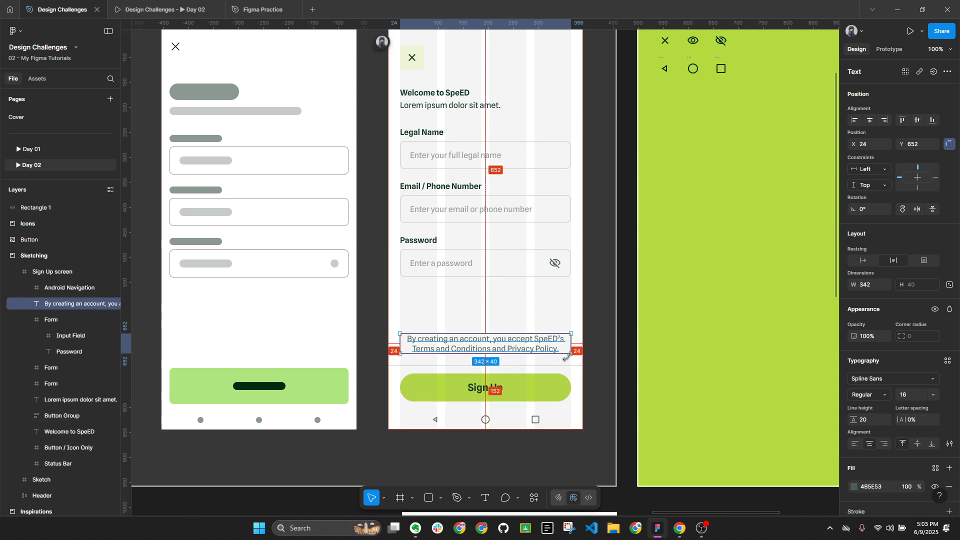
key(alt+l)
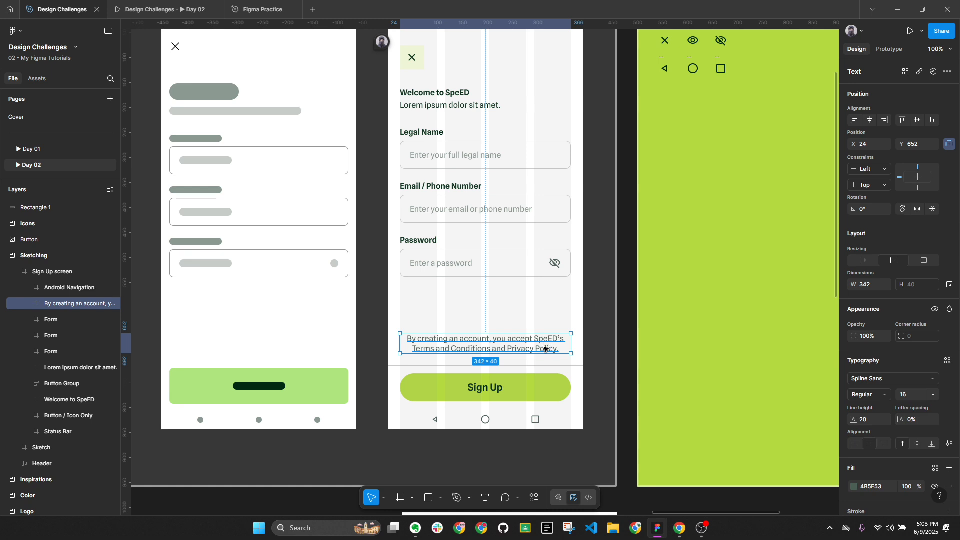
Select the words 'Privacy Policy' in the consent text and change their weight to SemiBold
double_click(475, 352)
scroll(428, 347, down, 3)
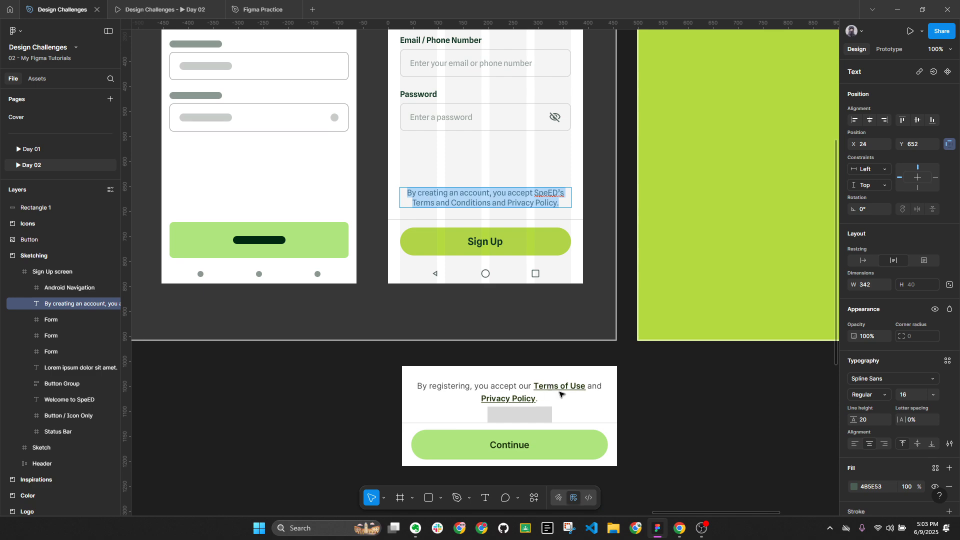
scroll(481, 270, up, 1)
scroll(510, 274, up, 1)
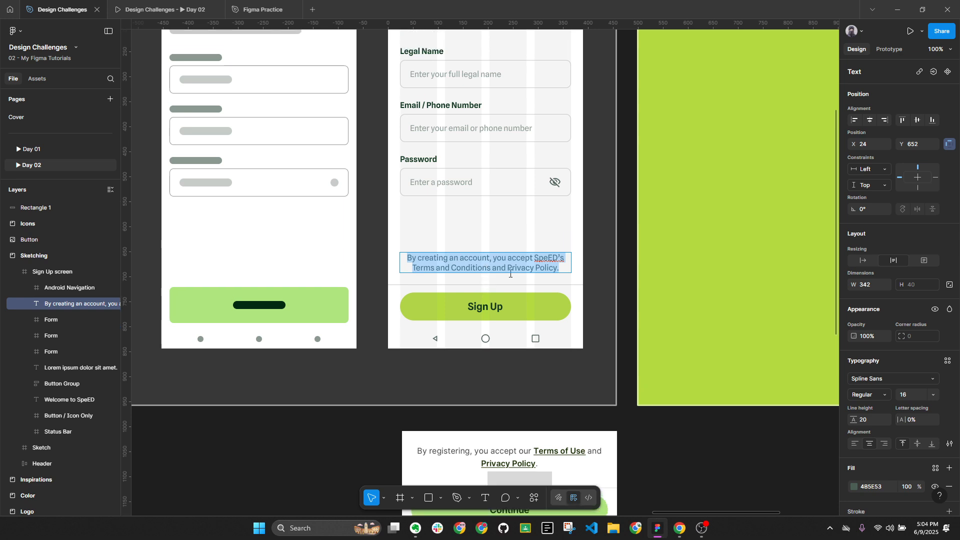
drag(508, 270, 554, 272)
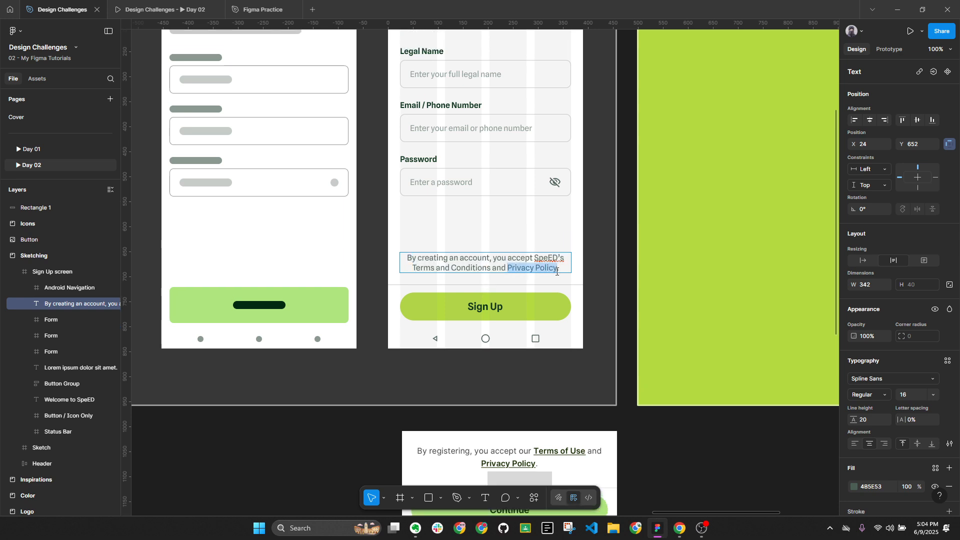
key(Escape)
ctrl+click(485, 307)
click(879, 445)
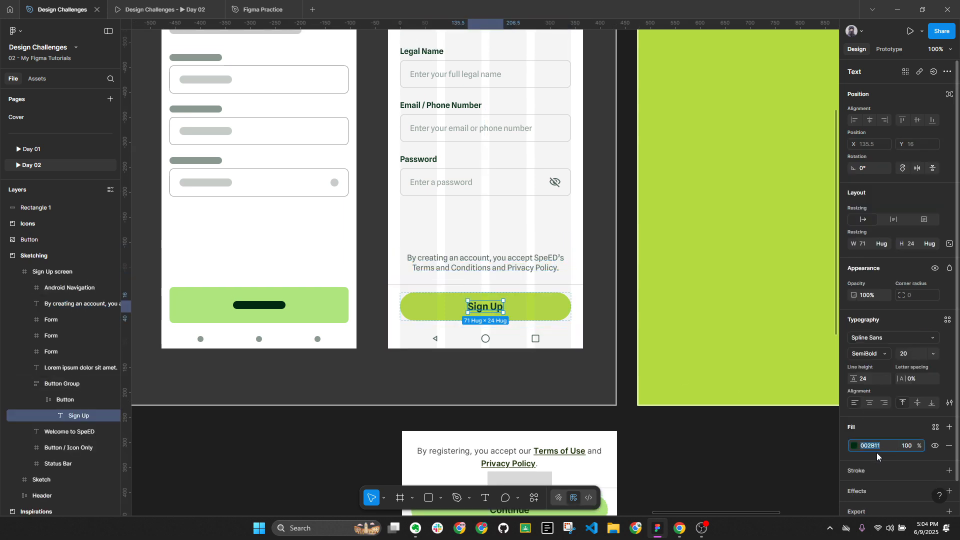
double_click(505, 268)
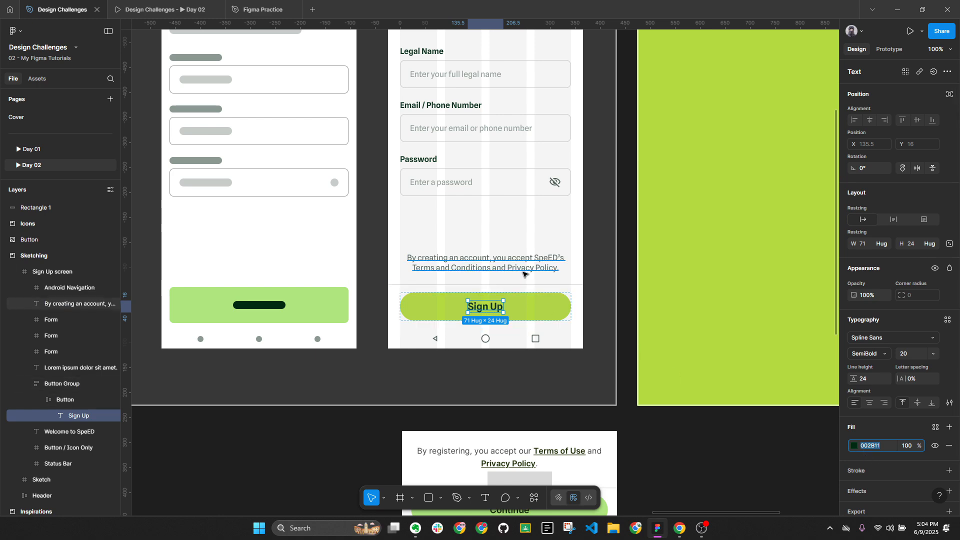
scroll(505, 266, up, 2)
drag(504, 268, 572, 270)
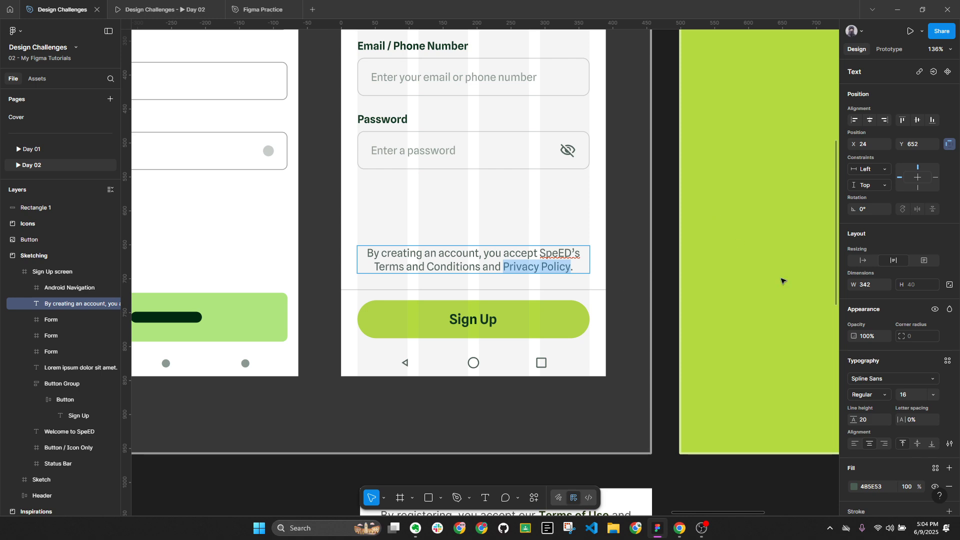
click(885, 395)
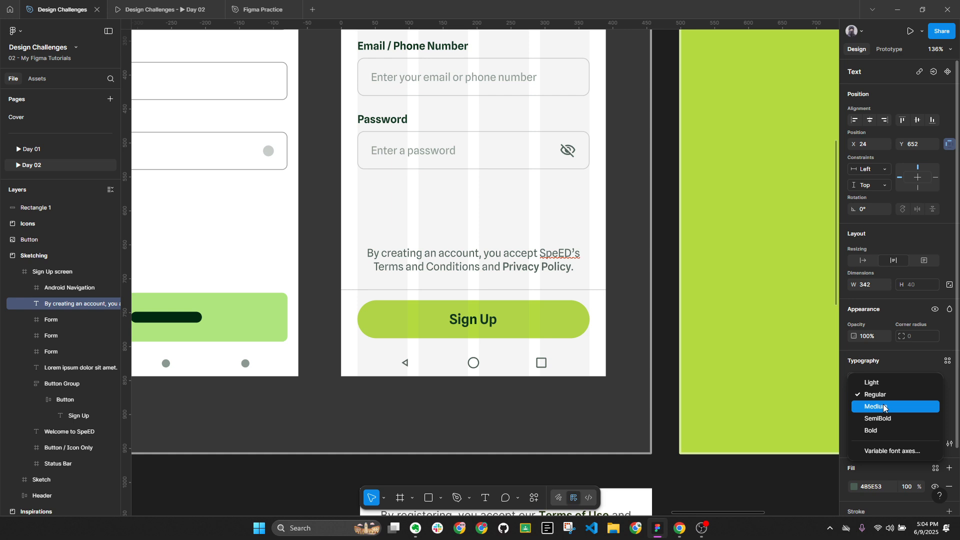
click(890, 419)
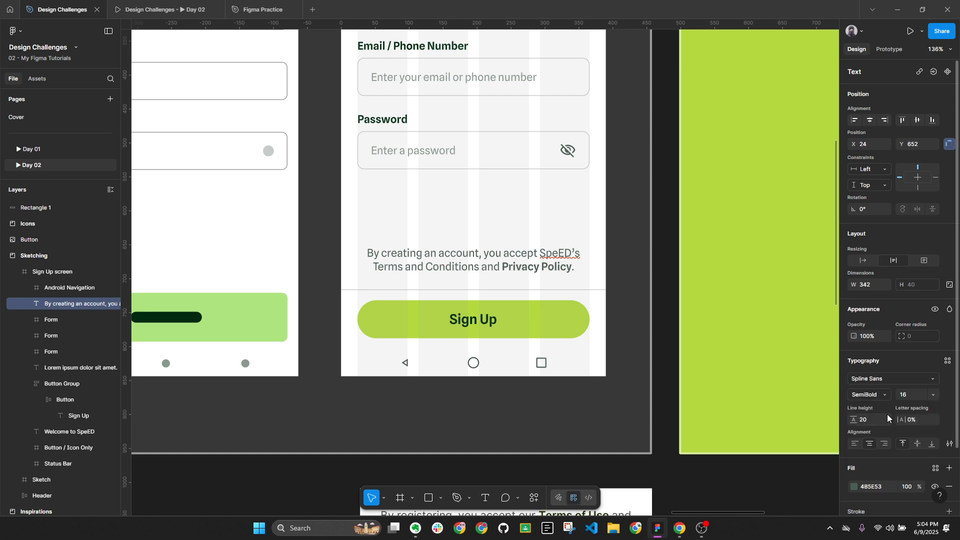
Underline Privacy Policy and set the underline style to Wavy
click(949, 443)
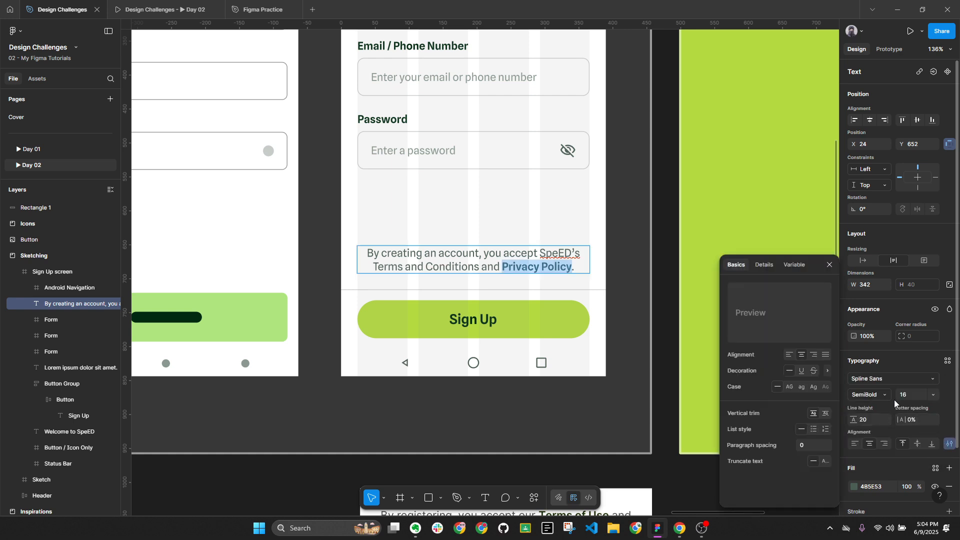
click(802, 371)
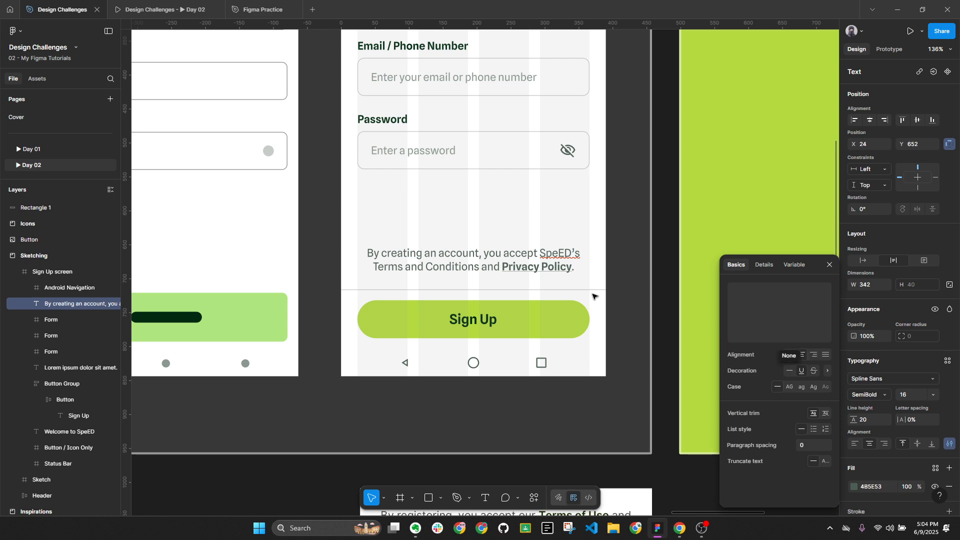
key(shift+2)
click(826, 372)
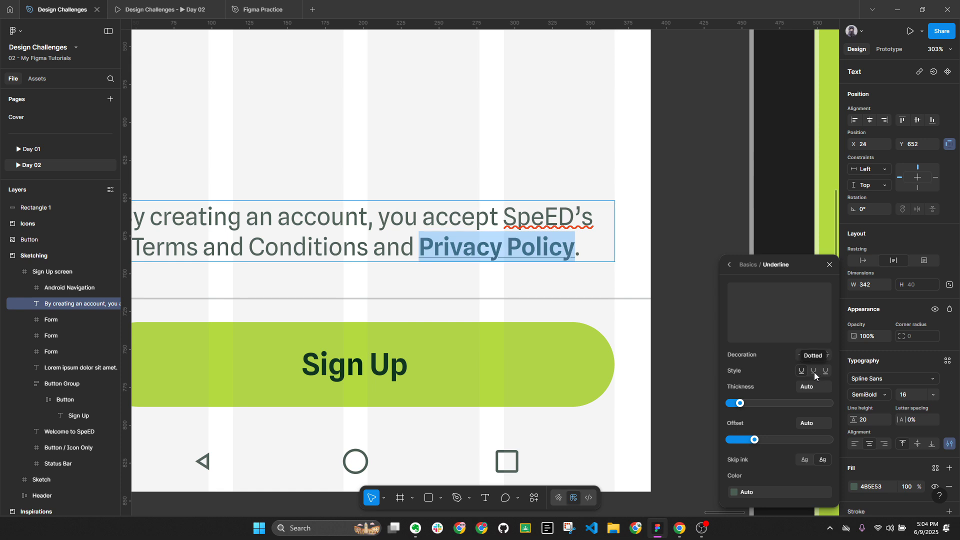
click(826, 372)
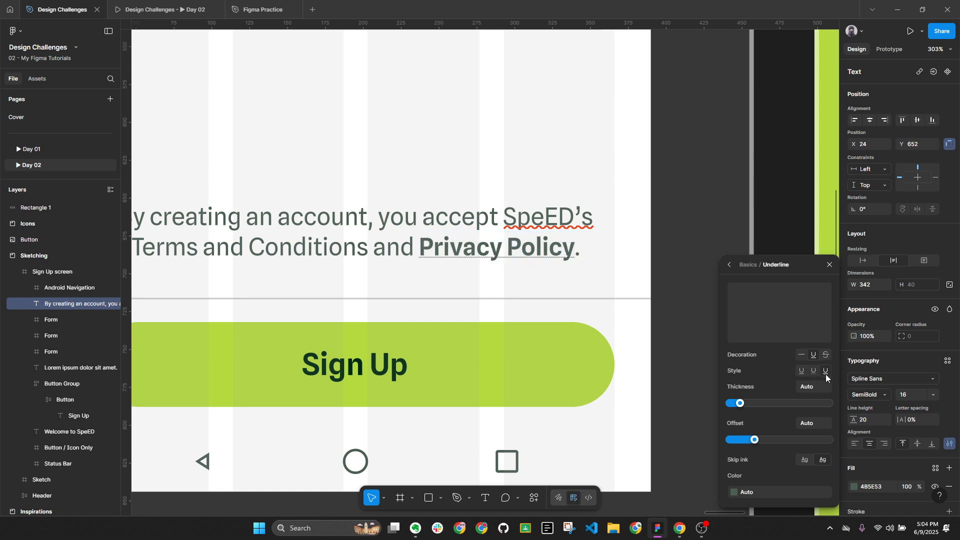
click(743, 403)
drag(749, 404, 784, 404)
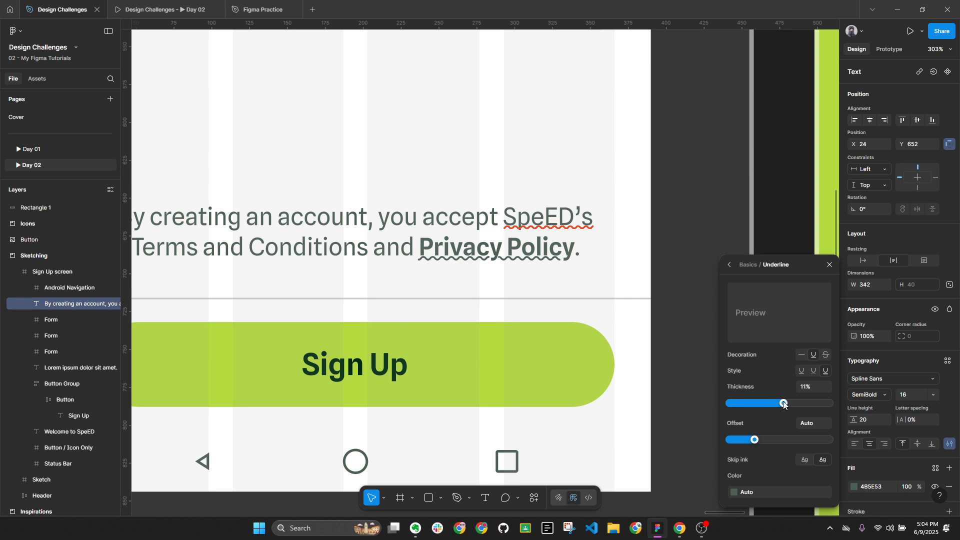
click(813, 371)
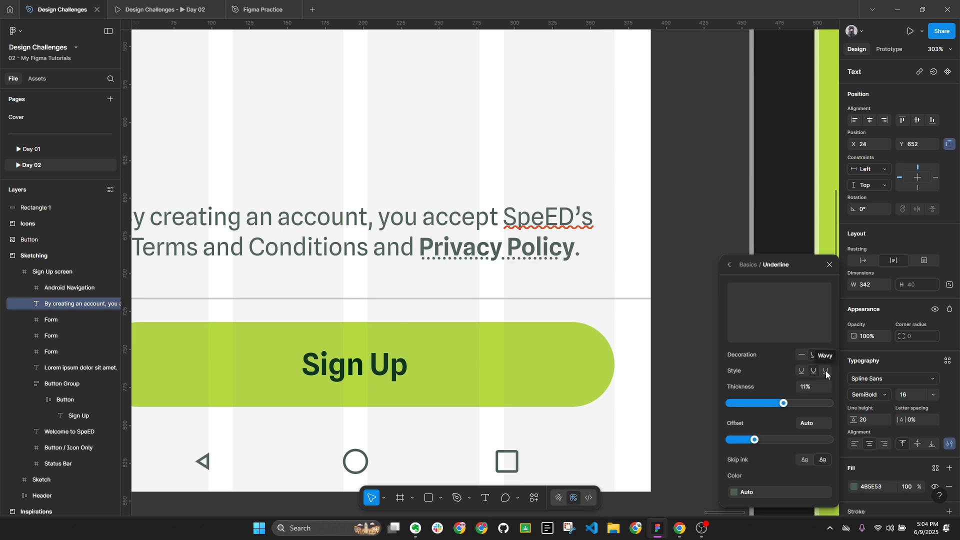
click(826, 371)
Set the wavy underline's thickness to 16% and its offset to 25%
drag(784, 403, 789, 404)
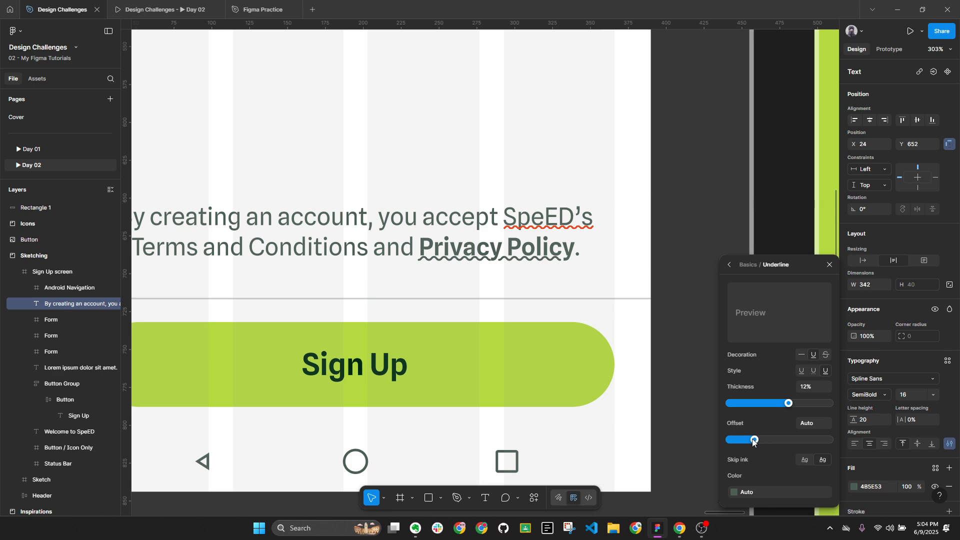
drag(754, 440, 791, 439)
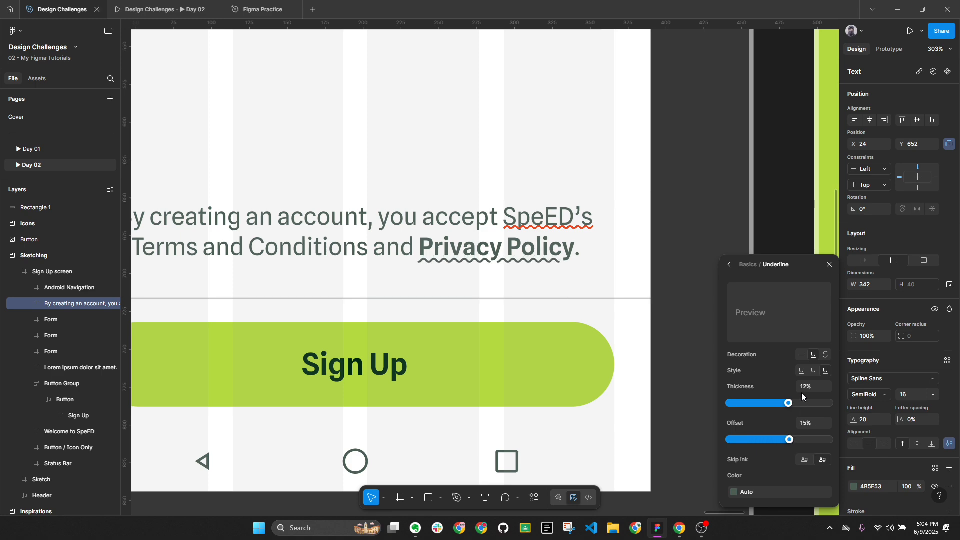
drag(788, 403, 807, 408)
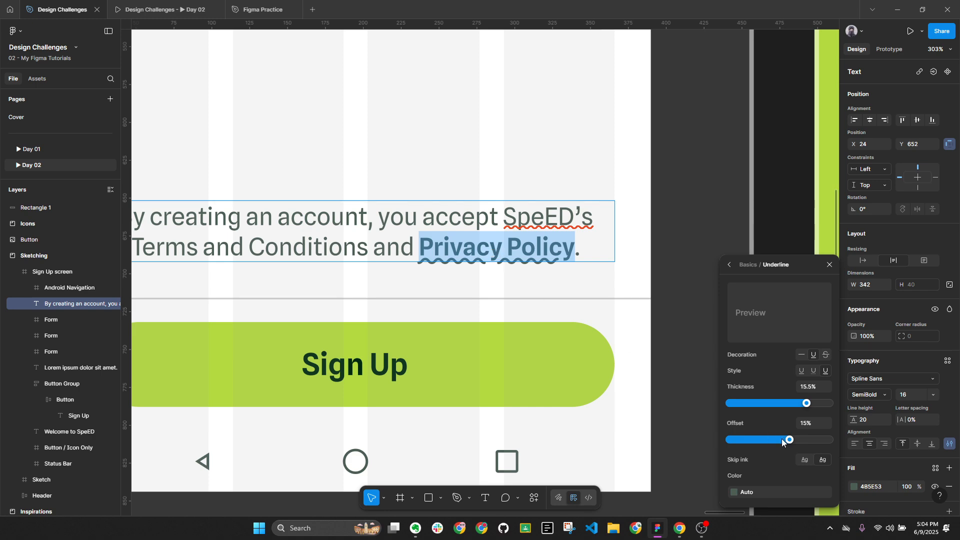
click(804, 460)
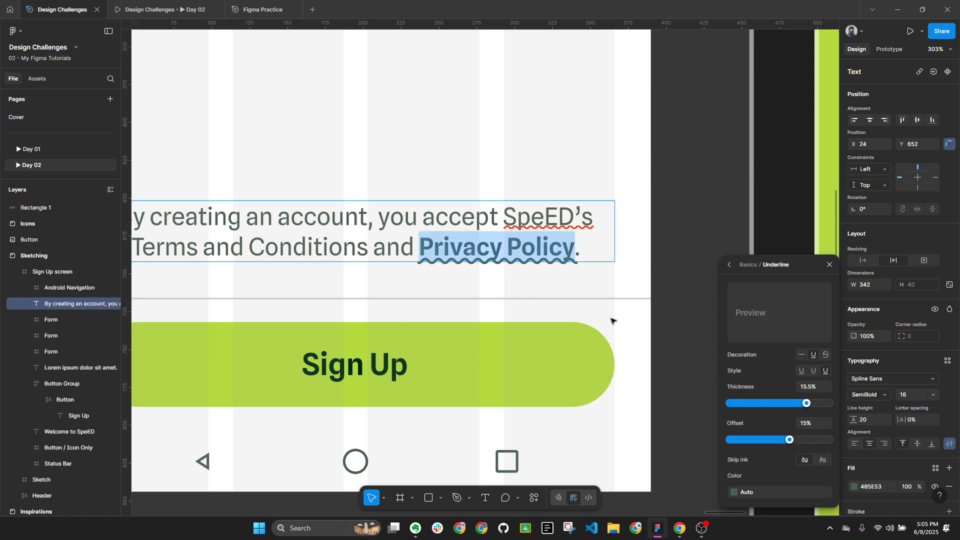
drag(794, 440, 834, 442)
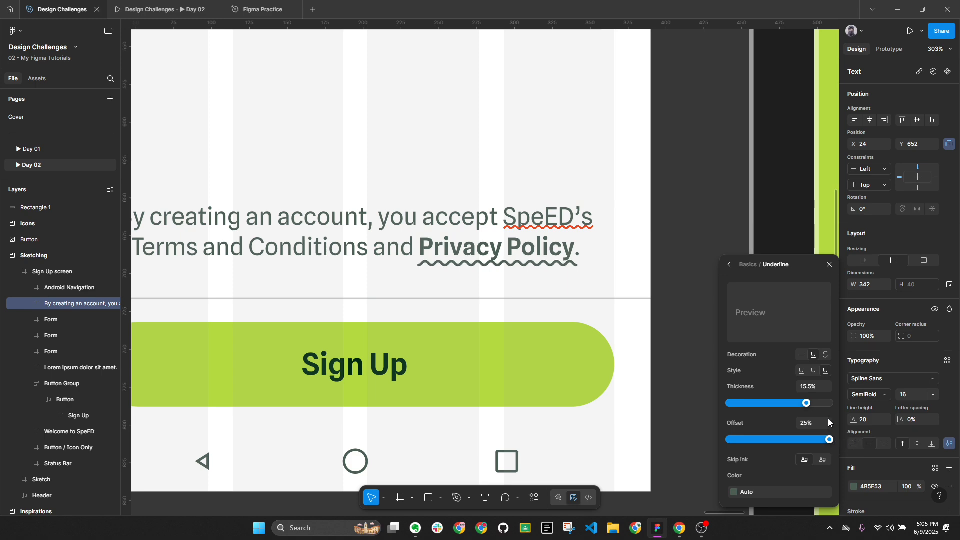
drag(807, 404, 818, 408)
click(809, 388)
text(2)
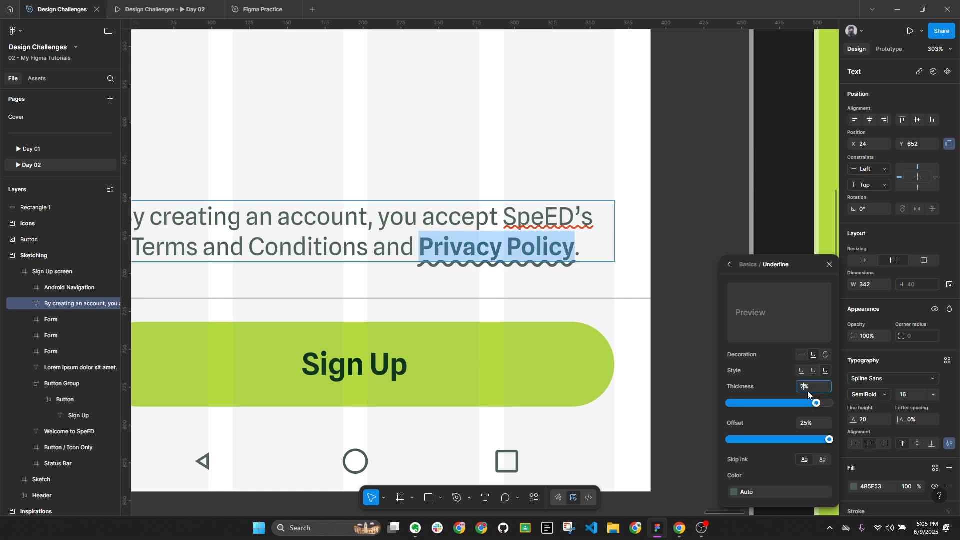
text(0)
key(Return)
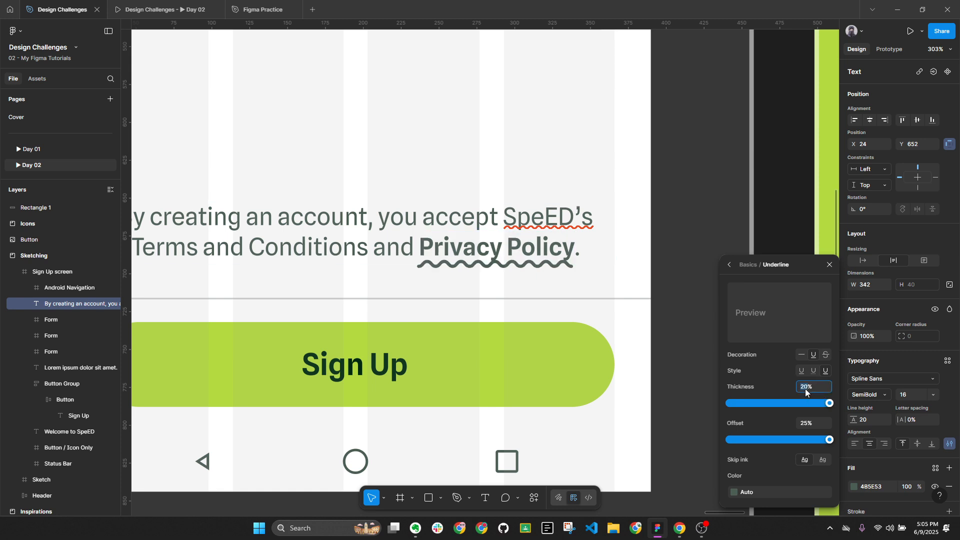
text(16)
key(Return)
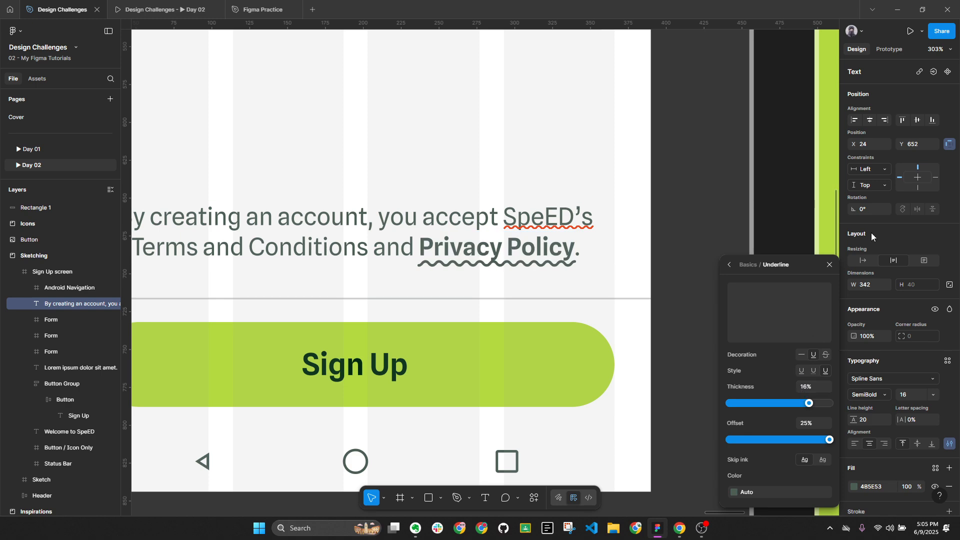
click(936, 49)
click(891, 143)
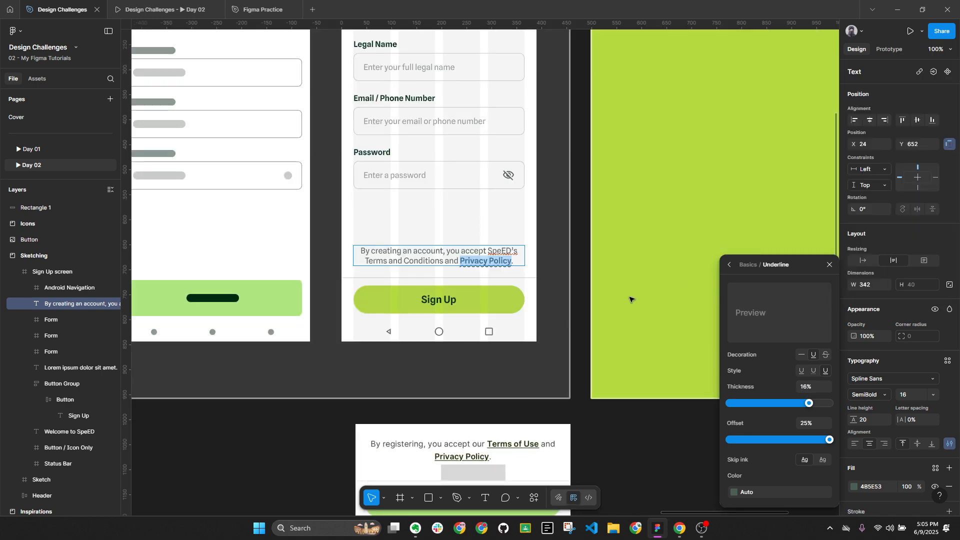
Close the underline settings and select the words Privacy Policy in the consent text
click(572, 340)
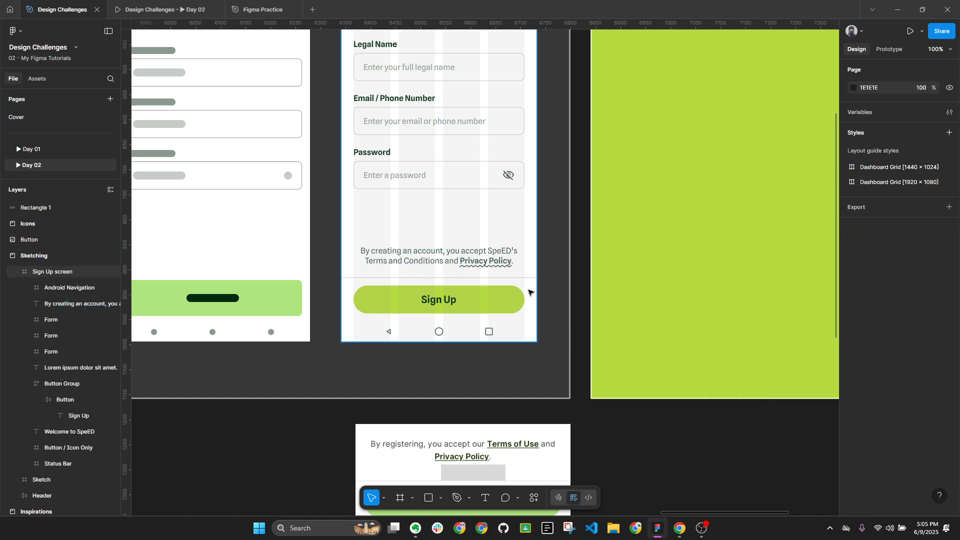
double_click(465, 262)
click(461, 262)
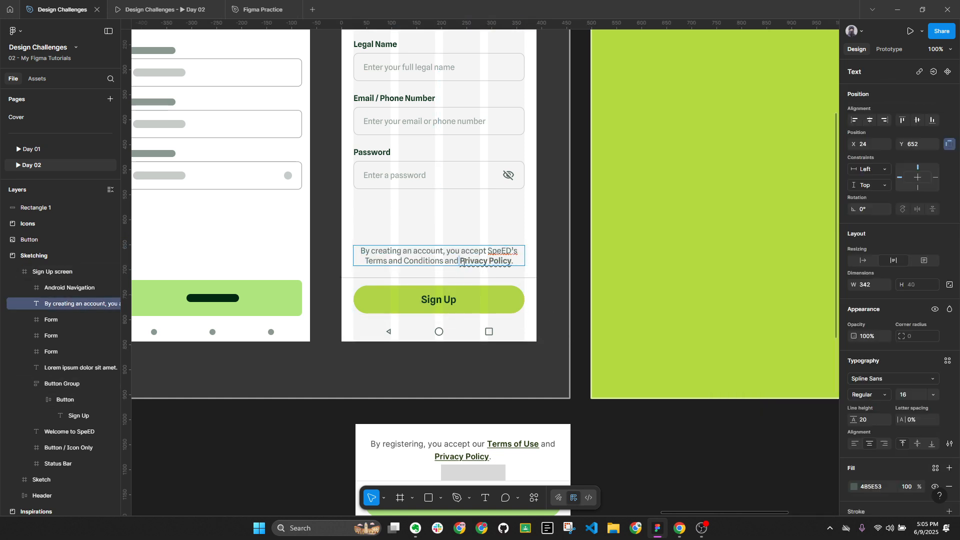
drag(461, 262, 513, 262)
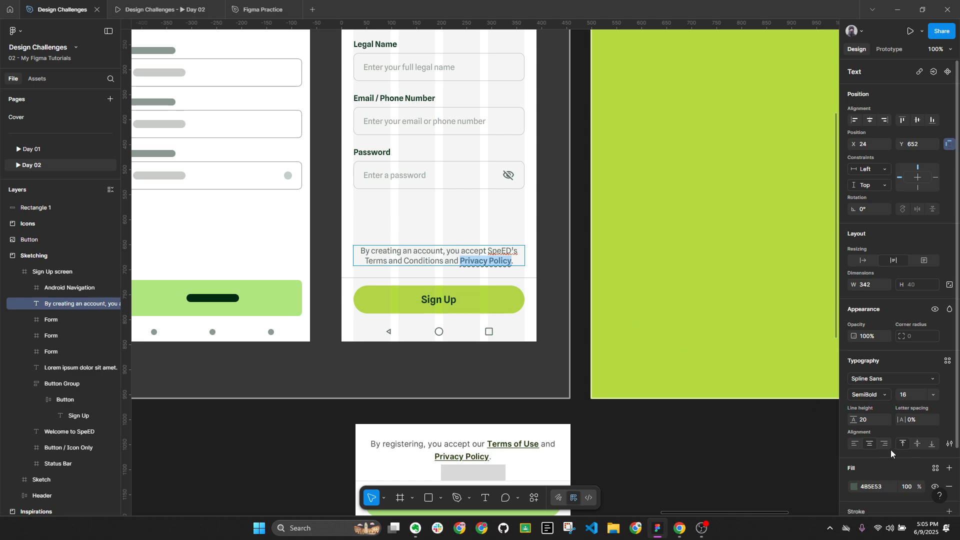
scroll(935, 470, down, 3)
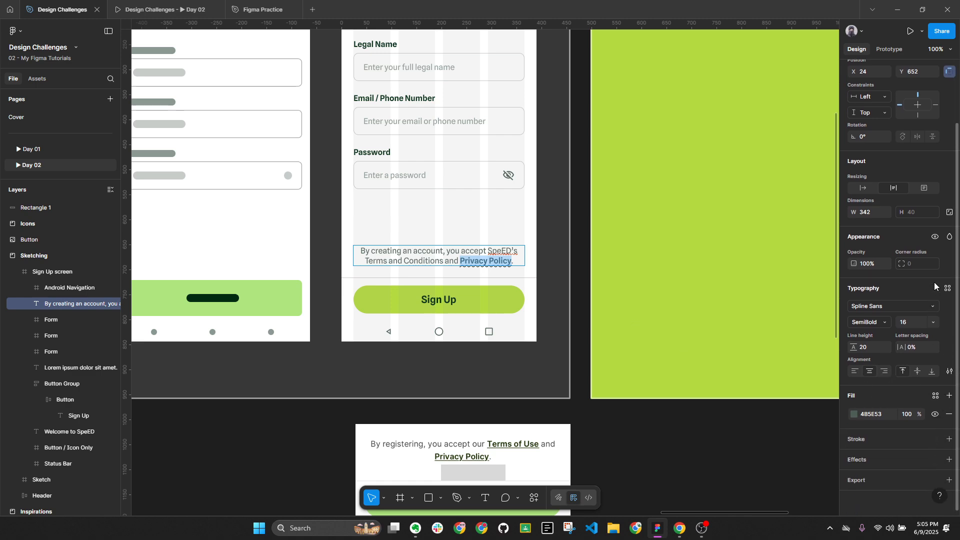
Review the Privacy Policy underline options, confirming the 25% offset
click(949, 371)
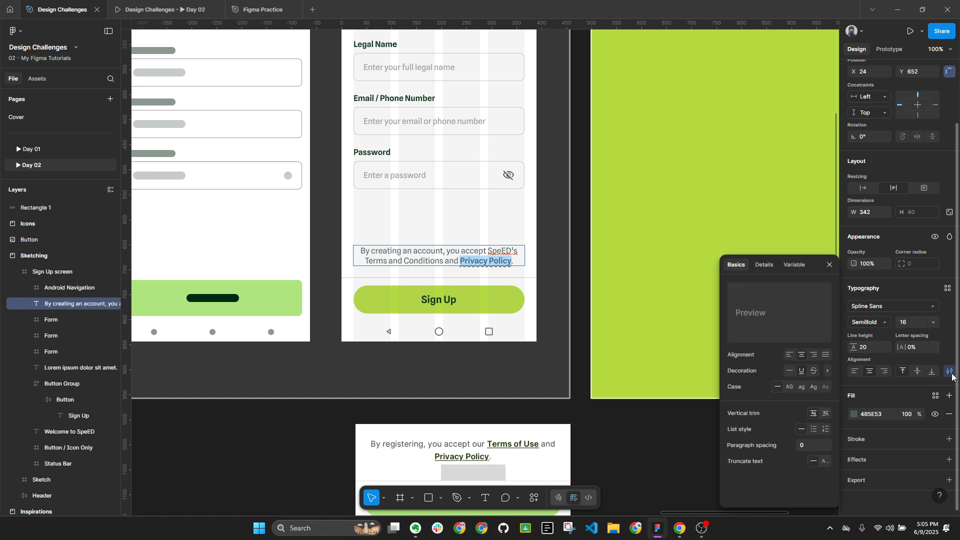
click(827, 373)
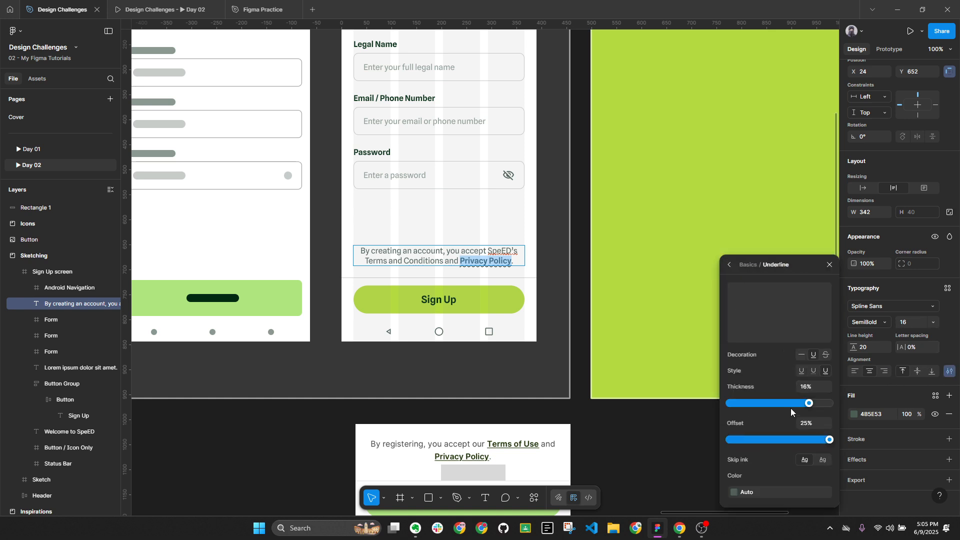
click(812, 426)
click(812, 428)
click(830, 265)
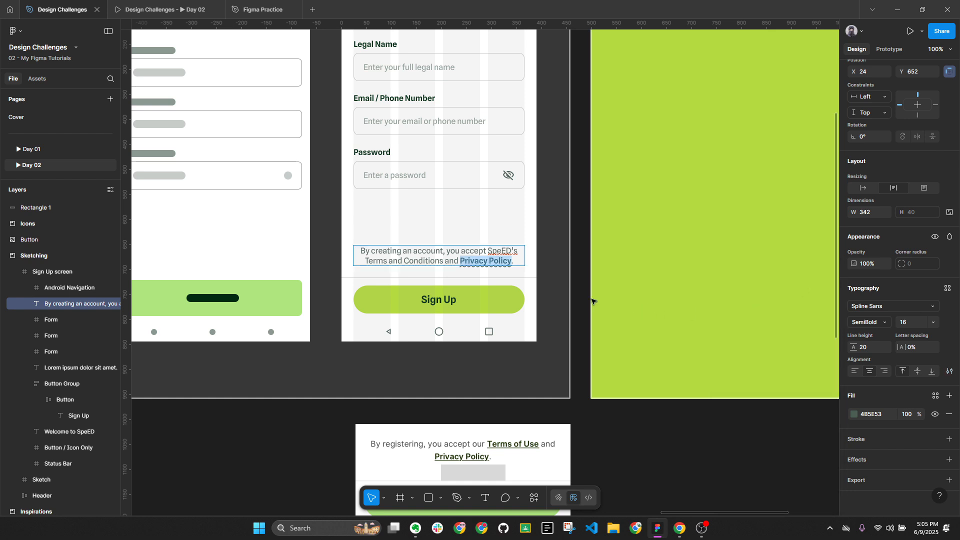
Make the Privacy Policy underline a solid straight line sitting closer to the text
click(949, 371)
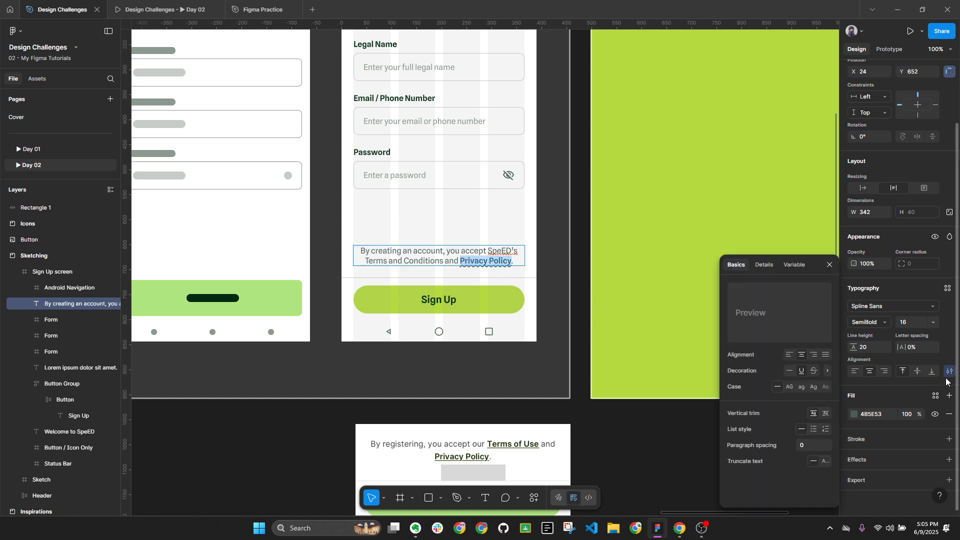
click(827, 372)
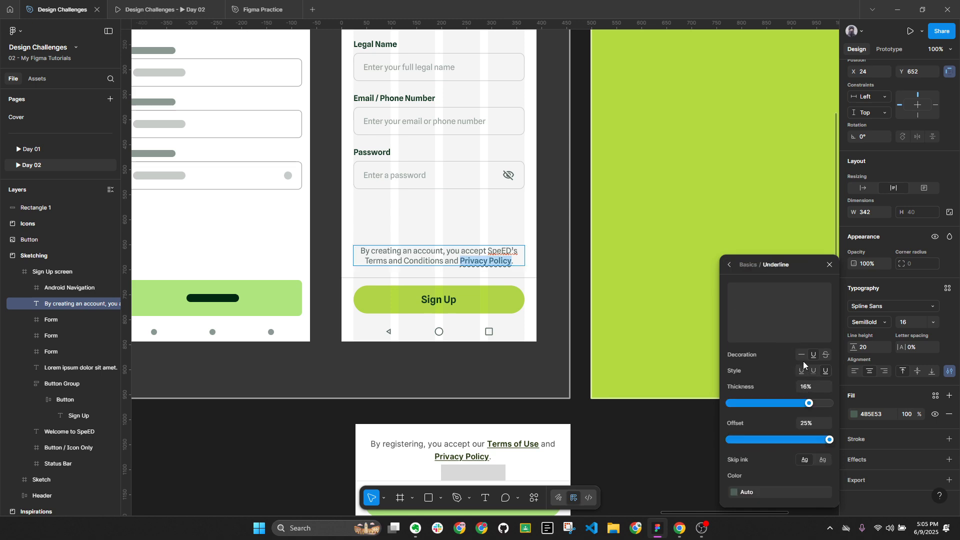
click(802, 370)
drag(828, 444, 809, 439)
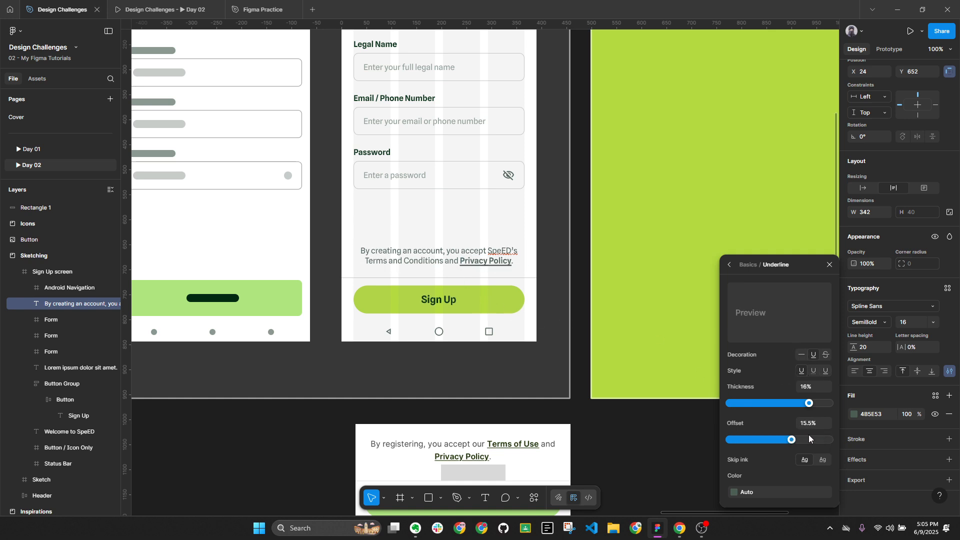
key(Escape)
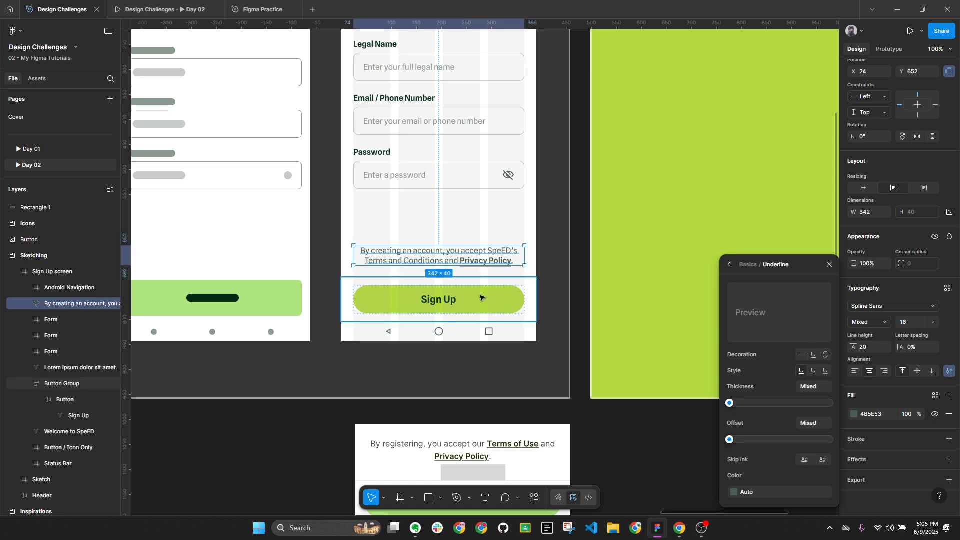
Thin the Privacy Policy underline to 5% thickness, then select Terms and Conditions
ctrl+scroll(480, 298, up, 5)
double_click(490, 238)
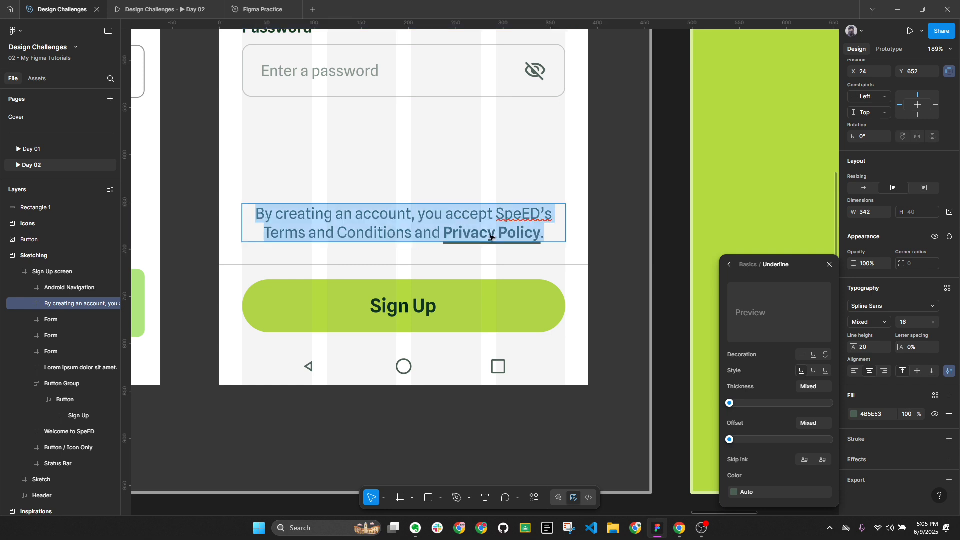
drag(445, 233, 541, 246)
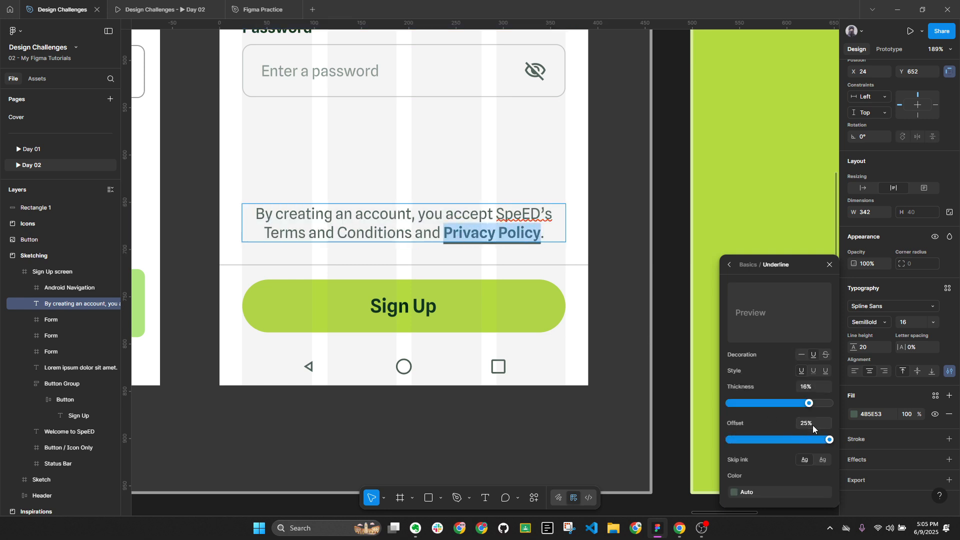
drag(809, 405, 754, 407)
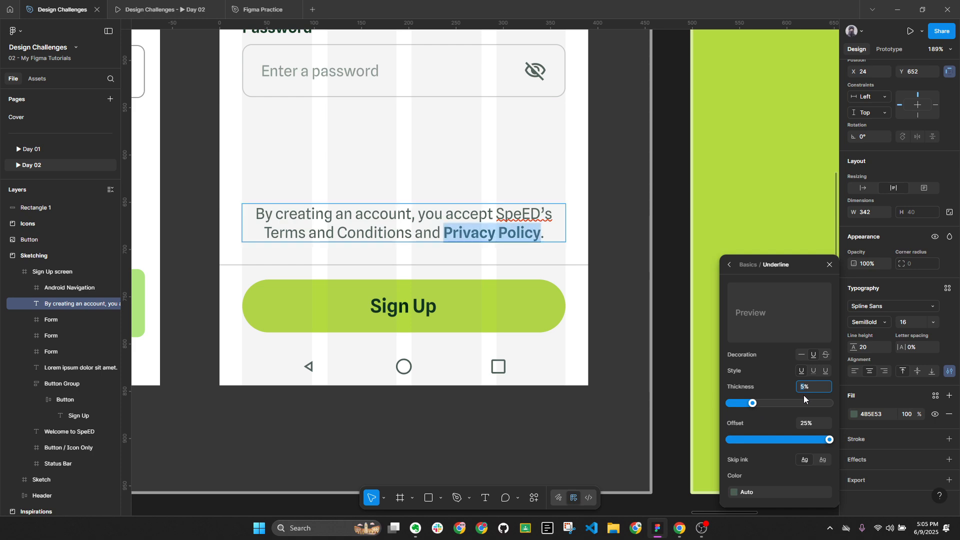
key(Escape)
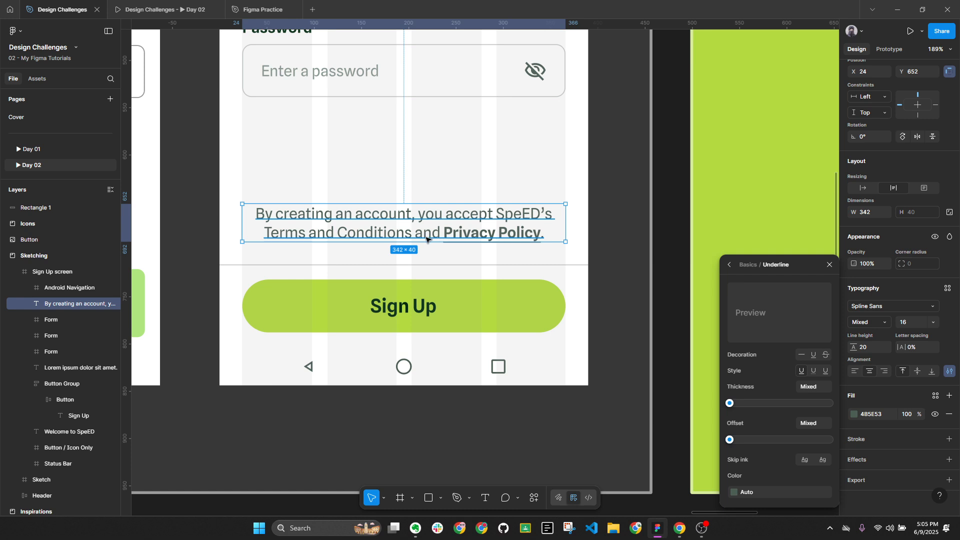
double_click(426, 237)
drag(412, 233, 267, 232)
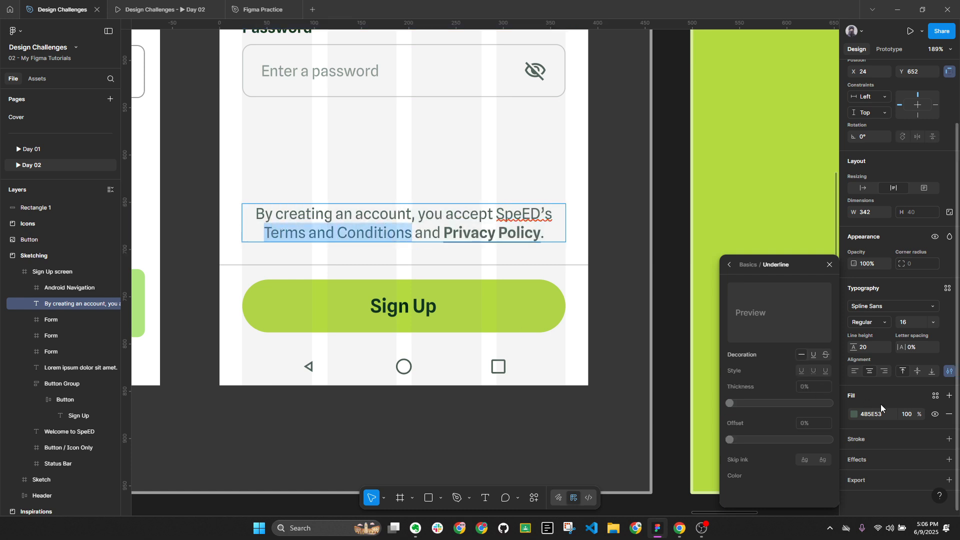
Make Terms and Conditions SemiBold with an underline of 6% thickness and 25% offset
click(813, 356)
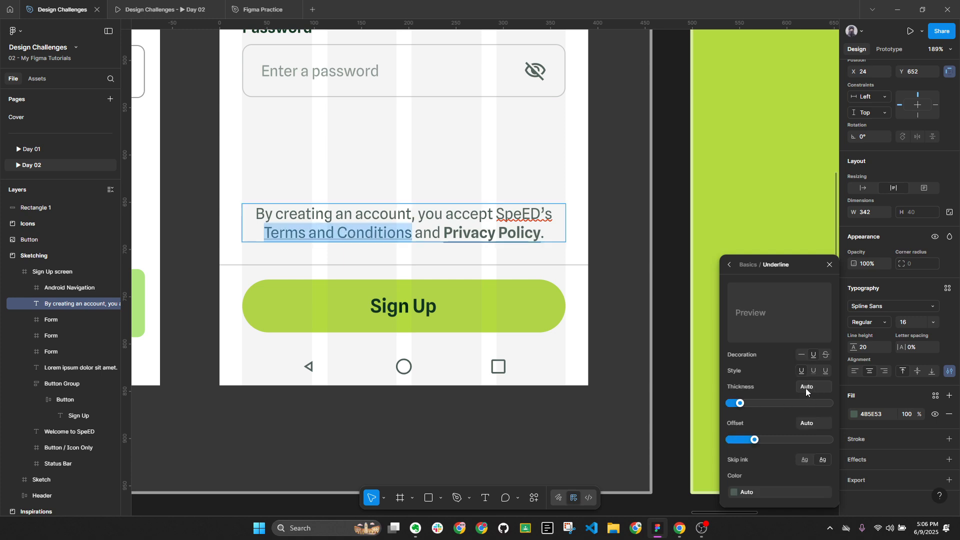
text(6)
key(Return)
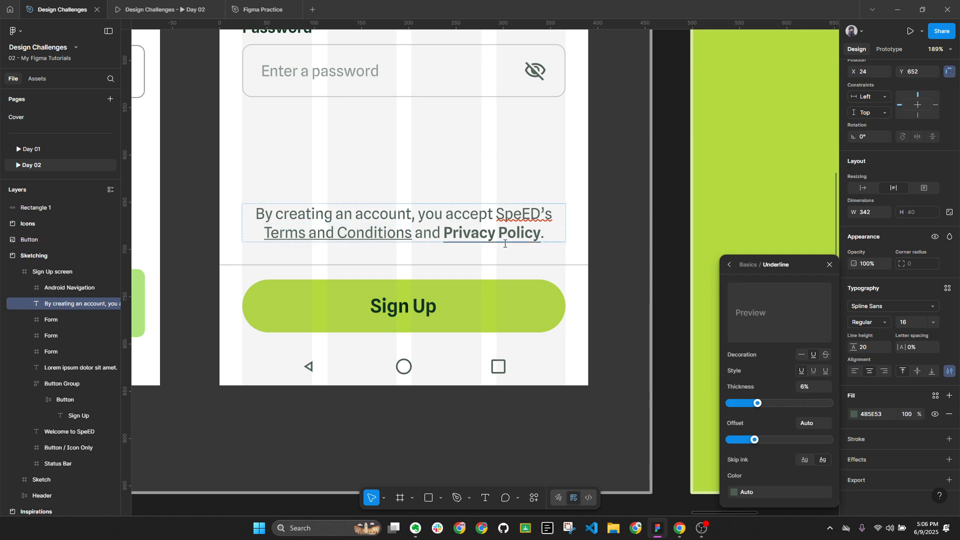
click(863, 323)
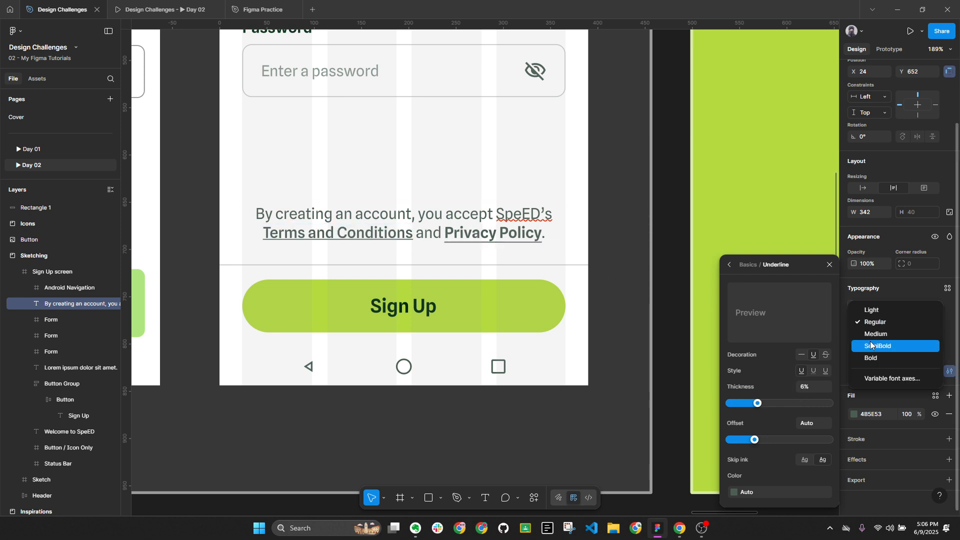
click(871, 341)
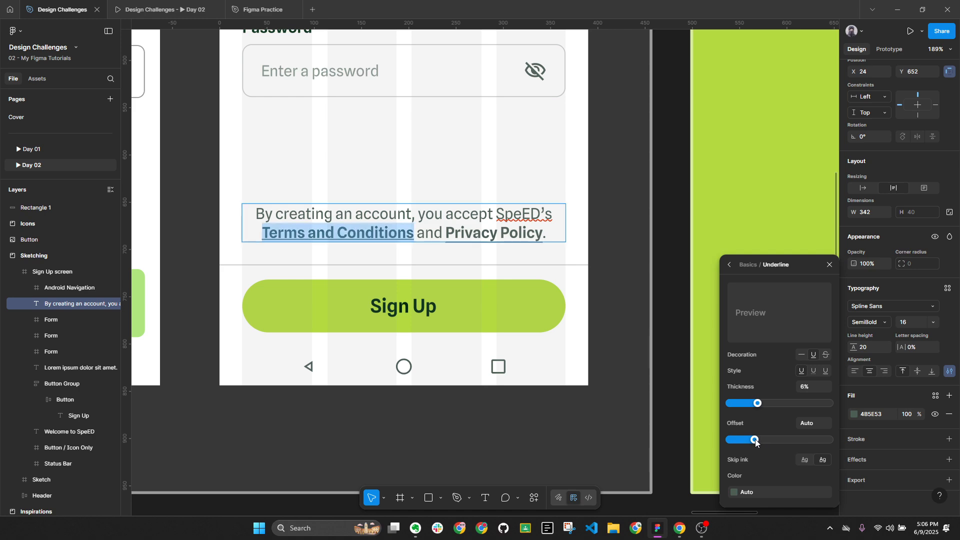
text(25)
key(Return)
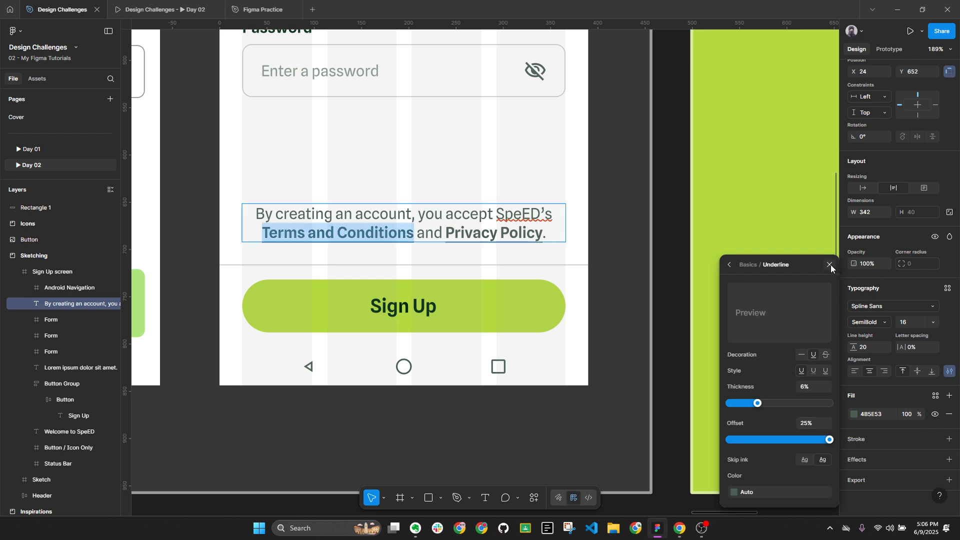
click(830, 265)
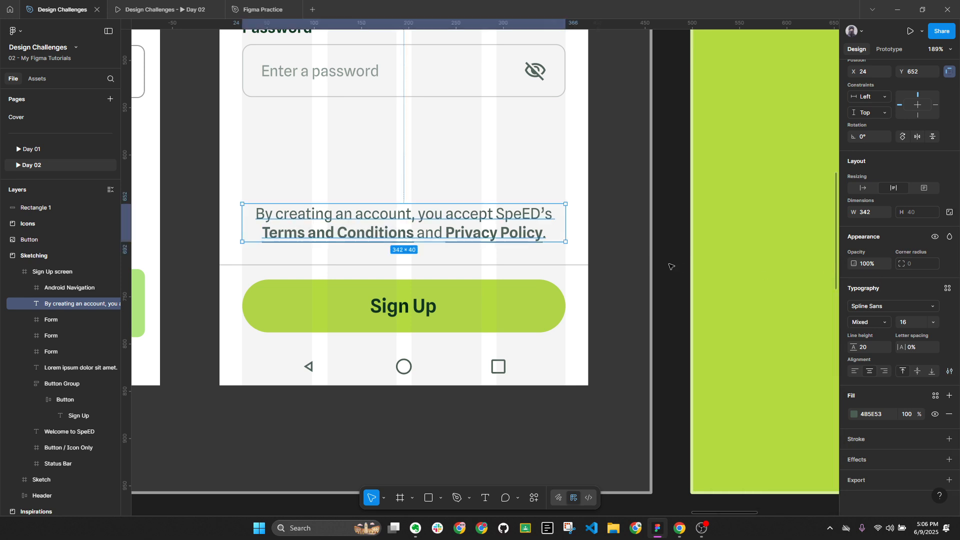
click(686, 286)
Collapse the layer tree to top level and zoom the canvas to 100%
key(alt+l)
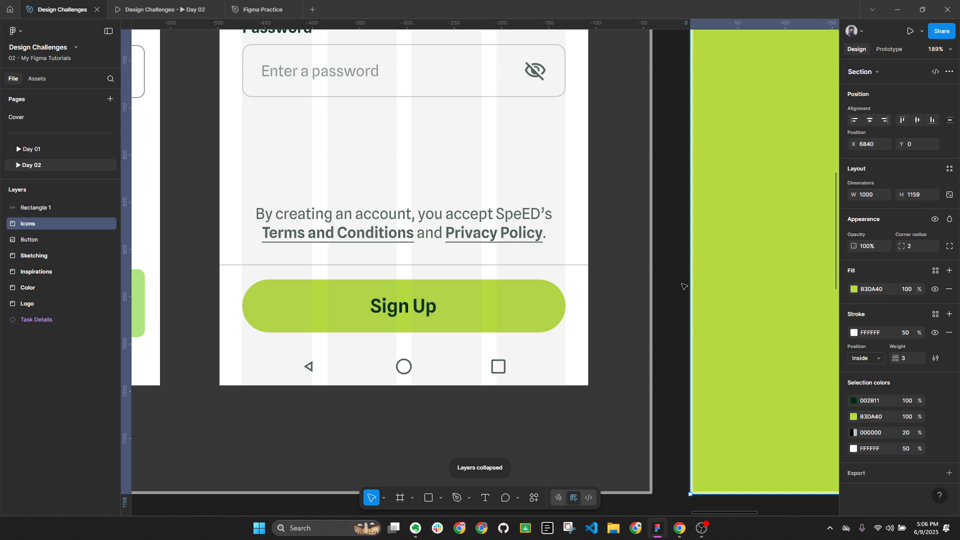
click(486, 221)
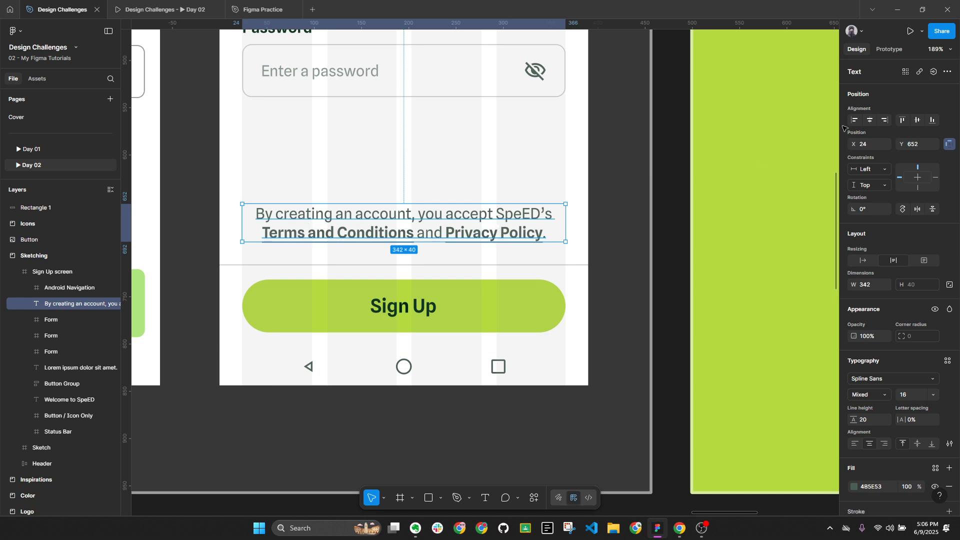
click(936, 49)
click(895, 142)
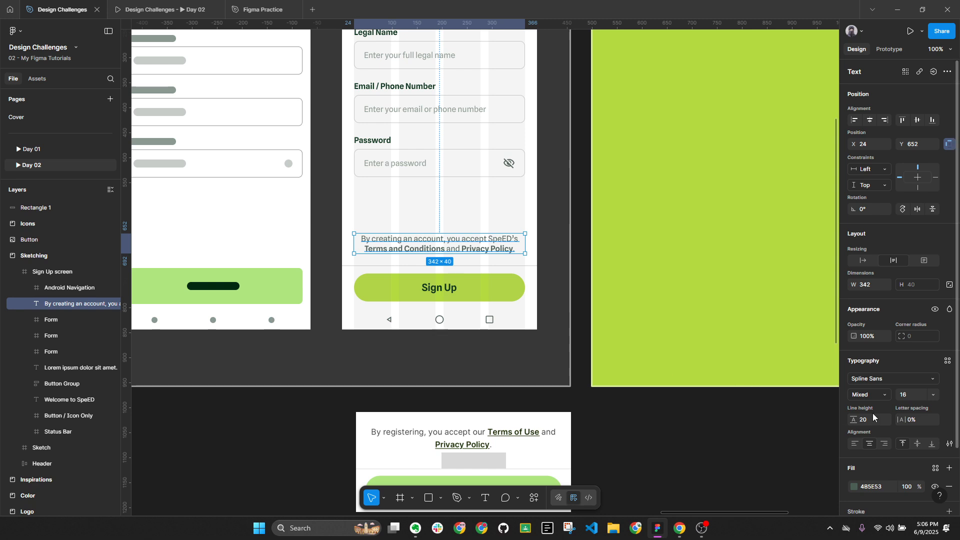
click(612, 417)
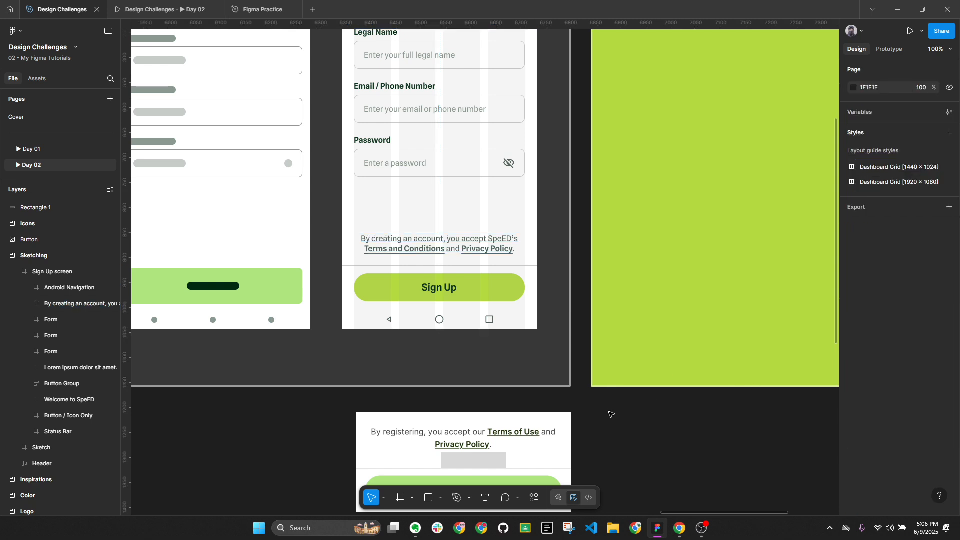
Try a line break before Privacy Policy in the consent text, then remove it
double_click(488, 253)
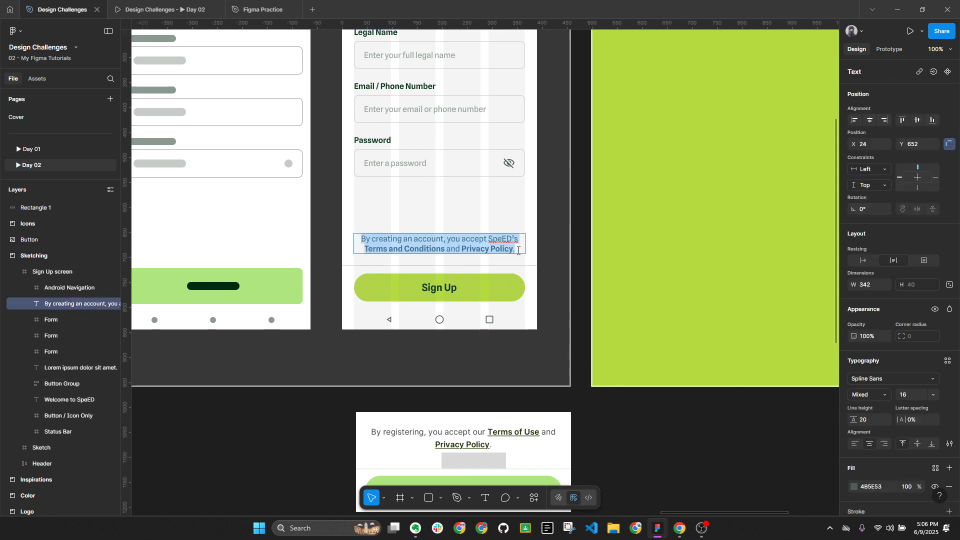
click(518, 251)
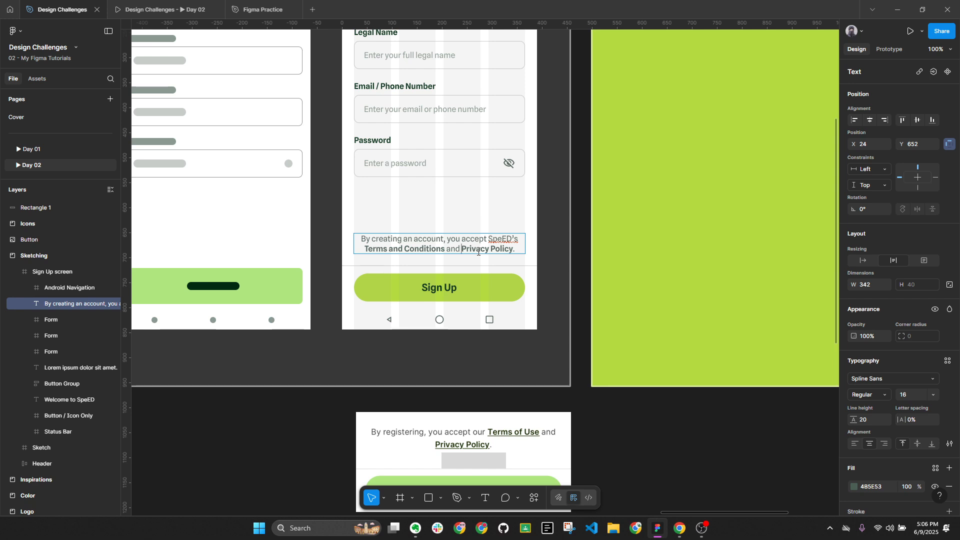
key(Return)
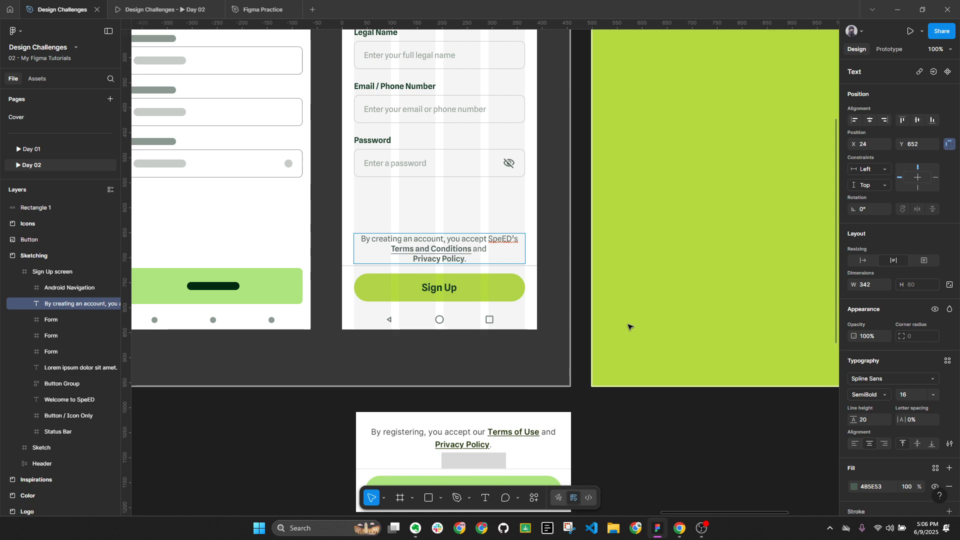
key(BackSpace)
key(Escape)
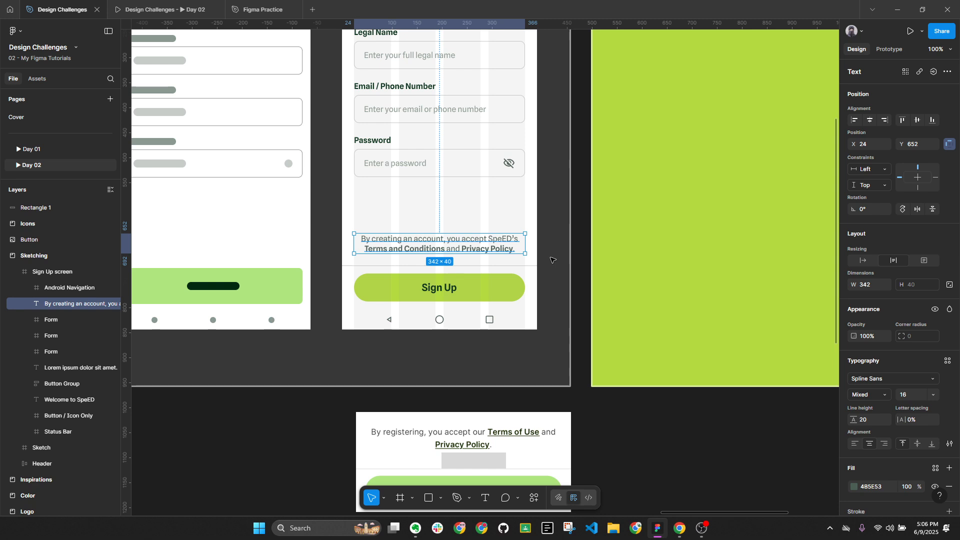
click(553, 260)
Set the consent text's line height to 24 and anchor it to the bottom
click(441, 244)
click(867, 424)
text(2)
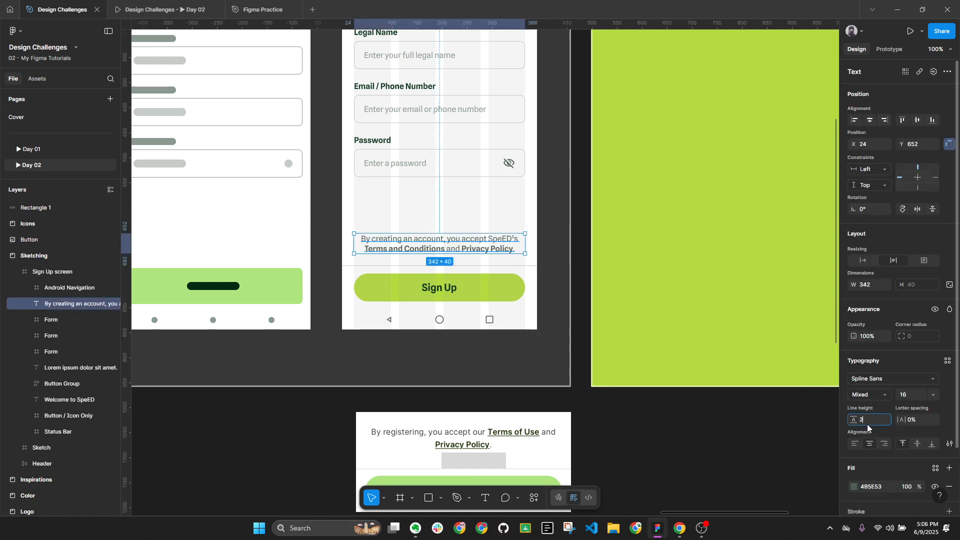
text(4)
key(Return)
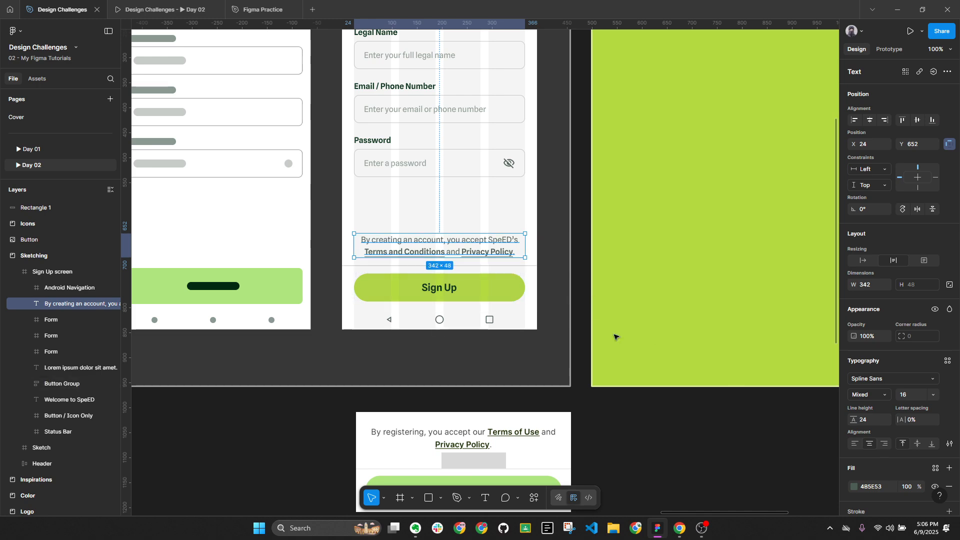
click(918, 189)
click(732, 472)
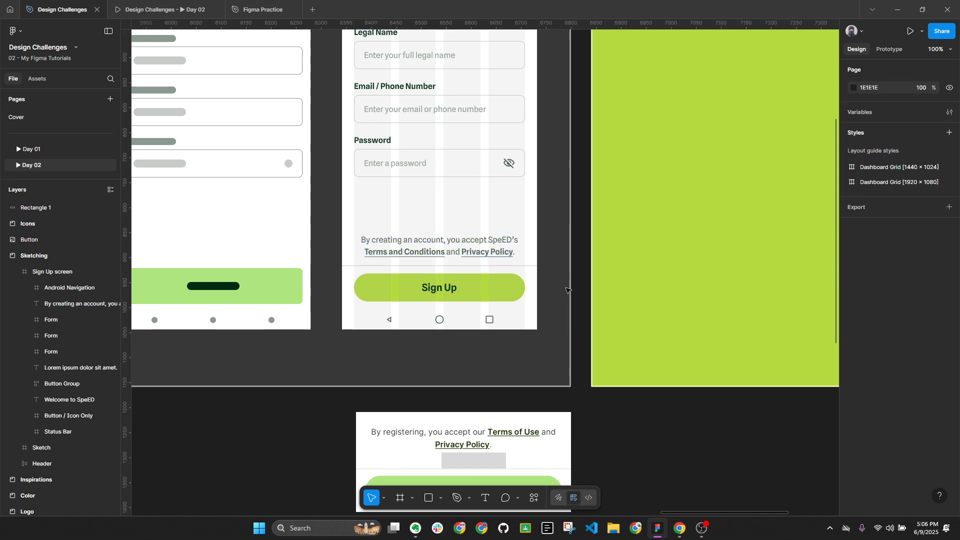
Delete the loose Rectangle 1 and Button layers
ctrl+scroll(615, 295, down, 2)
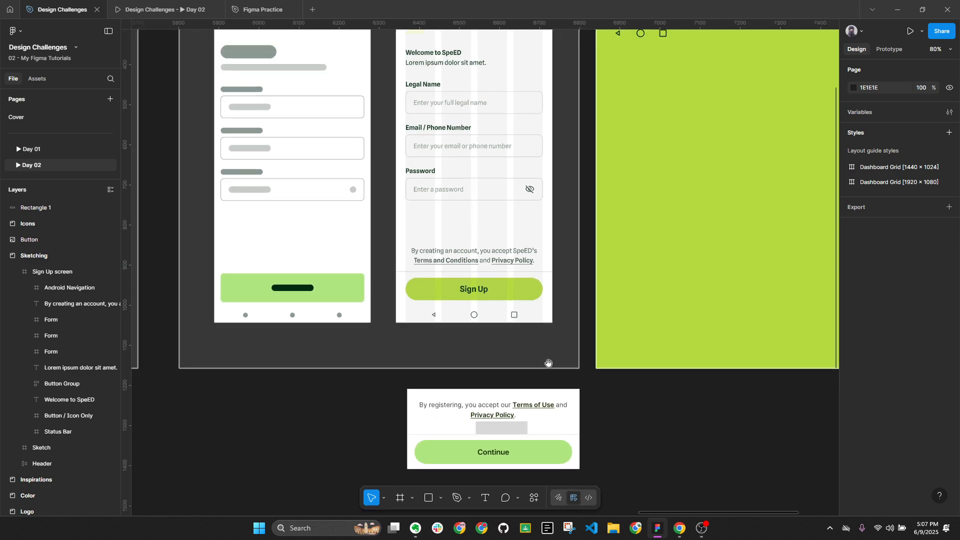
scroll(614, 295, left, 3)
drag(433, 368, 674, 454)
key(Delete)
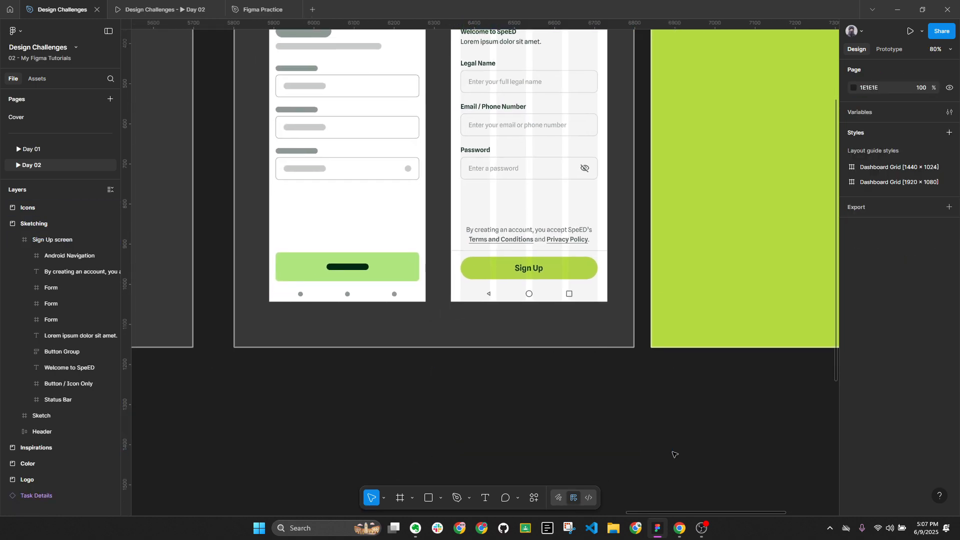
Browse the Inspirations and Sketching sections, then return to Mobbin's iOS sign-up references in Chrome
scroll(688, 446, down, 5)
mouse_move(162, 358)
mouse_down()
mouse_move(332, 278)
mouse_move(174, 299)
mouse_up()
scroll(611, 248, up, 3)
ctrl+scroll(612, 248, up, 3)
click(607, 238)
ctrl+scroll(500, 177, up, 2)
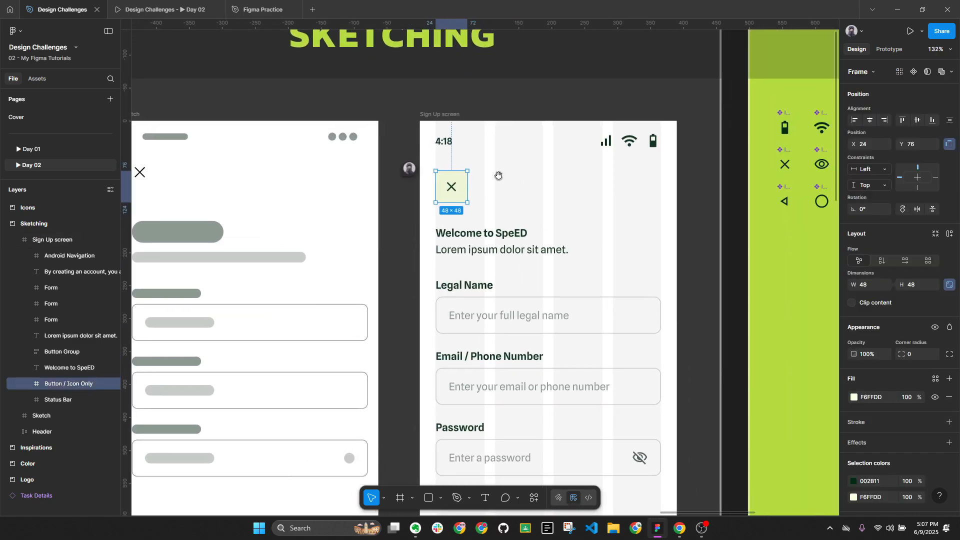
ctrl+scroll(516, 200, down, 4)
mouse_move(363, 238)
mouse_down()
mouse_move(688, 246)
mouse_move(485, 256)
mouse_up()
click(679, 528)
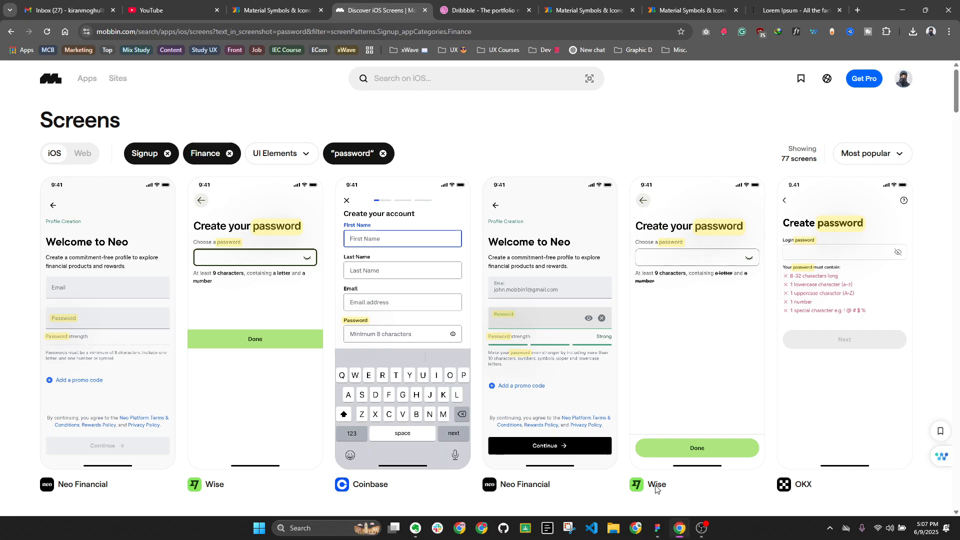
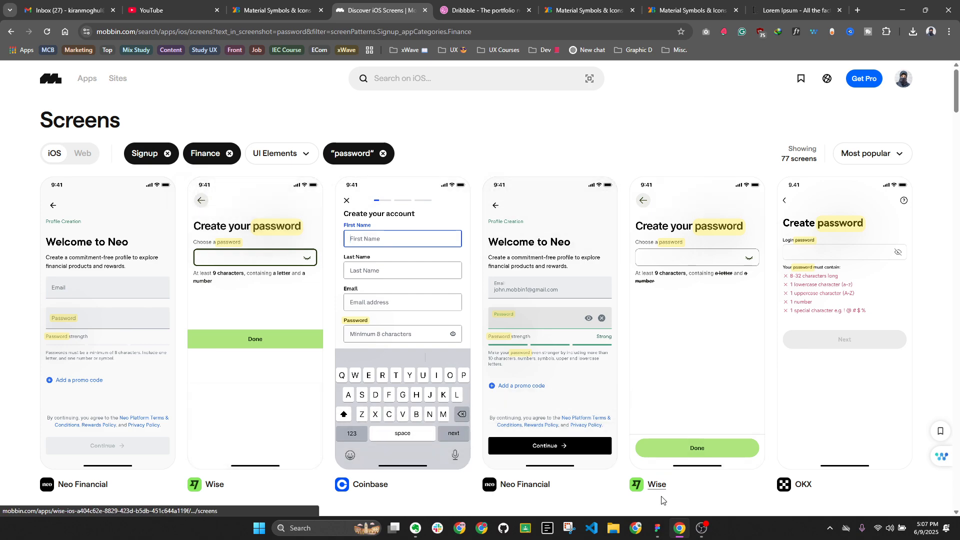
Duplicate the INACTIVE swatch card to its right in the TEXT row
click(657, 528)
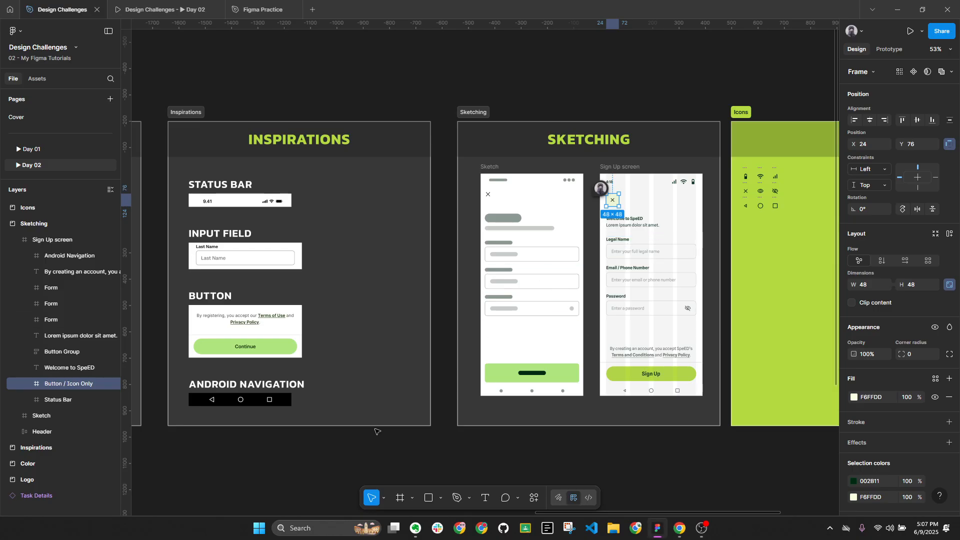
key(Escape)
scroll(653, 345, left, 7)
double_click(410, 259)
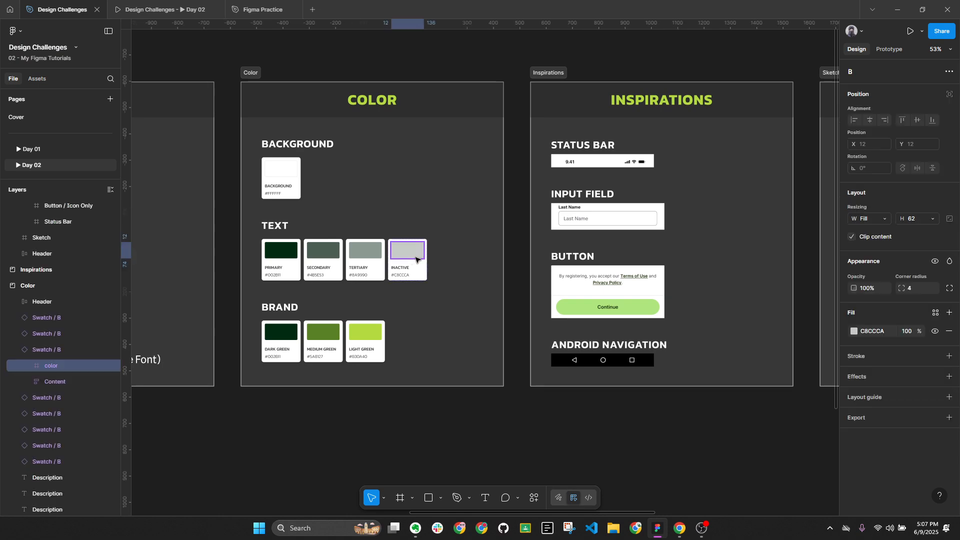
scroll(418, 264, up, 5)
key(Escape)
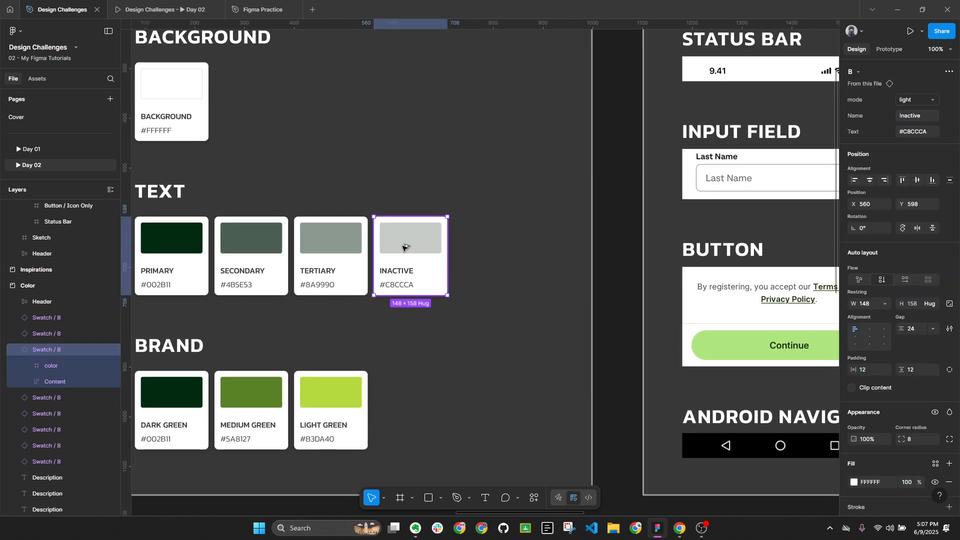
drag(403, 244, 483, 251)
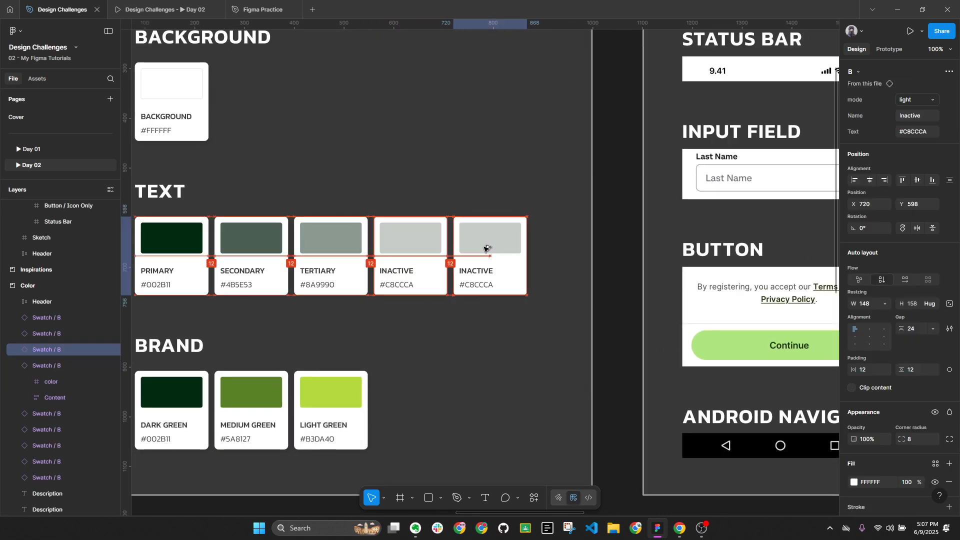
Fill the copied swatch's colour block with near-white F5F9F7
double_click(491, 241)
click(854, 331)
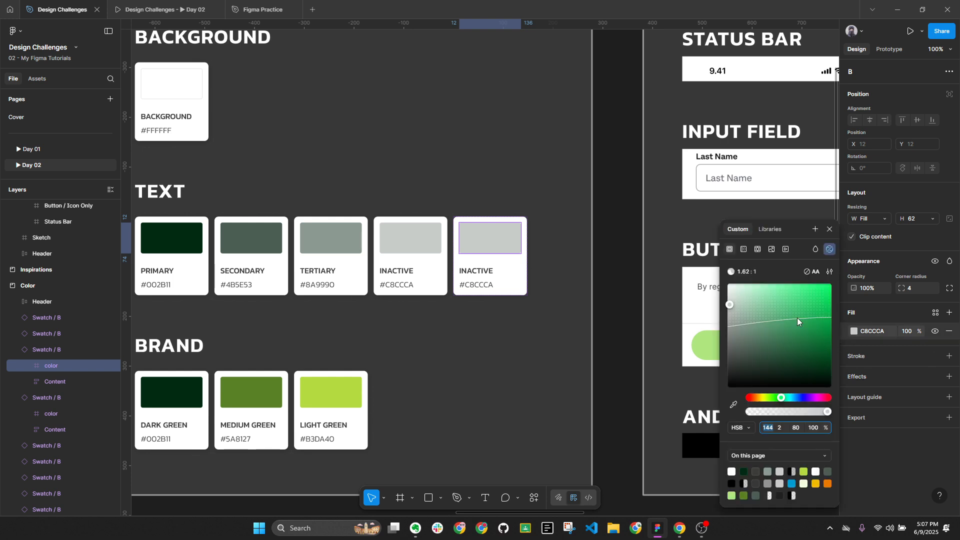
click(729, 290)
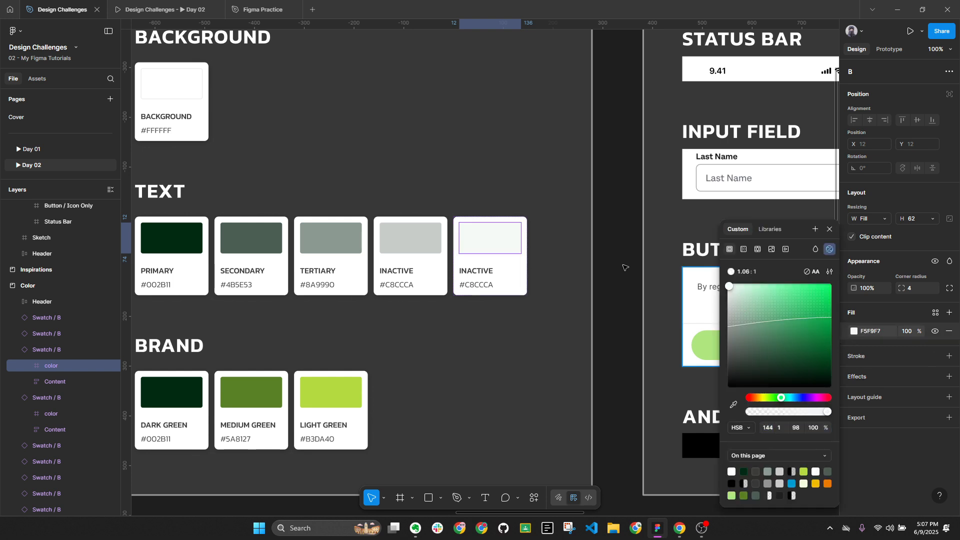
scroll(551, 213, down, 1)
click(209, 104)
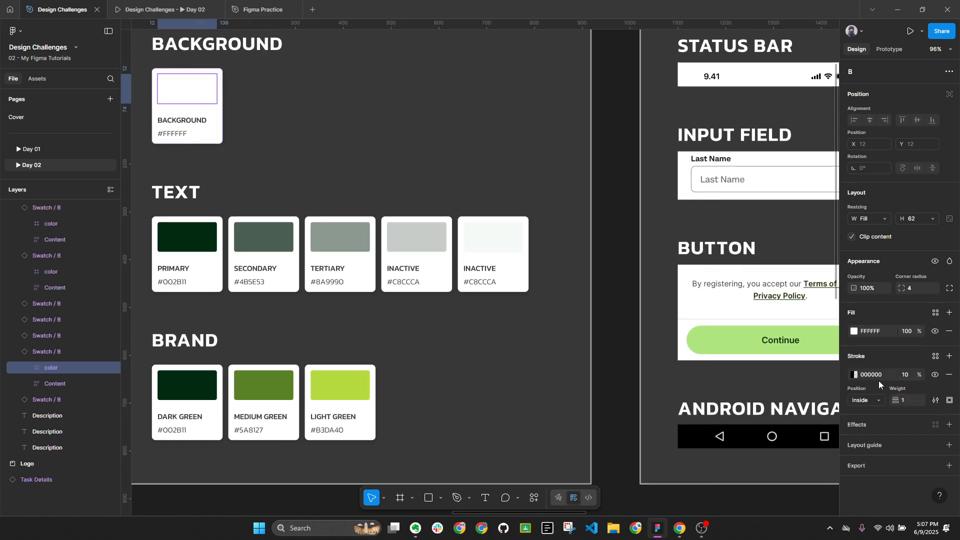
Add a black outline at 20% opacity to the near-white colour block
click(500, 249)
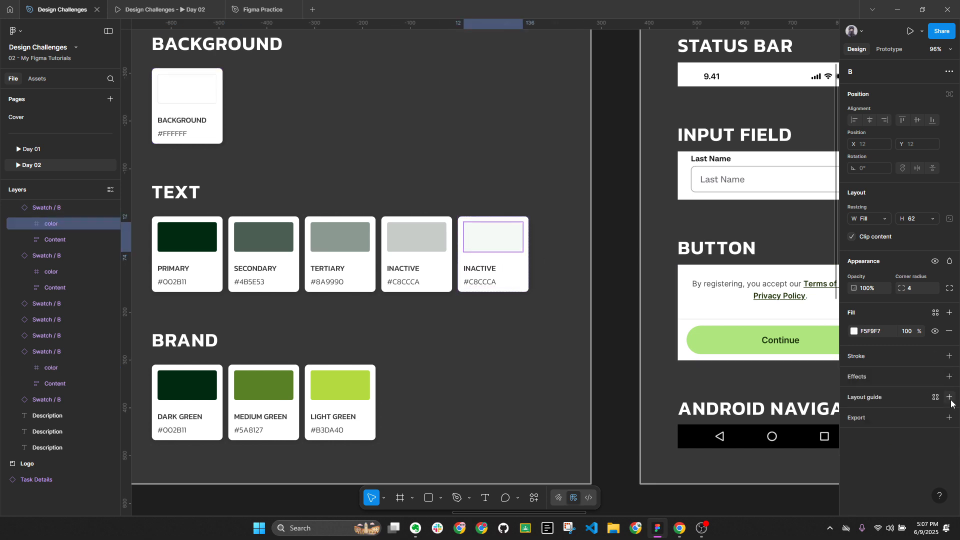
click(949, 356)
click(884, 374)
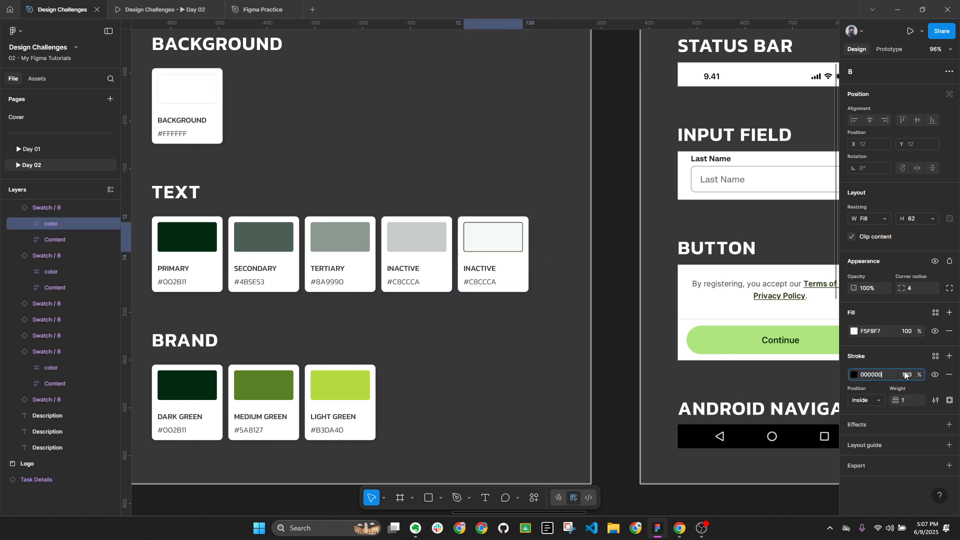
text(20)
key(Return)
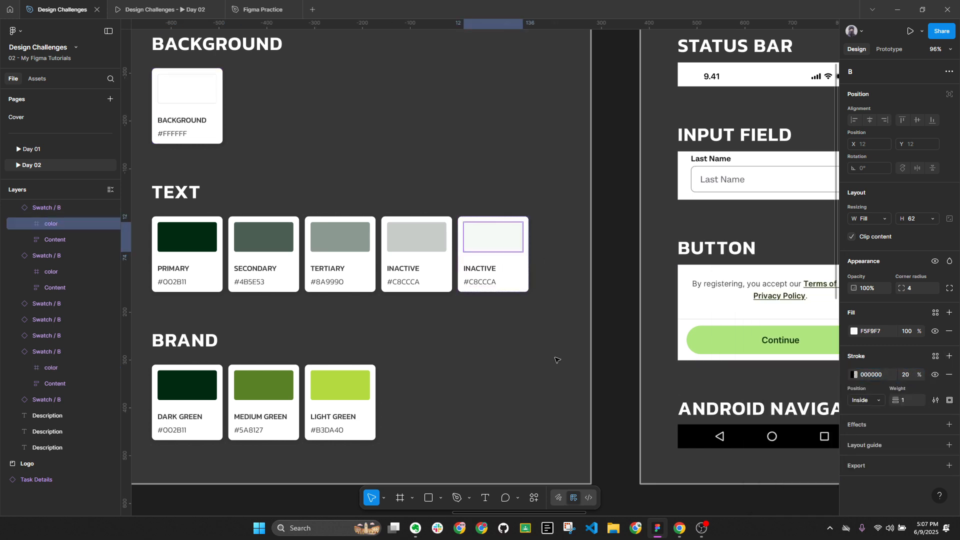
click(524, 356)
ctrl+scroll(491, 238, up, 3)
click(494, 237)
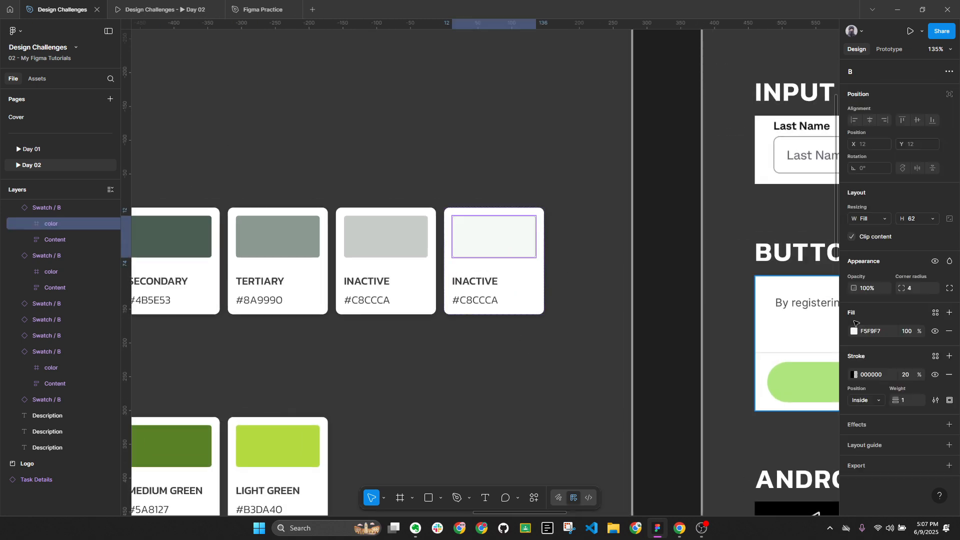
click(593, 398)
Move the near-white swatch up into the BACKGROUND row beside BACKGROUND
ctrl+scroll(542, 367, down, 5)
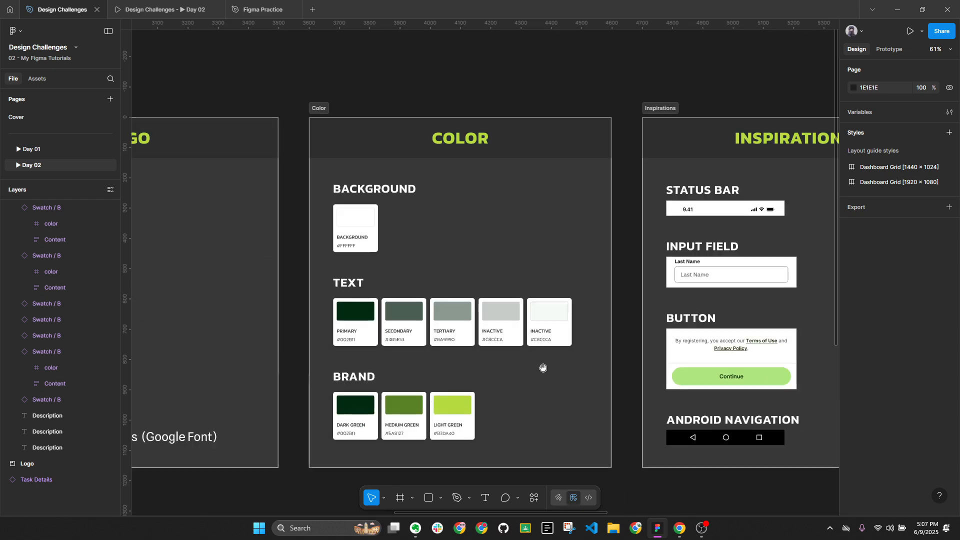
scroll(600, 370, left, 2)
ctrl+scroll(664, 371, up, 3)
drag(664, 371, 447, 214)
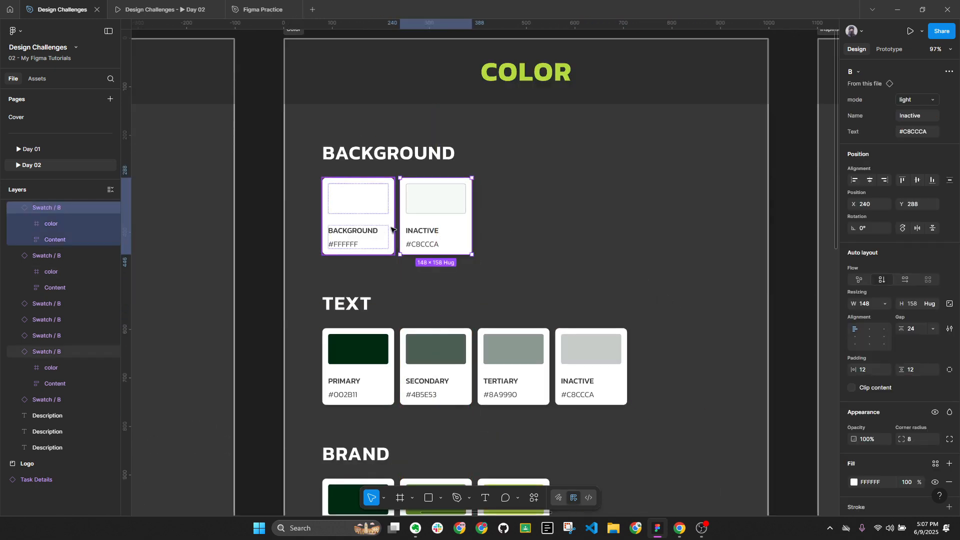
Rename the two background swatch labels to BG 01 and BG 02
ctrl+scroll(353, 234, up, 3)
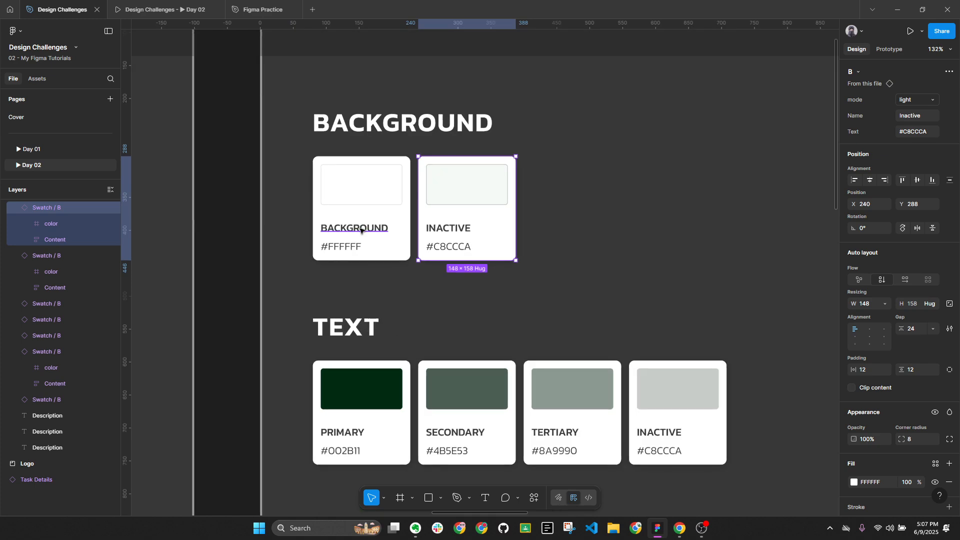
double_click(361, 231)
click(391, 231)
text(01)
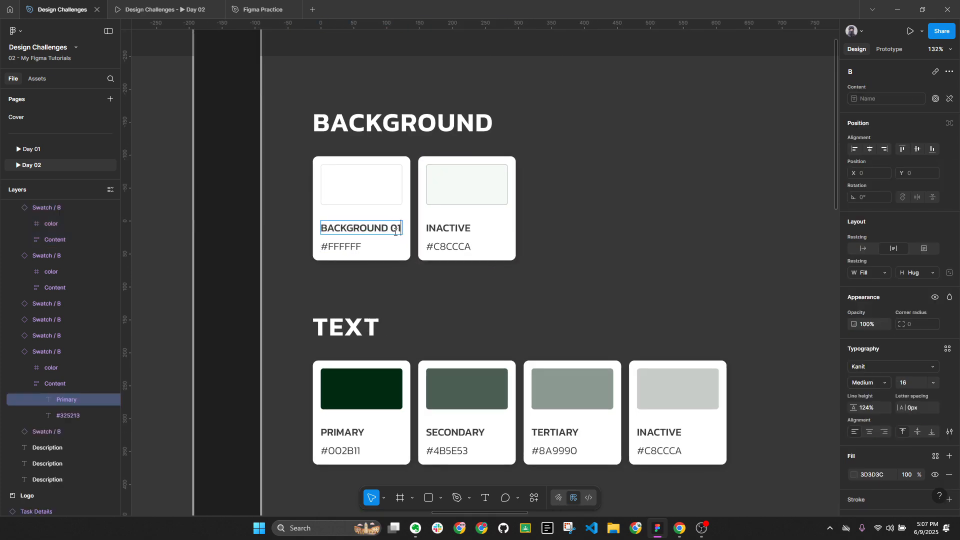
double_click(470, 228)
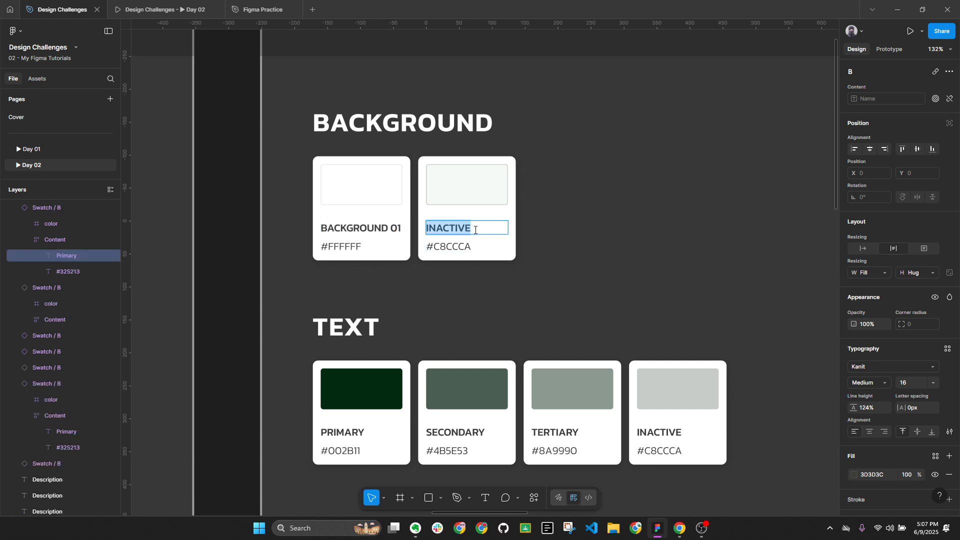
text(BACKGROUND 01)
key(BackSpace)
text(2)
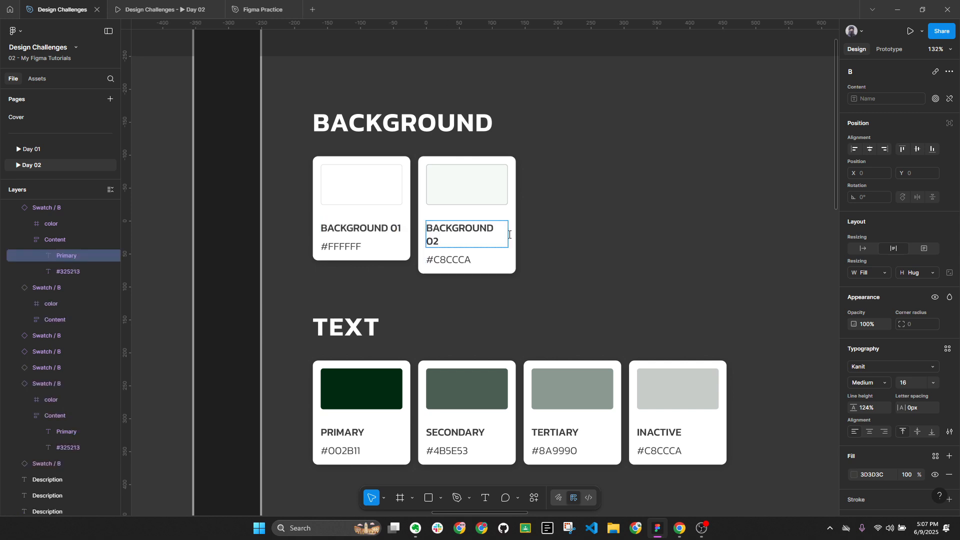
double_click(474, 226)
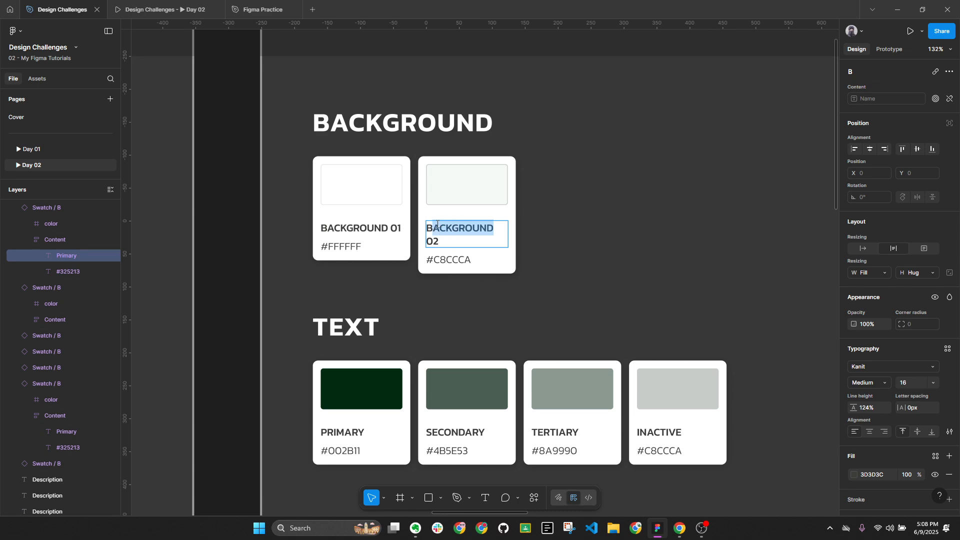
text(BG)
drag(329, 228, 390, 230)
text(G)
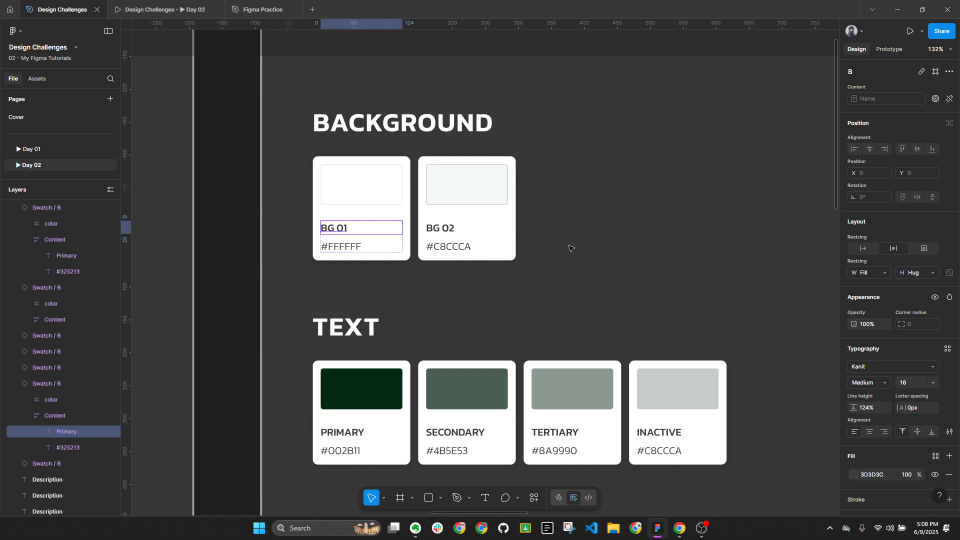
key(Escape)
Copy the fill hex F5F9F7 and paste it as BG 02's hex code label
click(469, 196)
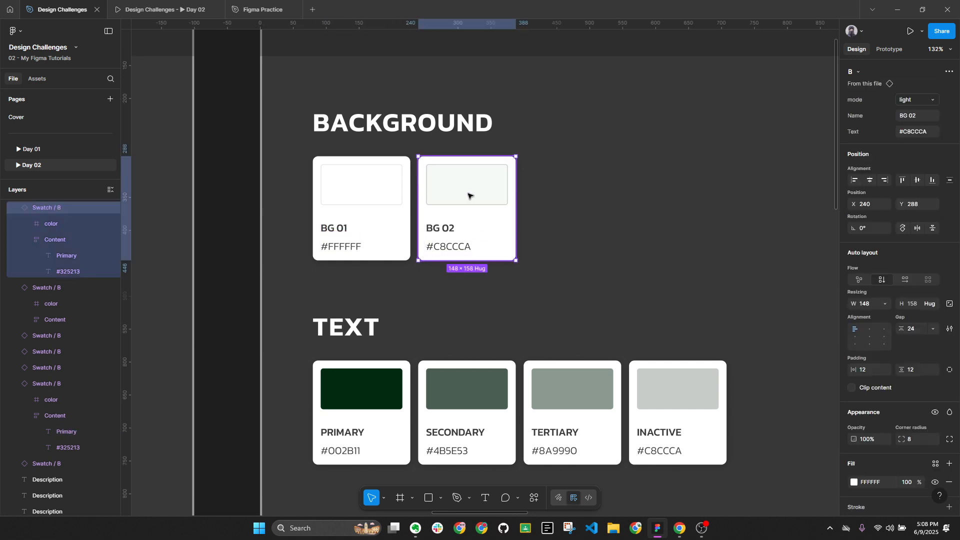
click(470, 197)
click(875, 332)
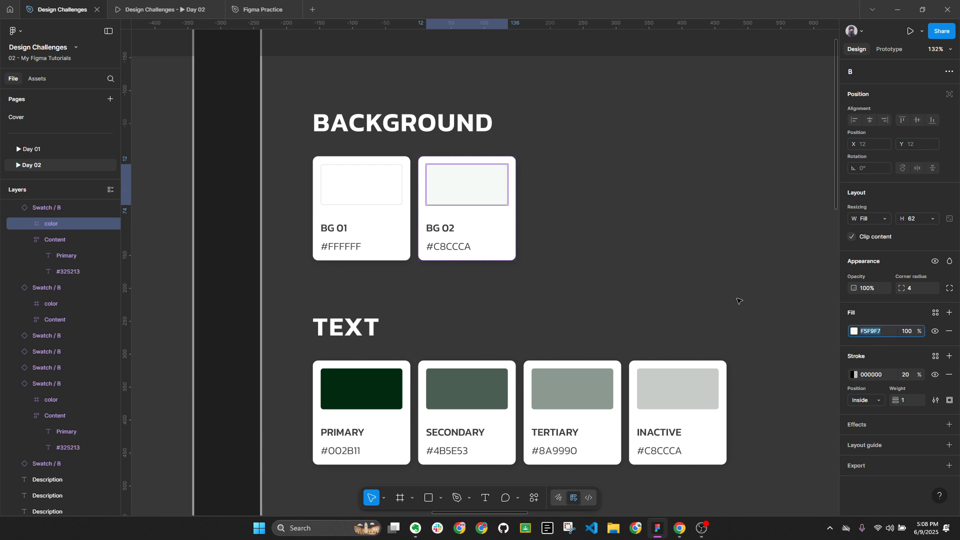
double_click(438, 248)
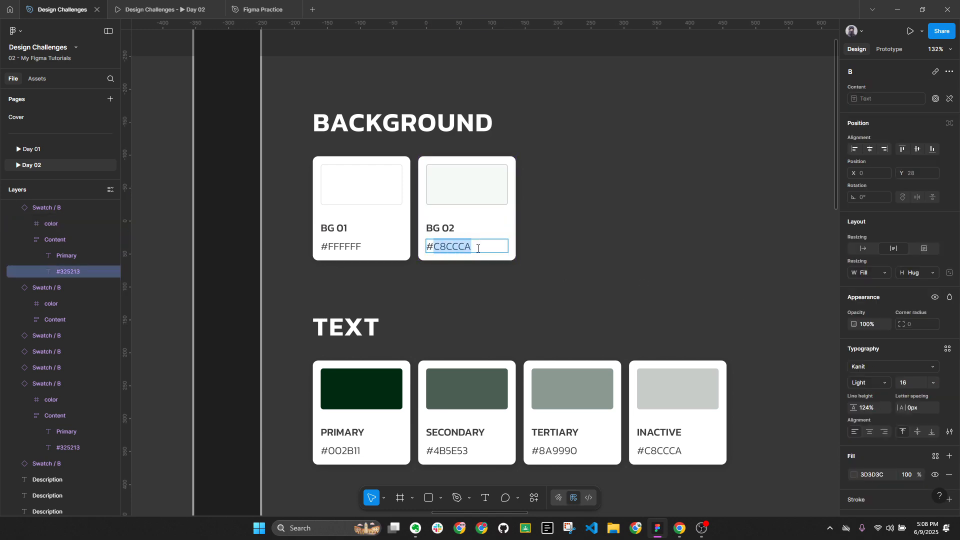
text(#F5F9F7)
click(598, 257)
scroll(629, 277, down, 5)
Hide the Sign Up screen's layout guides with Ctrl+Shift+4
scroll(629, 277, right, 5)
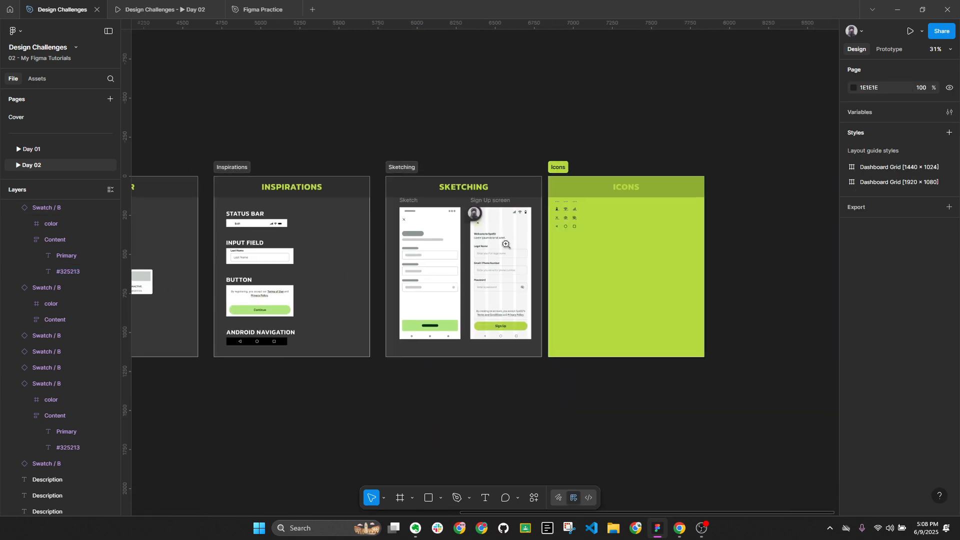
scroll(401, 208, up, 5)
click(420, 192)
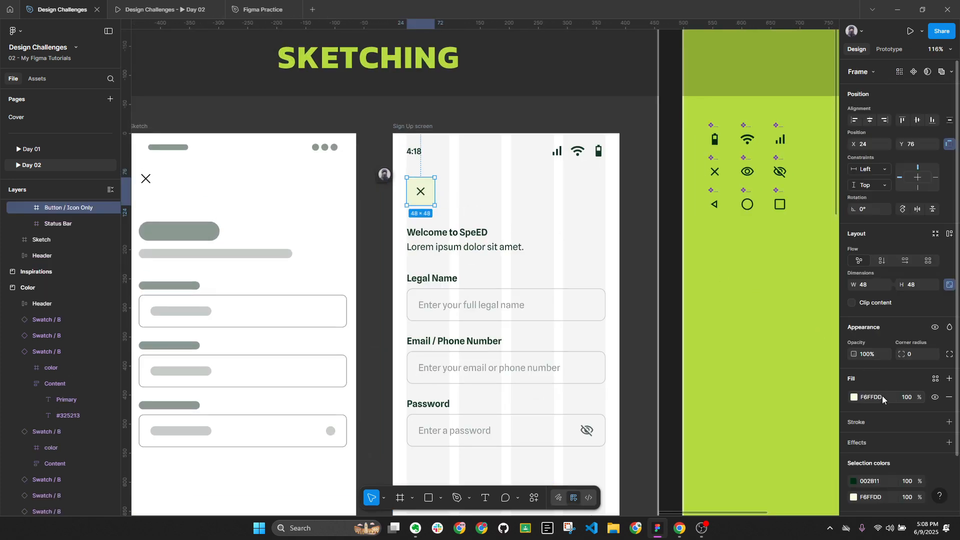
click(501, 210)
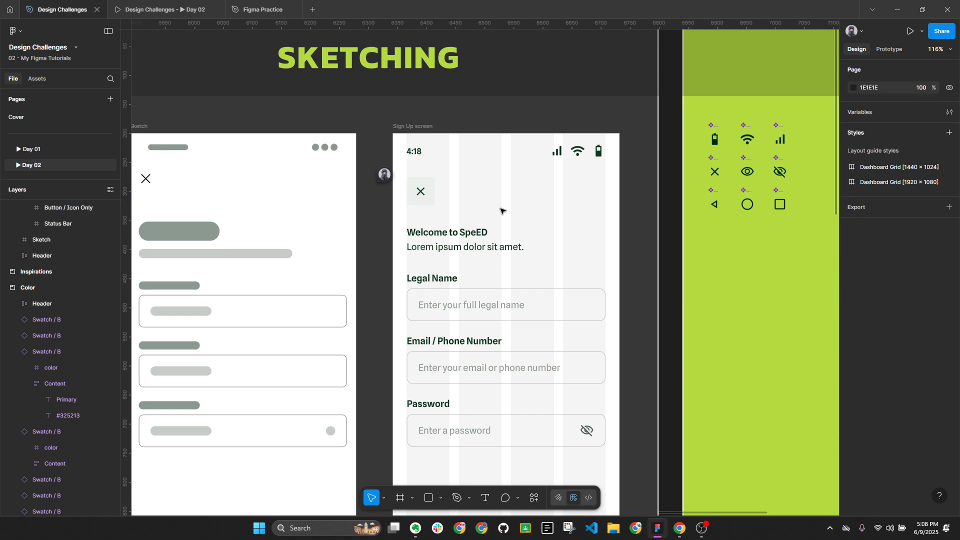
key(ctrl+shift+4)
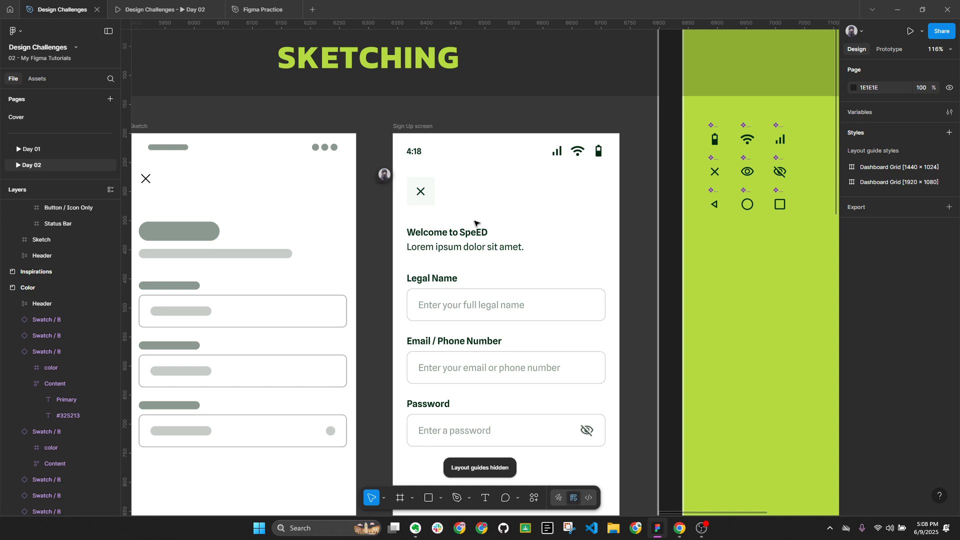
Give the X close button a corner radius of 100 so it becomes circular
click(431, 199)
scroll(500, 350, down, 3)
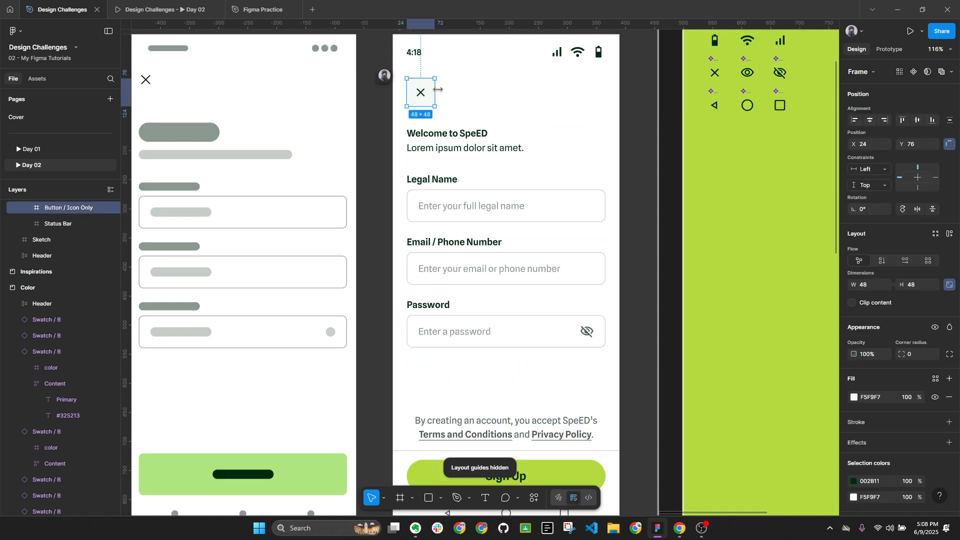
scroll(516, 468, up, 1)
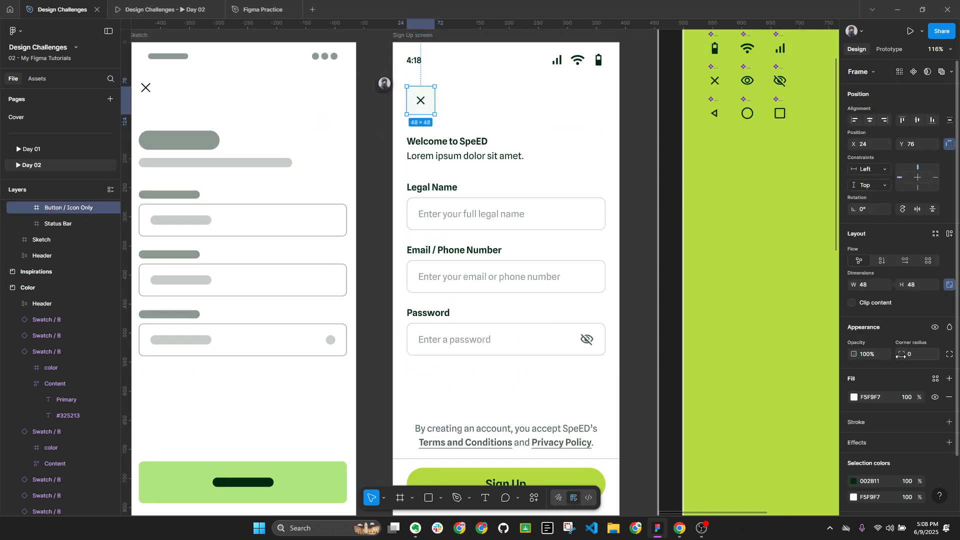
text(100)
key(Return)
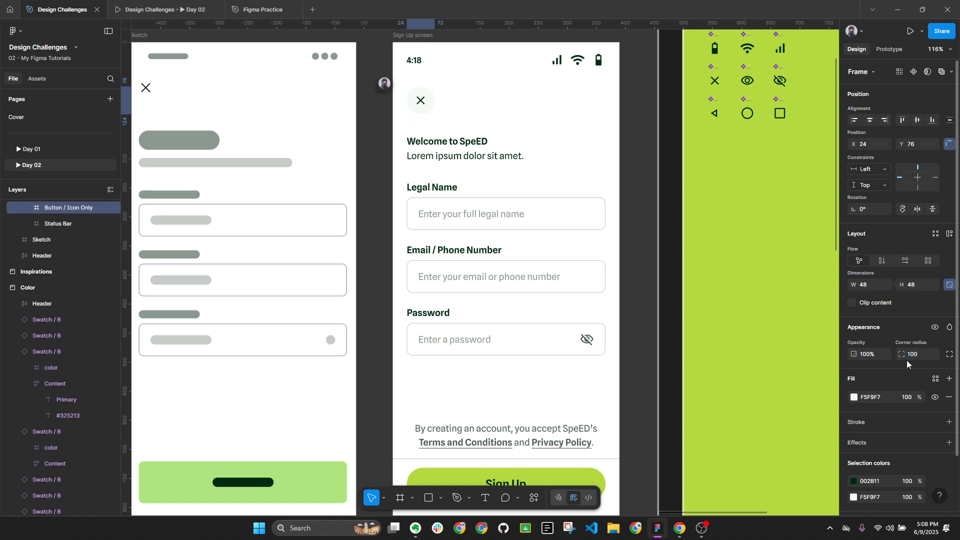
click(691, 313)
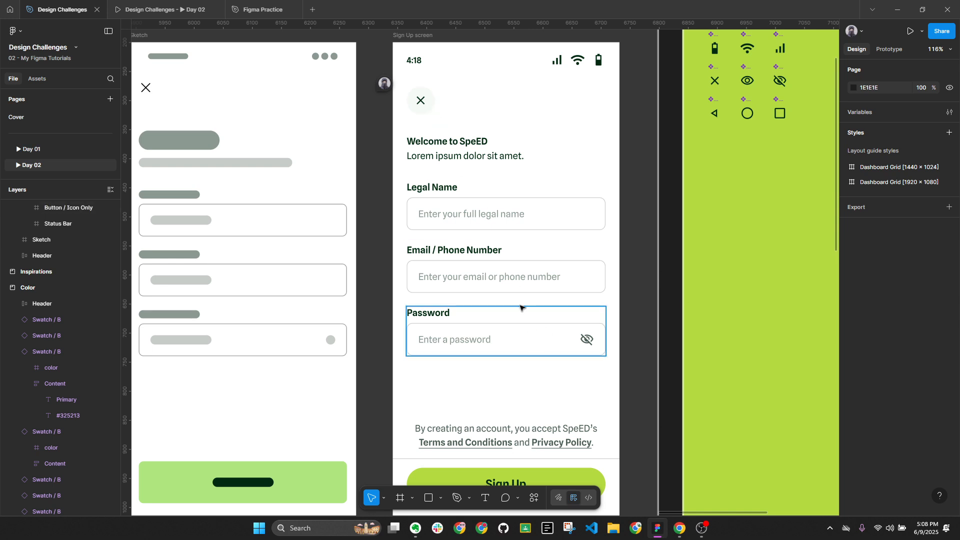
scroll(523, 313, down, 1)
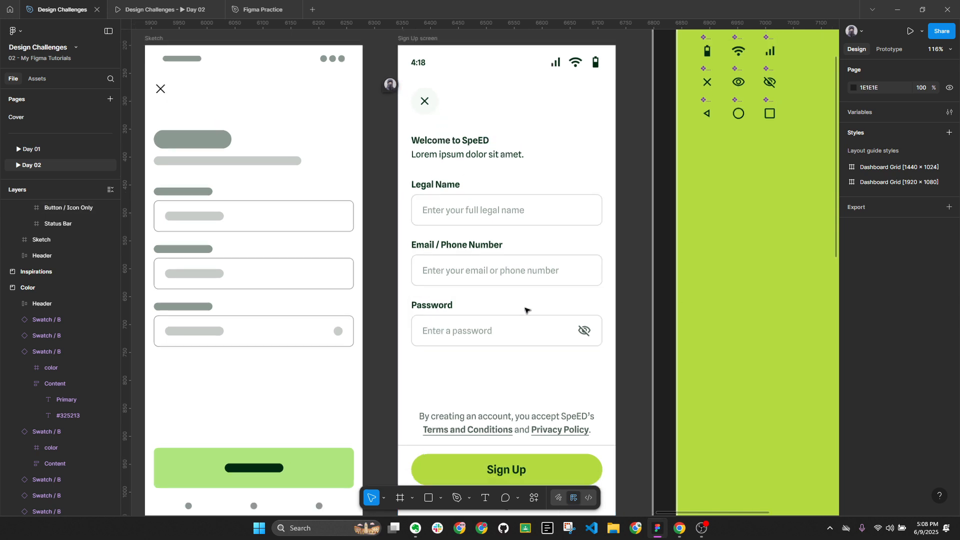
click(390, 85)
Delete the 'Corner' comment thread and collapse the layer list to top-level sections
click(549, 119)
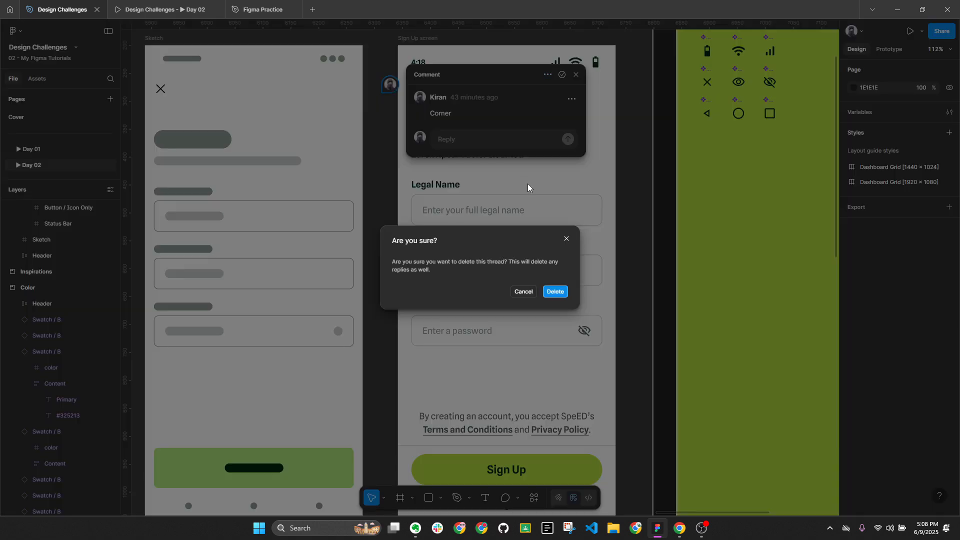
click(554, 291)
click(622, 280)
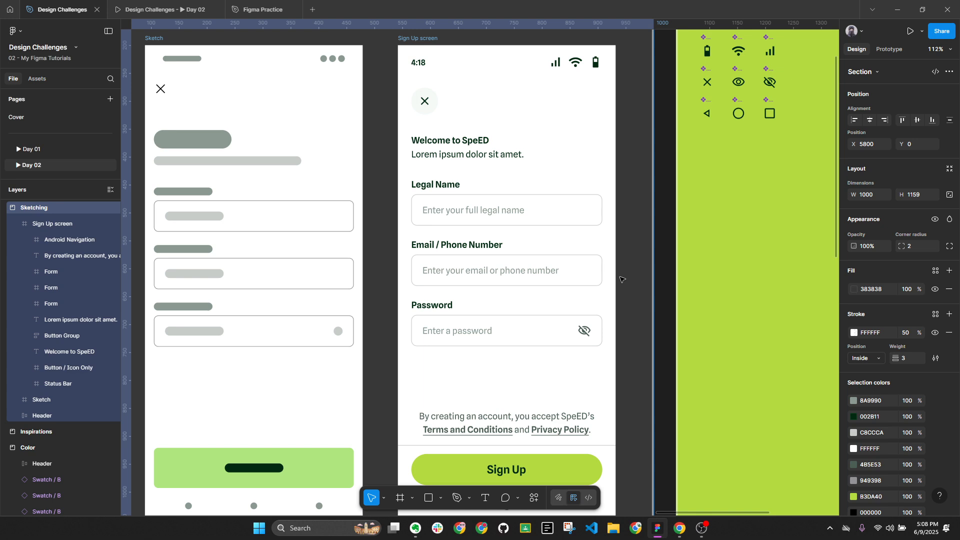
key(alt+l)
scroll(650, 247, down, 2)
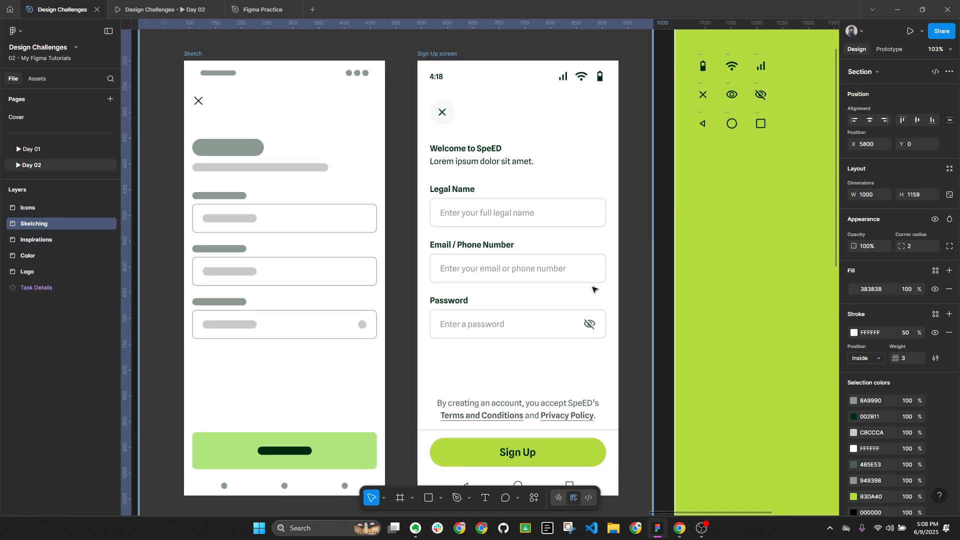
scroll(536, 371, down, 1)
scroll(537, 371, down, 1)
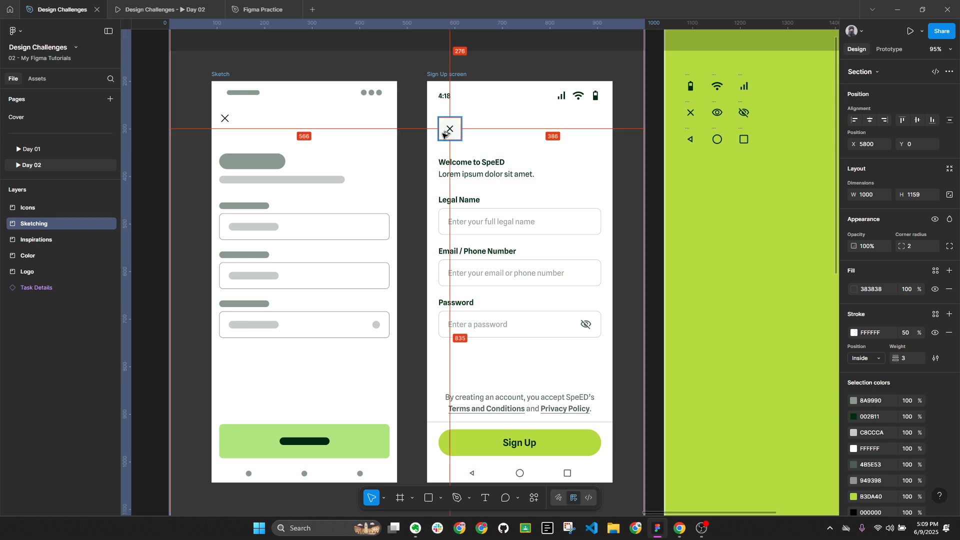
key(alt+l)
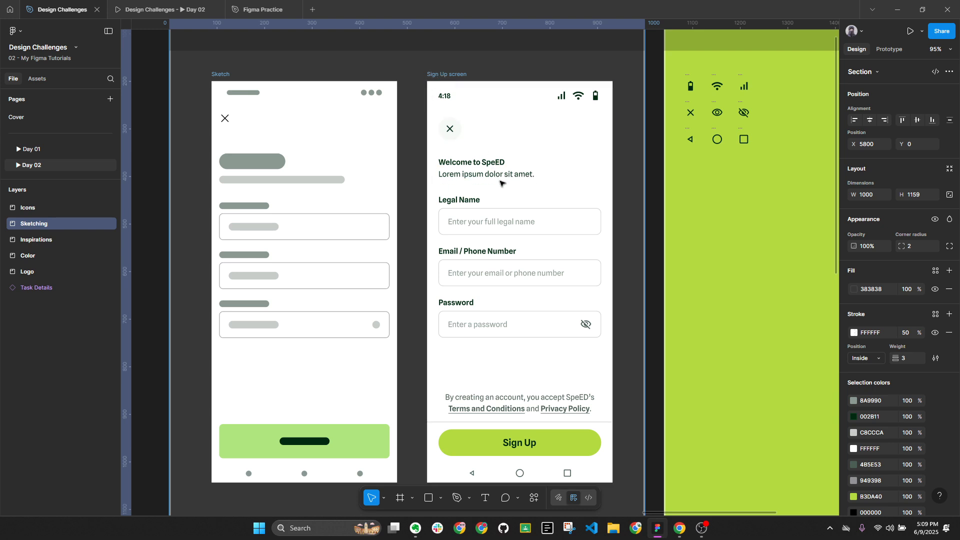
Review Mobbin's 77 iOS sign-up screens filtered by Signup, Finance and 'password'
click(680, 534)
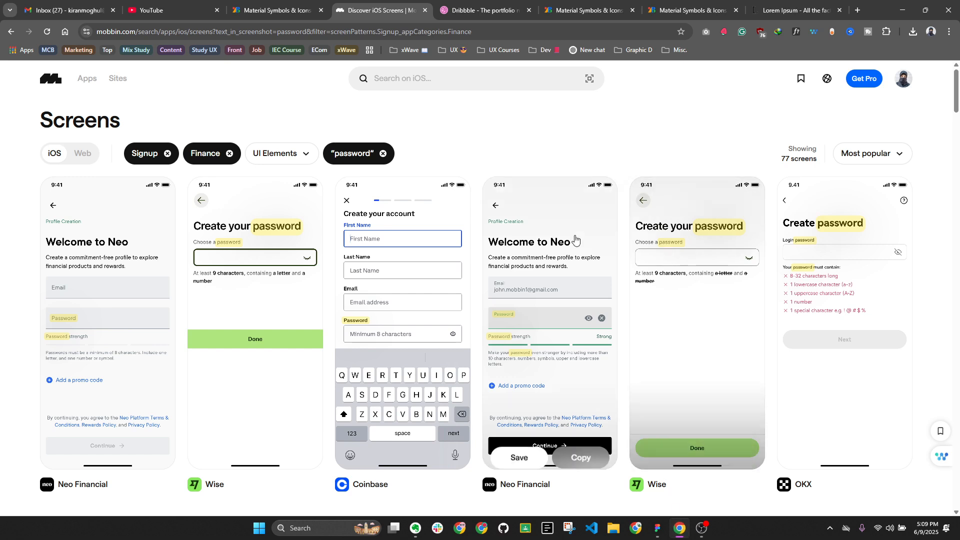
scroll(550, 350, down, 1)
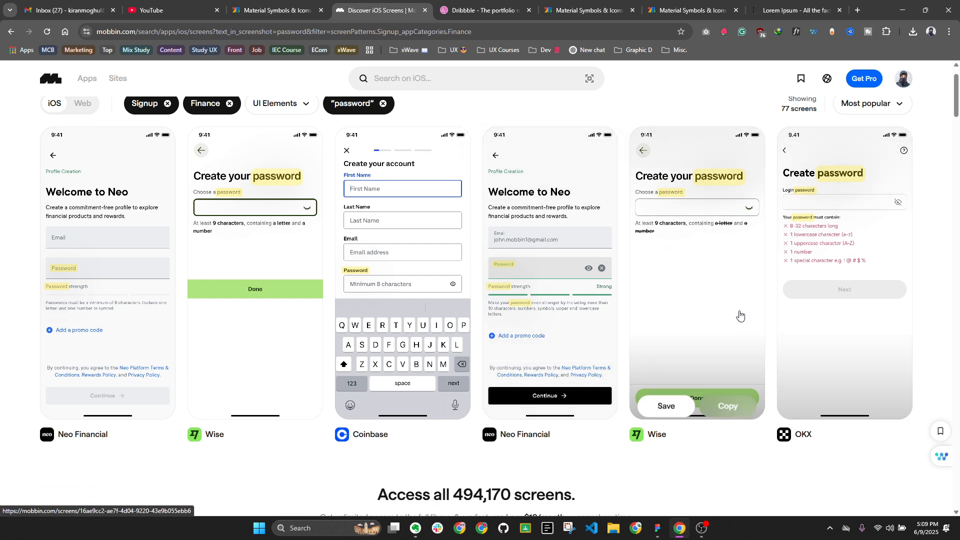
mouse_move(537, 247)
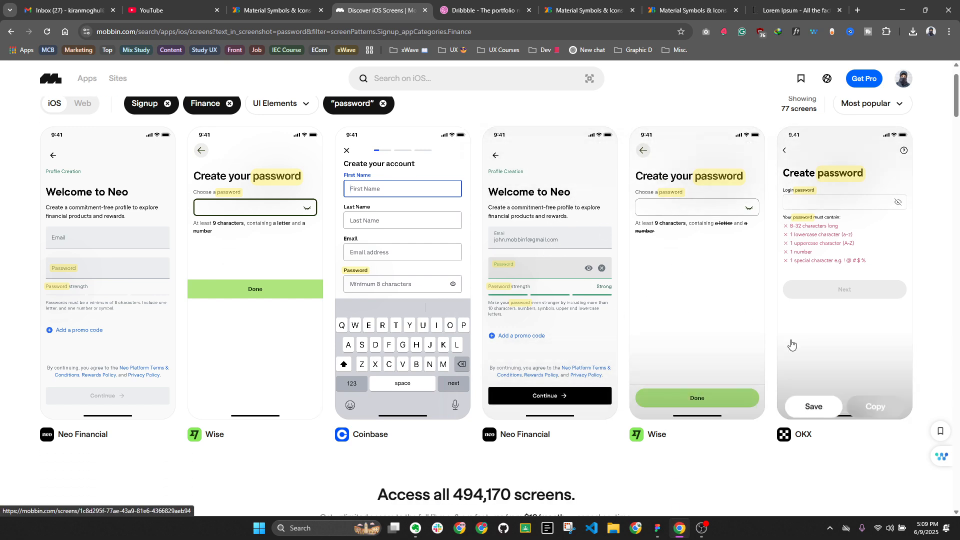
mouse_move(790, 338)
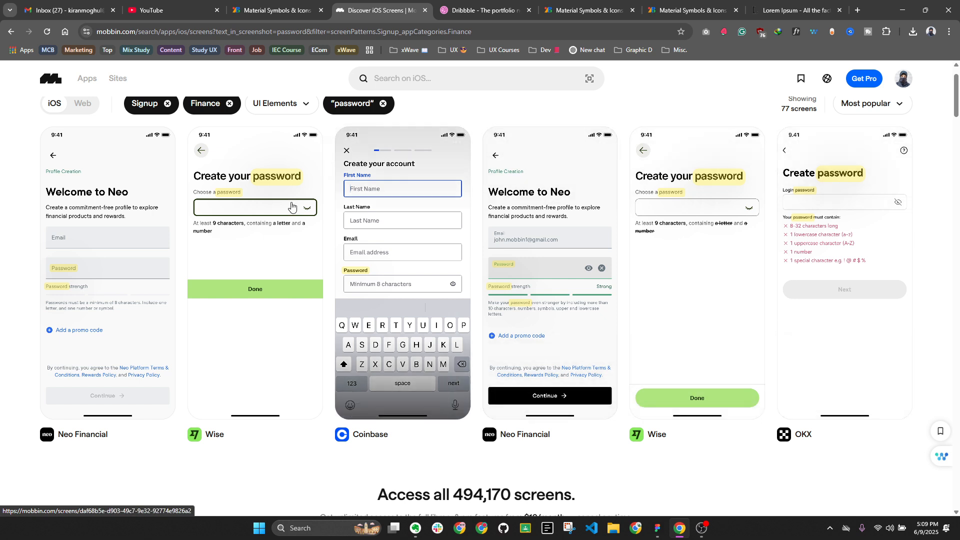
mouse_move(247, 216)
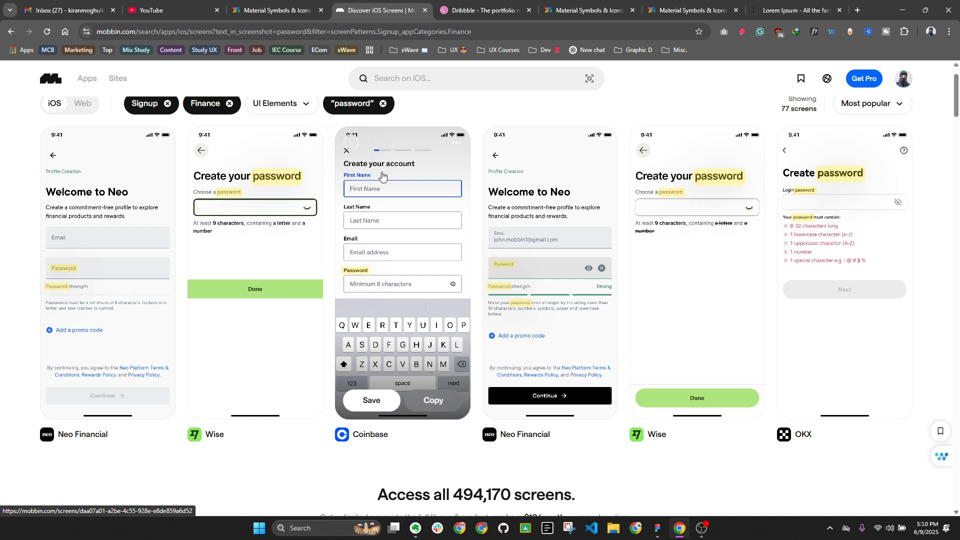
Set the Welcome to SpeED heading to font size 24 with line height 28
click(657, 528)
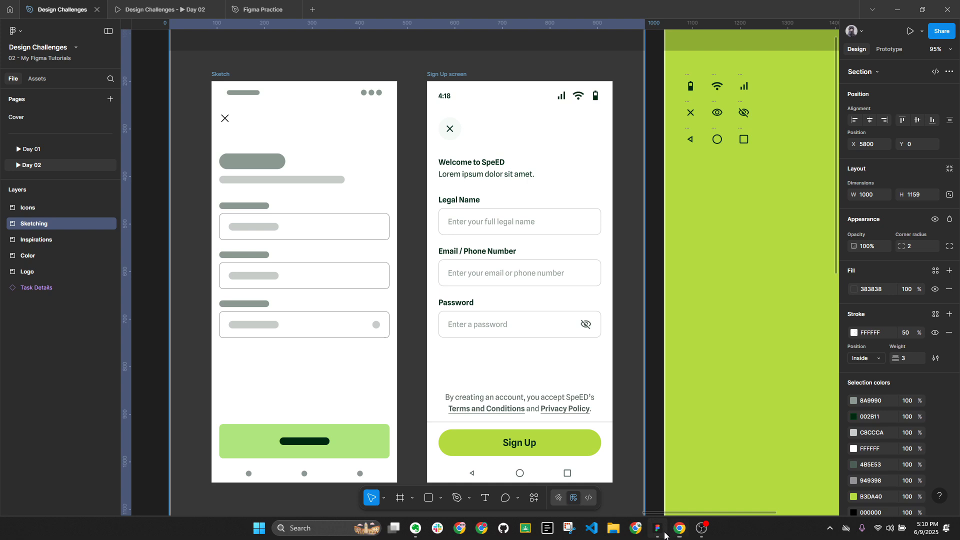
click(474, 167)
click(475, 210)
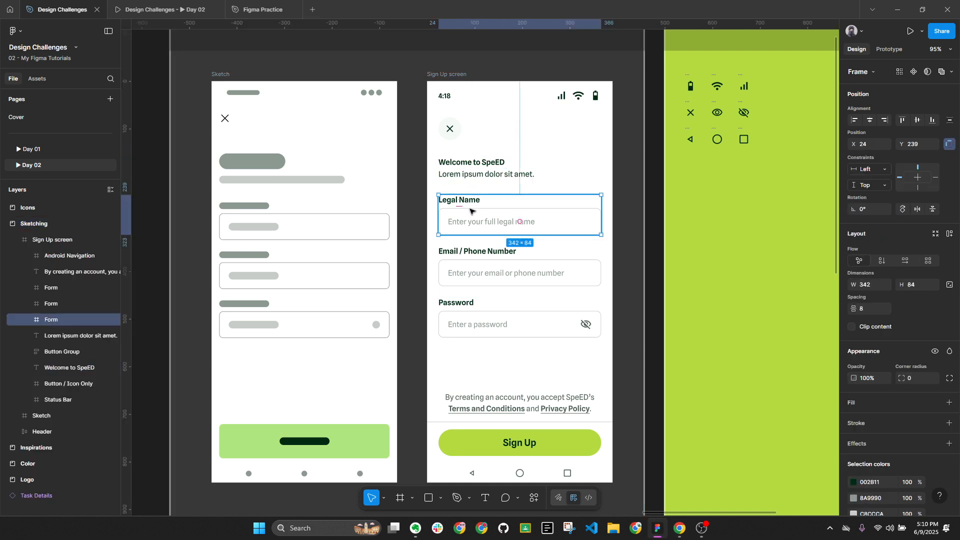
click(473, 163)
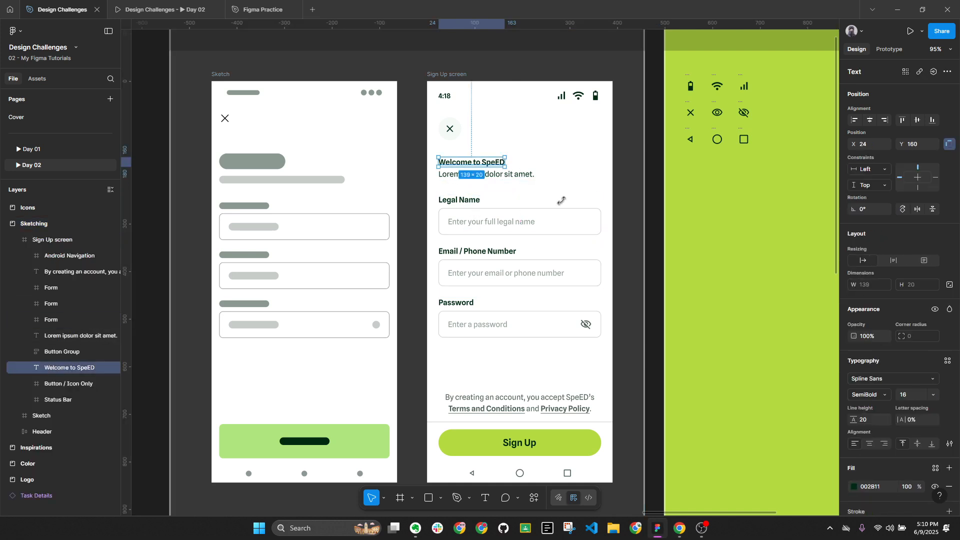
click(912, 398)
text(20)
key(Return)
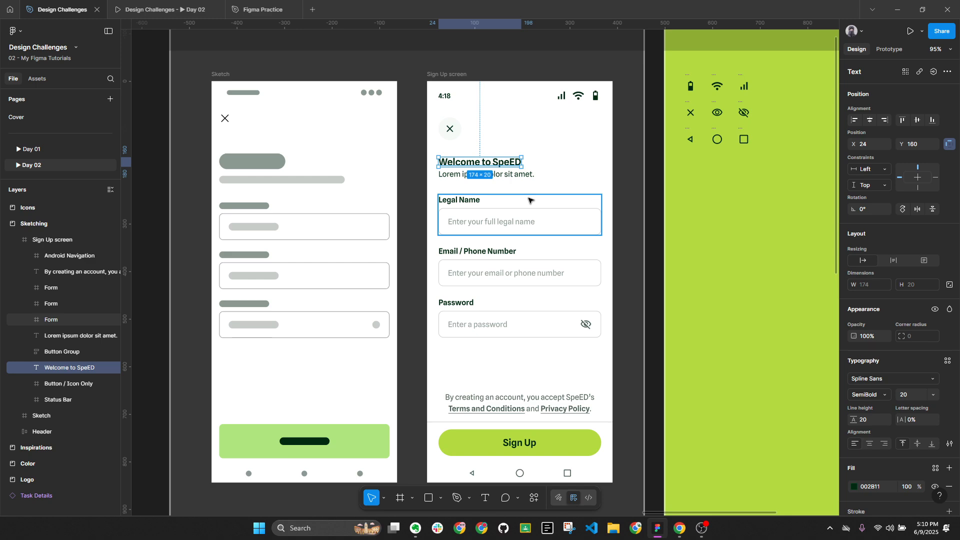
click(906, 394)
text(24)
key(Return)
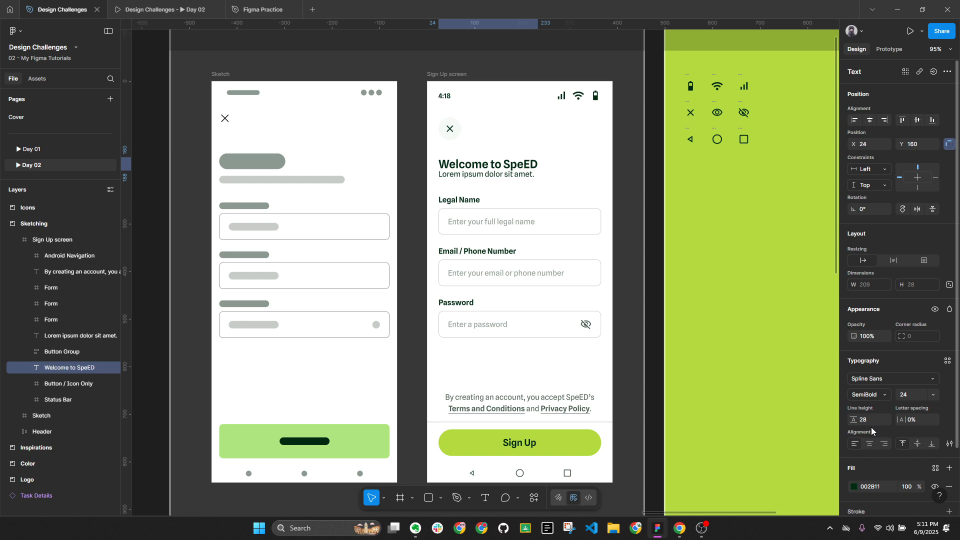
key(Return)
Move the Lorem ipsum subtitle down below the larger heading
scroll(493, 170, up, 5)
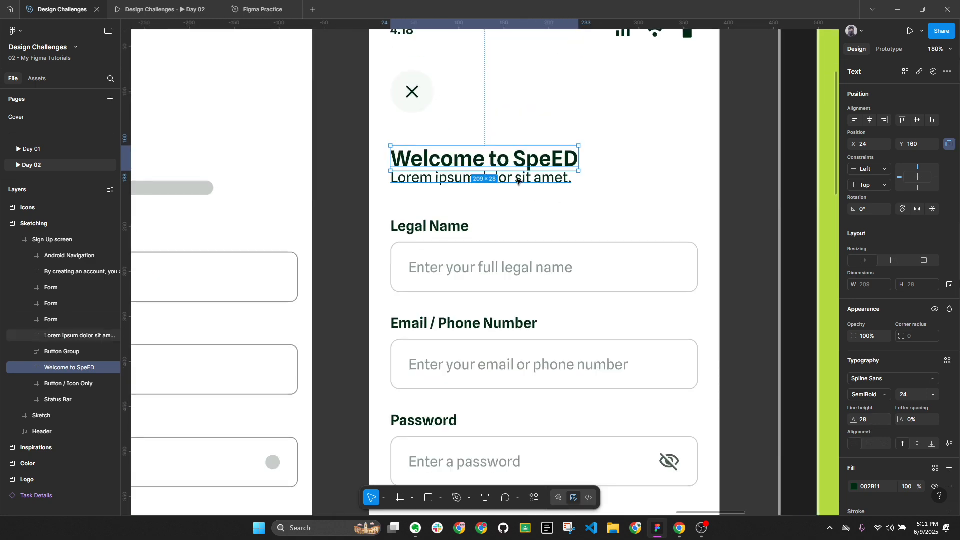
click(496, 176)
drag(496, 176, 496, 183)
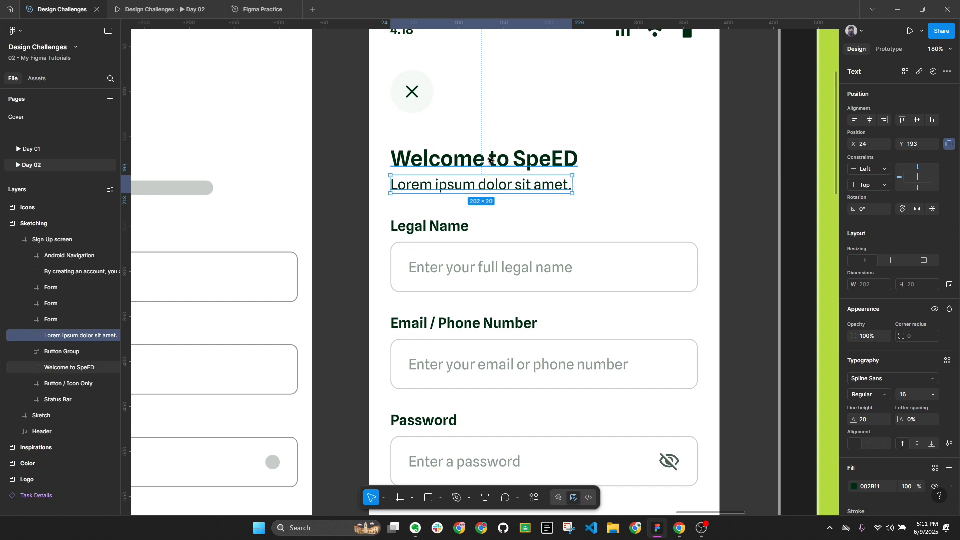
key(Down)
key(Down)
key(Down)
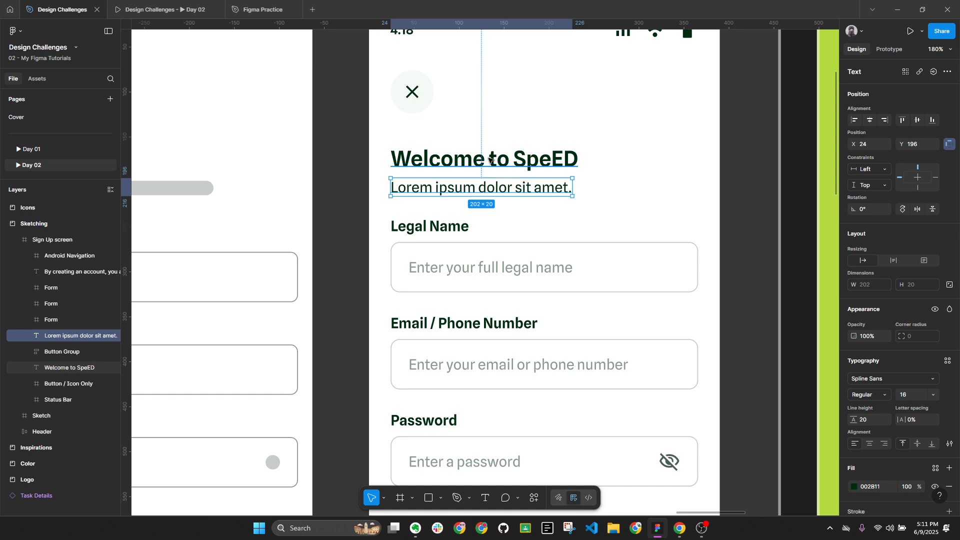
shift+click(490, 159)
scroll(492, 150, down, 2)
scroll(510, 116, up, 1)
Move the close button up to Y 68
click(421, 115)
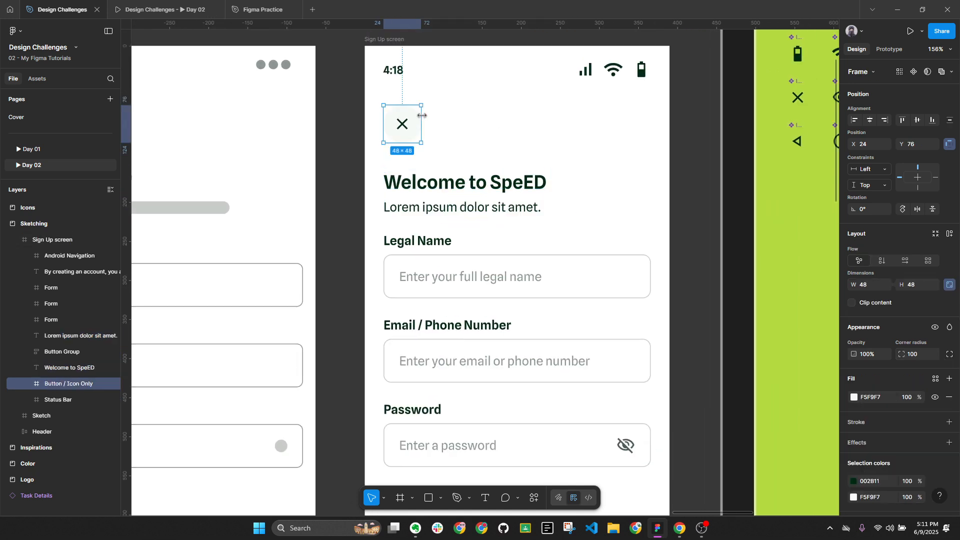
click(504, 80)
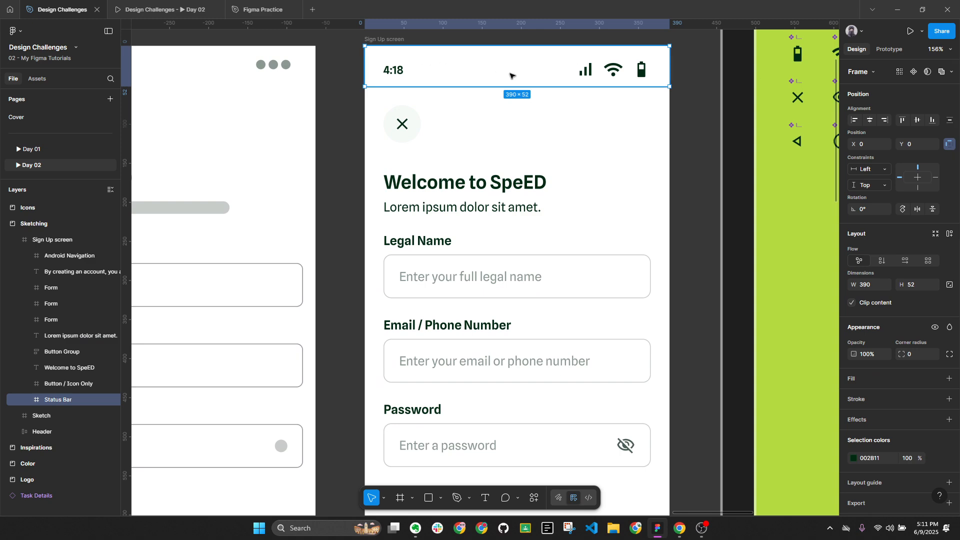
click(401, 124)
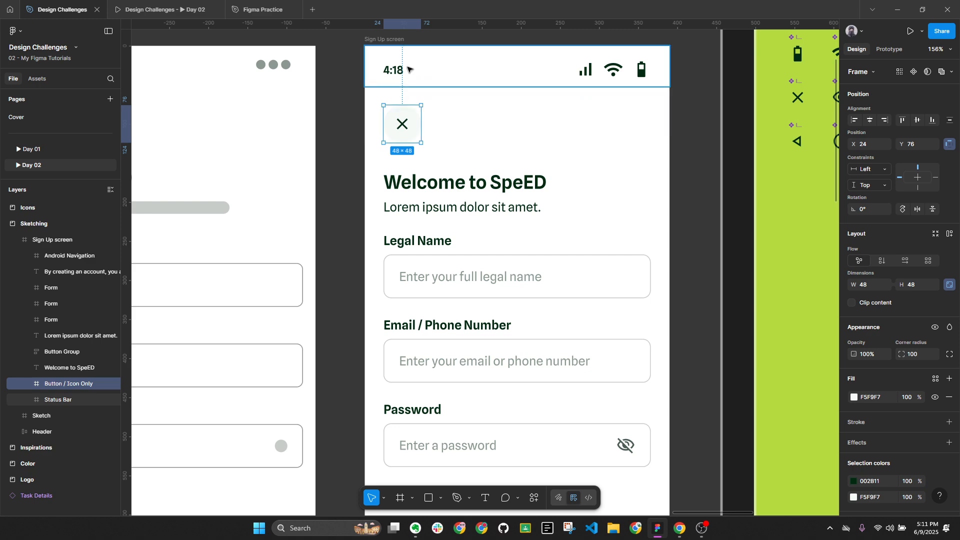
drag(403, 123, 409, 69)
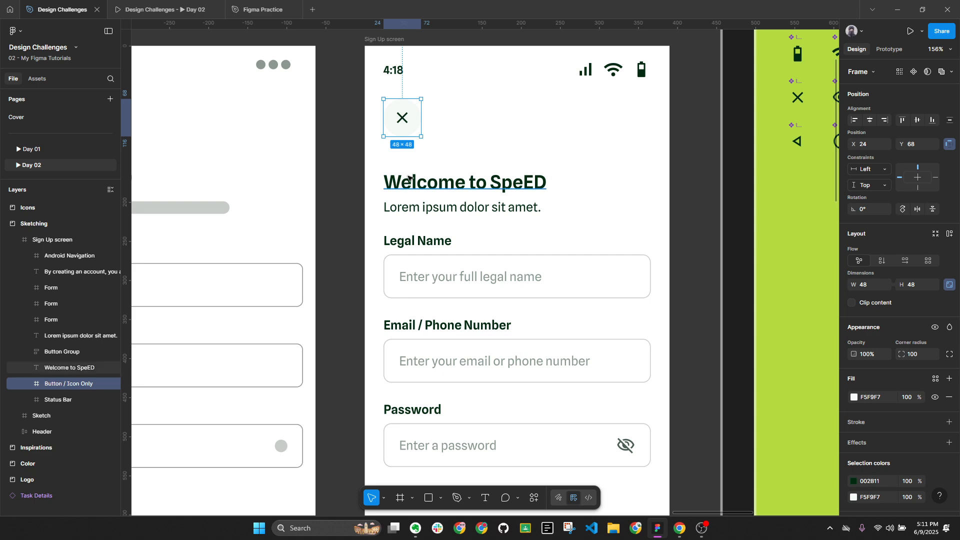
Nudge the heading and subtitle up to sit 28 below the close button
click(423, 184)
shift+click(419, 204)
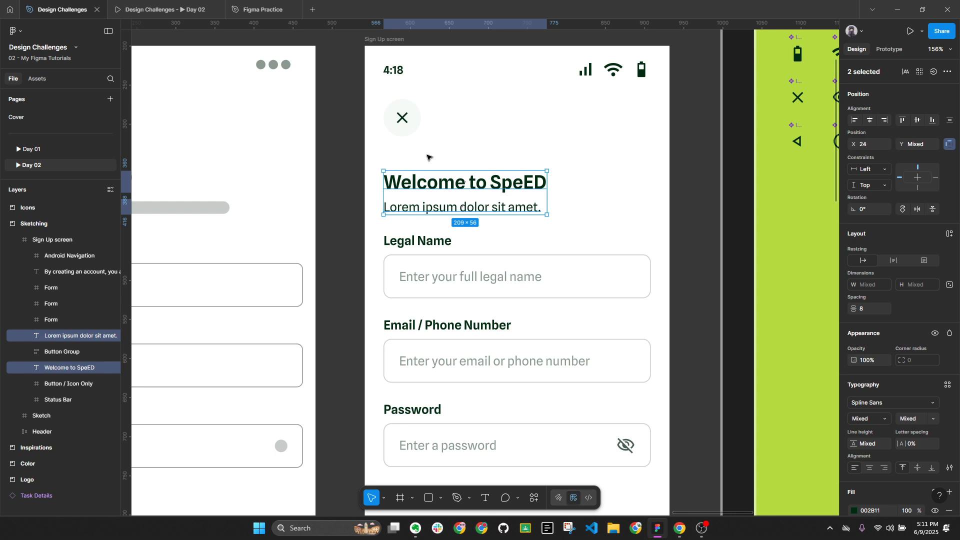
key(alt)
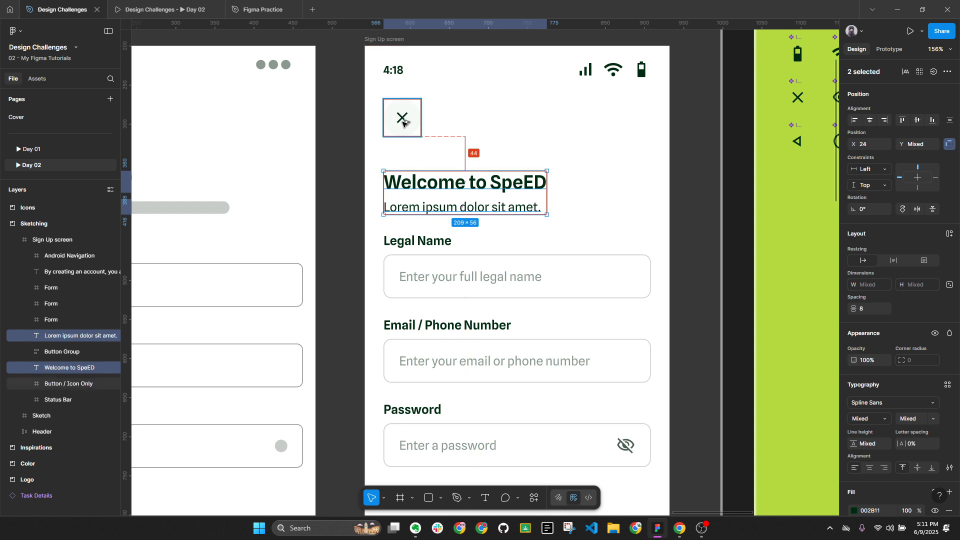
key(shift+Up)
key(shift+Up)
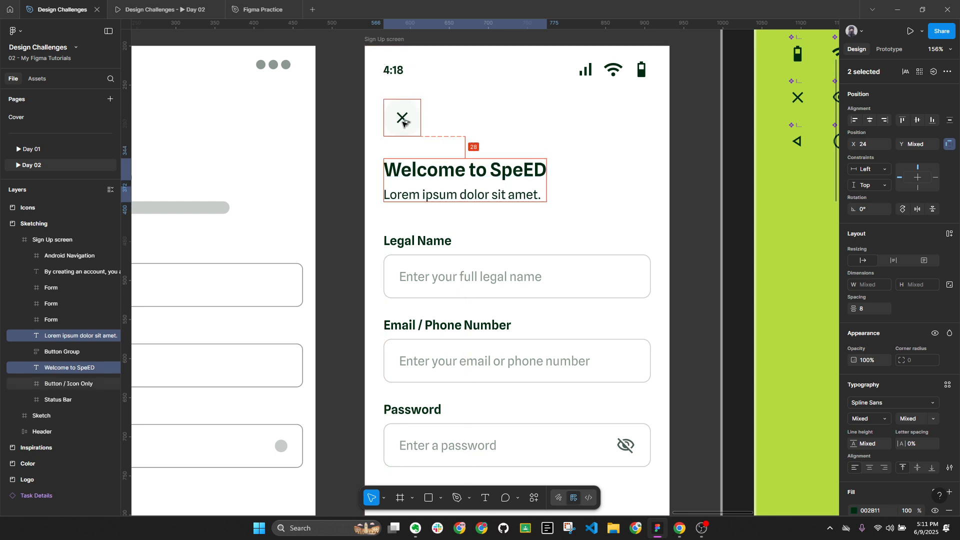
key(Up)
key(Up)
key(Up)
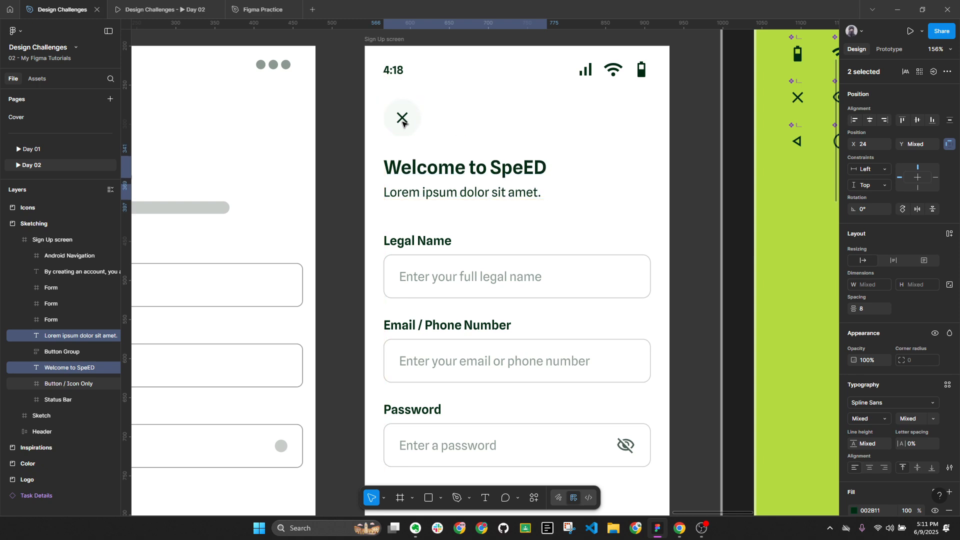
key(Up)
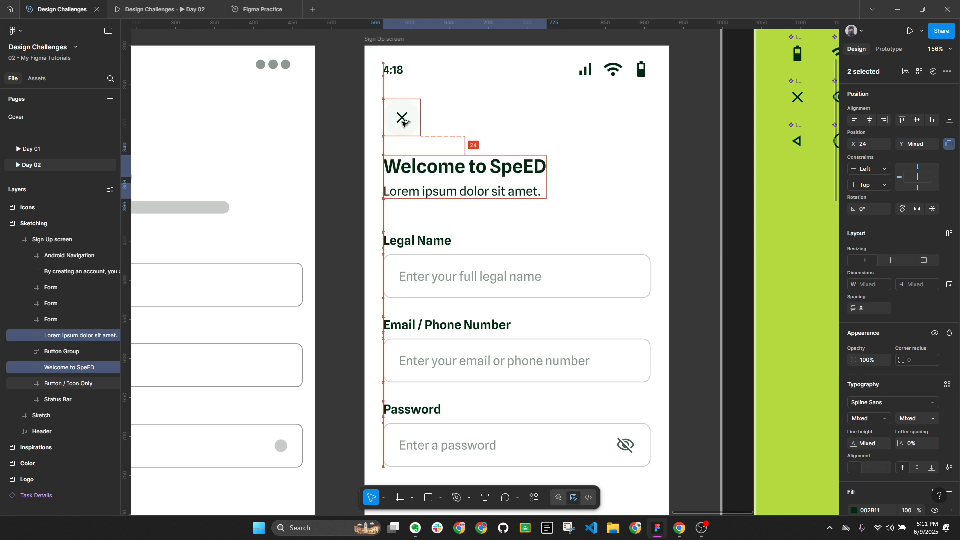
click(938, 51)
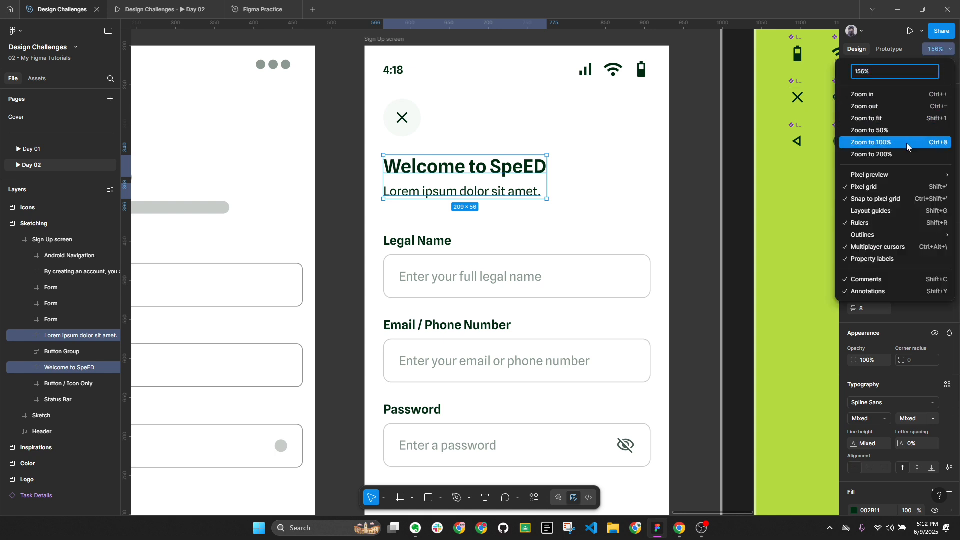
Fill the Lorem ipsum subtitle with the SECONDARY swatch colour 4B5E53 using the eyedropper
click(907, 143)
click(575, 217)
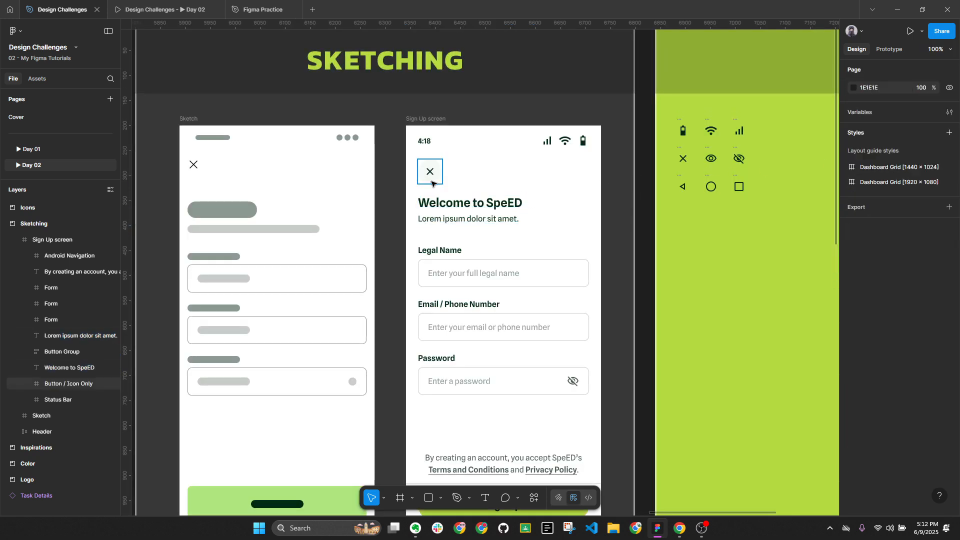
click(450, 202)
click(508, 220)
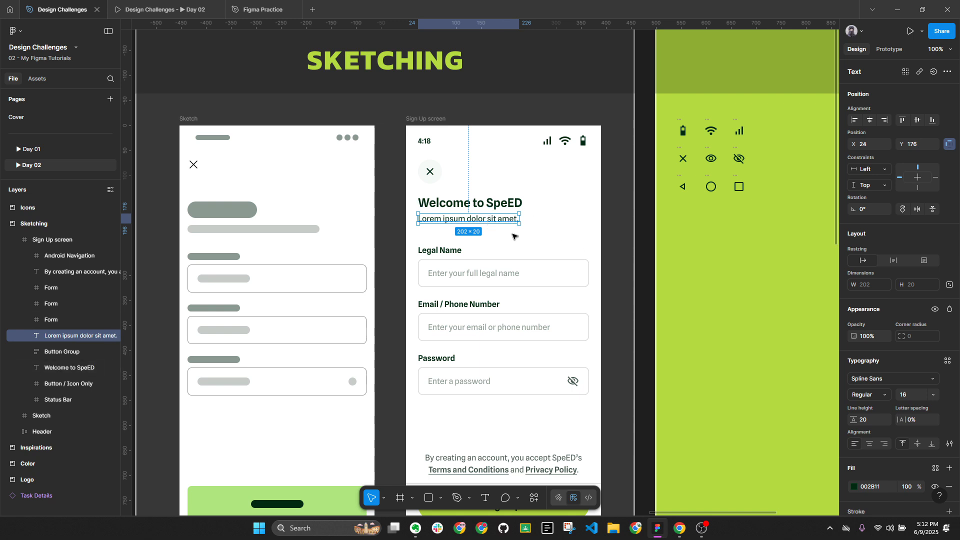
key(i)
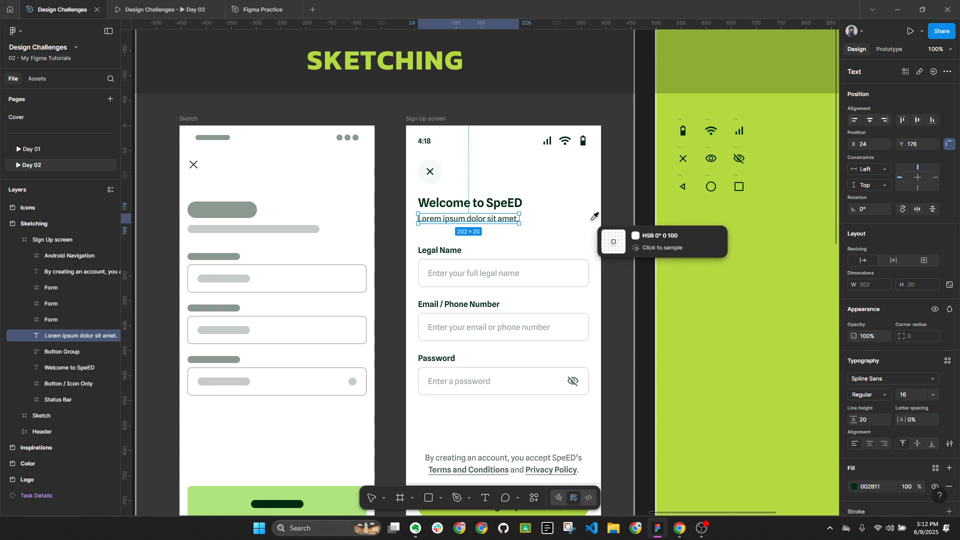
scroll(596, 215, down, 8)
scroll(150, 251, up, 8)
scroll(311, 254, down, 2)
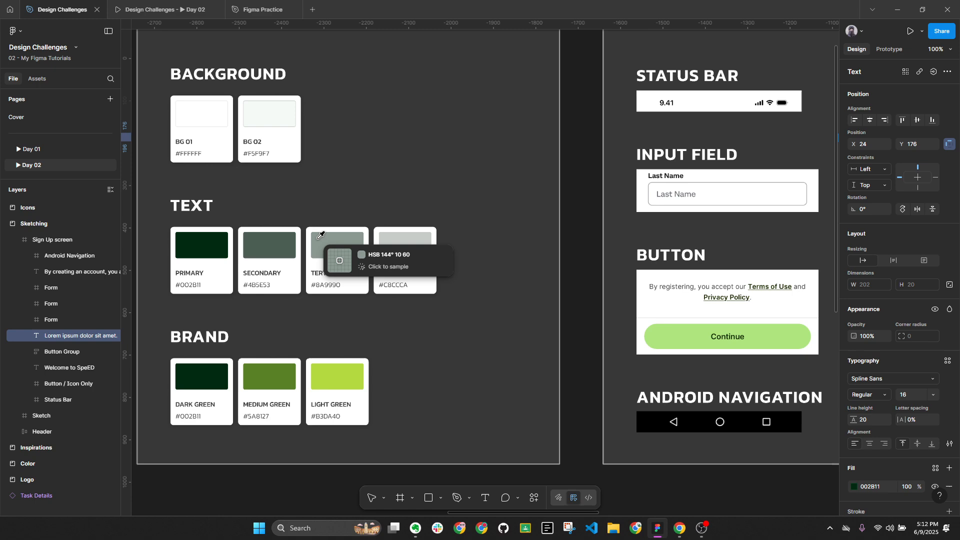
click(288, 244)
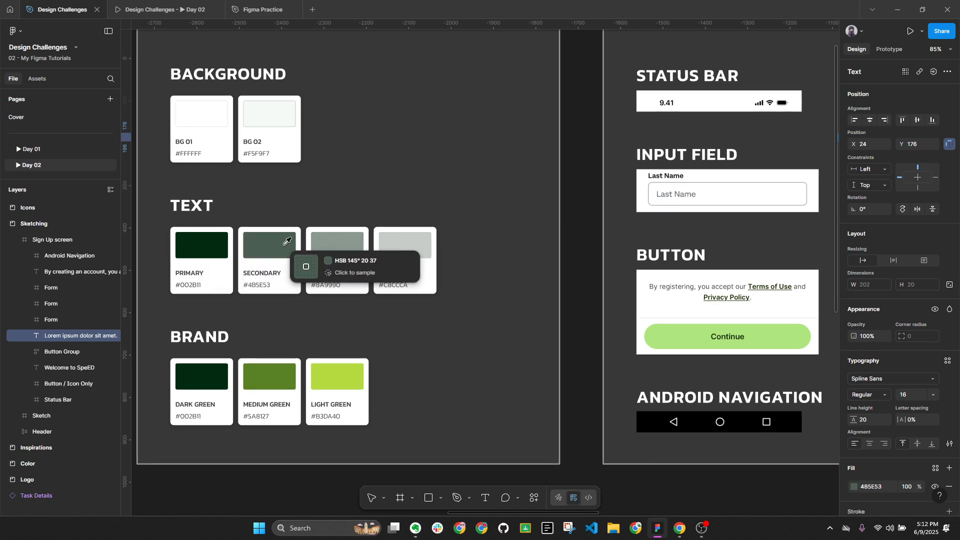
Bring the Sign Up screen back into view at 100% zoom and reselect the heading
scroll(287, 260, down, 3)
scroll(611, 247, down, 1)
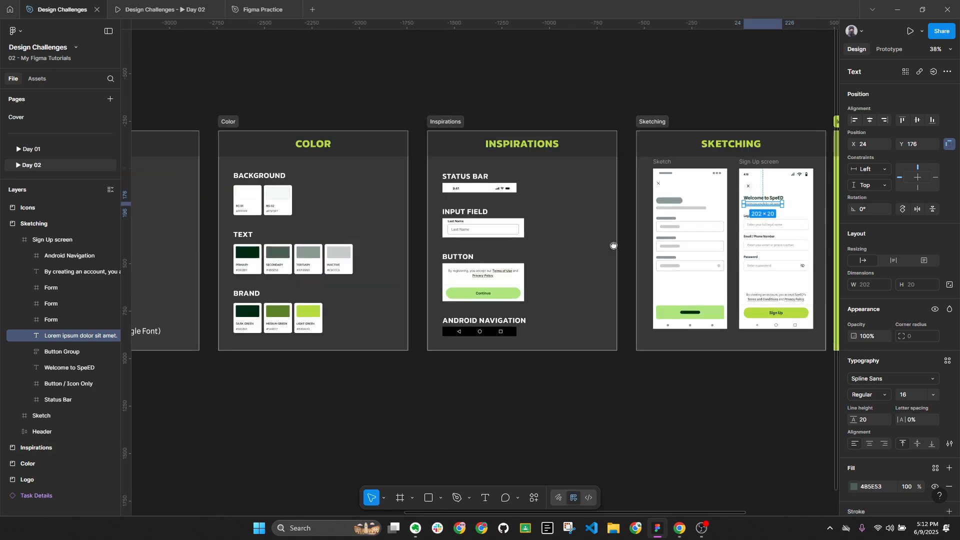
scroll(611, 246, right, 5)
scroll(600, 210, up, 5)
key(Escape)
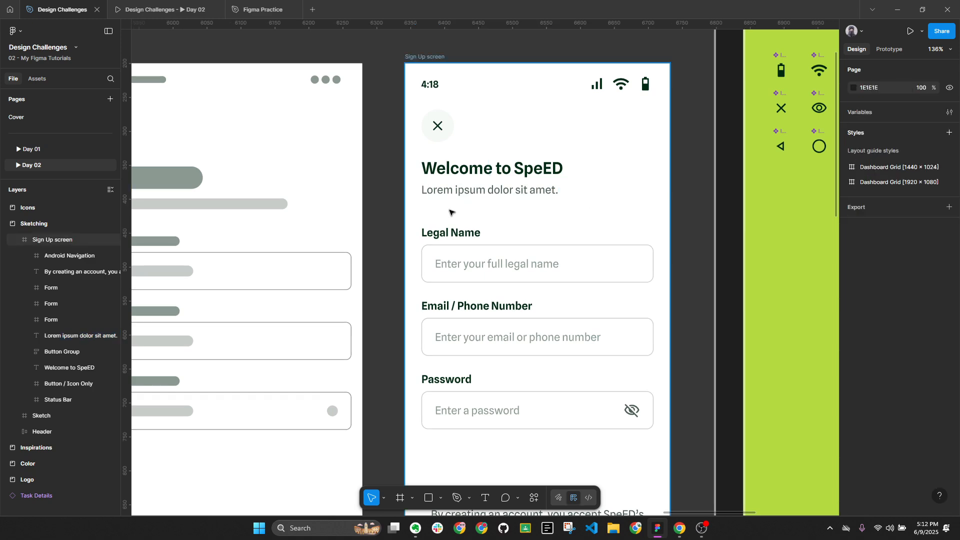
scroll(540, 208, down, 2)
click(944, 50)
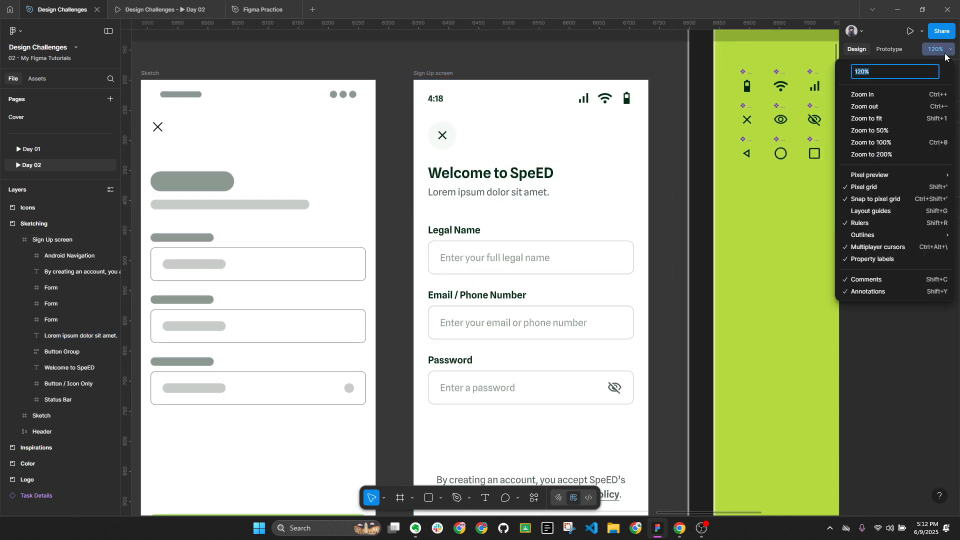
click(908, 140)
click(473, 195)
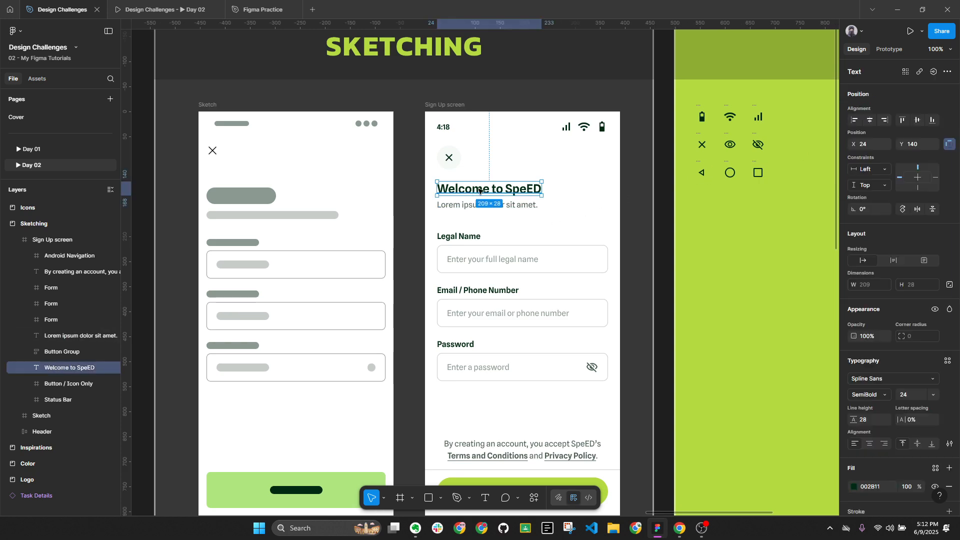
Set the Welcome to SpeED heading's font size to 30, trying 32 first
click(906, 397)
text(32)
key(Return)
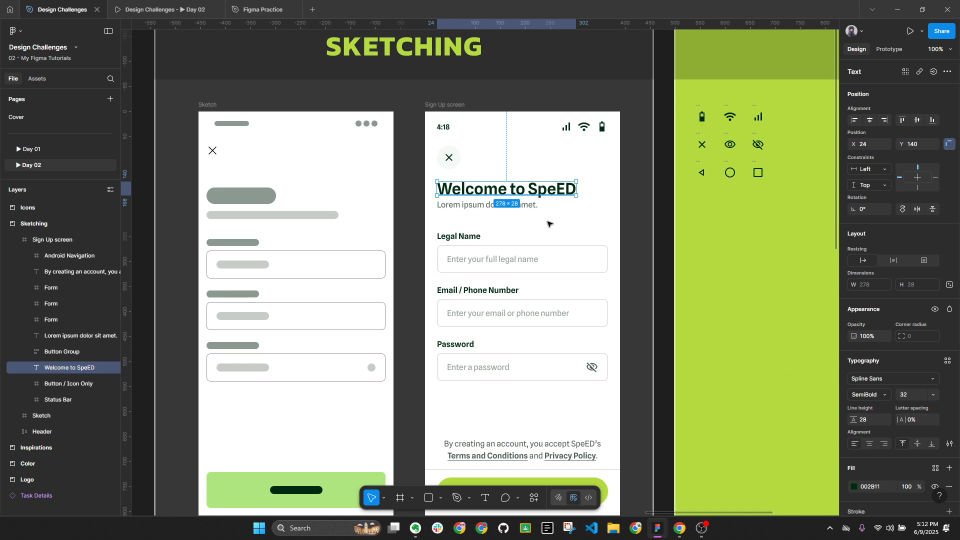
text(3)
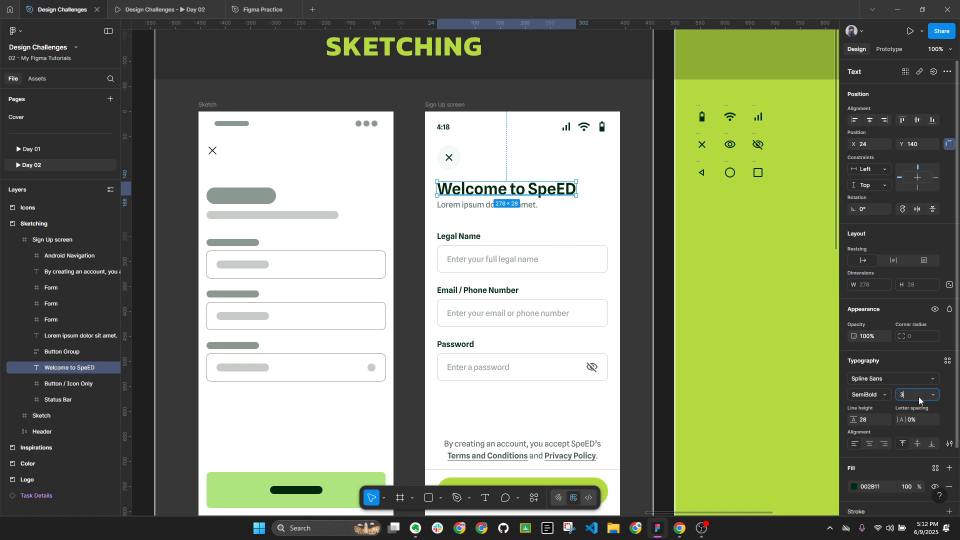
text(0)
key(Return)
key(Escape)
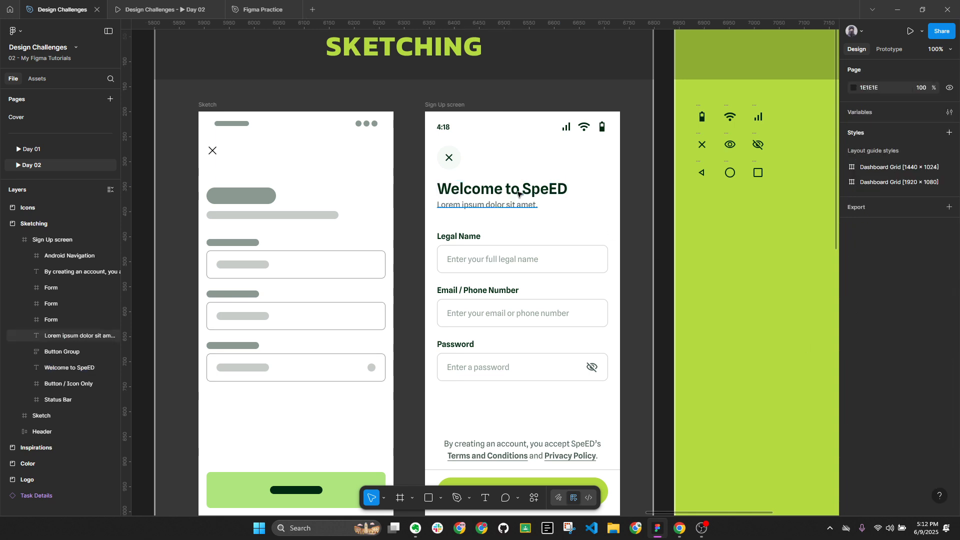
Nudge the Lorem ipsum supporting text down 4 px, checking its gap below the heading
click(518, 194)
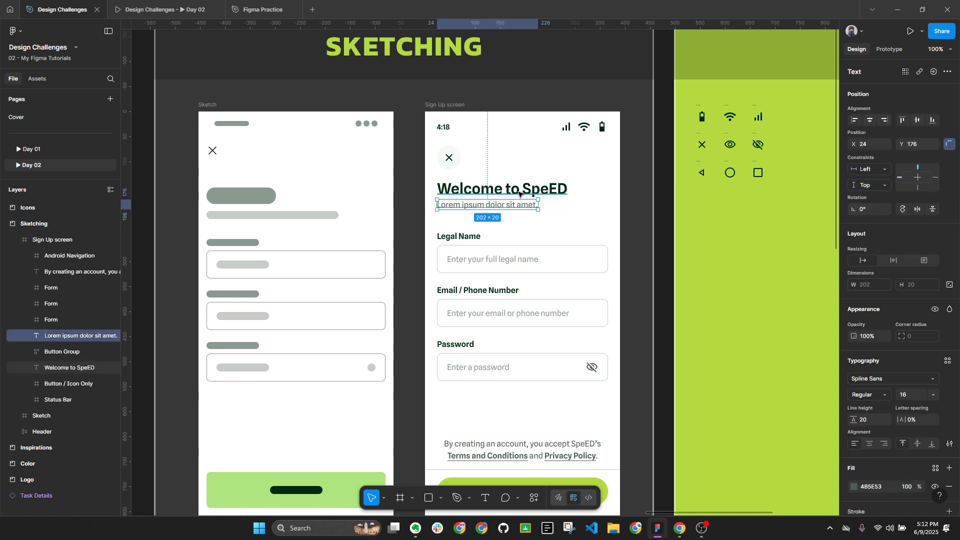
key(alt+l)
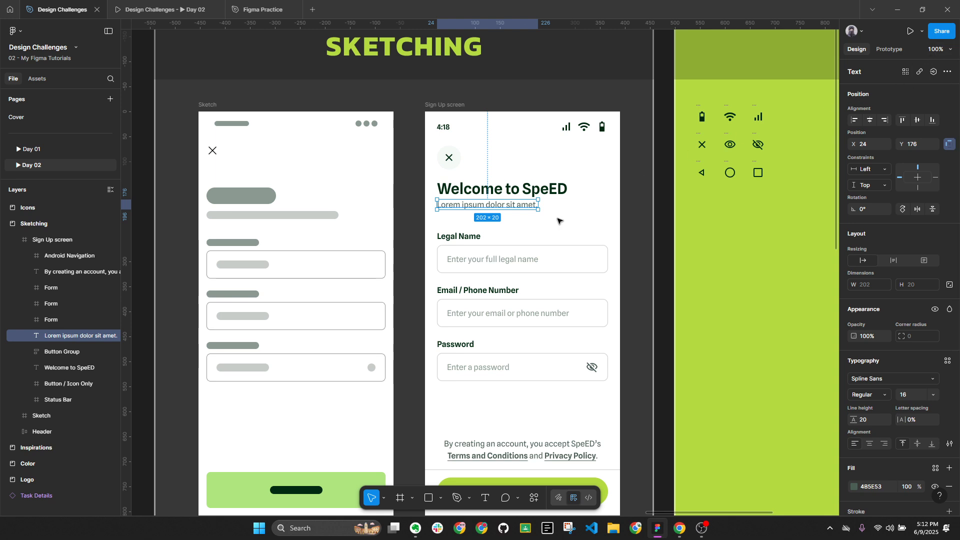
key(Down)
key(Down)
key(Down)
key(Down)
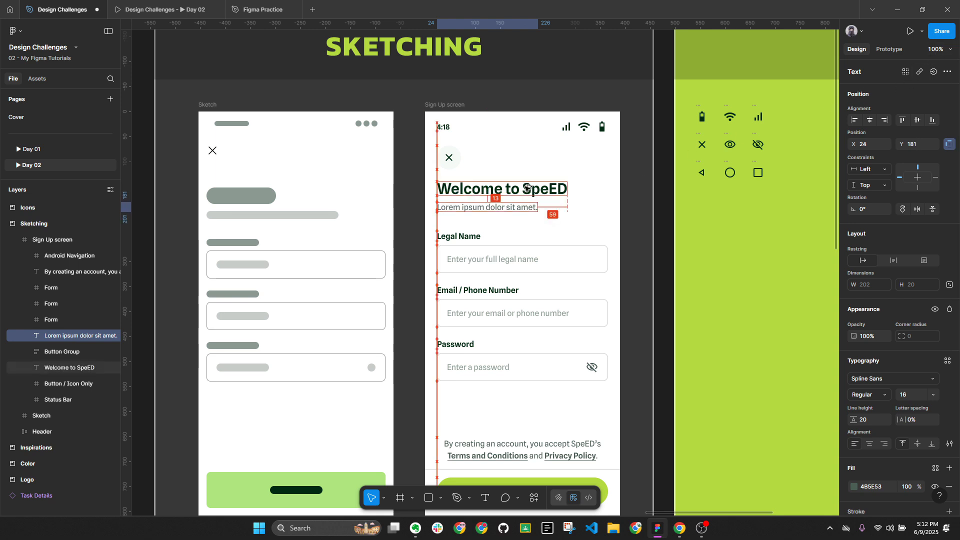
key(alt+l)
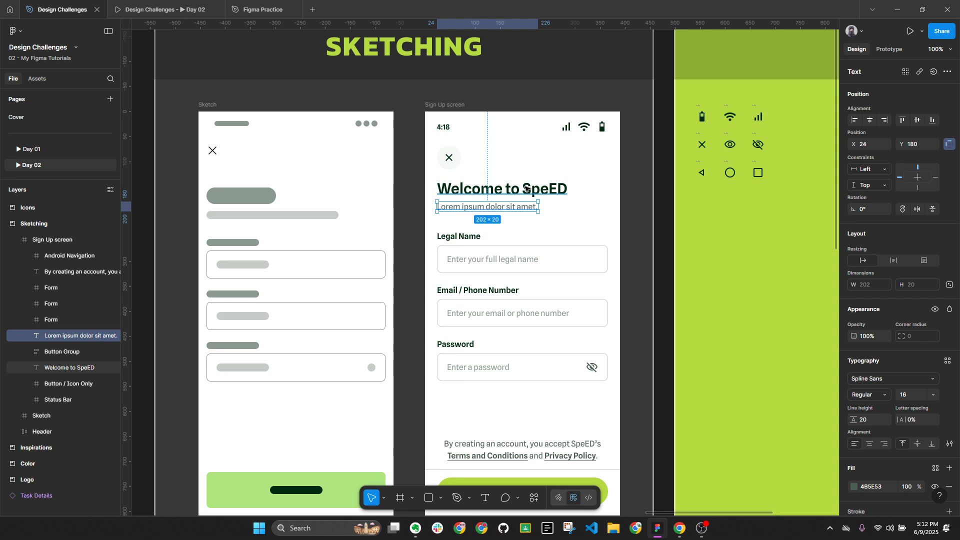
key(alt)
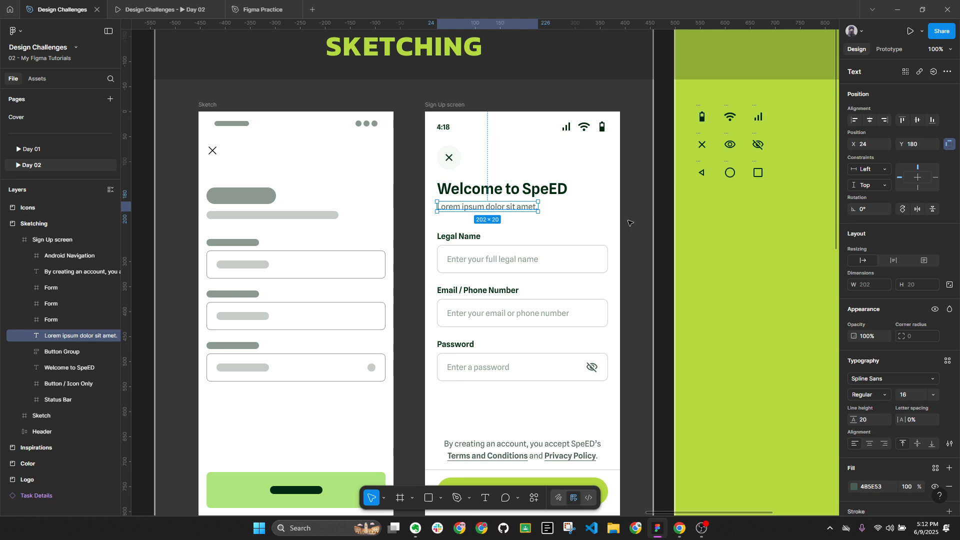
click(640, 233)
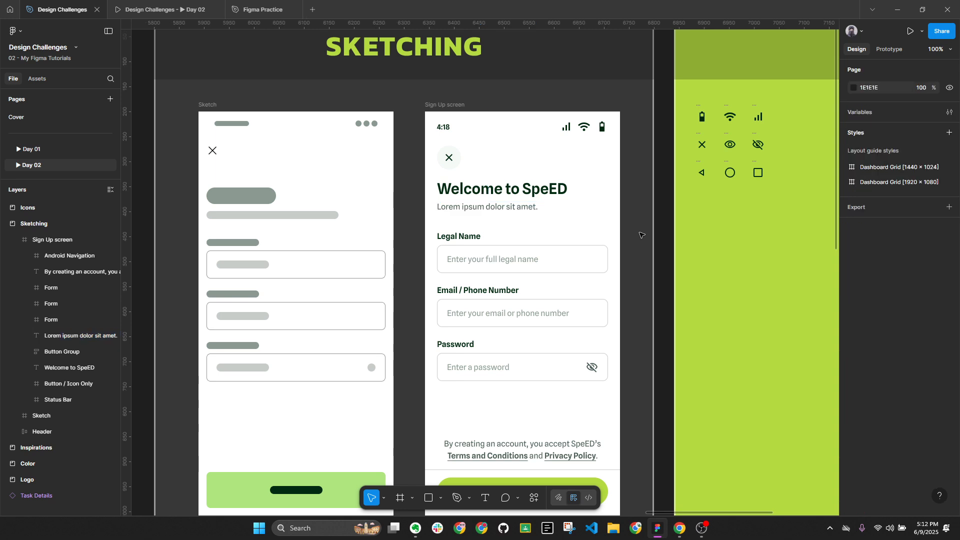
click(518, 212)
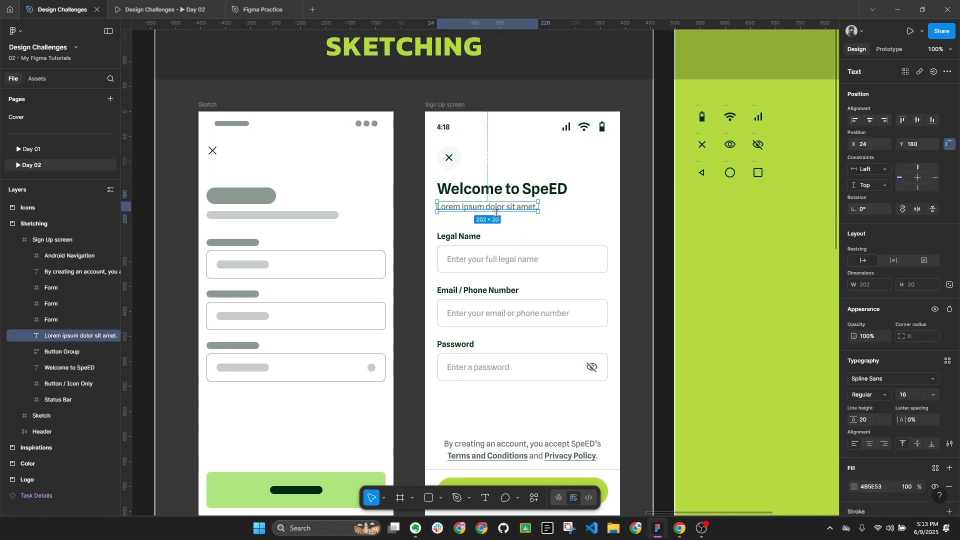
drag(496, 212, 498, 209)
key(ctrl+z)
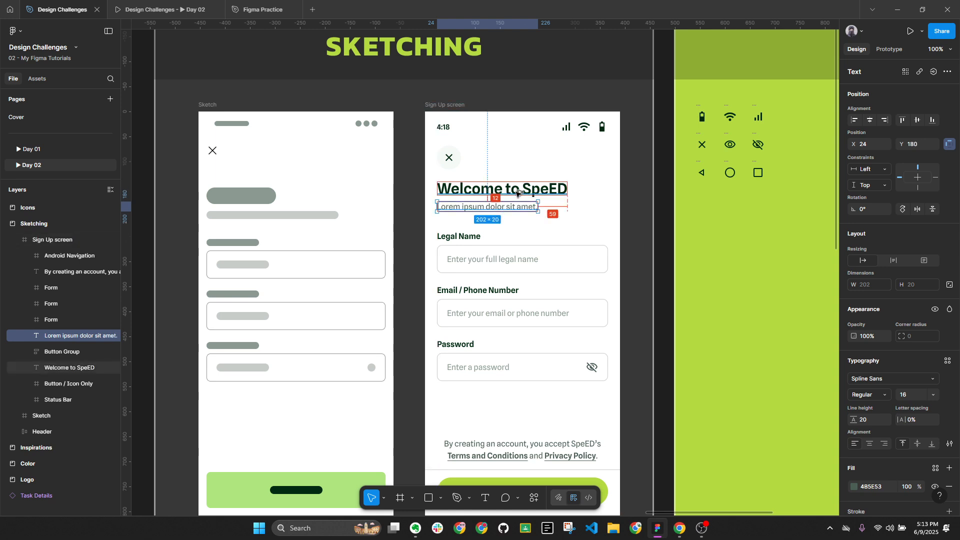
Move the Legal Name, Email and Password fields up 16 px toward the supporting text
click(461, 257)
shift+click(476, 310)
shift+click(481, 362)
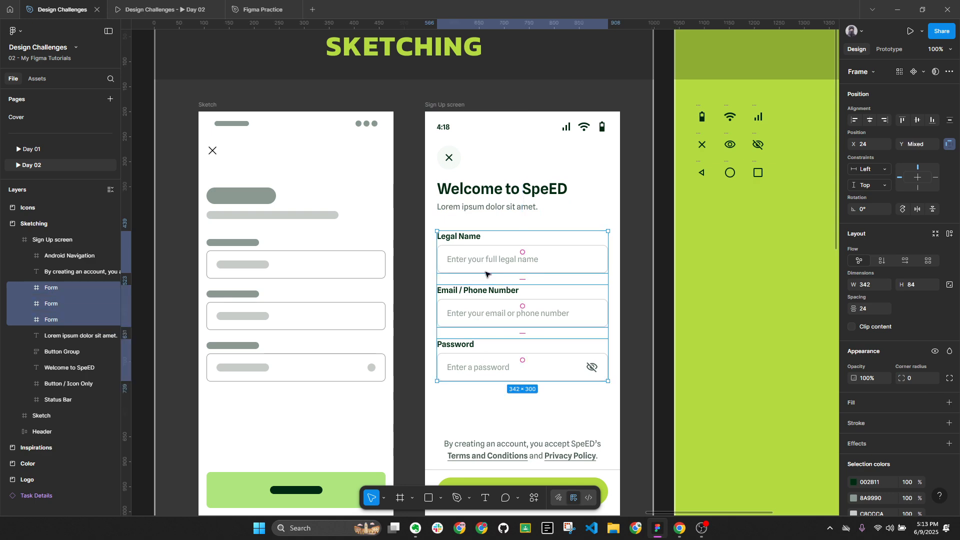
key(alt+l)
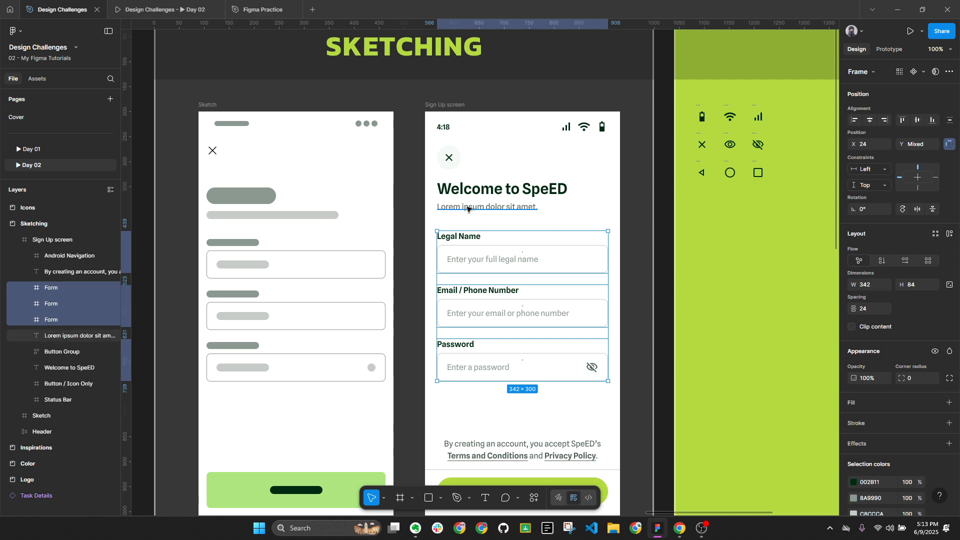
mouse_move(469, 206)
key(shift+Up)
key(Up)
key(Up)
key(Up)
key(Up)
key(Up)
key(Up)
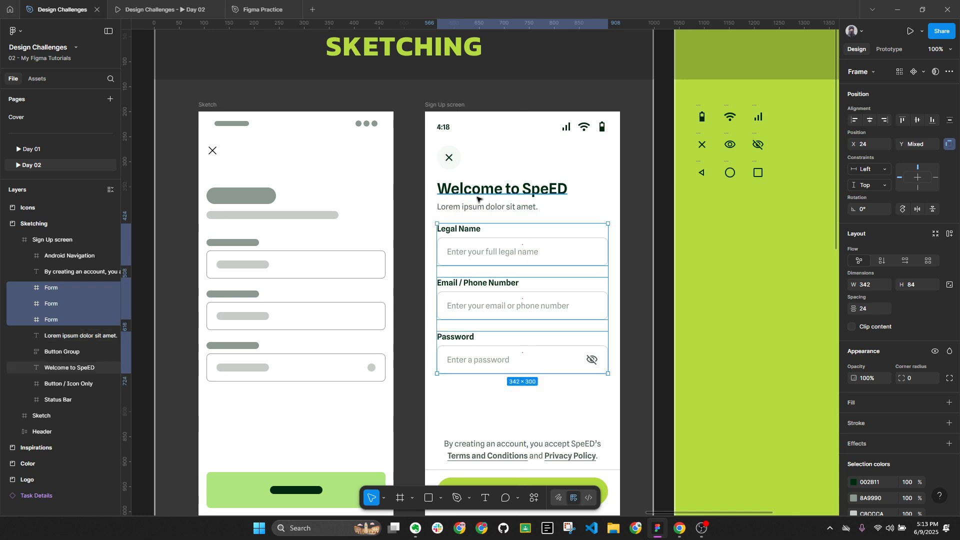
click(479, 193)
shift+click(489, 208)
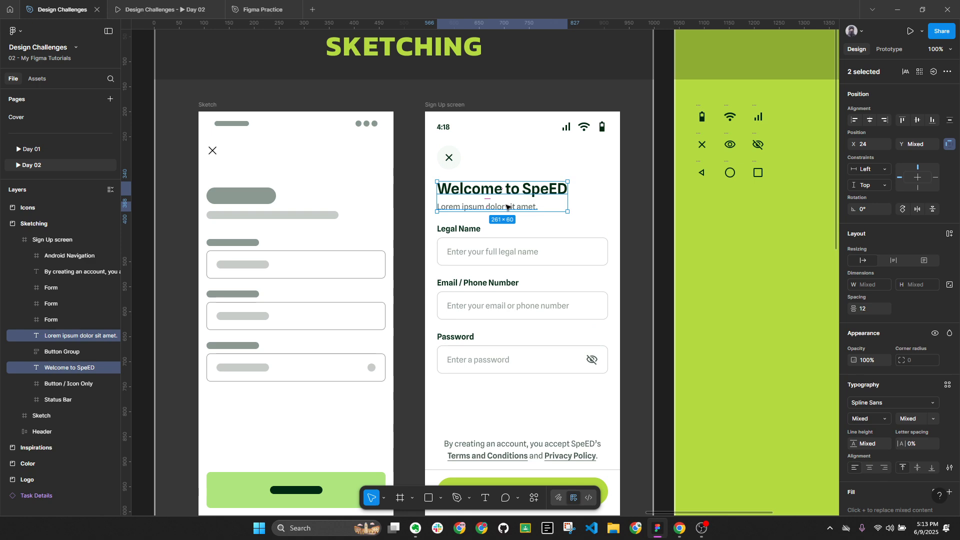
Wrap the heading and supporting text in a 342 px frame named 'Heading & Supporting text'
right_click(490, 192)
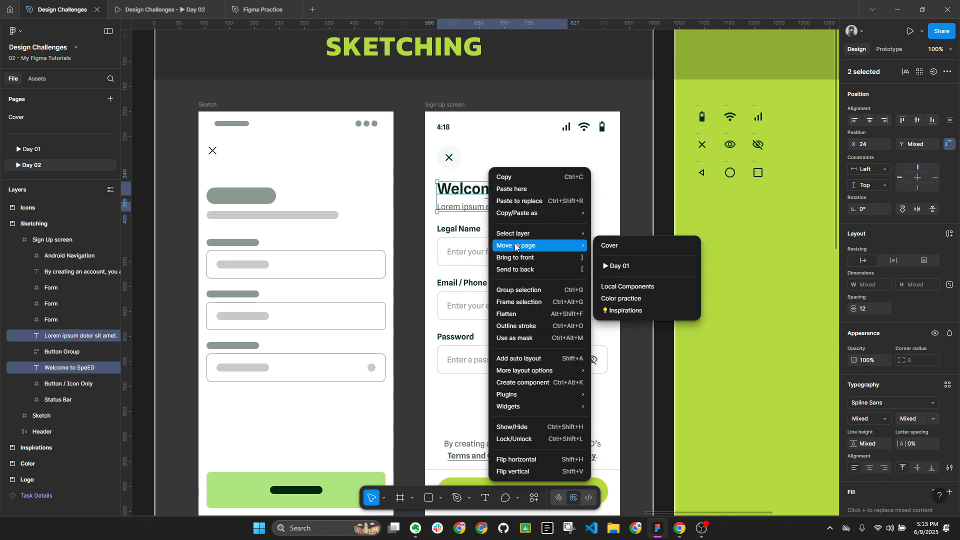
click(519, 302)
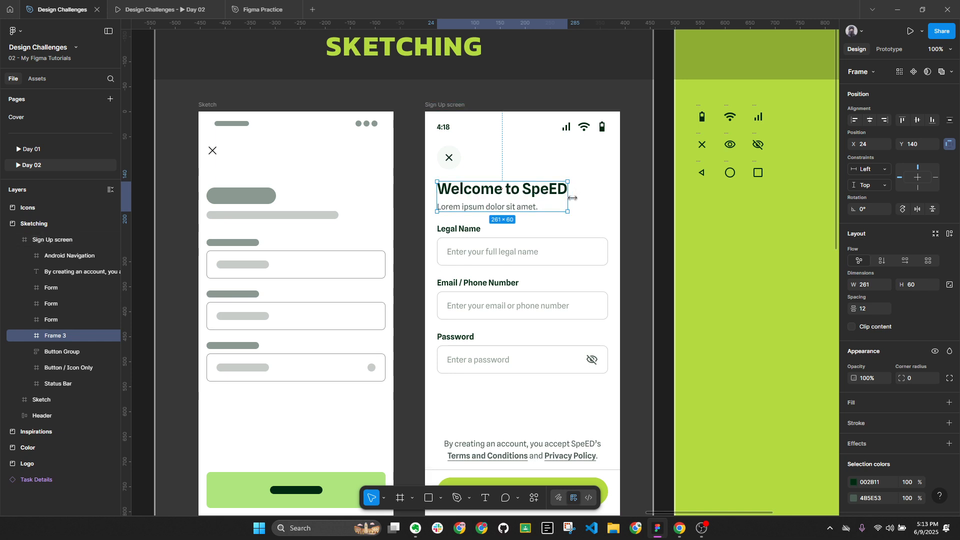
drag(568, 199, 607, 198)
double_click(68, 337)
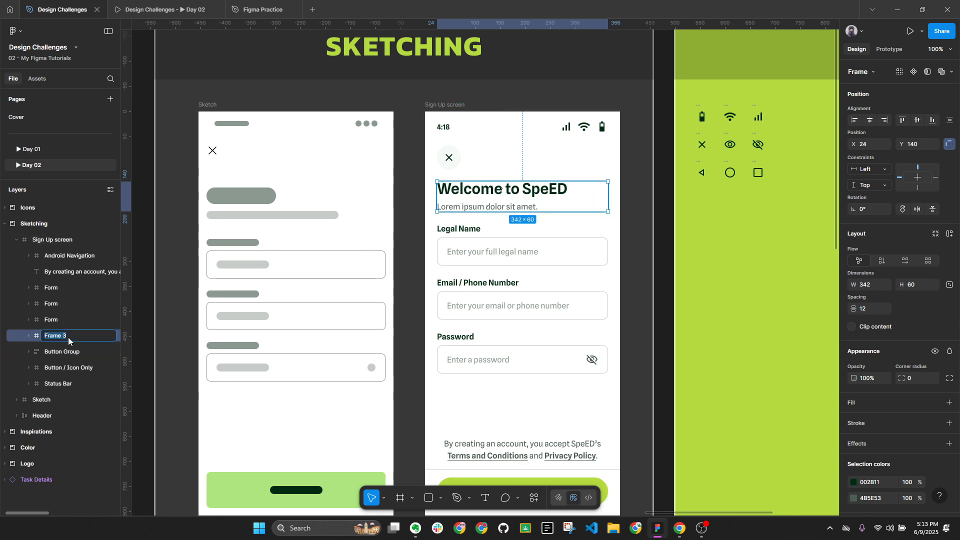
text(Headn)
key(BackSpace)
text(ing & Supporting text)
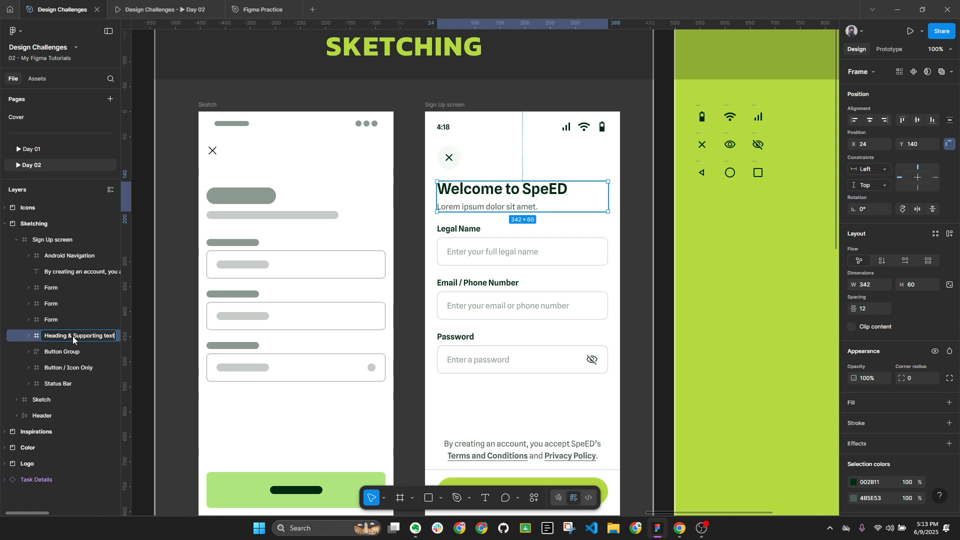
key(Return)
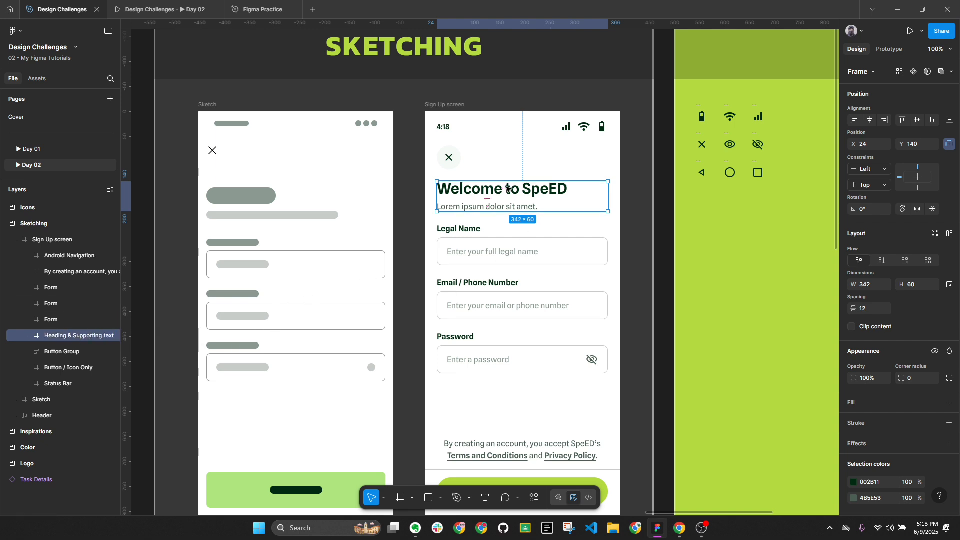
Wrap the Legal Name, Email / Phone and Password fields in a frame named Form
click(497, 251)
shift+click(470, 292)
shift+click(471, 345)
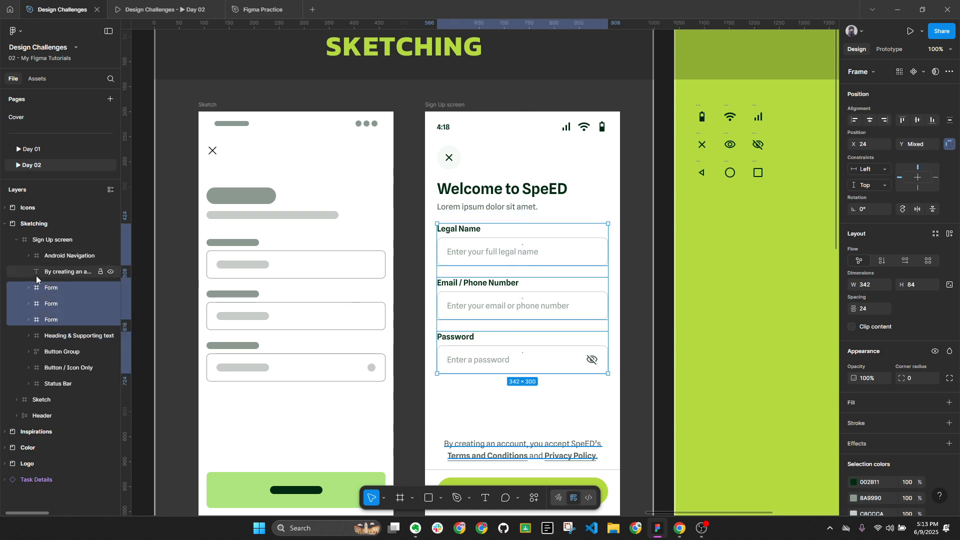
right_click(48, 294)
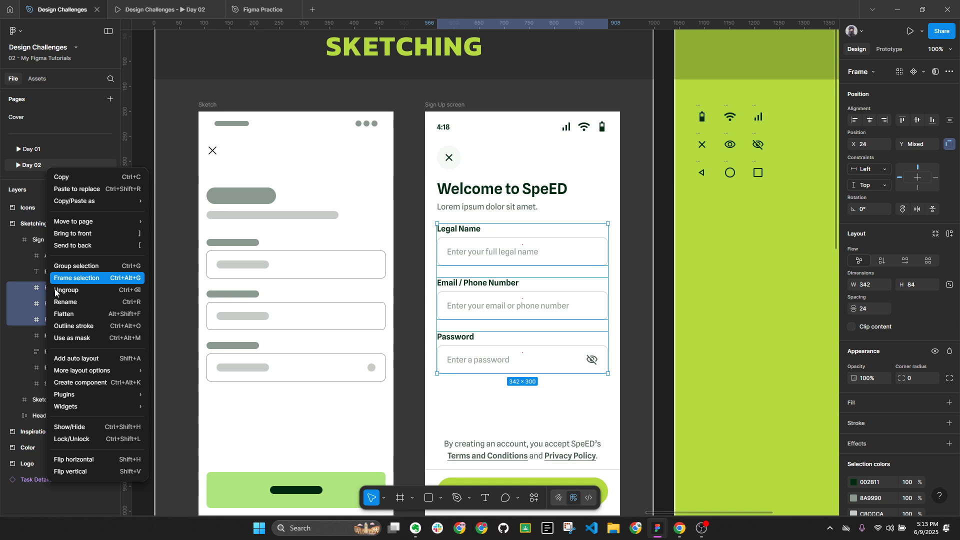
click(57, 280)
double_click(53, 288)
text(Form)
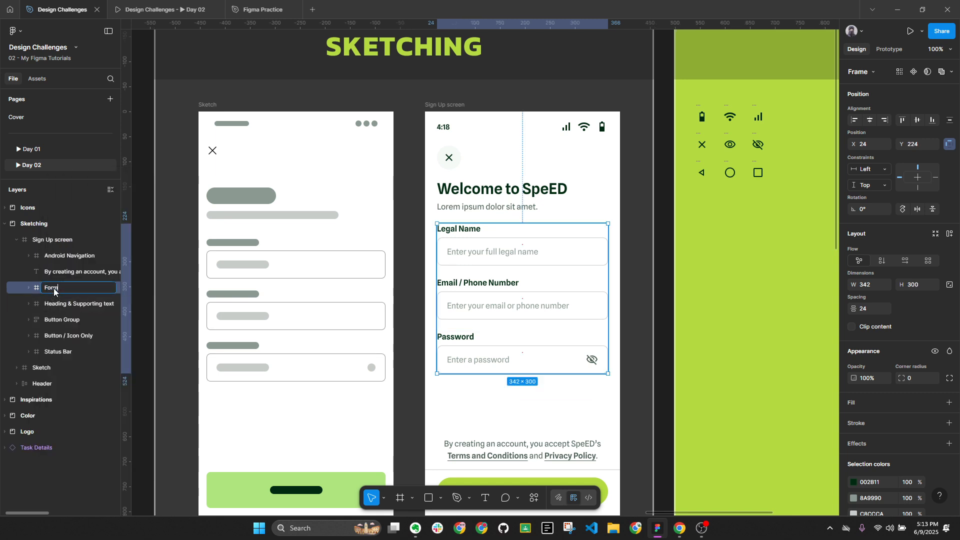
key(Return)
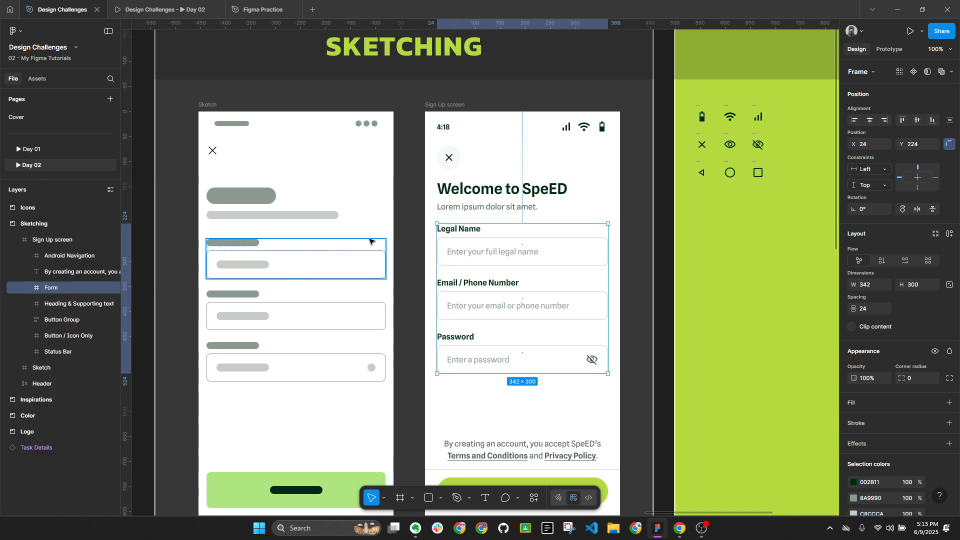
Wrap the account terms text and Sign Up button group in a frame named Buttons
click(546, 453)
scroll(545, 453, down, 2)
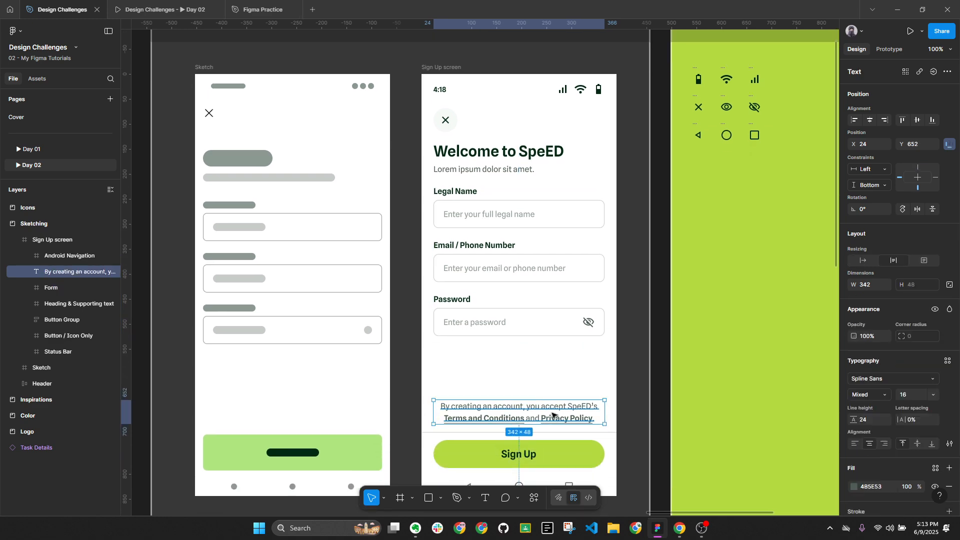
shift+click(557, 455)
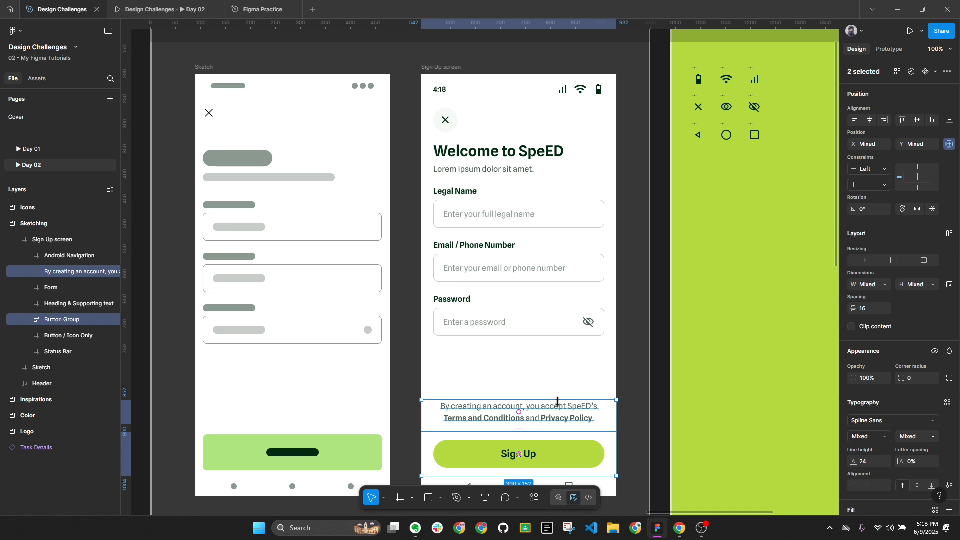
right_click(78, 272)
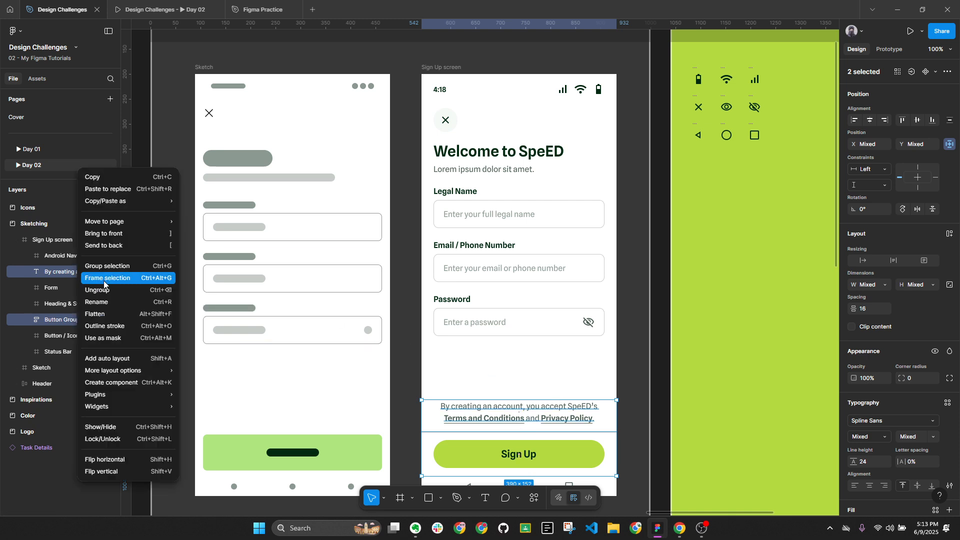
click(104, 278)
double_click(64, 271)
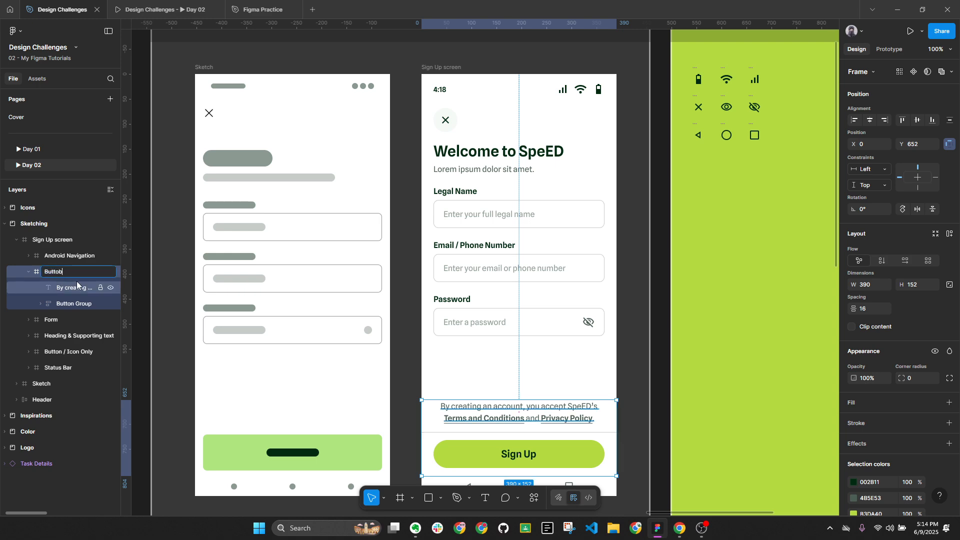
text(Buttons)
key(Return)
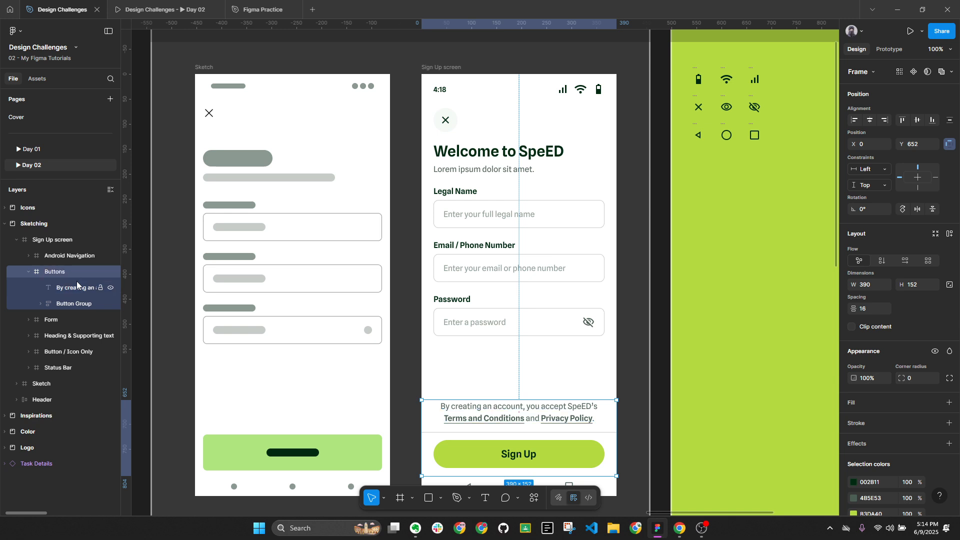
key(alt+l)
Nudge the Form frame down 8 px so it sits 32 px below the heading group
click(507, 169)
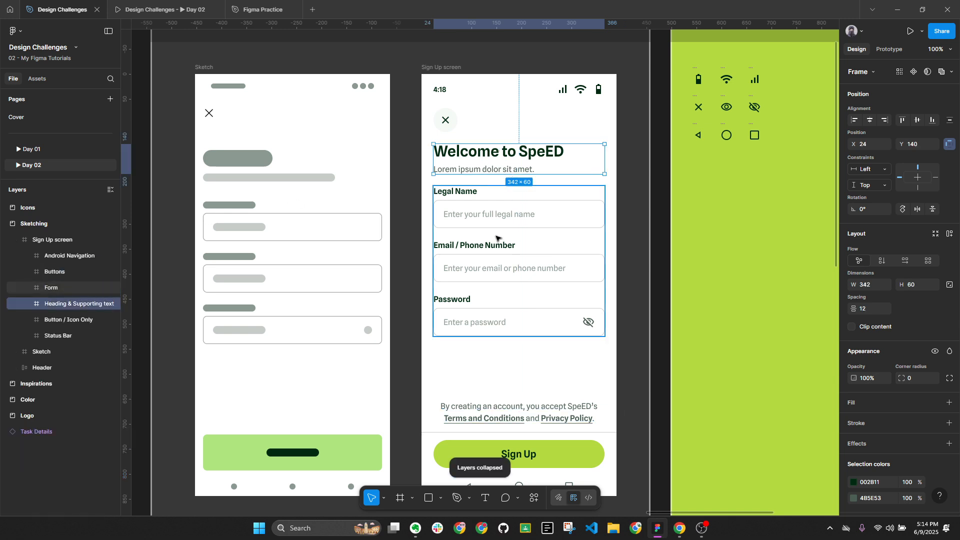
shift+click(505, 235)
shift+click(523, 403)
click(494, 158)
shift+click(481, 235)
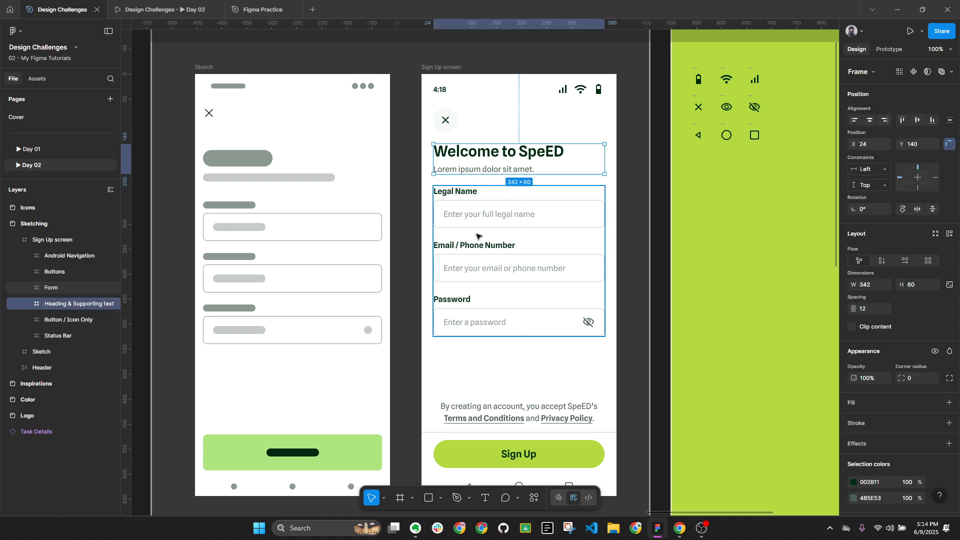
key(alt+l)
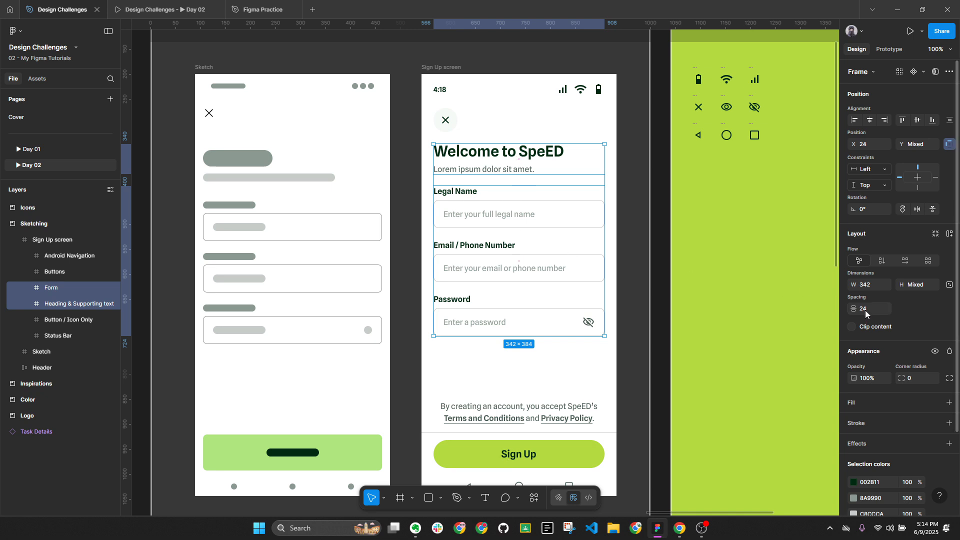
shift+click(506, 165)
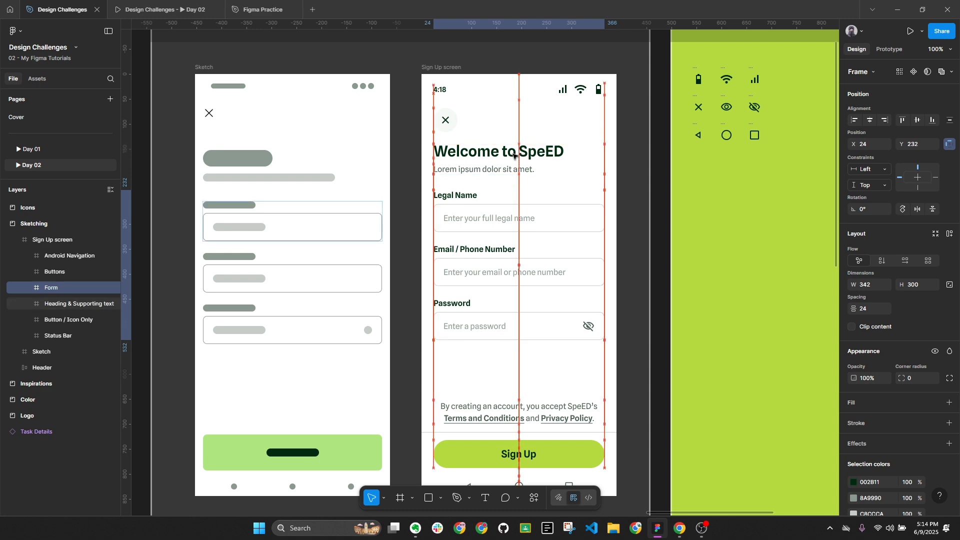
key(Down)
key(Down)
key(Down)
key(Down)
key(Down)
key(Down)
key(Down)
key(Down)
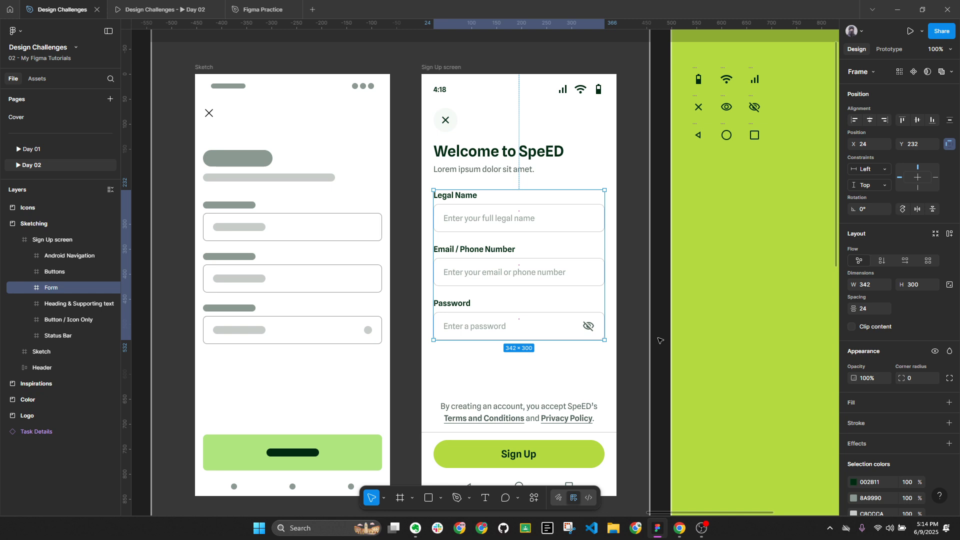
key(alt)
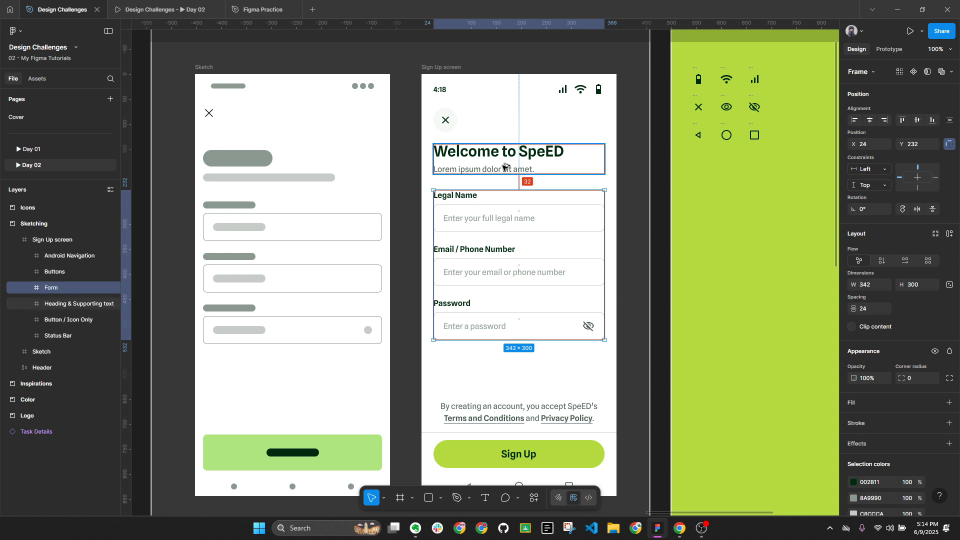
Fit the whole Sign Up screen in view, then switch to the Mobbin references
click(521, 423)
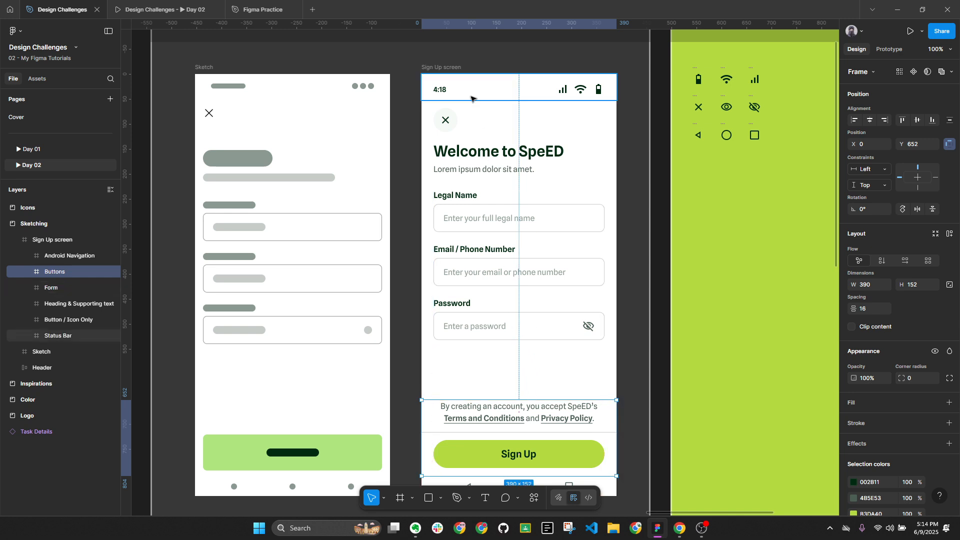
key(shift+Return)
key(shift+2)
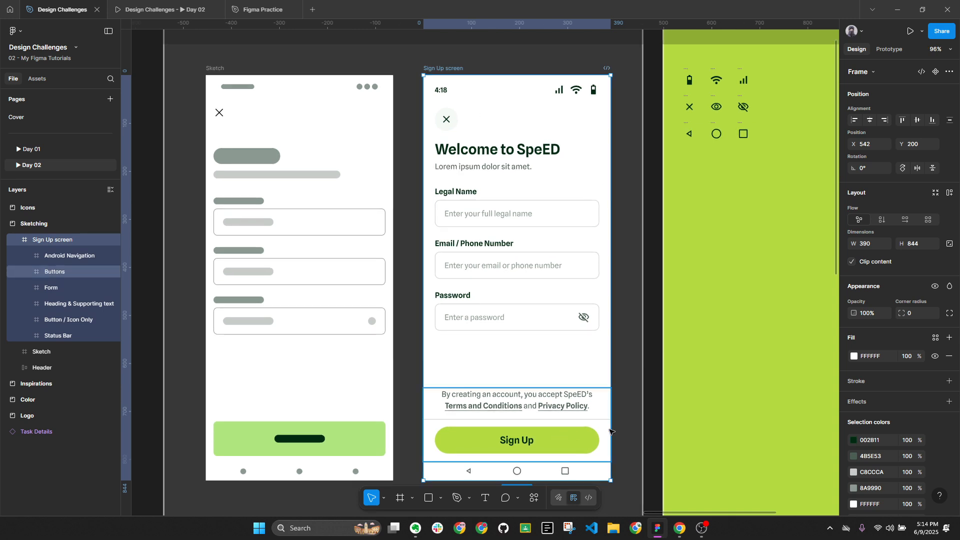
click(679, 528)
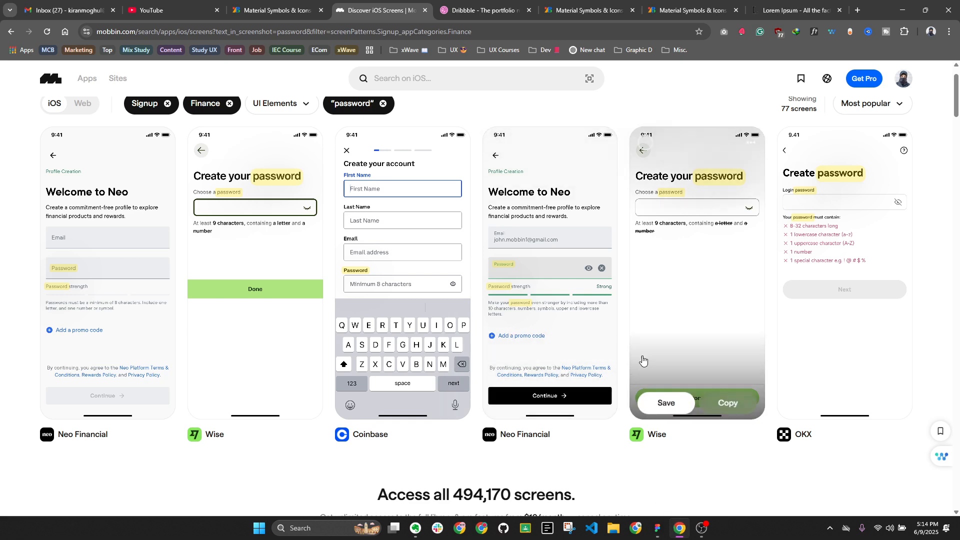
Look over the Mobbin finance password sign-up screens, then return to the Figma file
mouse_move(786, 336)
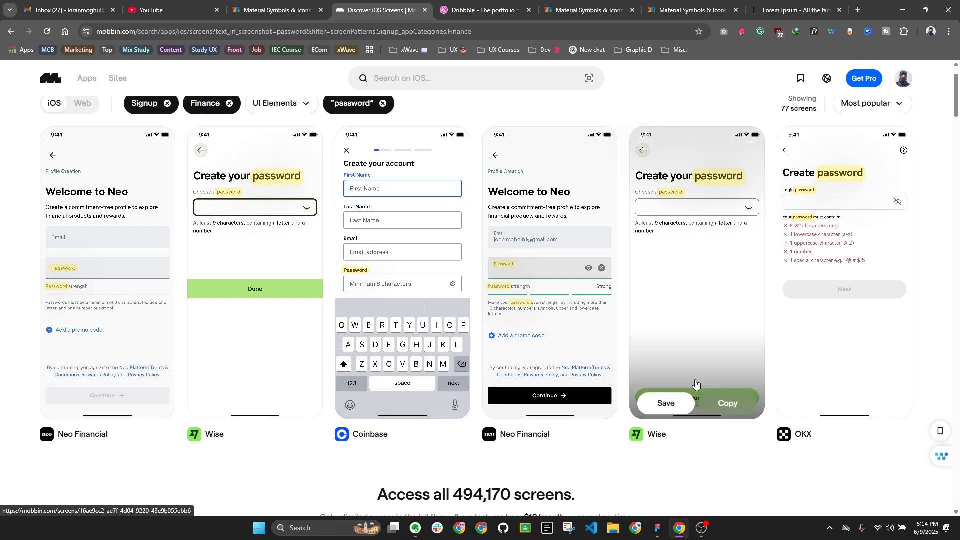
mouse_move(679, 381)
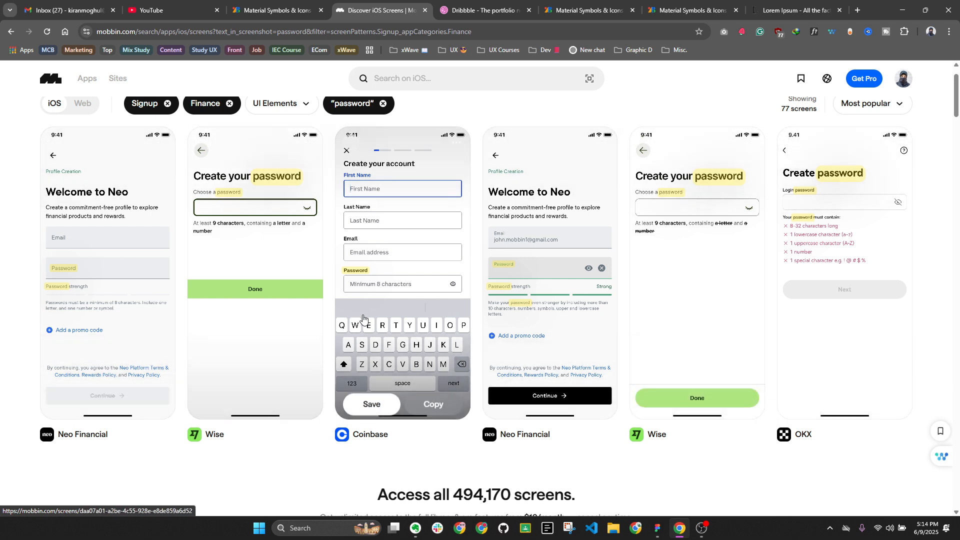
click(657, 529)
Drag the Sign Up screen out of the SKETCHING section onto open canvas
scroll(604, 216, down, 2)
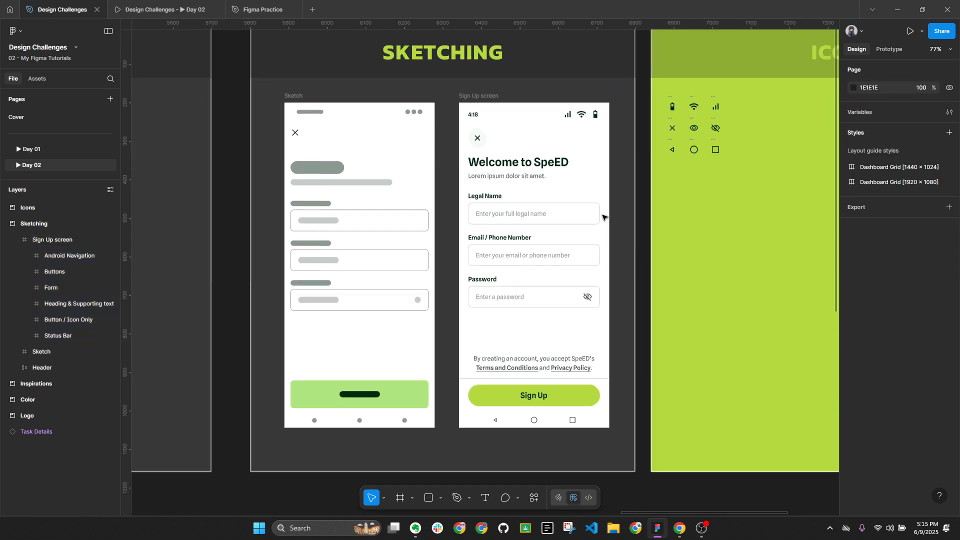
click(481, 98)
scroll(480, 97, down, 3)
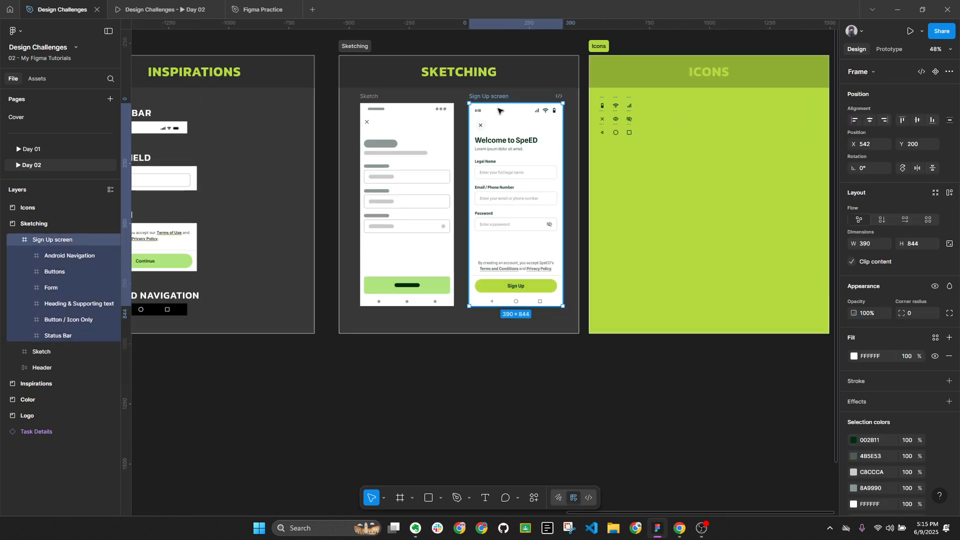
mouse_move(481, 100)
mouse_down()
mouse_move(780, 335)
mouse_move(827, 159)
mouse_move(785, 115)
mouse_move(484, 113)
mouse_move(715, 114)
mouse_up()
drag(696, 79, 452, 95)
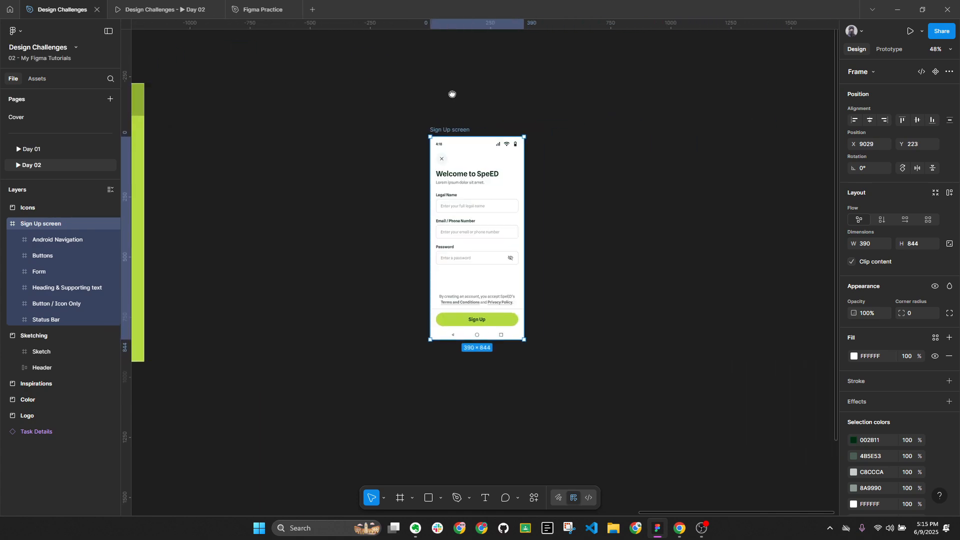
scroll(507, 136, up, 5)
drag(653, 225, 677, 169)
click(683, 187)
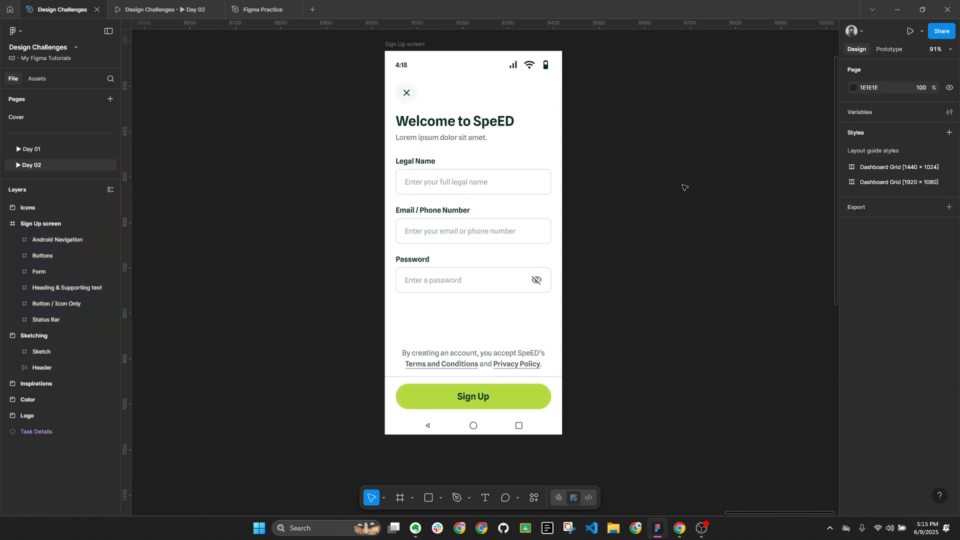
key(alt+l)
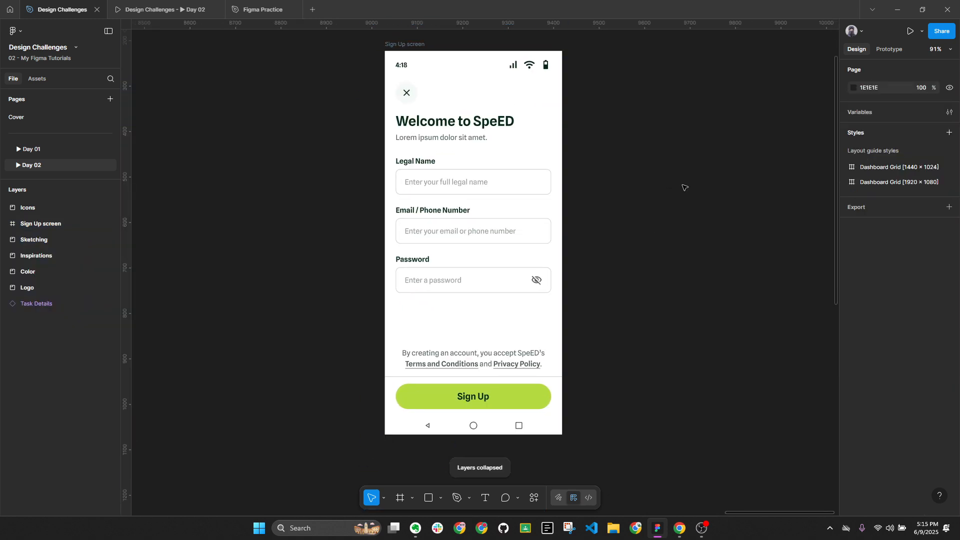
Select the status bar's signal icon, then switch back to the Mobbin references
double_click(512, 68)
click(679, 528)
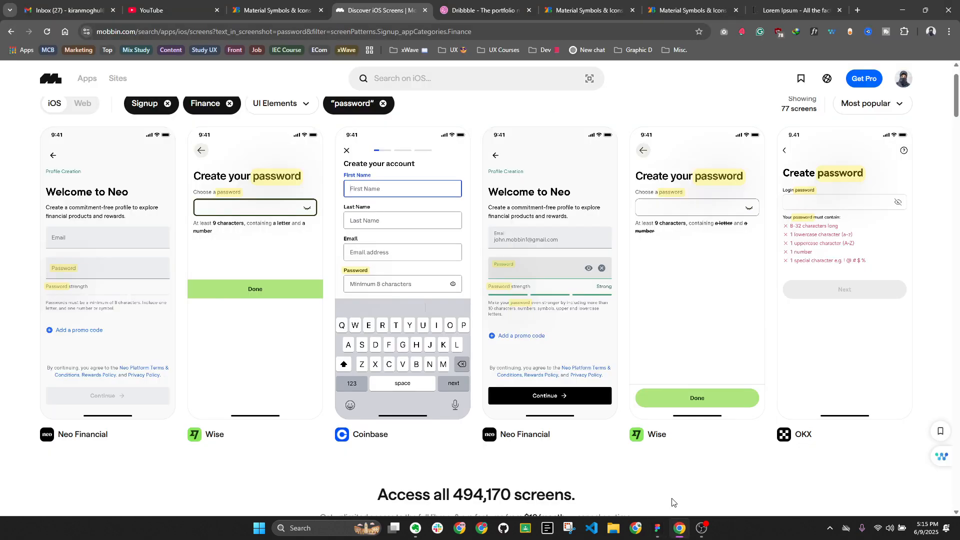
mouse_move(595, 141)
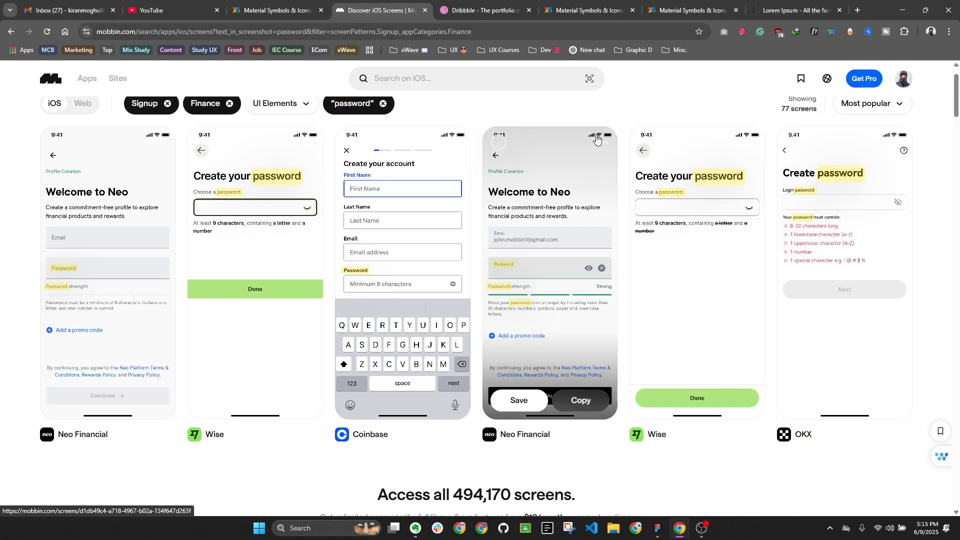
Resize the signal, Wi-Fi and battery icons to 20 px tall and nudge them right
click(658, 528)
shift+click(529, 65)
shift+click(546, 64)
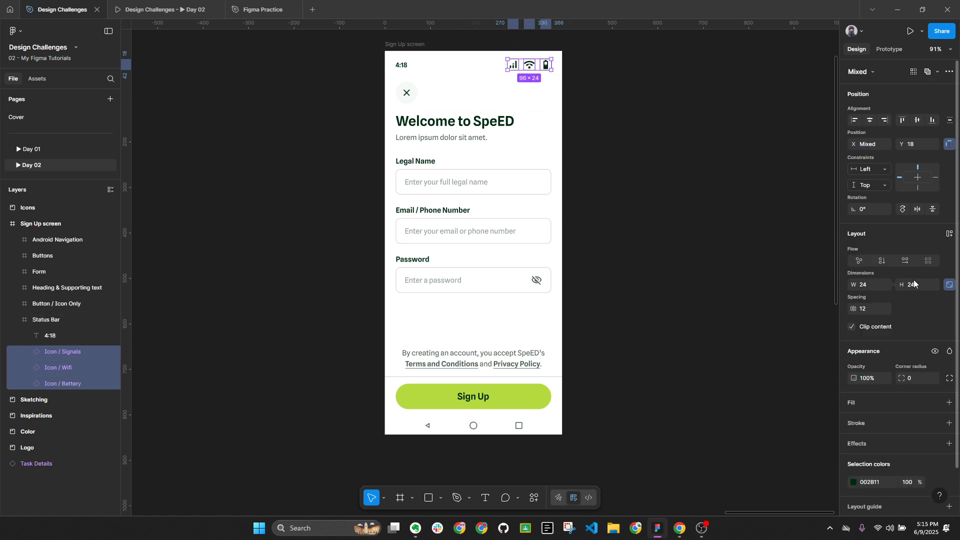
click(915, 290)
text(20)
key(Return)
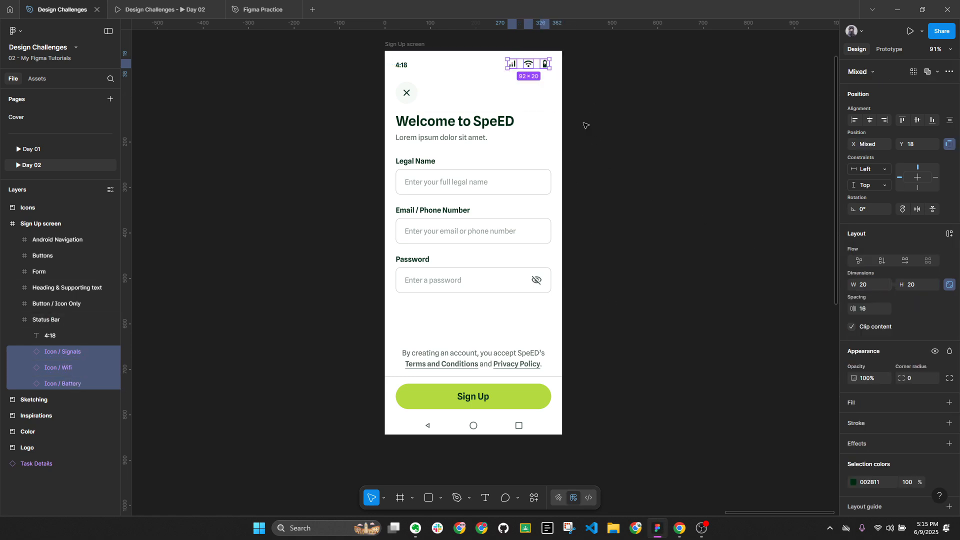
key(Right)
key(Right)
key(Right)
key(Right)
key(Right)
key(Right)
key(Right)
key(Right)
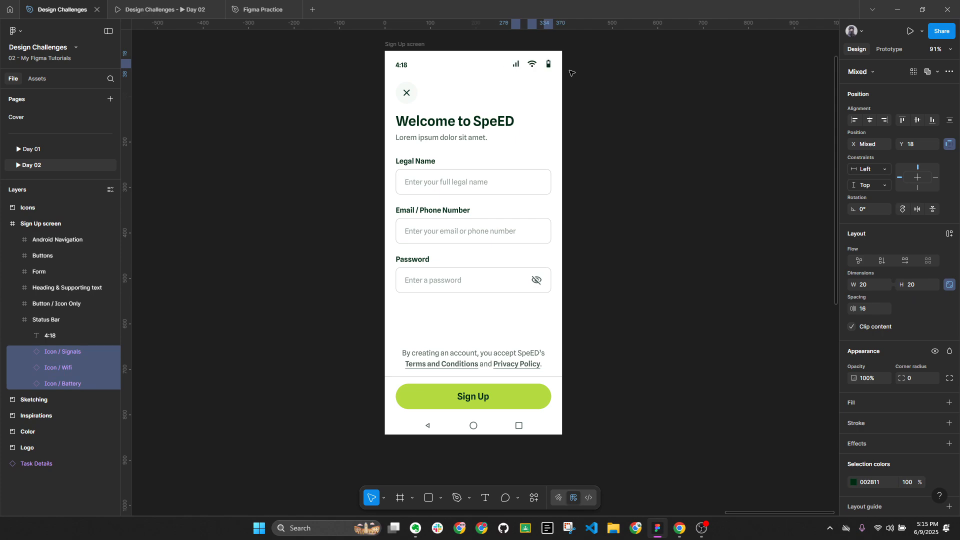
Vertically centre all status bar items on the 4:18 time text
click(630, 161)
double_click(401, 65)
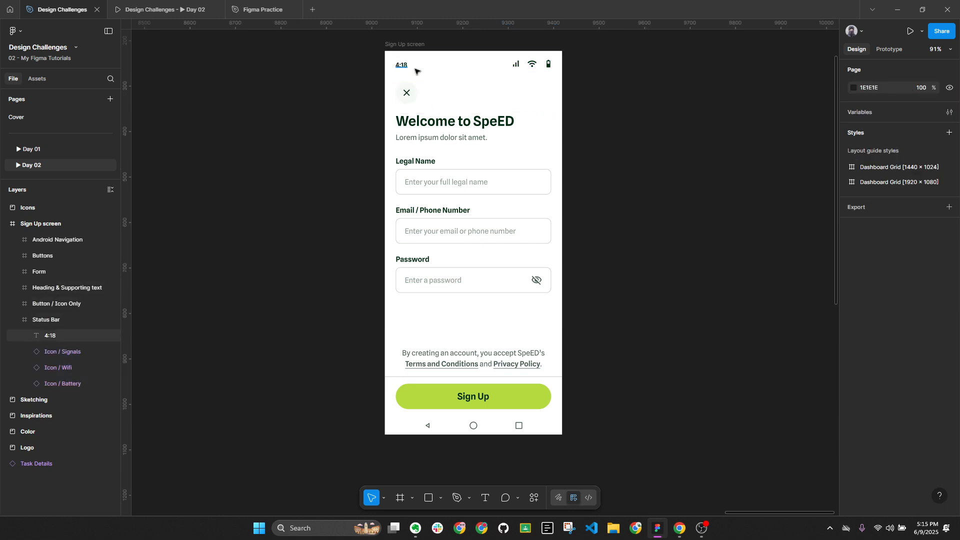
key(ctrl+a)
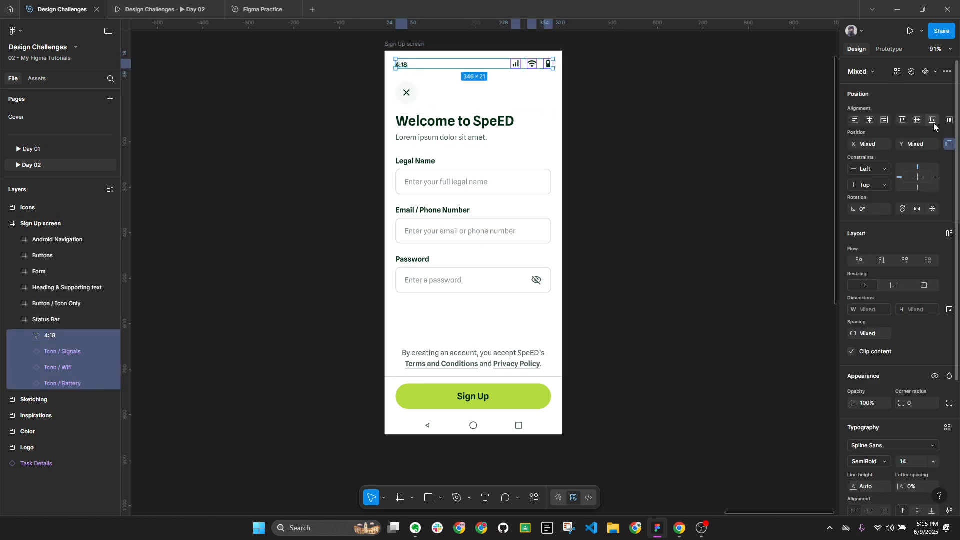
drag(529, 71, 530, 65)
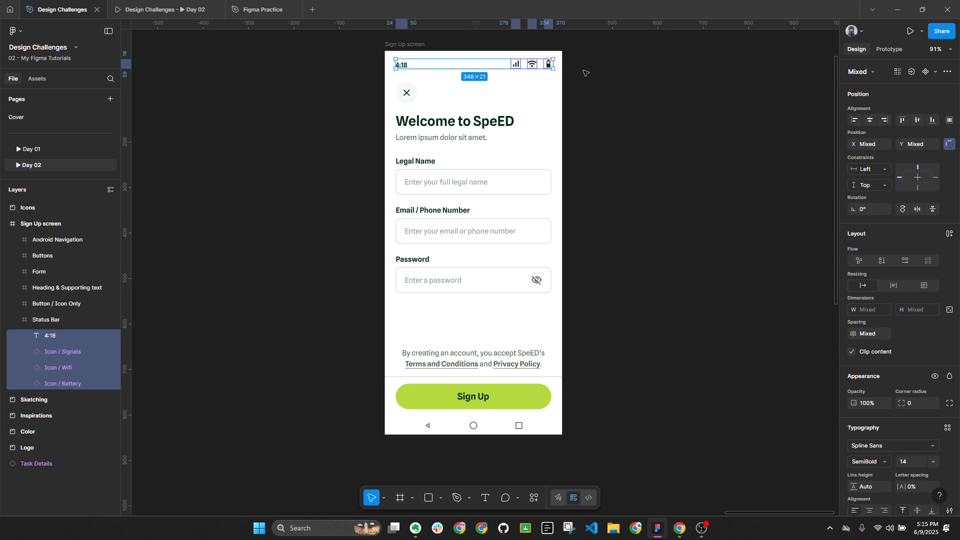
click(917, 120)
key(Down)
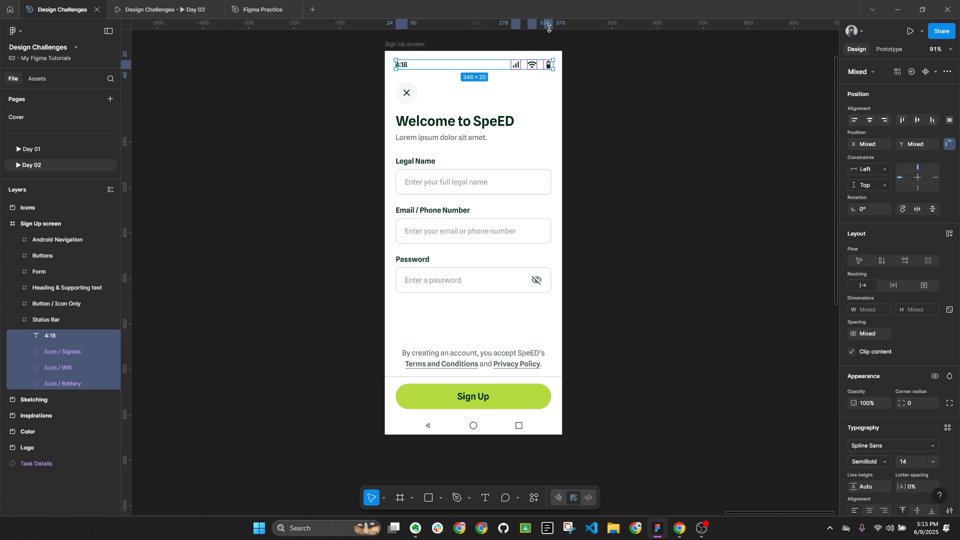
click(613, 137)
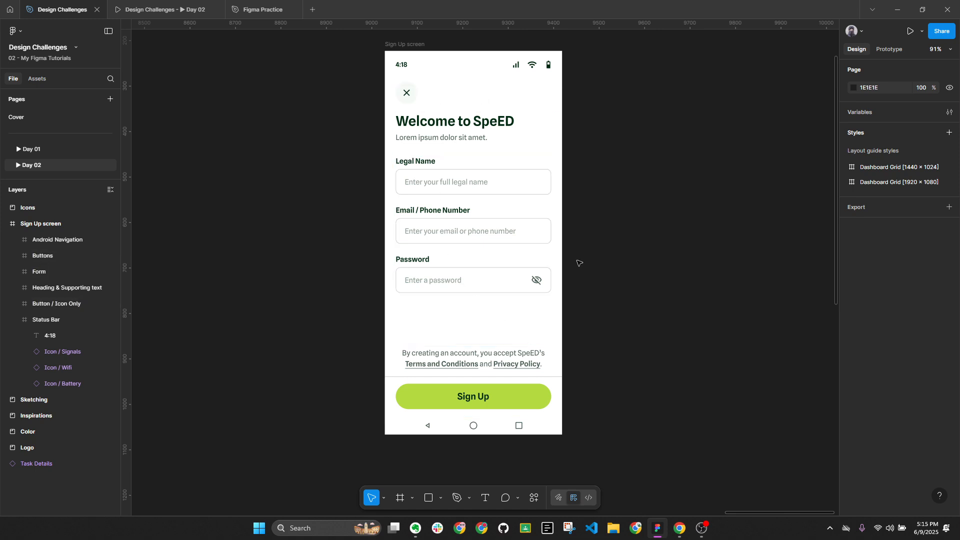
key(alt+l)
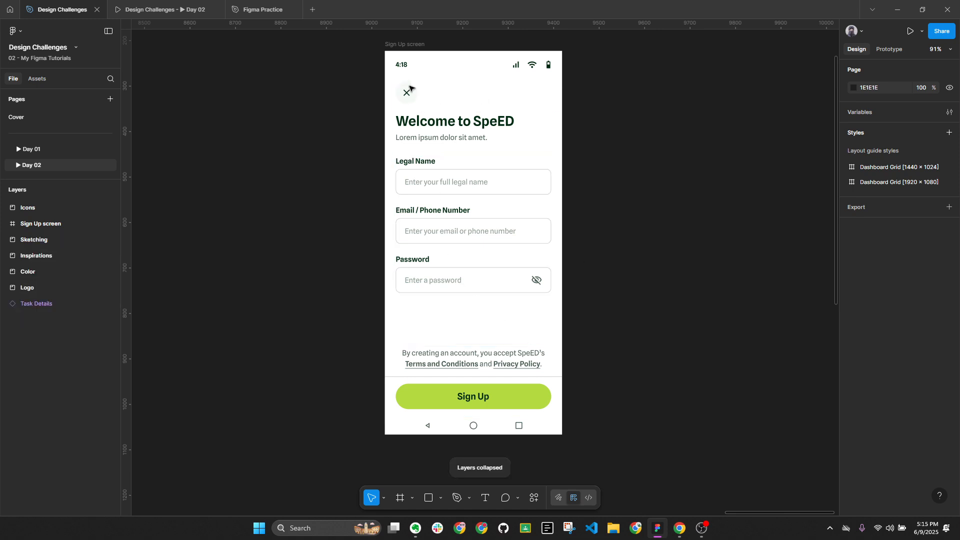
scroll(626, 360, up, 2)
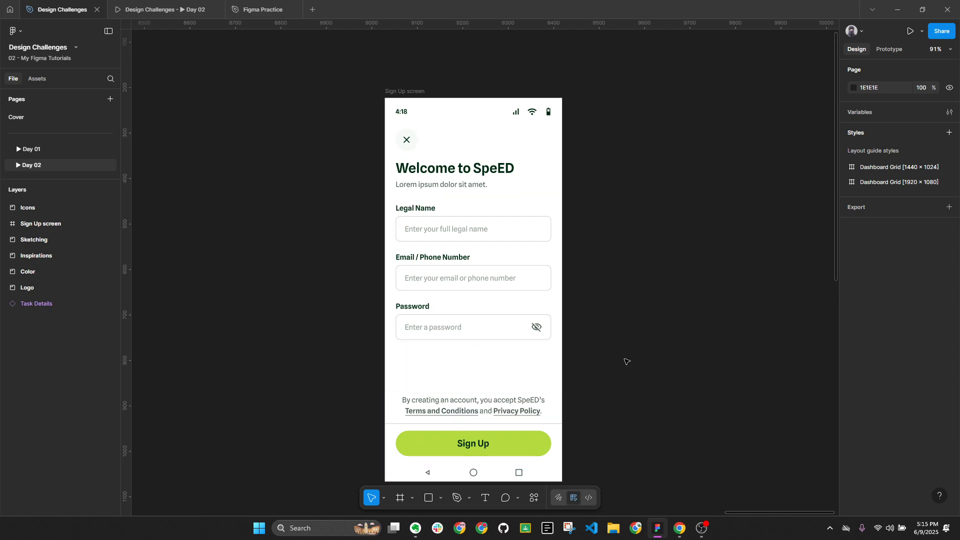
scroll(693, 208, down, 3)
scroll(418, 354, up, 5)
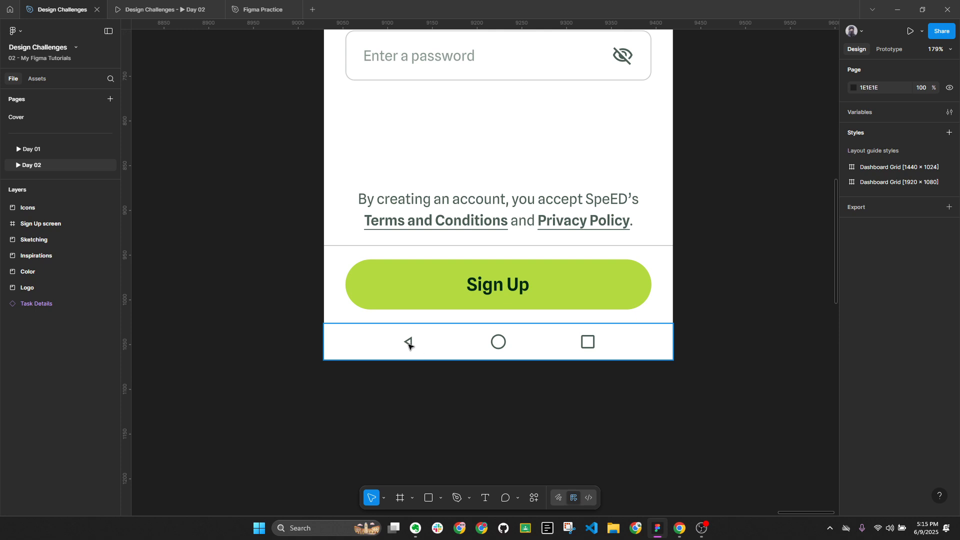
double_click(408, 344)
scroll(412, 344, up, 3)
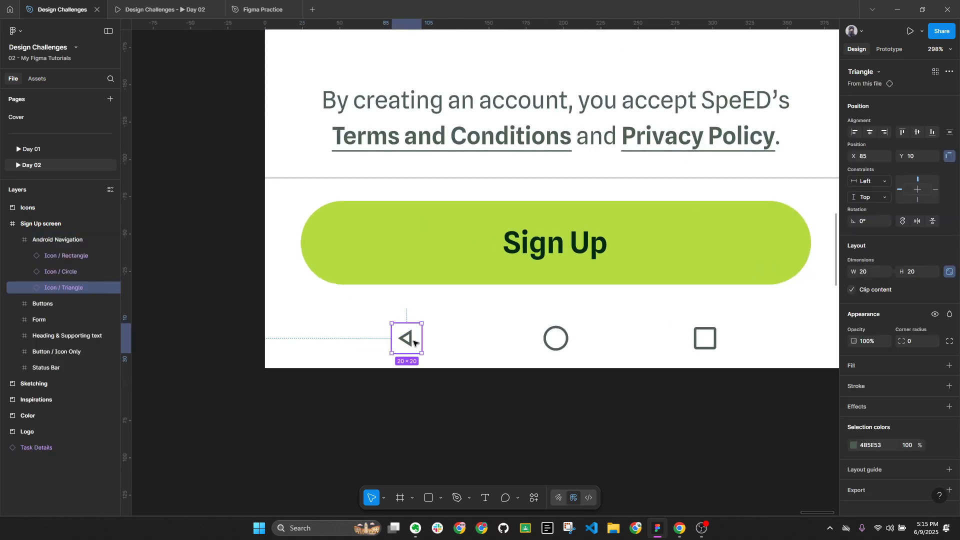
click(555, 339)
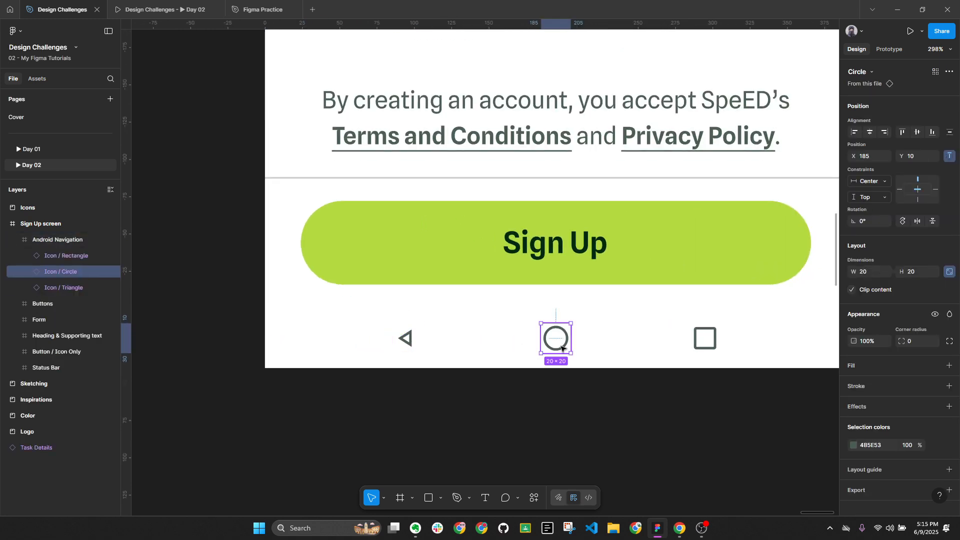
click(683, 349)
click(710, 348)
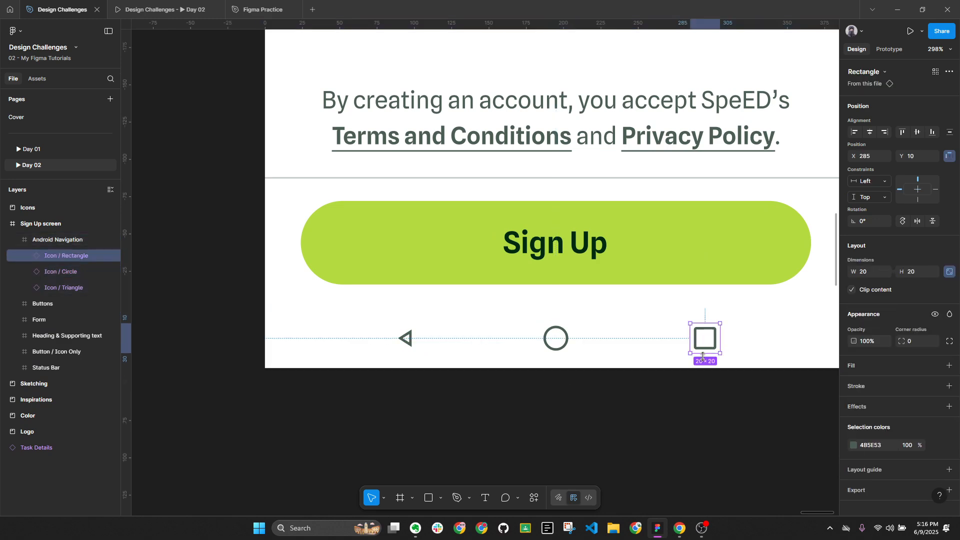
click(657, 419)
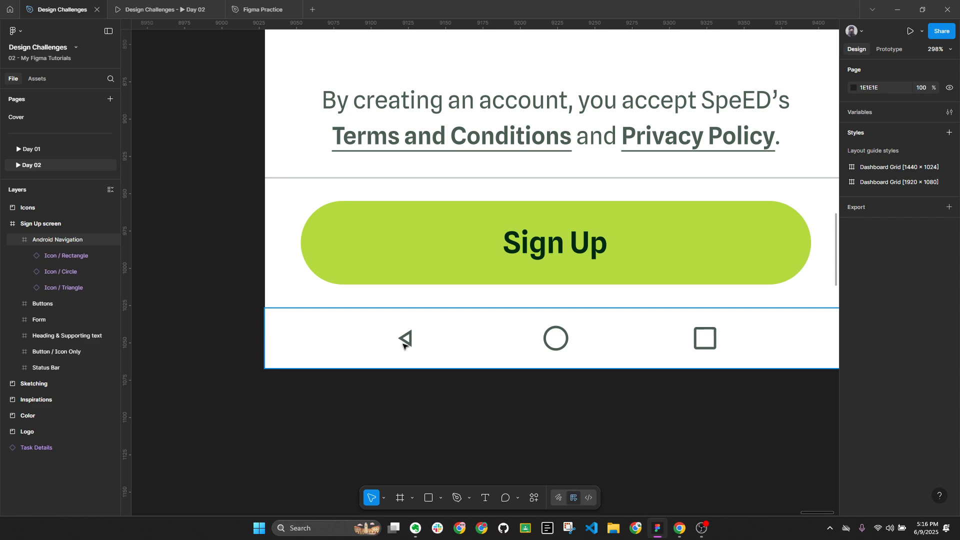
click(403, 345)
click(554, 350)
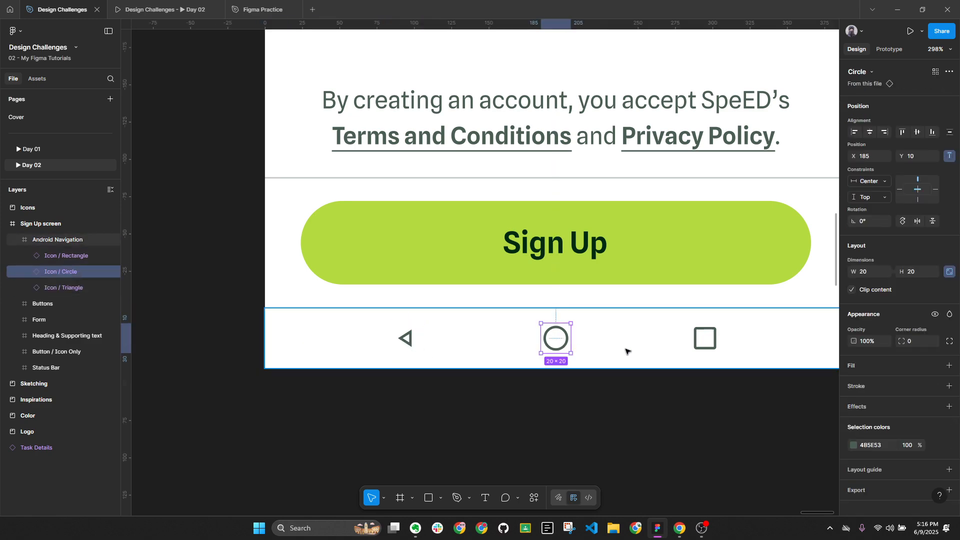
shift+click(705, 345)
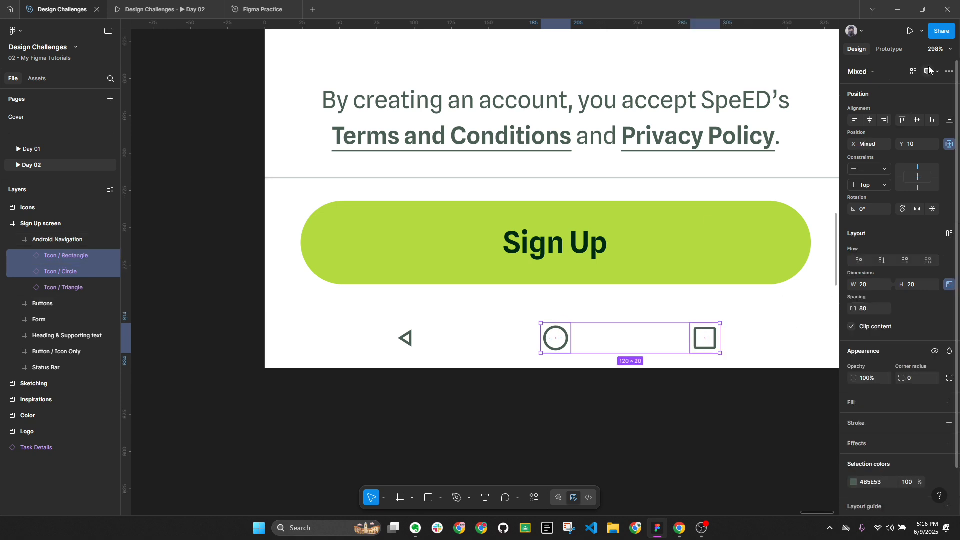
click(940, 49)
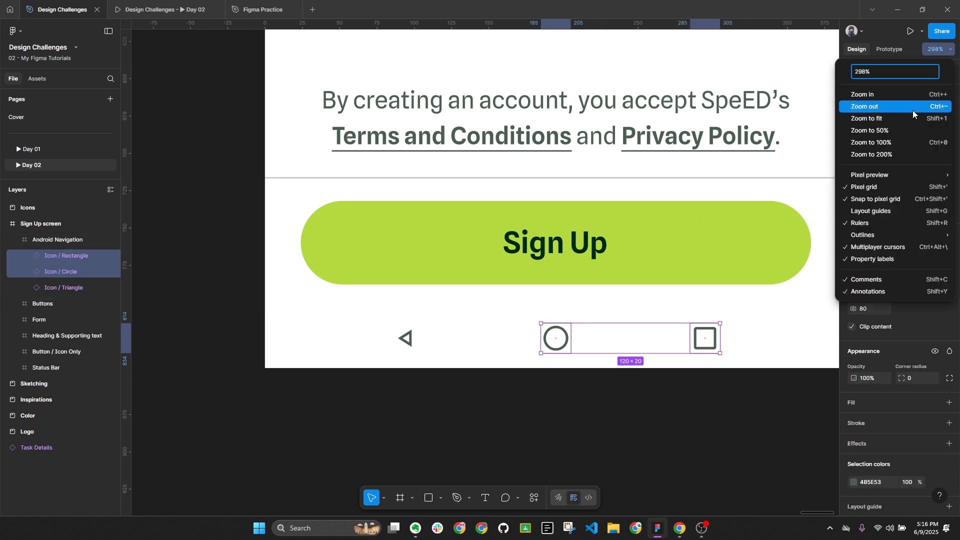
click(901, 142)
Search Google Images for 'android native navigation' and preview a react-native-navigation screenshot
click(680, 528)
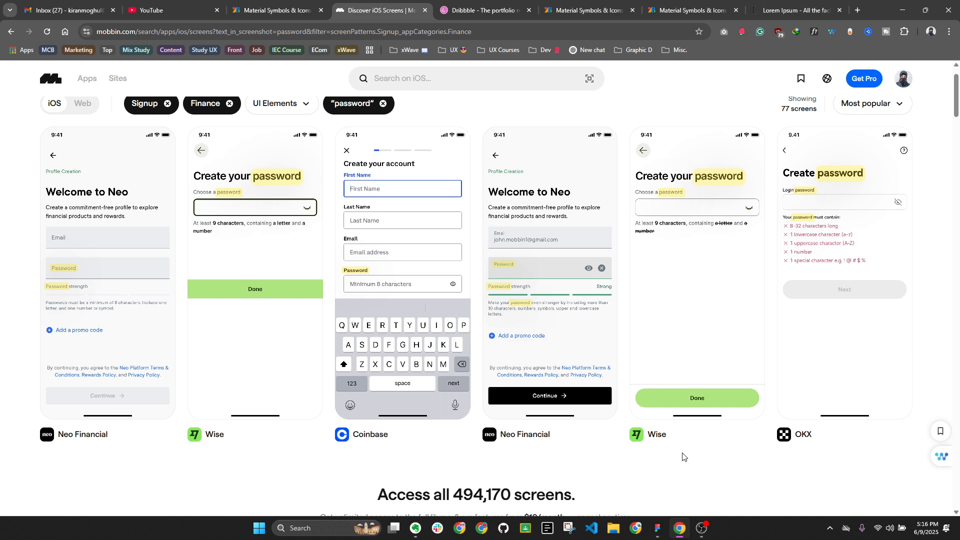
click(857, 10)
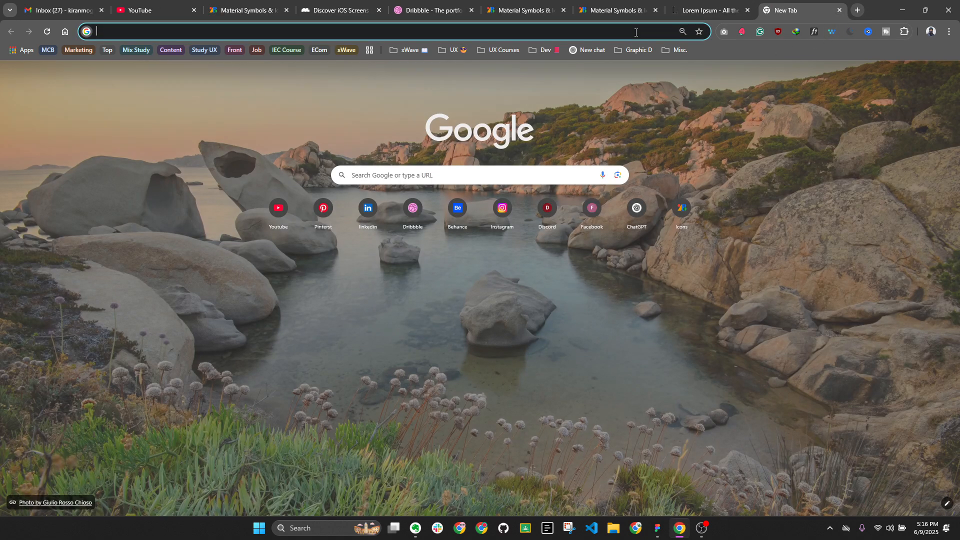
click(634, 31)
text(android)
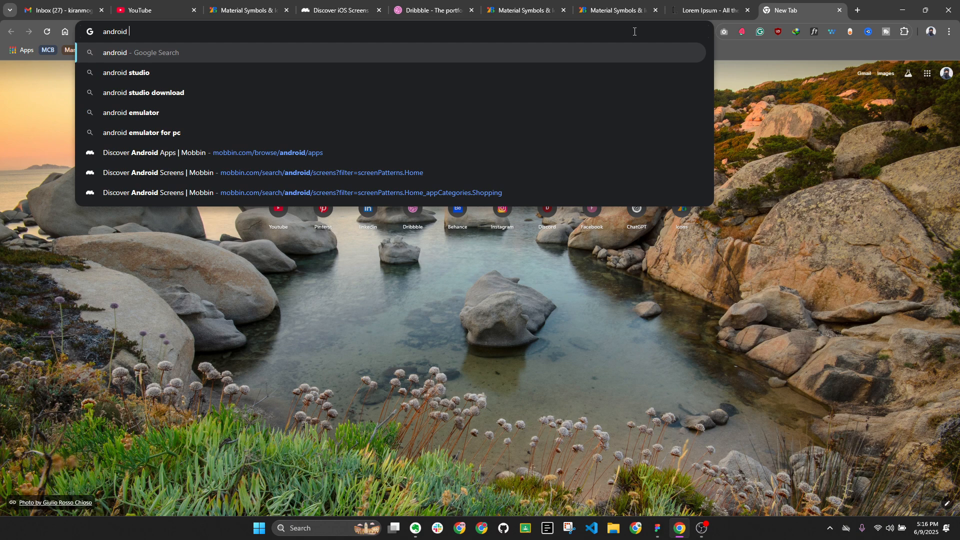
text( na)
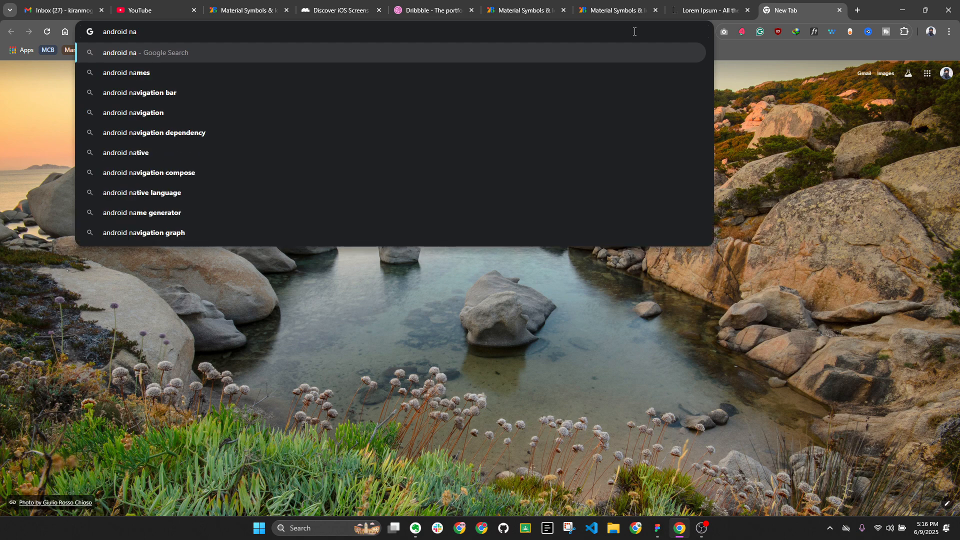
text(tive )
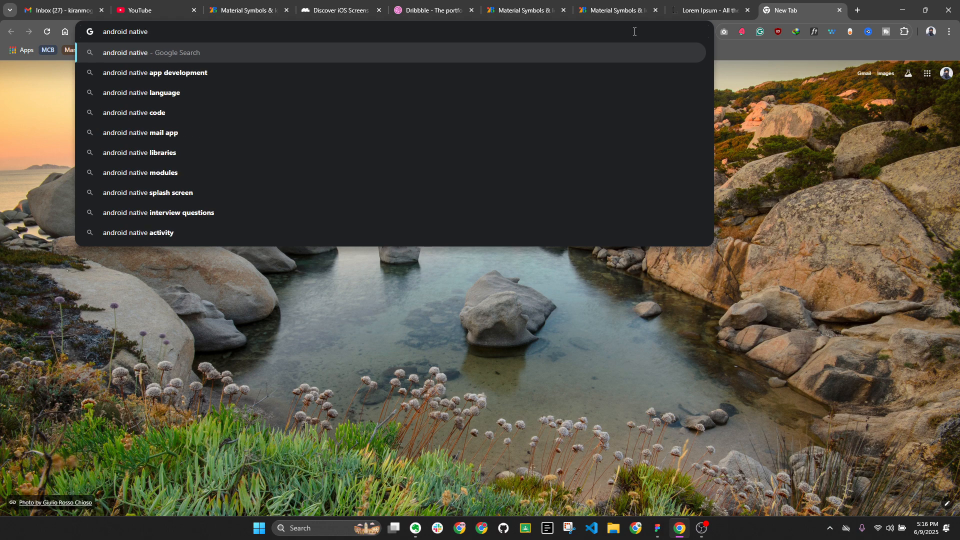
text(navi)
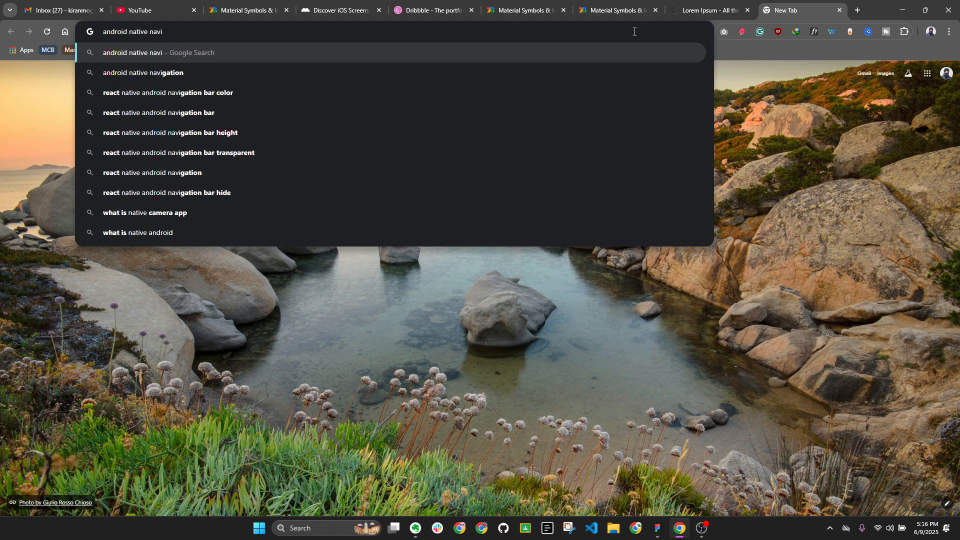
text(gation)
key(Return)
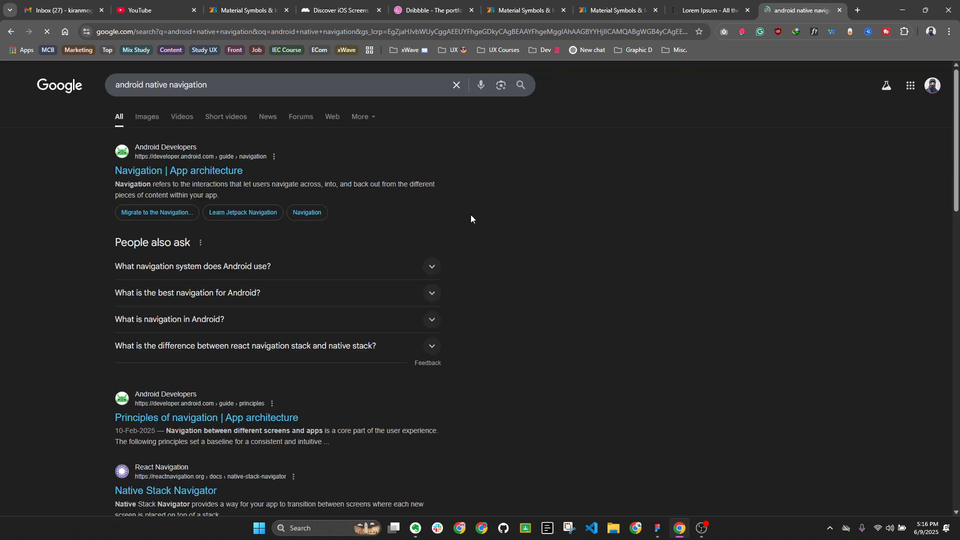
click(146, 117)
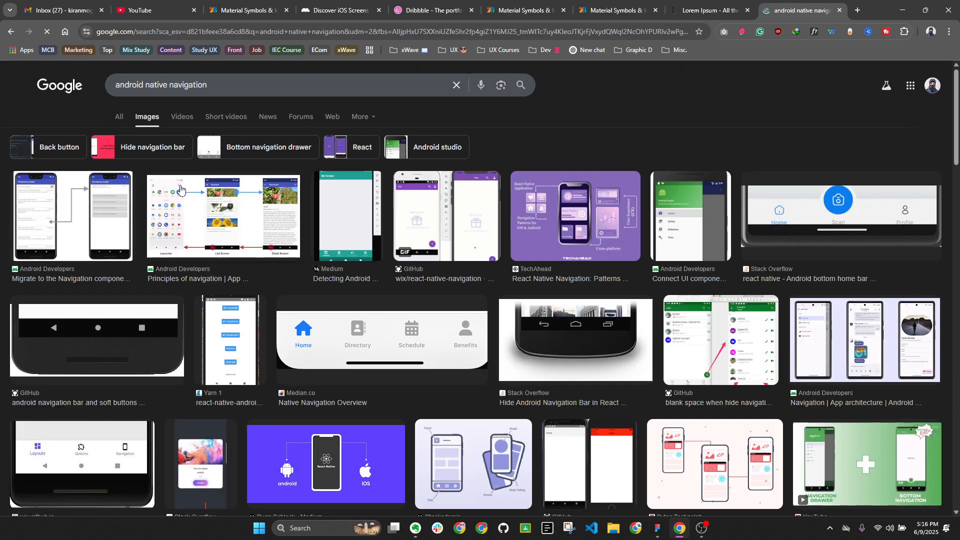
click(466, 240)
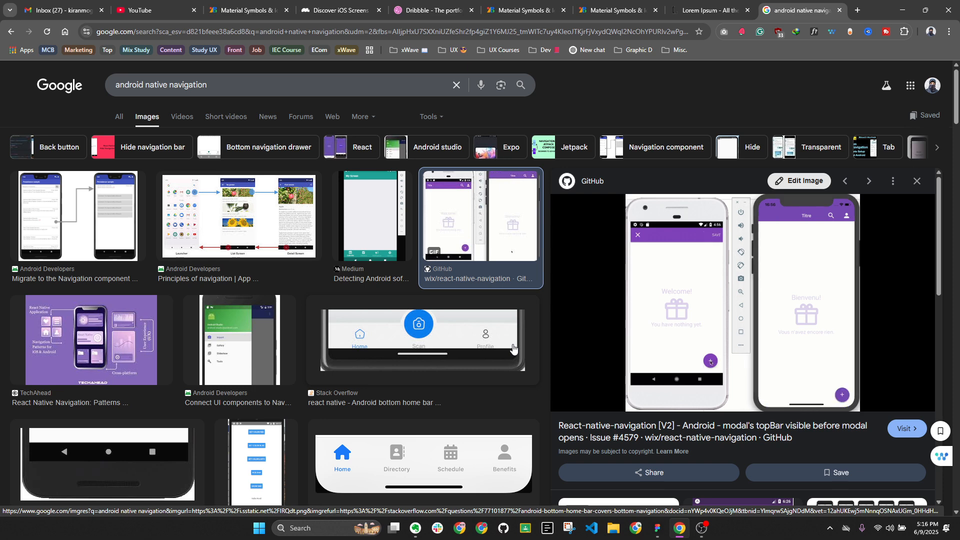
key(Escape)
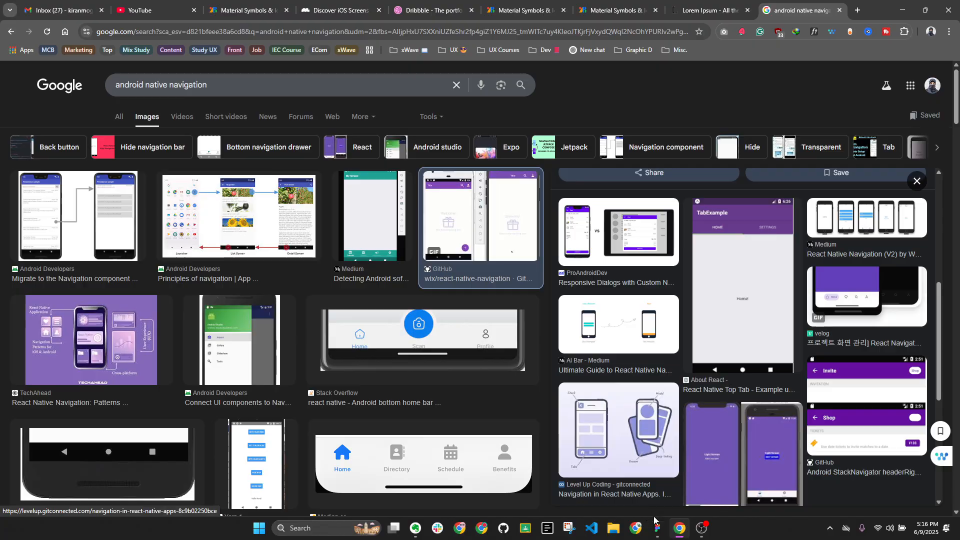
click(661, 527)
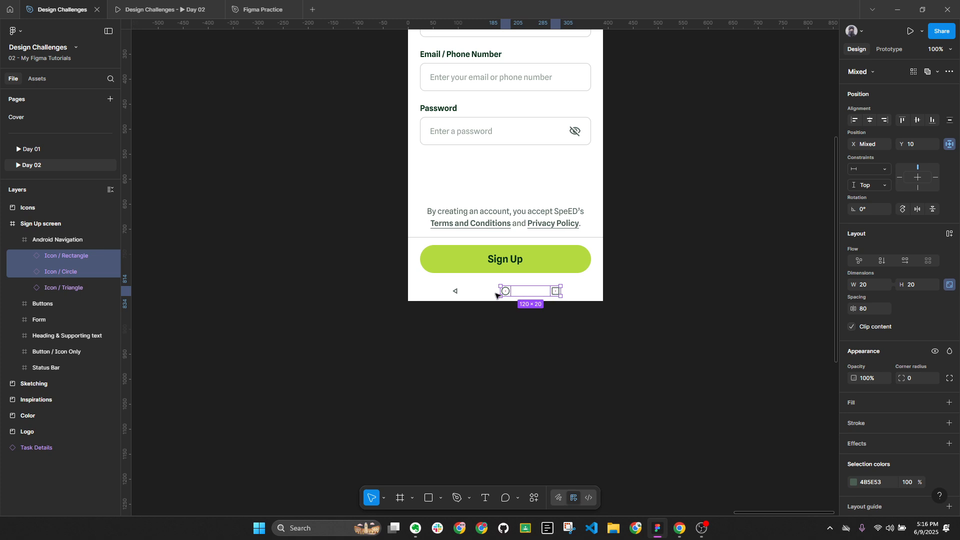
Try enlarging the navigation bar's back triangle to 24×24 and centring it vertically
click(456, 291)
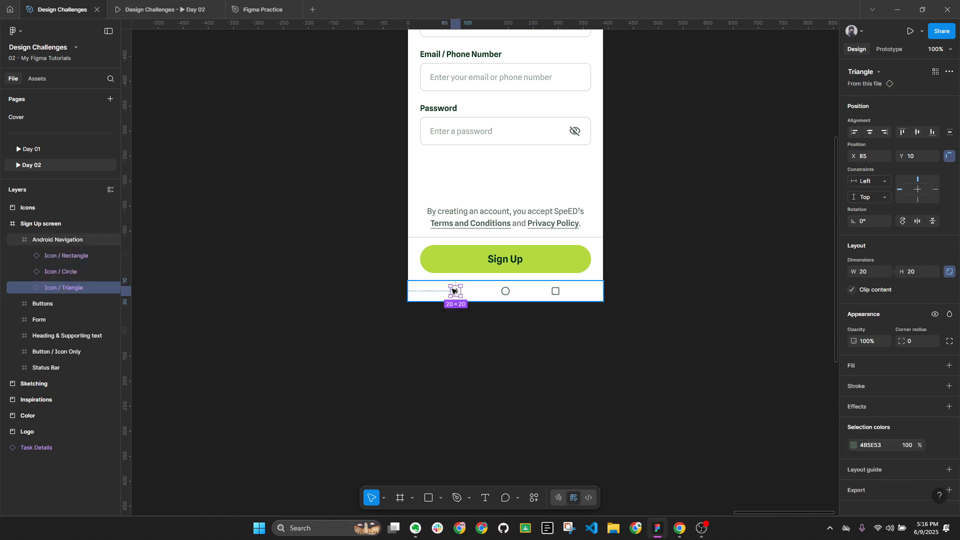
scroll(454, 291, up, 8)
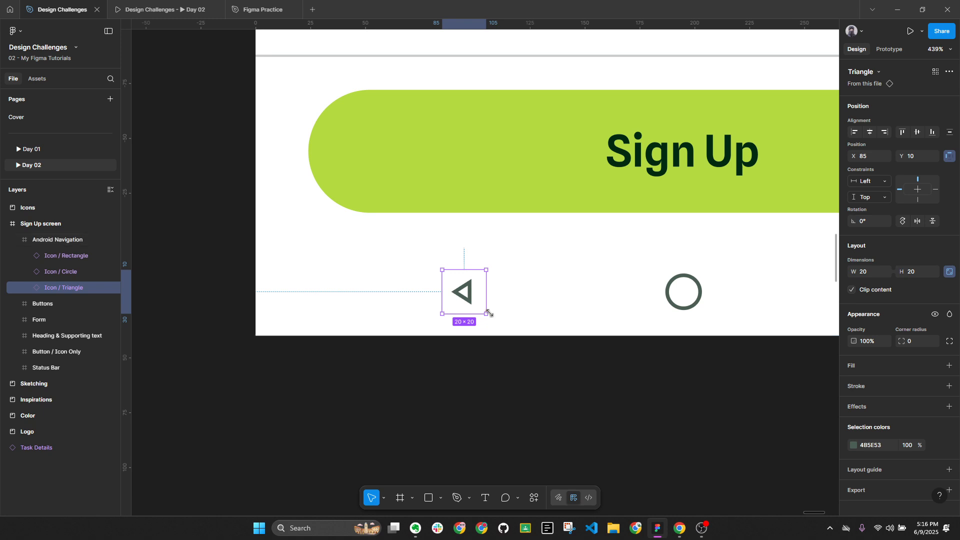
drag(489, 315, 498, 325)
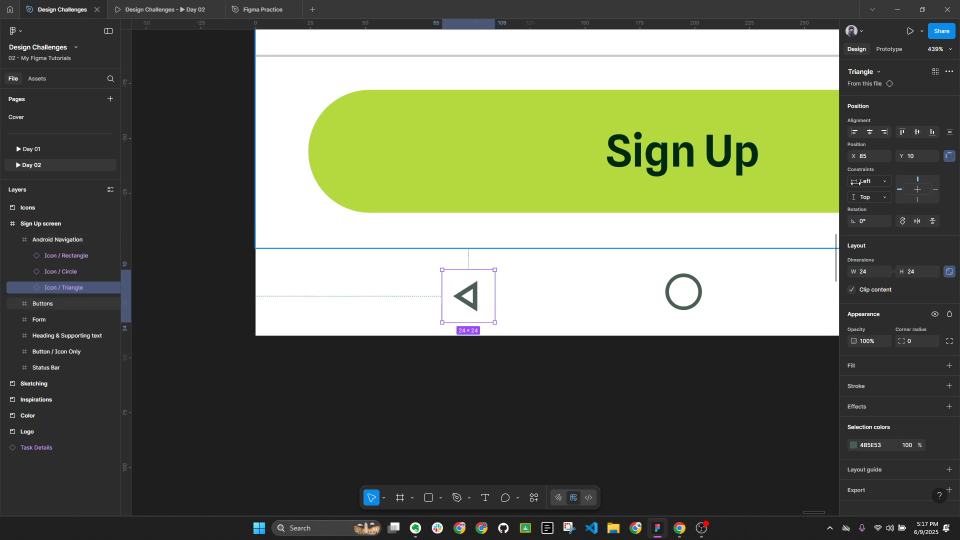
click(915, 132)
scroll(538, 316, down, 5)
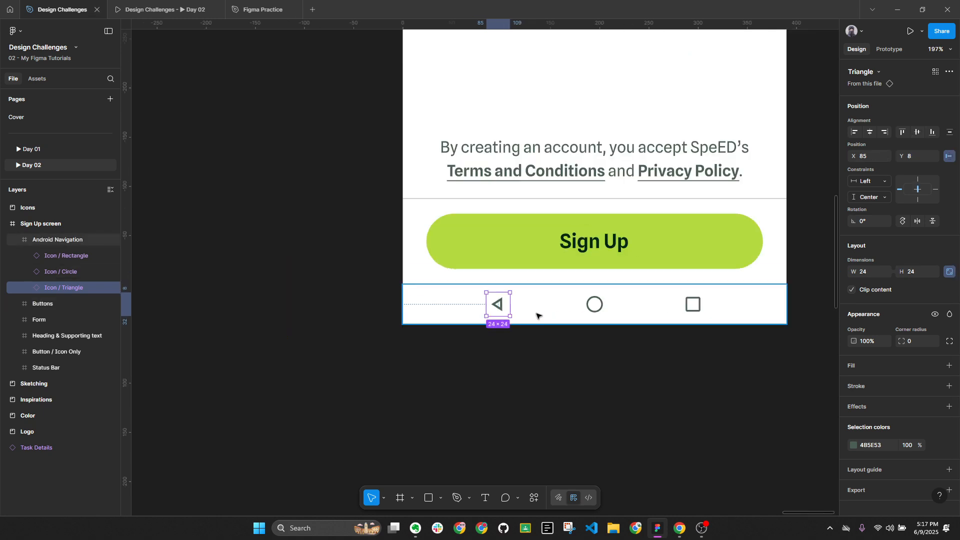
key(Left)
key(Left)
key(Left)
key(Left)
click(616, 369)
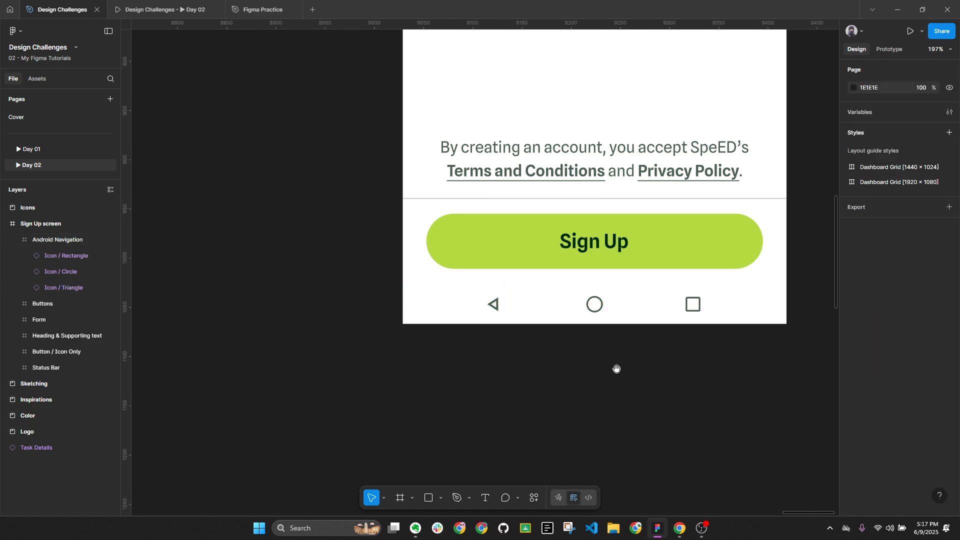
Reselect the back triangle and scroll the canvas over to the Icons board
drag(615, 369, 557, 361)
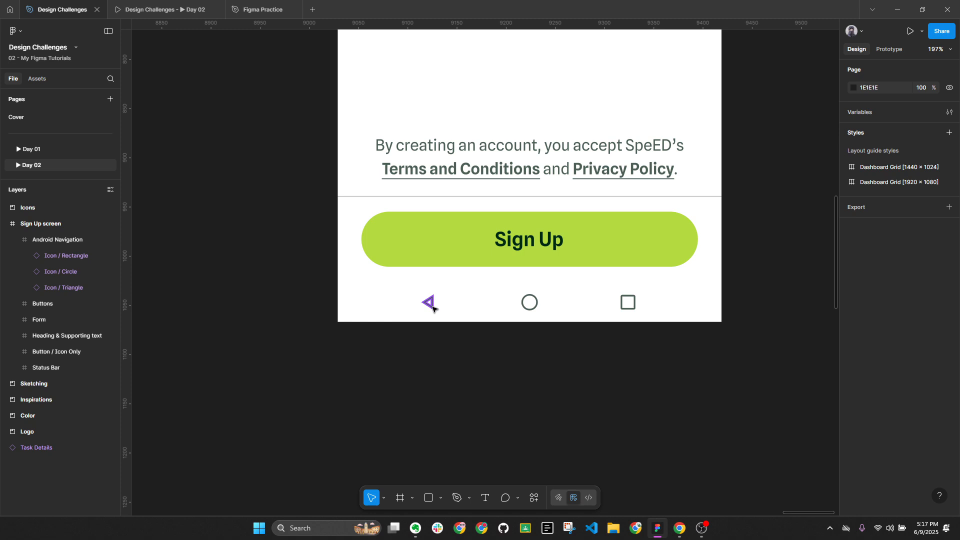
click(448, 316)
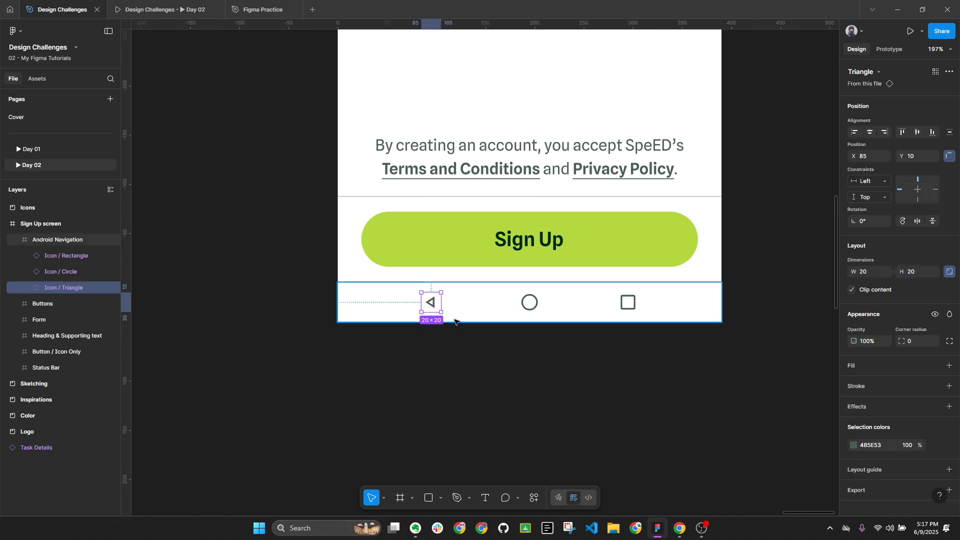
click(508, 338)
scroll(306, 225, down, 5)
scroll(465, 257, left, 15)
Compare the Icon / Triangle and Icon / Circle components and nudge the triangle vector
scroll(754, 270, left, 5)
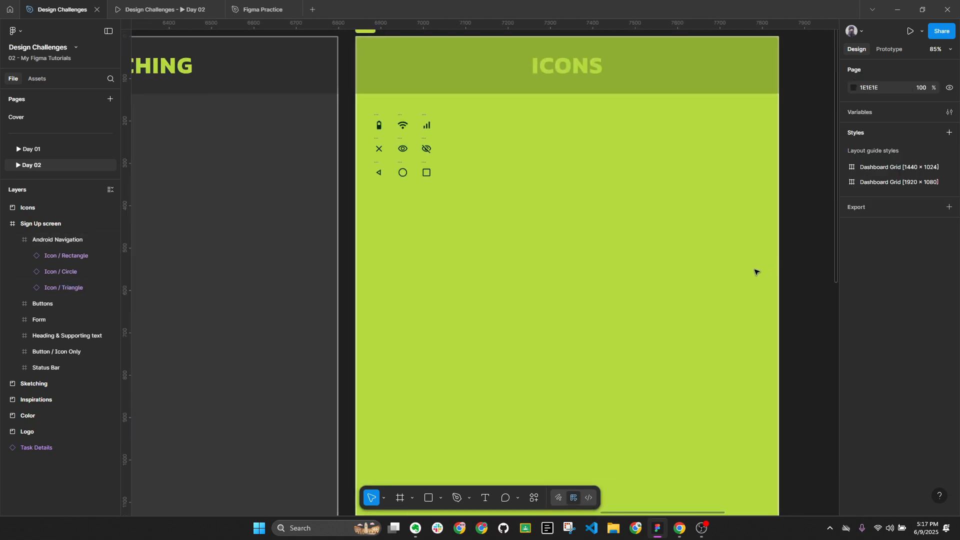
scroll(402, 164, down, 5)
scroll(403, 163, up, 6)
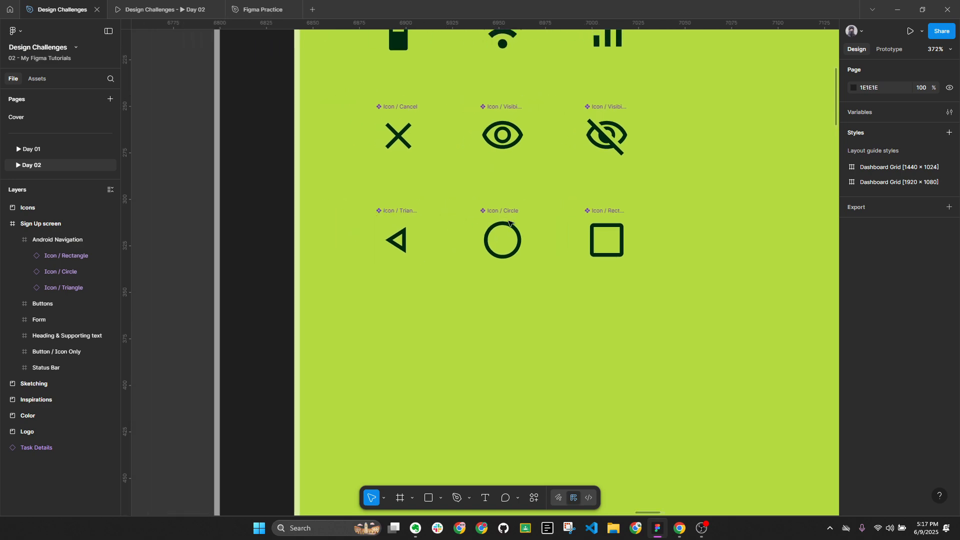
ctrl+click(403, 242)
scroll(403, 242, up, 4)
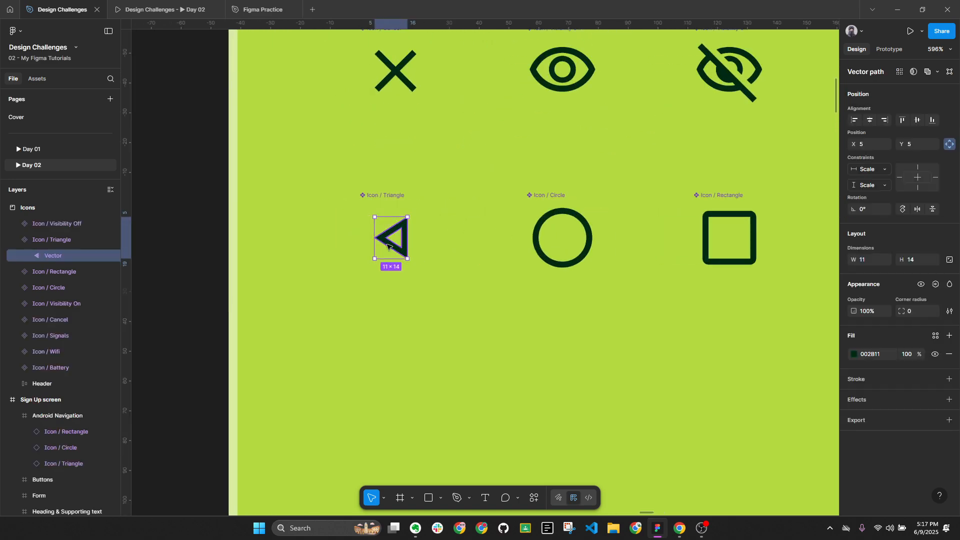
click(376, 198)
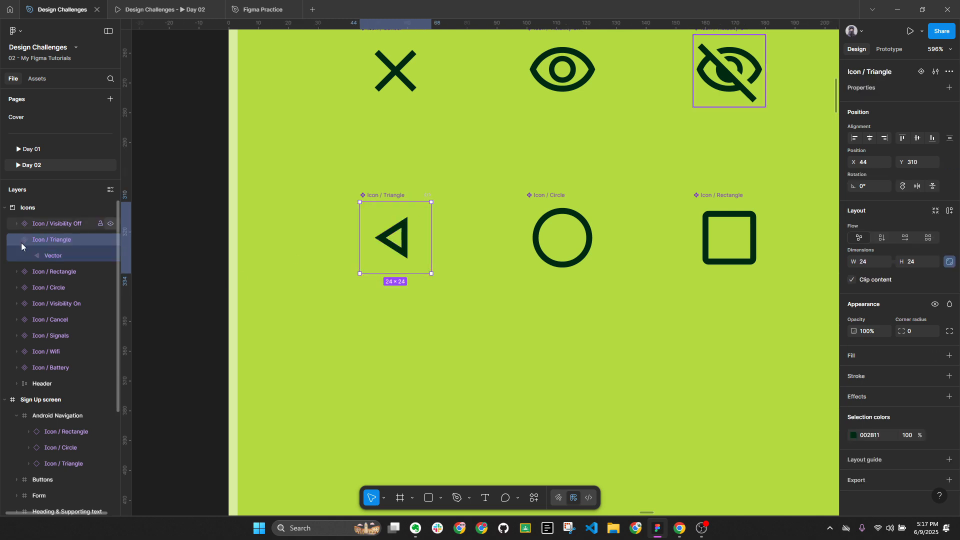
ctrl+click(562, 218)
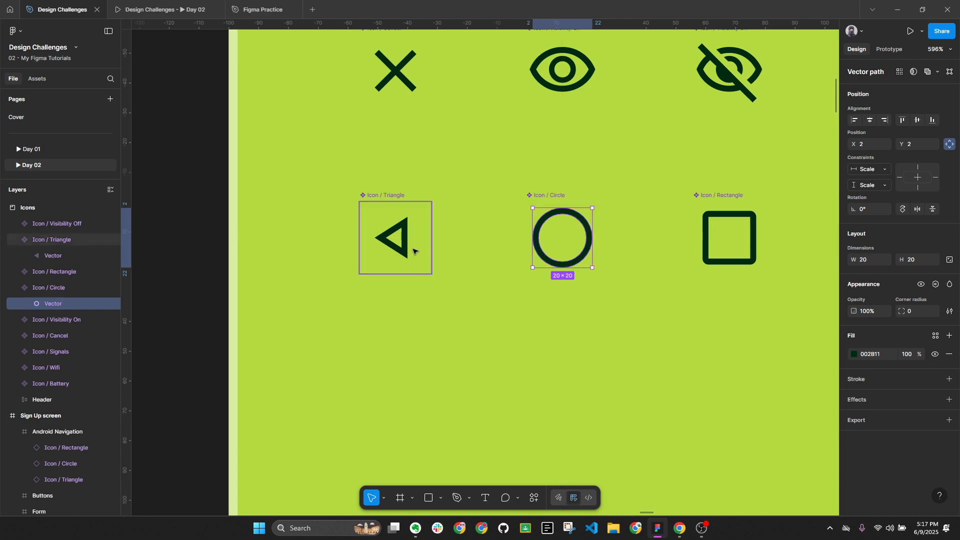
click(557, 202)
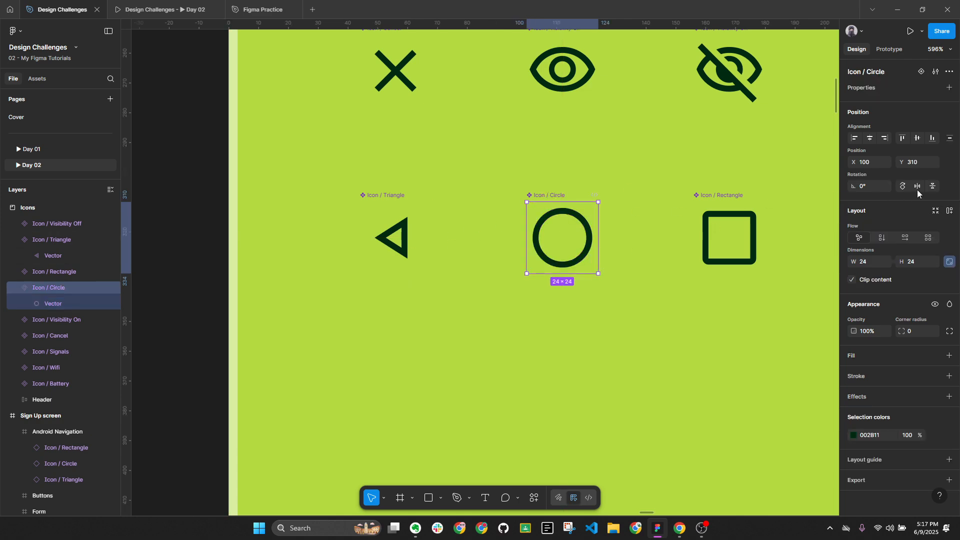
ctrl+click(393, 238)
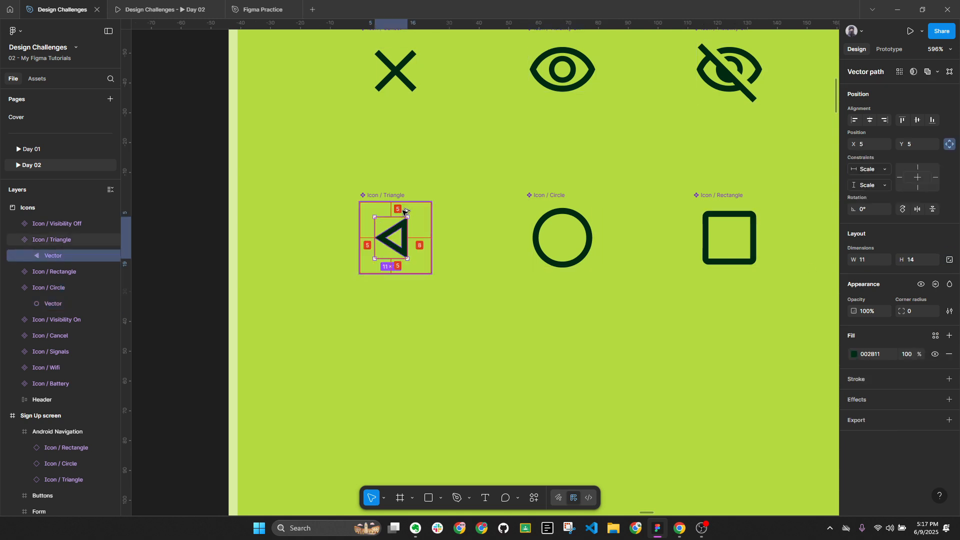
key(Up)
key(Up)
key(Up)
key(Up)
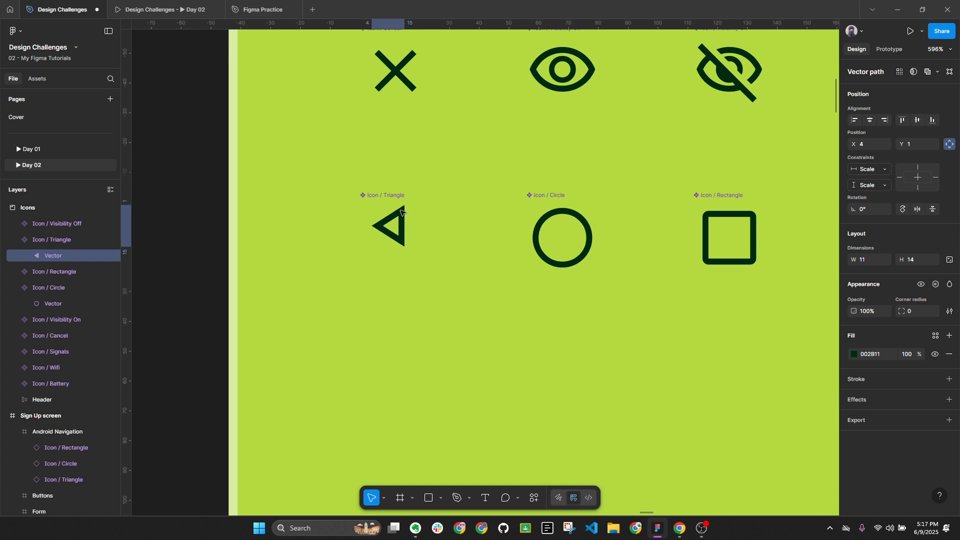
key(Left)
key(Left)
key(Left)
key(Down)
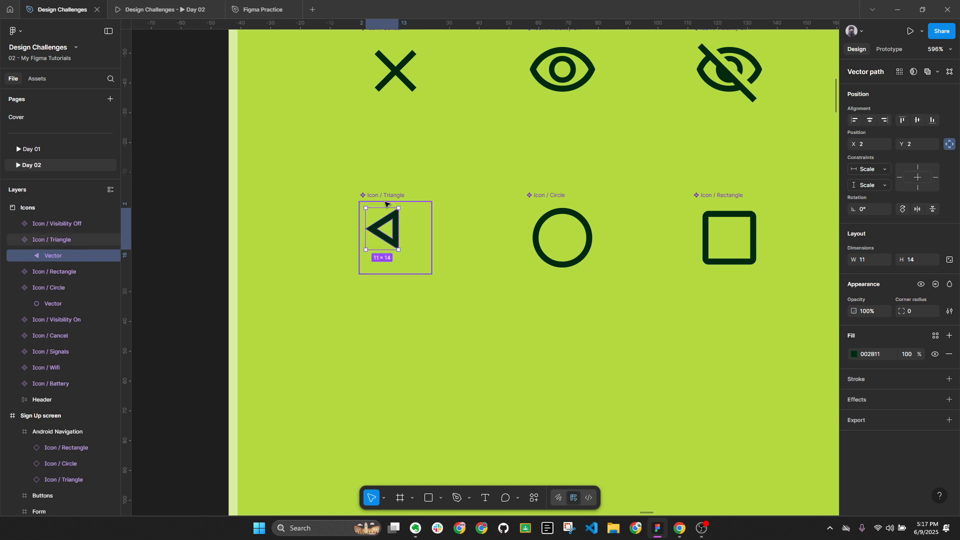
Enlarge the triangle vector to 16×20 and centre it within its 24×24 frame
click(567, 214)
key(alt)
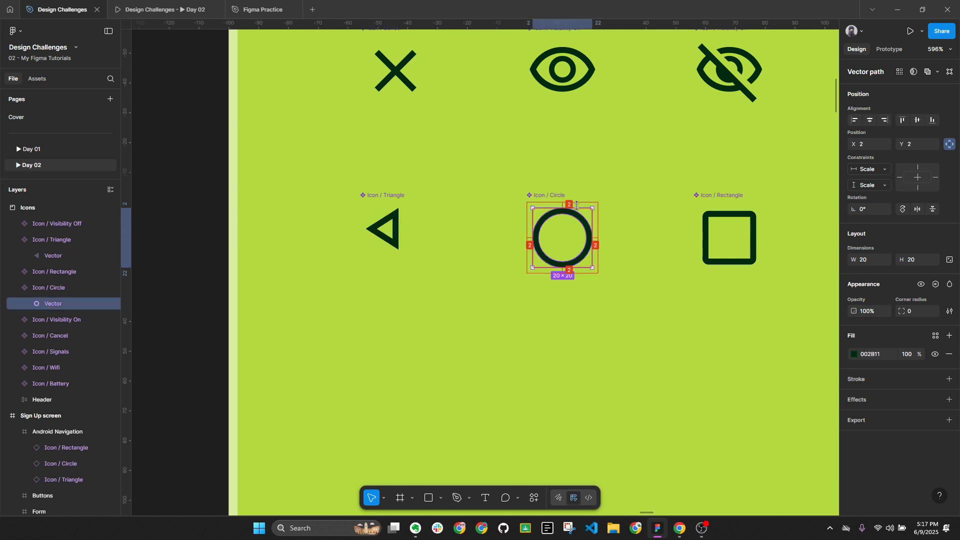
click(375, 226)
key(alt)
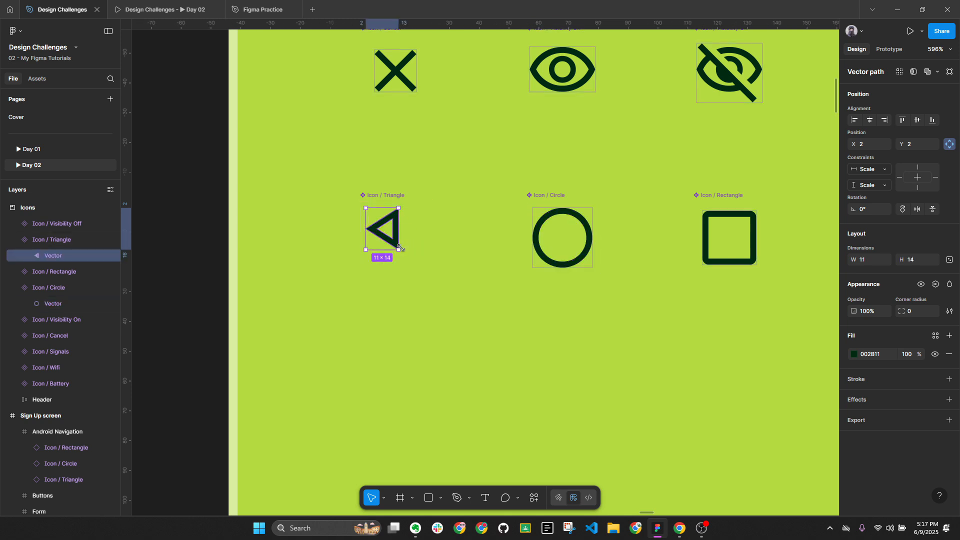
drag(400, 247, 413, 259)
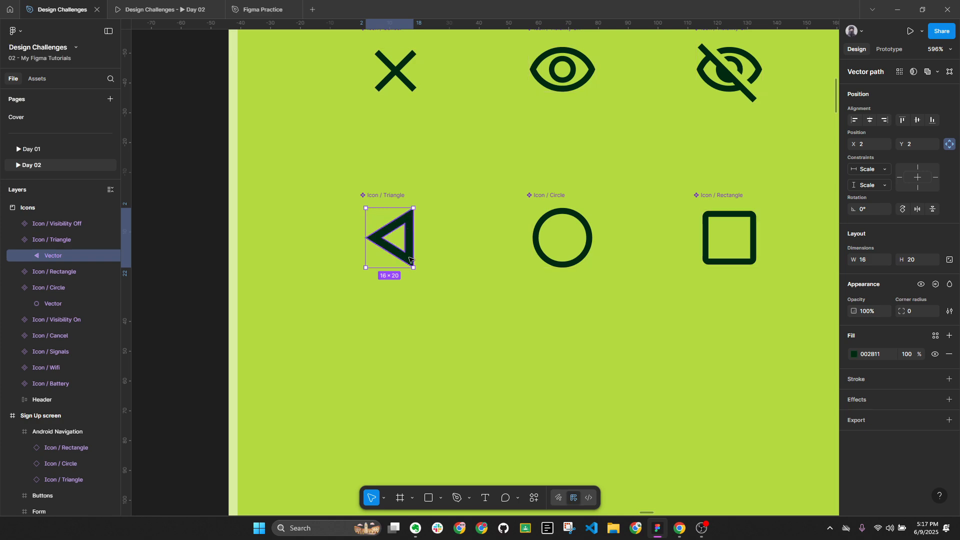
key(alt)
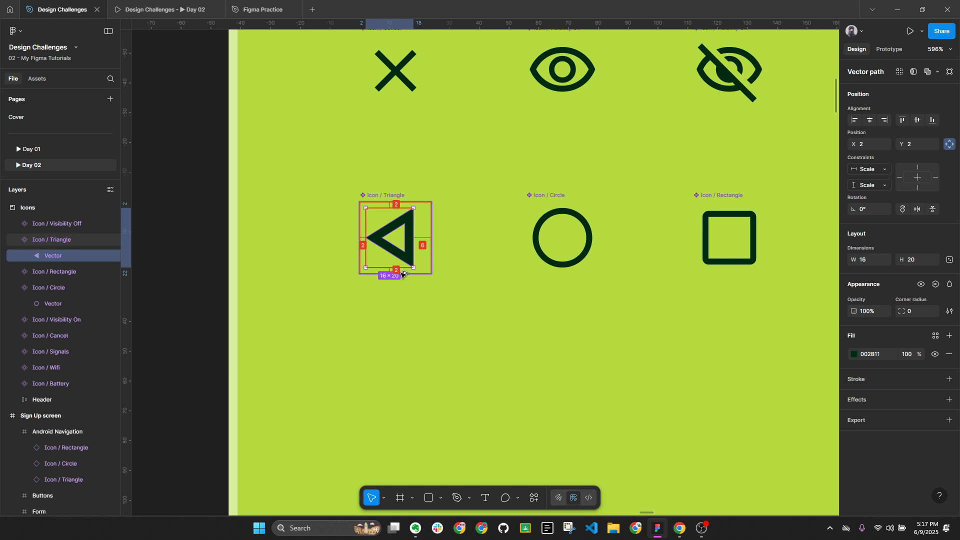
key(alt)
key(Right)
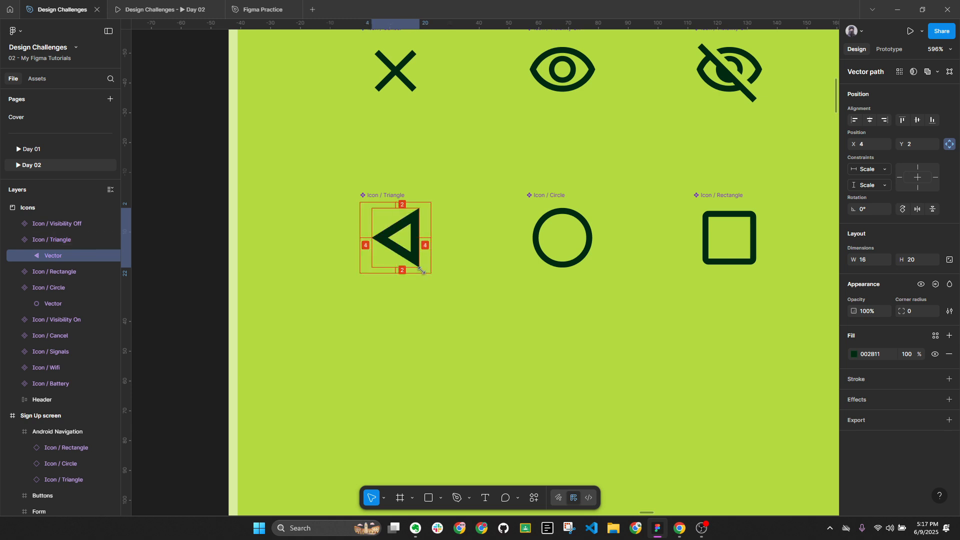
key(alt)
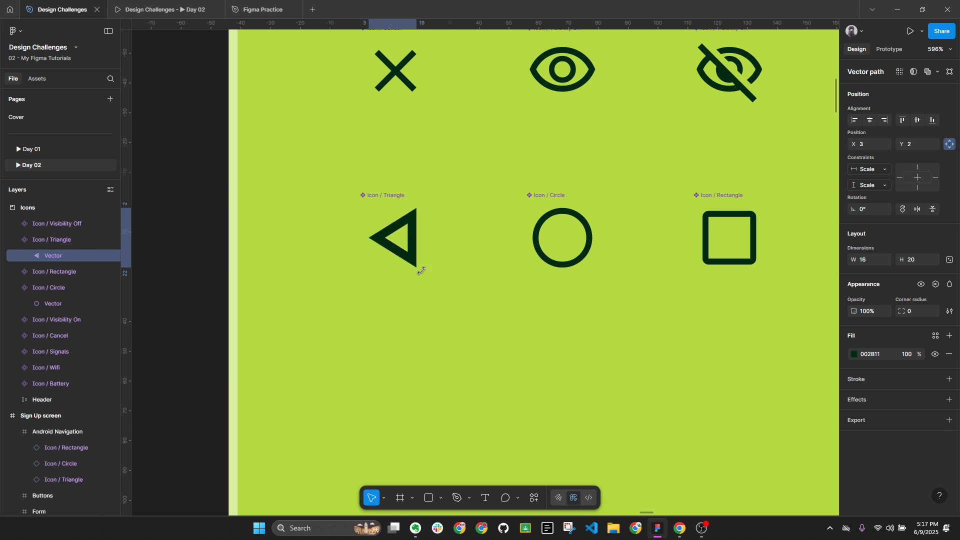
key(alt)
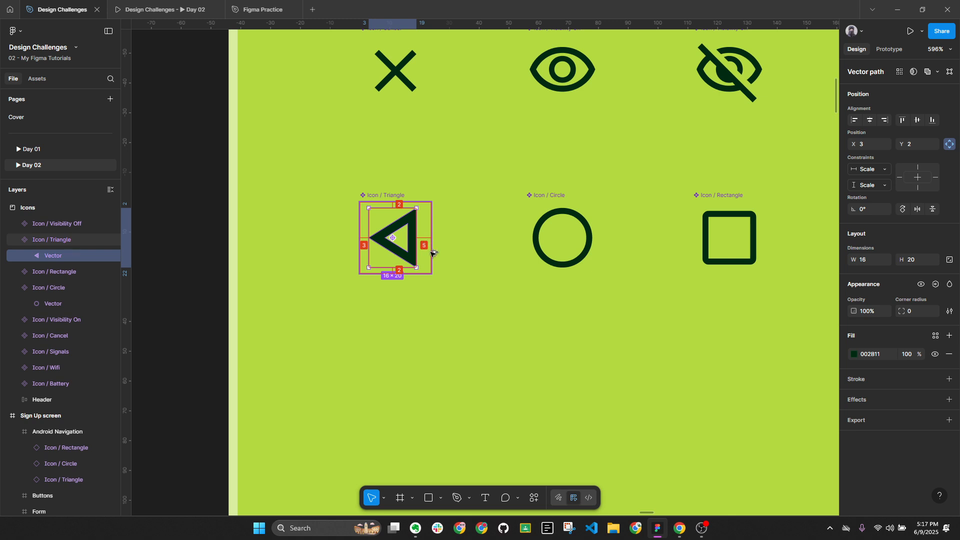
Give the Icon / Triangle frame a temporary white background fill
key(Escape)
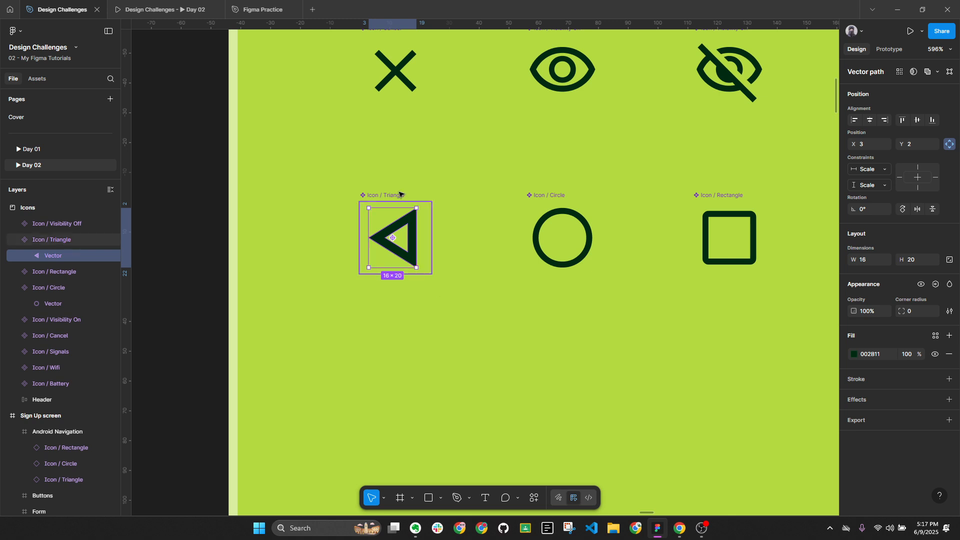
click(949, 355)
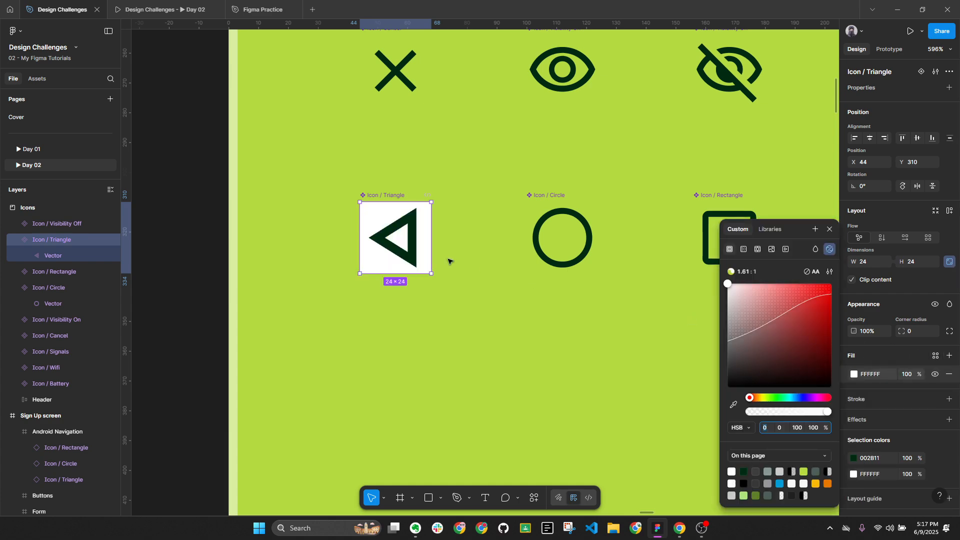
click(417, 256)
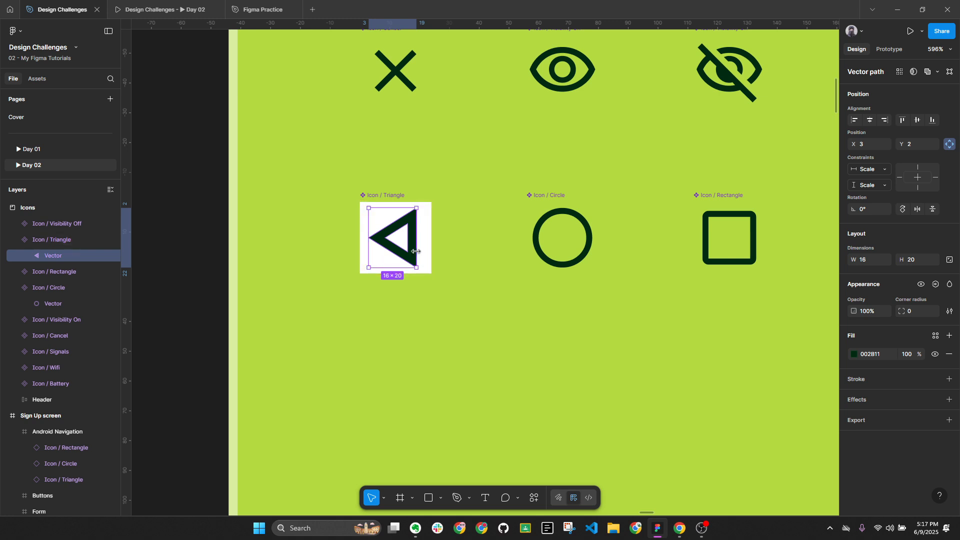
click(456, 296)
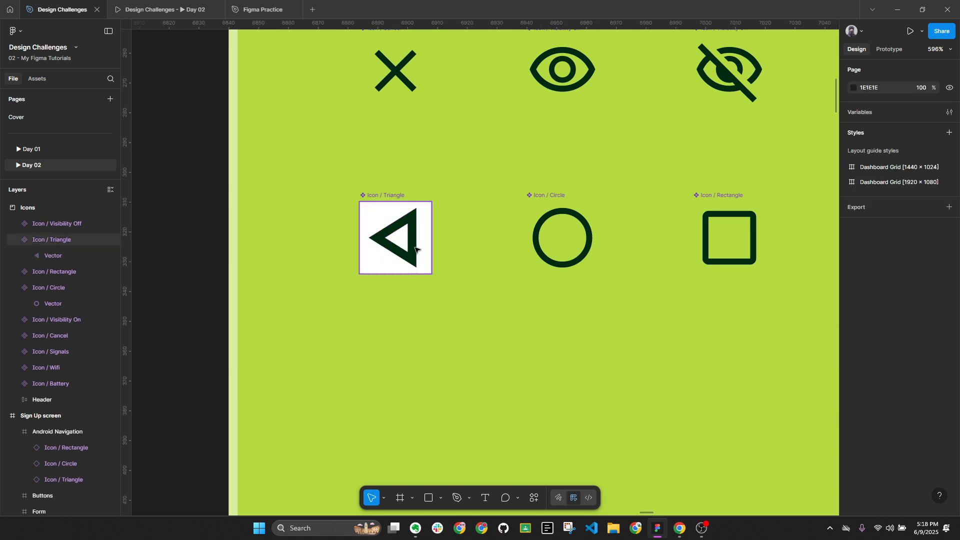
click(407, 205)
Remove the white fill from Icon / Triangle, centre the Sign Up screen, and collapse the layers list
click(950, 373)
scroll(360, 230, down, 10)
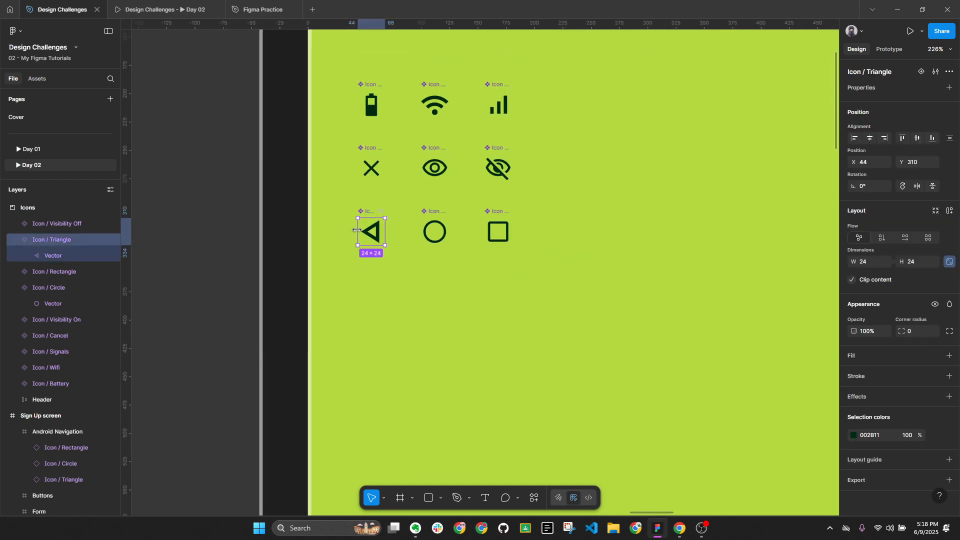
scroll(481, 265, right, 5)
scroll(638, 304, up, 8)
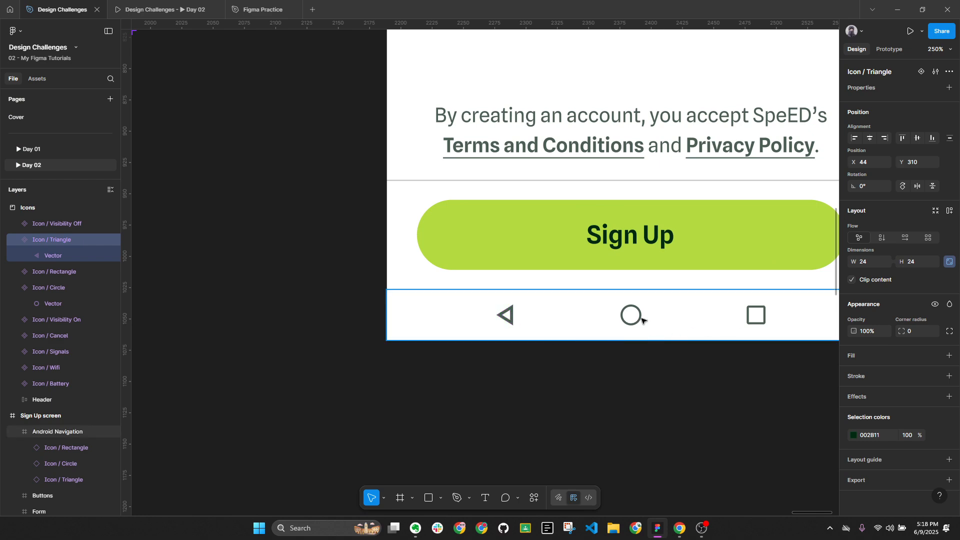
scroll(512, 332, down, 10)
drag(677, 251, 624, 347)
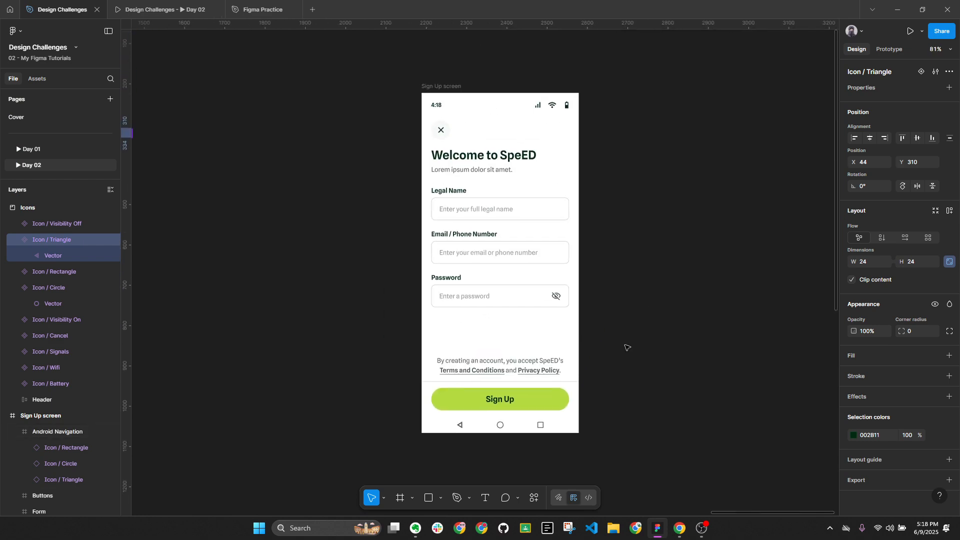
key(alt+l)
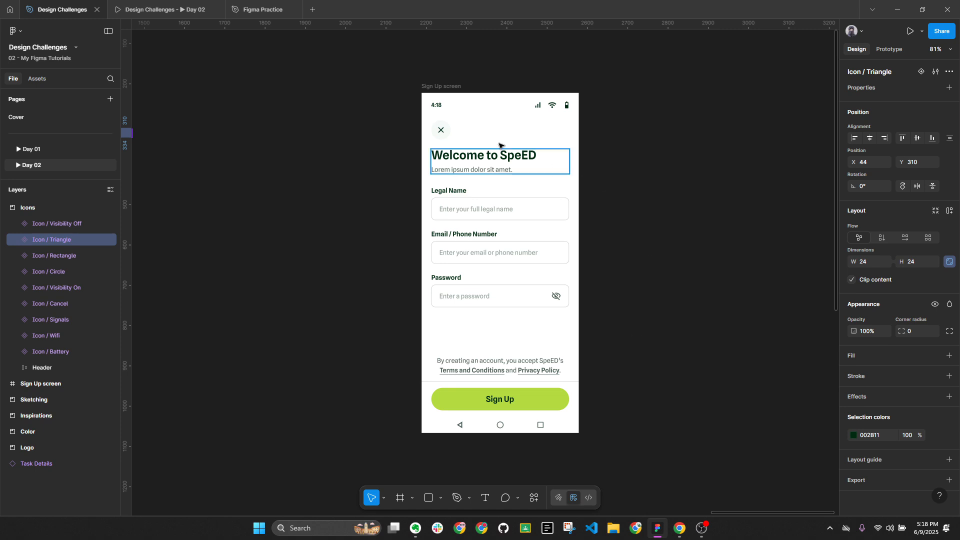
Select and then deselect the Sign Up screen frame, and go to the Day 01 page
click(464, 94)
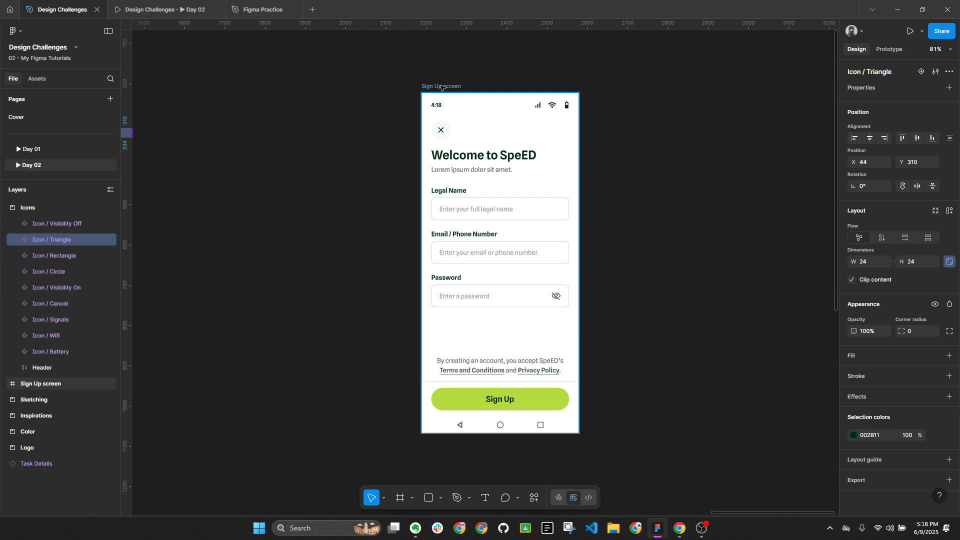
scroll(901, 380, down, 3)
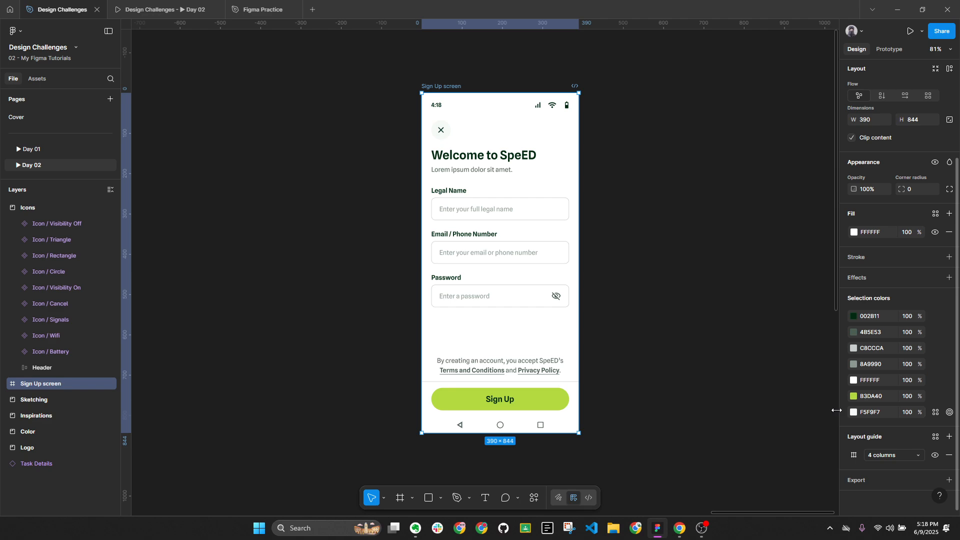
click(730, 381)
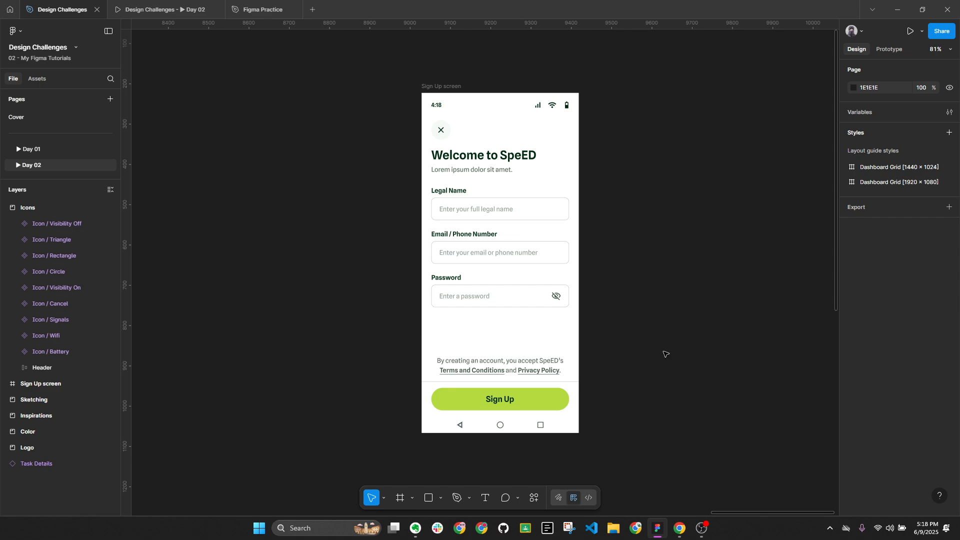
click(71, 152)
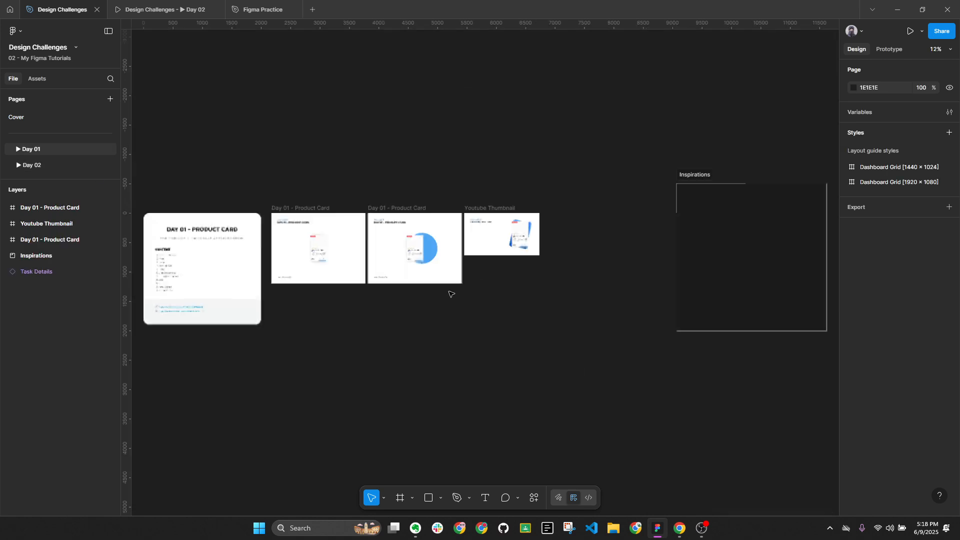
Collapse the layers and copy the Day 01 - Product Card frame
ctrl+scroll(500, 271, up, 5)
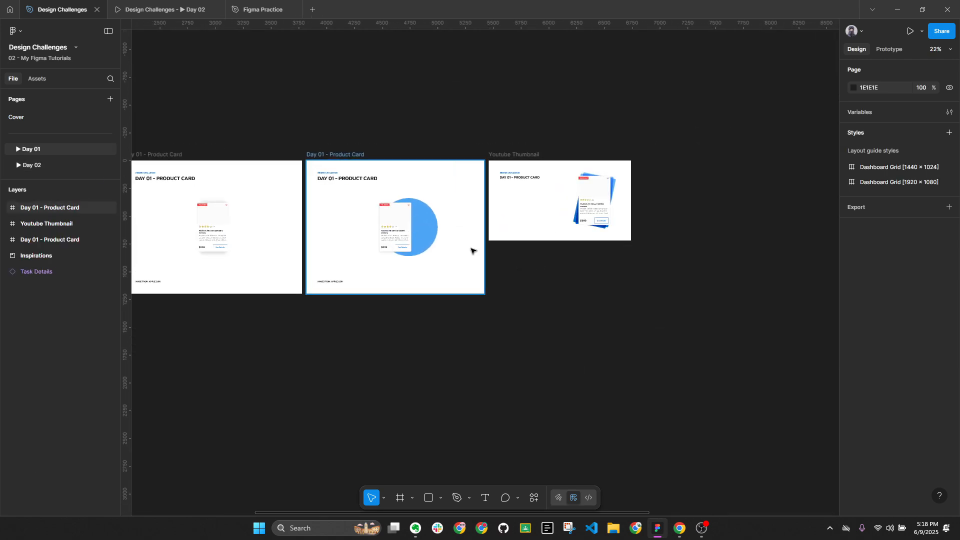
scroll(501, 271, left, 5)
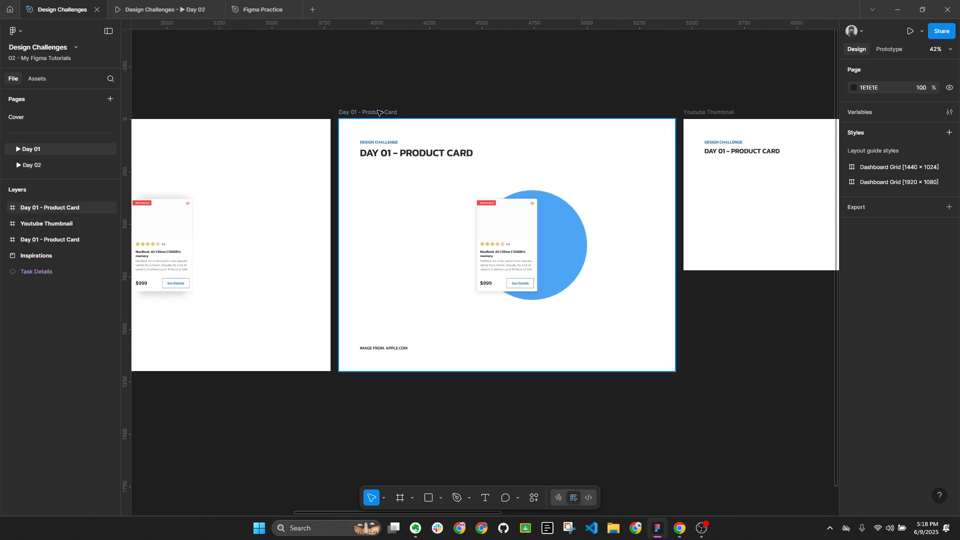
key(alt+l)
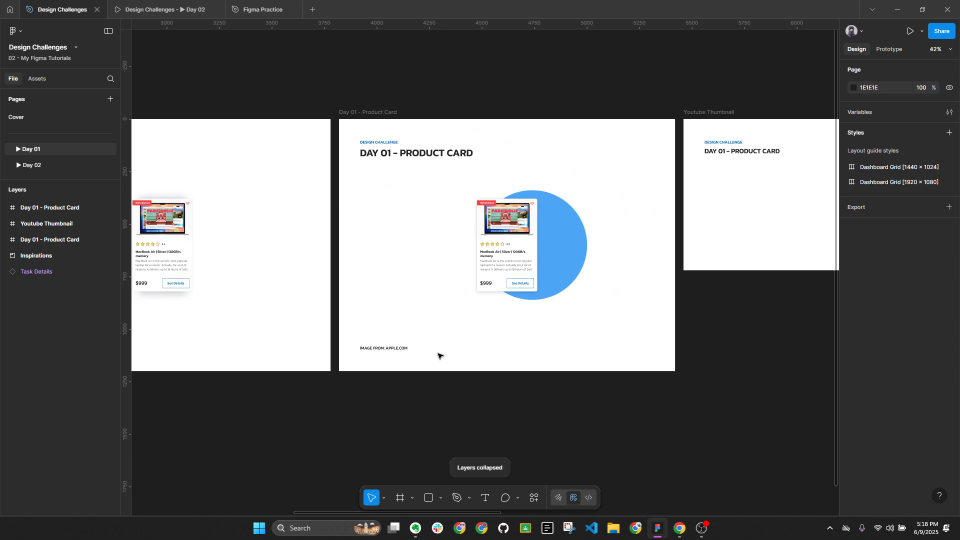
scroll(475, 270, left, 3)
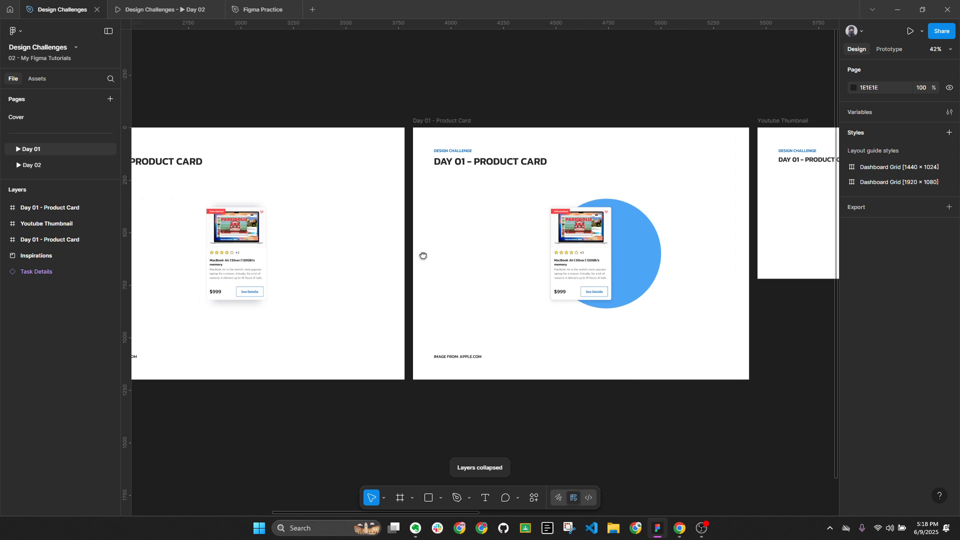
scroll(329, 238, right, 4)
click(369, 103)
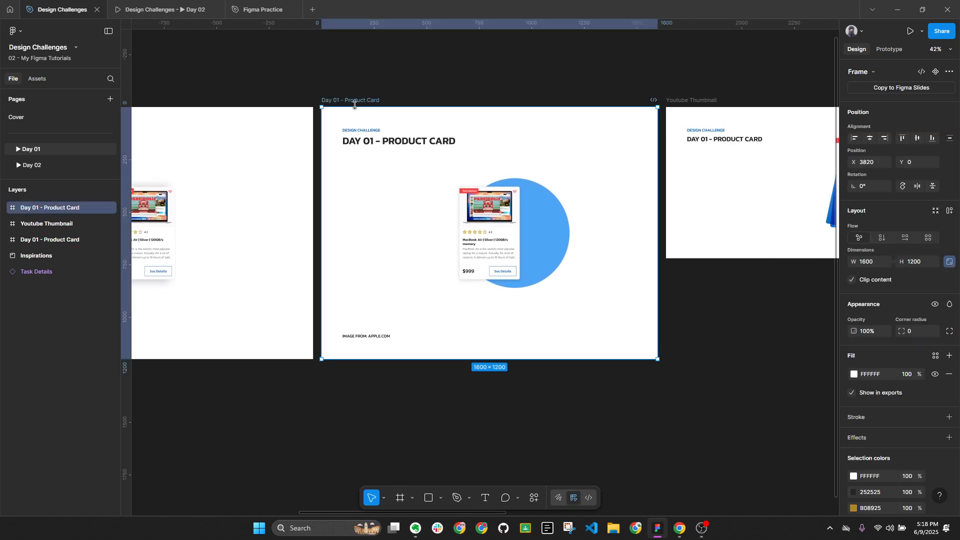
scroll(398, 145, down, 2)
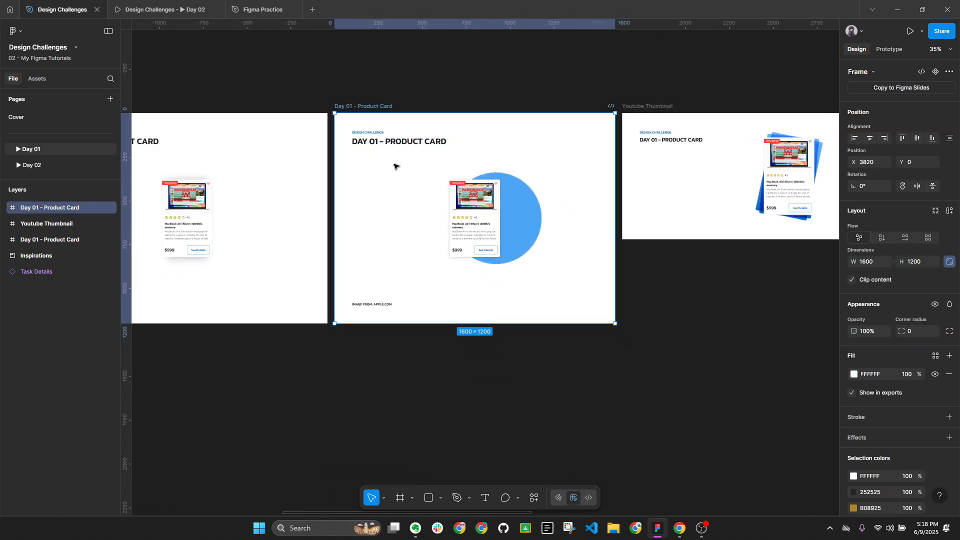
Back on Day 02, move the Sign Up screen into the Sketching frame
click(22, 166)
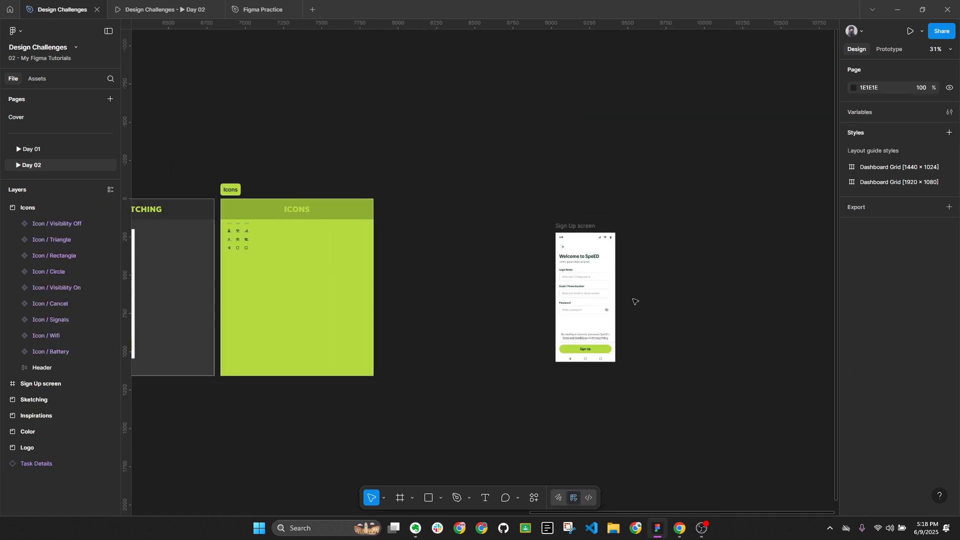
scroll(535, 186, down, 2)
scroll(573, 204, left, 1)
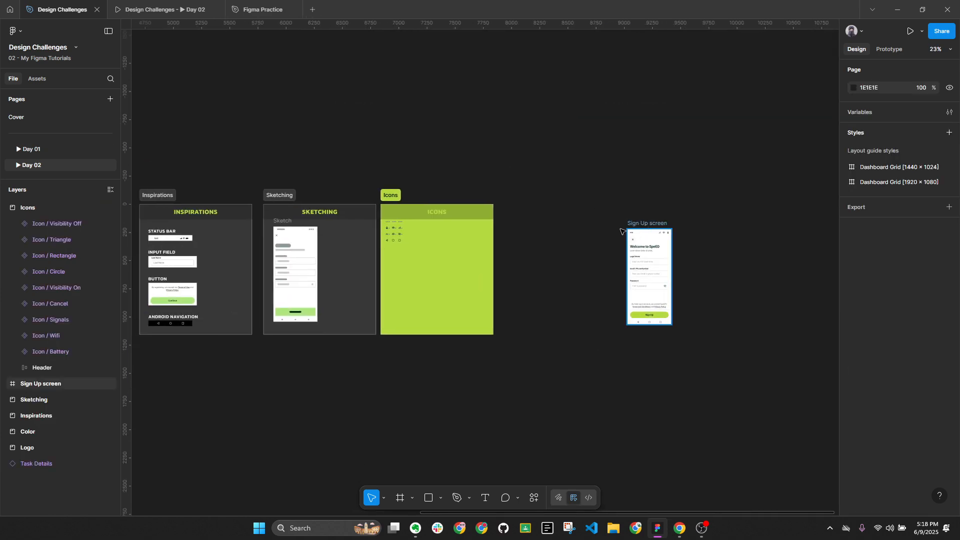
drag(625, 229, 339, 223)
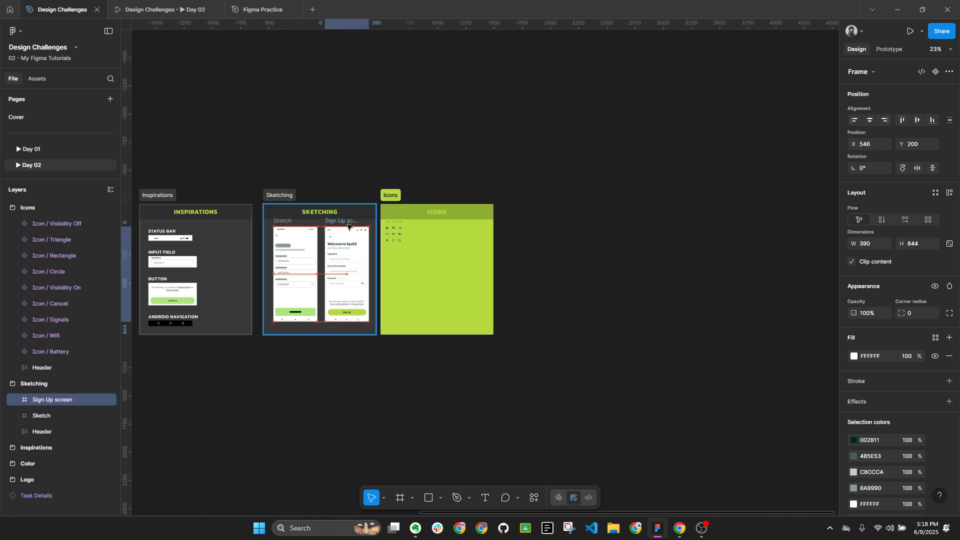
click(660, 235)
Paste the Day 01 product card frame right of the Icons frame and select its product card
scroll(665, 234, up, 2)
key(ctrl+v)
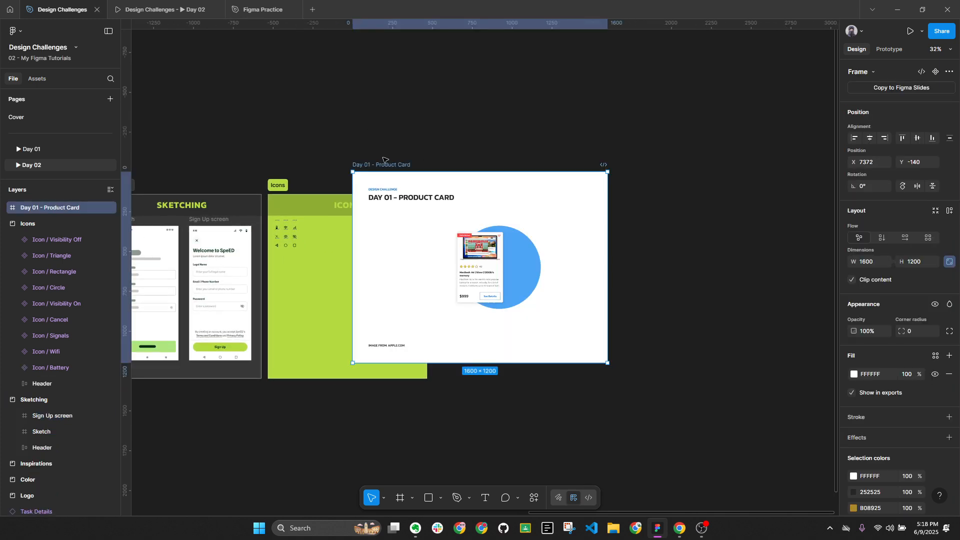
drag(383, 159, 521, 188)
scroll(549, 223, left, 2)
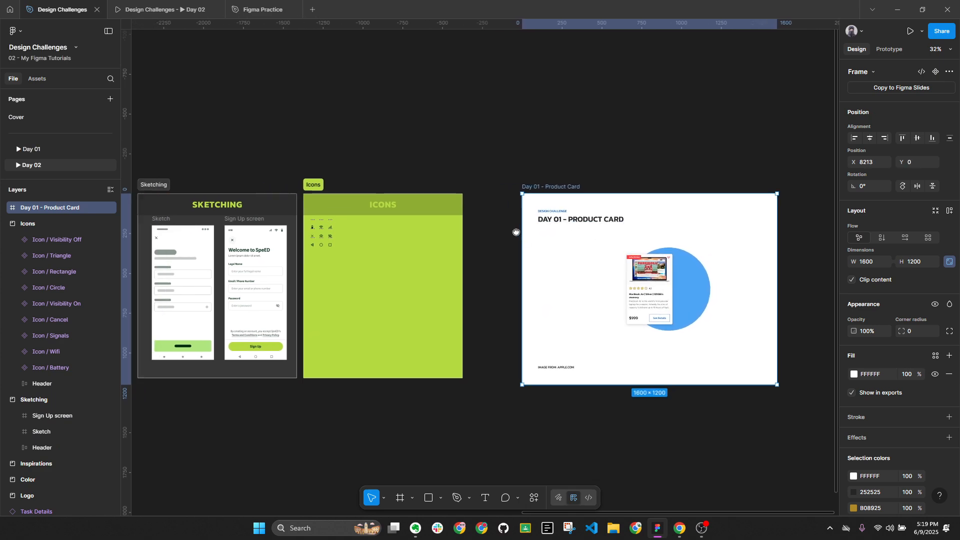
click(242, 226)
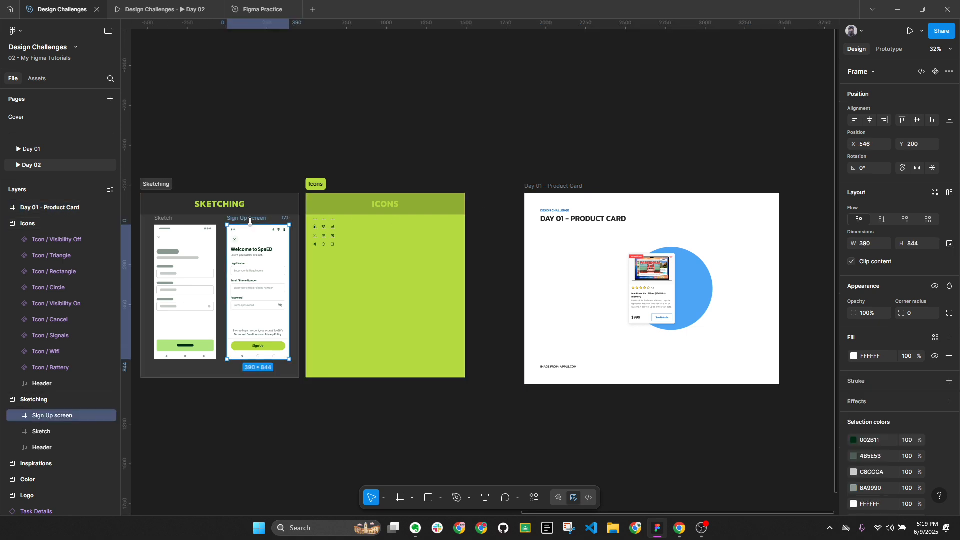
click(668, 284)
scroll(668, 283, up, 3)
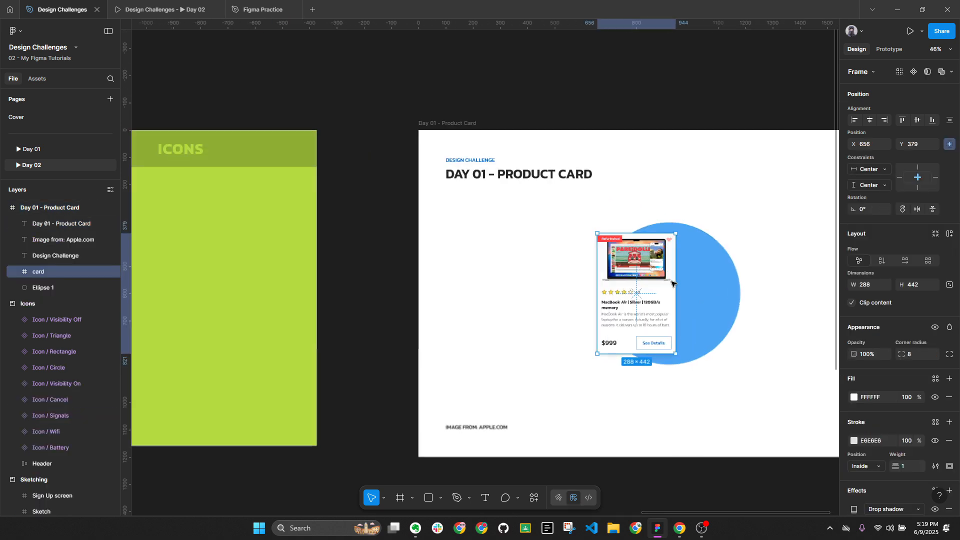
Replace the pasted product card with the Sign Up screen and copy the button's green fill
right_click(652, 267)
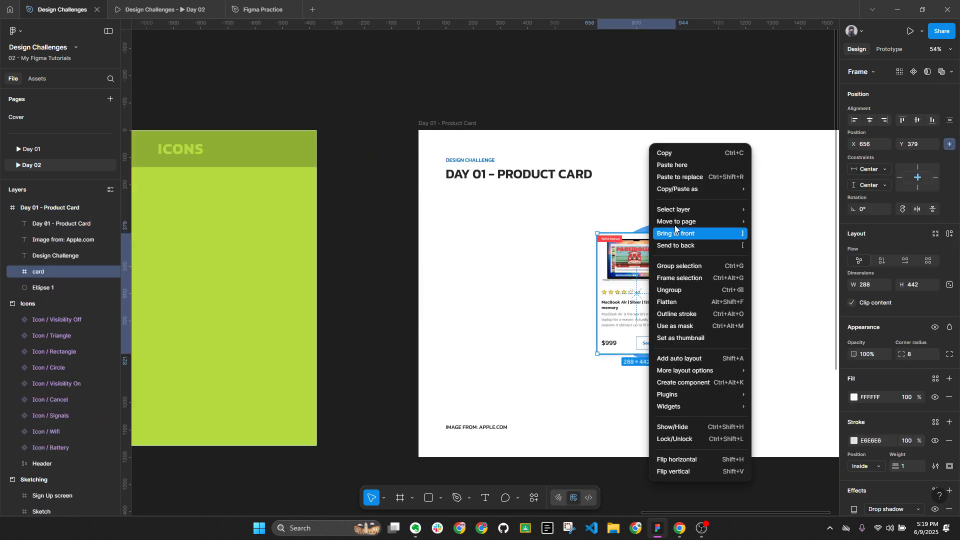
click(686, 177)
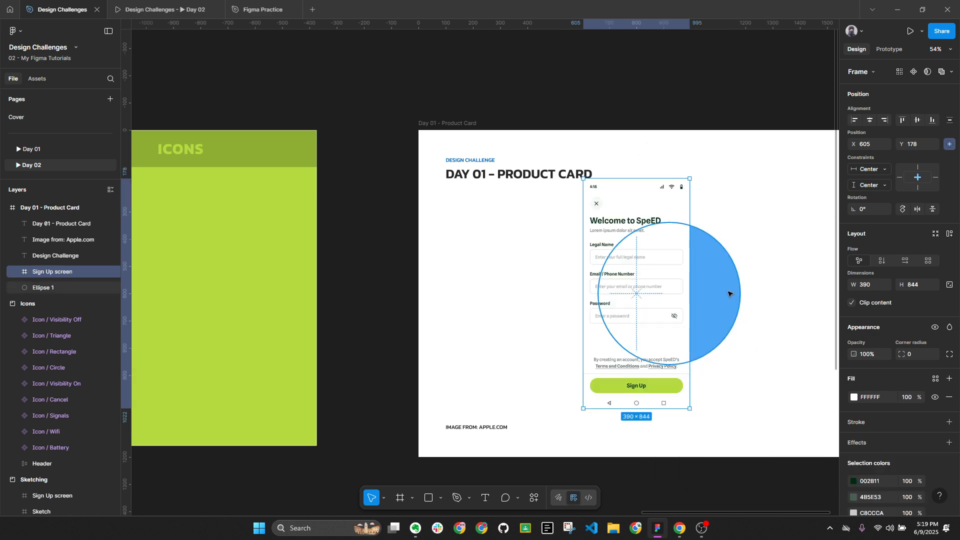
drag(558, 154, 478, 159)
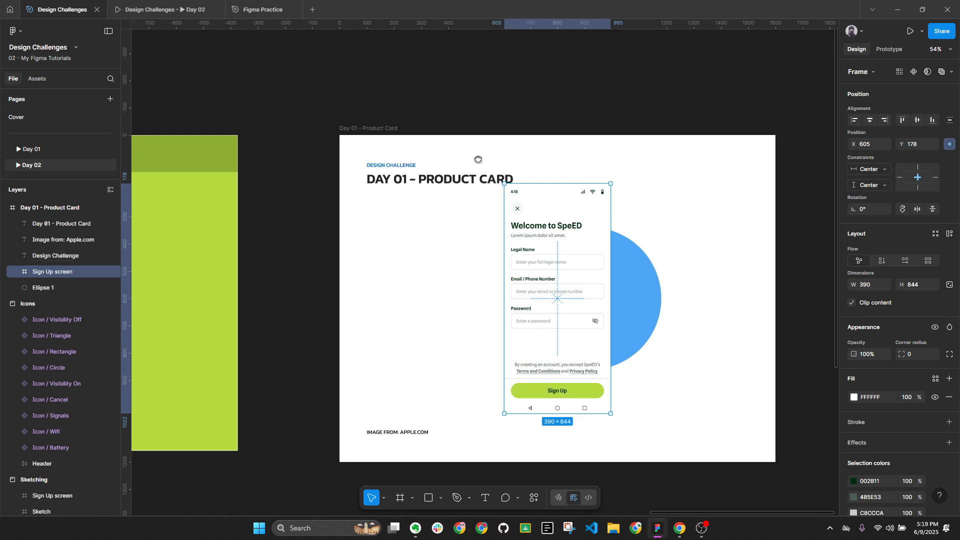
ctrl+click(583, 391)
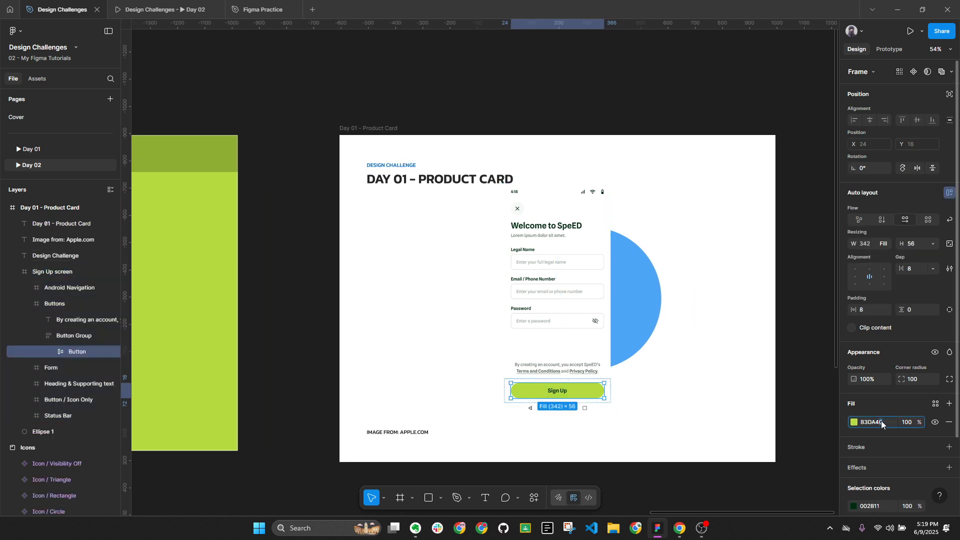
click(882, 421)
key(ctrl+c)
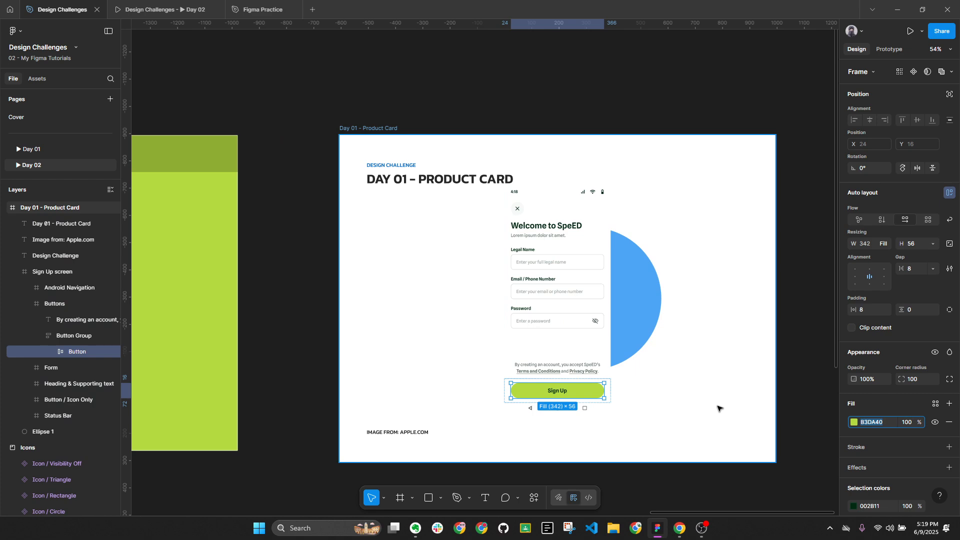
Try colouring the DESIGN CHALLENGE heading green B3DA40, then sample the medium green brand swatch
click(393, 165)
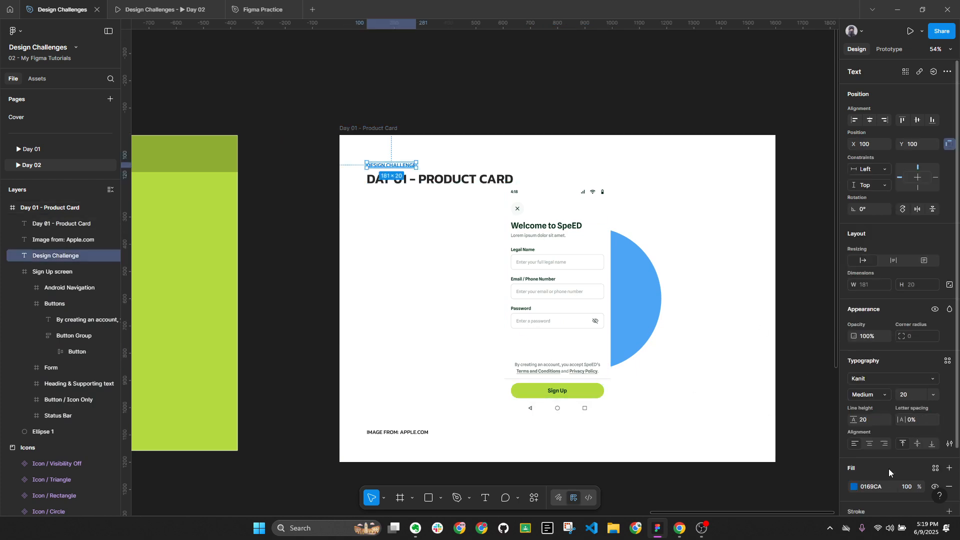
key(ctrl+v)
key(Return)
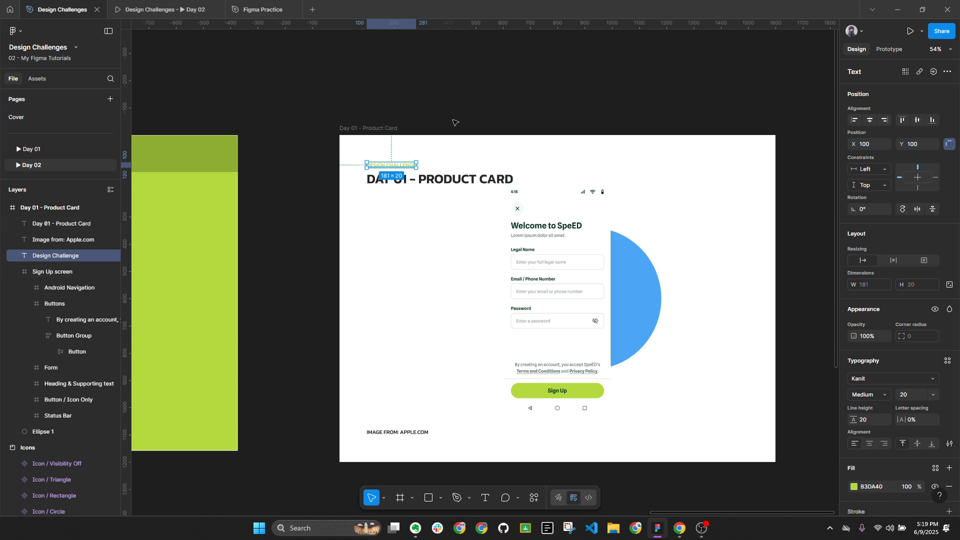
click(495, 113)
click(396, 165)
scroll(720, 203, down, 5)
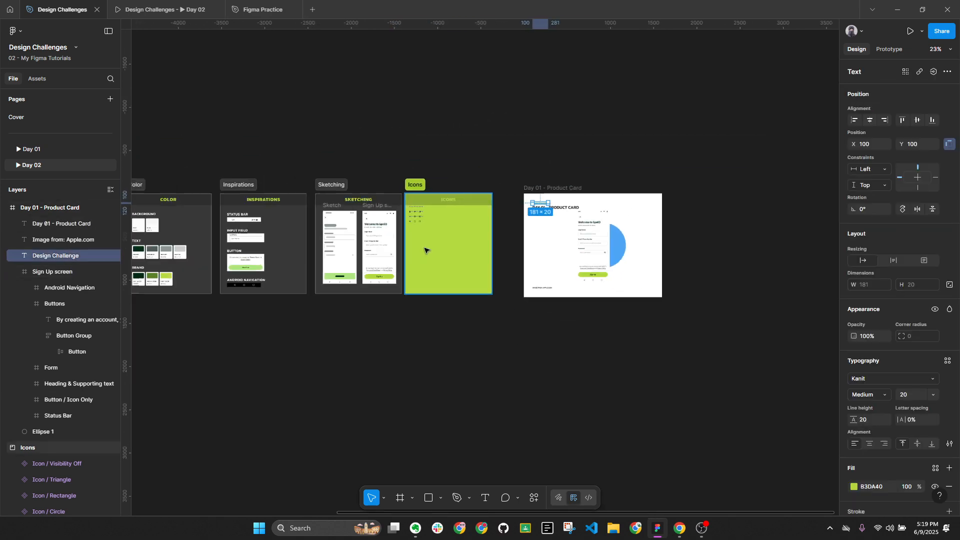
scroll(425, 250, left, 3)
scroll(215, 275, up, 6)
key(i)
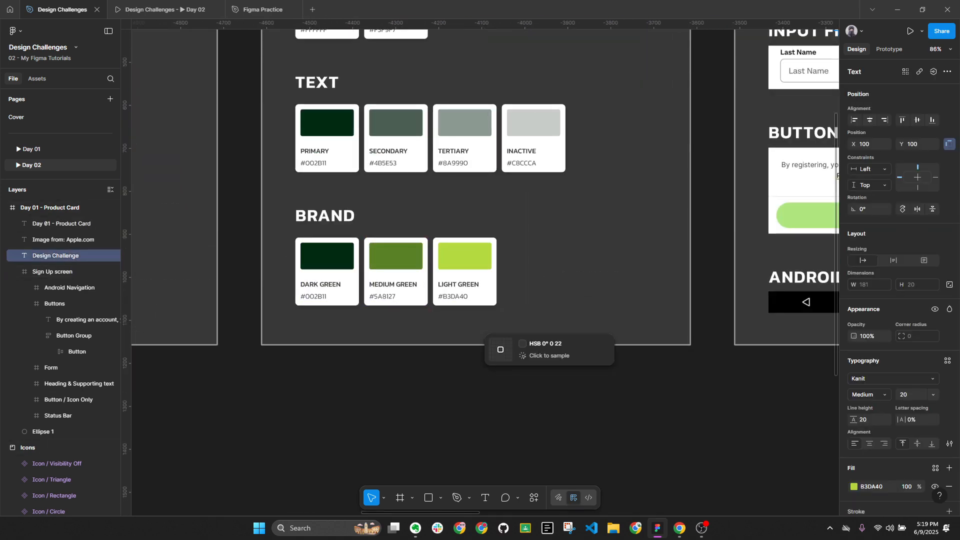
click(407, 266)
scroll(351, 300, down, 8)
key(Escape)
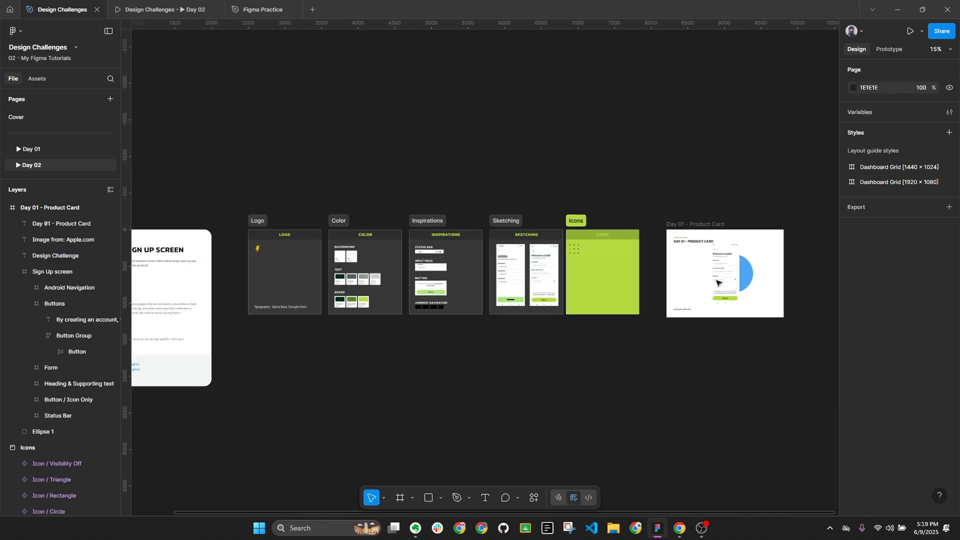
scroll(719, 283, up, 8)
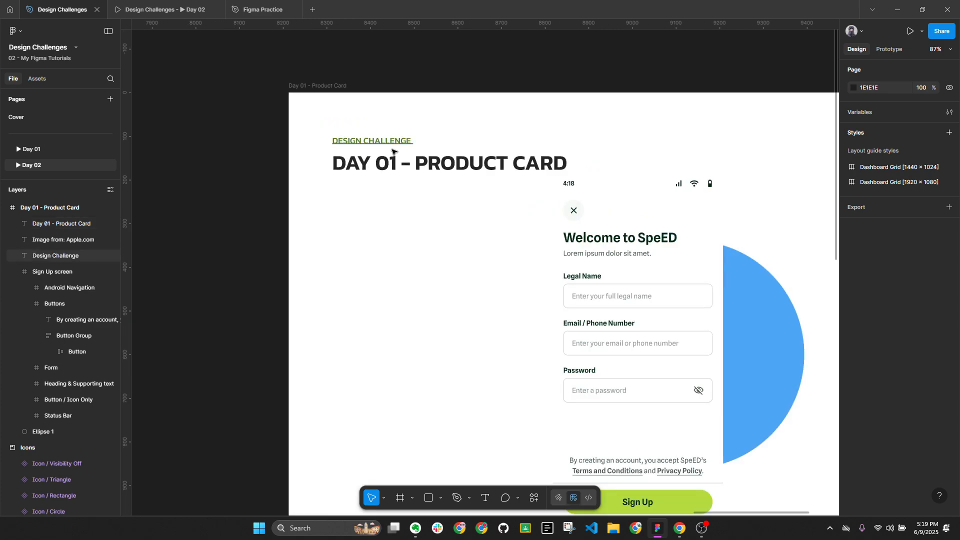
scroll(413, 167, down, 2)
Copy the dark green 002B11 from the Sign Up screen and apply it to the DAY 01 - PRODUCT CARD title
click(667, 262)
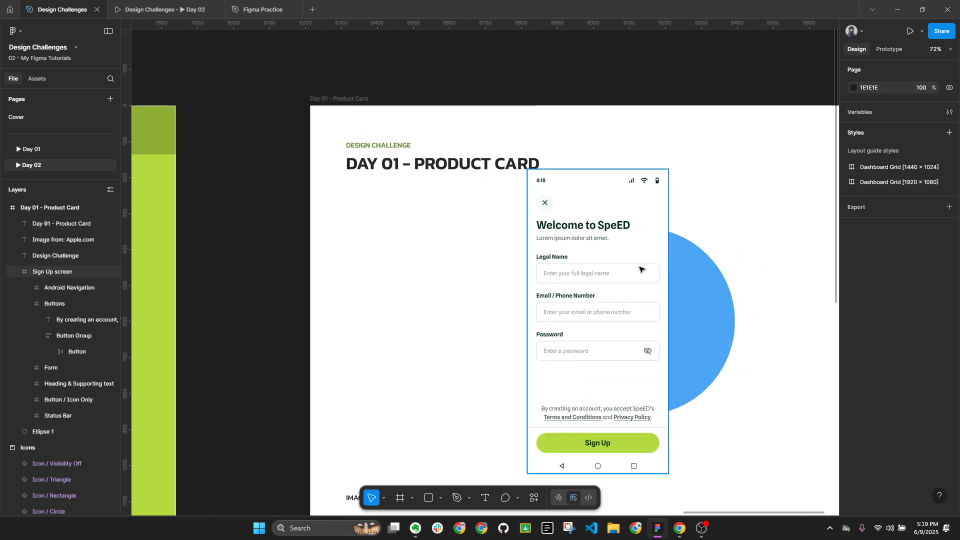
scroll(461, 198, down, 3)
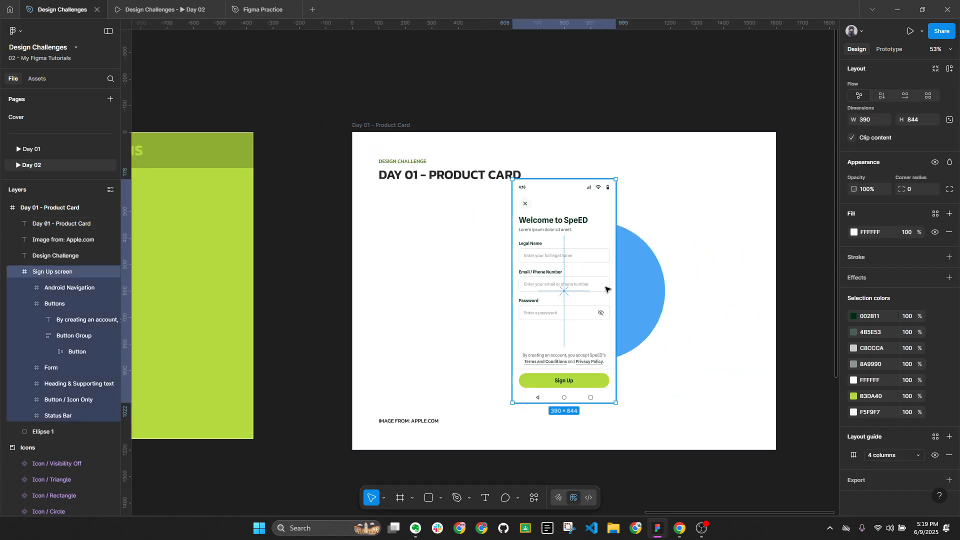
click(884, 316)
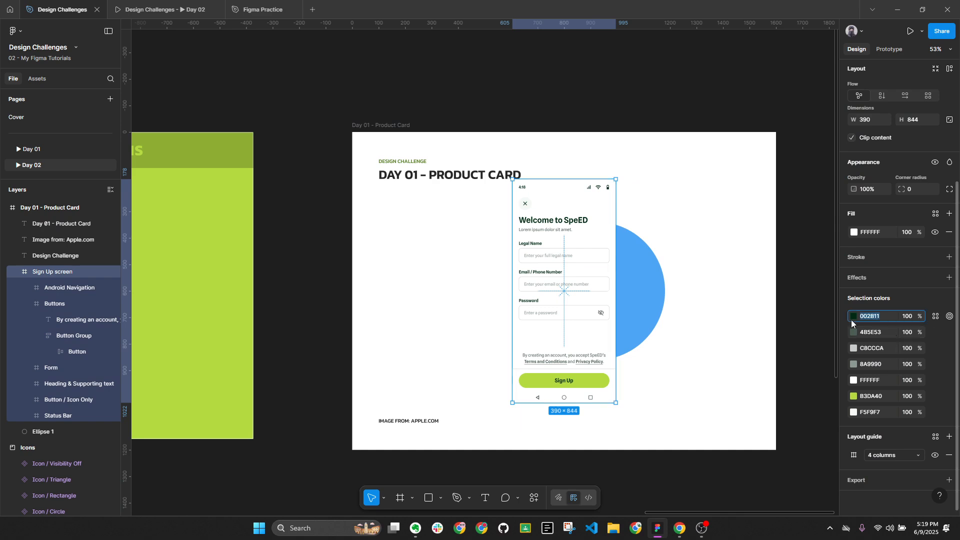
click(420, 176)
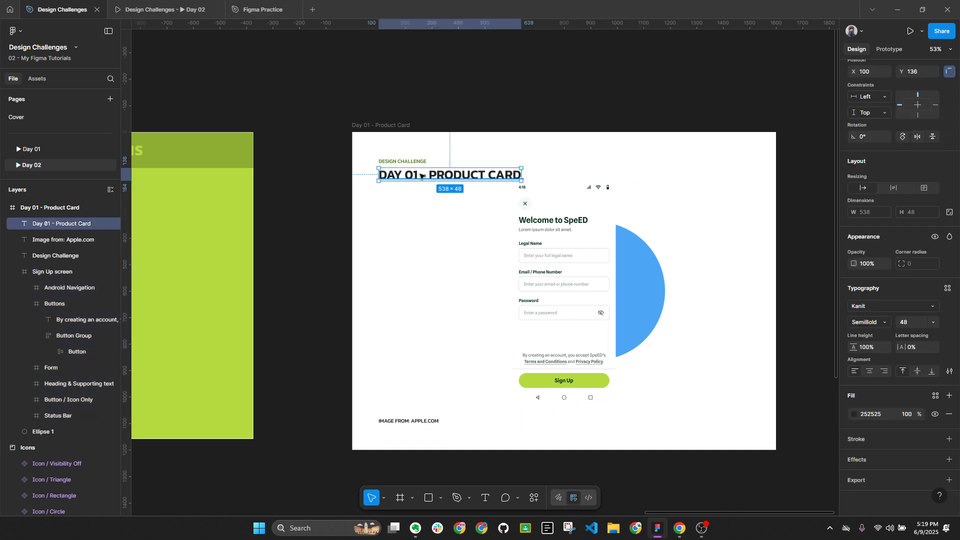
click(889, 413)
text(002B11)
key(Return)
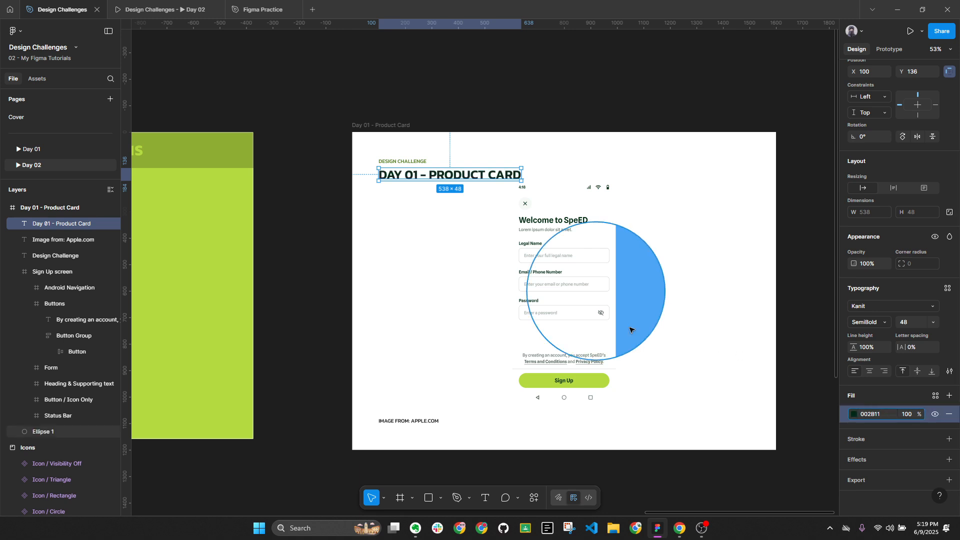
Apply dark green 002B11 to the IMAGE FROM: APPLE.COM caption
click(433, 418)
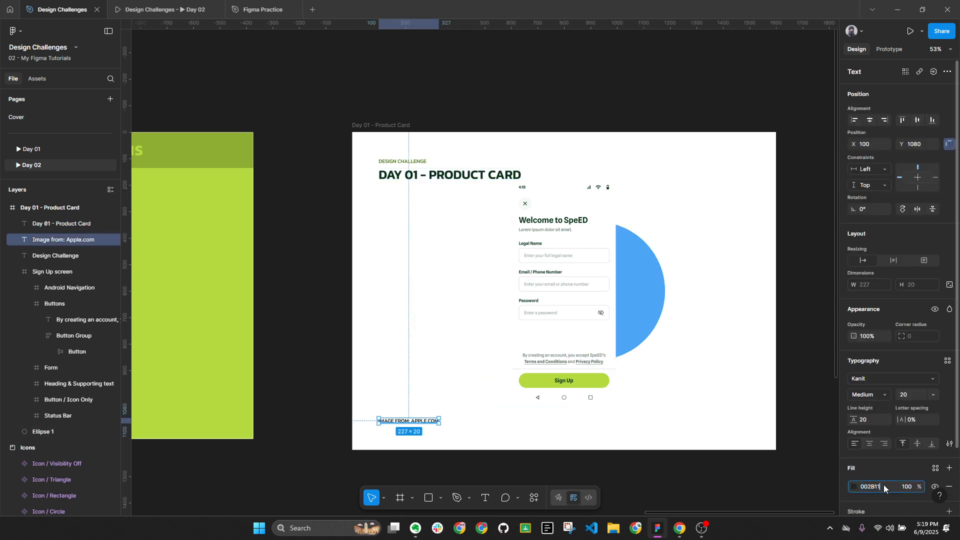
key(Return)
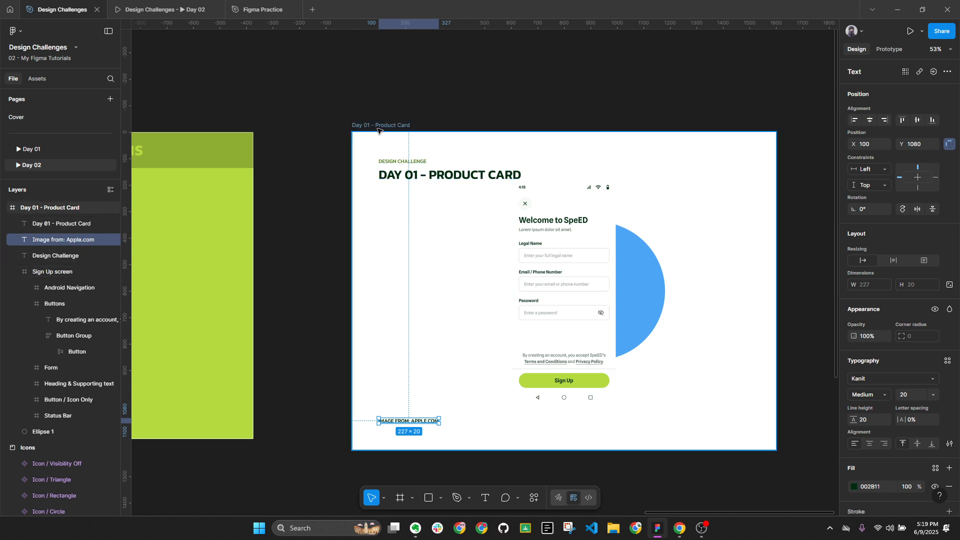
double_click(415, 174)
click(415, 174)
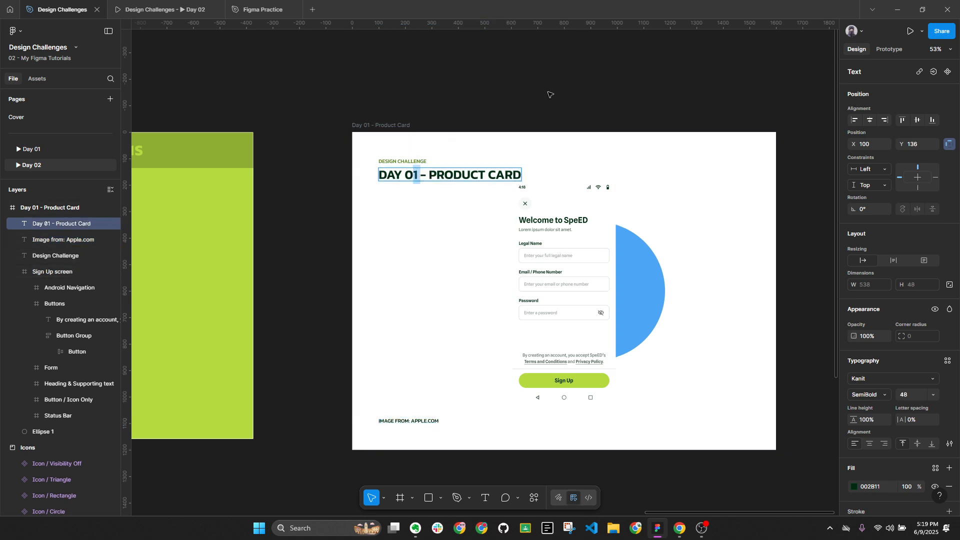
key(Escape)
key(Escape)
scroll(581, 127, down, 4)
Copy the Day 02 brief title and paste it as the card heading DAY 02 - SIGN UP SCREEN
drag(296, 141, 695, 157)
scroll(223, 185, up, 2)
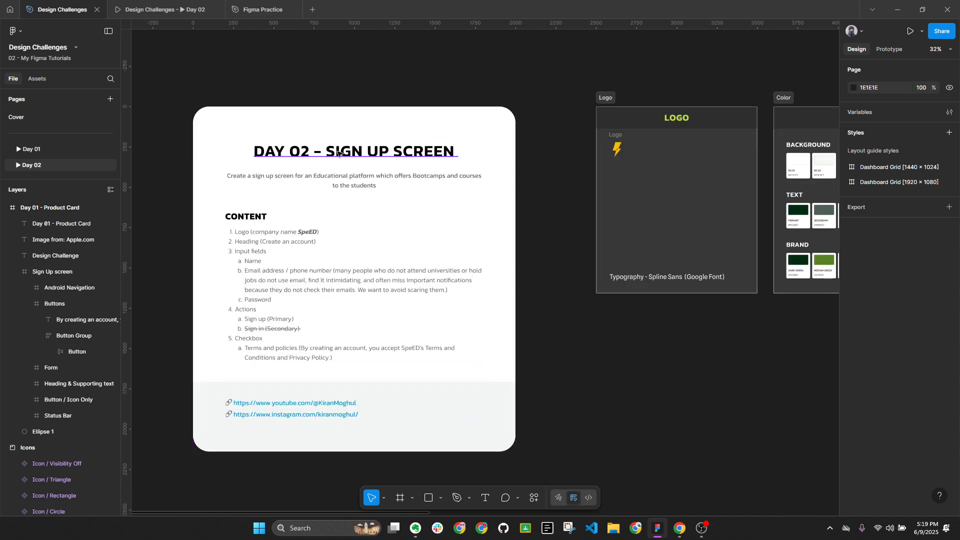
ctrl+double_click(338, 153)
key(ctrl+c)
scroll(282, 196, down, 3)
key(Escape)
key(Escape)
drag(545, 292, 177, 277)
scroll(621, 155, up, 4)
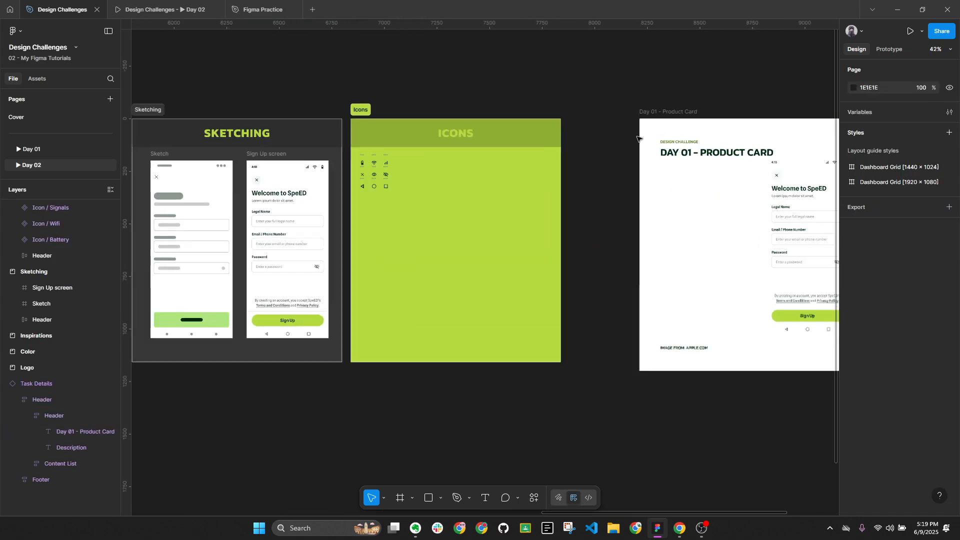
double_click(701, 153)
key(ctrl+v)
key(Escape)
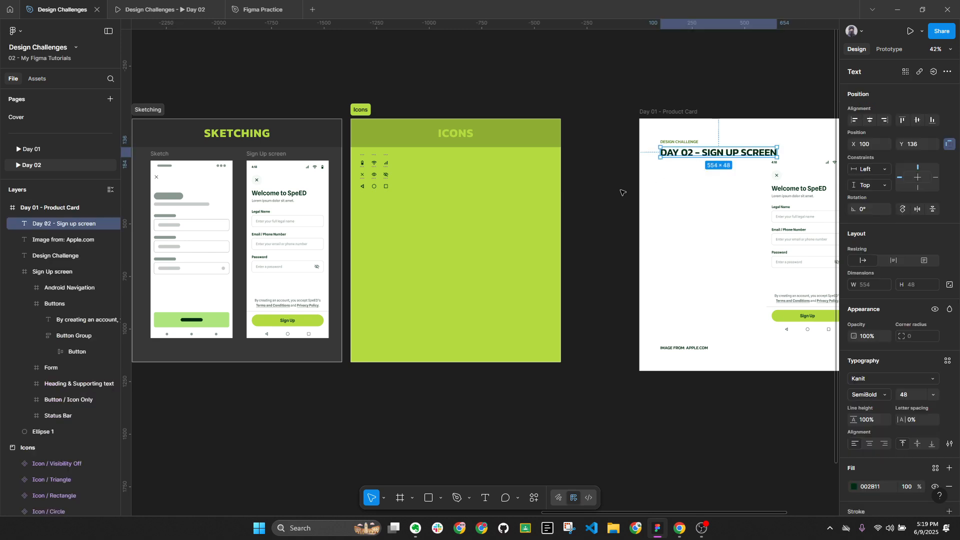
key(Escape)
Delete the IMAGE FROM: APPLE.COM caption from the card
drag(629, 172, 334, 142)
scroll(442, 169, up, 2)
click(546, 129)
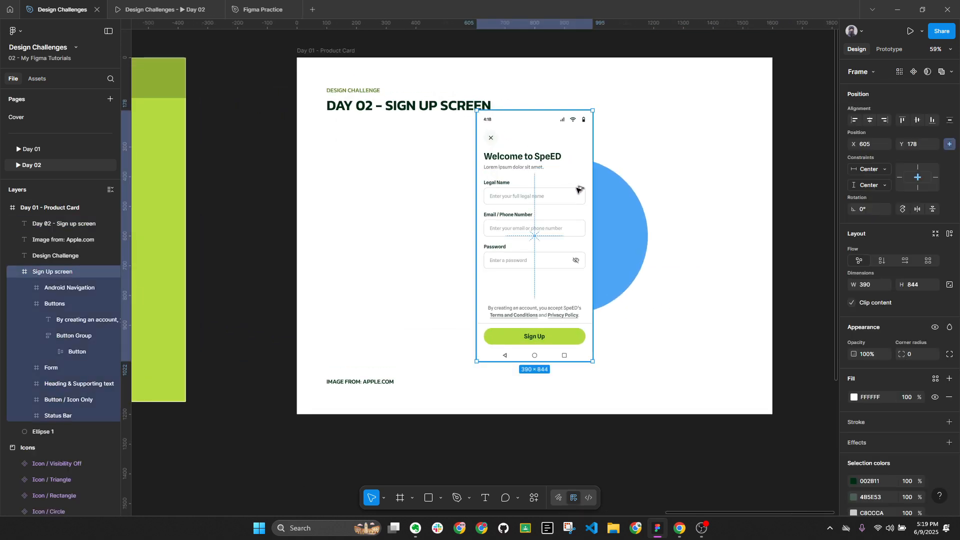
key(alt+l)
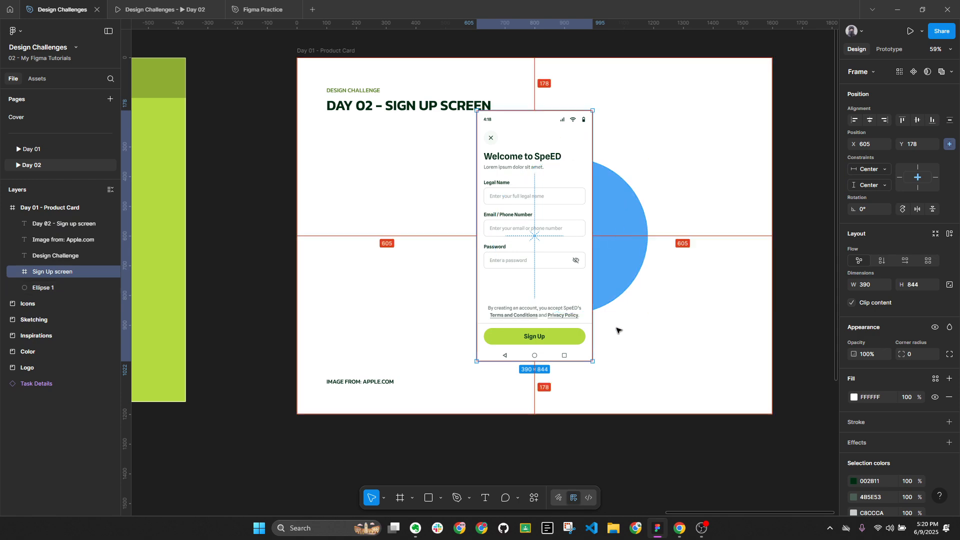
click(350, 383)
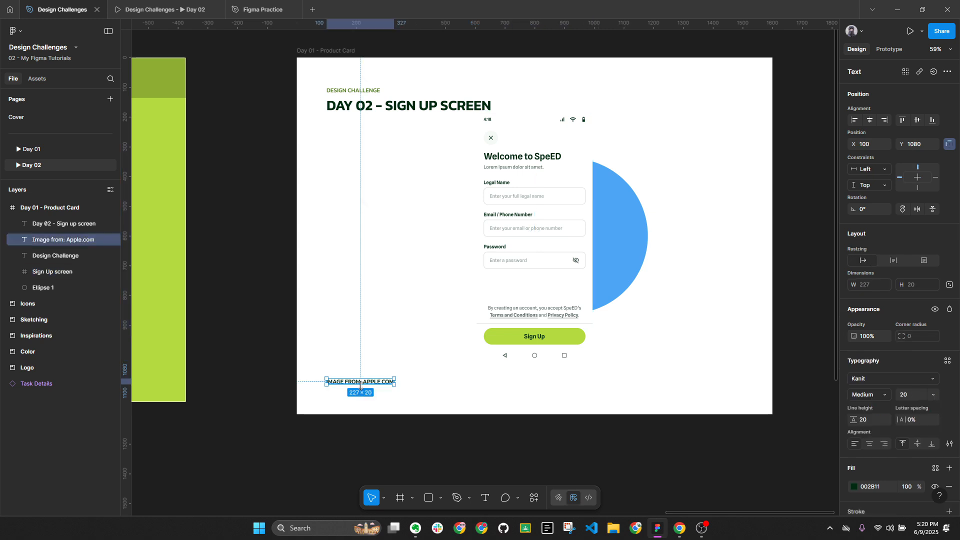
key(Delete)
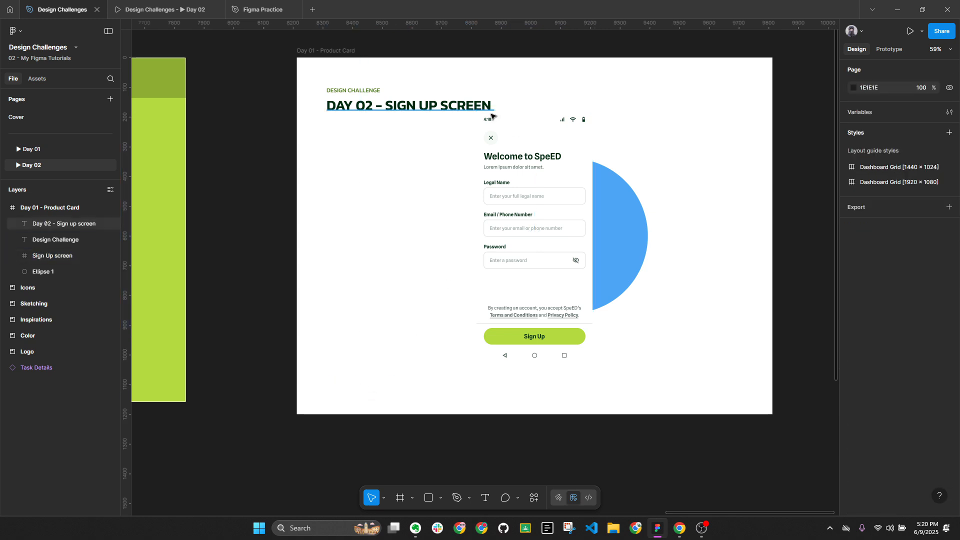
Move the Sign Up screen lower in the card to X 605, Y 256, checking its spacing
click(334, 55)
scroll(909, 397, down, 5)
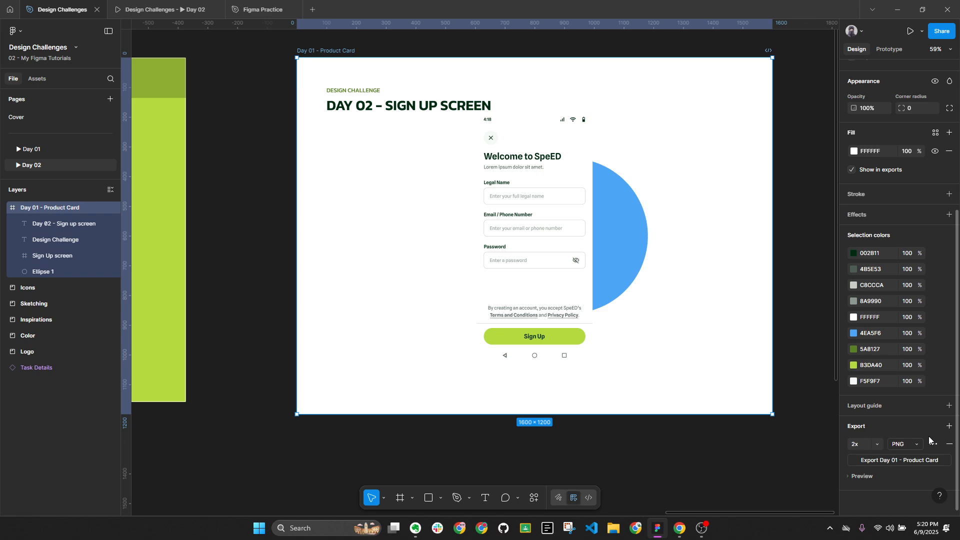
drag(566, 133, 600, 184)
key(alt)
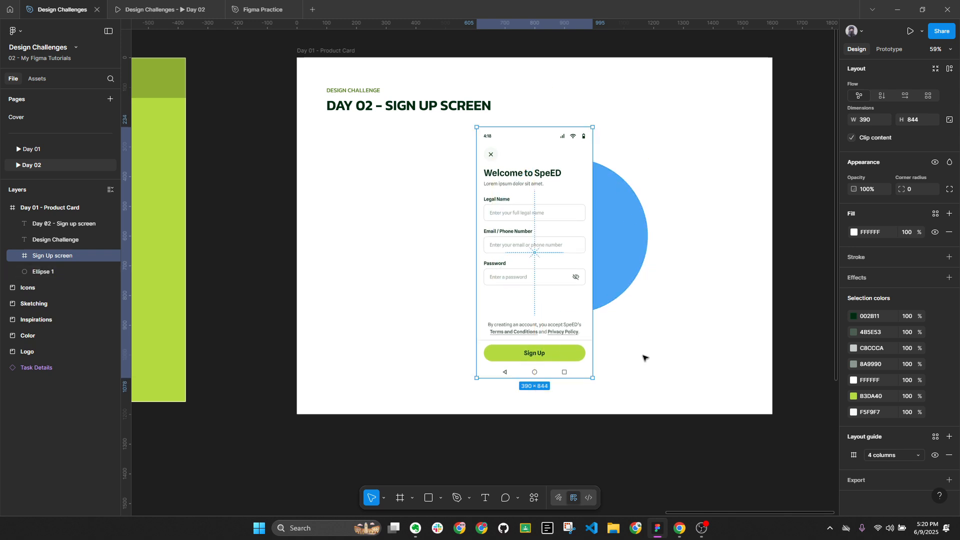
key(shift+Down)
key(shift+Down)
key(Down)
key(Down)
key(alt)
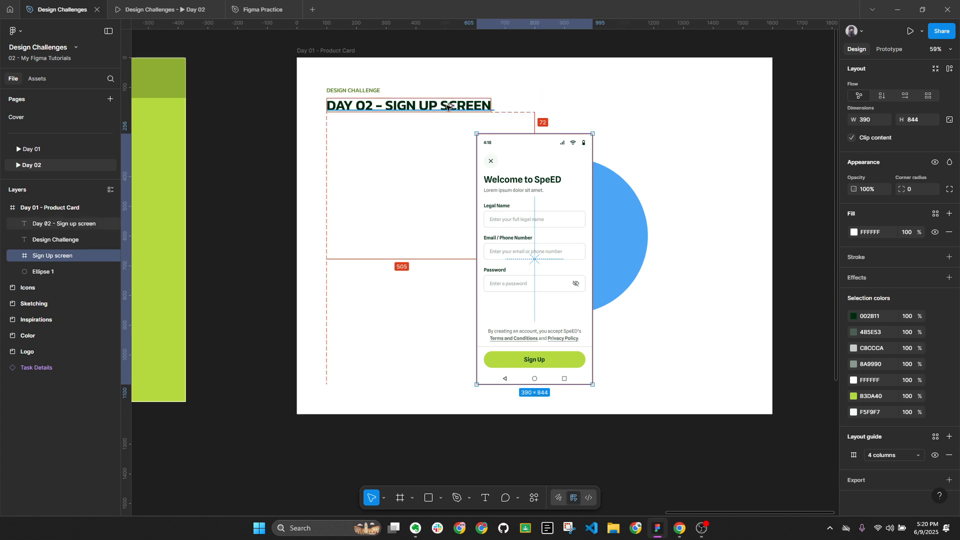
scroll(888, 95, up, 3)
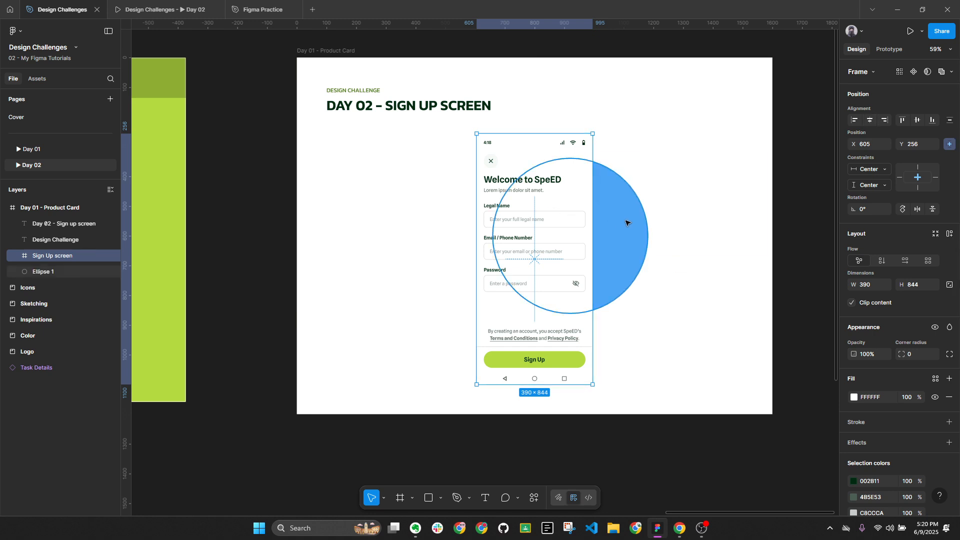
Switch briefly to Chrome and back, then pan across the Day 01 product card and inspiration frames
click(685, 521)
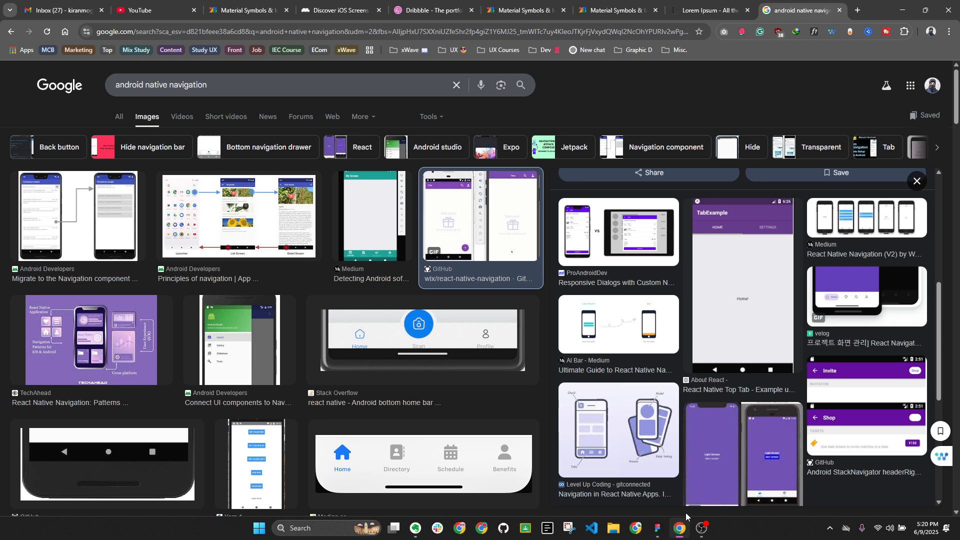
click(658, 528)
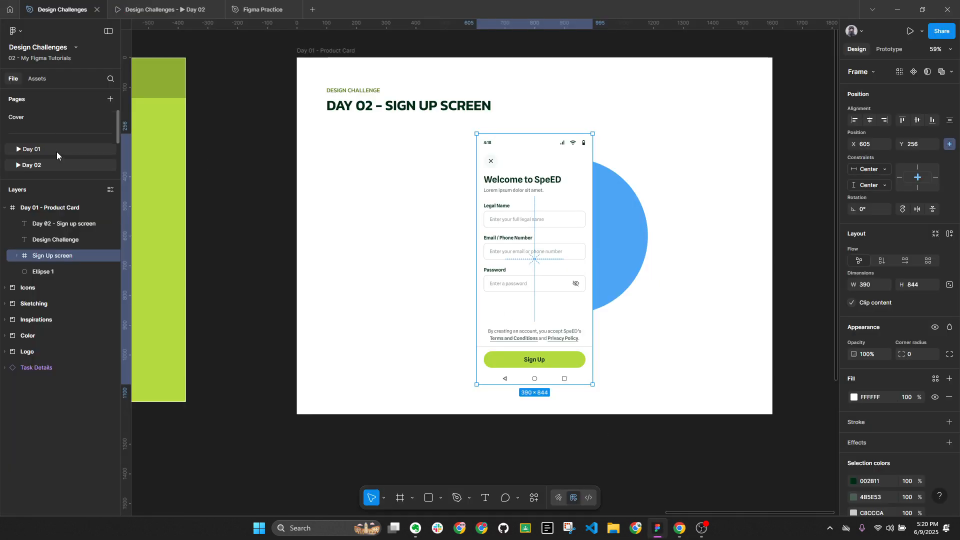
scroll(690, 247, down, 5)
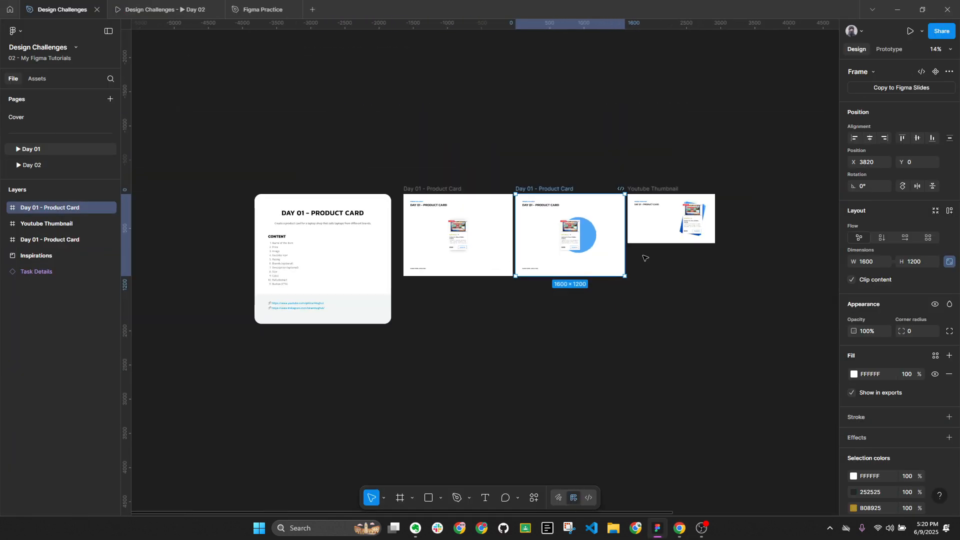
drag(643, 260, 311, 195)
scroll(570, 275, up, 5)
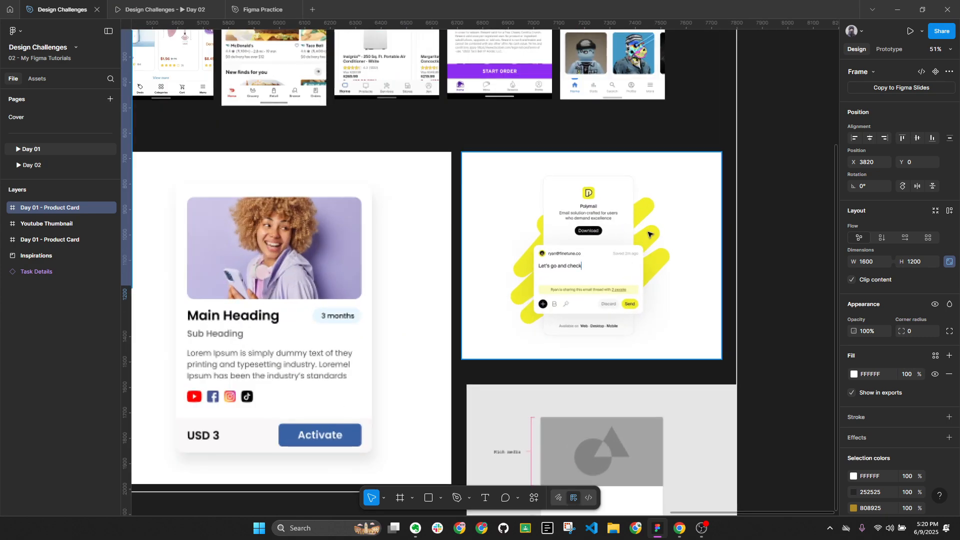
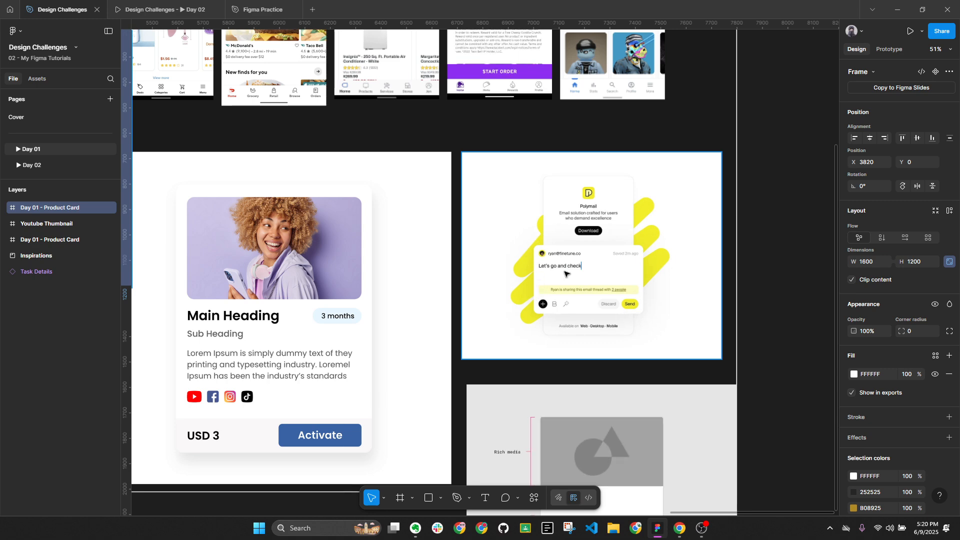
Switch to the Day 02 page and delete the blue Ellipse 1 behind the sign-up screen
click(32, 165)
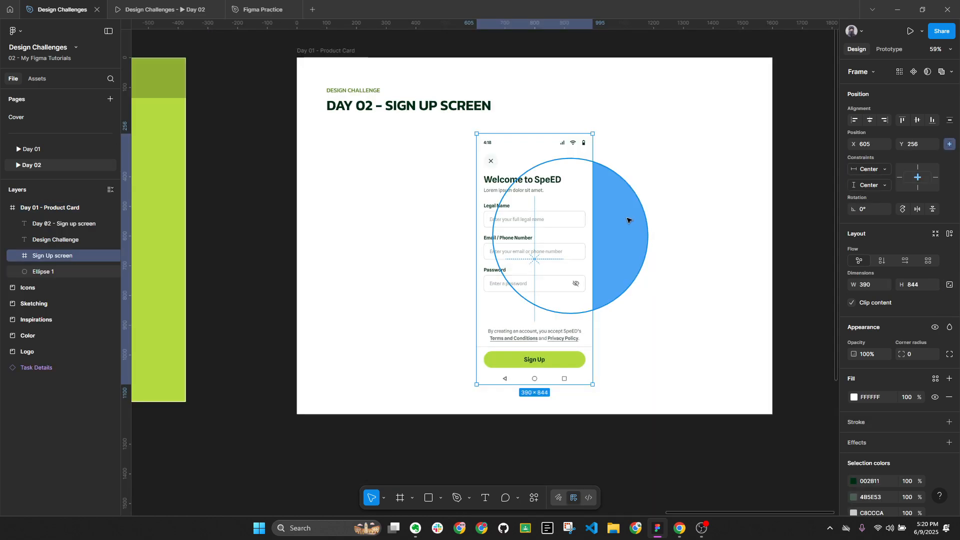
click(639, 231)
key(Delete)
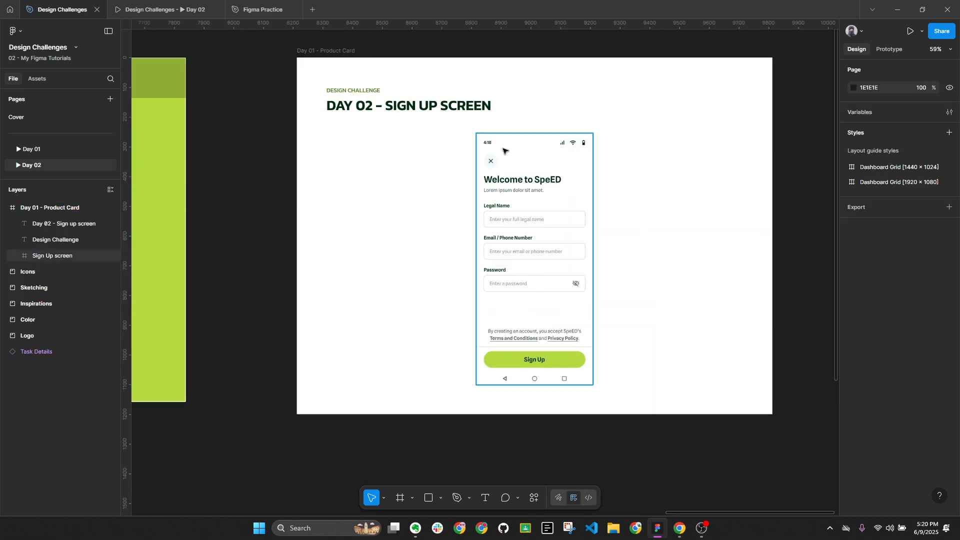
Round the Sign Up screen frame's corners to a radius of 24
click(586, 234)
scroll(628, 252, up, 2)
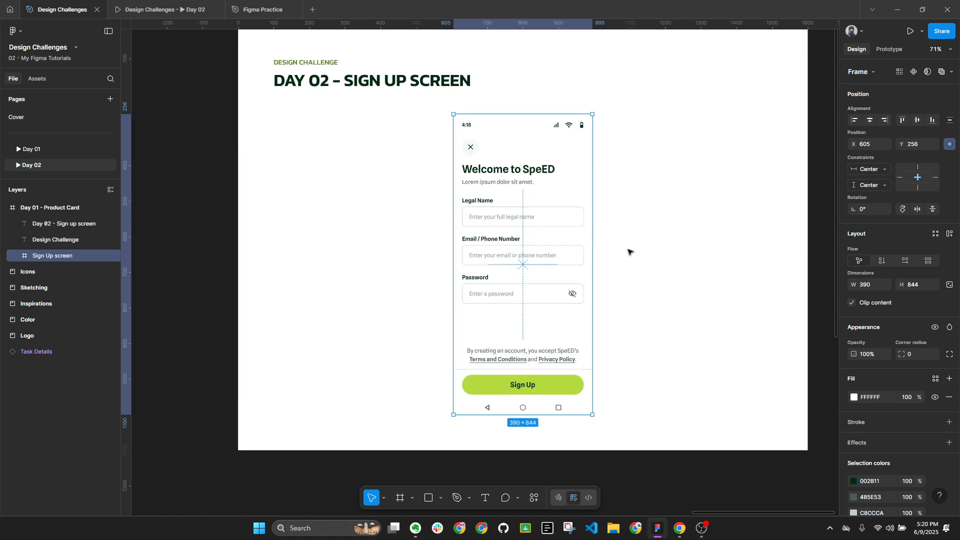
click(913, 357)
key(Return)
scroll(901, 350, down, 2)
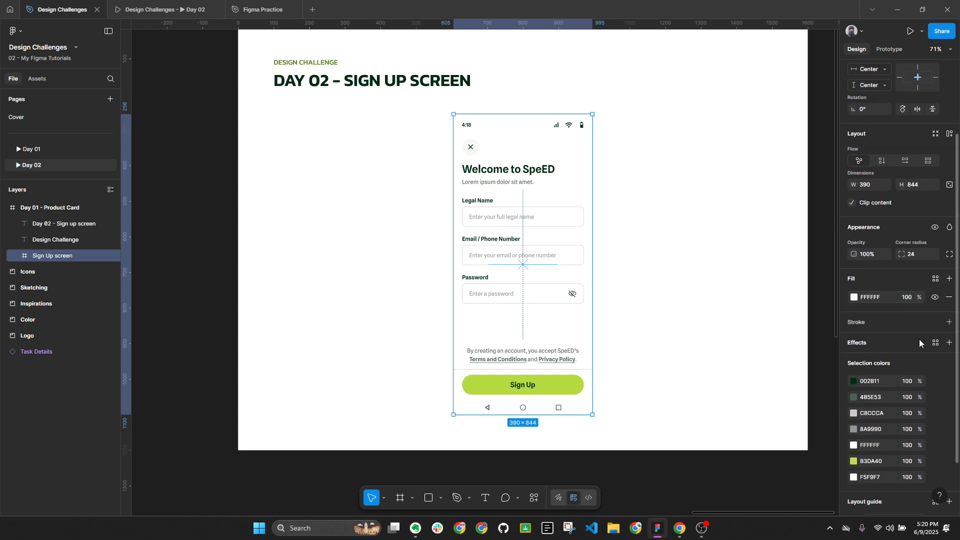
Give the Sign Up screen frame a light grey C8CCCA stroke border, then collapse the layers
double_click(566, 218)
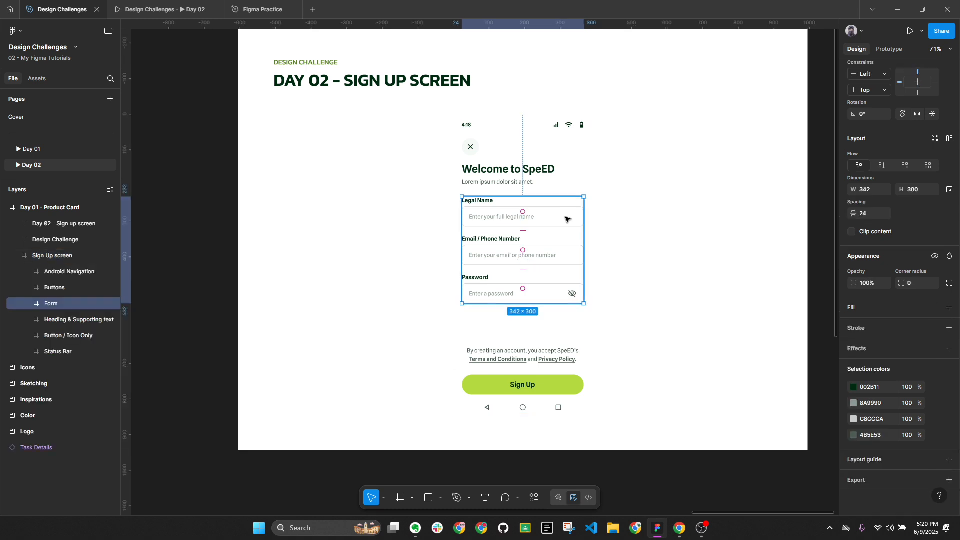
double_click(567, 218)
double_click(567, 218)
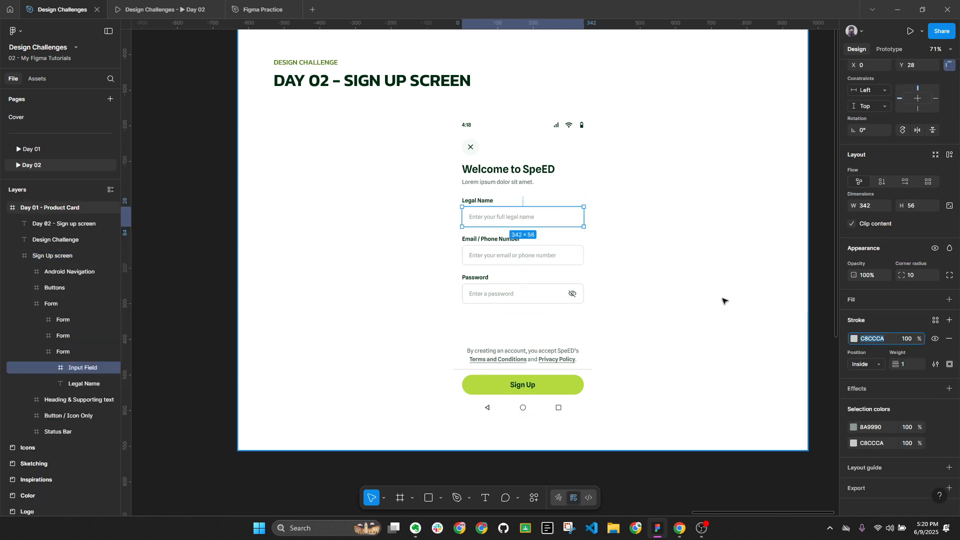
key(Escape)
key(Escape)
key(Escape)
click(949, 343)
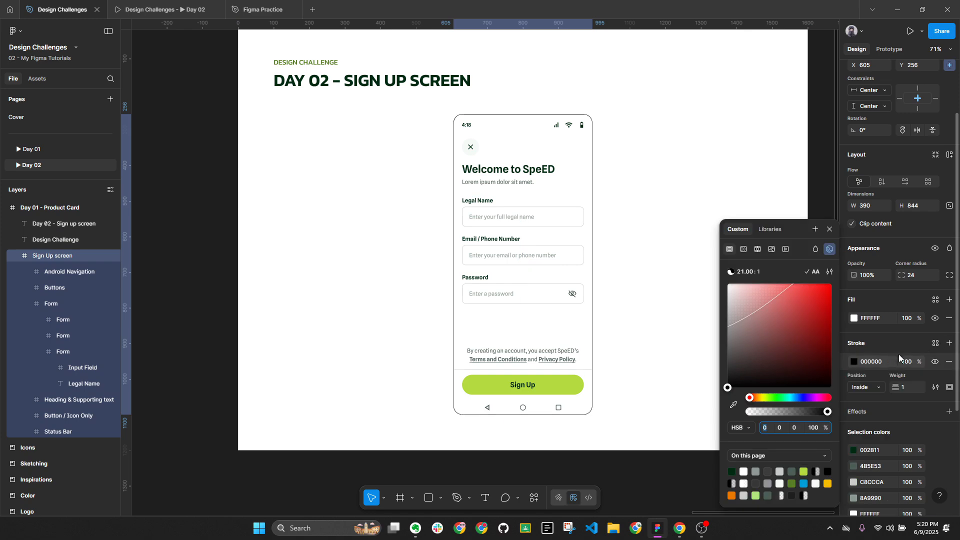
click(883, 362)
text(C8CCCA)
key(Return)
click(797, 334)
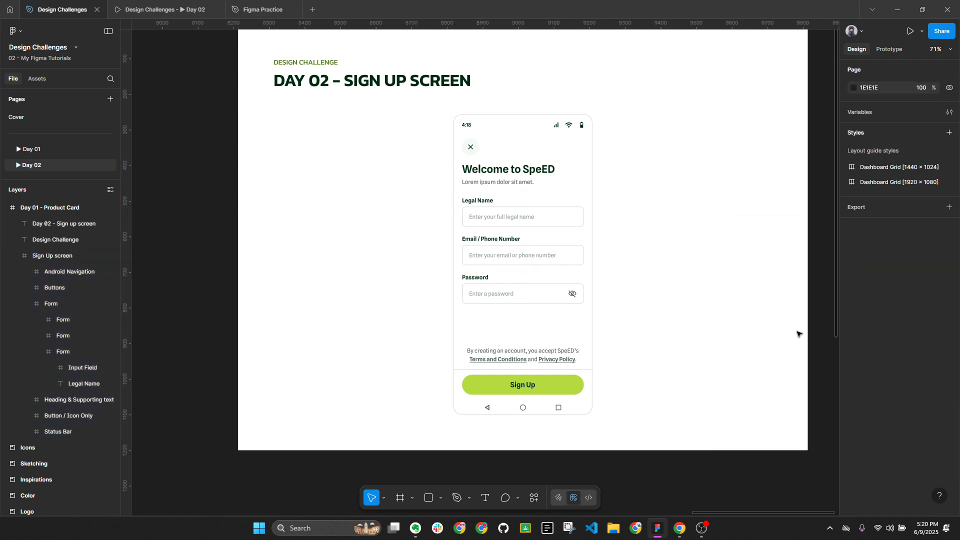
key(alt+l)
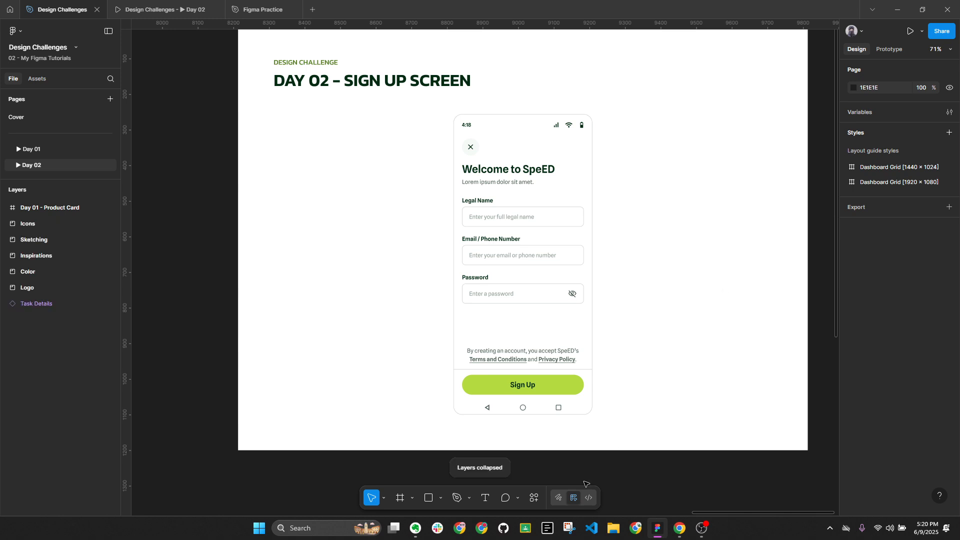
Set up a marker with the Epic brush in the Sign Up button's lime green
click(565, 500)
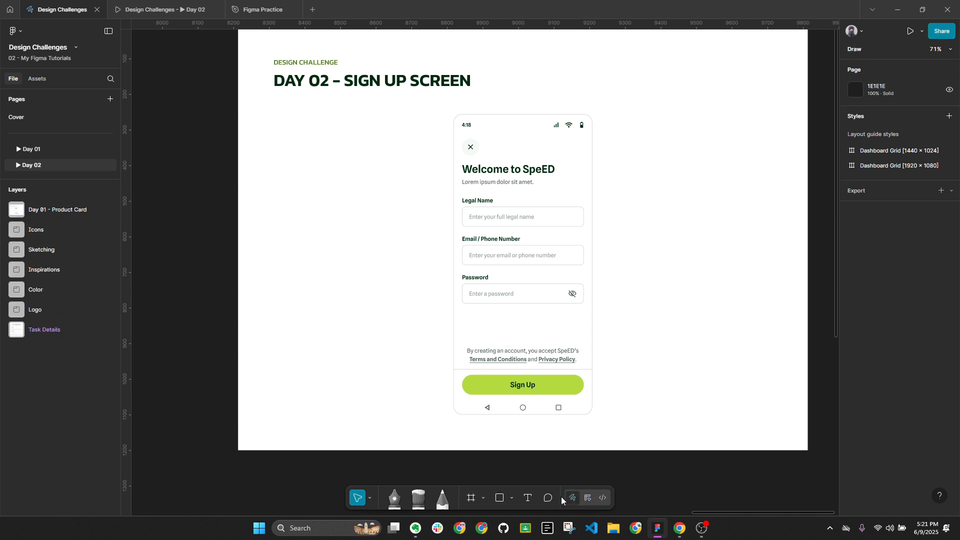
click(406, 500)
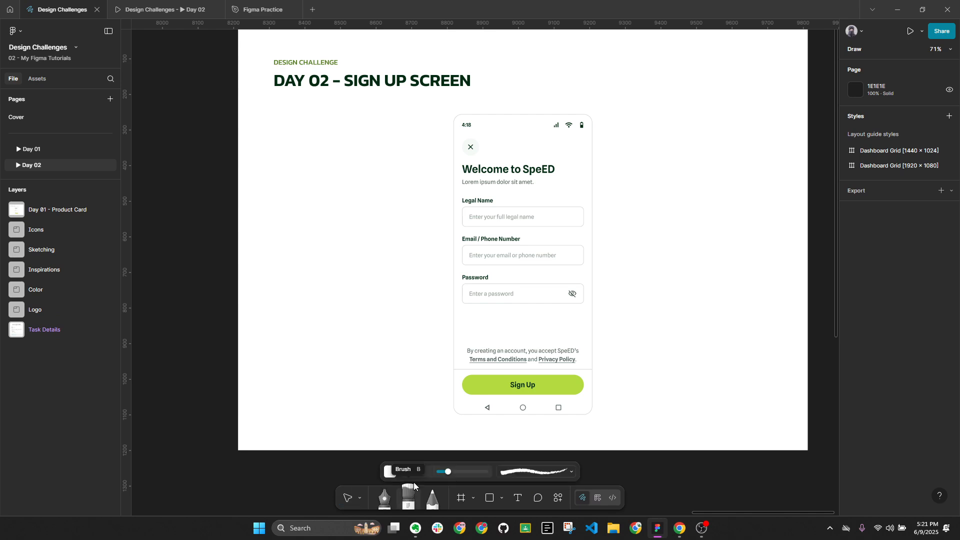
click(547, 474)
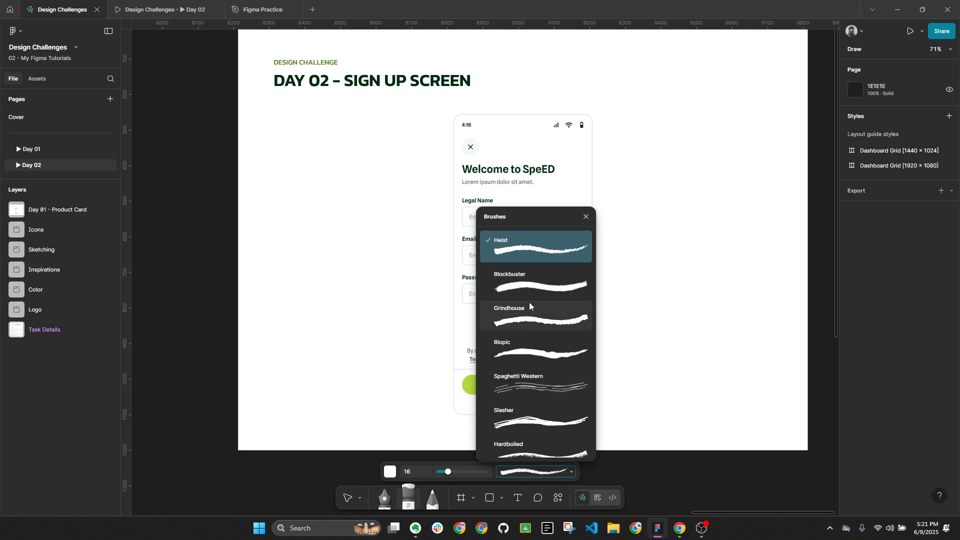
scroll(551, 325, down, 5)
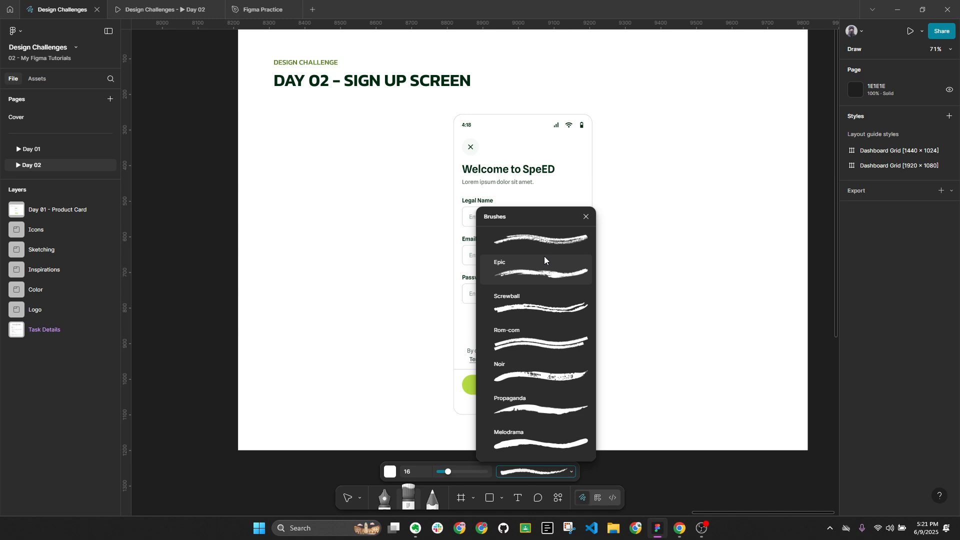
click(547, 273)
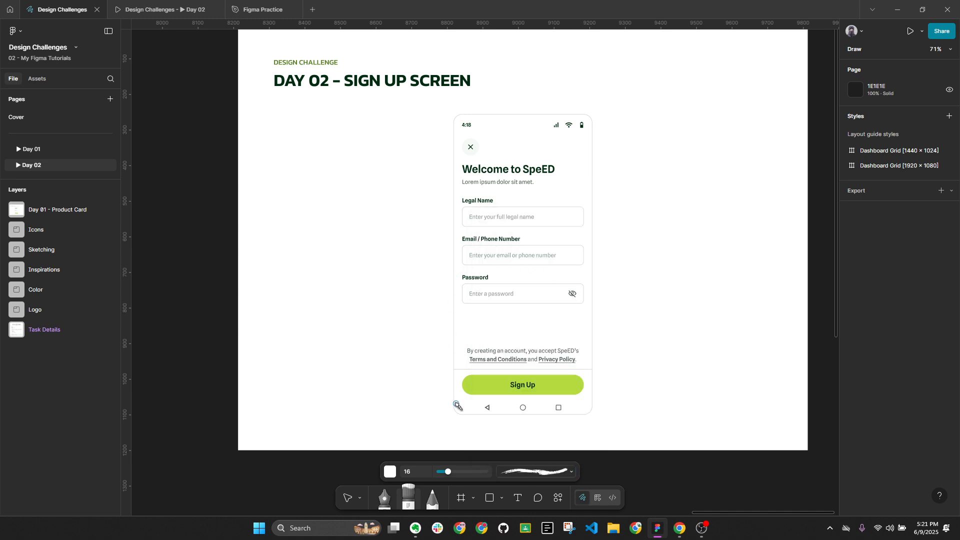
click(389, 473)
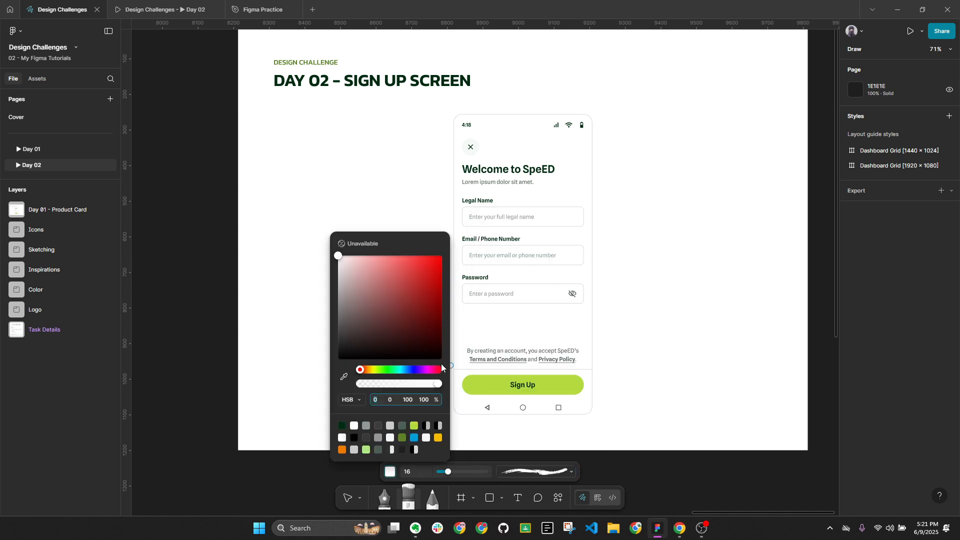
click(343, 379)
click(583, 380)
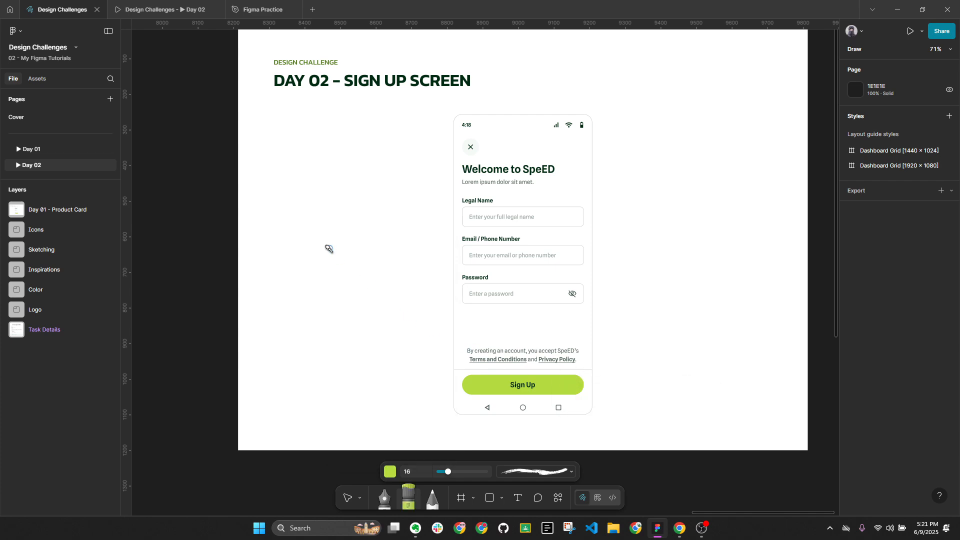
Try diagonal test strokes, including one at brush size 200, and undo them
drag(381, 256, 669, 149)
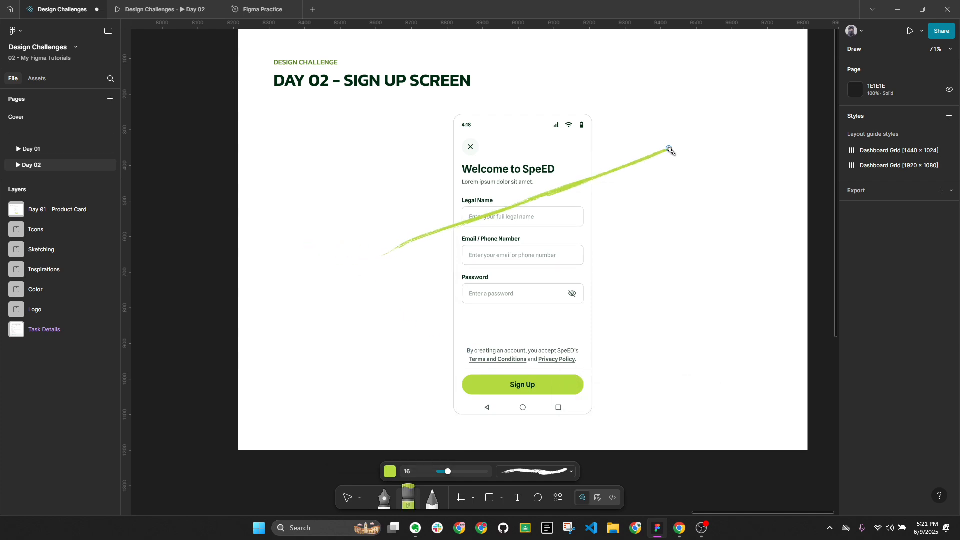
key(ctrl+z)
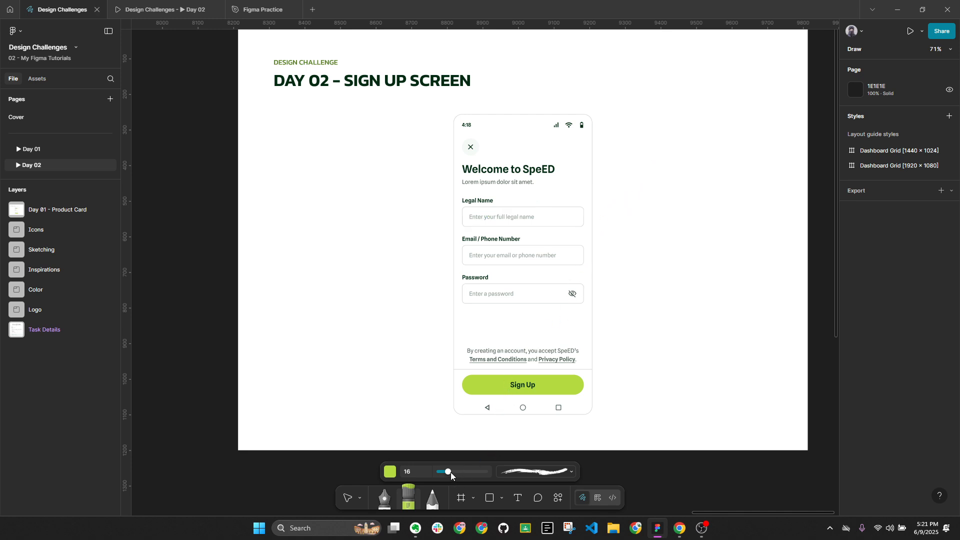
drag(452, 476, 488, 473)
mouse_move(397, 266)
mouse_down()
mouse_move(508, 199)
mouse_move(632, 139)
mouse_up()
key(ctrl+z)
Switch to another brush style, set size 40, and paint zigzag lime strokes across the mockup
click(535, 472)
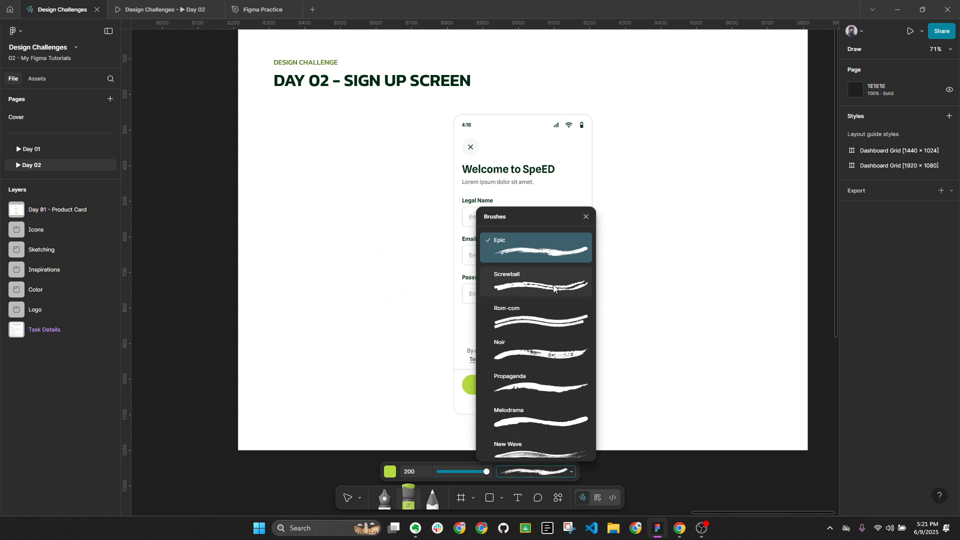
scroll(548, 280, down, 10)
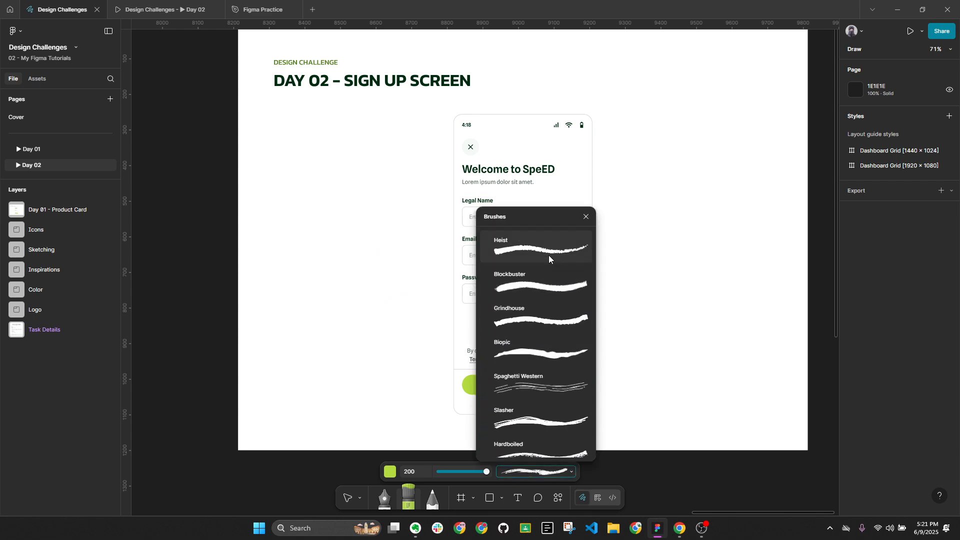
click(548, 255)
mouse_move(396, 252)
mouse_down()
mouse_move(385, 255)
mouse_move(615, 124)
mouse_up()
key(ctrl+z)
drag(486, 471, 456, 472)
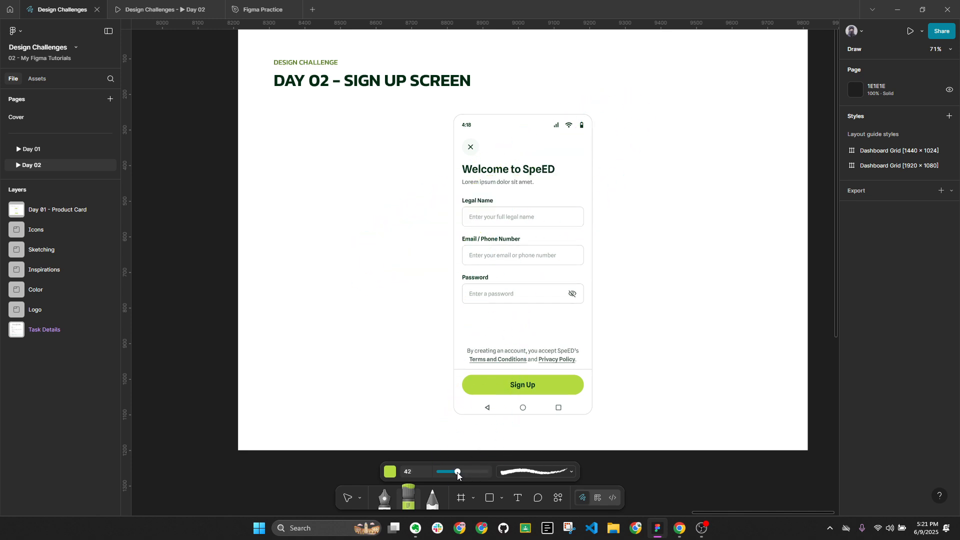
mouse_move(391, 239)
mouse_down()
mouse_move(508, 173)
mouse_move(664, 113)
mouse_move(544, 192)
mouse_move(412, 257)
mouse_move(400, 285)
mouse_move(708, 178)
mouse_move(638, 222)
mouse_move(372, 301)
mouse_move(332, 335)
mouse_move(702, 230)
mouse_move(527, 308)
mouse_move(421, 337)
mouse_move(410, 352)
mouse_move(673, 294)
mouse_move(626, 325)
mouse_move(453, 349)
mouse_move(414, 365)
mouse_move(421, 383)
mouse_up()
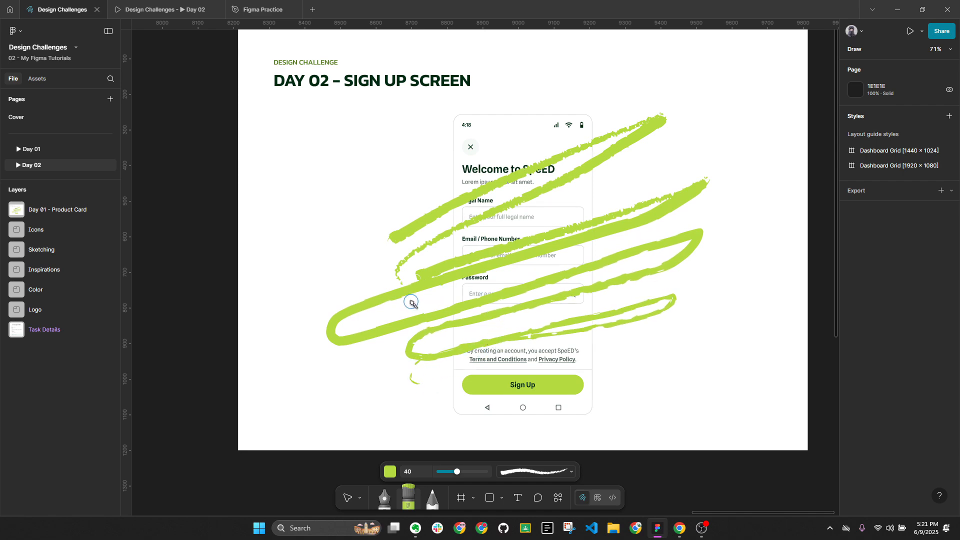
Select the four brush strokes and try a much heavier stroke weight on them
key(v)
drag(637, 196, 653, 351)
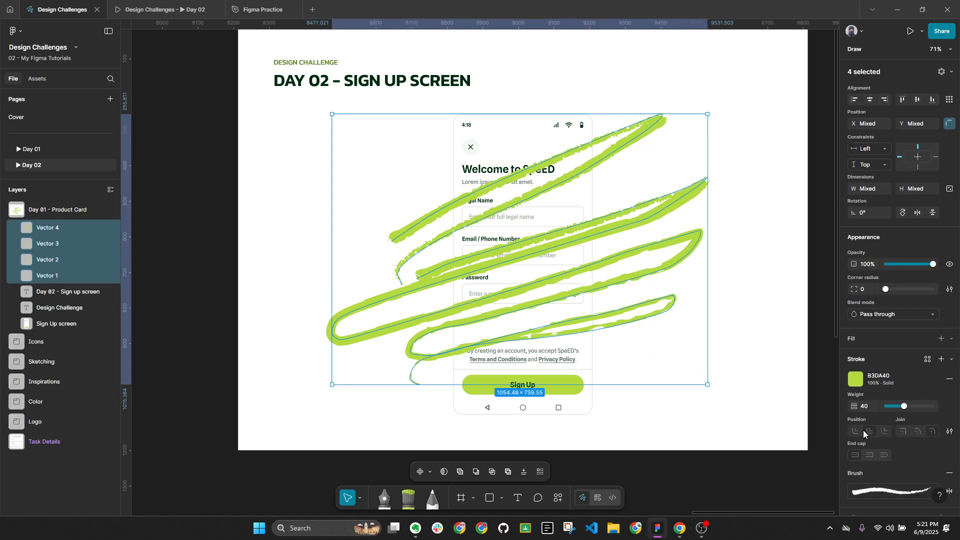
drag(905, 407, 932, 408)
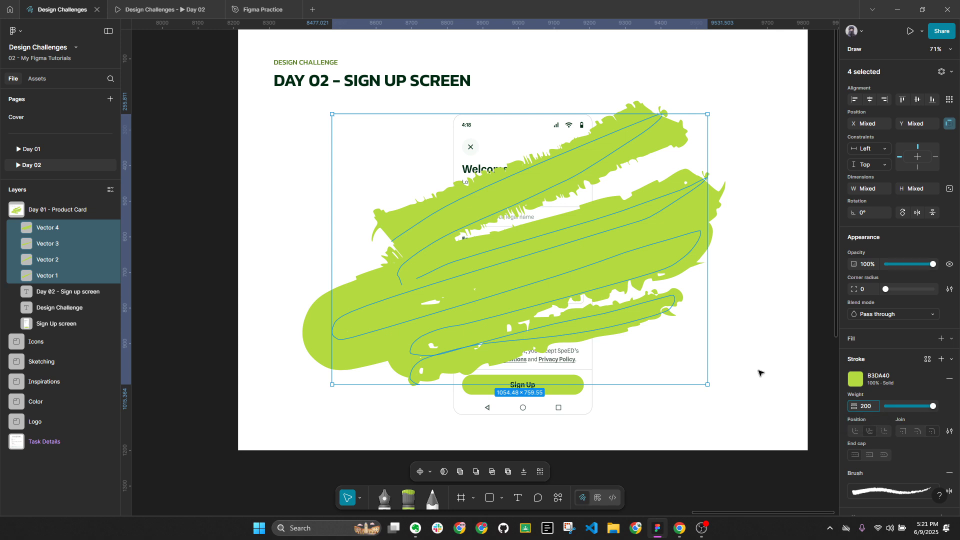
click(819, 350)
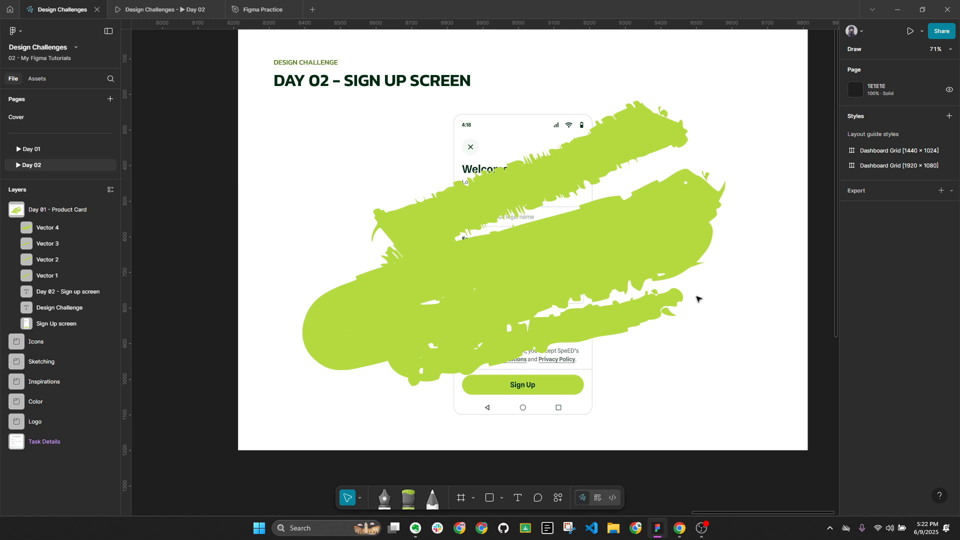
Delete all four brush strokes and return to the regular design tools
drag(642, 357, 640, 108)
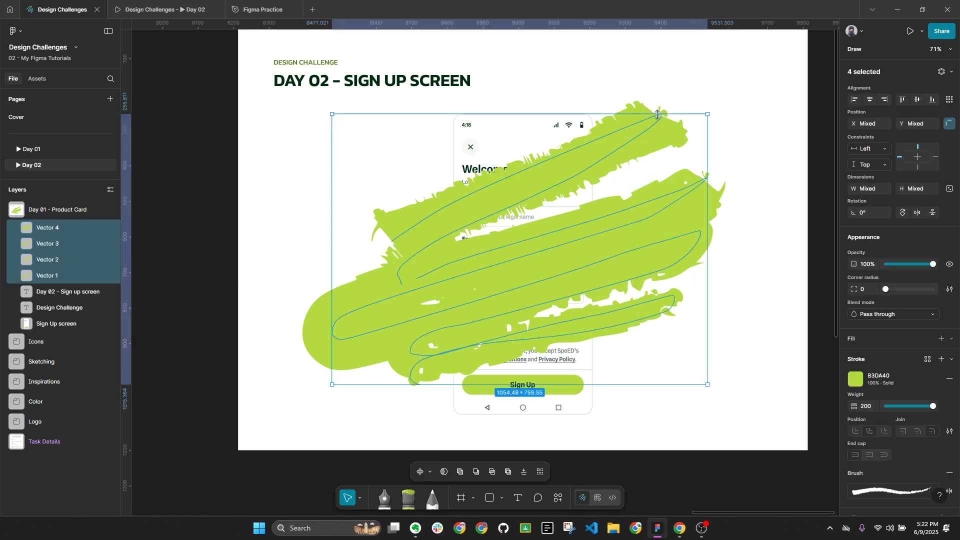
key(Delete)
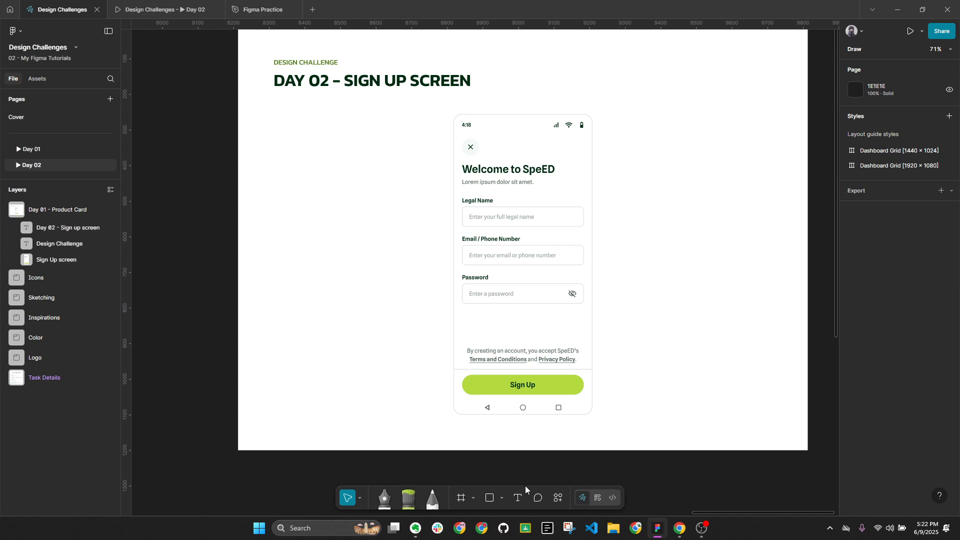
click(599, 499)
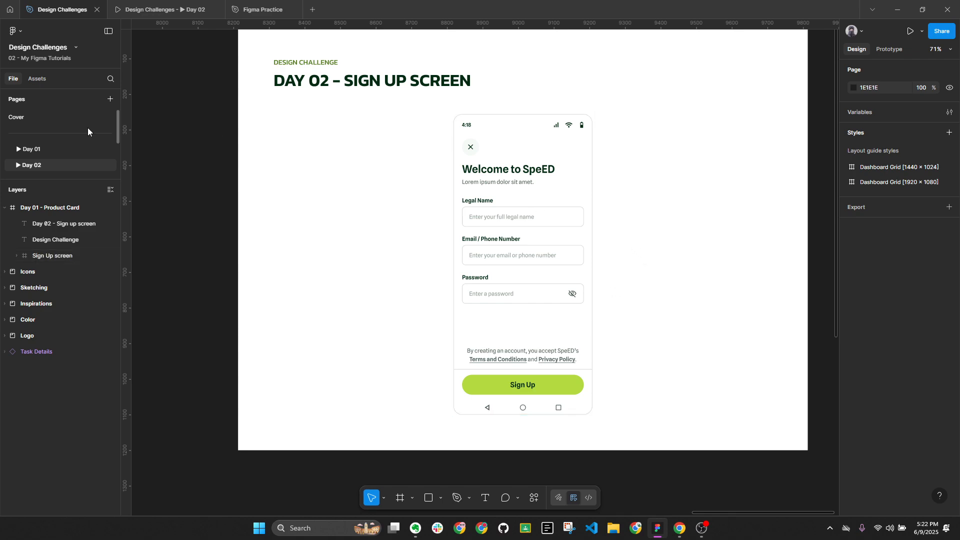
Bring the yellow brush-stroke reference image from Day 01 and place it right of the Sign Up frame
click(67, 147)
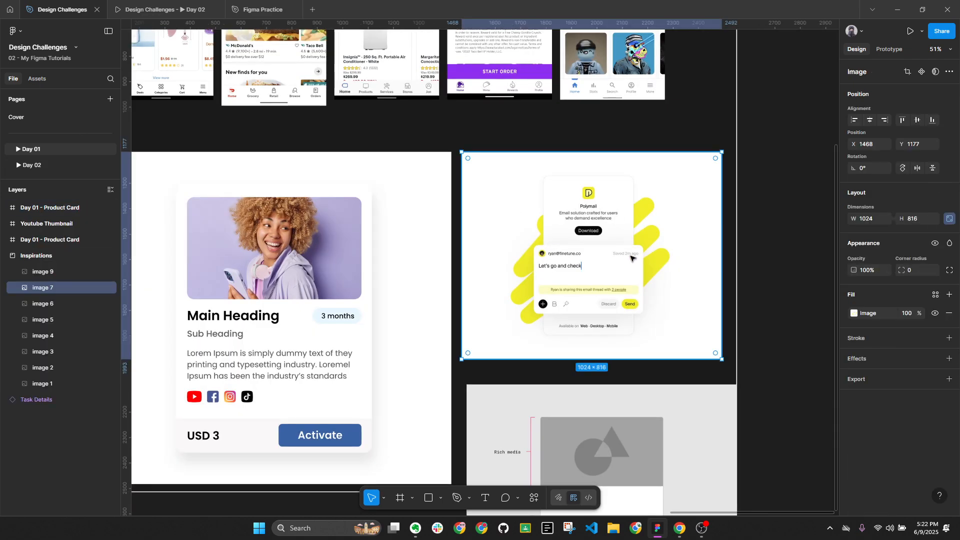
click(46, 165)
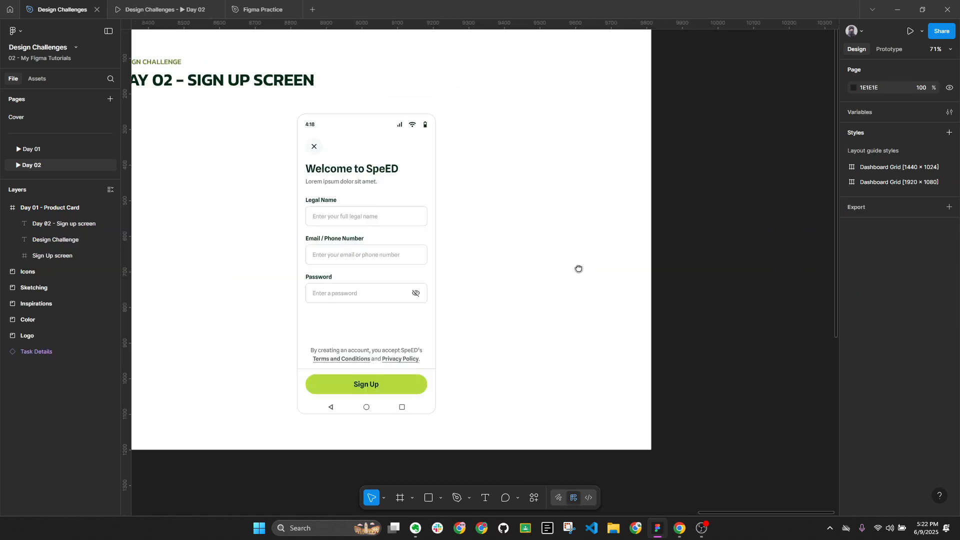
key(ctrl+z)
scroll(526, 225, down, 3)
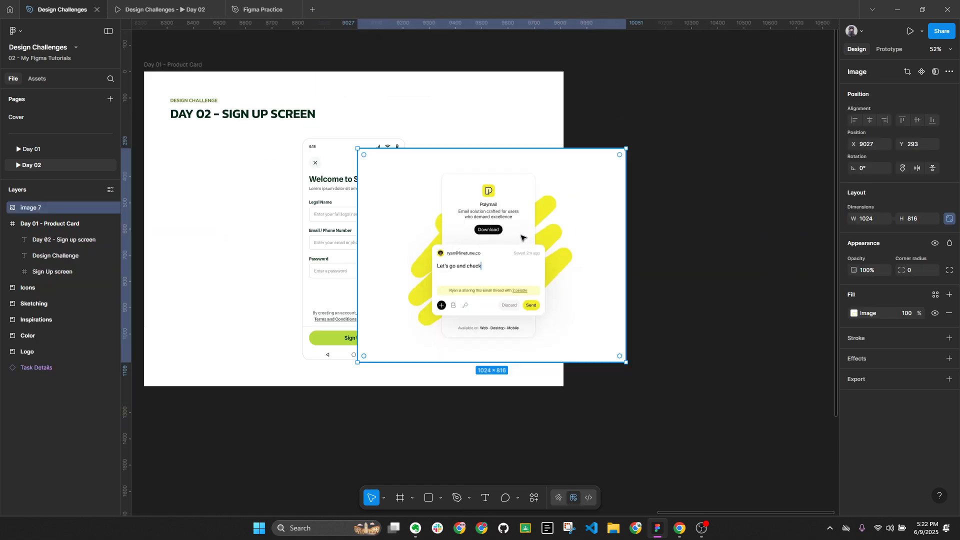
key(ctrl+z)
key(ctrl+z)
key(ctrl+z)
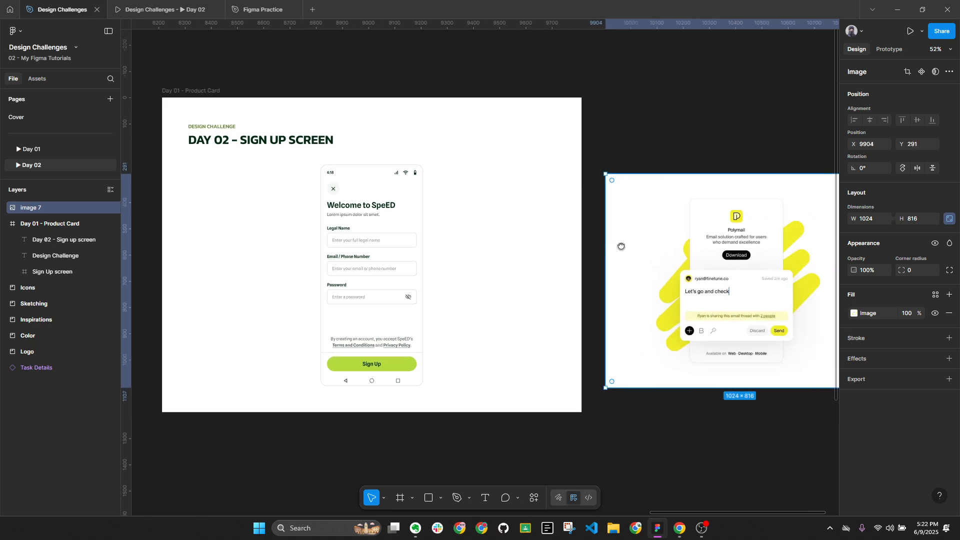
click(477, 272)
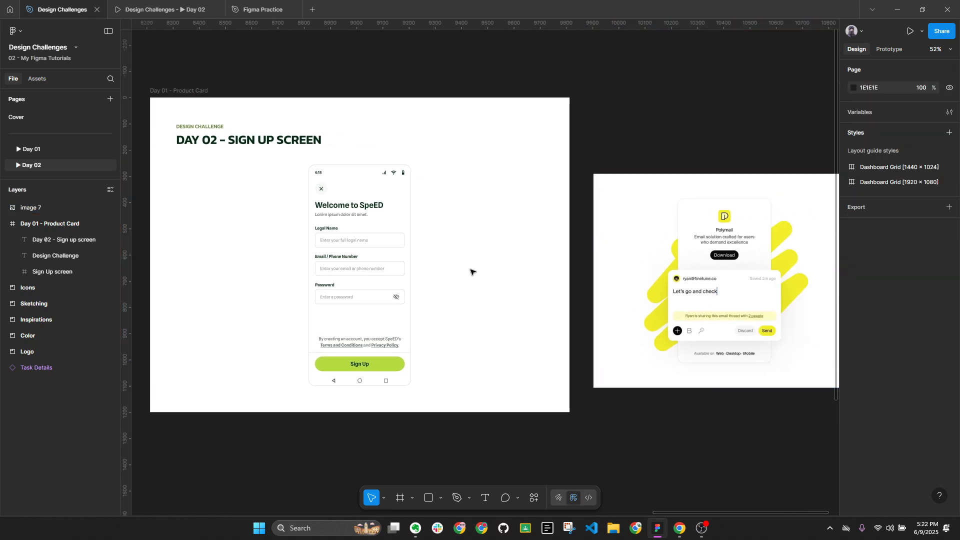
Draw a rounded bar right of the phone, filled with B3DA40 sampled from the Sign Up button
key(r)
drag(445, 260, 562, 248)
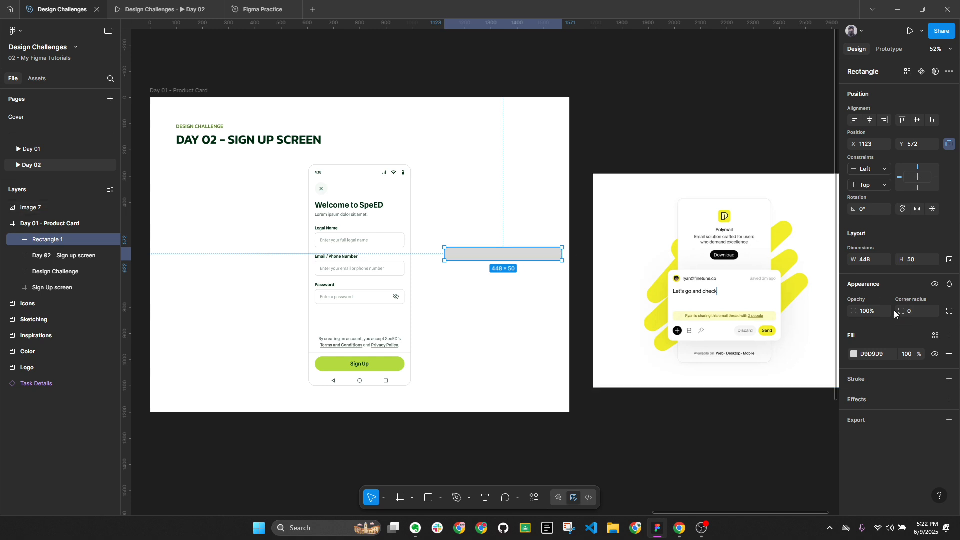
drag(900, 311, 515, 302)
key(i)
click(404, 361)
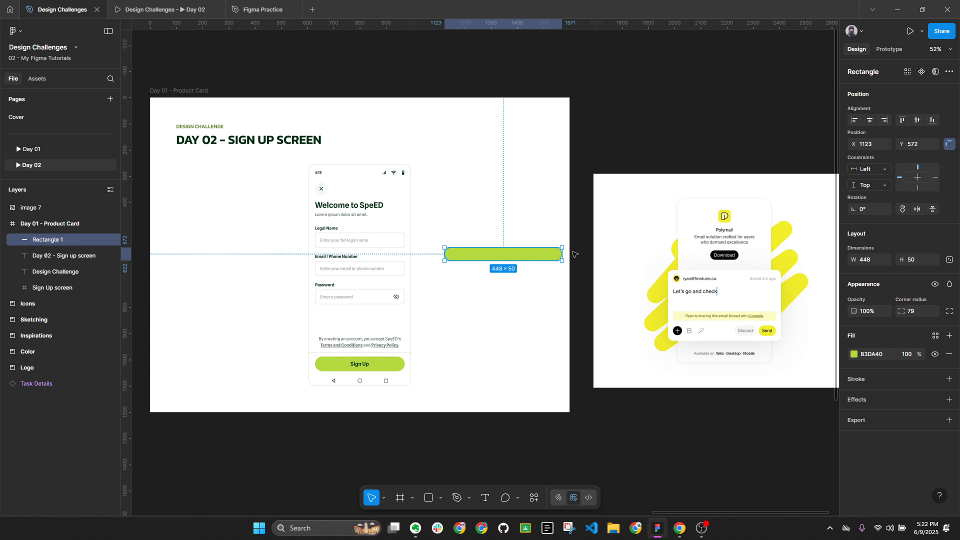
drag(513, 260, 521, 267)
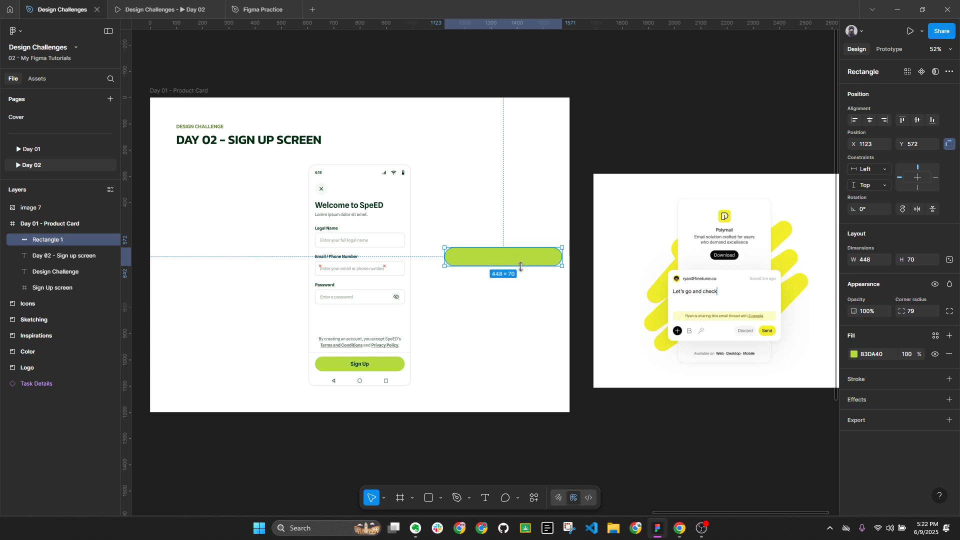
click(906, 269)
Set the bar height to 64, tilt it about 38°, centre it horizontally, and send it to back
text(64)
key(Return)
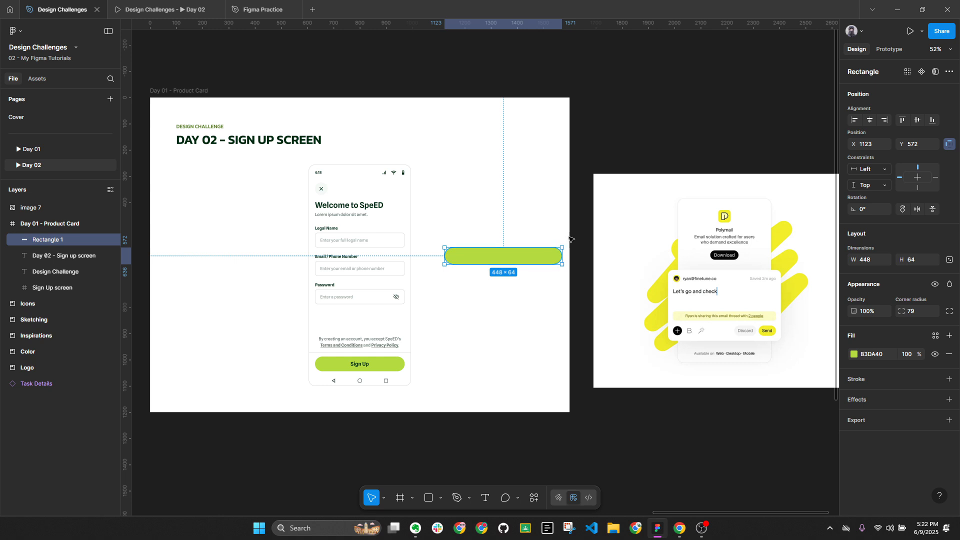
drag(567, 242, 542, 209)
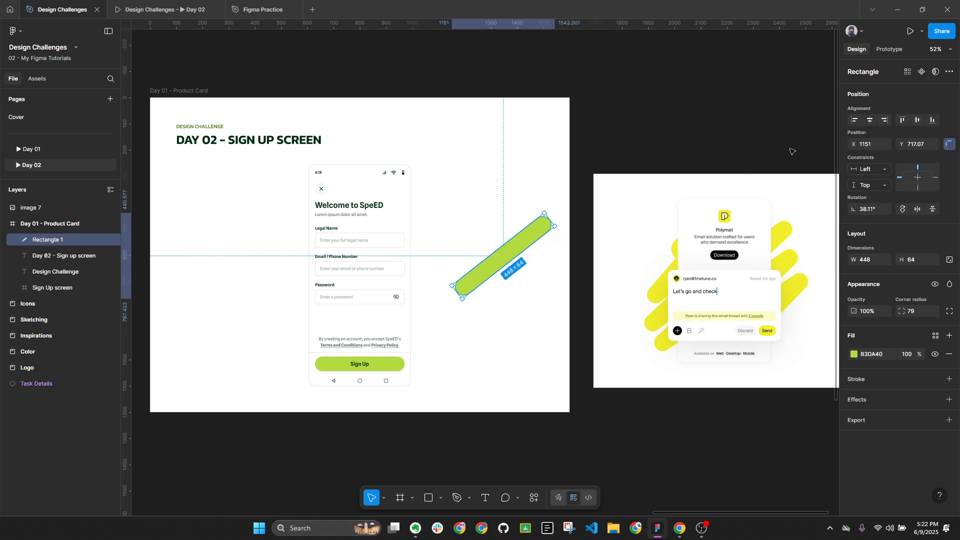
click(870, 120)
key(ctrl+shift+[)
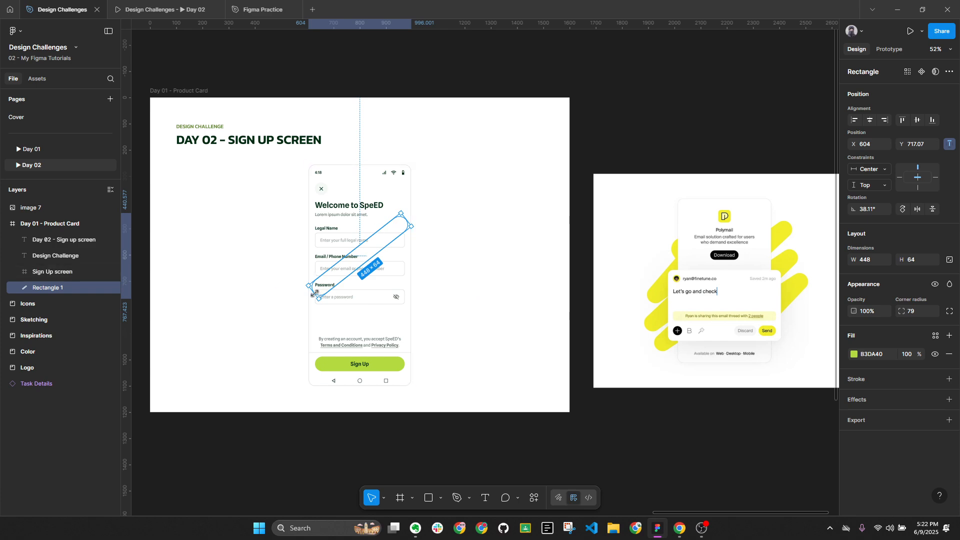
Stretch the bar's ends, reduce its tilt to about 25°, set height 100, then raise and re-centre it
drag(315, 294, 283, 306)
drag(406, 220, 448, 198)
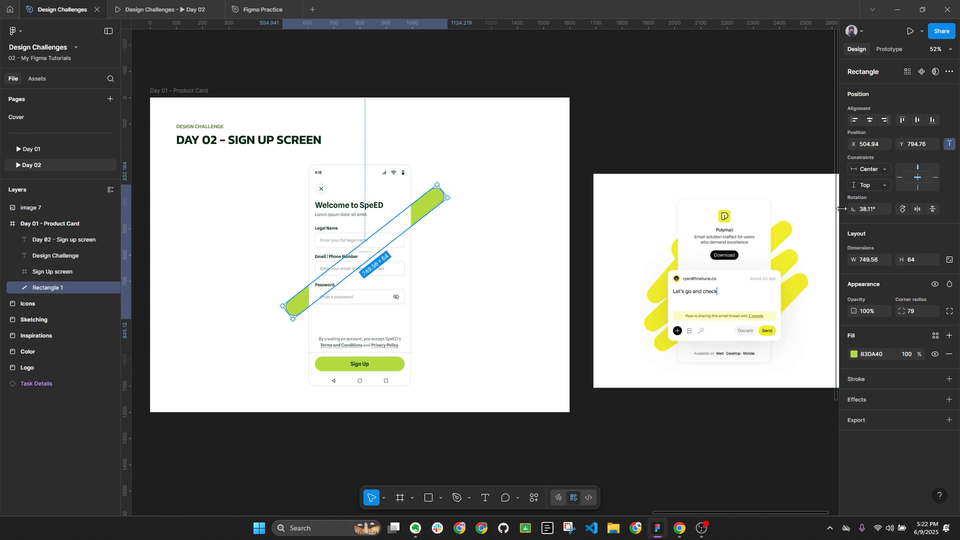
click(876, 212)
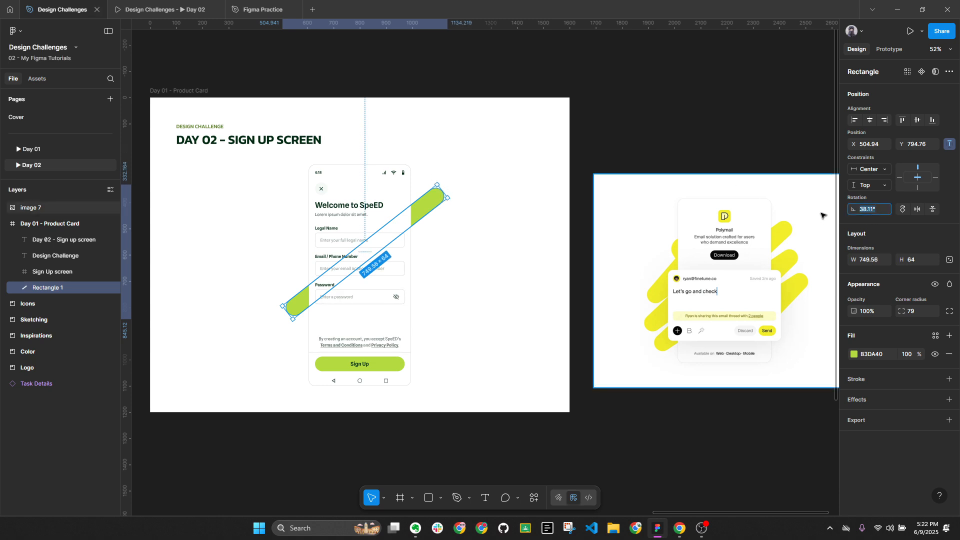
drag(439, 179, 465, 192)
drag(427, 229, 431, 240)
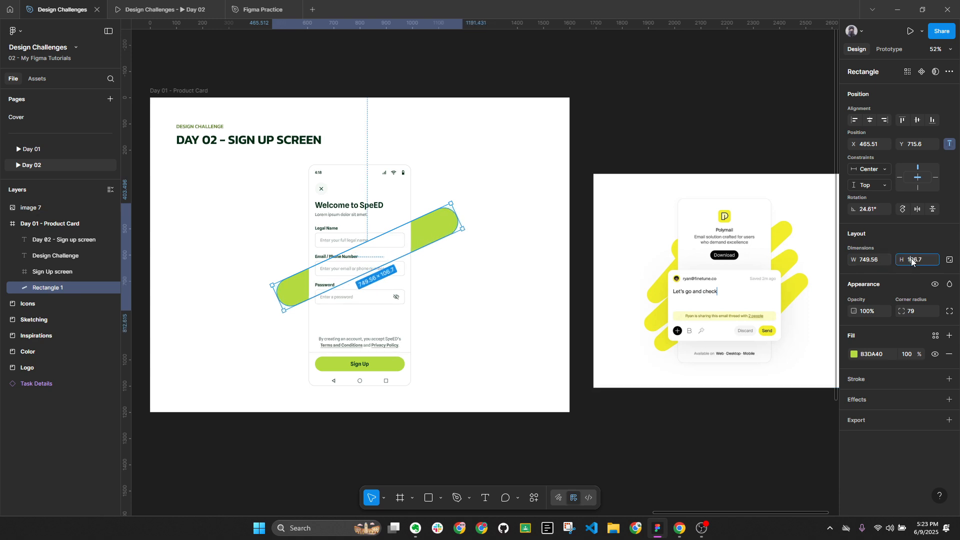
text(100)
key(Return)
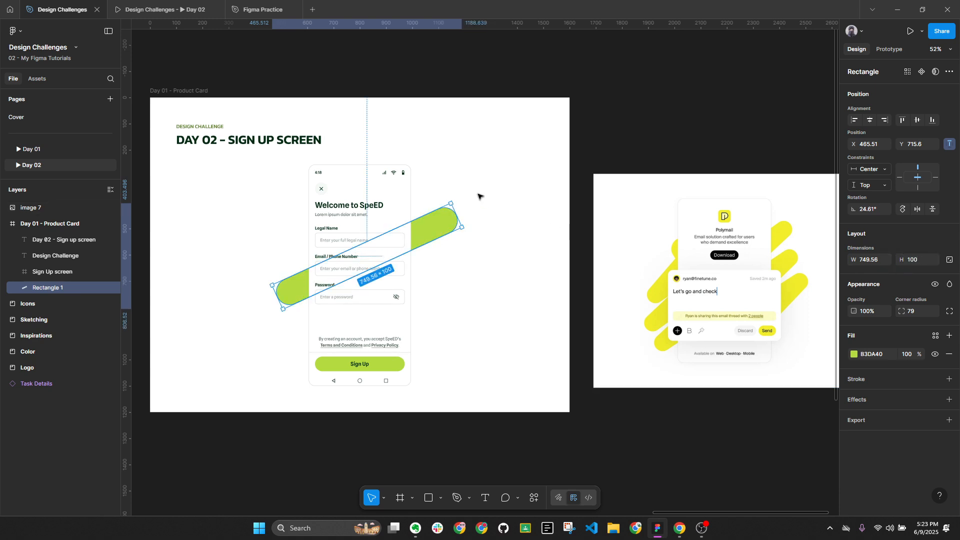
key(Up)
key(Up)
key(Up)
key(Up)
key(Up)
key(Up)
key(Up)
key(Up)
key(Up)
key(Up)
key(Up)
key(Up)
key(Up)
key(Up)
key(Up)
key(Up)
key(Up)
key(Up)
key(Up)
key(Up)
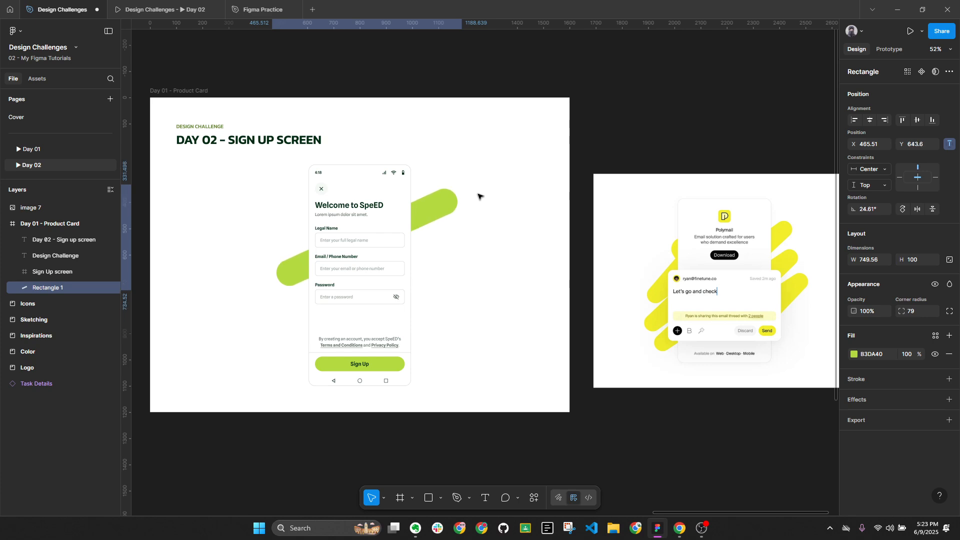
key(Up)
key(Up)
key(Up)
key(Up)
key(Up)
key(Up)
key(Up)
key(Up)
key(Up)
key(Up)
key(Up)
key(Up)
key(Up)
key(Up)
key(Up)
key(Up)
key(Up)
key(Up)
key(Up)
key(Up)
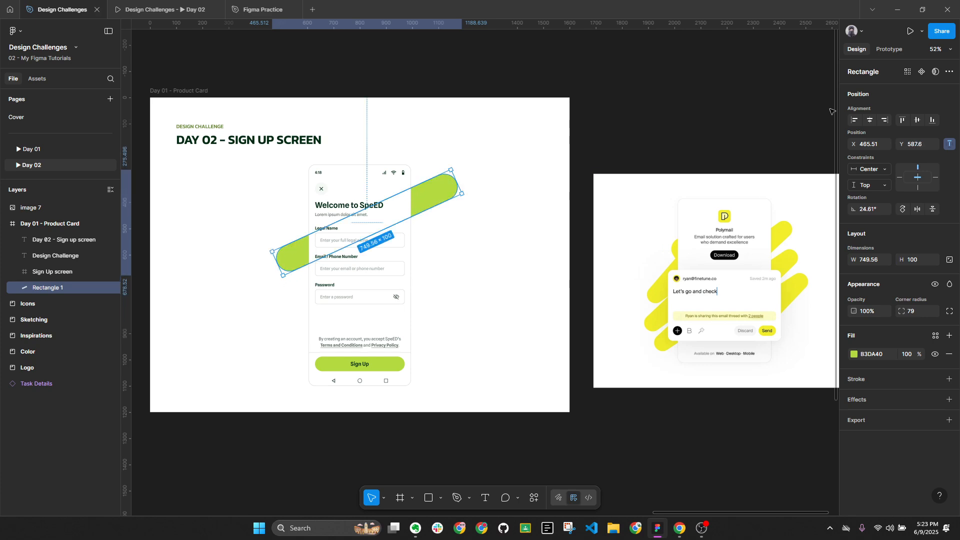
click(875, 121)
key(alt)
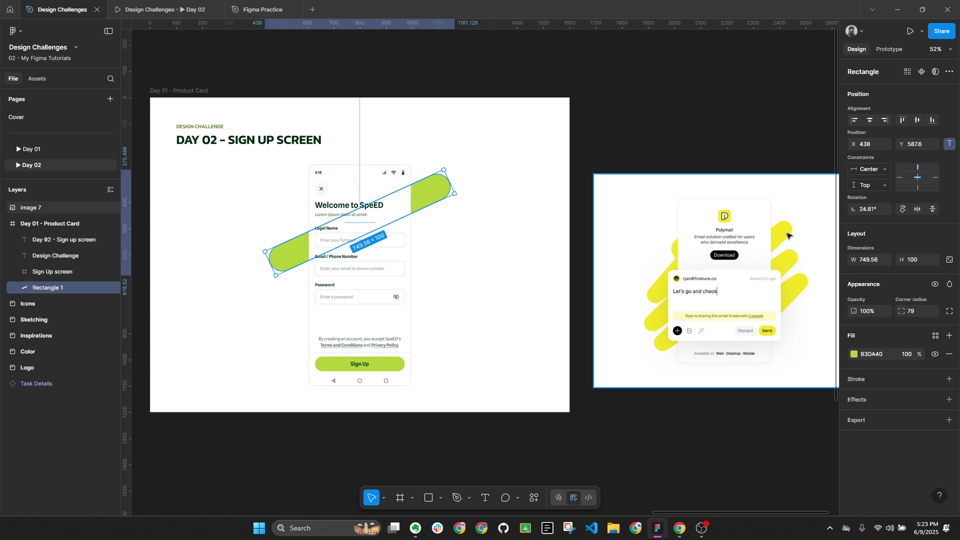
Duplicate the diagonal bar, shorten the copy, and move it higher behind the phone
key(ctrl+d)
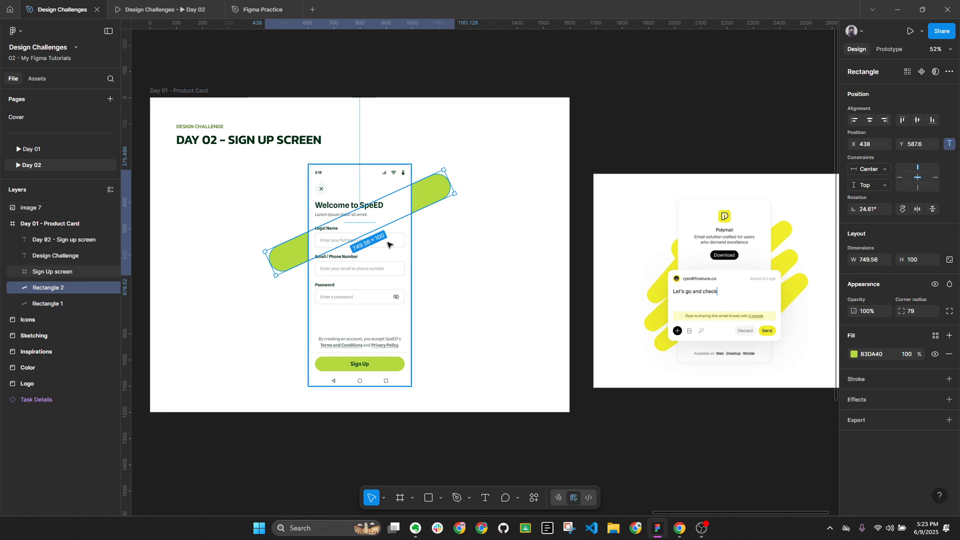
drag(265, 264, 290, 222)
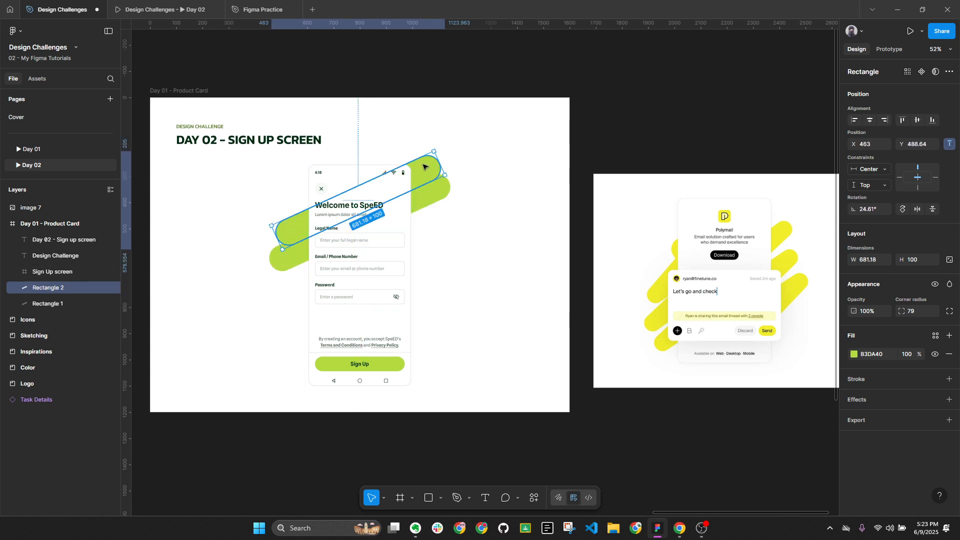
drag(437, 151, 429, 176)
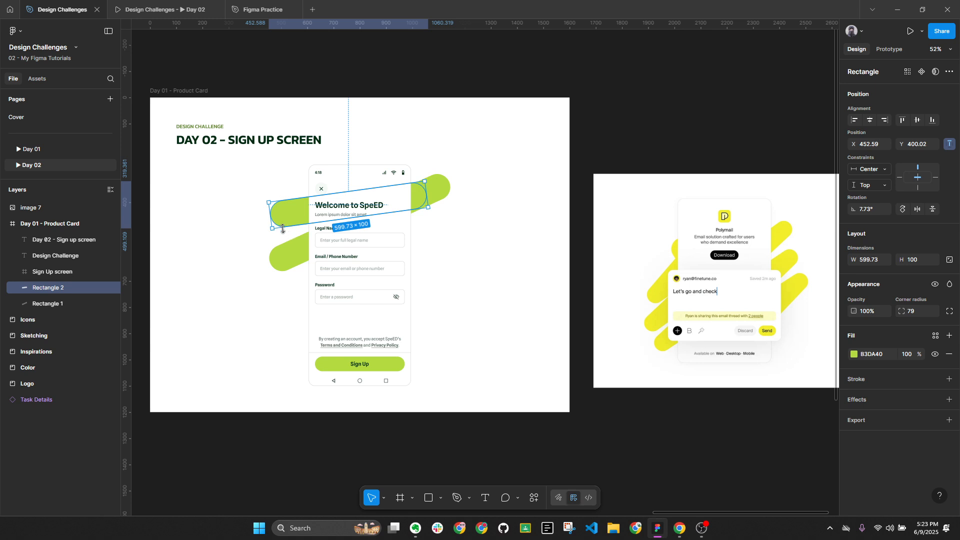
drag(286, 214, 314, 218)
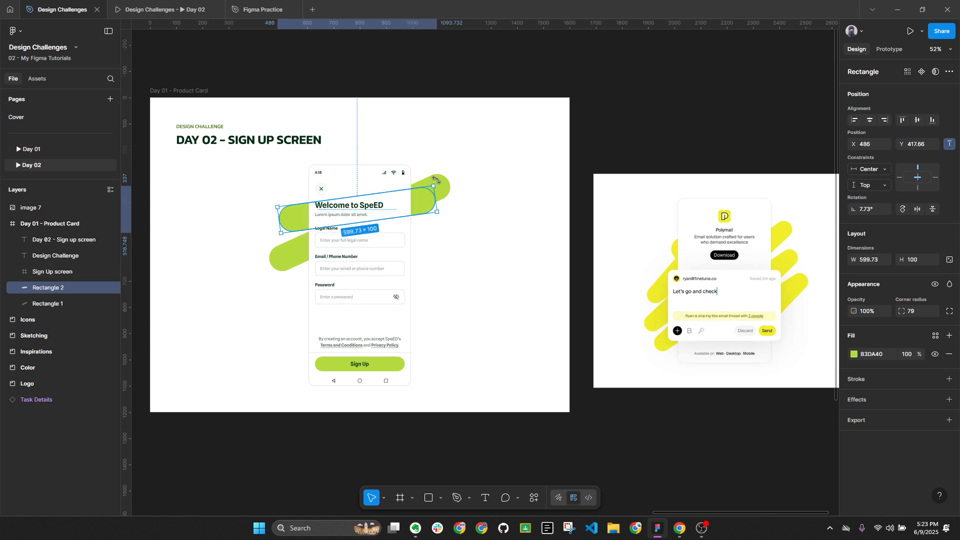
Duplicate the original long bar, tilt it slightly, and nudge it between the other bars
click(448, 195)
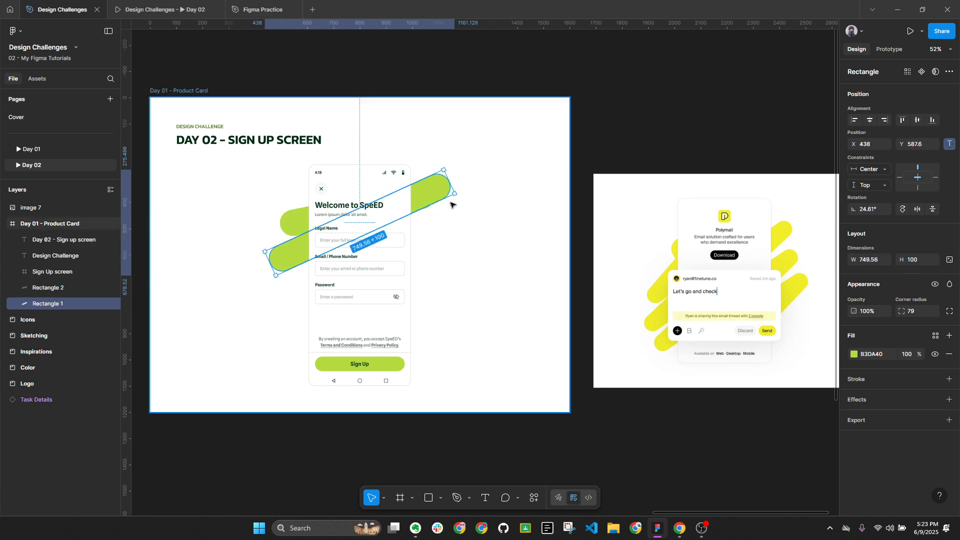
key(ctrl+d)
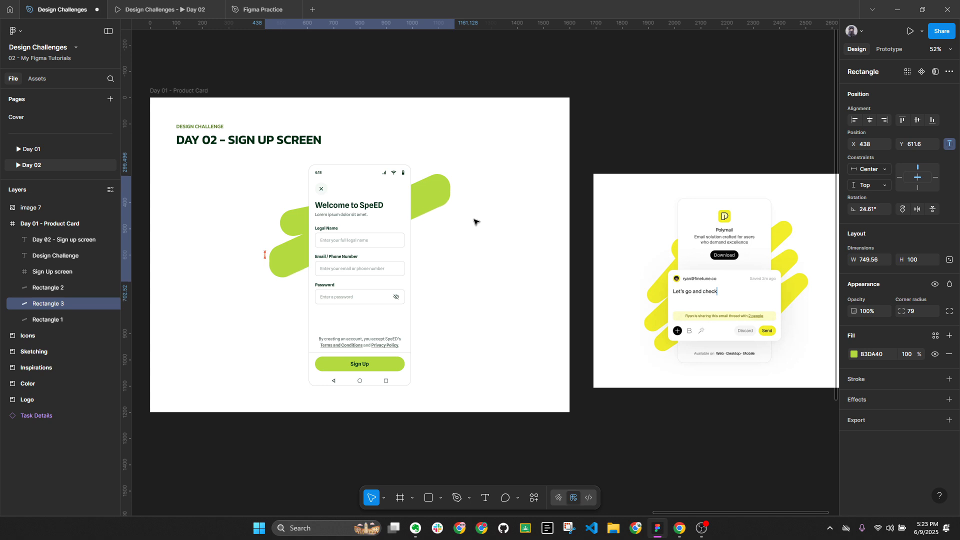
key(shift+Down)
key(shift+Down)
key(shift+Down)
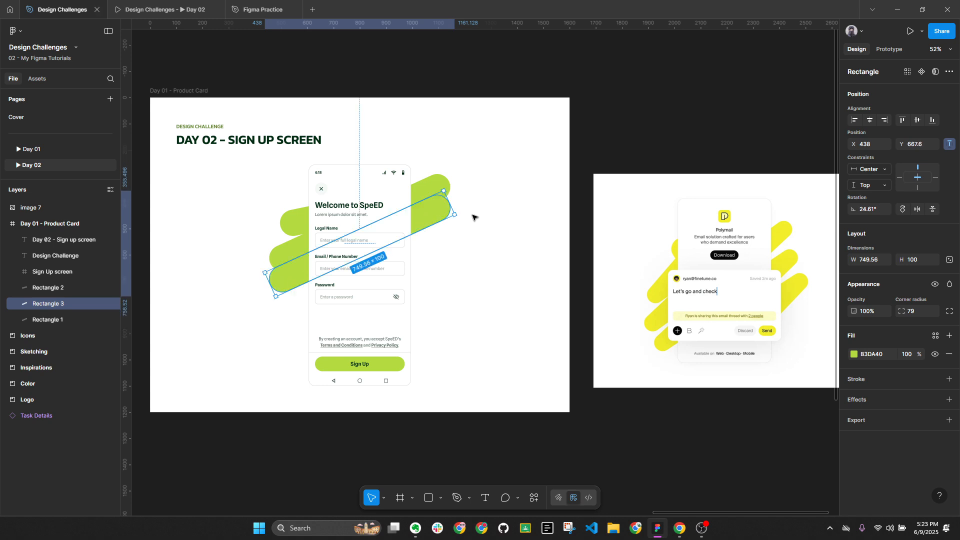
key(shift+Up)
key(shift+Up)
key(shift+Up)
key(shift+Up)
key(shift+Up)
key(shift+Up)
key(shift+Up)
key(shift+Up)
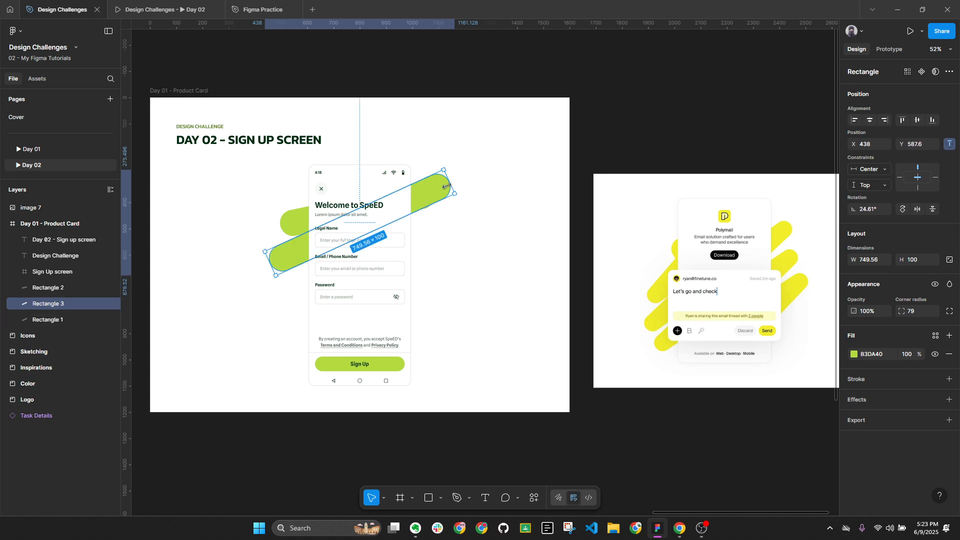
drag(449, 167, 458, 216)
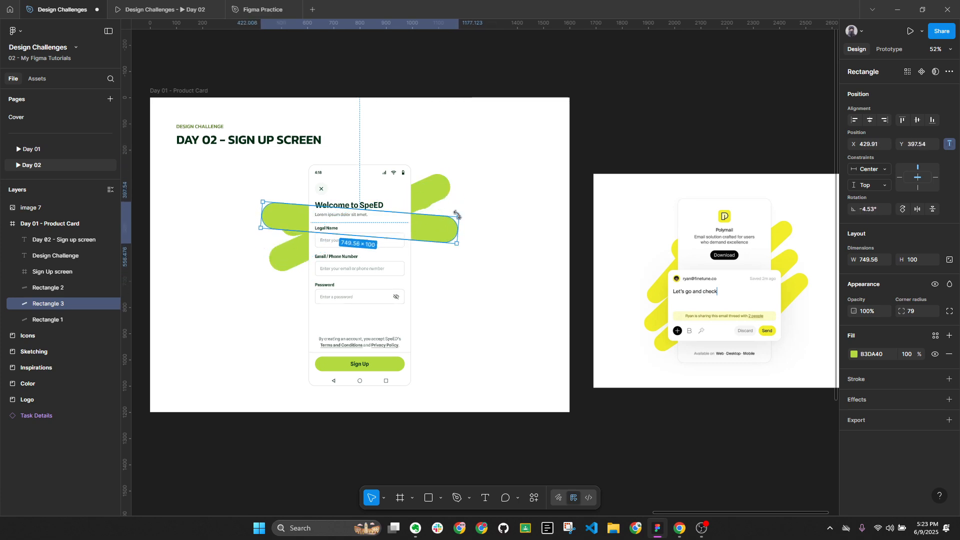
key(shift+Down)
key(shift+Down)
key(shift+Down)
key(shift+Down)
key(shift+Down)
key(shift+Down)
key(shift+Down)
key(shift+Down)
key(shift+Down)
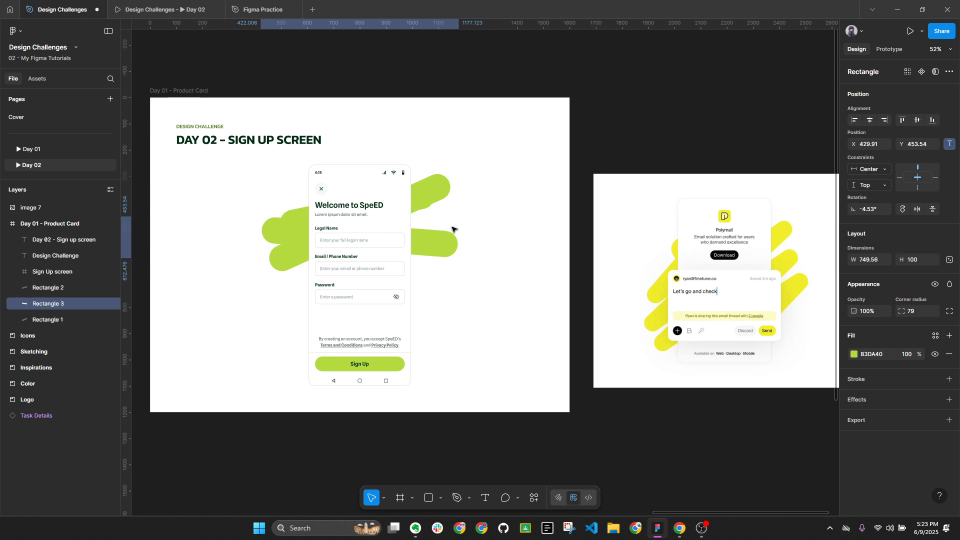
Move the third green pill lower and duplicate it with the copy offset below
key(Down)
key(Down)
key(Down)
key(Down)
key(Down)
key(Down)
key(ctrl+z)
key(ctrl+z)
key(ctrl+z)
key(ctrl+z)
key(ctrl+z)
key(ctrl+z)
key(ctrl+z)
key(ctrl+z)
key(ctrl+z)
key(ctrl+z)
key(ctrl+z)
key(ctrl+z)
key(ctrl+z)
key(ctrl+z)
key(ctrl+z)
key(ctrl+z)
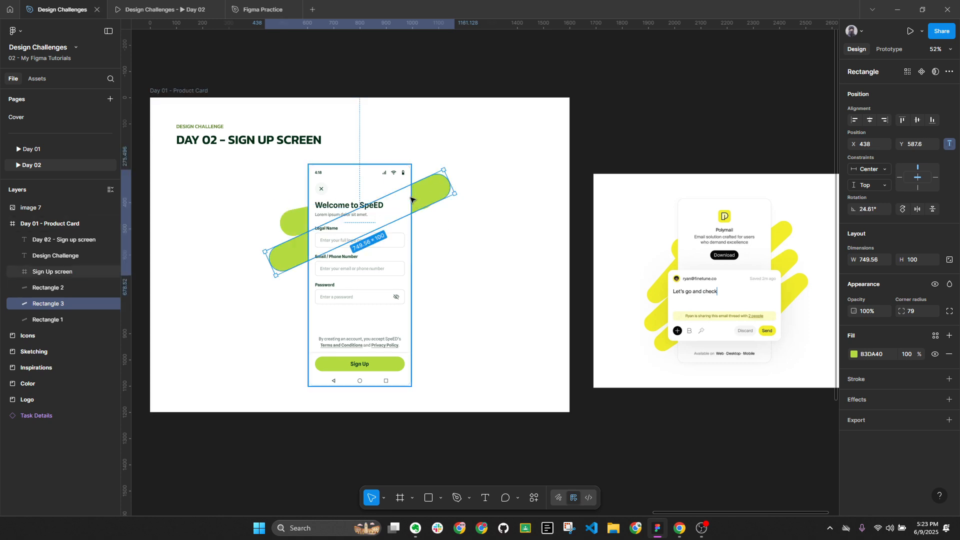
key(shift+Down)
key(shift+Down)
key(shift+Down)
key(shift+Down)
key(shift+Down)
key(shift+Down)
key(shift+Down)
key(shift+Down)
key(shift+Down)
key(shift+Down)
key(shift+Down)
key(shift+Down)
key(shift+Down)
key(shift+Down)
key(Down)
key(Down)
key(Down)
key(Down)
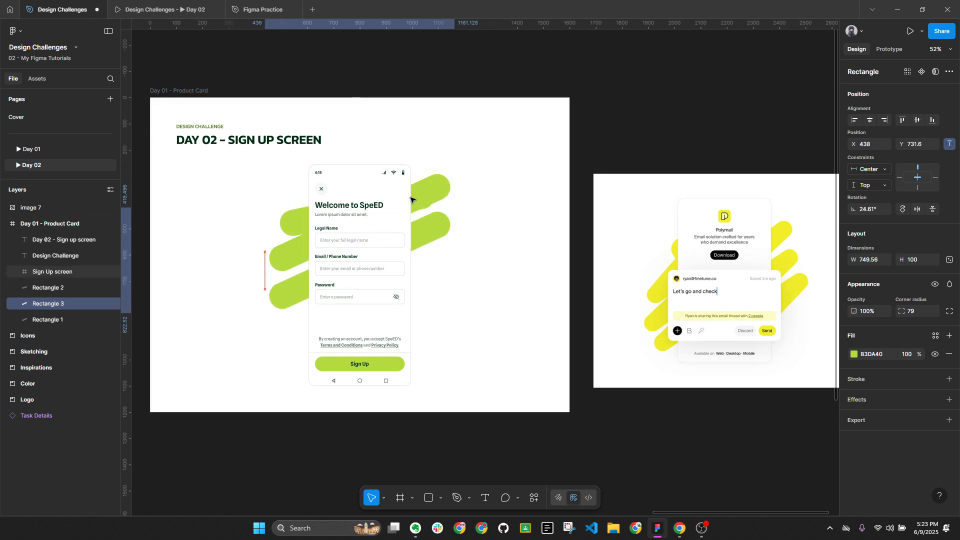
key(ctrl+d)
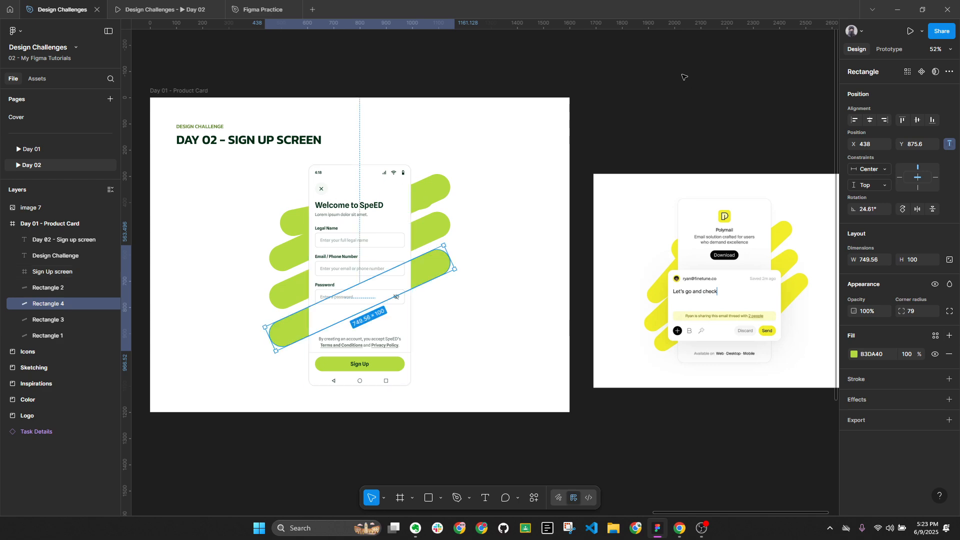
click(353, 219)
Thin the top pill slightly, then duplicate it lower and lengthen both ends of the copy
scroll(352, 219, up, 5)
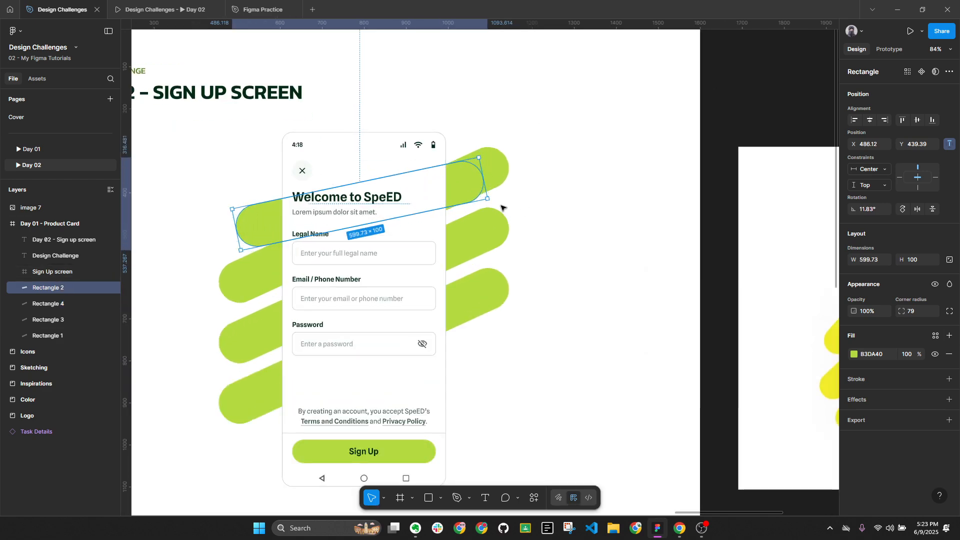
drag(469, 202, 468, 199)
scroll(461, 217, down, 2)
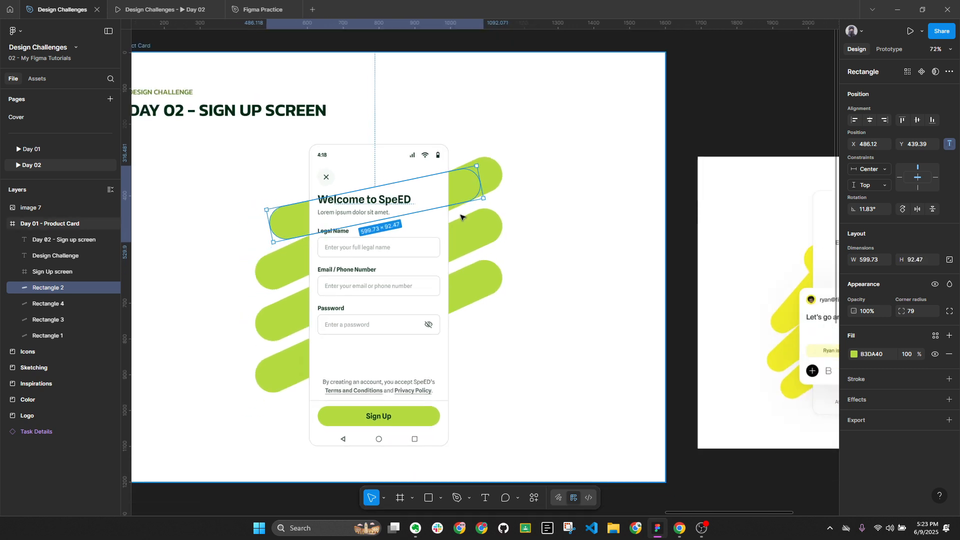
key(ctrl+d)
key(shift+Down)
key(shift+Down)
key(shift+Down)
key(shift+Down)
key(shift+Down)
key(shift+Down)
key(shift+Down)
key(shift+Down)
key(shift+Down)
key(shift+Down)
key(shift+Down)
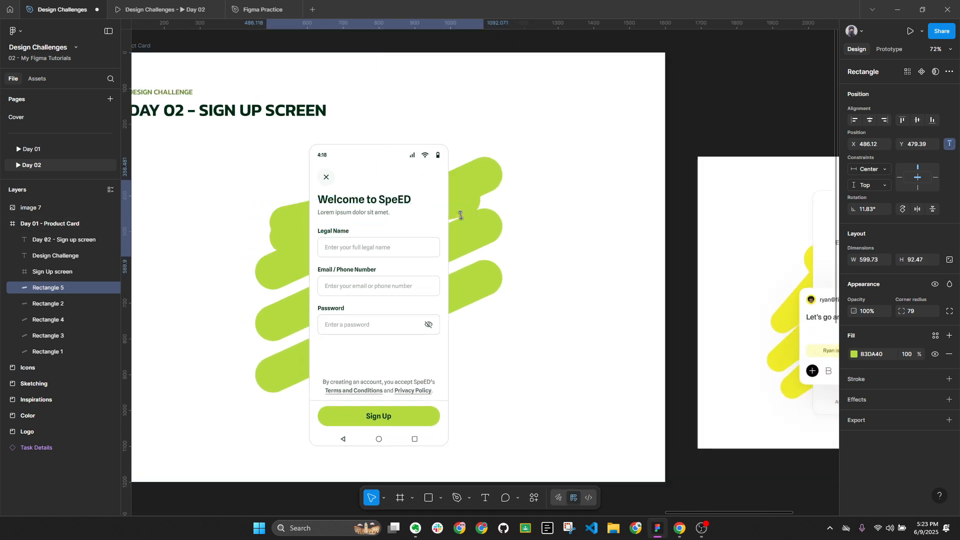
key(Down)
key(Down)
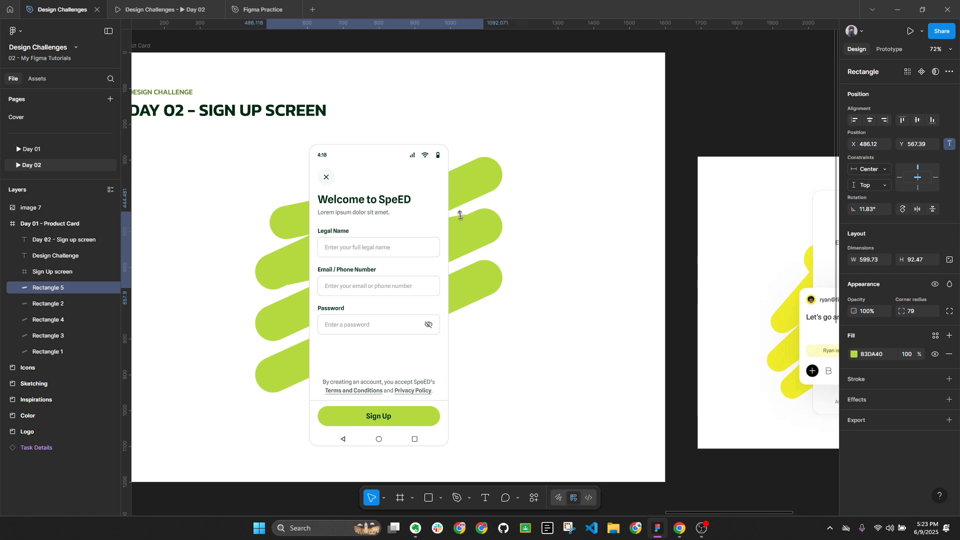
drag(479, 223, 501, 220)
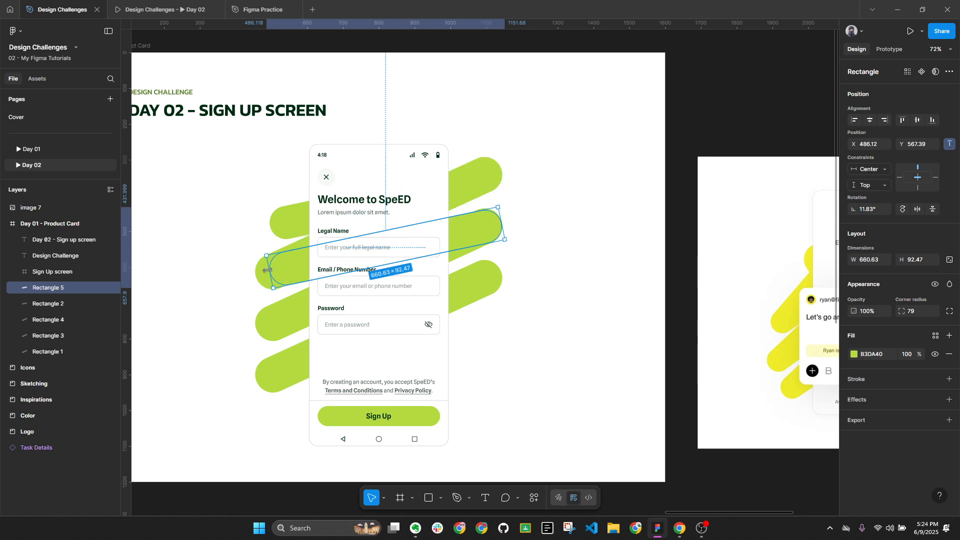
drag(261, 270, 254, 271)
scroll(453, 232, down, 1)
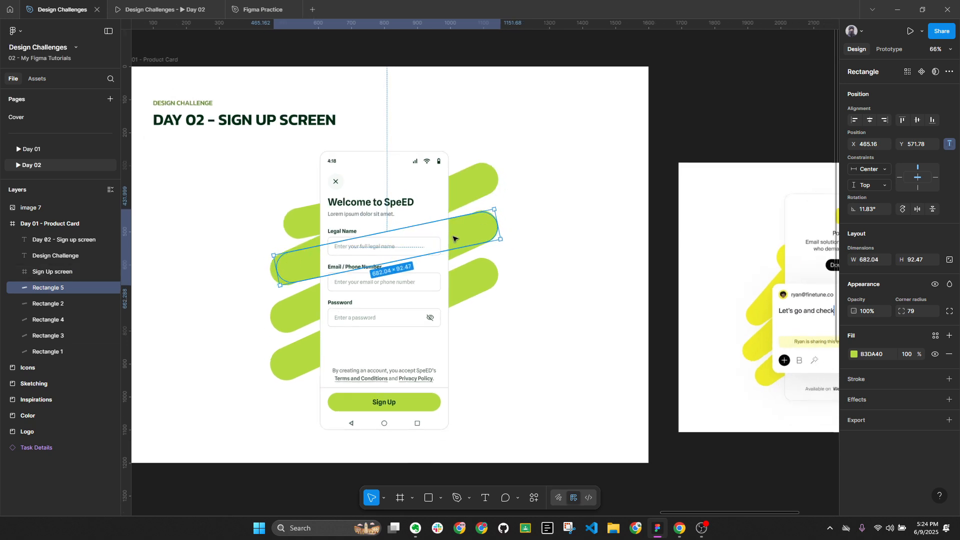
drag(455, 219, 455, 215)
Trim the copied pill's height back down
scroll(456, 222, down, 1)
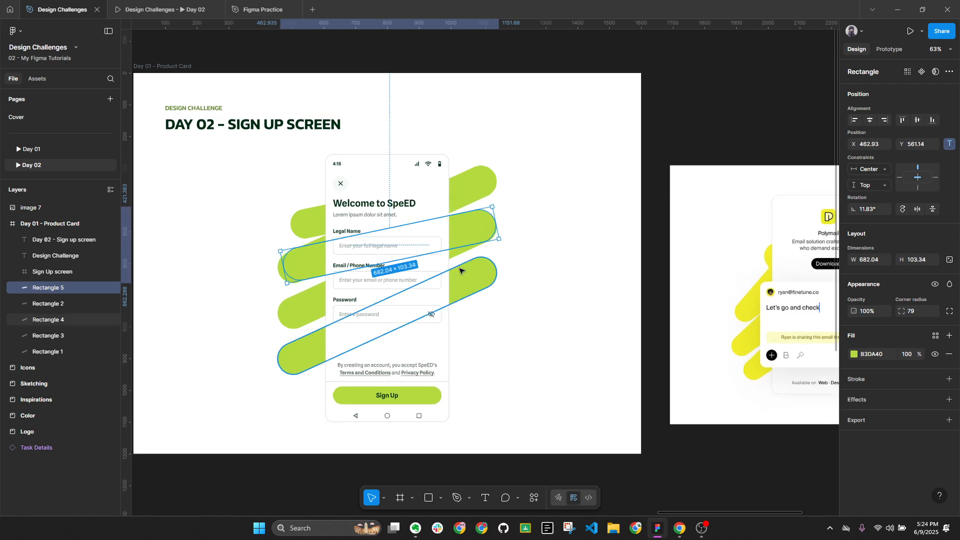
key(Escape)
click(311, 264)
scroll(291, 266, up, 5)
scroll(291, 267, up, 3)
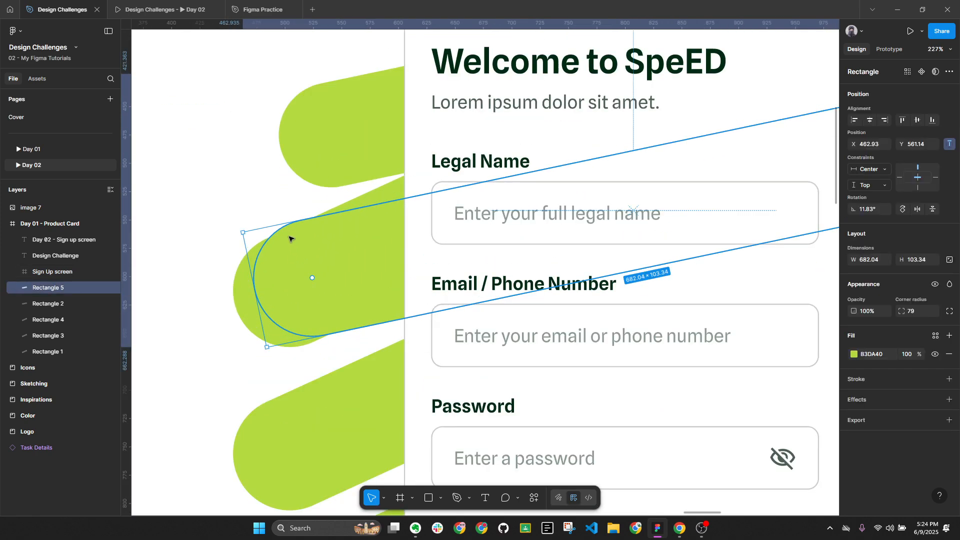
drag(278, 228, 278, 236)
scroll(278, 236, down, 5)
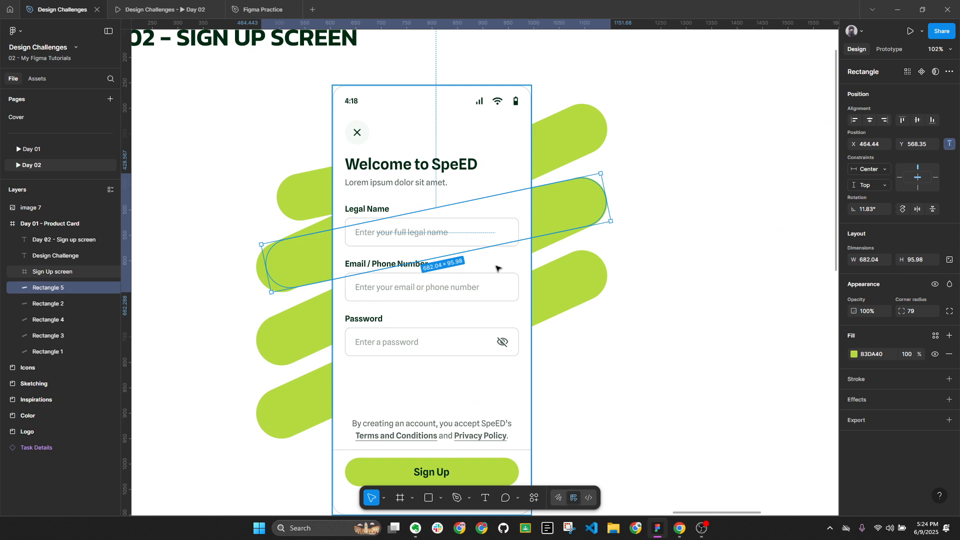
Add another pill copy lower with a wider right end, and flatten the long lower pill's angle
key(ctrl+d)
key(shift+Down)
key(shift+Down)
key(shift+Down)
key(shift+Down)
key(shift+Down)
key(shift+Down)
key(shift+Down)
key(shift+Down)
key(shift+Down)
key(shift+Down)
key(shift+Down)
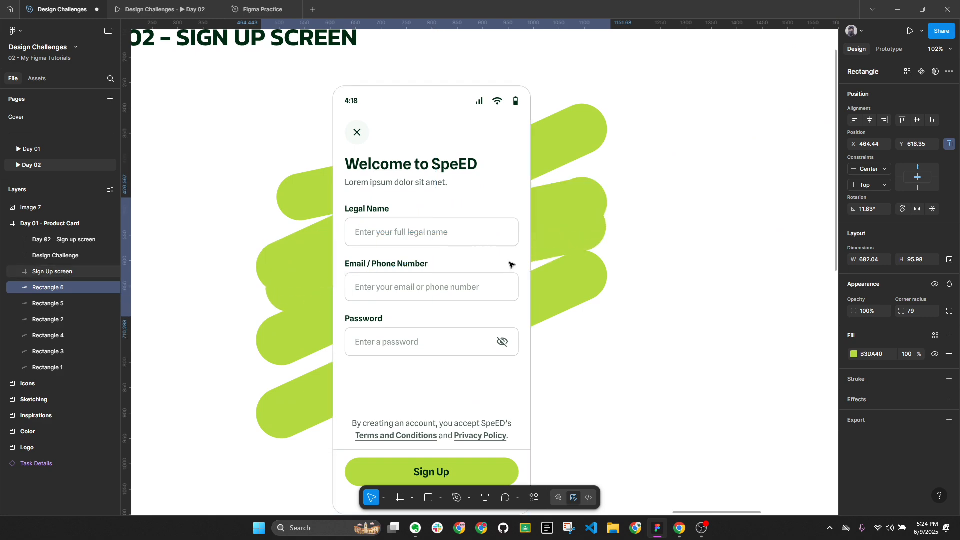
key(shift+Down)
key(shift+Down)
key(shift+Down)
key(shift+Down)
key(shift+Down)
key(shift+Down)
key(shift+Down)
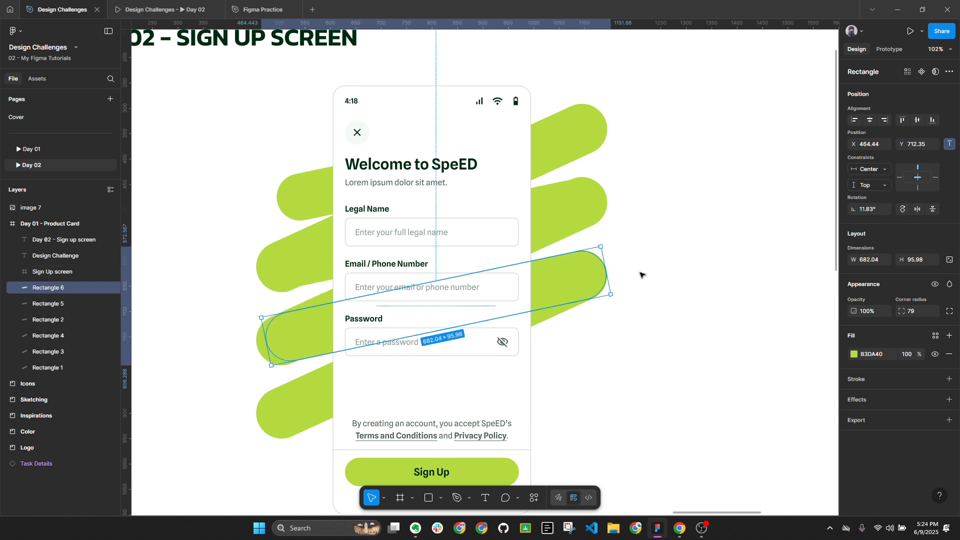
drag(606, 275, 632, 268)
click(561, 312)
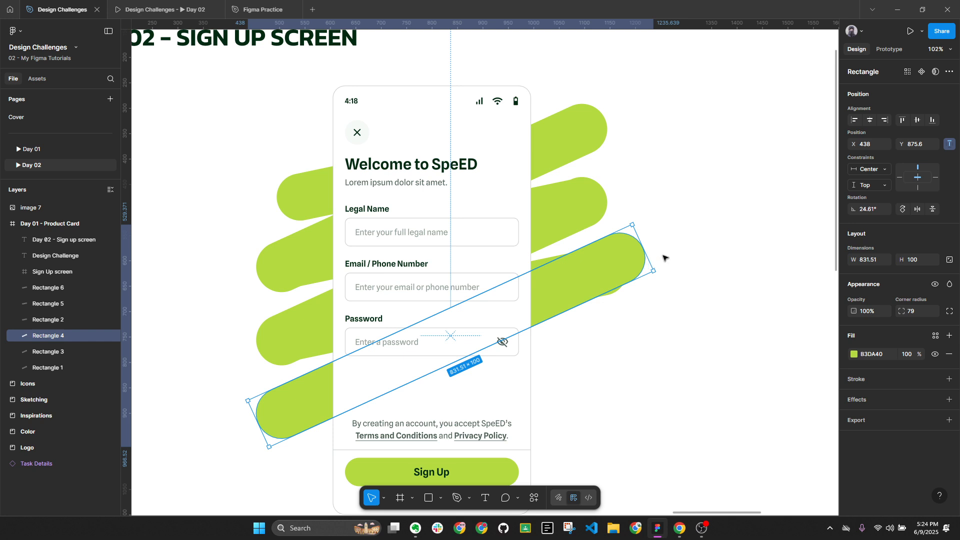
drag(633, 220, 644, 235)
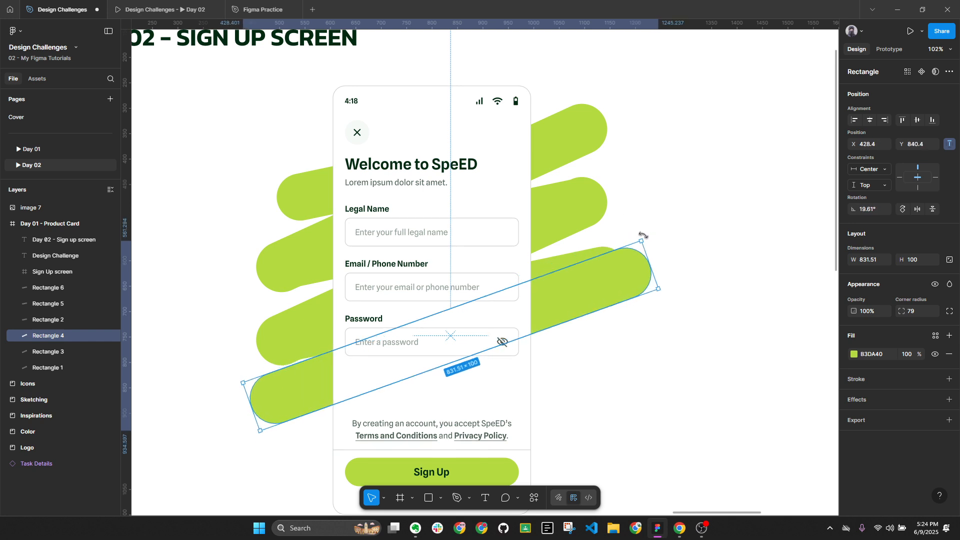
key(Down)
key(Down)
key(Down)
key(Down)
key(Down)
key(Down)
key(Down)
key(Down)
key(Down)
key(Down)
key(Down)
key(Down)
key(Down)
key(Down)
key(Down)
key(Down)
key(Down)
key(Down)
key(Down)
key(Down)
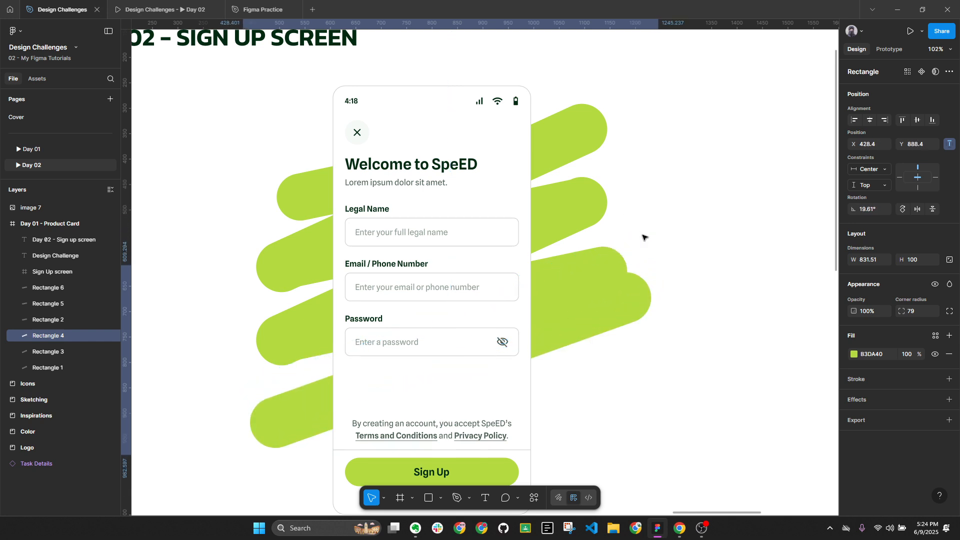
Flatten and shift the middle pill down-left, then extend its right end by editing its points
click(622, 272)
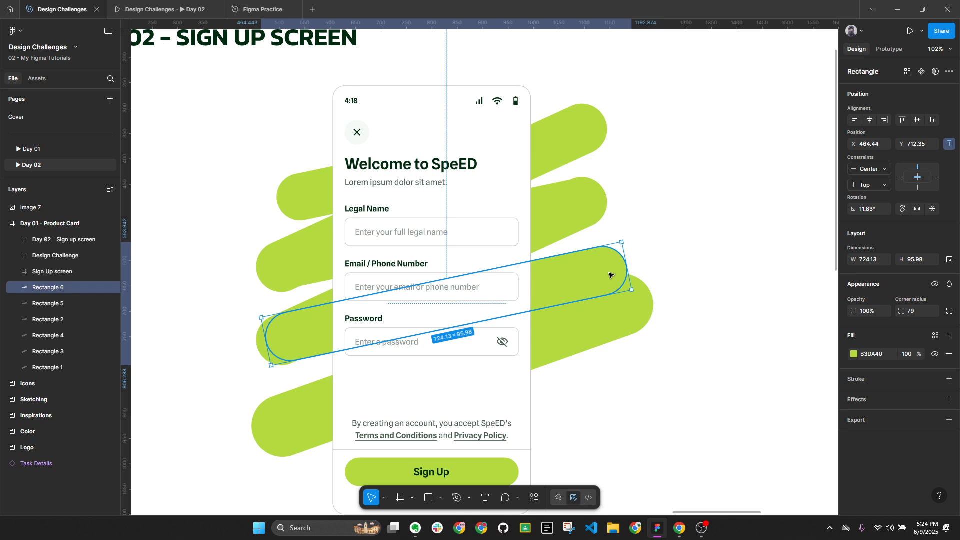
drag(625, 239, 630, 263)
drag(590, 289, 642, 307)
key(Return)
key(shift+Up)
key(shift+Up)
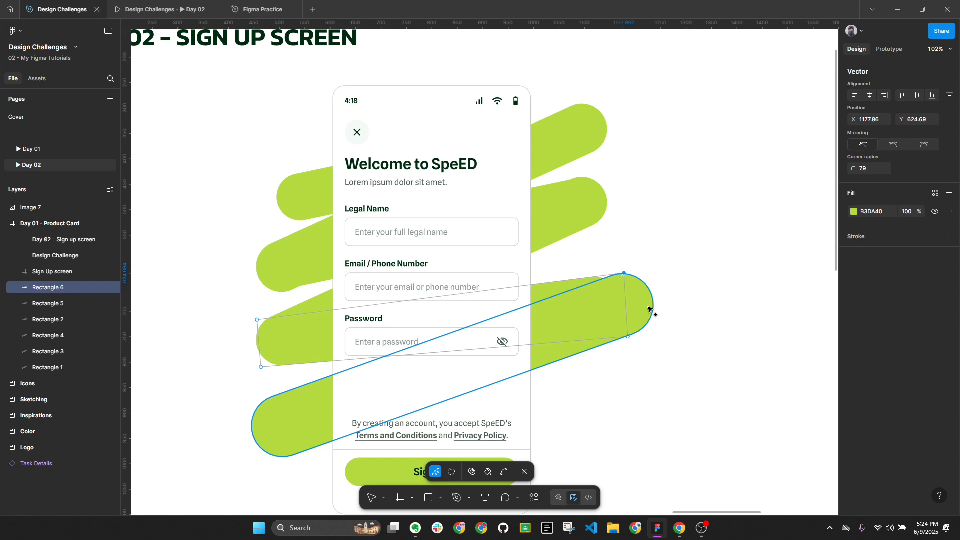
drag(620, 260, 648, 354)
key(shift+Right)
key(shift+Right)
key(shift+Right)
key(shift+Right)
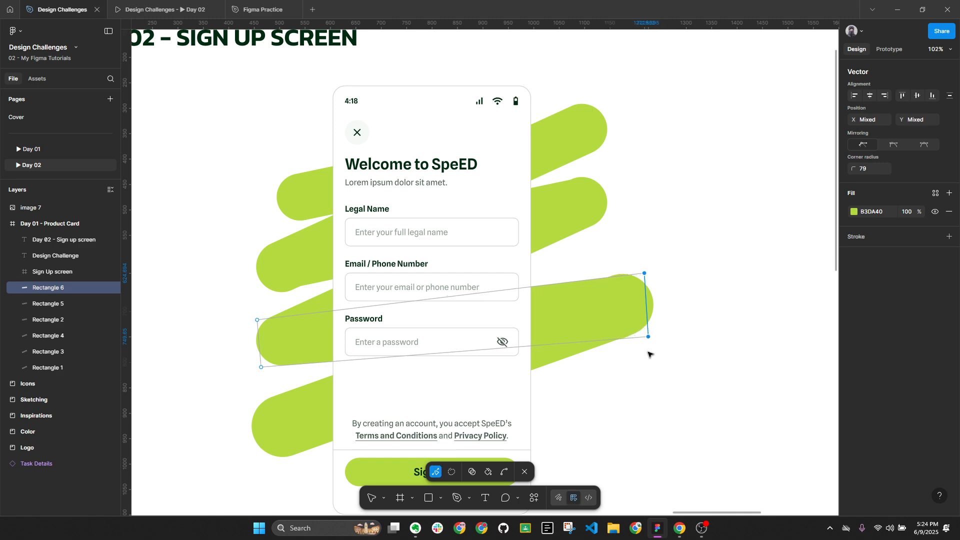
key(Escape)
scroll(721, 310, down, 3)
Duplicate the top-left green stroke and move the copy to the bottom of the frame
key(Escape)
key(Escape)
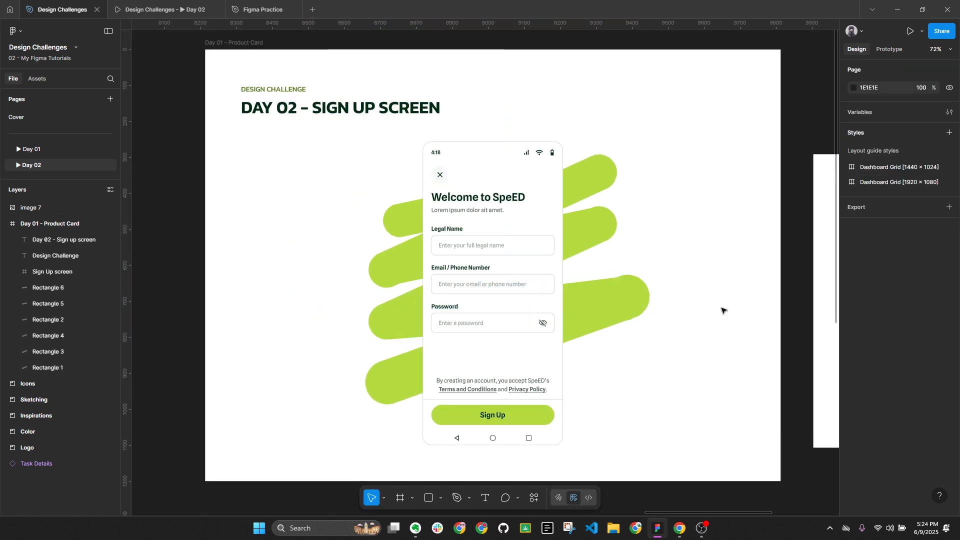
scroll(667, 305, down, 5)
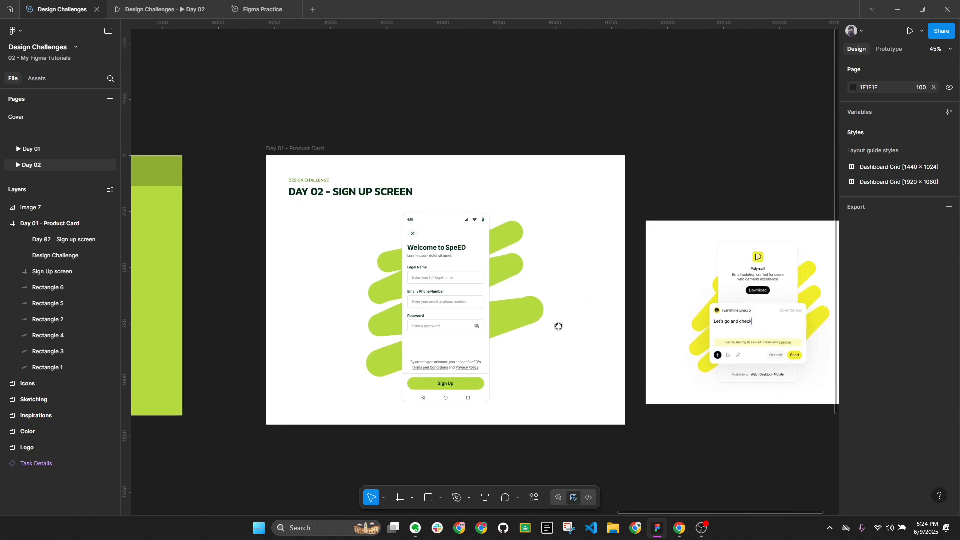
scroll(484, 322, up, 4)
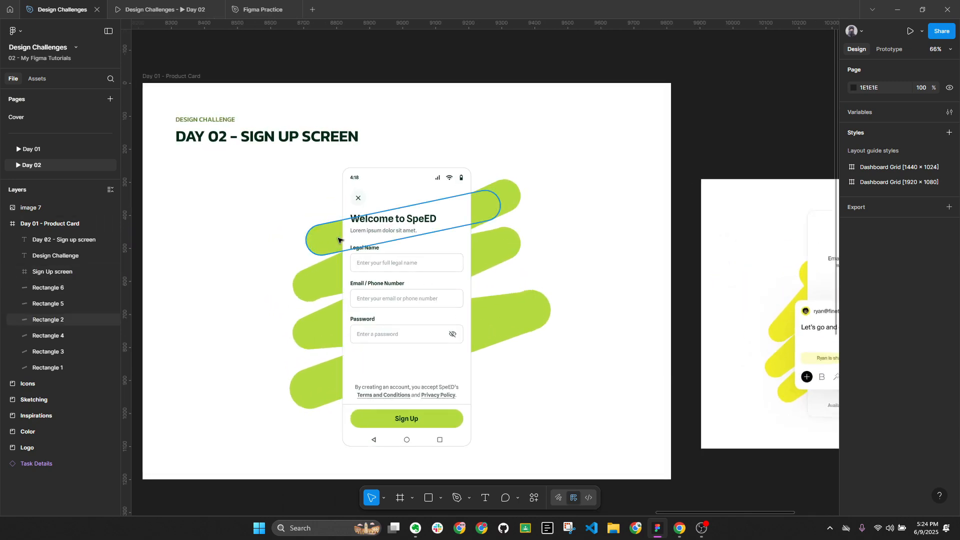
click(339, 241)
key(ctrl+d)
key(shift+Down)
key(shift+Down)
key(shift+Down)
key(shift+Down)
key(shift+Down)
key(shift+Down)
key(shift+Down)
key(shift+Down)
key(shift+Down)
key(shift+Down)
key(shift+Down)
key(shift+Down)
key(shift+Down)
key(shift+Down)
key(shift+Down)
key(shift+Down)
key(shift+Down)
key(shift+Down)
key(shift+Down)
key(shift+Down)
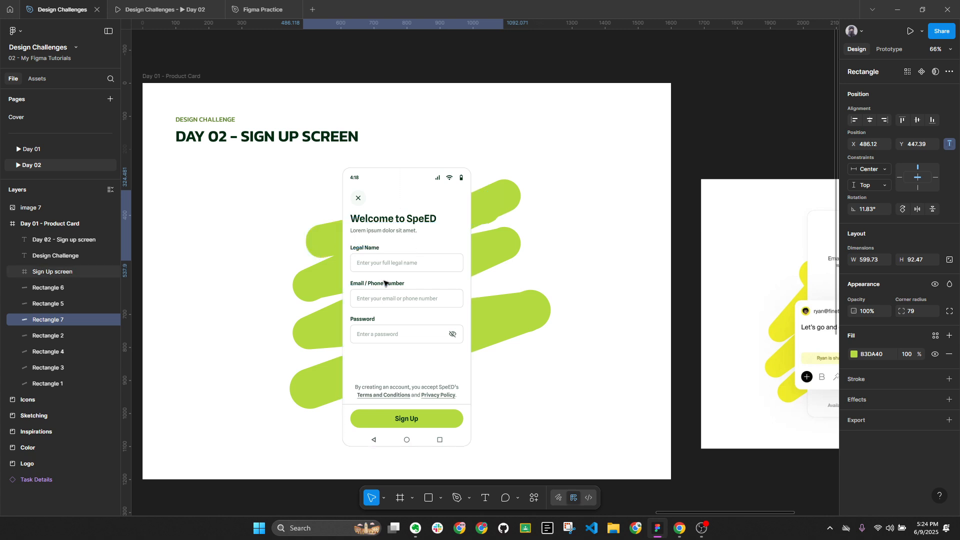
key(shift+Down)
key(shift+Down)
key(shift+Down)
key(shift+Down)
key(shift+Down)
key(shift+Down)
key(shift+Down)
key(shift+Down)
key(shift+Down)
key(shift+Down)
key(shift+Down)
key(shift+Down)
key(shift+Down)
key(shift+Down)
key(shift+Down)
key(shift+Down)
key(shift+Down)
key(shift+Down)
key(shift+Down)
key(shift+Down)
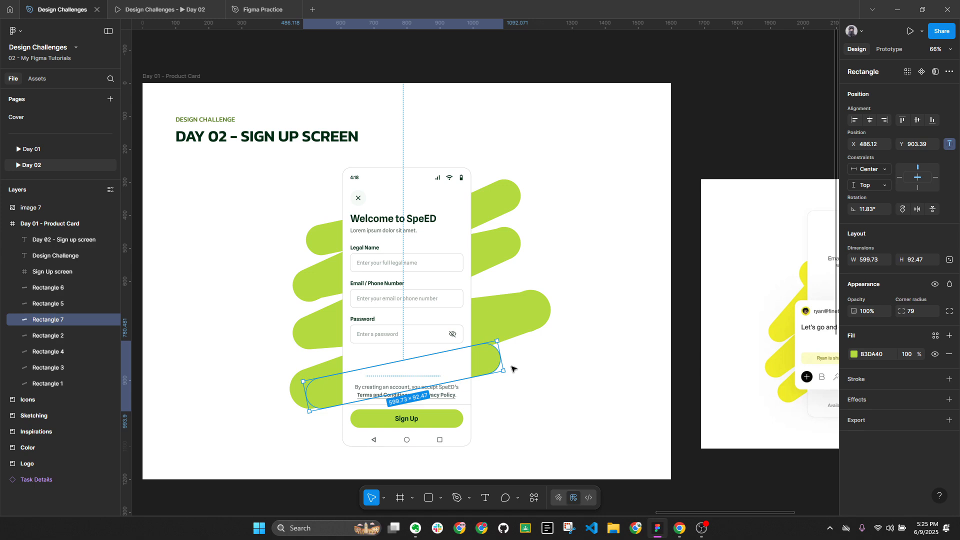
Tilt the bottom pill nearly level, extend its left end, raise it slightly, and shorten its right end
drag(508, 372, 508, 388)
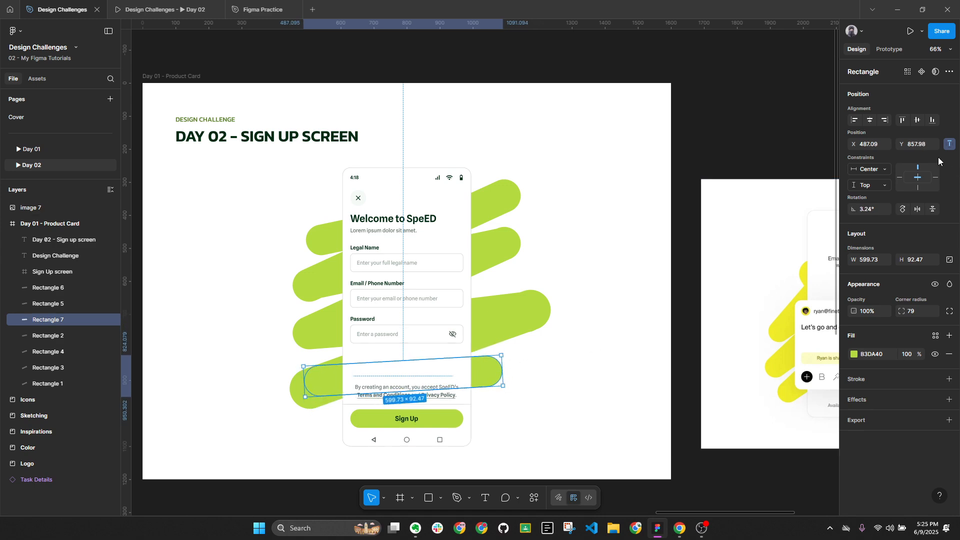
key(Down)
key(Down)
key(Down)
key(Down)
key(Down)
key(Down)
key(Down)
key(Down)
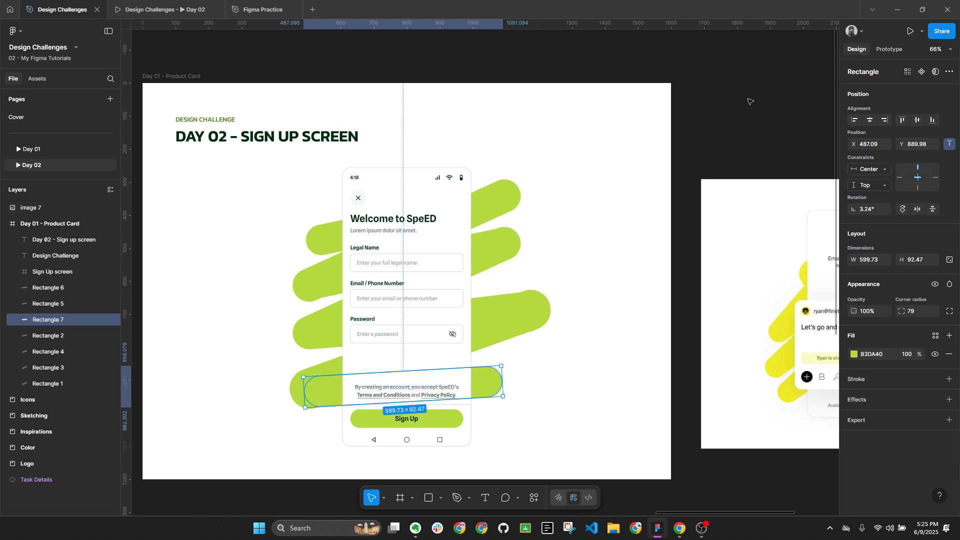
drag(498, 382, 504, 356)
key(Up)
key(Up)
key(Up)
key(Up)
key(Up)
key(Up)
key(Up)
key(Up)
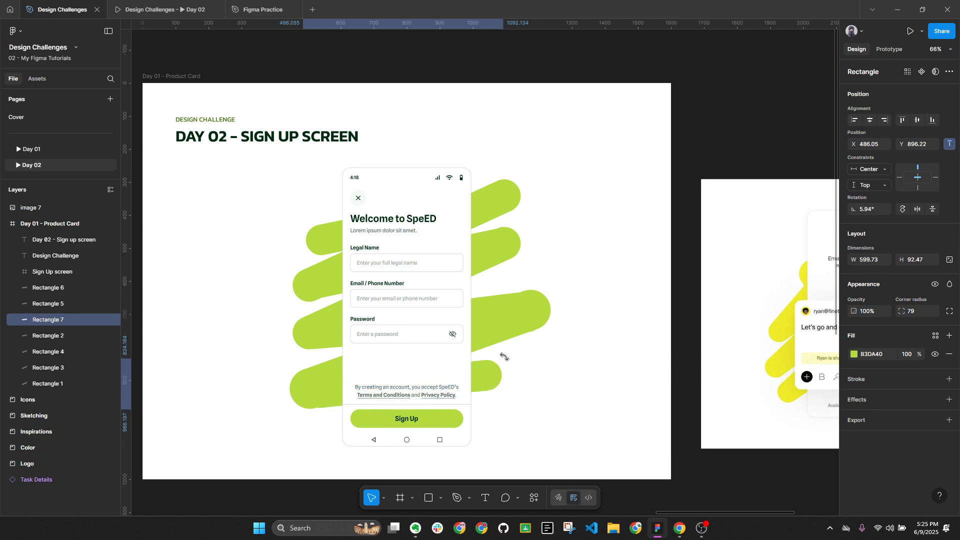
drag(304, 398, 295, 400)
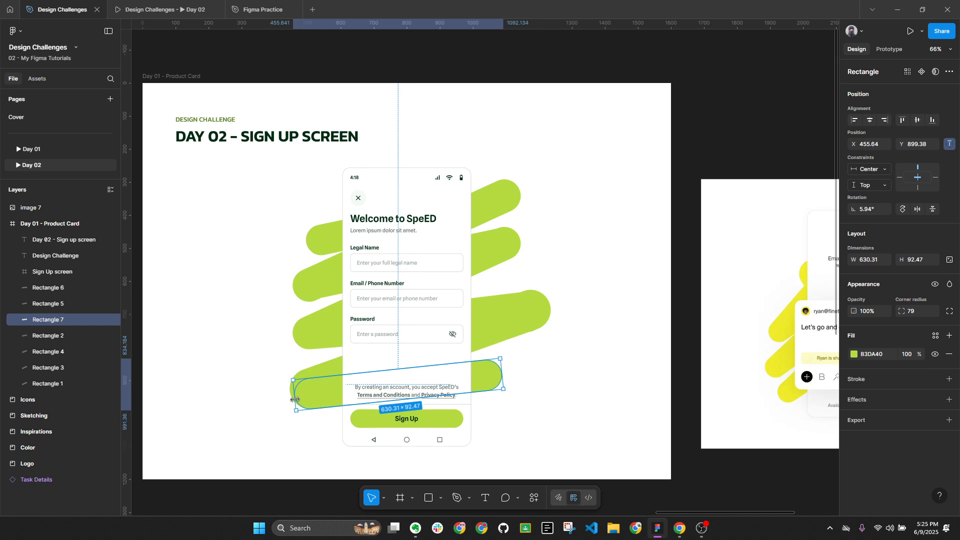
drag(513, 377, 491, 400)
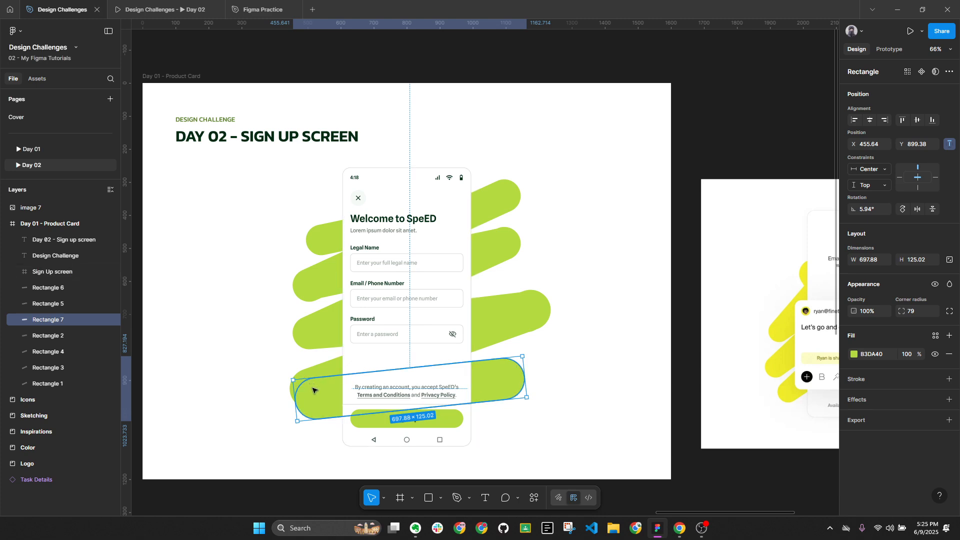
drag(315, 392, 308, 382)
drag(523, 381, 506, 381)
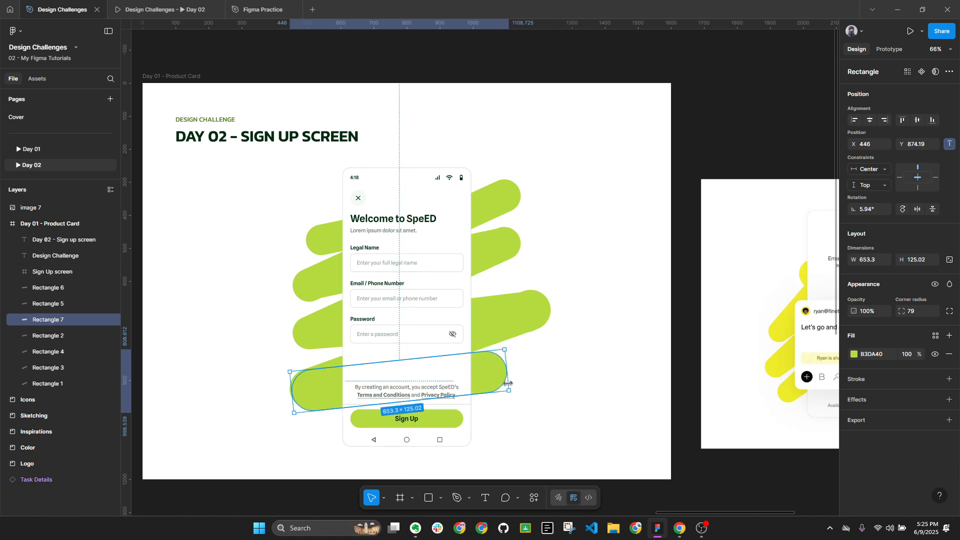
click(505, 251)
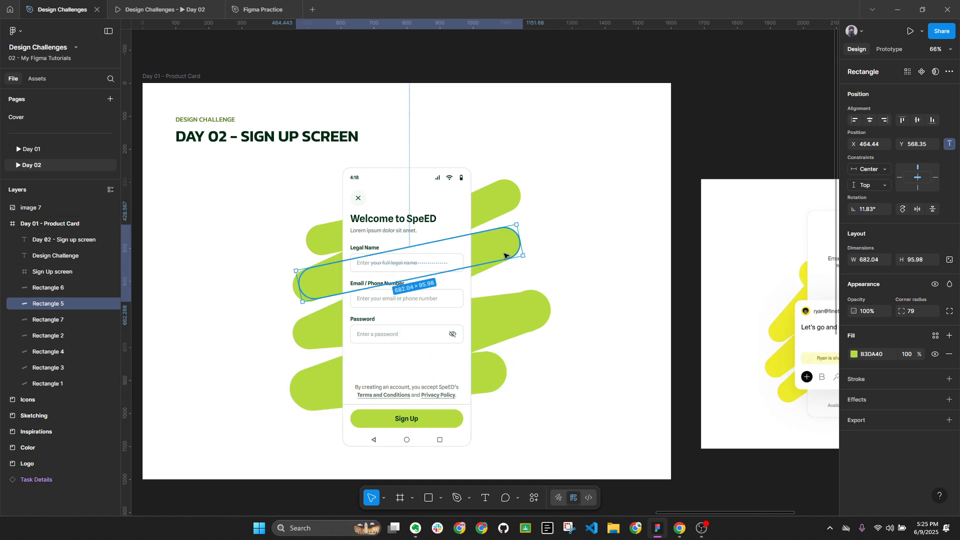
Stretch the top stroke's left end outward, and nudge the email-field stroke's left-end points left and down
click(293, 290)
drag(291, 293, 260, 303)
click(303, 291)
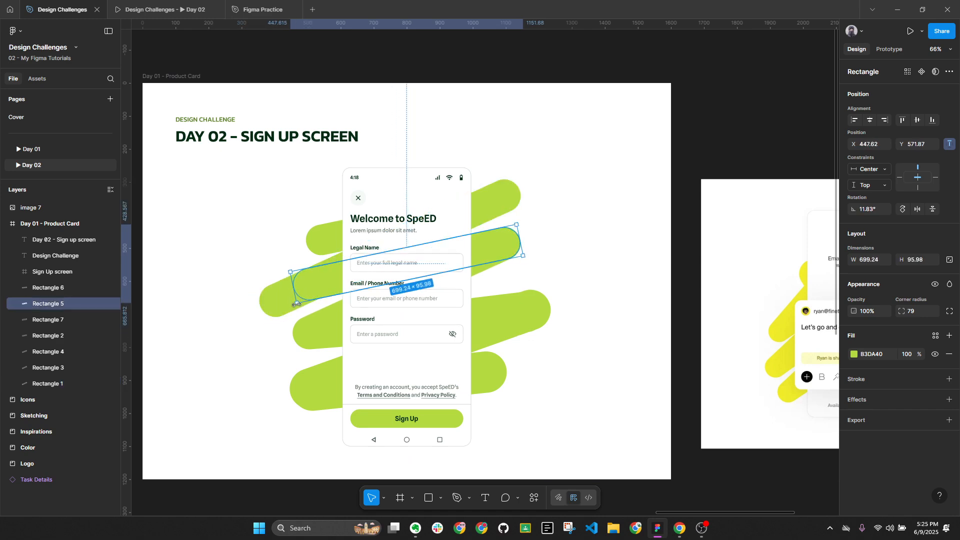
key(Return)
drag(279, 265, 318, 316)
key(shift+Left)
key(shift+Down)
key(shift+Down)
key(shift+Down)
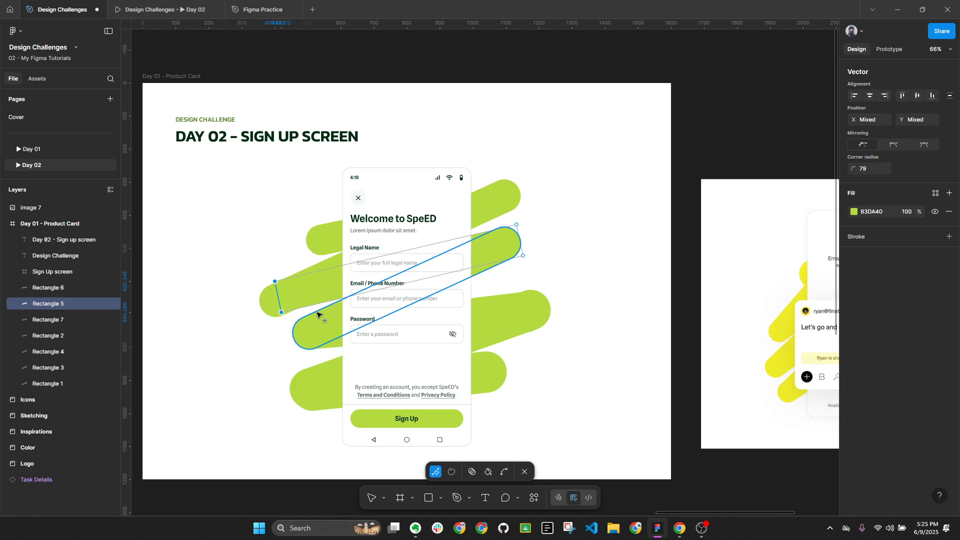
key(Escape)
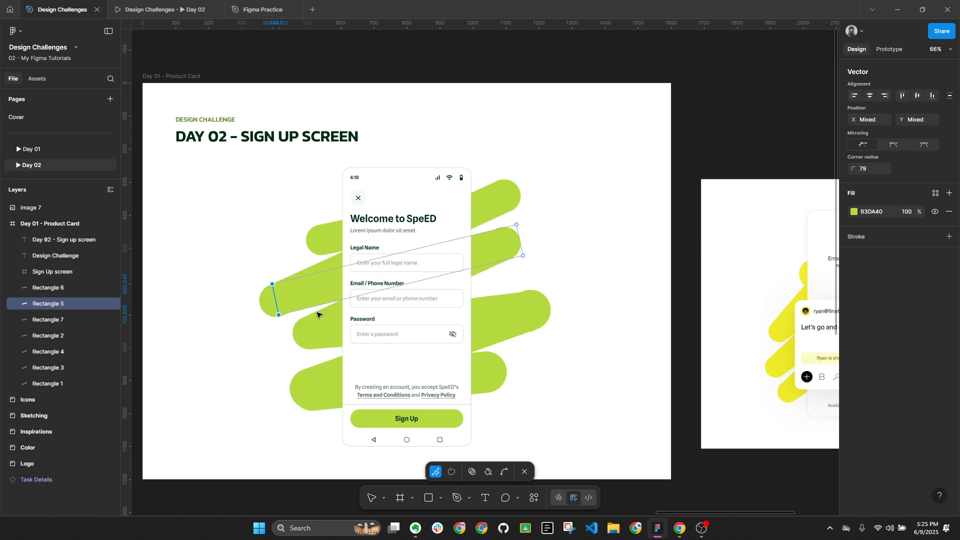
Try nudging the top stroke's right-end points outward, then undo that change
click(506, 193)
key(Return)
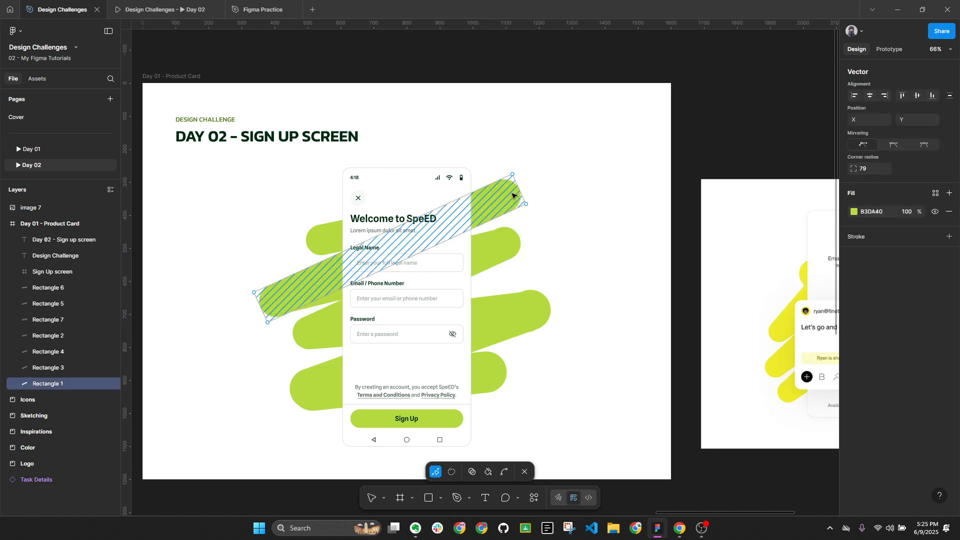
drag(502, 169, 566, 241)
key(shift+Right)
key(shift+Right)
key(shift+Right)
key(shift+Right)
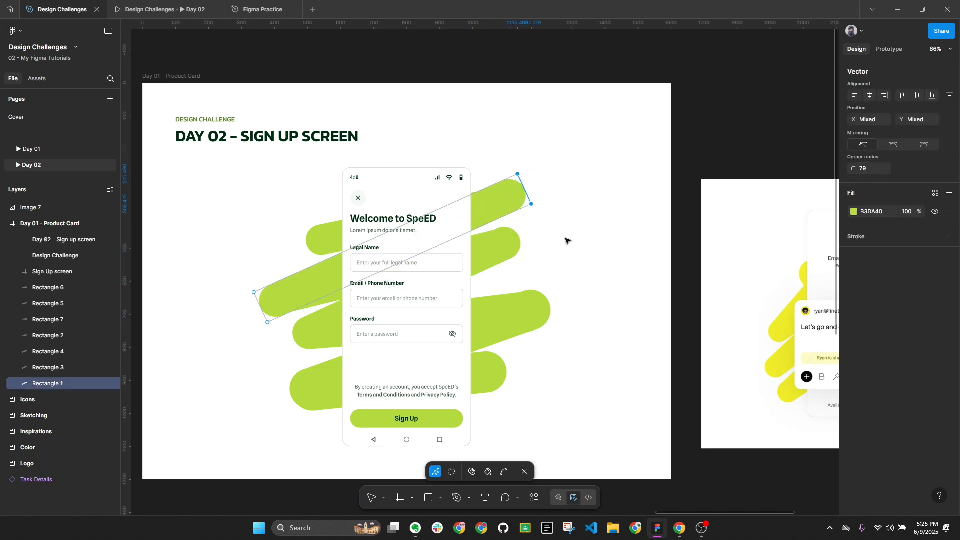
key(Up)
key(Up)
key(Up)
key(Up)
key(Up)
key(Up)
key(Up)
key(Up)
key(ctrl+z)
key(ctrl+z)
key(ctrl+z)
key(ctrl+z)
key(ctrl+z)
key(ctrl+z)
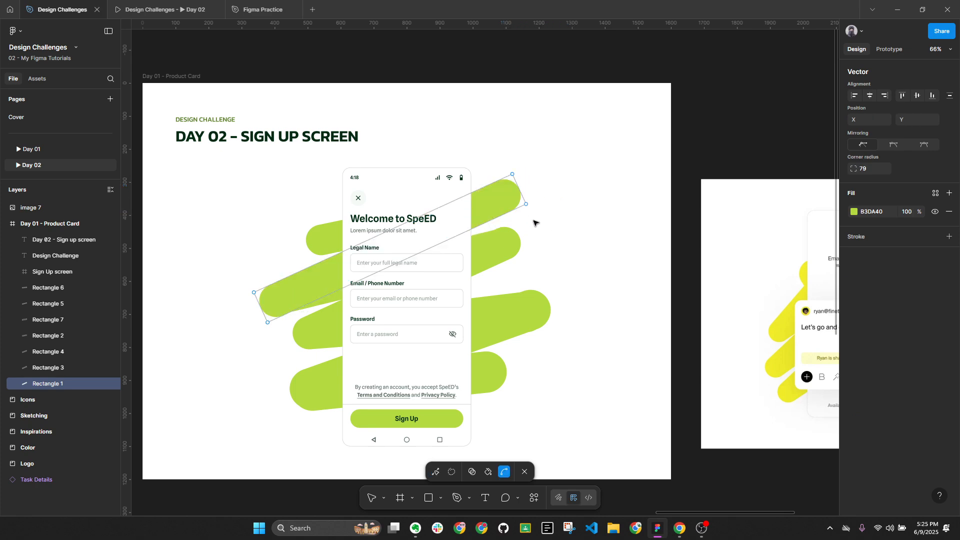
key(Escape)
key(Escape)
key(Escape)
Shift the right-end points of the strokes behind and below the password field right and down
double_click(524, 316)
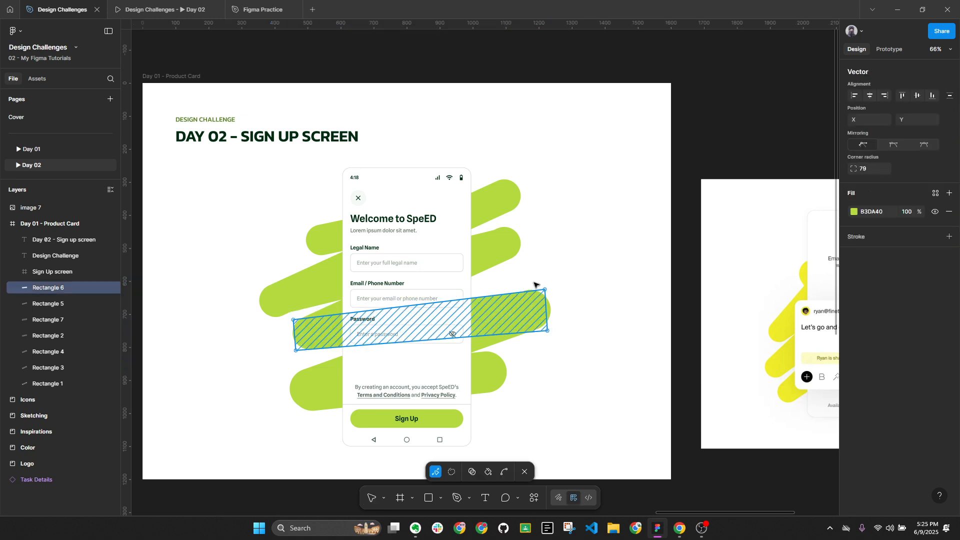
drag(529, 270, 573, 360)
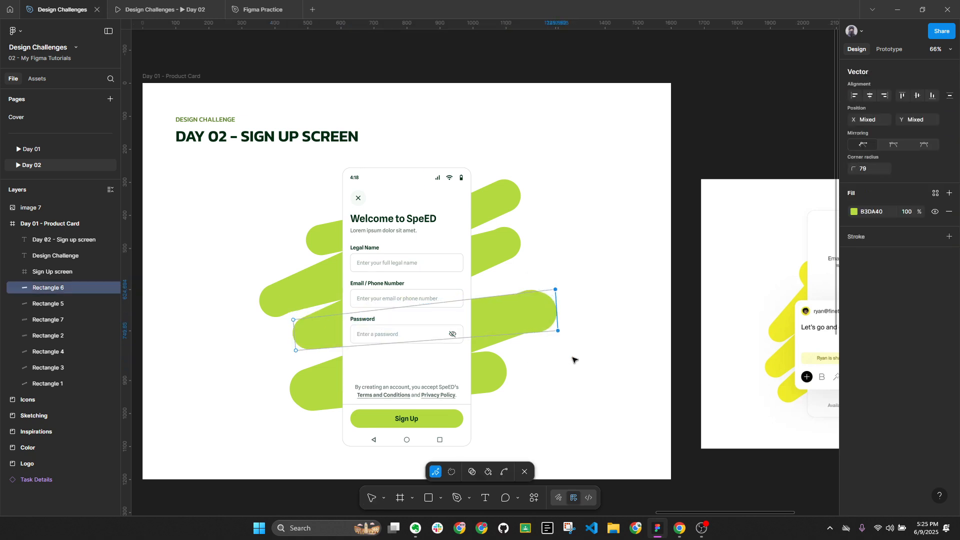
key(Escape)
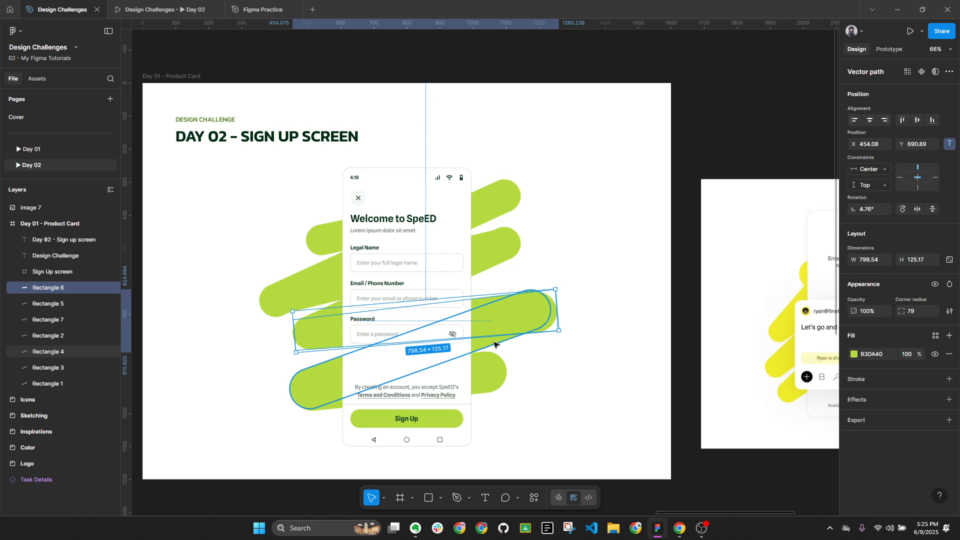
double_click(494, 344)
drag(532, 277, 591, 355)
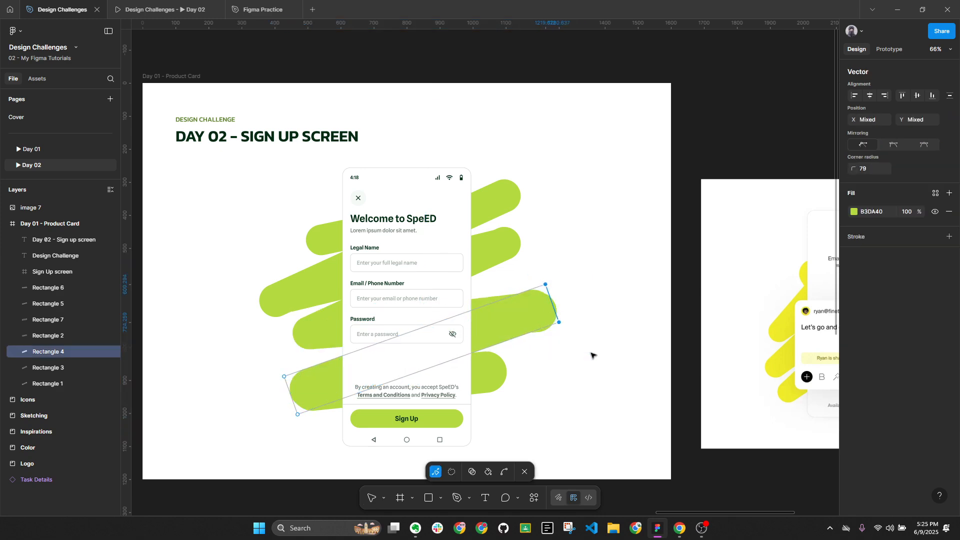
key(Right)
key(Right)
key(Right)
key(Right)
key(Right)
key(Right)
key(Right)
key(Right)
key(Right)
key(Right)
key(Right)
key(Right)
key(Right)
key(Right)
key(Right)
key(Right)
key(Down)
key(Down)
key(Down)
key(Down)
key(Down)
key(Down)
key(Down)
key(Down)
Exit point editing, clear the canvas selection and collapse all layer groups
scroll(581, 327, down, 5)
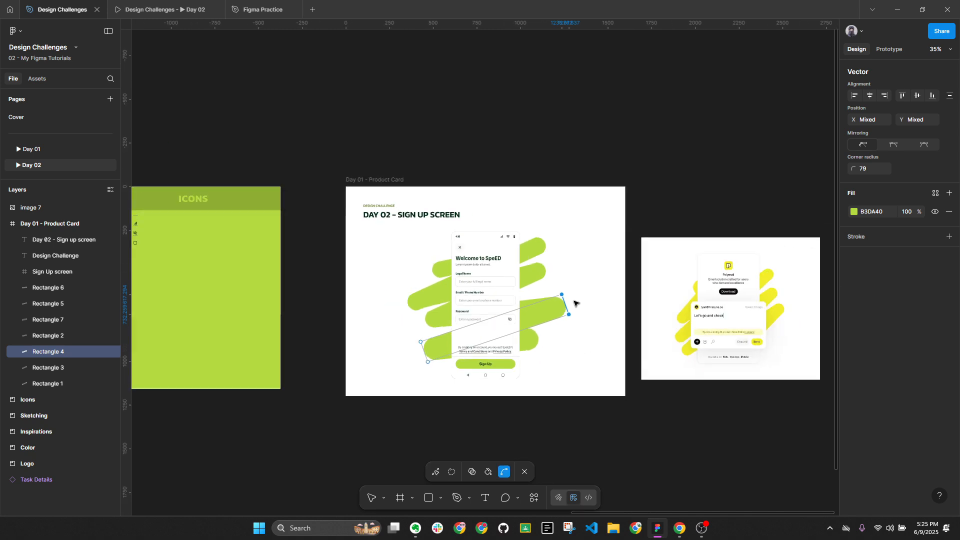
key(Escape)
click(688, 213)
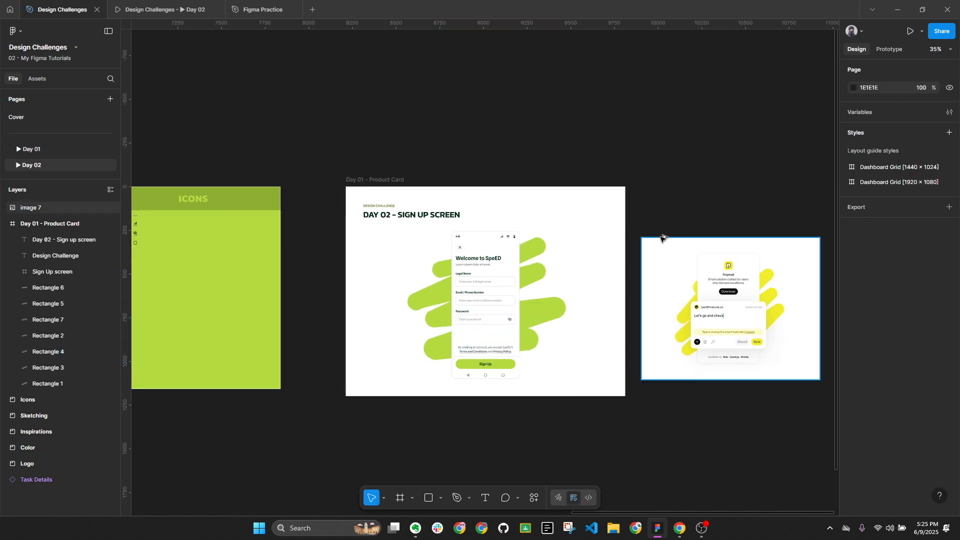
key(alt+l)
scroll(535, 234, up, 1)
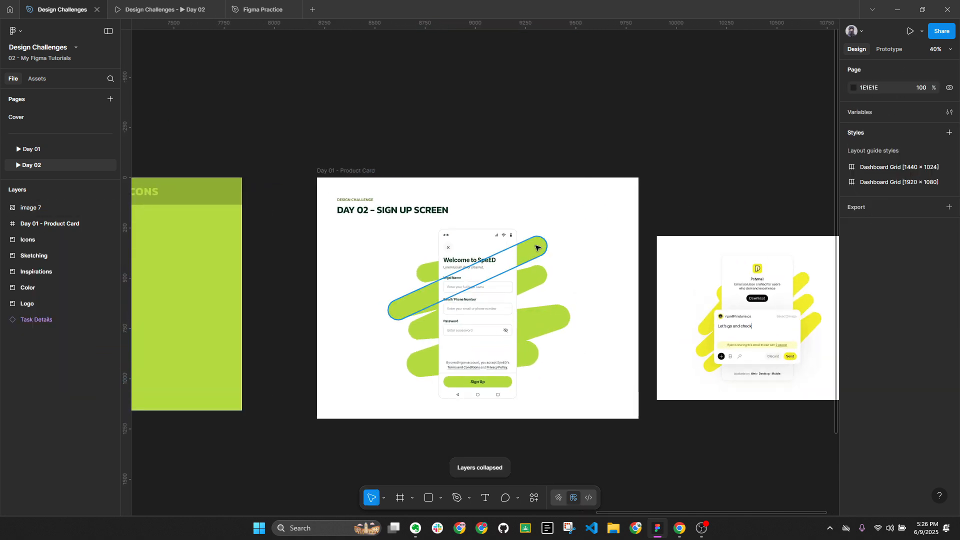
Replace the Day 01 - Product Card frame's export setting with a new 2x PNG export
click(360, 173)
scroll(542, 122, right, 3)
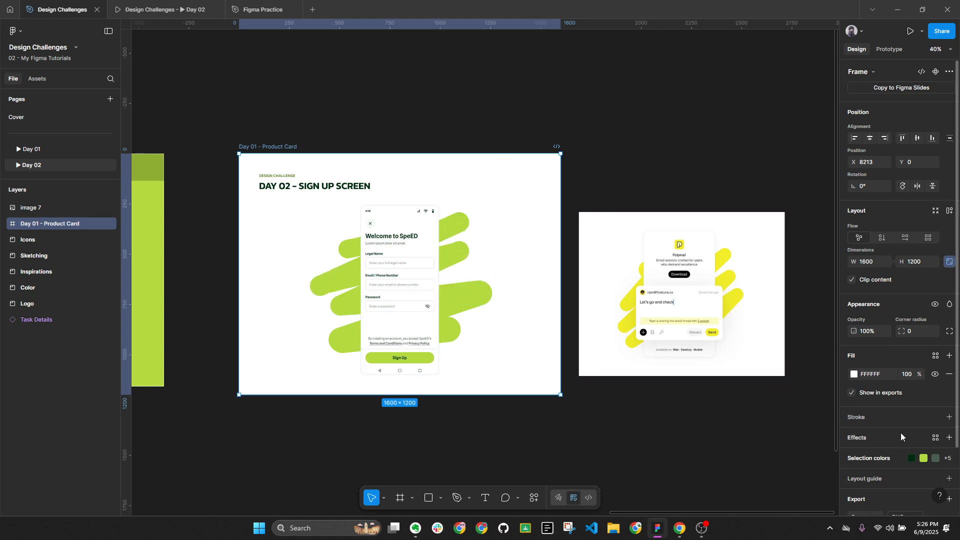
scroll(902, 434, down, 2)
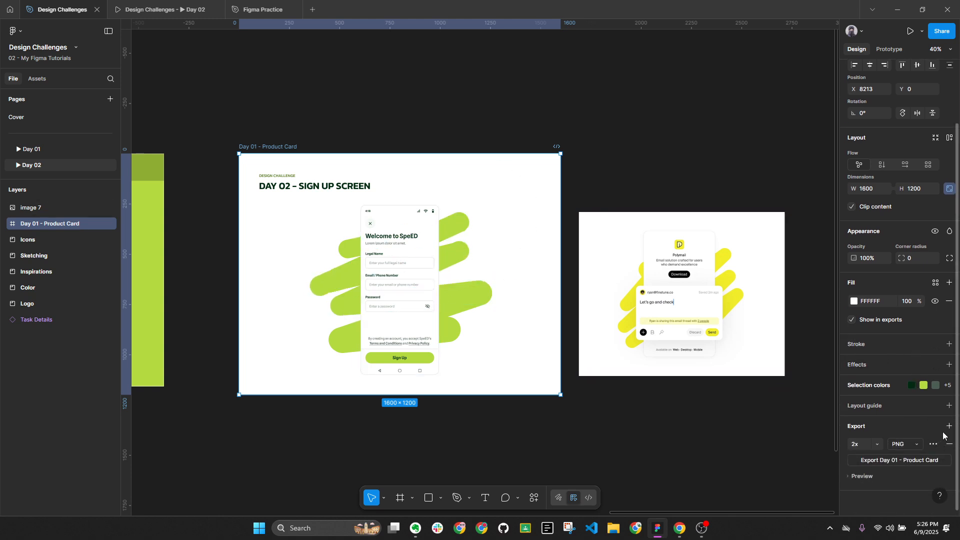
click(949, 445)
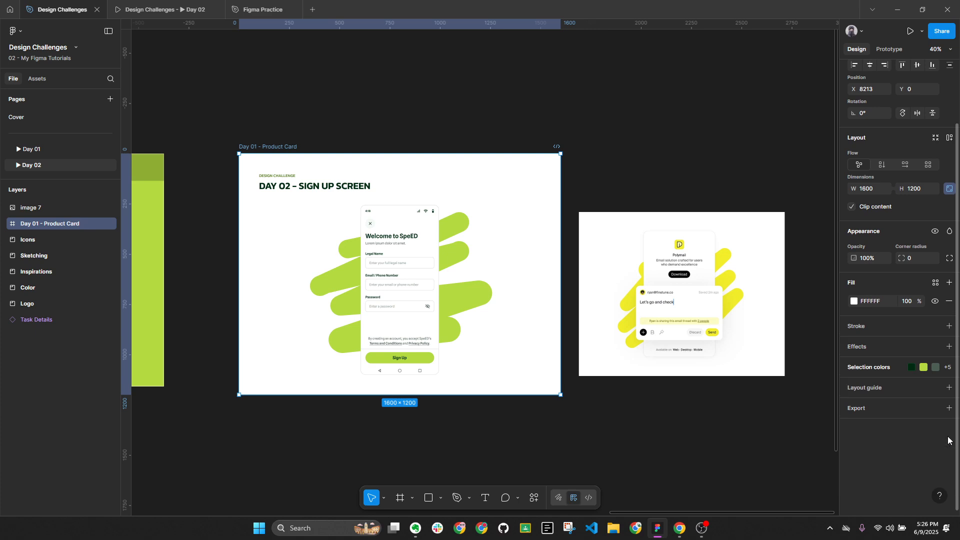
click(949, 426)
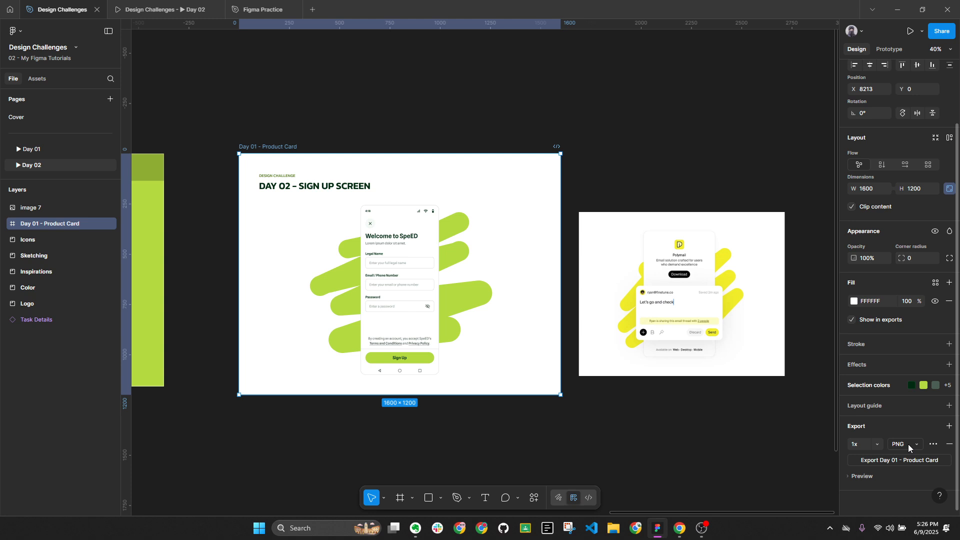
click(872, 447)
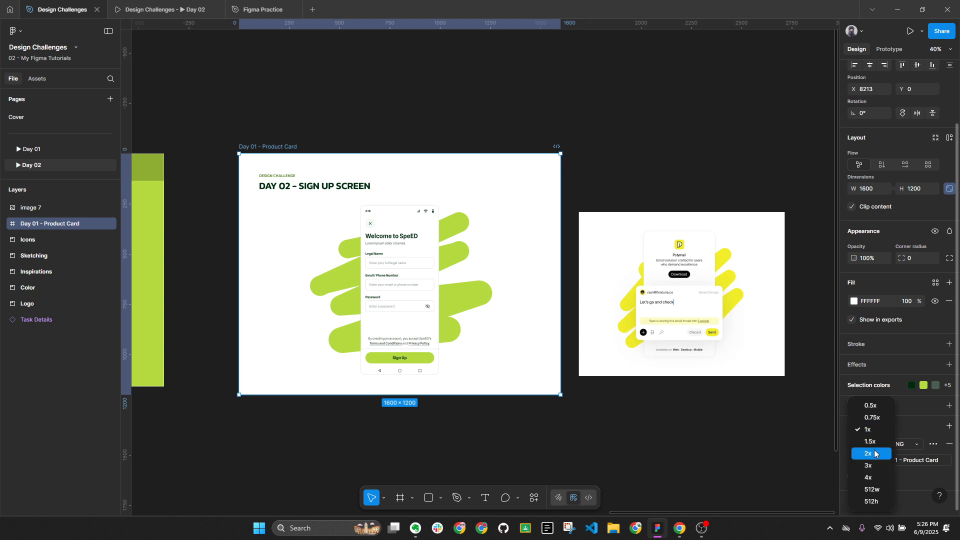
click(875, 453)
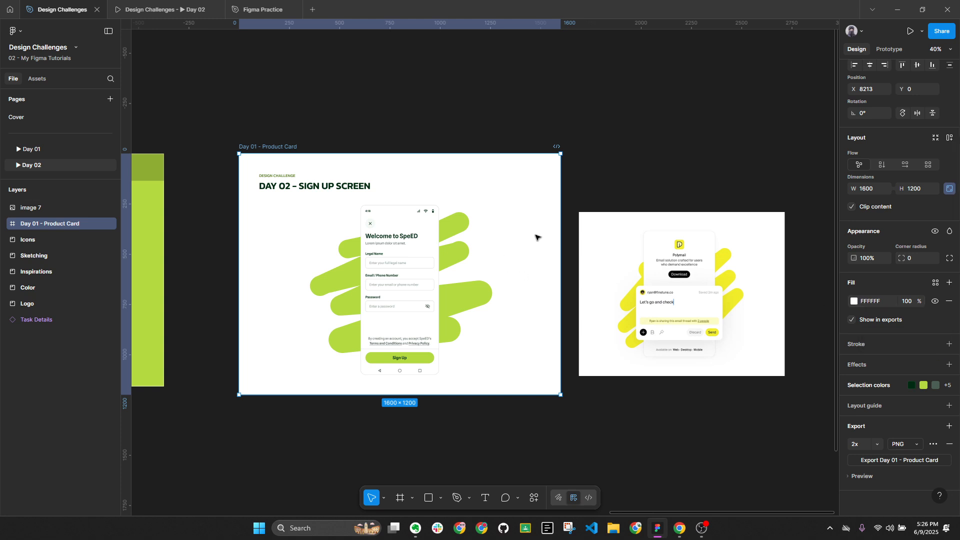
click(405, 226)
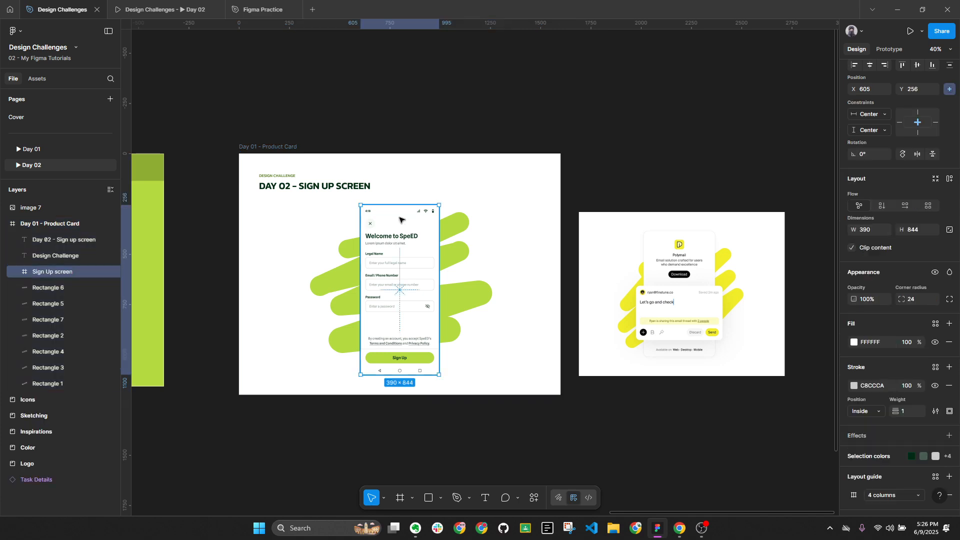
key(alt+l)
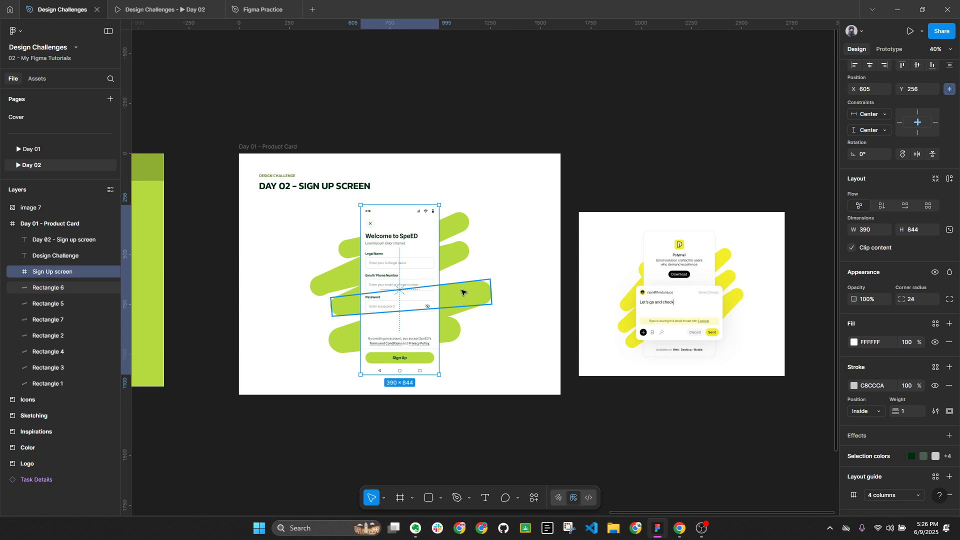
scroll(502, 156, up, 4)
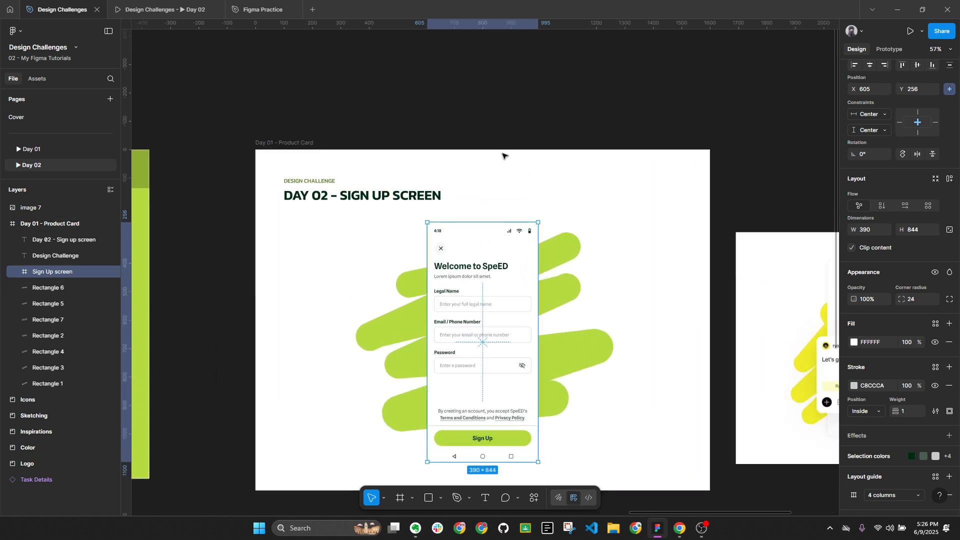
key(alt+l)
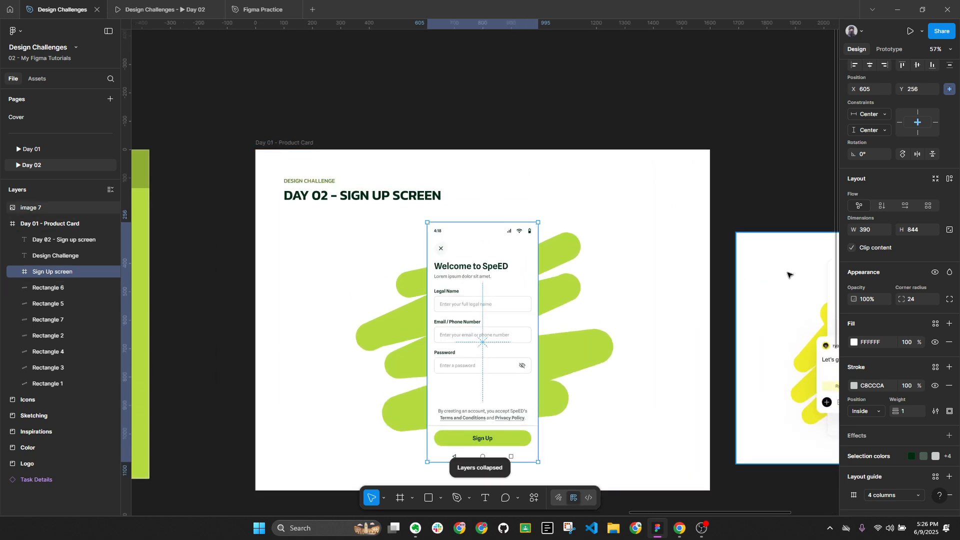
scroll(920, 398, down, 2)
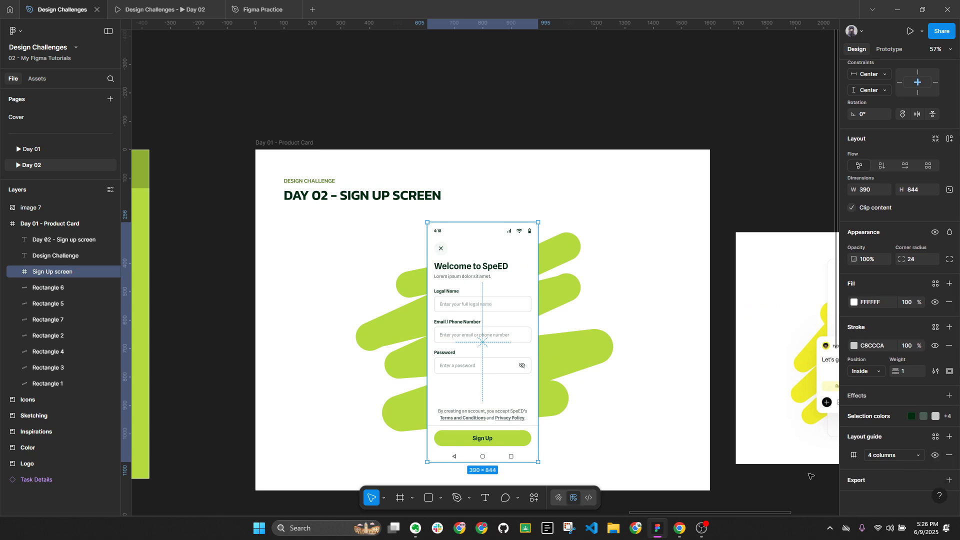